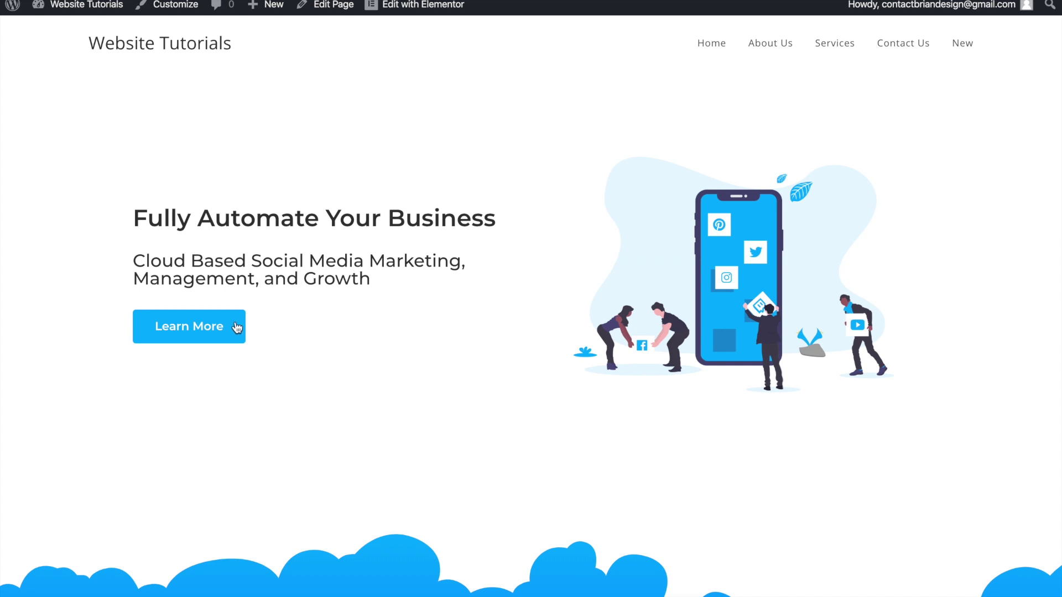
Step: Scroll down through the home page to review its content
scroll(449, 356, down, 2)
scroll(450, 360, down, 4)
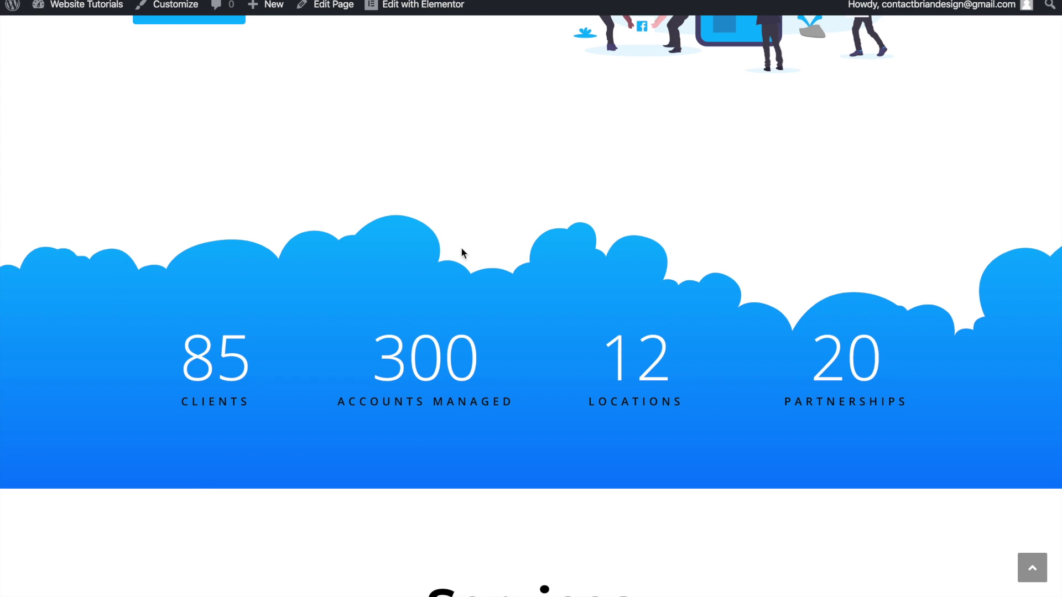
scroll(428, 300, down, 4)
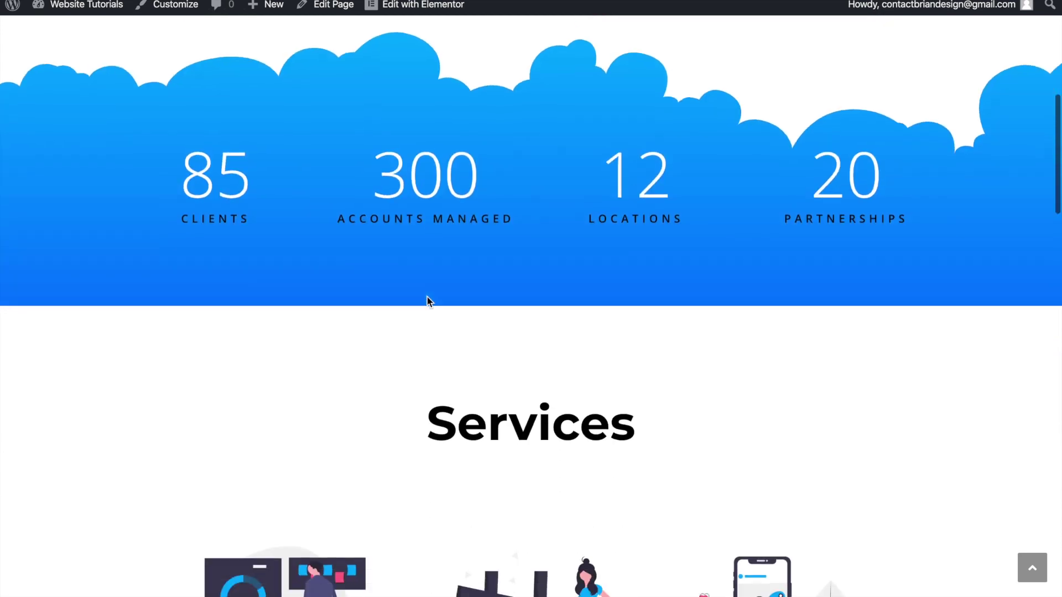
scroll(76, 393, down, 3)
scroll(77, 393, down, 5)
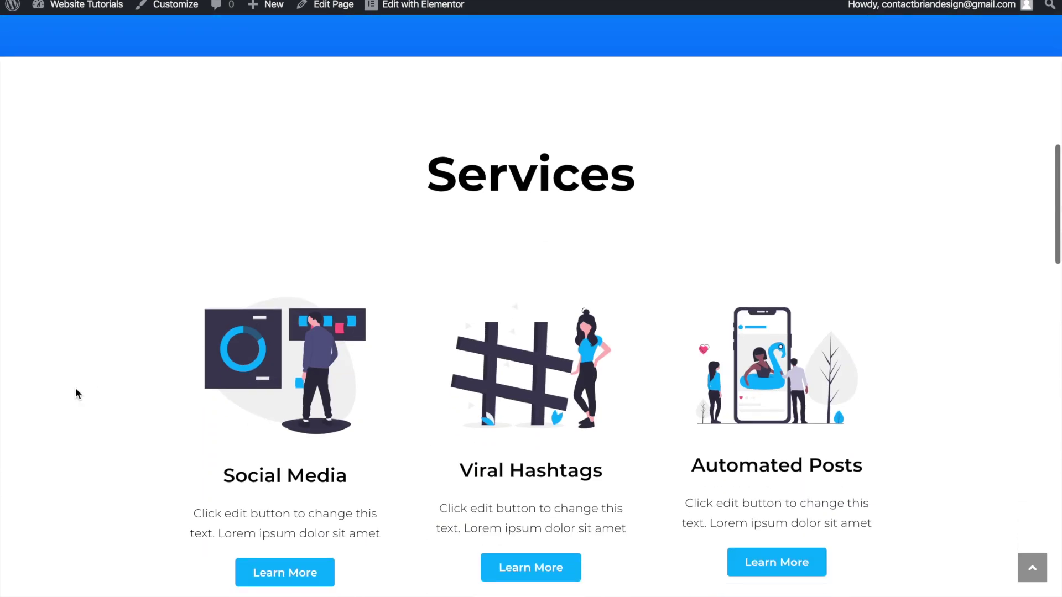
scroll(76, 392, up, 1)
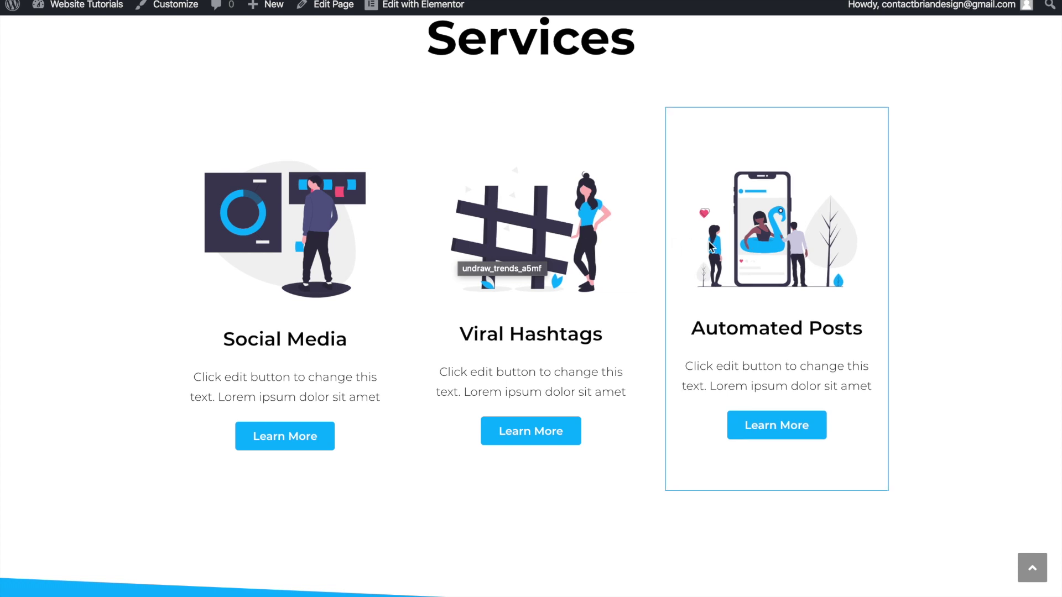
scroll(99, 429, down, 10)
scroll(99, 429, down, 1)
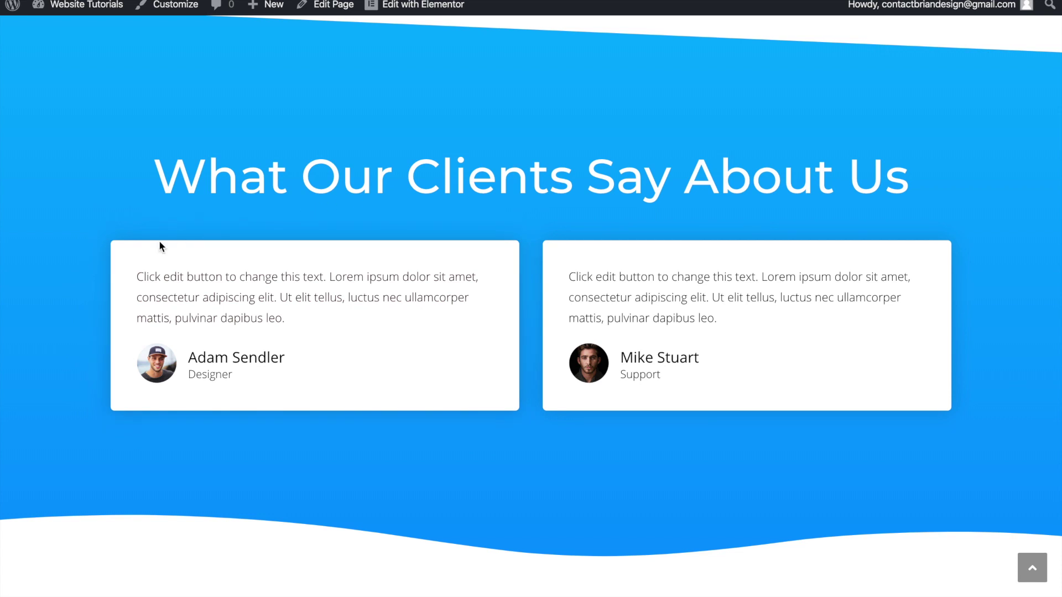
scroll(78, 384, down, 4)
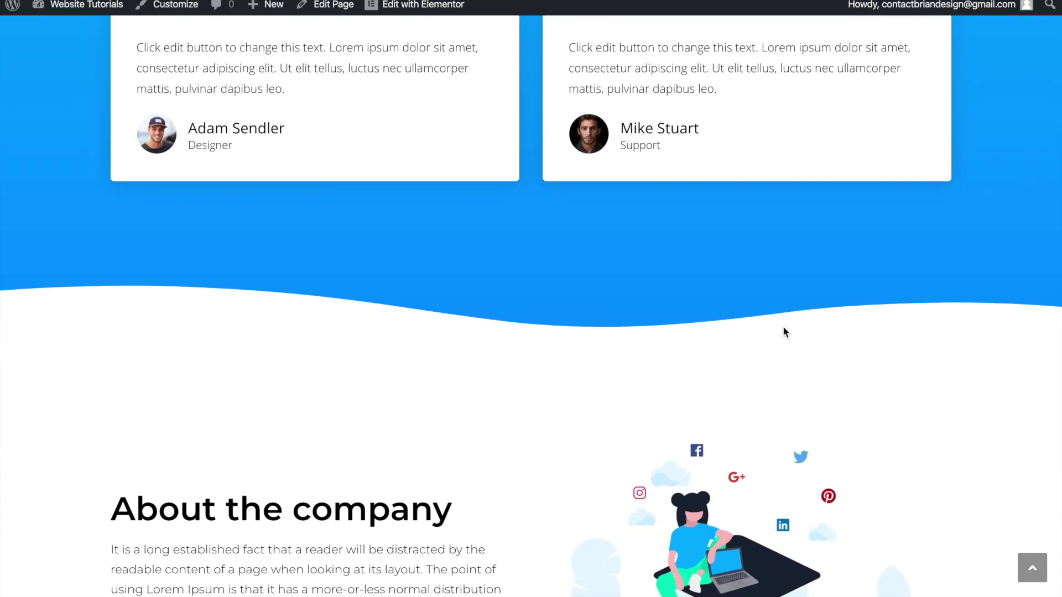
scroll(59, 371, down, 3)
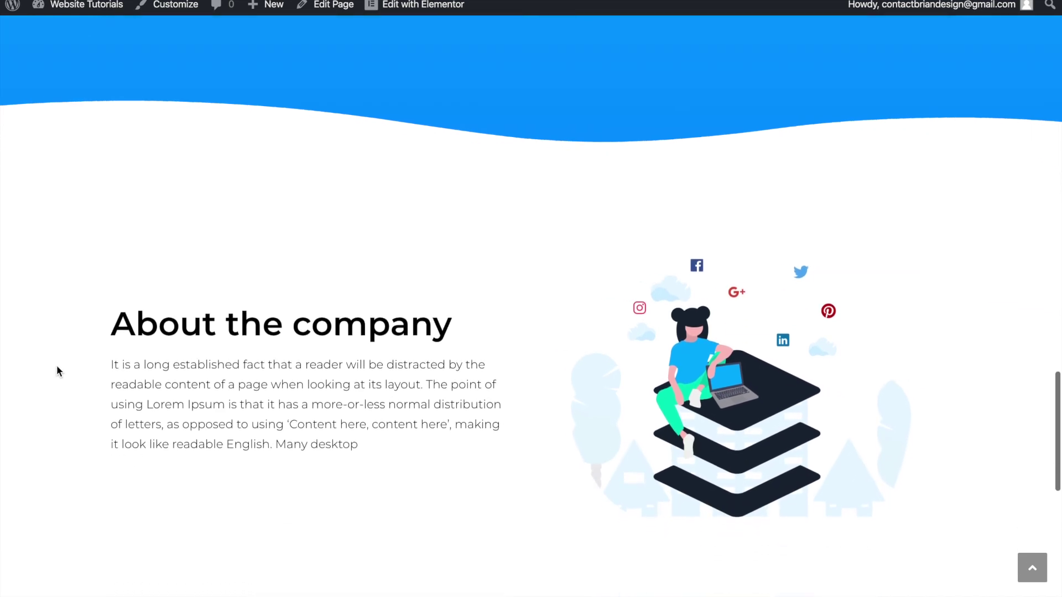
scroll(585, 396, down, 1)
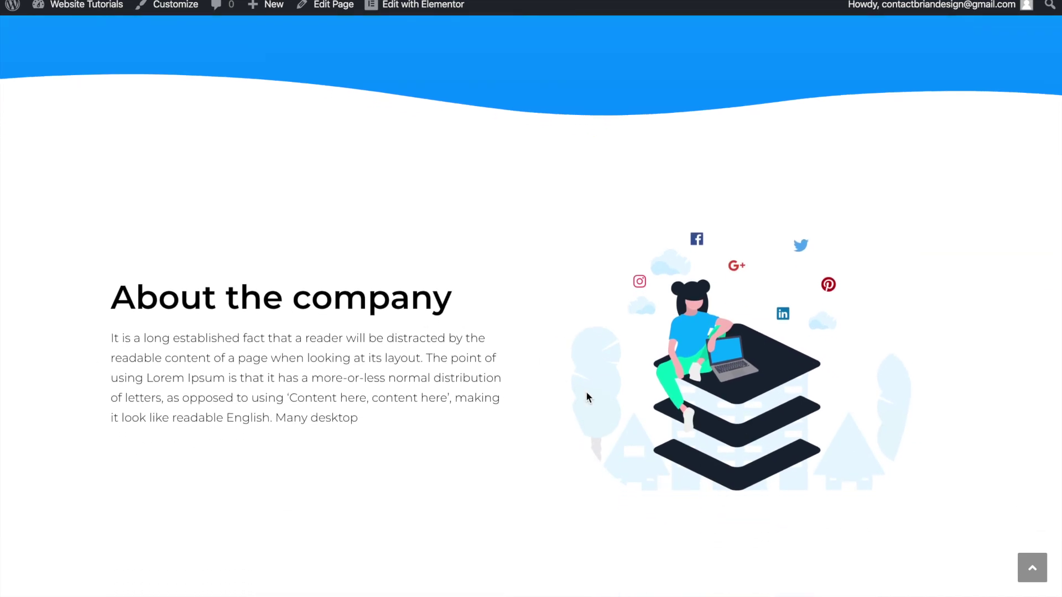
scroll(449, 446, down, 7)
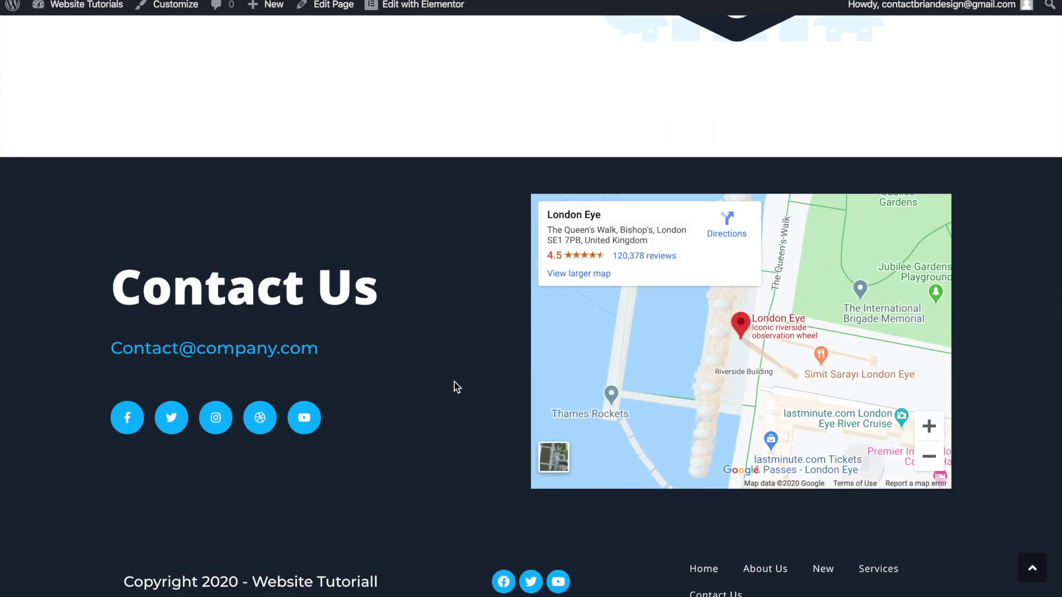
scroll(441, 403, down, 1)
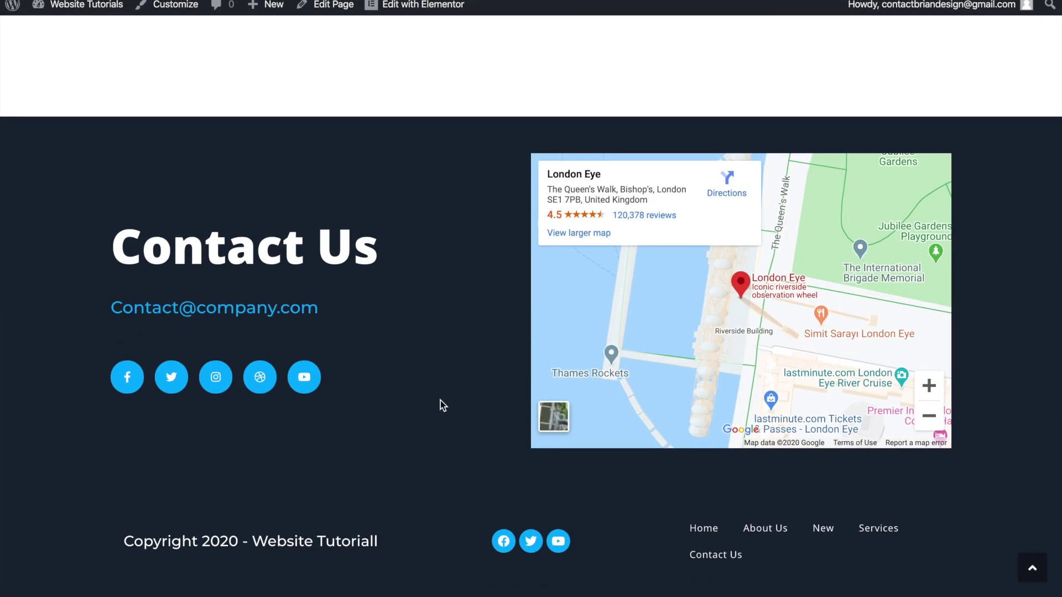
scroll(440, 400, up, 20)
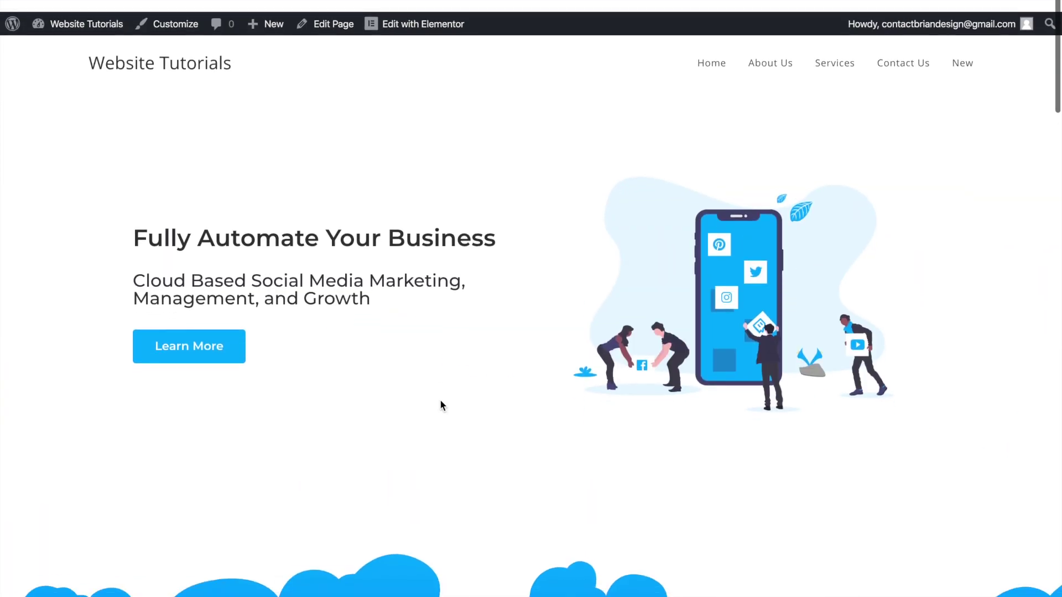
Step: Jump between the Services, About the company and Contact Us sections, then return to the top
click(230, 333)
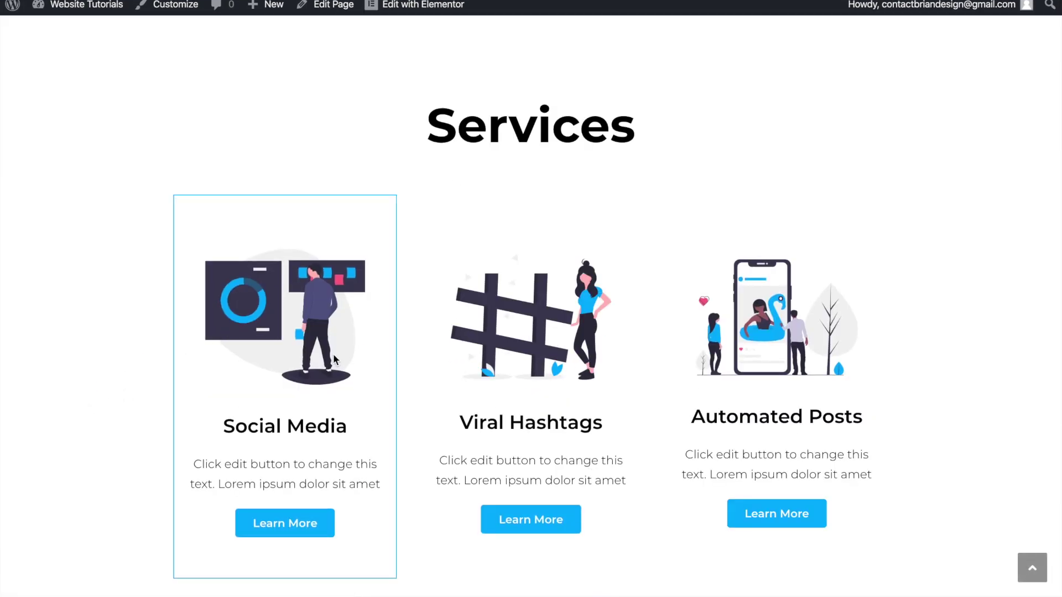
scroll(249, 218, up, 10)
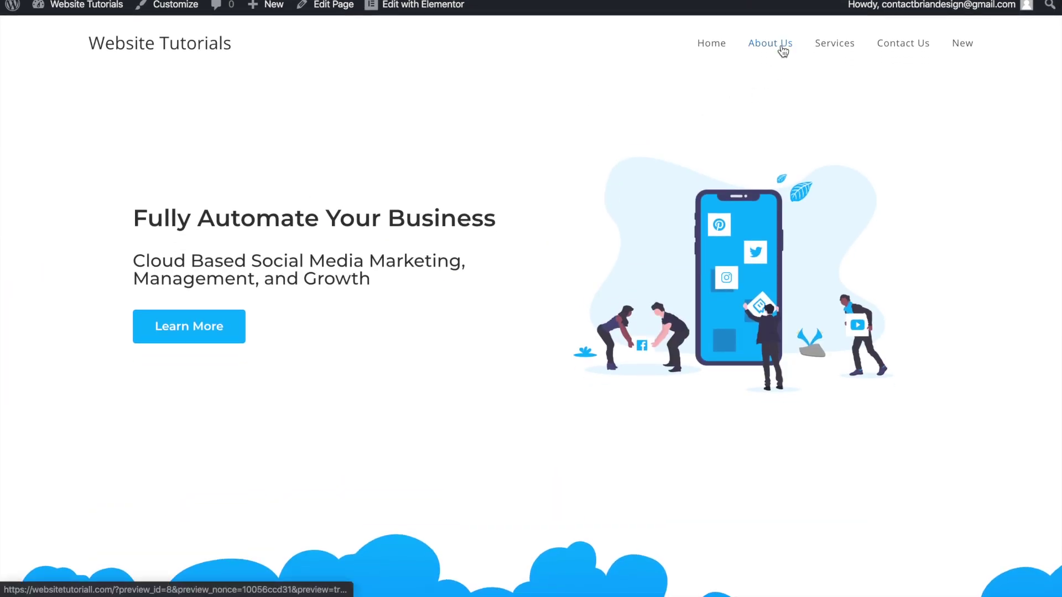
click(781, 46)
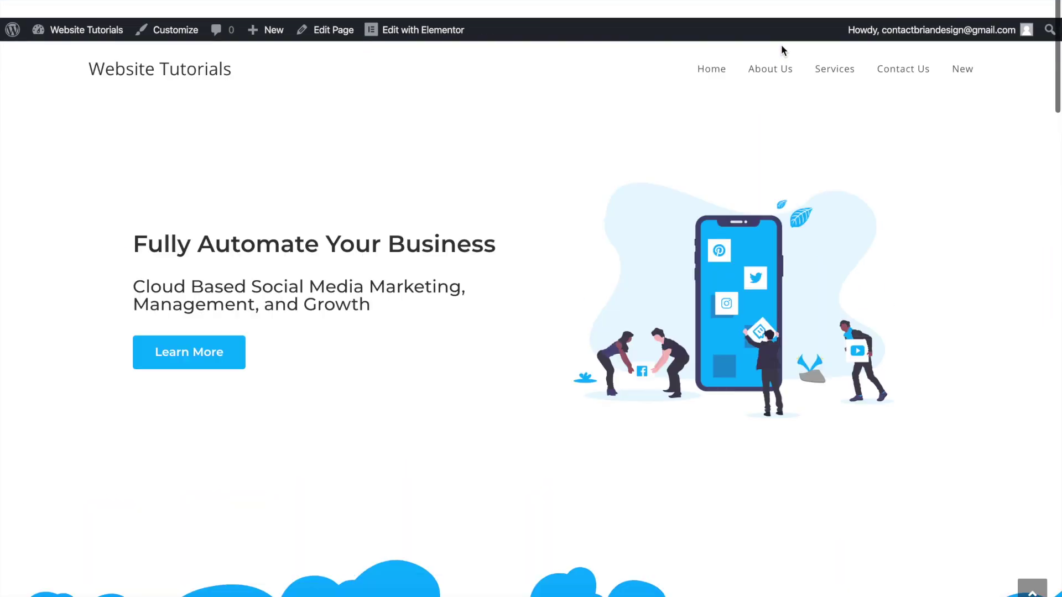
scroll(781, 44, down, 1)
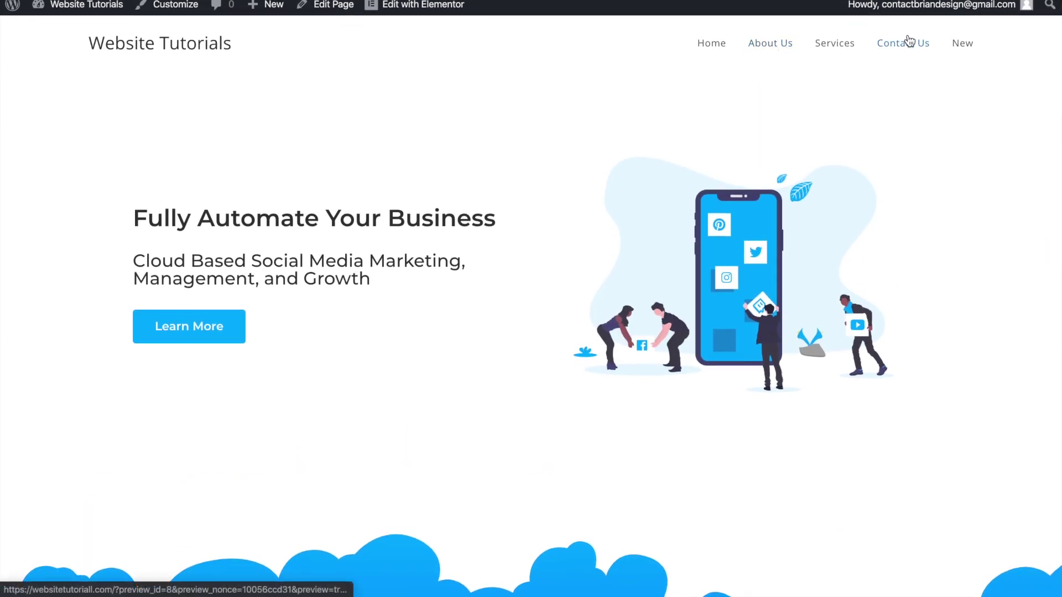
scroll(907, 38, down, 1)
click(908, 40)
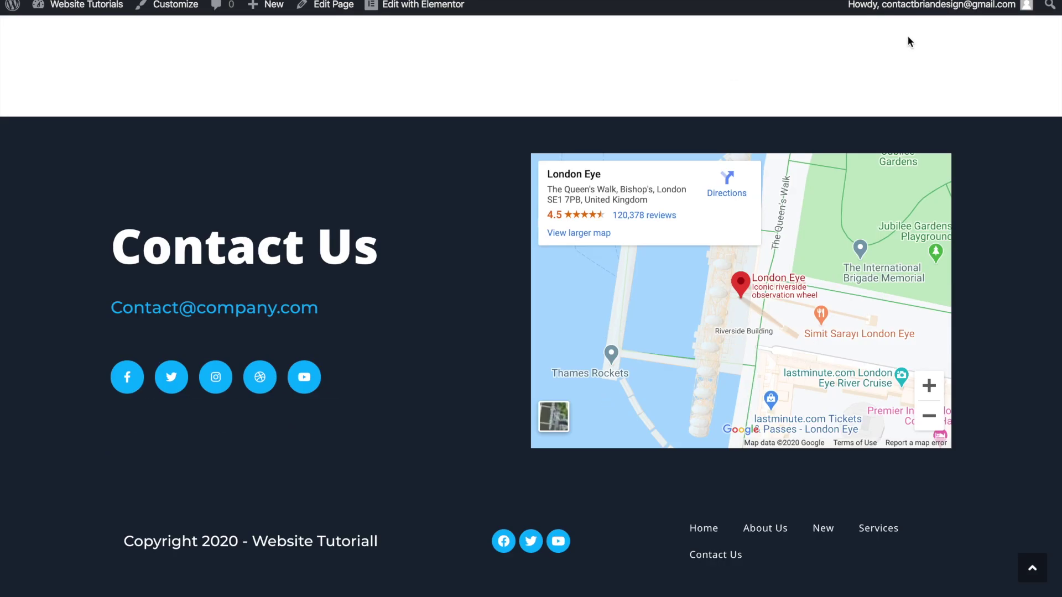
click(785, 530)
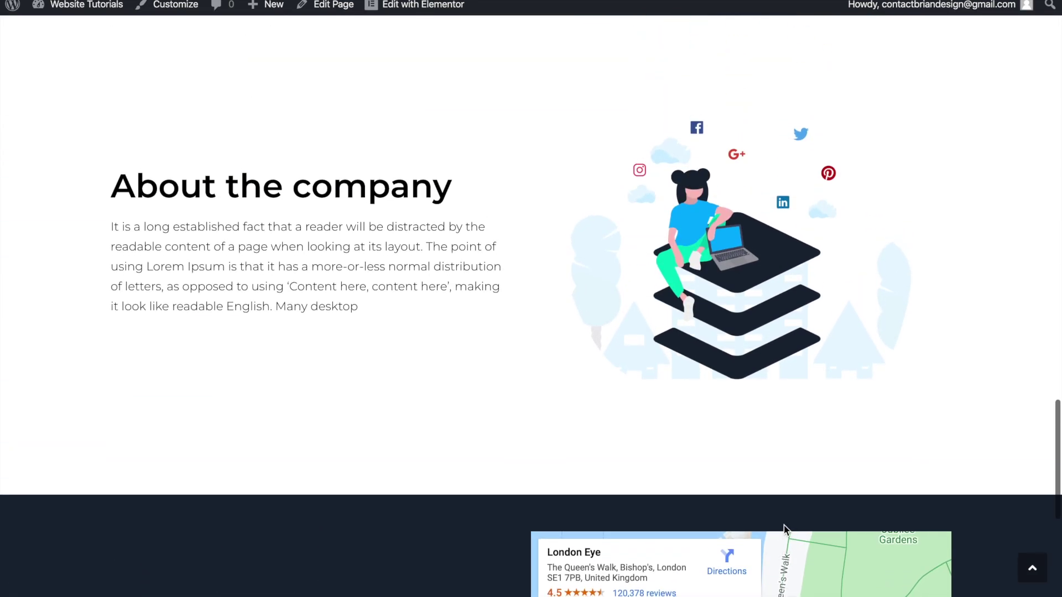
scroll(784, 528, down, 7)
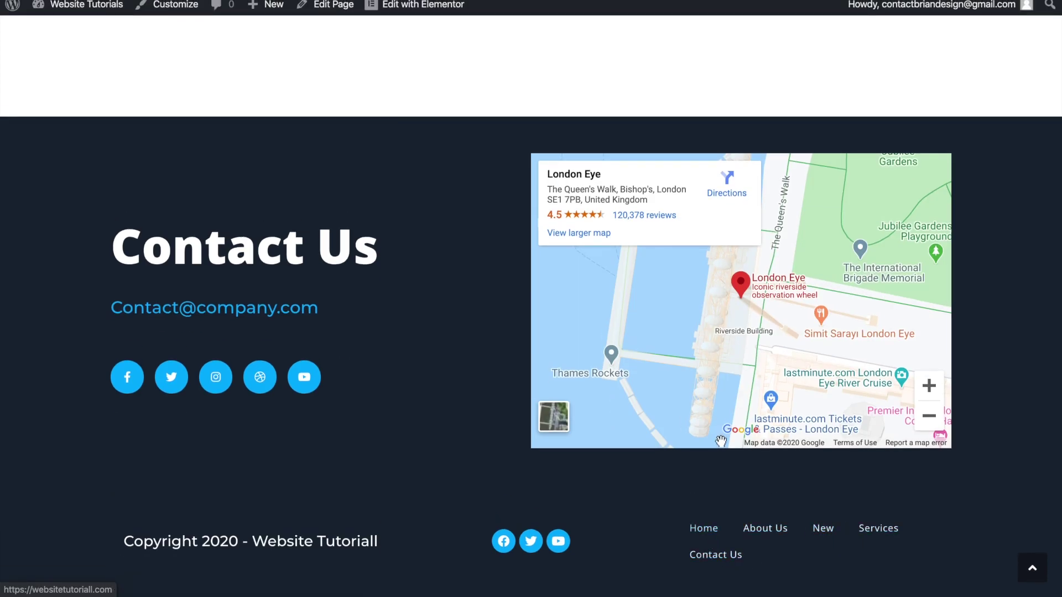
key(Home)
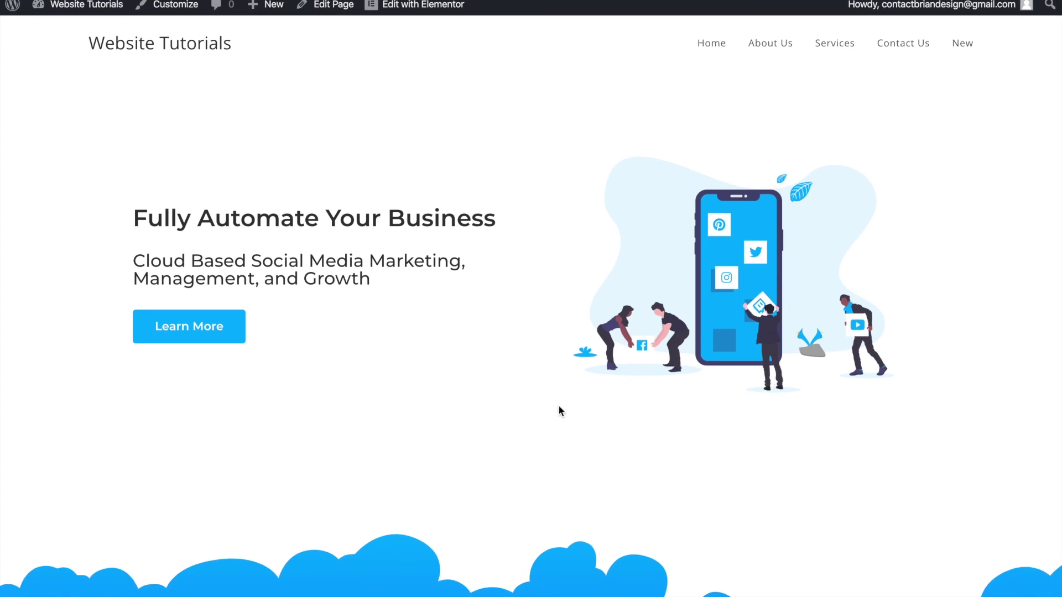
scroll(558, 410, down, 10)
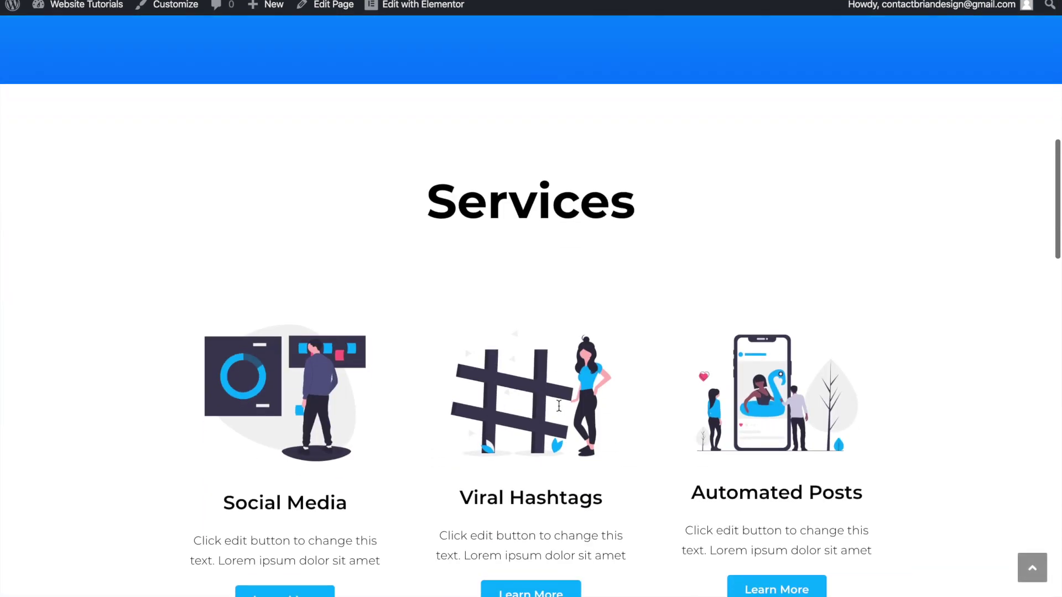
scroll(559, 406, up, 10)
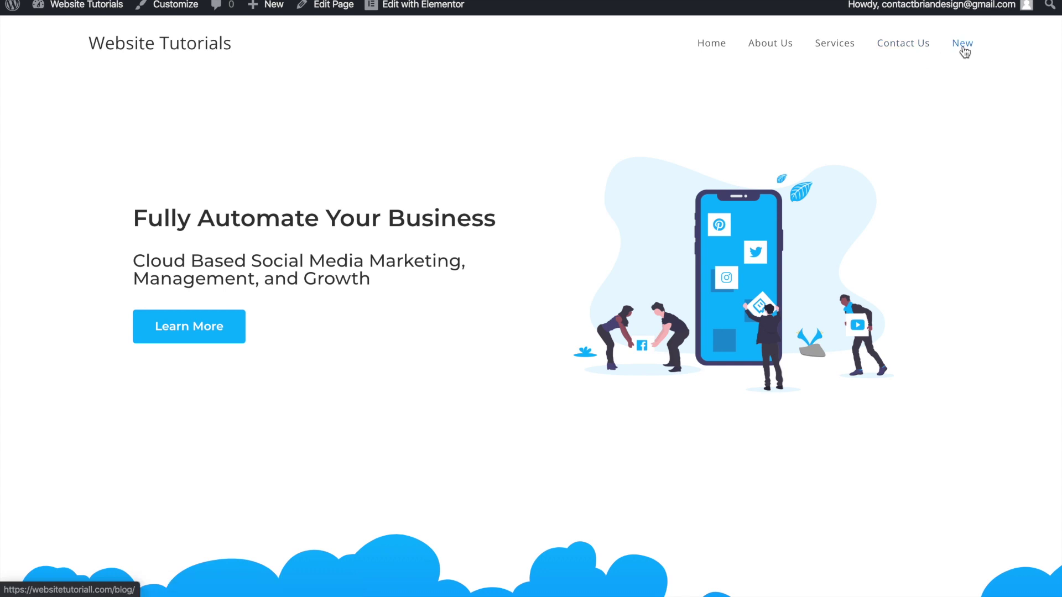
Step: View the New page's New Features video and logo row, then return via footer Home
click(962, 47)
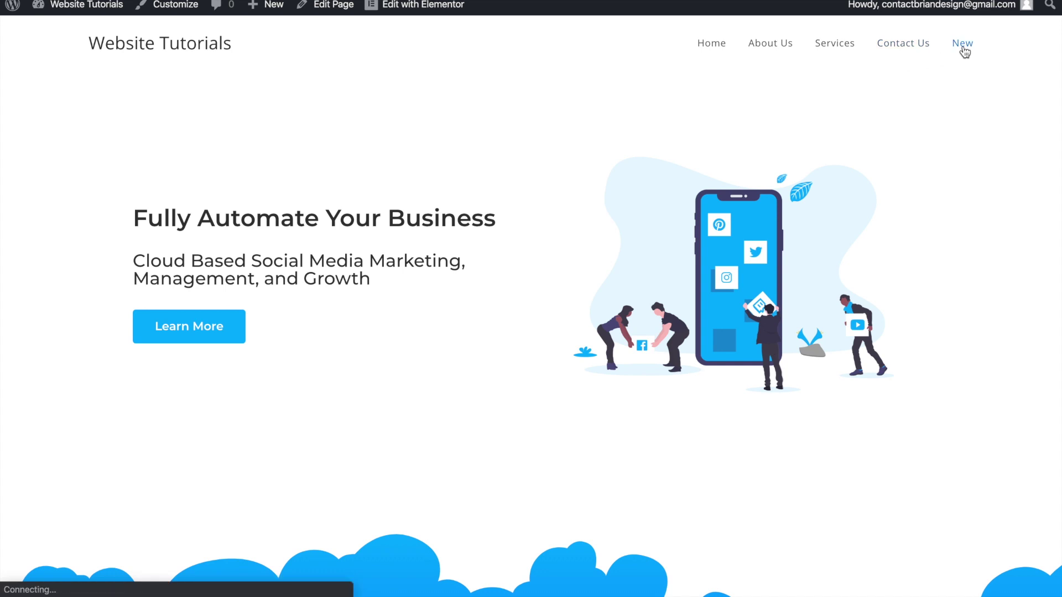
scroll(817, 379, down, 2)
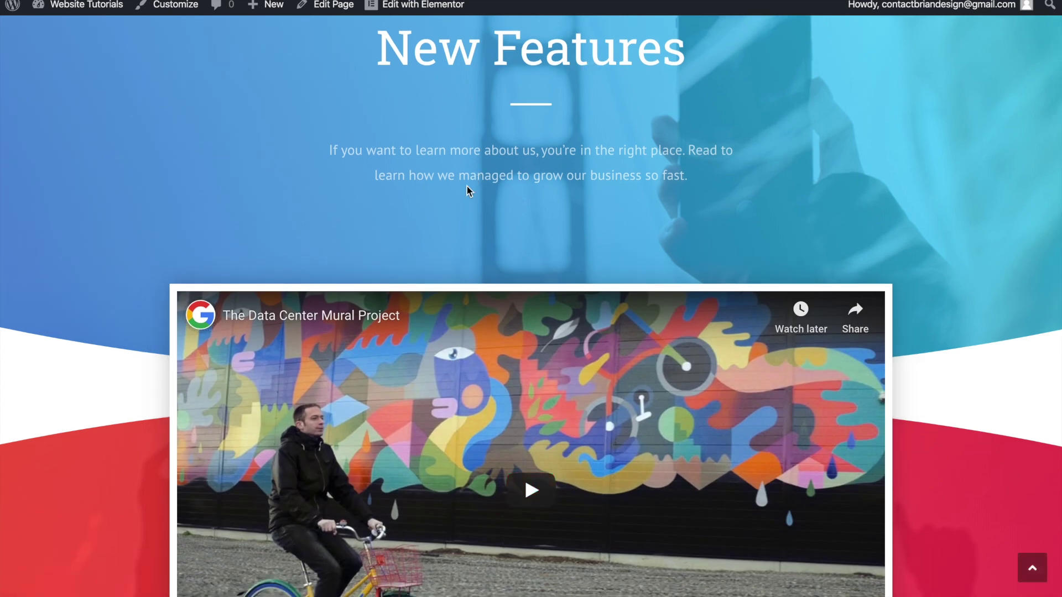
scroll(131, 296, down, 6)
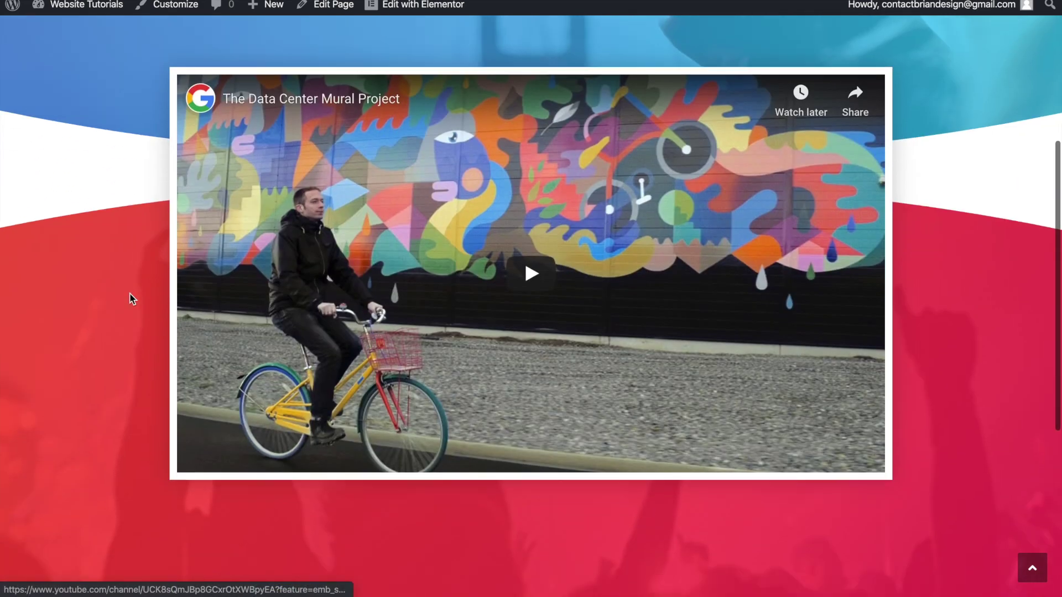
scroll(131, 298, down, 4)
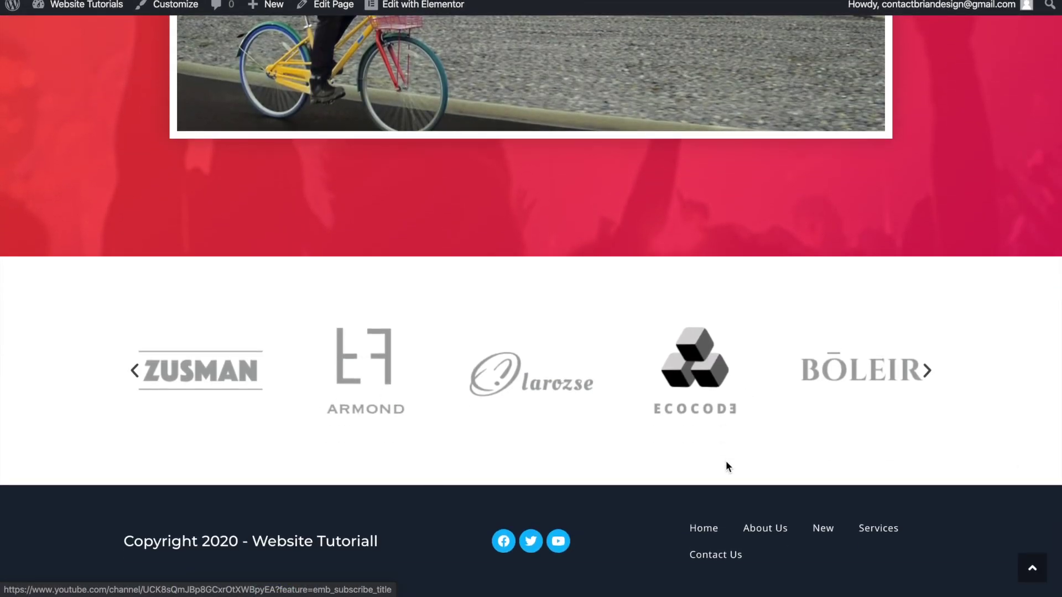
click(711, 529)
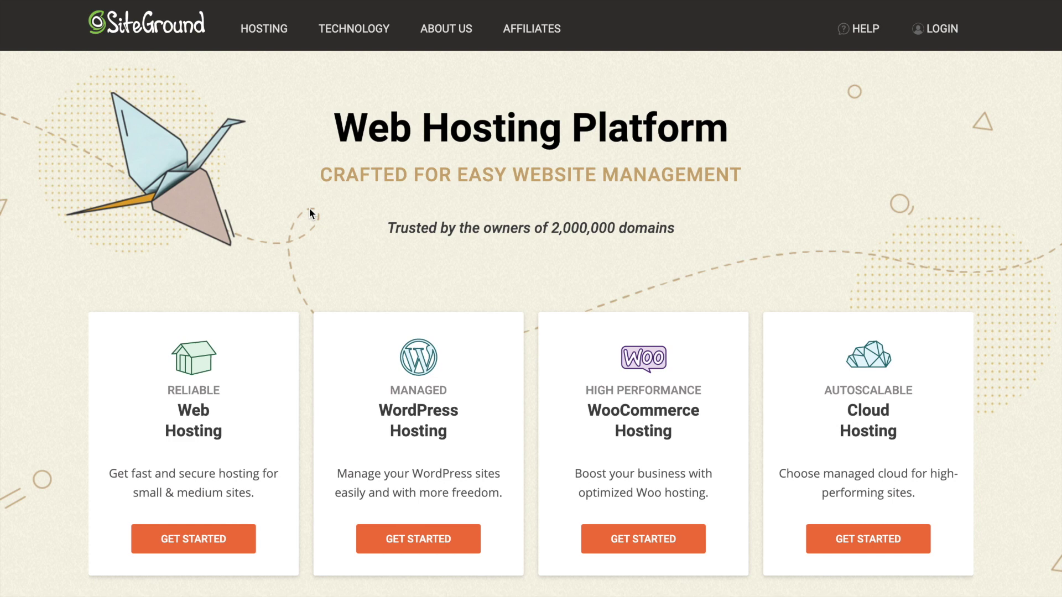
scroll(310, 209, down, 2)
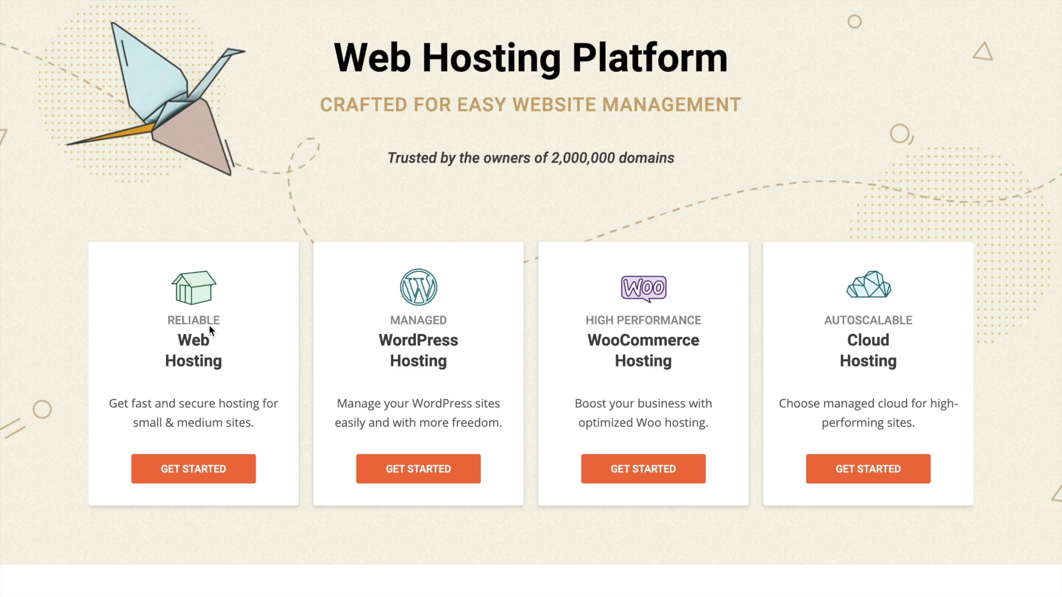
click(209, 470)
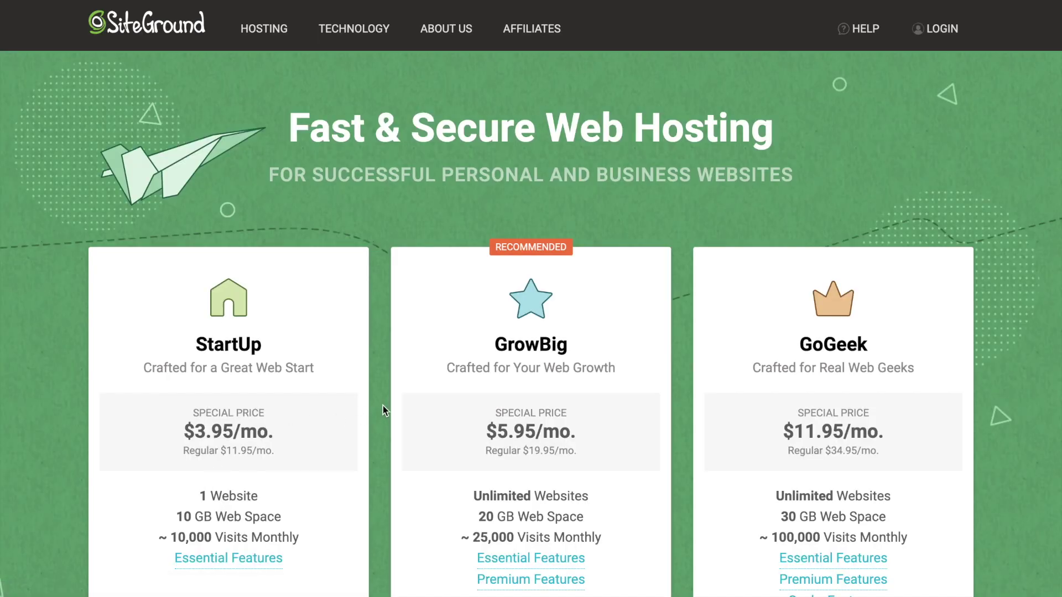
scroll(383, 405, down, 3)
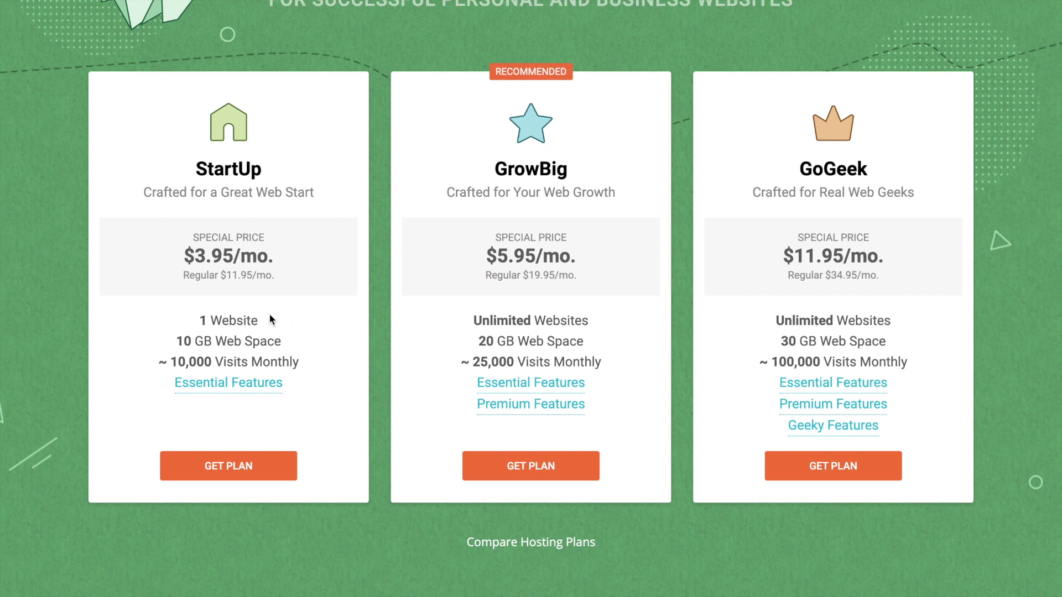
drag(200, 320, 265, 330)
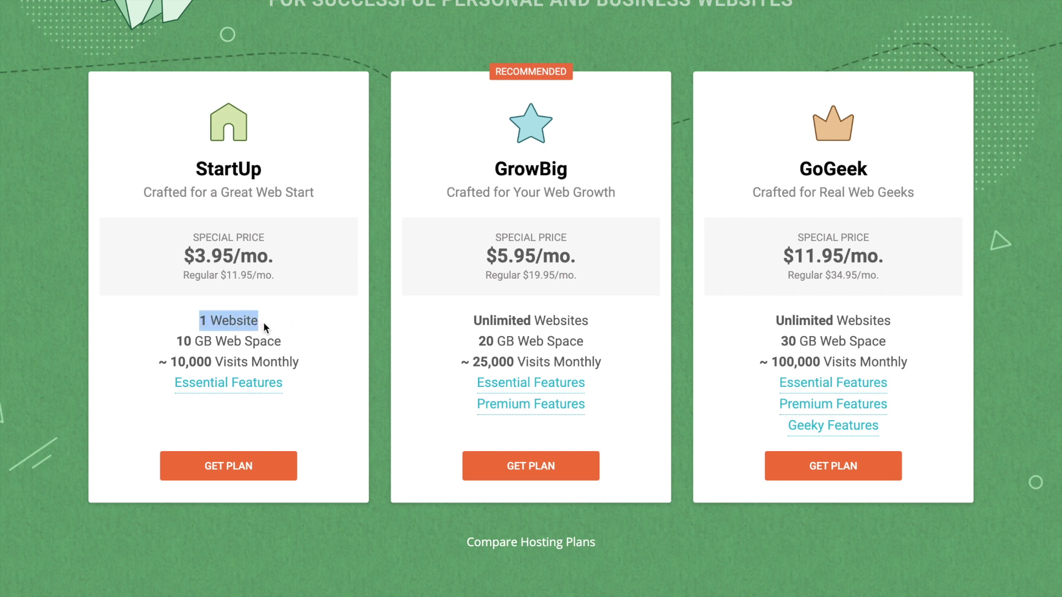
click(381, 340)
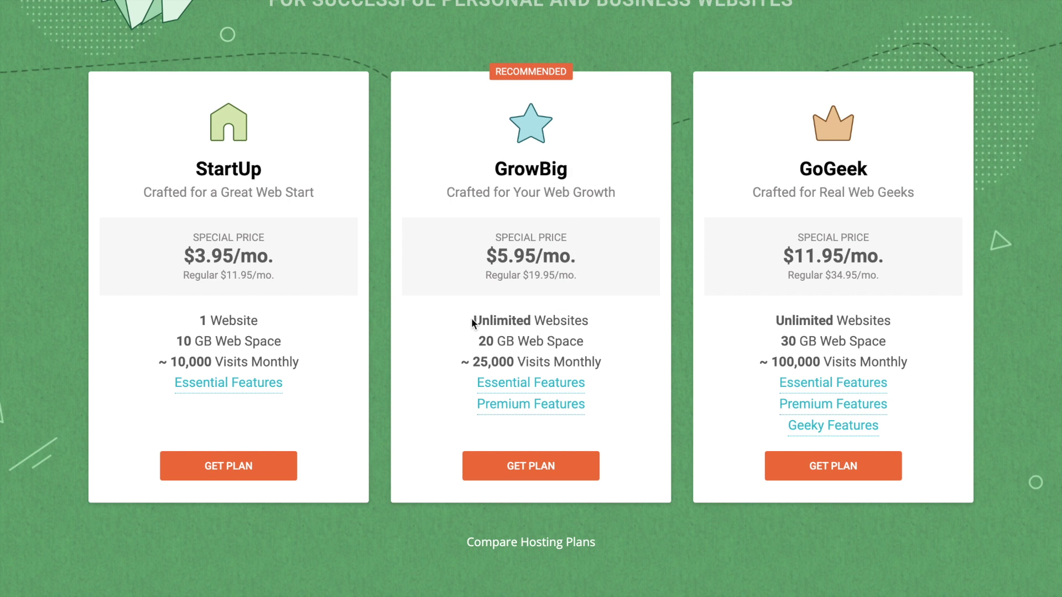
drag(475, 320, 591, 320)
click(617, 329)
Step: Select the StartUp plan, keeping Register a New Domain as the domain option
click(266, 477)
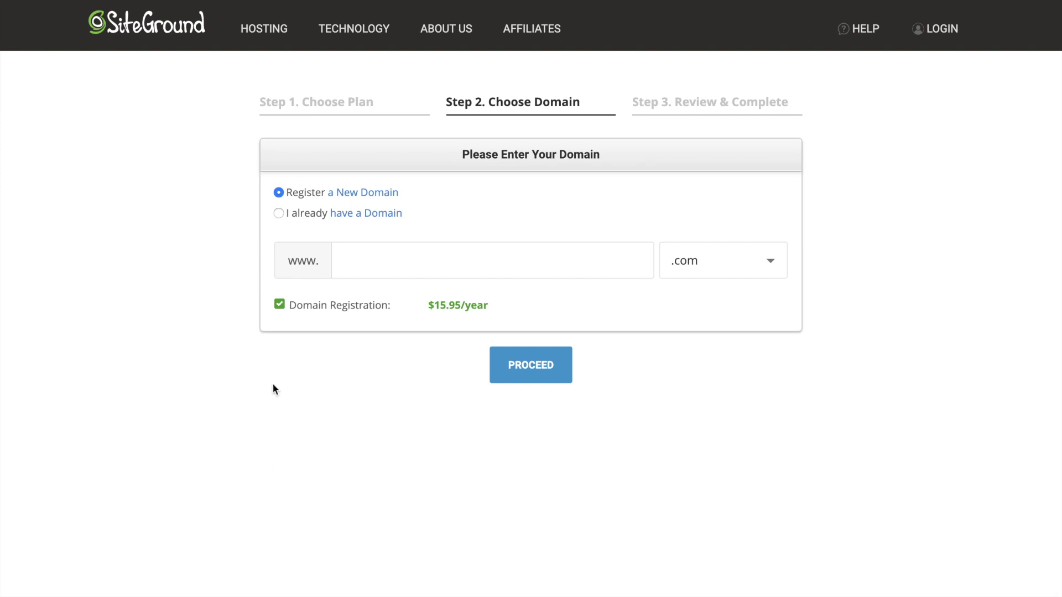
click(278, 213)
click(278, 192)
Step: Enter websitetutoriall with .com as the new domain and proceed to review
click(392, 265)
text(websitetutoriall)
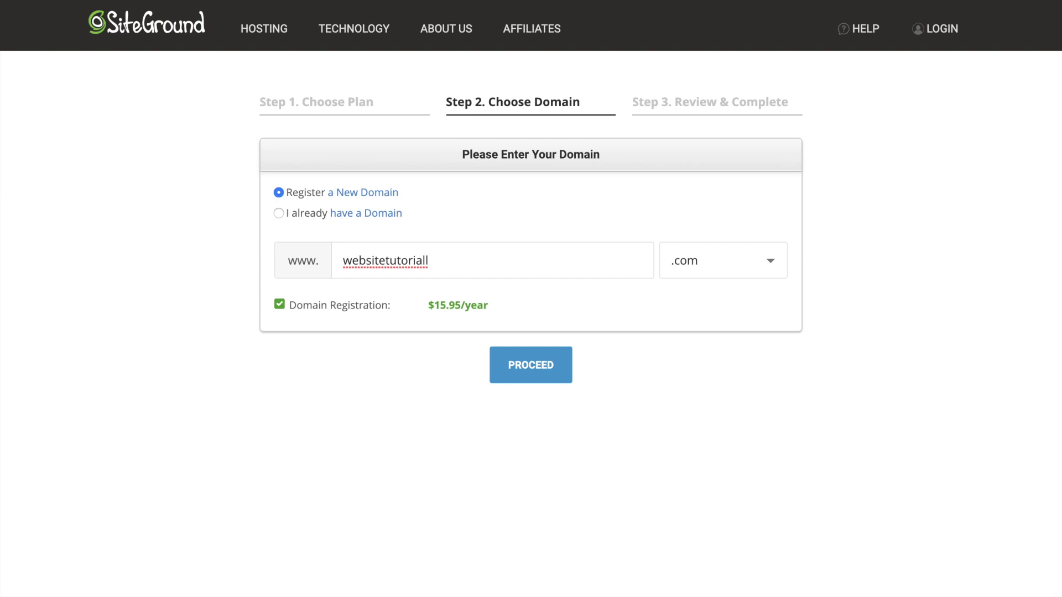
click(525, 364)
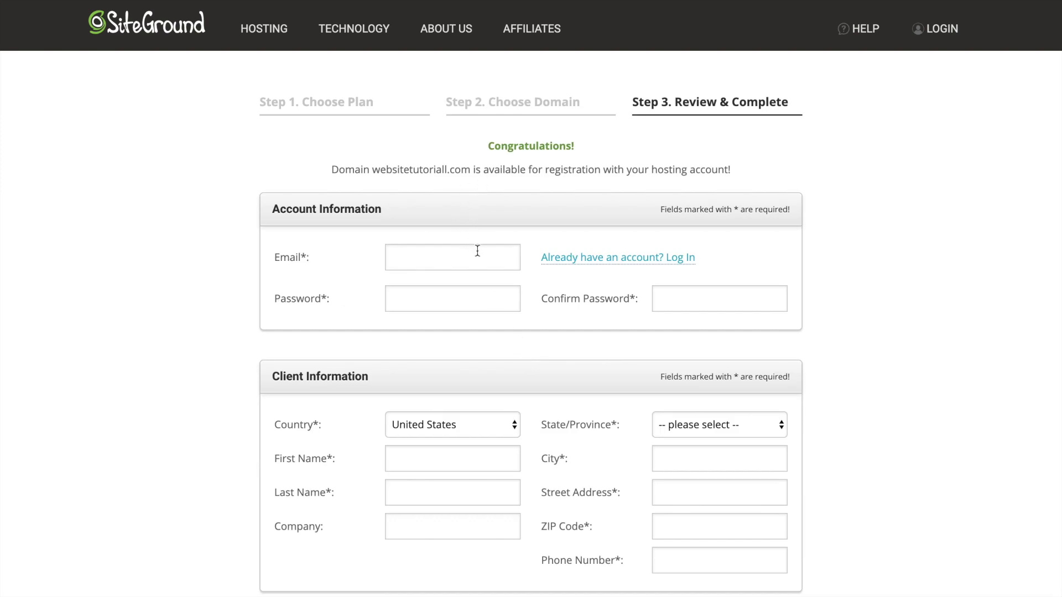
Step: In Purchase Information, try a 24-month Period, then settle on 12 months ($47.40)
scroll(477, 250, down, 3)
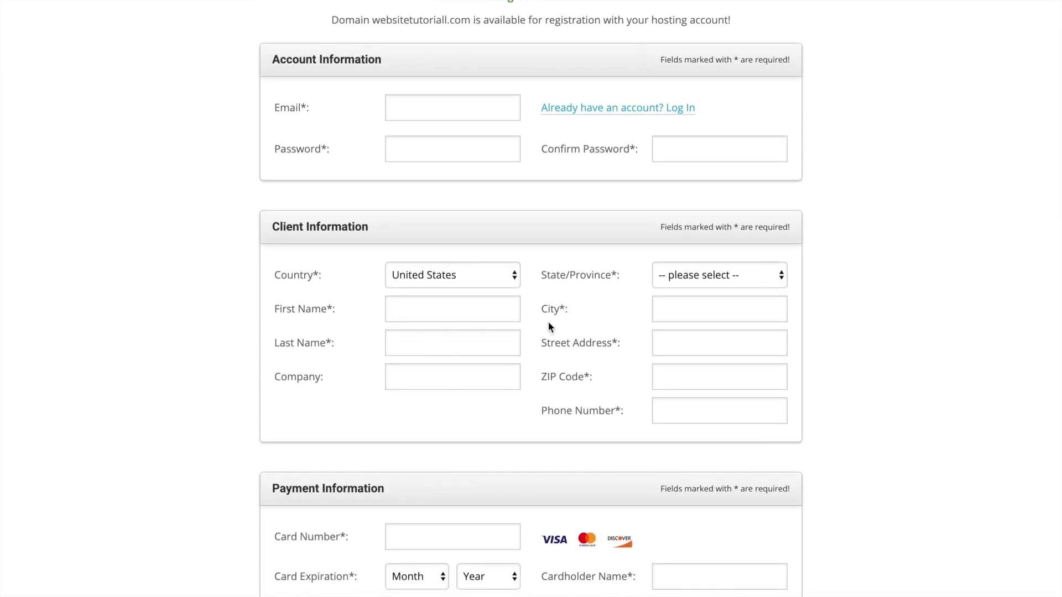
scroll(461, 376, down, 1)
scroll(461, 375, down, 3)
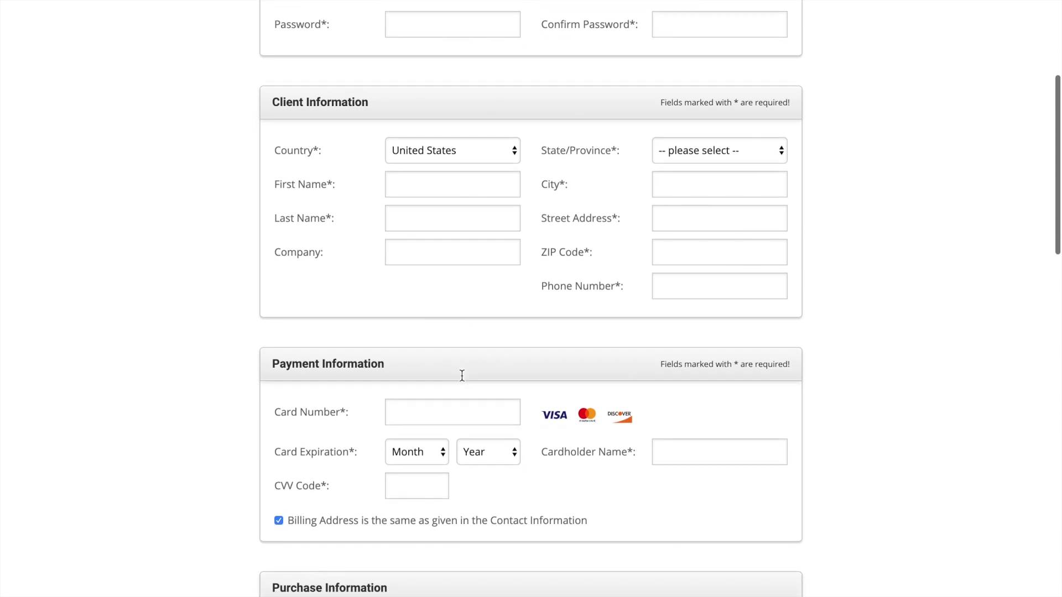
scroll(461, 375, down, 3)
scroll(461, 375, down, 5)
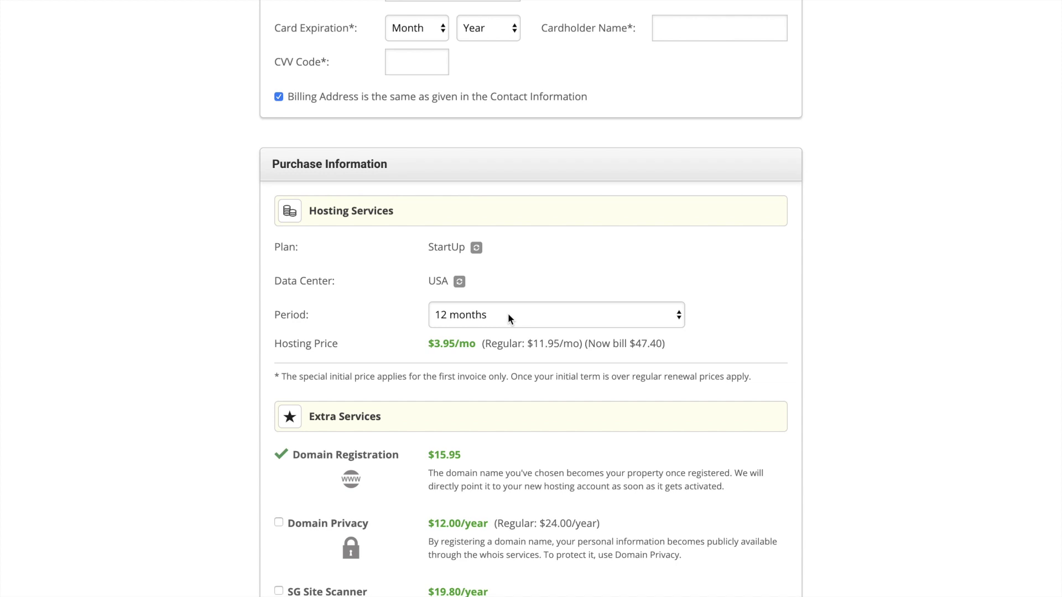
click(508, 316)
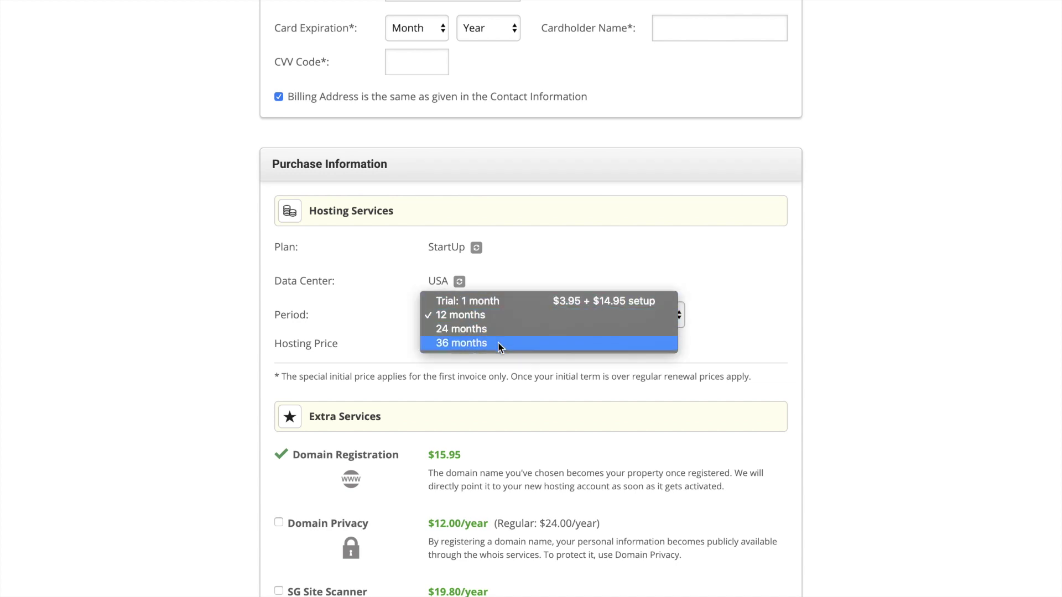
click(502, 331)
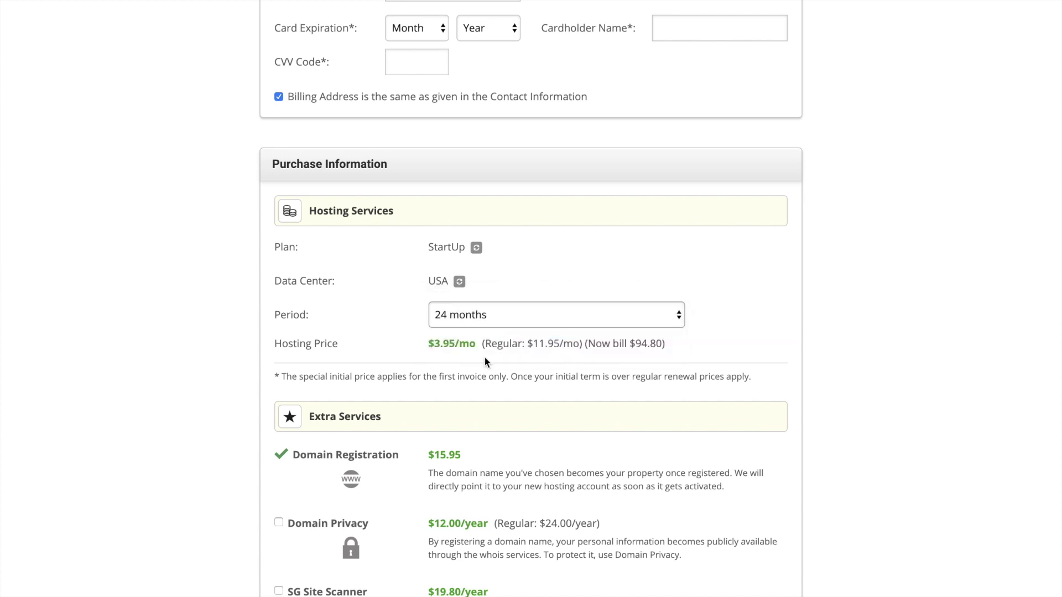
click(509, 317)
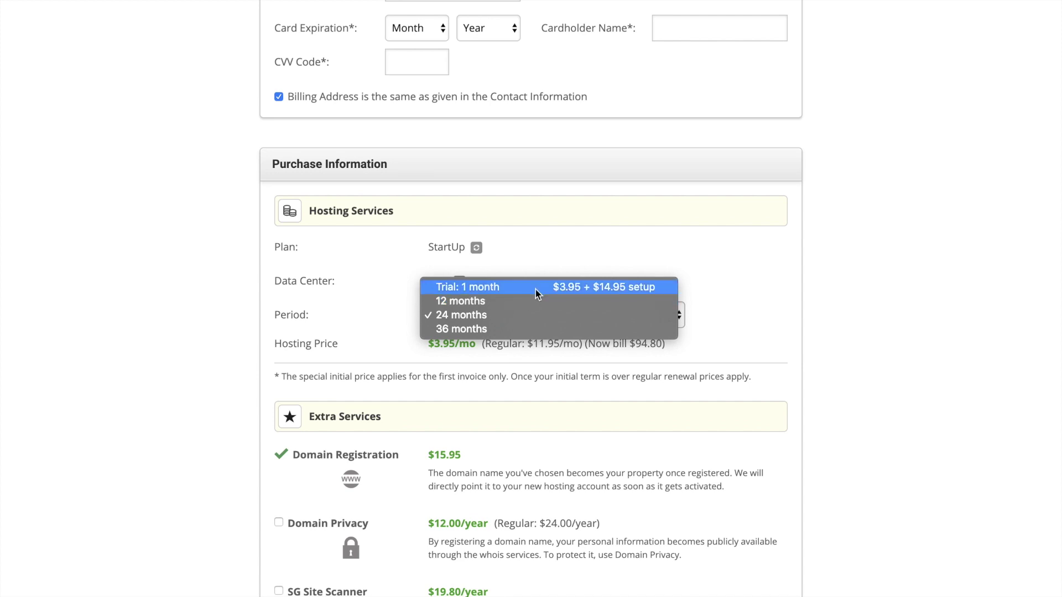
click(529, 302)
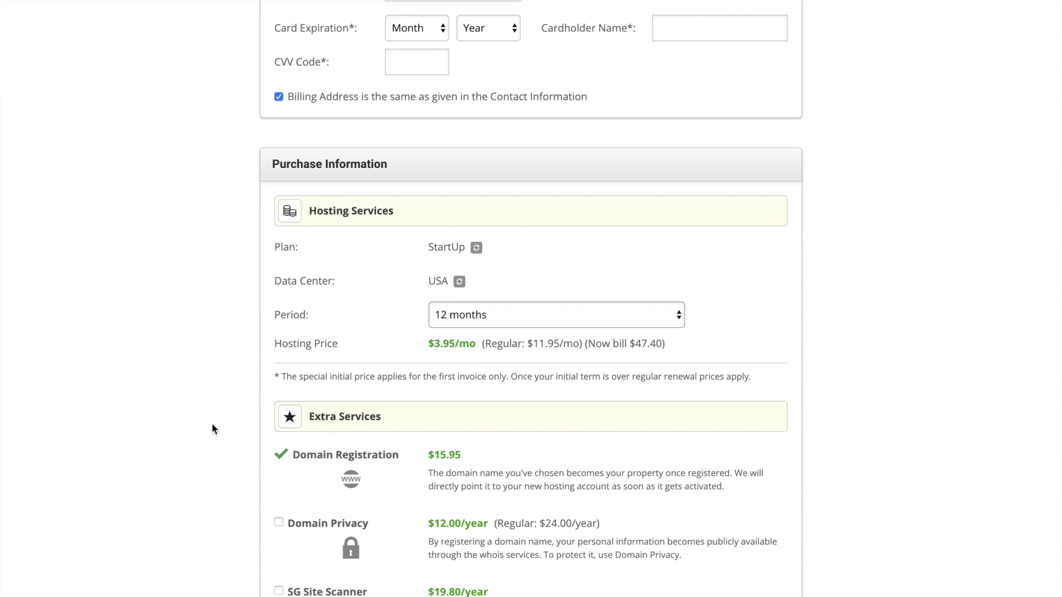
Step: Toggle Domain Privacy on and off, leaving it excluded from the order
scroll(213, 429, down, 4)
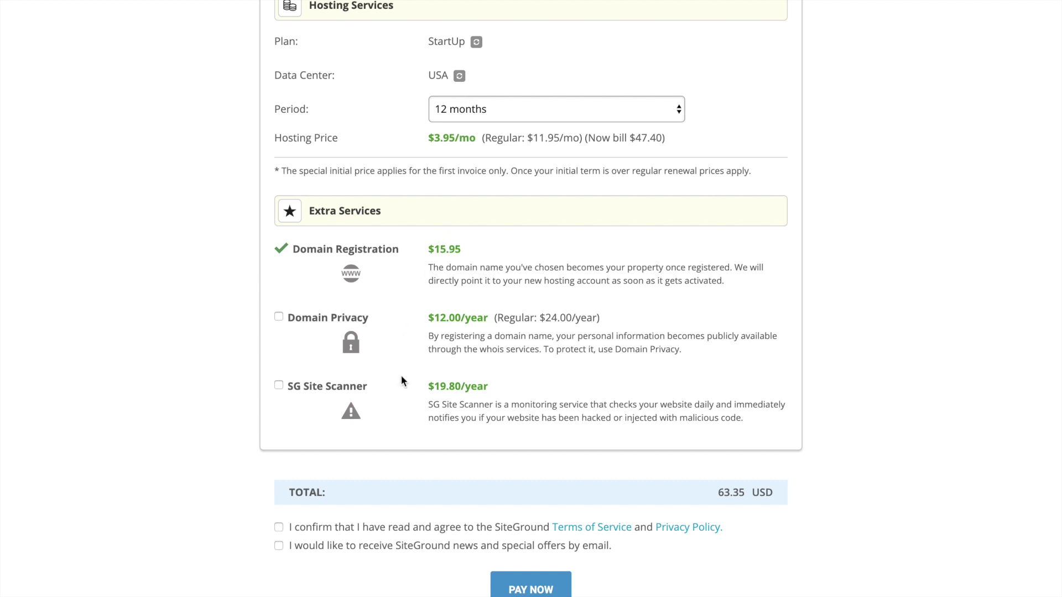
click(278, 317)
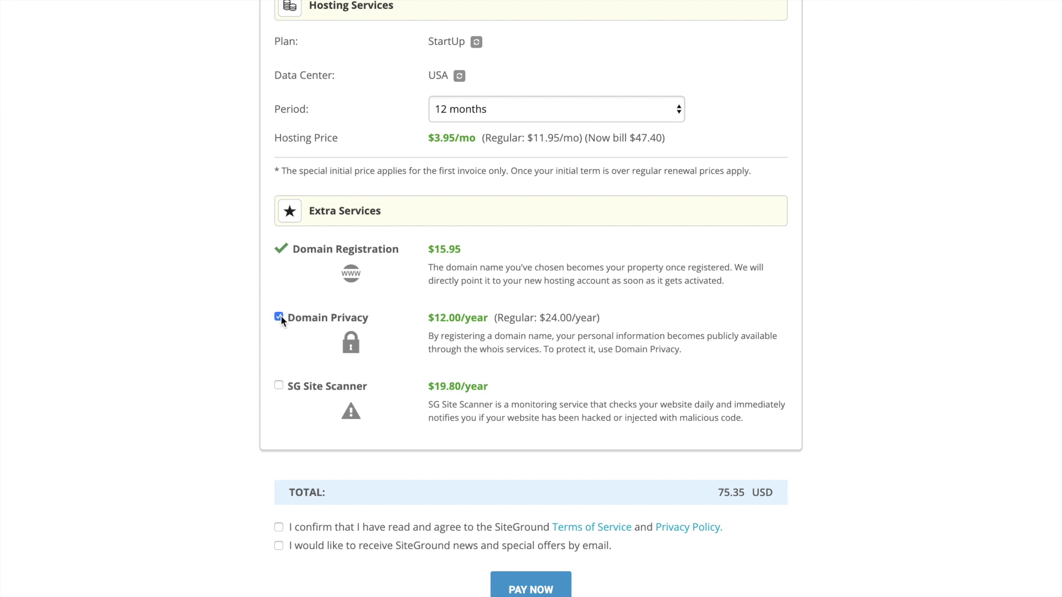
click(279, 317)
click(278, 318)
click(279, 317)
Step: Accept the Terms of Service and pay the 63.35 USD order
scroll(223, 390, down, 1)
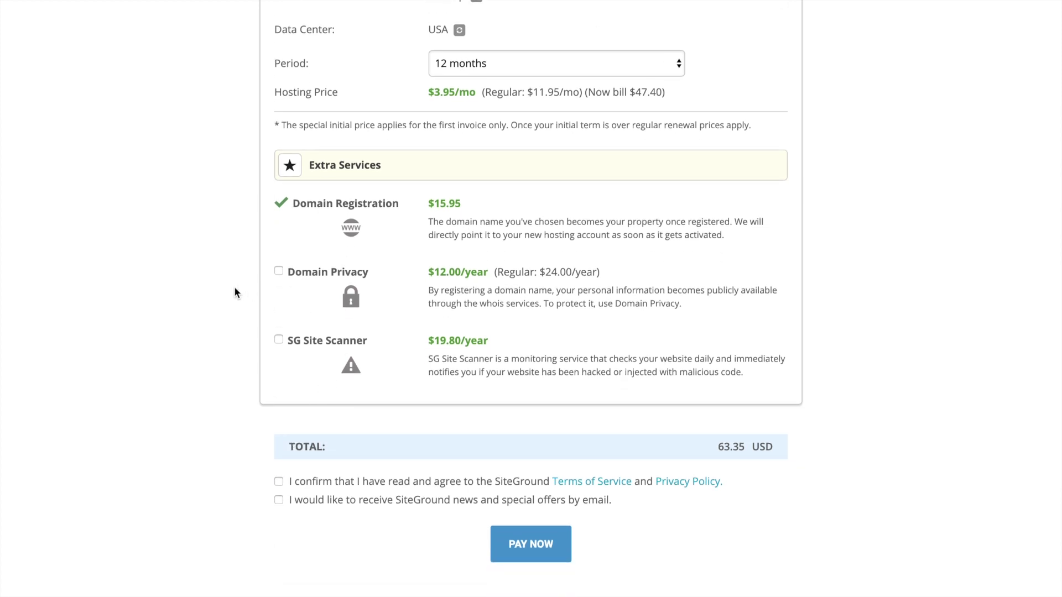
scroll(235, 288, up, 20)
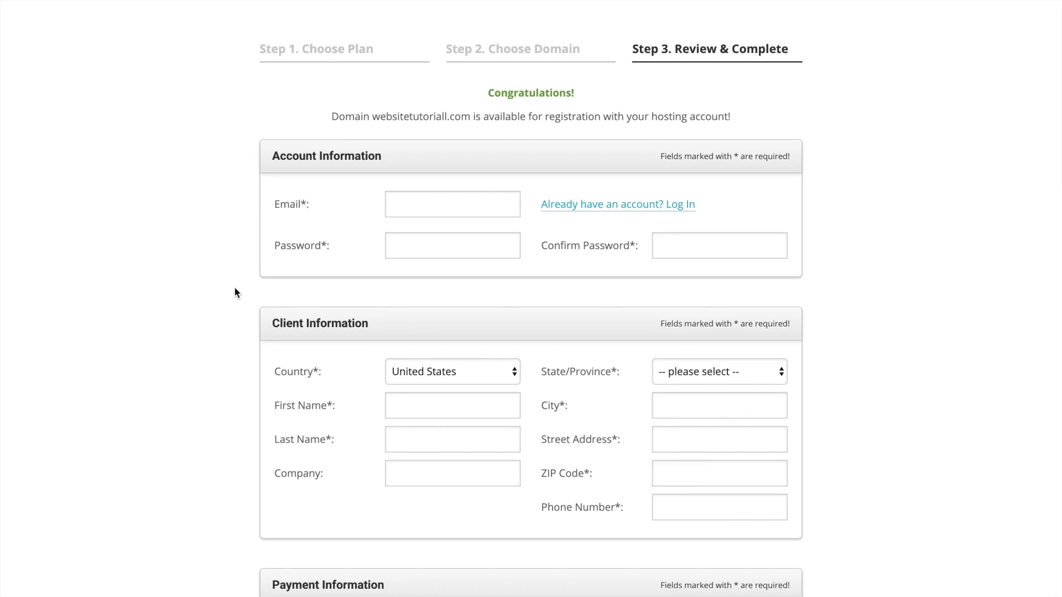
scroll(386, 465, down, 20)
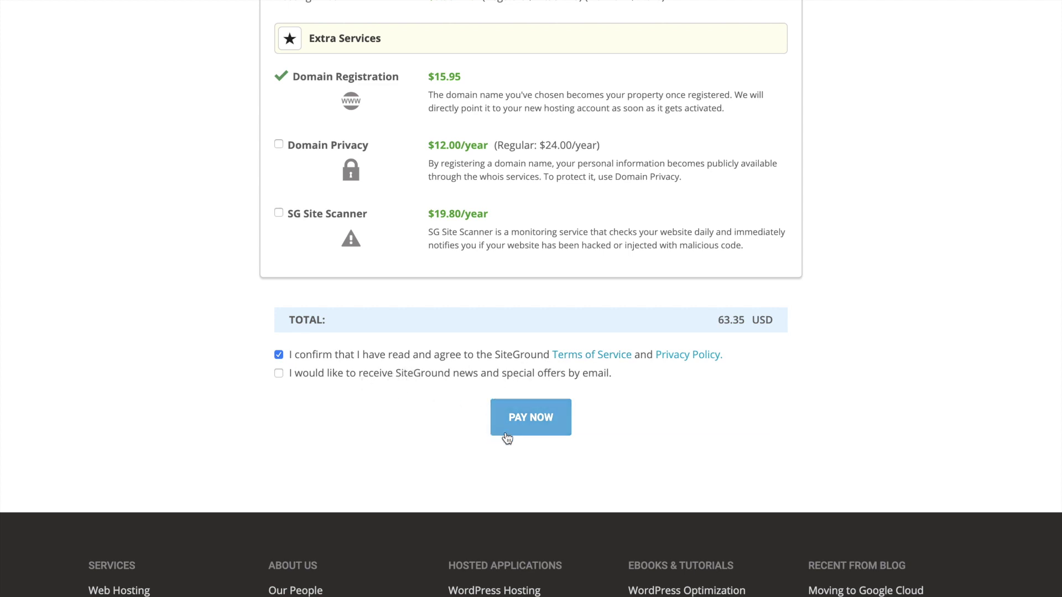
click(540, 423)
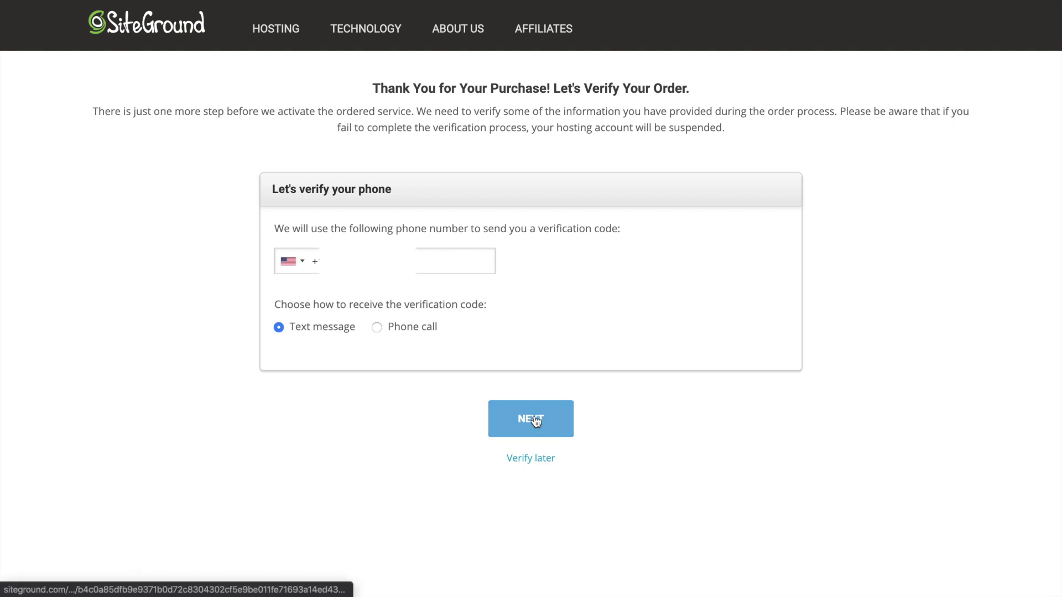
Step: Have the verification code sent by text message, then enter and submit the received code
click(535, 420)
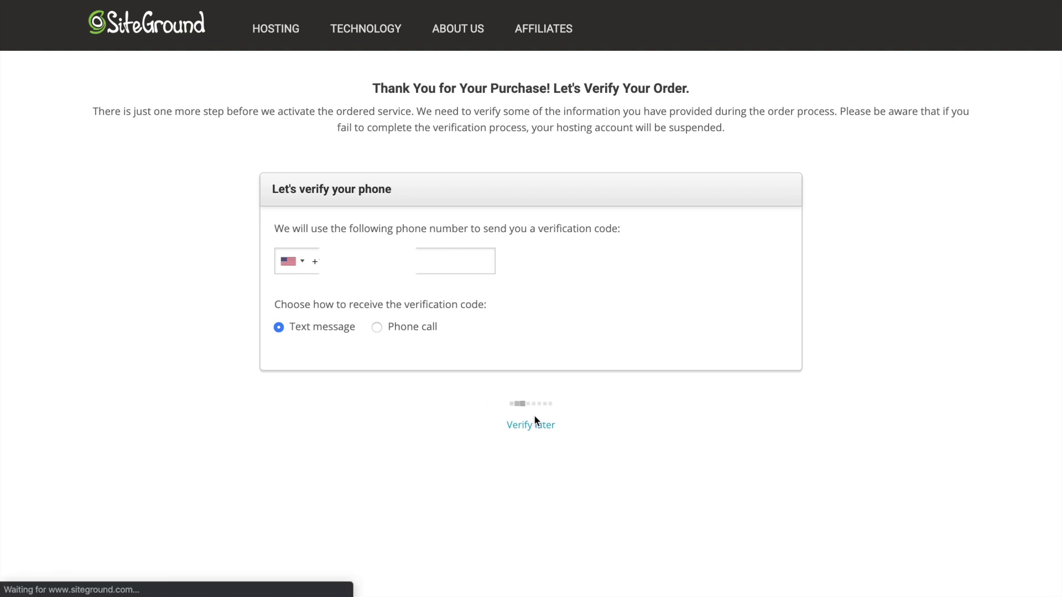
click(431, 262)
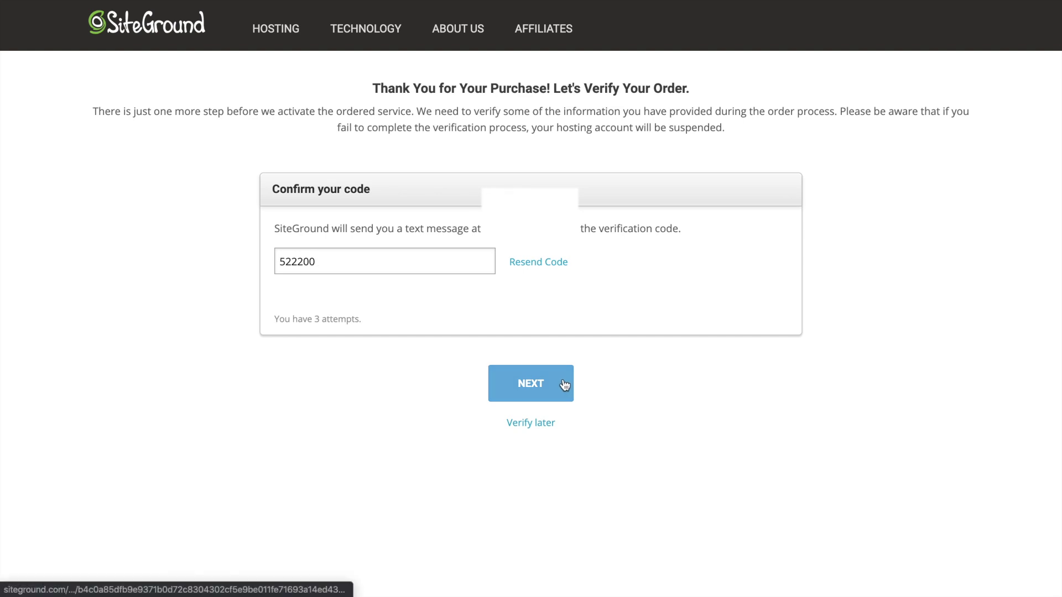
click(564, 385)
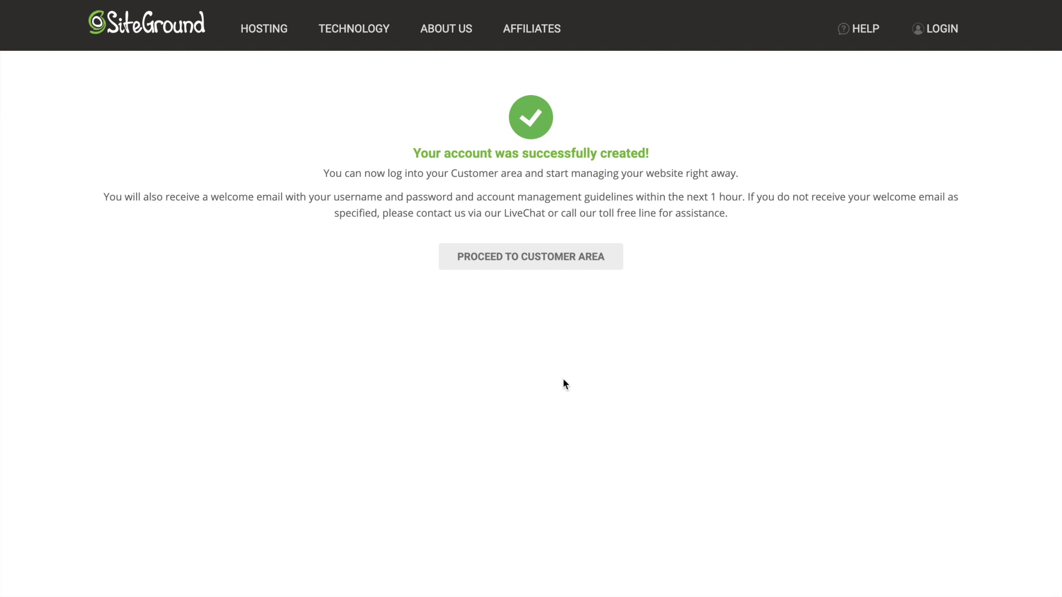
Step: Enter the customer area and log in with the account e-mail and password
click(554, 269)
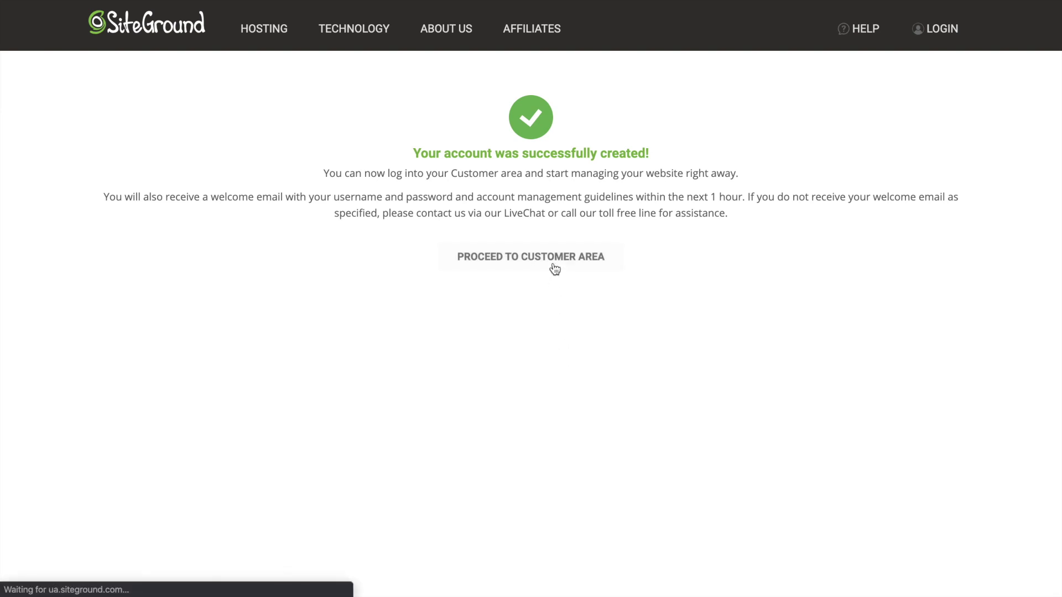
text(con)
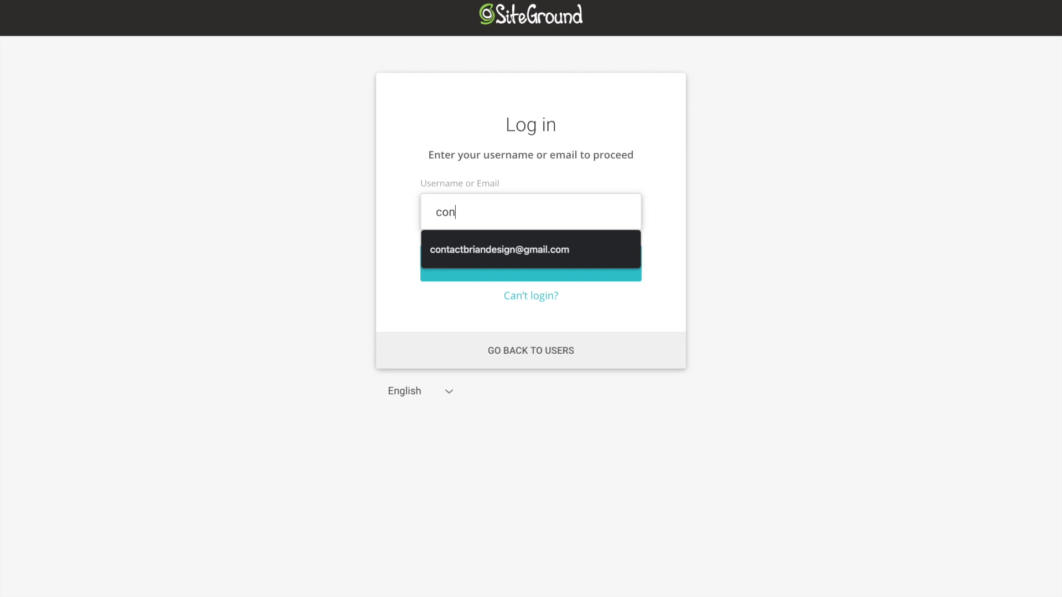
click(540, 246)
click(537, 263)
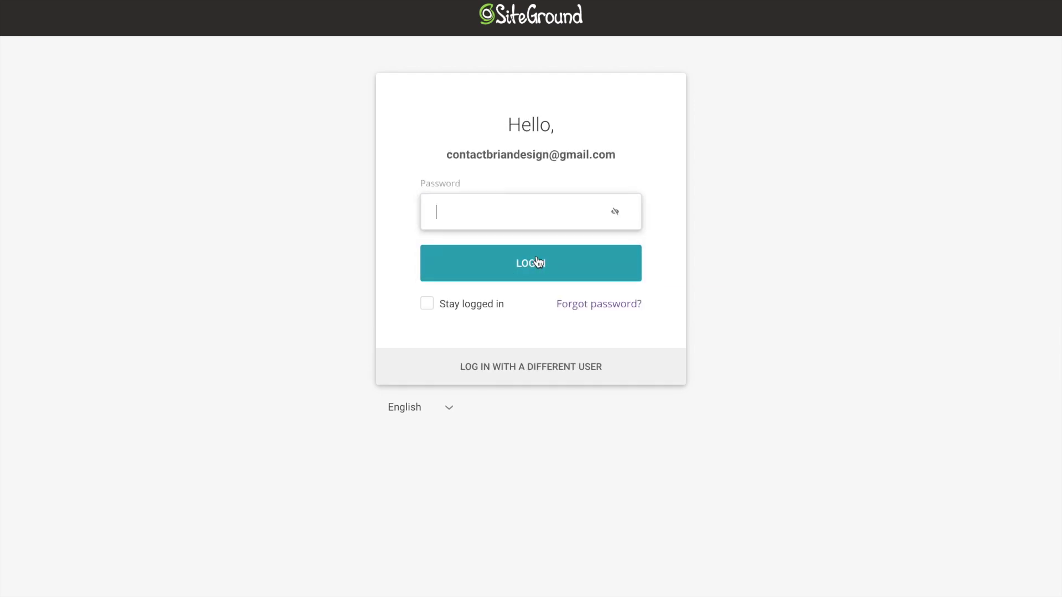
text(•••••••••)
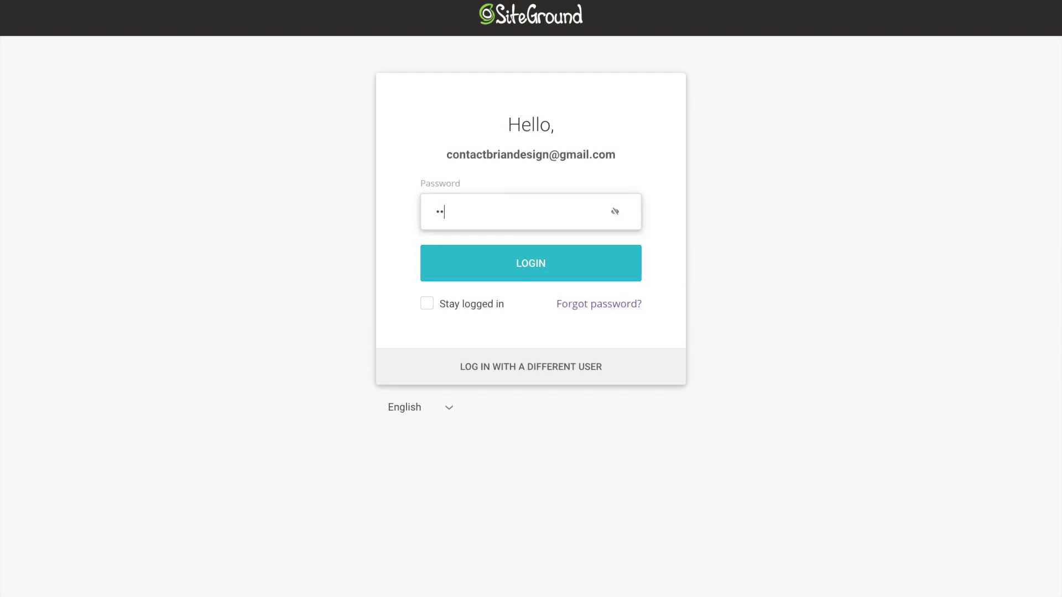
text(•••••)
click(530, 260)
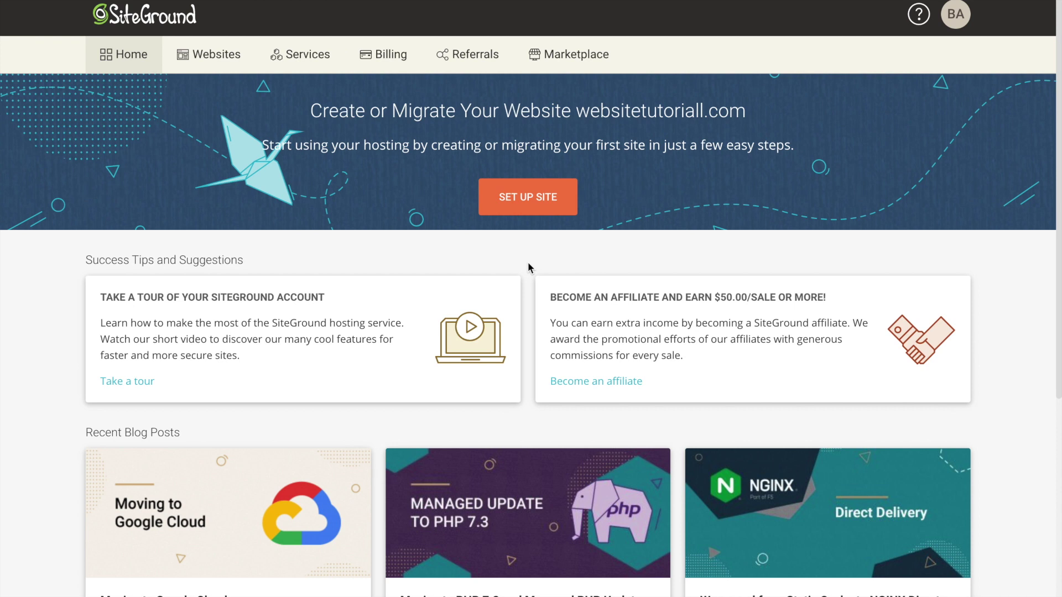
Step: Set up a brand new website for the domain using WordPress
click(534, 209)
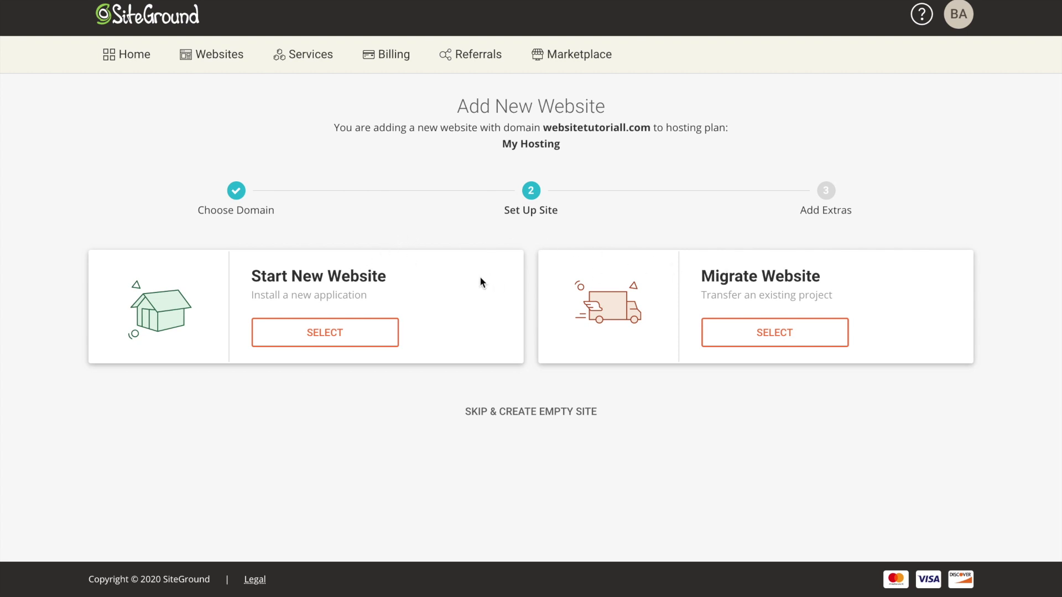
click(355, 344)
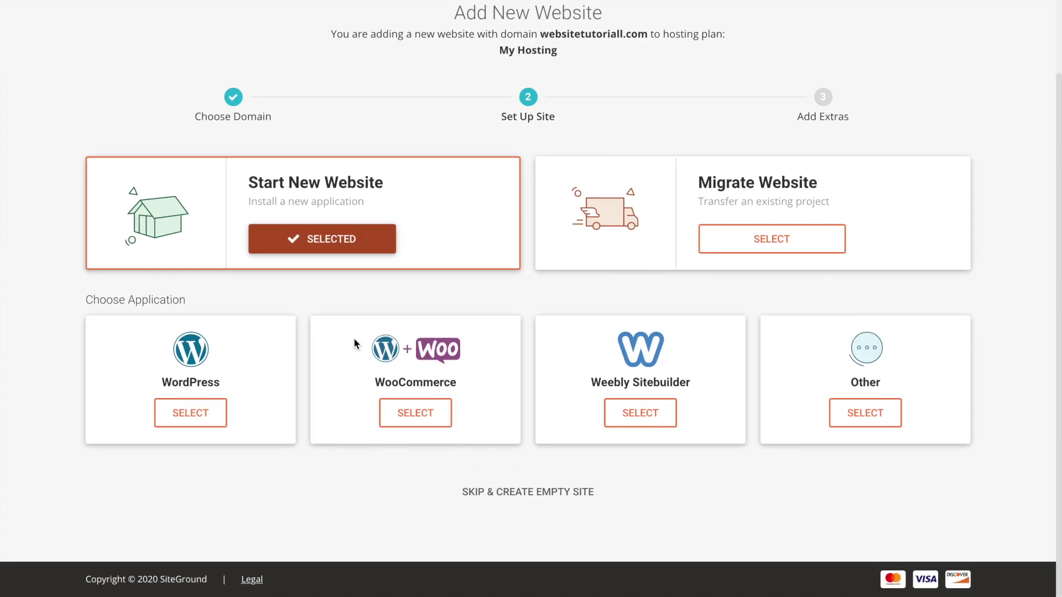
click(208, 413)
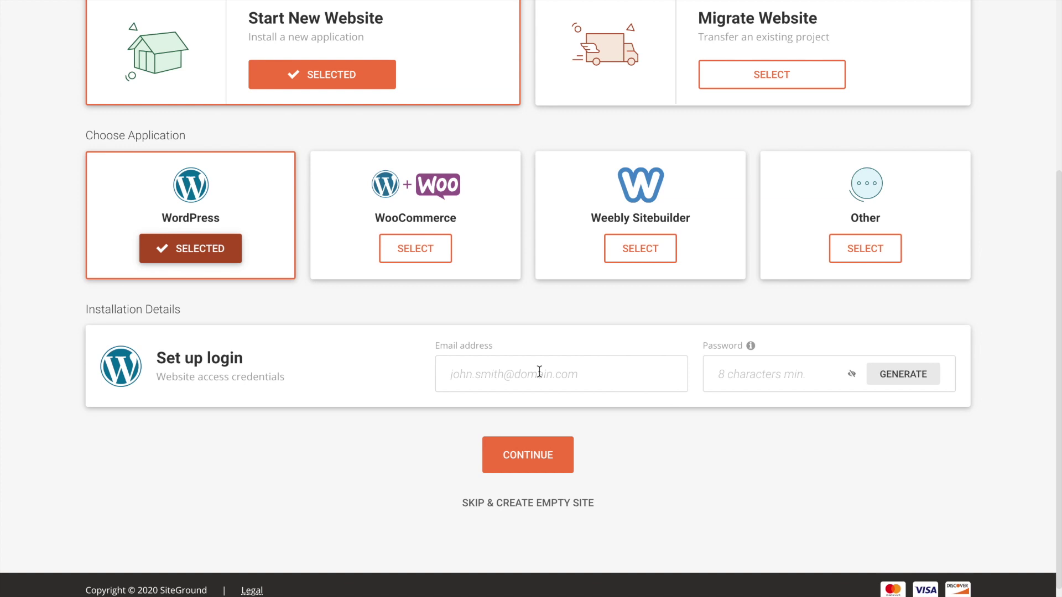
Step: Enter the admin login e-mail and a strong password for WordPress
click(539, 371)
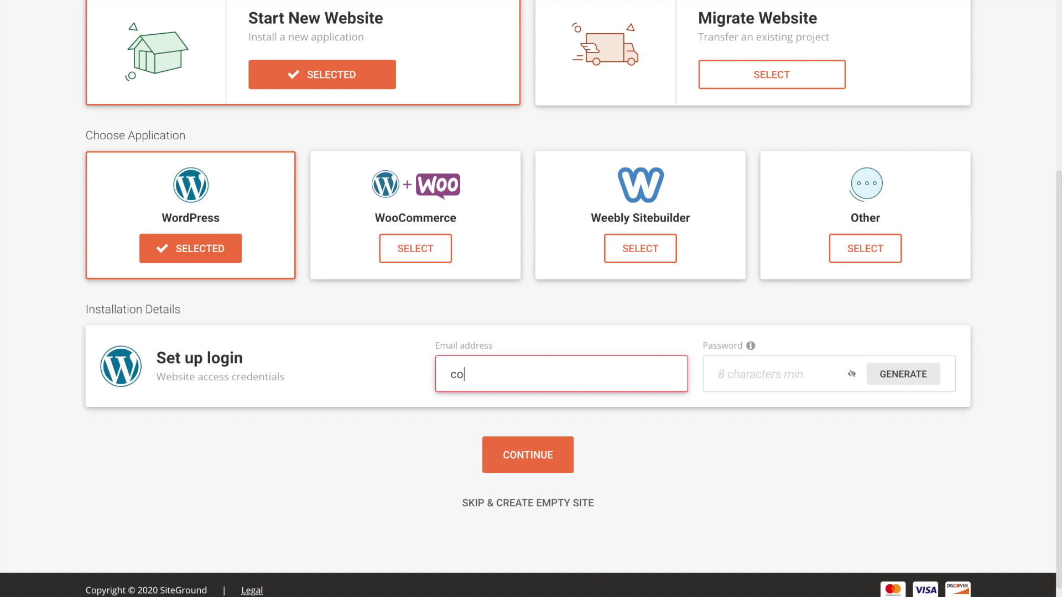
key(Tab)
text(s*************)
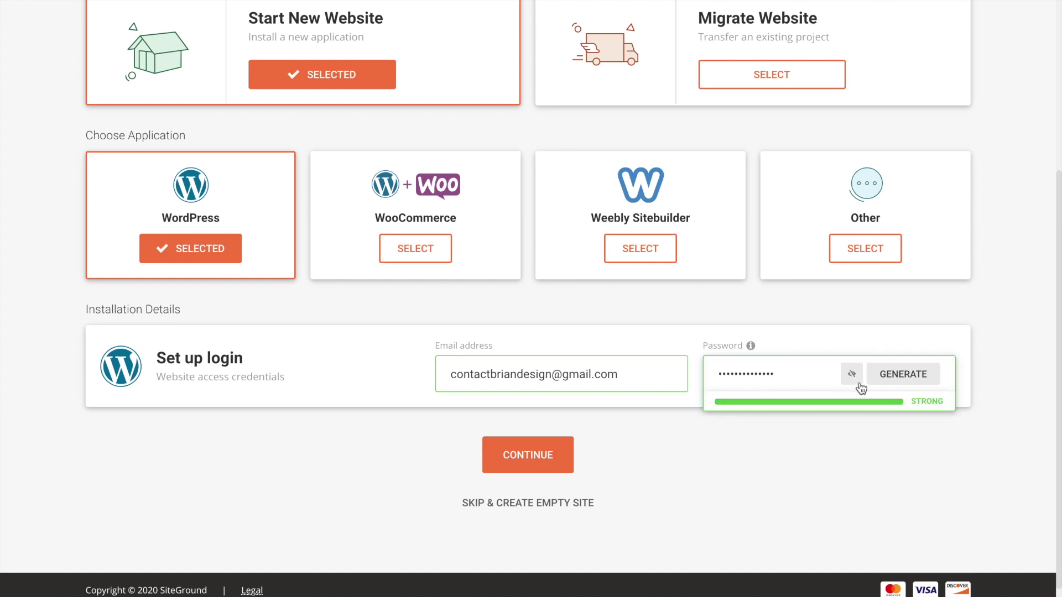
Step: Continue past the login details, dismiss the save-password prompt, and finish without extras
click(566, 468)
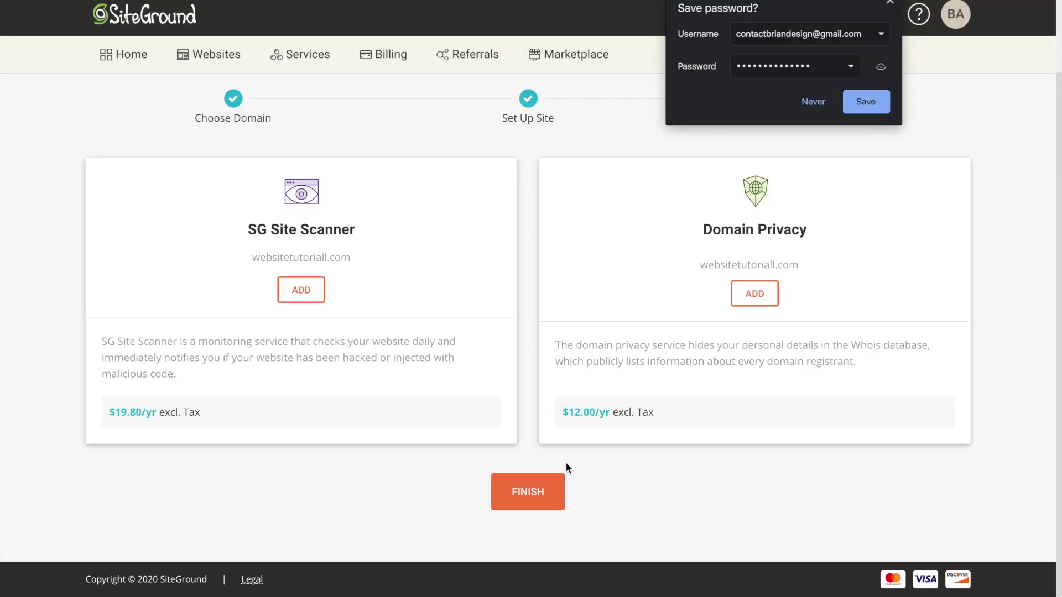
click(889, 3)
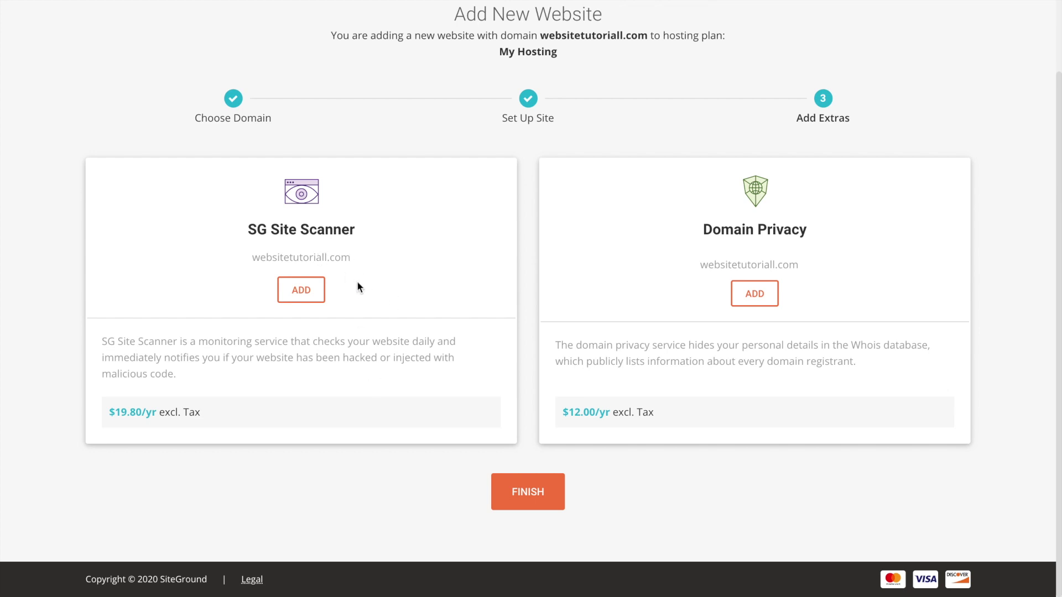
click(528, 493)
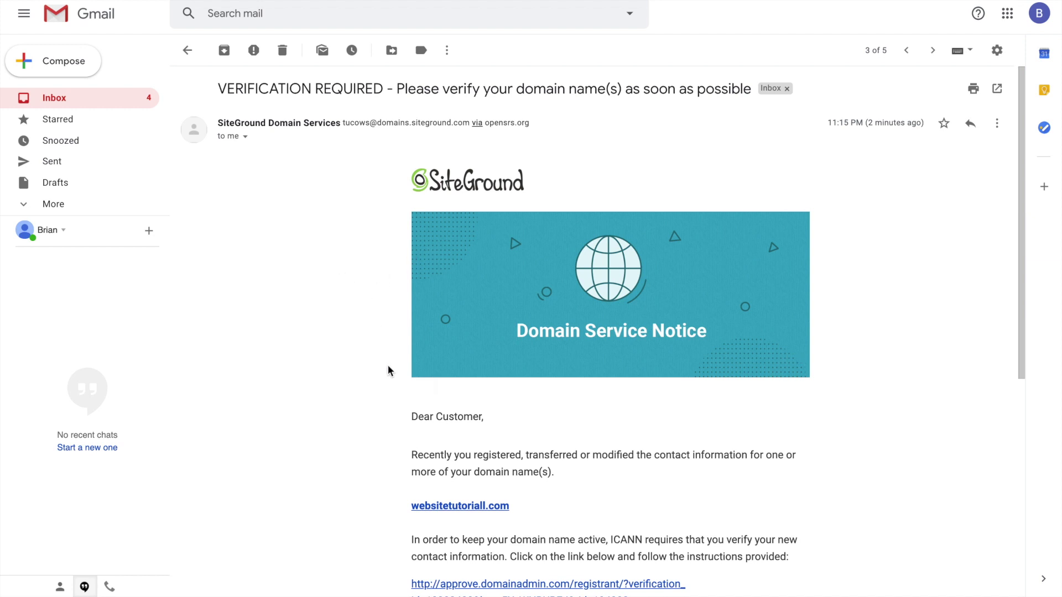
Step: Follow the verification e-mail's approve link and confirm the websitetutoriall.com contact information
scroll(388, 369, down, 2)
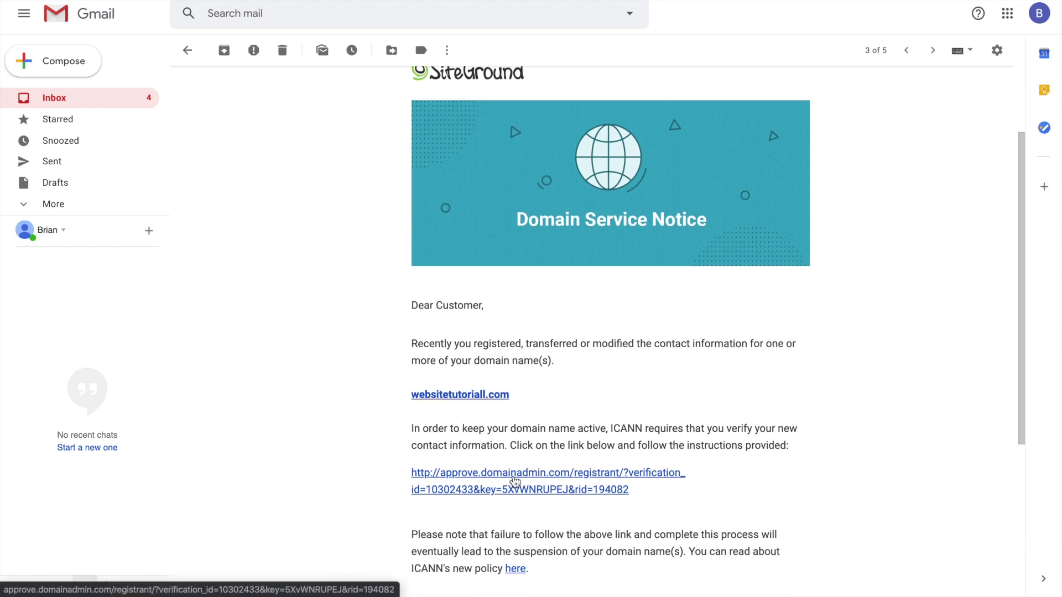
click(514, 481)
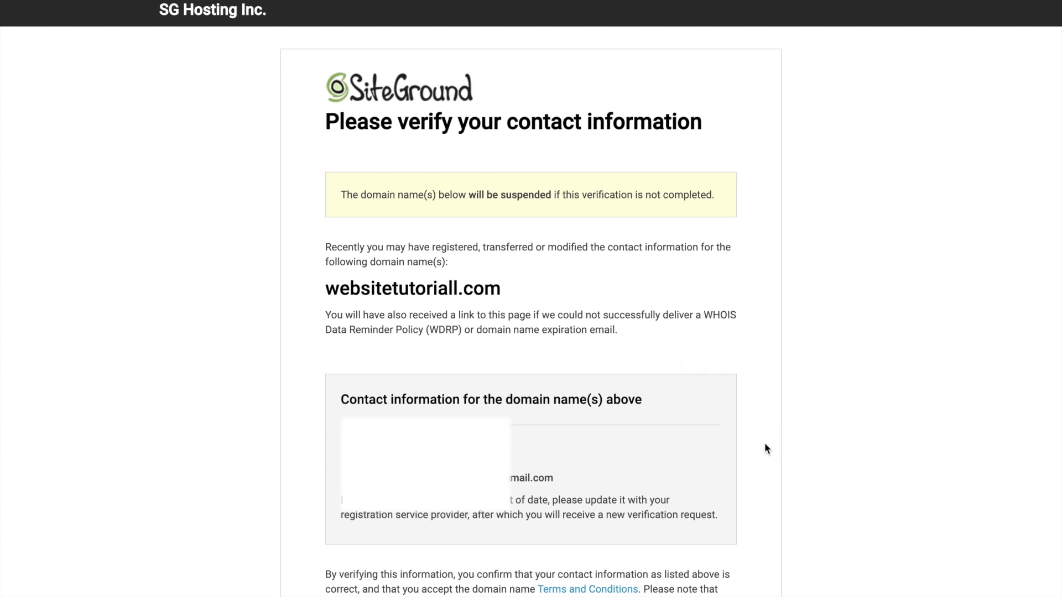
scroll(765, 445, down, 4)
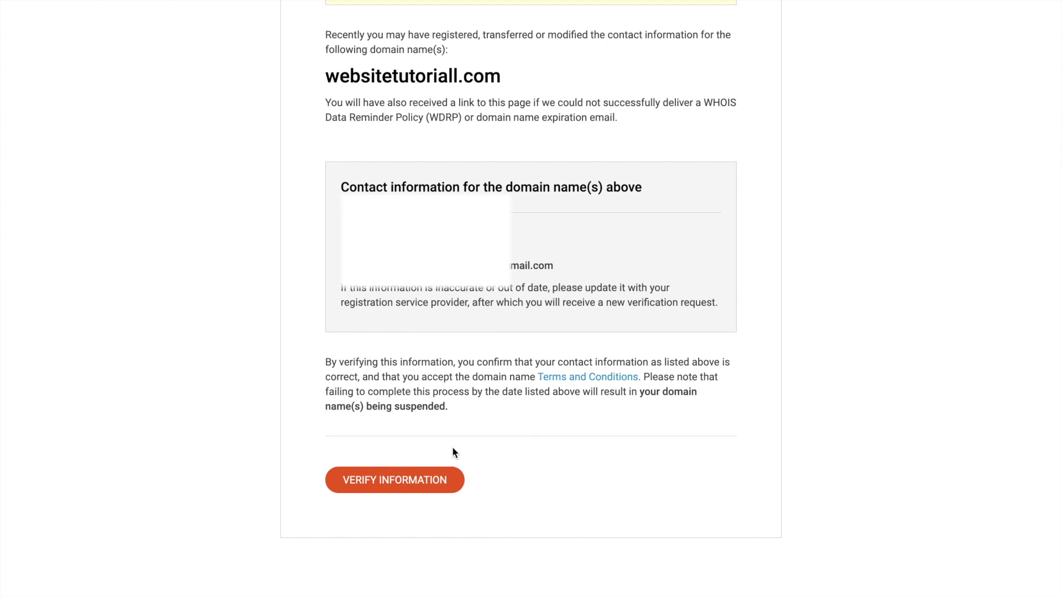
click(442, 478)
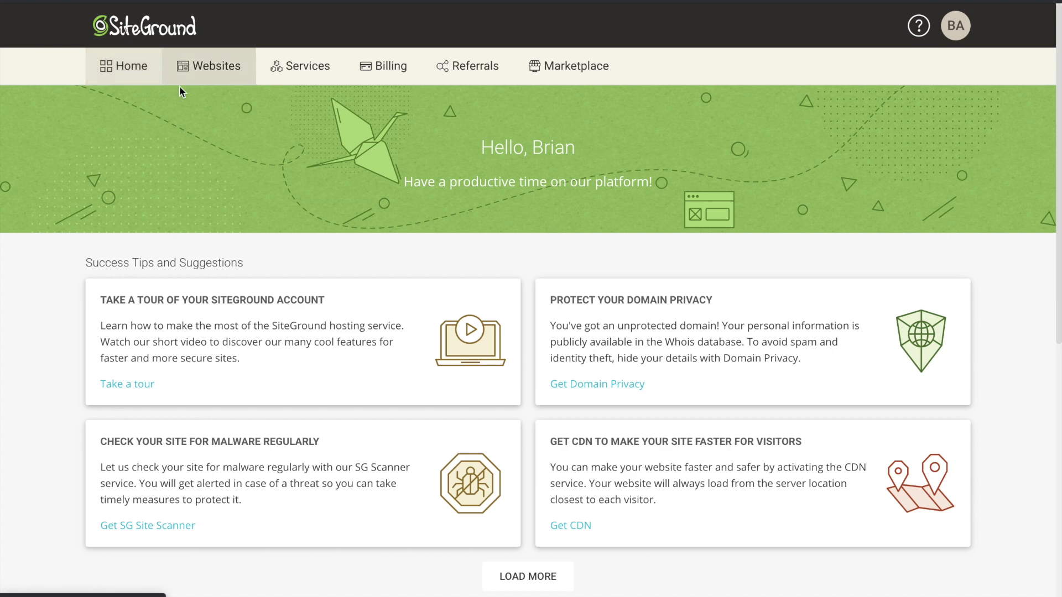
Step: Go through Websites, Site Tools and WordPress Install & Manage to log in to websitetutoriall.com's admin
click(225, 75)
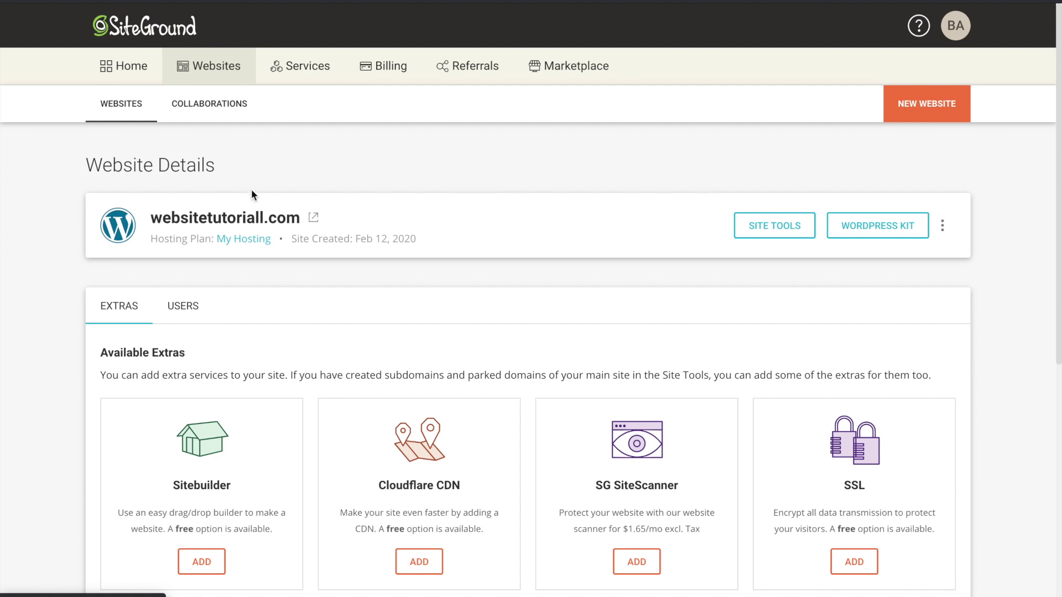
click(765, 234)
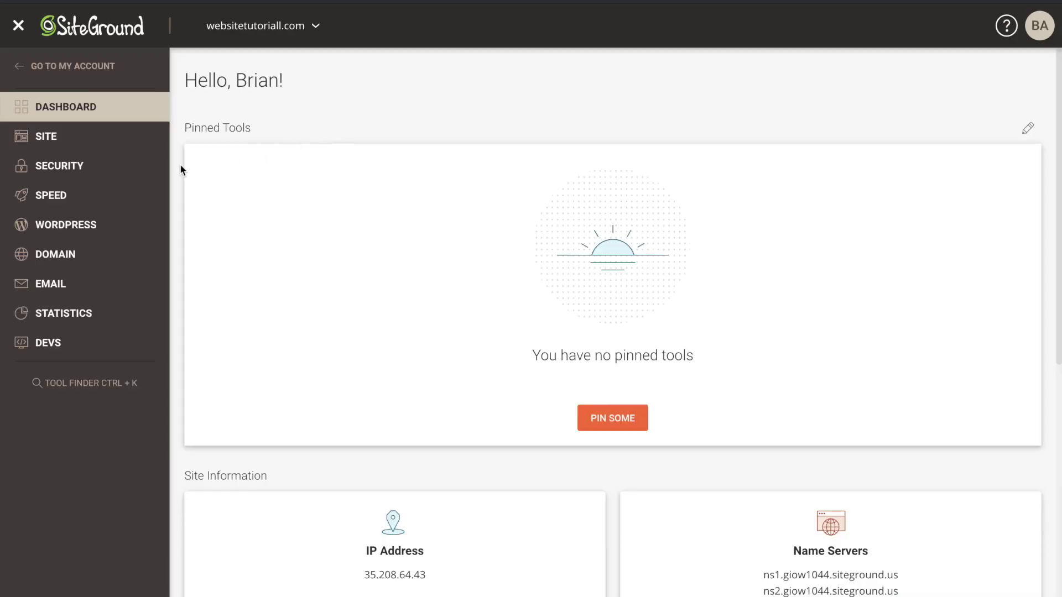
click(86, 227)
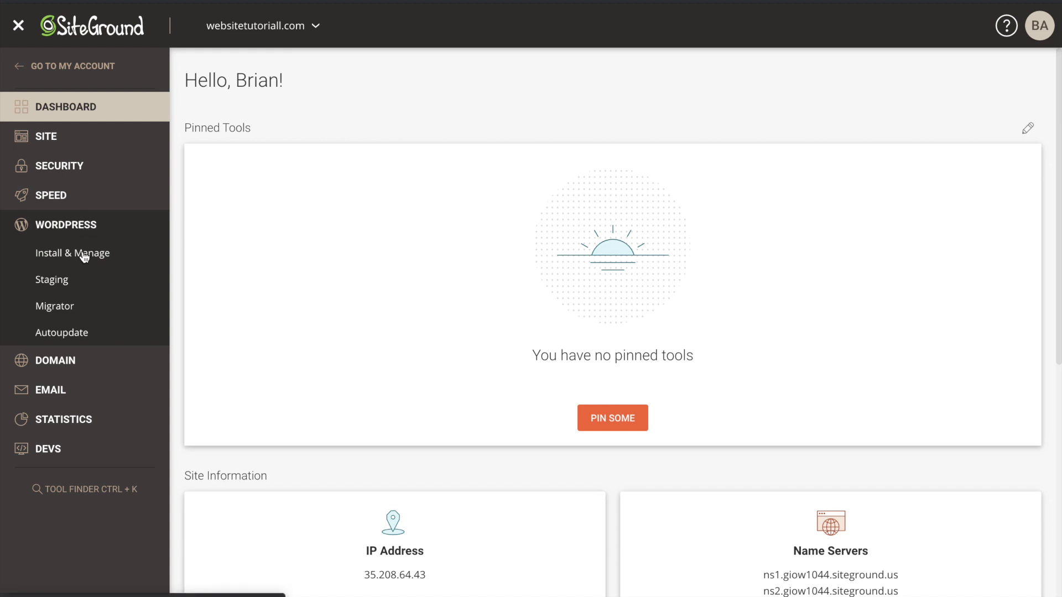
click(84, 256)
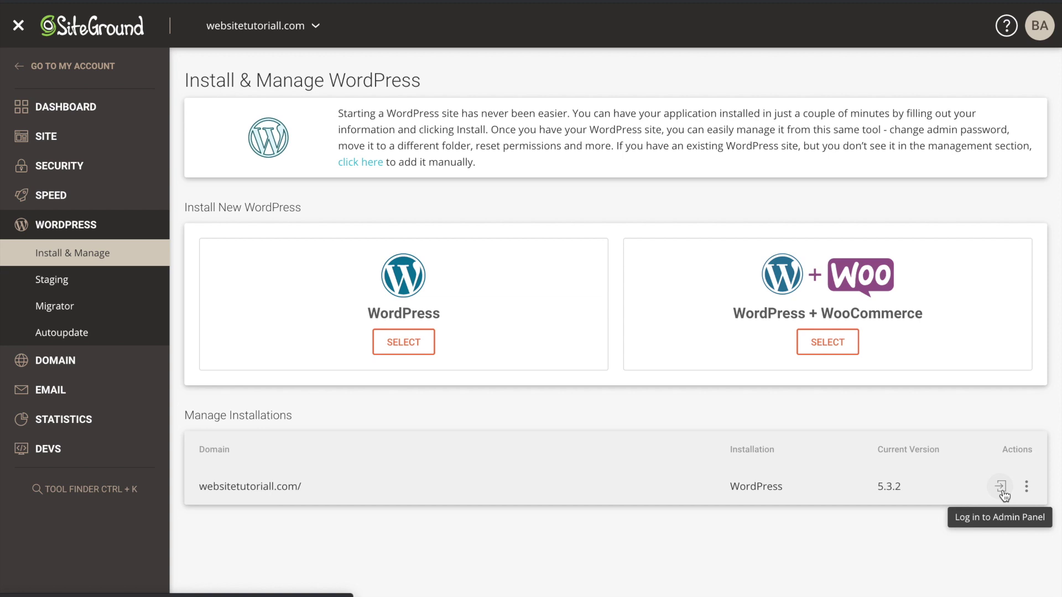
click(1003, 491)
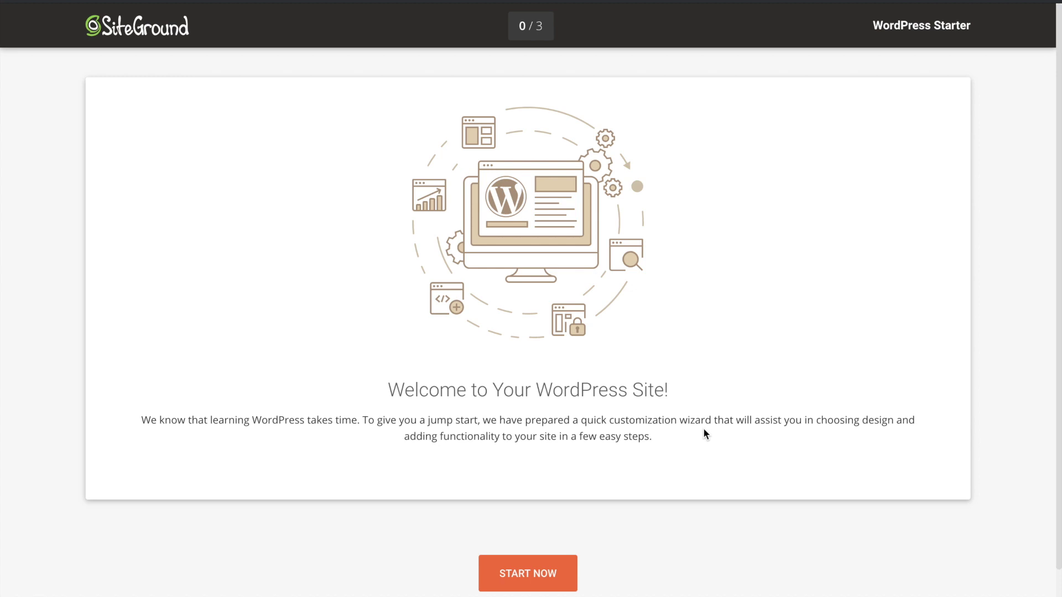
Step: Start the WordPress Starter wizard, browse its theme grid, and exit without choosing a theme
scroll(705, 434, down, 1)
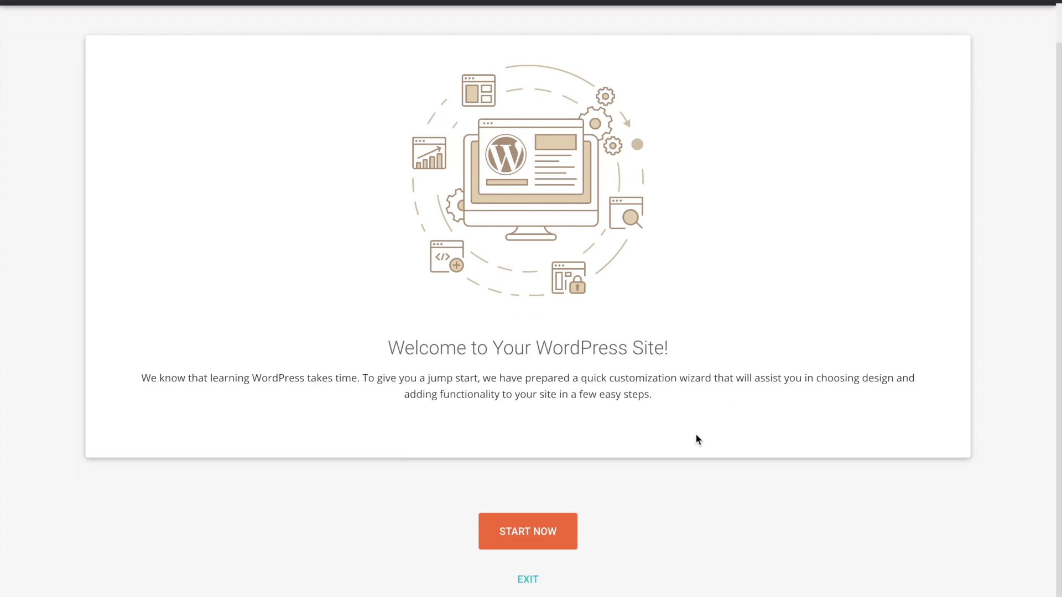
click(562, 532)
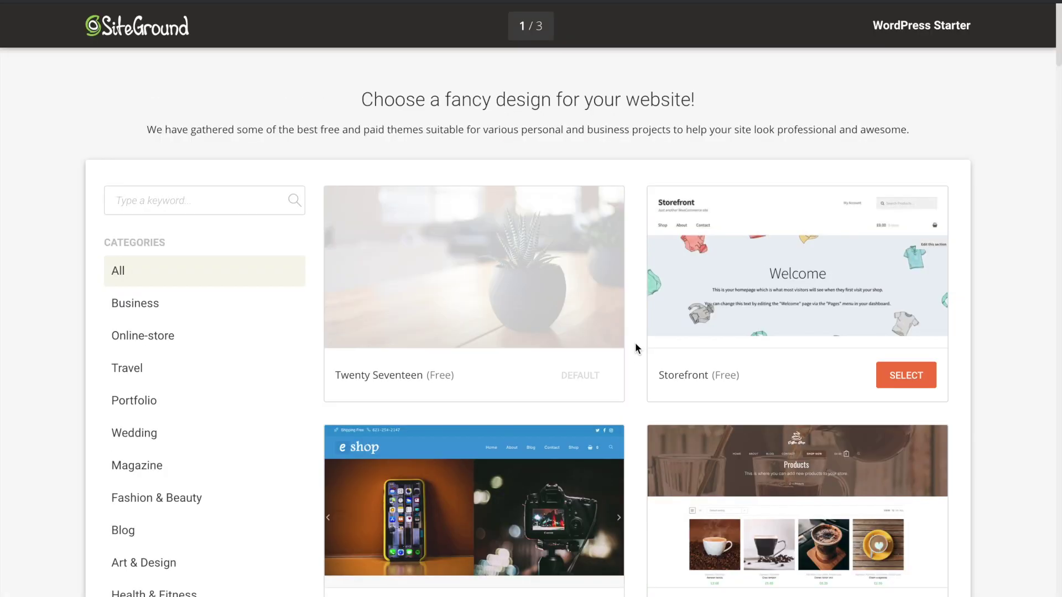
scroll(634, 342, down, 4)
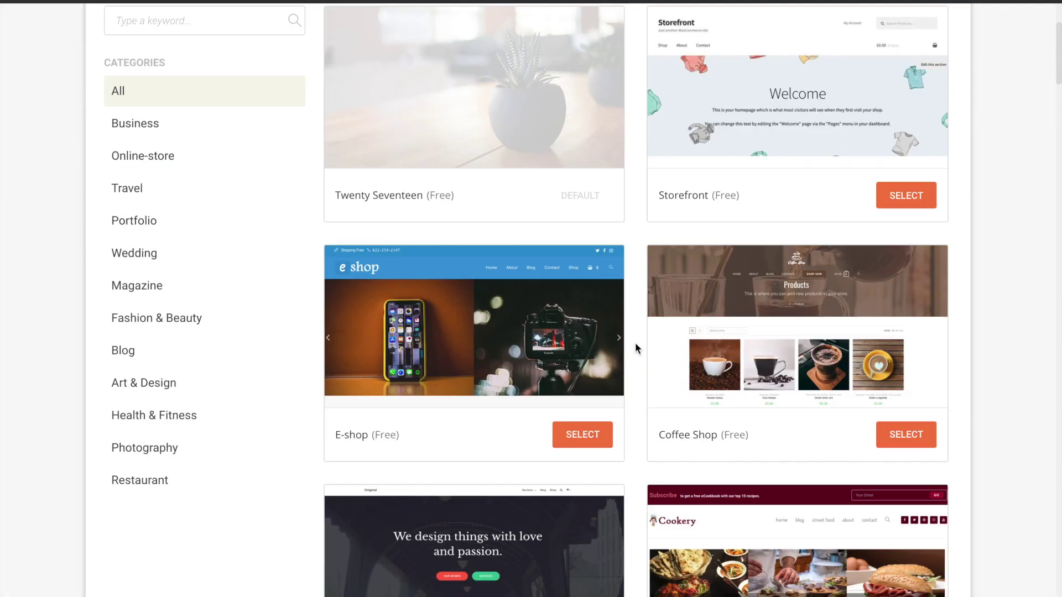
scroll(635, 342, up, 4)
scroll(636, 345, down, 5)
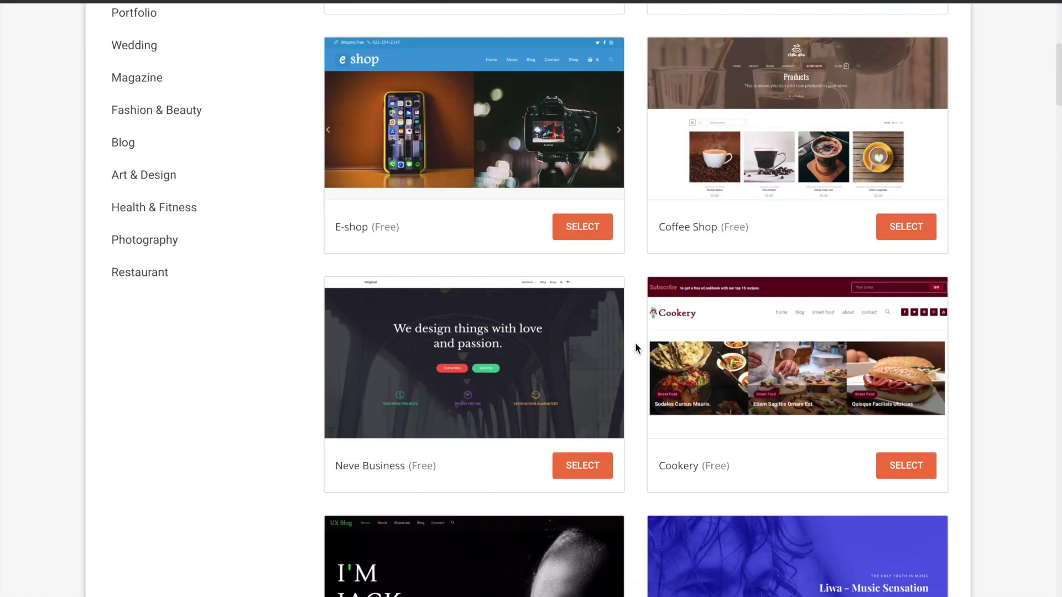
scroll(636, 347, down, 20)
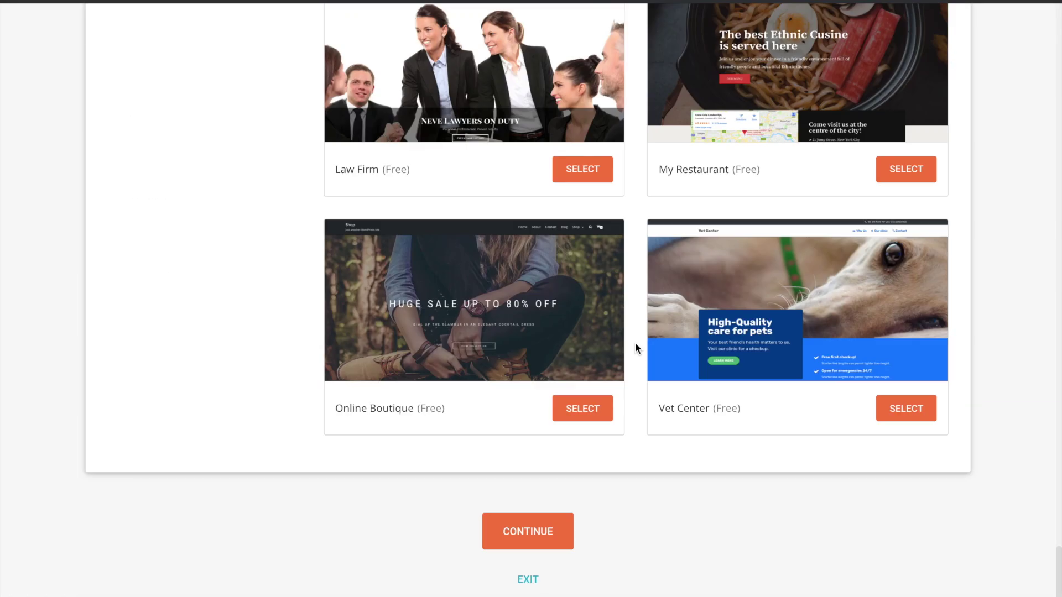
click(527, 586)
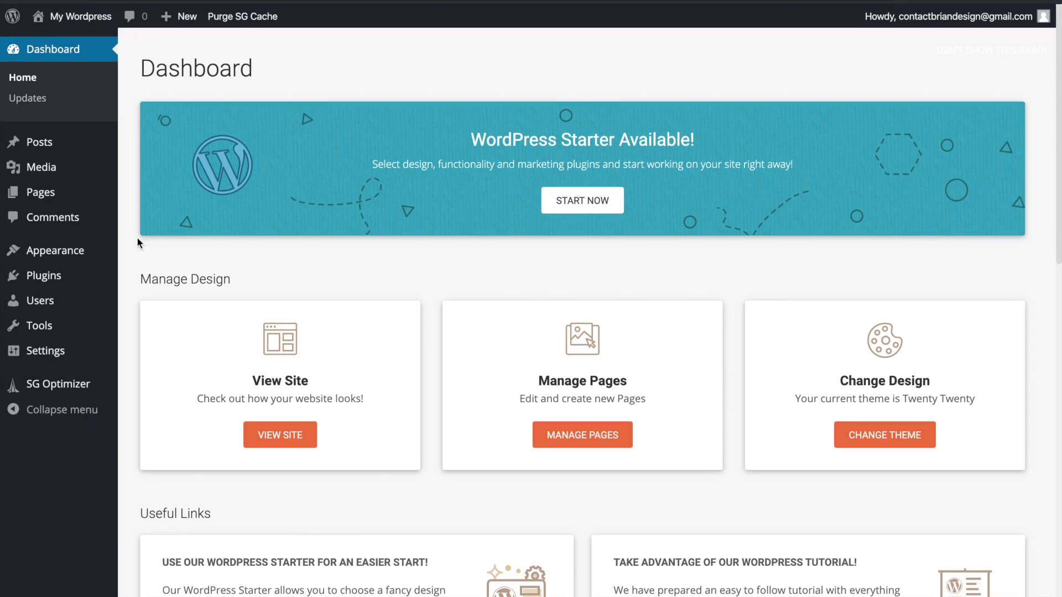
Step: Deactivate both installed plugins, SG Optimizer and WordPress Starter, with a bulk action
mouse_move(95, 282)
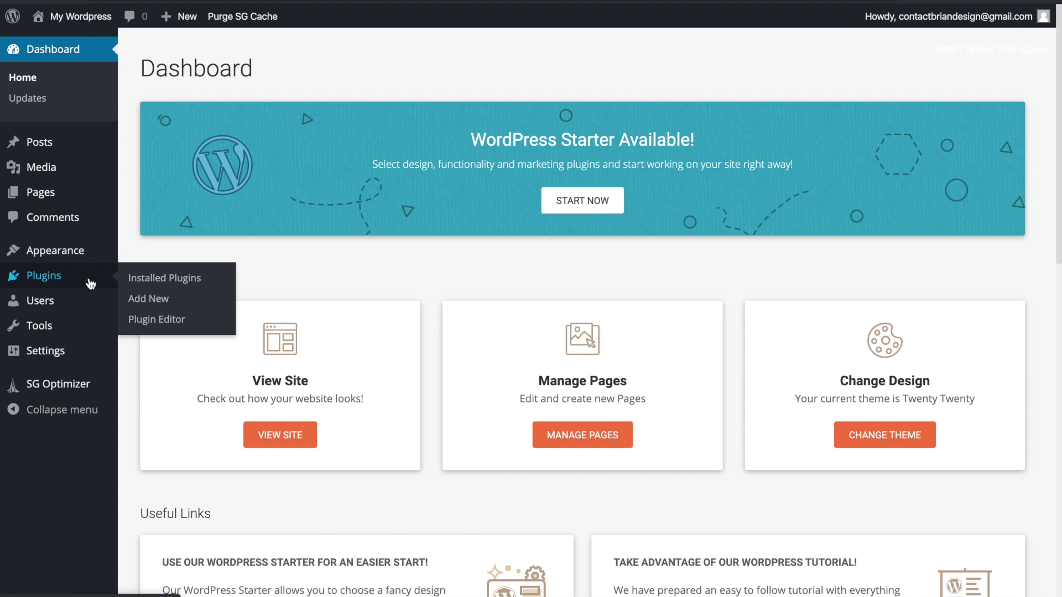
click(160, 283)
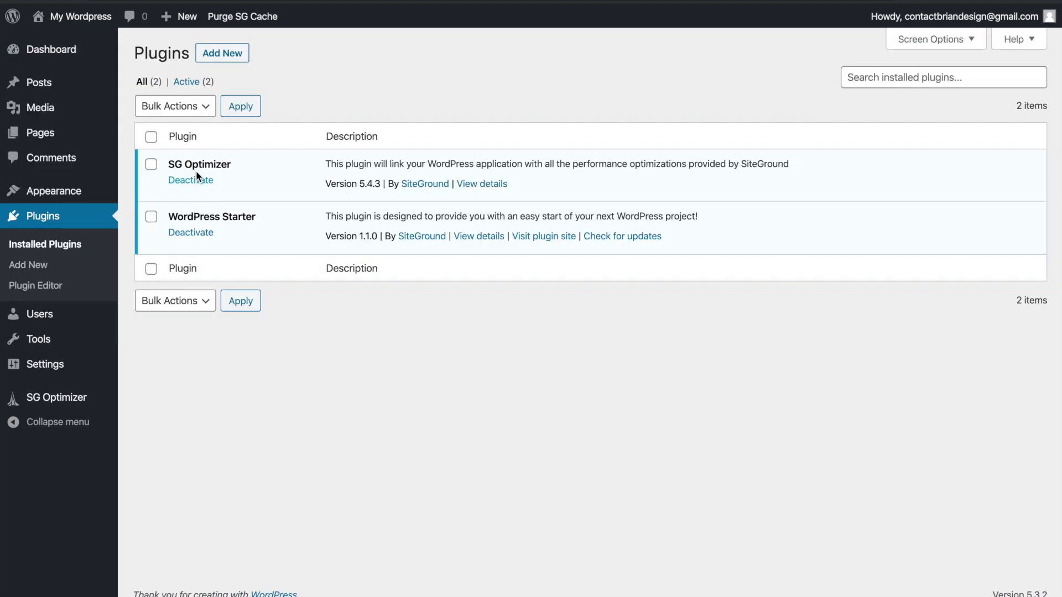
click(152, 137)
click(206, 115)
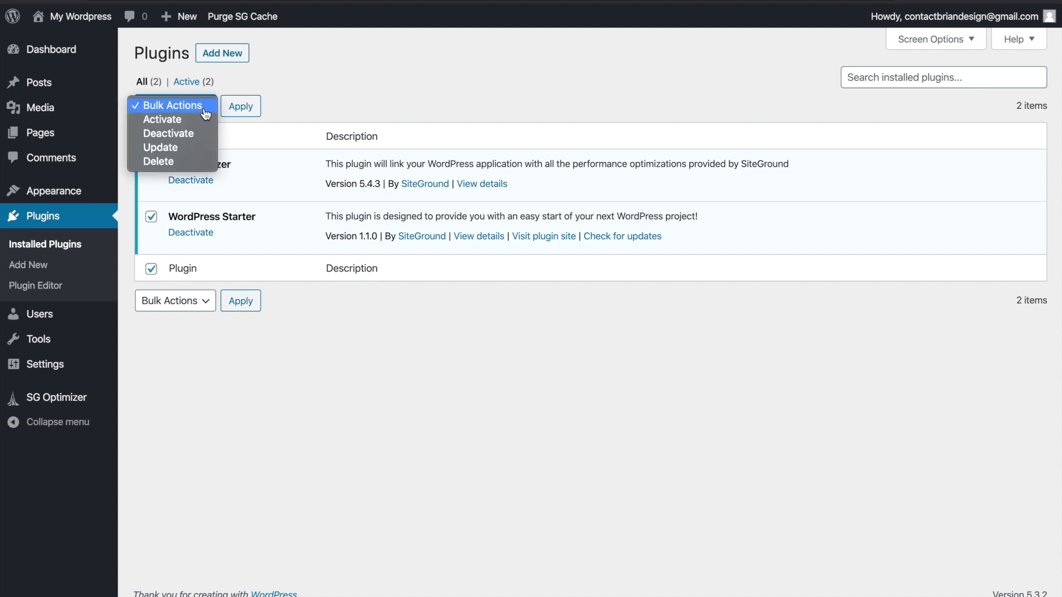
click(192, 135)
click(239, 110)
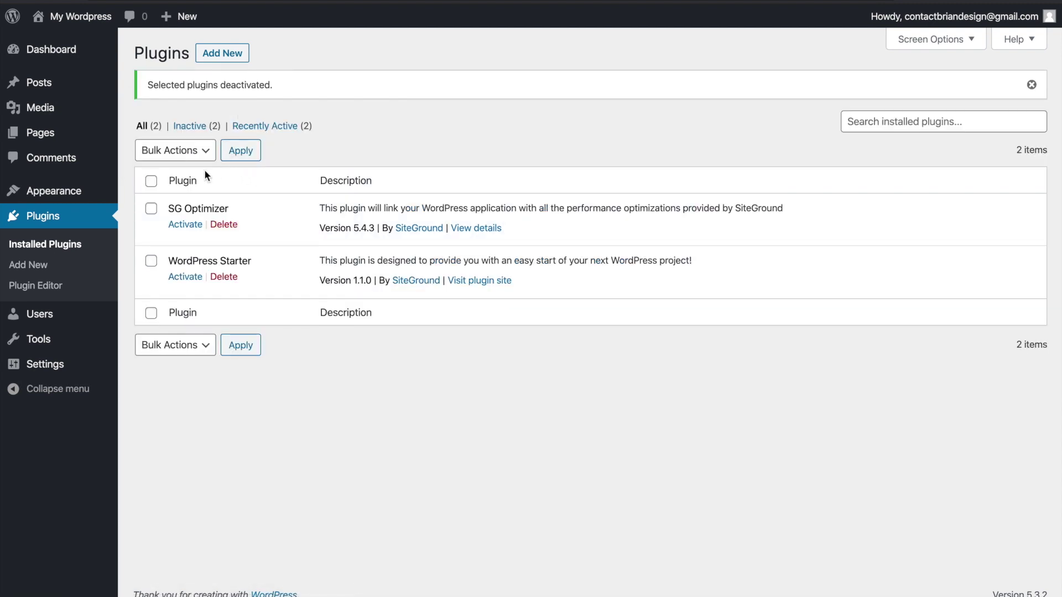
Step: Bulk-delete both plugins and confirm removing their data
click(151, 182)
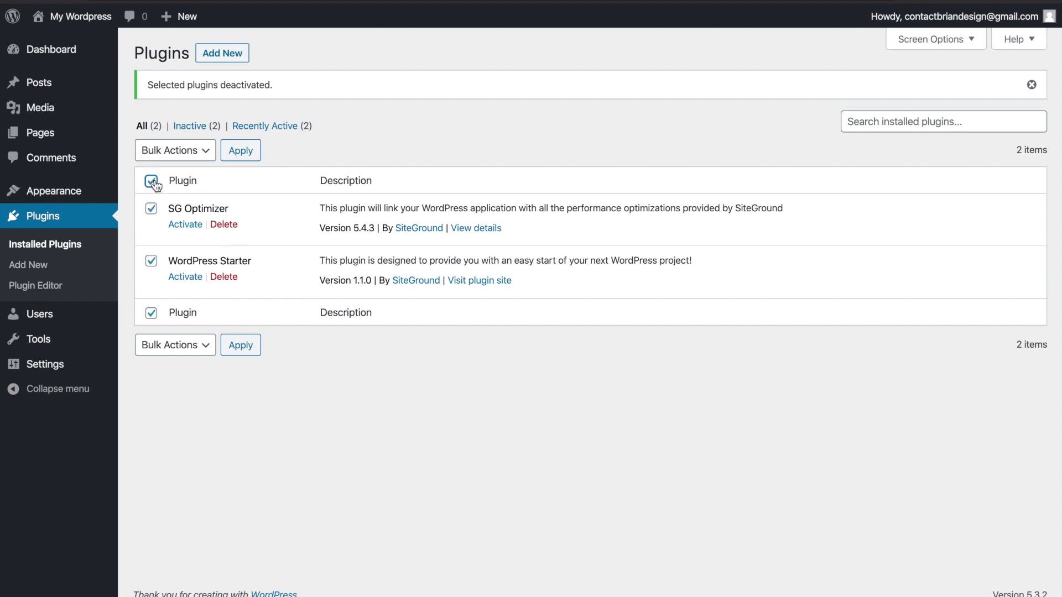
click(203, 156)
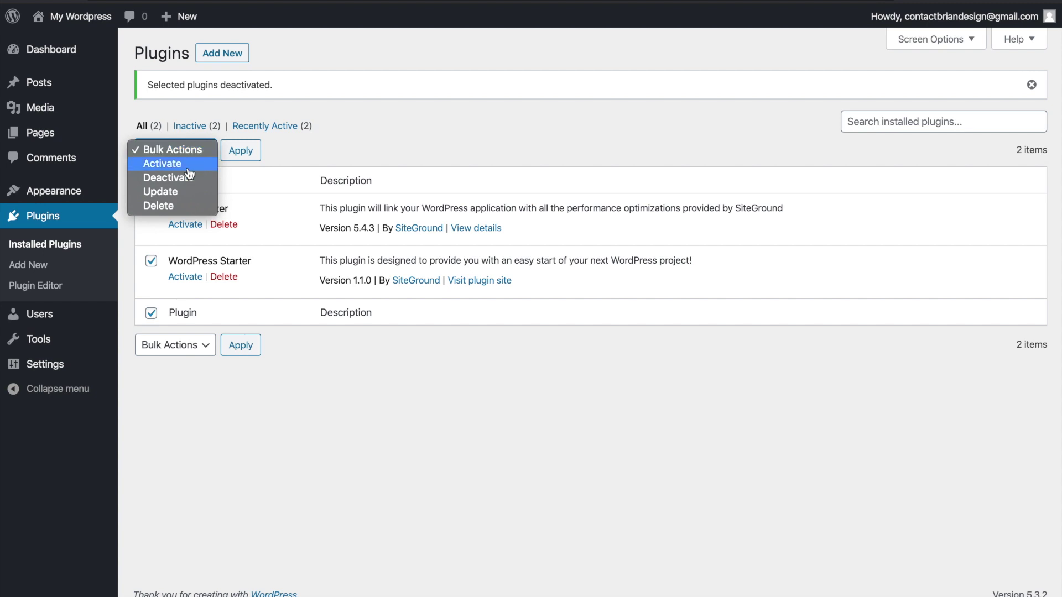
click(177, 209)
click(241, 151)
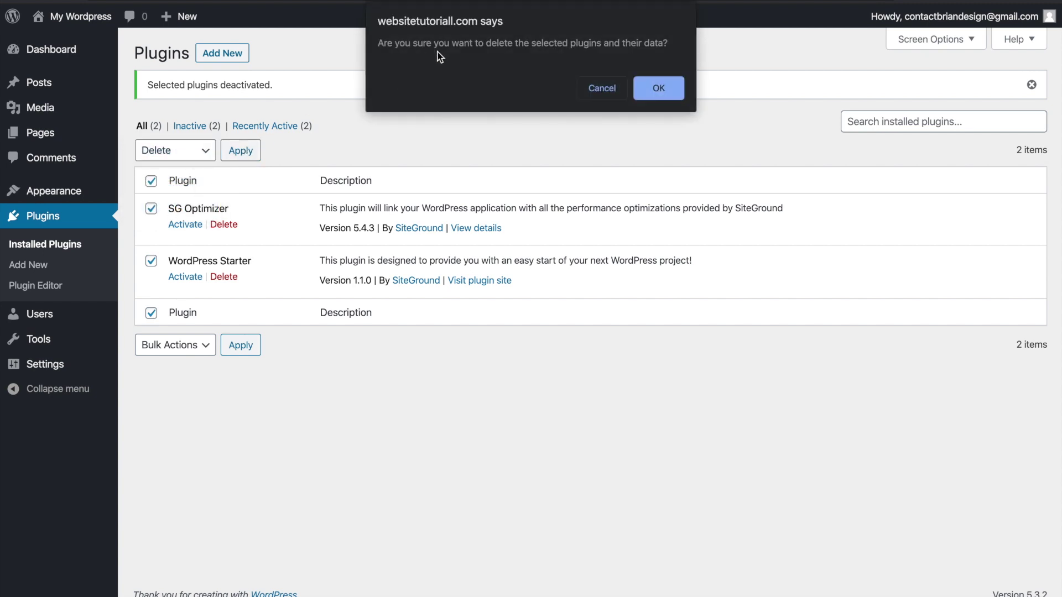
click(652, 87)
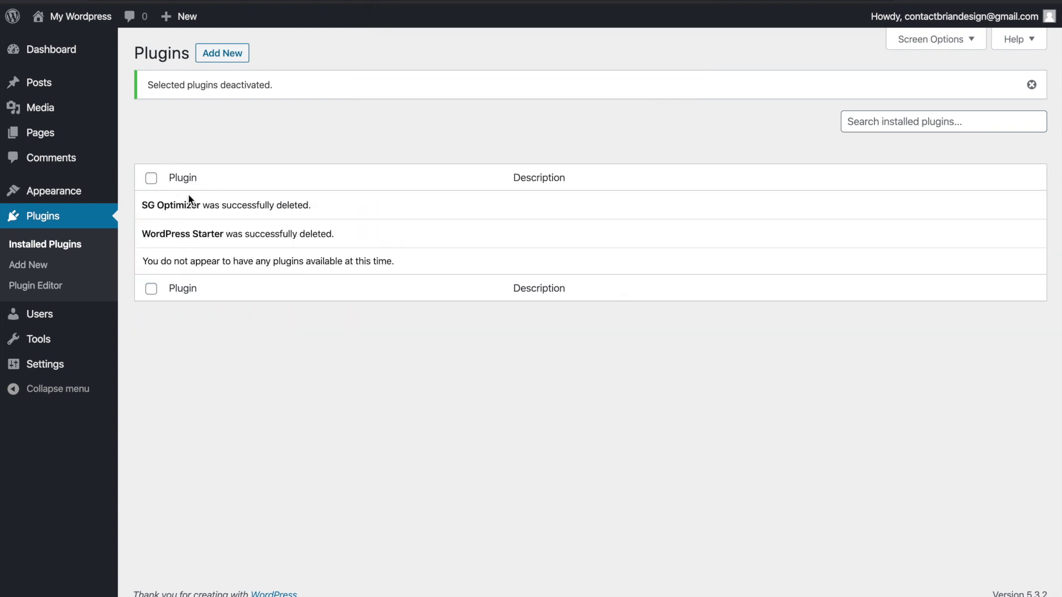
mouse_move(90, 134)
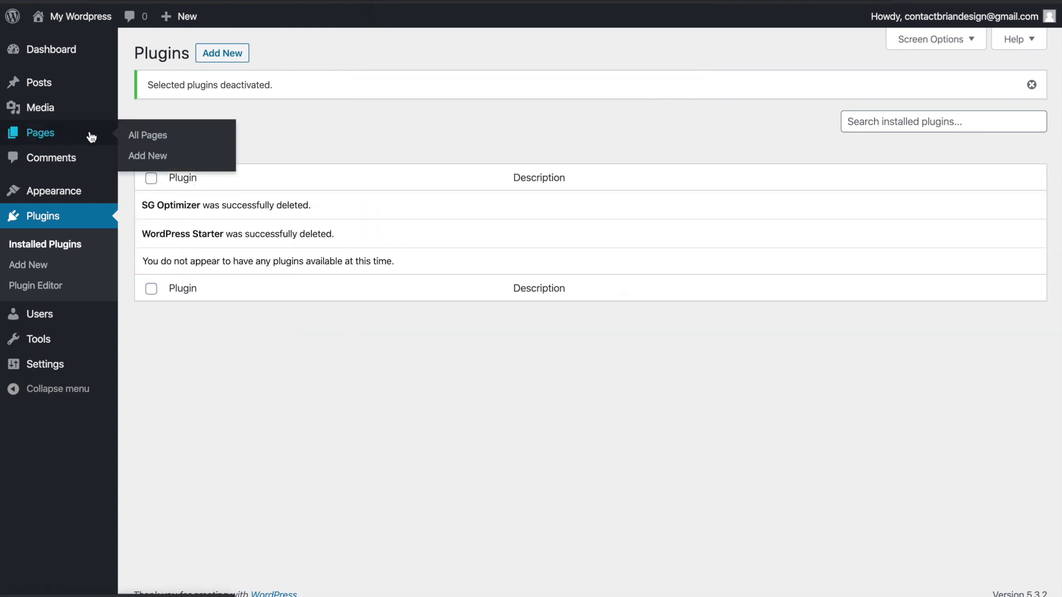
Step: Move the Privacy Policy and Sample Page pages to the trash
click(142, 136)
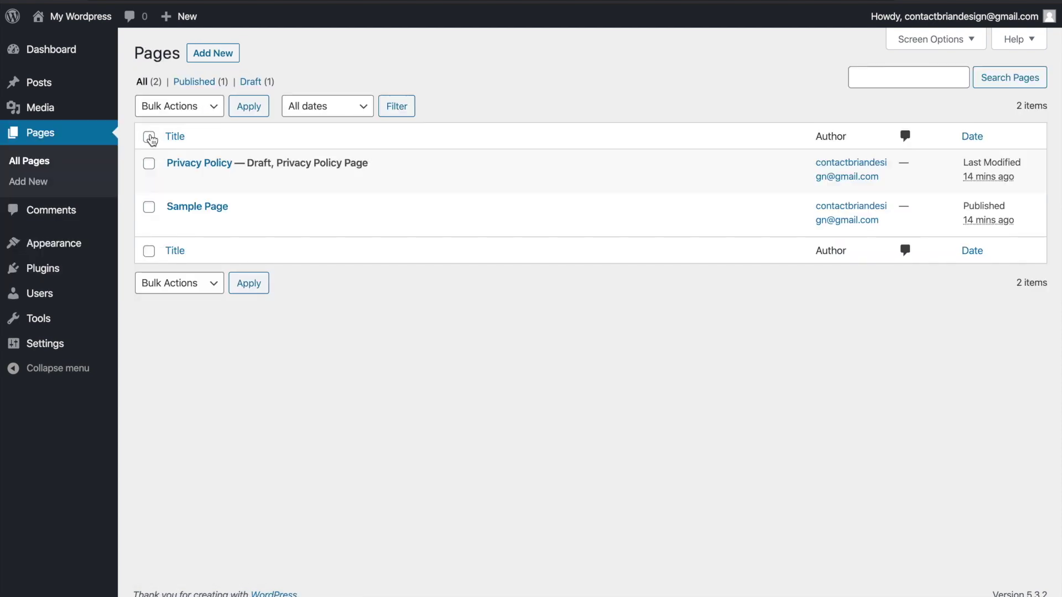
click(149, 137)
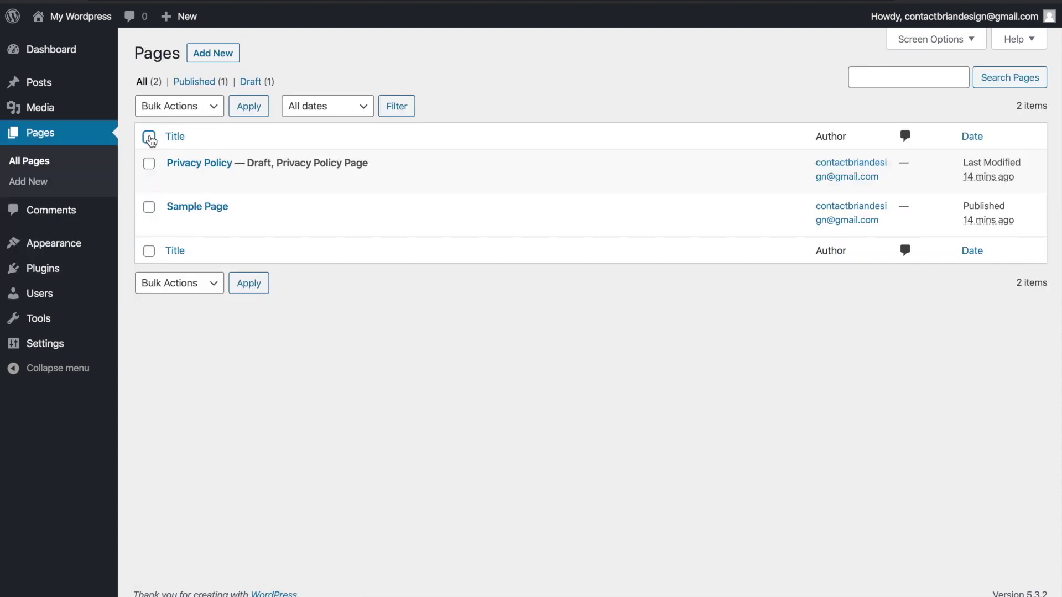
click(215, 115)
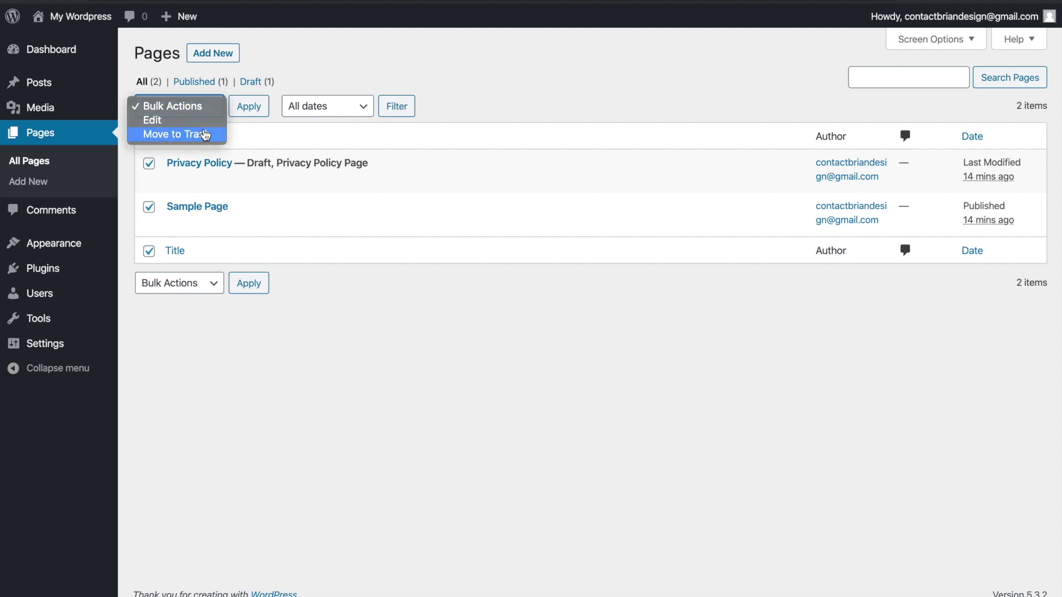
click(204, 135)
click(254, 111)
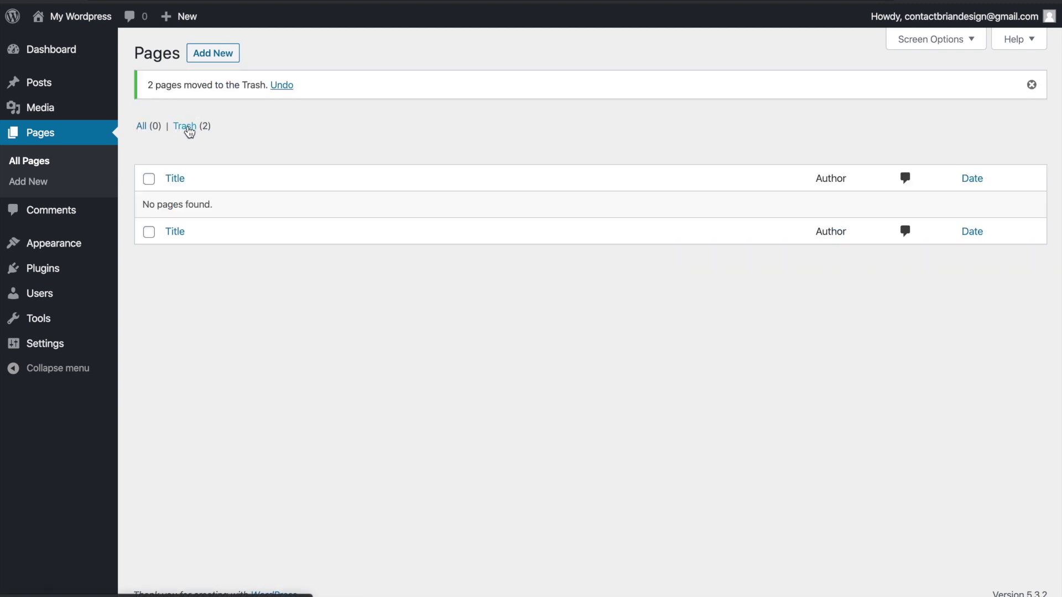
Step: Permanently delete both pages from the page trash
click(188, 128)
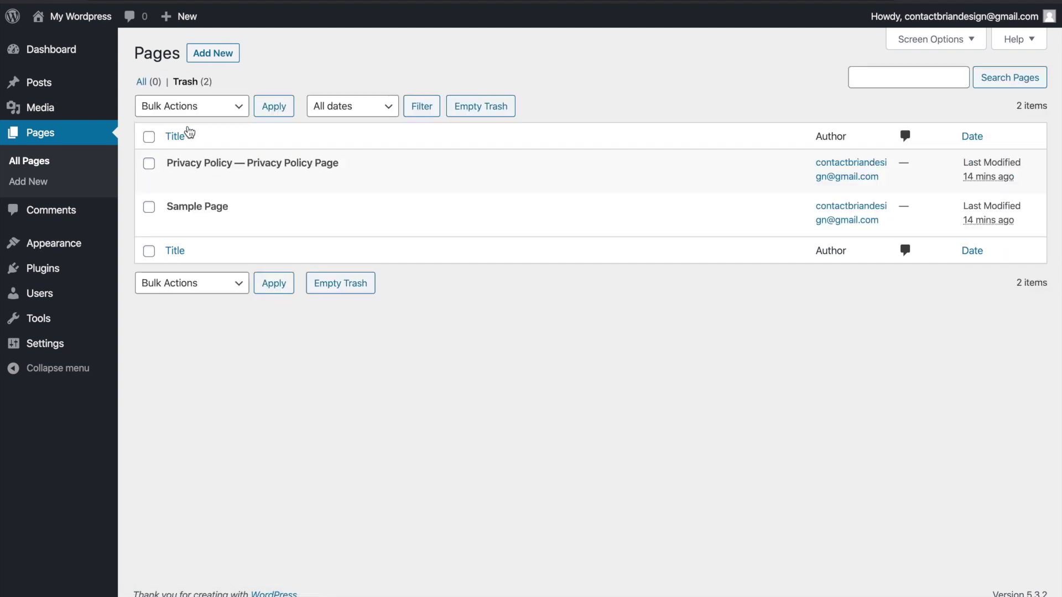
click(148, 137)
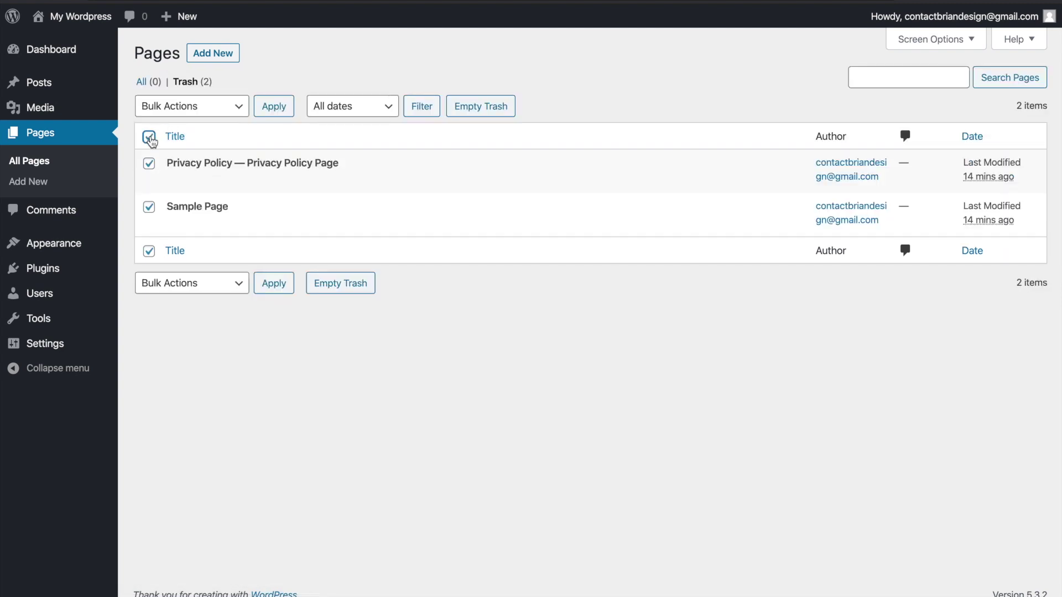
click(232, 111)
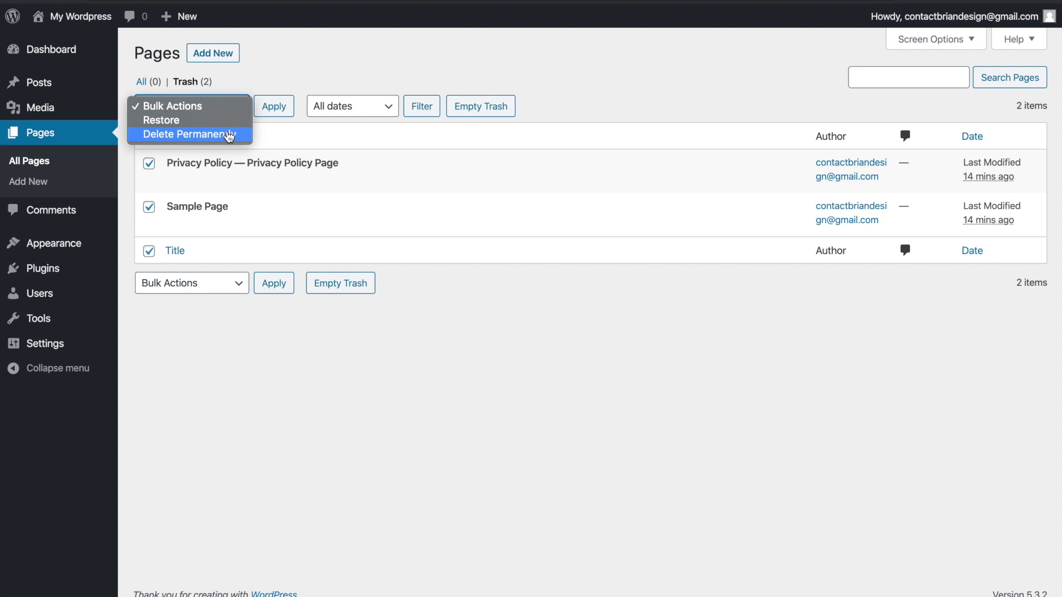
click(230, 134)
click(281, 110)
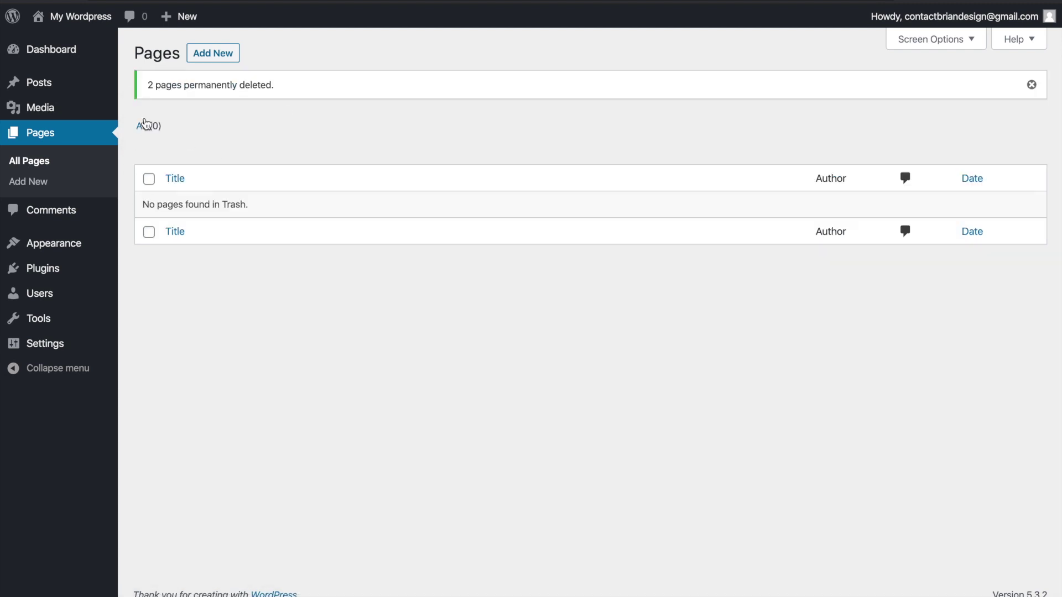
Step: Permanently delete the trashed Hello world! post from the posts trash
mouse_move(95, 87)
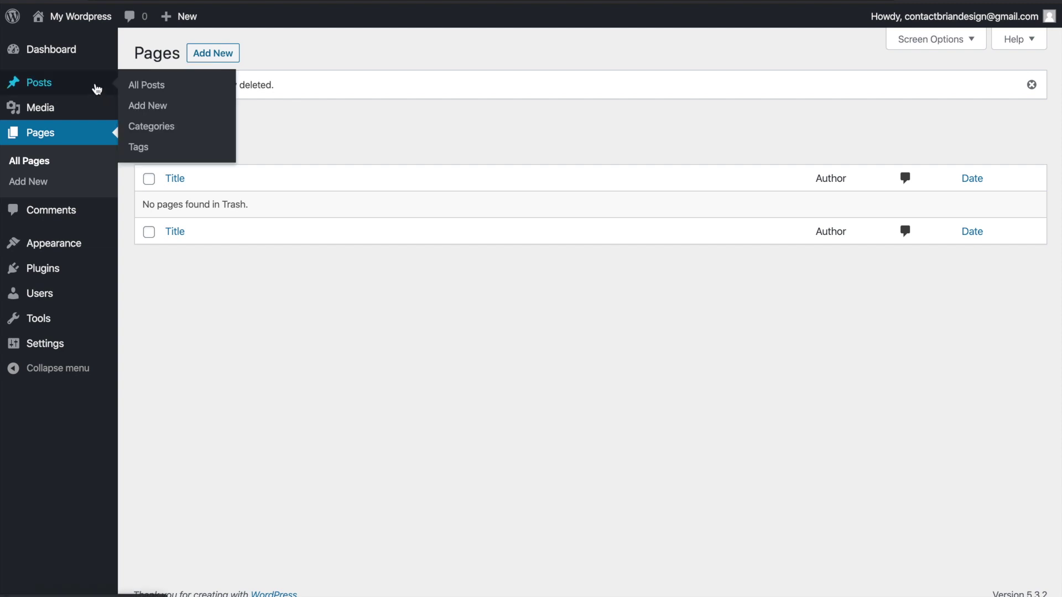
click(137, 88)
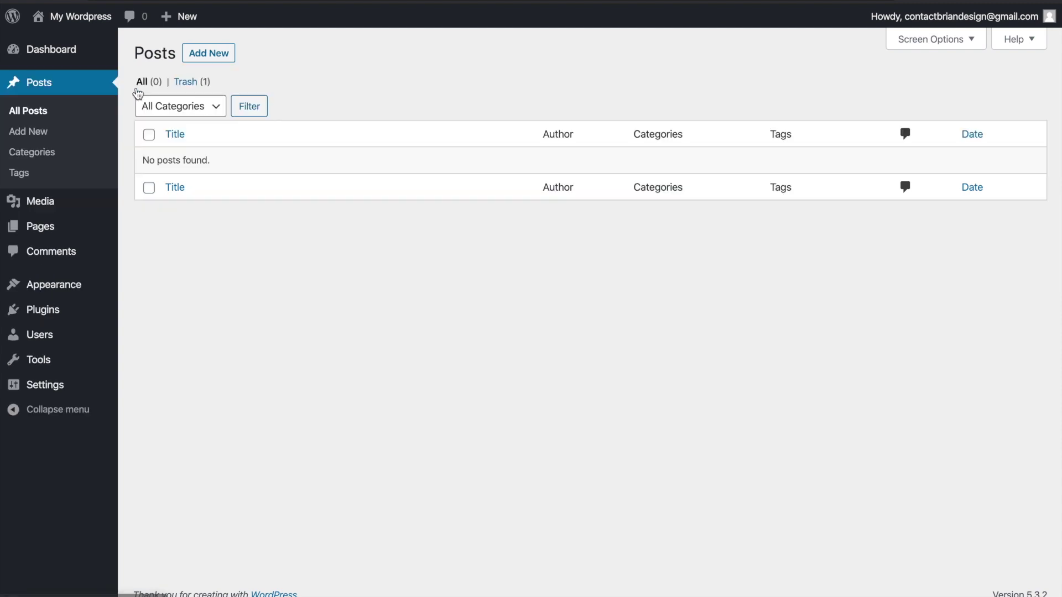
click(192, 83)
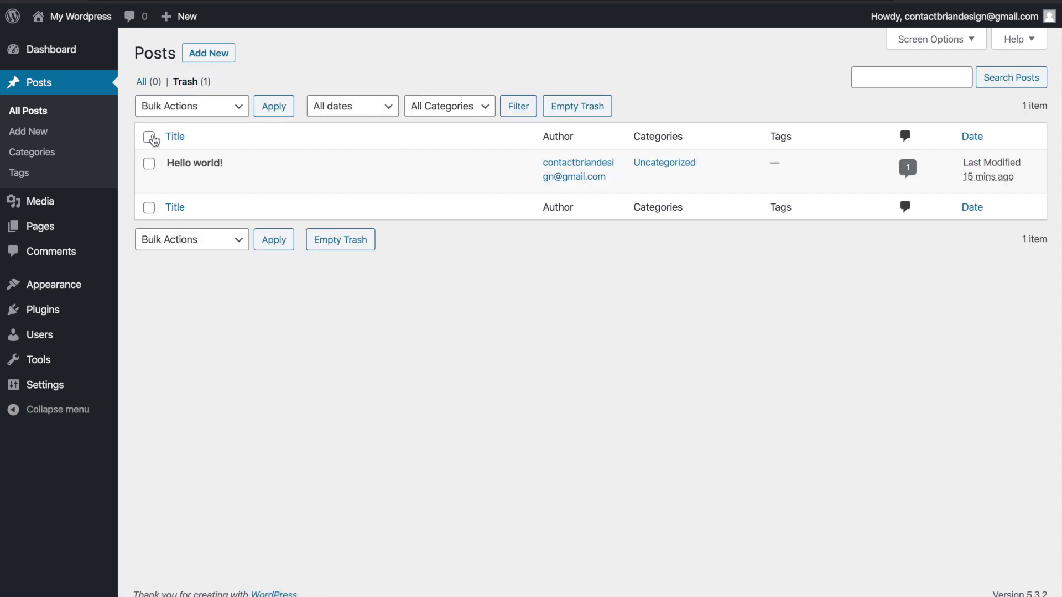
click(152, 138)
click(241, 111)
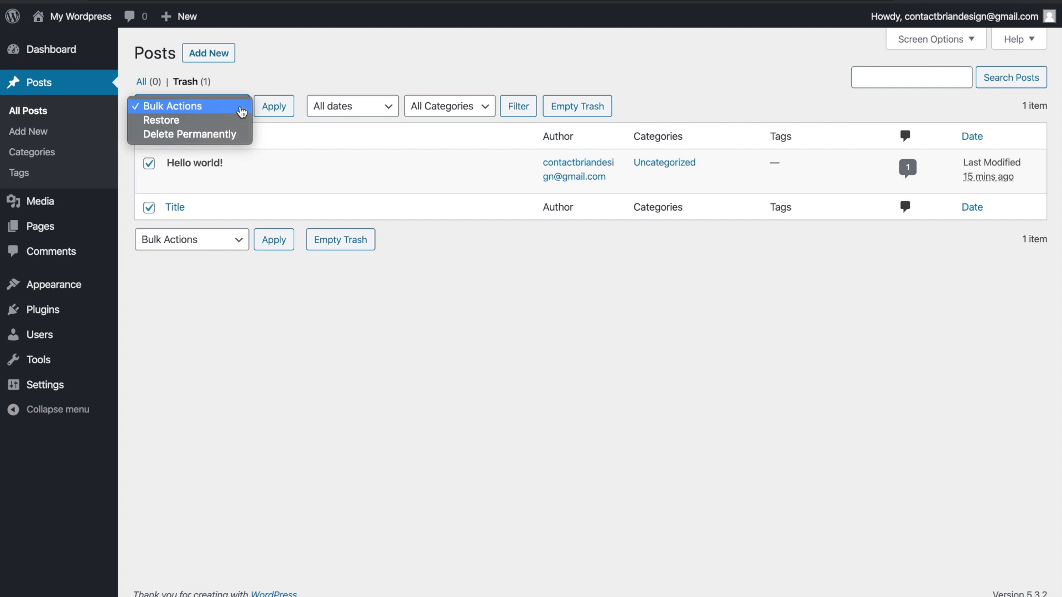
click(227, 134)
click(273, 114)
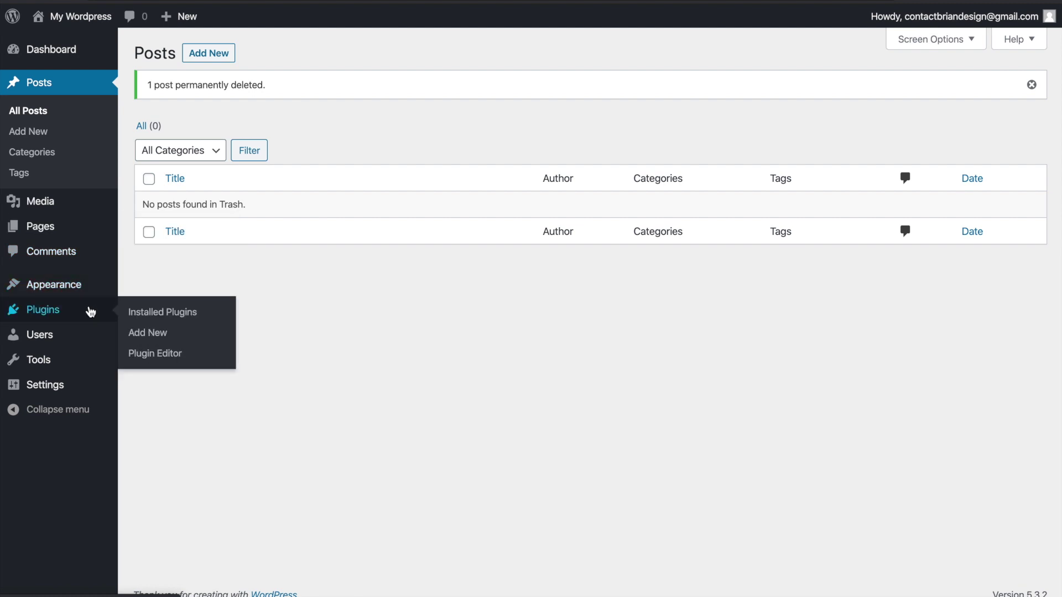
mouse_move(73, 387)
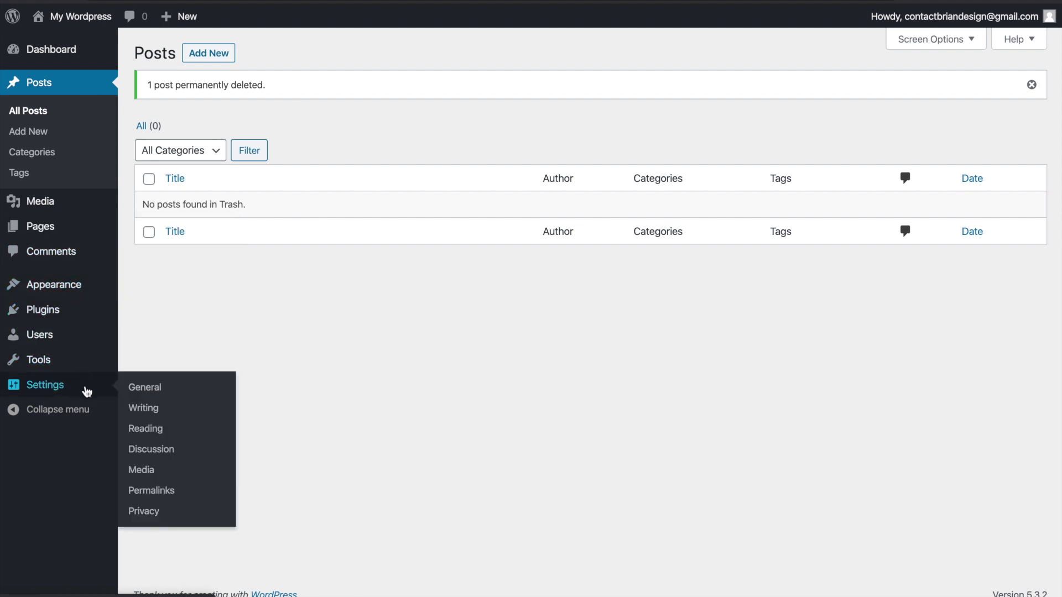
Step: Open General Settings and check the live site in a new browser tab
click(145, 390)
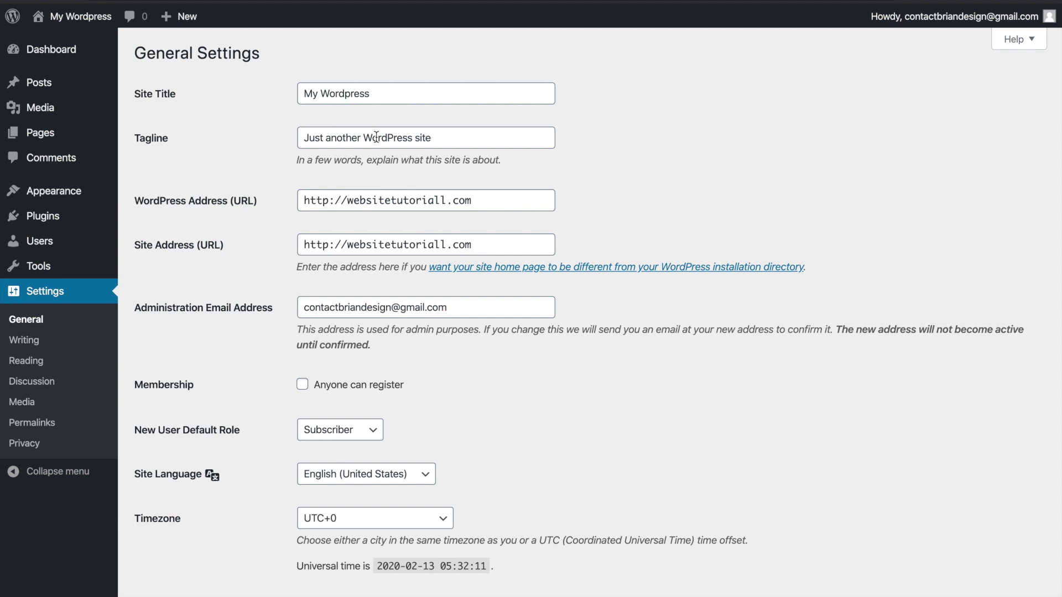
mouse_move(72, 16)
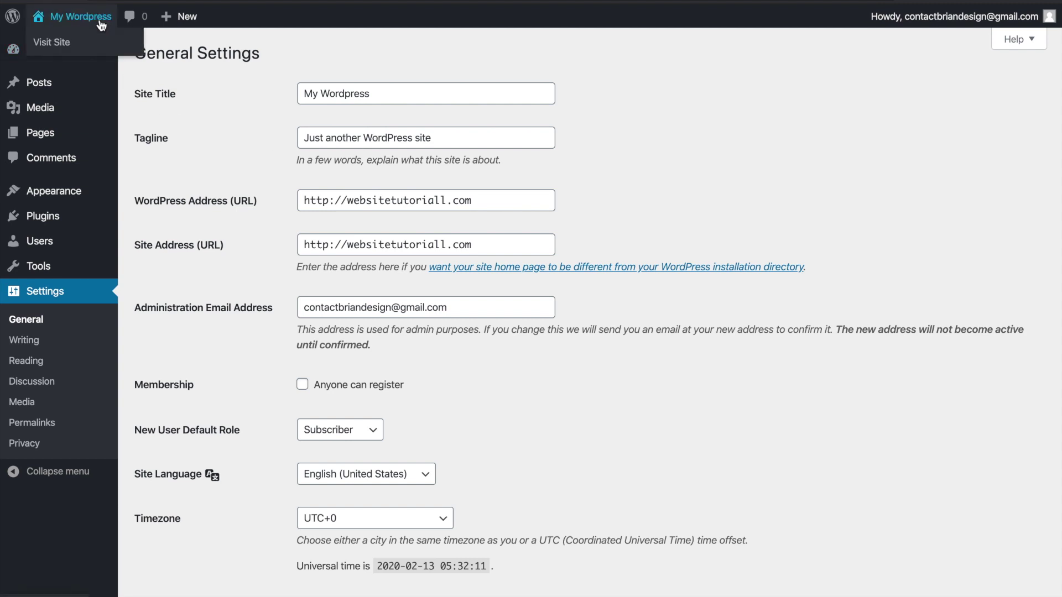
right_click(93, 44)
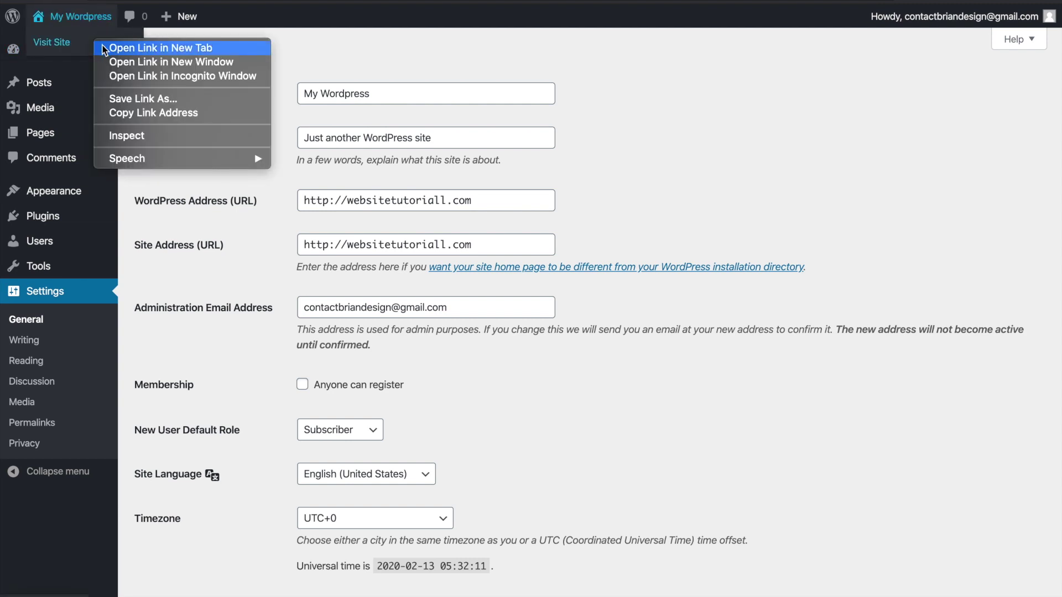
click(103, 49)
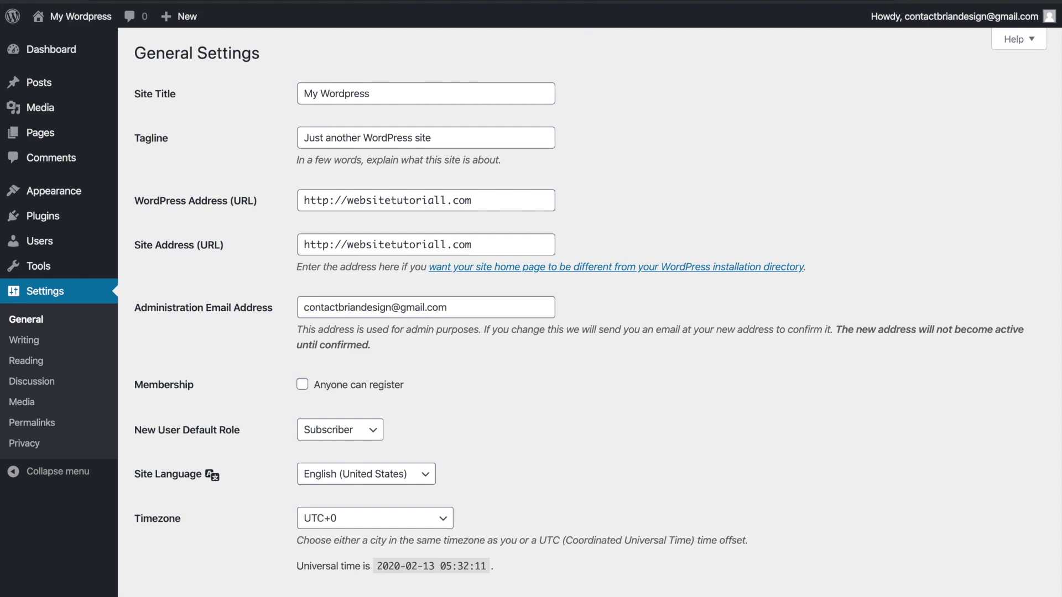
key(ctrl+Tab)
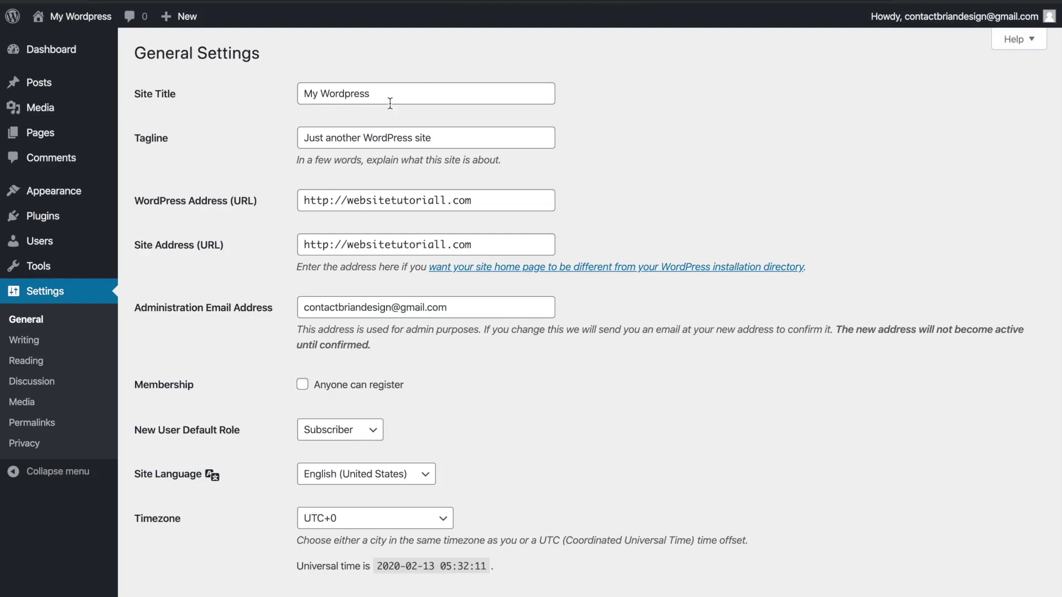
Step: Replace the site title with 'Website Tutorials' and the tagline with 'Best Tutorials Out There'
drag(370, 94, 301, 95)
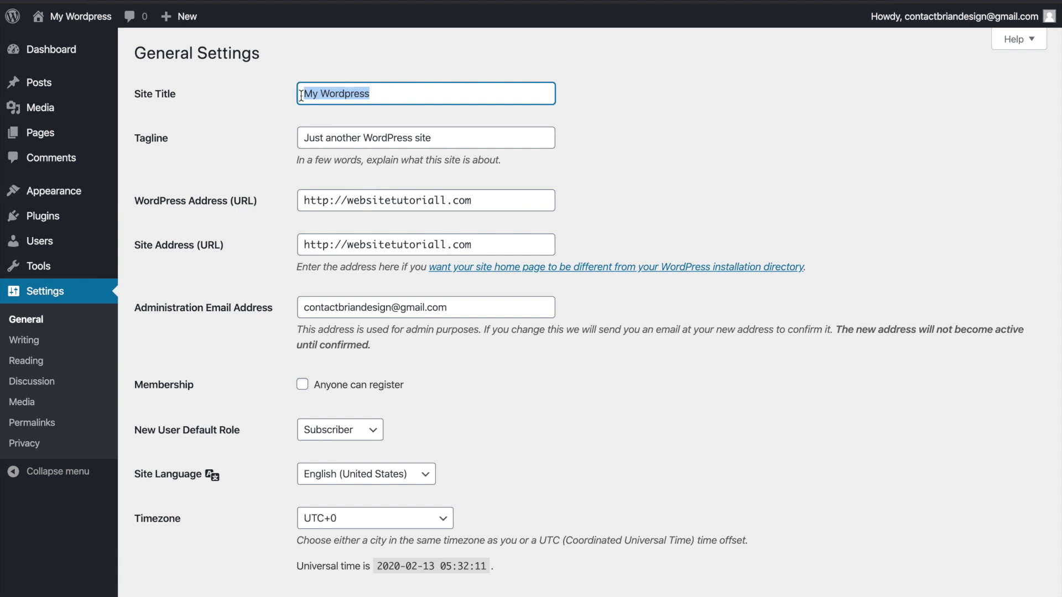
text(Websi)
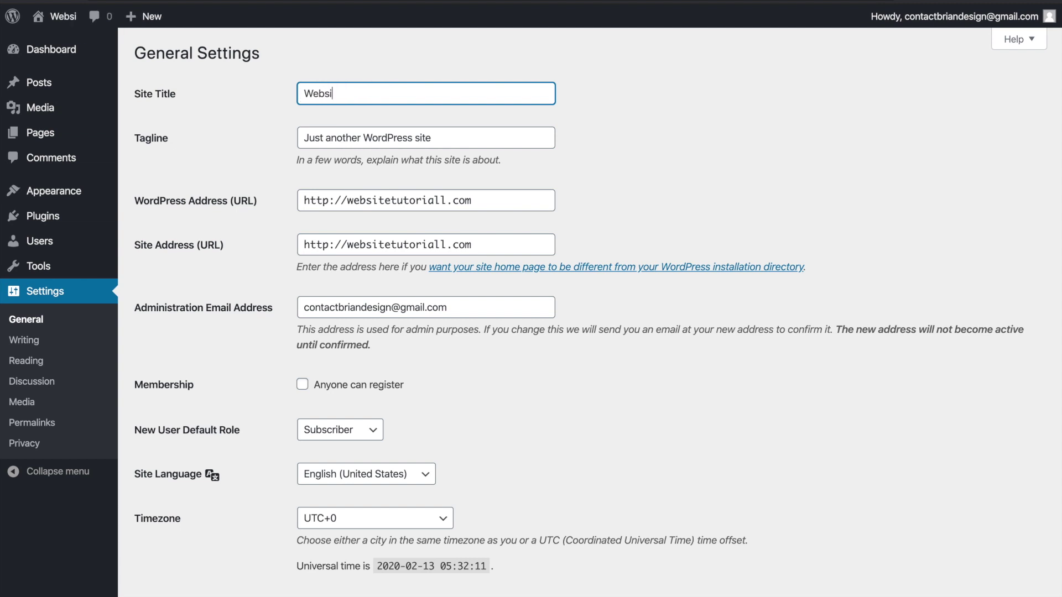
text(te Tutorials)
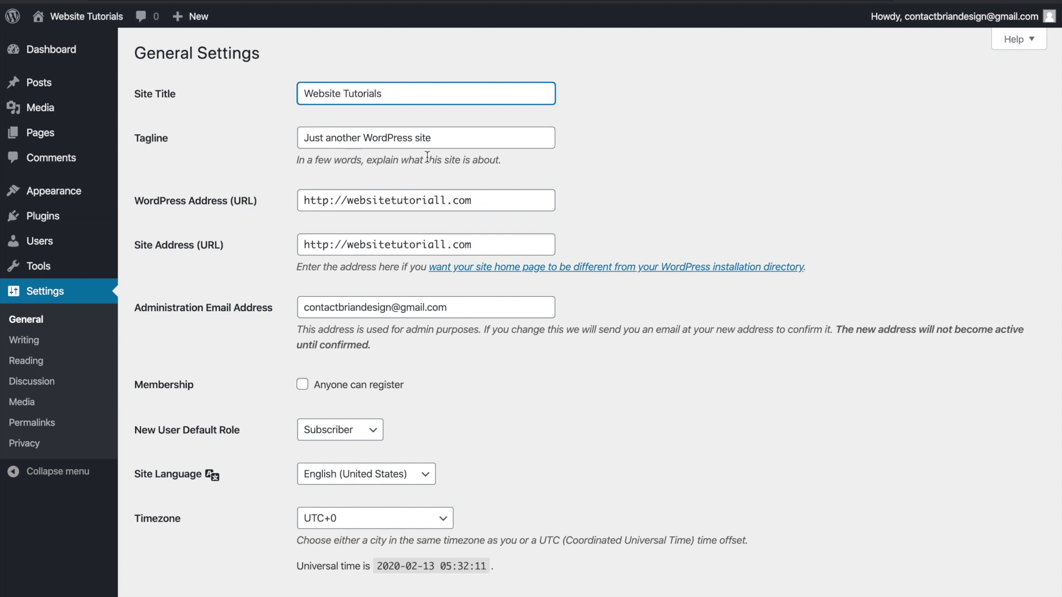
drag(454, 141, 301, 138)
text(B)
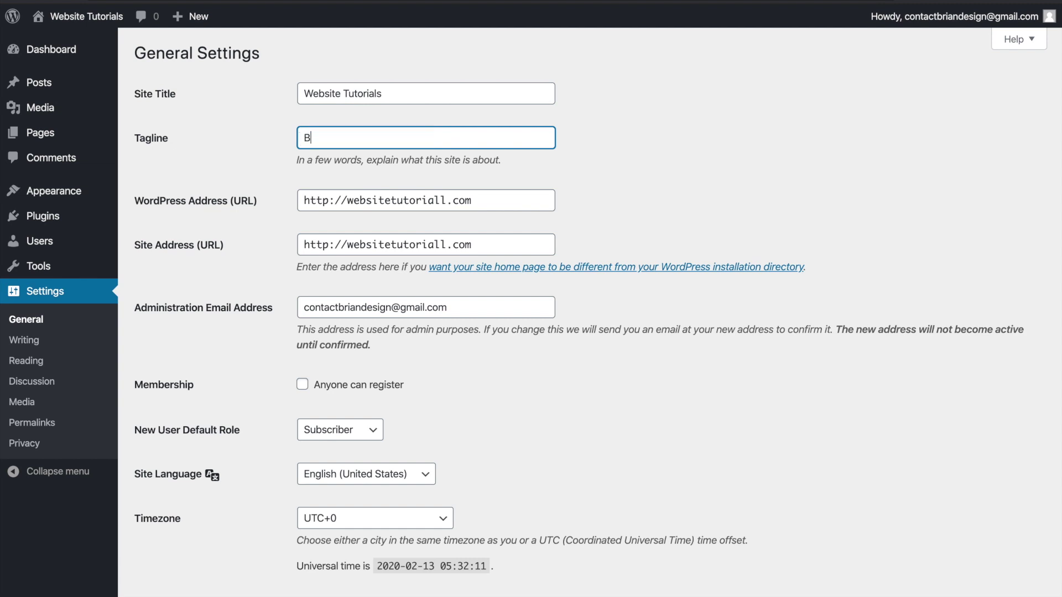
text(est Tutorials Out There)
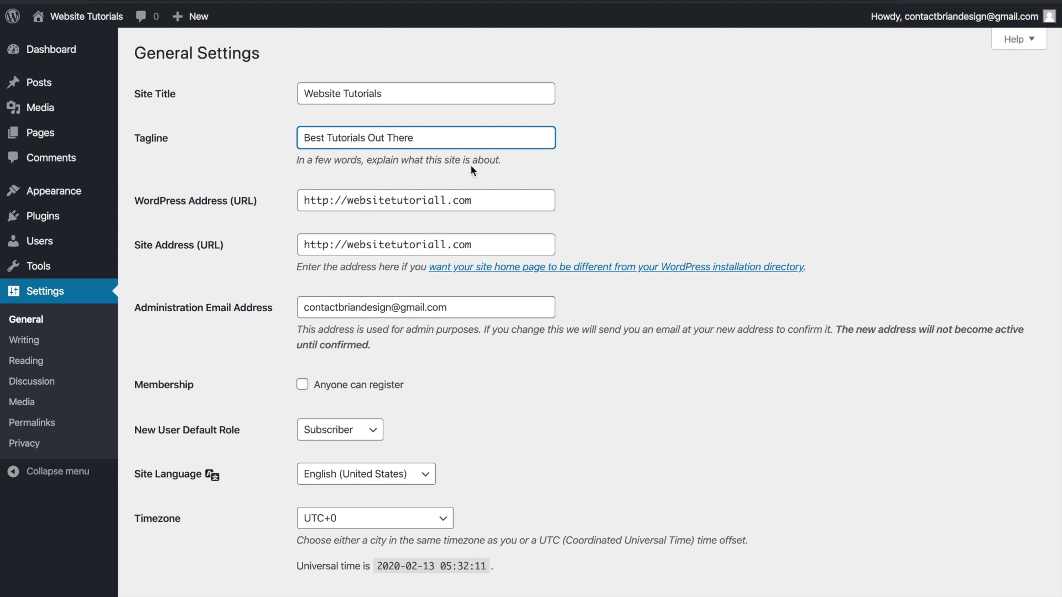
Step: Change the WordPress Address and Site Address URLs from http to https
click(328, 200)
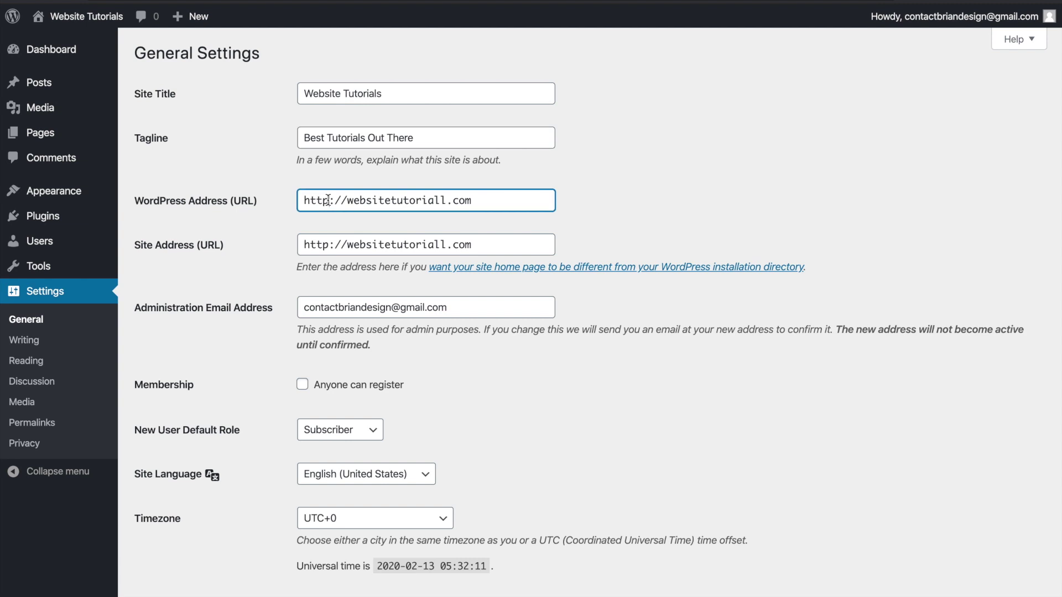
text(s)
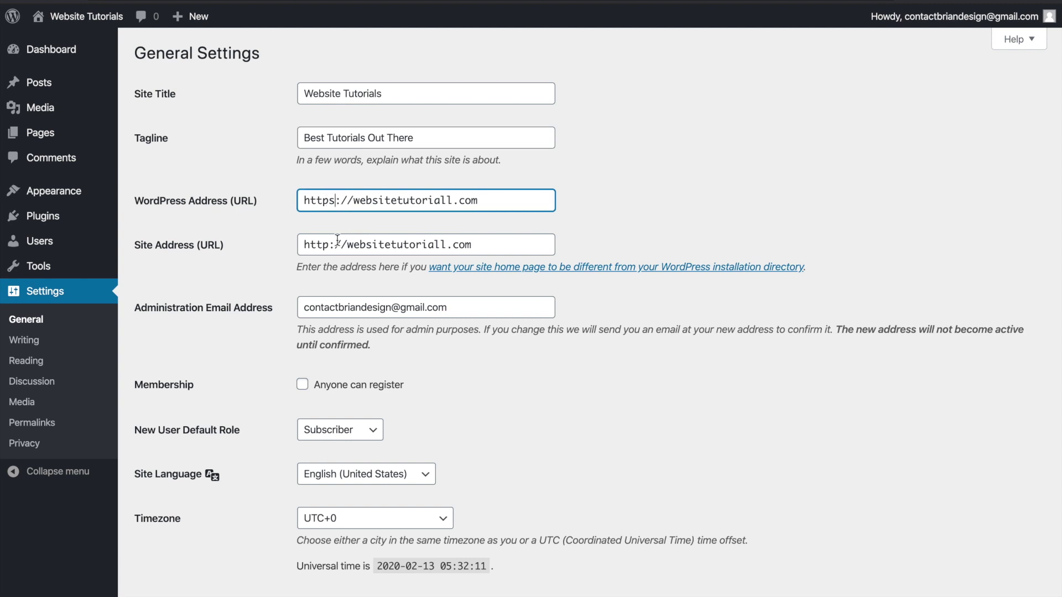
click(330, 245)
text(s)
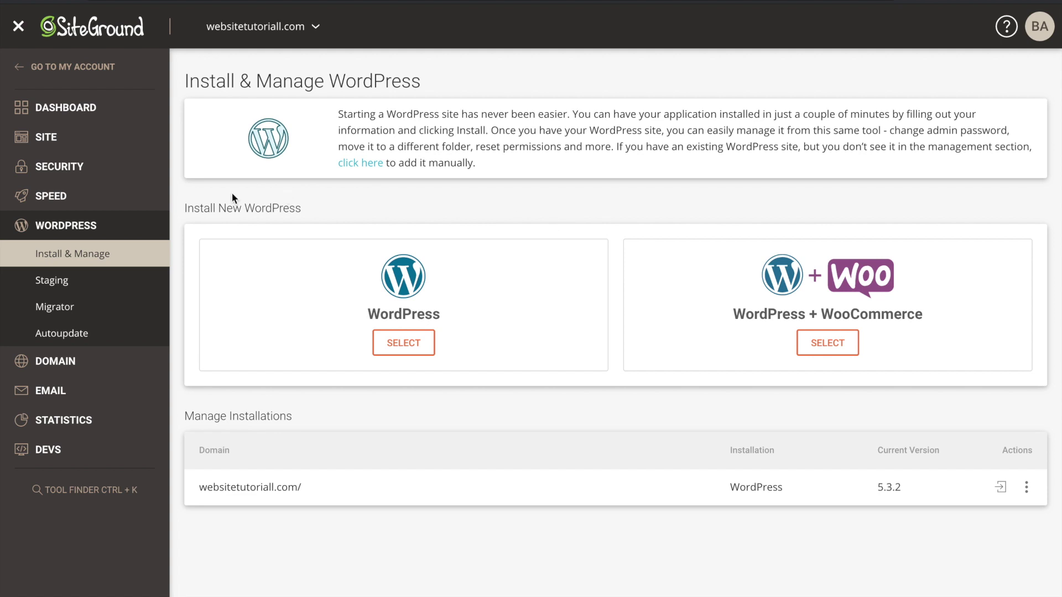
Step: In SSL Manager, switch HTTPS Enforce on for websitetutoriall.com via the certificate's actions
click(121, 173)
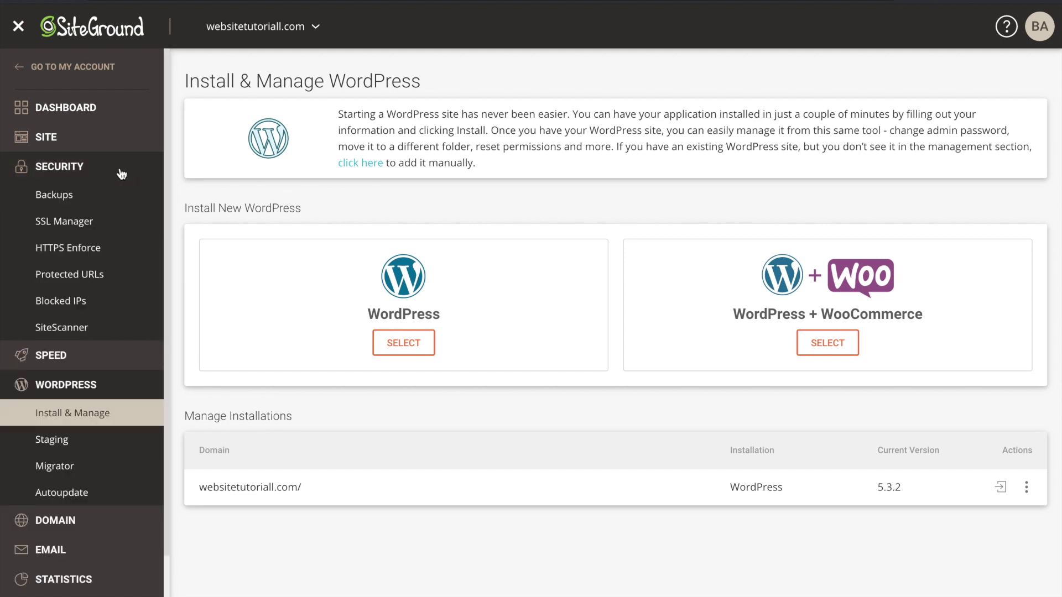
click(83, 221)
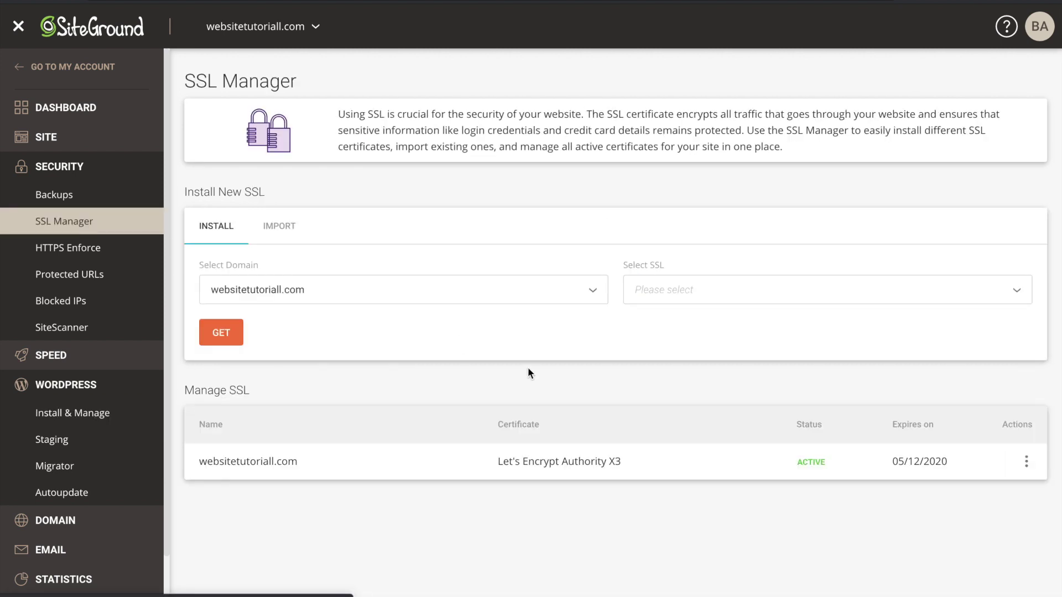
click(706, 300)
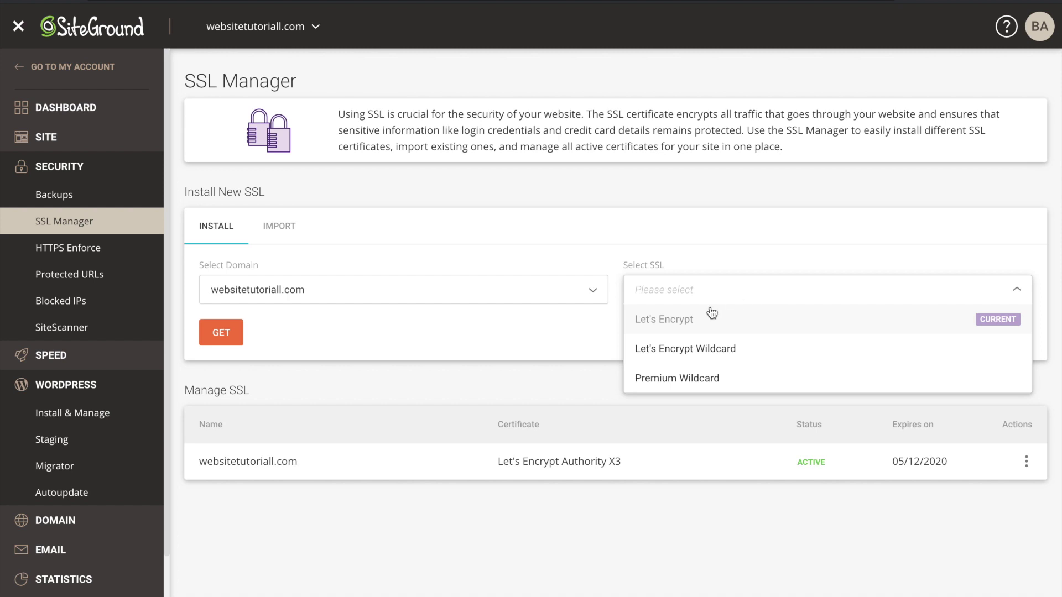
click(587, 333)
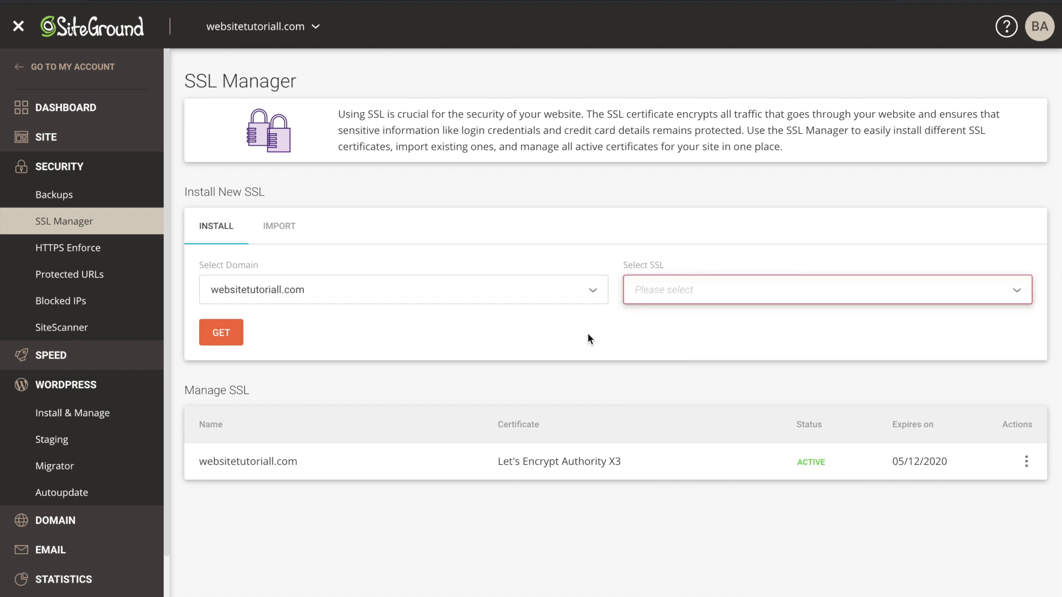
click(679, 290)
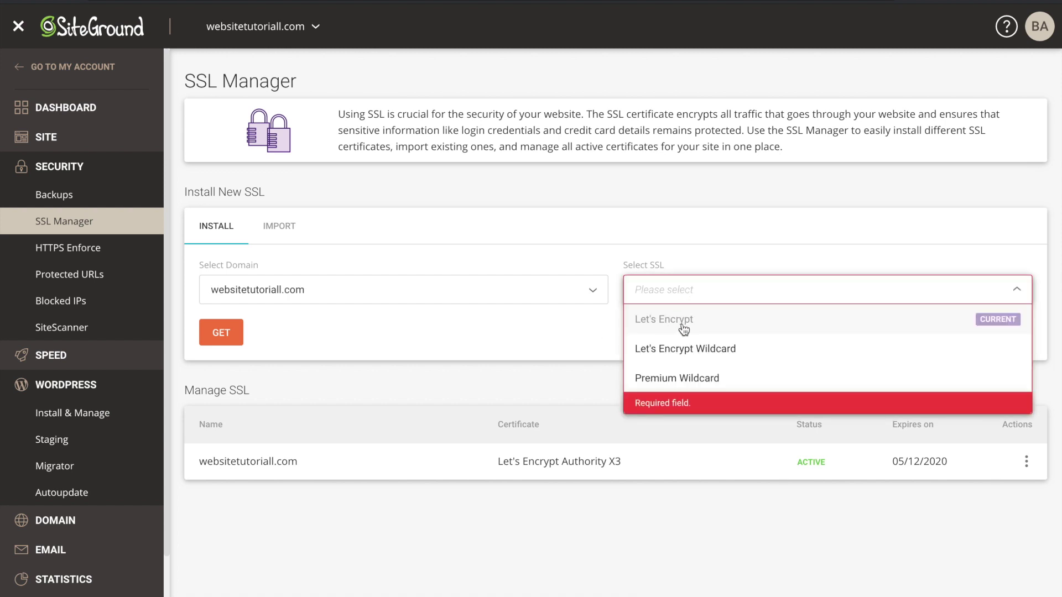
click(1011, 297)
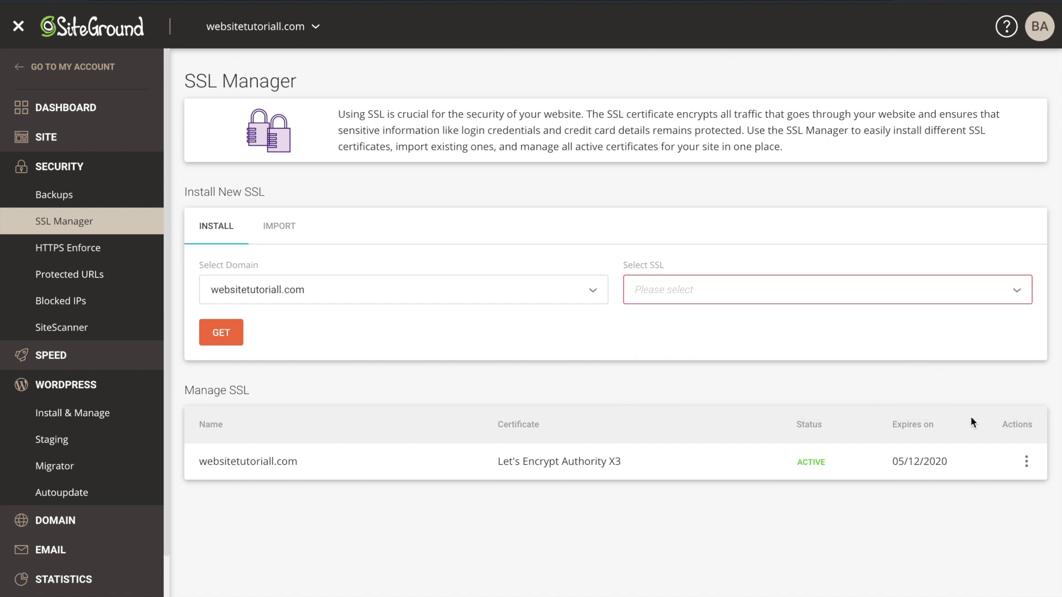
click(1028, 467)
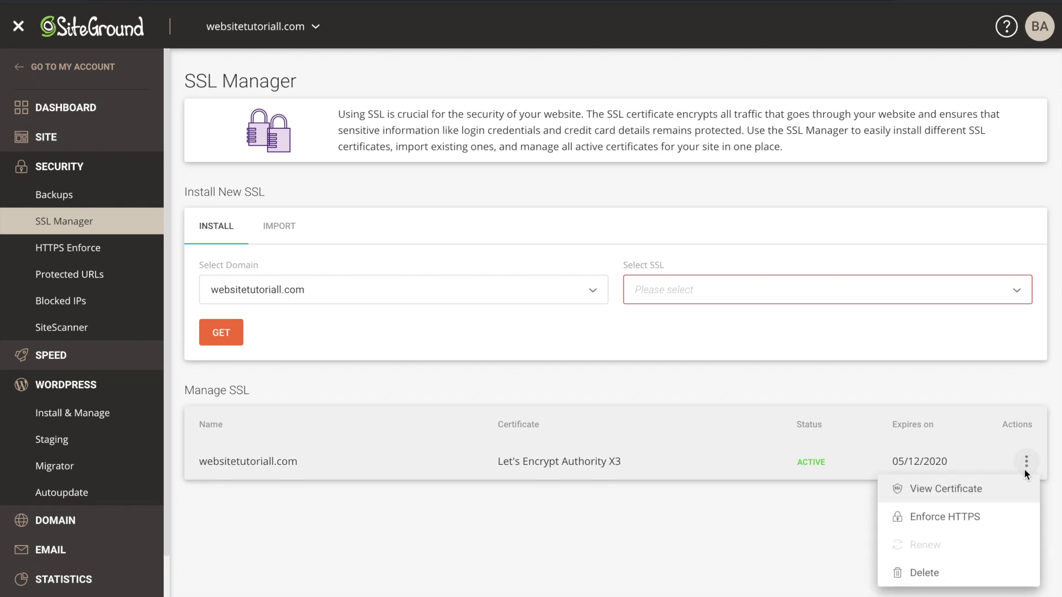
click(953, 518)
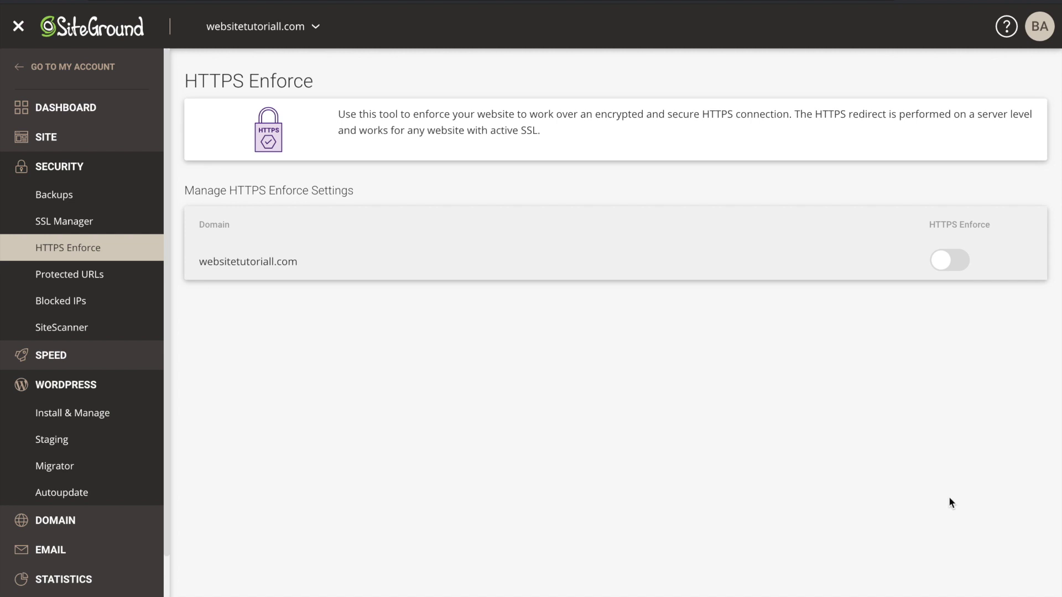
click(945, 264)
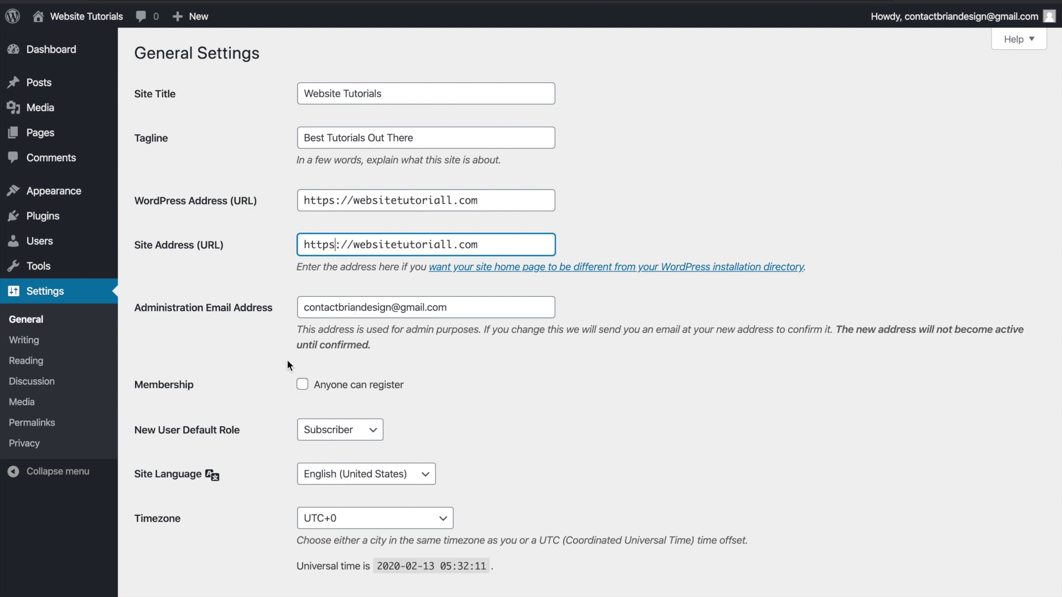
Step: Save the General Settings with the https addresses
scroll(287, 362, down, 5)
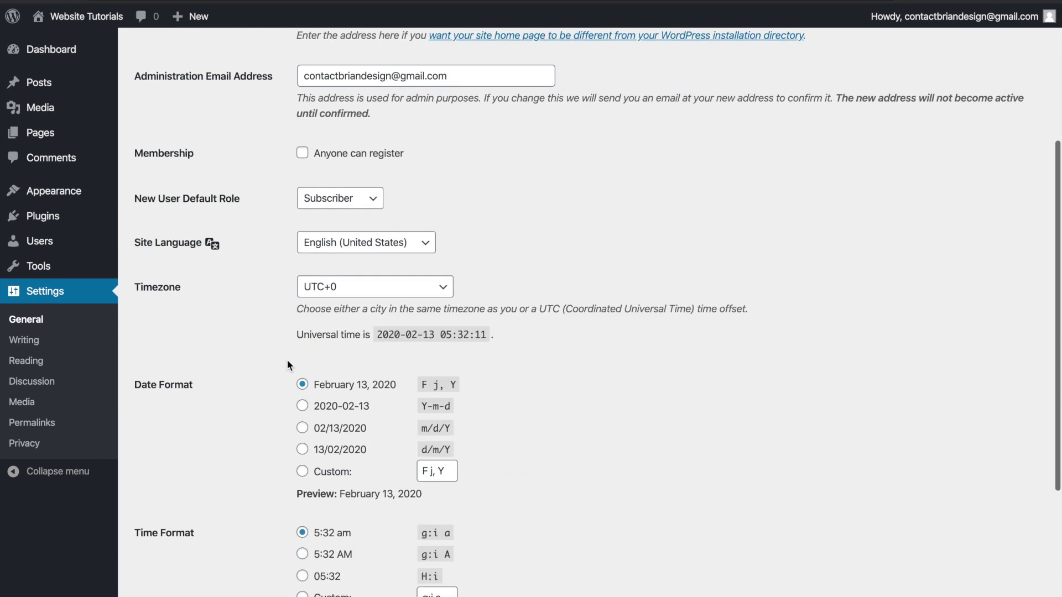
scroll(287, 365, down, 3)
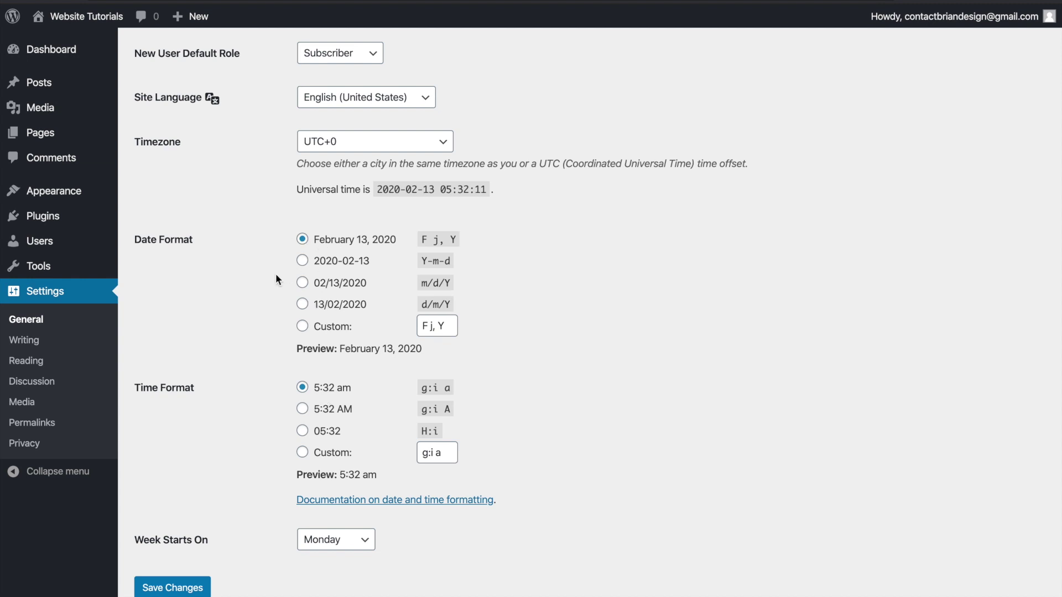
scroll(261, 368, down, 1)
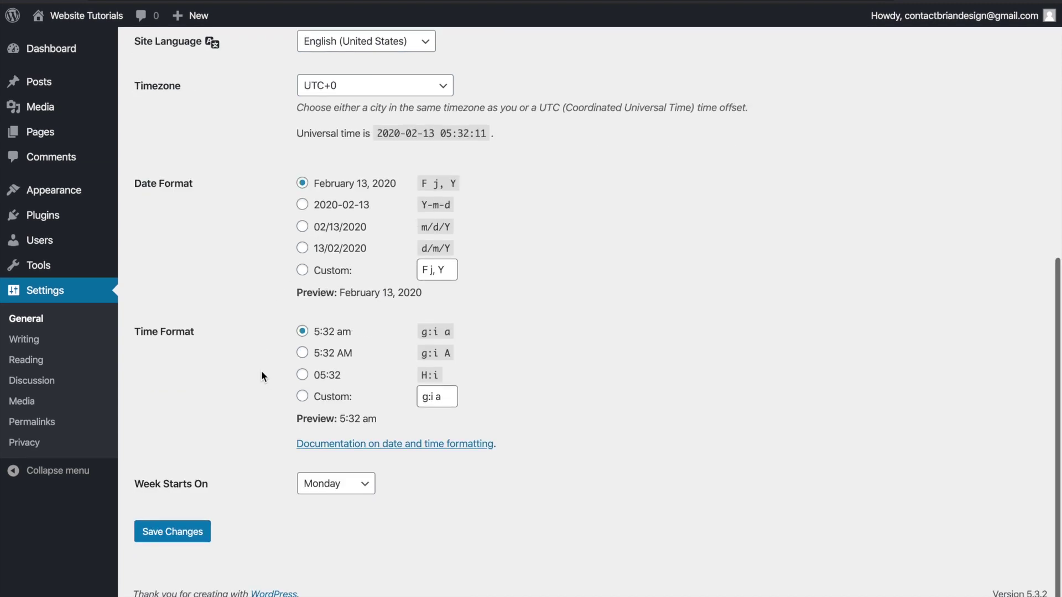
click(188, 536)
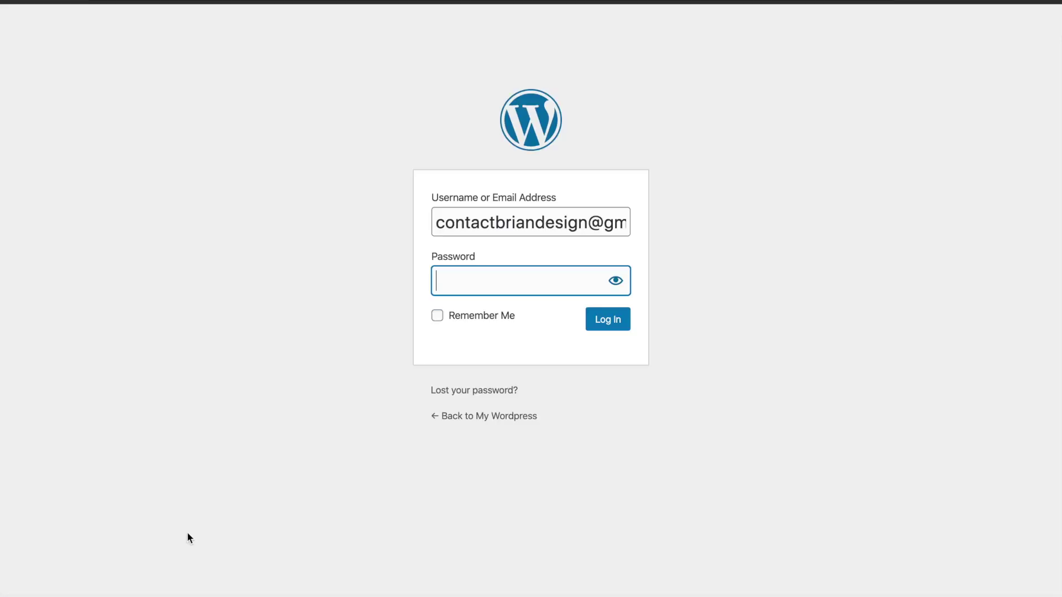
Step: Log back in with the account password and dismiss Chrome's save-password offer
text(••••••••••••••)
click(604, 326)
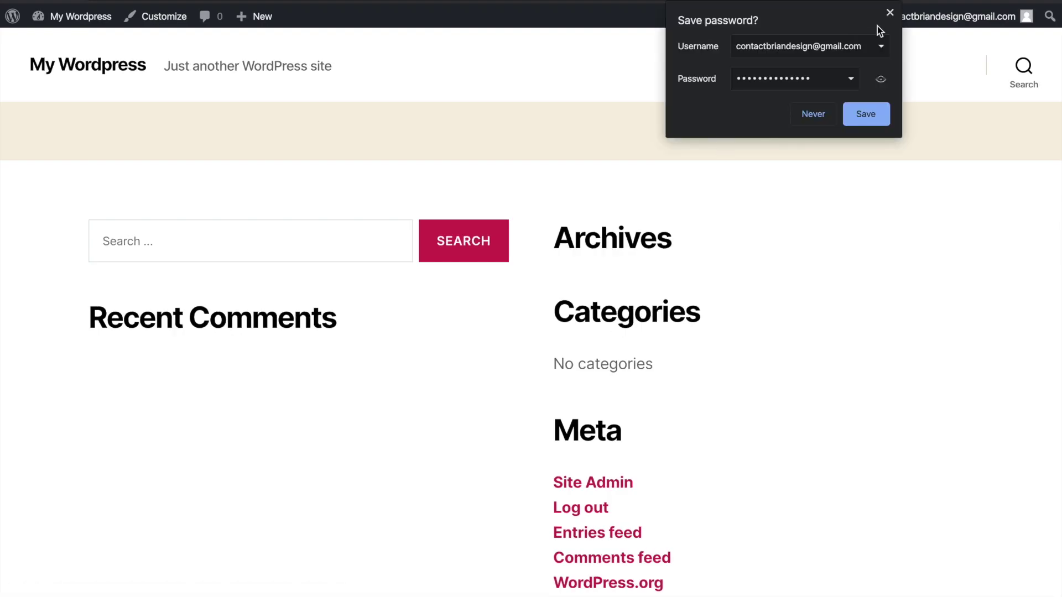
click(888, 14)
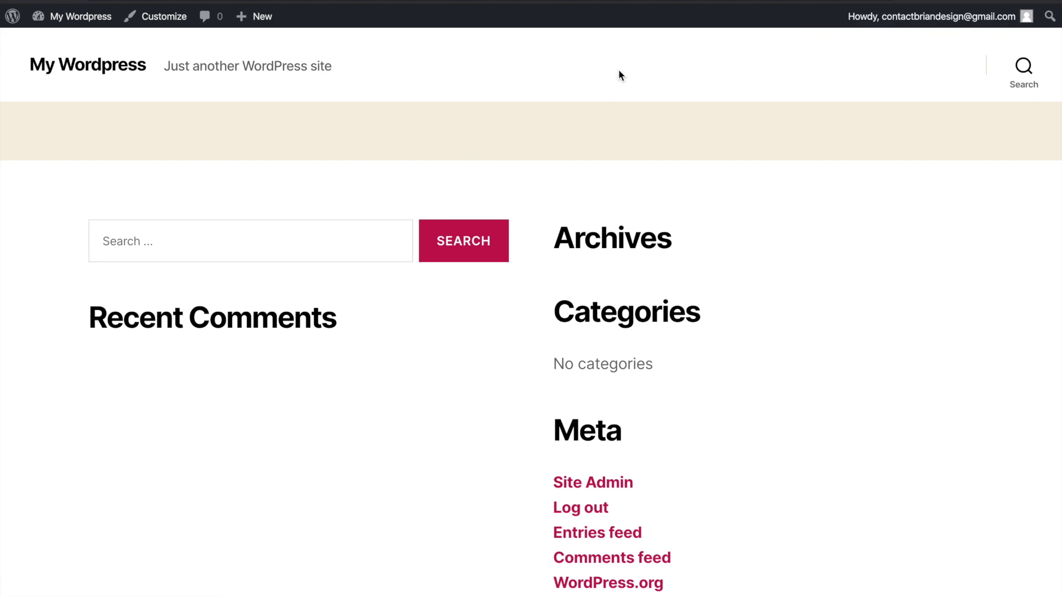
mouse_move(105, 43)
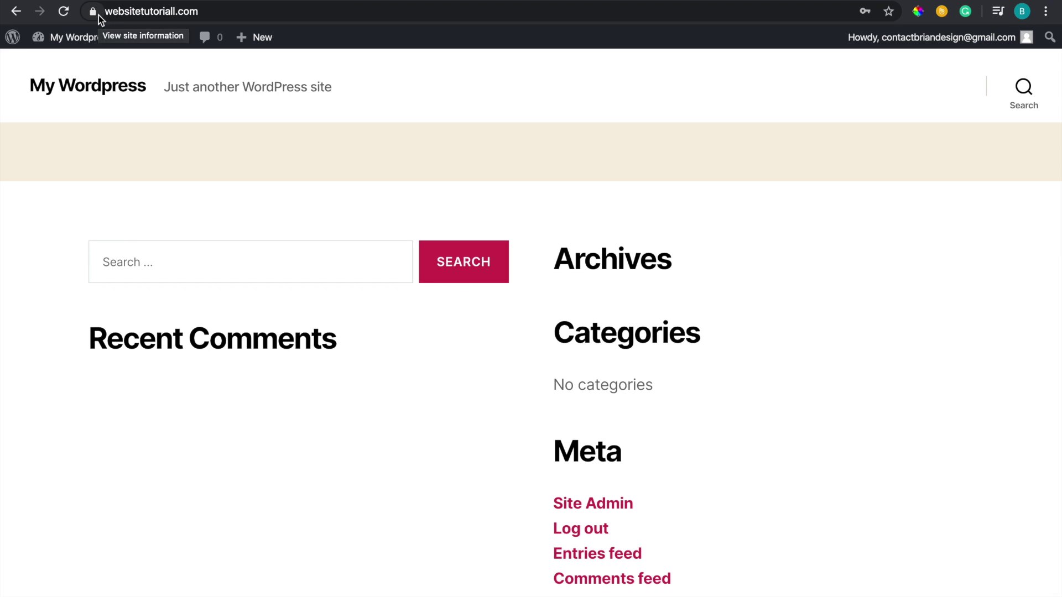
Step: On the Dashboard, dismiss the Welcome panel and collapse At a Glance and Activity
mouse_move(89, 40)
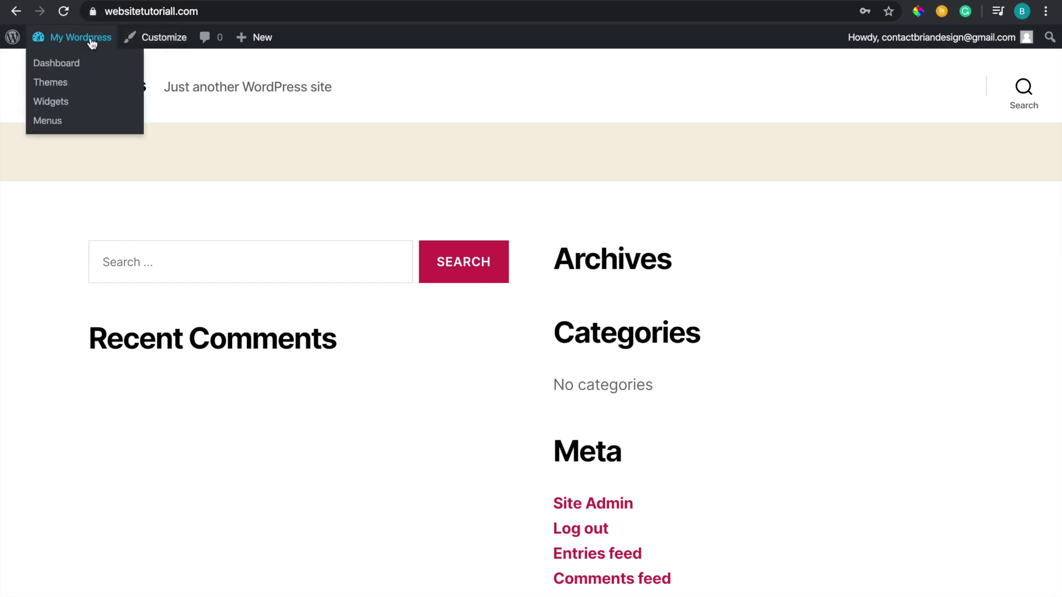
click(76, 64)
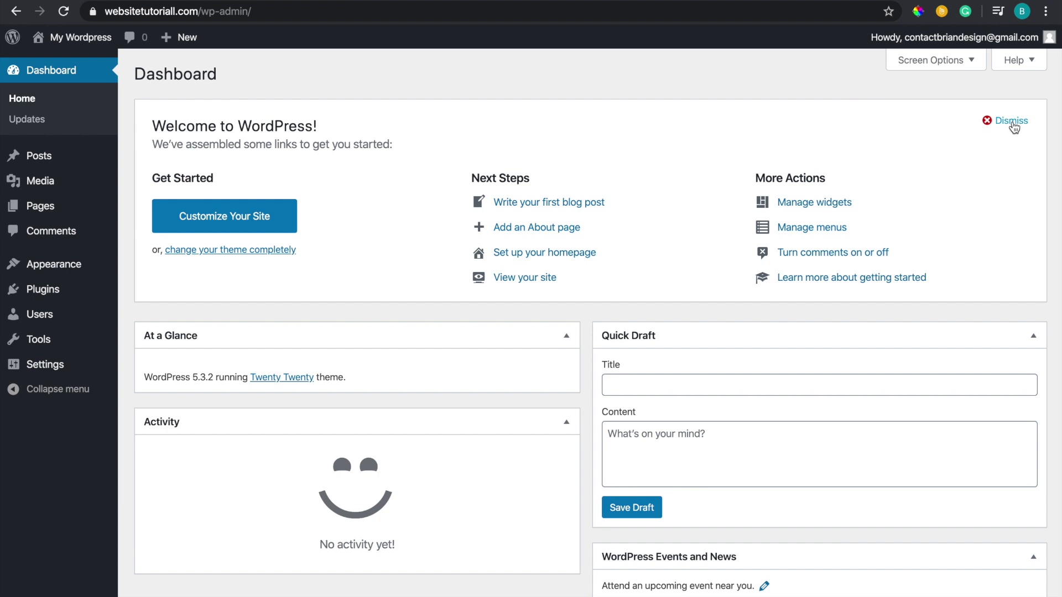
click(1011, 121)
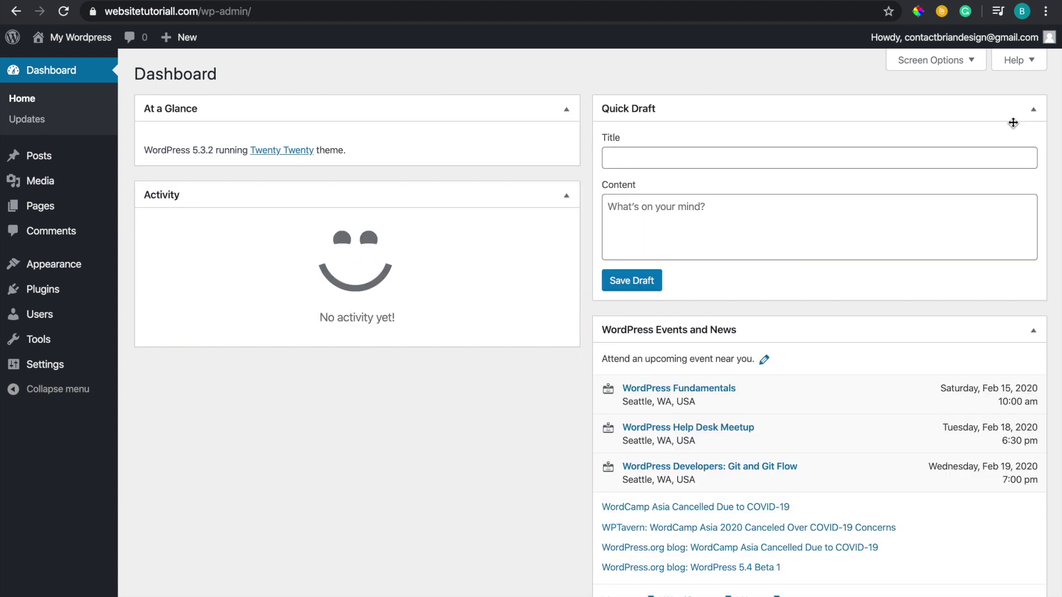
click(566, 109)
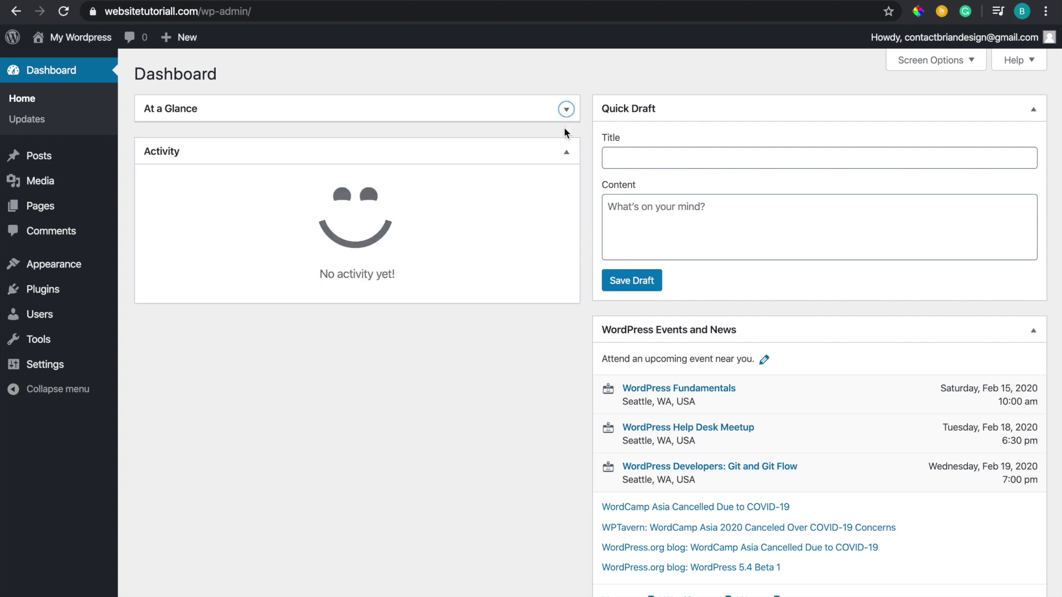
click(566, 152)
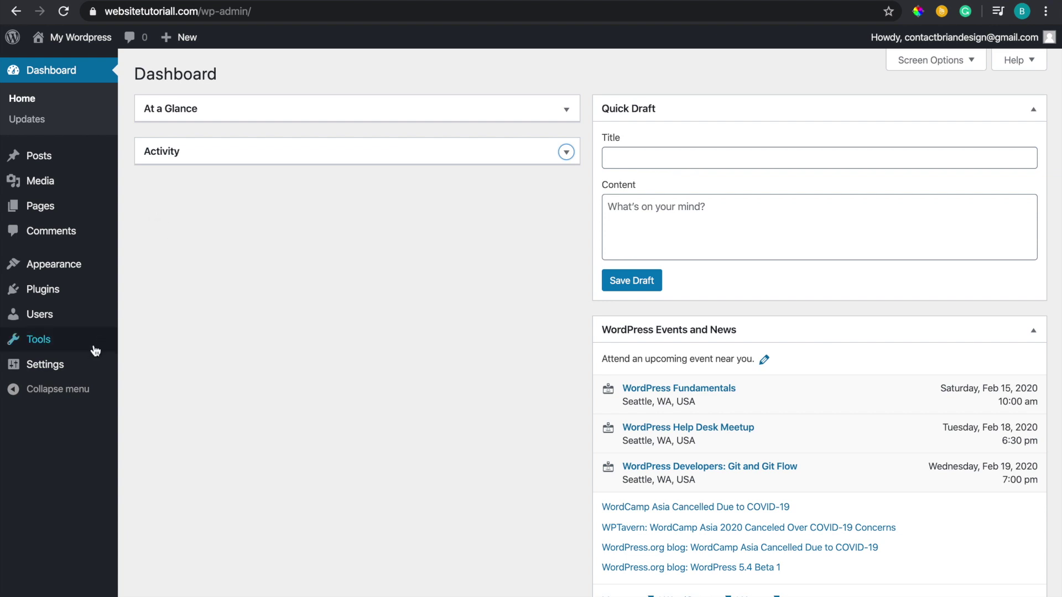
mouse_move(81, 364)
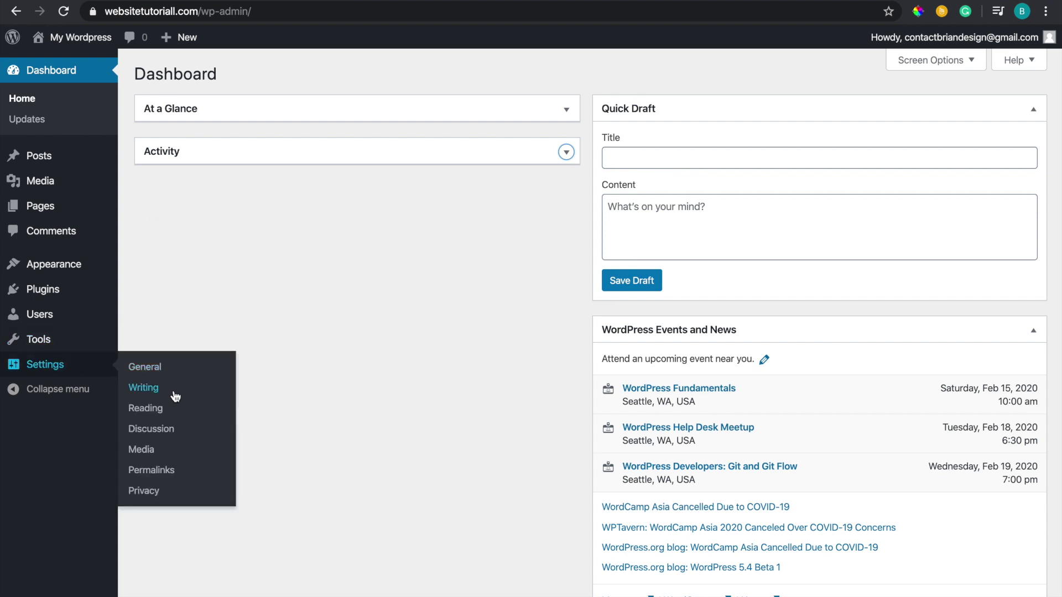
Step: Set blog pages and syndication feeds to 5 posts, feeds to Summary, and save Reading Settings
click(145, 408)
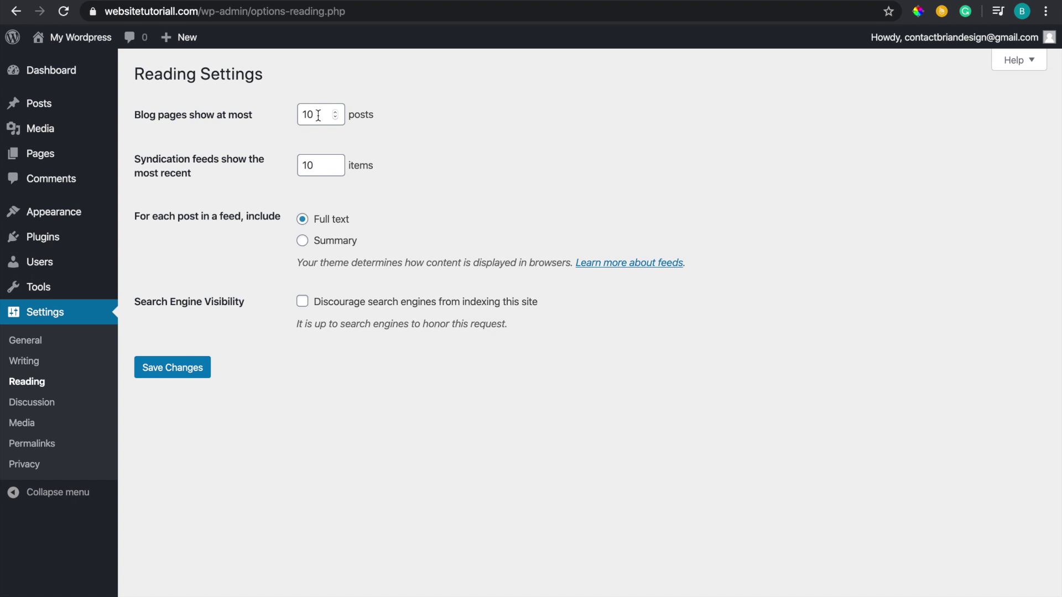
click(317, 115)
key(BackSpace)
key(BackSpace)
text(5)
click(321, 169)
key(BackSpace)
key(BackSpace)
text(5)
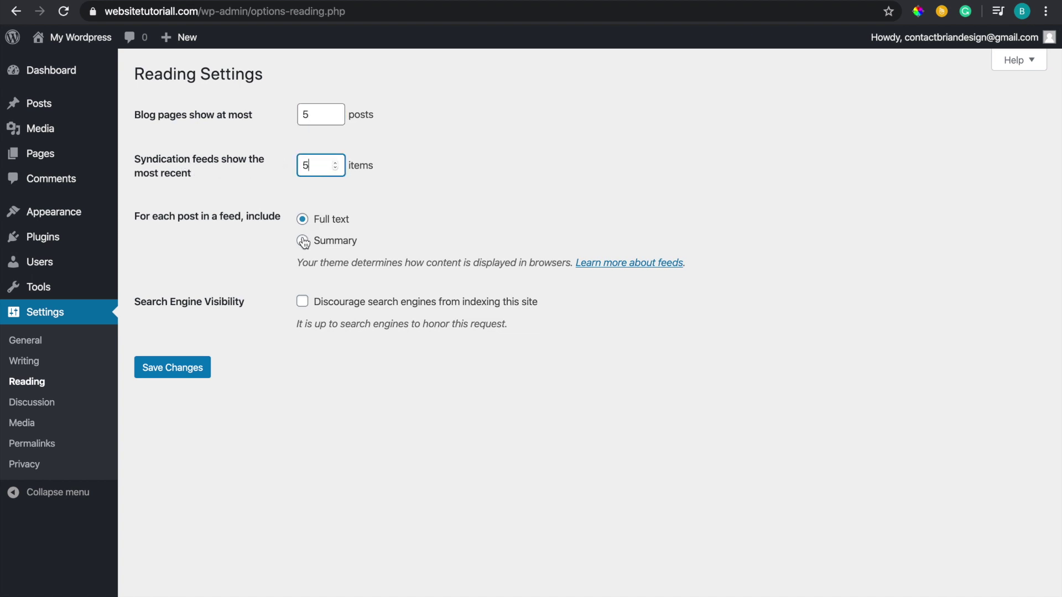
click(303, 241)
click(203, 368)
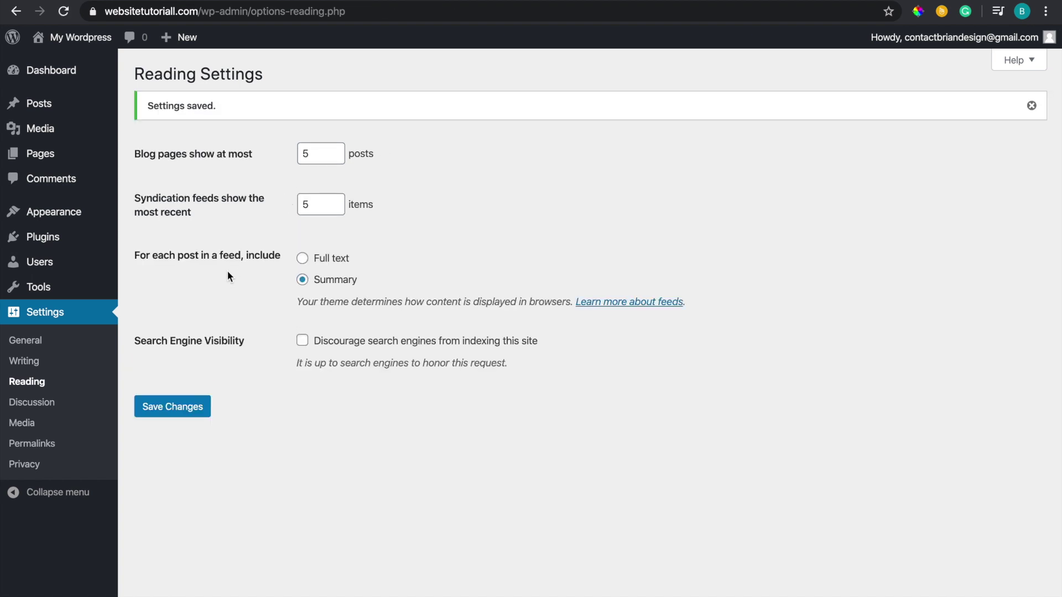
Step: Review the Writing, Discussion and Media settings, then open Permalinks showing /%postname%/
click(41, 366)
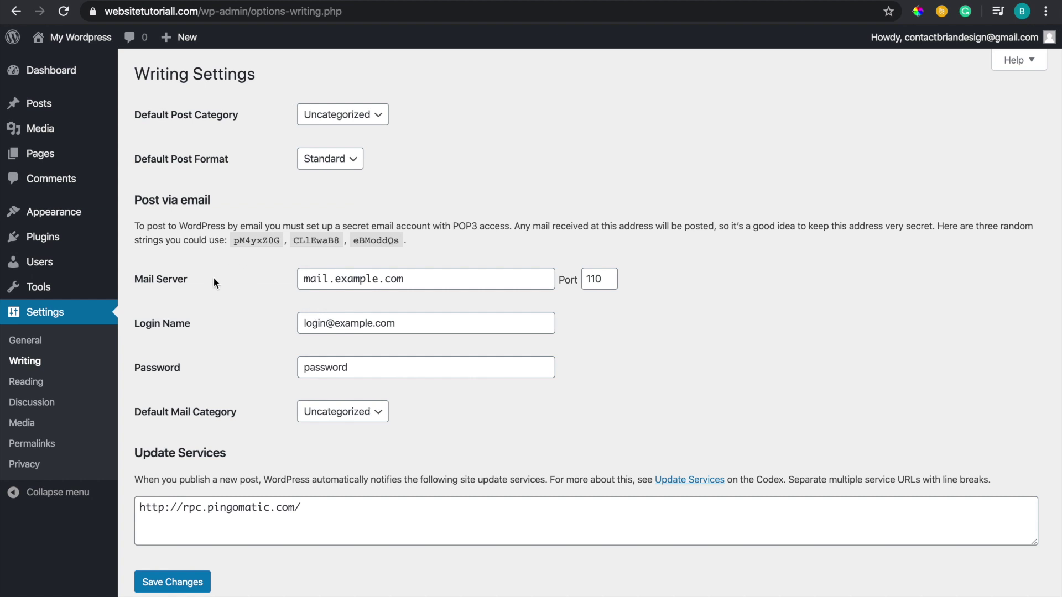
click(47, 404)
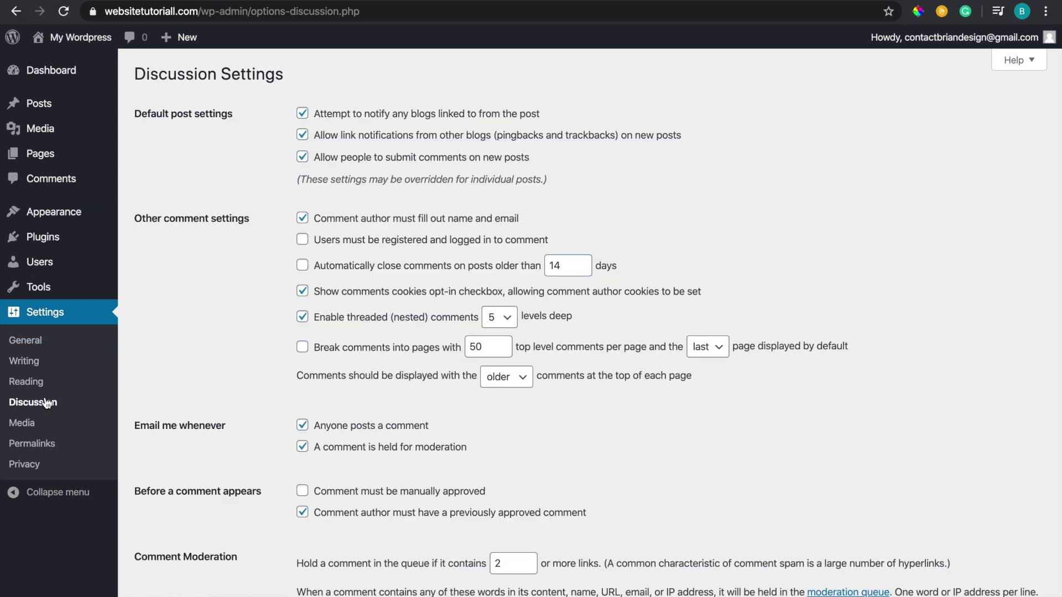
click(40, 423)
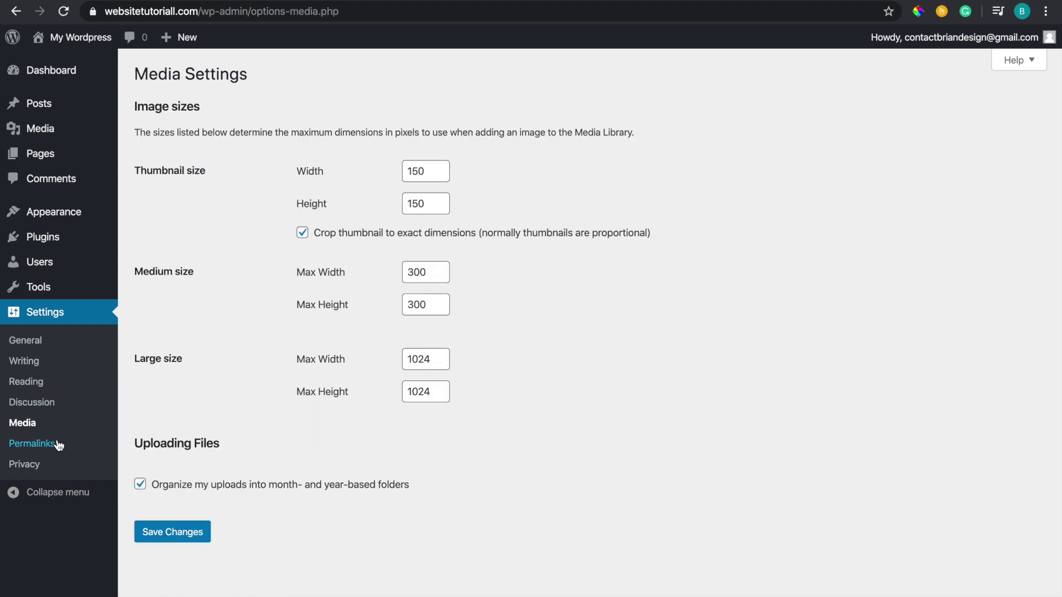
click(55, 444)
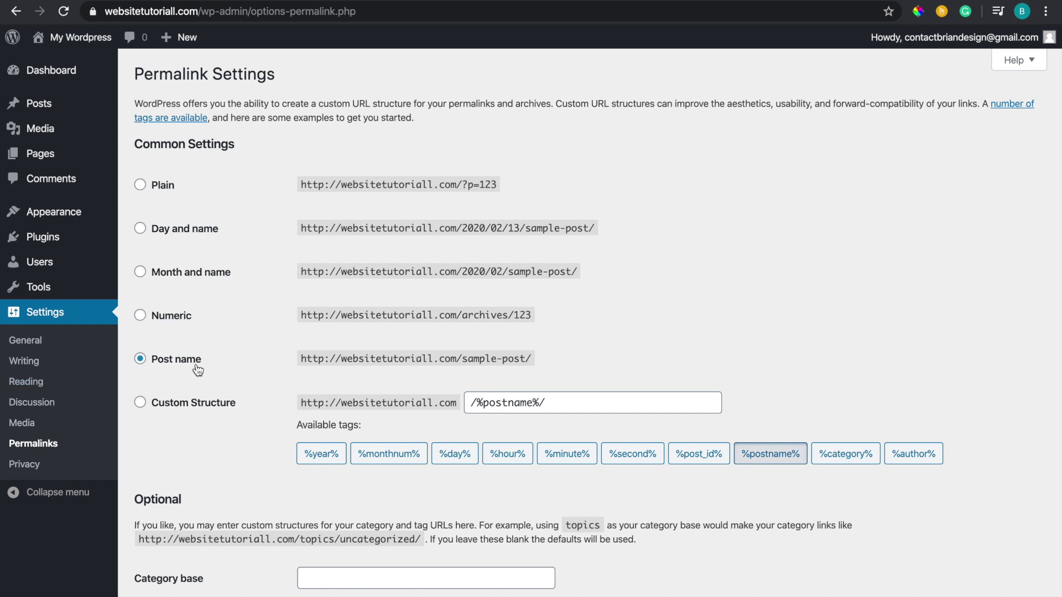
Step: Save Post name as the permalink structure, then go to Settings > Privacy
scroll(262, 362, down, 1)
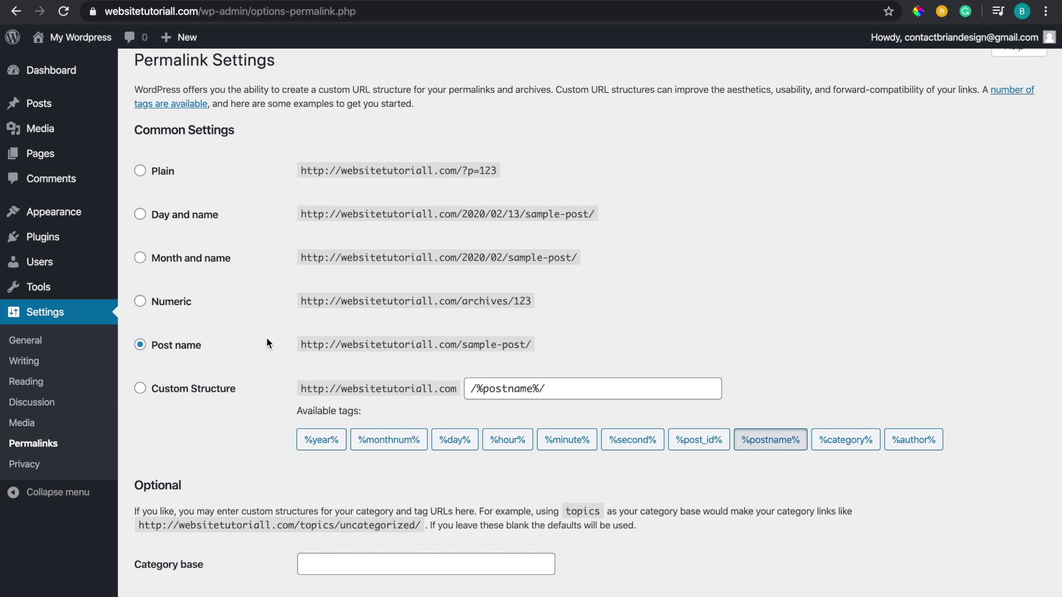
scroll(266, 339, down, 3)
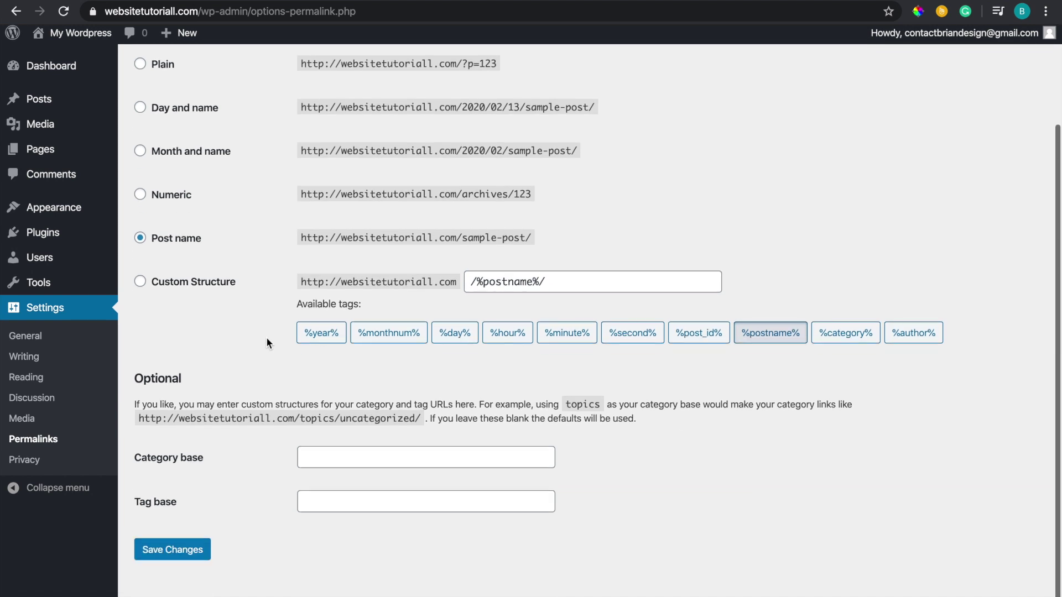
click(207, 552)
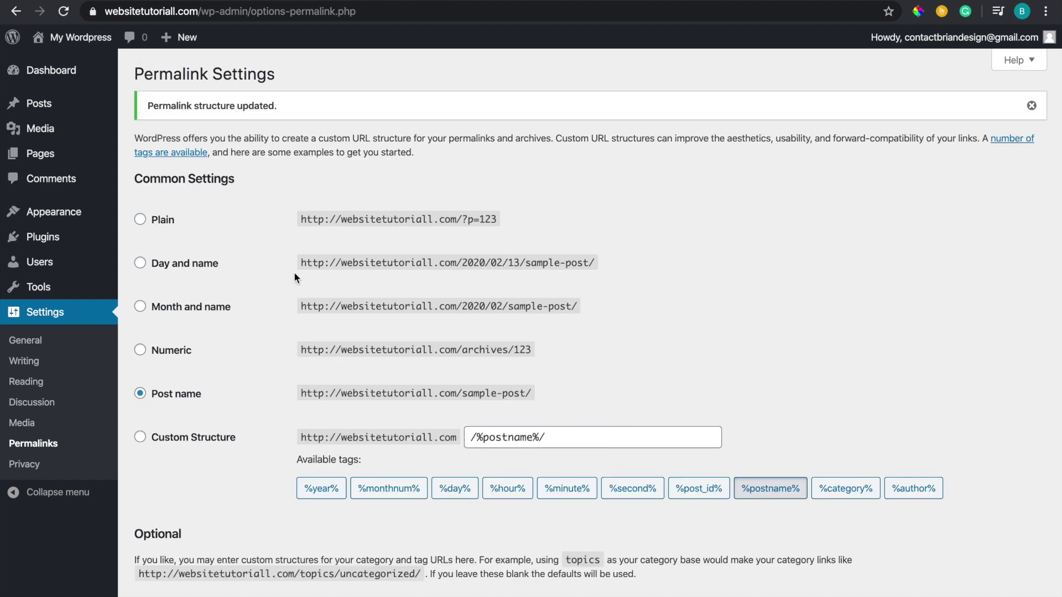
click(25, 463)
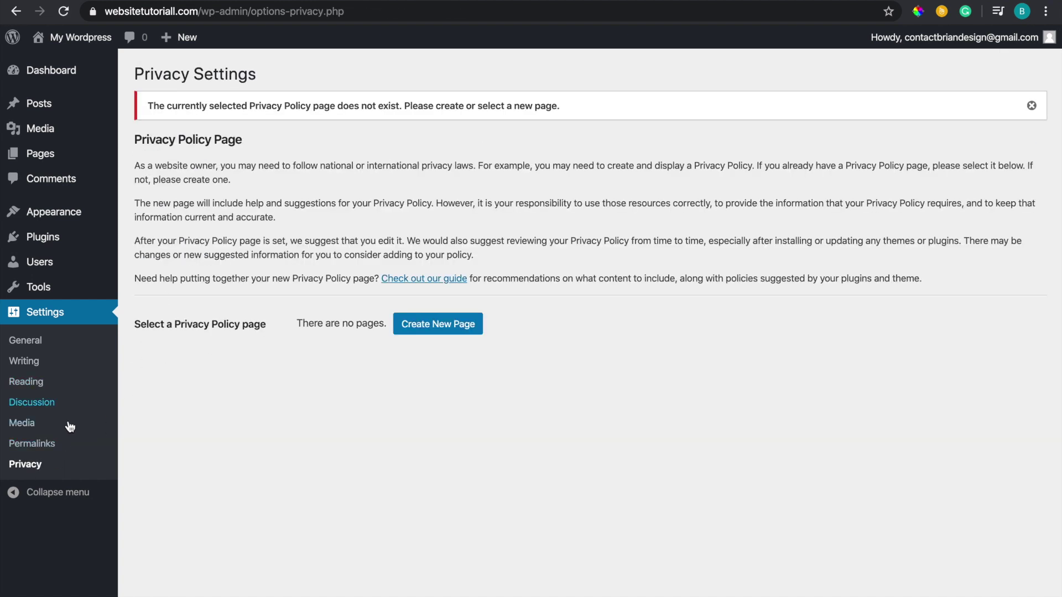
Step: Pass through General settings and go back to Dashboard > Home
click(44, 348)
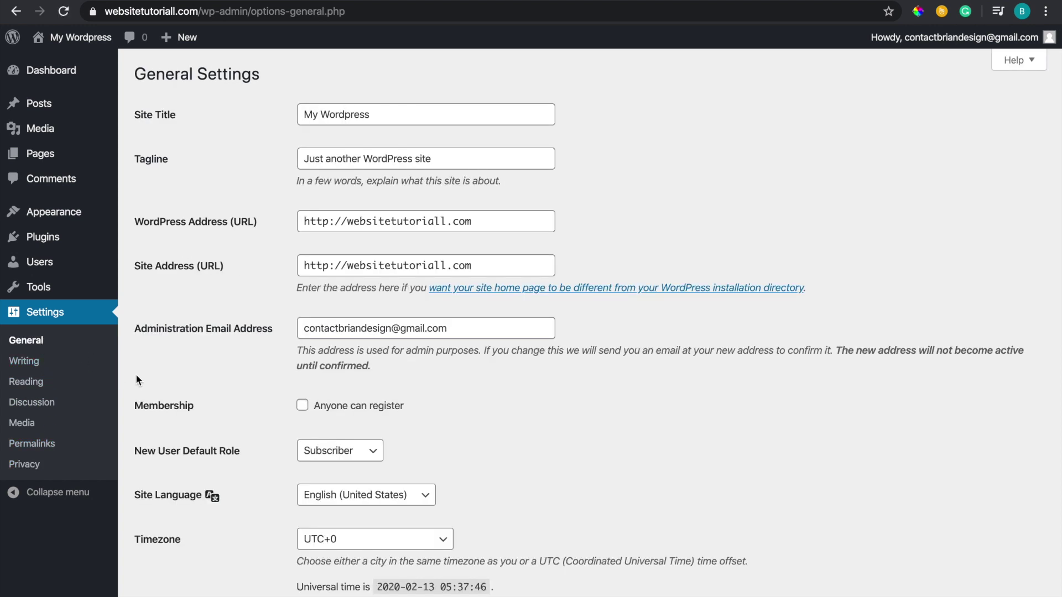
mouse_move(91, 66)
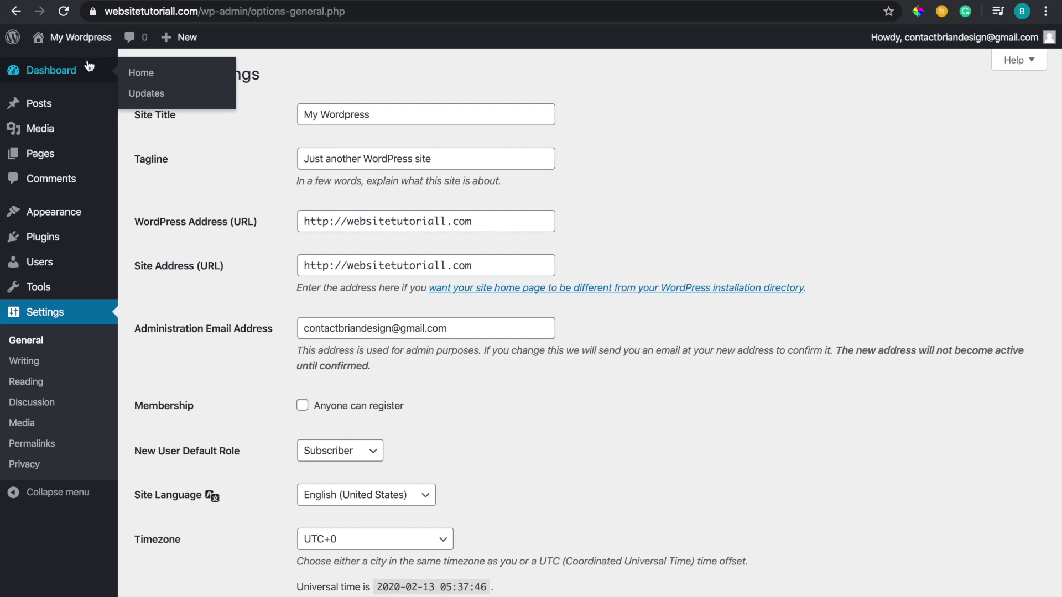
click(131, 75)
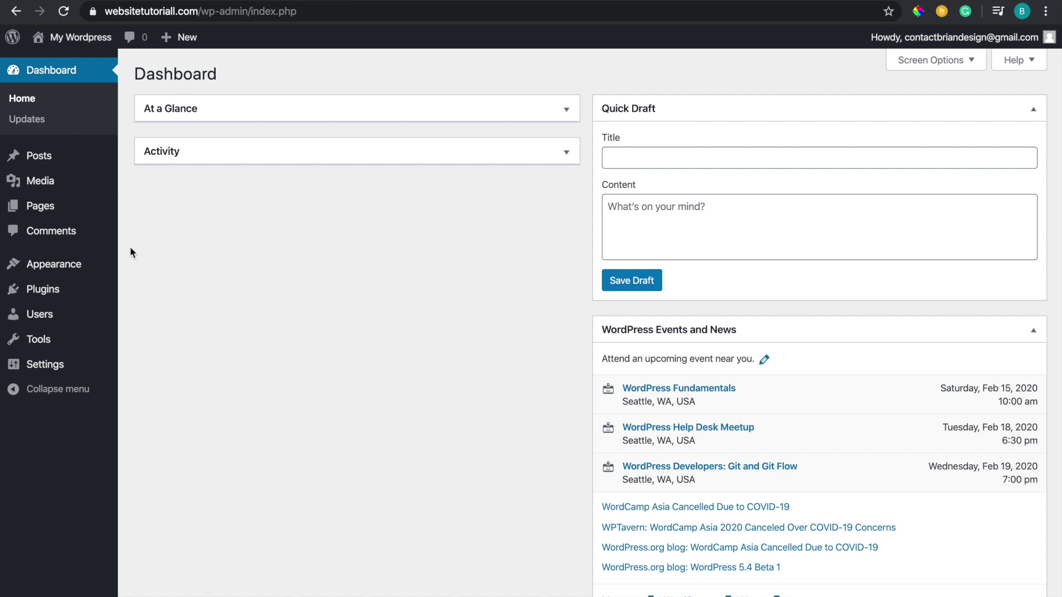
mouse_move(88, 271)
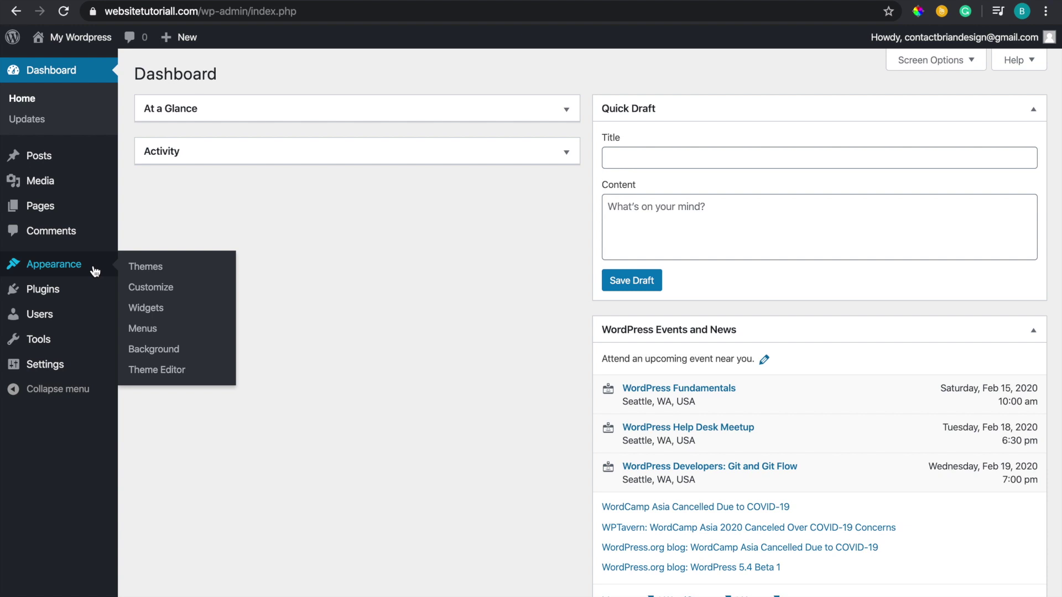
Step: Search the theme directory for 'ocean wp', then install and activate OceanWP
click(147, 266)
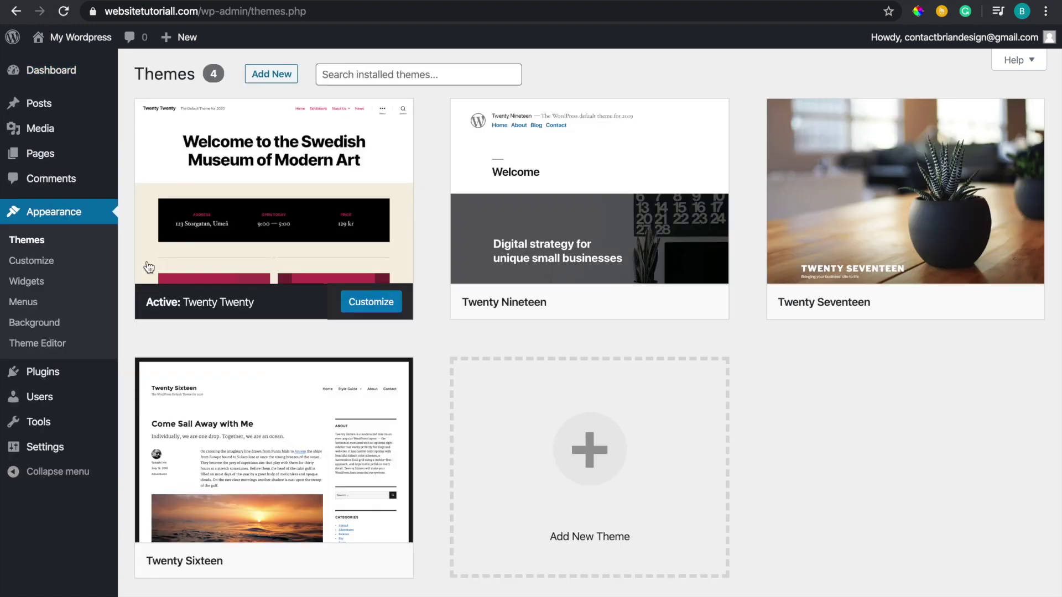
mouse_move(359, 263)
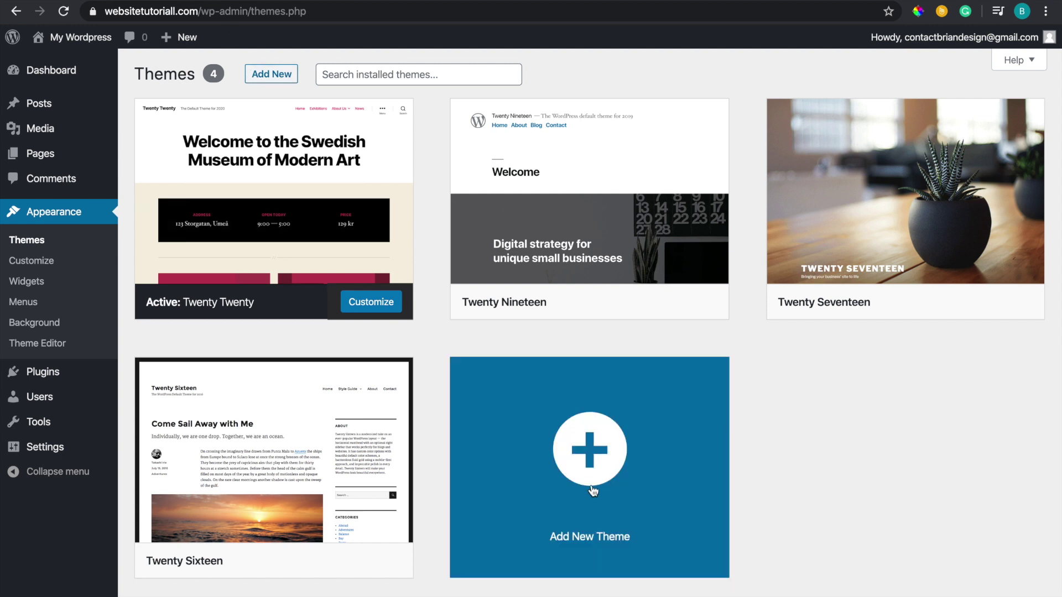
click(603, 480)
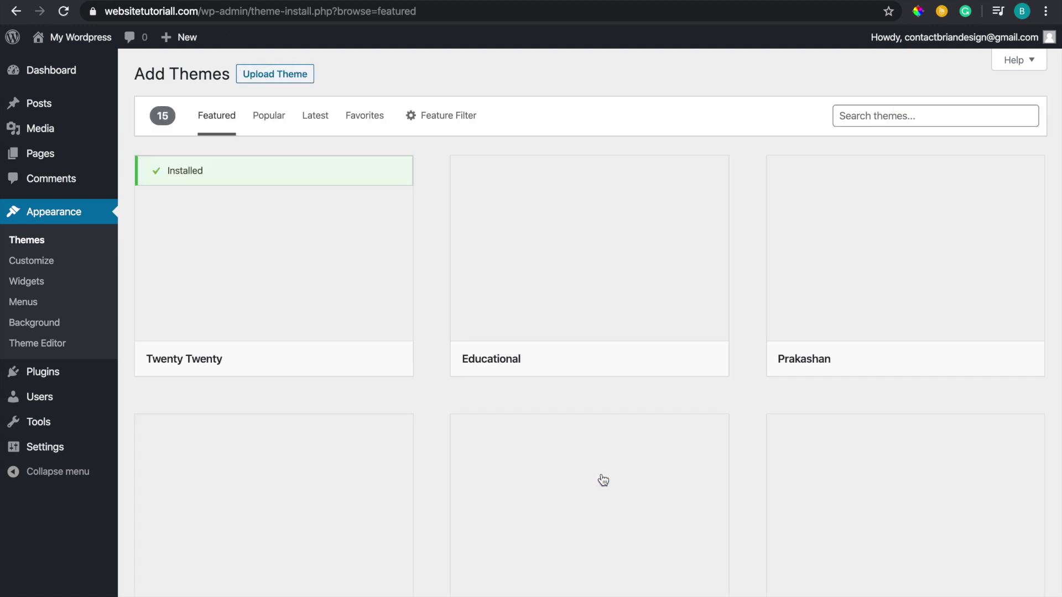
click(873, 116)
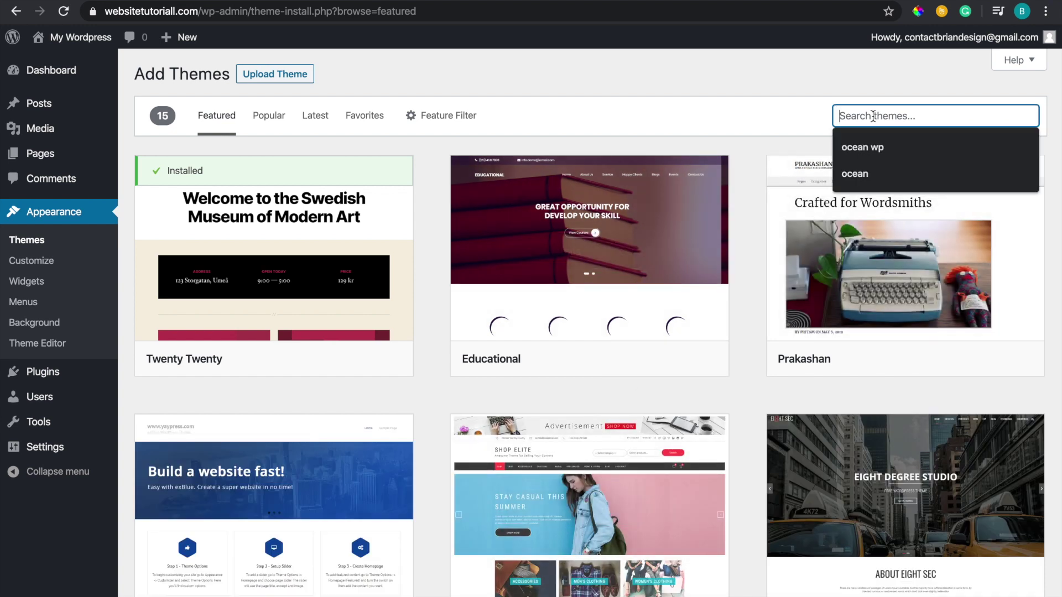
click(867, 147)
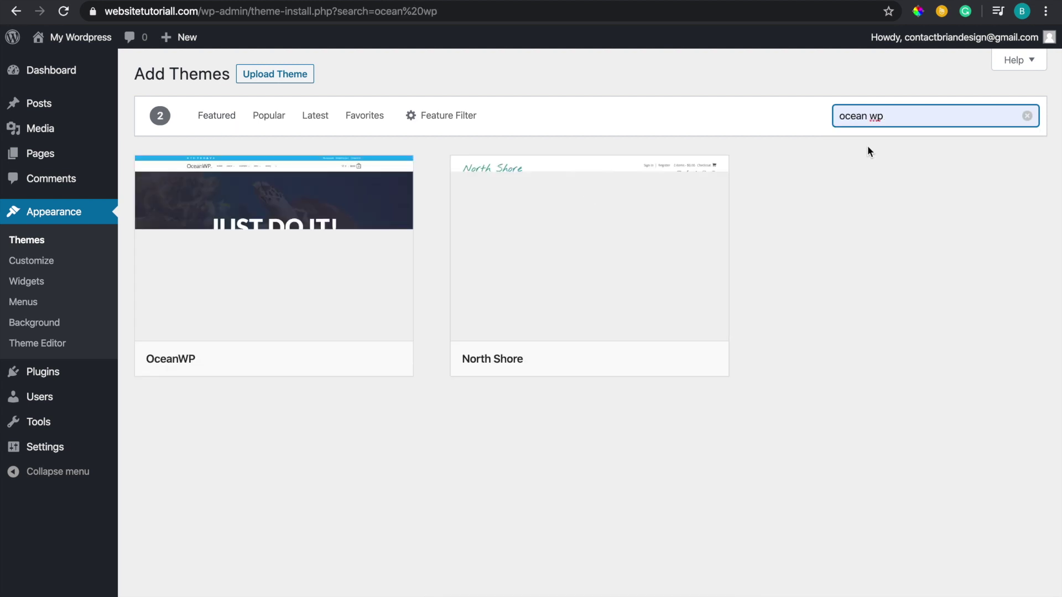
mouse_move(329, 292)
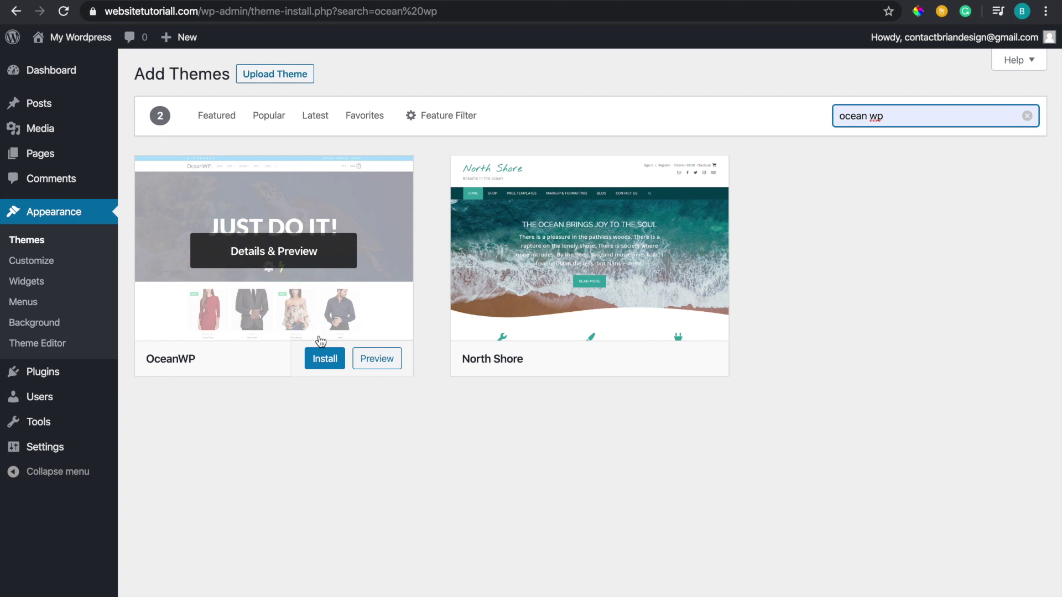
click(325, 359)
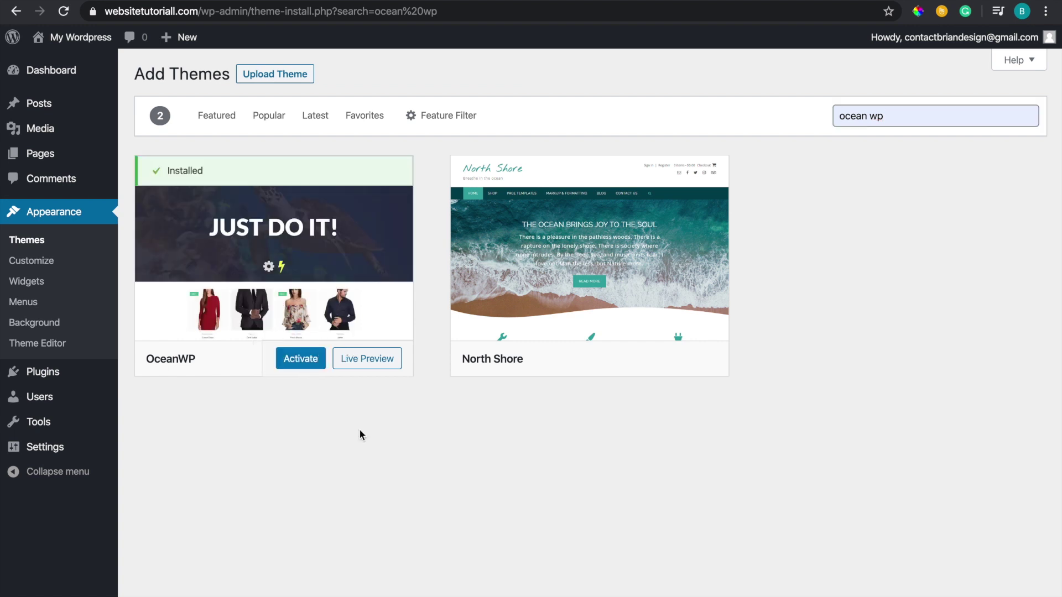
click(299, 359)
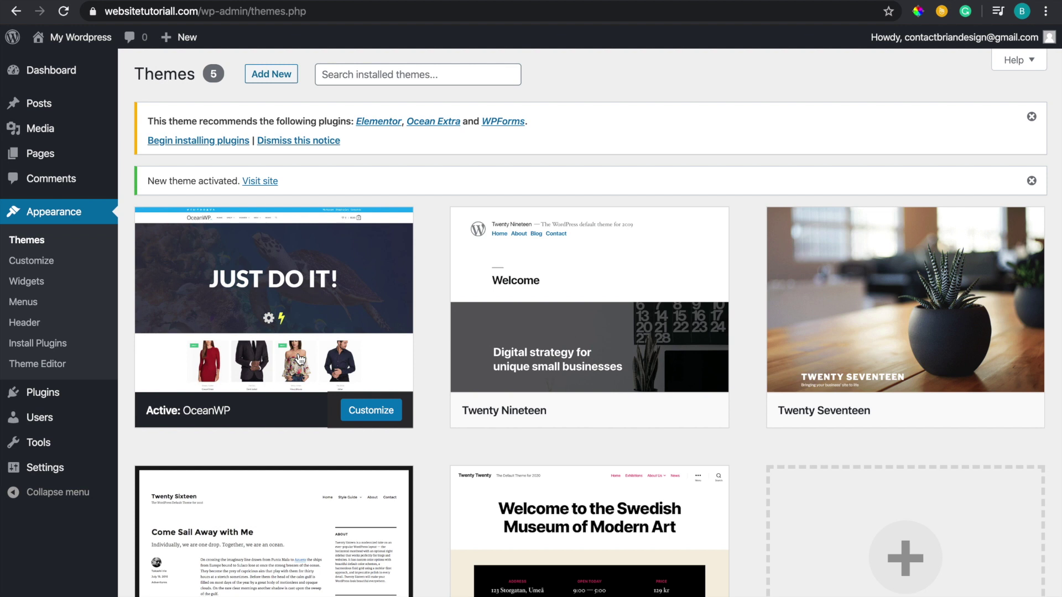
Step: Search the Add Plugins page for 'elementor'
mouse_move(202, 302)
mouse_move(76, 401)
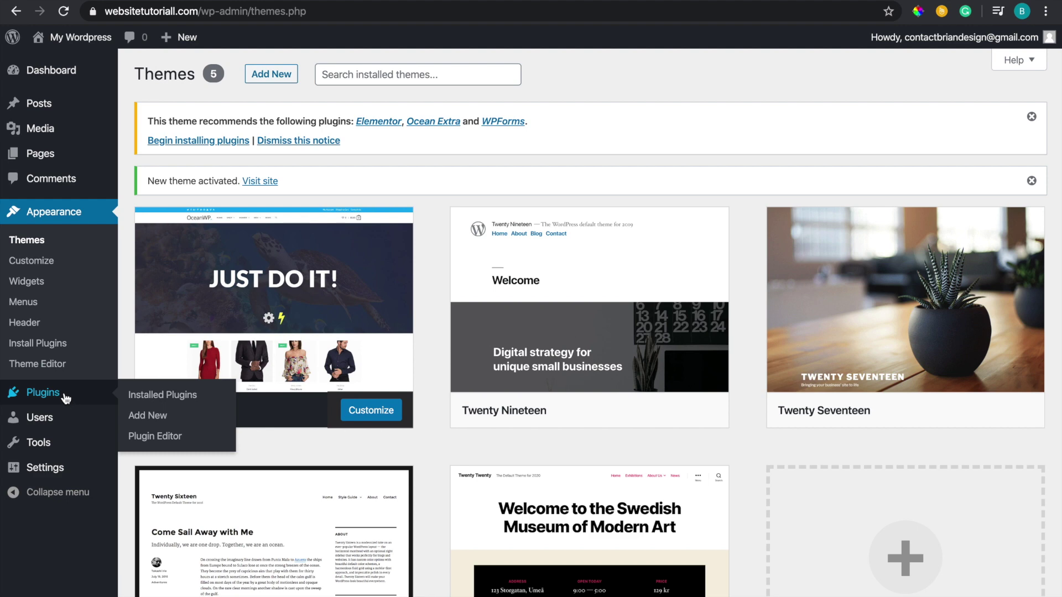
click(142, 419)
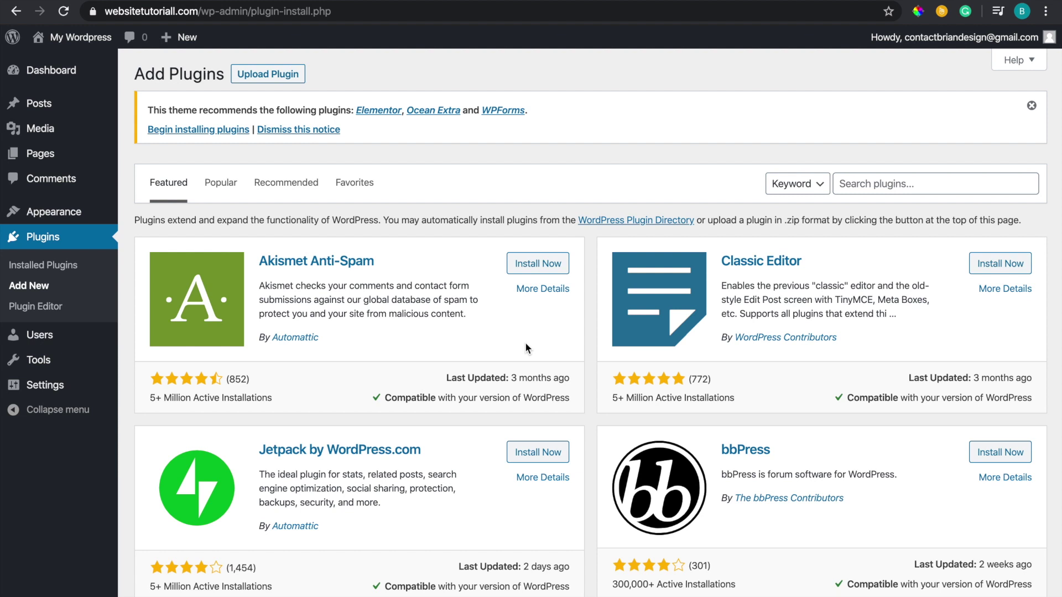
click(866, 183)
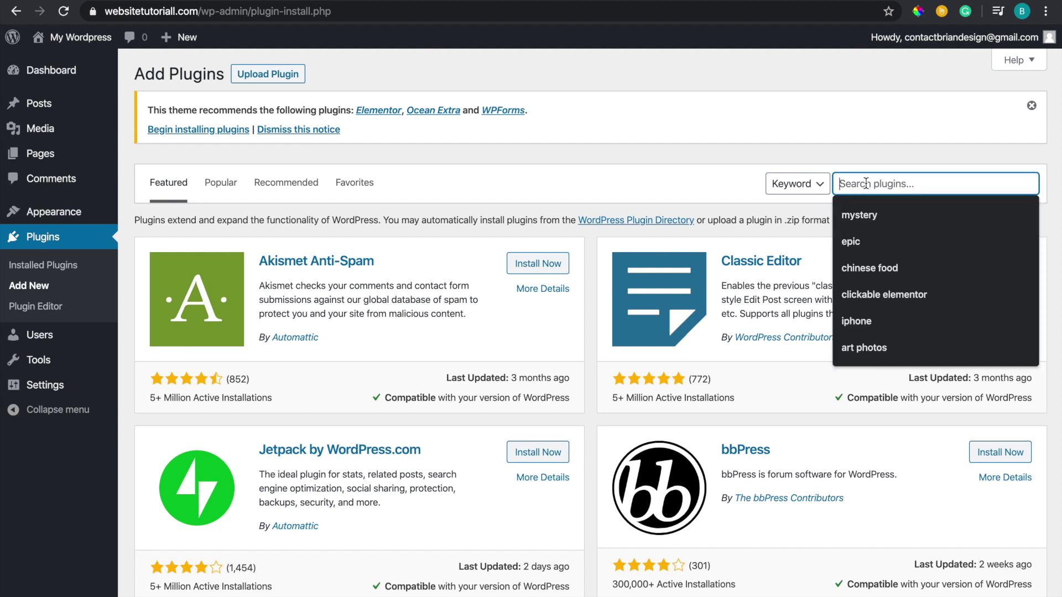
text(elem)
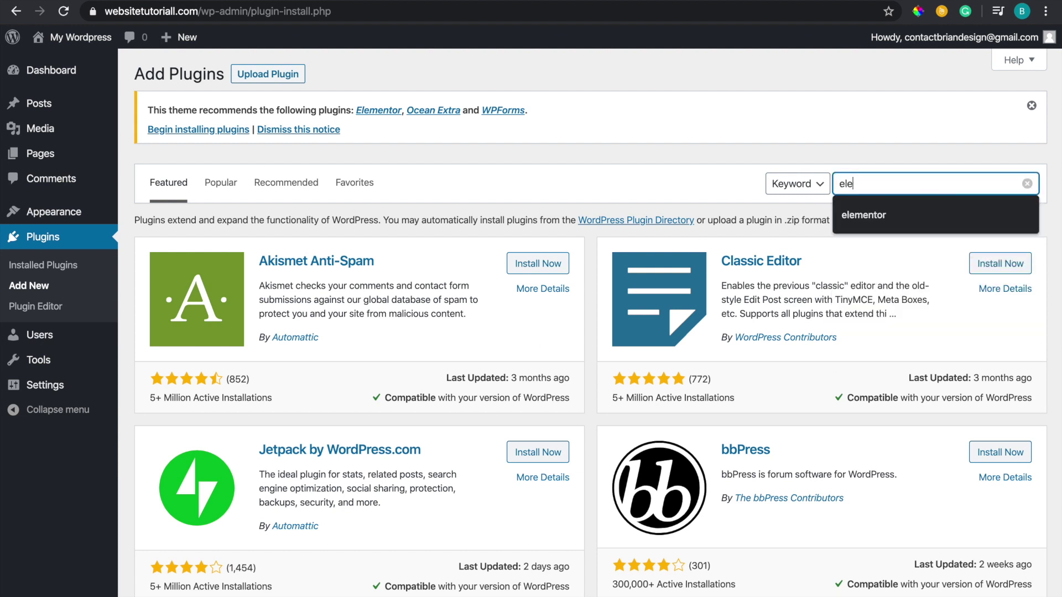
text(entor)
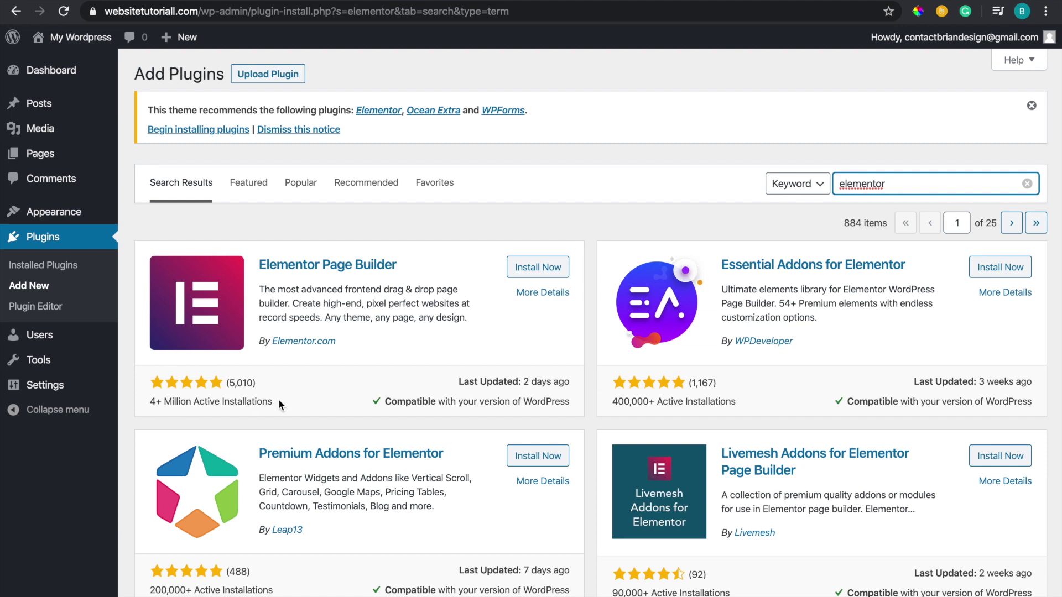
Step: Install and activate Elementor Page Builder, then close its Getting Started screen
click(545, 267)
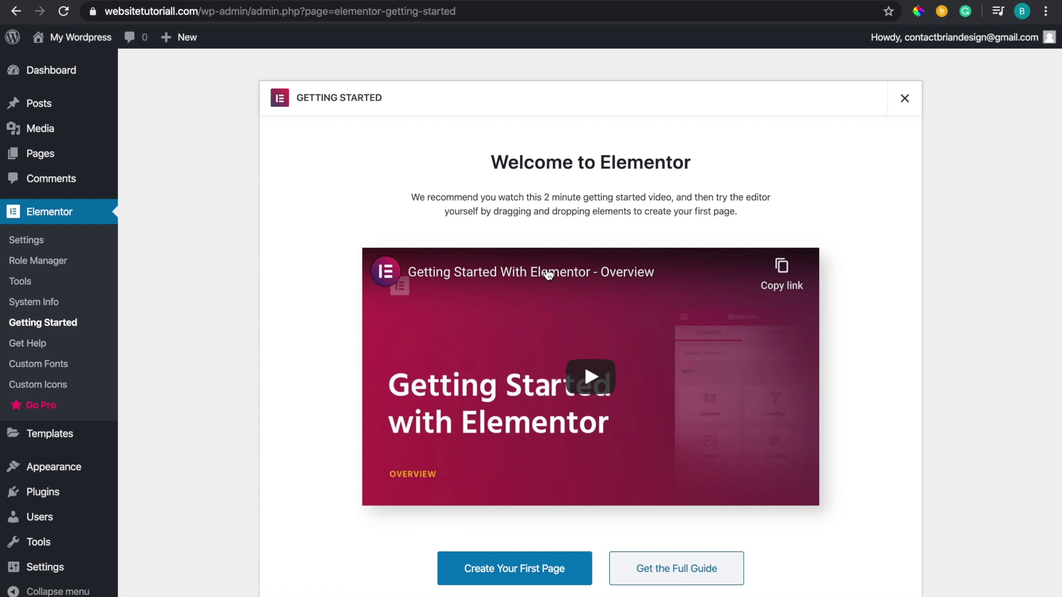
scroll(548, 275, down, 2)
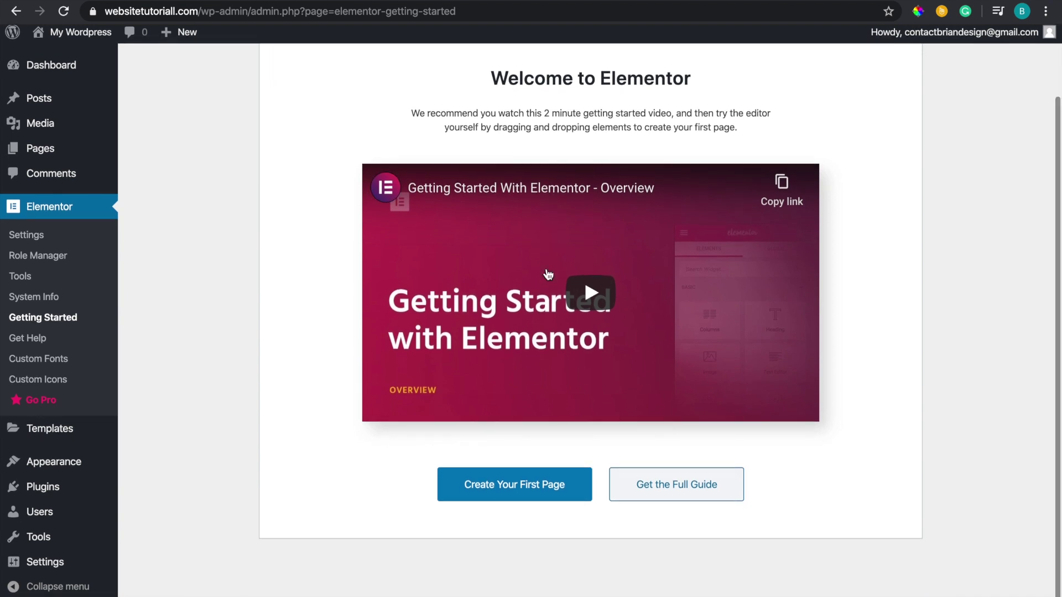
scroll(548, 275, up, 2)
scroll(548, 275, up, 1)
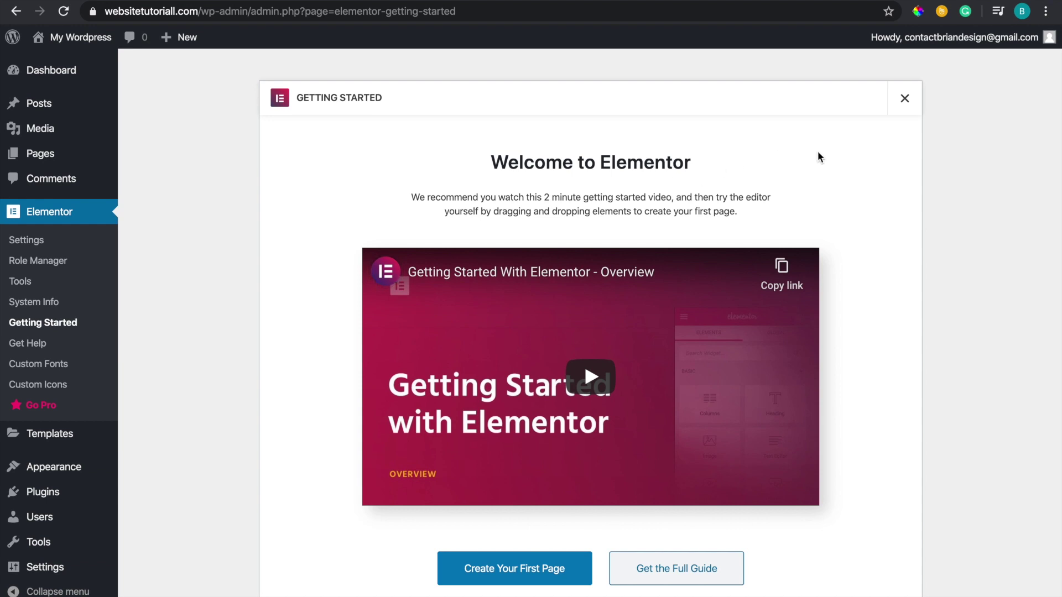
click(907, 100)
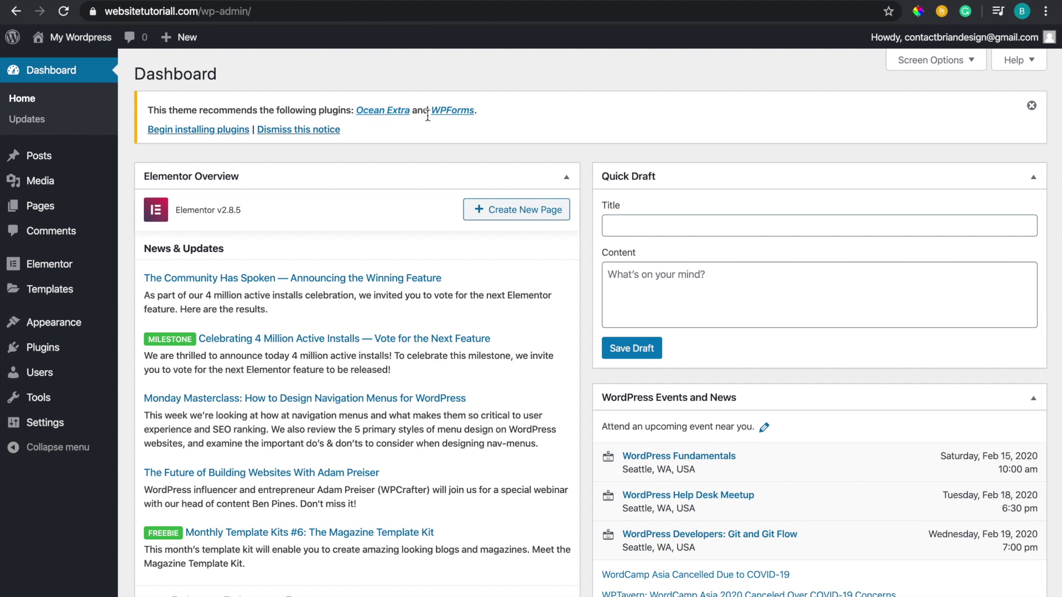
Step: Bulk-install the recommended Ocean Extra and WPForms plugins together
click(190, 130)
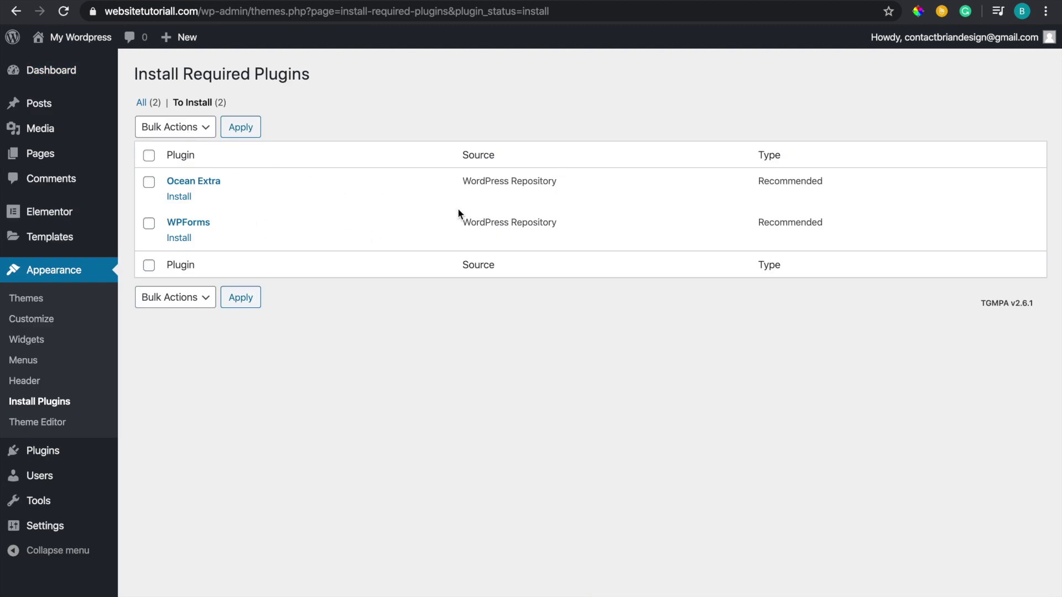
mouse_move(64, 460)
click(148, 155)
click(199, 134)
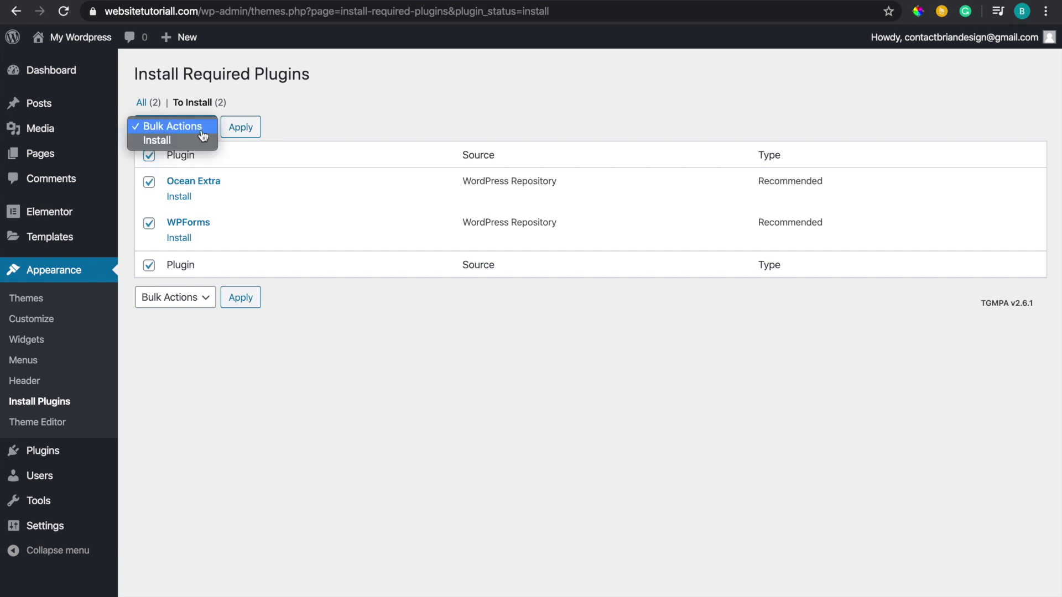
click(197, 141)
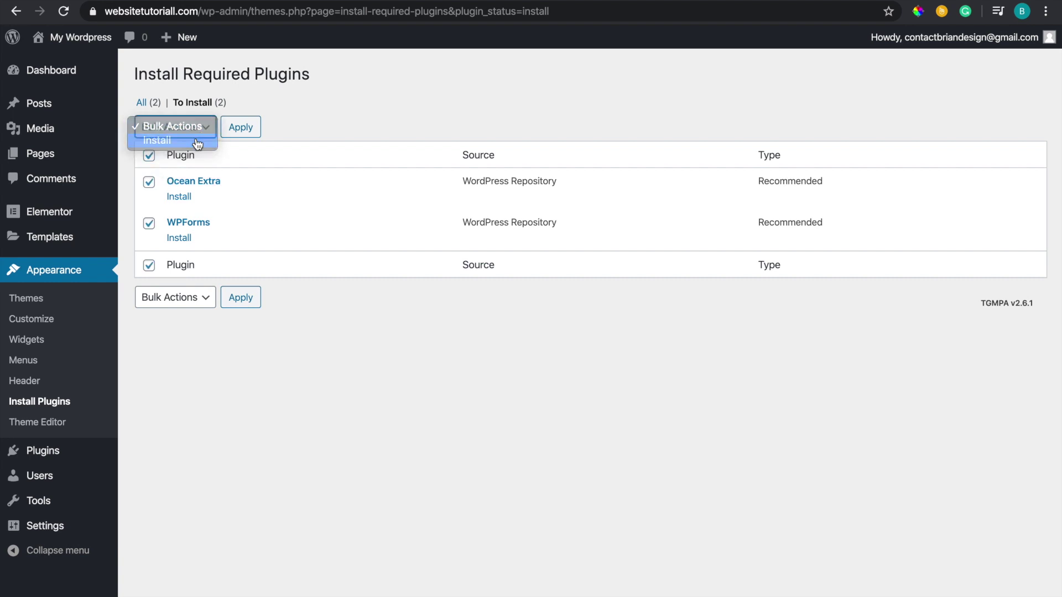
click(230, 131)
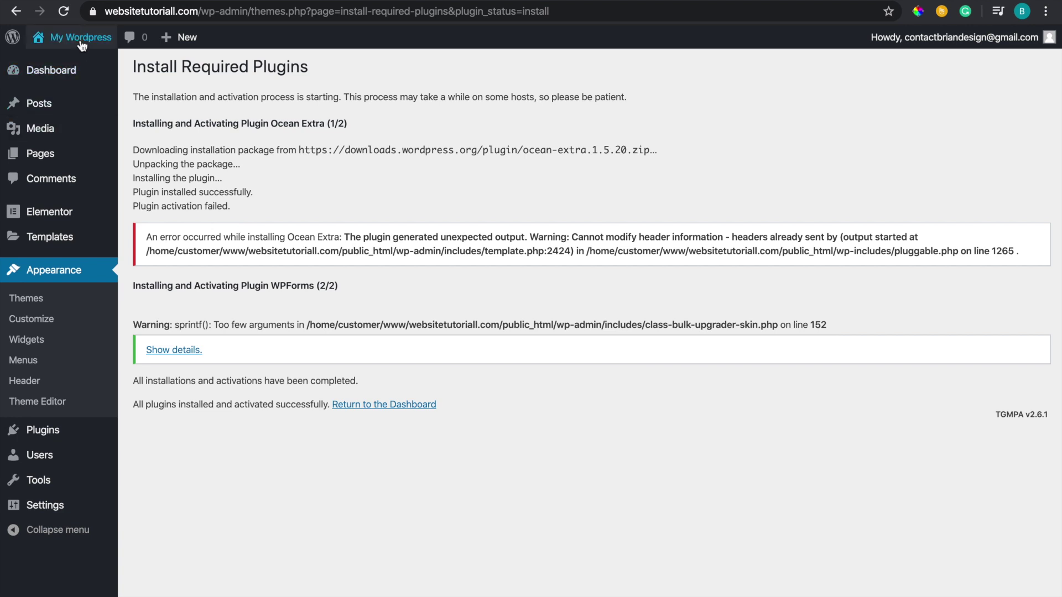
Step: Open the live site in a new browser tab
mouse_move(82, 45)
right_click(74, 63)
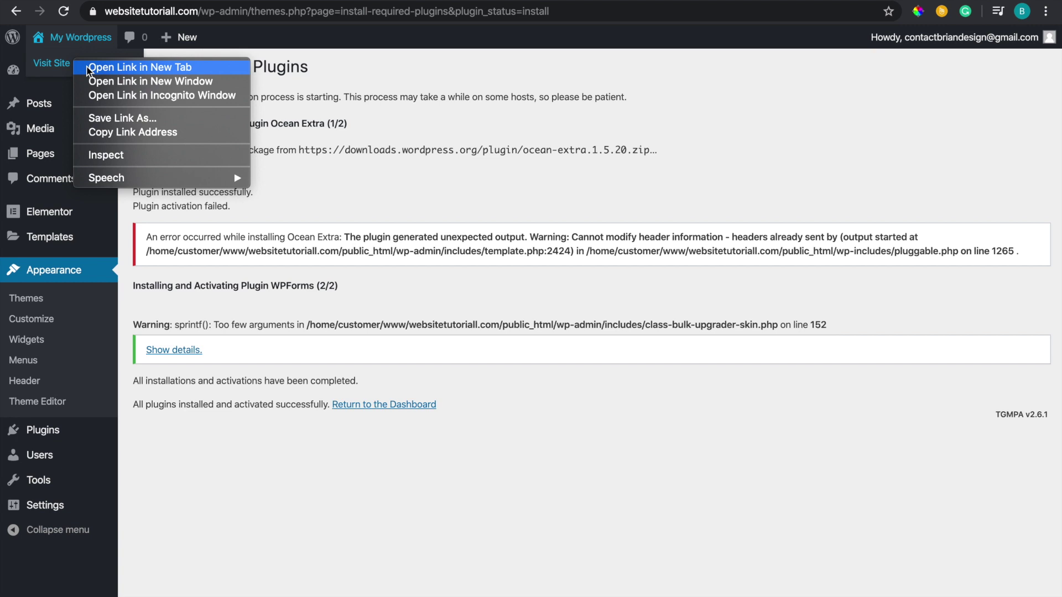
click(113, 69)
Step: Check the live site tab, then skip WPForms setup and collapse the WPForms and Quick Draft boxes
key(ctrl+Tab)
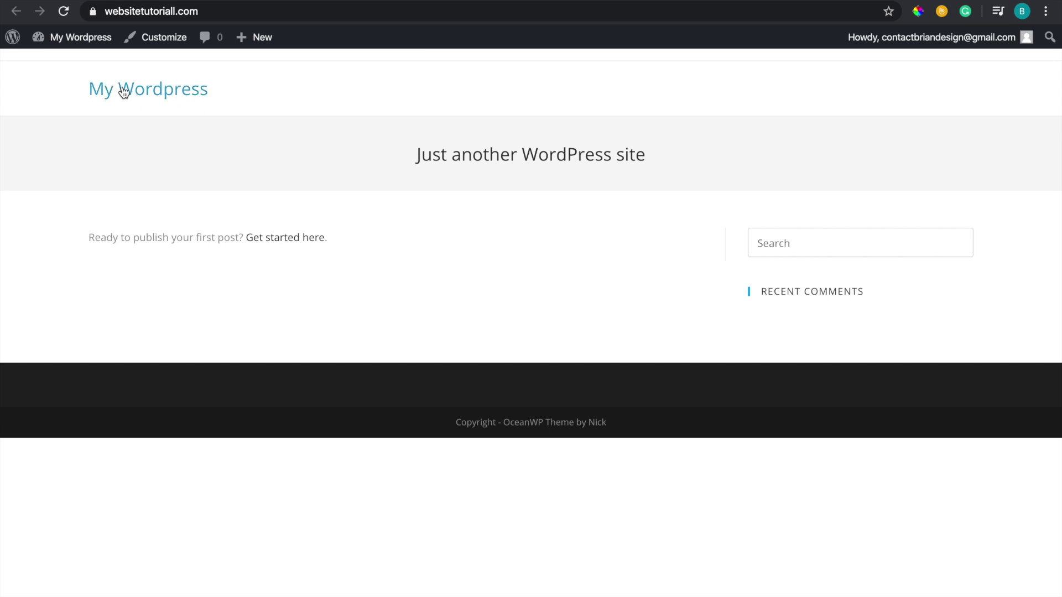
click(97, 39)
scroll(195, 241, down, 20)
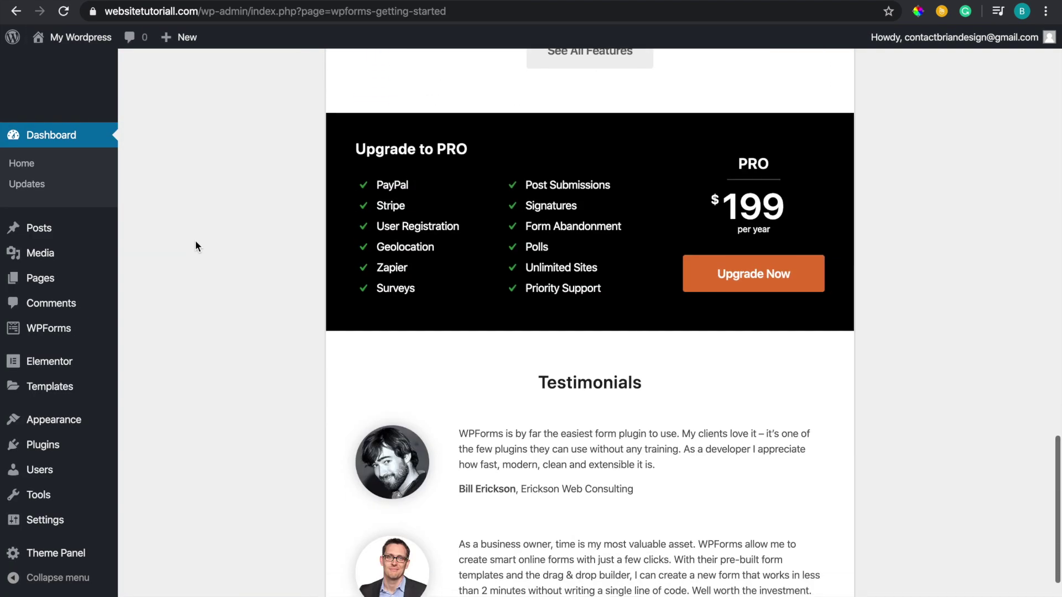
scroll(195, 241, up, 20)
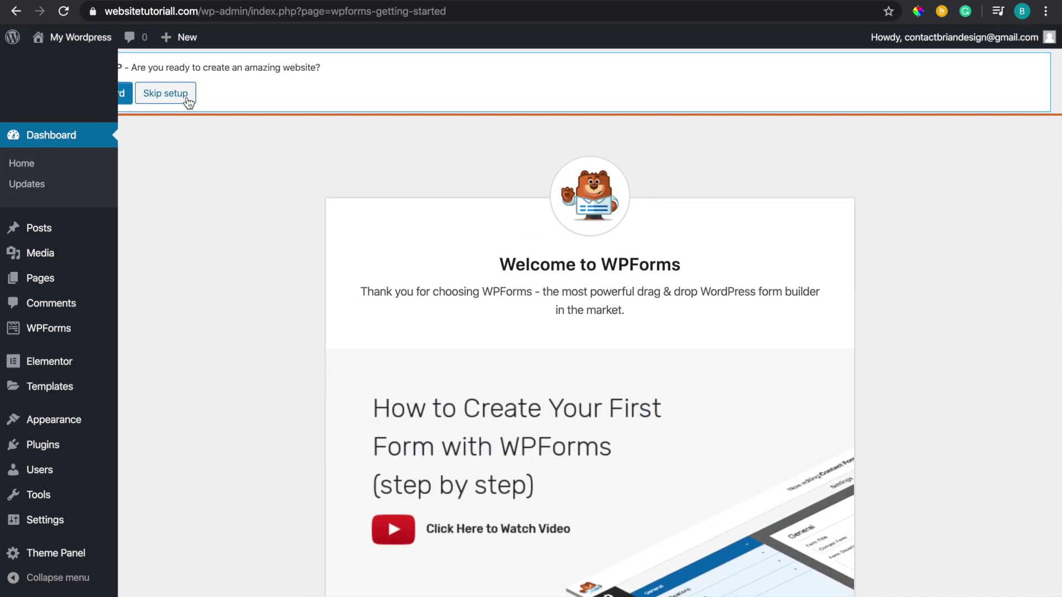
click(186, 102)
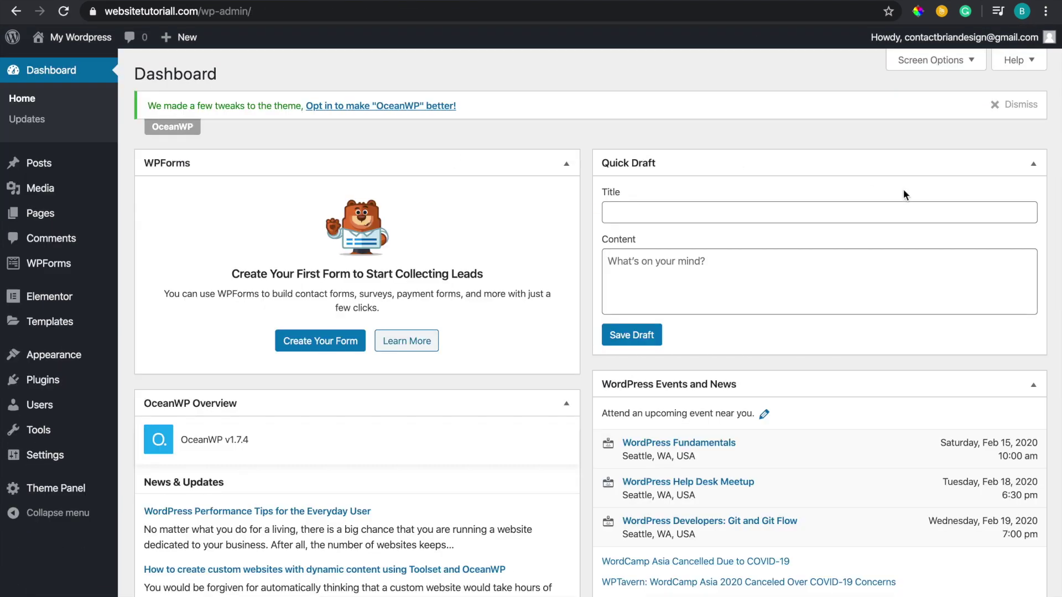
click(997, 103)
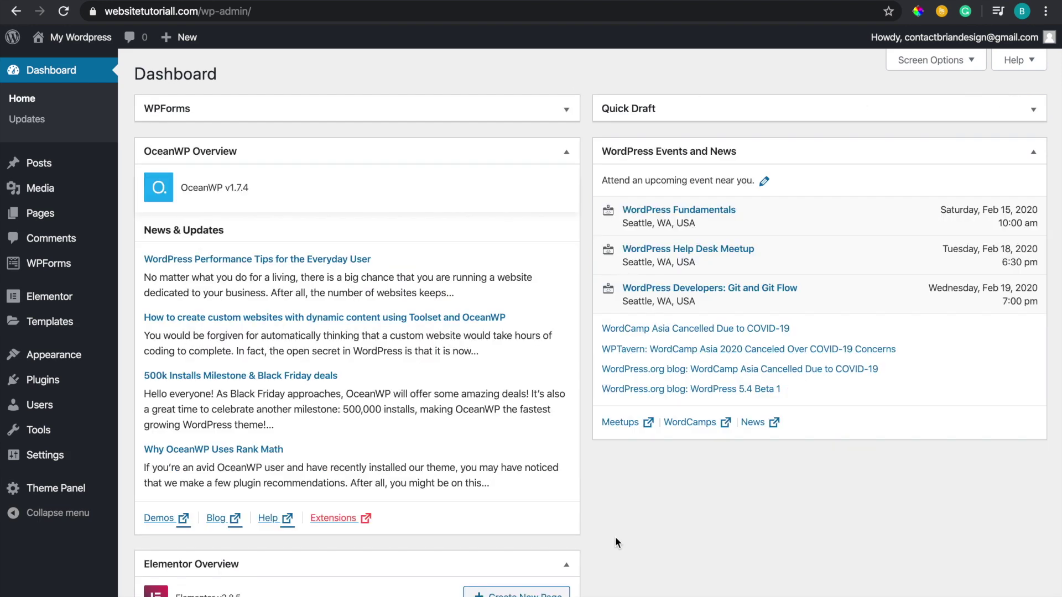
mouse_move(105, 224)
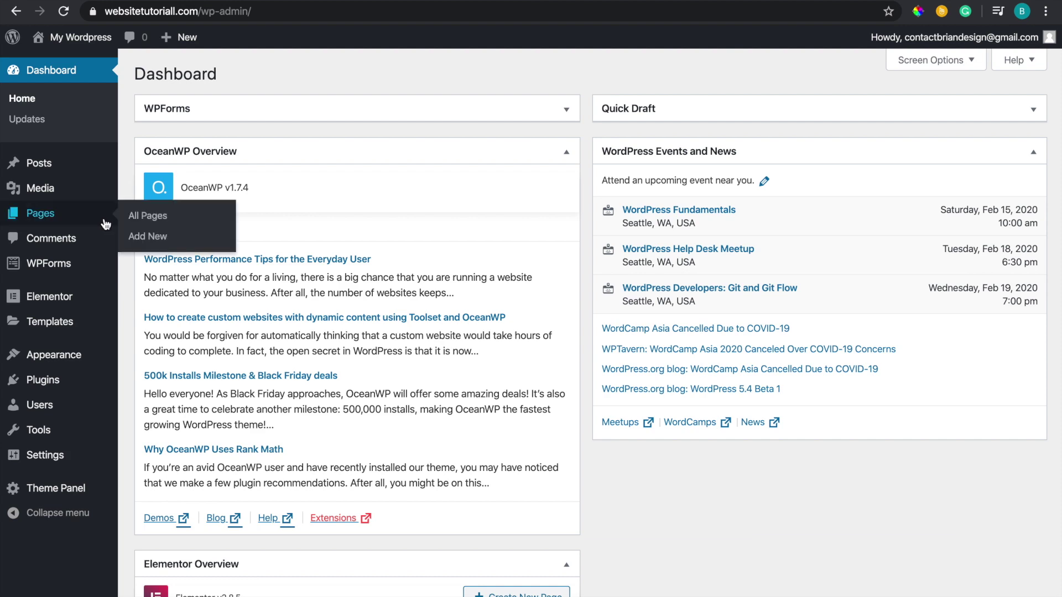
Step: Create and publish a page titled 'Home'
click(148, 239)
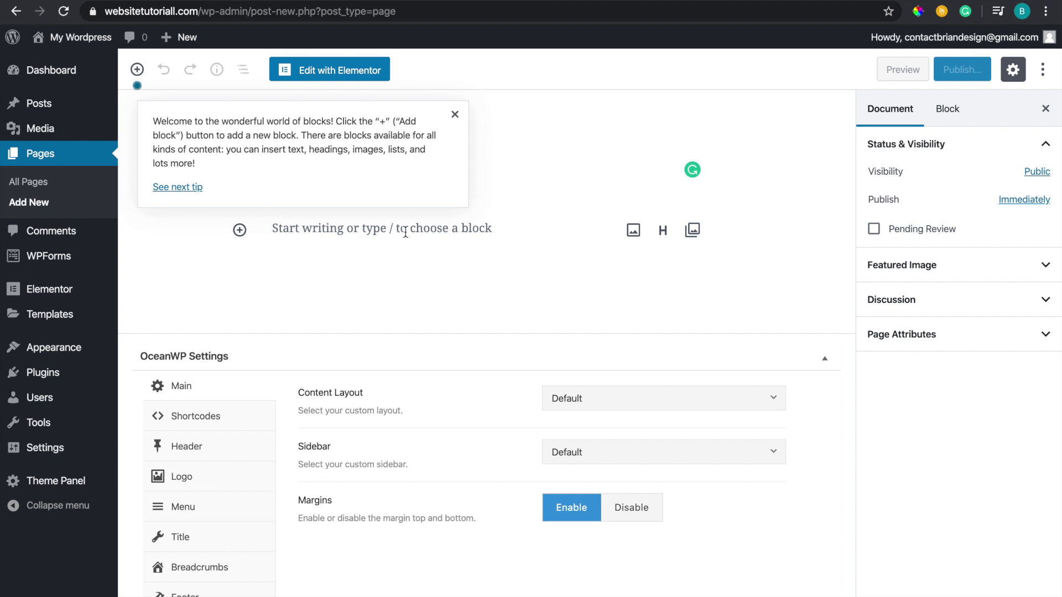
click(455, 115)
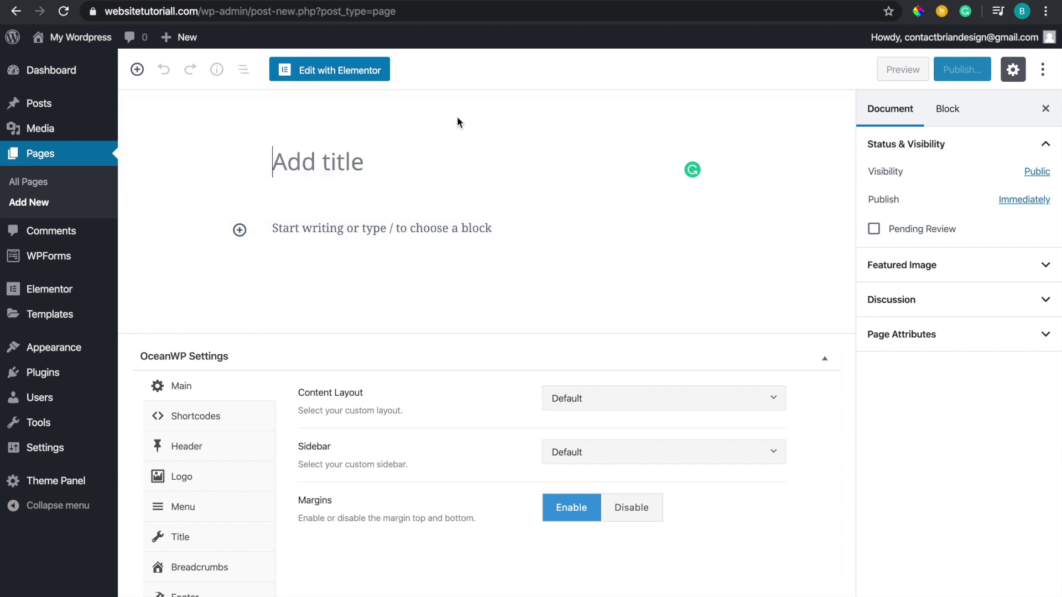
click(341, 165)
text(Home)
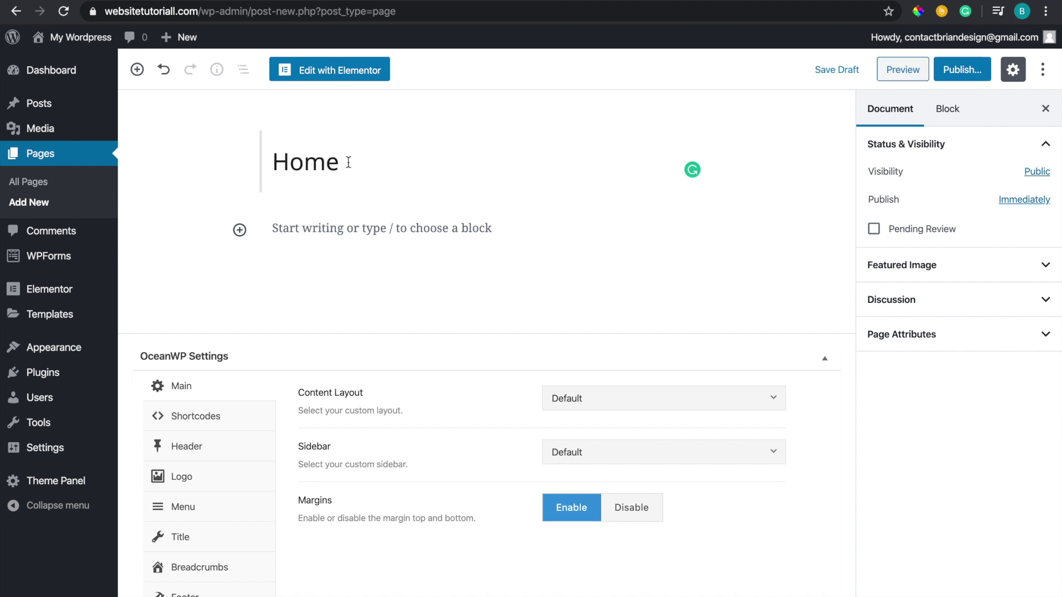
click(962, 71)
click(963, 74)
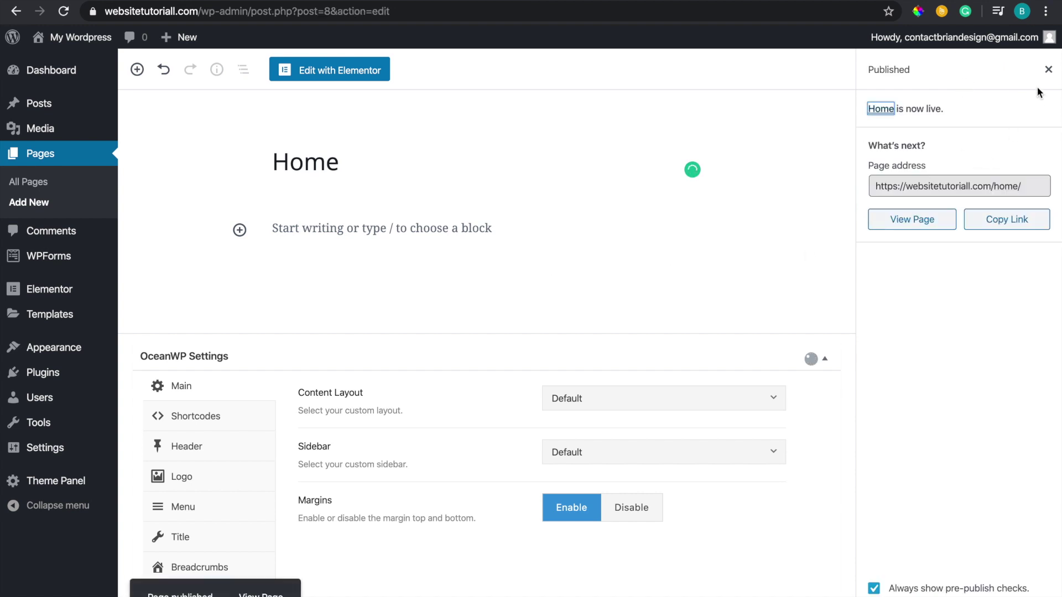
click(1047, 68)
click(353, 175)
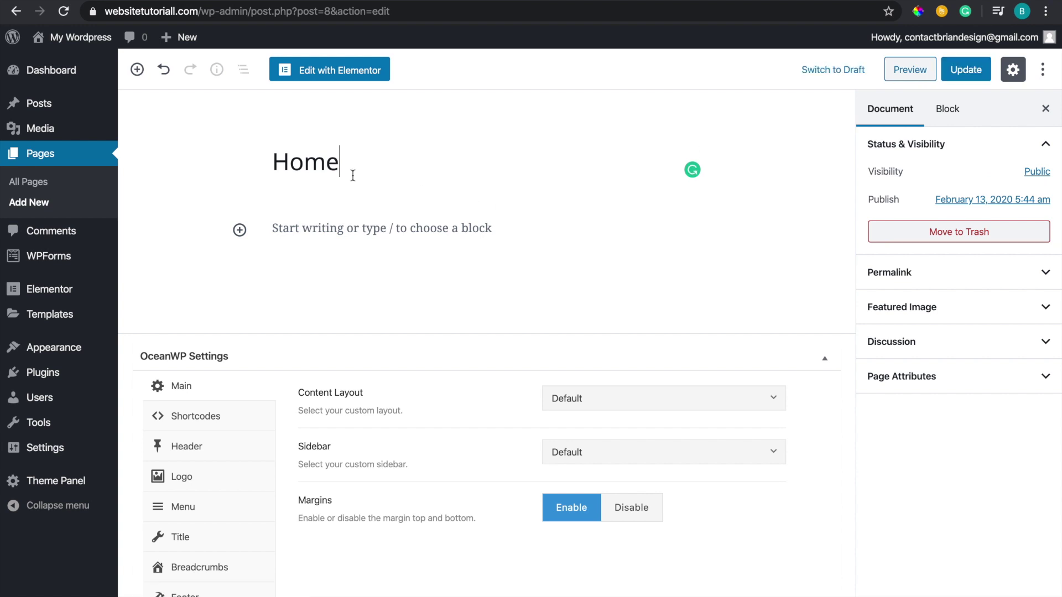
Step: Create and publish a page titled 'About Us'
click(37, 204)
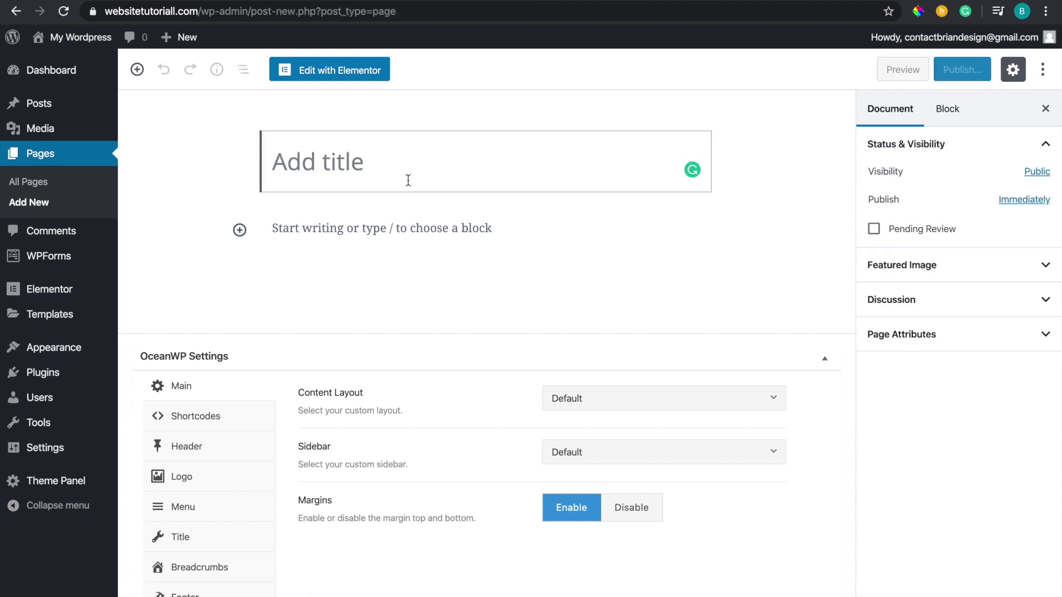
text(About Us)
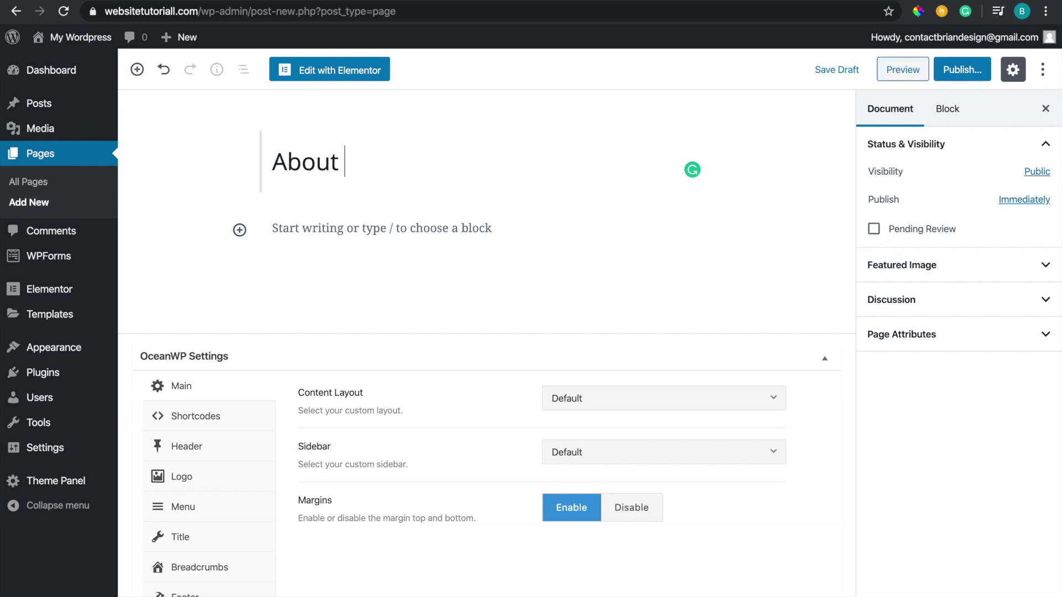
click(963, 75)
click(971, 75)
mouse_move(681, 228)
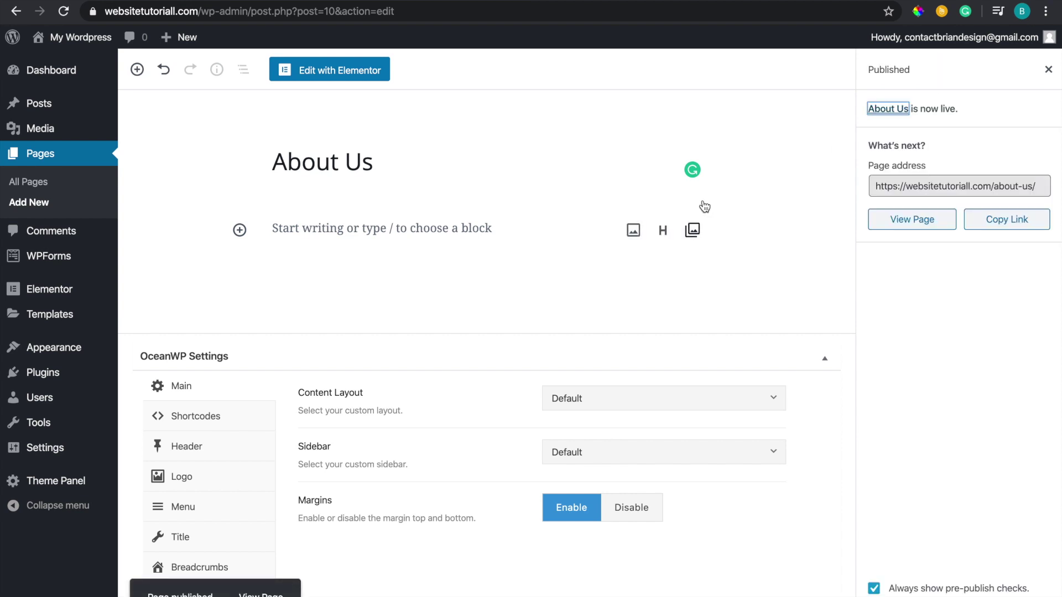
click(1047, 69)
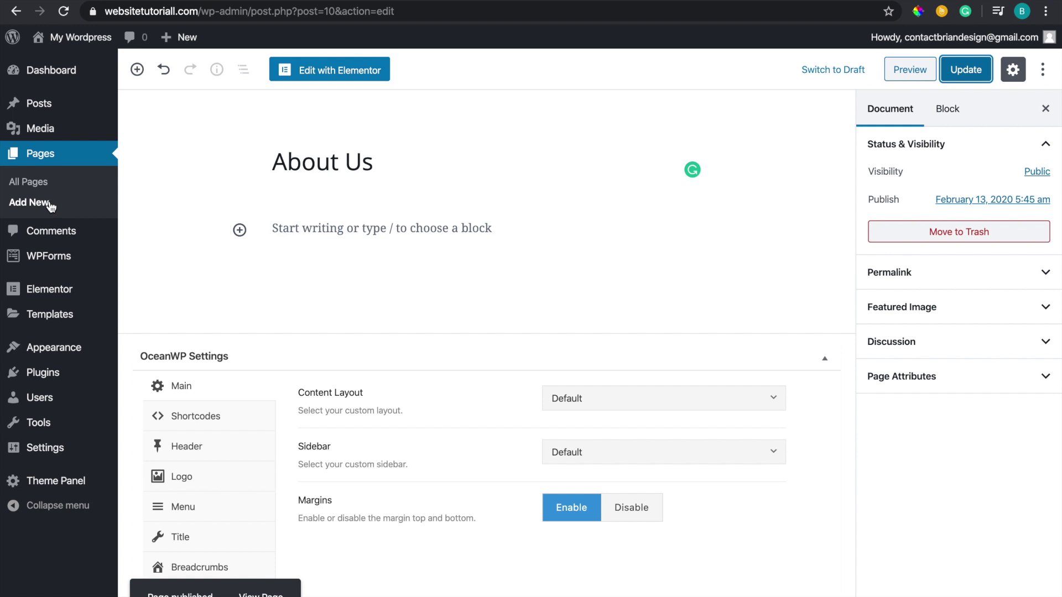
Step: Publish 'Services' and 'Contact Us' pages, then list all pages
click(31, 202)
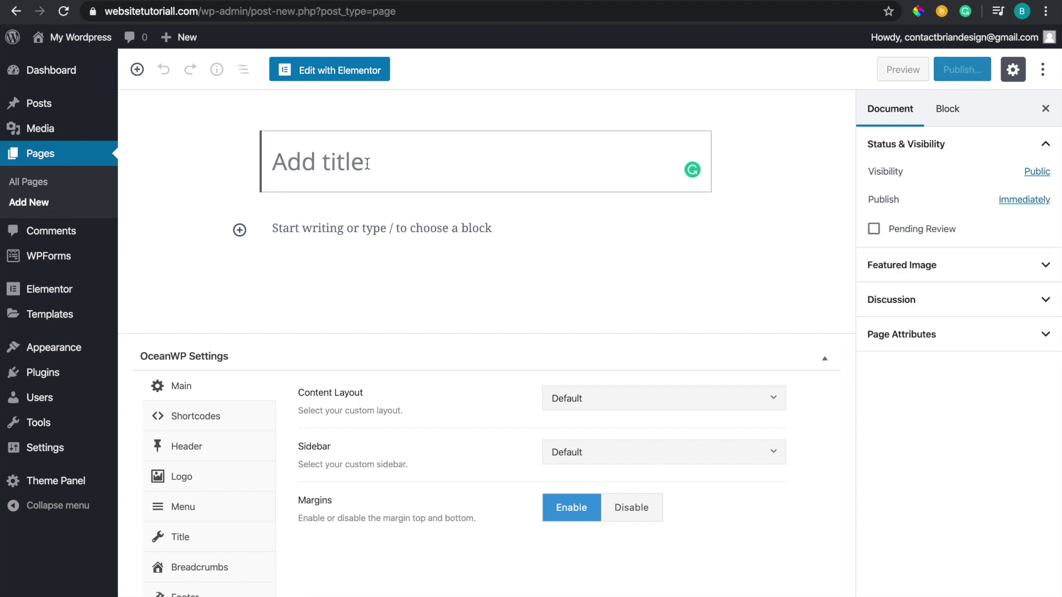
text(Services)
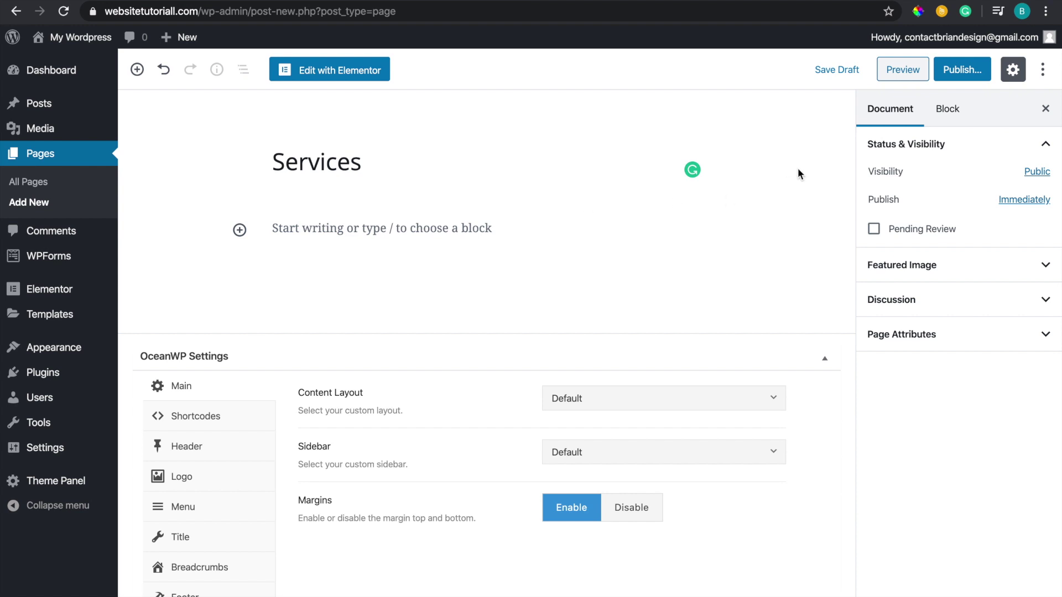
click(956, 79)
click(968, 72)
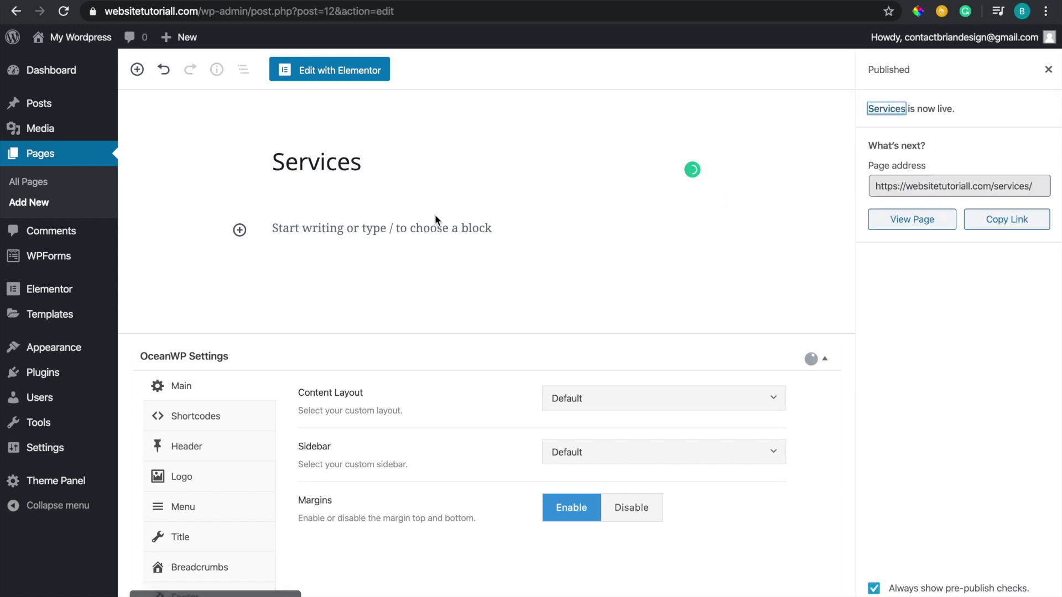
click(42, 202)
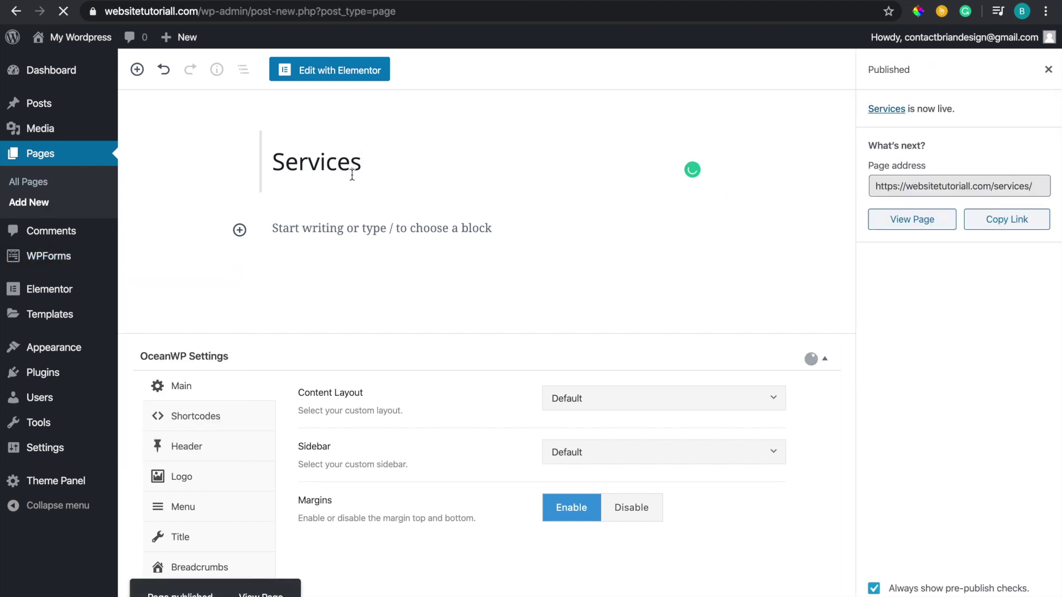
text(C)
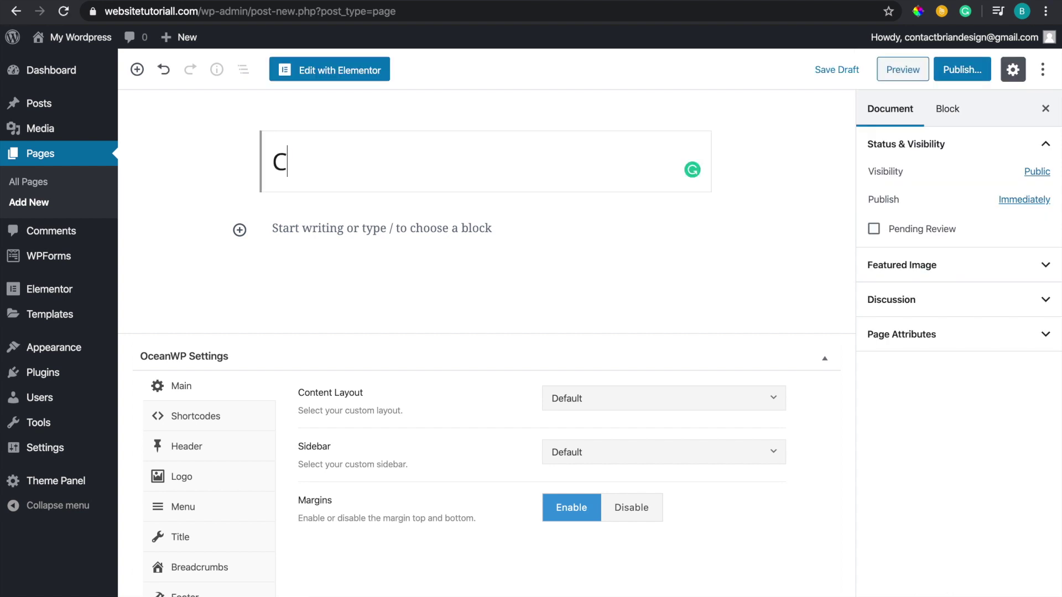
text(ontact Us)
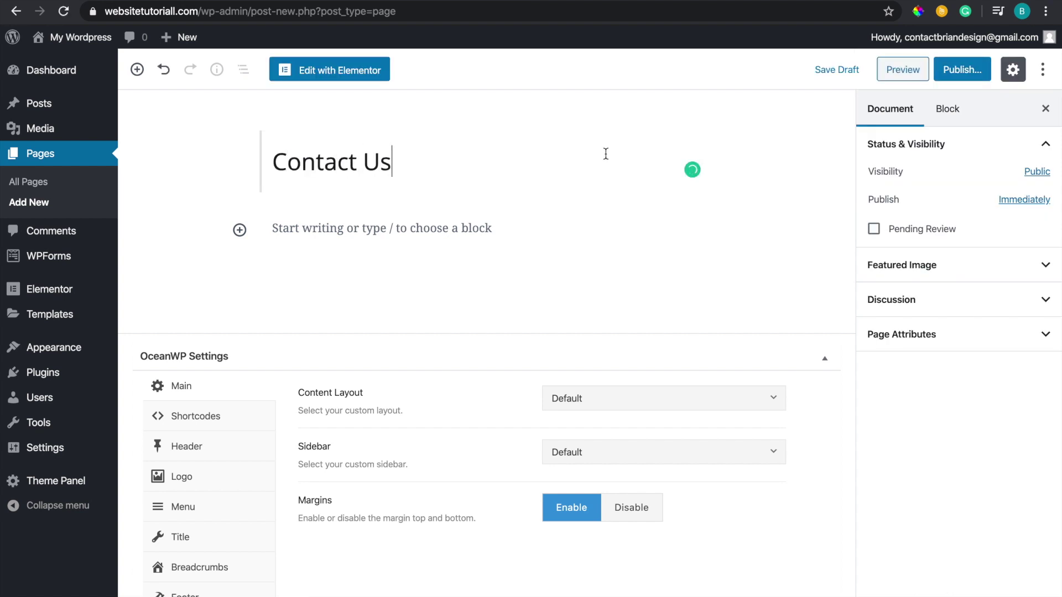
click(951, 70)
click(967, 68)
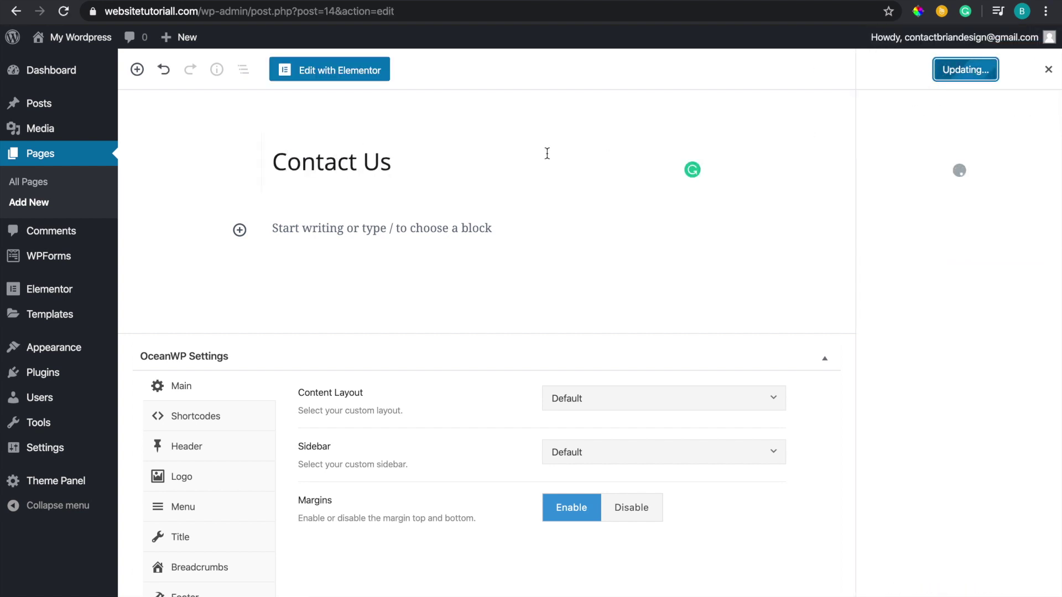
click(43, 184)
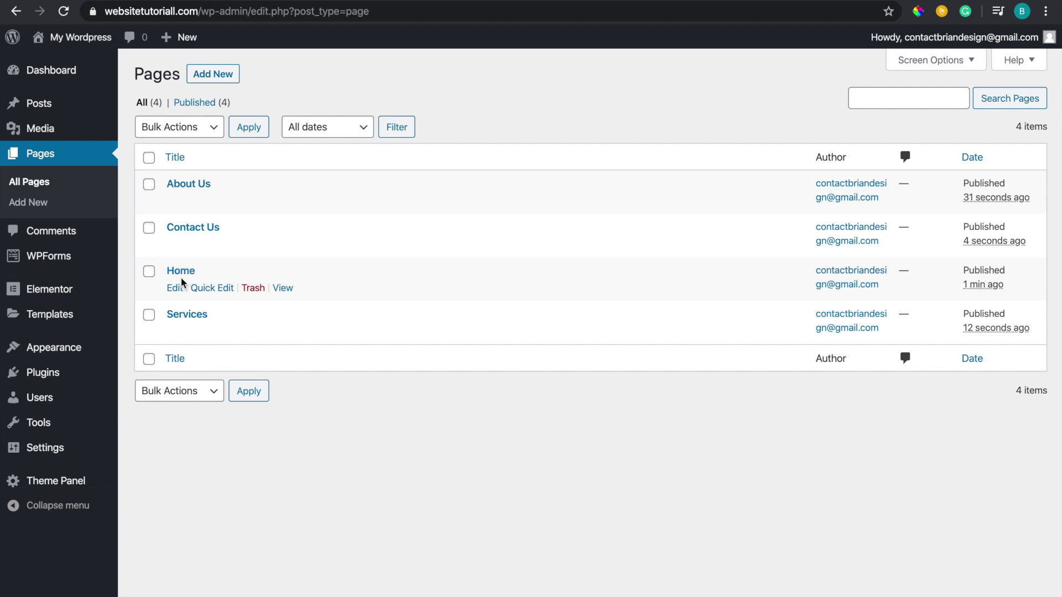
Step: Create an empty menu named 'Main Menu' under Appearance > Menus
mouse_move(90, 344)
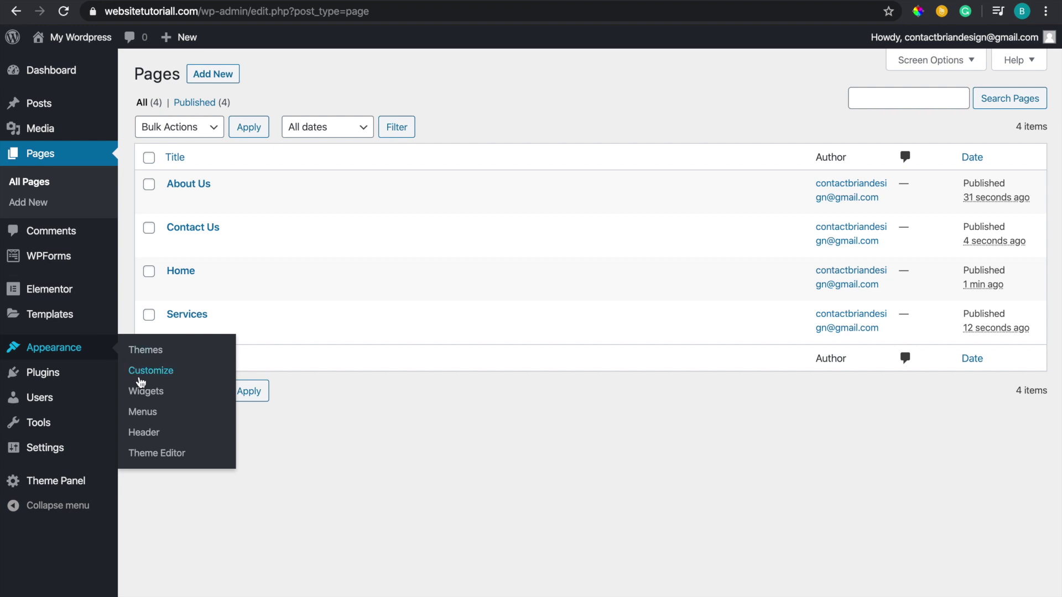
click(148, 412)
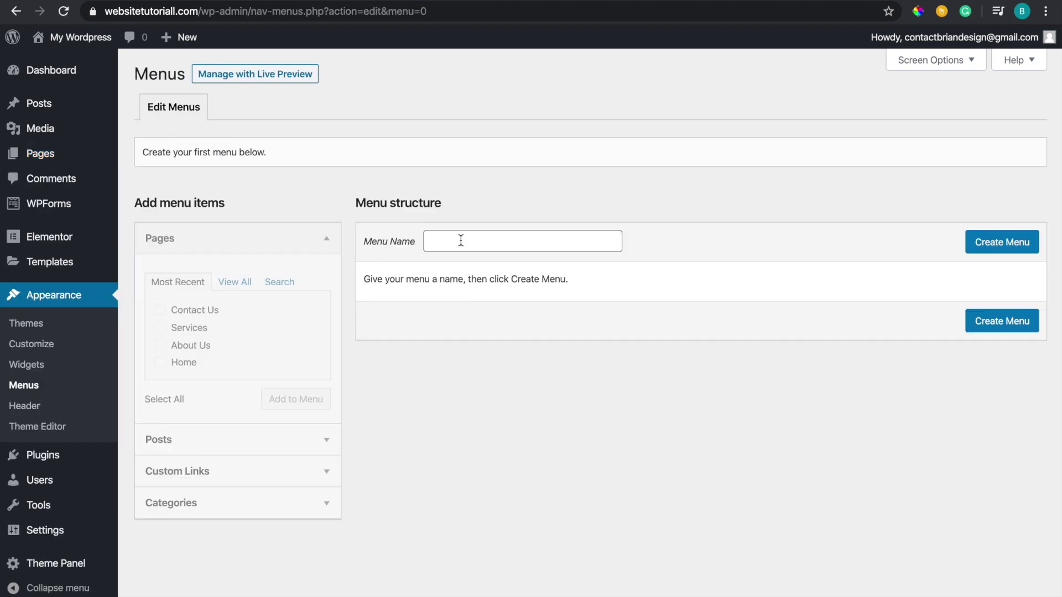
click(460, 241)
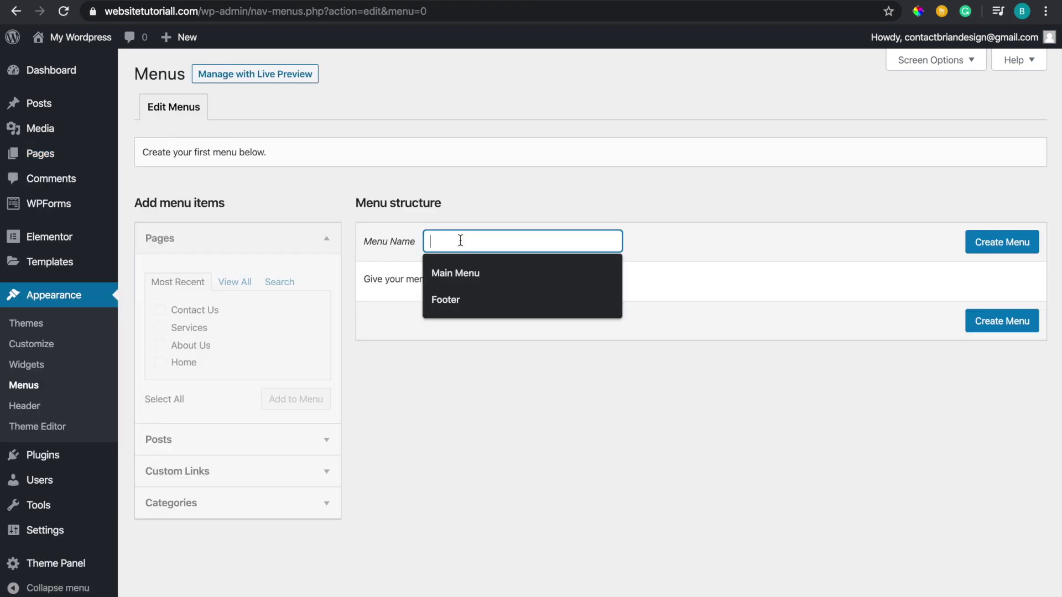
click(468, 280)
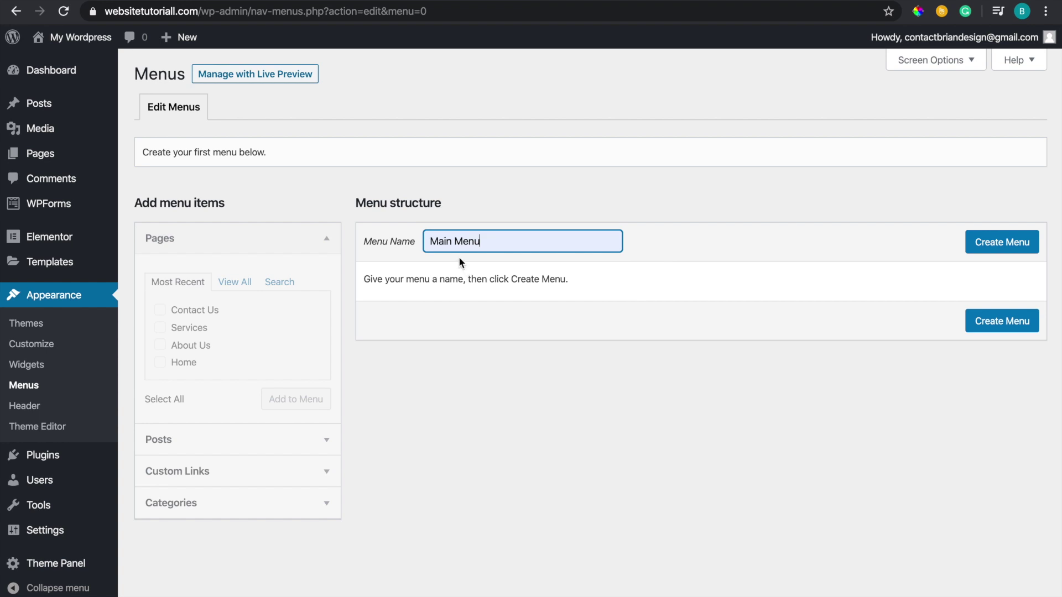
click(1005, 245)
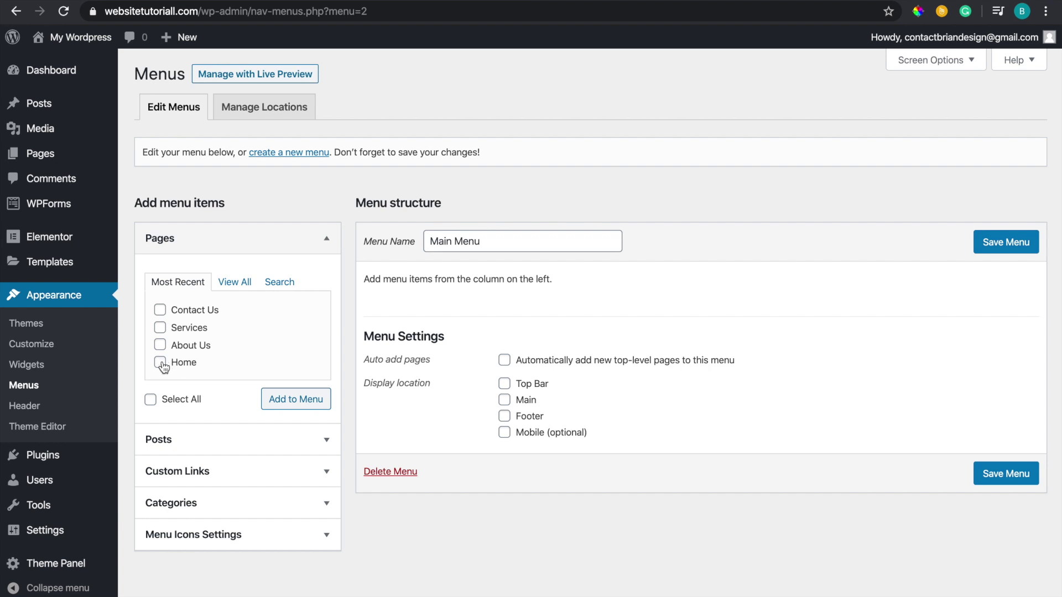
Step: Add the About Us, Services and Contact Us pages to Main Menu
click(160, 345)
click(159, 328)
click(160, 310)
click(288, 400)
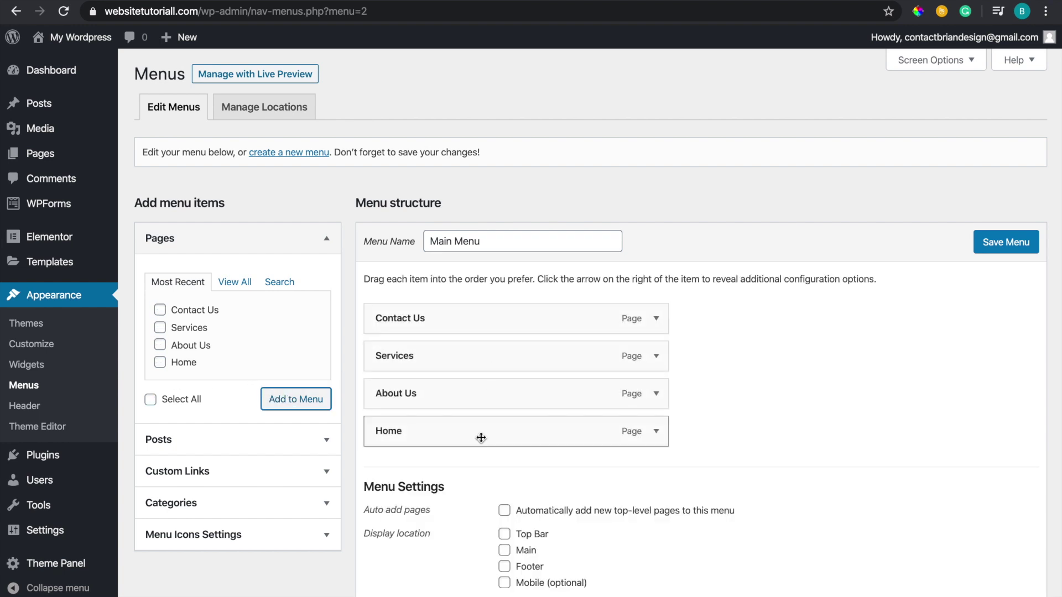
Step: Order the items Home, About Us, Services, Contact Us, all at top level
drag(492, 431, 476, 300)
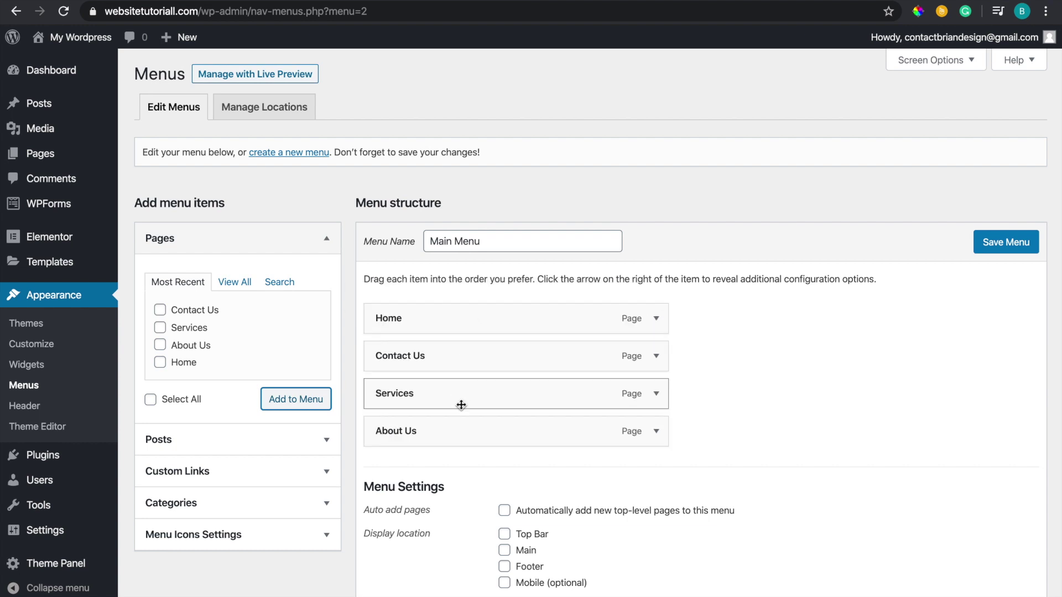
drag(469, 432, 435, 354)
drag(441, 396, 415, 440)
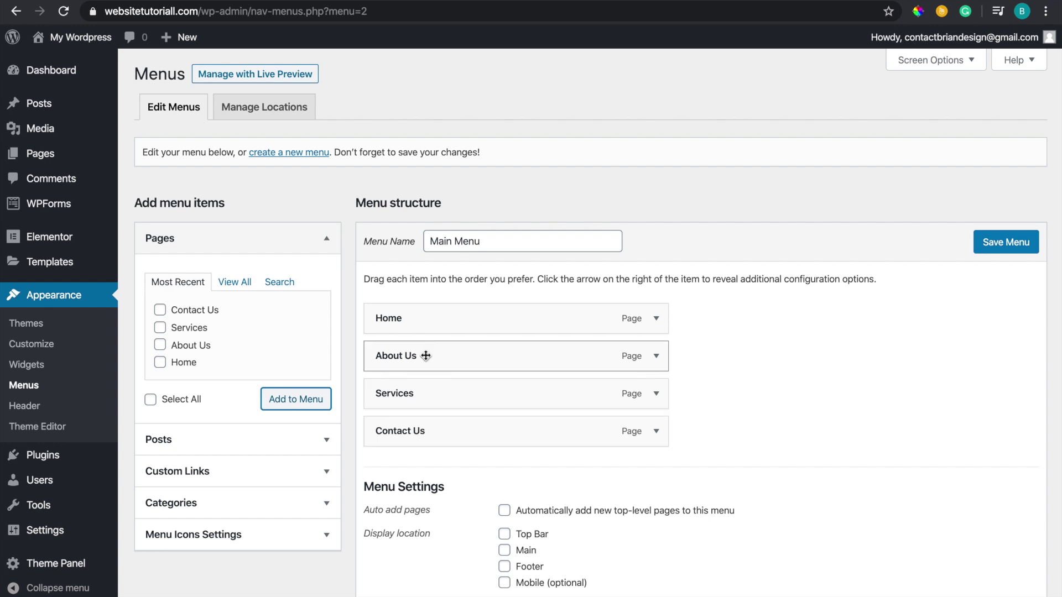
drag(413, 354, 461, 354)
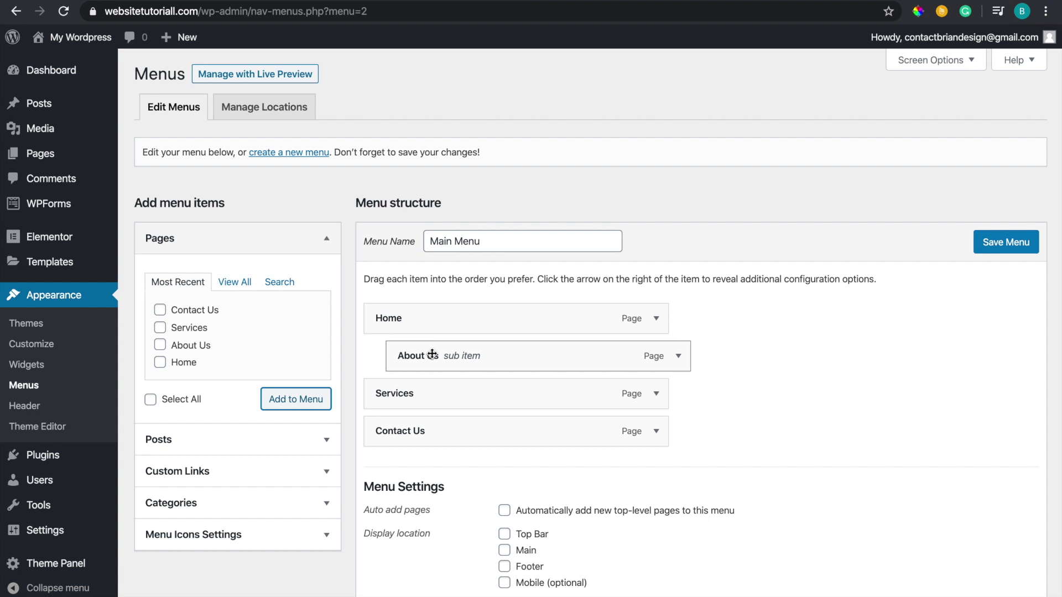
drag(417, 393, 462, 393)
mouse_move(443, 428)
mouse_down()
mouse_move(498, 429)
mouse_move(443, 431)
mouse_up()
drag(488, 399, 450, 394)
drag(473, 358, 455, 365)
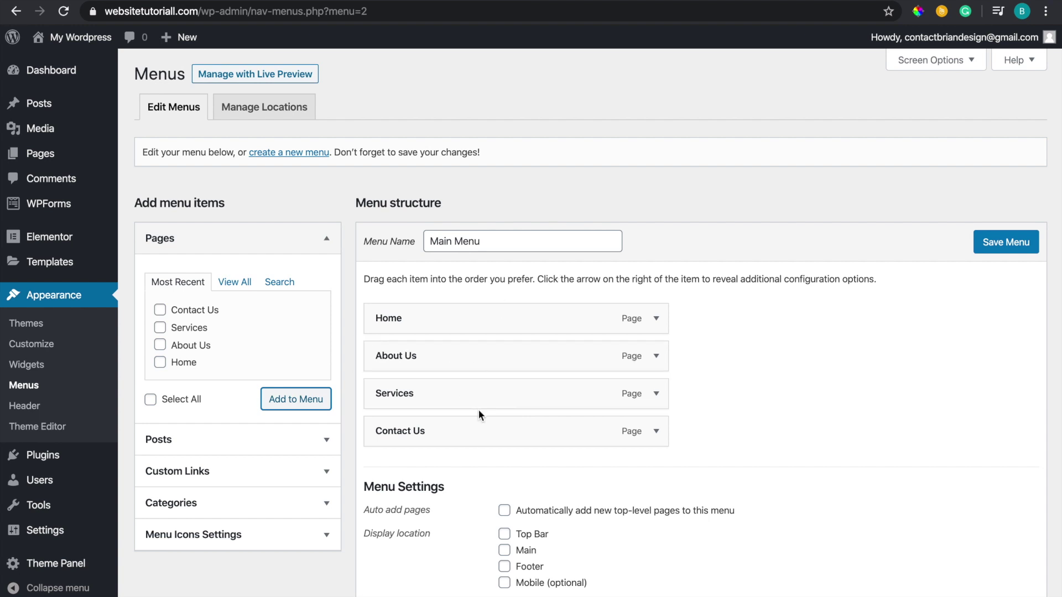
Step: Assign Main Menu to the Main display location and save it
click(505, 550)
scroll(785, 525, down, 1)
click(1011, 211)
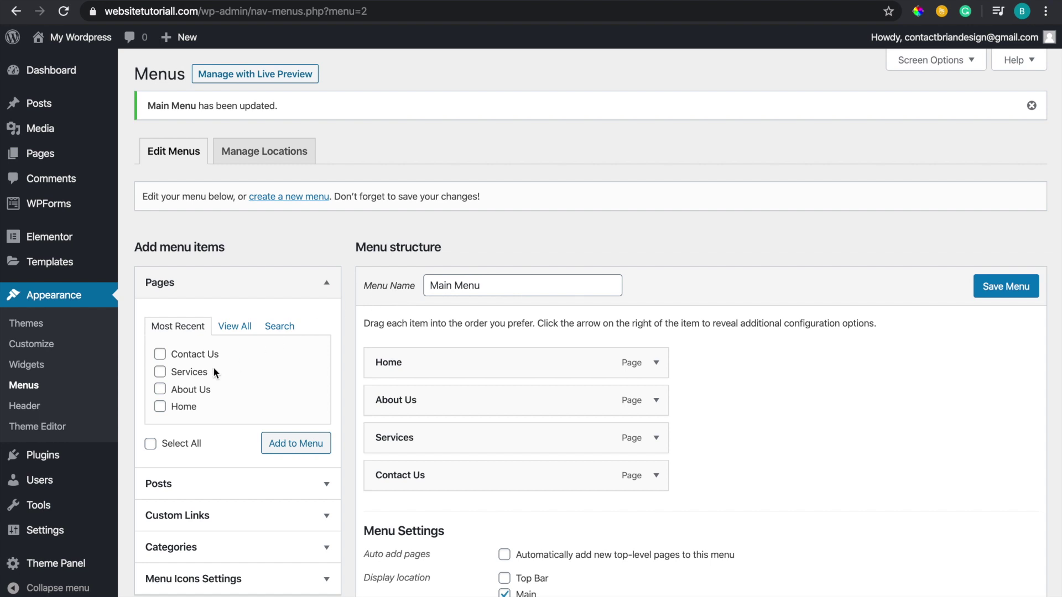
mouse_move(66, 532)
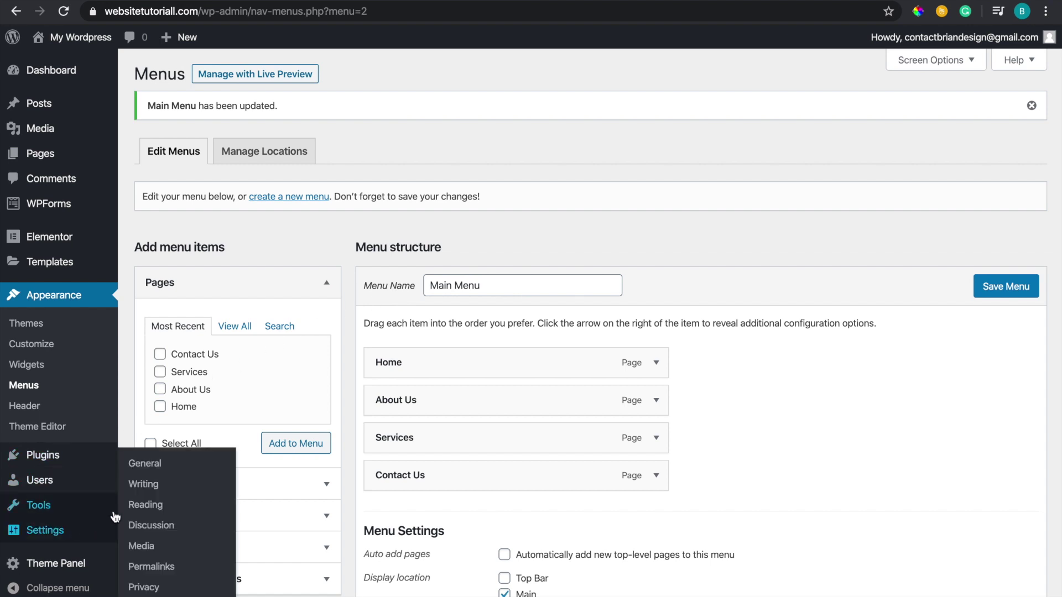
Step: In Reading settings, set a static Homepage of Home, leave the posts page unset, and save
click(147, 505)
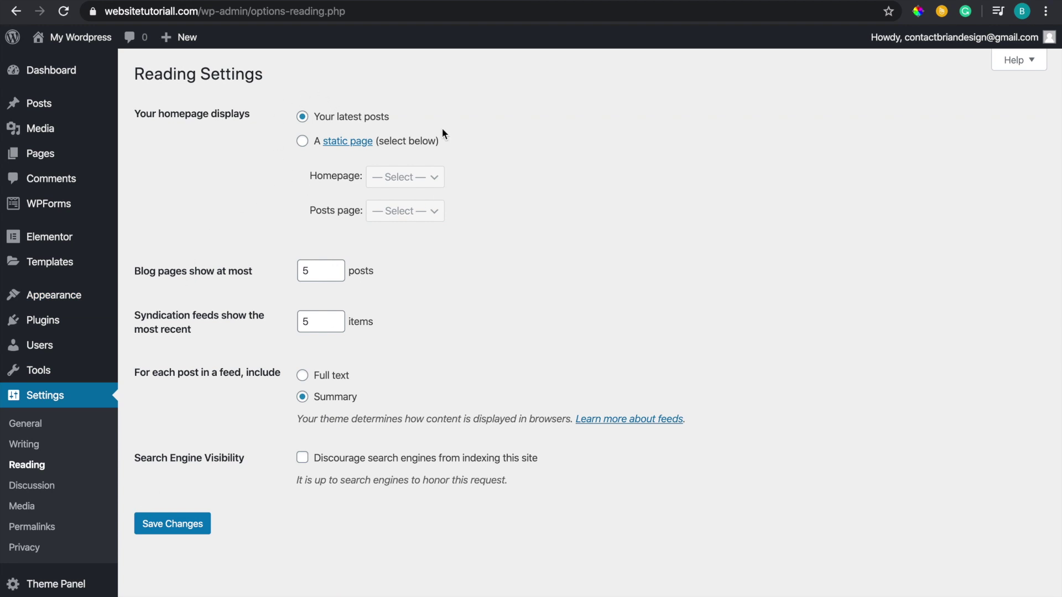
click(303, 142)
click(393, 178)
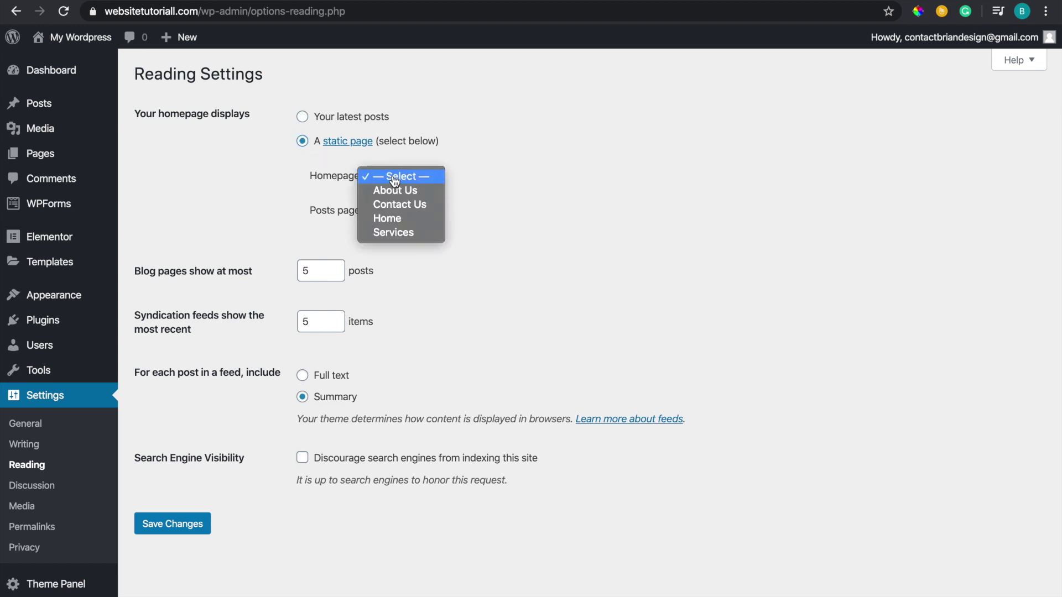
click(402, 219)
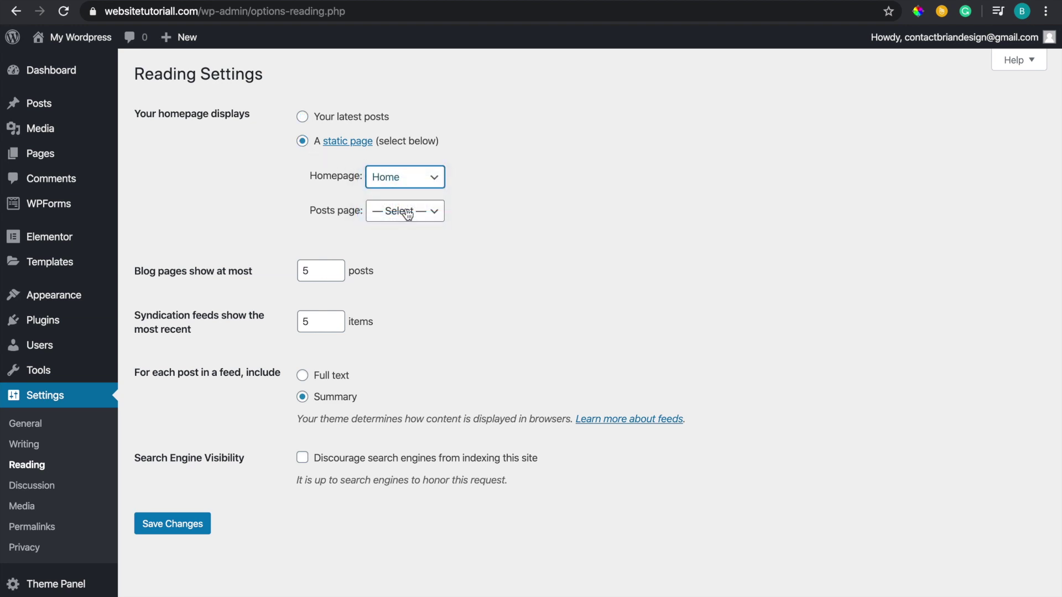
click(406, 212)
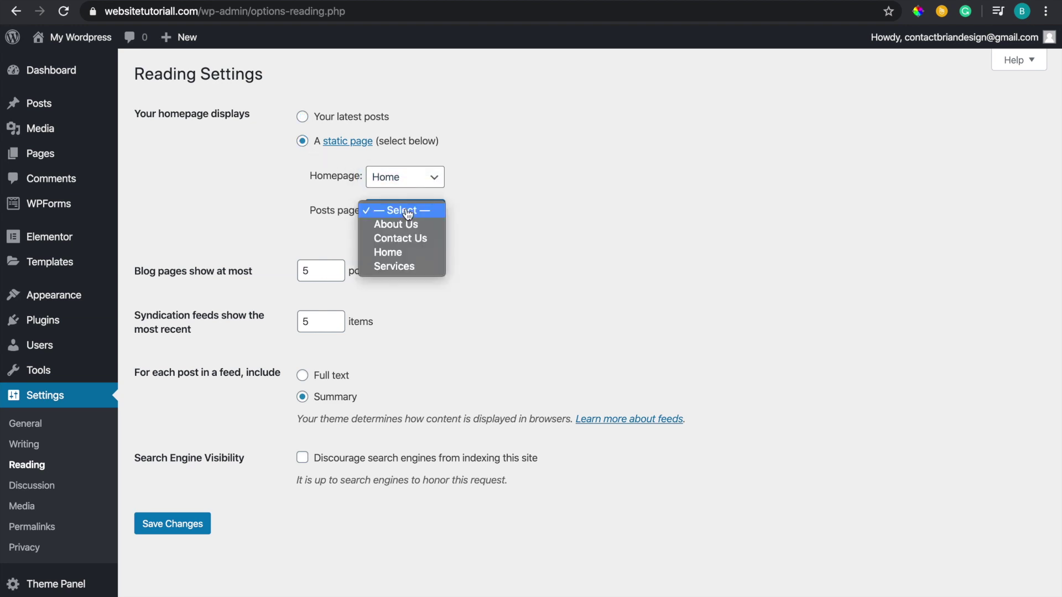
click(476, 219)
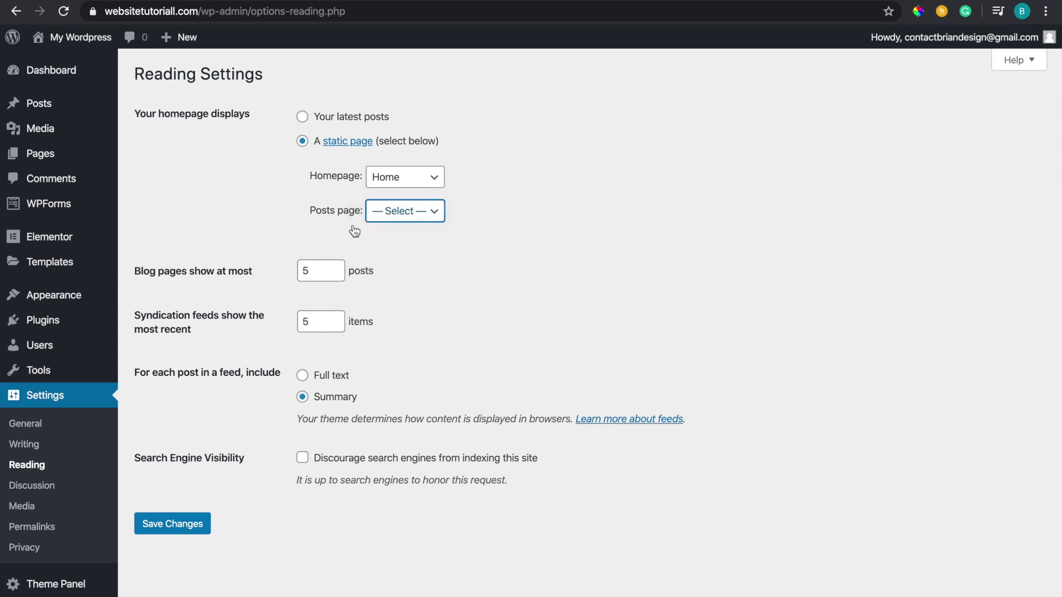
click(199, 528)
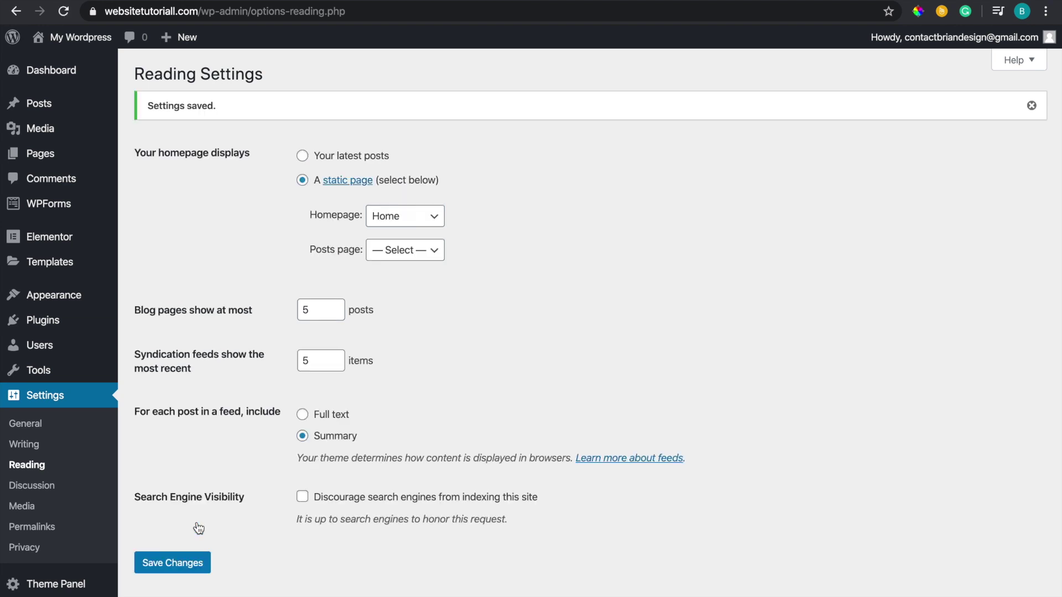
Step: Open the Dashboard in a new browser tab and switch to it
mouse_move(73, 70)
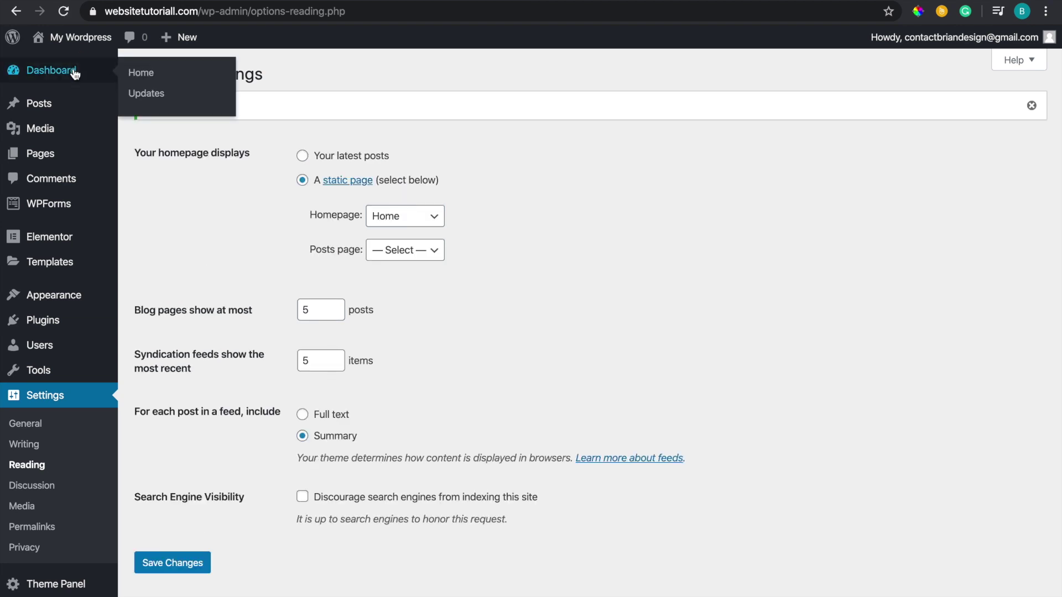
right_click(93, 74)
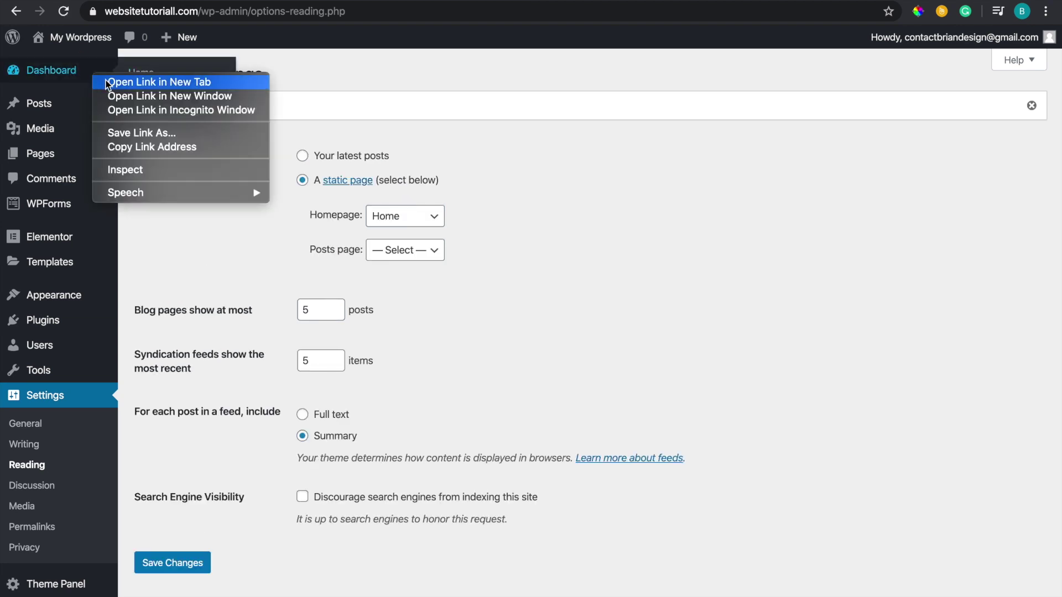
click(106, 83)
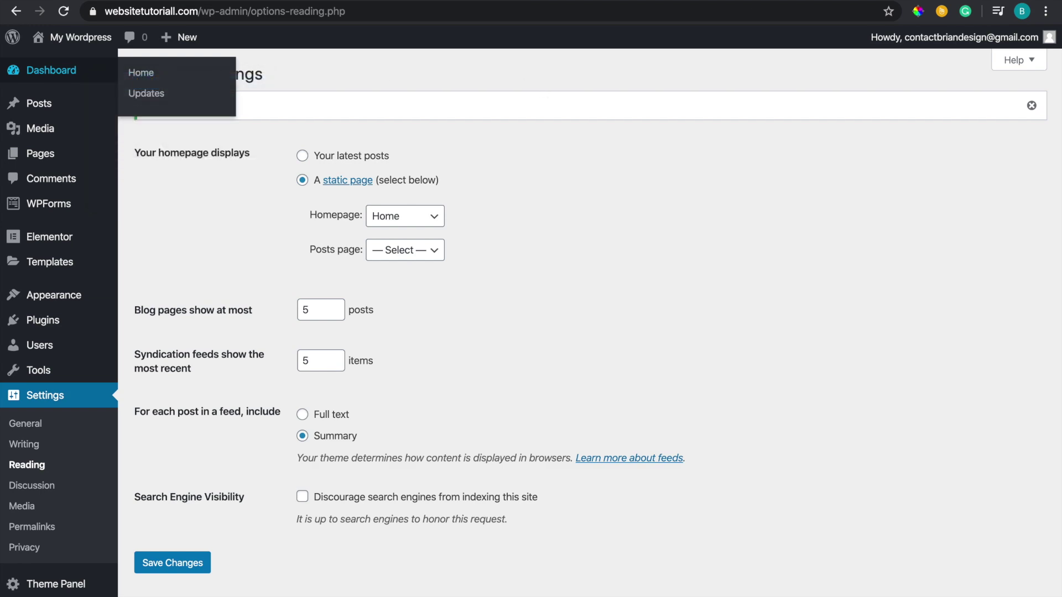
key(ctrl+Tab)
key(ctrl+Tab)
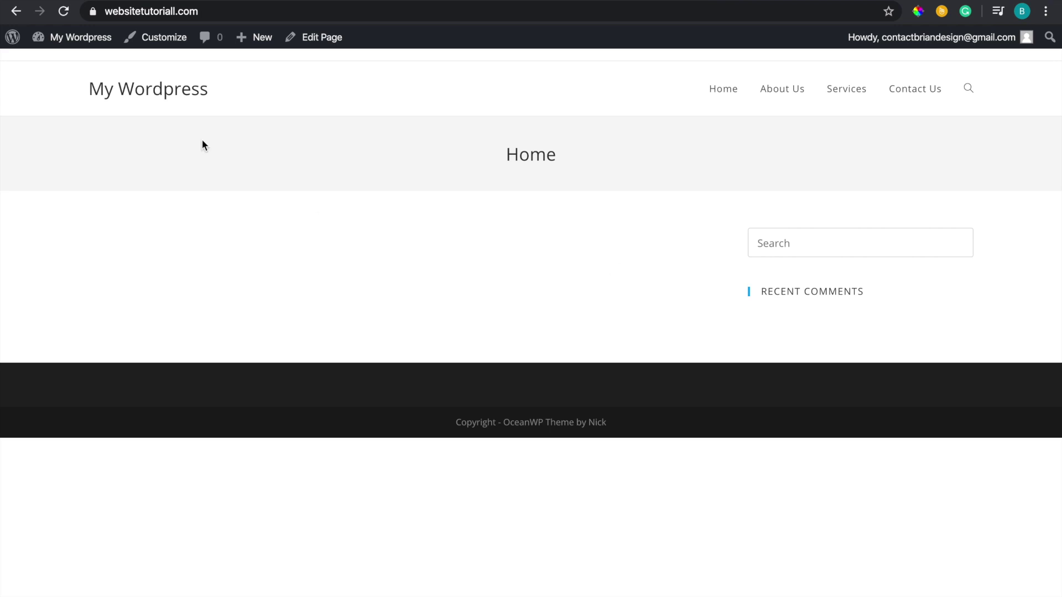
Step: Go to the admin dashboard via My Wordpress, then show Pages > All Pages
mouse_move(94, 42)
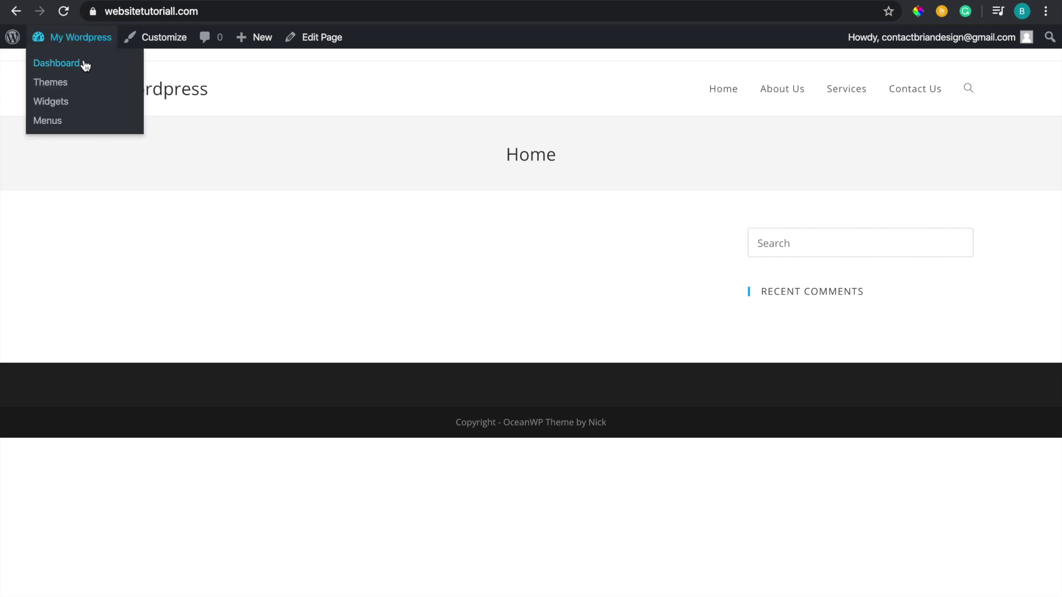
click(86, 66)
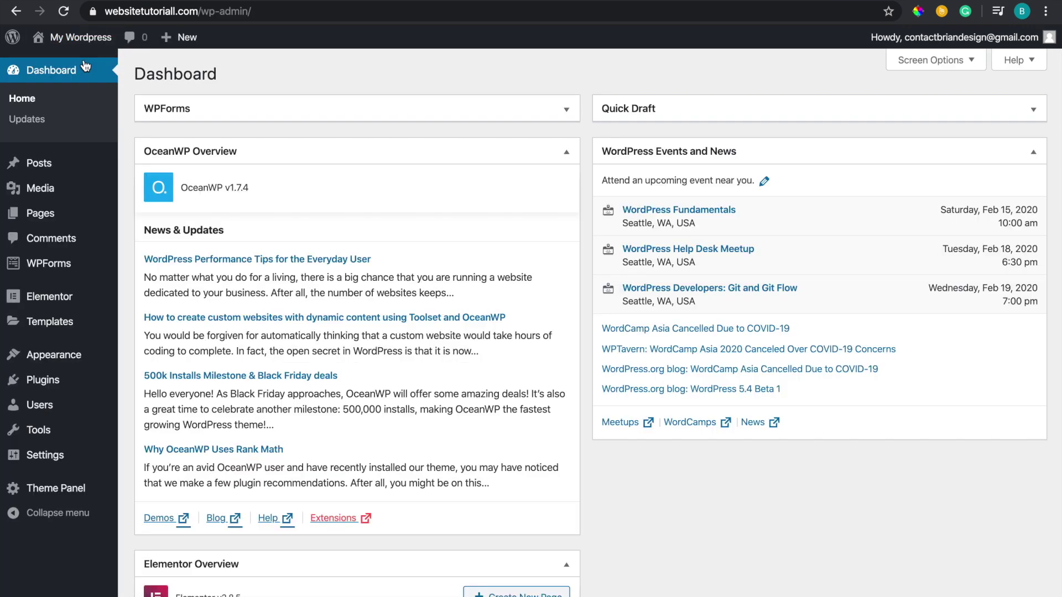
mouse_move(69, 219)
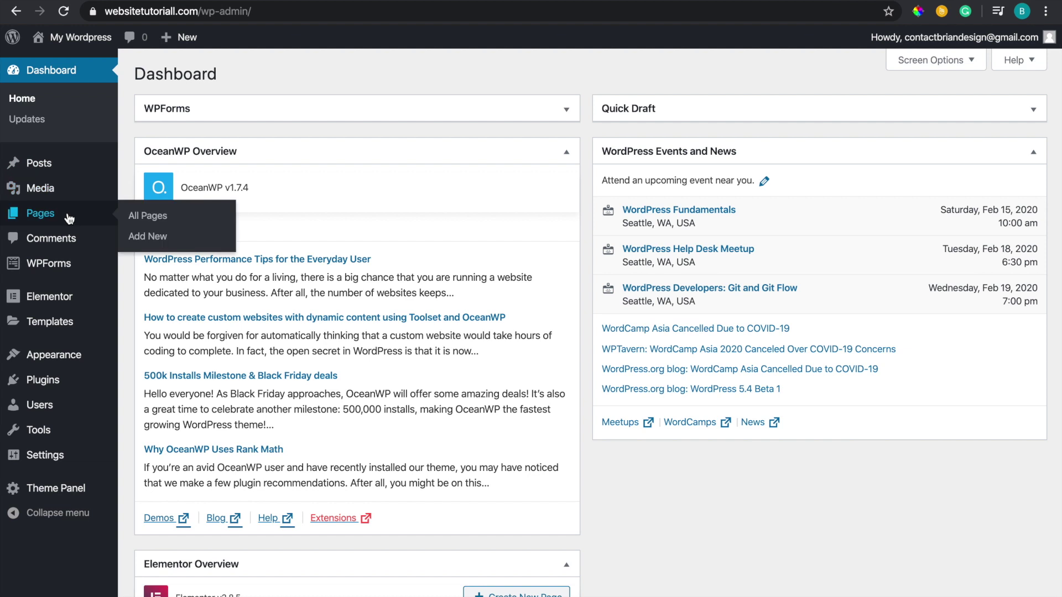
click(160, 225)
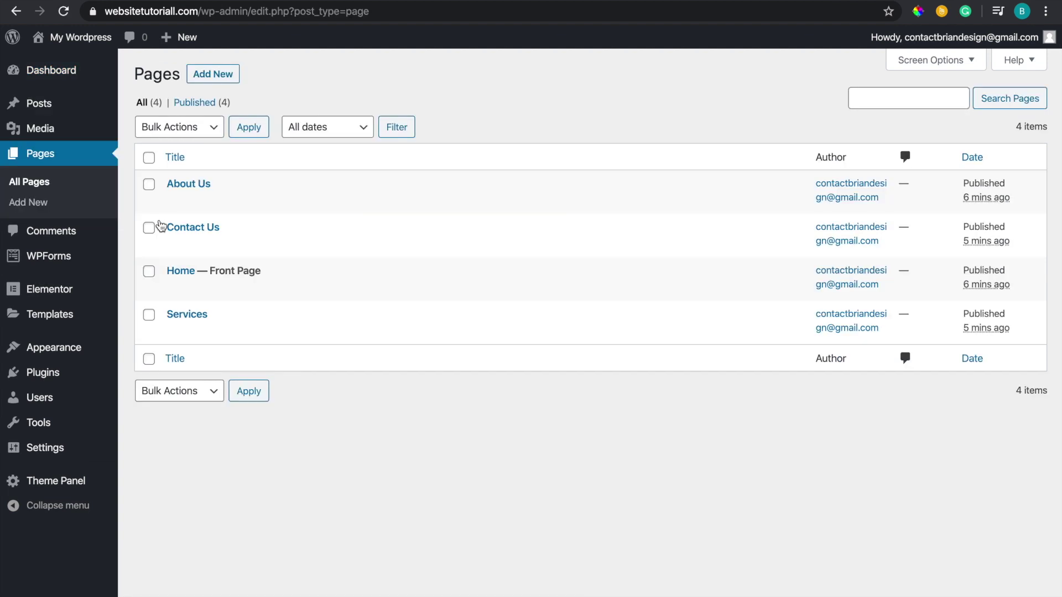
Step: Set Home's OceanWP layout to 100% Full Width with page title disabled, update, and preview it
click(183, 271)
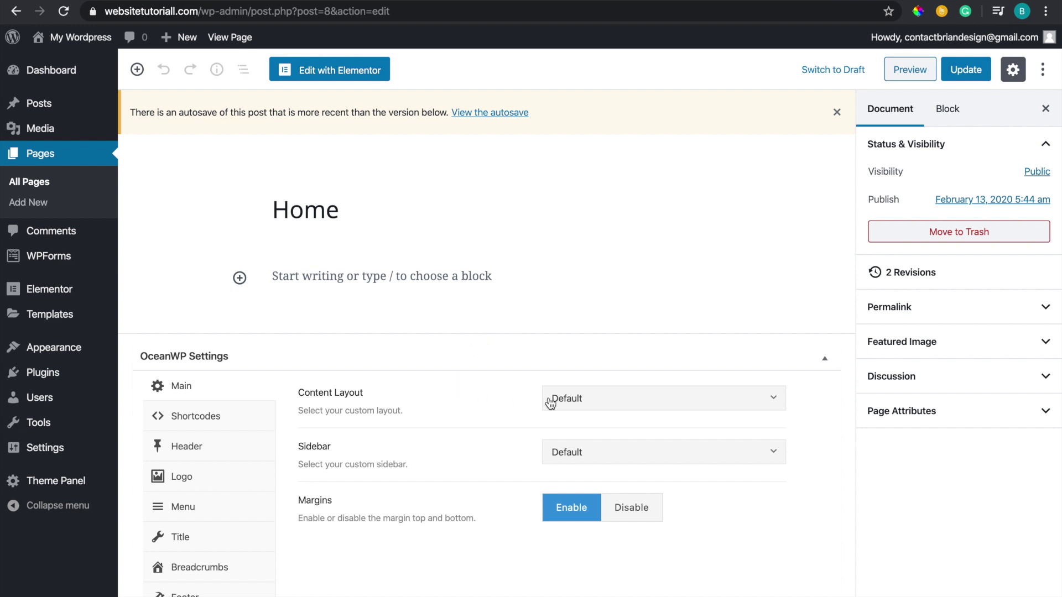
click(573, 405)
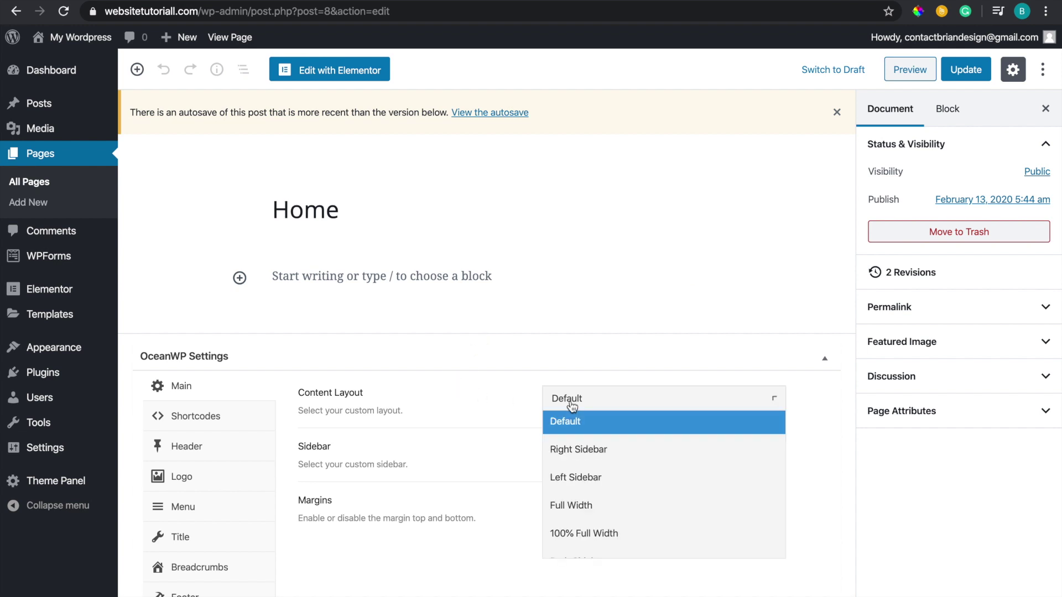
click(596, 533)
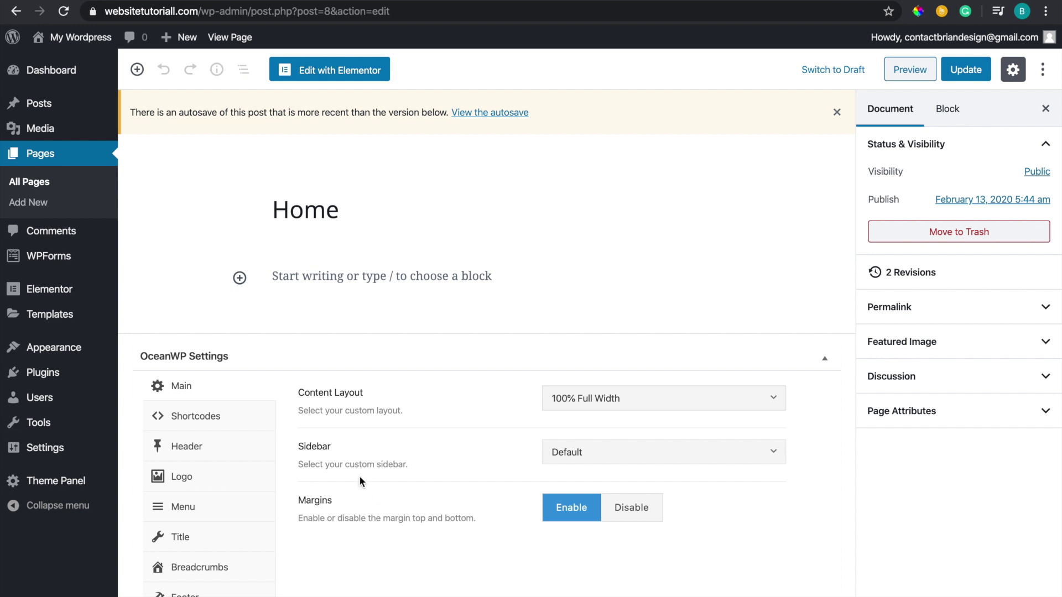
click(221, 541)
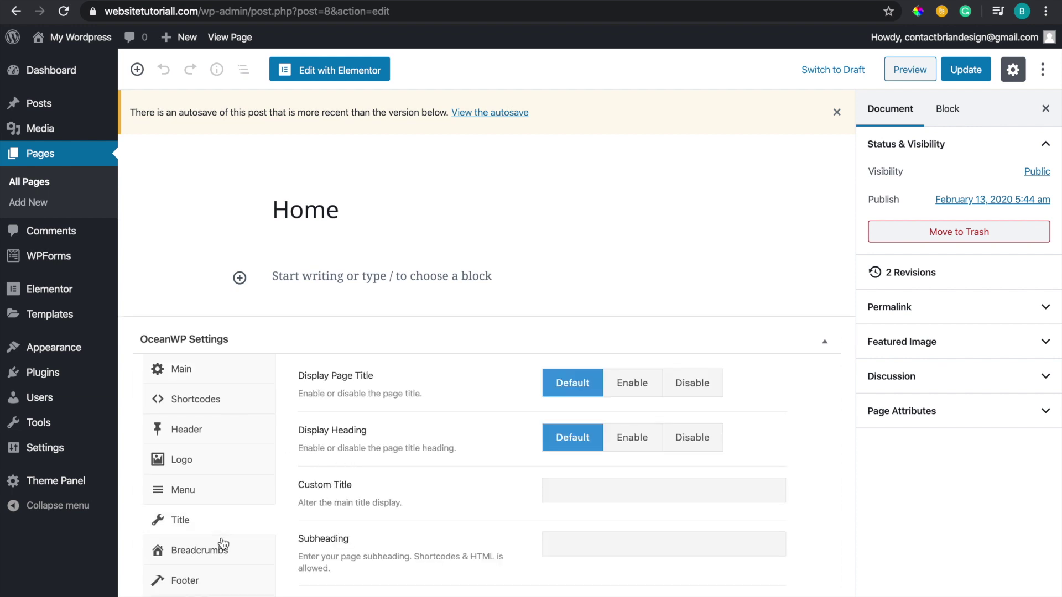
click(705, 383)
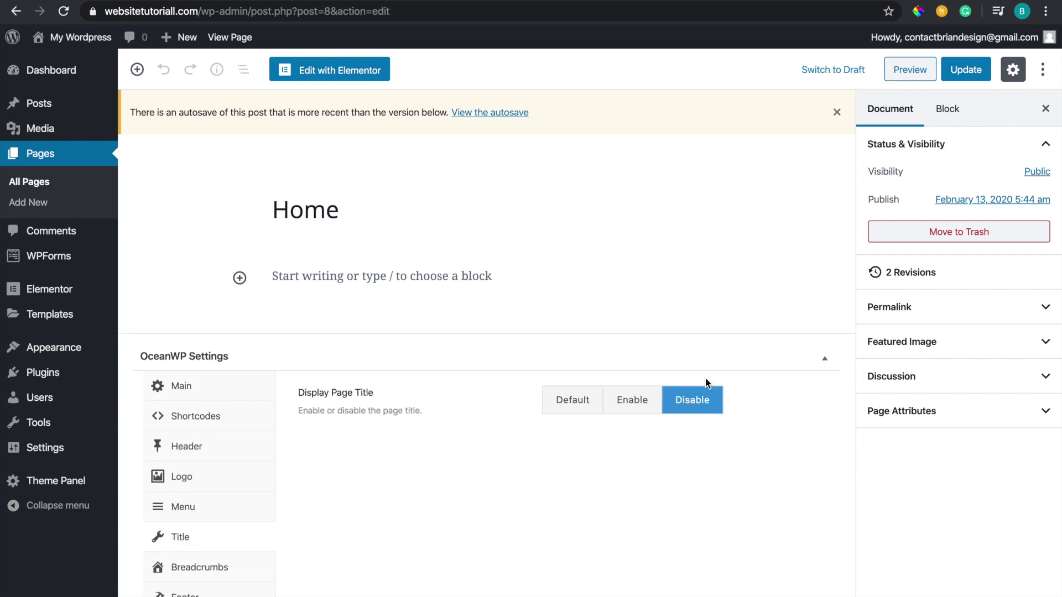
click(969, 68)
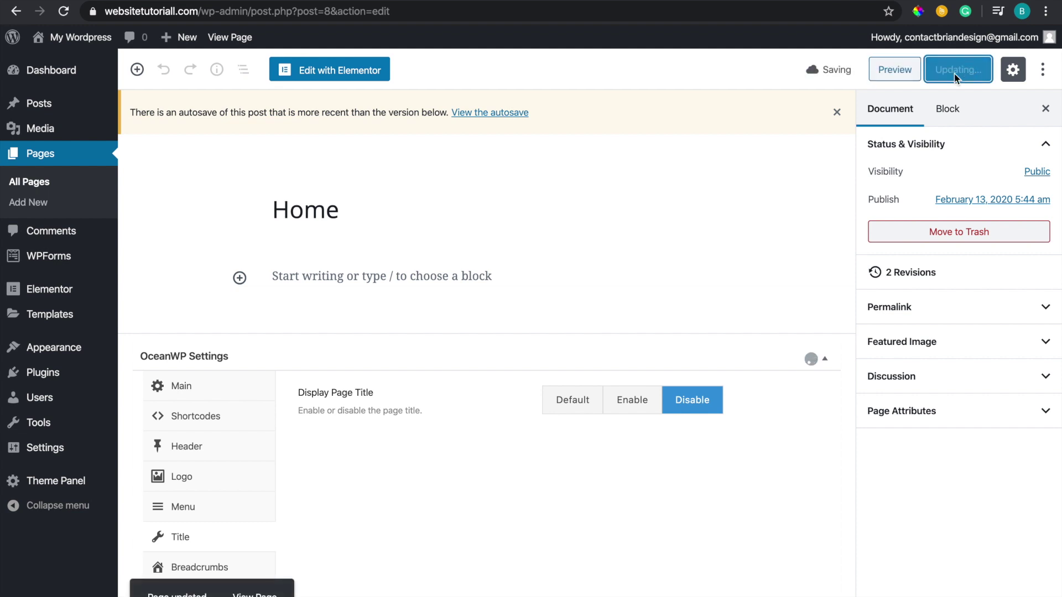
click(910, 70)
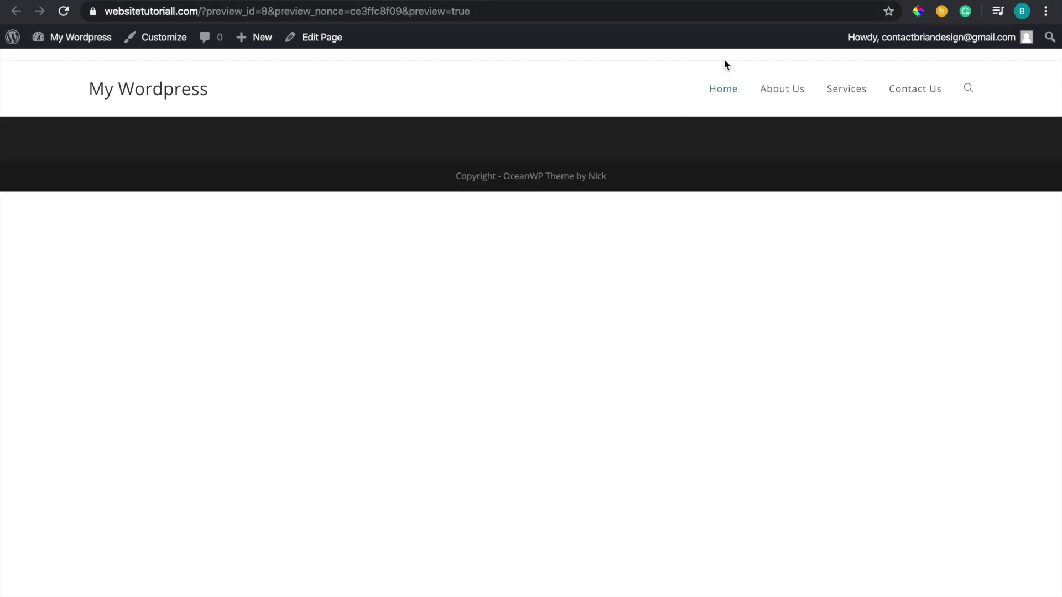
key(super+w)
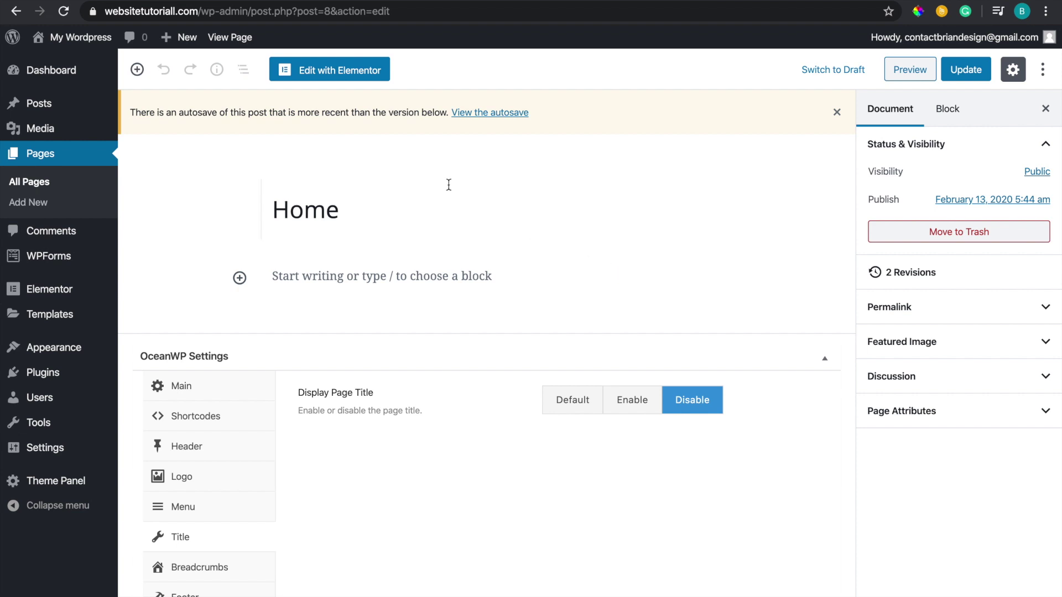
Step: Edit the Home page with Elementor and add a new section to show column structures
click(371, 82)
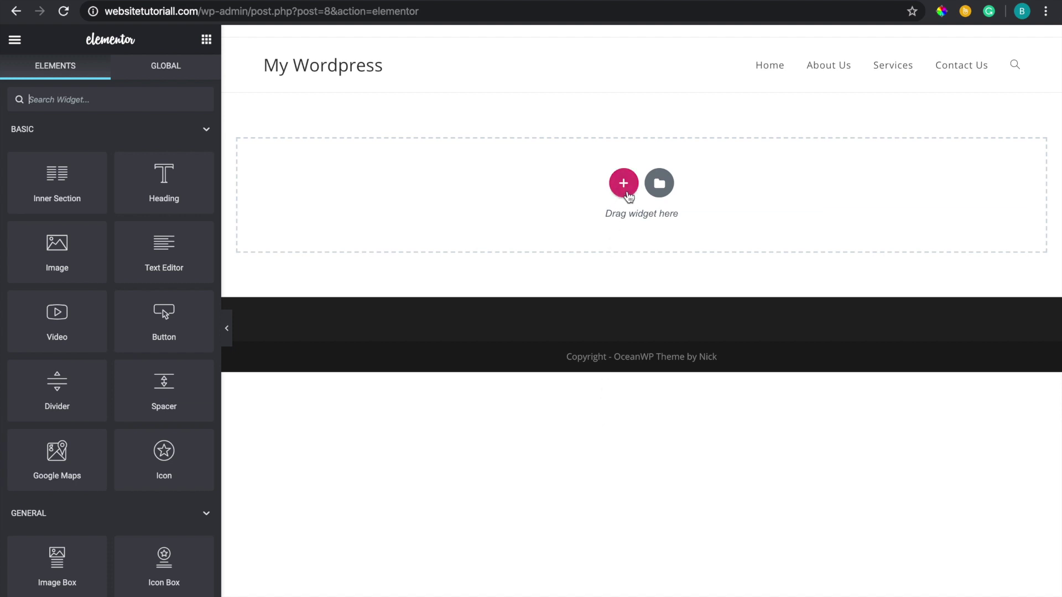
click(625, 185)
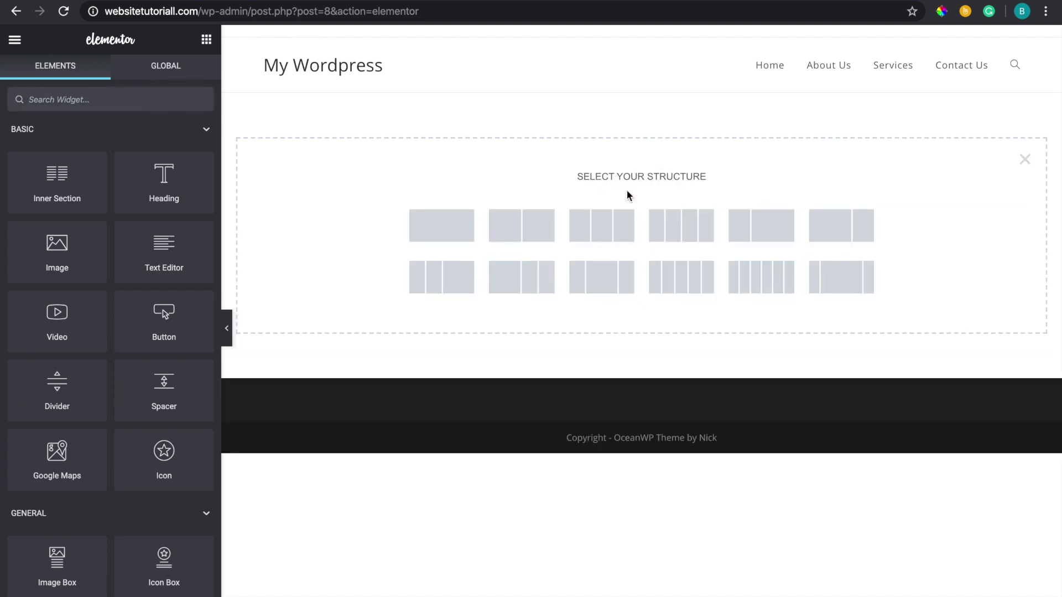
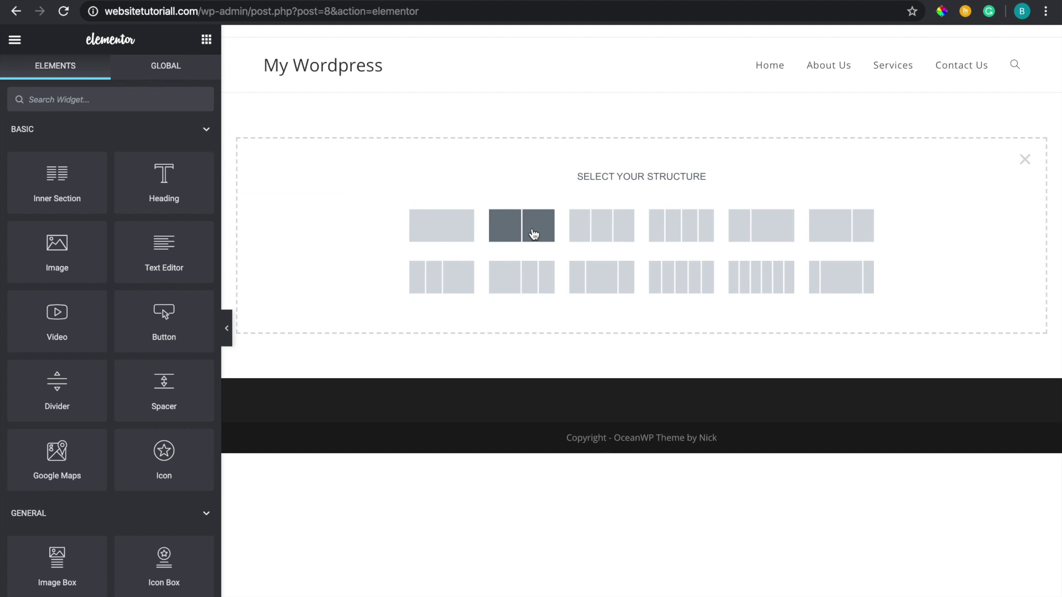
Step: Add a two-column section and drop an Image widget placeholder into its right column
click(534, 234)
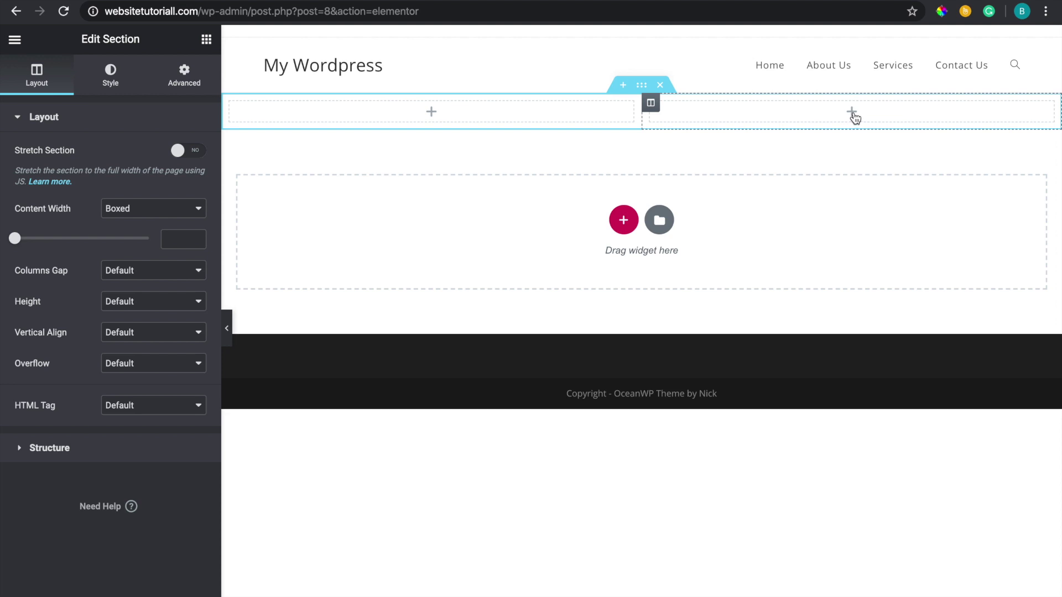
click(852, 113)
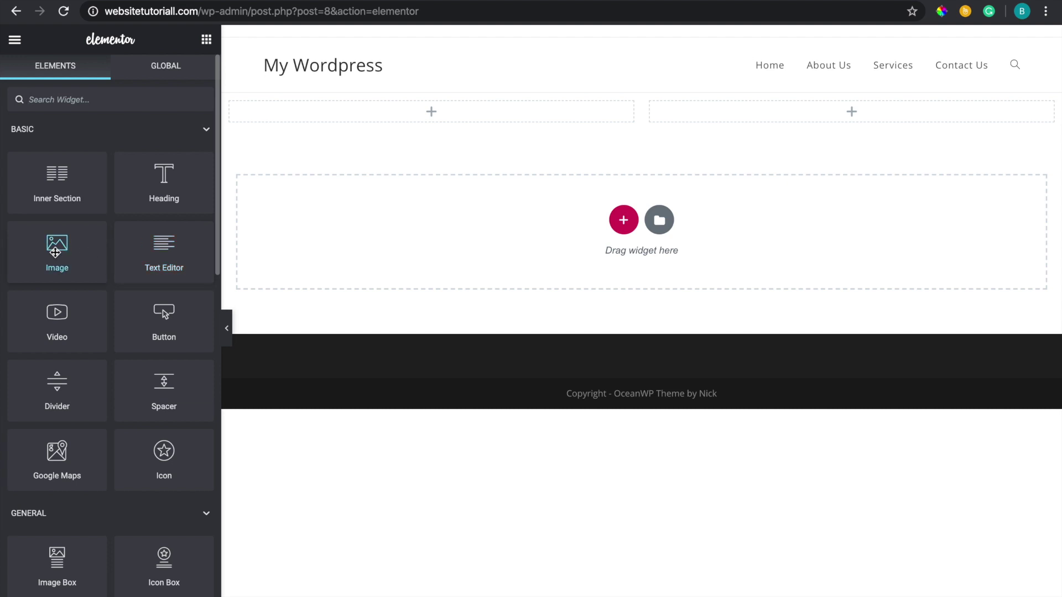
drag(55, 253, 795, 110)
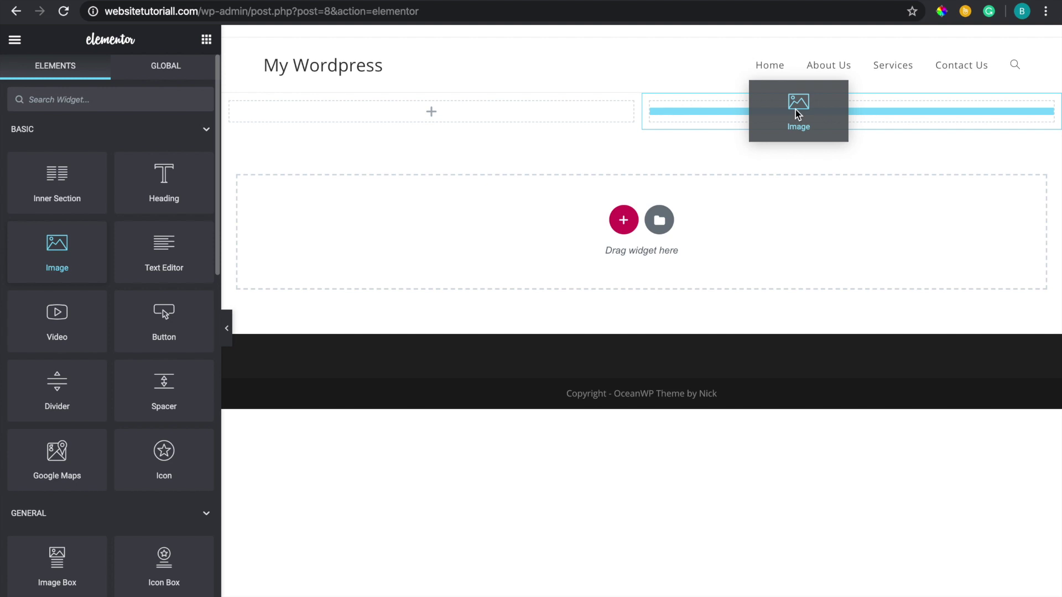
drag(795, 110, 795, 110)
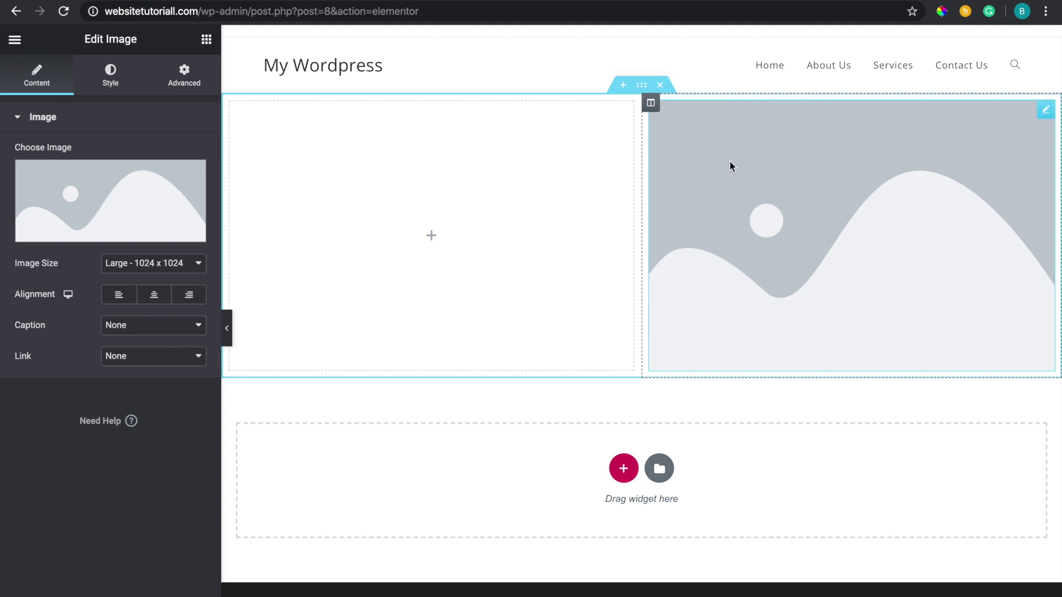
Step: Add a Heading widget to the left column reading 'Fully Automate Your Business', tagged H1
click(431, 237)
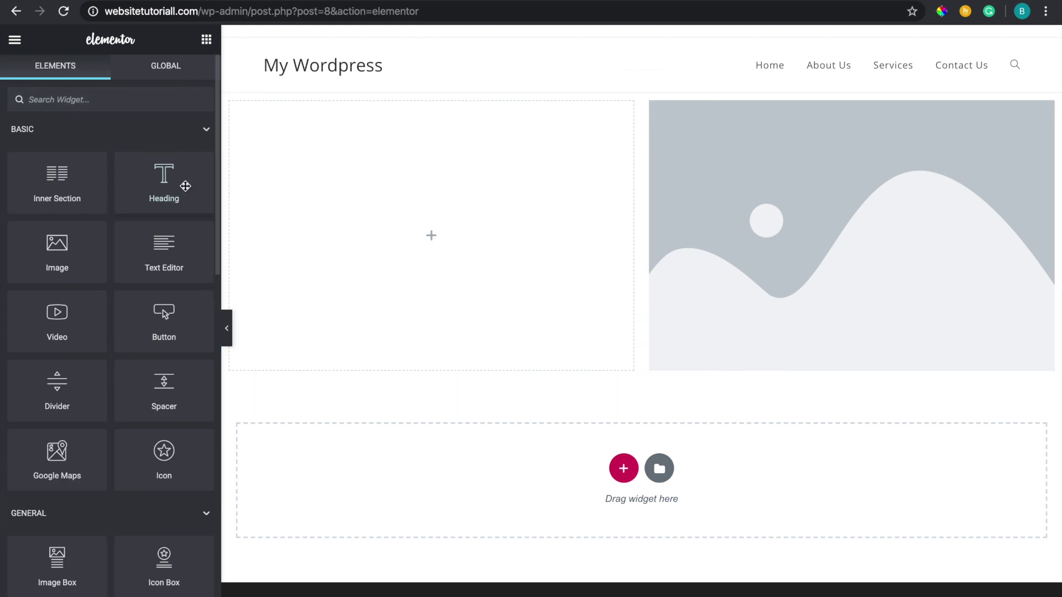
drag(171, 189, 417, 237)
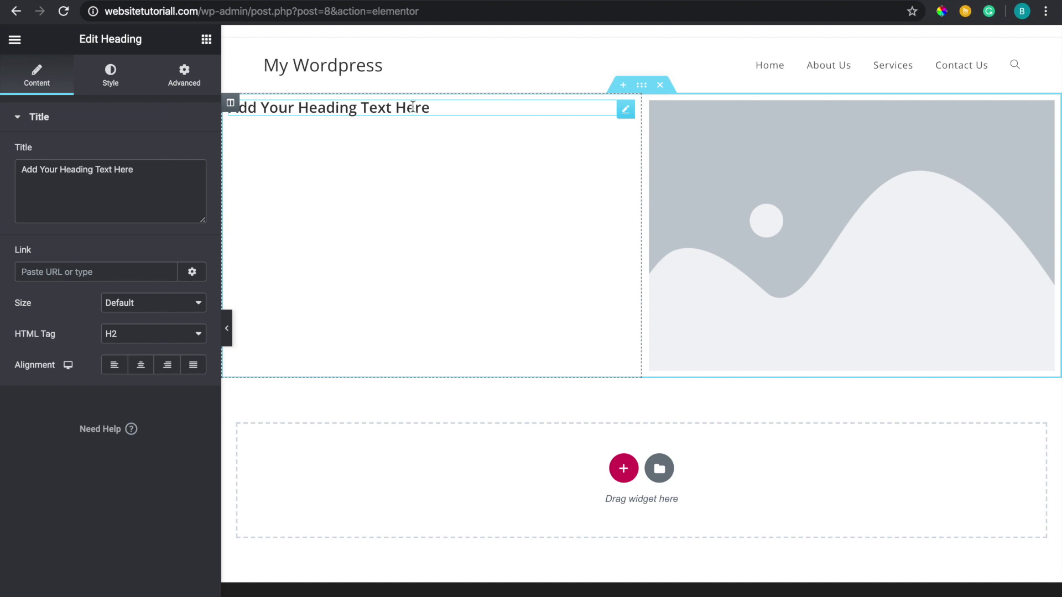
triple_click(411, 106)
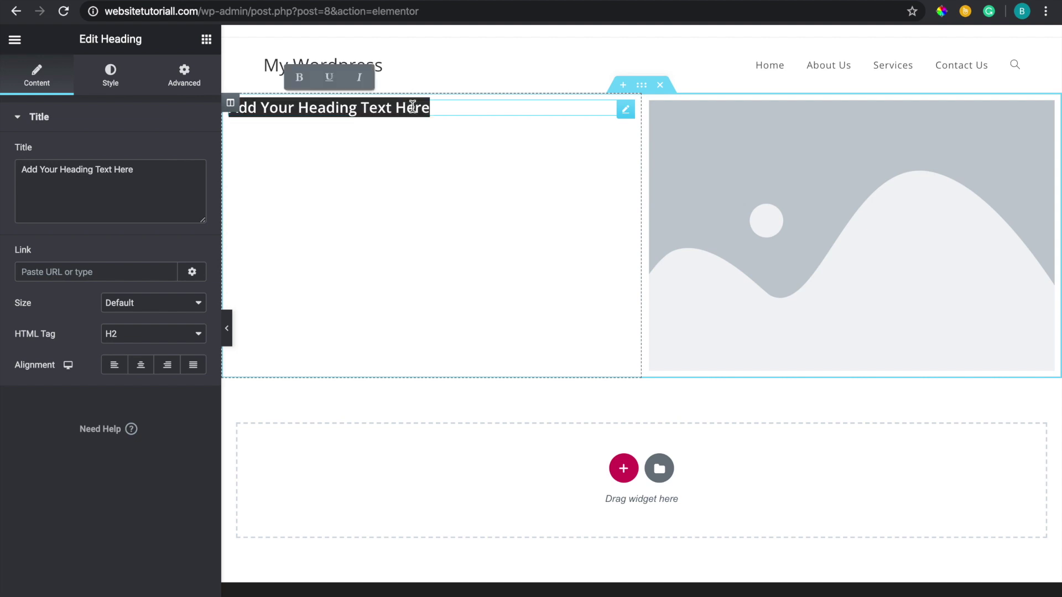
text(Fully Automate Your Business)
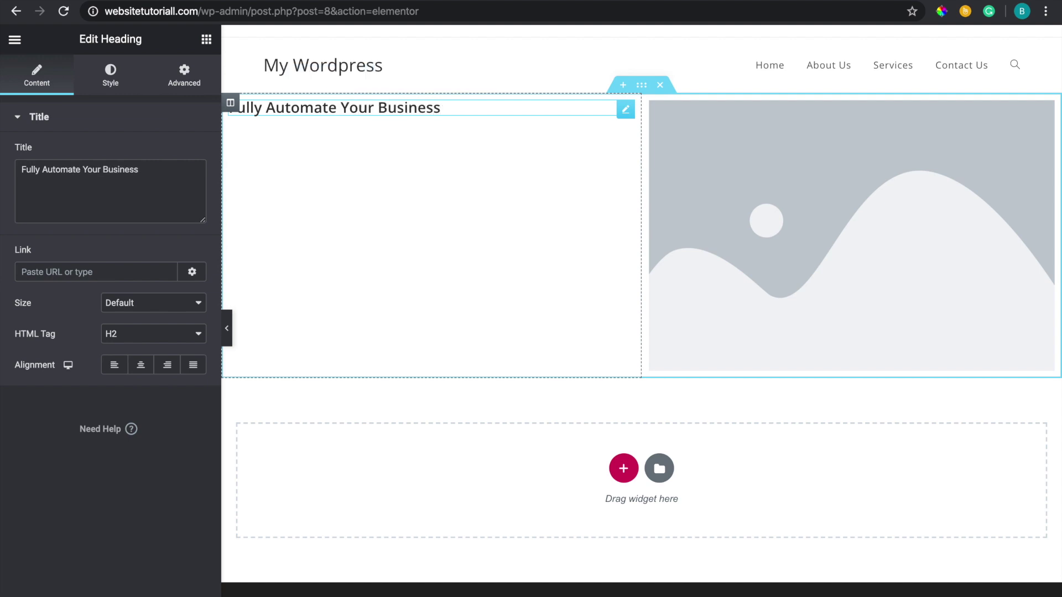
click(172, 176)
text(here)
key(BackSpace)
key(BackSpace)
key(BackSpace)
key(BackSpace)
key(BackSpace)
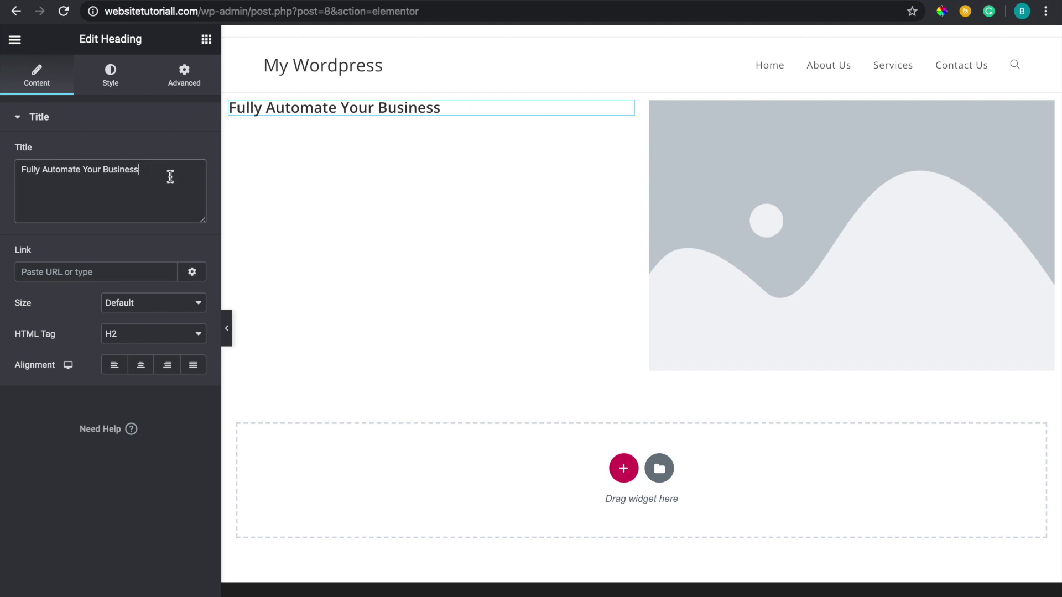
click(153, 336)
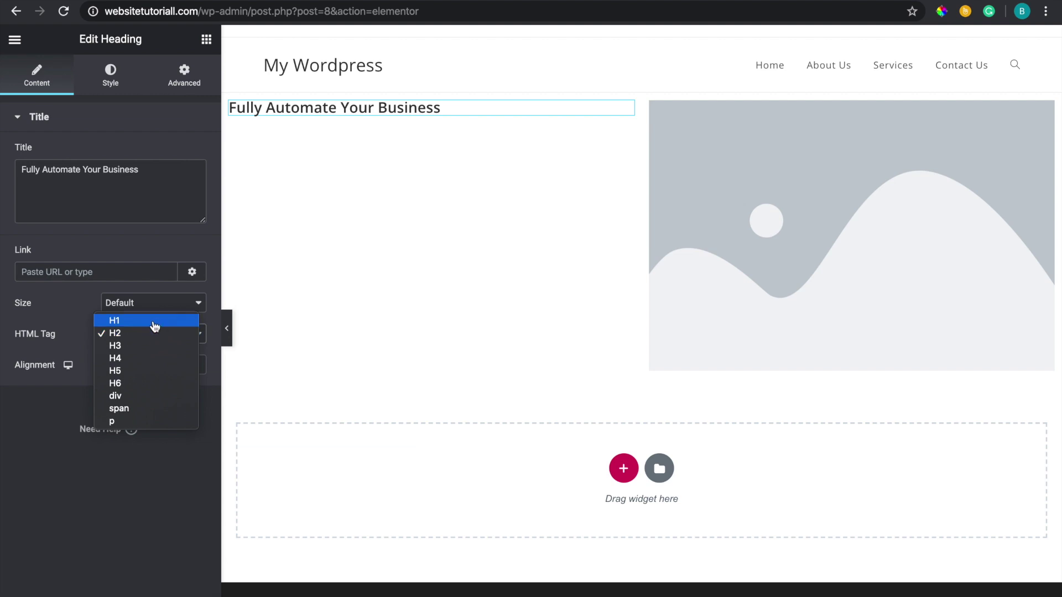
click(154, 317)
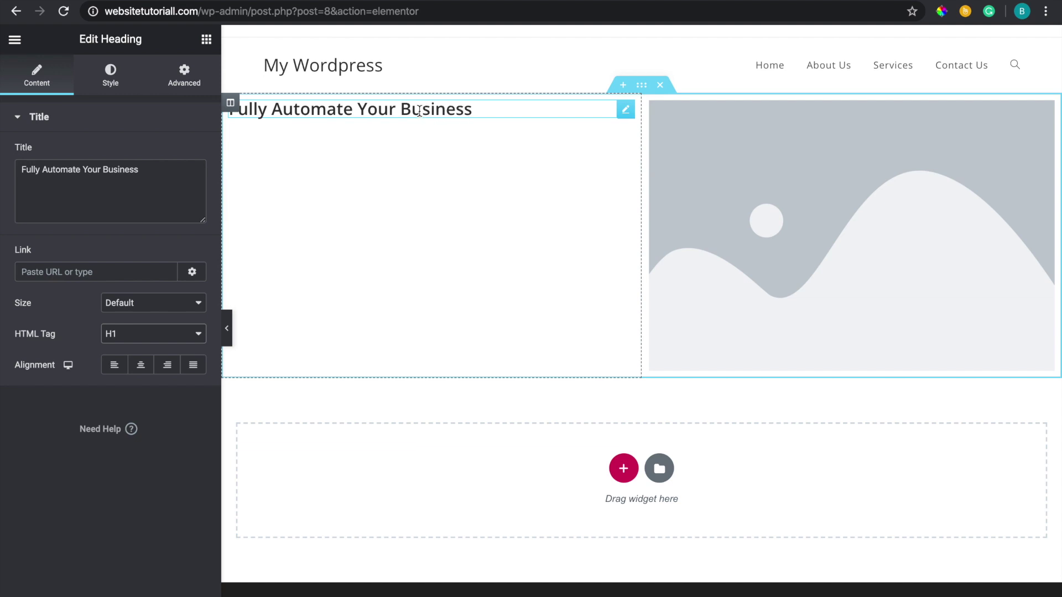
Step: Duplicate the heading as an H2 reading 'Cloud Based Social Media Marketing, Management, and Growth' and preview it
right_click(459, 110)
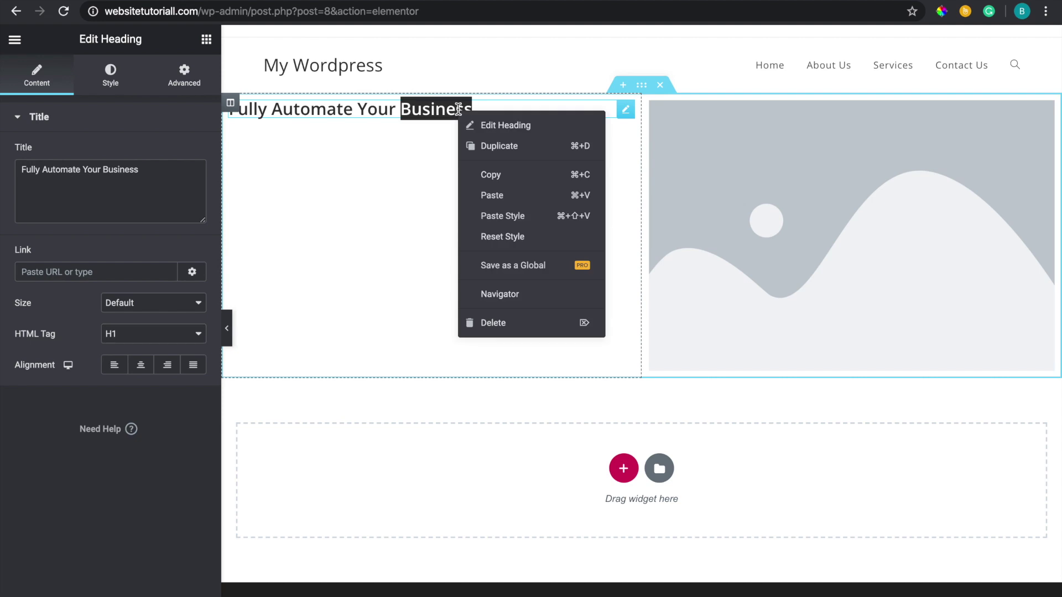
click(496, 140)
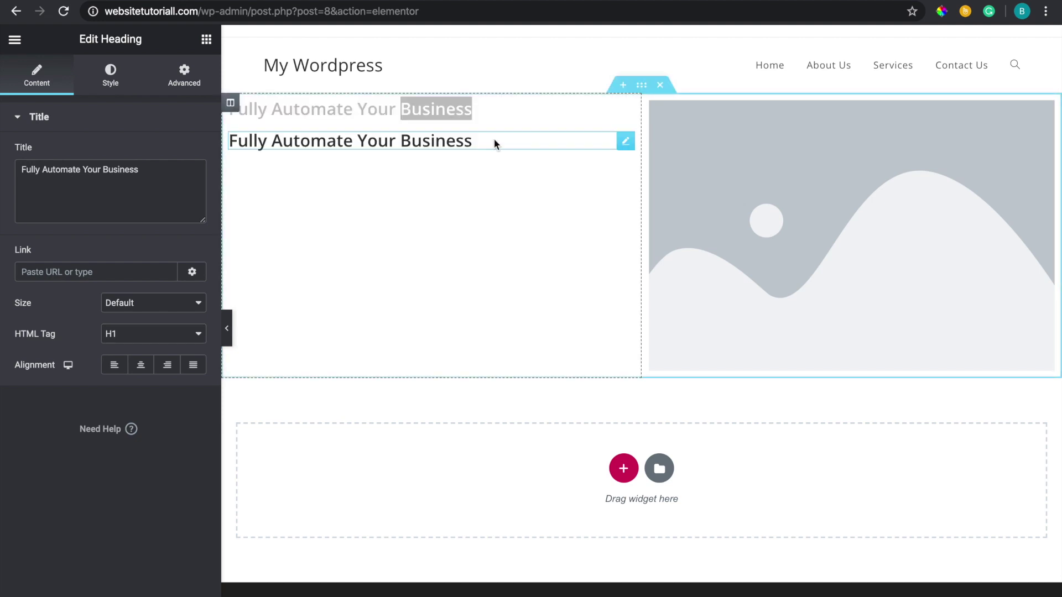
click(477, 142)
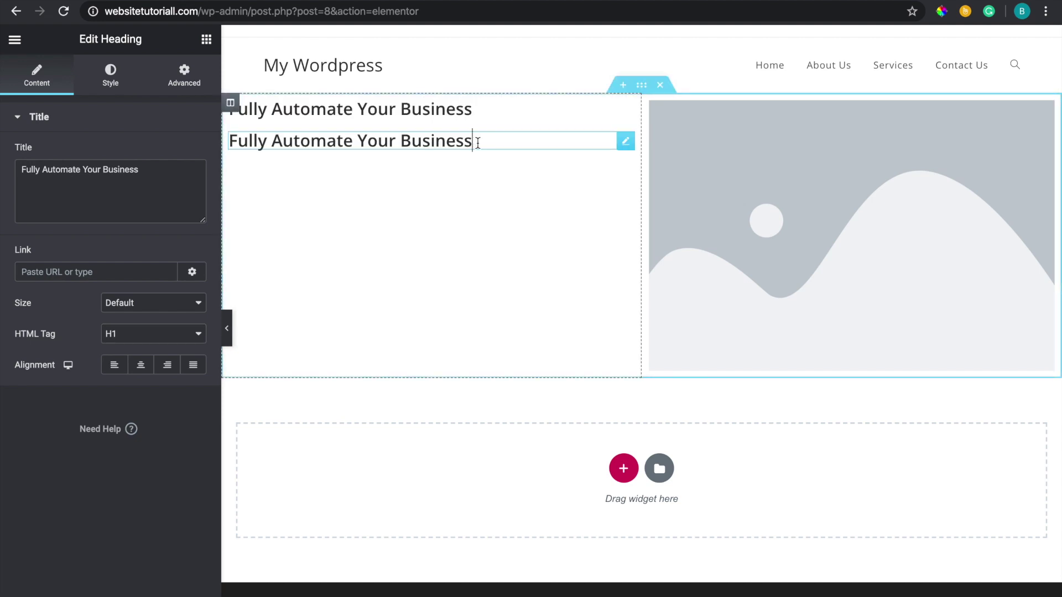
click(166, 335)
click(162, 346)
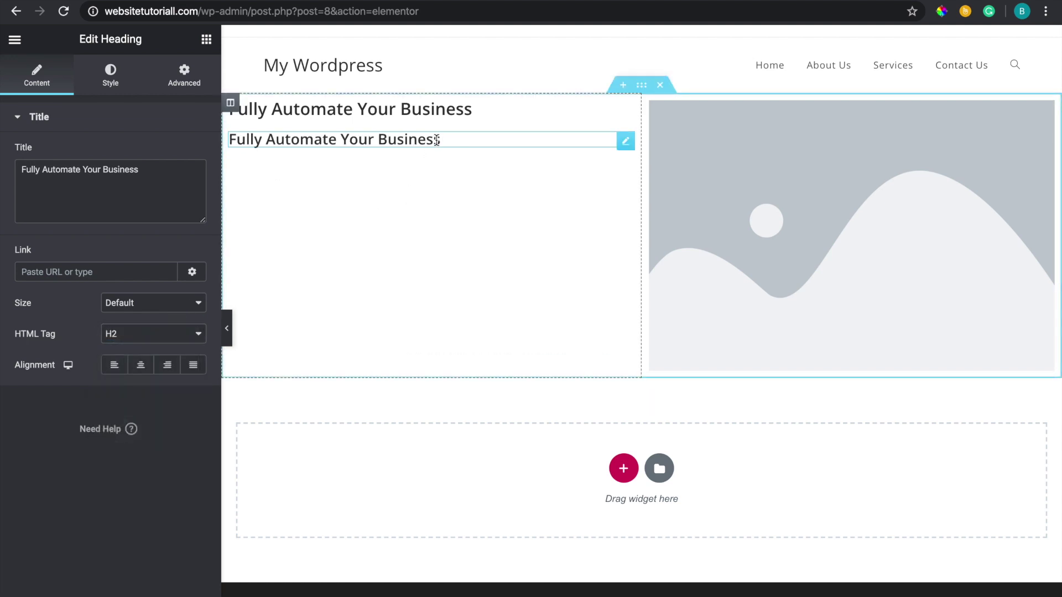
triple_click(437, 140)
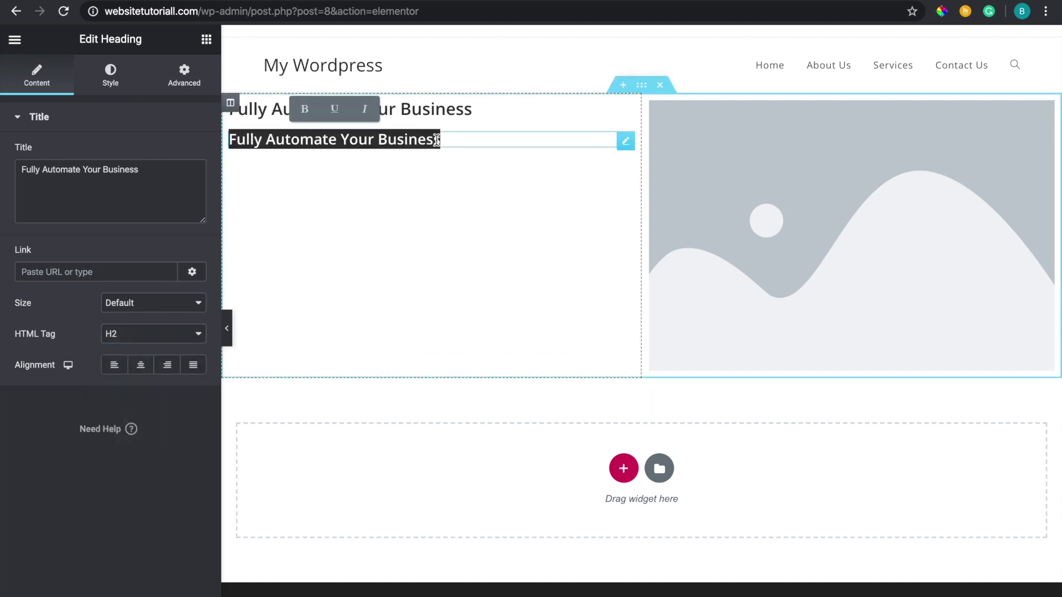
text(Cloud Based Social Media Marketing)
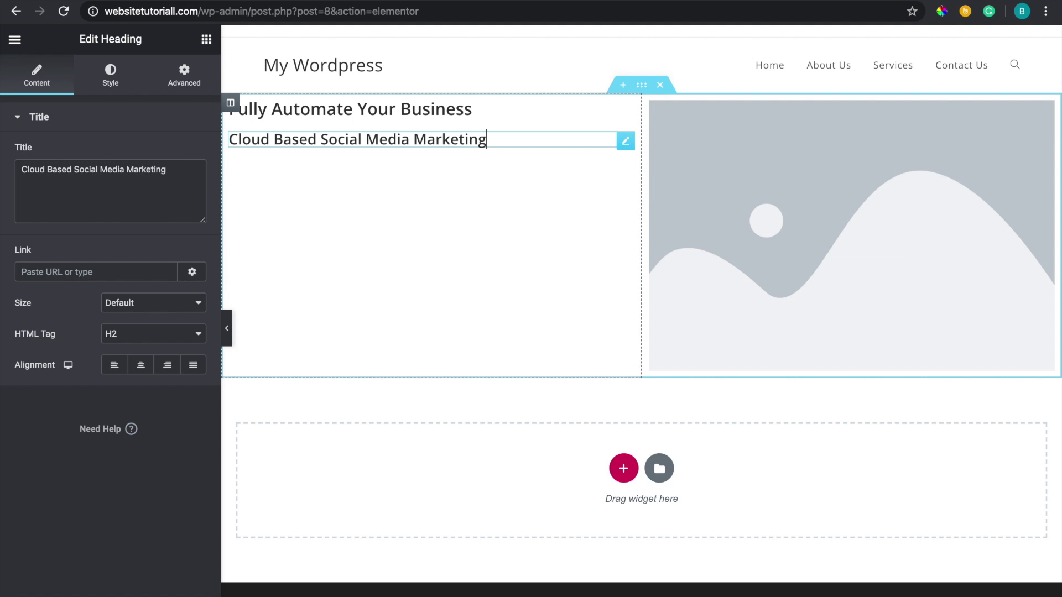
text(, Management, and Growth)
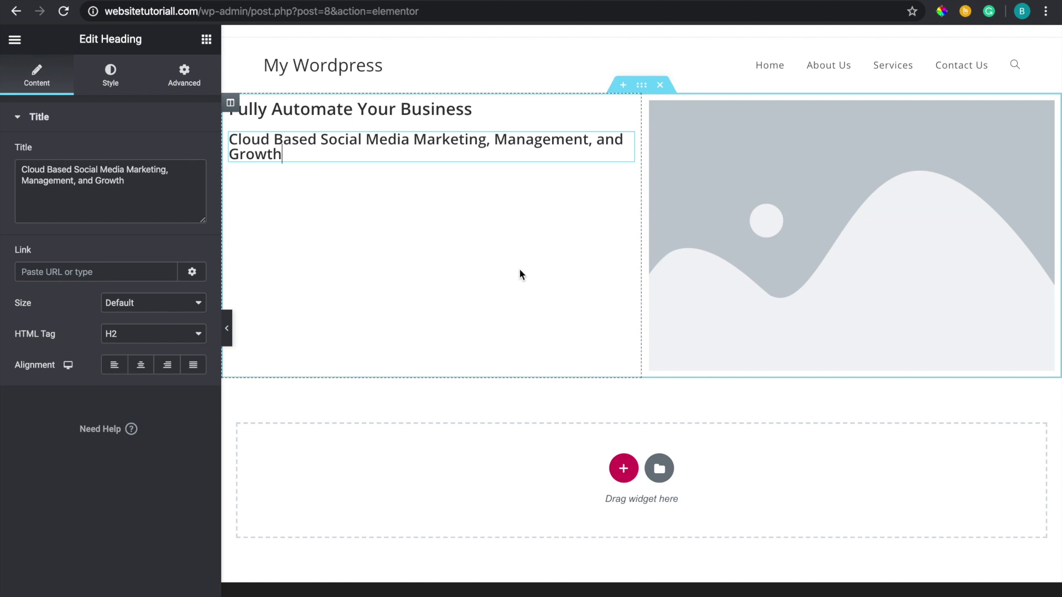
click(228, 329)
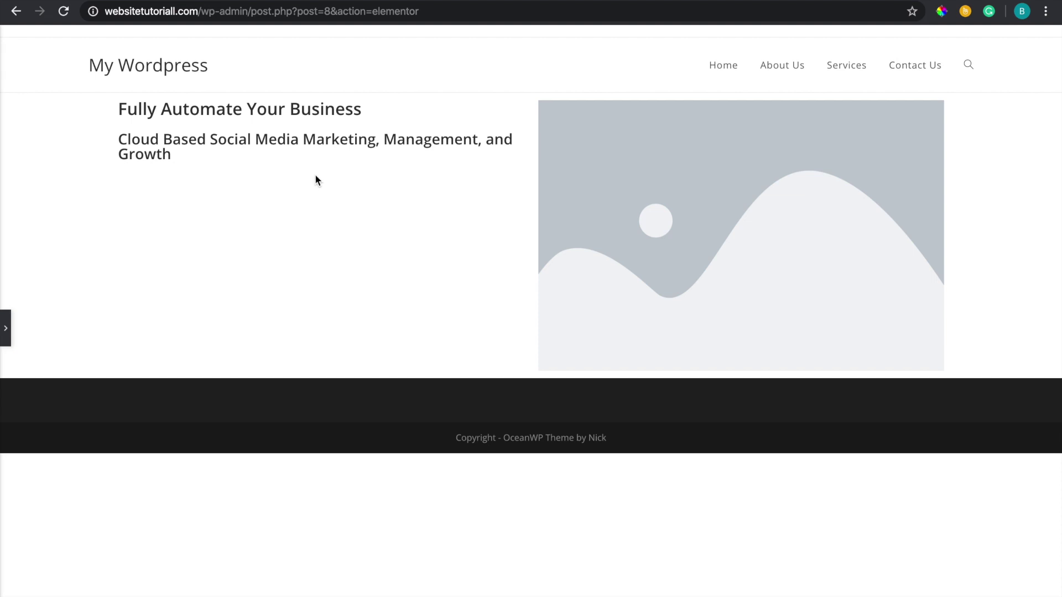
click(5, 328)
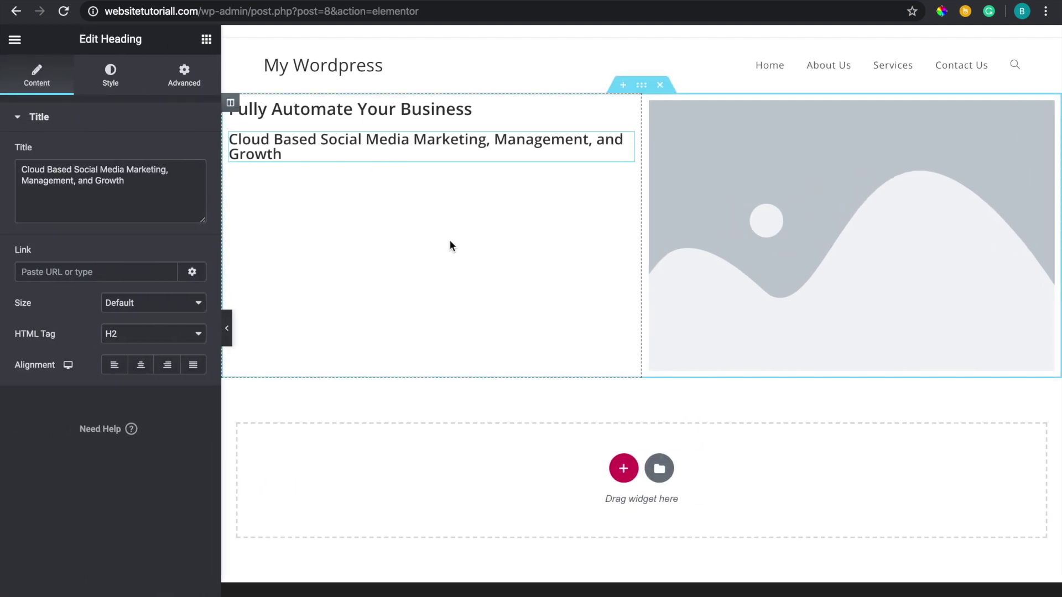
Step: Add a one-column section with a 'Click here' Button, then move the button under the H2 subheading
click(628, 472)
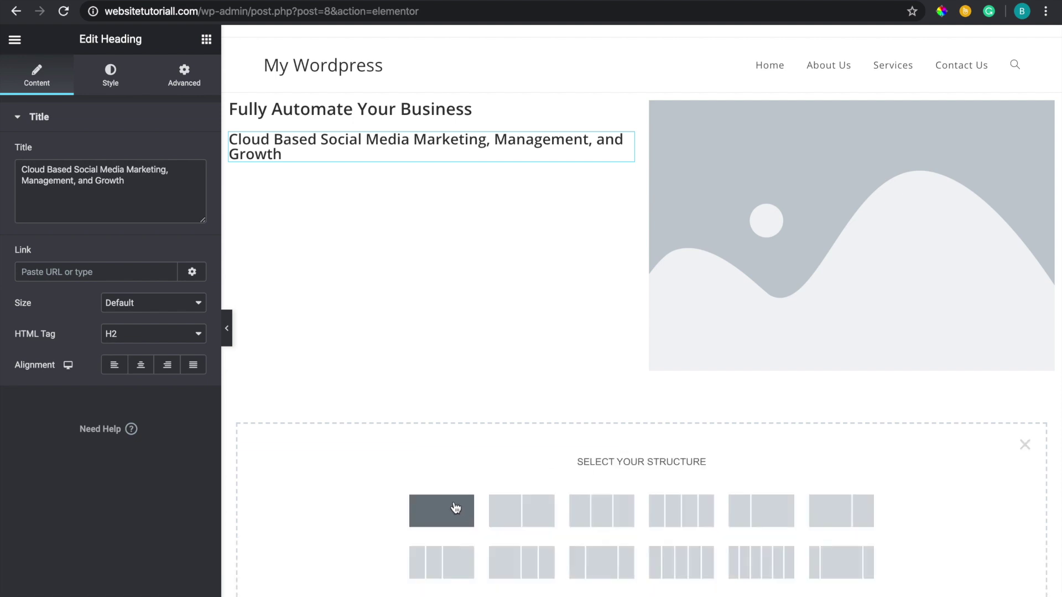
click(455, 508)
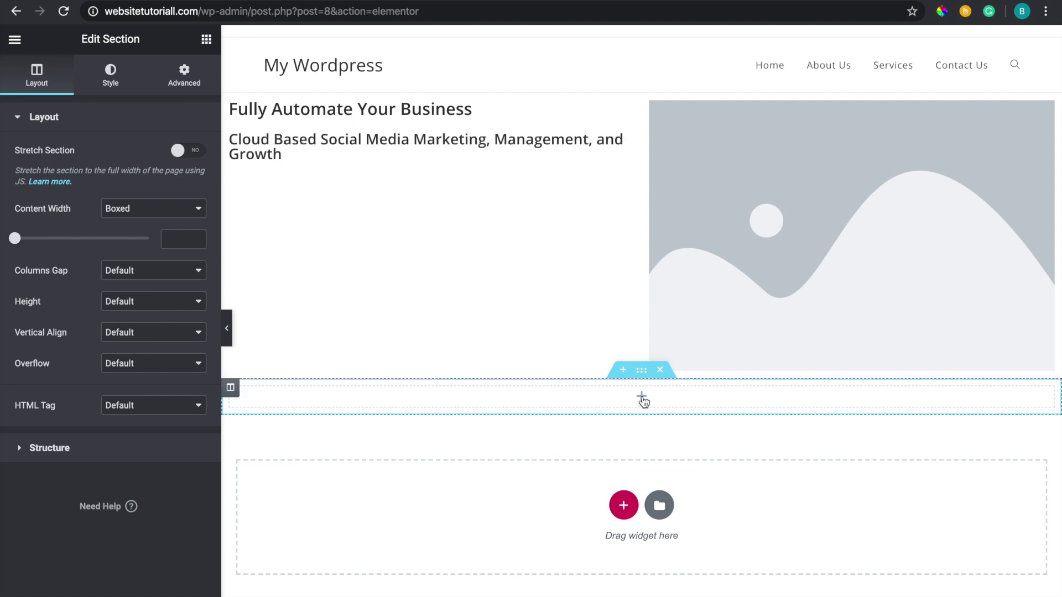
click(641, 398)
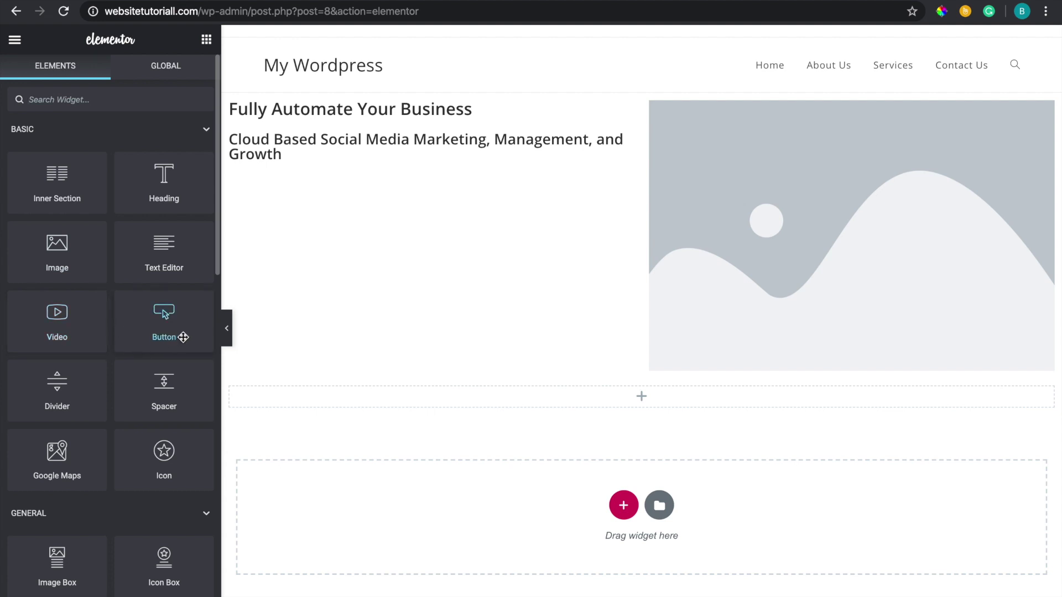
drag(148, 313, 433, 405)
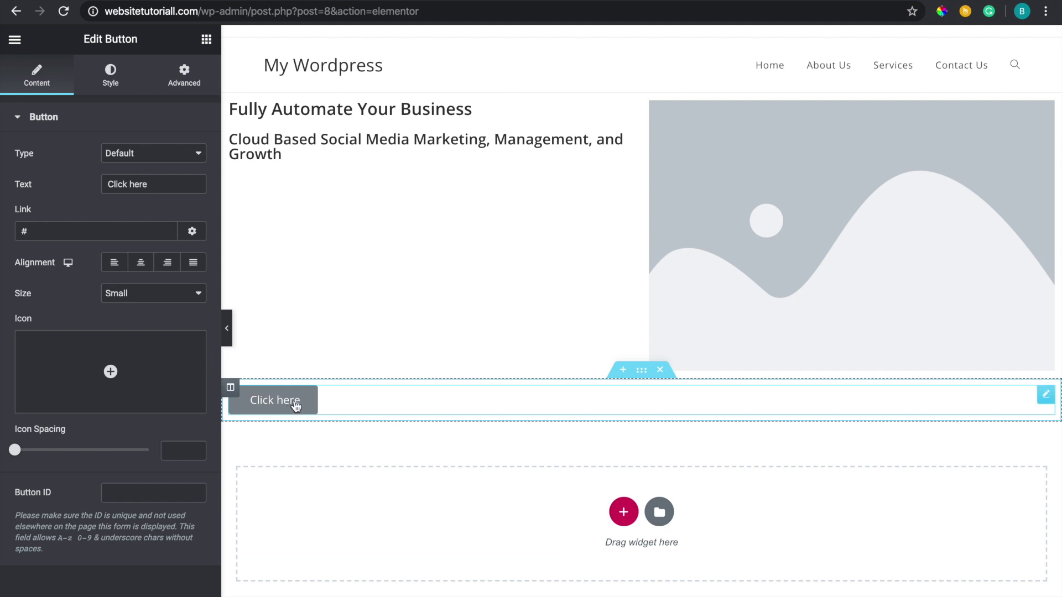
drag(293, 401, 323, 404)
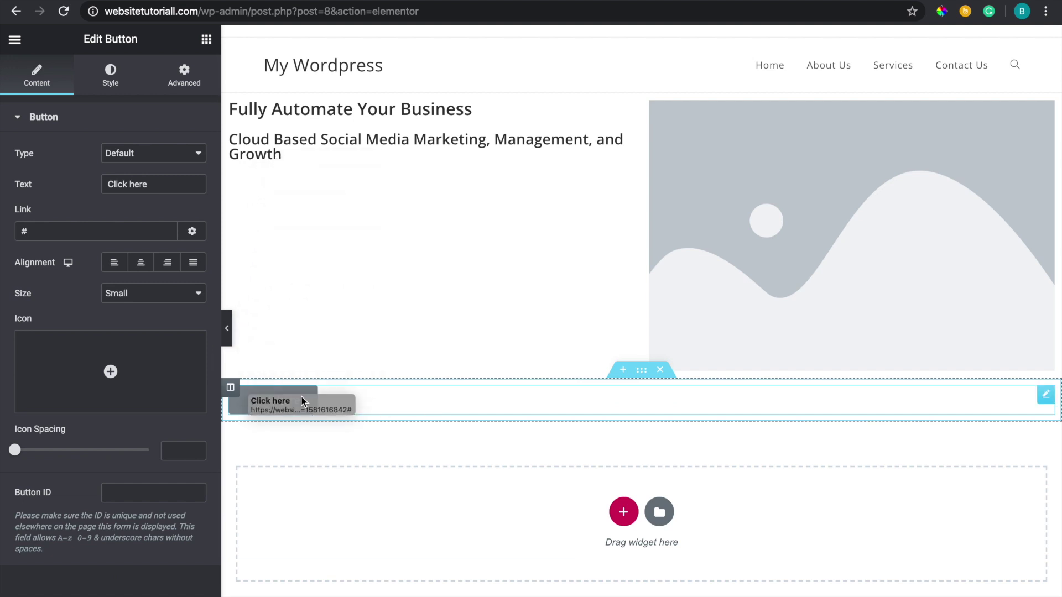
mouse_move(314, 403)
mouse_down()
mouse_move(403, 157)
mouse_move(374, 272)
mouse_move(290, 397)
mouse_move(403, 339)
mouse_move(375, 387)
mouse_move(327, 400)
mouse_up()
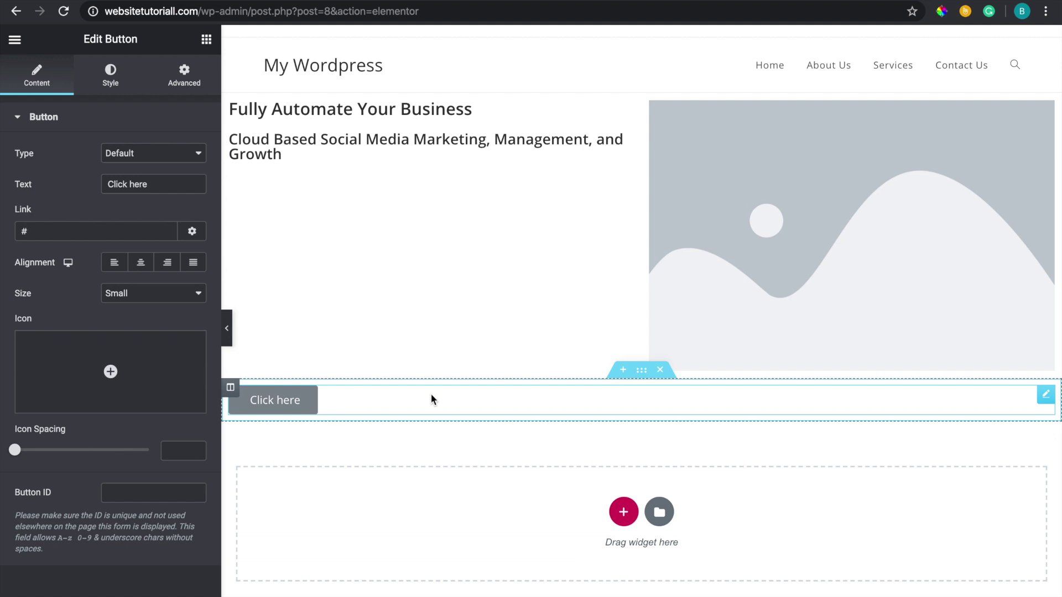
drag(426, 406, 434, 205)
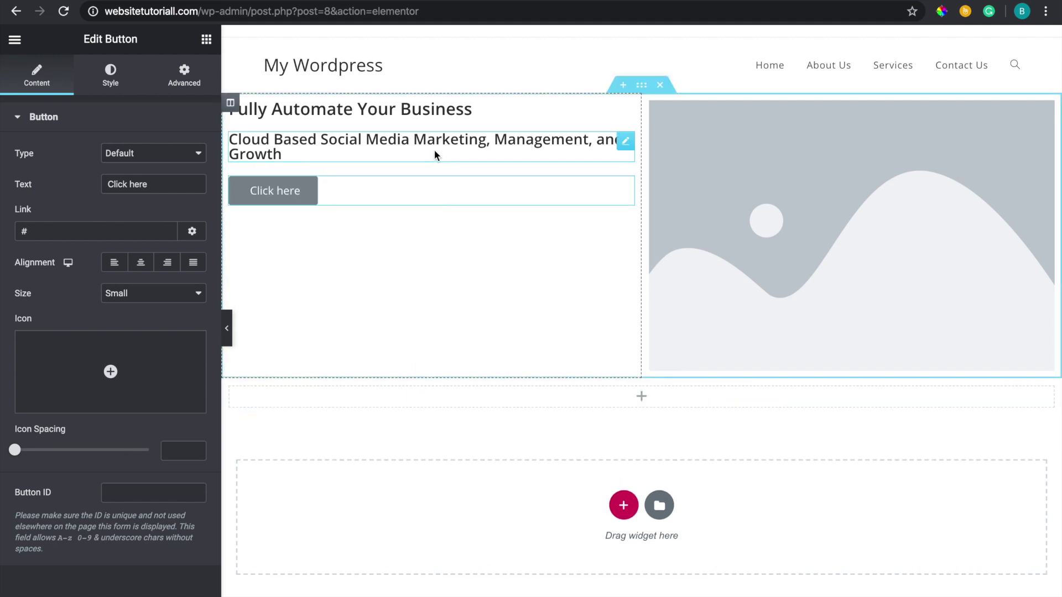
drag(432, 233, 427, 407)
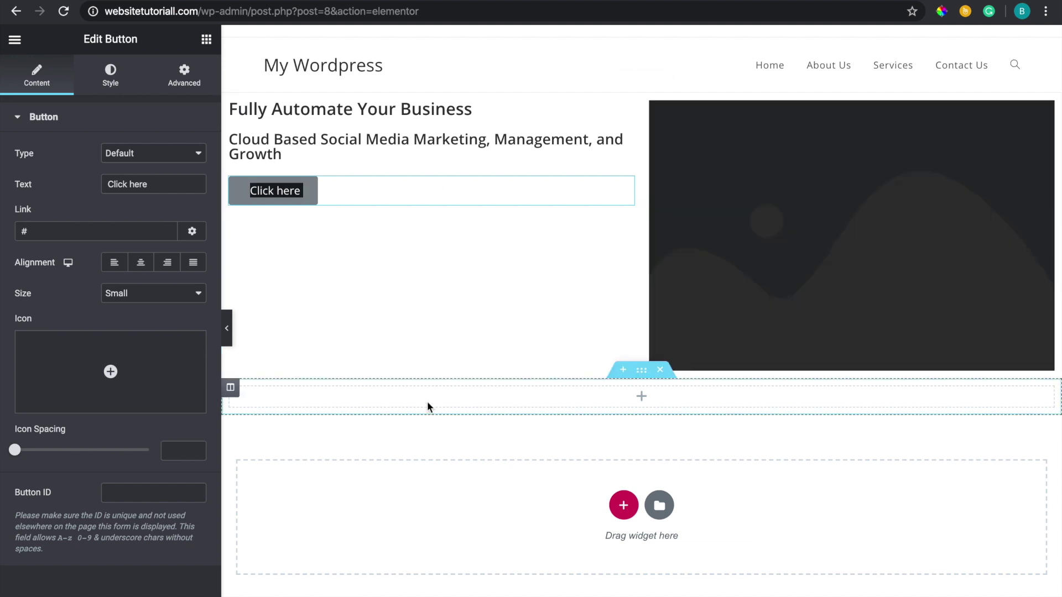
drag(404, 190, 458, 190)
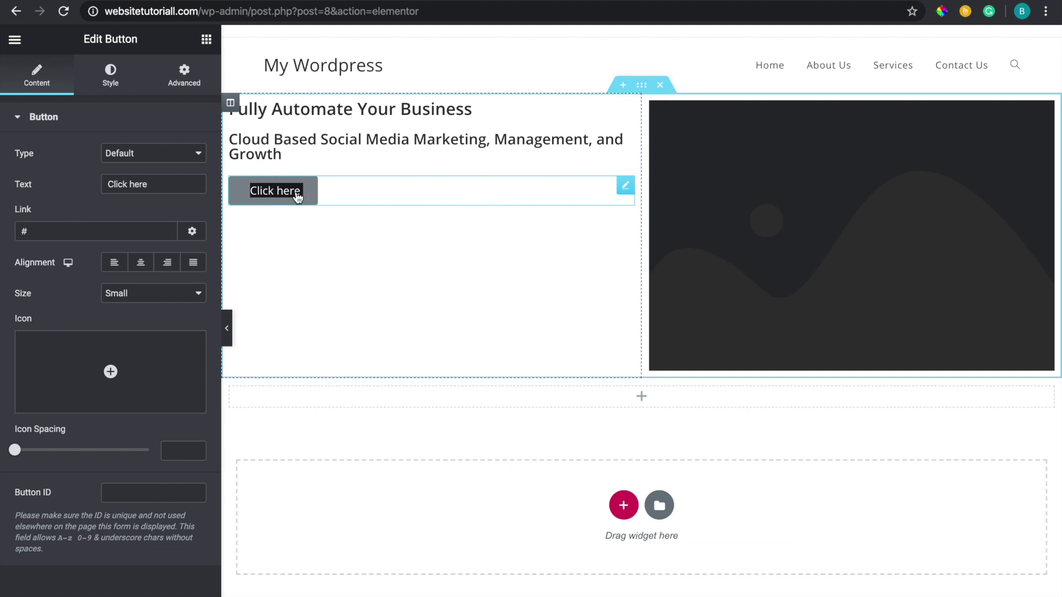
Step: Change the hero button's label from 'Click here' to 'Learn More'
click(295, 193)
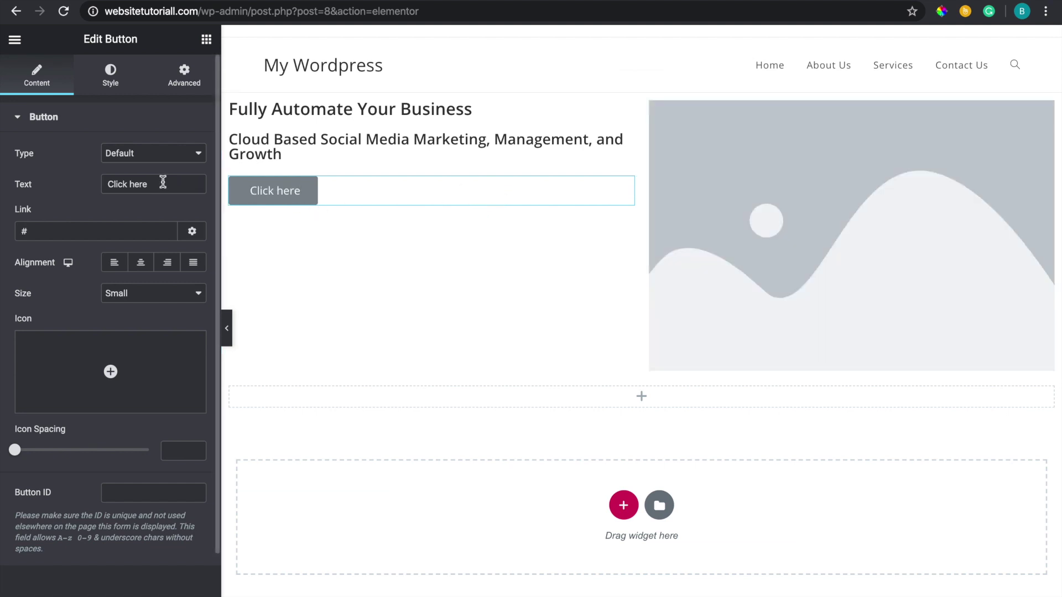
triple_click(287, 190)
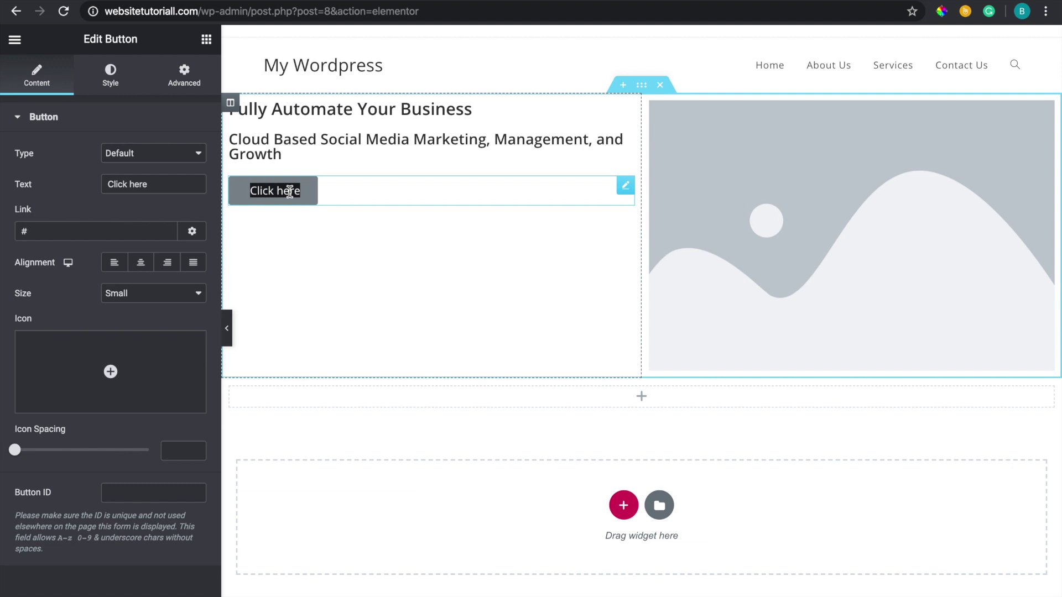
click(160, 182)
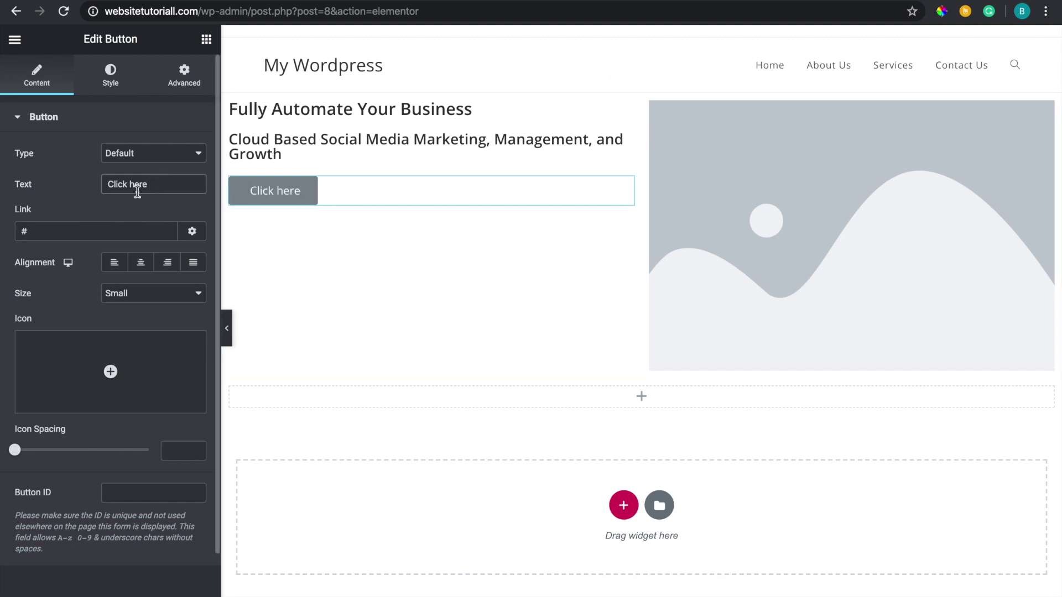
triple_click(135, 183)
text(Learn More)
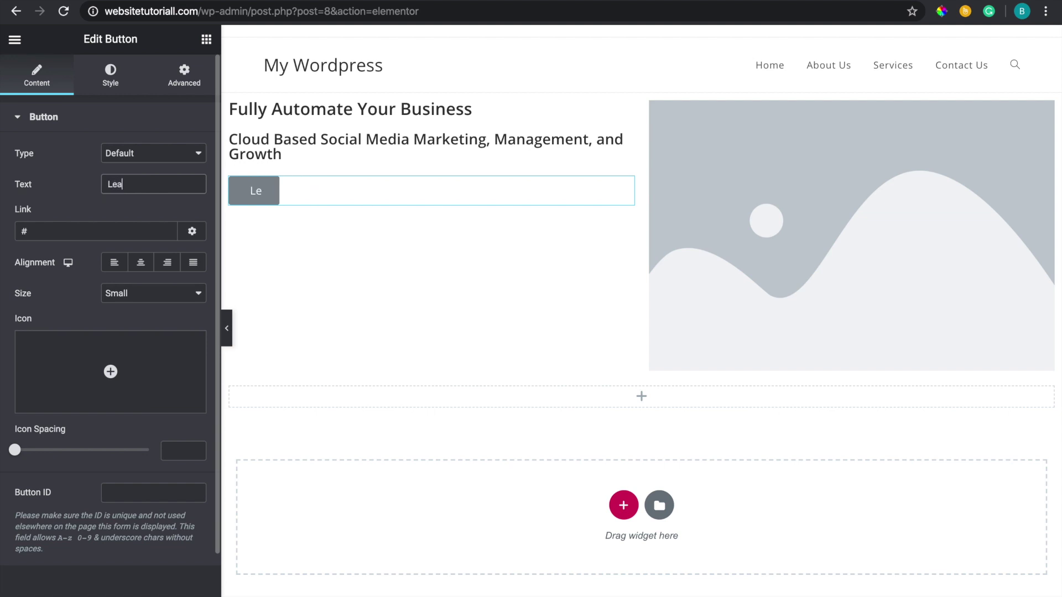
Step: Keep the button in Default style at Medium size and check it in preview
click(178, 158)
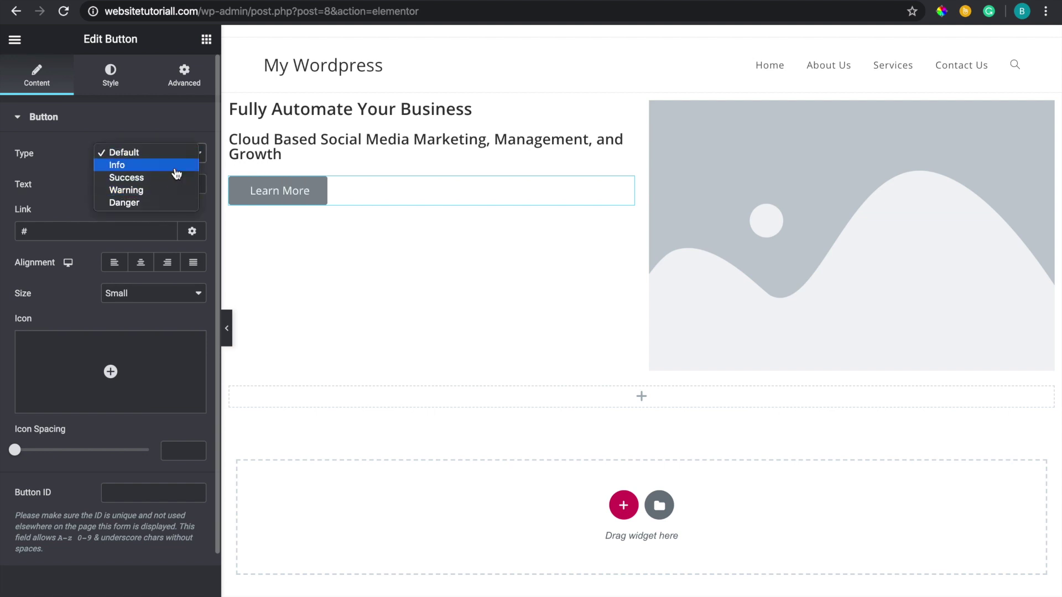
click(174, 165)
click(185, 155)
click(185, 145)
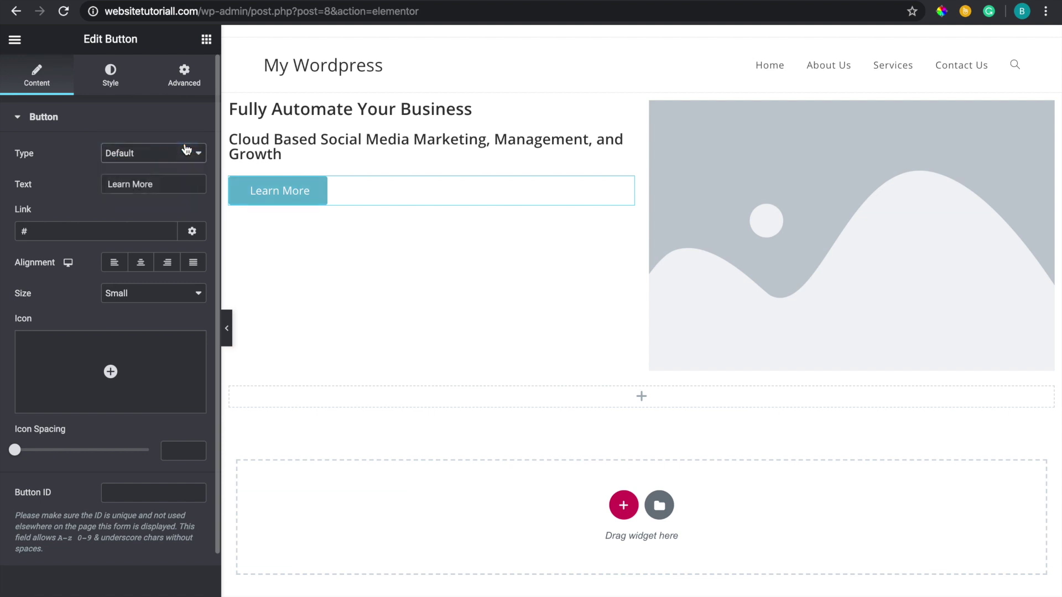
click(180, 305)
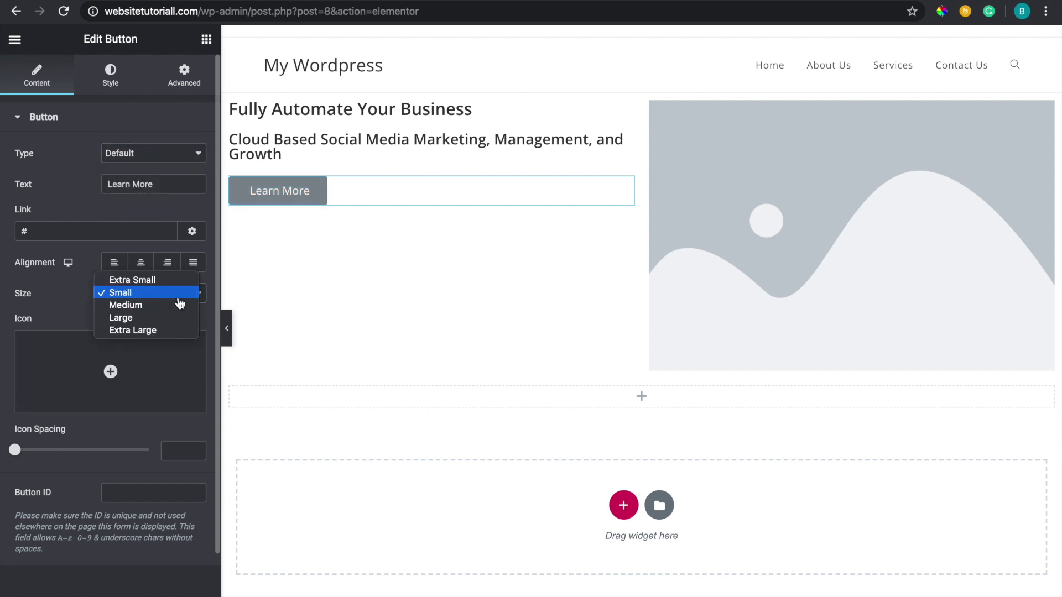
click(168, 308)
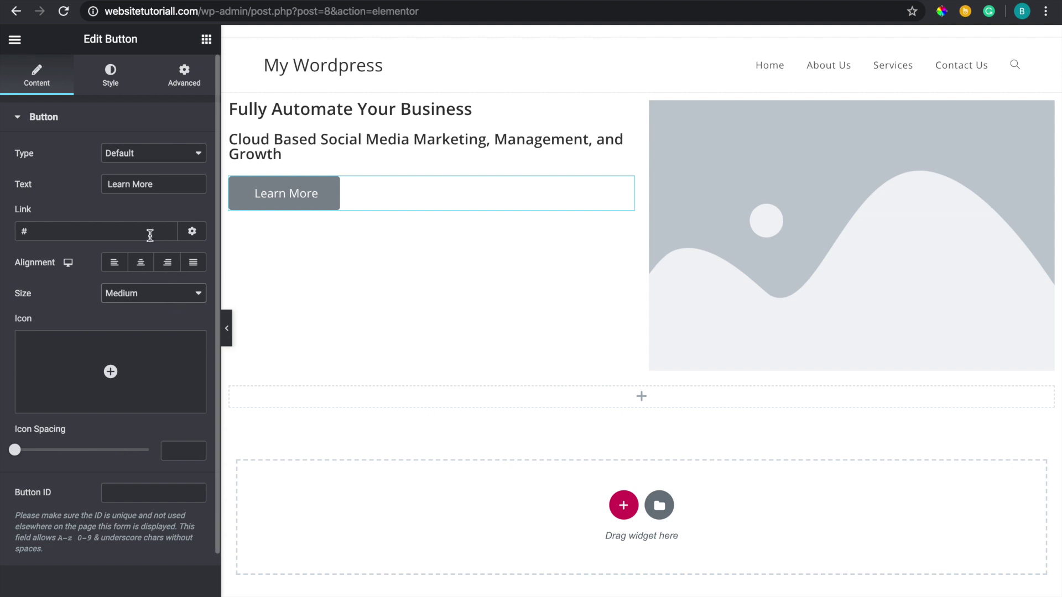
click(228, 323)
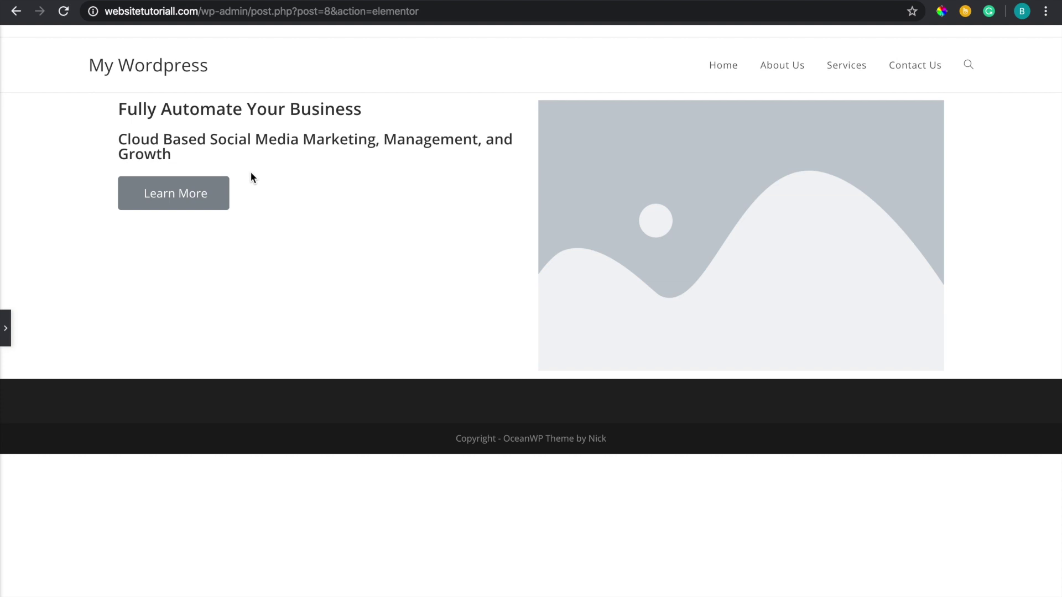
click(4, 329)
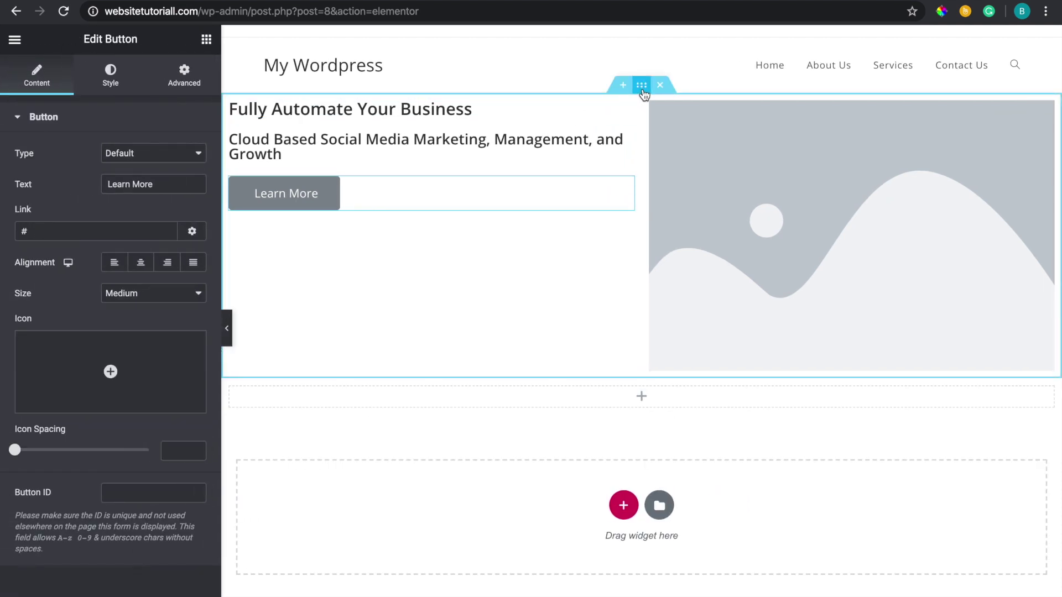
click(684, 141)
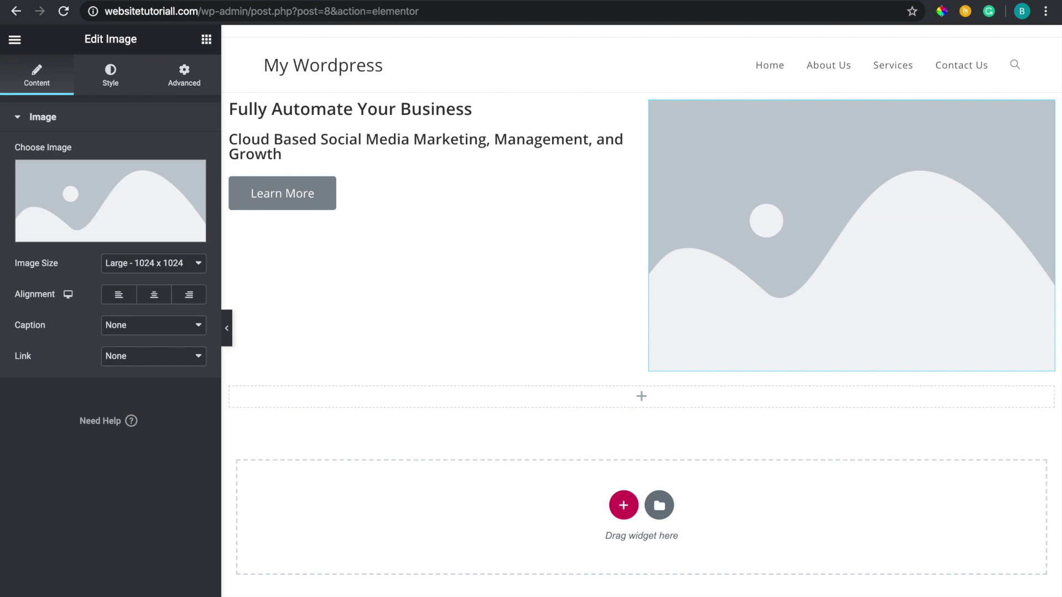
Step: On unDraw, set the illustration colour to the cyan preset #00B0FF
key(ctrl+Tab)
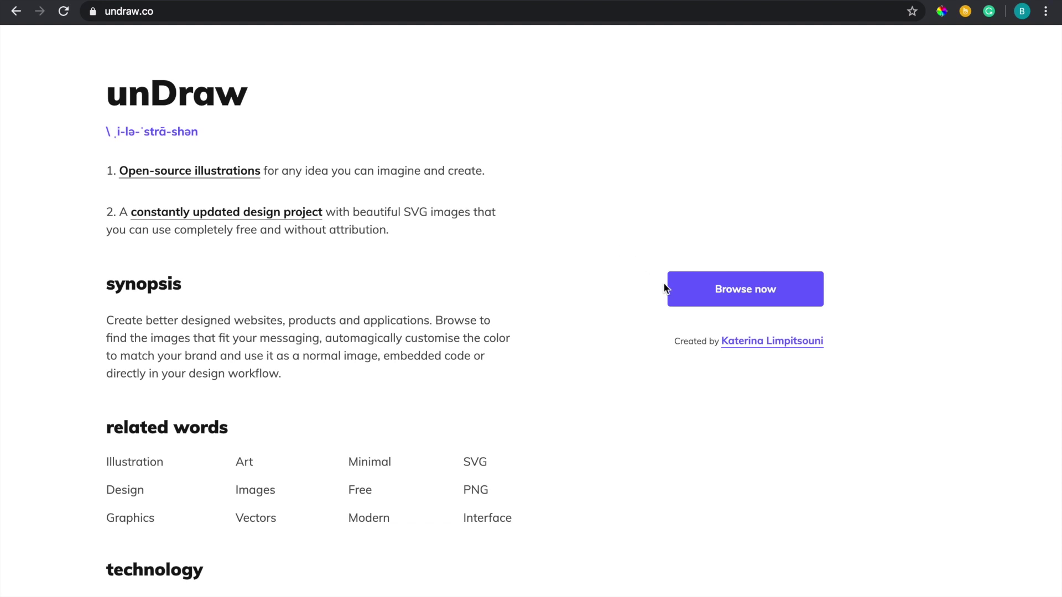
click(691, 300)
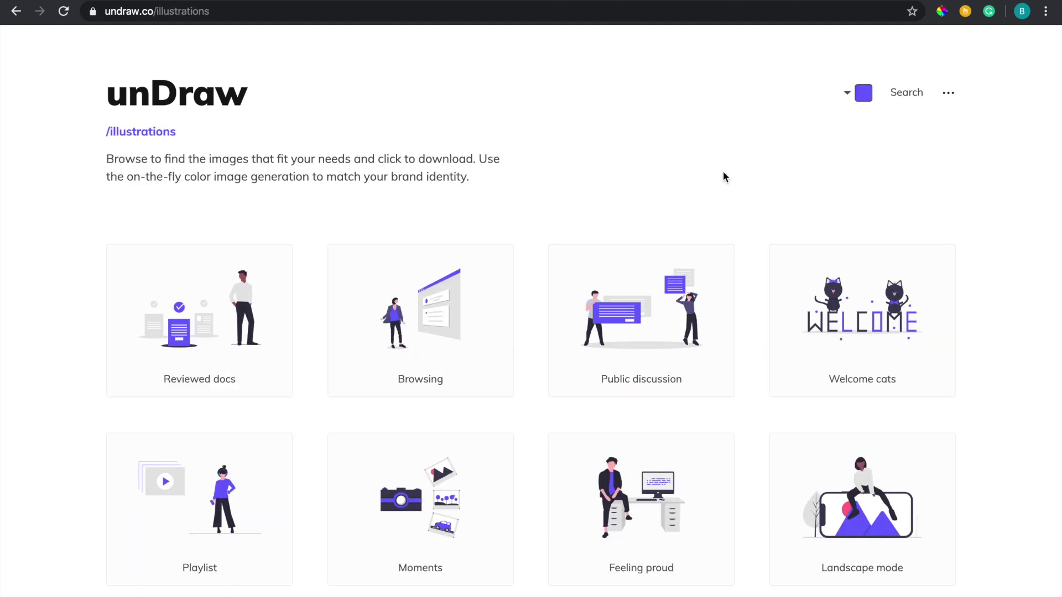
click(863, 93)
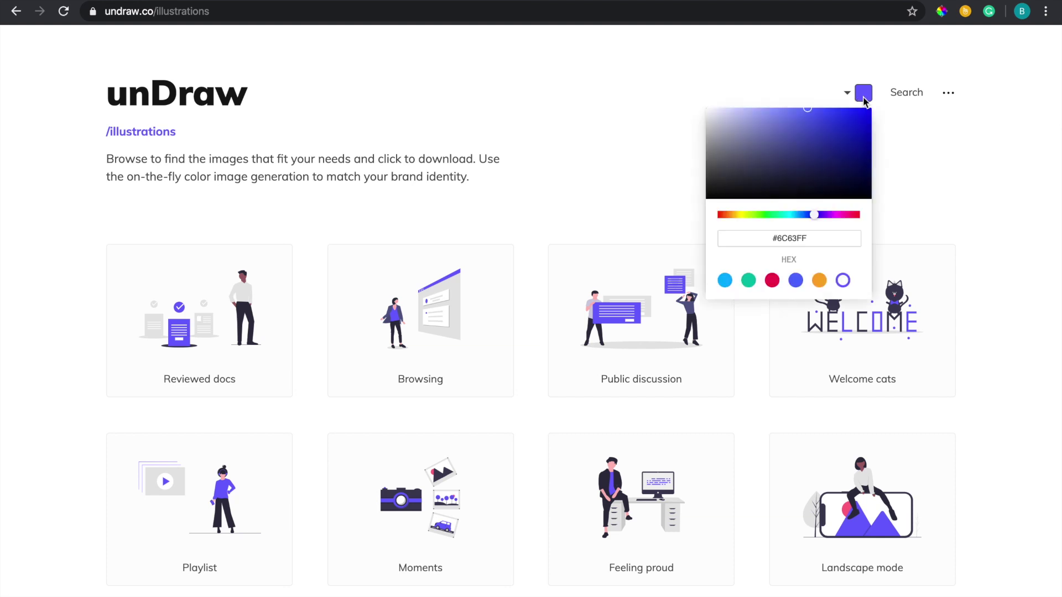
click(725, 281)
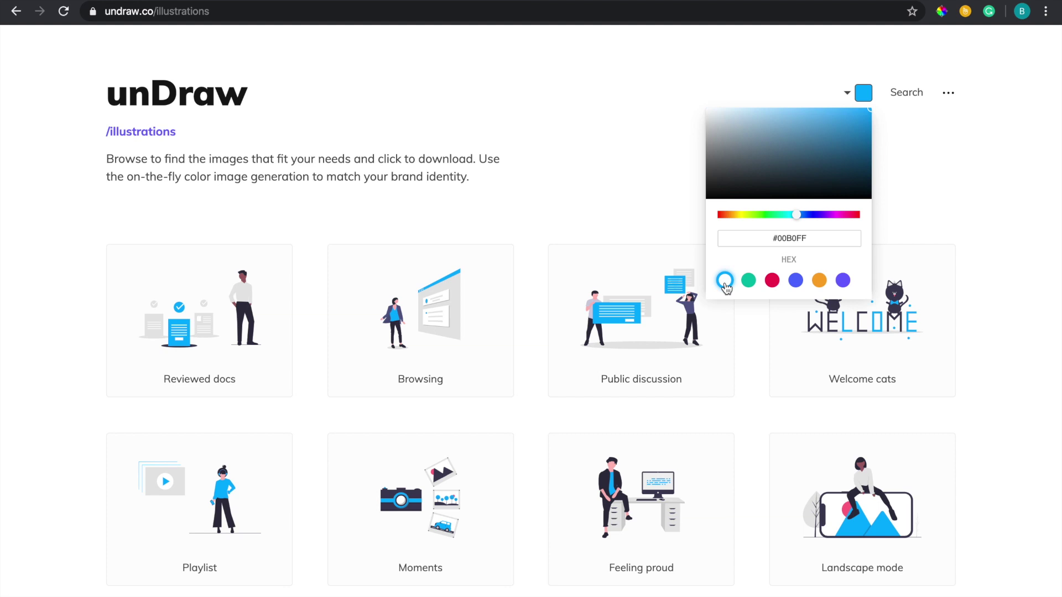
double_click(807, 238)
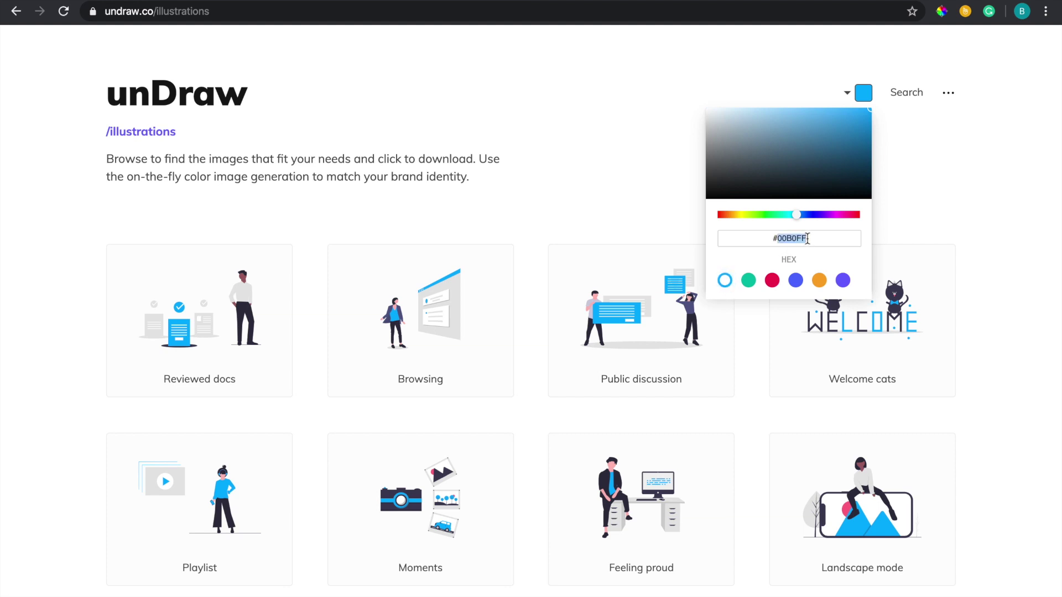
click(622, 172)
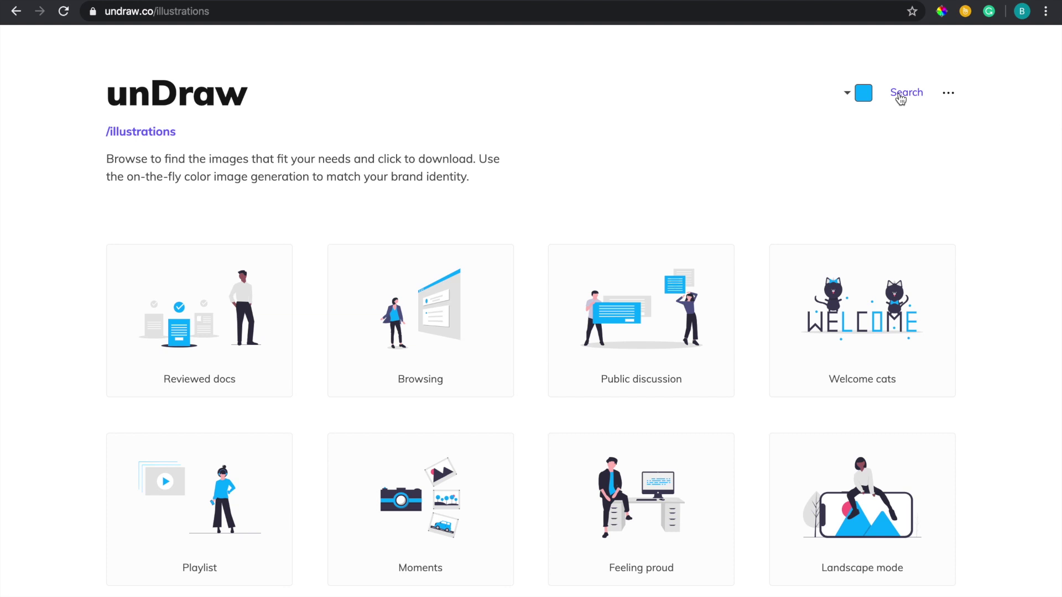
Step: Search 'social media' and download the Social dashboard illustration as a PNG
click(900, 98)
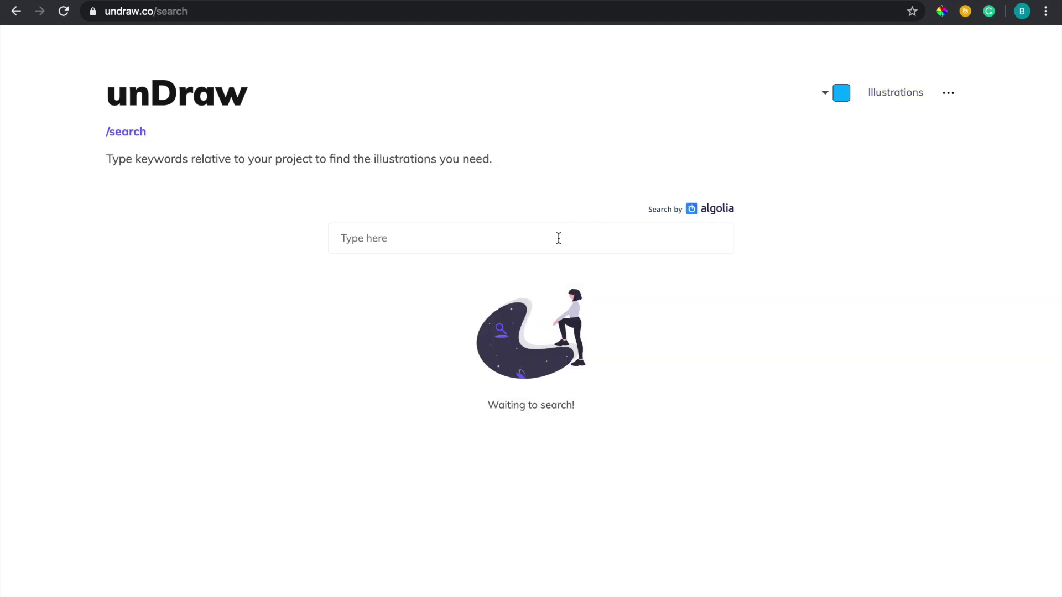
click(554, 243)
text(social media)
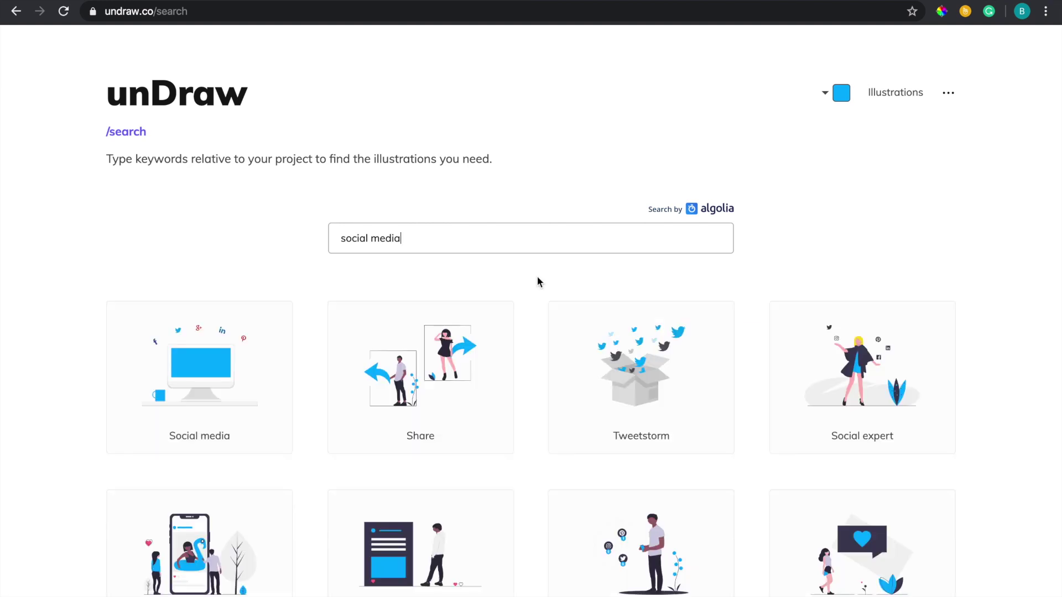
scroll(537, 280, down, 5)
scroll(537, 281, down, 5)
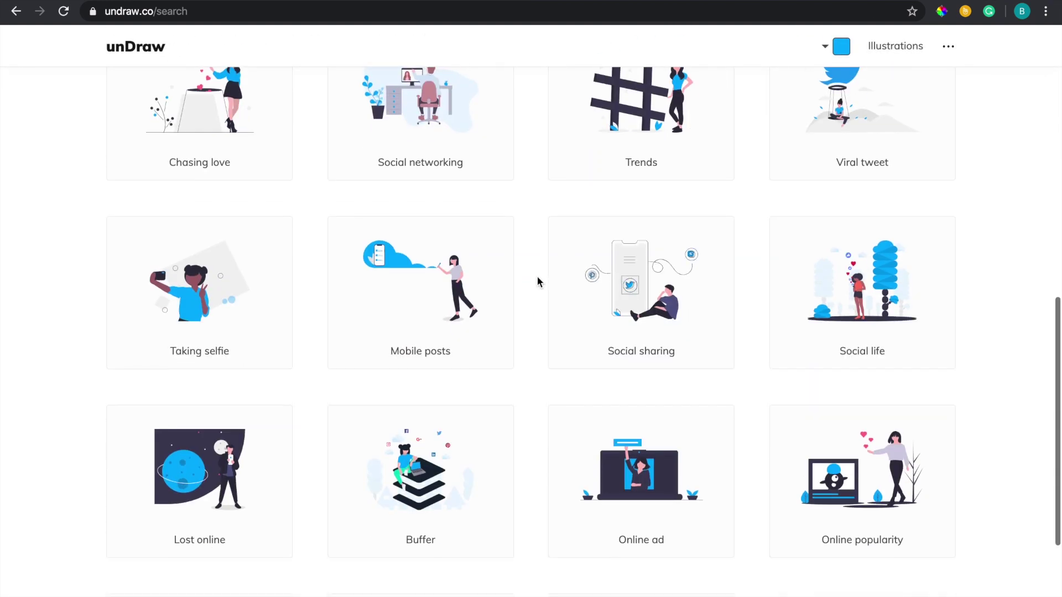
scroll(537, 281, down, 4)
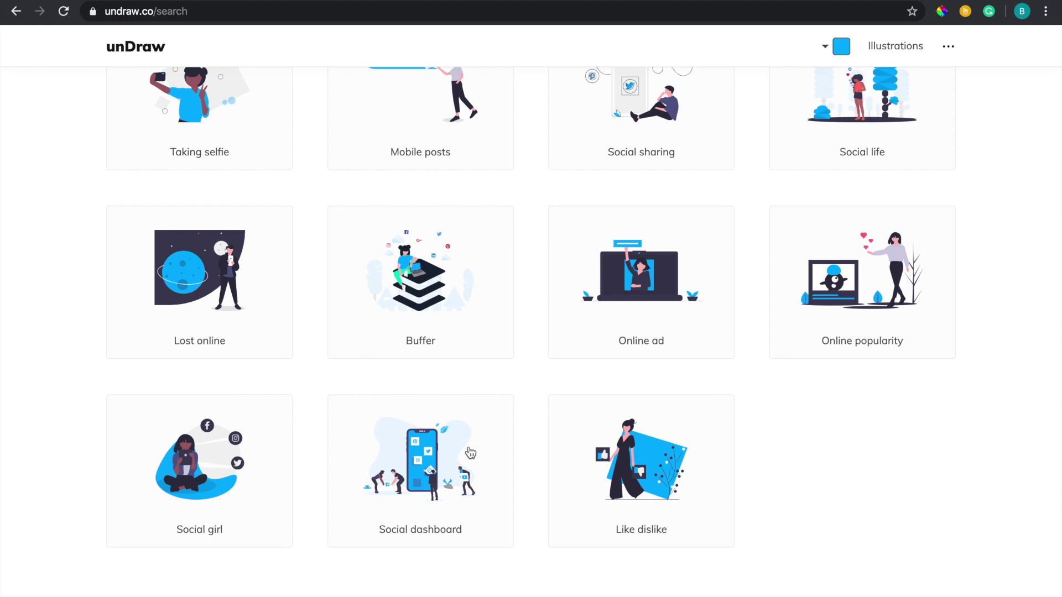
click(471, 452)
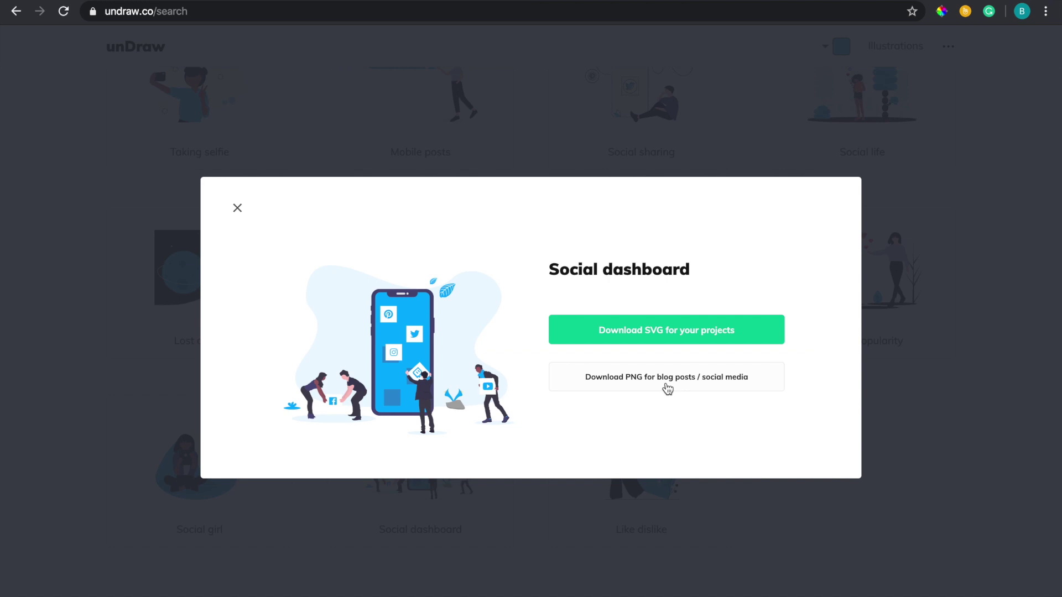
click(667, 389)
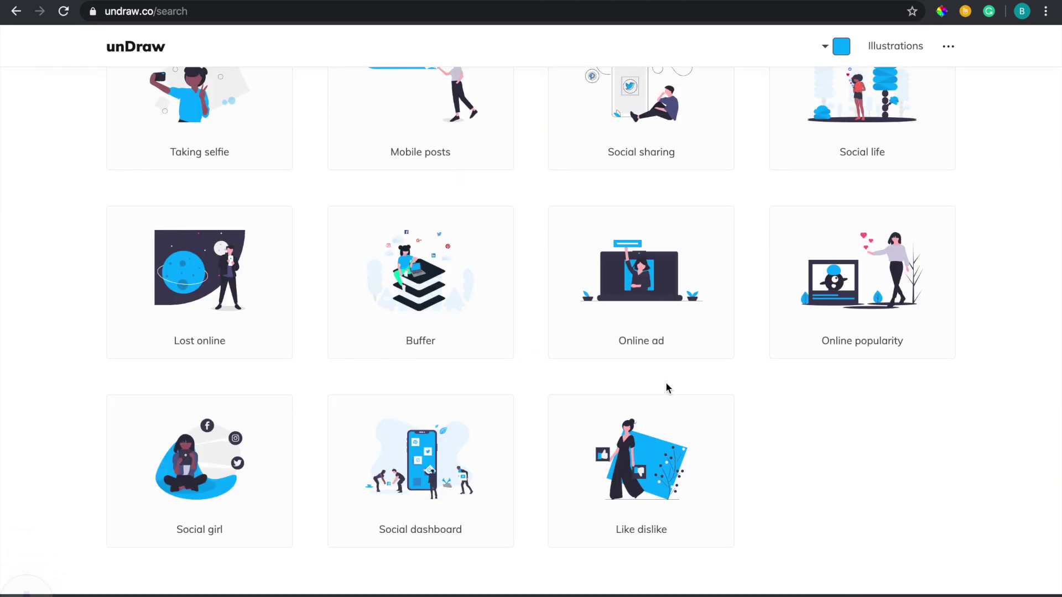
click(481, 448)
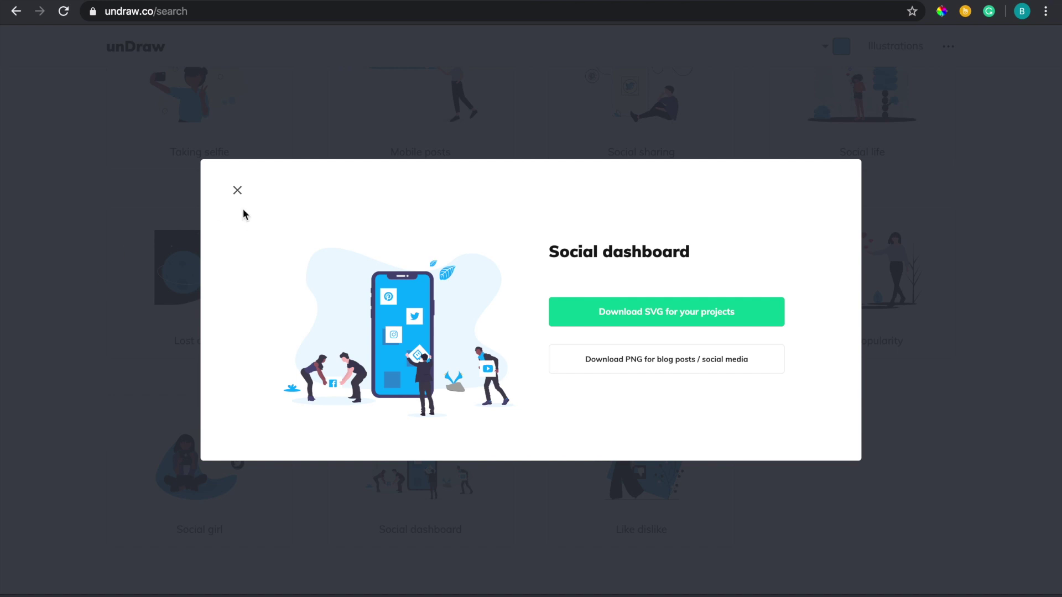
click(238, 191)
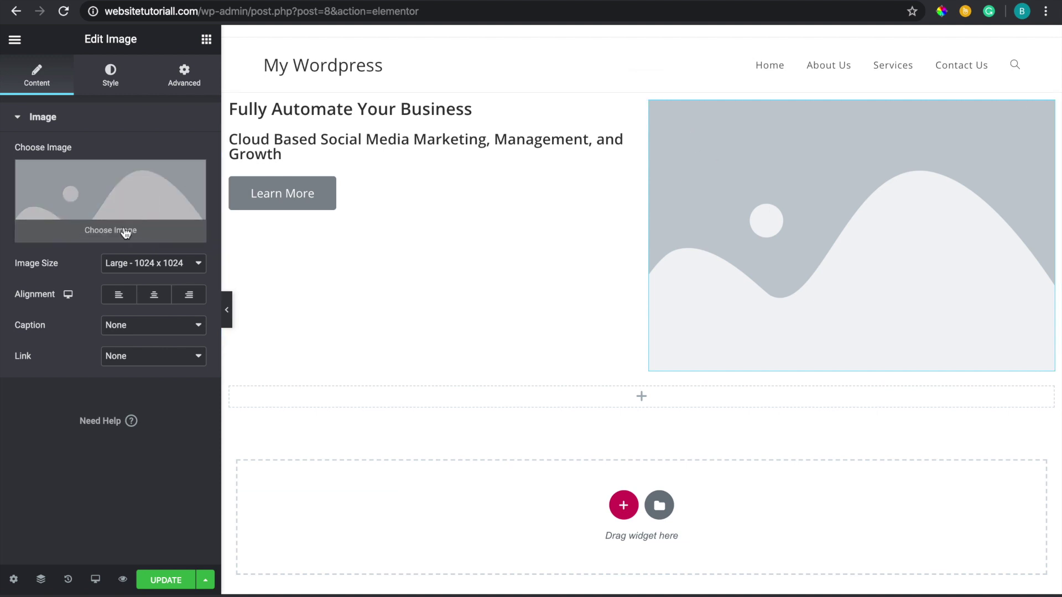
Step: Replace the image placeholder with the uploaded Social dashboard illustration, then select the Learn More button
click(125, 233)
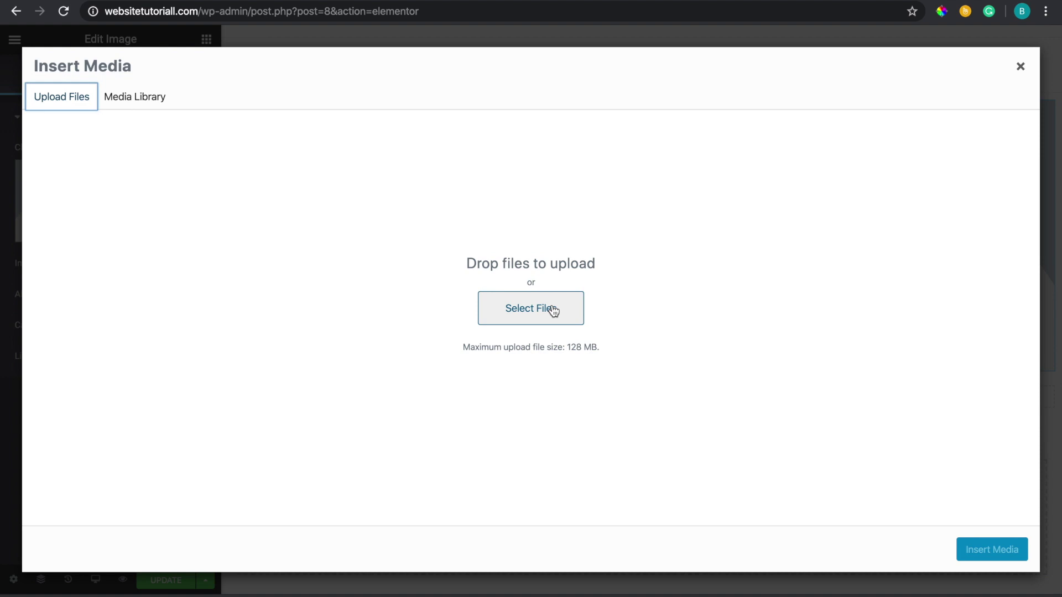
click(150, 107)
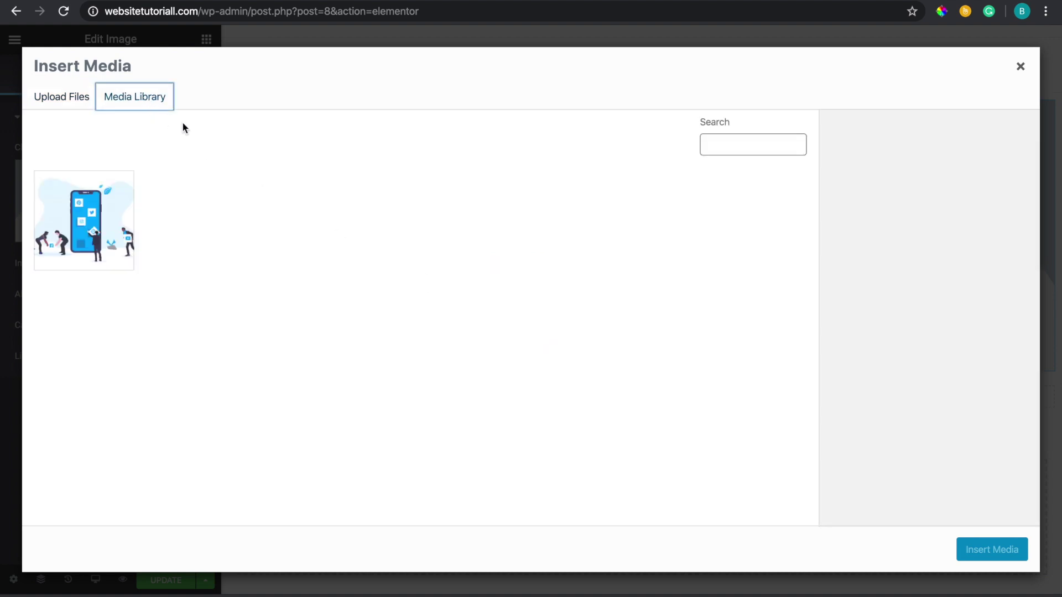
click(91, 214)
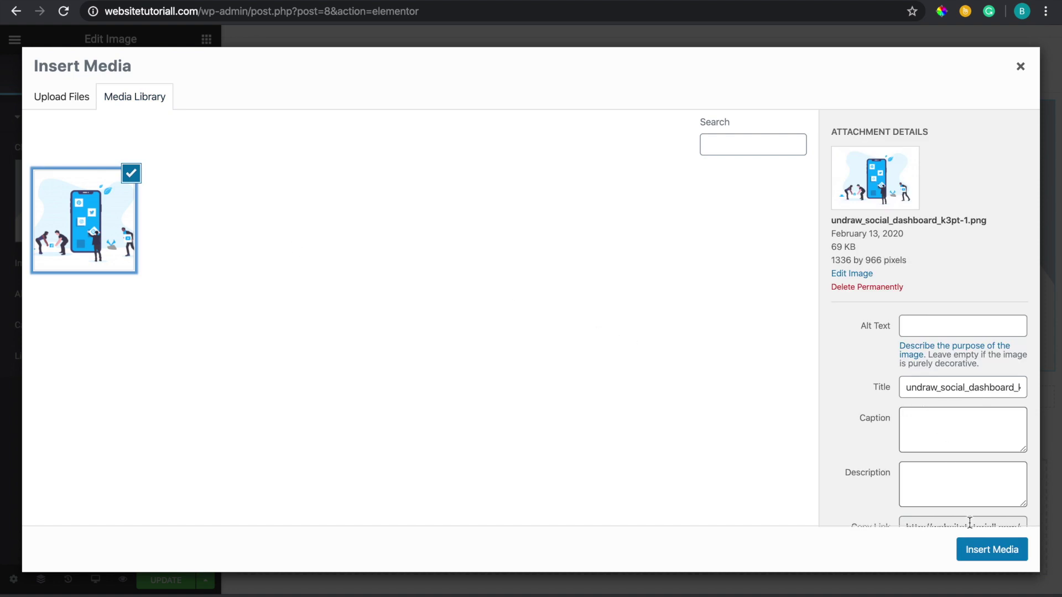
click(986, 553)
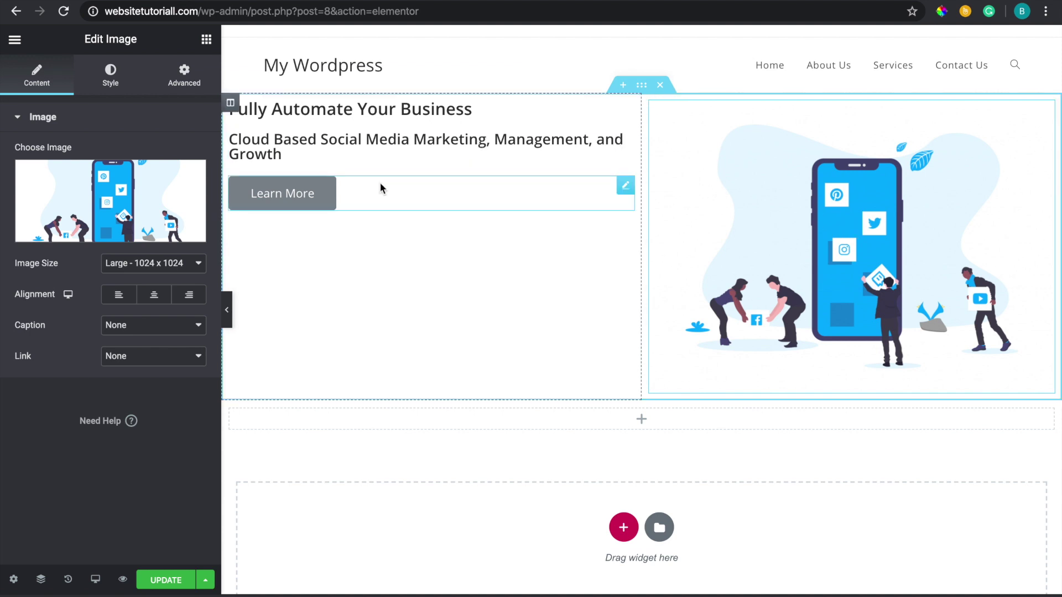
click(326, 195)
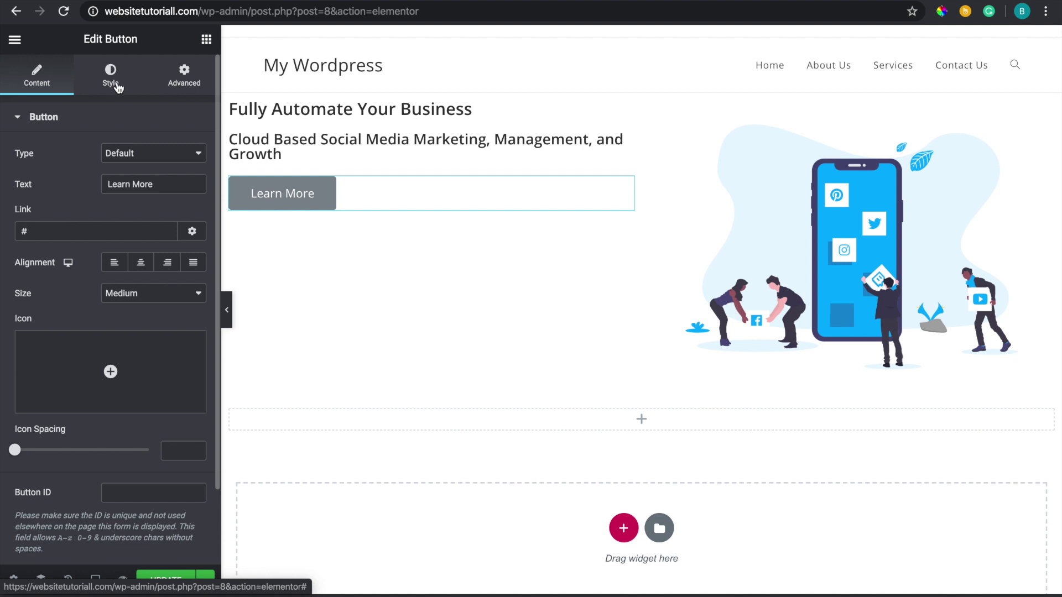
Step: Set the Learn More button's typography to Montserrat, weight 600
click(118, 87)
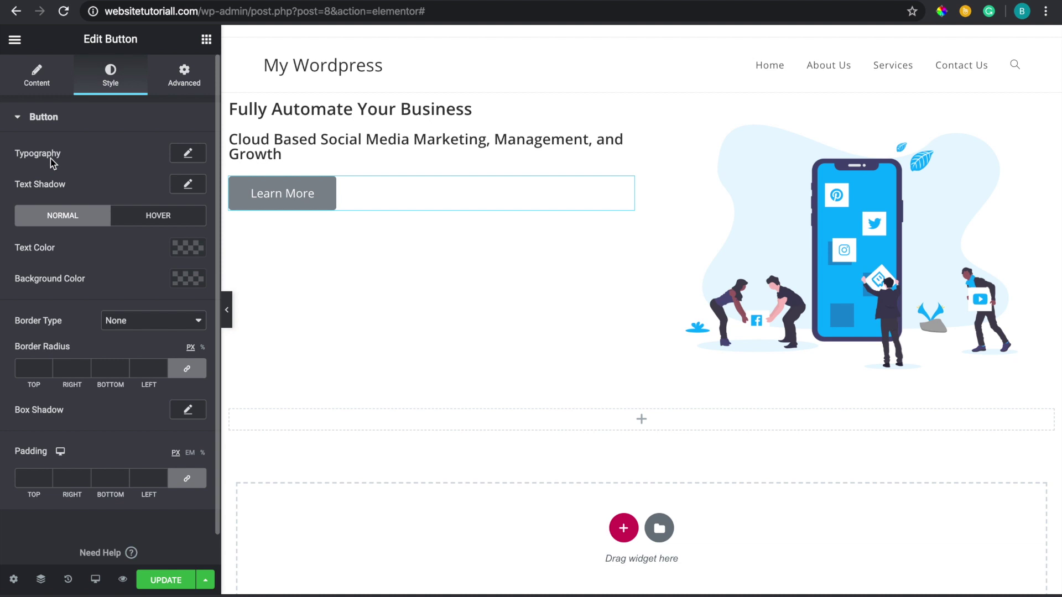
click(186, 156)
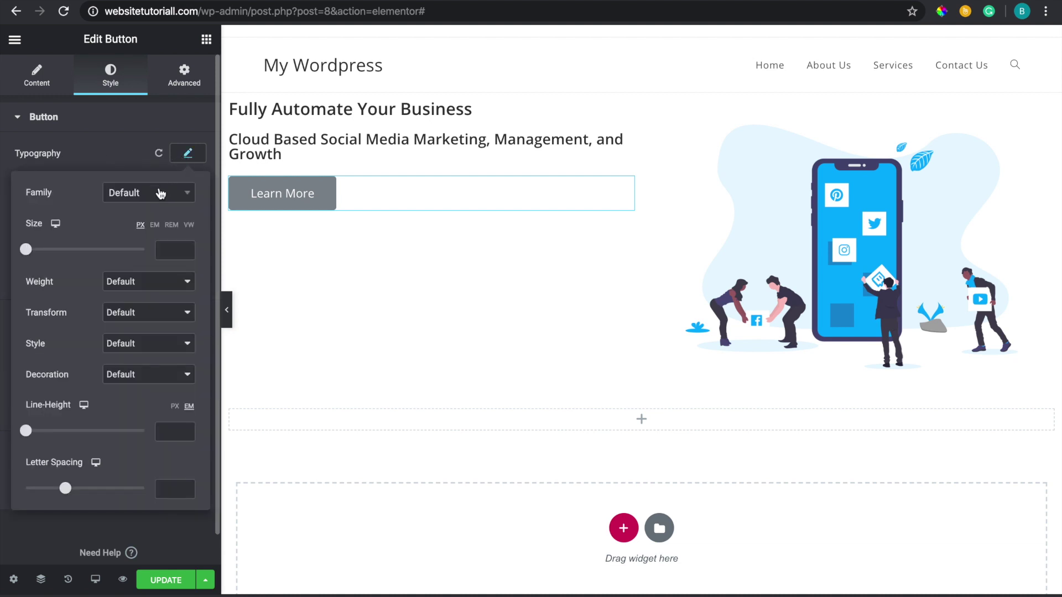
click(154, 193)
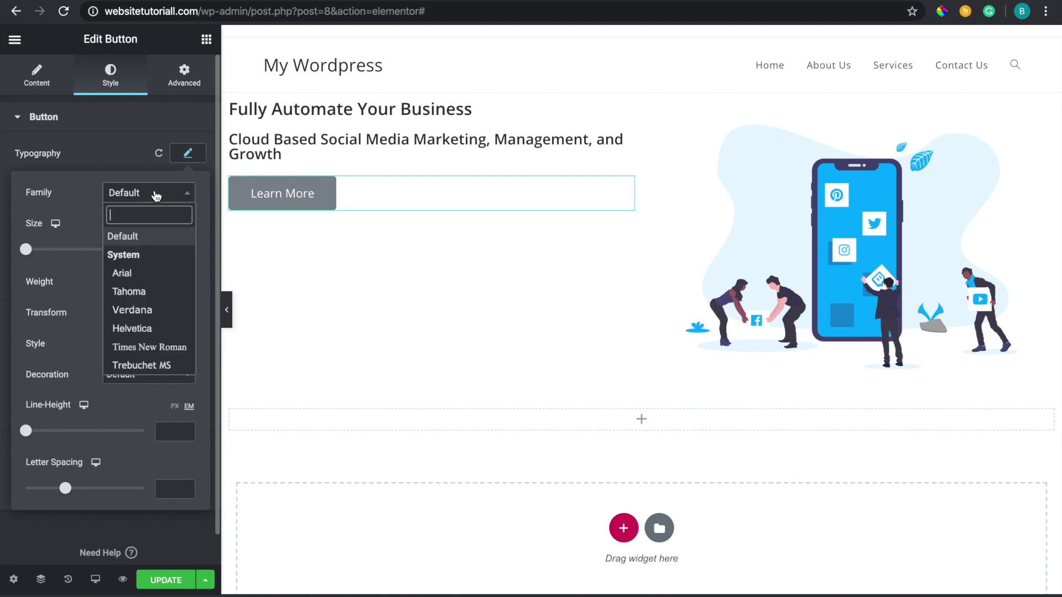
text(monts)
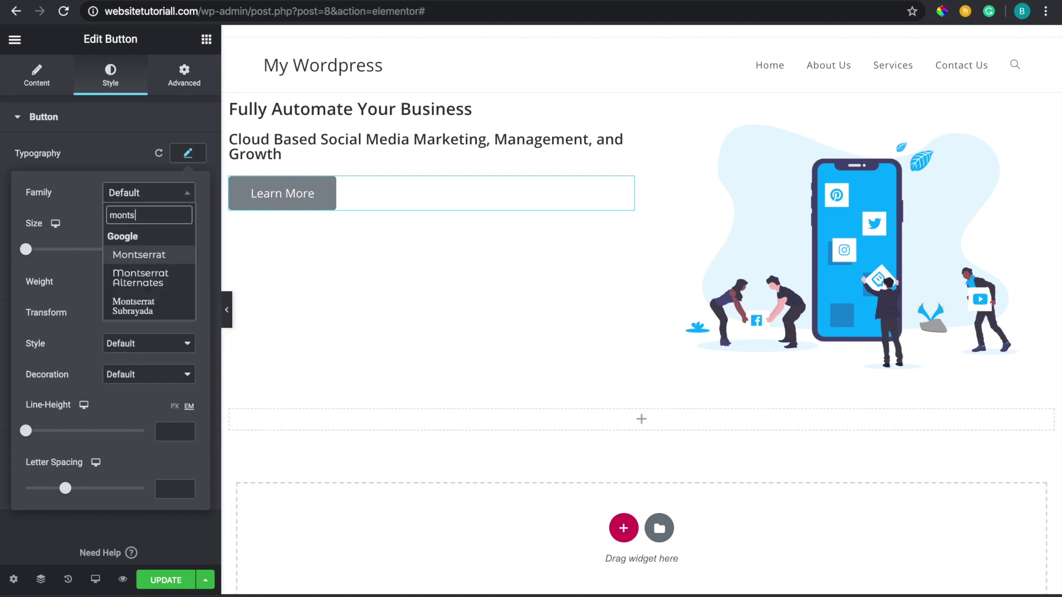
click(156, 252)
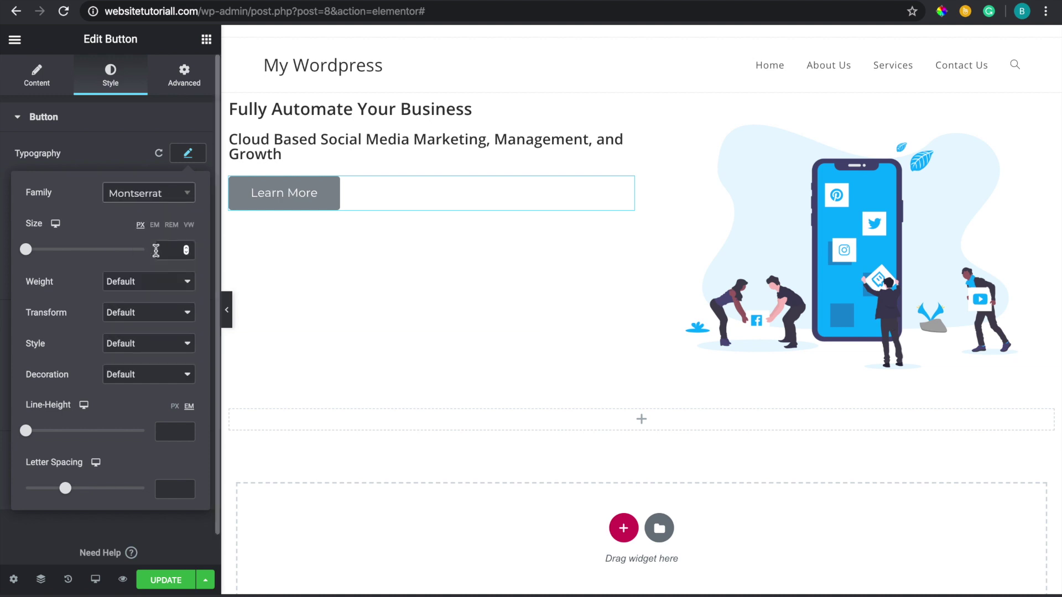
click(159, 281)
click(159, 238)
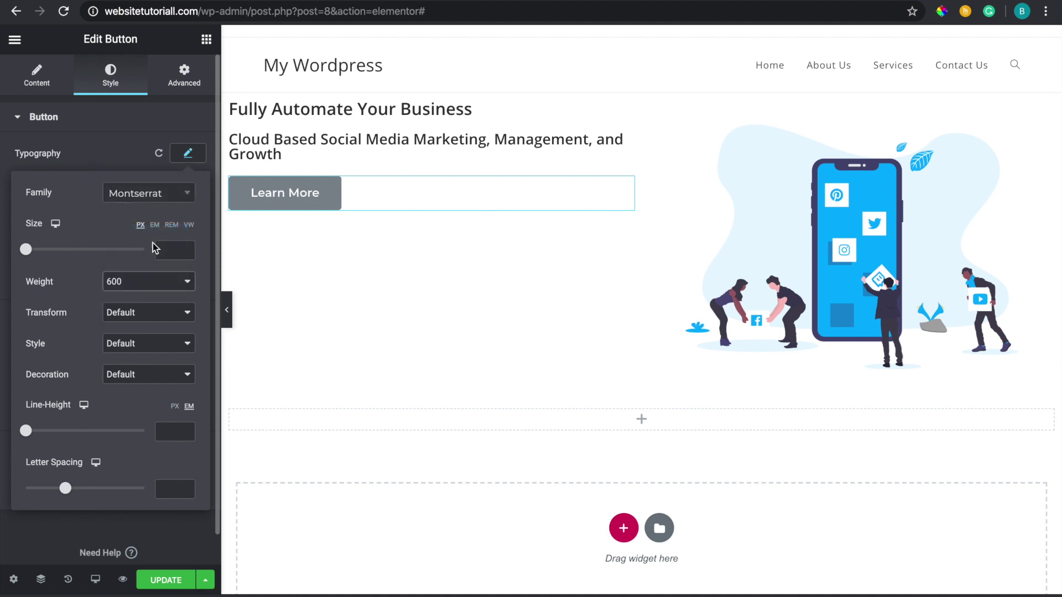
click(120, 163)
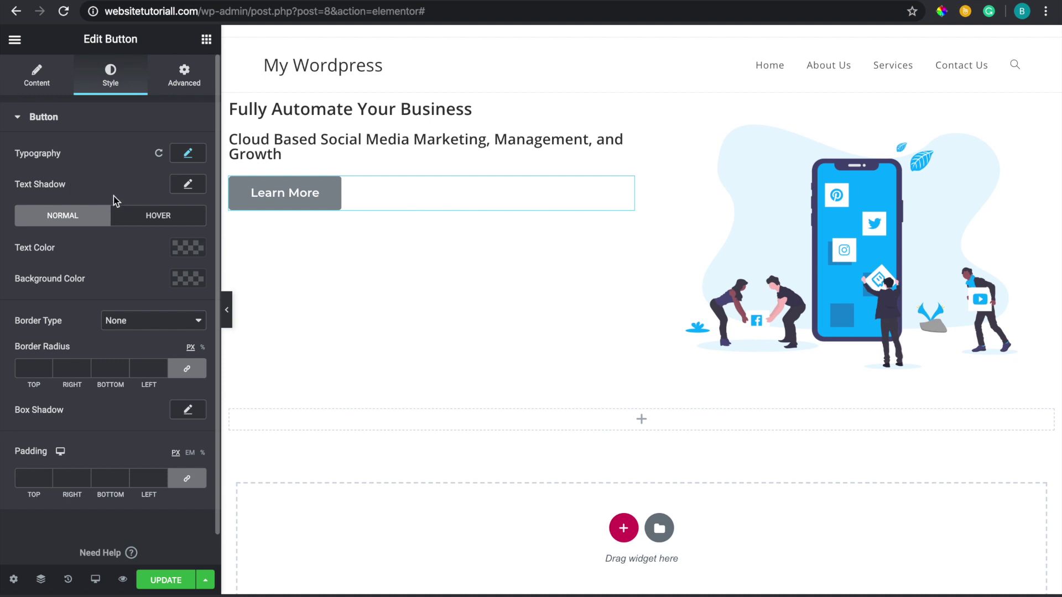
Step: Give the button a #00B0FF background colour and preview the page
click(190, 279)
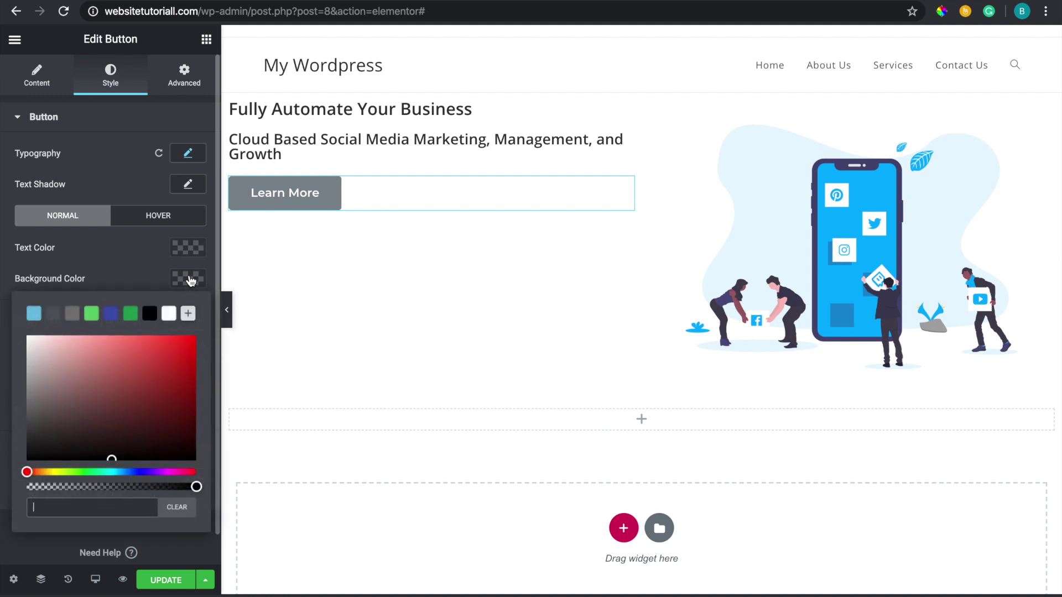
click(118, 471)
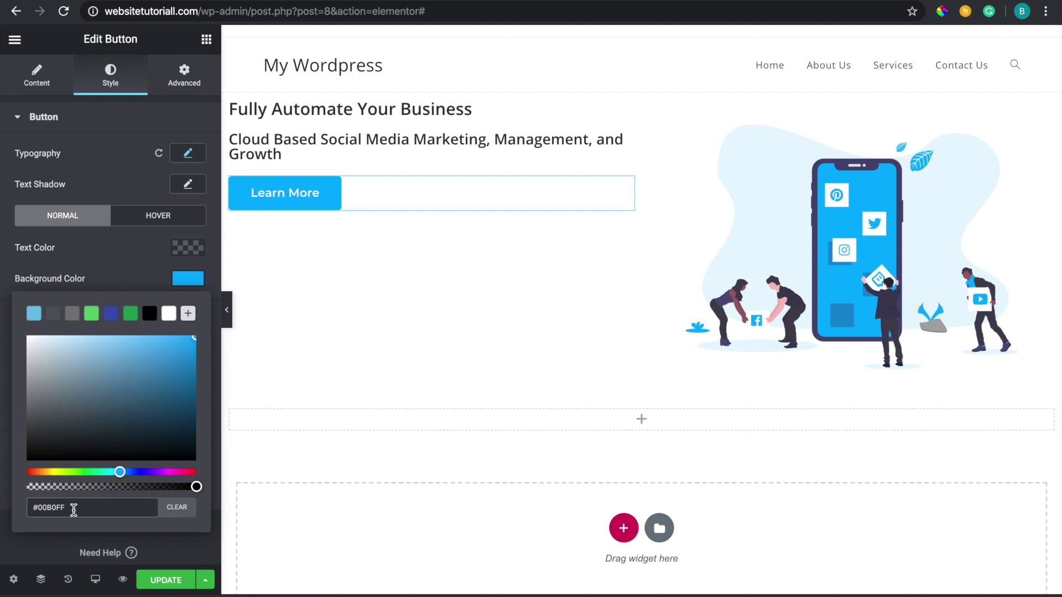
click(138, 260)
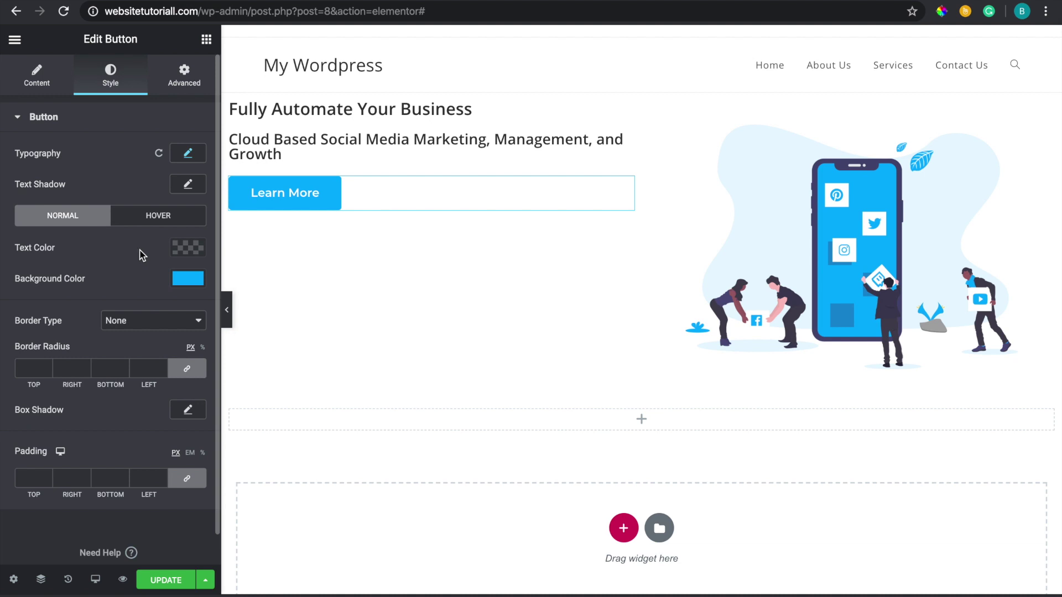
click(227, 310)
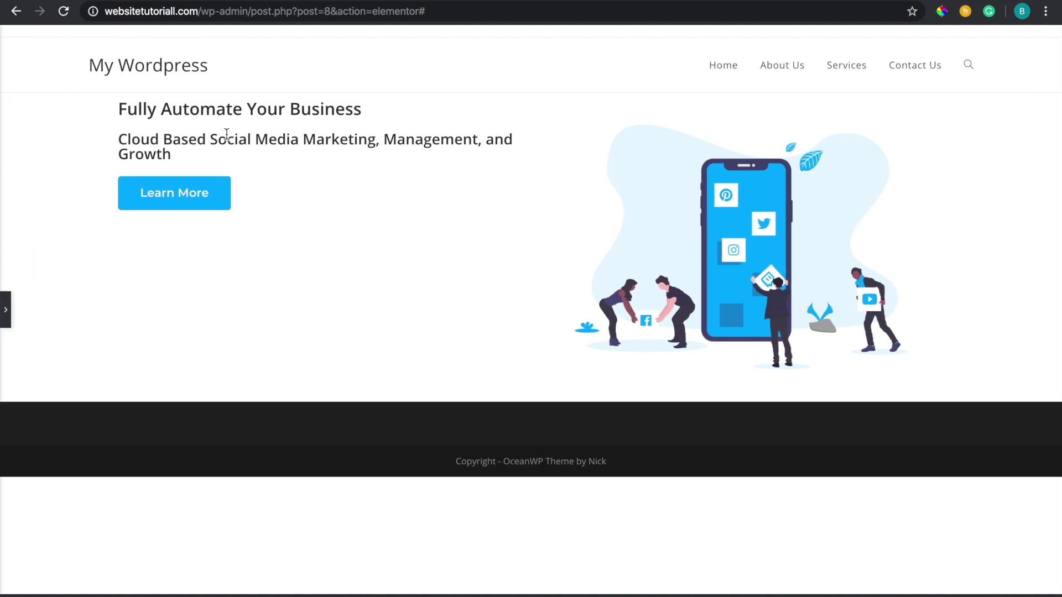
Step: Set the 'Cloud Based Social Media Marketing, Management, and Growth' subheading's font family to Montserrat
click(6, 319)
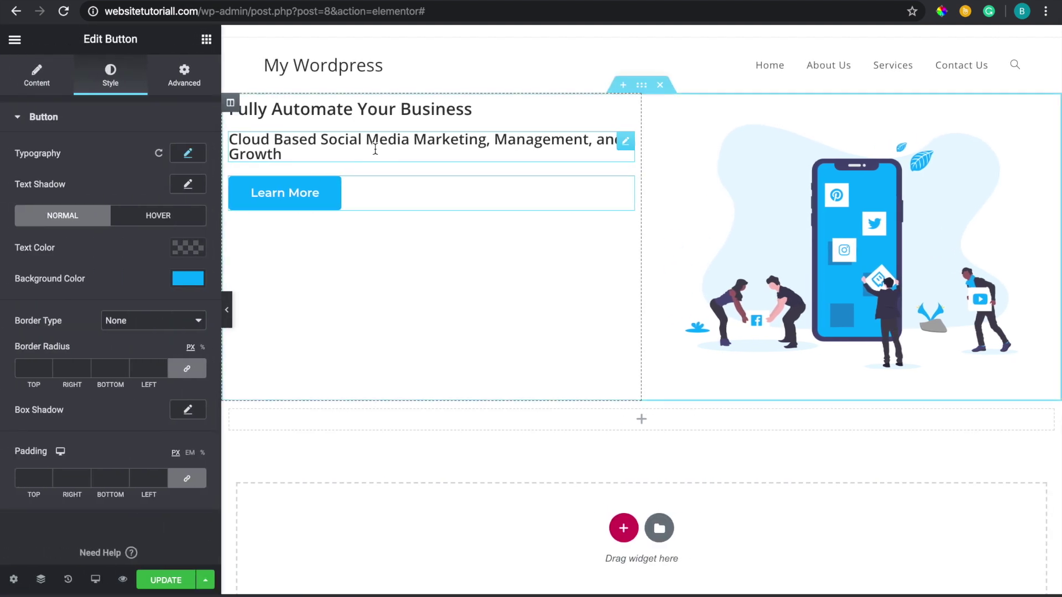
click(578, 148)
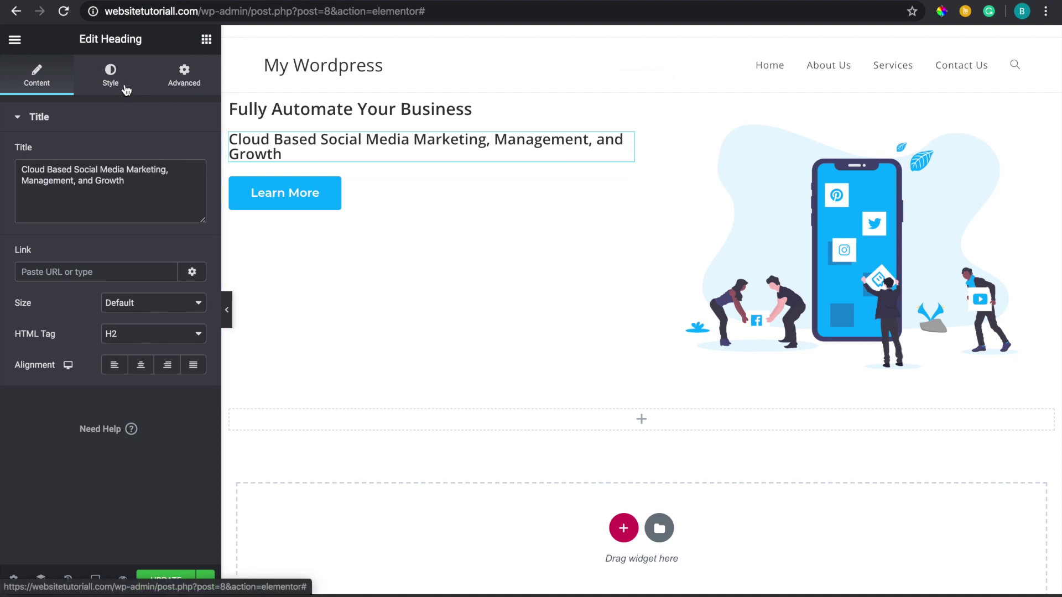
click(126, 90)
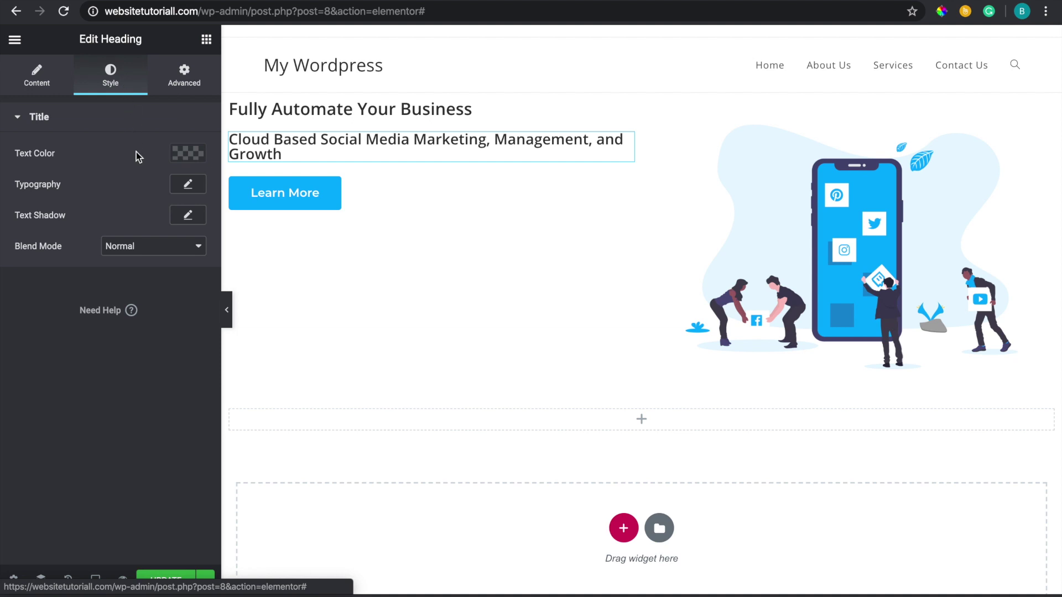
click(194, 188)
click(155, 224)
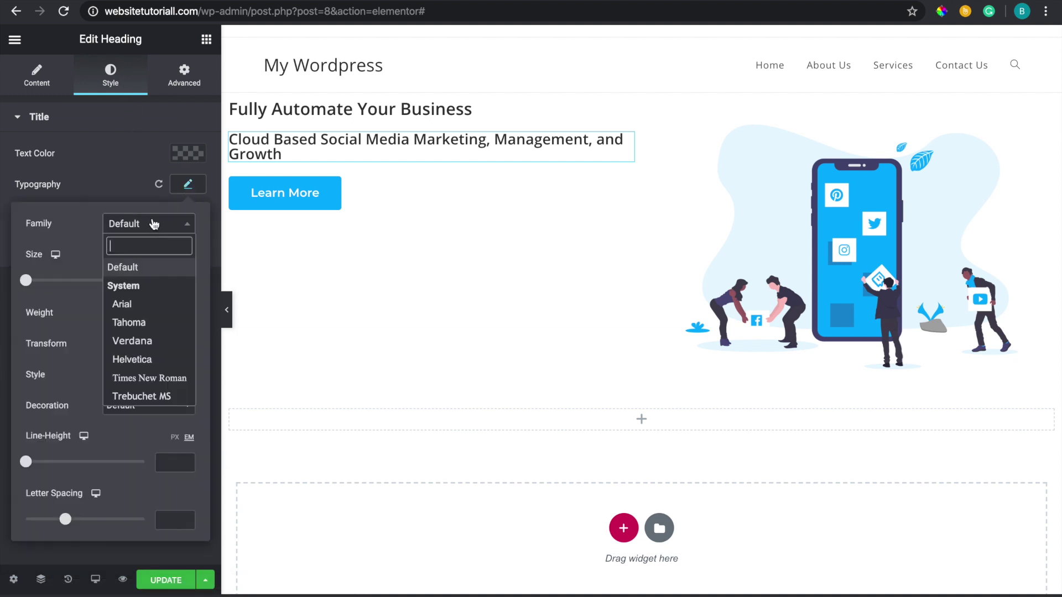
text(mont)
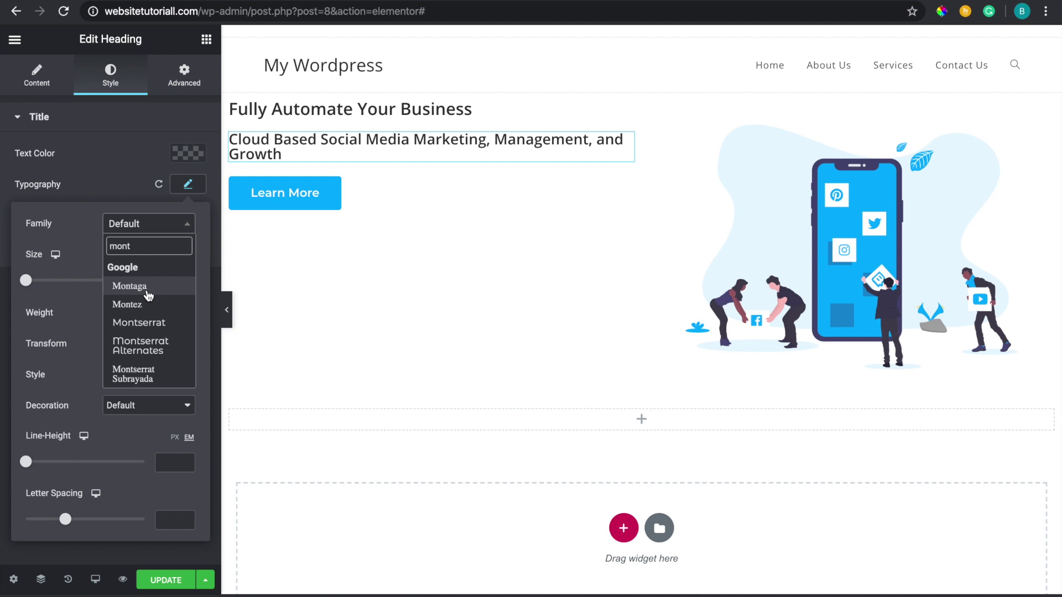
text(s)
click(162, 286)
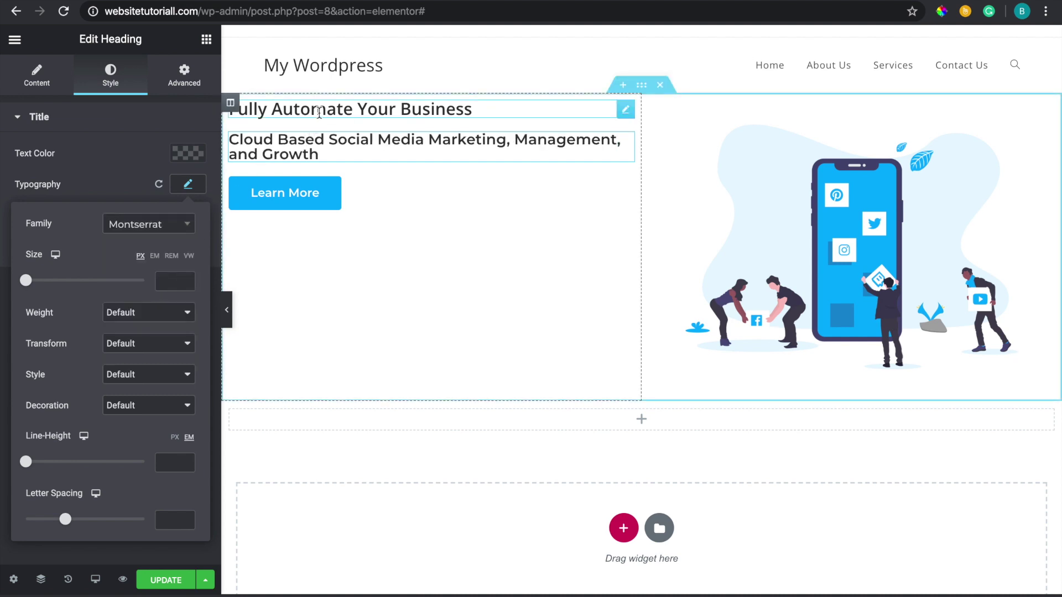
click(319, 112)
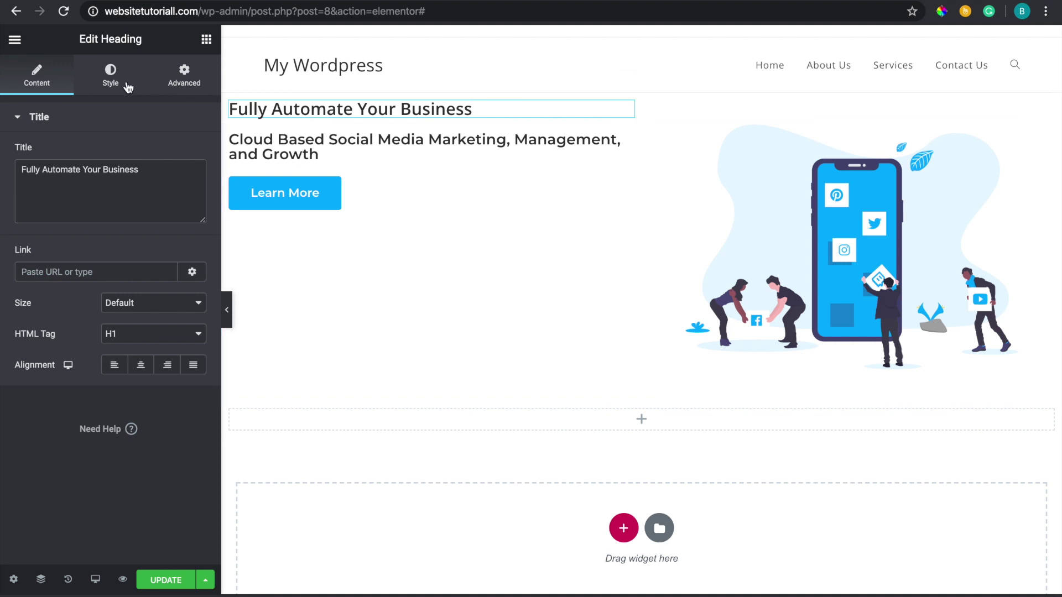
Step: Give the 'Fully Automate Your Business' H1 Montserrat at 32 px and check it in preview
click(115, 84)
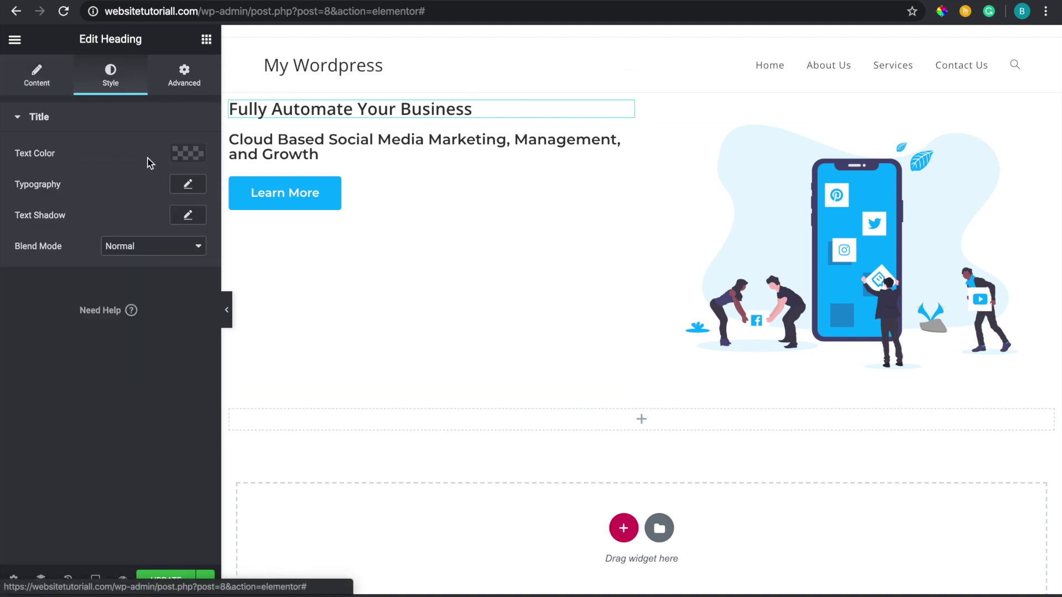
click(186, 185)
click(147, 224)
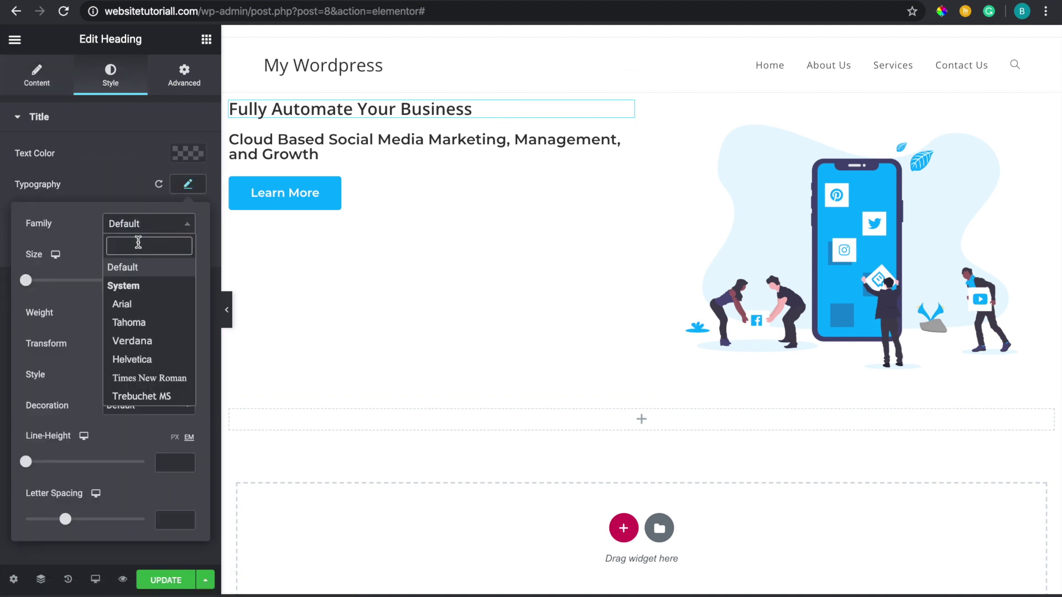
text(monts)
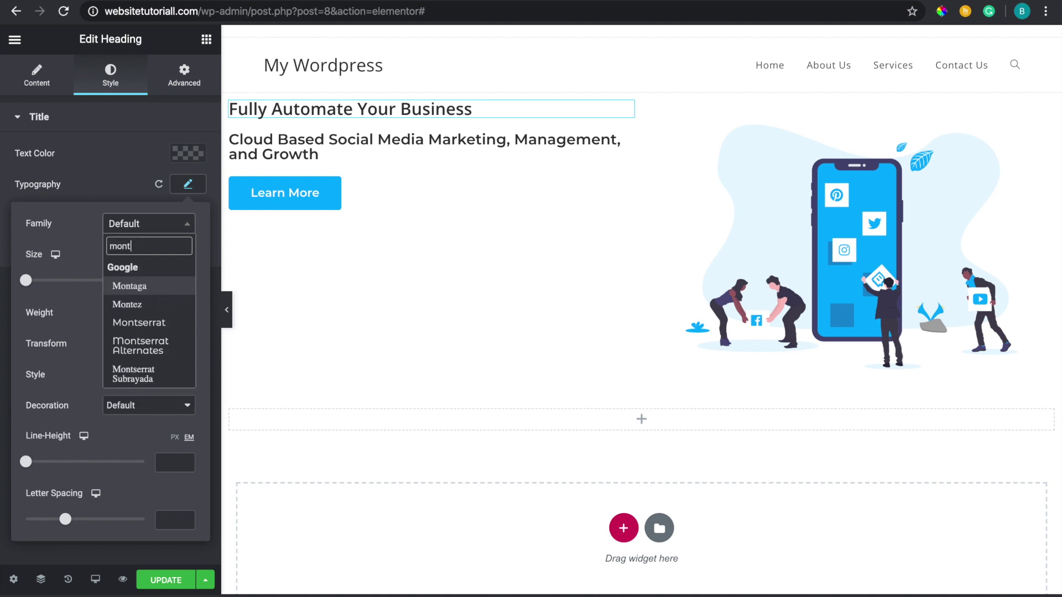
click(144, 284)
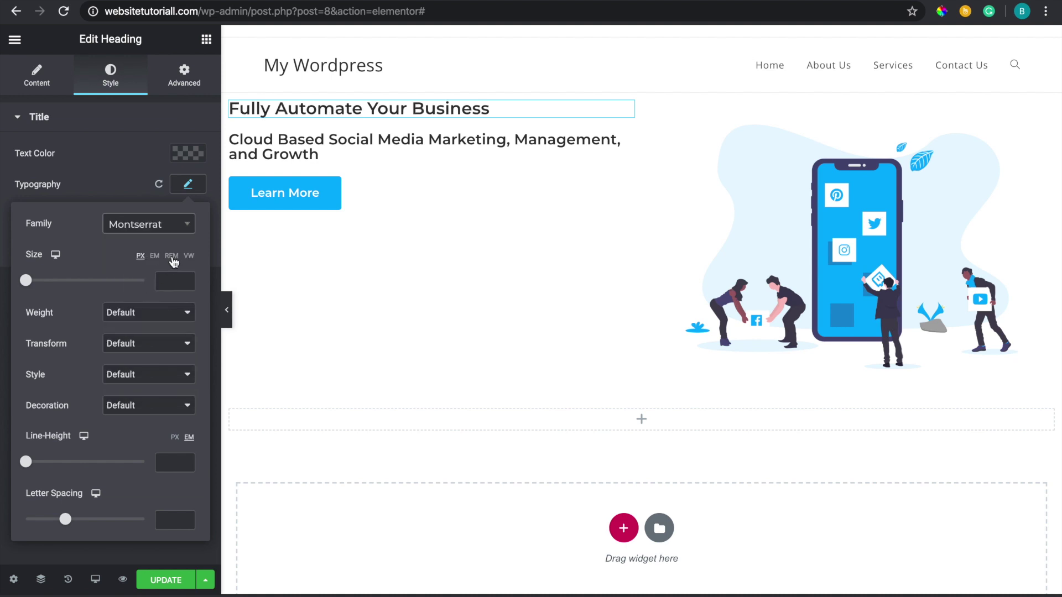
drag(29, 284, 49, 286)
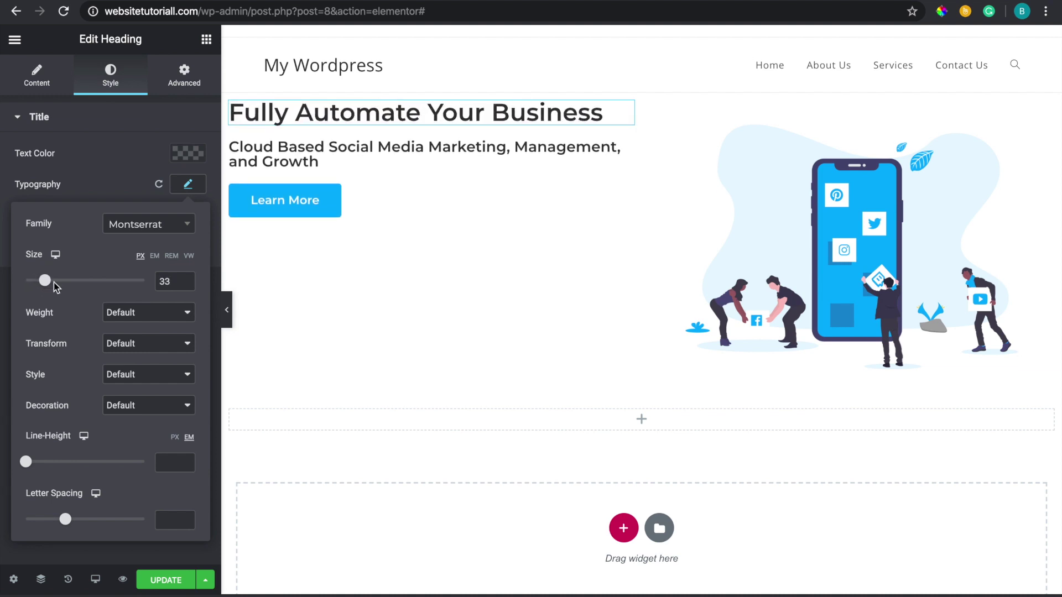
click(173, 284)
key(BackSpace)
text(2)
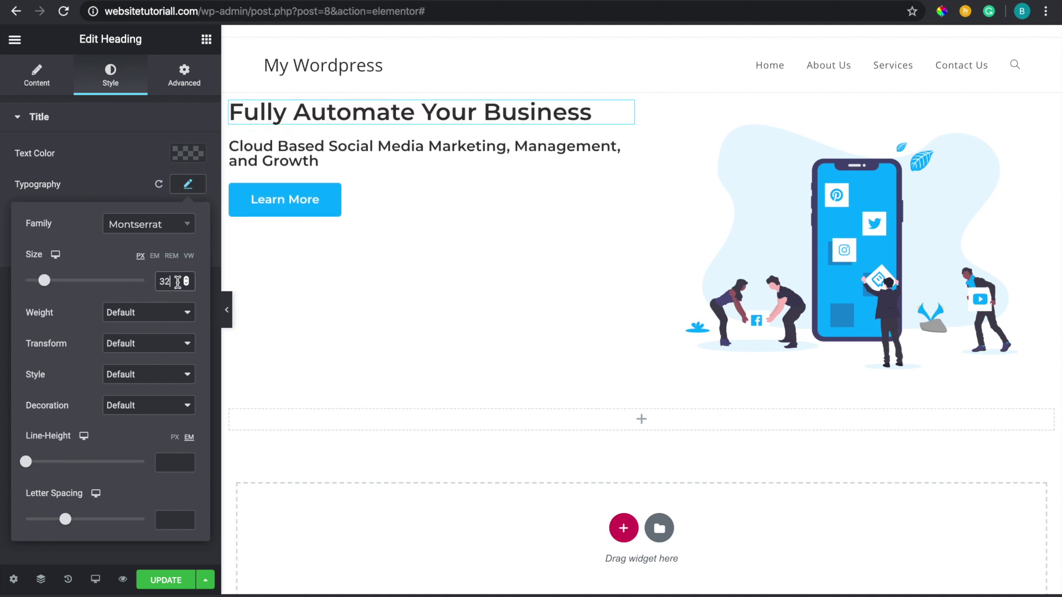
click(227, 309)
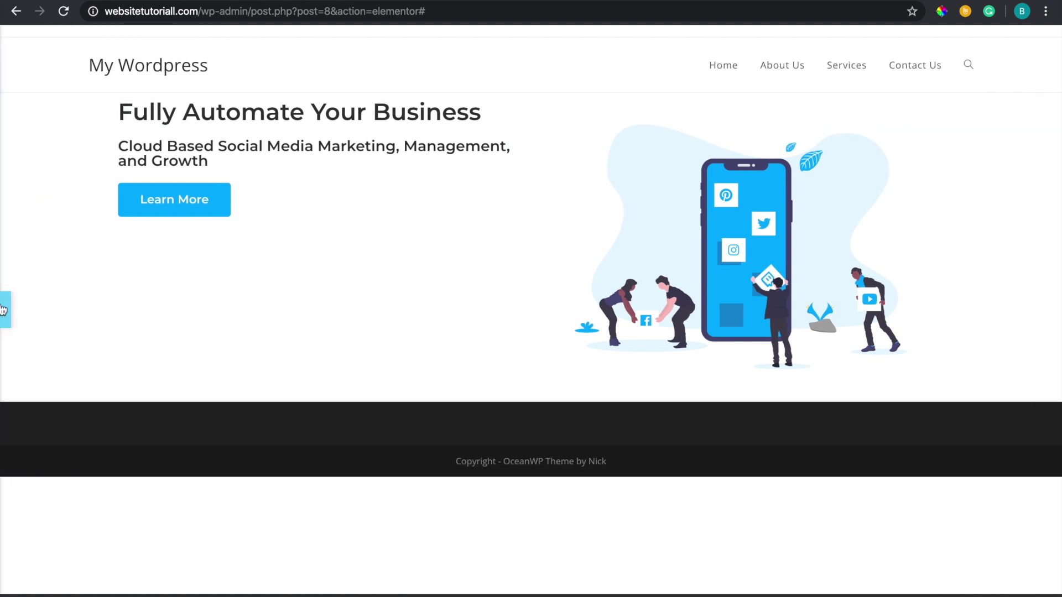
click(5, 310)
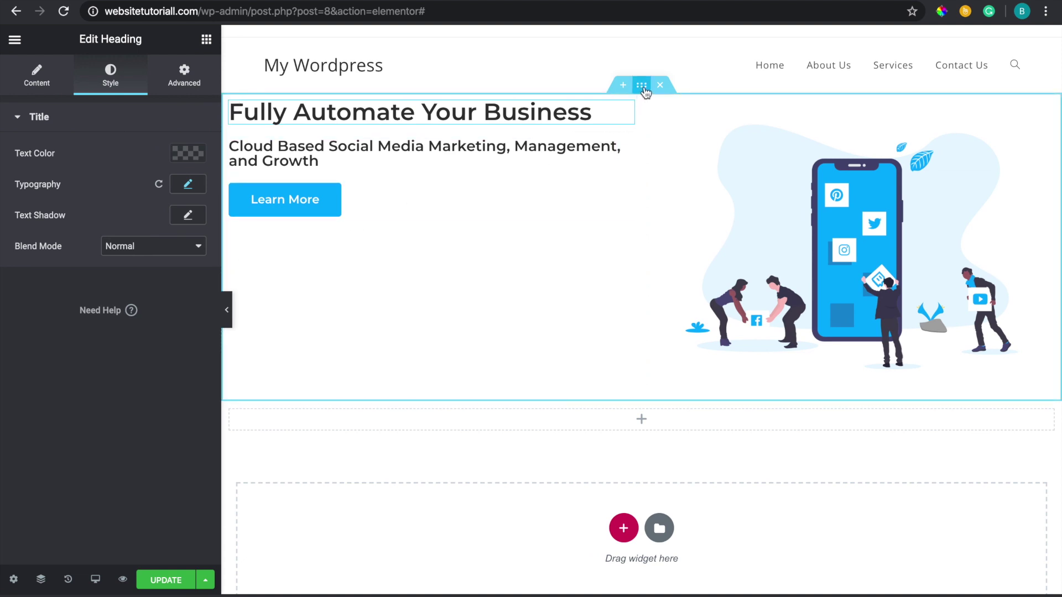
Step: Compare the hero section's Boxed and Full Width content widths in preview
click(641, 86)
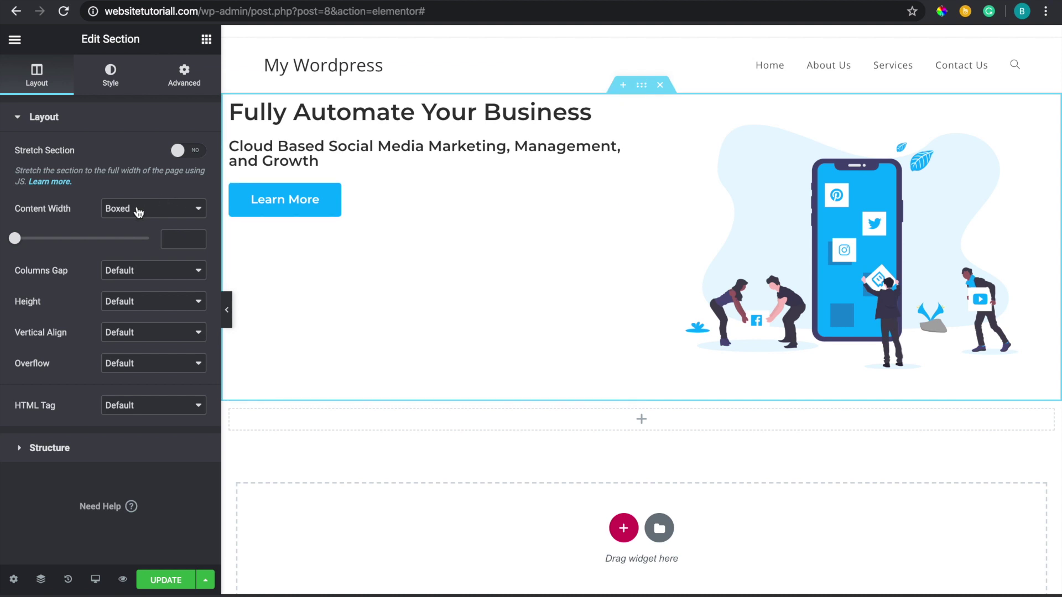
click(138, 213)
click(229, 303)
click(228, 310)
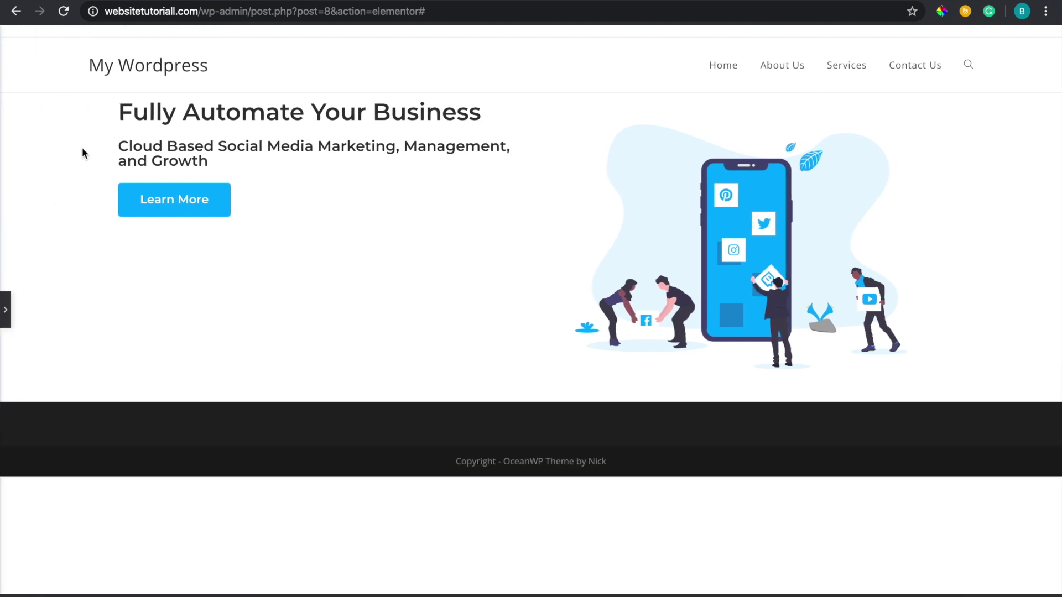
click(7, 310)
click(147, 209)
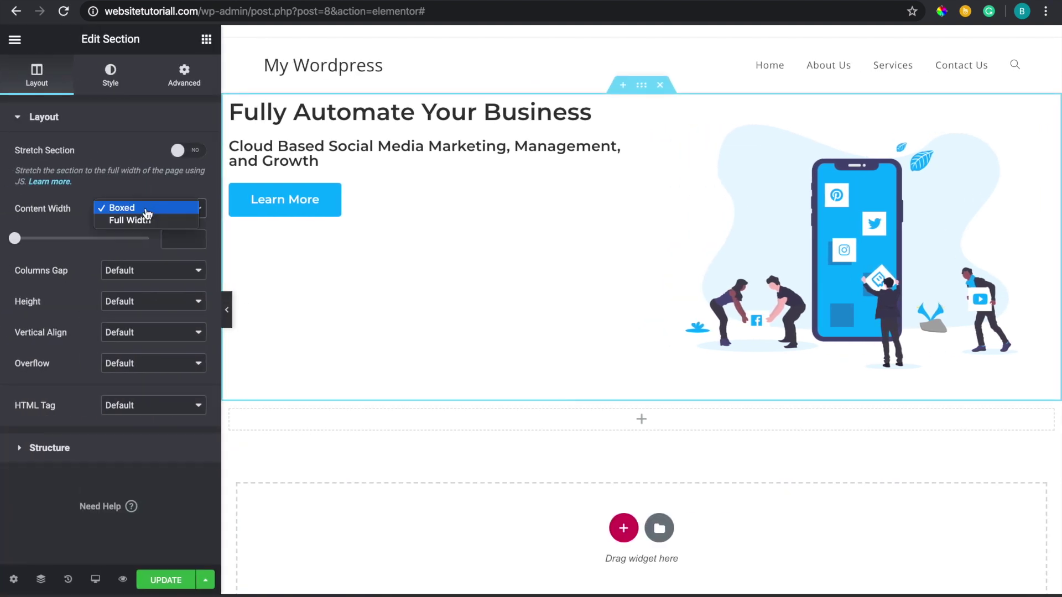
click(146, 221)
click(229, 304)
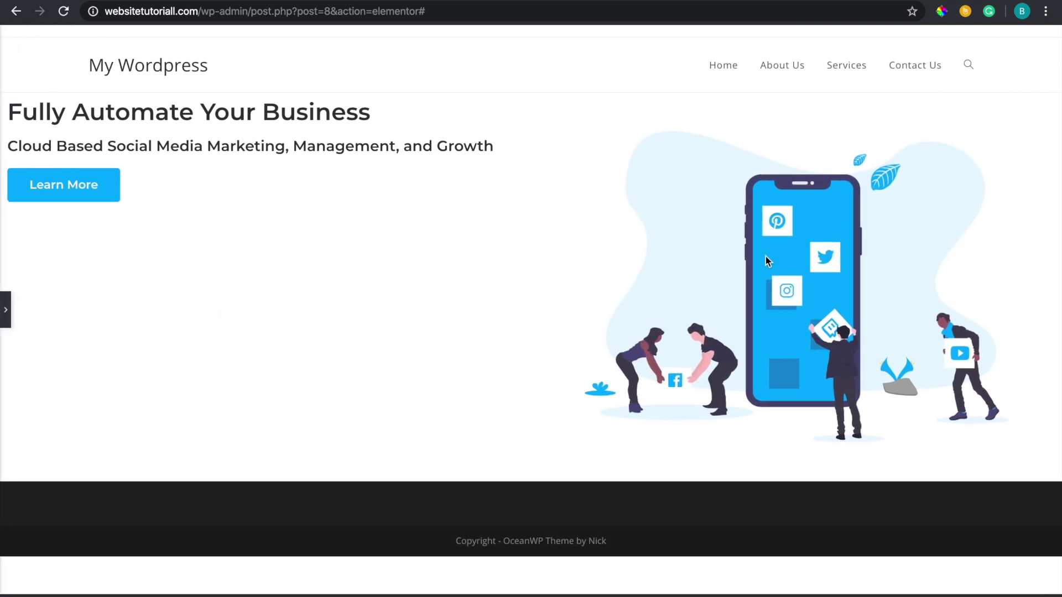
click(6, 309)
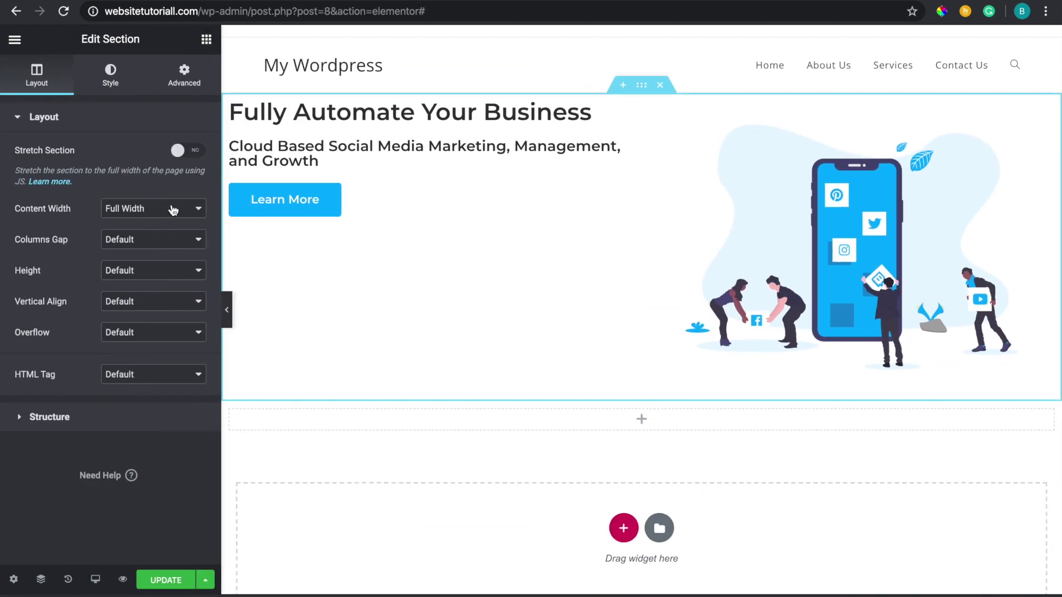
Step: Set the hero's content width to Boxed at 1100 px and turn on Stretch Section
click(173, 209)
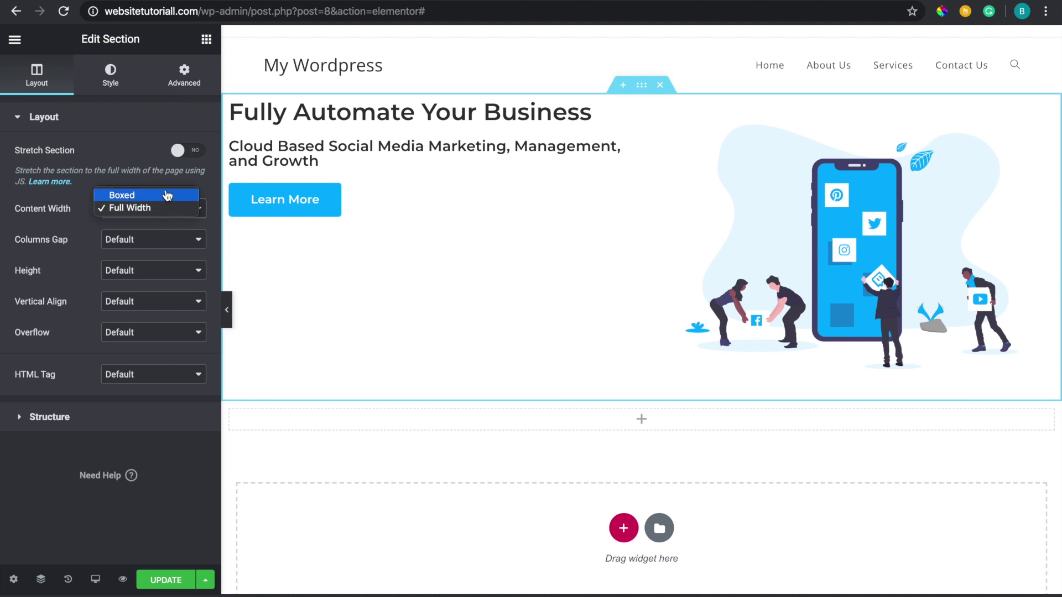
click(167, 195)
click(181, 240)
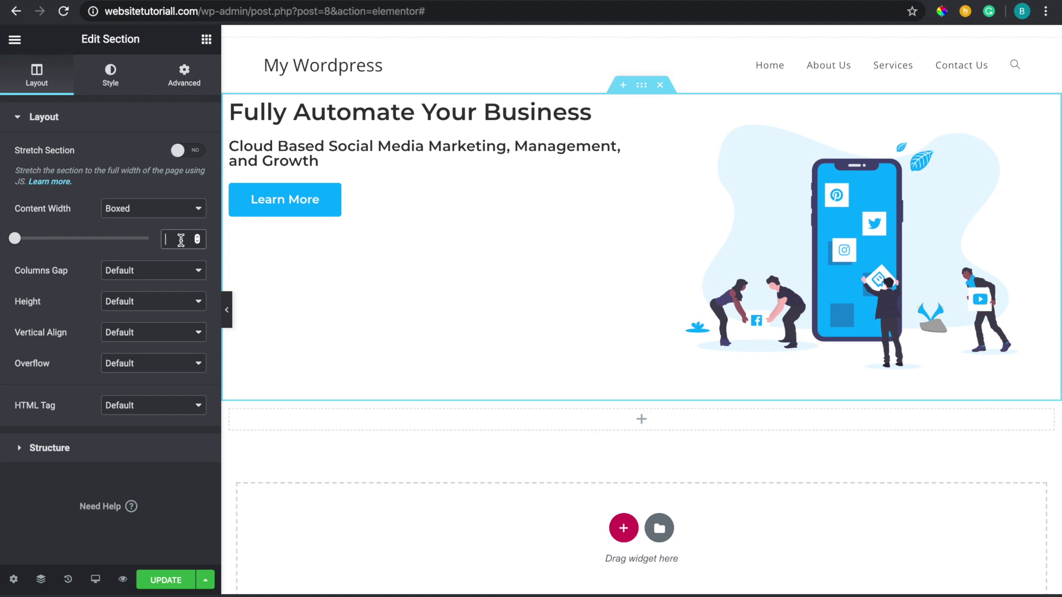
text(1100)
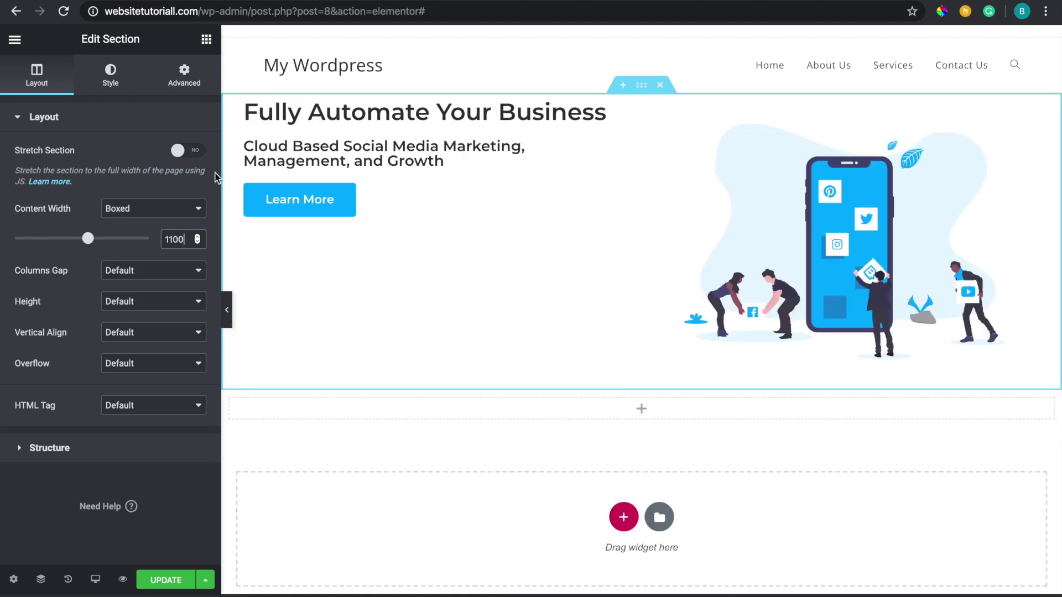
click(199, 157)
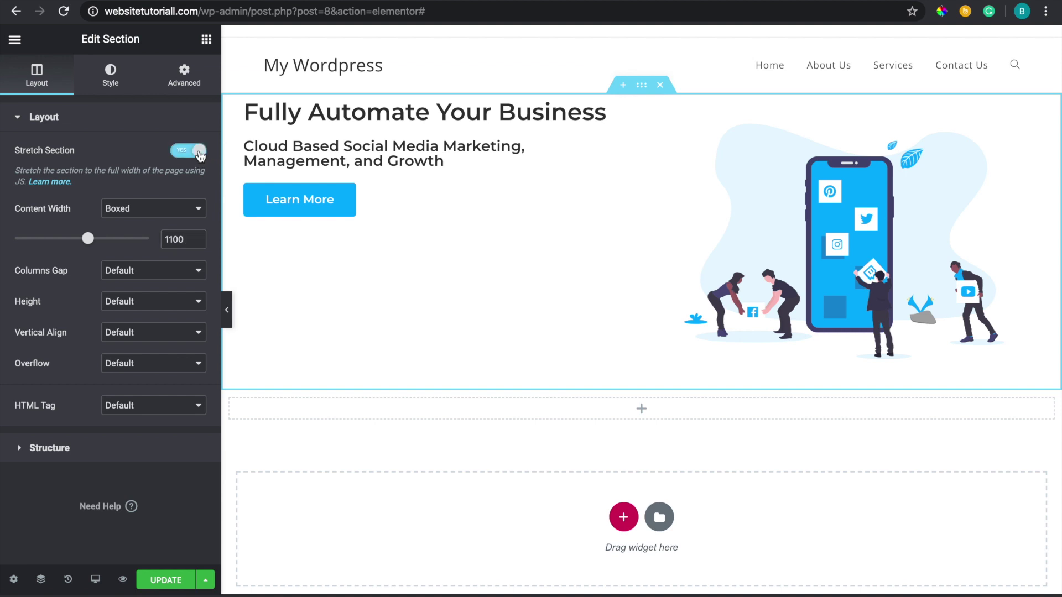
click(226, 316)
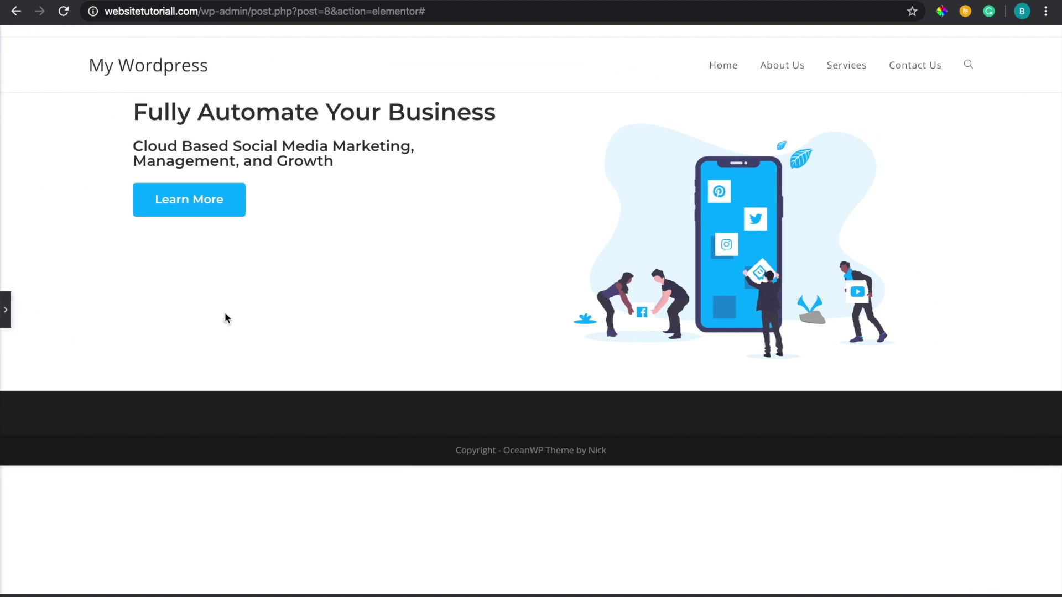
click(4, 310)
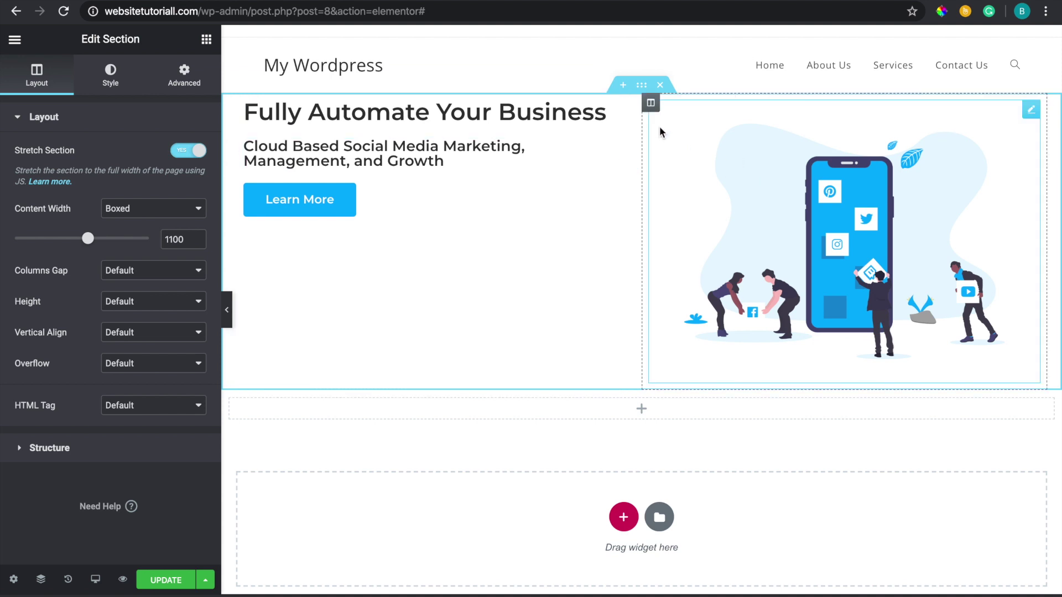
click(246, 105)
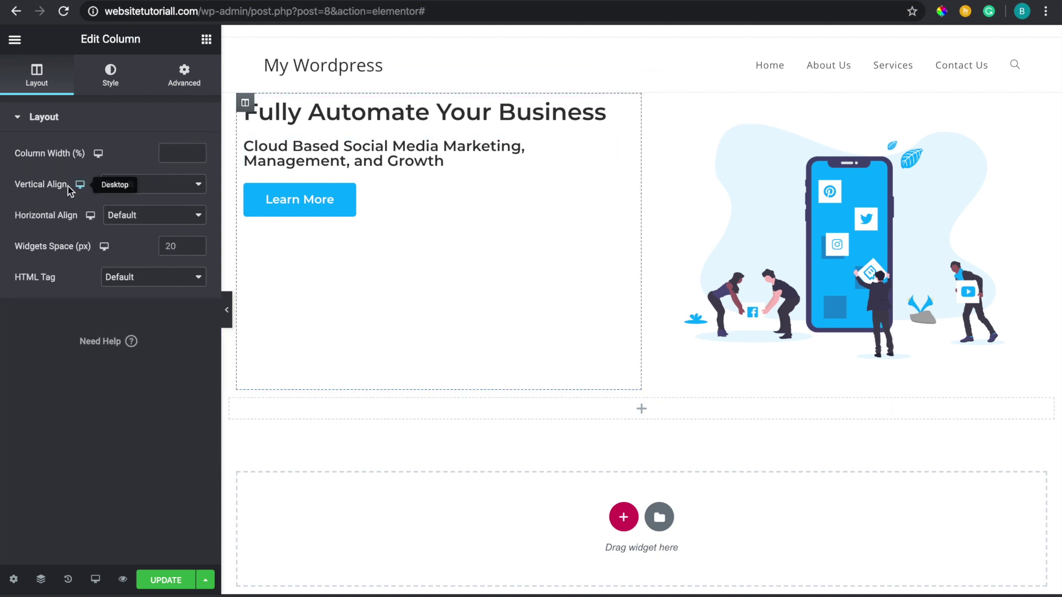
Step: Set the hero's left column Vertical Align to Middle and preview the centred text
click(136, 188)
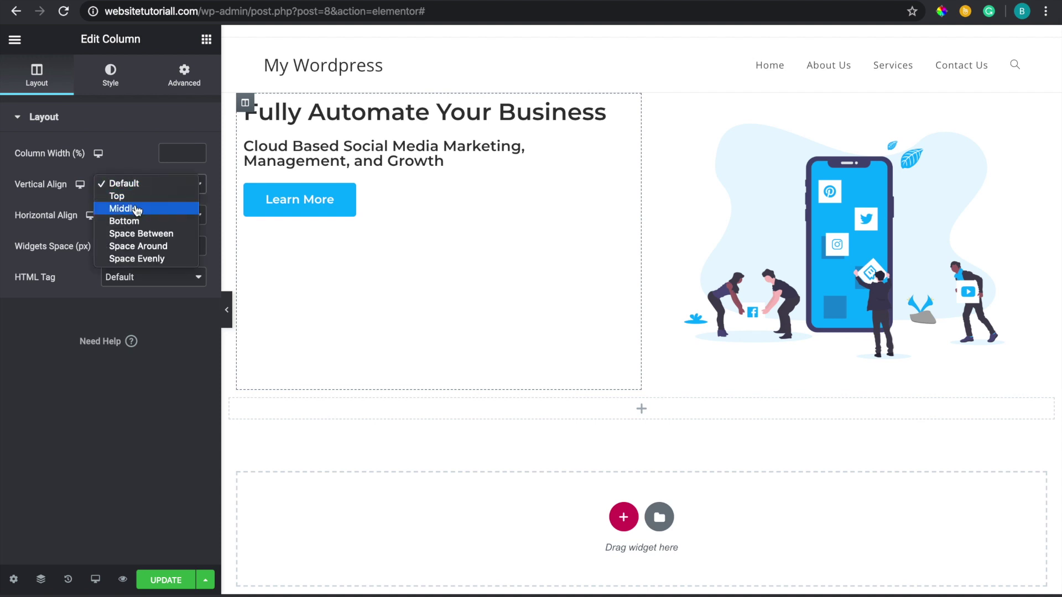
click(160, 214)
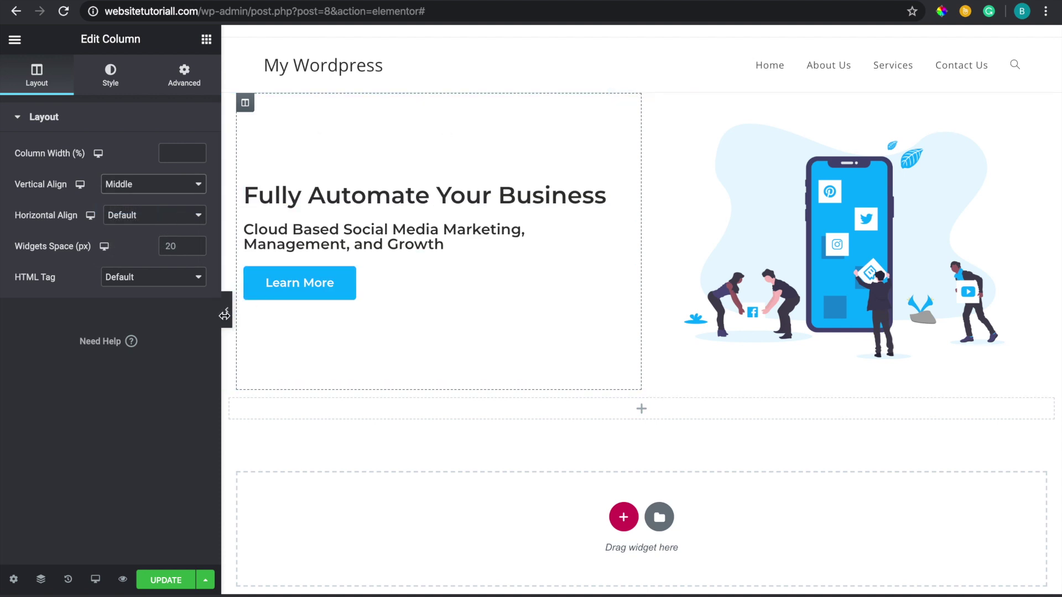
click(226, 311)
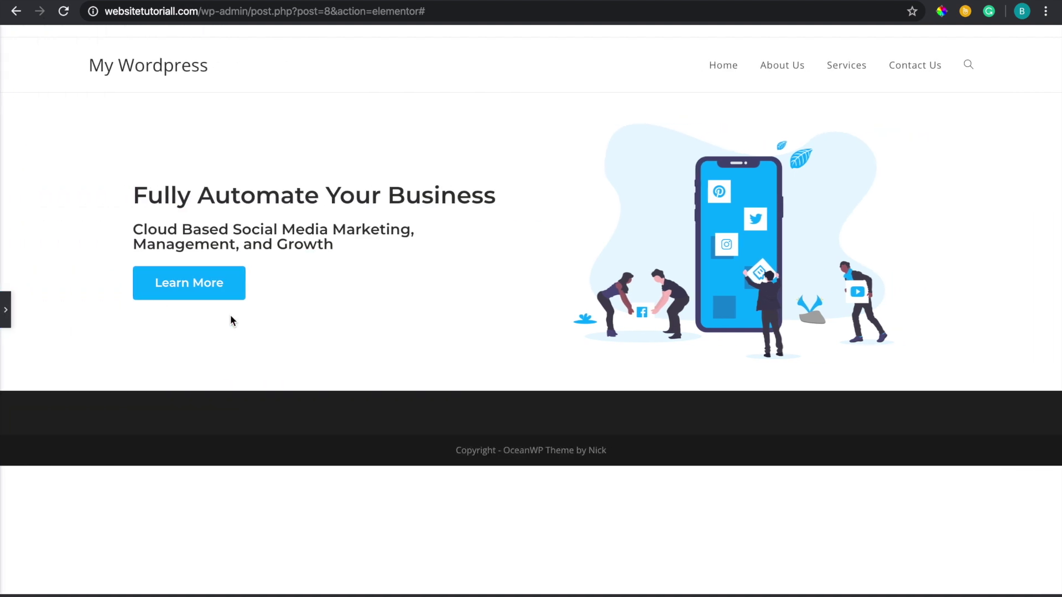
click(5, 310)
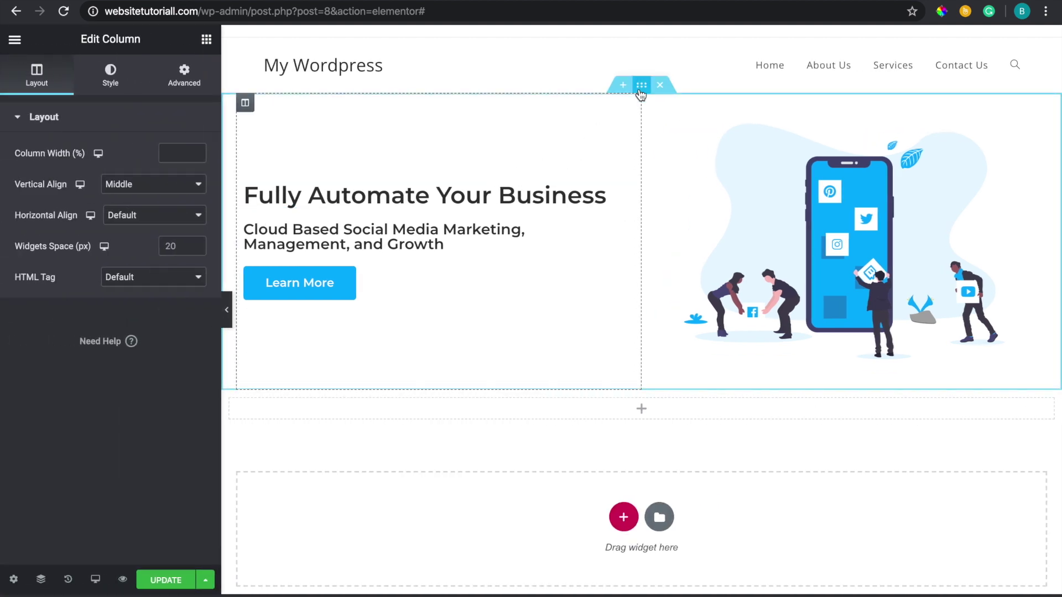
click(640, 86)
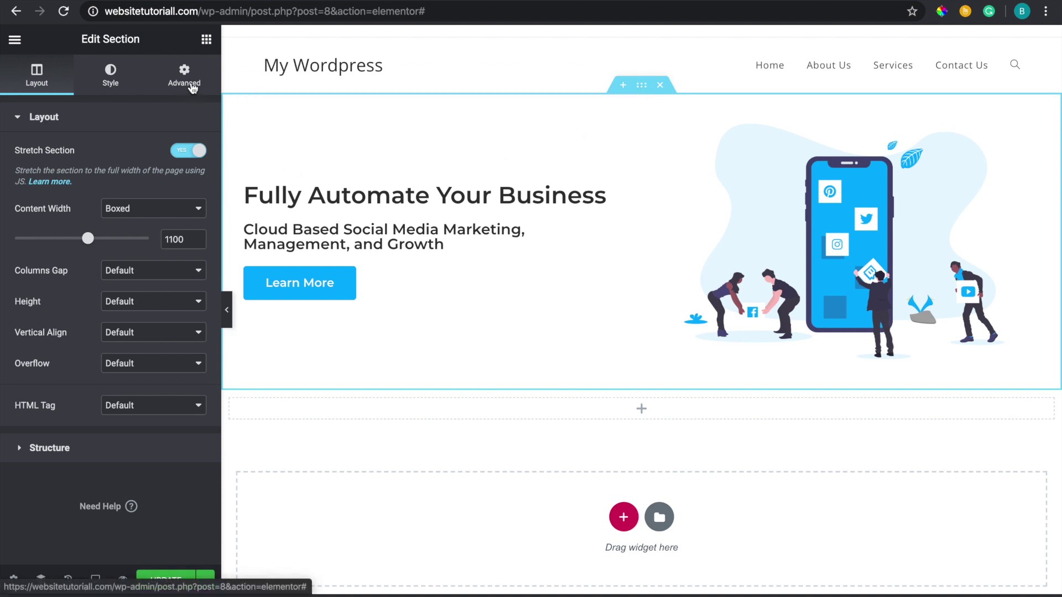
Step: Unlink the hero section's padding and set top and bottom to 150 px
click(185, 83)
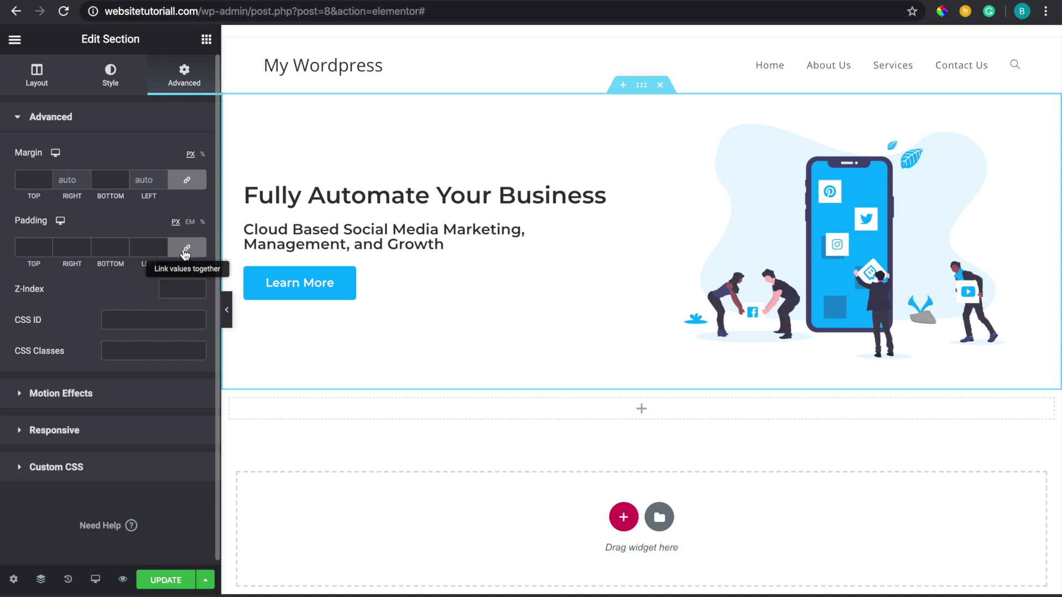
click(185, 250)
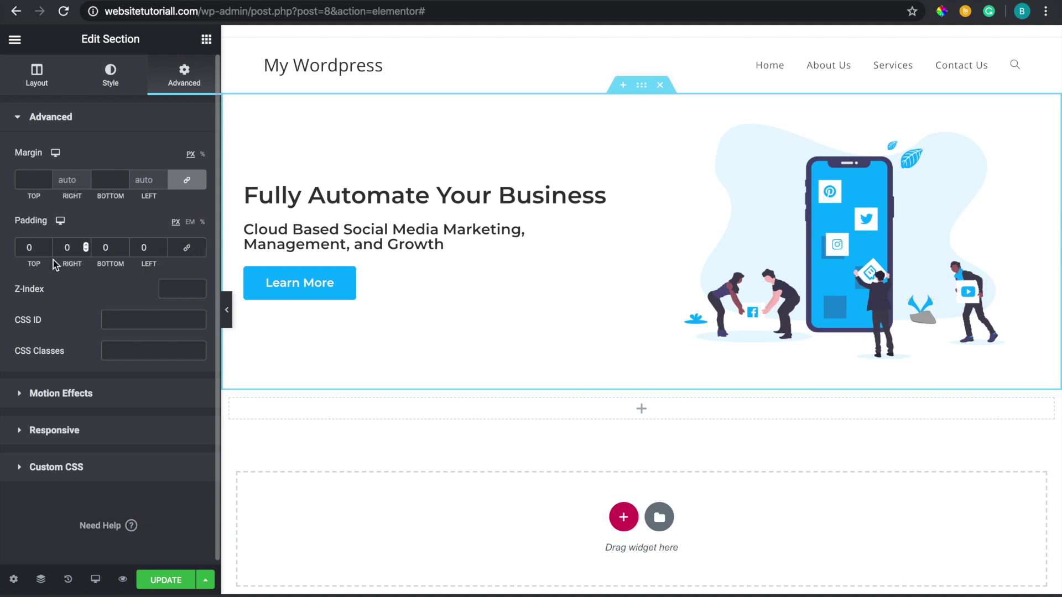
click(23, 251)
text(15)
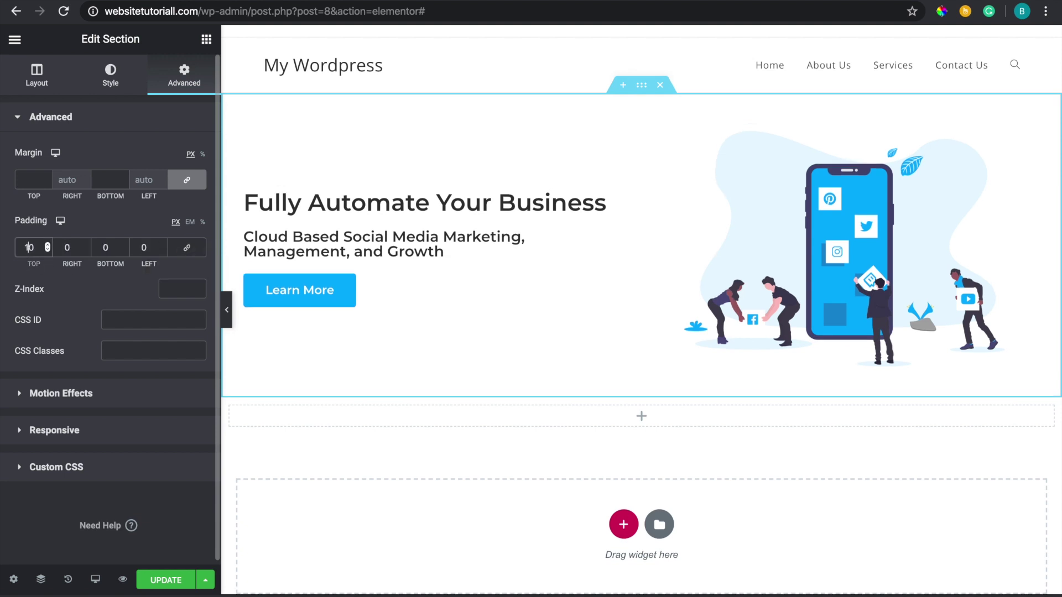
click(102, 252)
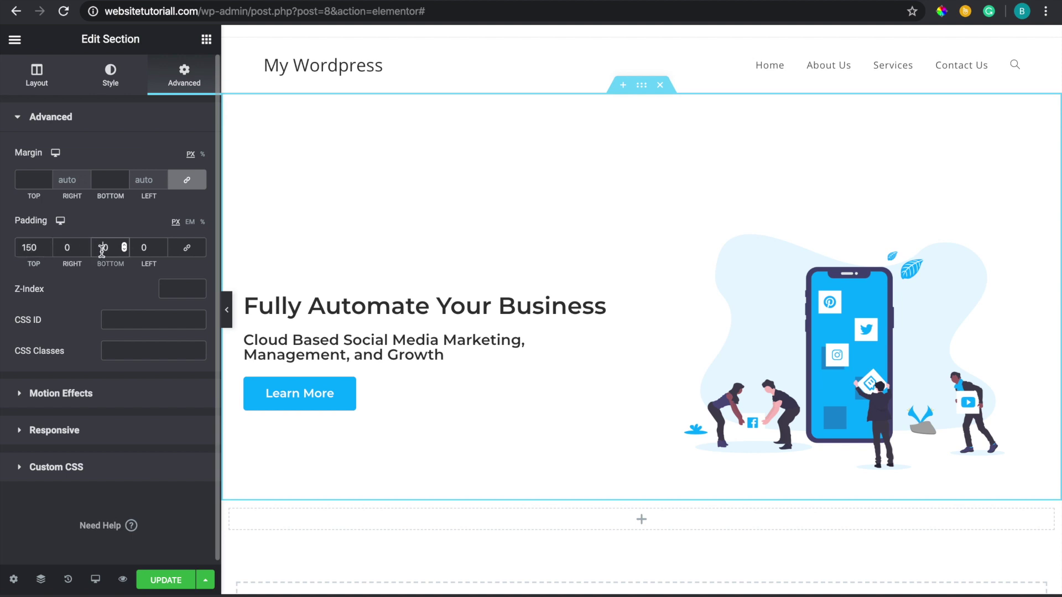
text(15)
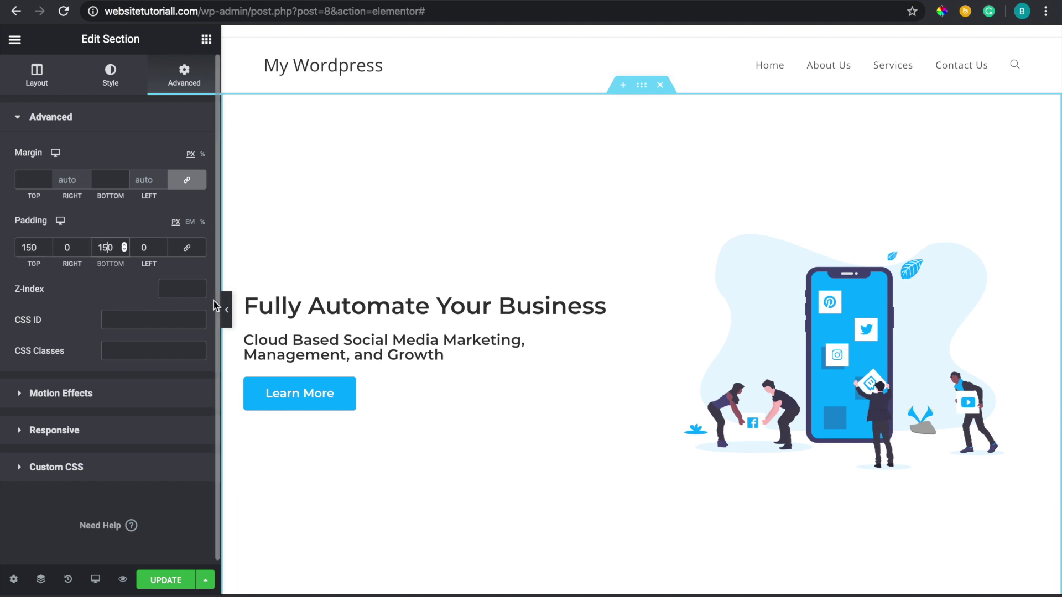
Step: Preview the taller hero section and return to its layout settings
click(227, 309)
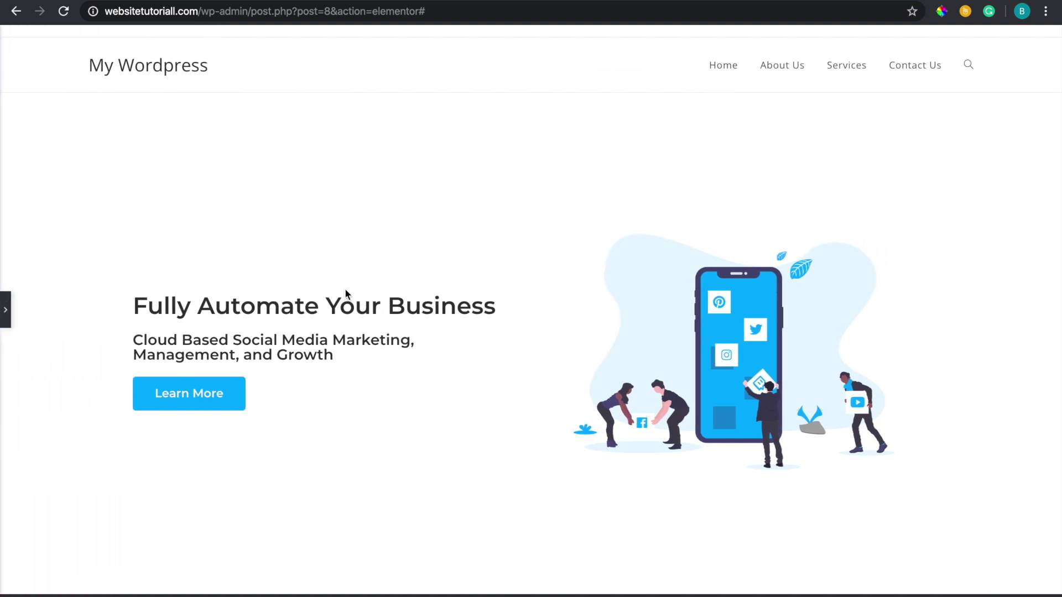
scroll(344, 294, down, 2)
scroll(348, 290, up, 2)
click(4, 311)
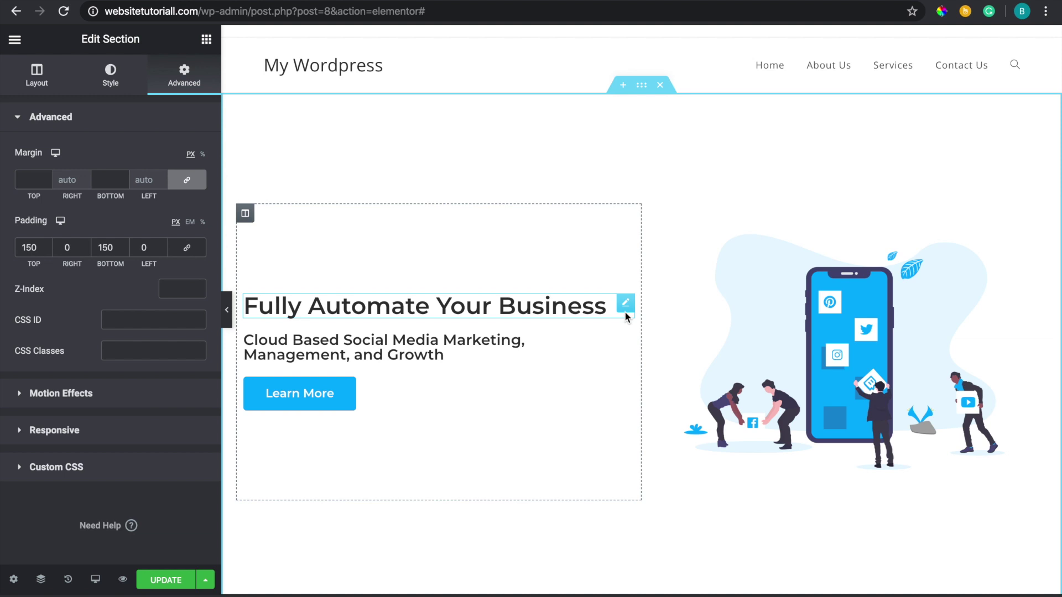
scroll(625, 314, down, 2)
scroll(624, 314, up, 2)
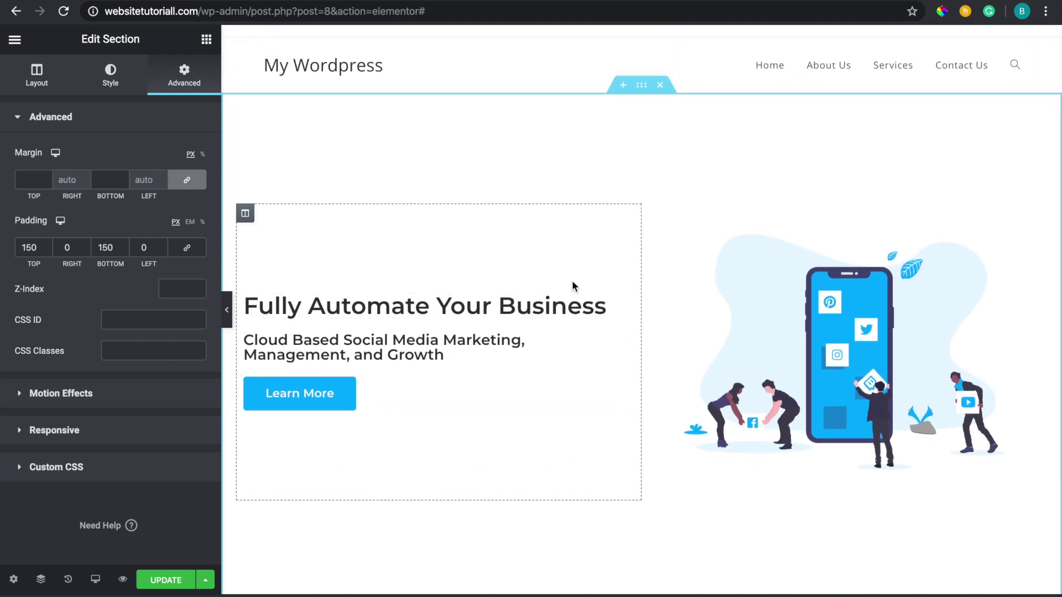
click(43, 92)
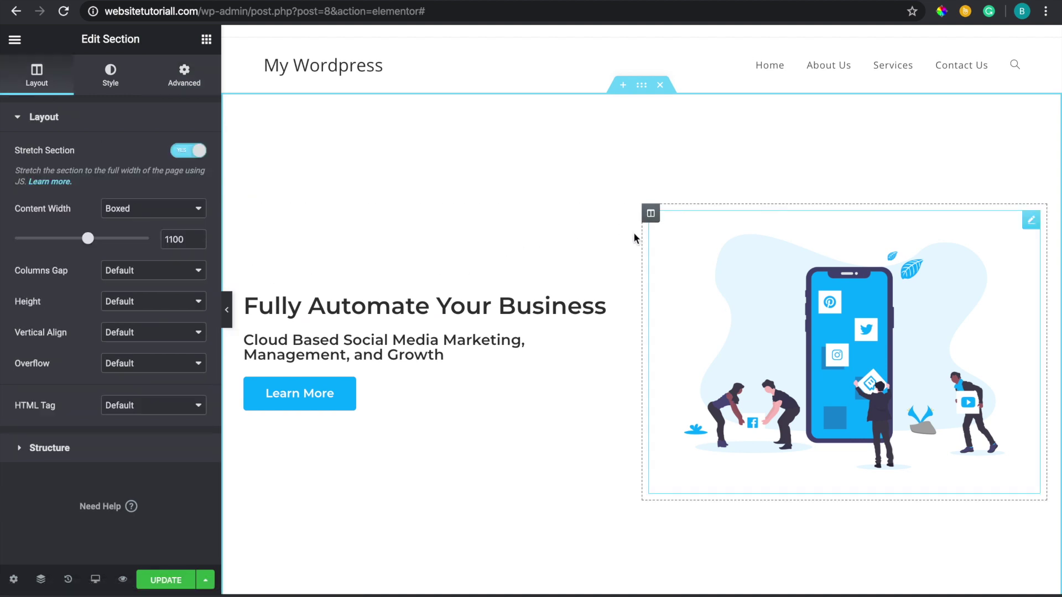
click(228, 313)
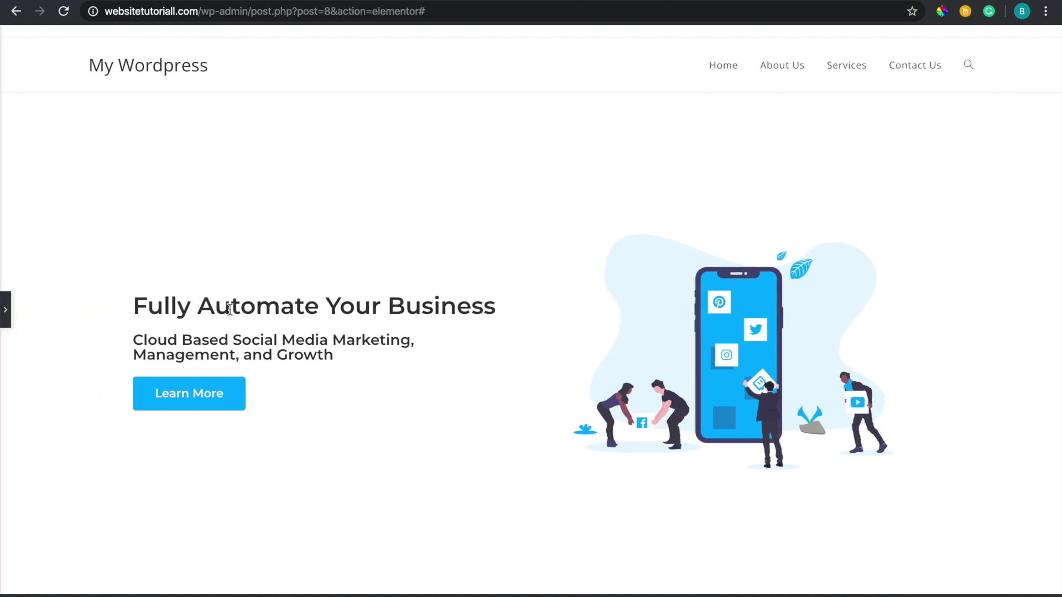
key(ctrl+p)
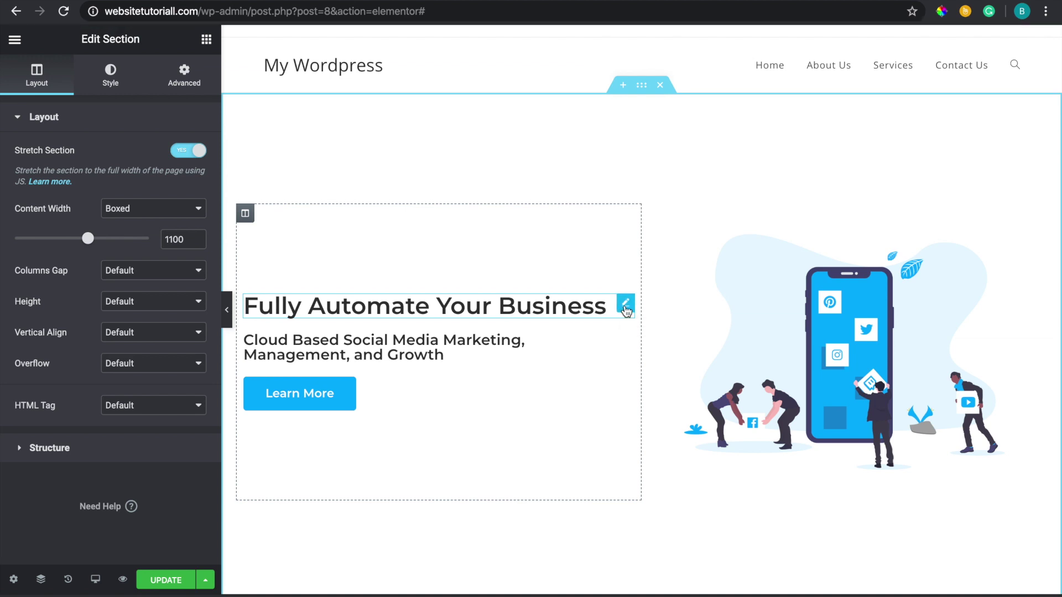
Step: Give the main heading 20 px of bottom padding
click(624, 308)
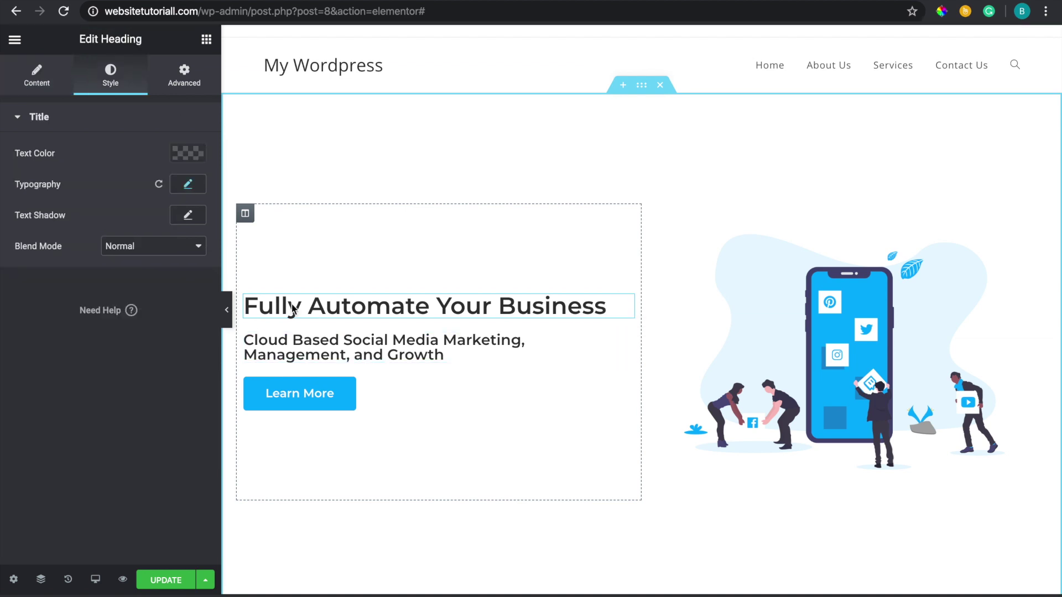
click(184, 73)
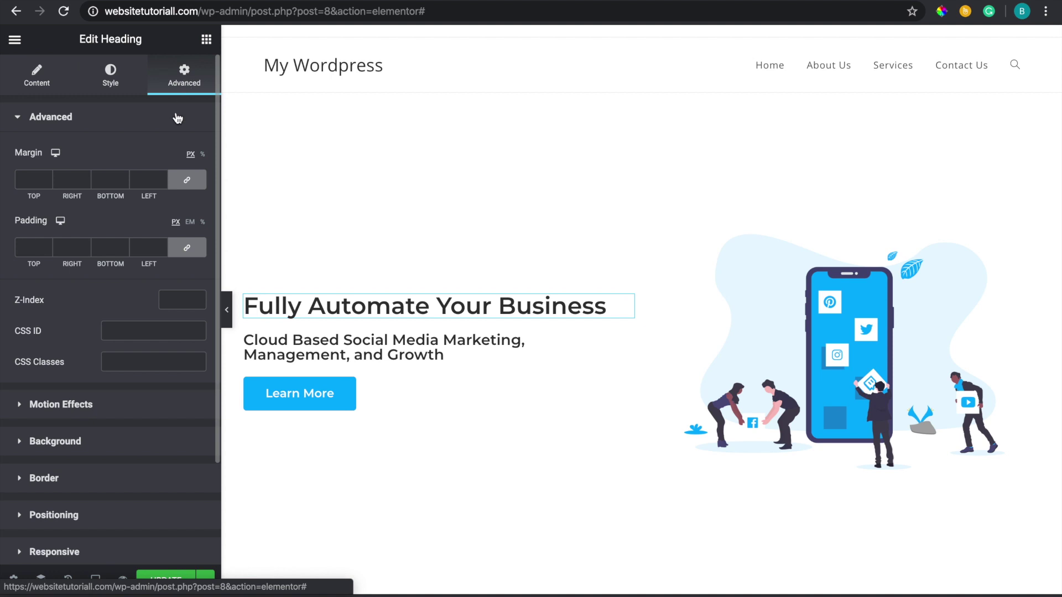
click(187, 248)
click(100, 248)
text(20)
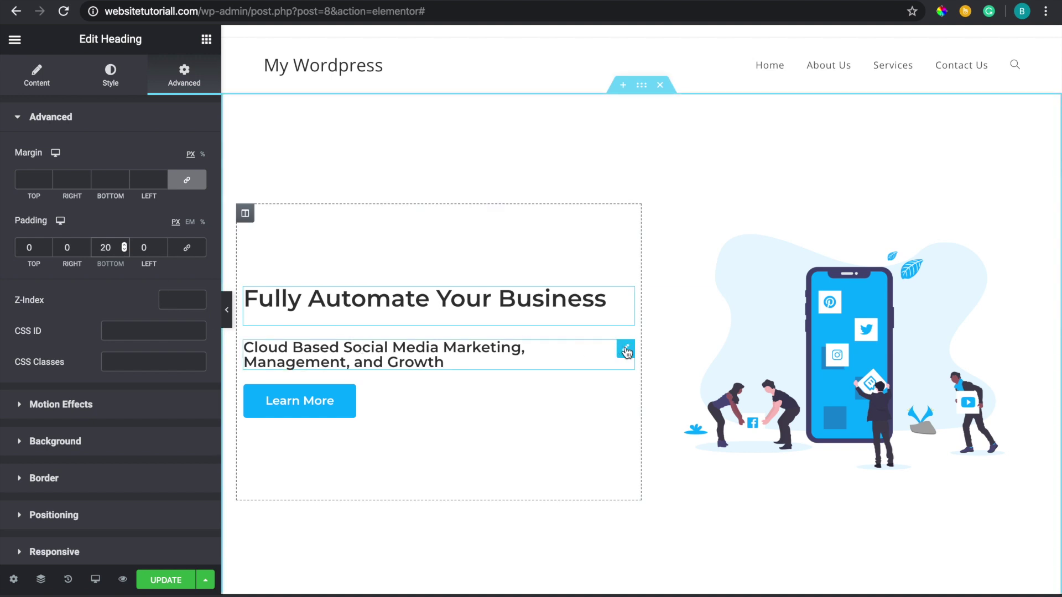
Step: Give the subheading 10 px of bottom padding and preview the spacing
click(626, 351)
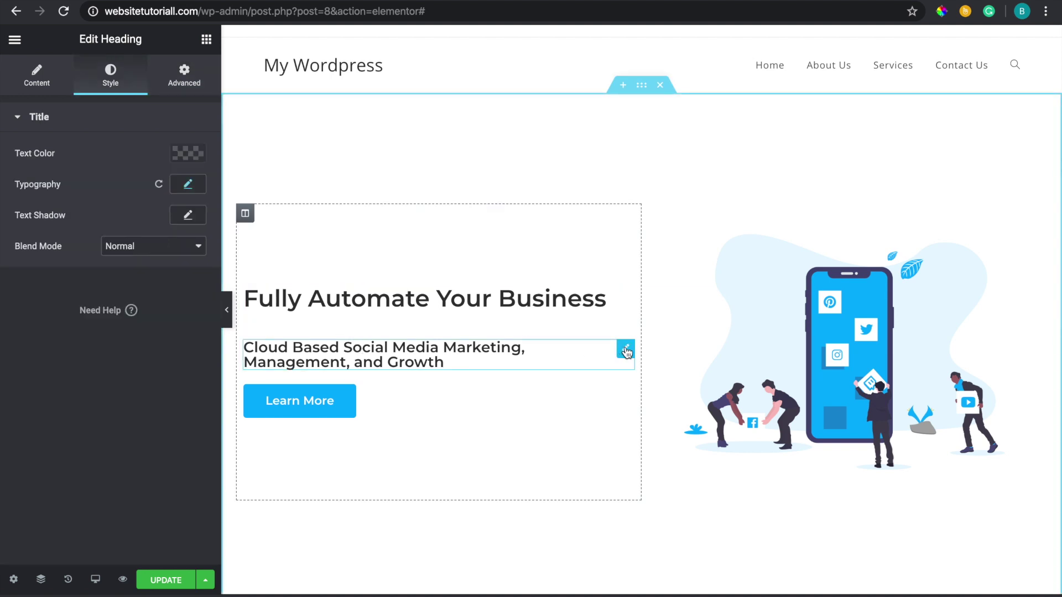
click(182, 85)
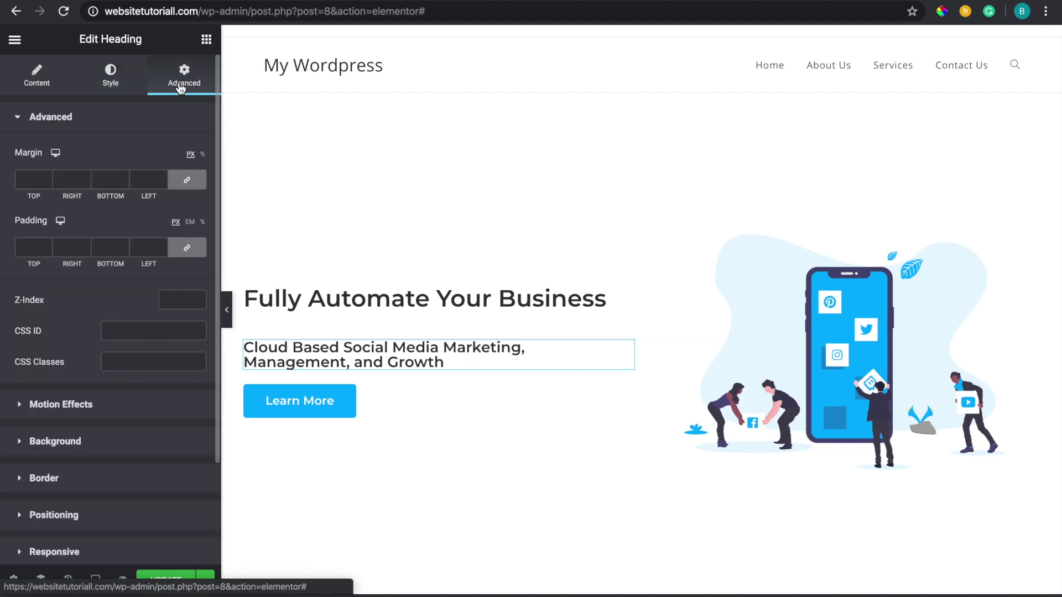
click(188, 251)
click(104, 247)
text(10)
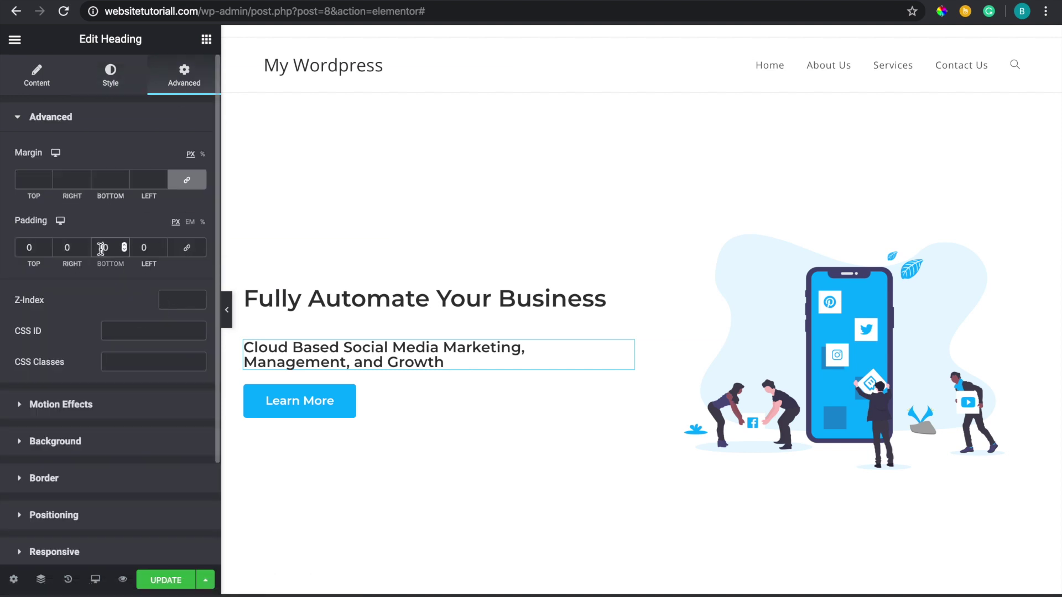
click(227, 310)
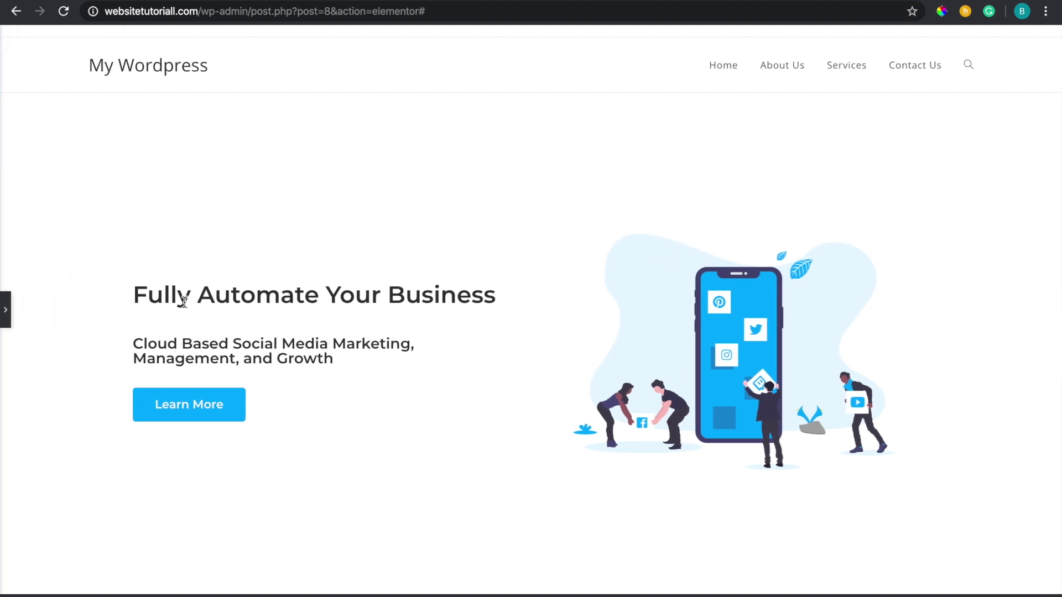
scroll(183, 302, down, 1)
click(6, 310)
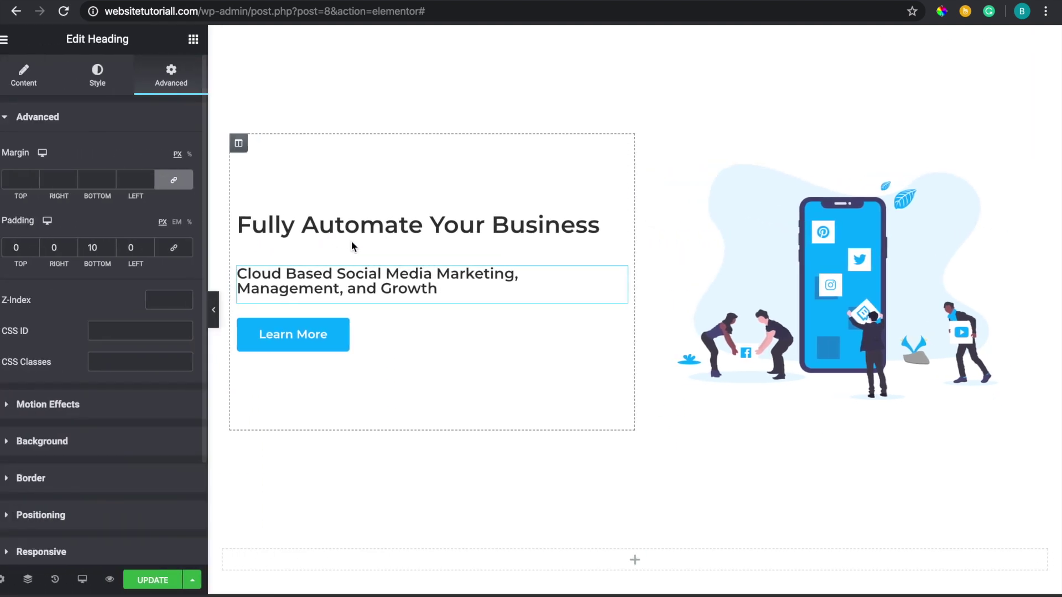
click(364, 223)
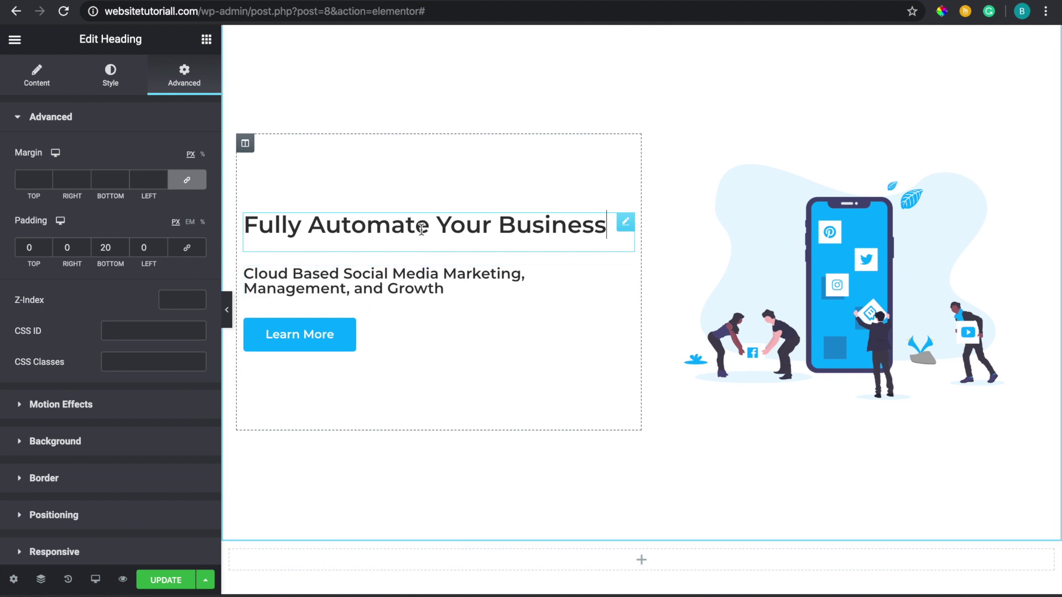
click(109, 71)
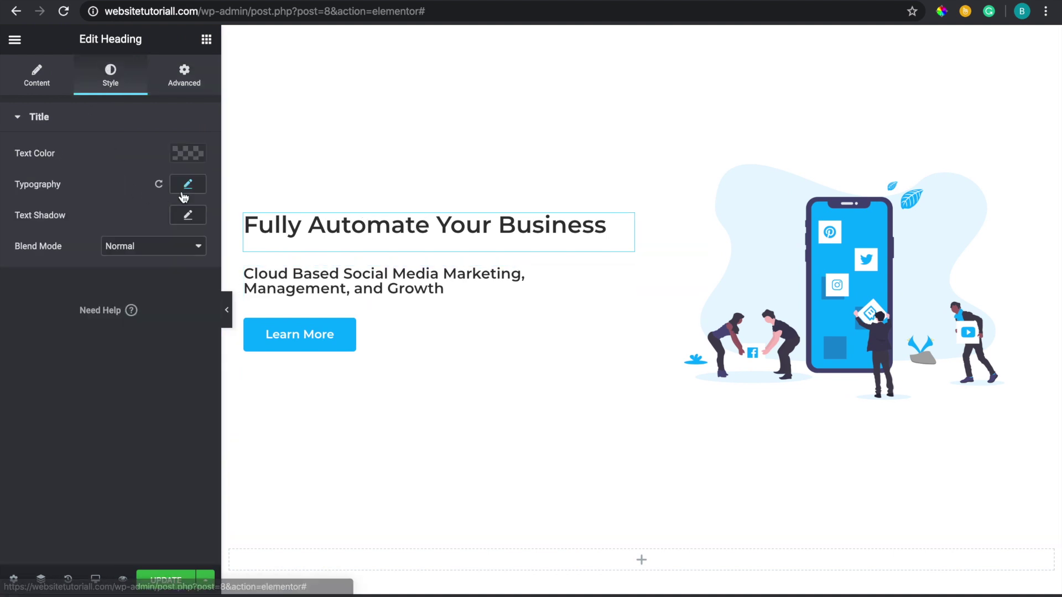
Step: Try the main heading's font size at 40 and preview it
click(188, 184)
click(187, 279)
click(186, 279)
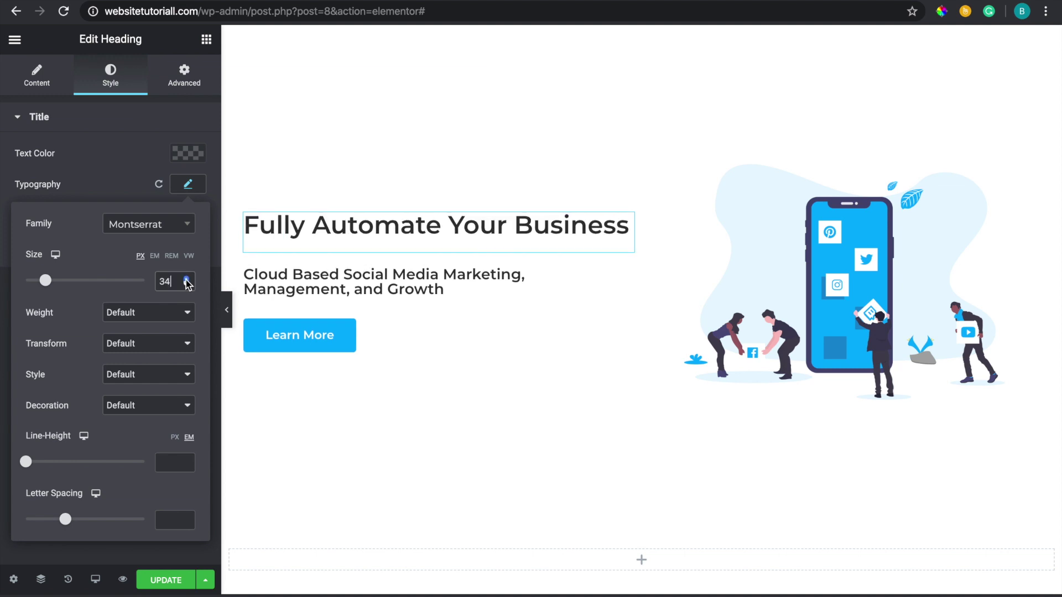
click(186, 279)
click(186, 279)
click(186, 279)
click(187, 279)
click(186, 280)
click(186, 279)
click(226, 310)
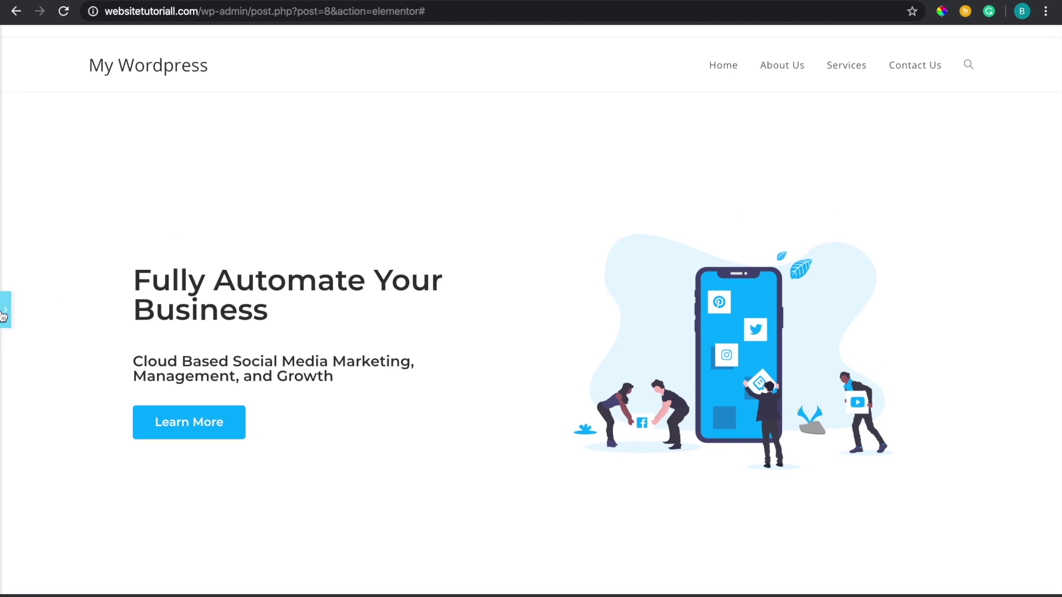
click(5, 310)
Step: Return the main heading's font size to 32 px and preview the page
click(187, 184)
click(186, 284)
click(186, 284)
click(185, 284)
click(186, 284)
click(186, 284)
click(226, 310)
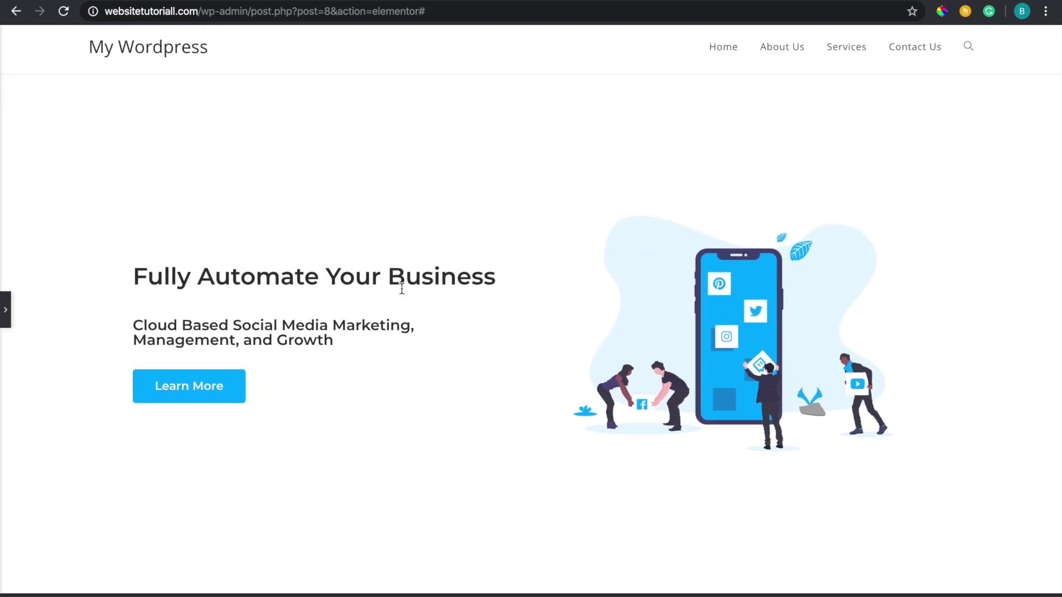
scroll(396, 278, down, 1)
scroll(401, 288, up, 1)
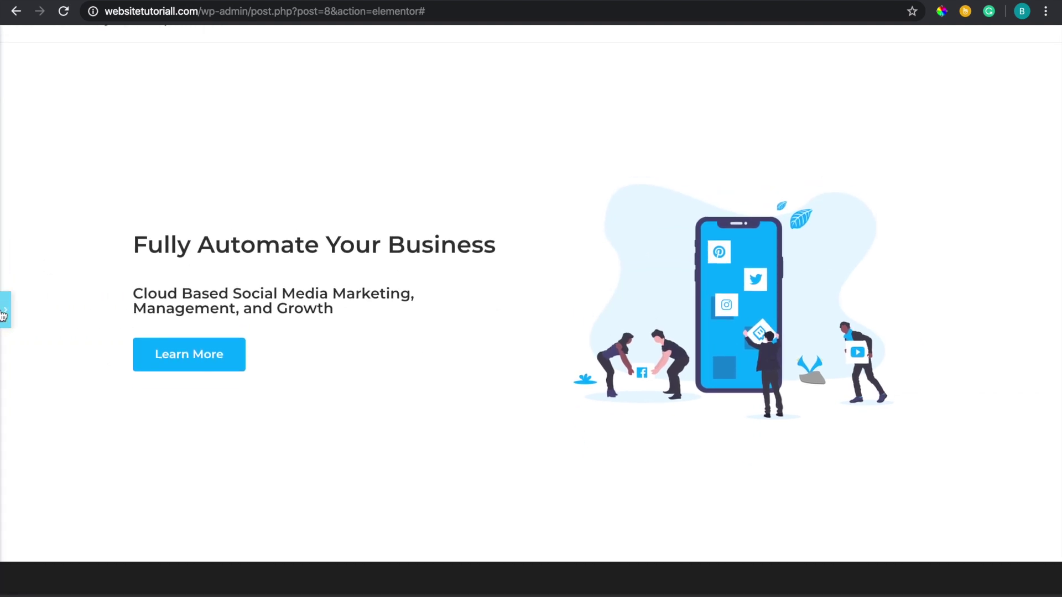
click(5, 309)
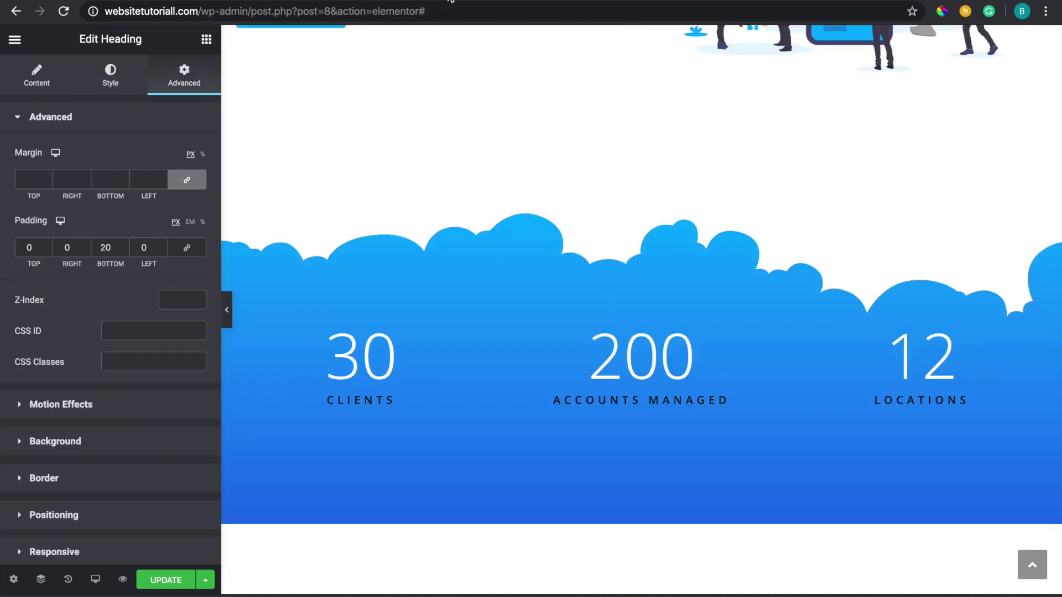
scroll(443, 157, up, 2)
scroll(443, 156, up, 5)
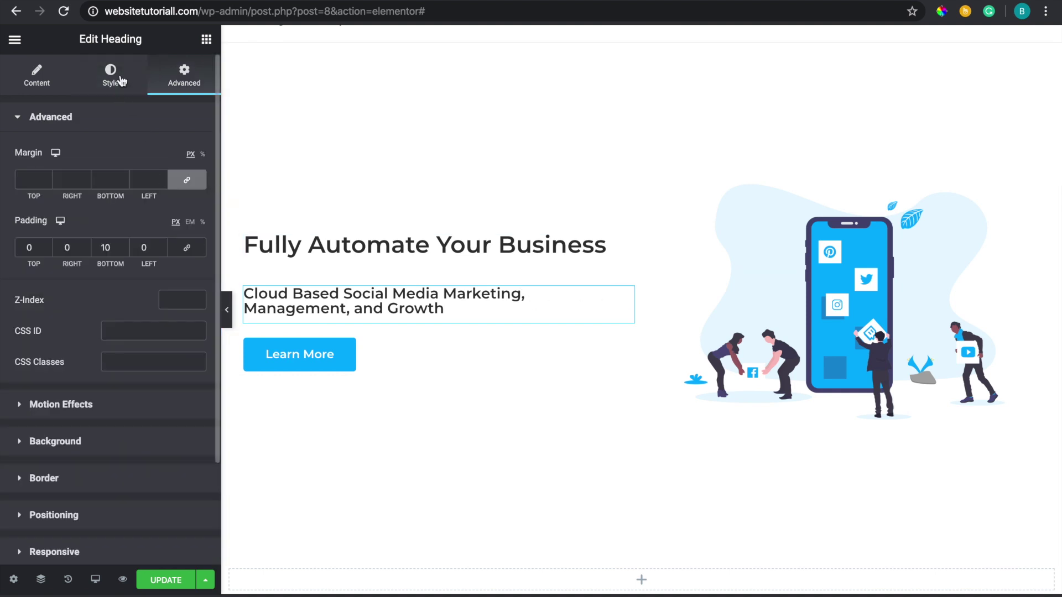
Step: Set the subheading's typography to weight 500 and size 24 px
click(111, 78)
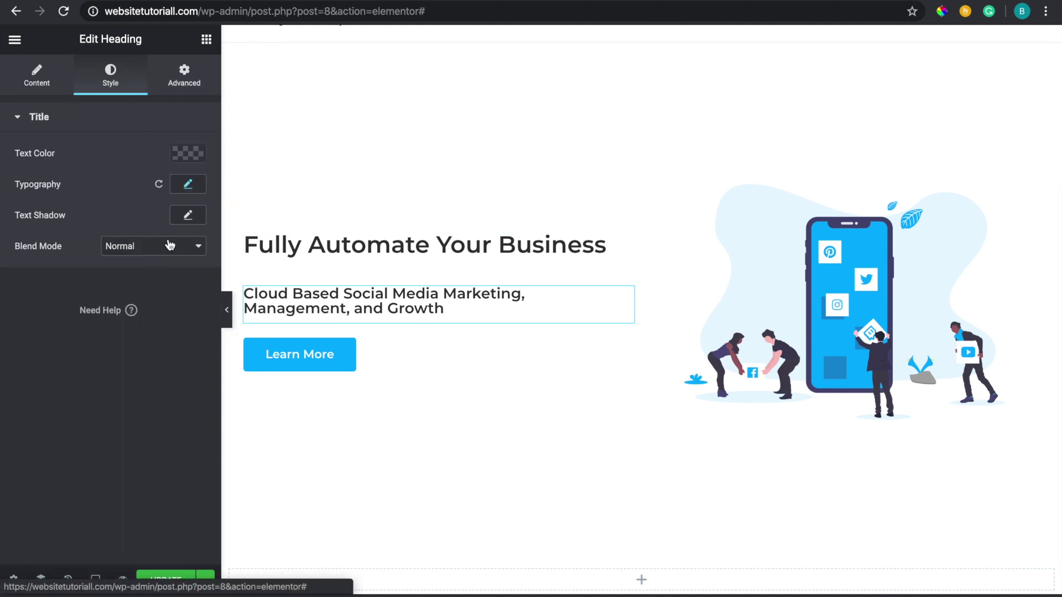
click(188, 184)
click(170, 318)
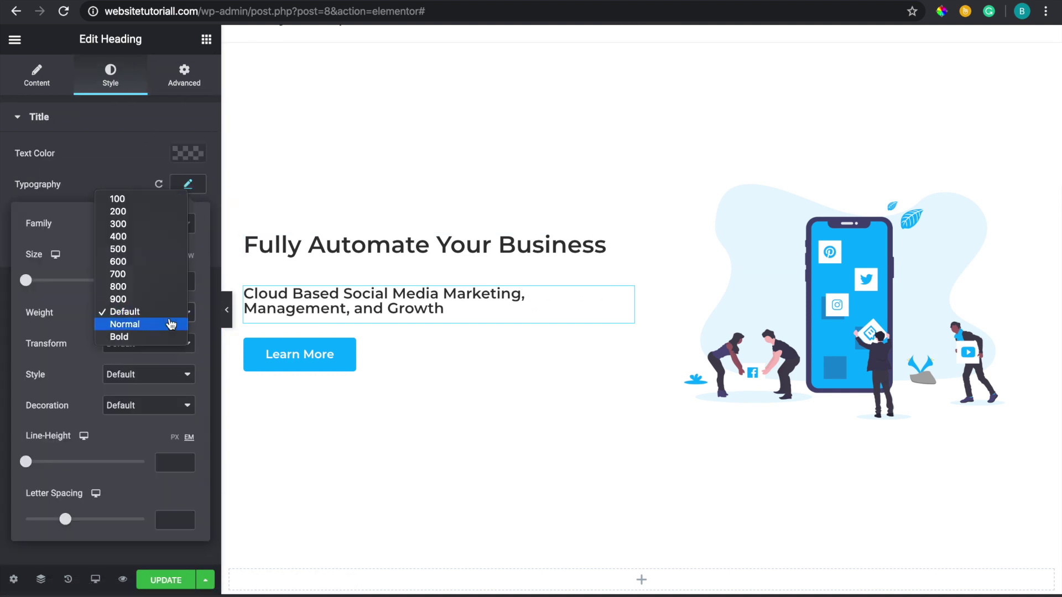
click(162, 254)
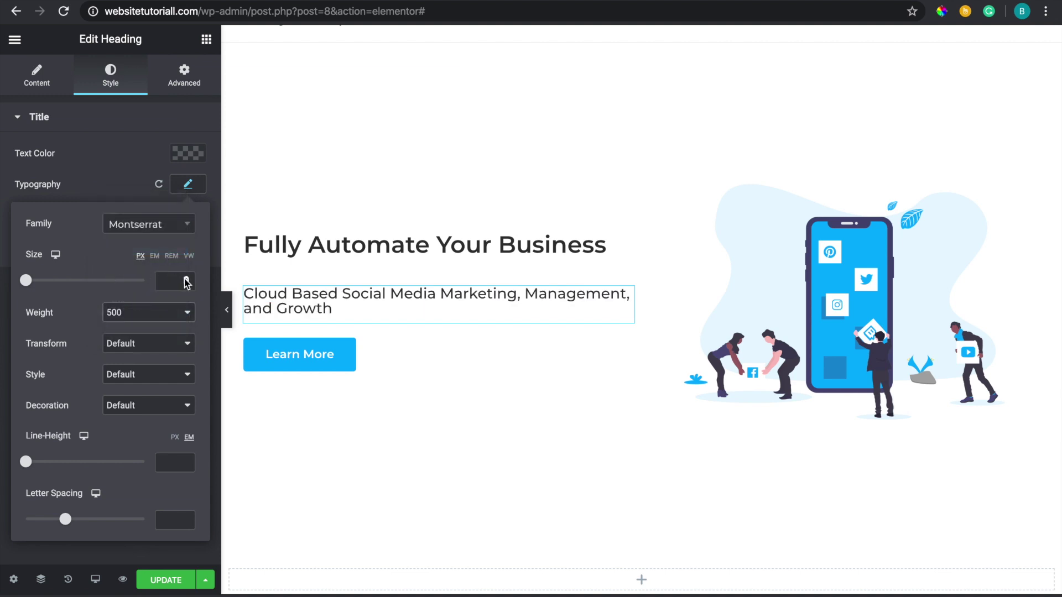
drag(25, 283, 39, 288)
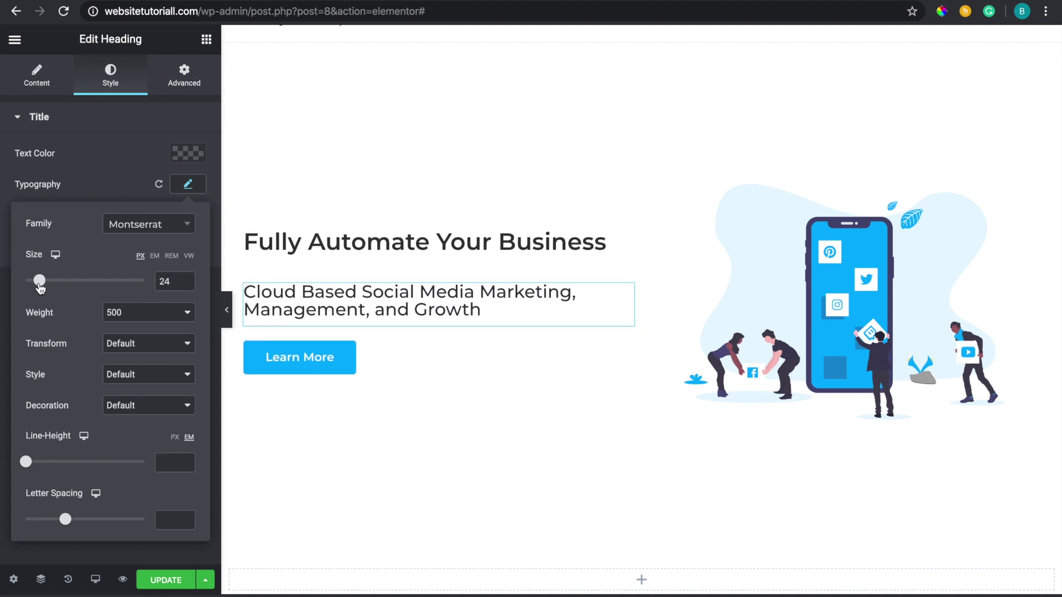
click(227, 308)
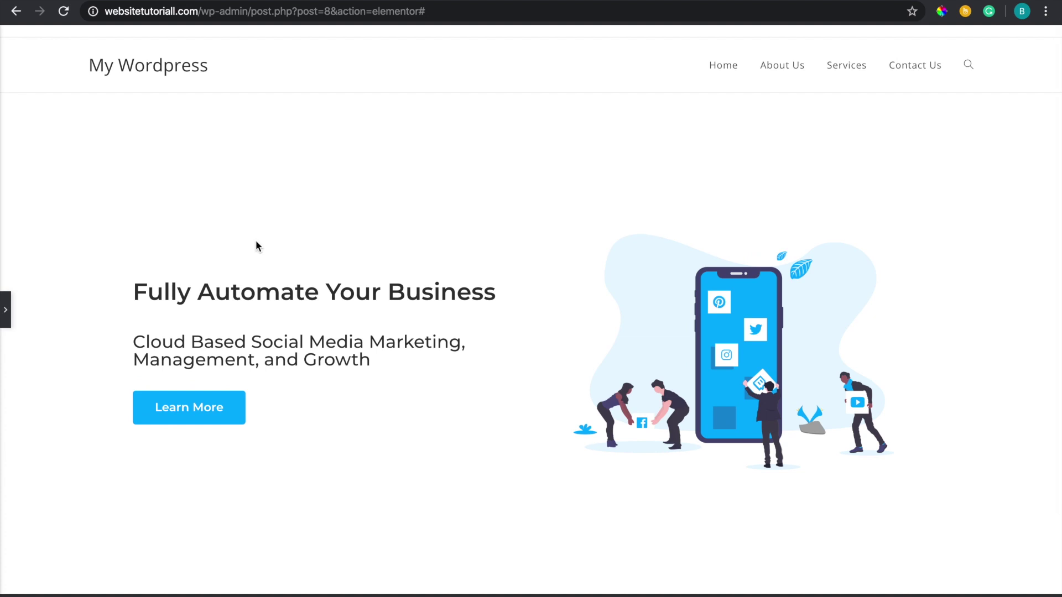
Step: Move the heading back above the subheading and set its bottom padding to 10 px
click(5, 298)
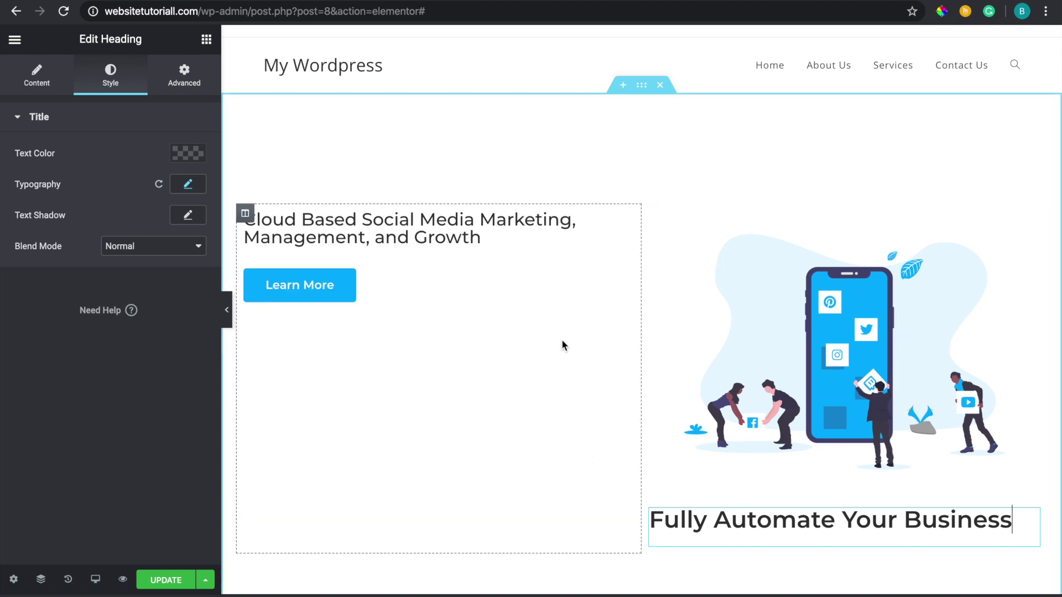
drag(1032, 519, 414, 220)
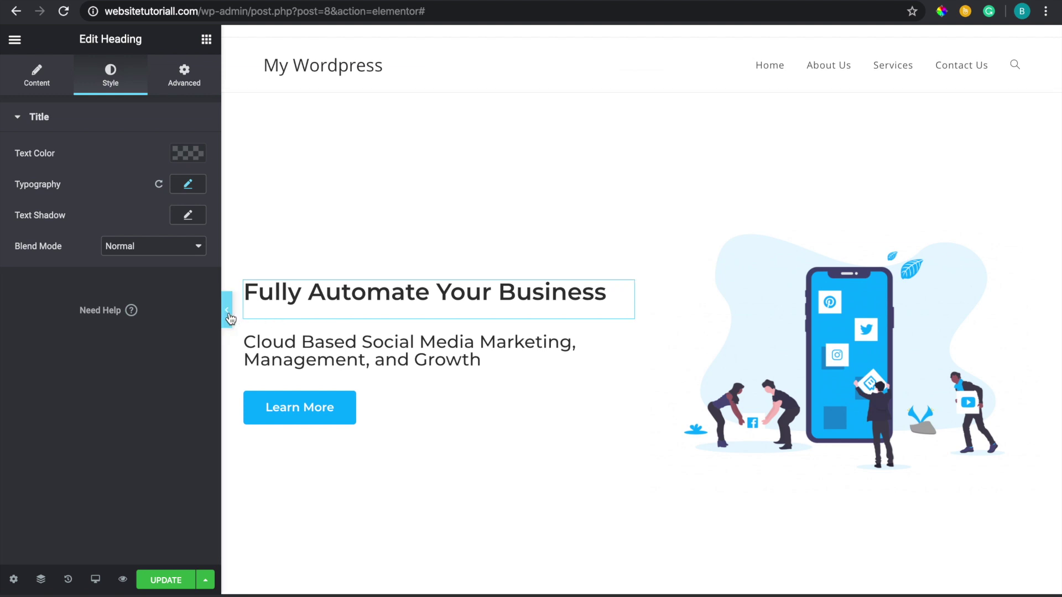
click(194, 76)
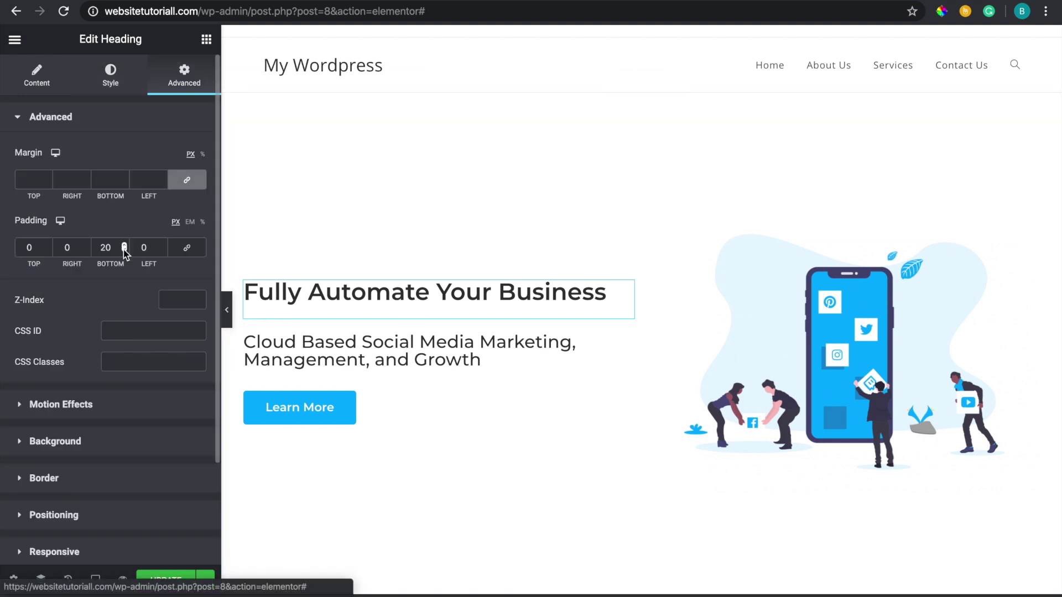
double_click(105, 249)
text(10)
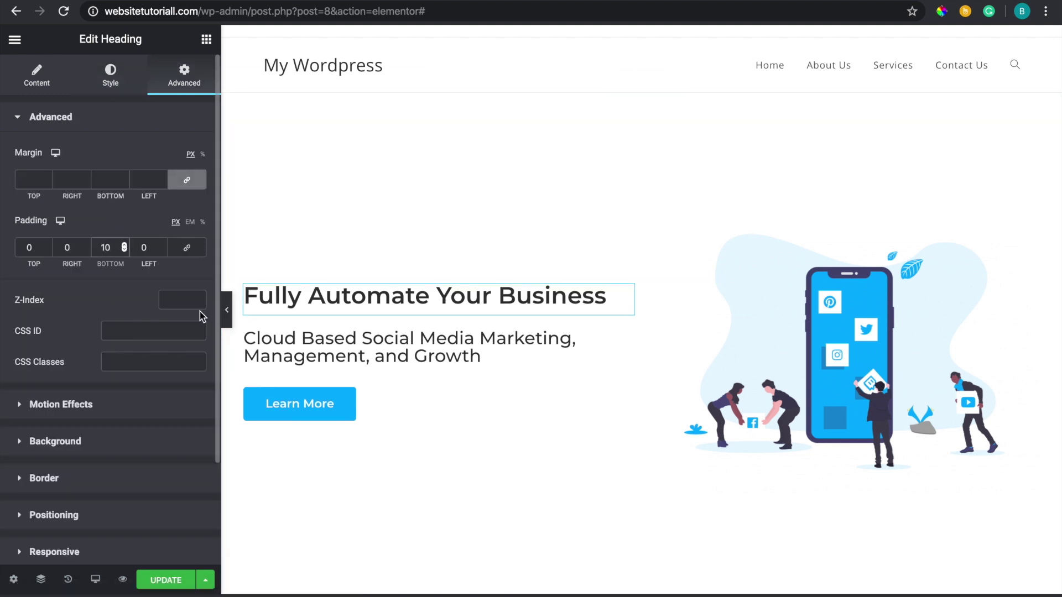
Step: Preview the evenly spaced text stack and check the subheading's padding
click(227, 310)
scroll(227, 316, down, 3)
scroll(228, 322, up, 1)
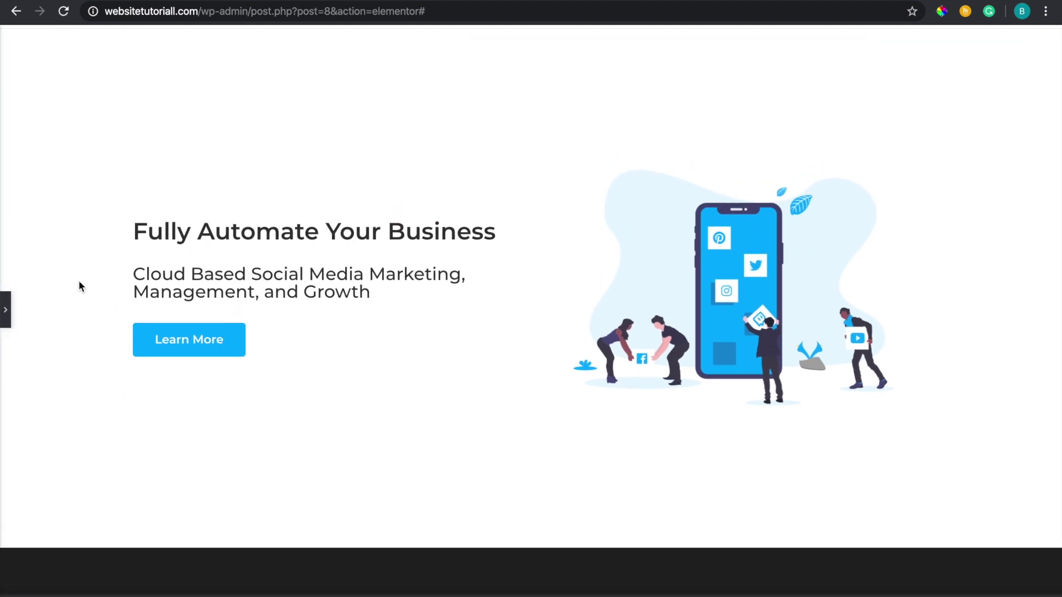
scroll(78, 286, up, 2)
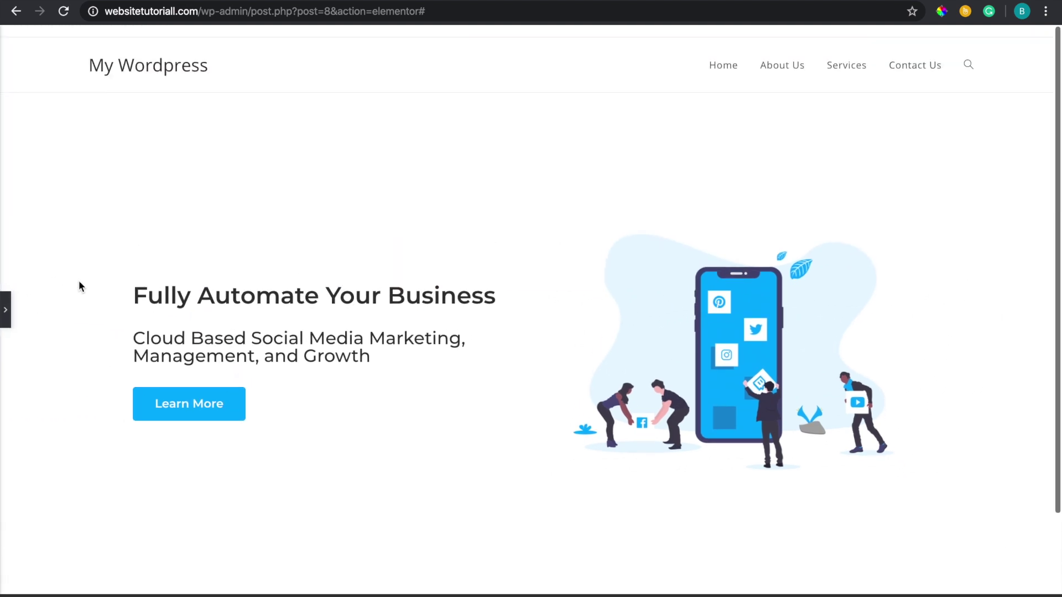
click(8, 313)
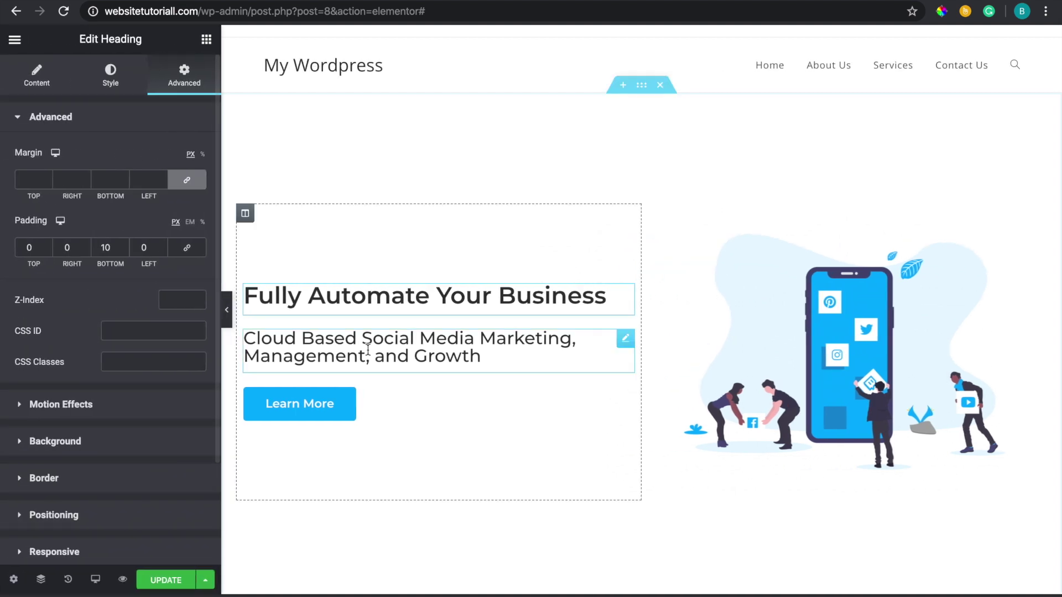
click(385, 346)
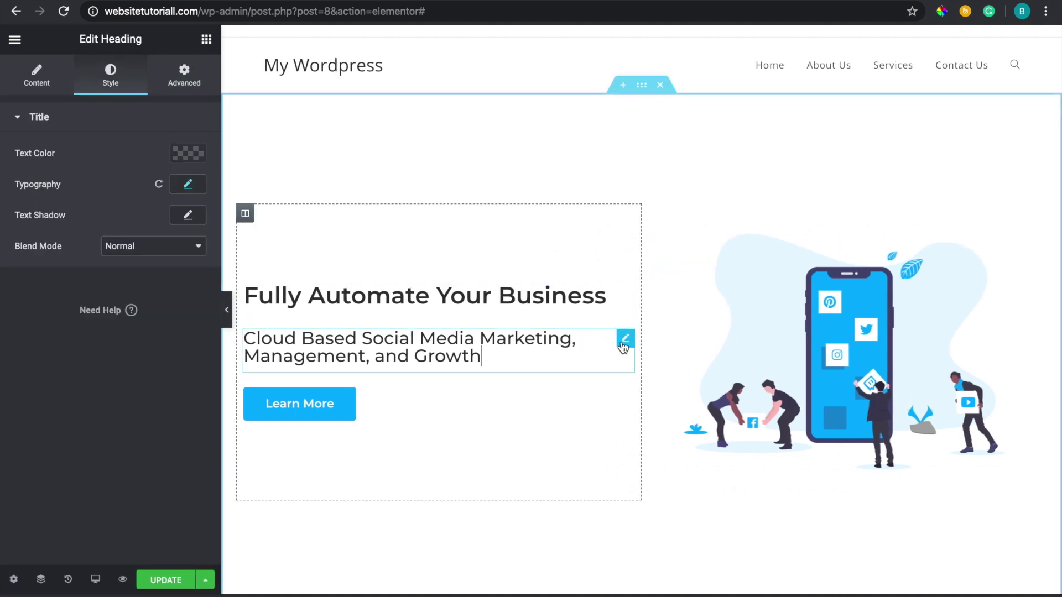
click(185, 77)
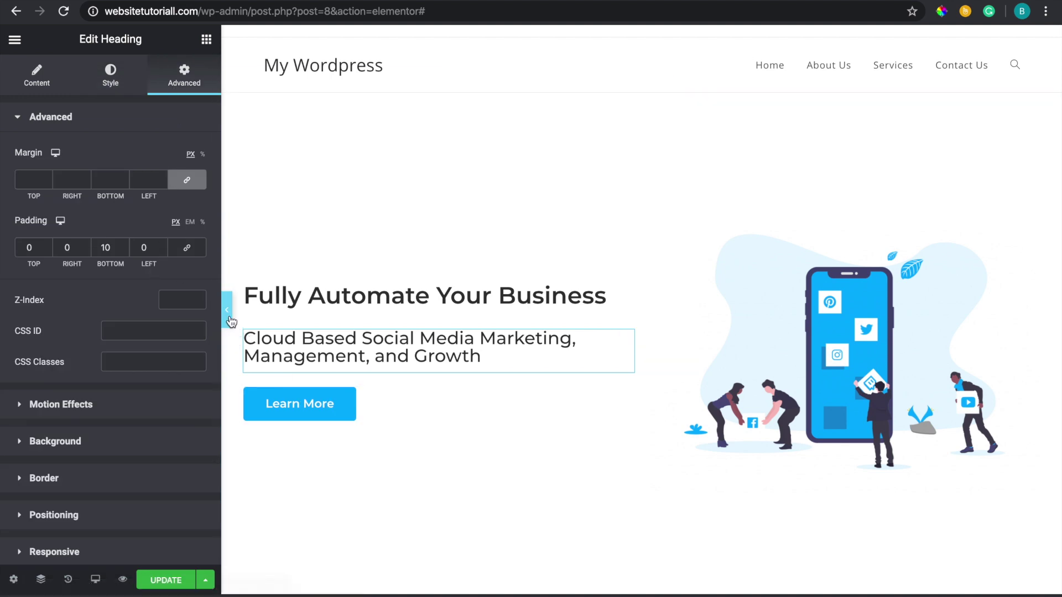
scroll(709, 226, down, 5)
click(708, 225)
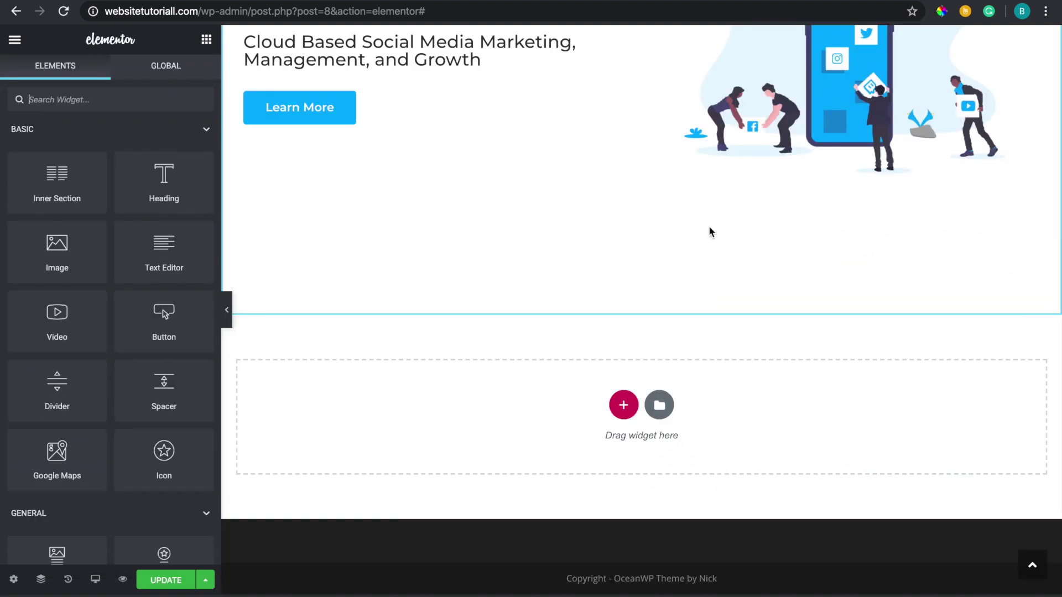
click(664, 412)
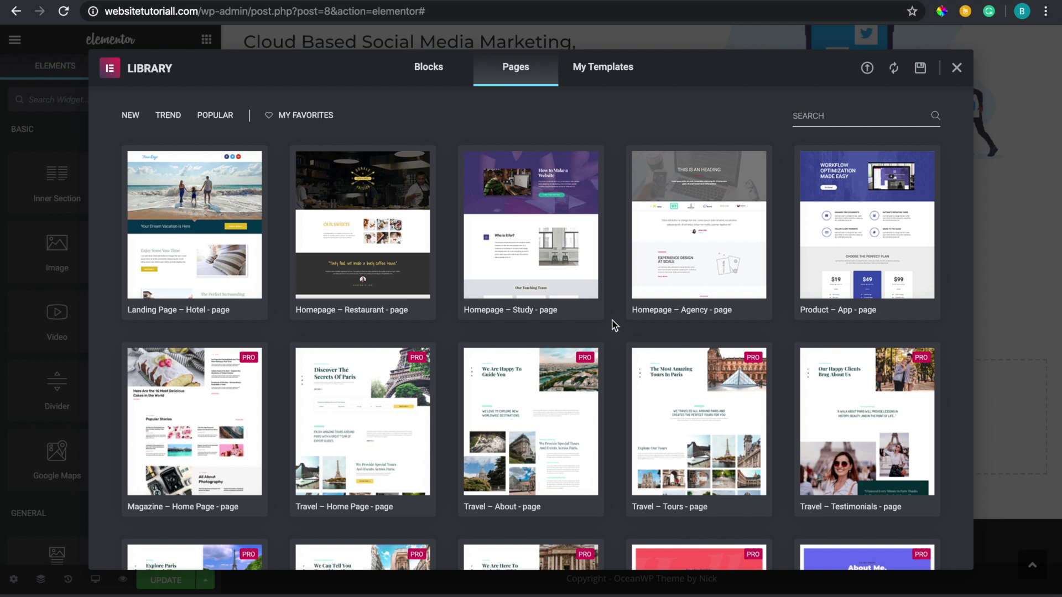
scroll(609, 300, down, 3)
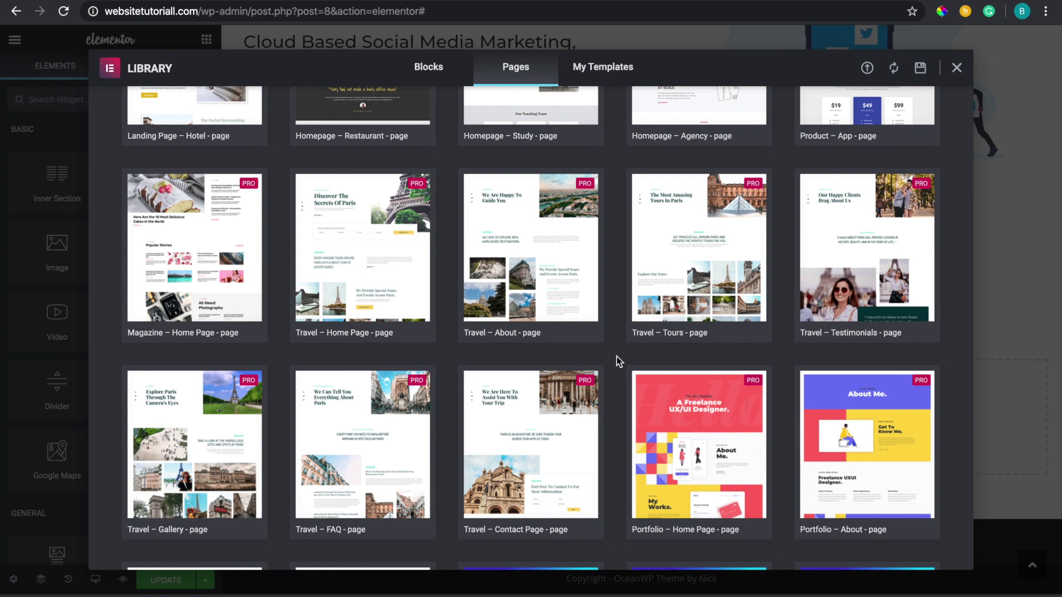
scroll(618, 362, down, 3)
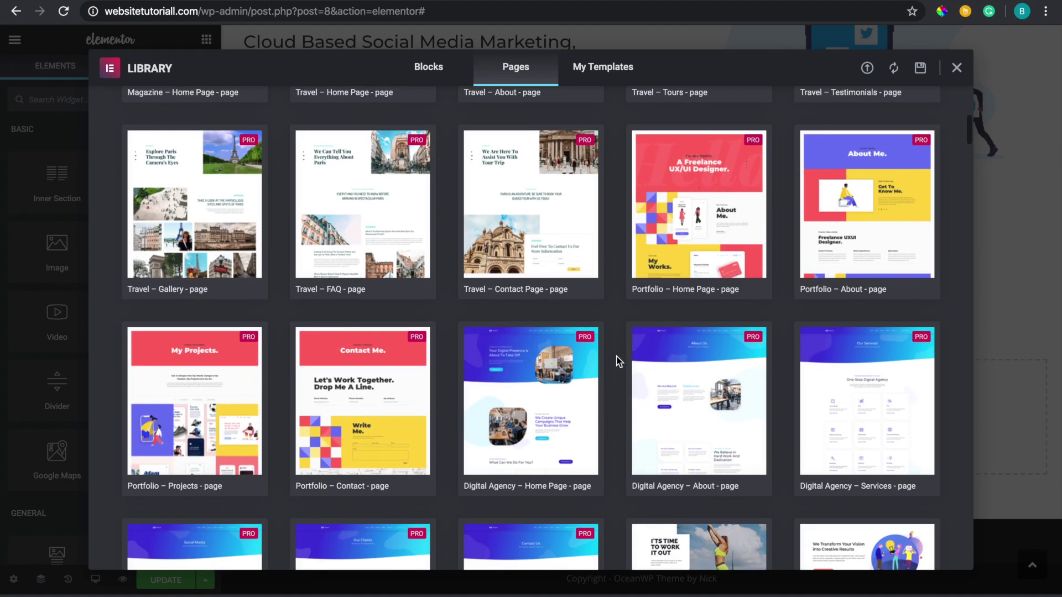
scroll(618, 362, down, 7)
scroll(618, 362, up, 13)
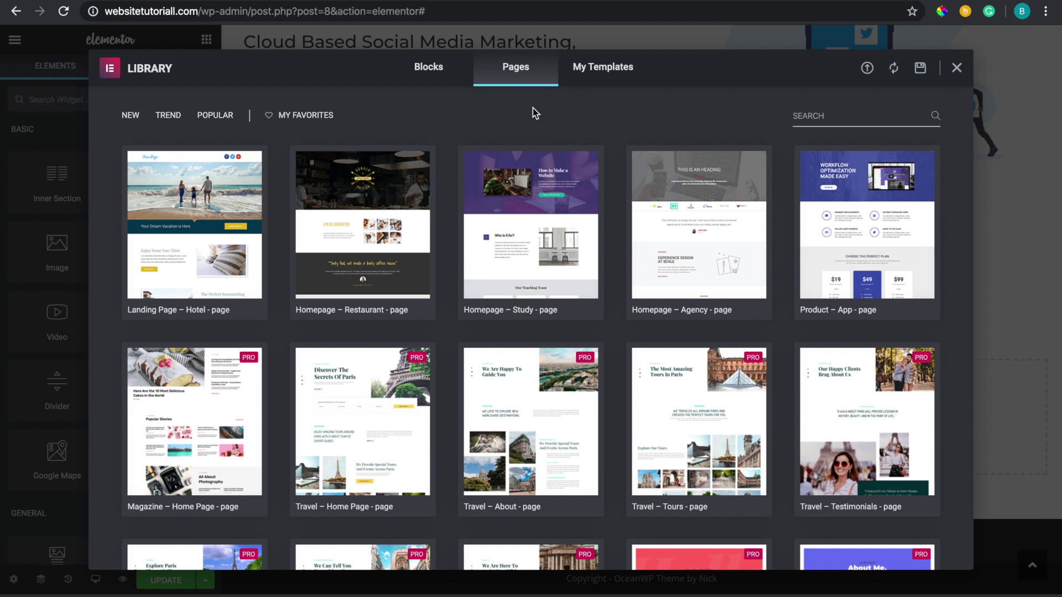
Step: Find the 85%, 90%, 62%, 74% counters block under Blocks and preview it
click(435, 76)
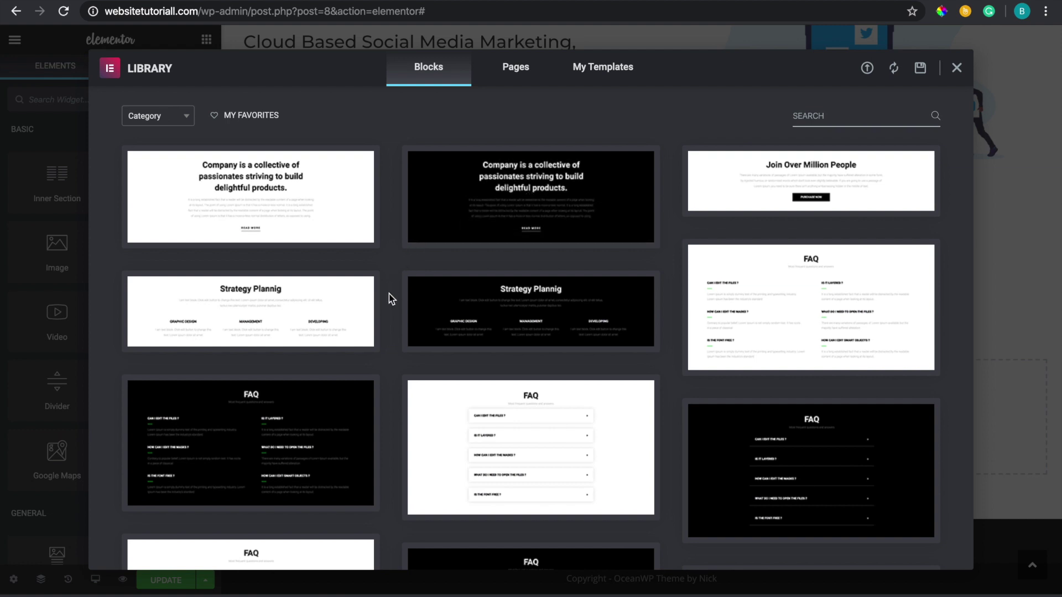
scroll(389, 294, down, 4)
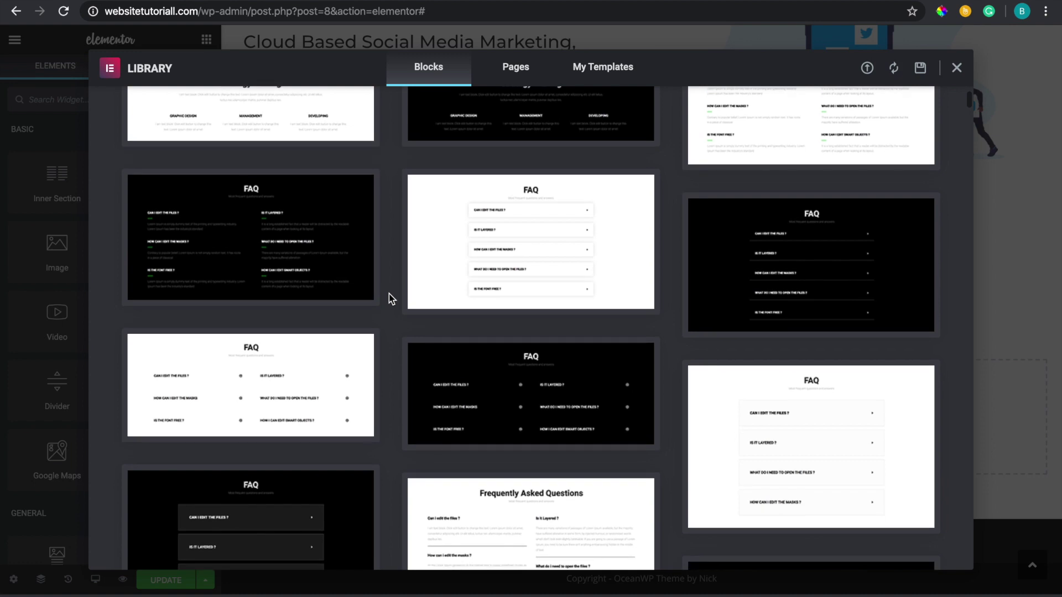
scroll(389, 294, down, 9)
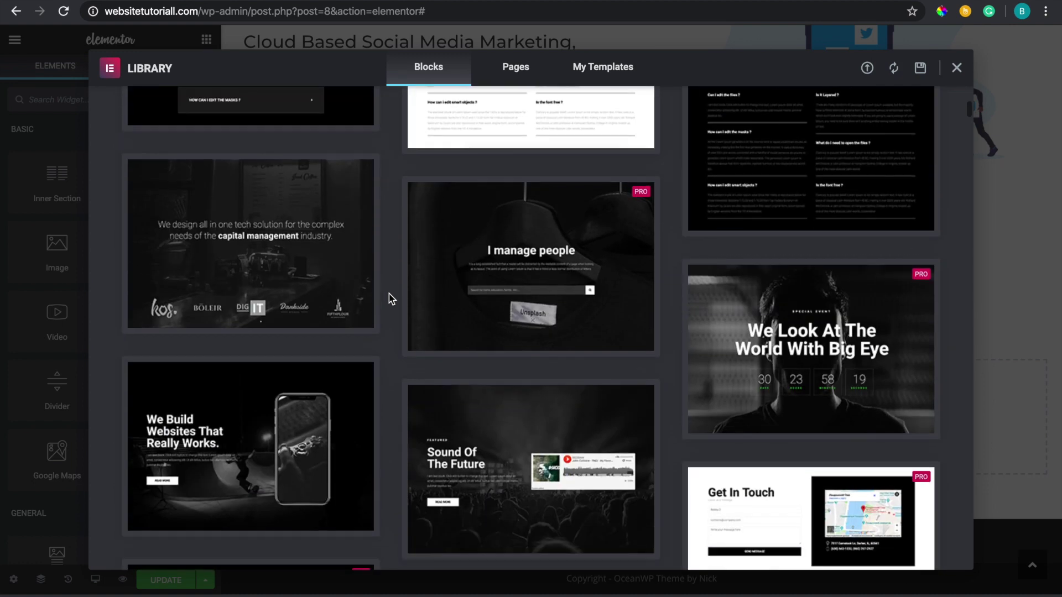
scroll(389, 294, down, 4)
scroll(390, 294, down, 3)
scroll(389, 294, down, 11)
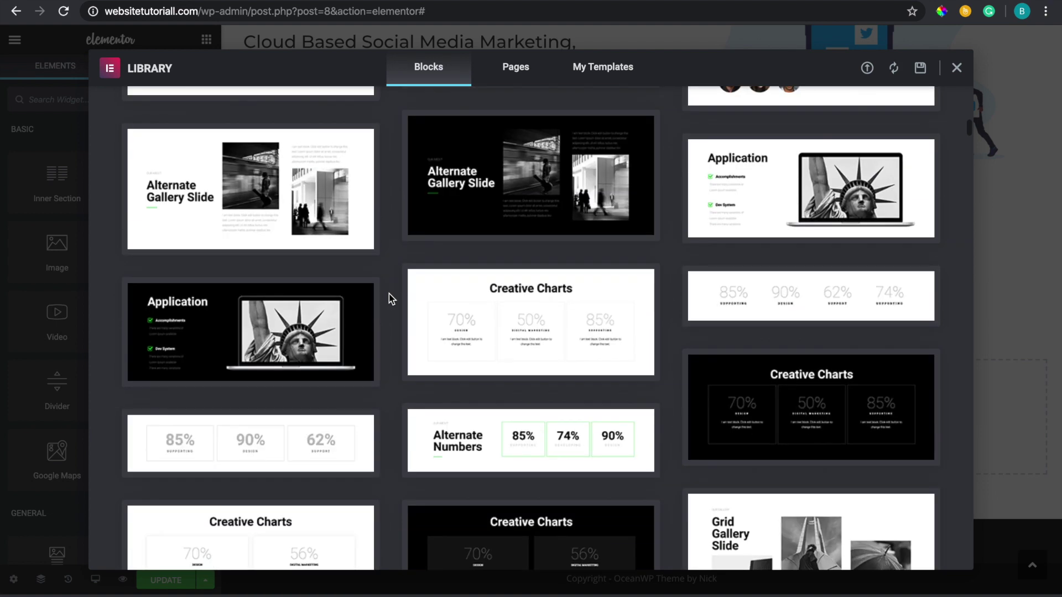
scroll(389, 293, down, 2)
mouse_move(740, 220)
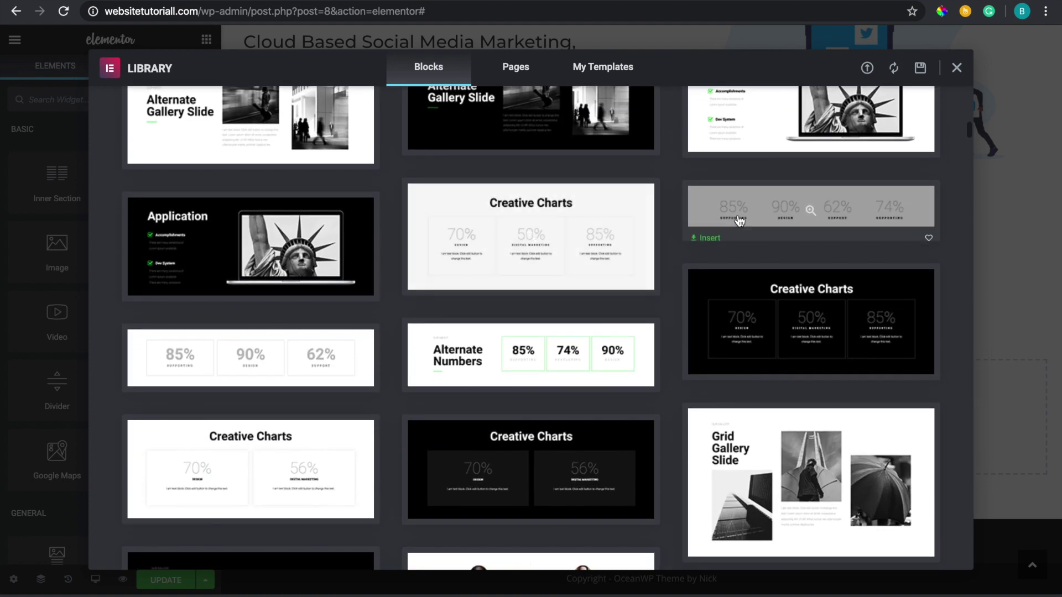
click(782, 202)
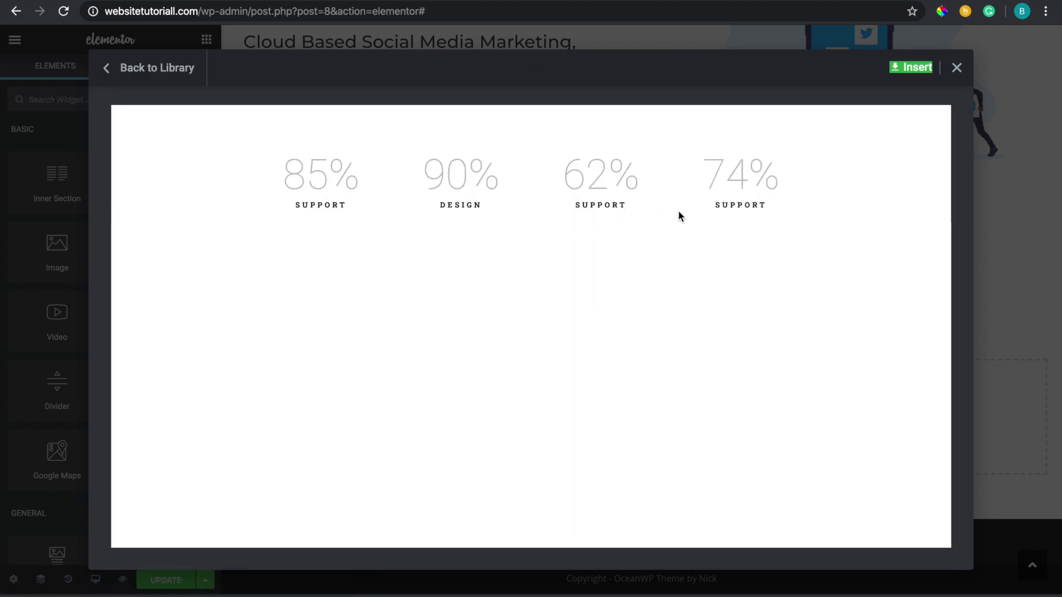
Step: Insert the counters block and make the first counter read 85 Clients without a percent sign
click(907, 69)
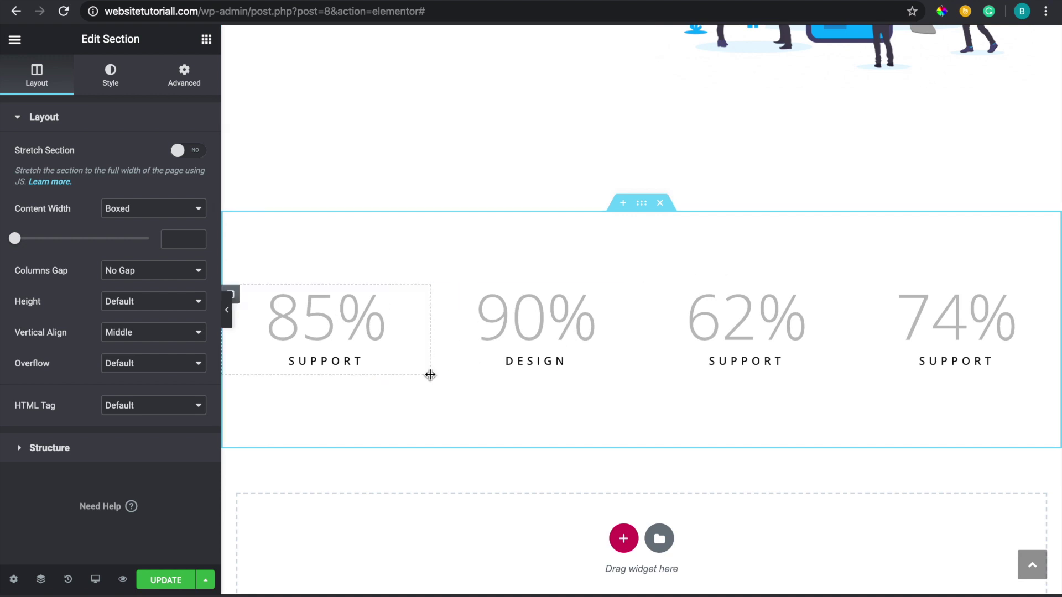
click(356, 359)
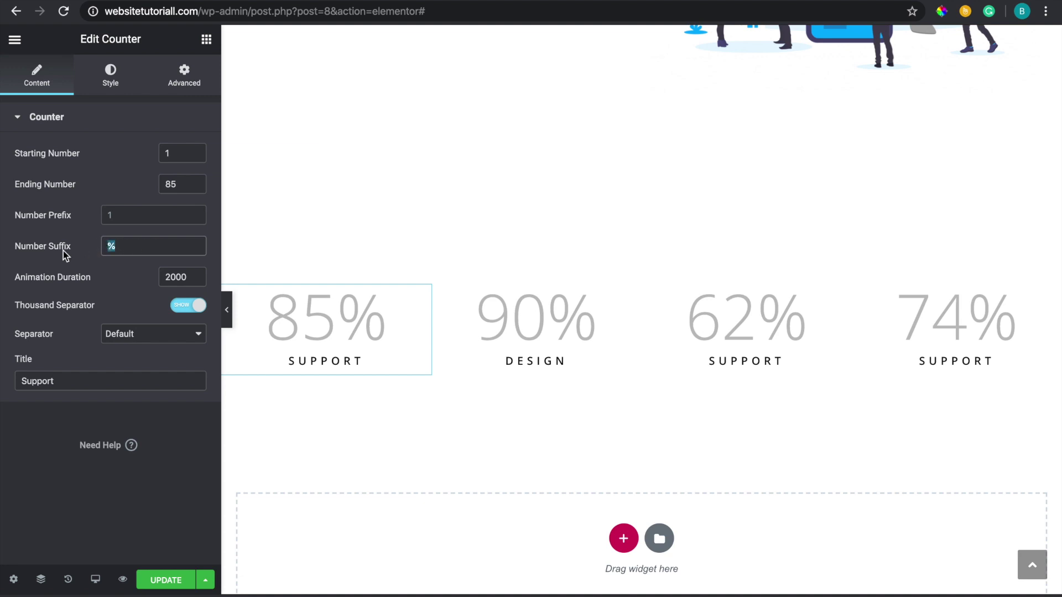
key(BackSpace)
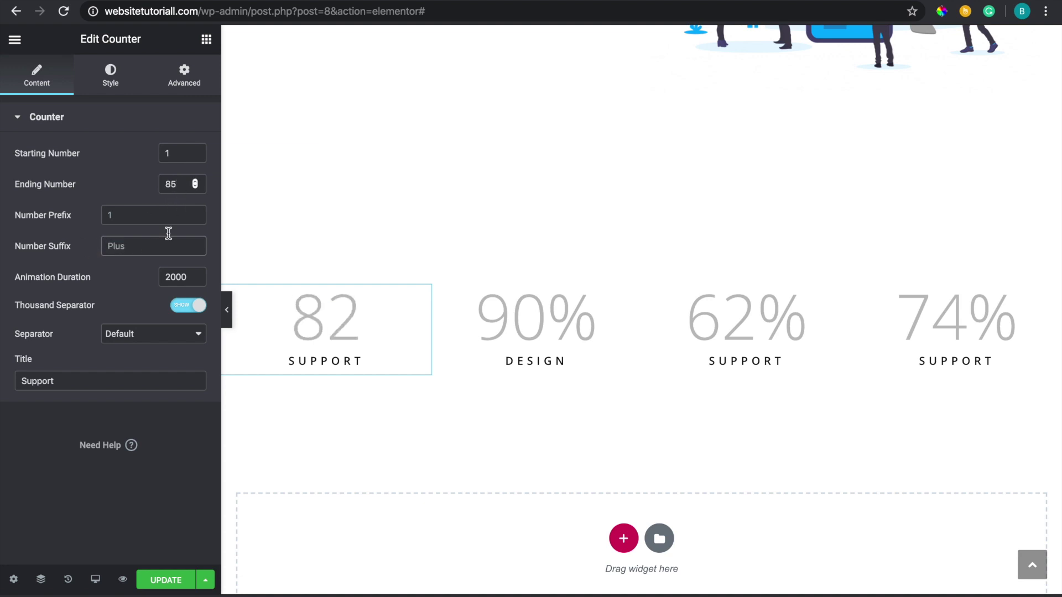
click(85, 379)
double_click(85, 379)
text(Clients)
Step: Make the second counter 300 Accounts Managed with no percent suffix
click(561, 339)
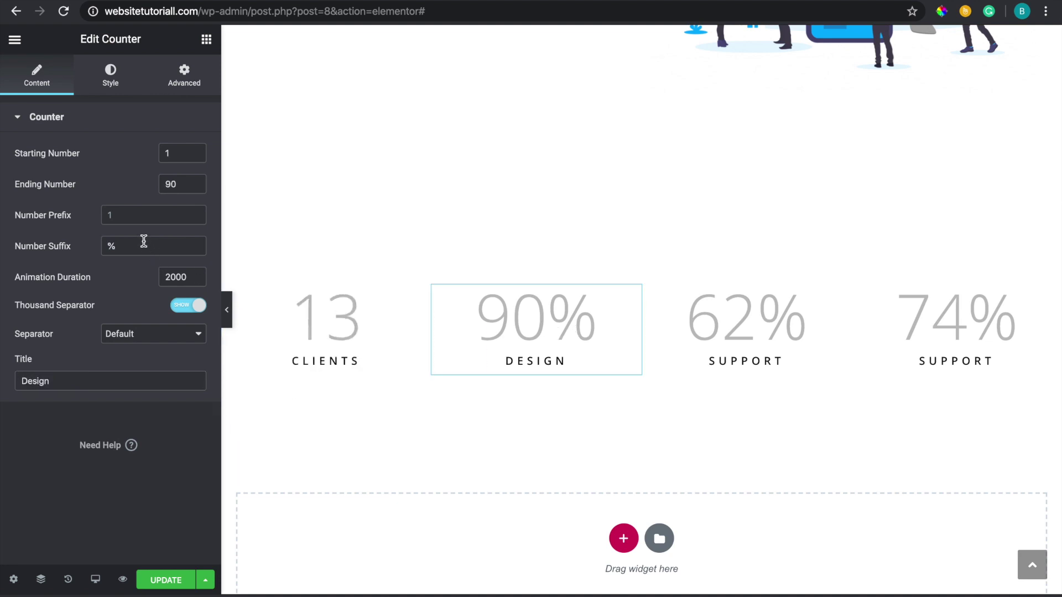
click(143, 244)
key(BackSpace)
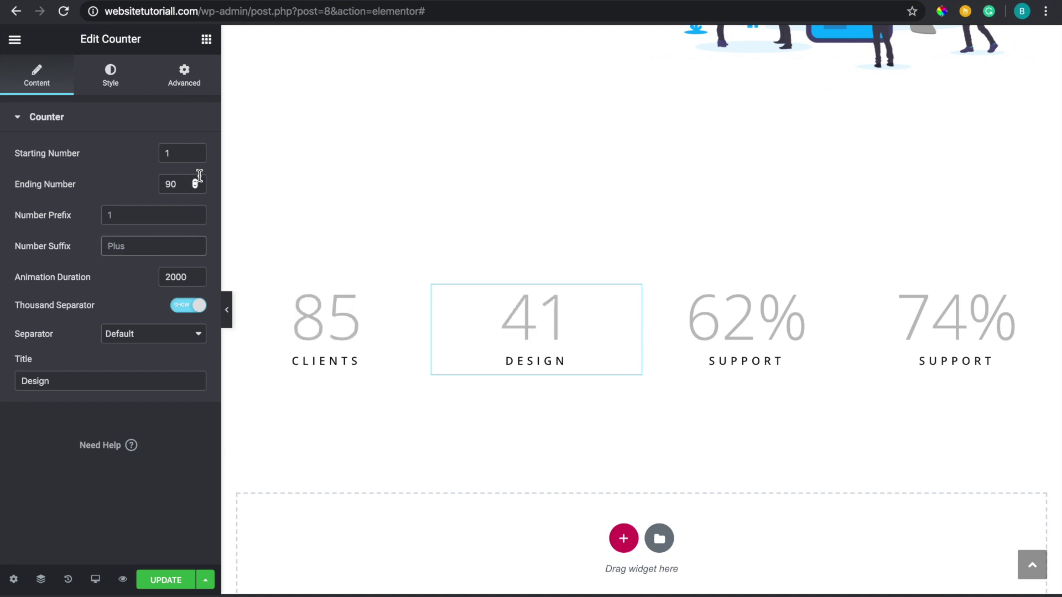
double_click(170, 184)
key(BackSpace)
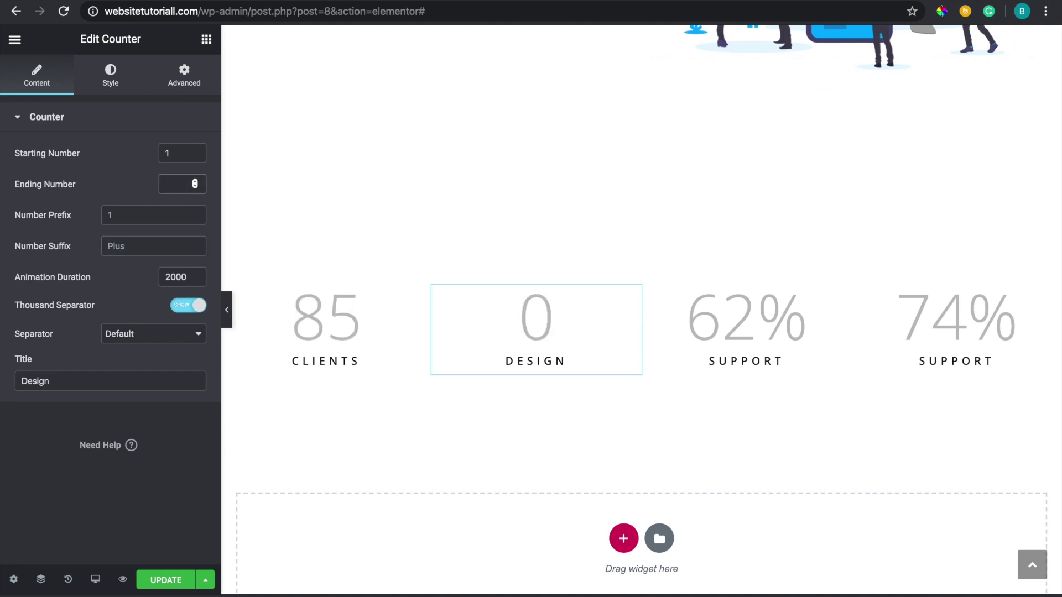
text(300)
double_click(108, 387)
text(Acc)
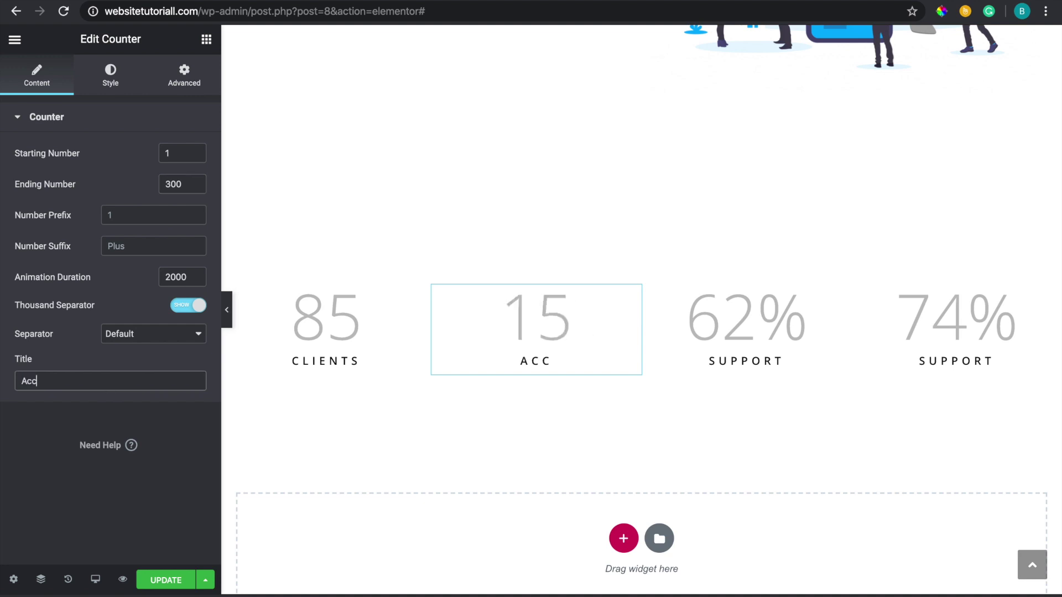
text(ounts Man)
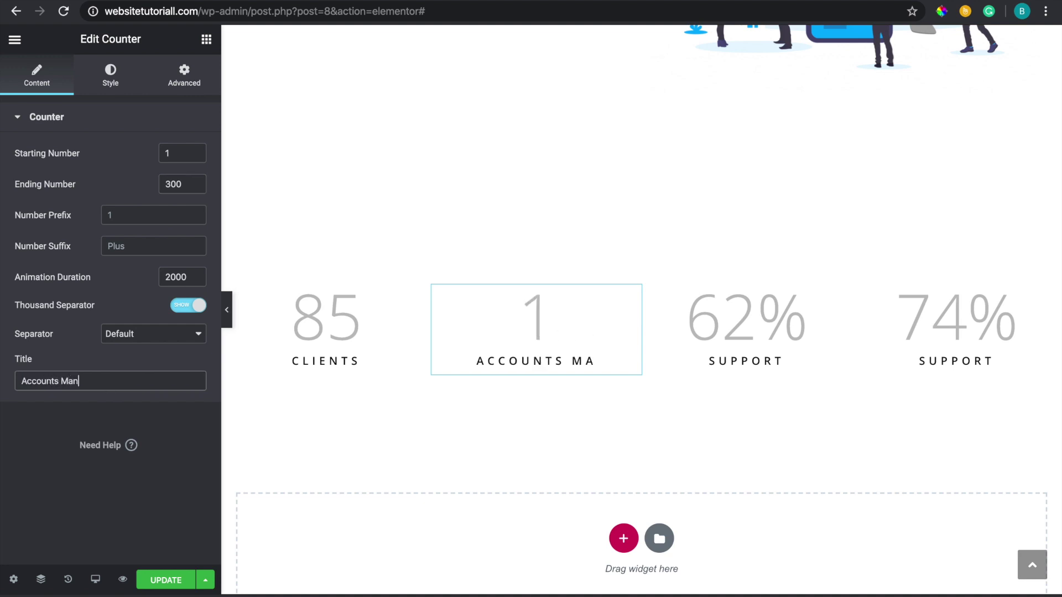
text(aged)
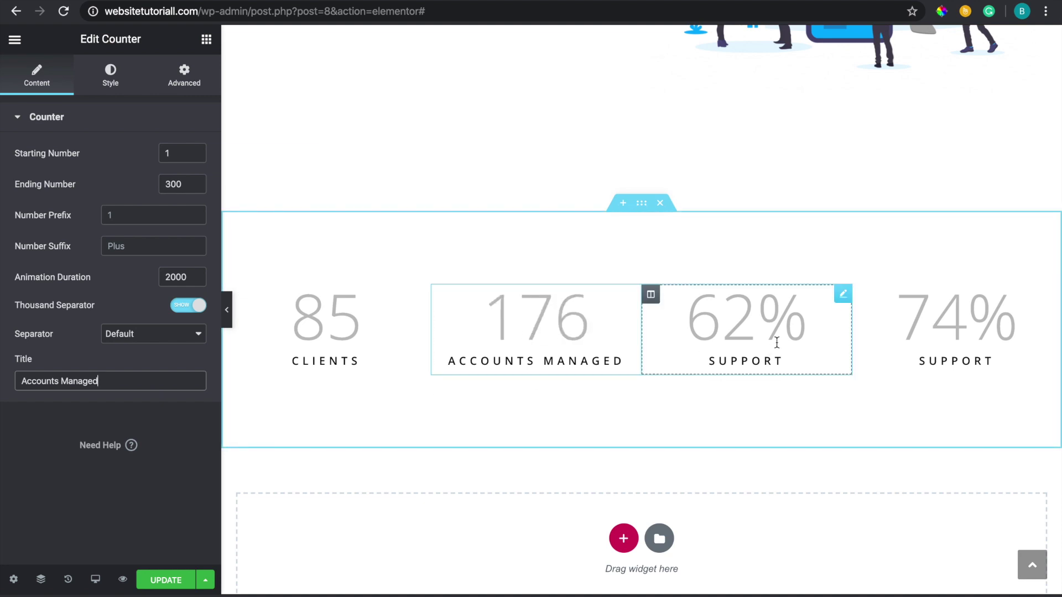
Step: Make the third counter 12 Locations with no percent suffix
click(776, 342)
click(138, 244)
key(BackSpace)
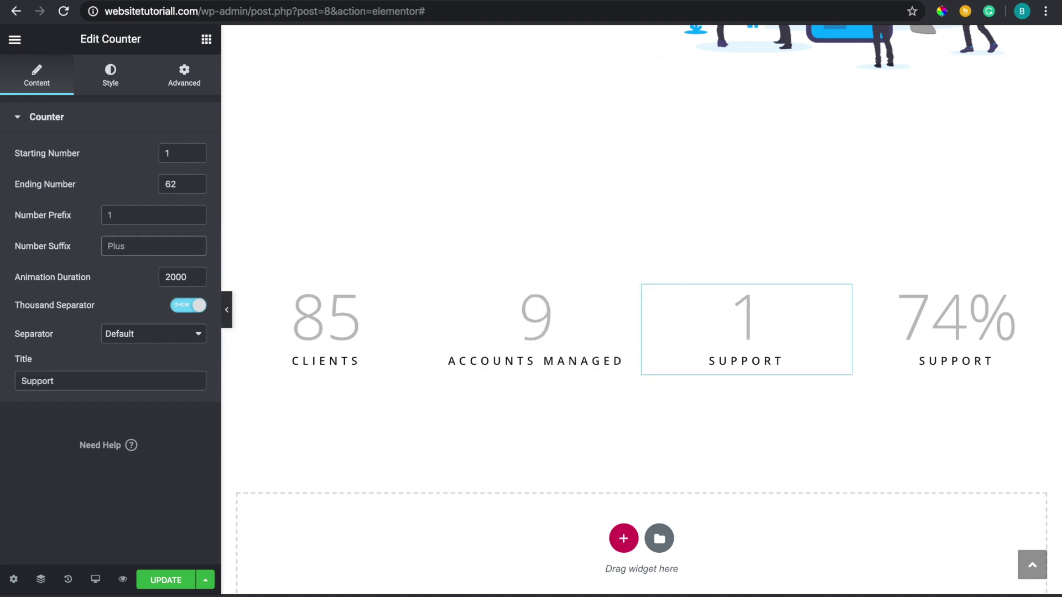
double_click(178, 184)
text(1)
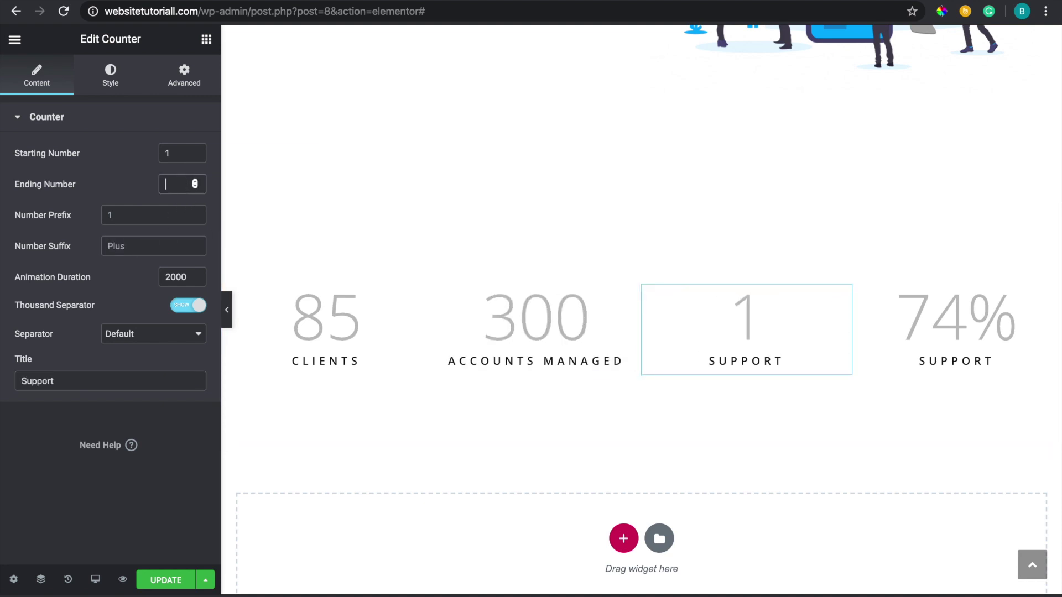
double_click(133, 379)
text(Locations)
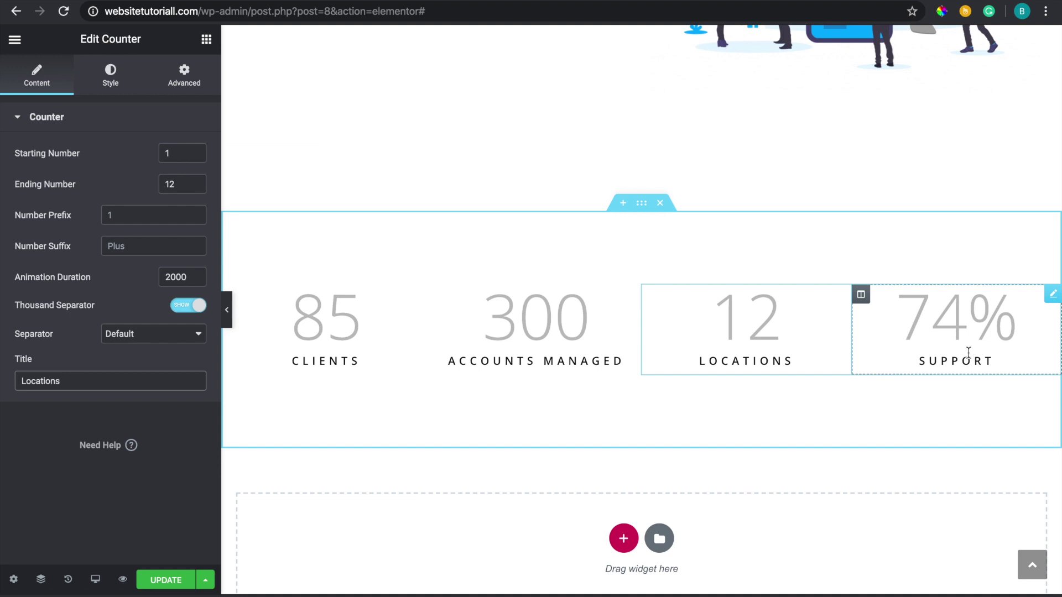
Step: Set the fourth counter to 2,000,000 without a percent sign and preview the page
click(861, 294)
click(965, 342)
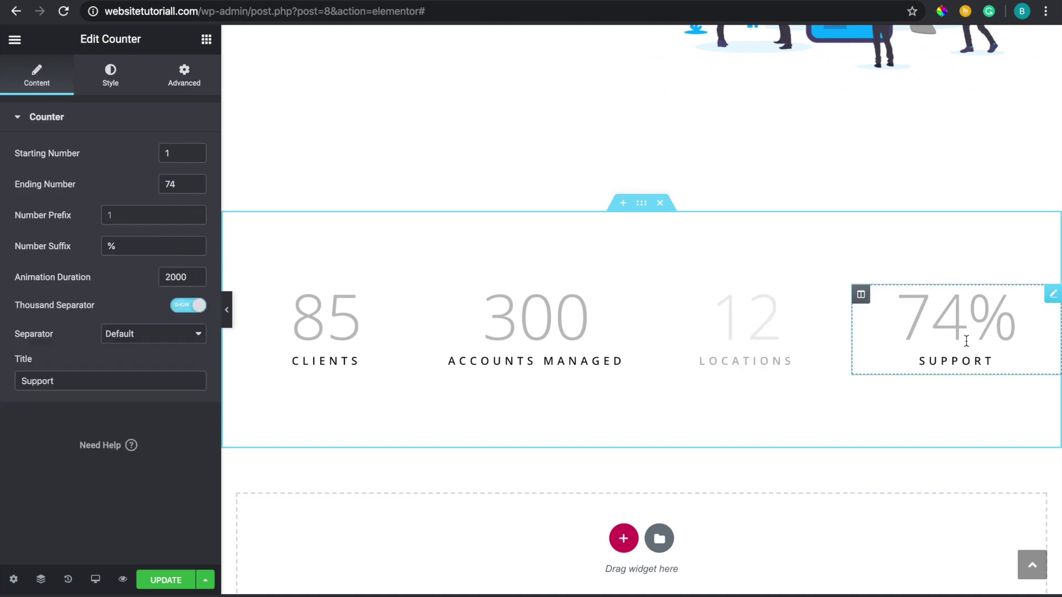
click(151, 246)
key(BackSpace)
click(179, 183)
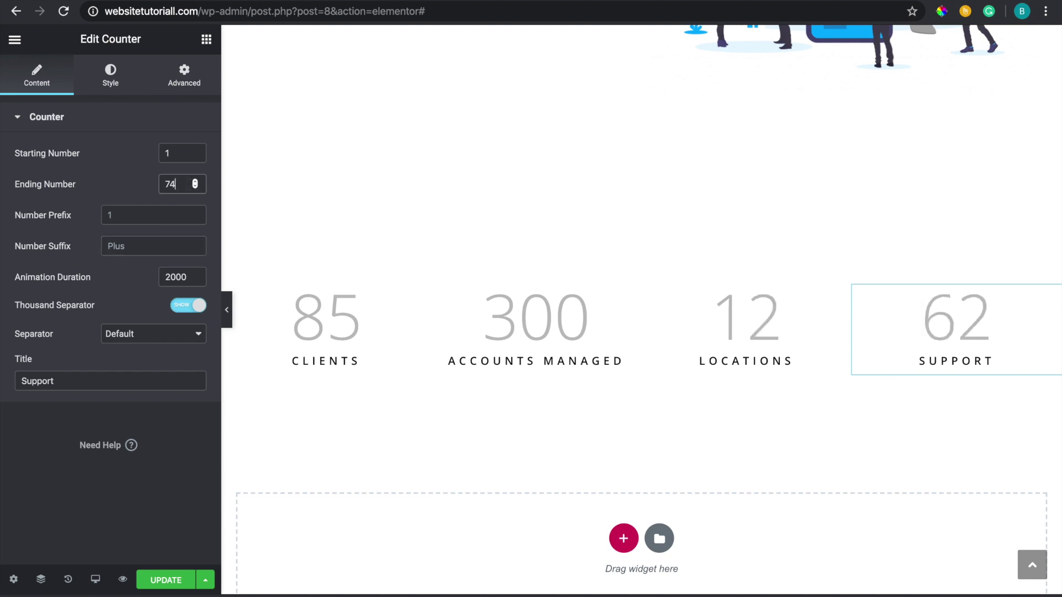
key(BackSpace)
key(BackSpace)
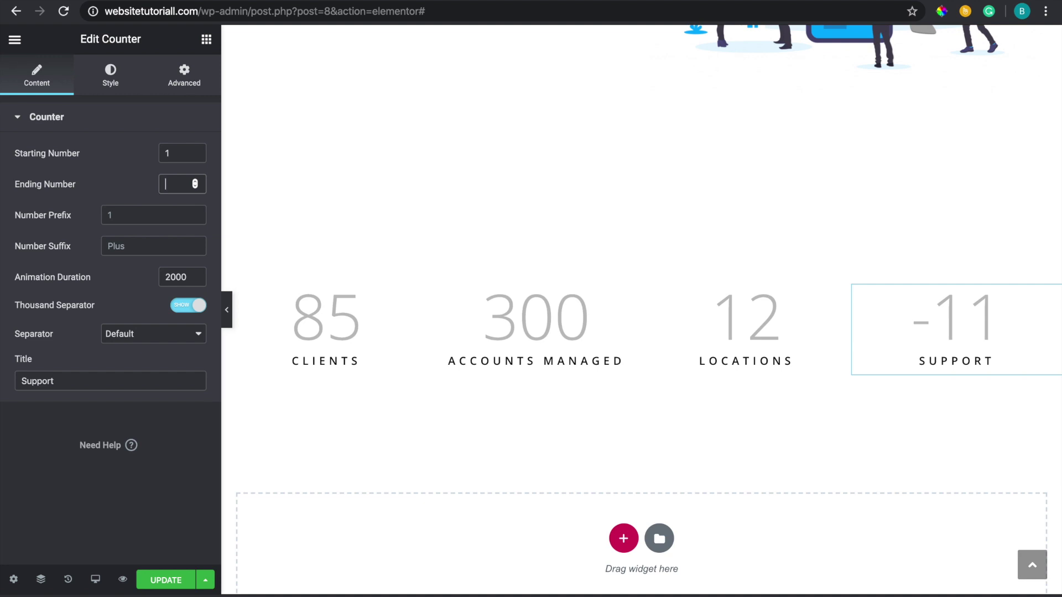
text(100000)
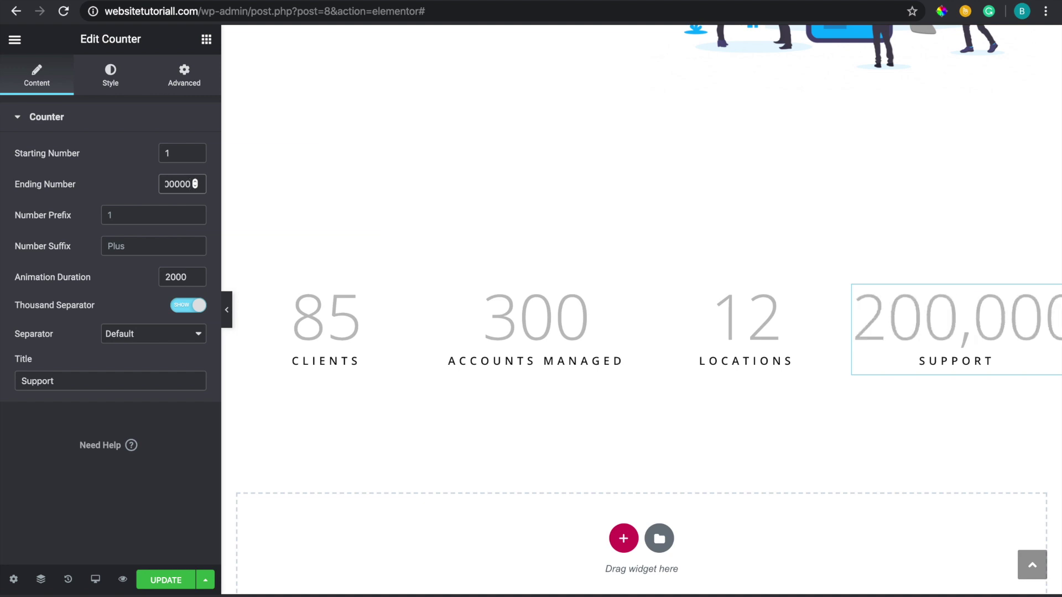
text(0)
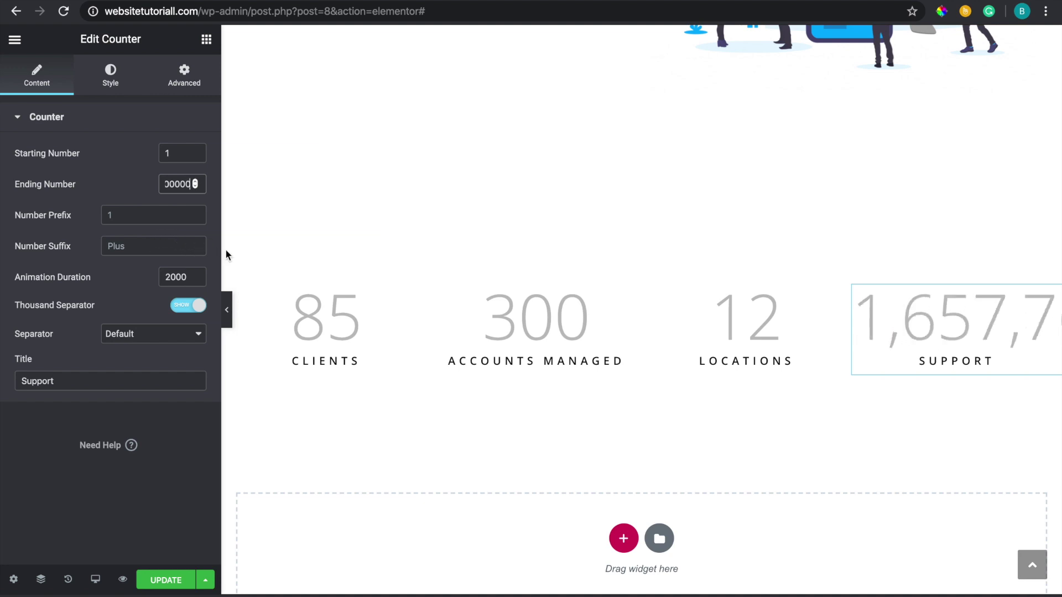
click(232, 307)
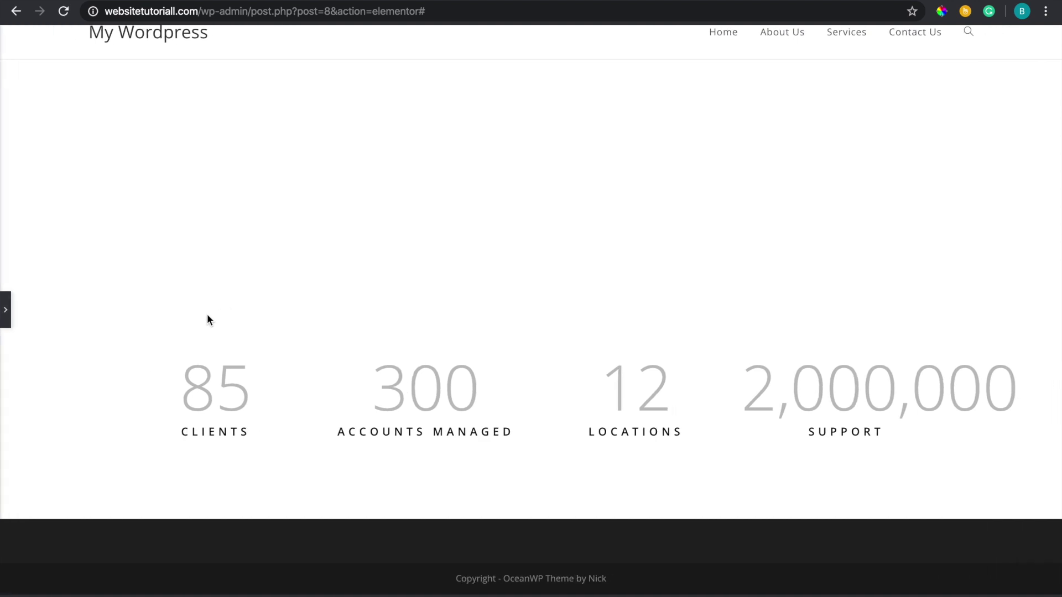
Step: Change the fourth counter's ending number to 20 and its title from Support to Partnerships
click(4, 307)
scroll(512, 348, down, 8)
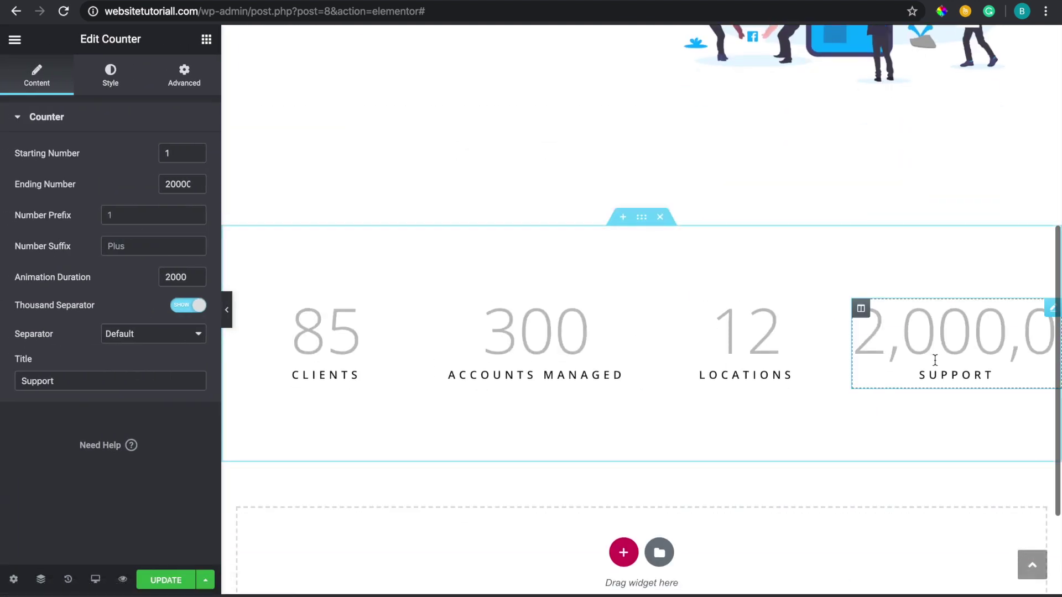
key(BackSpace)
key(BackSpace)
key(BackSpace)
key(BackSpace)
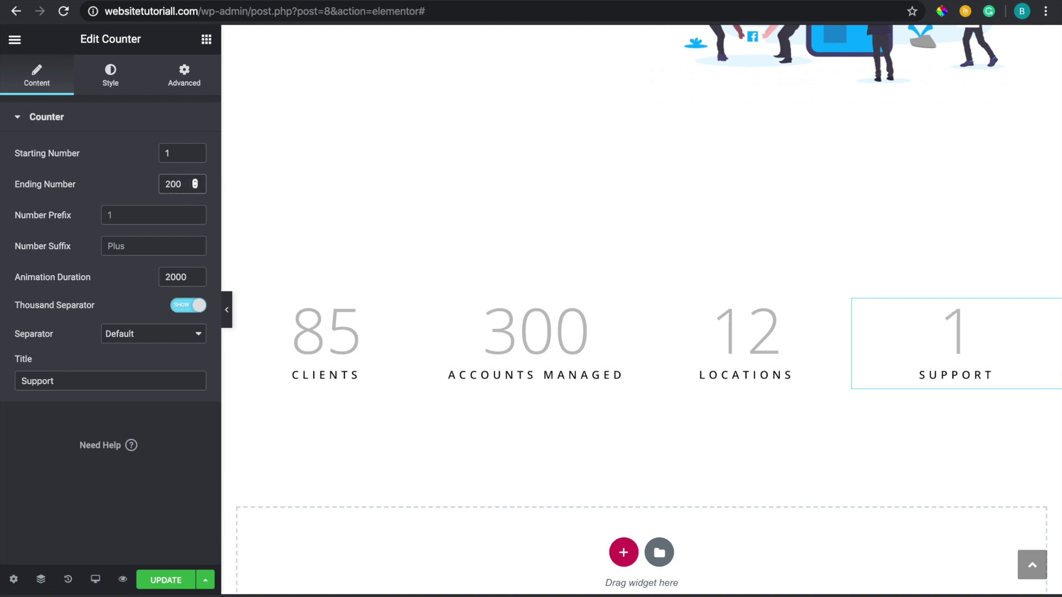
click(97, 380)
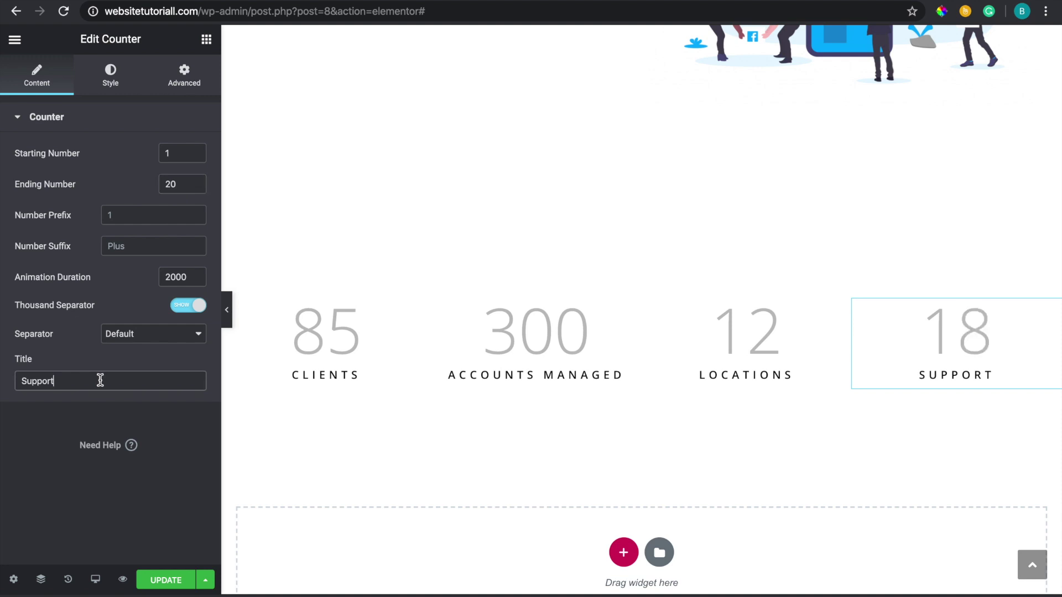
double_click(100, 380)
text(Partnerships)
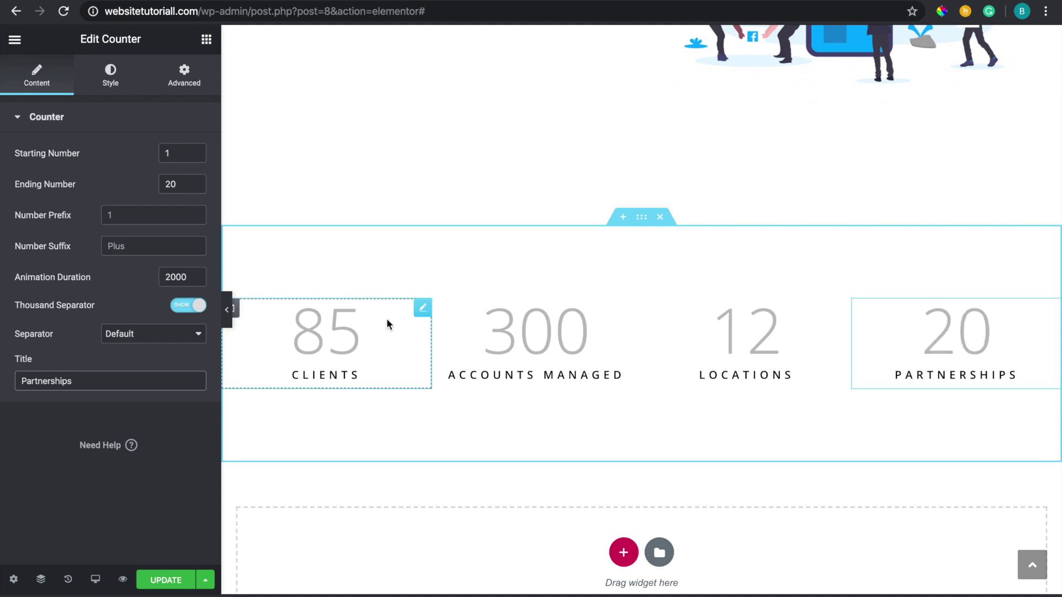
Step: Preview the 85, 300, 12, 20 stats row full width, then open the counters section's settings
click(228, 310)
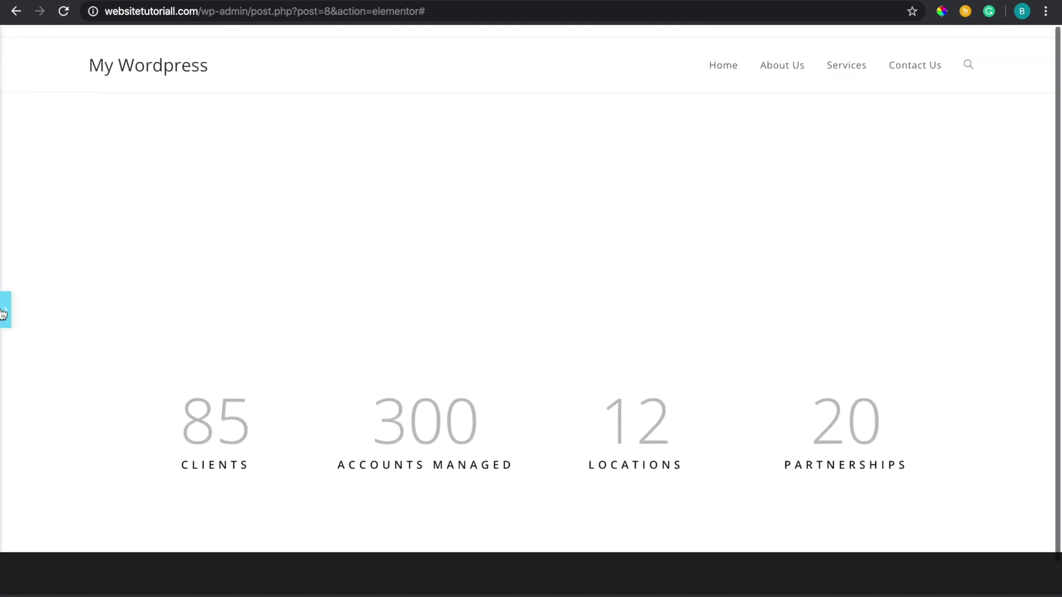
click(5, 310)
scroll(383, 306, down, 5)
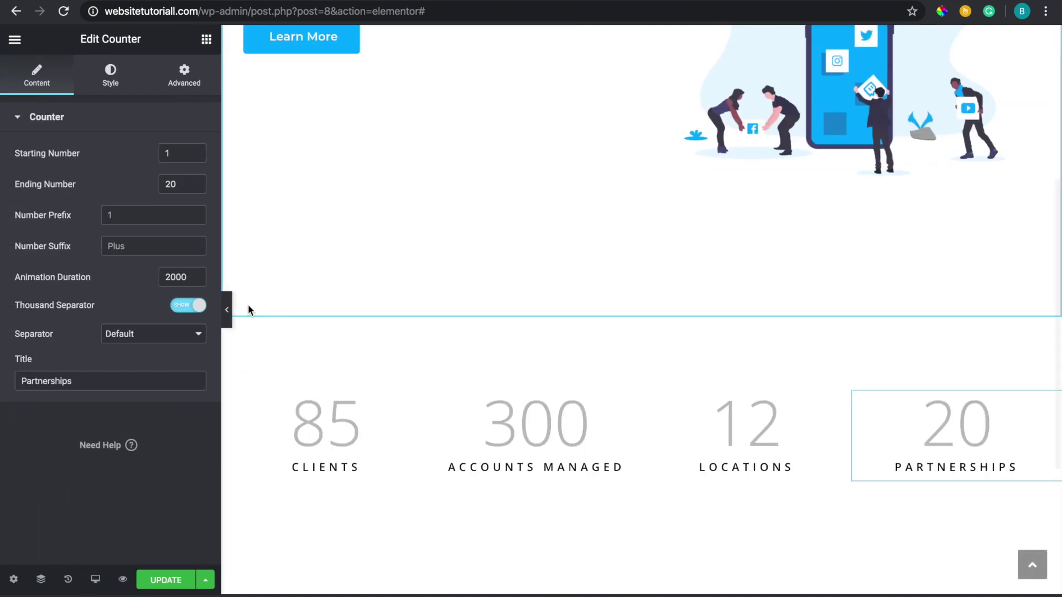
click(518, 394)
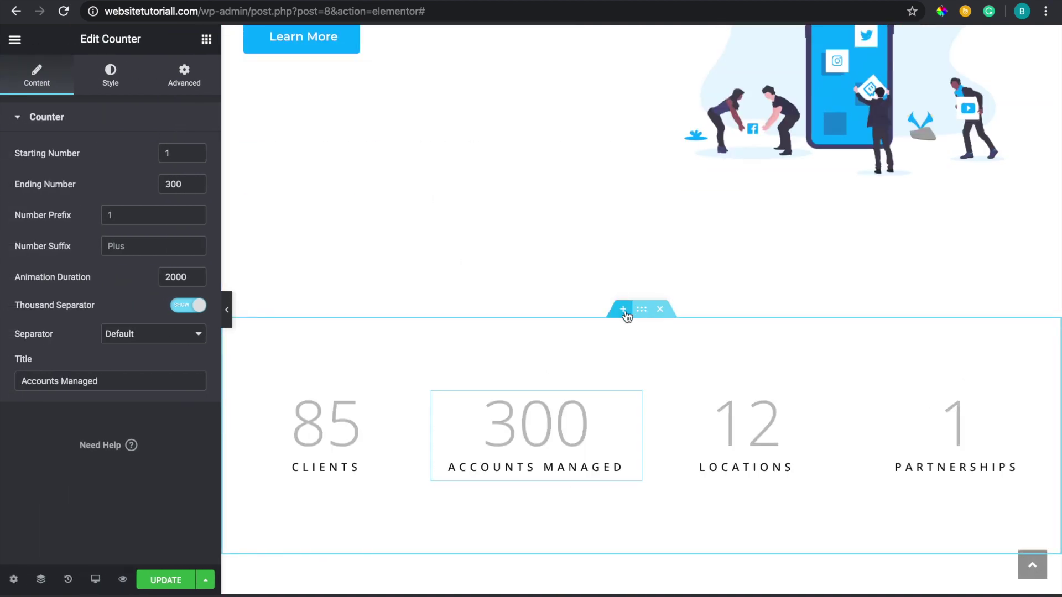
click(640, 309)
click(227, 314)
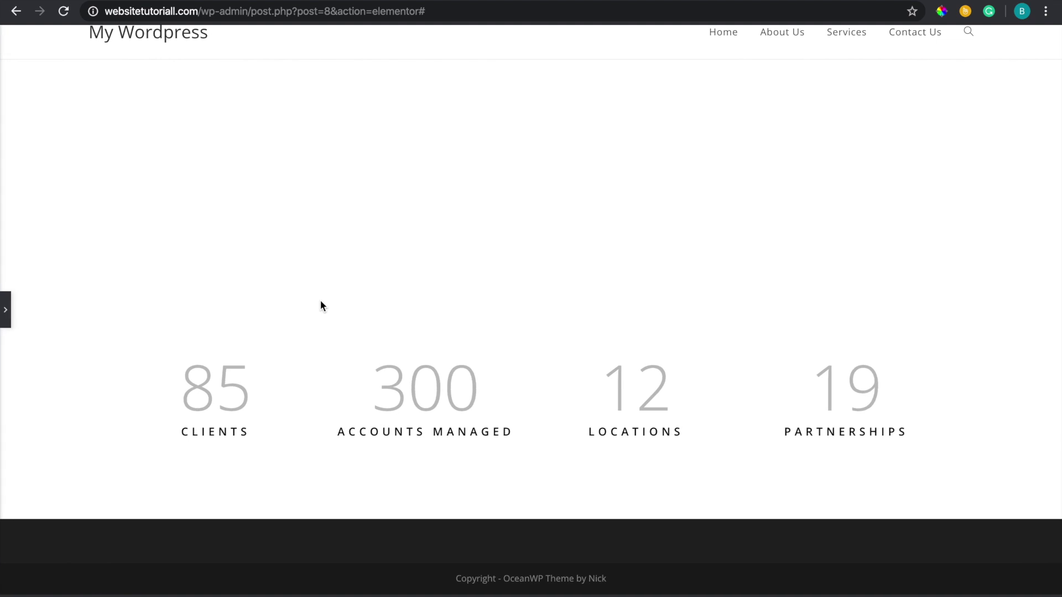
click(5, 310)
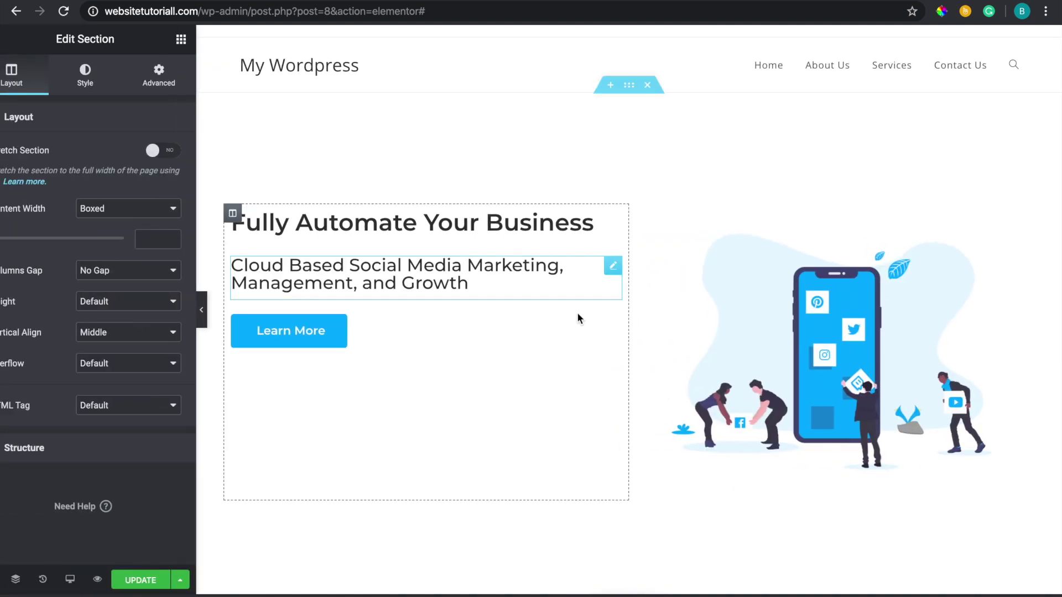
scroll(578, 318, down, 6)
scroll(577, 317, up, 3)
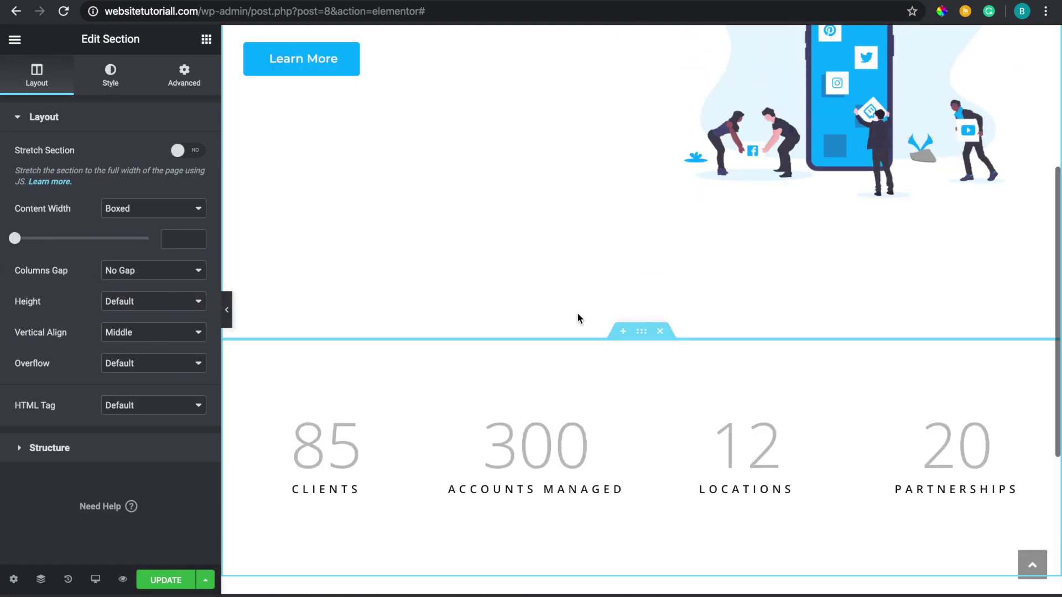
scroll(578, 318, down, 3)
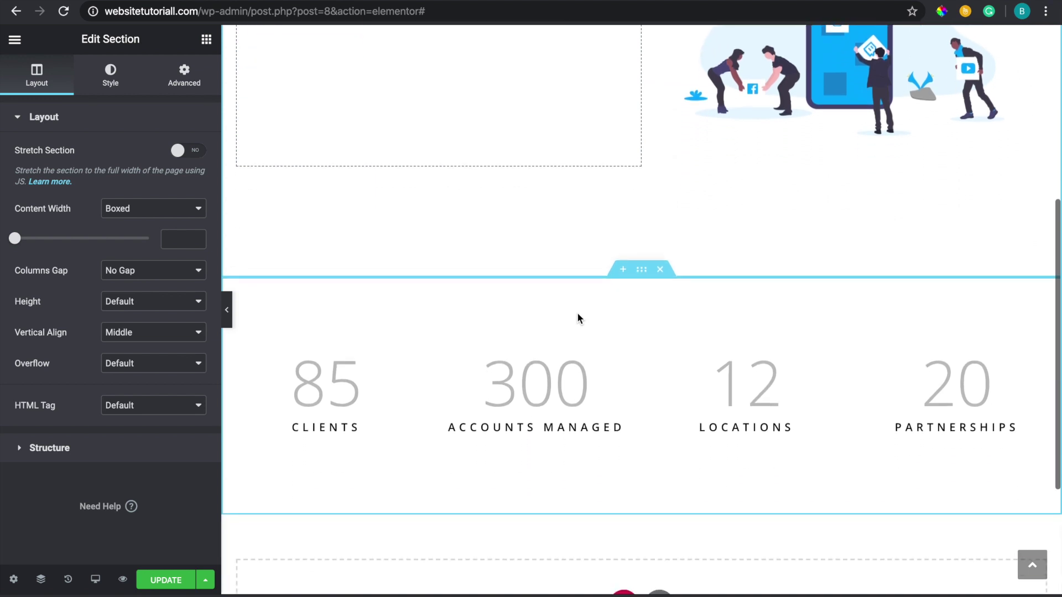
scroll(576, 318, down, 1)
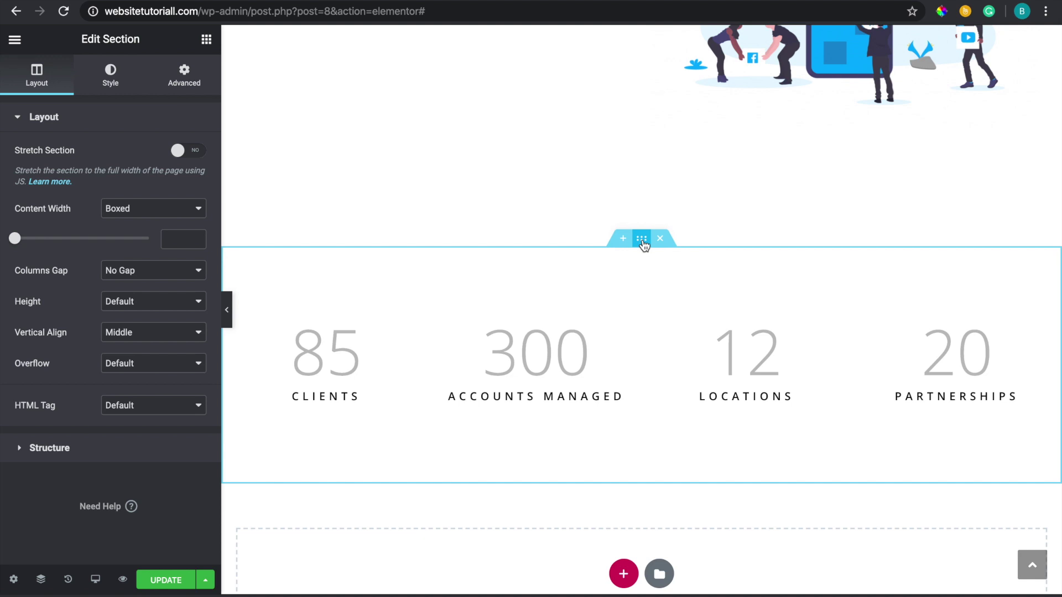
Step: Give the section a classic background colour of light blue #00B0FF
click(106, 87)
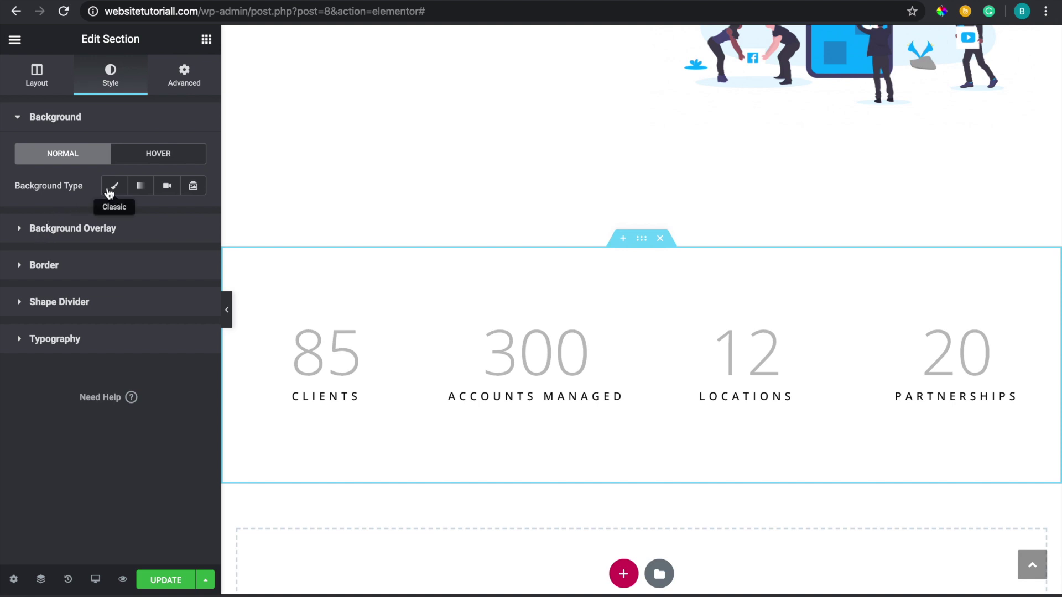
click(113, 188)
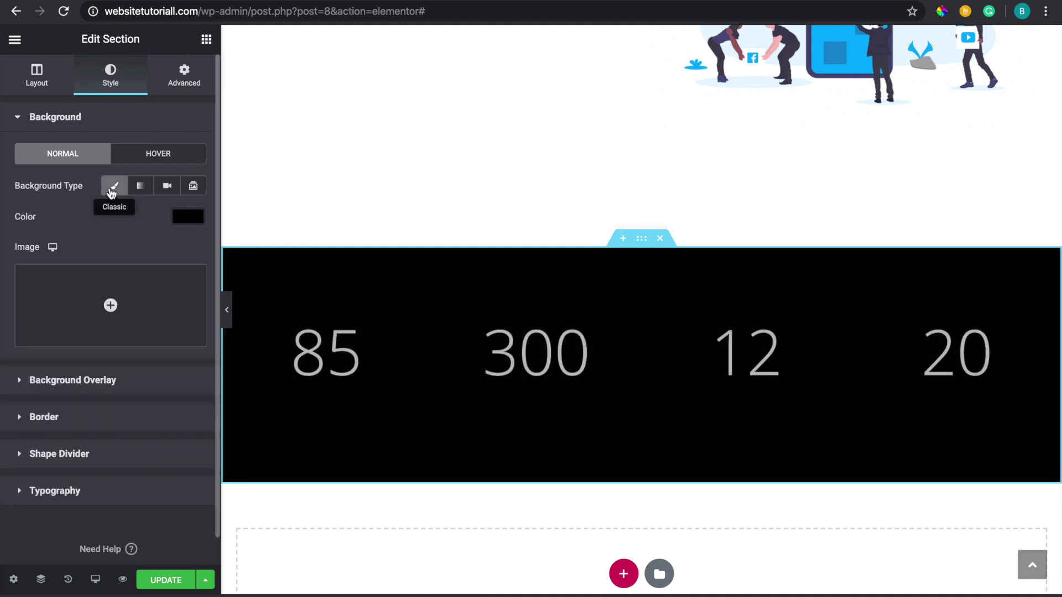
click(185, 216)
click(53, 445)
text(#00B0FF)
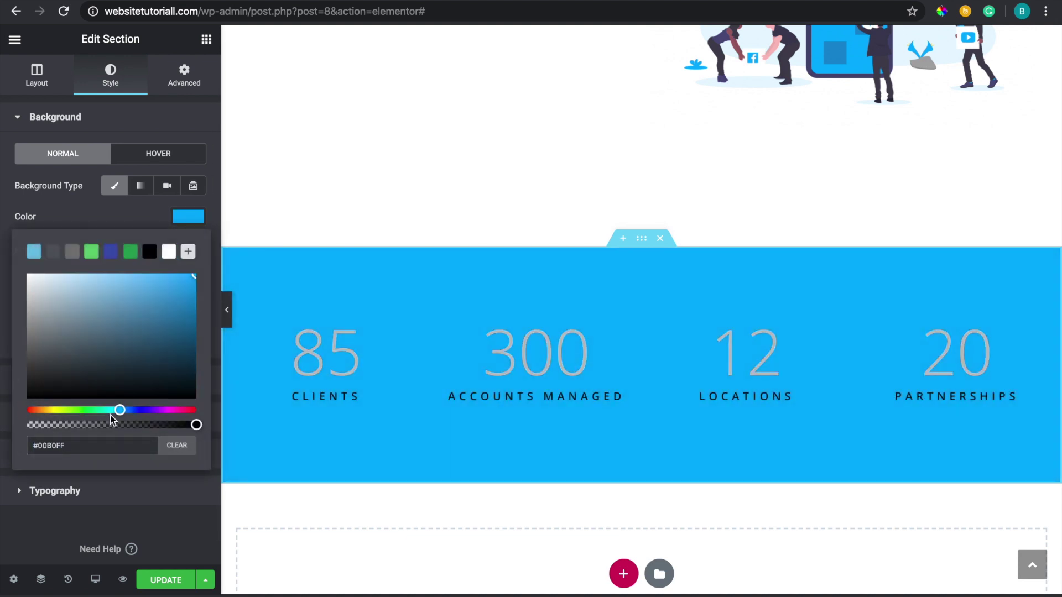
click(107, 221)
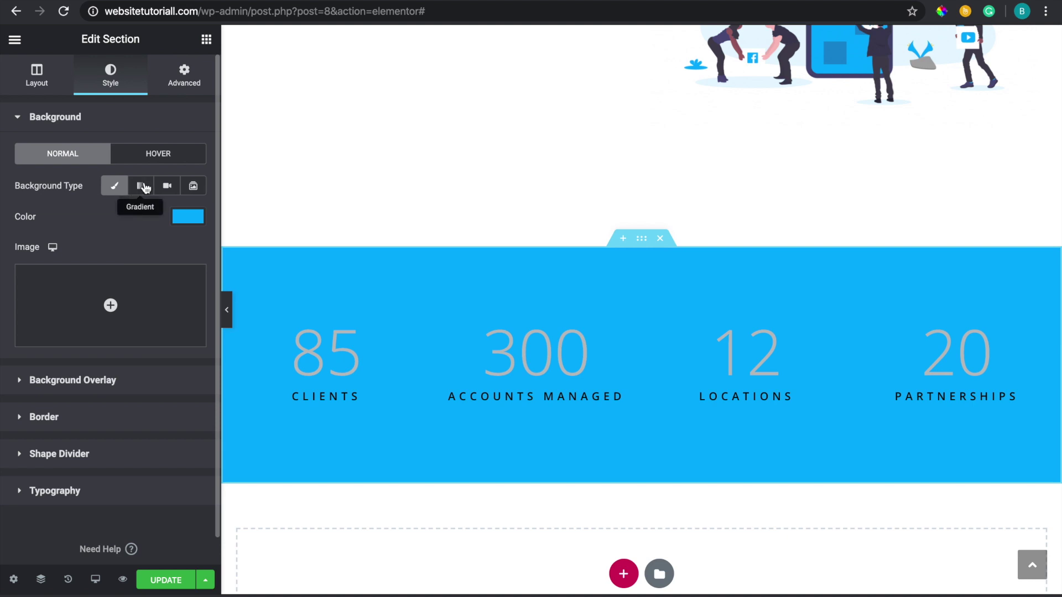
Step: Switch the background to a gradient whose second colour is the deeper blue #007AFF
click(143, 187)
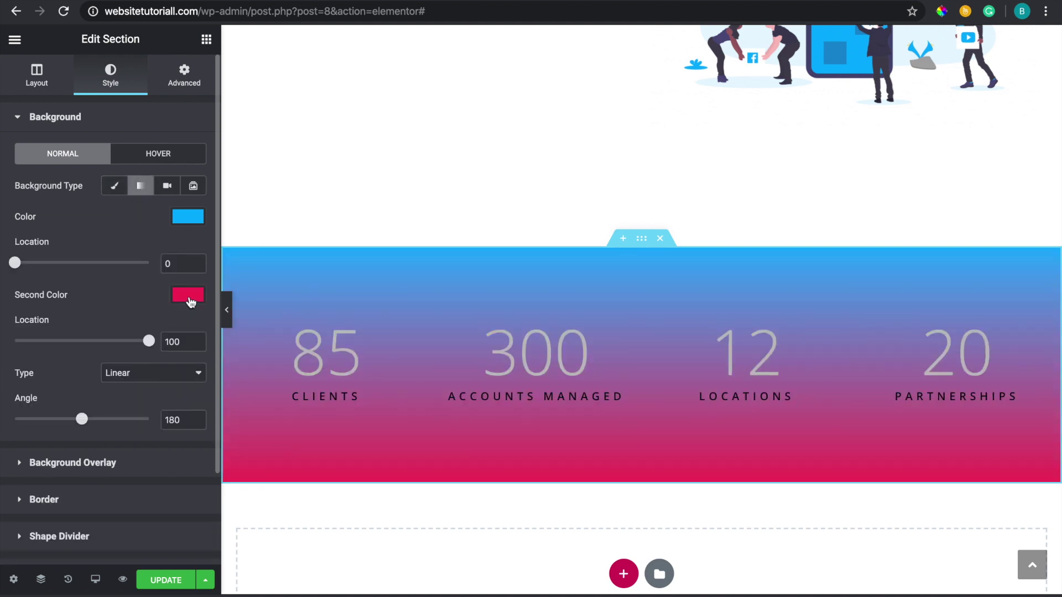
click(188, 295)
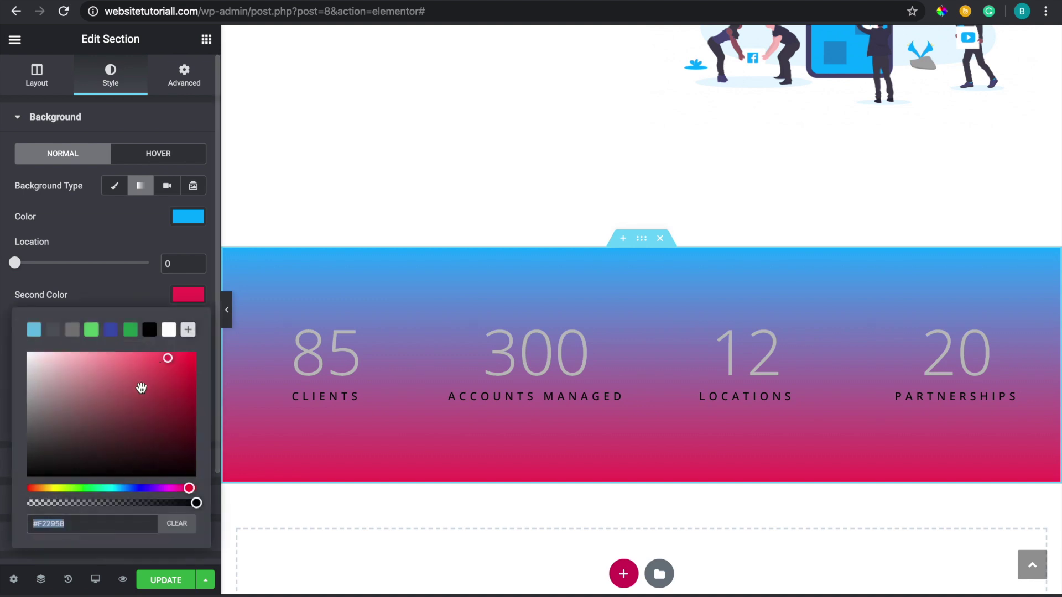
text(#00B0FF)
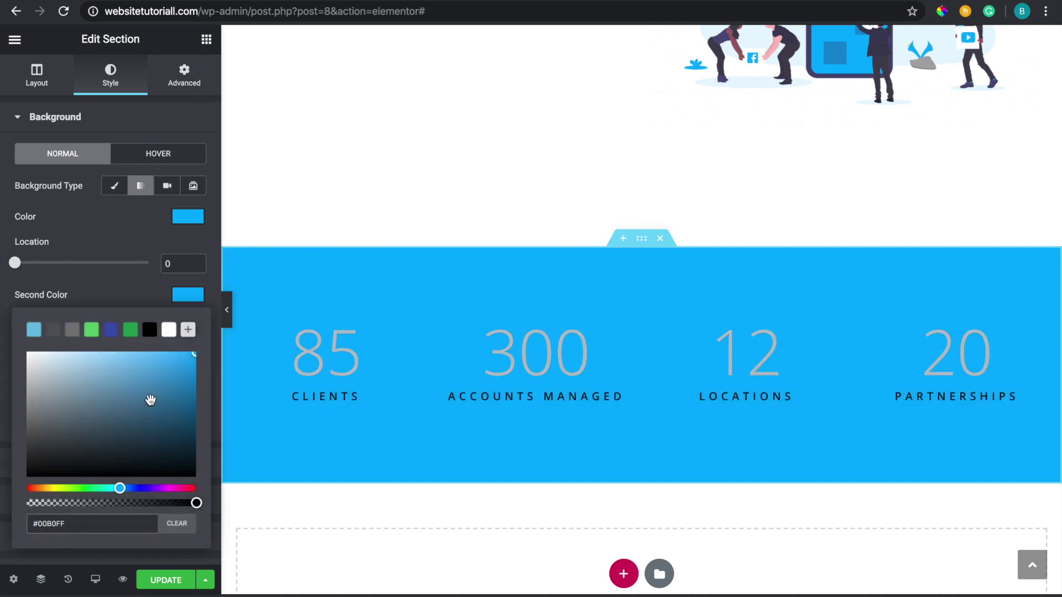
drag(128, 490, 127, 490)
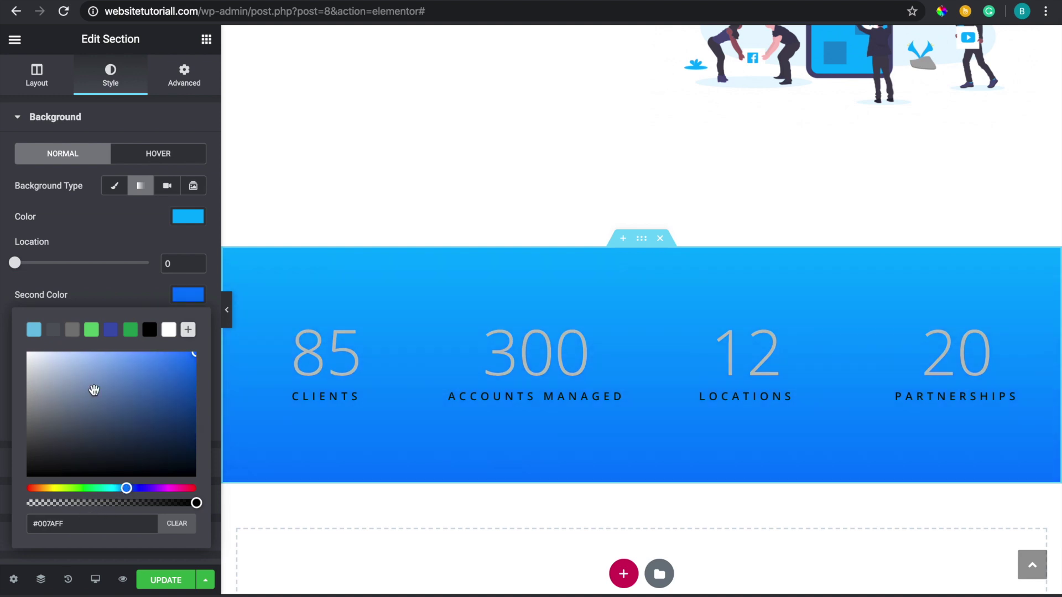
click(130, 297)
Step: Set the number colour of the 85 Clients and 300 Accounts Managed counters to white #FFFFFF
click(330, 344)
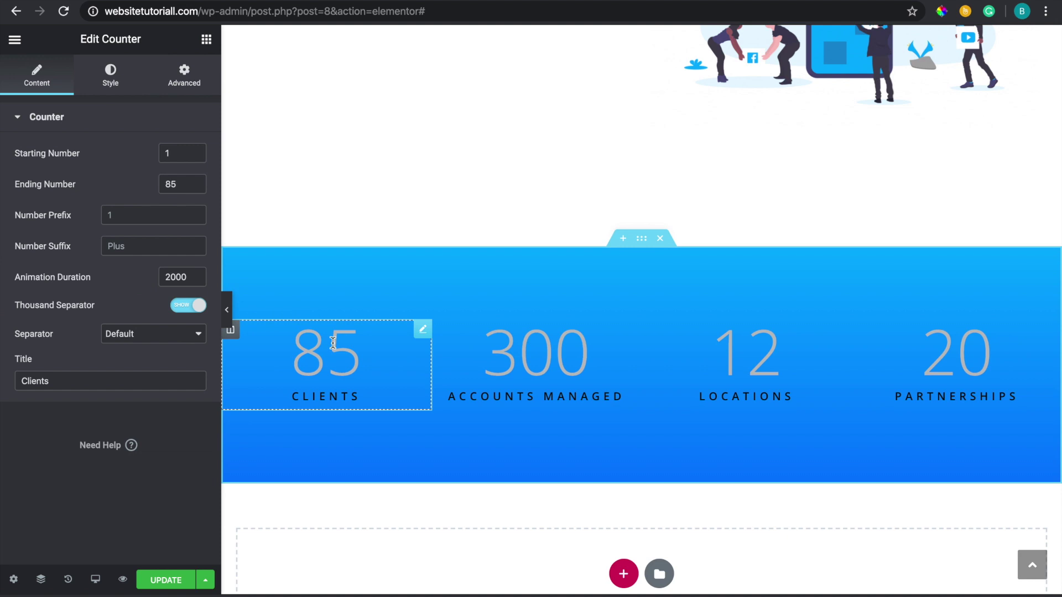
click(111, 77)
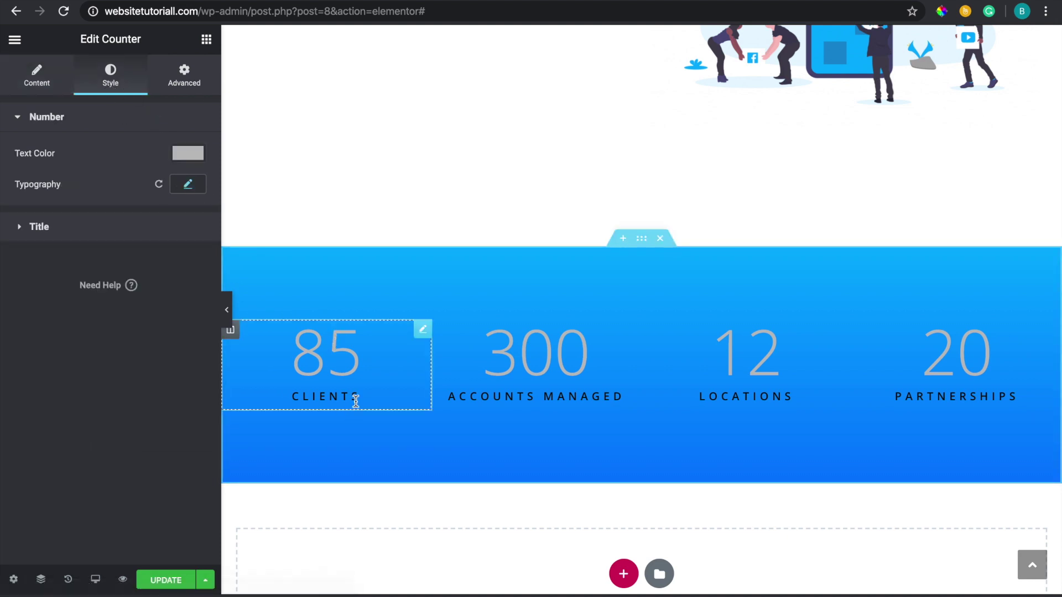
click(188, 154)
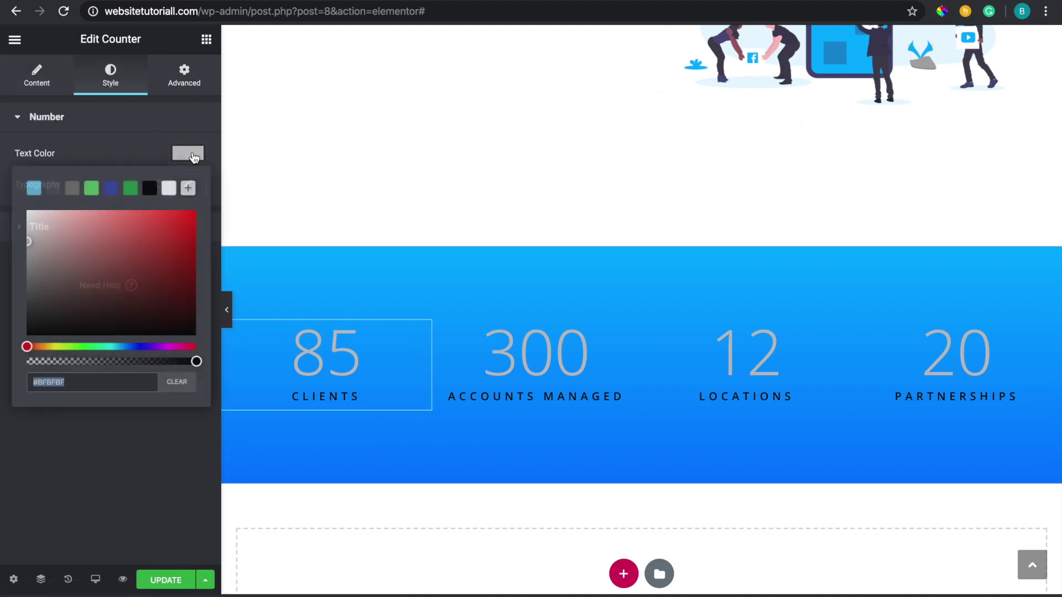
click(168, 188)
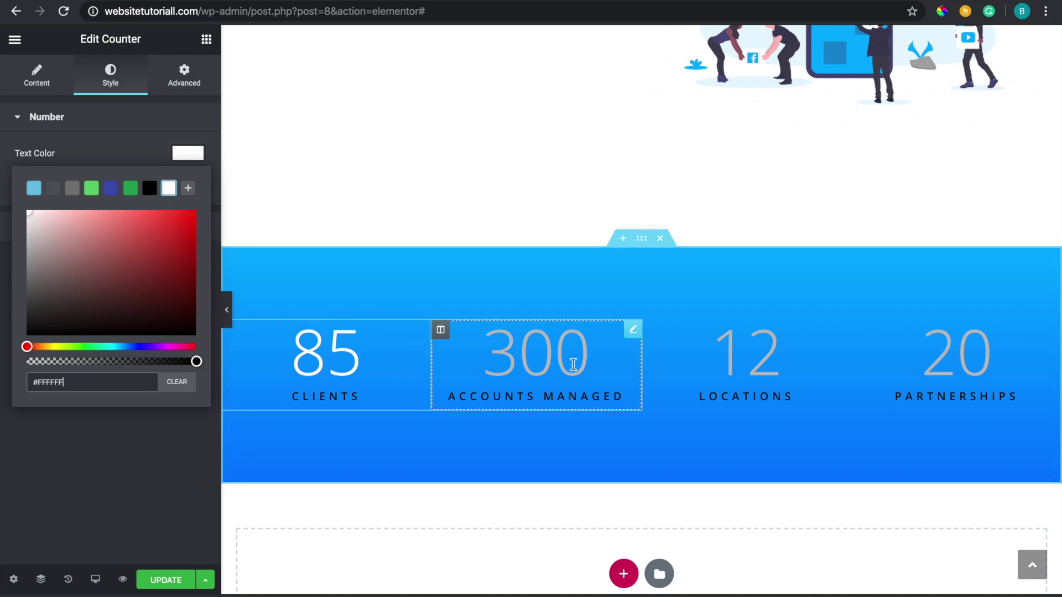
click(535, 359)
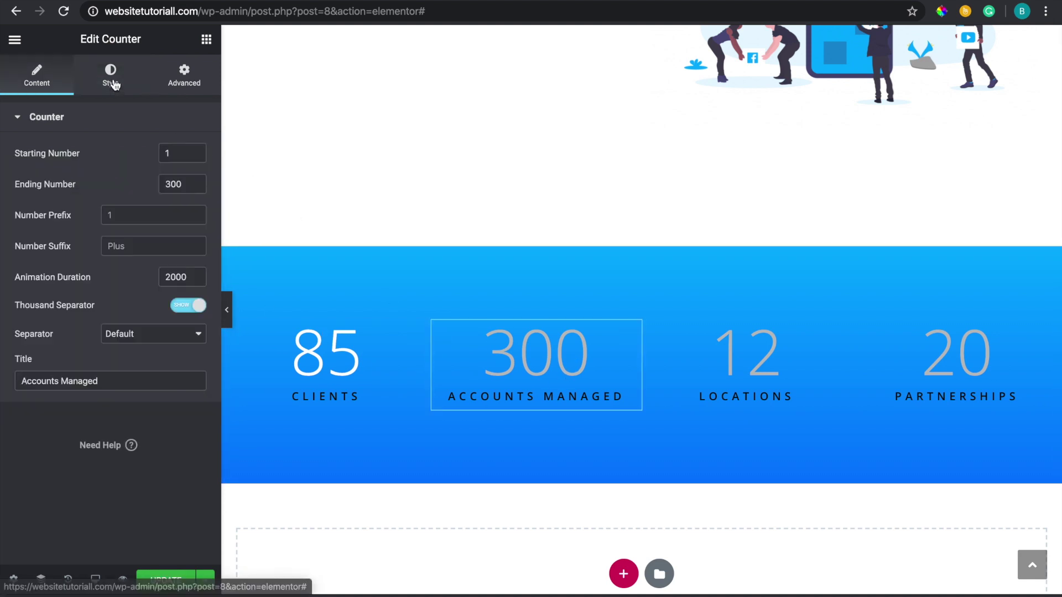
click(114, 83)
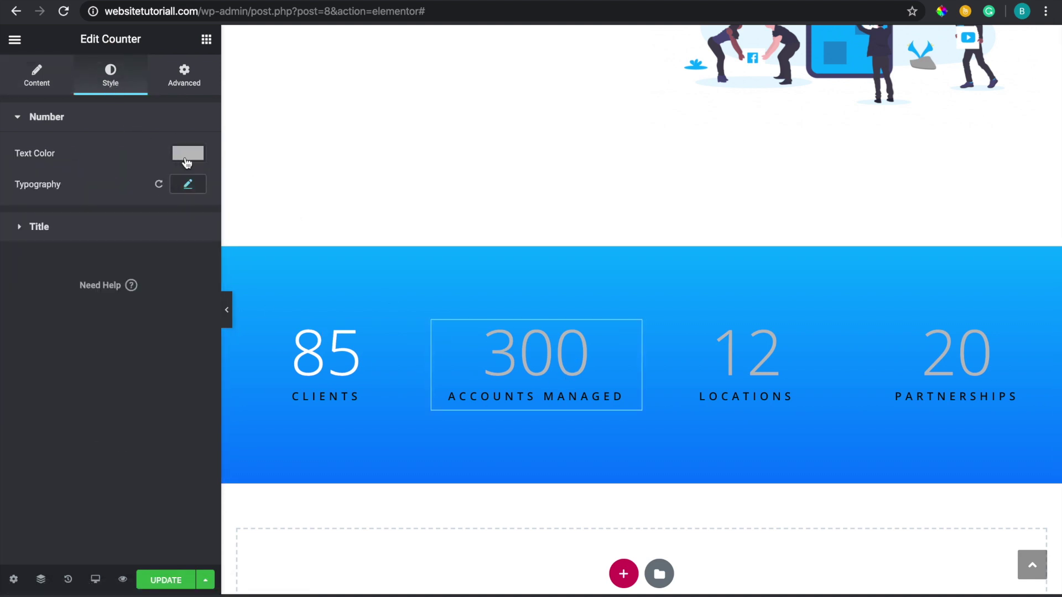
click(188, 153)
click(168, 188)
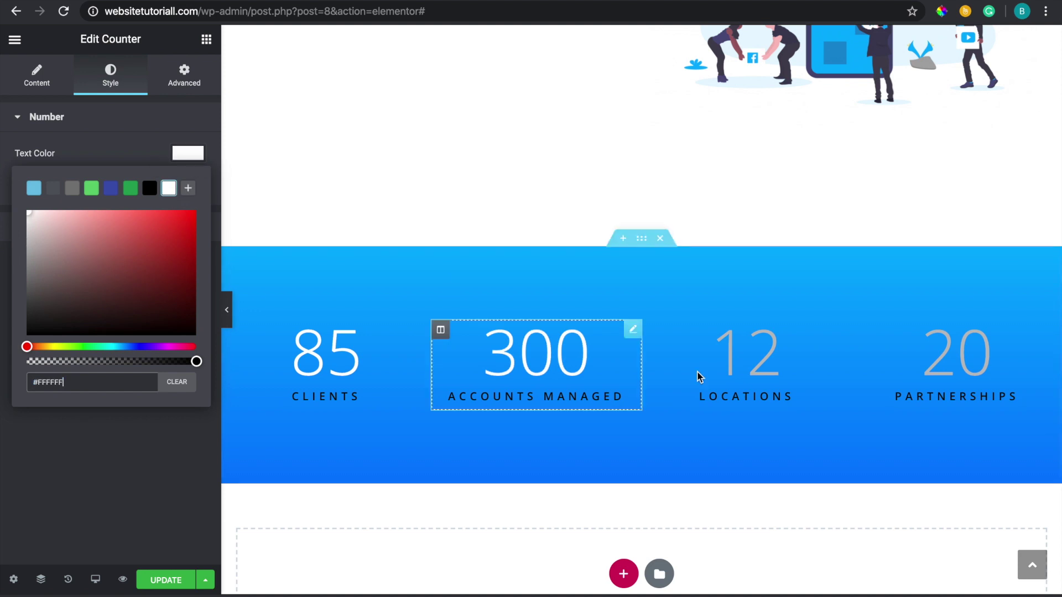
Step: Set the number colour of the 12 Locations and 20 Partnerships counters to white #FFFFFF
click(784, 368)
click(124, 96)
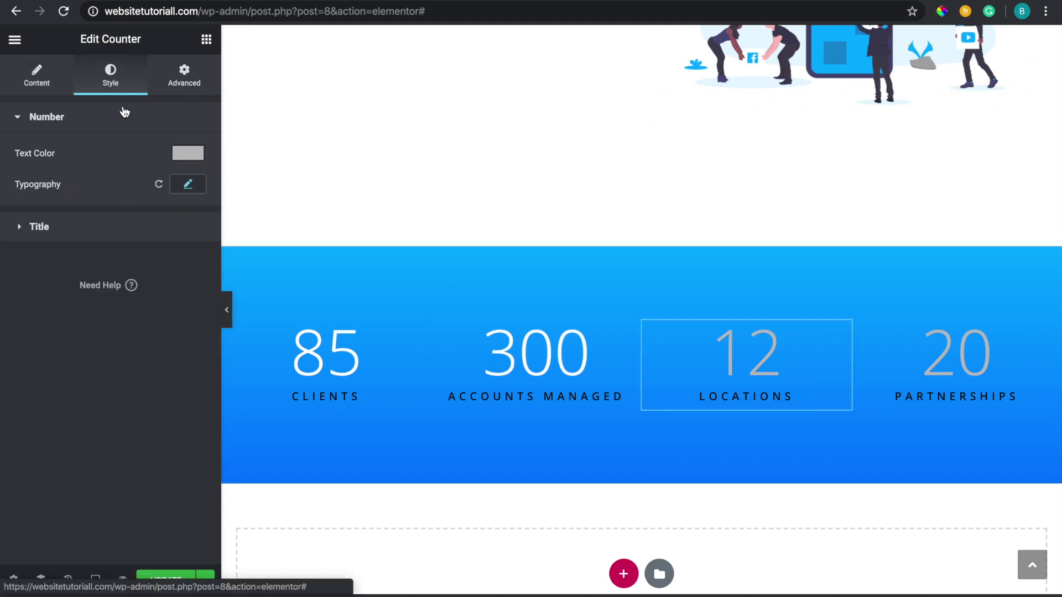
click(188, 153)
click(168, 188)
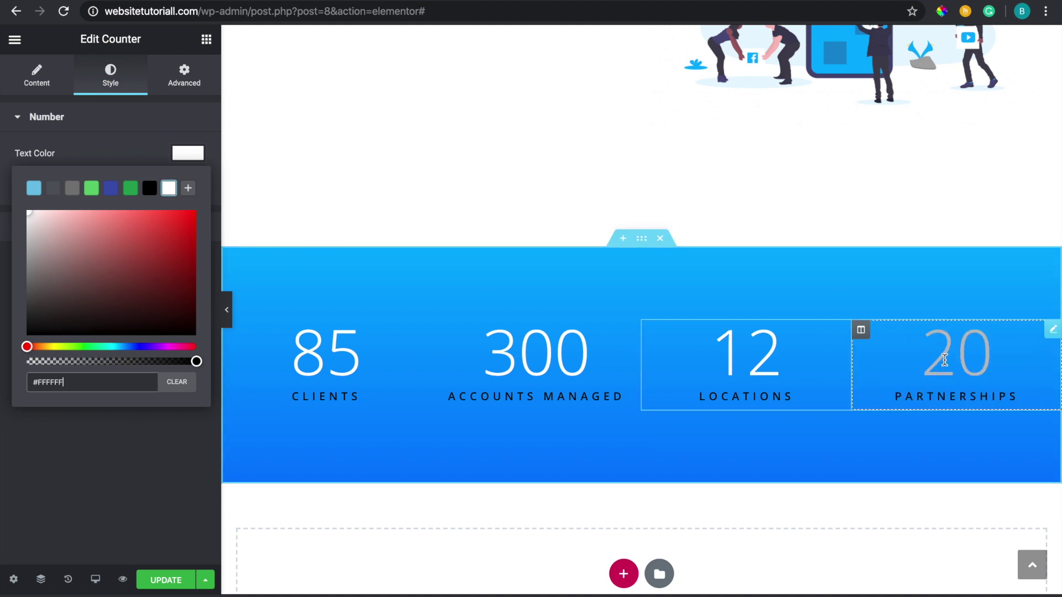
click(945, 360)
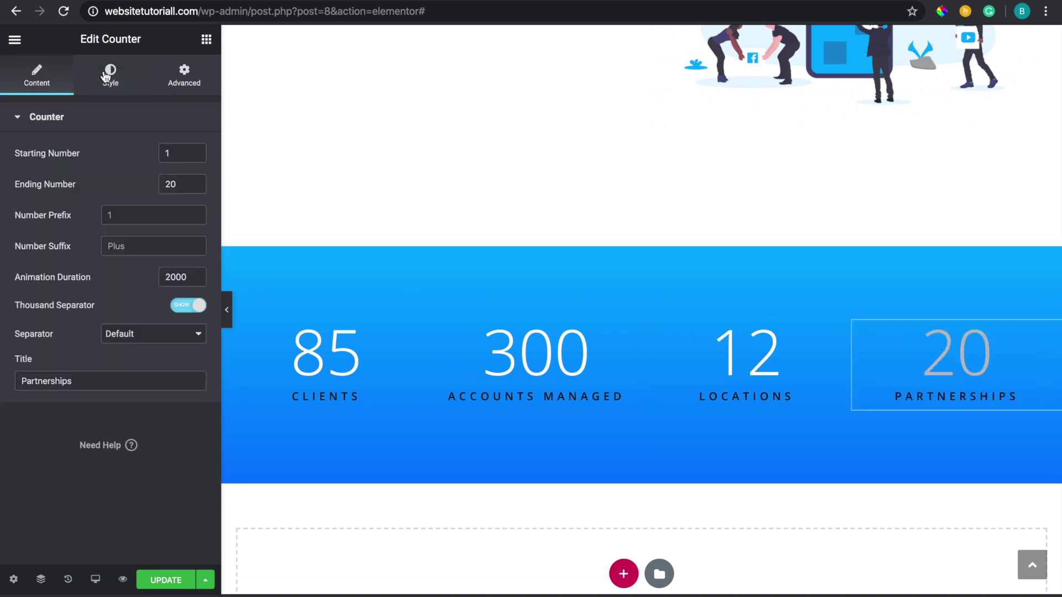
click(106, 75)
click(188, 153)
click(168, 188)
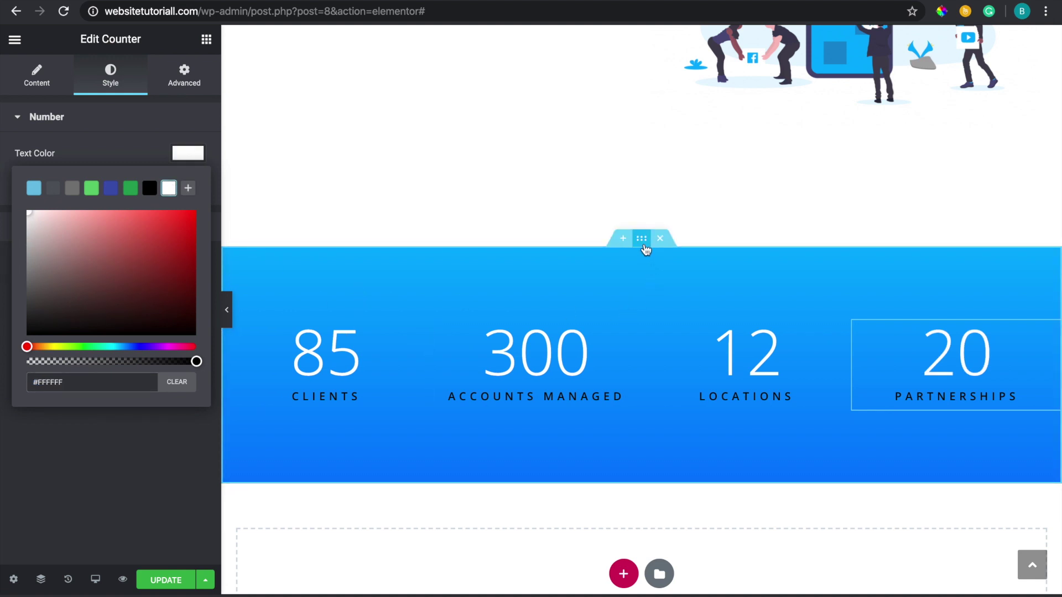
Step: Keep the stats section's top padding at 100, then return to its gradient background style options
click(643, 241)
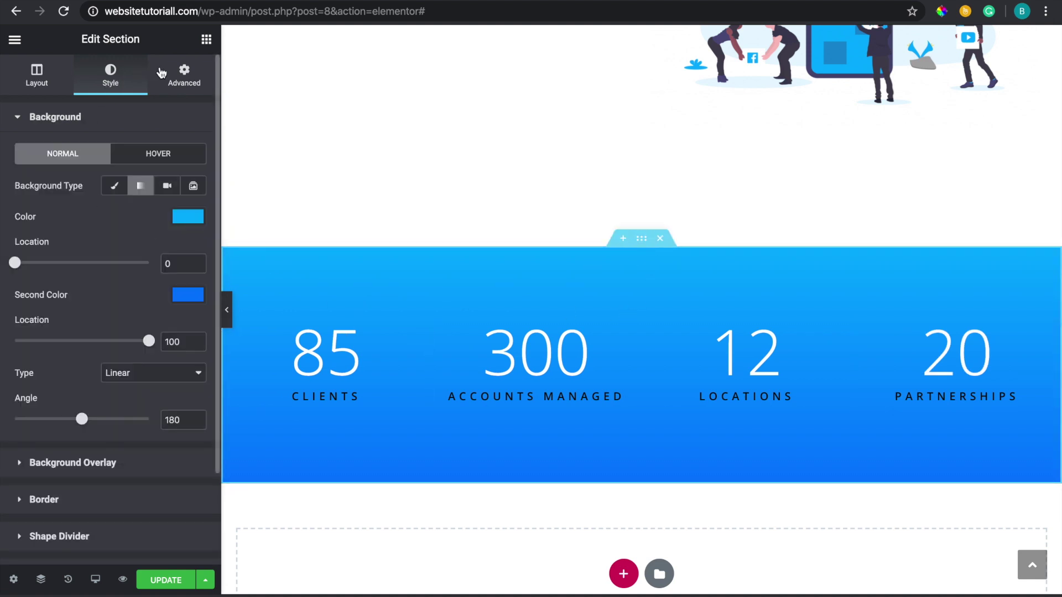
click(198, 79)
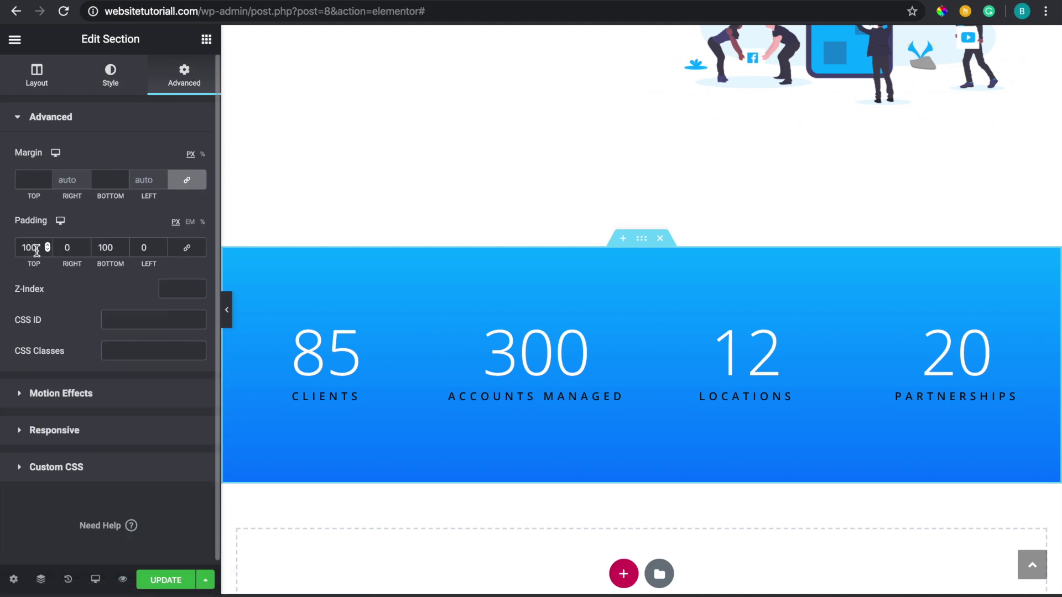
click(35, 249)
key(BackSpace)
text(0)
click(119, 82)
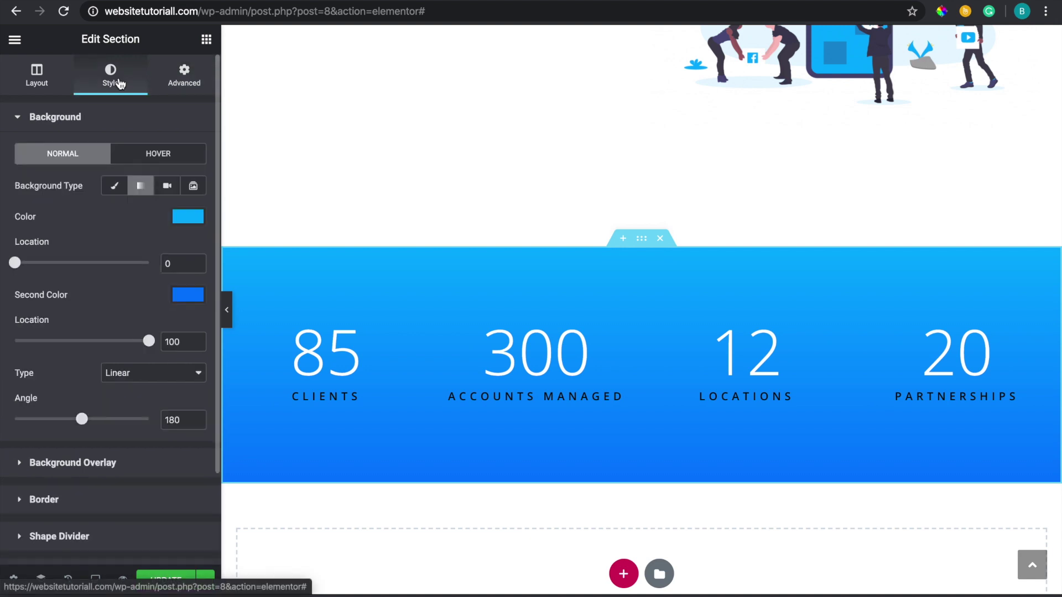
scroll(117, 404, down, 2)
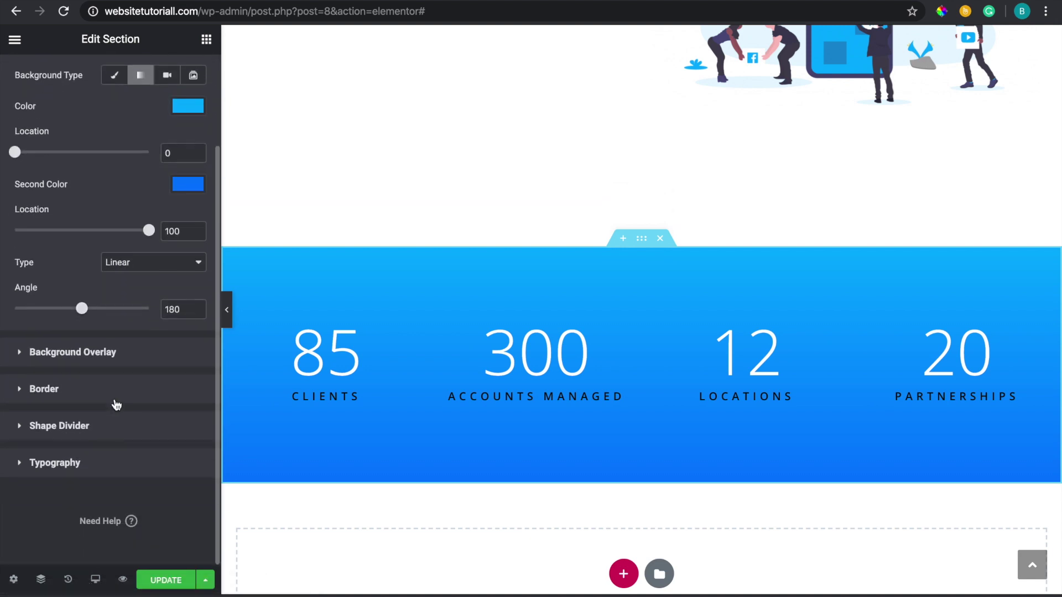
Step: Add a Clouds shape divider to the section's top edge with height 115
click(24, 428)
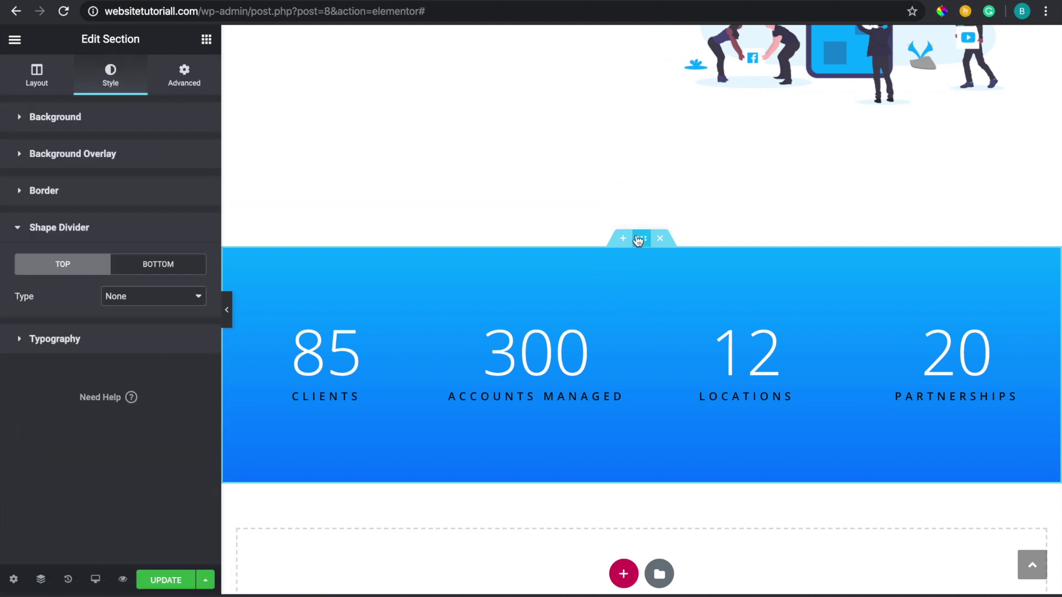
click(142, 309)
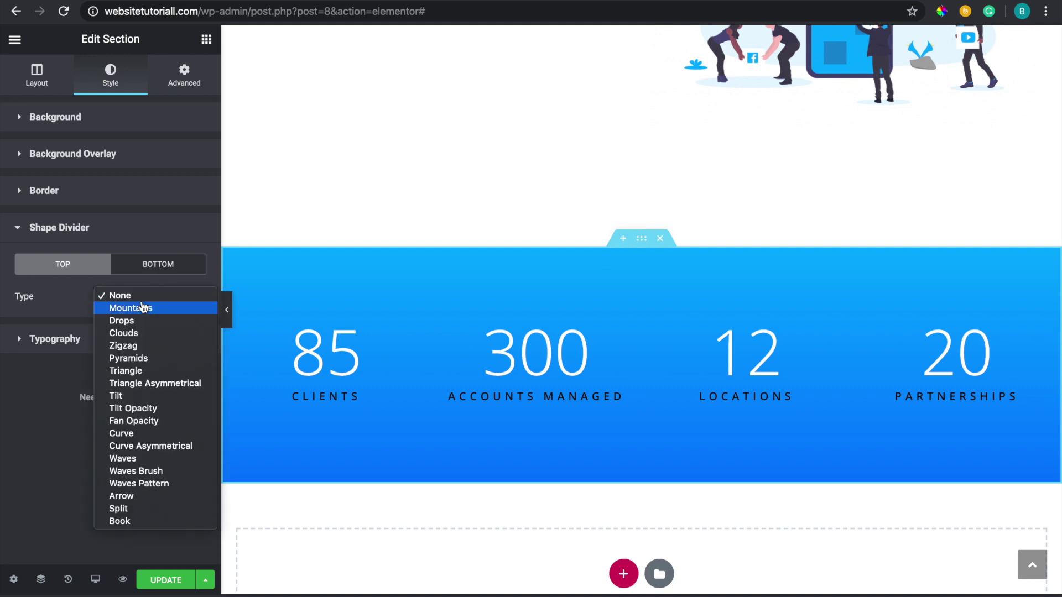
click(147, 334)
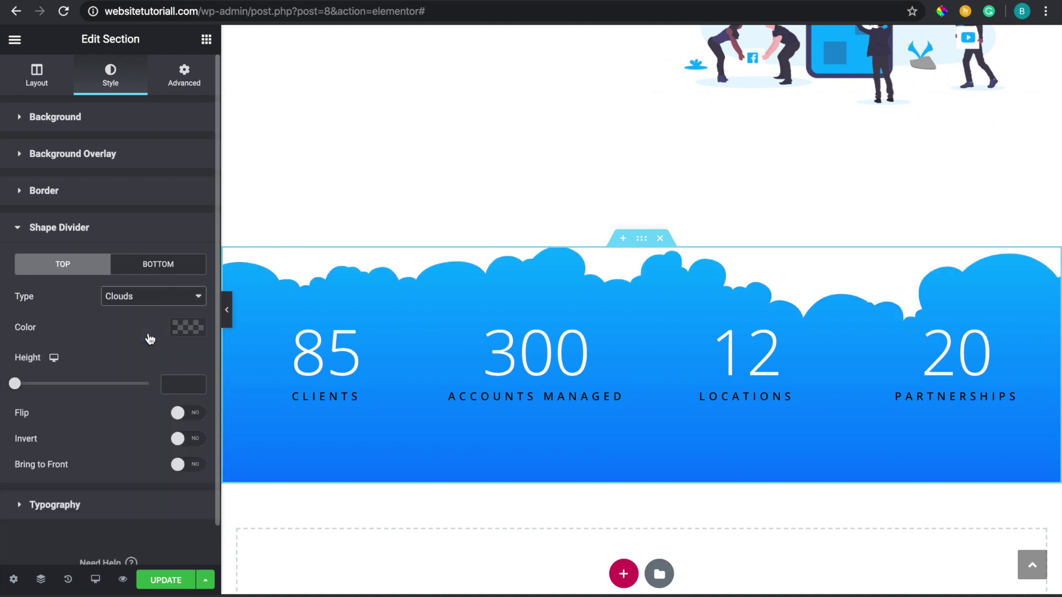
drag(19, 389, 51, 389)
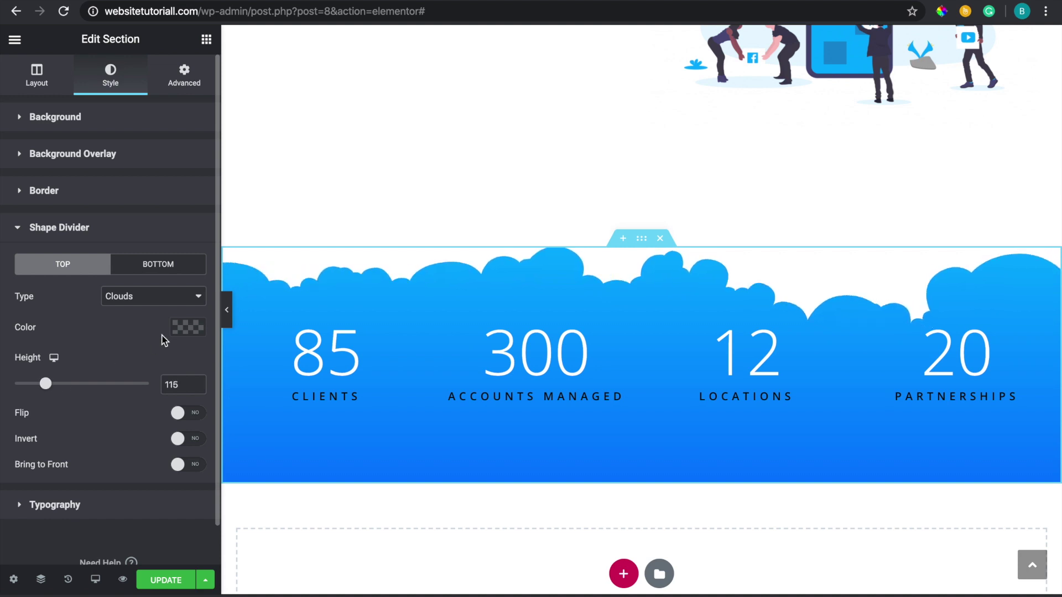
Step: Try the Mountains, Pyramids and Tilt divider shapes, then settle back on Clouds
click(174, 306)
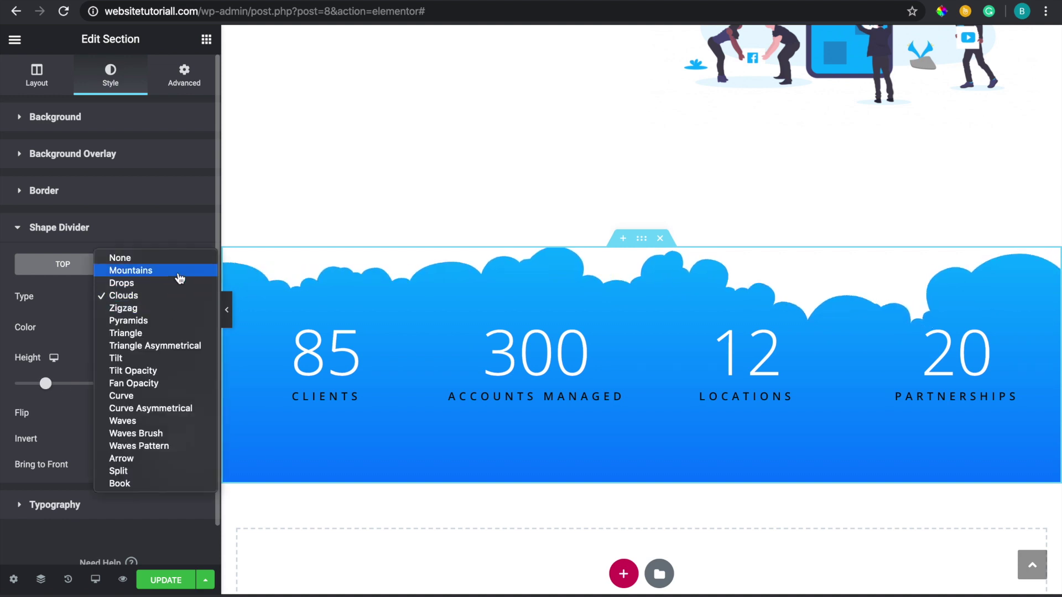
click(176, 272)
click(171, 298)
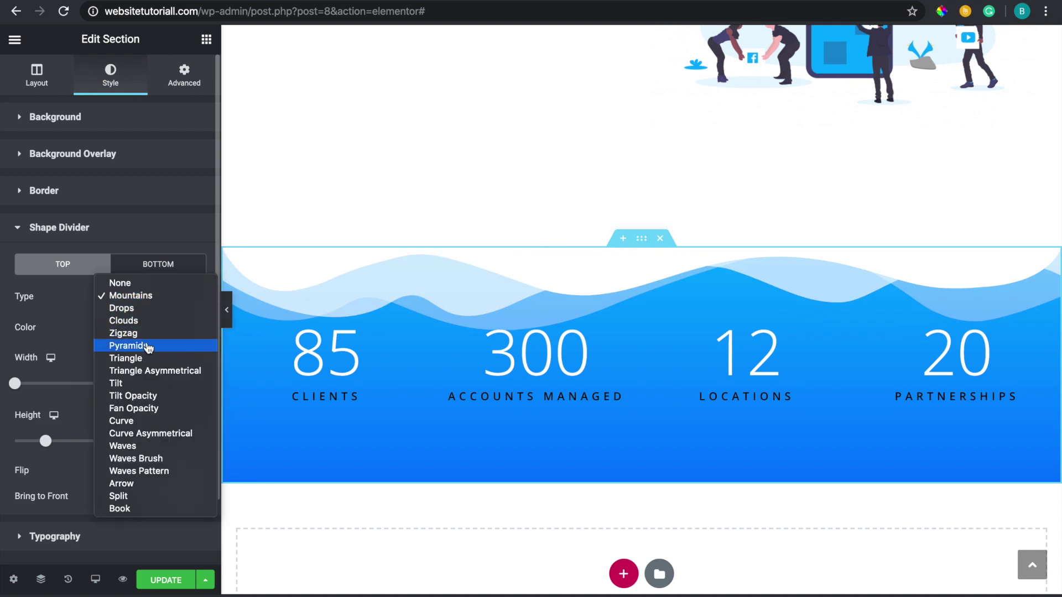
click(147, 345)
click(159, 299)
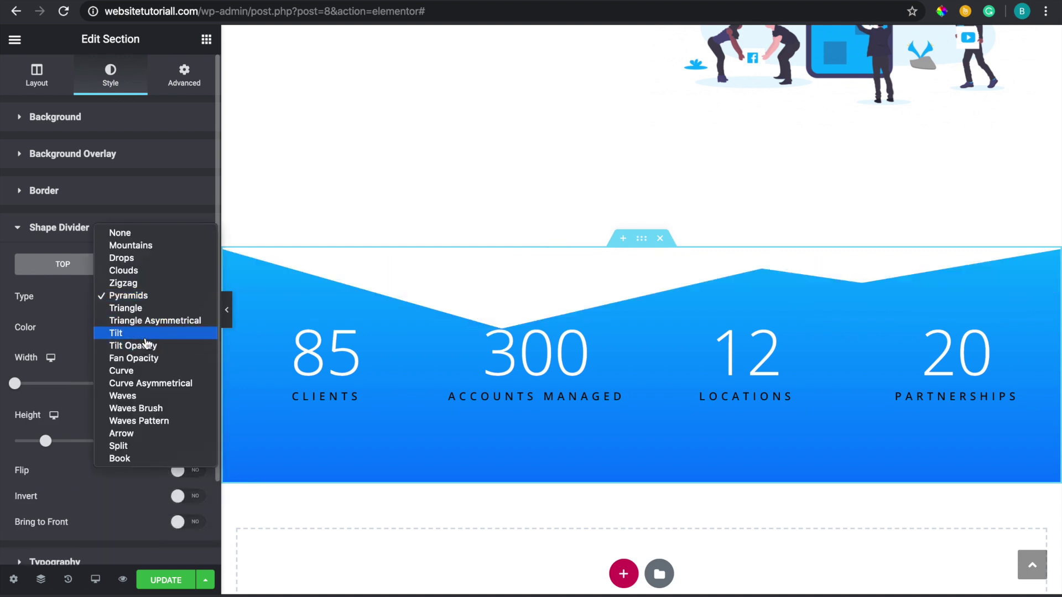
click(147, 335)
click(160, 298)
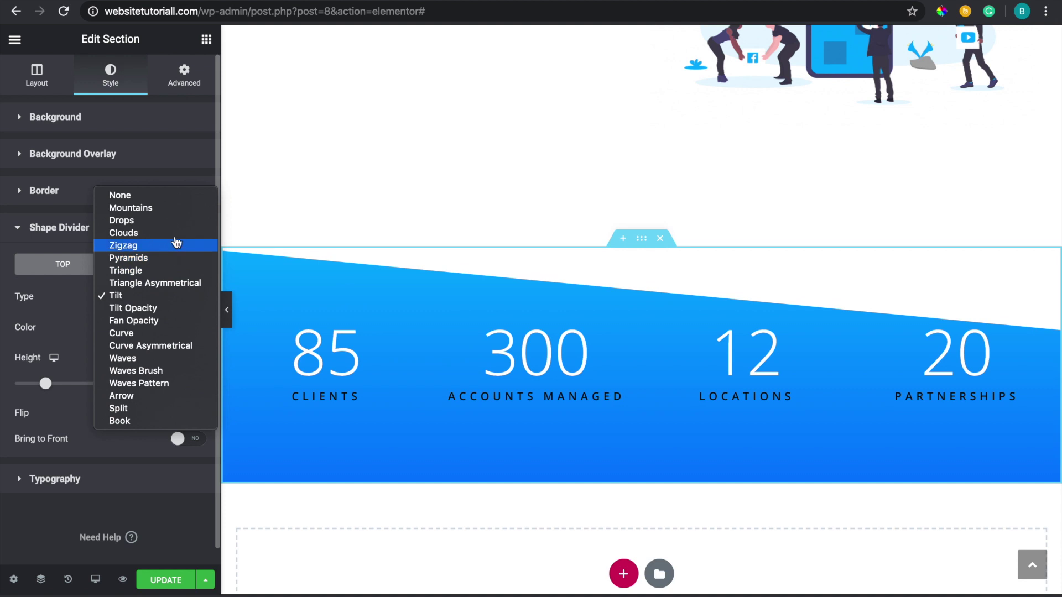
click(166, 233)
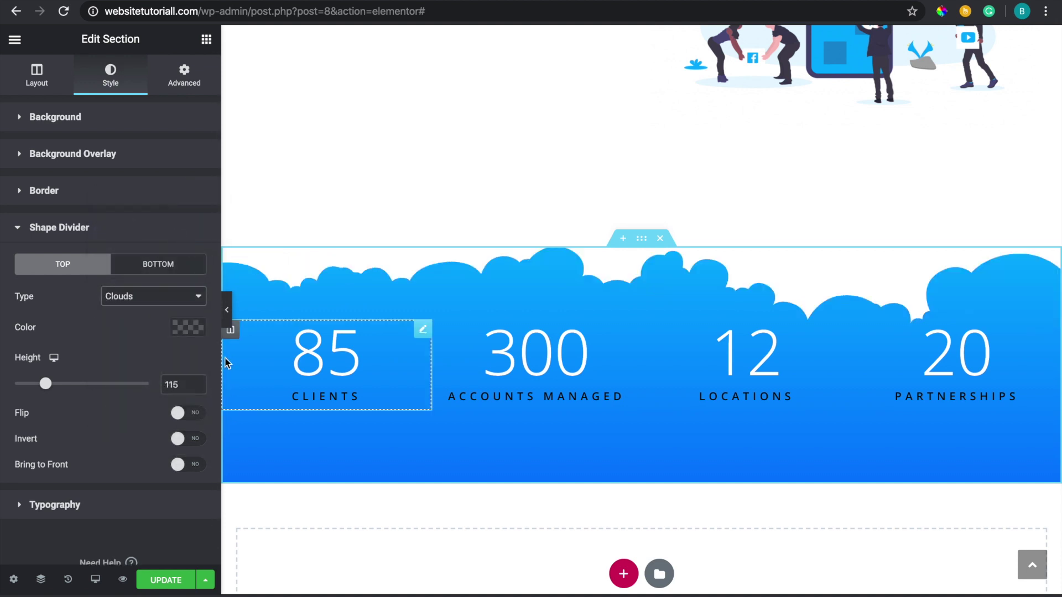
Step: Set the stats section's Padding Top and Bottom to 150 px and preview without the editing panel
click(190, 78)
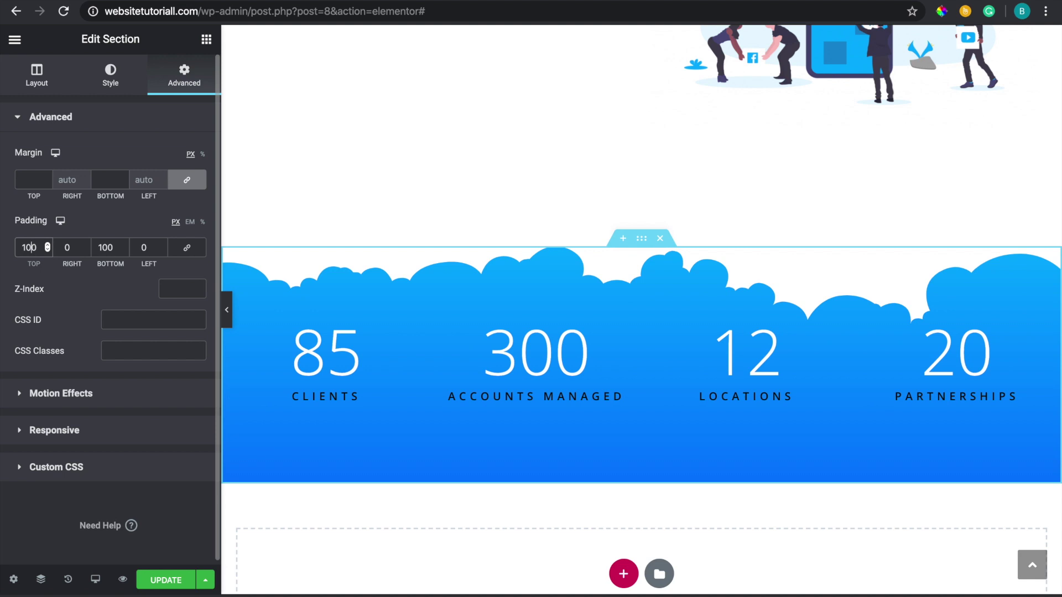
double_click(30, 247)
text(150)
double_click(105, 248)
text(150)
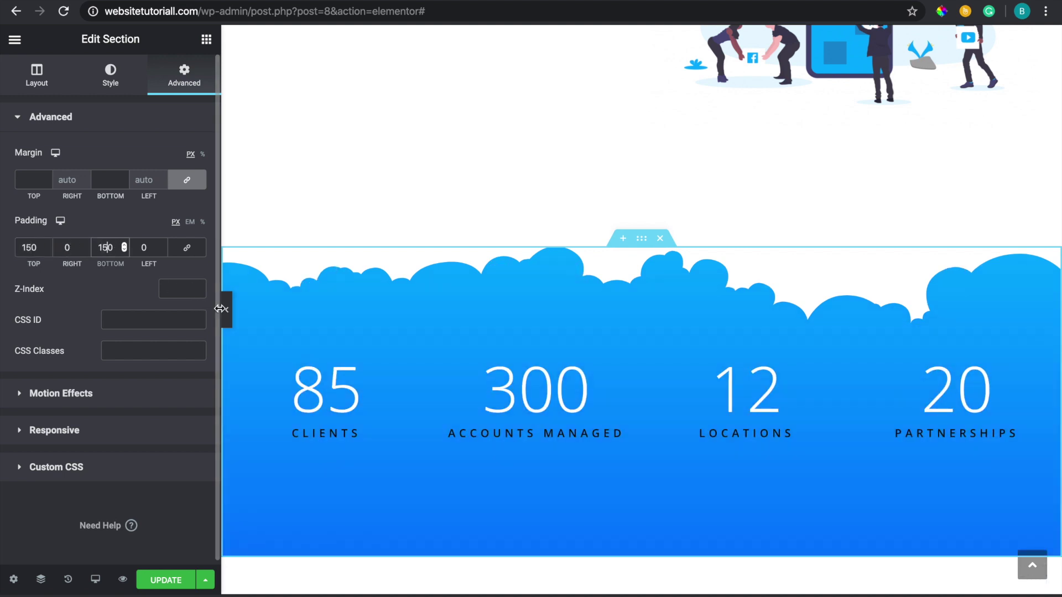
click(220, 308)
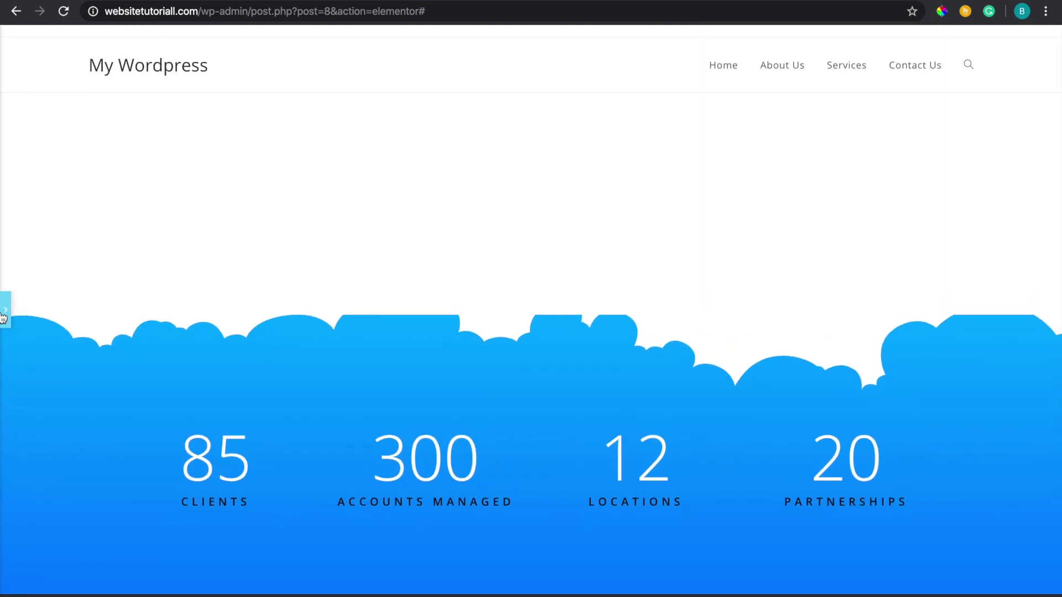
Step: Save the page changes with UPDATE
click(5, 309)
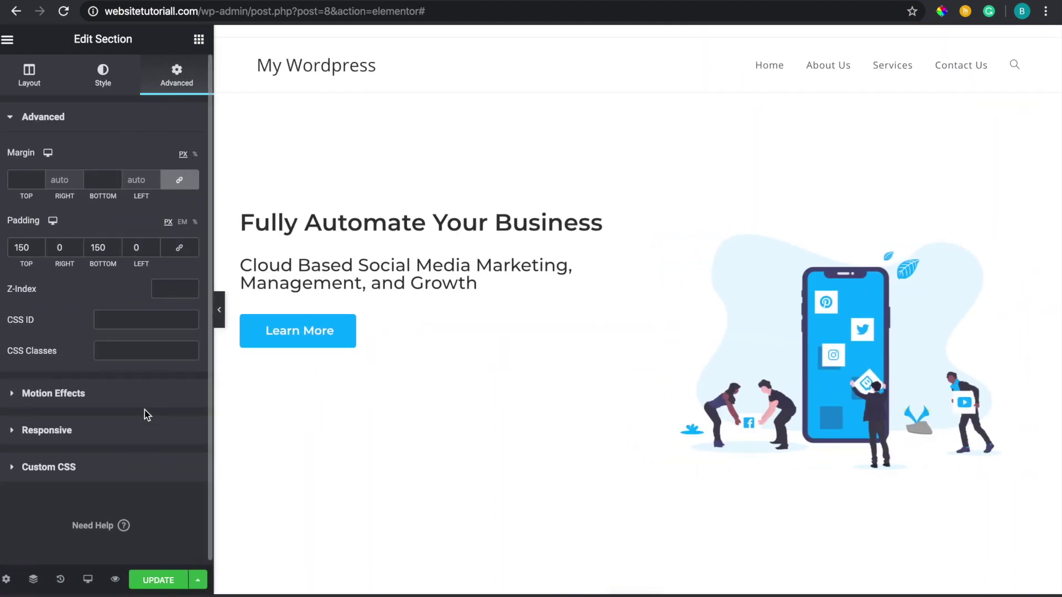
click(162, 580)
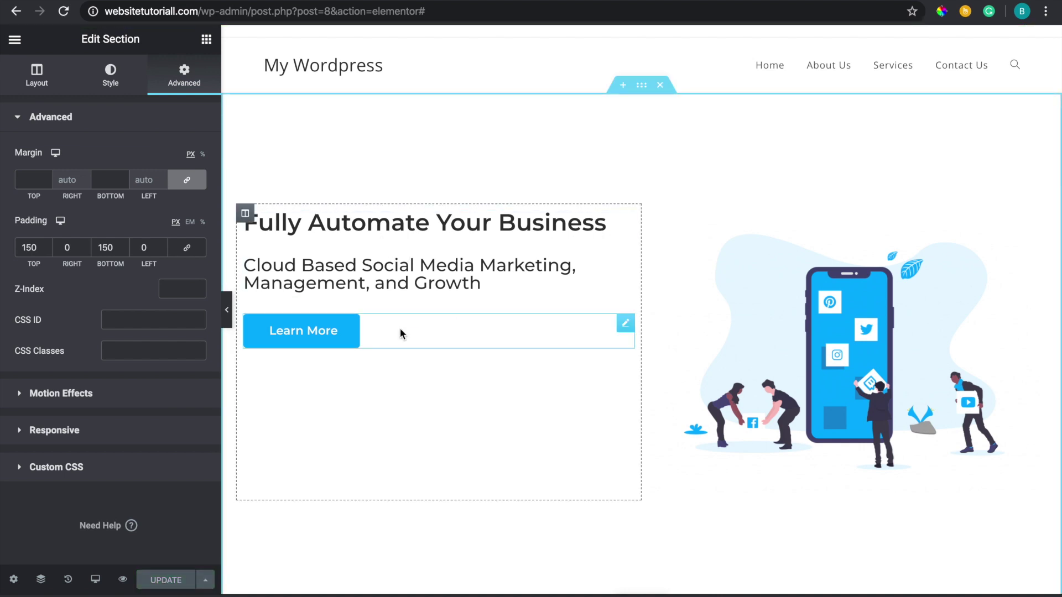
click(226, 321)
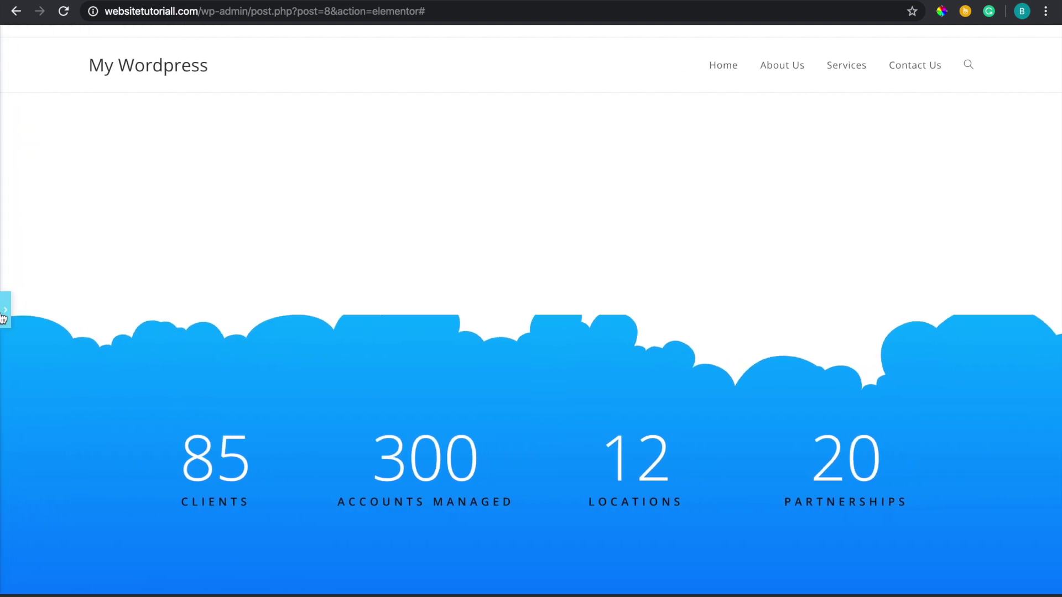
click(4, 309)
Step: Reload the editor and review the cloud-topped counters section in preview
click(64, 12)
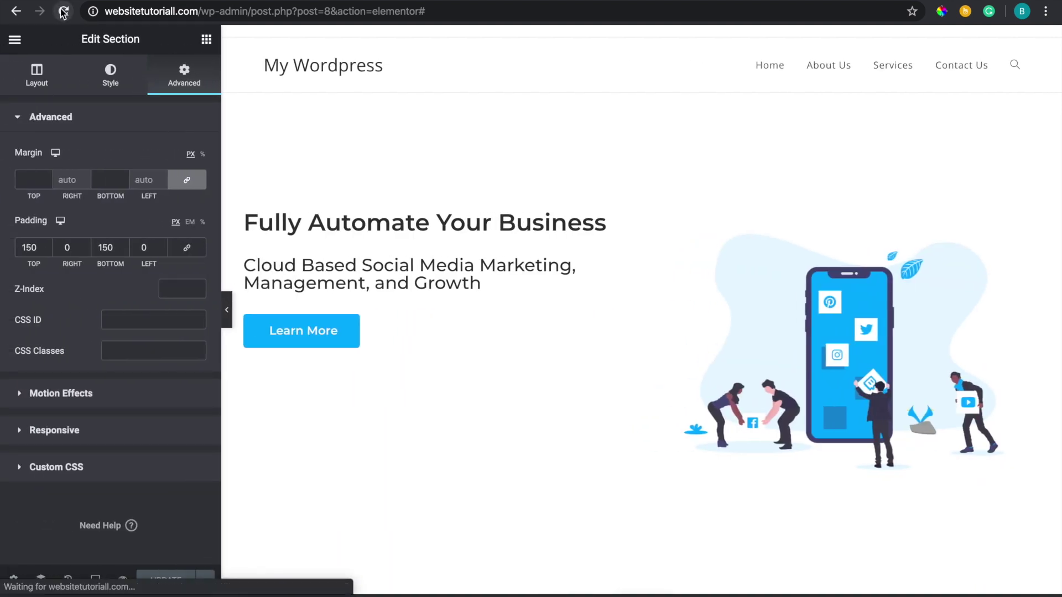
click(226, 309)
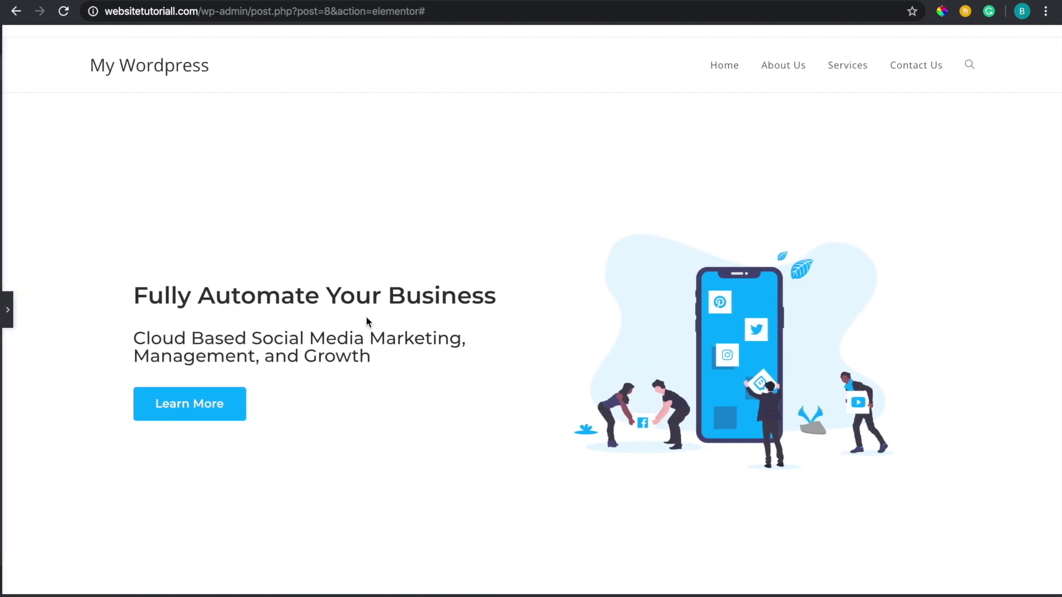
scroll(366, 322, down, 5)
scroll(366, 320, down, 3)
scroll(366, 320, up, 10)
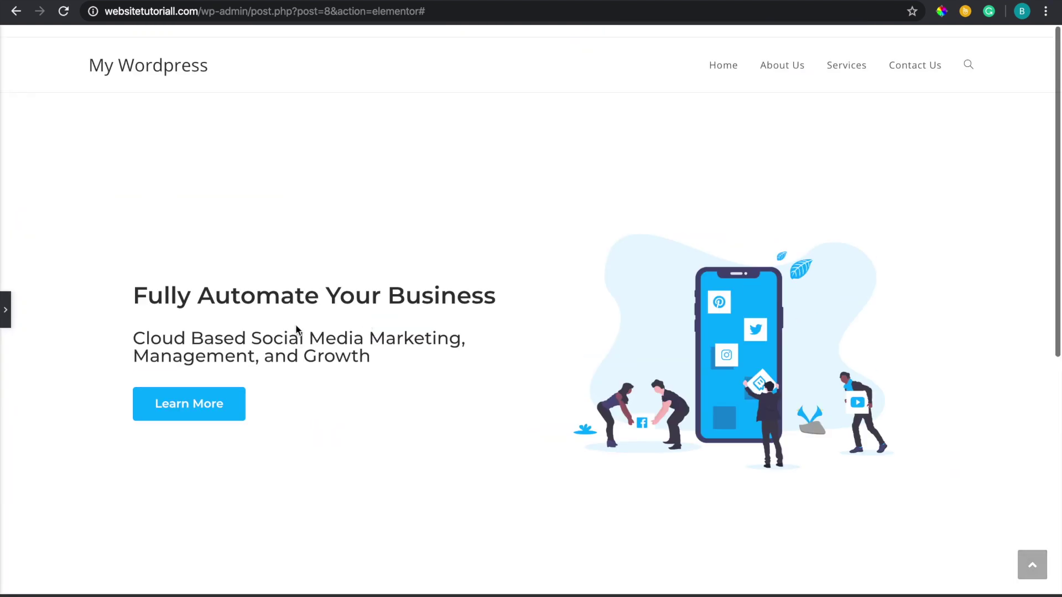
click(4, 321)
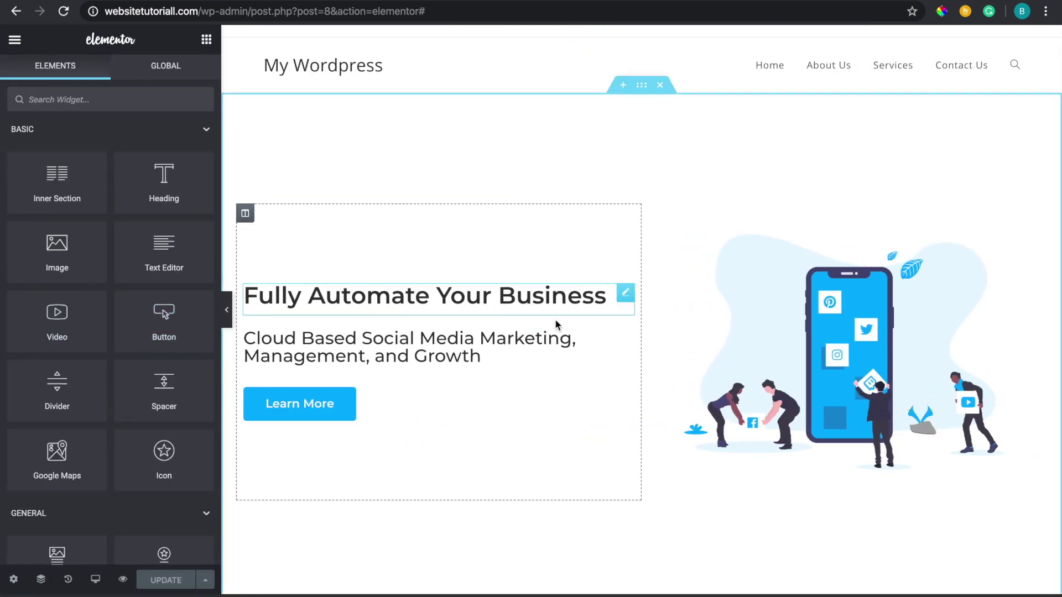
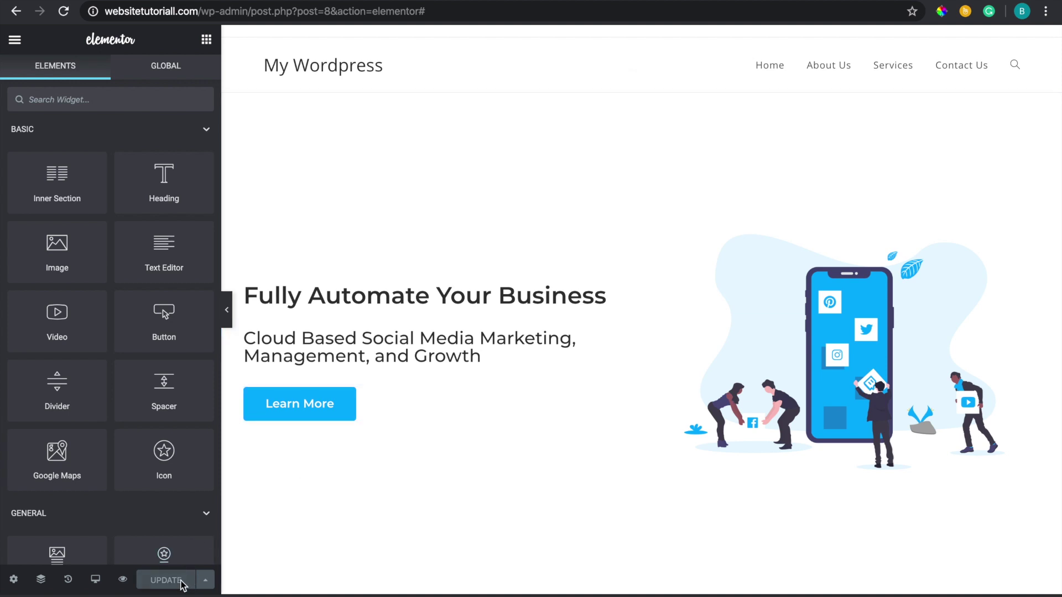
Step: Try Stretch Section on the blue stats section, then switch it back off
scroll(401, 415, down, 5)
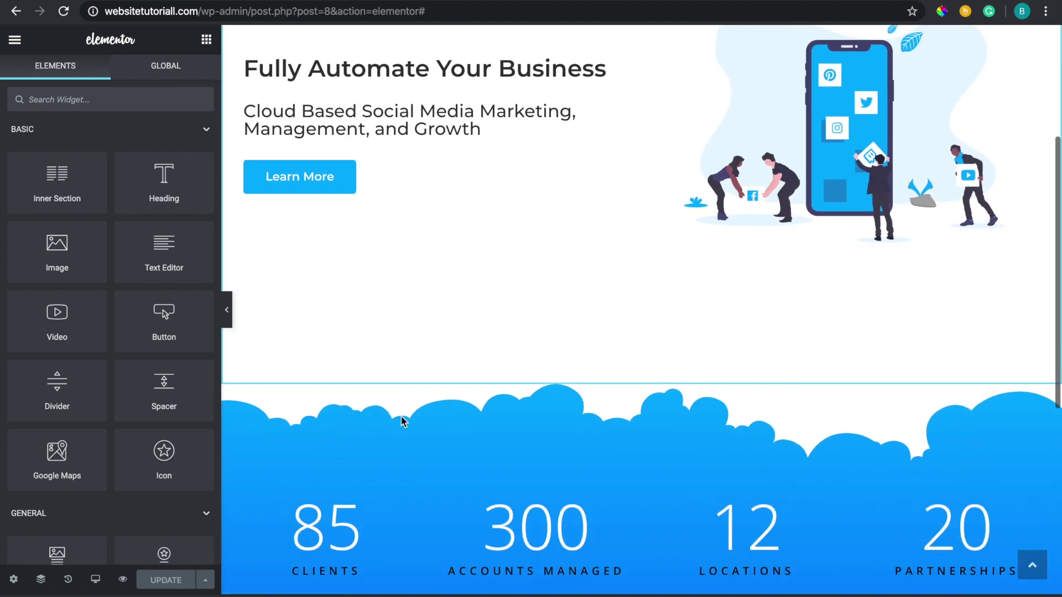
scroll(401, 414, down, 2)
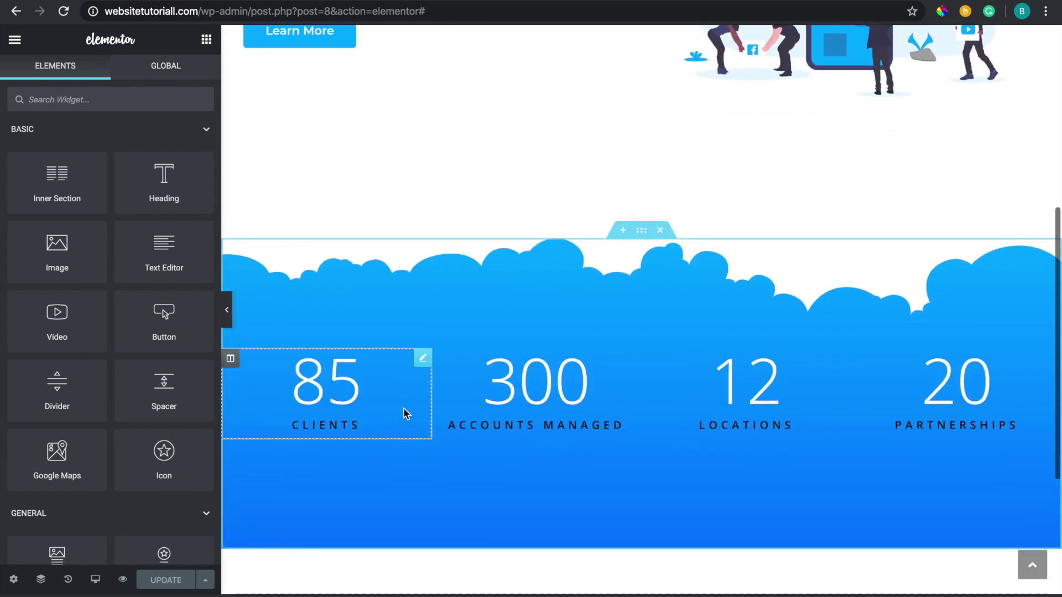
click(640, 235)
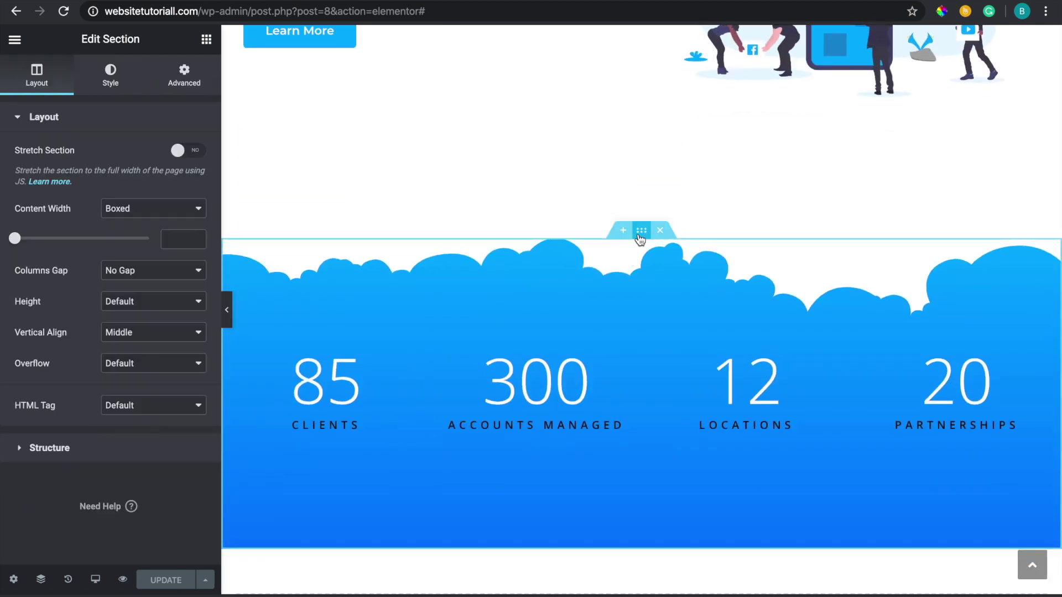
click(129, 83)
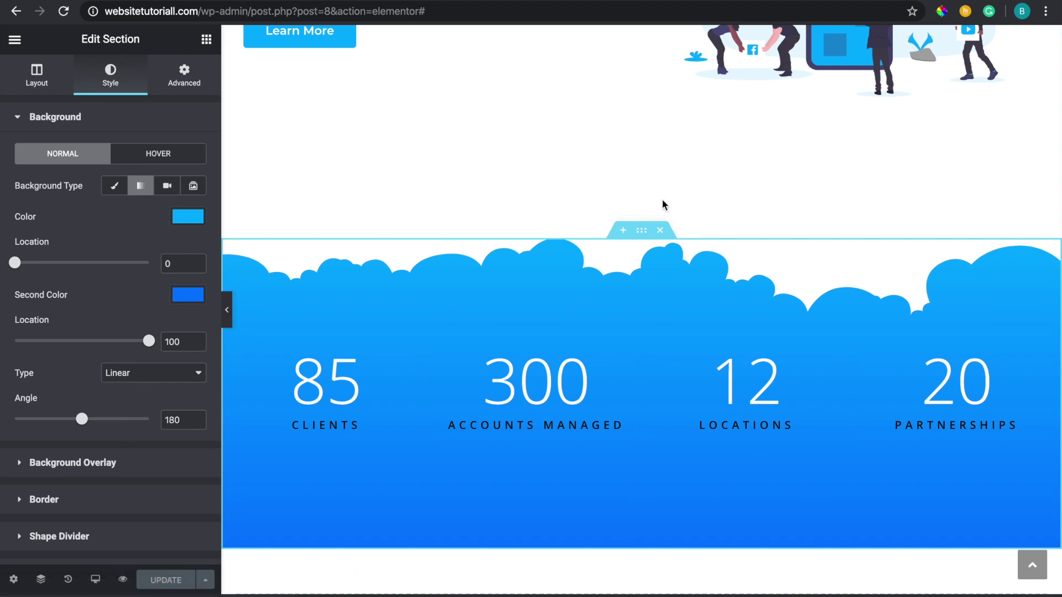
click(227, 325)
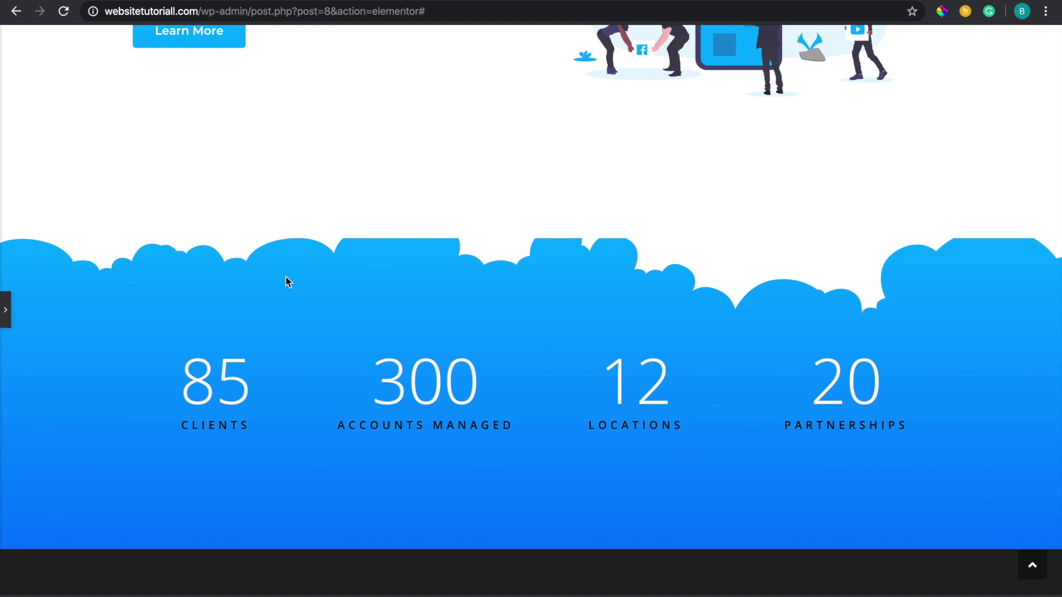
click(5, 310)
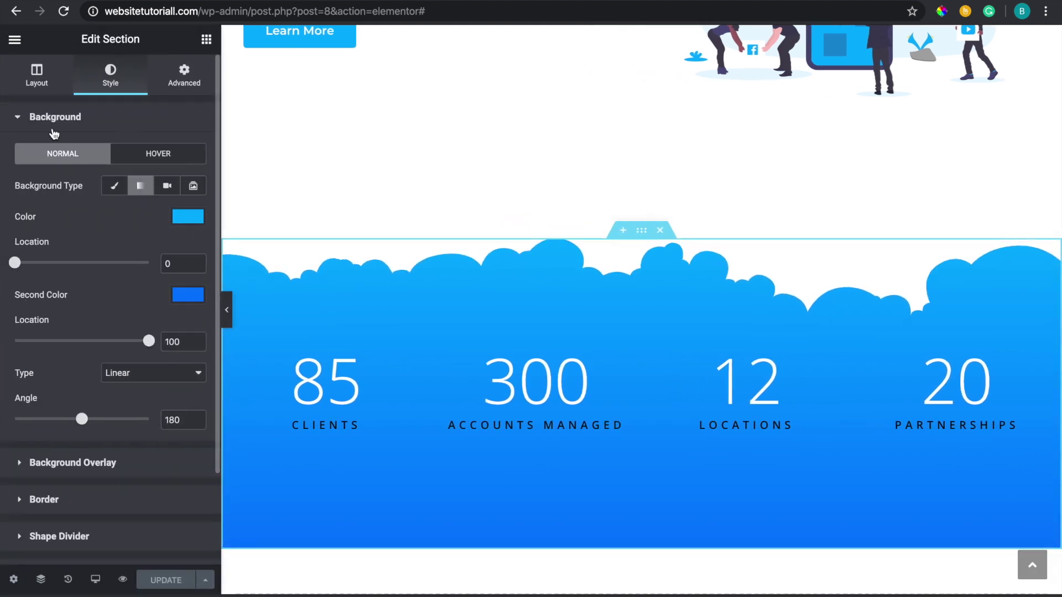
click(39, 92)
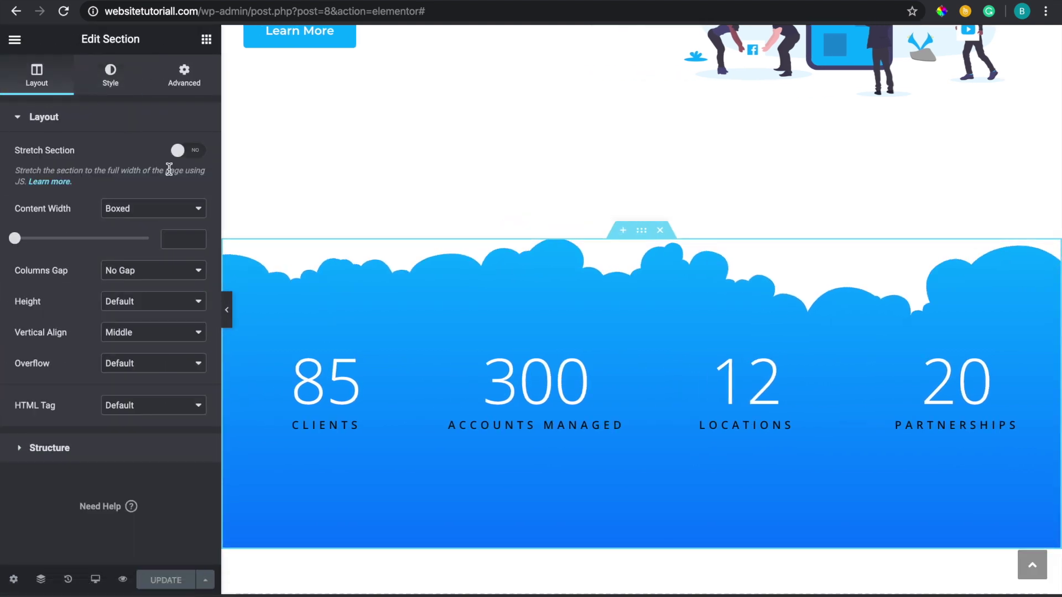
click(188, 151)
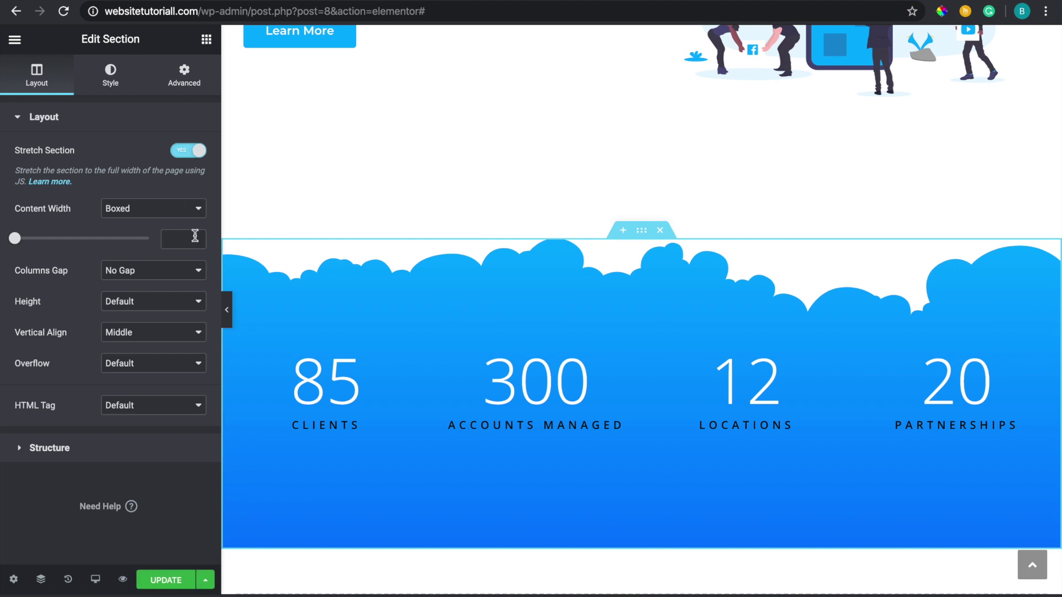
click(227, 310)
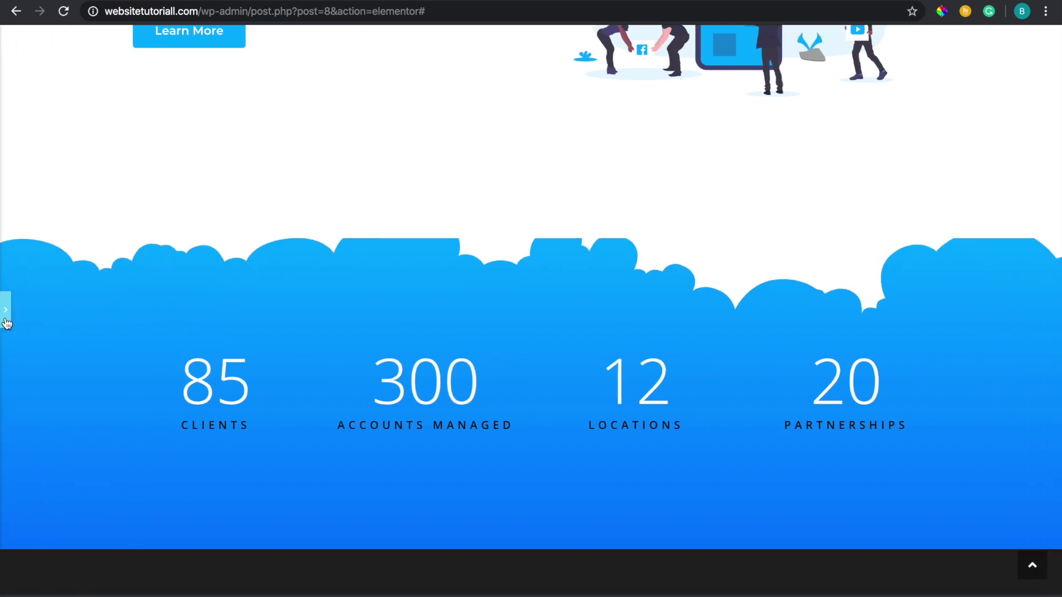
click(6, 323)
click(184, 149)
Step: Raise the top Clouds shape divider to height 189, trying Flip and turning it back off
click(111, 75)
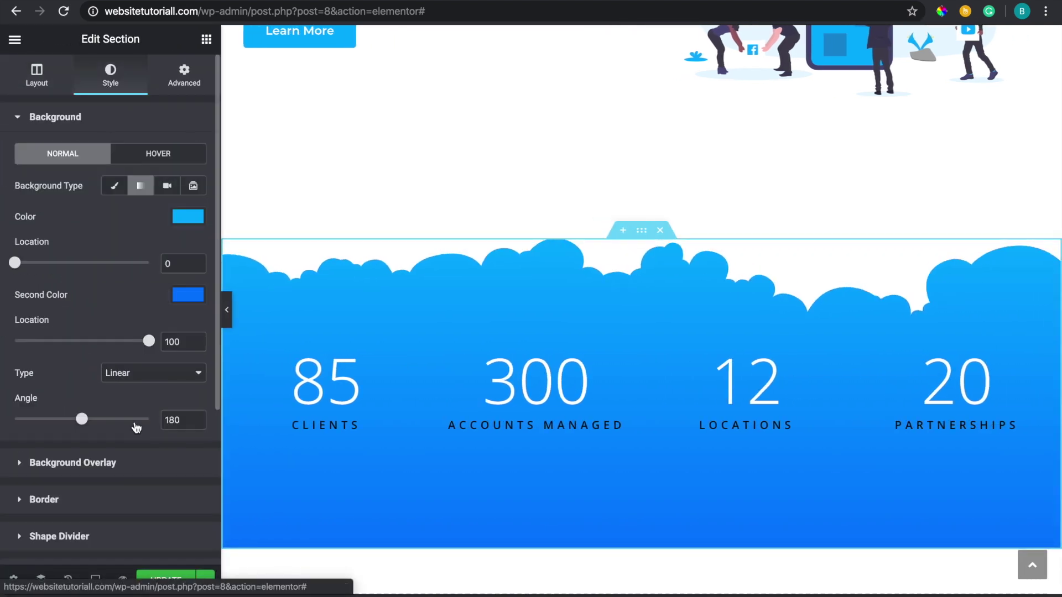
scroll(59, 503, down, 1)
click(62, 482)
drag(46, 343, 66, 345)
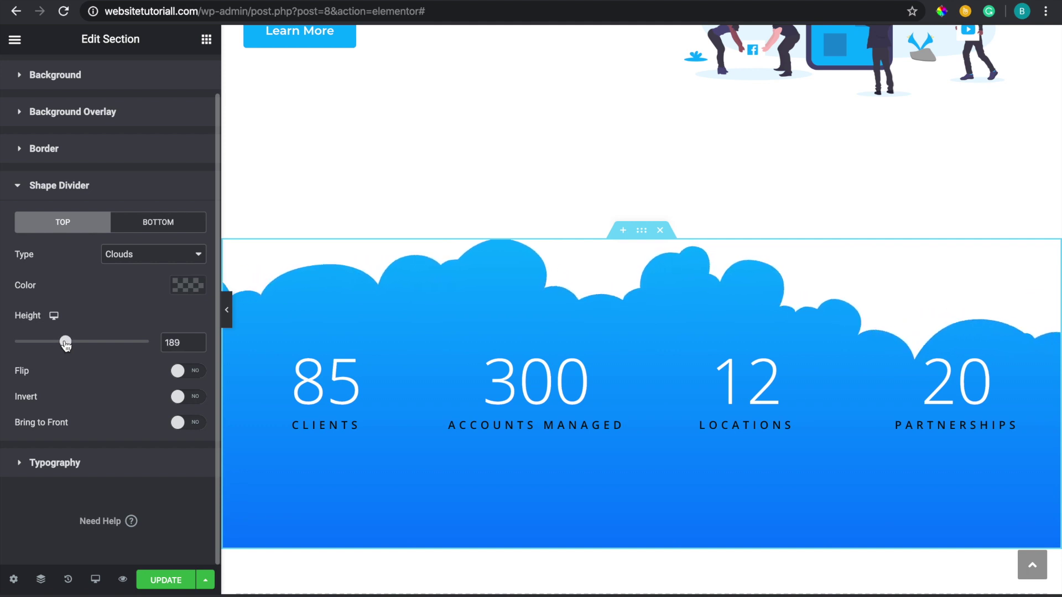
click(186, 372)
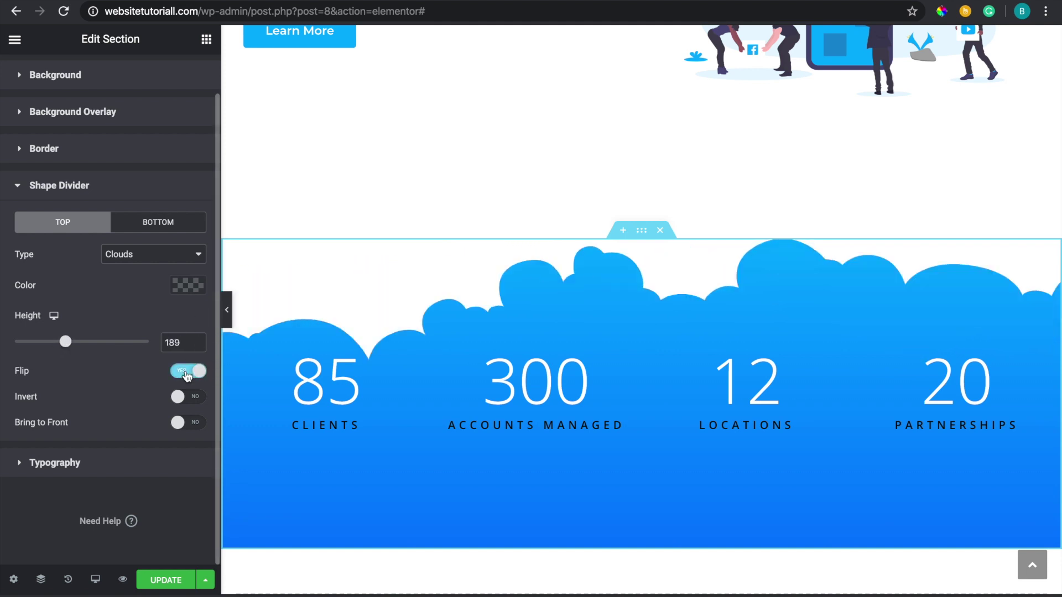
click(187, 371)
click(227, 310)
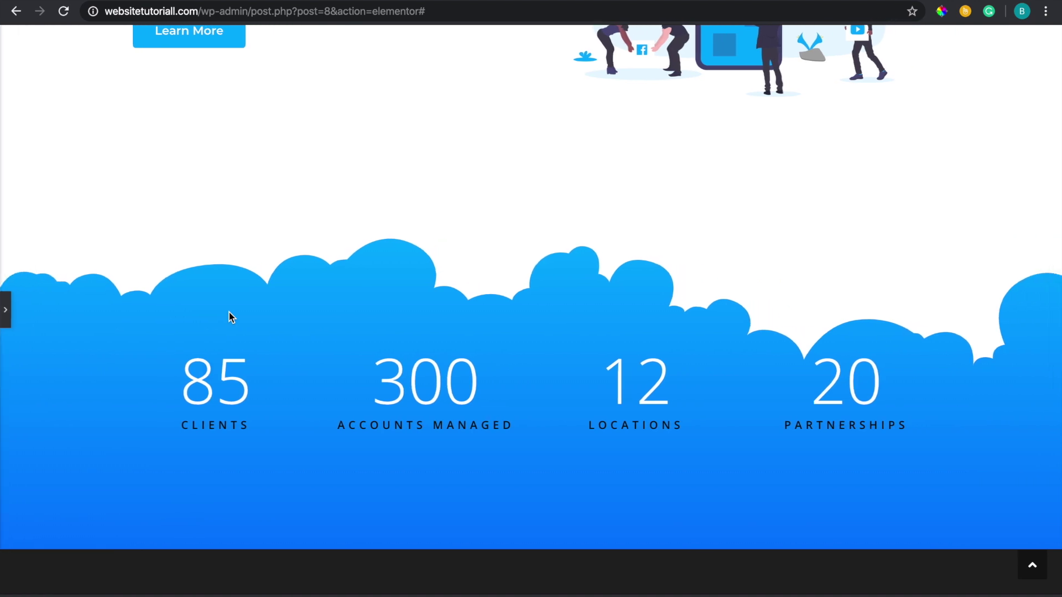
click(6, 310)
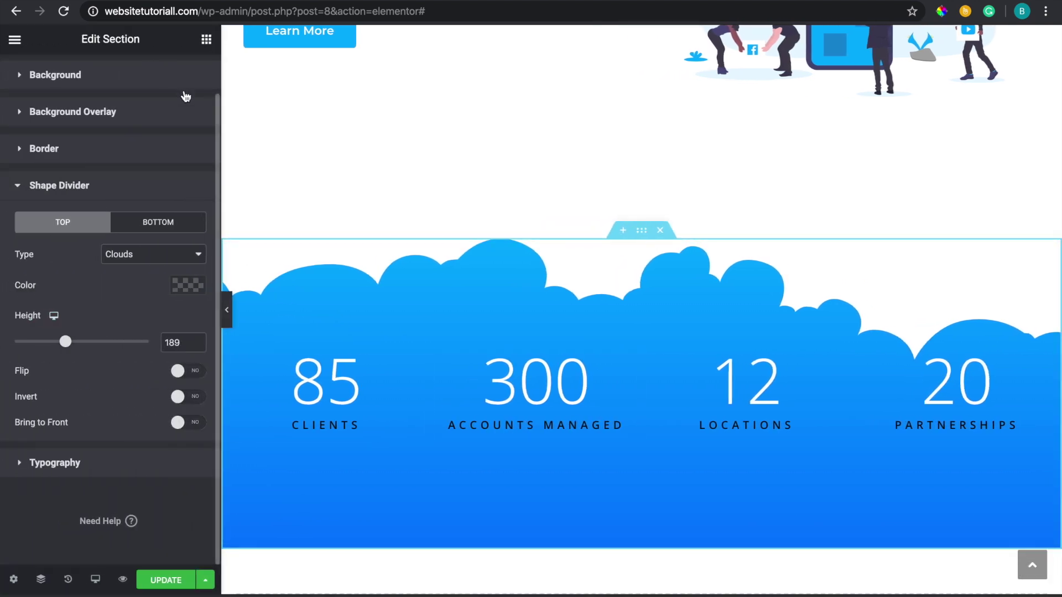
scroll(184, 300, up, 1)
Step: Set the stats section's bottom padding to 100
click(189, 84)
click(110, 247)
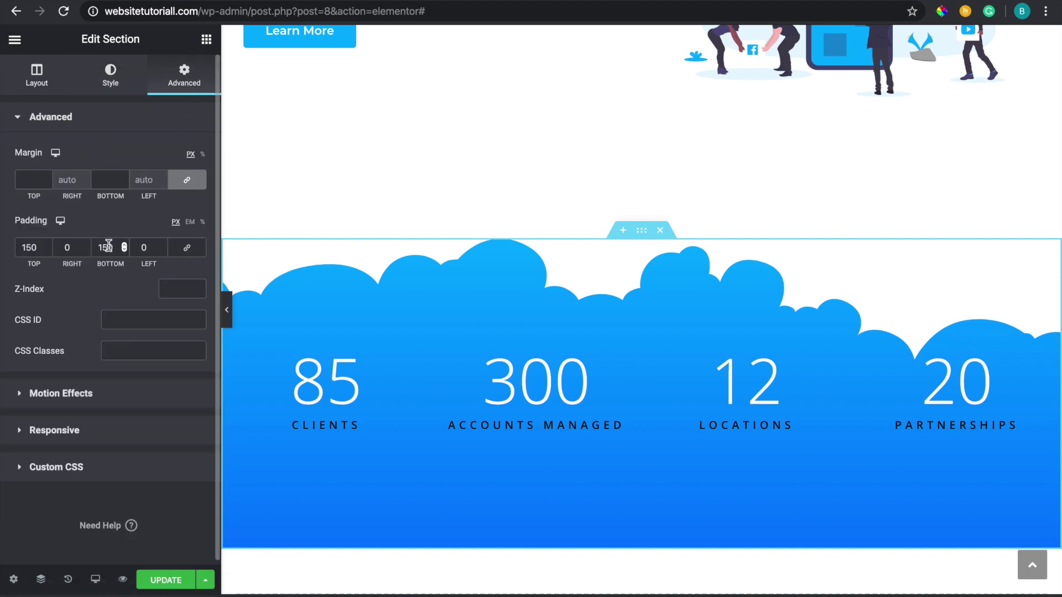
key(BackSpace)
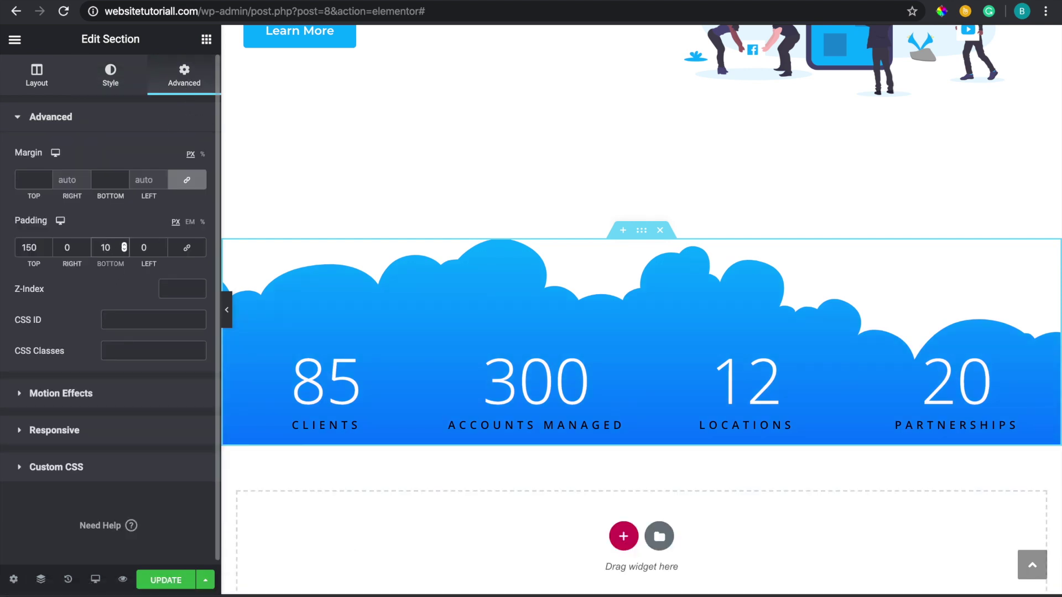
text(0)
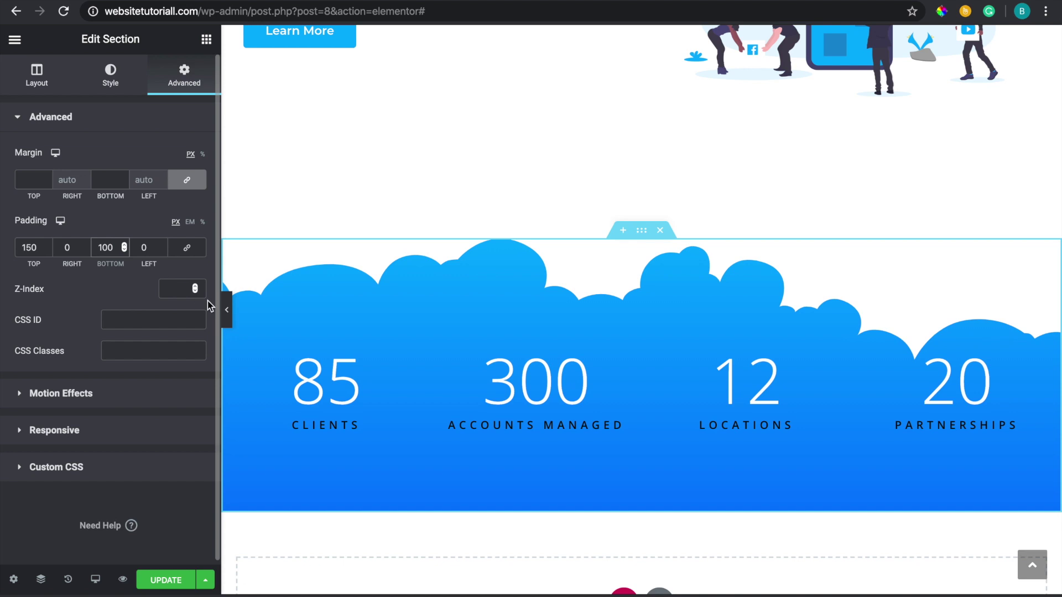
click(227, 311)
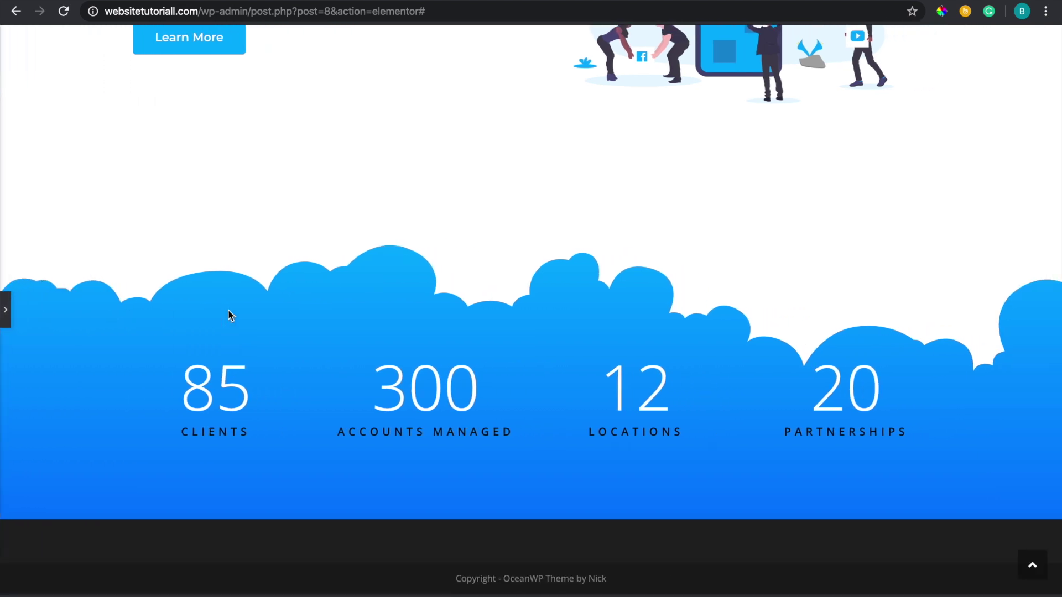
scroll(277, 282, up, 6)
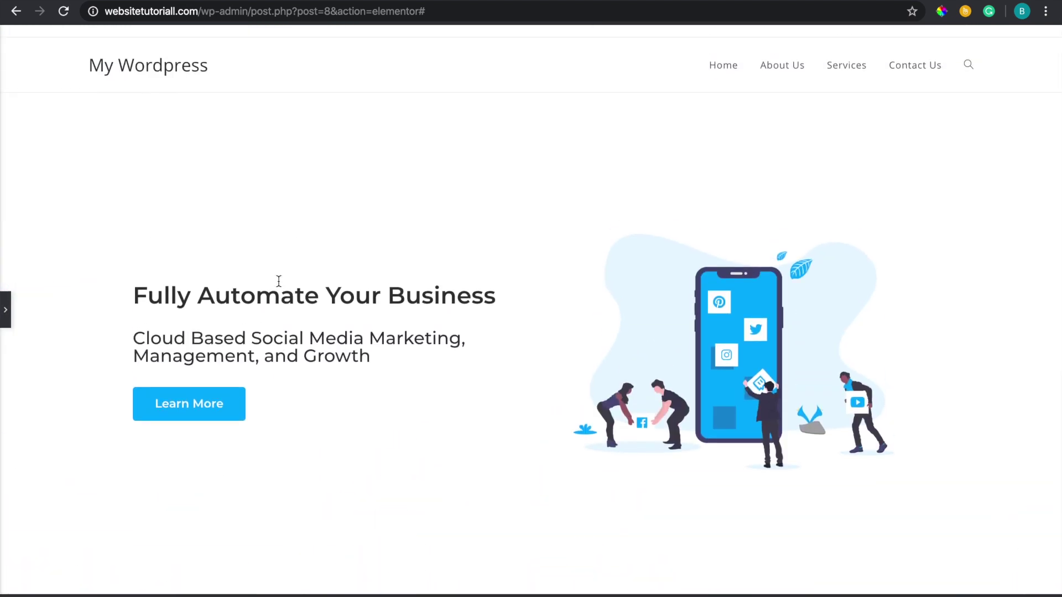
scroll(279, 282, down, 6)
click(5, 309)
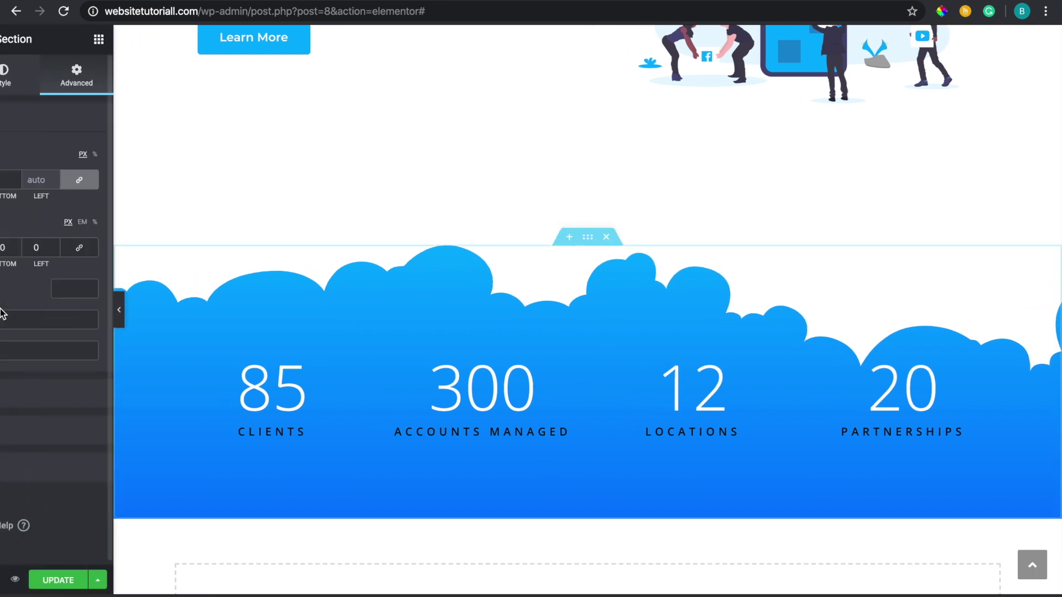
Step: Trim the Clouds divider height to 181, then save the page and open its preview
click(109, 75)
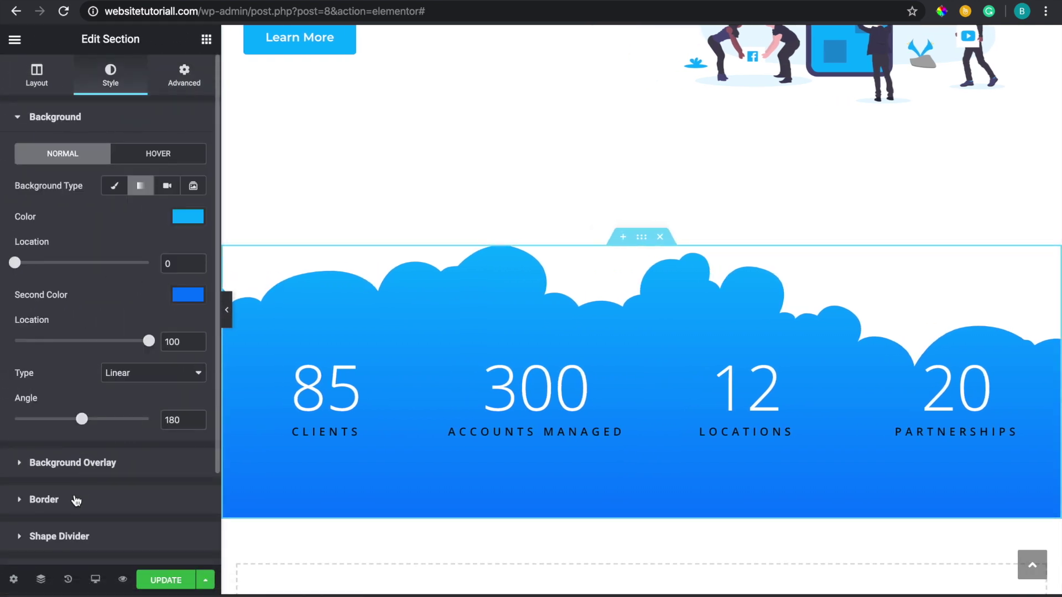
click(60, 528)
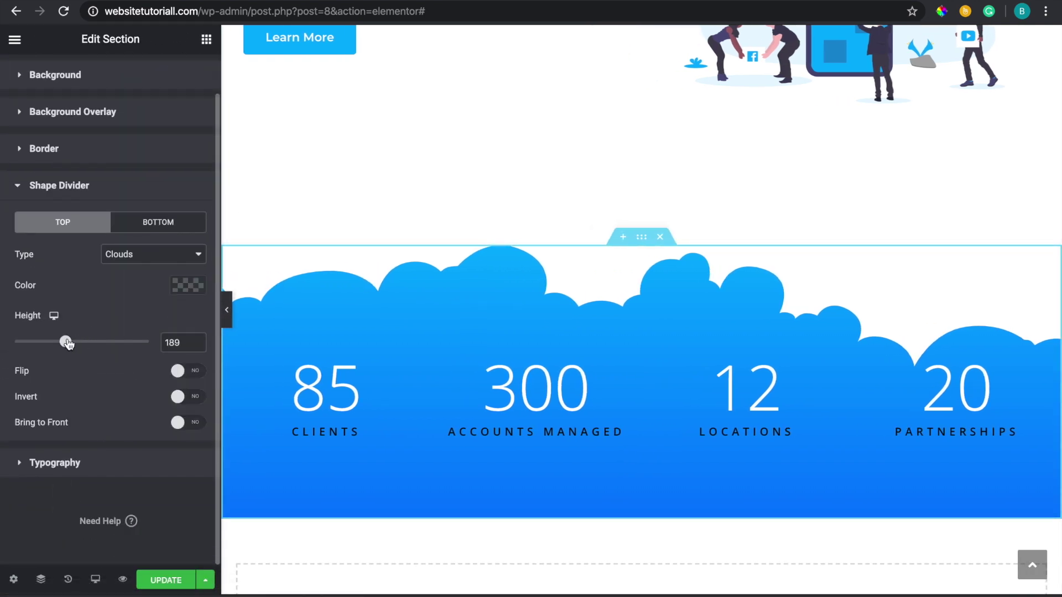
drag(66, 345, 64, 345)
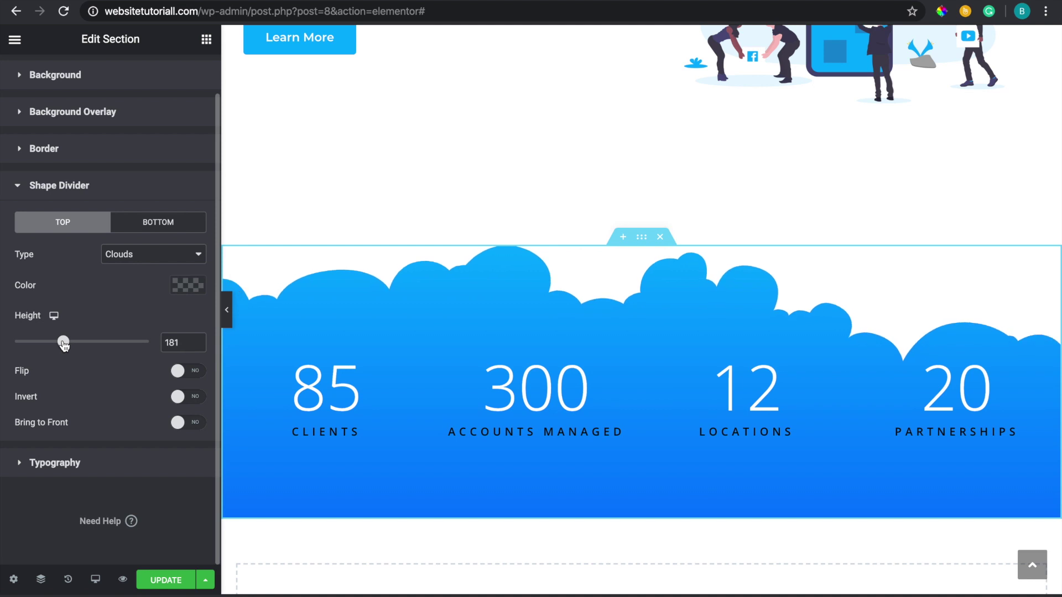
click(226, 313)
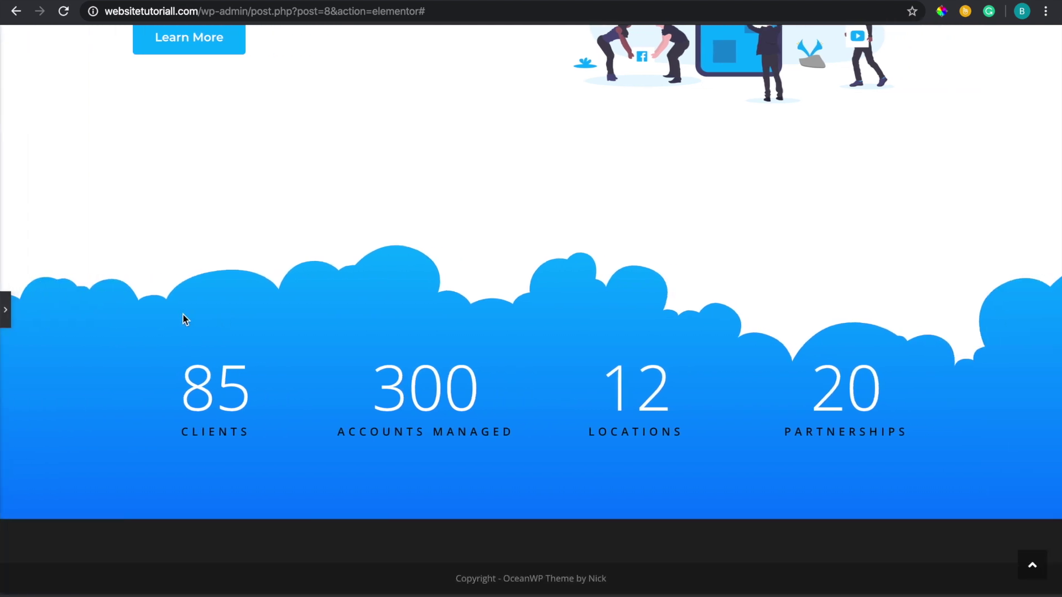
click(4, 311)
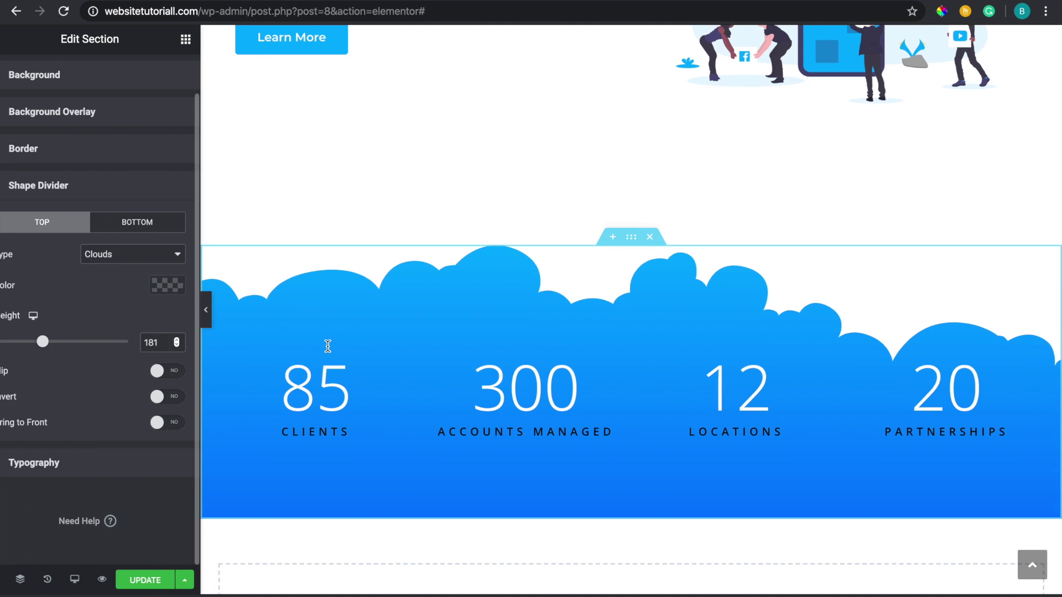
scroll(509, 314, down, 3)
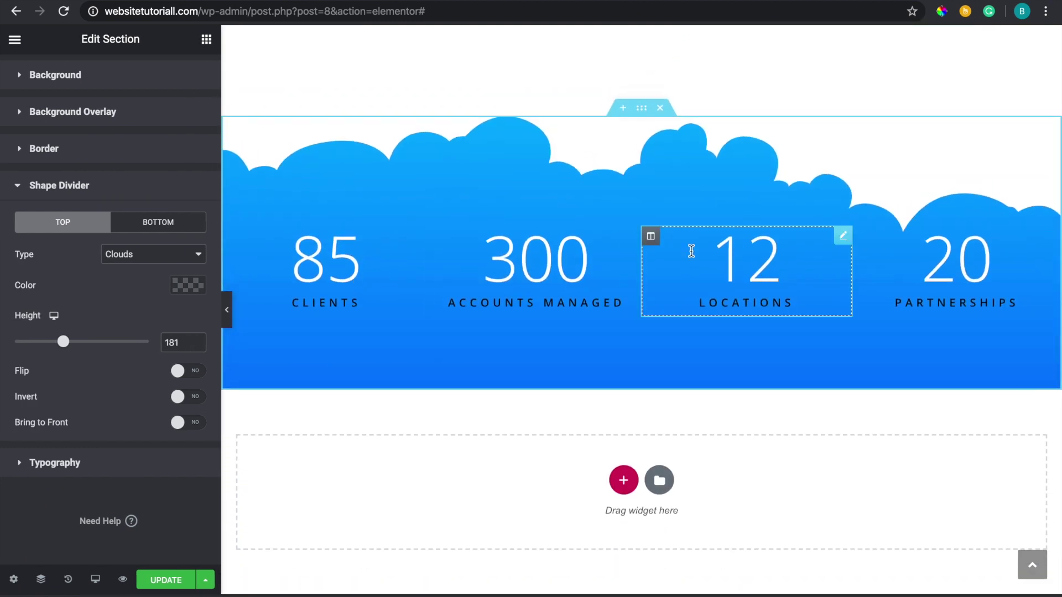
scroll(593, 244, up, 6)
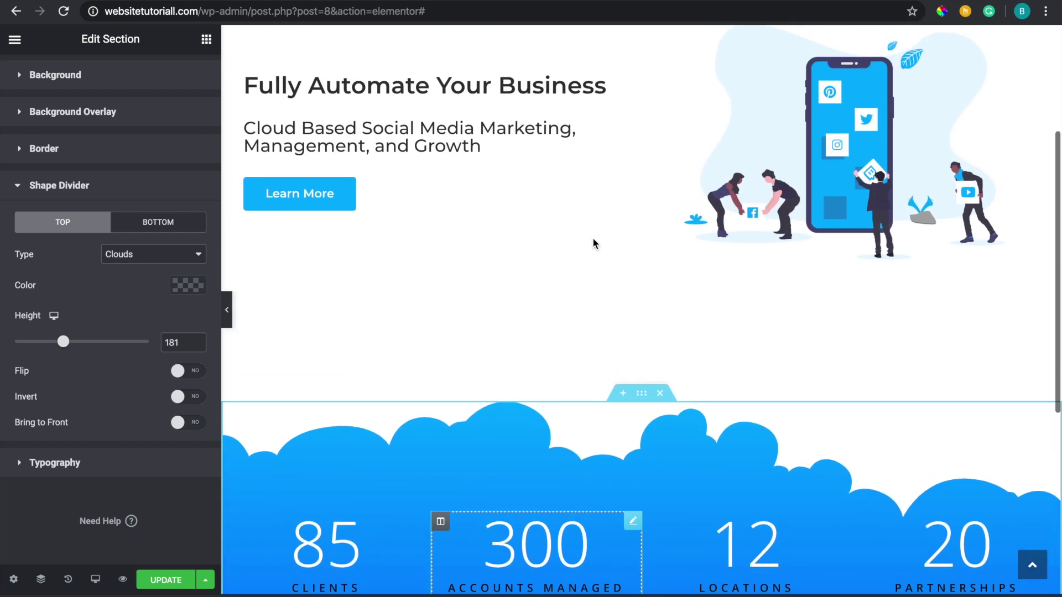
click(188, 580)
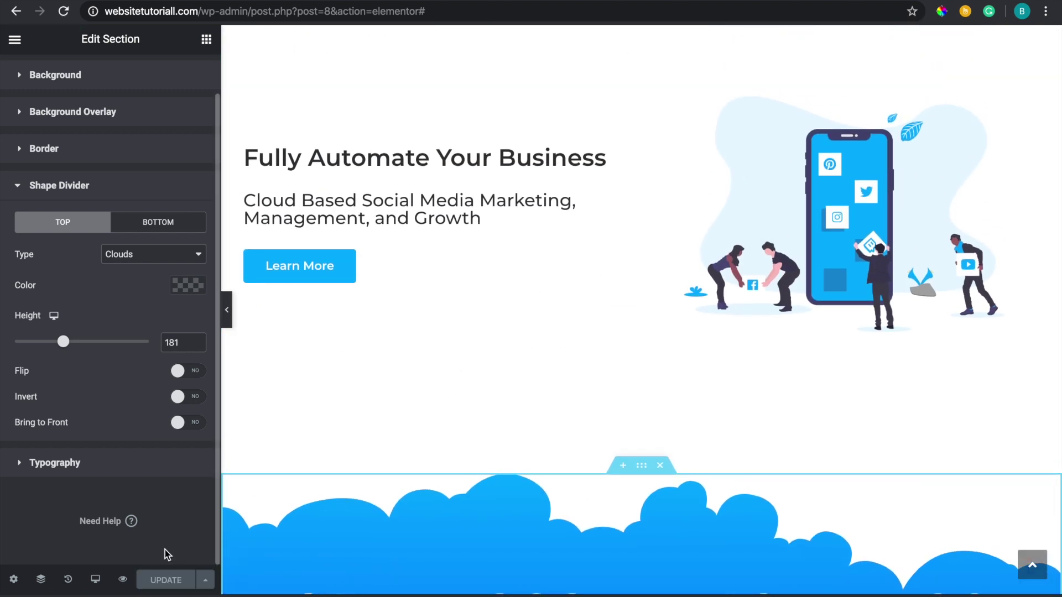
click(124, 580)
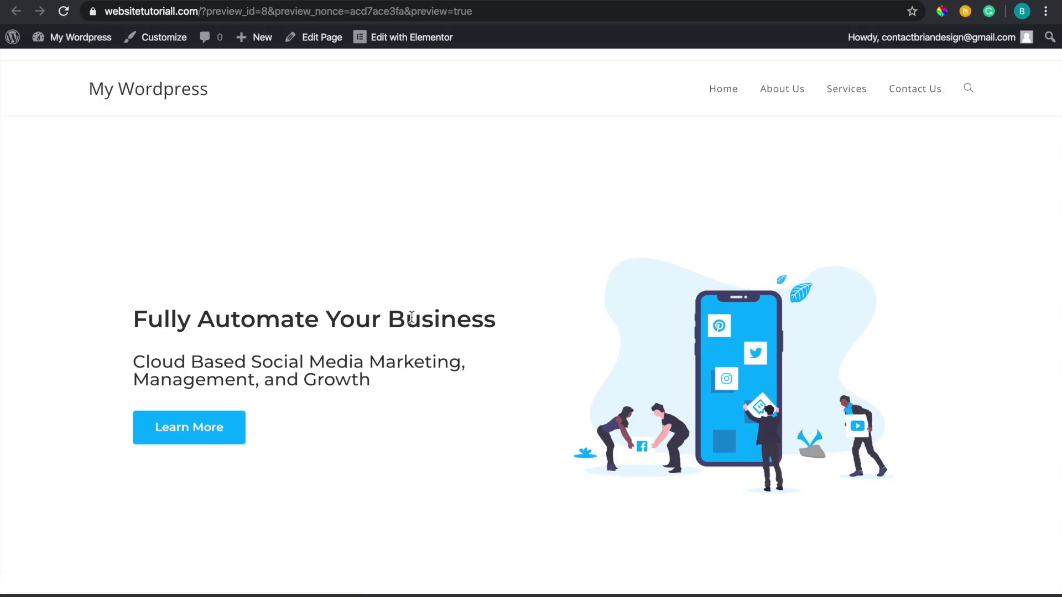
Step: Leave the live preview, reopen the page in Elementor and scroll to the stats section
scroll(411, 318, down, 6)
scroll(412, 323, down, 1)
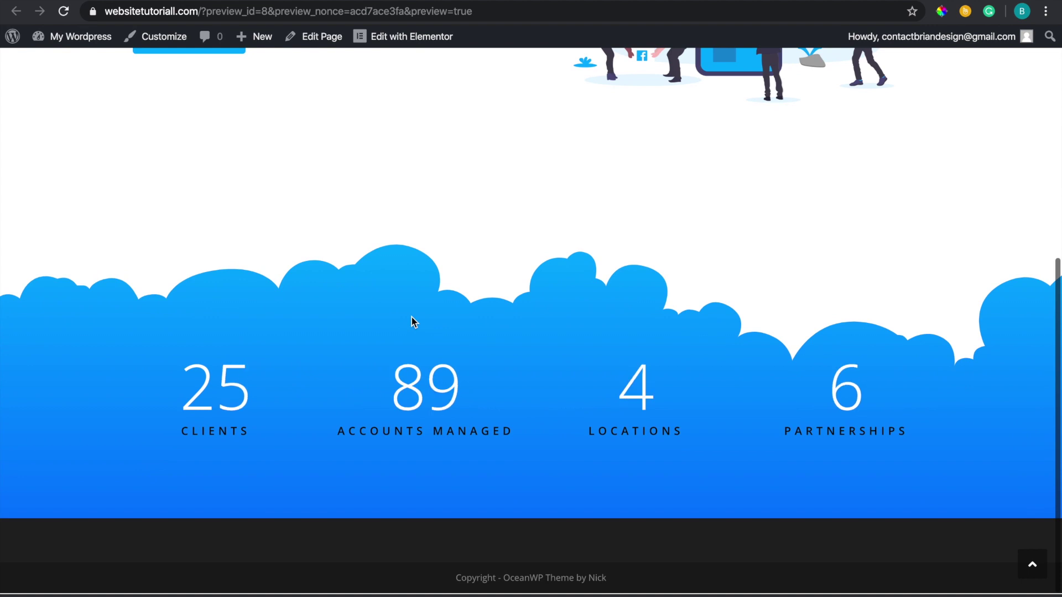
scroll(411, 323, up, 7)
click(321, 37)
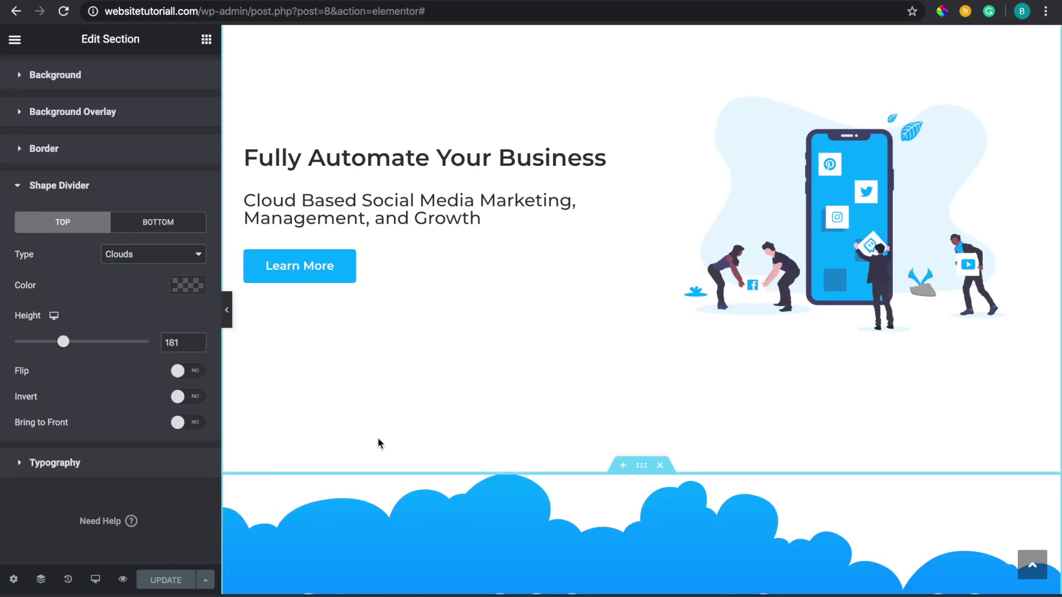
scroll(379, 441, down, 8)
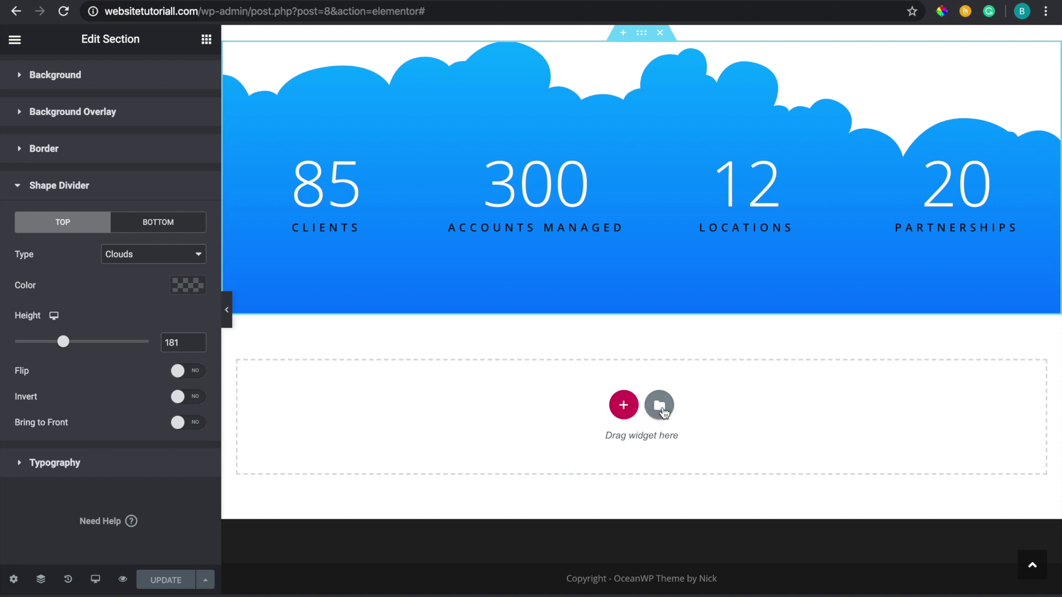
Step: Search the Blocks library for 'servi' and insert the three-card Image Services block
click(659, 406)
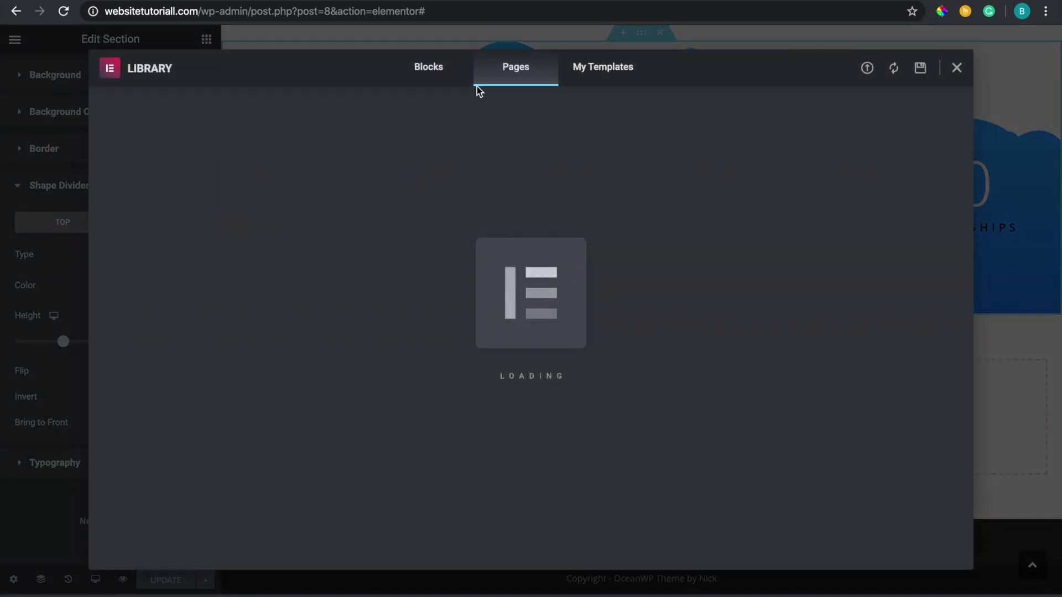
click(451, 76)
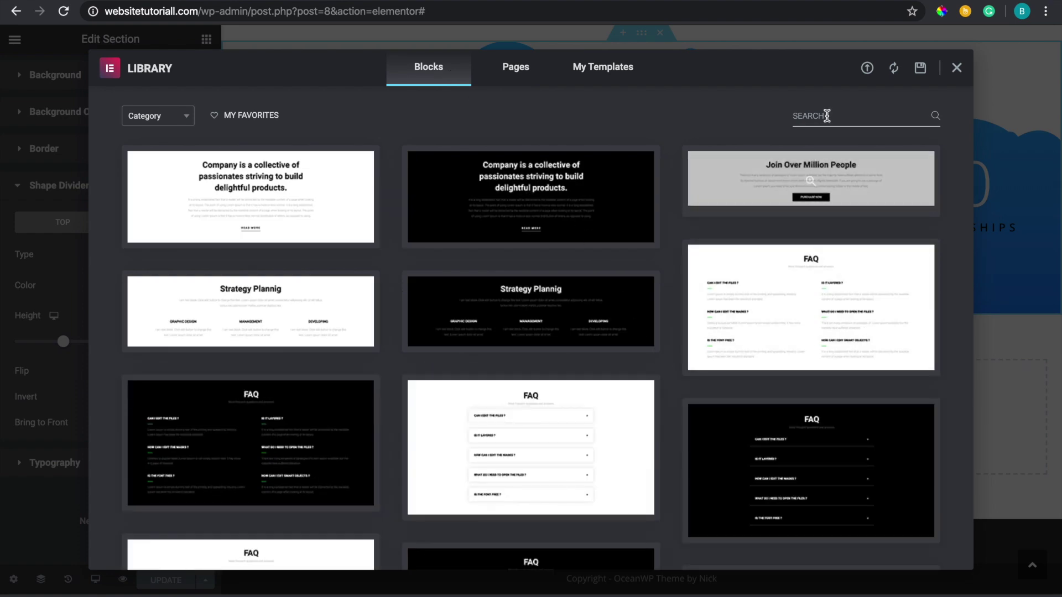
click(826, 116)
text(services)
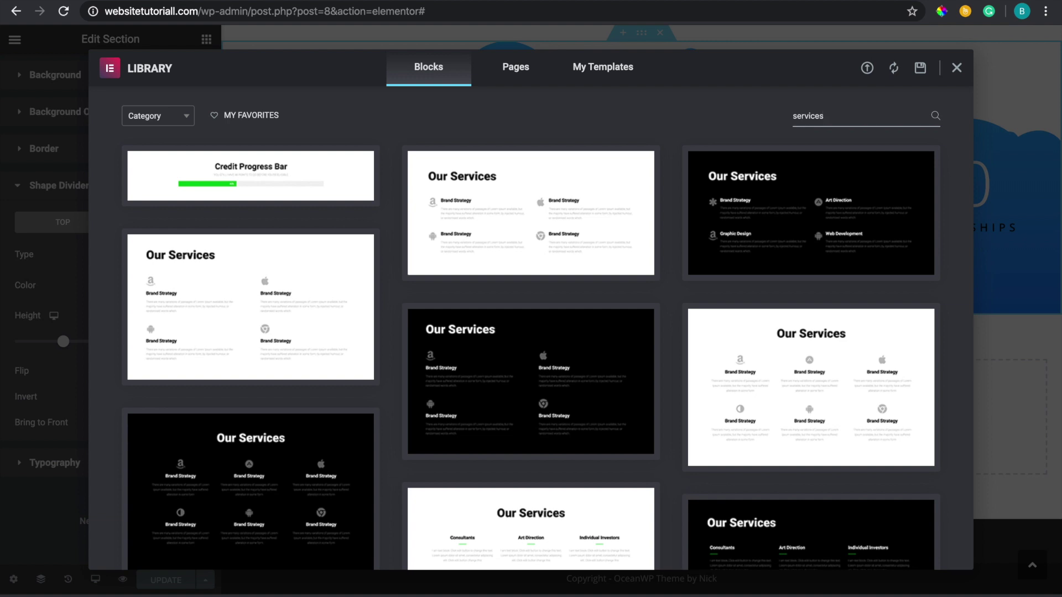
scroll(671, 300, down, 3)
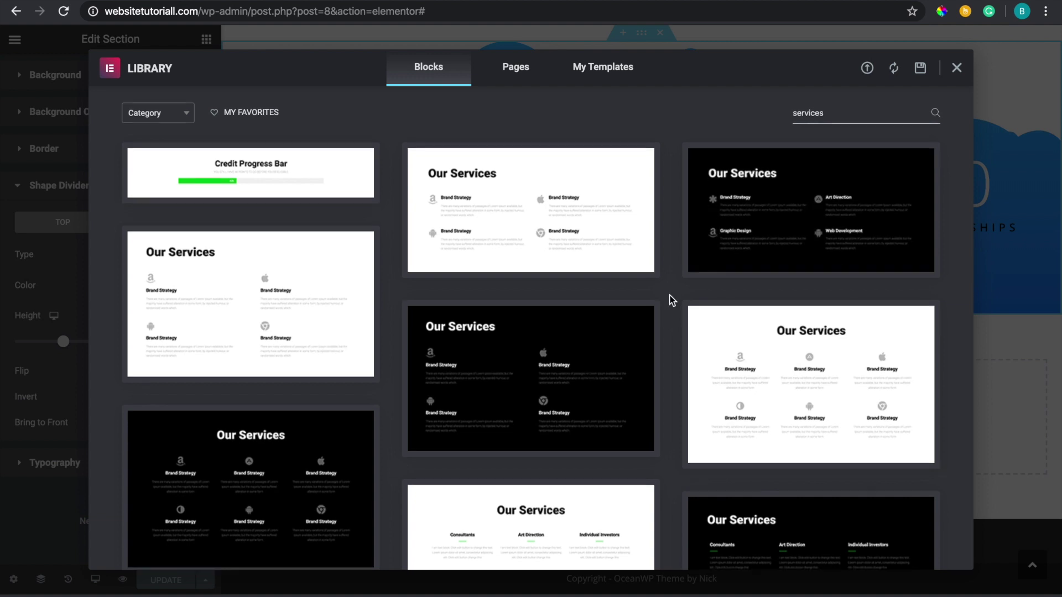
scroll(671, 300, down, 5)
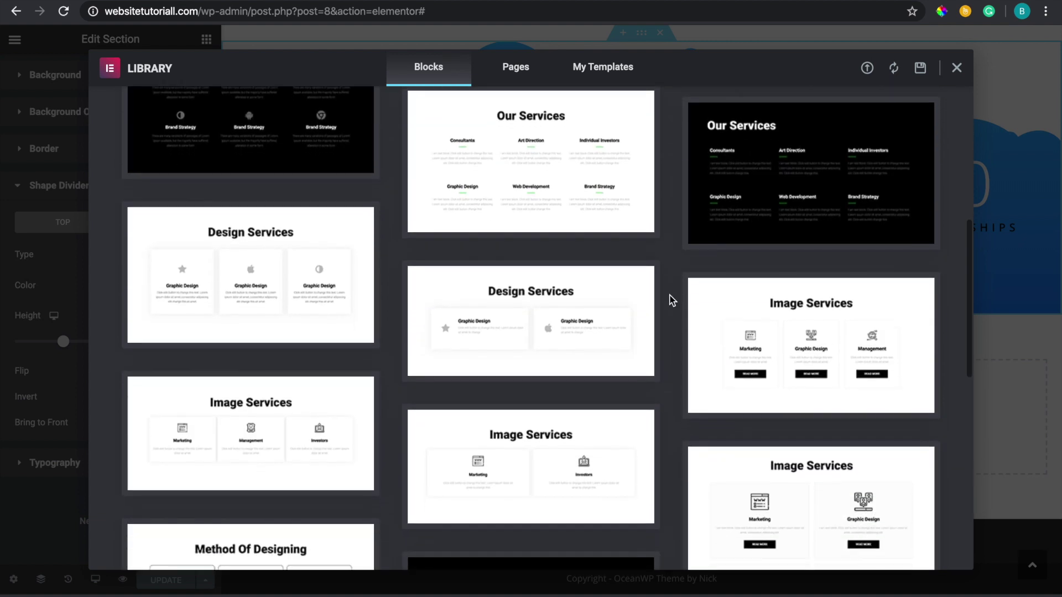
scroll(672, 300, down, 1)
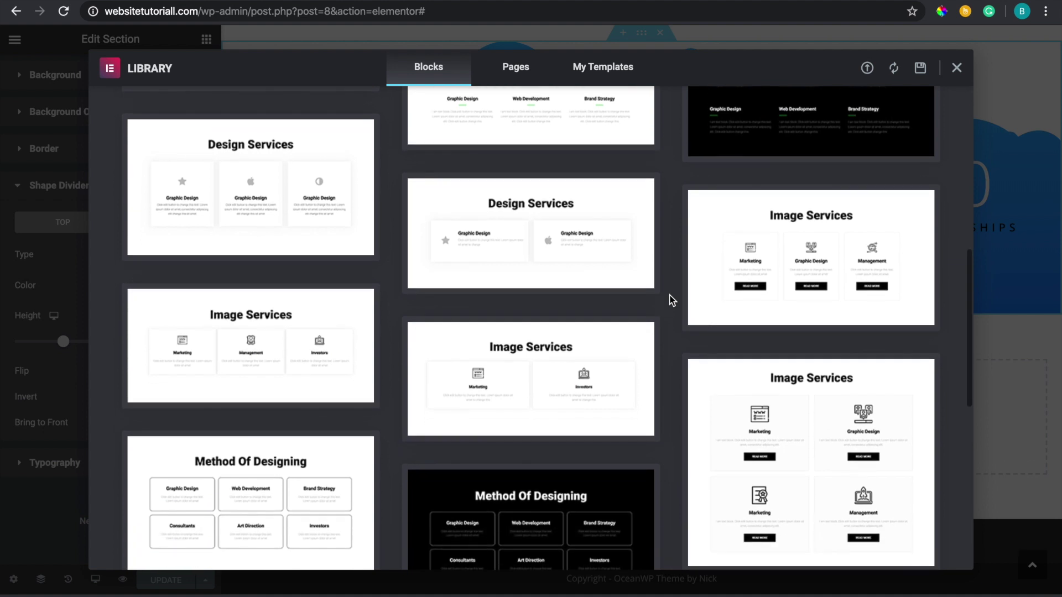
mouse_move(715, 279)
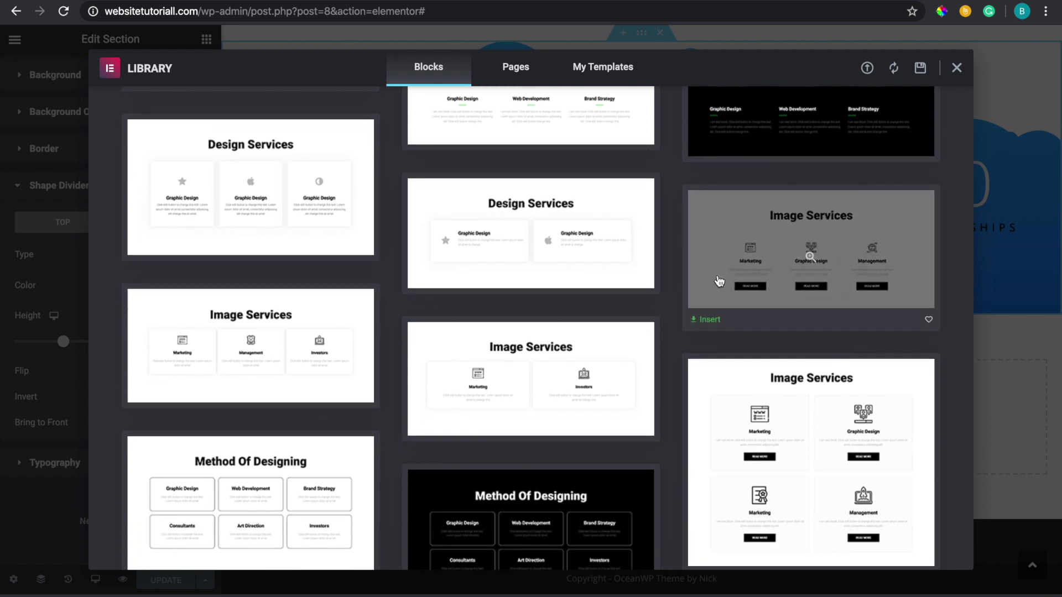
scroll(669, 295, down, 1)
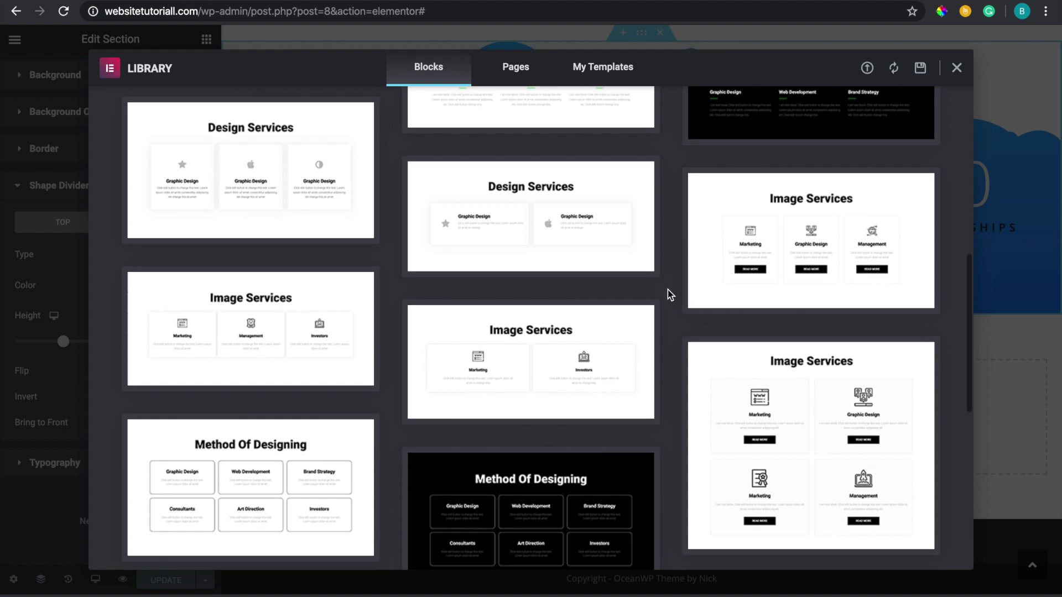
click(735, 233)
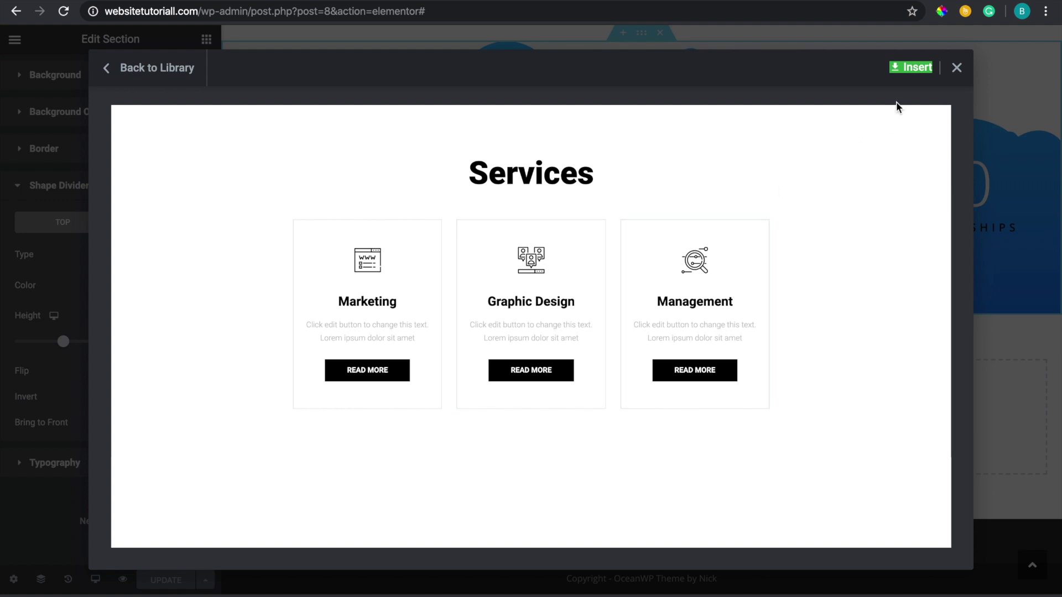
click(907, 68)
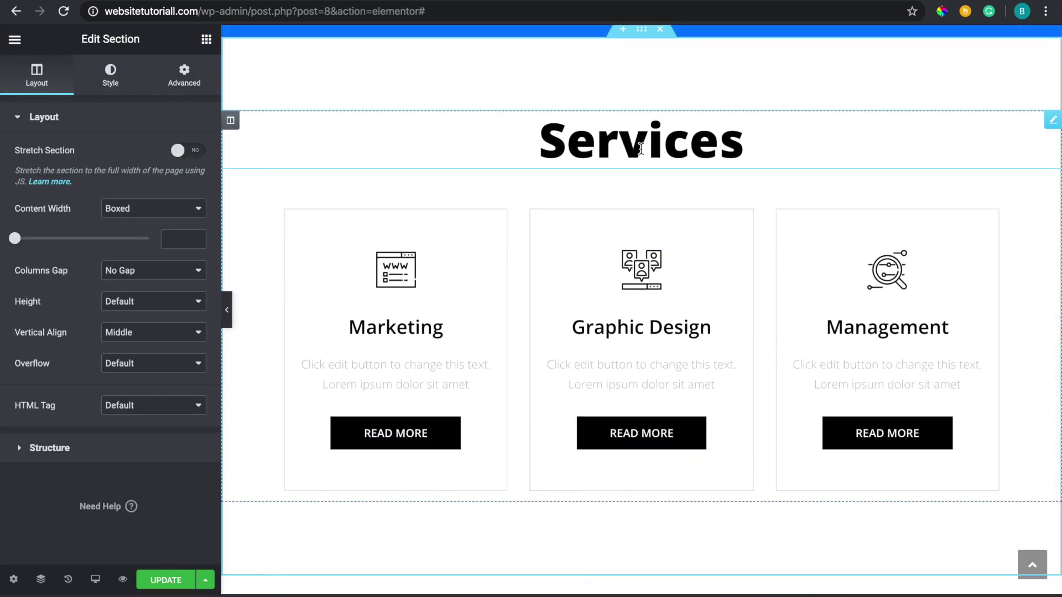
Step: Set the Services heading's typography to Montserrat at weight 700
click(641, 148)
click(110, 77)
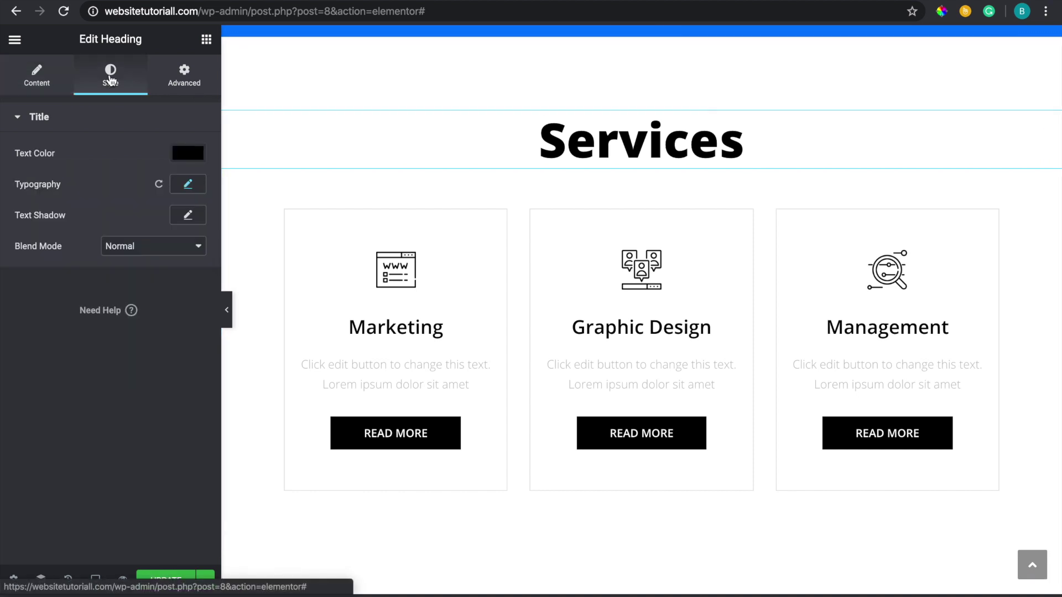
click(188, 185)
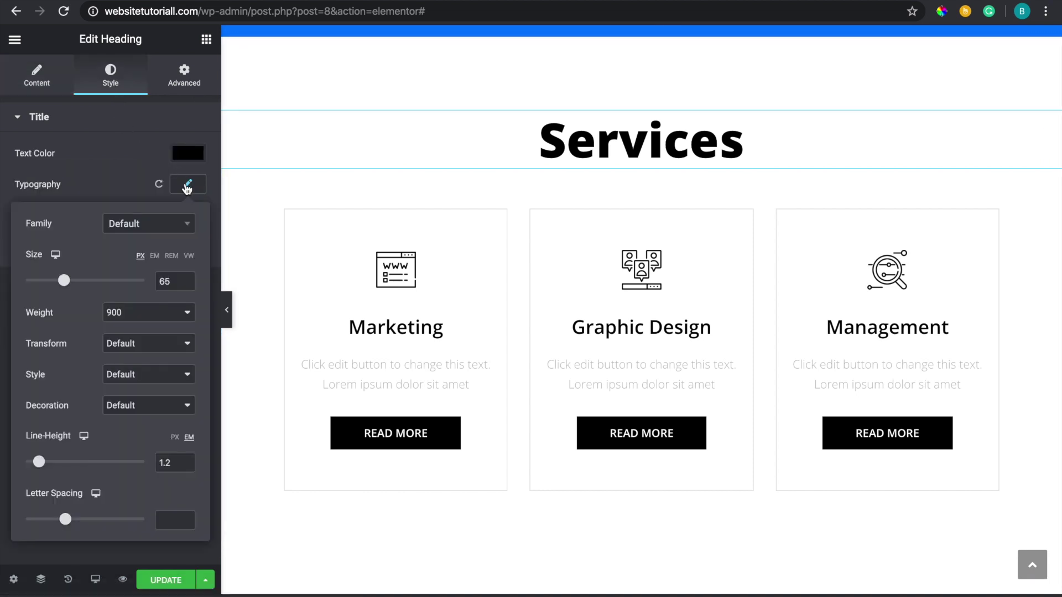
click(171, 224)
text(monts)
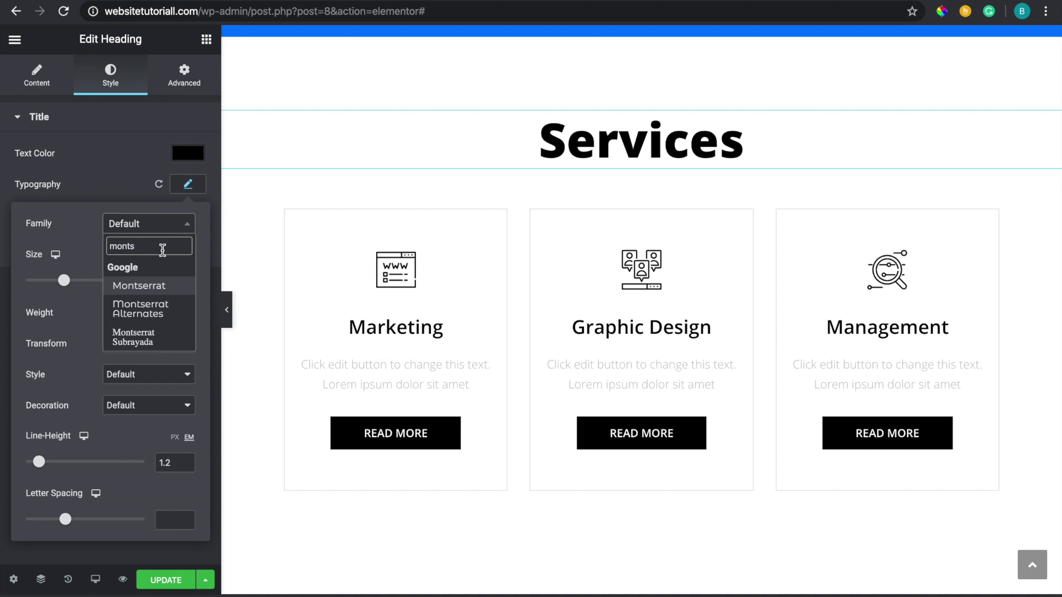
click(152, 287)
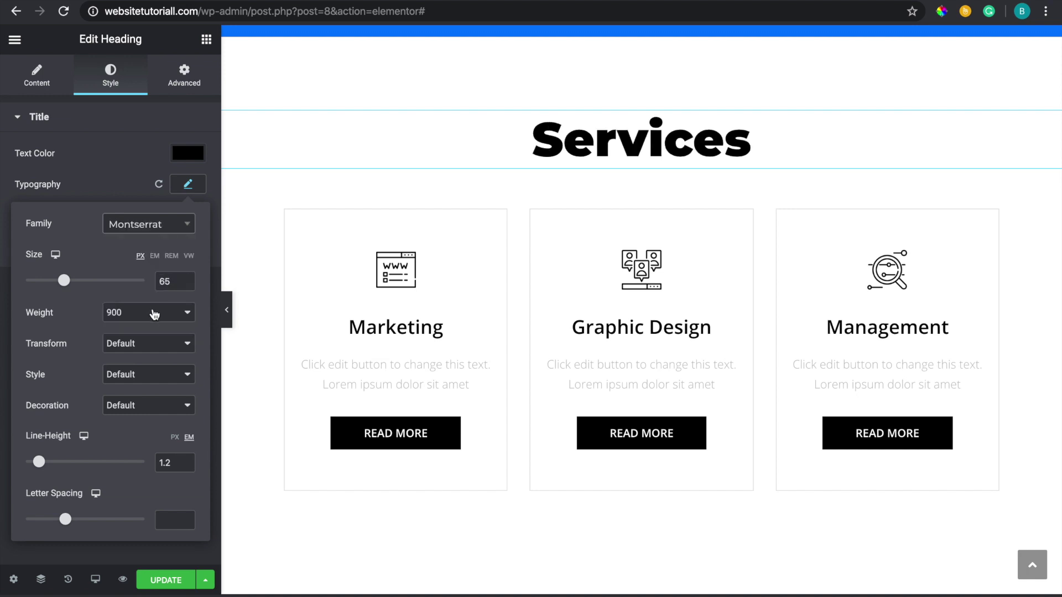
click(154, 312)
click(146, 287)
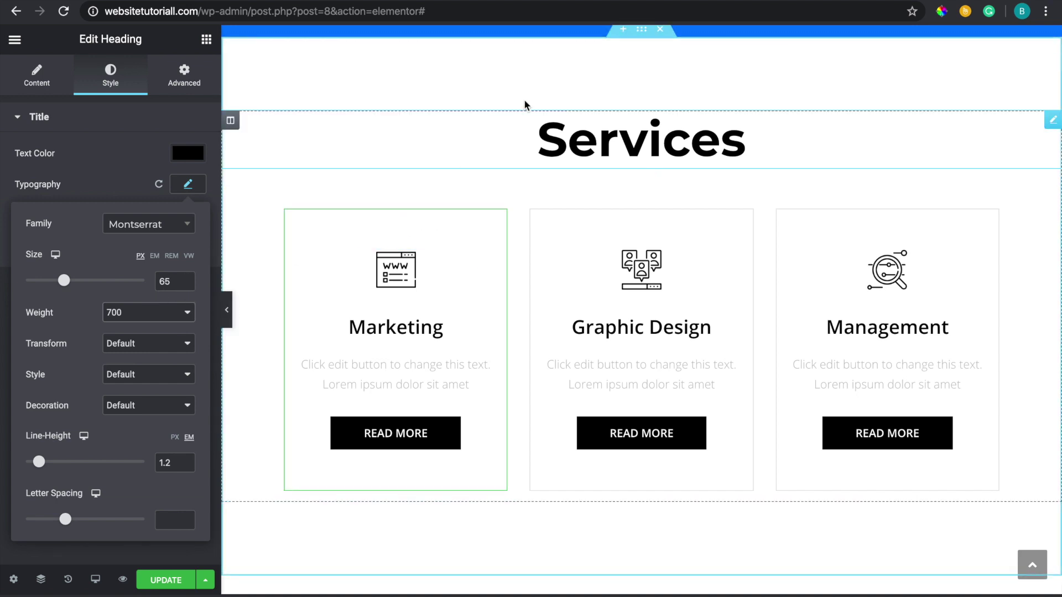
scroll(528, 100, up, 2)
scroll(530, 97, down, 2)
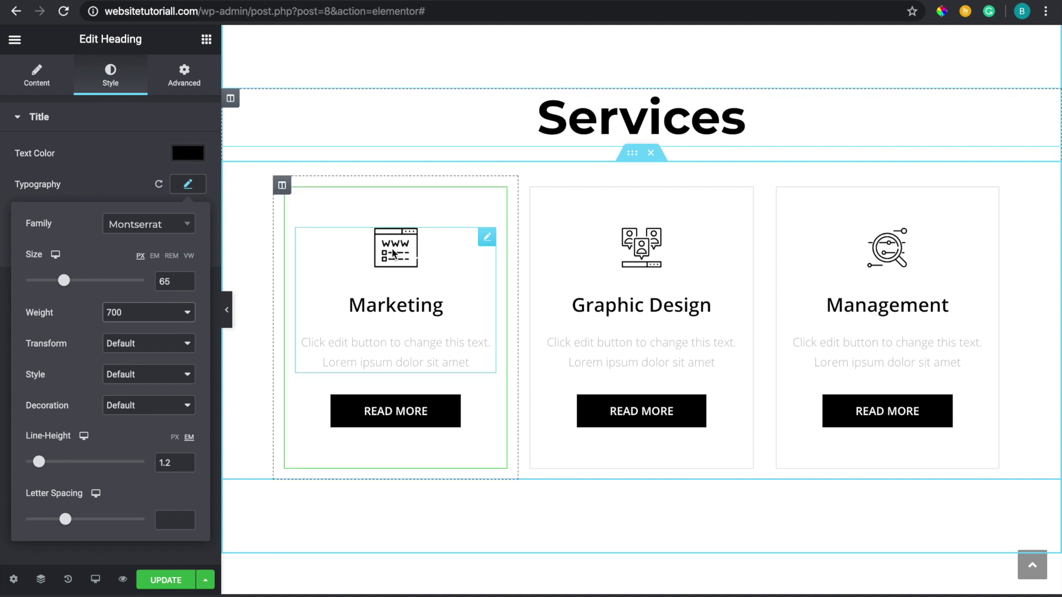
click(407, 262)
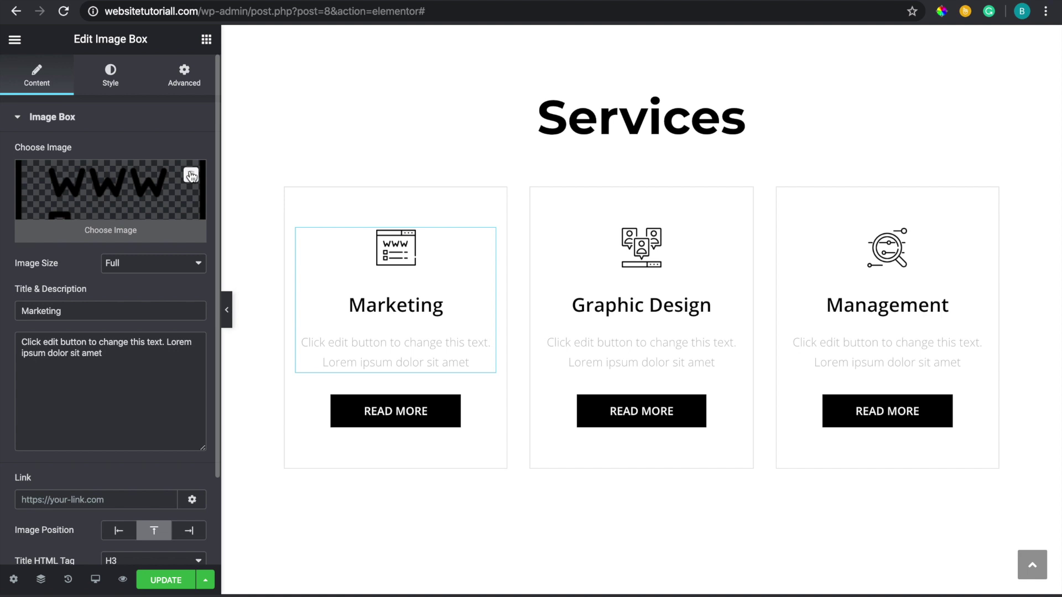
Step: Delete the first card's image and change its title to 'Social Media Marketing'
click(191, 176)
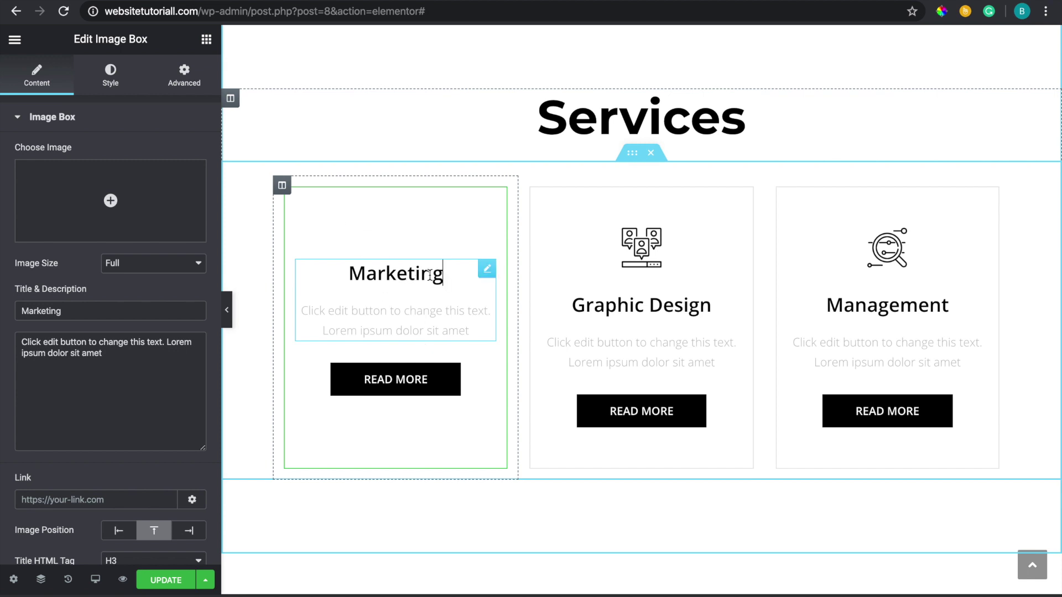
text(Social M)
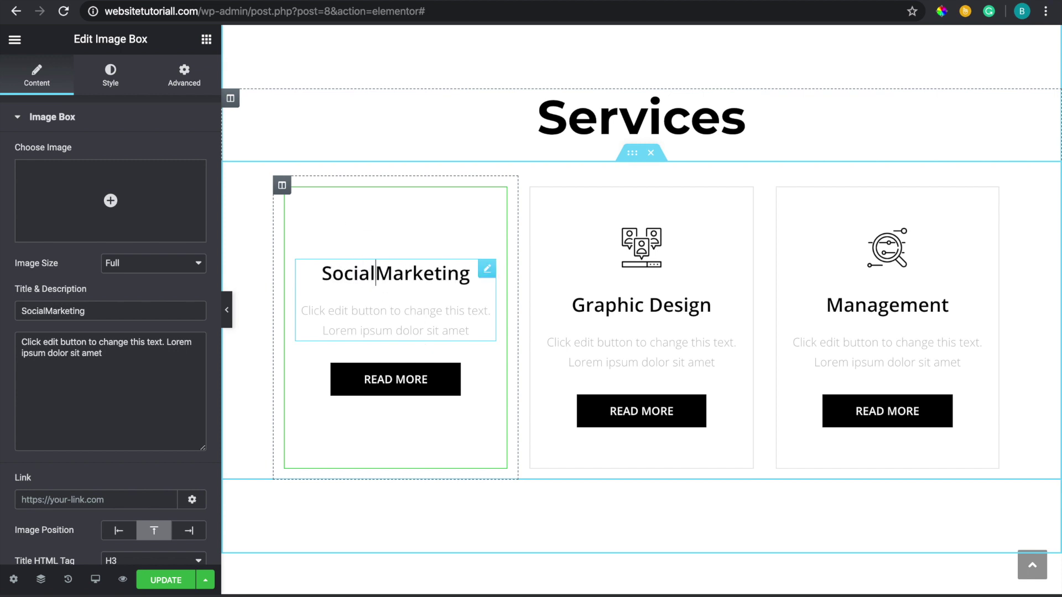
text(edia)
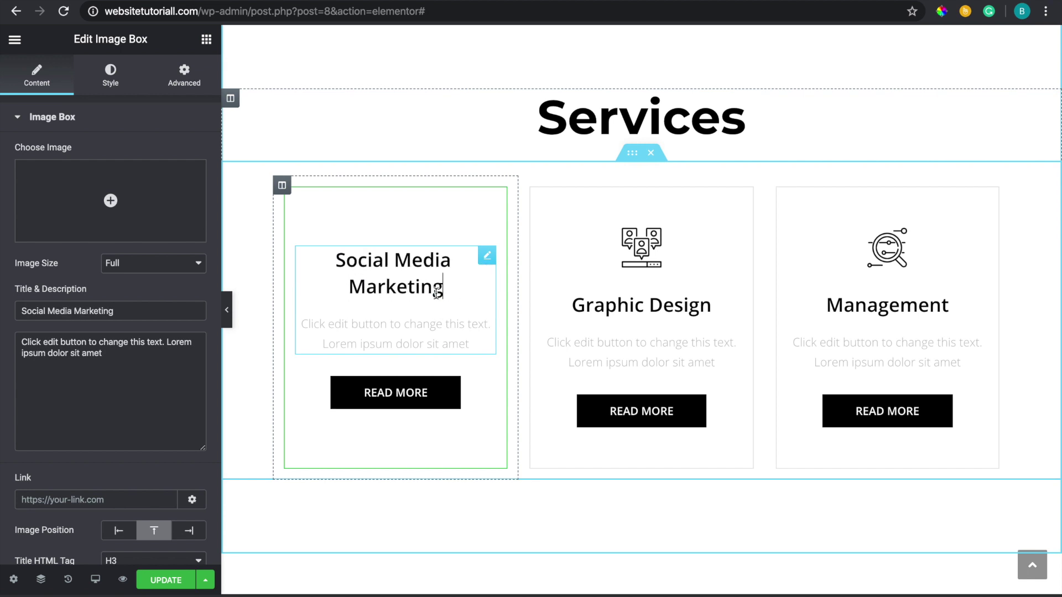
click(121, 90)
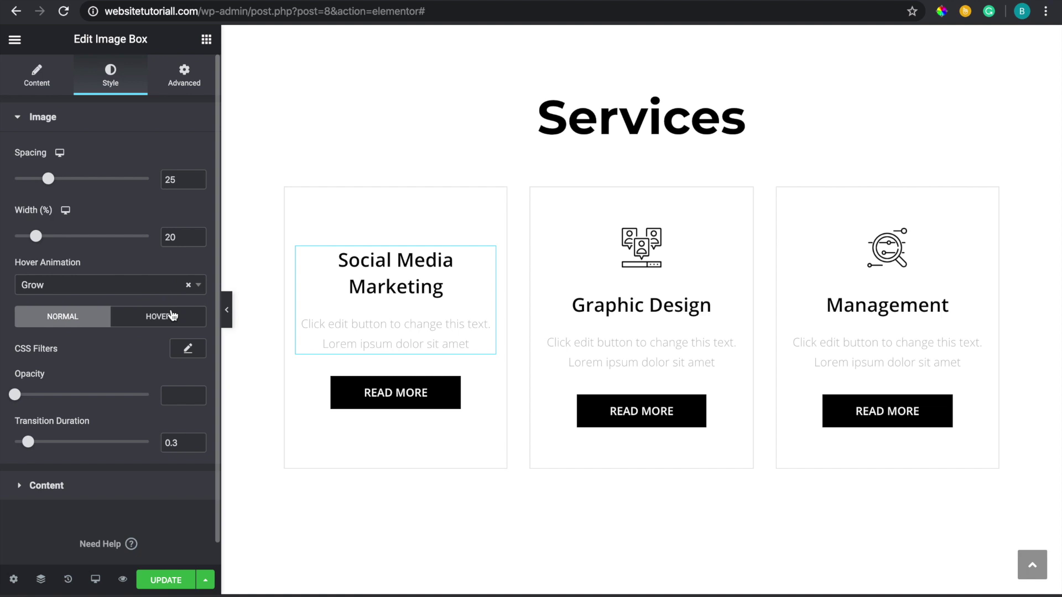
Step: Set the Social Media Marketing card title's font to Montserrat
drag(443, 290, 294, 255)
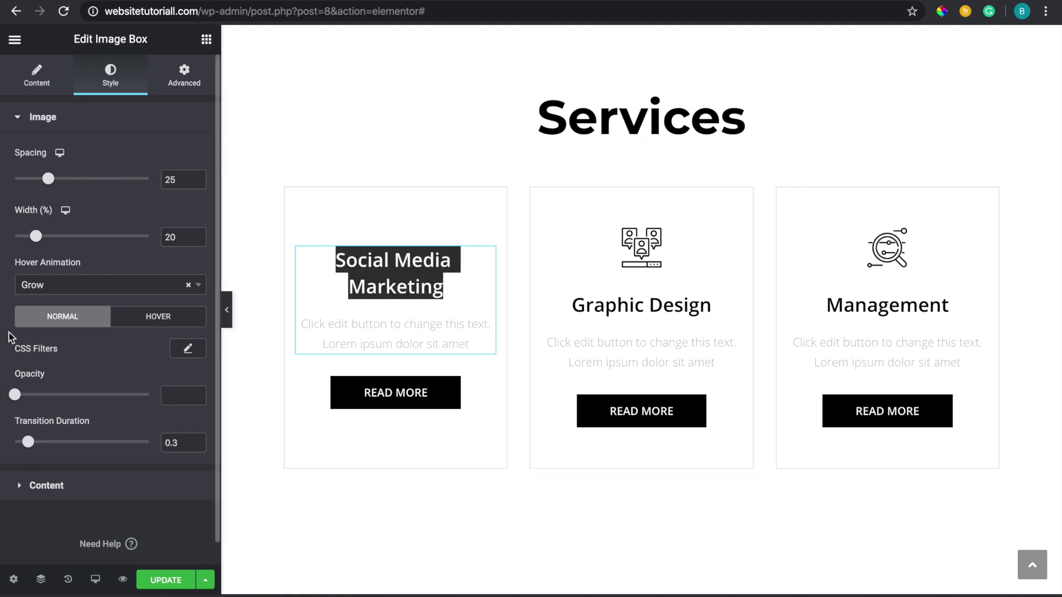
click(7, 478)
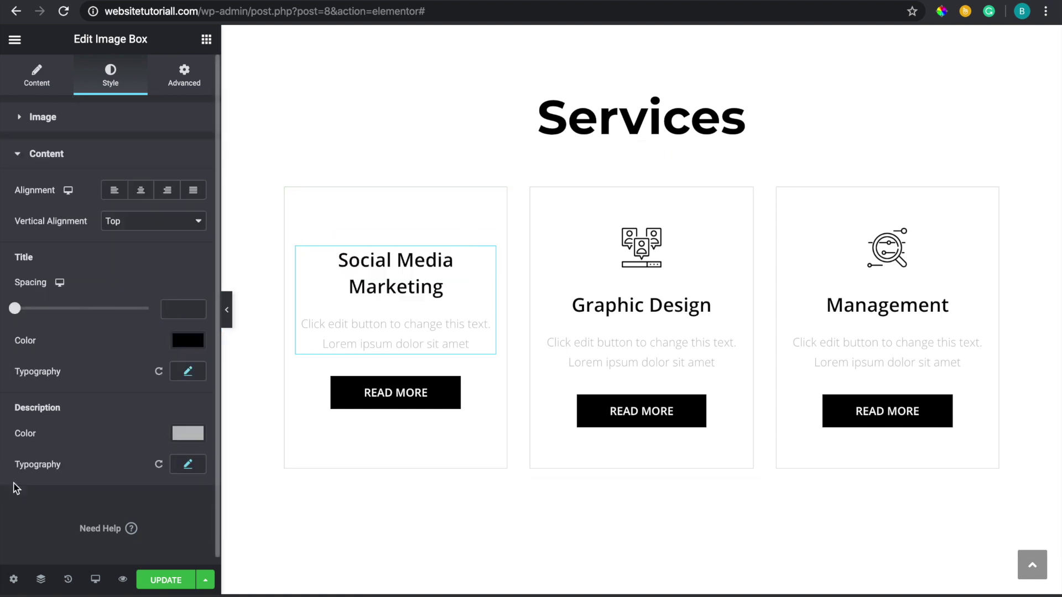
click(188, 372)
click(145, 411)
text(monts)
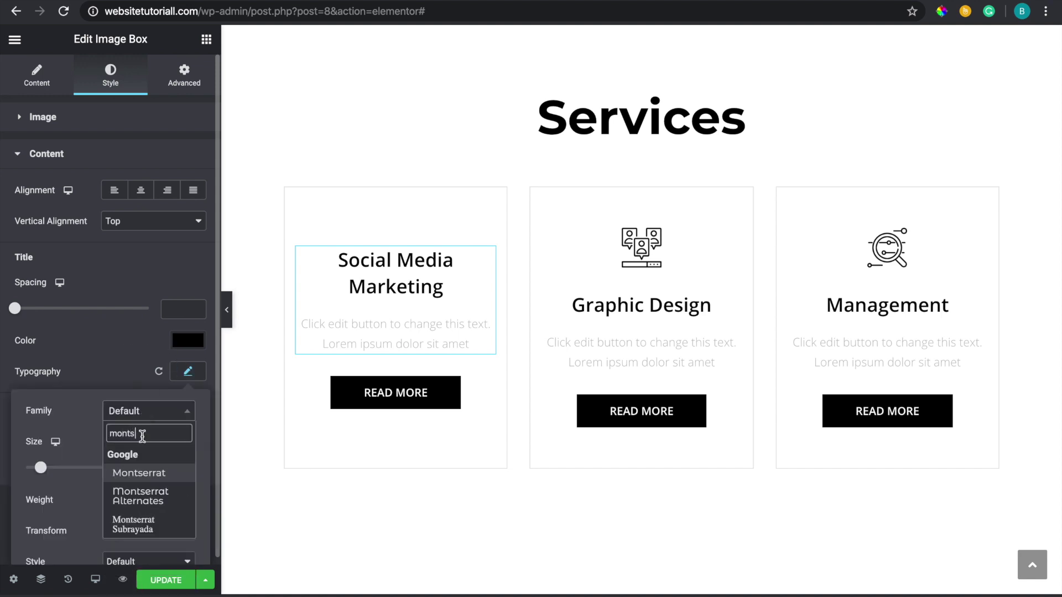
click(145, 473)
Step: Make the card description black (#000000) and set it in Montserrat
click(463, 337)
drag(466, 340, 293, 322)
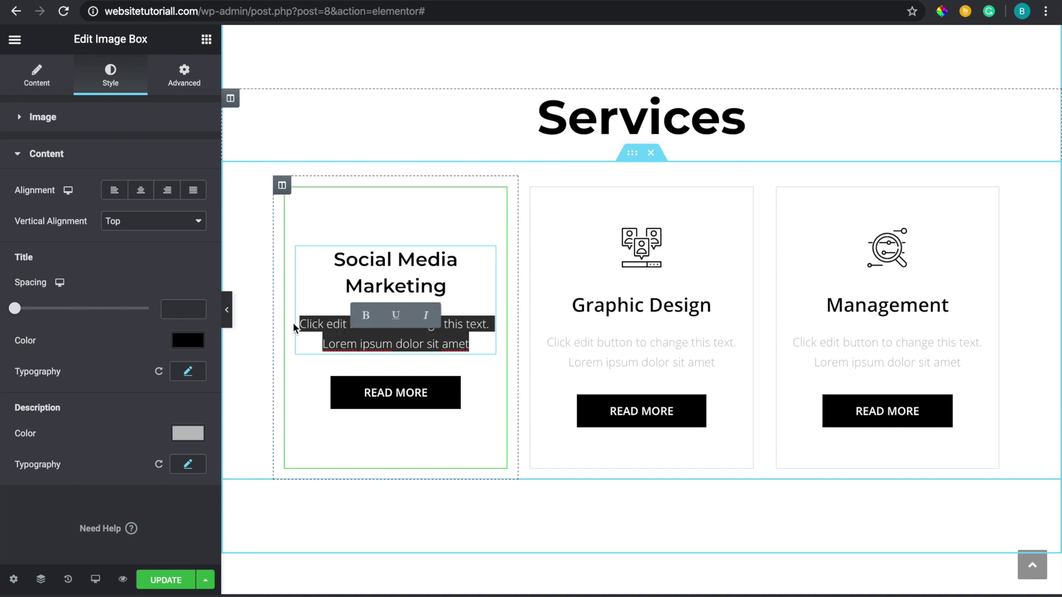
click(188, 433)
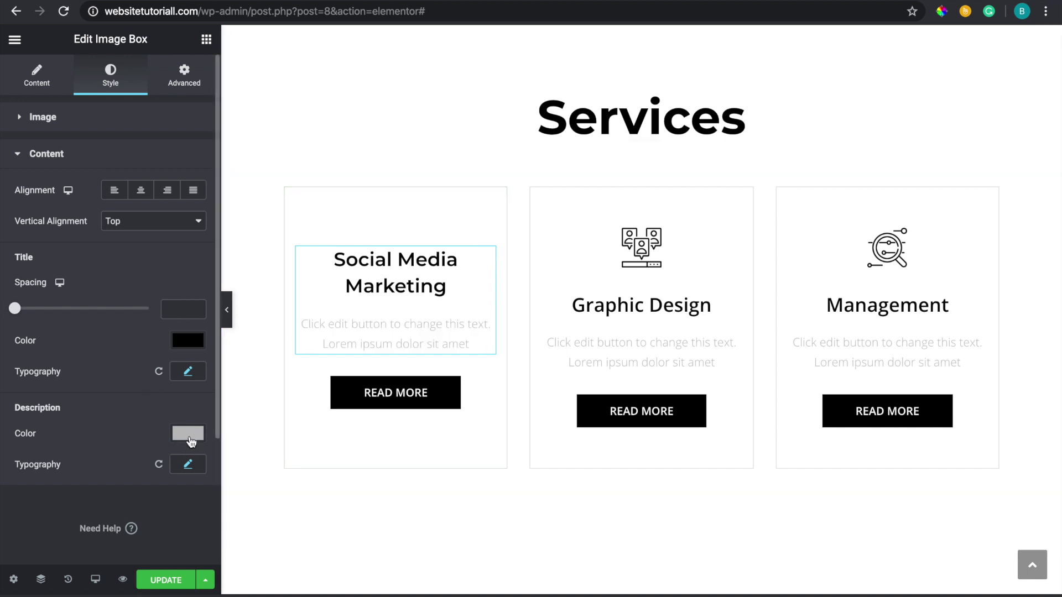
click(150, 202)
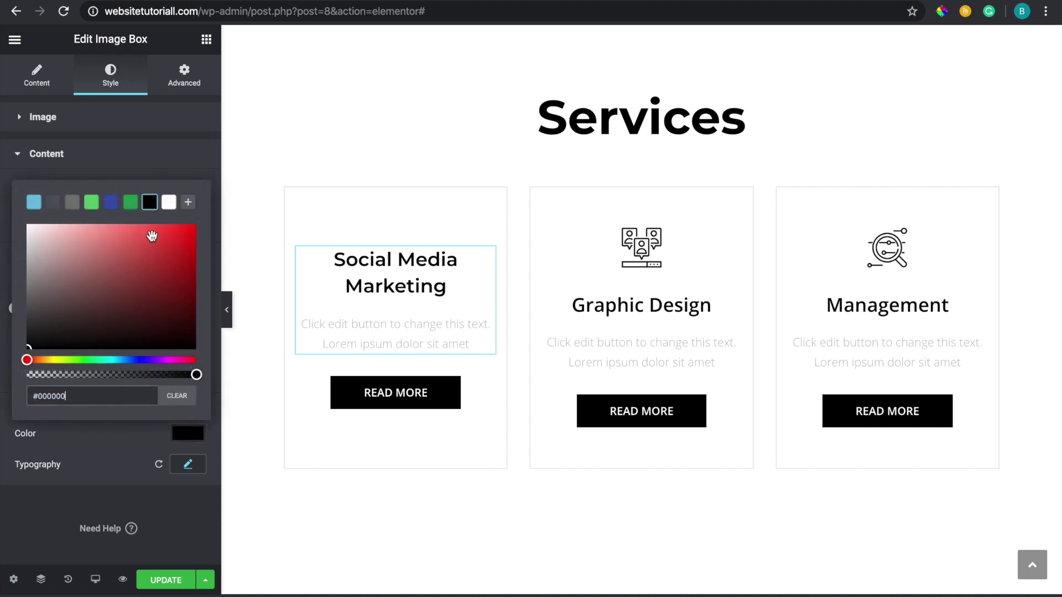
drag(173, 339, 208, 362)
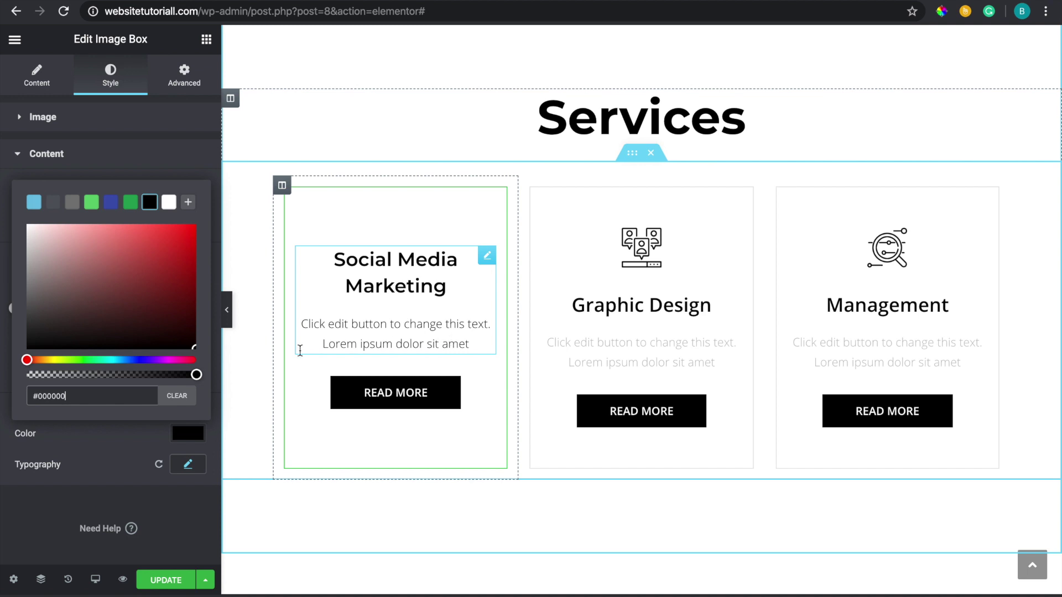
click(134, 433)
click(187, 464)
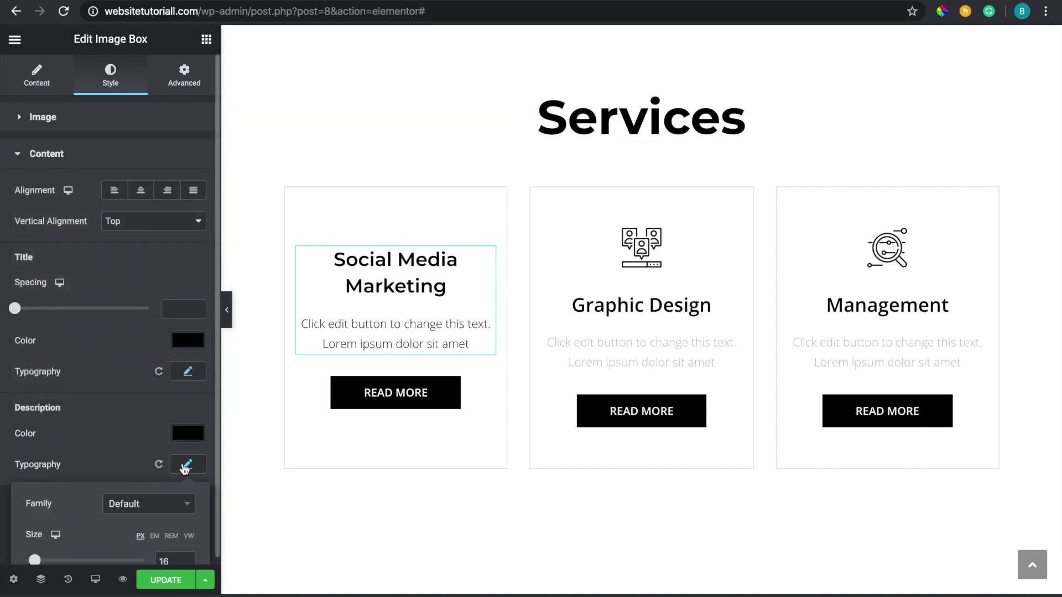
click(164, 514)
text(monts)
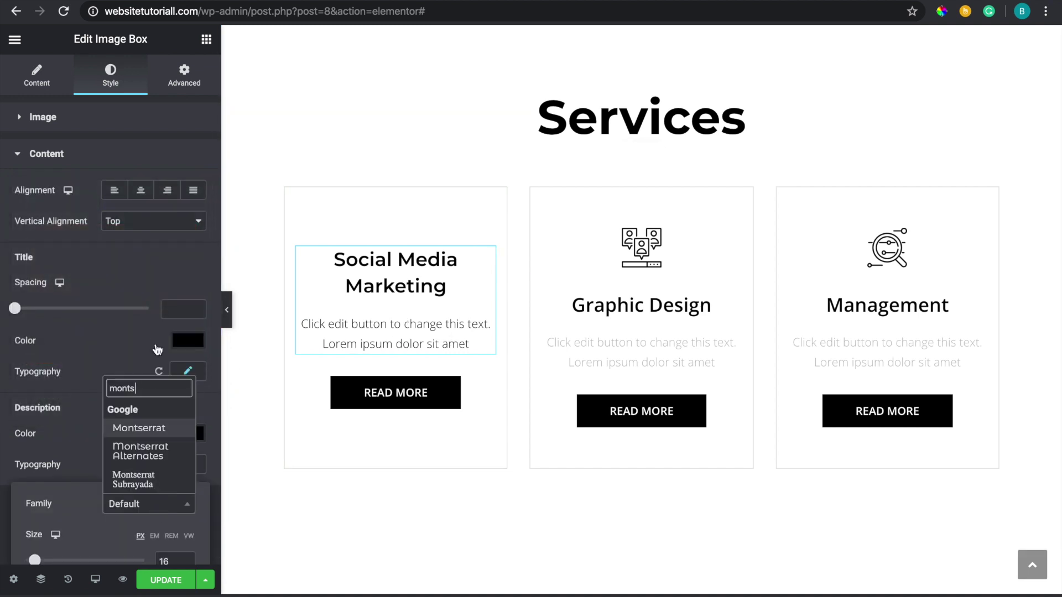
click(155, 429)
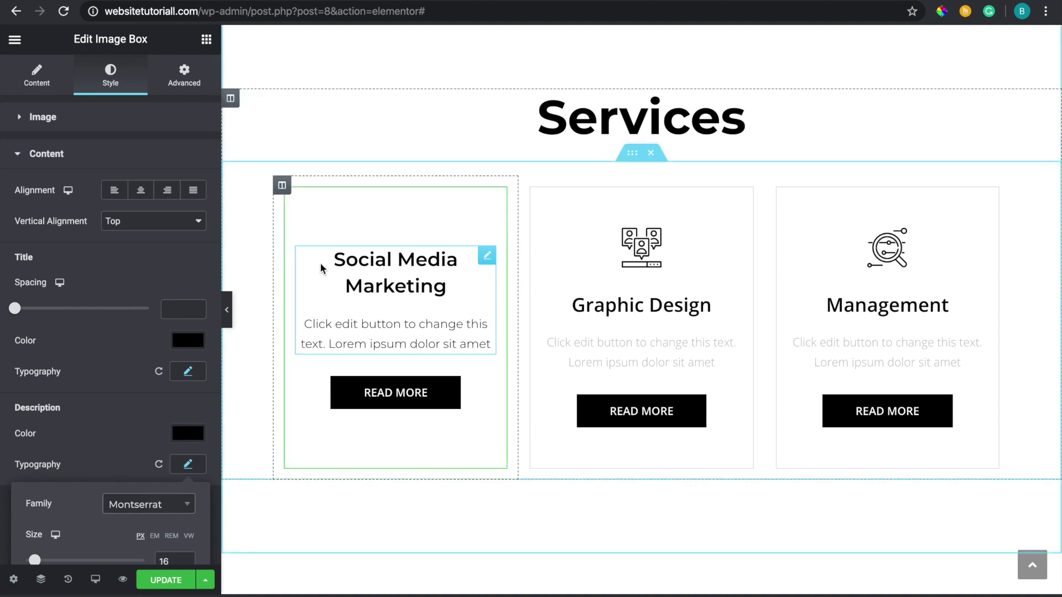
click(228, 313)
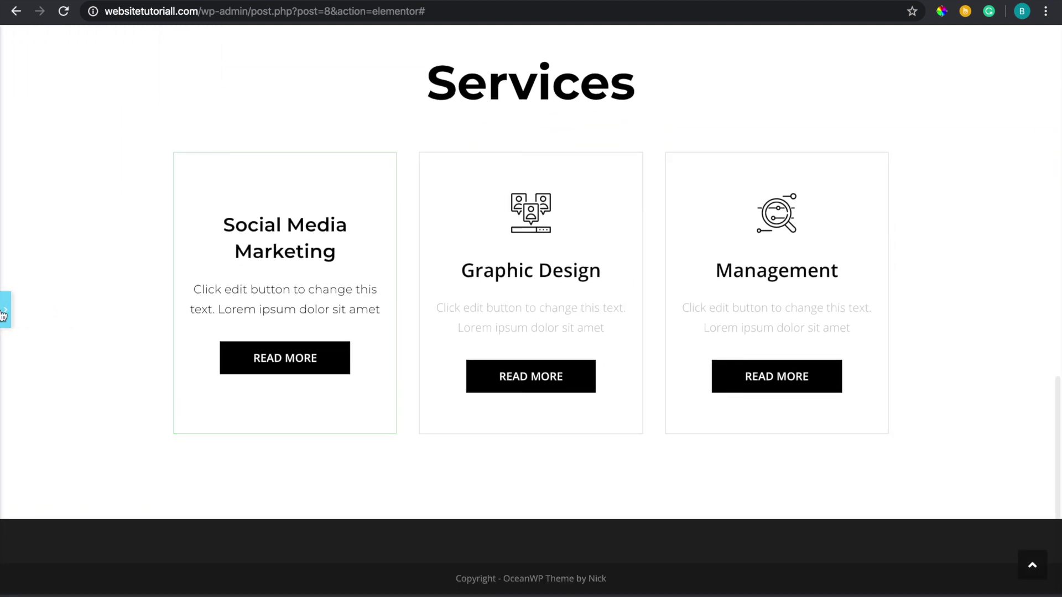
Step: Place a new Image widget above the first card's heading and delete the leftover empty section
click(5, 311)
scroll(523, 406, down, 3)
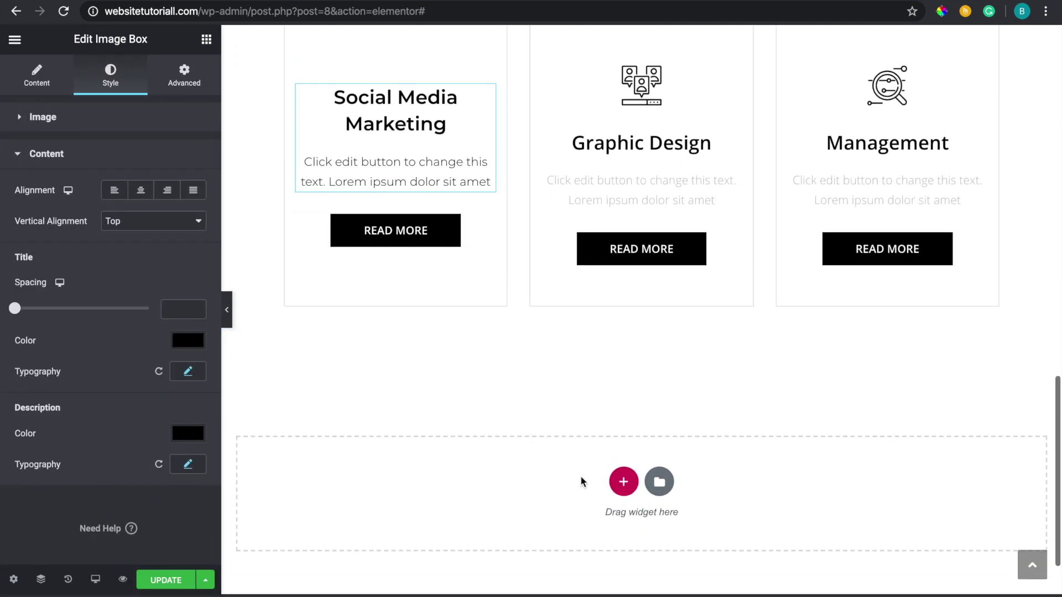
click(623, 482)
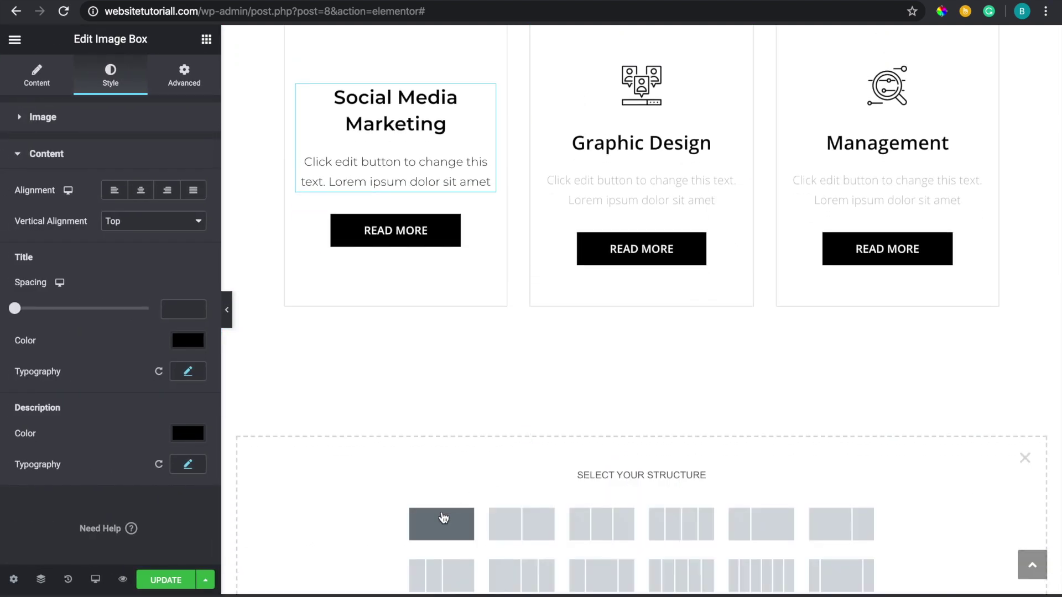
click(443, 517)
click(642, 413)
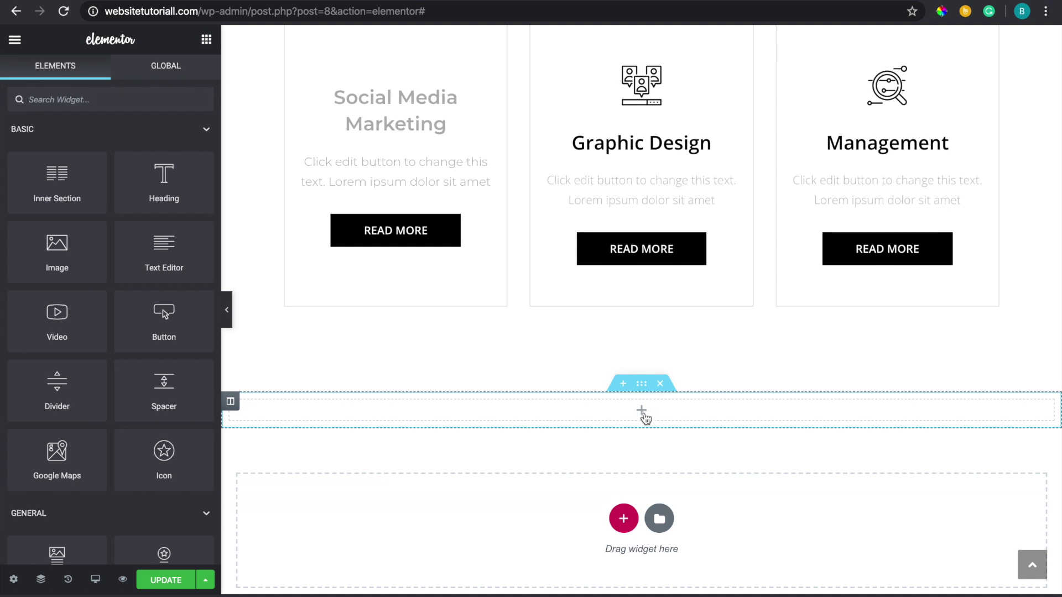
drag(57, 249, 566, 408)
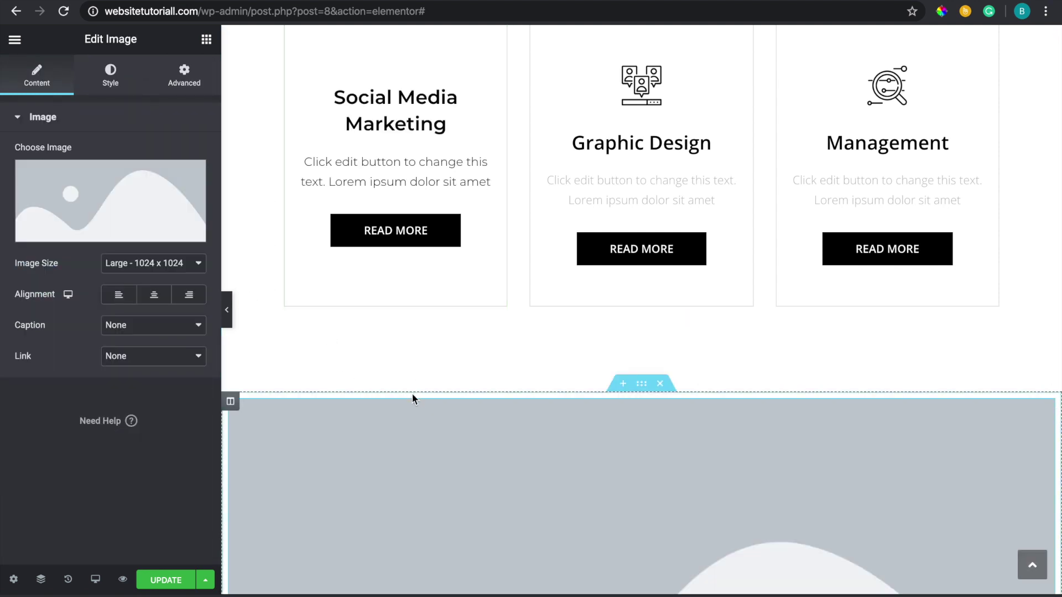
drag(412, 393, 407, 47)
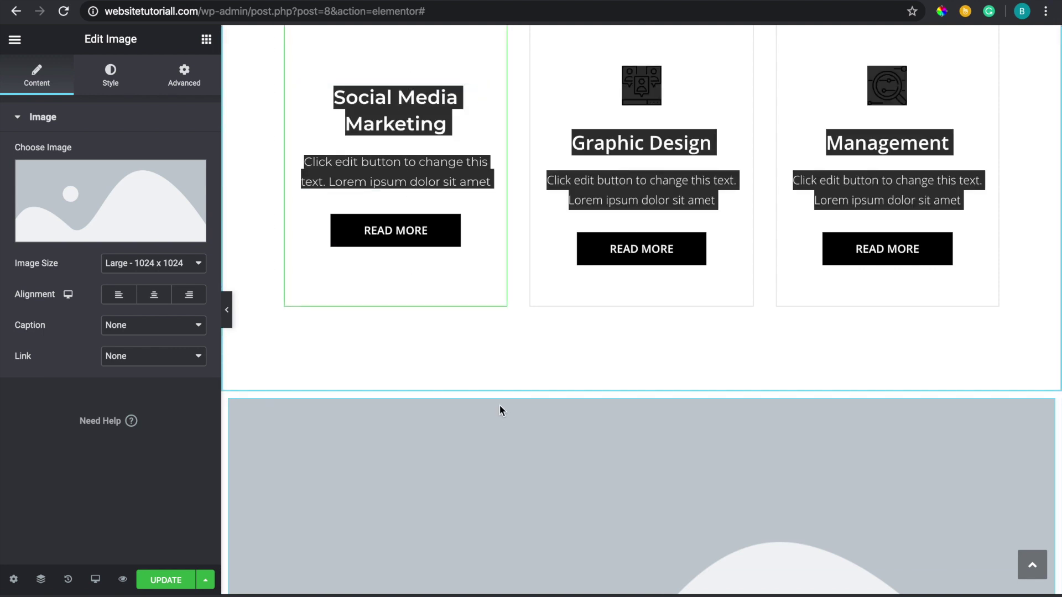
click(545, 394)
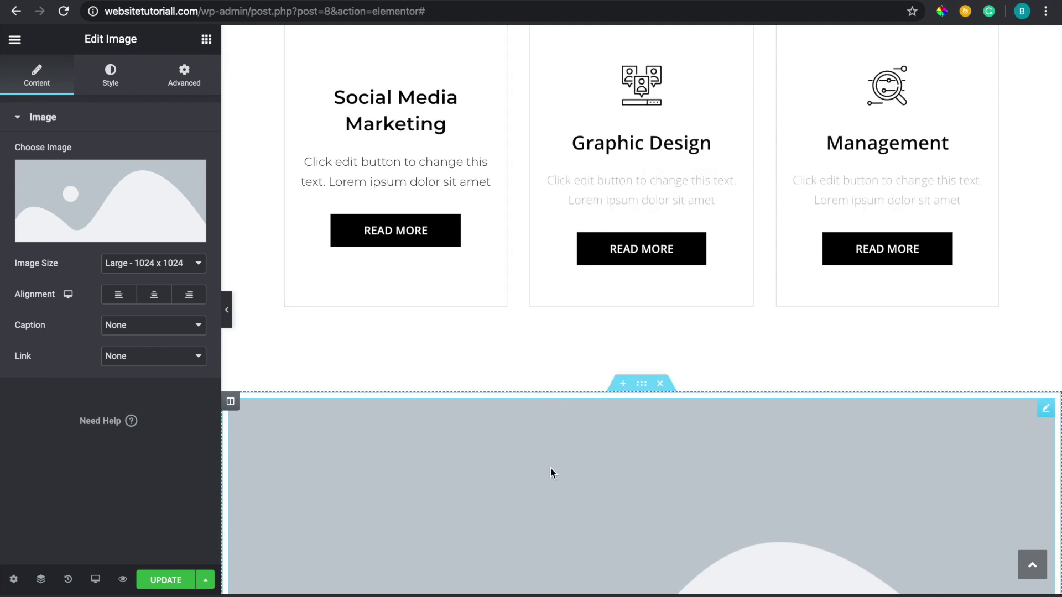
drag(612, 439, 423, 82)
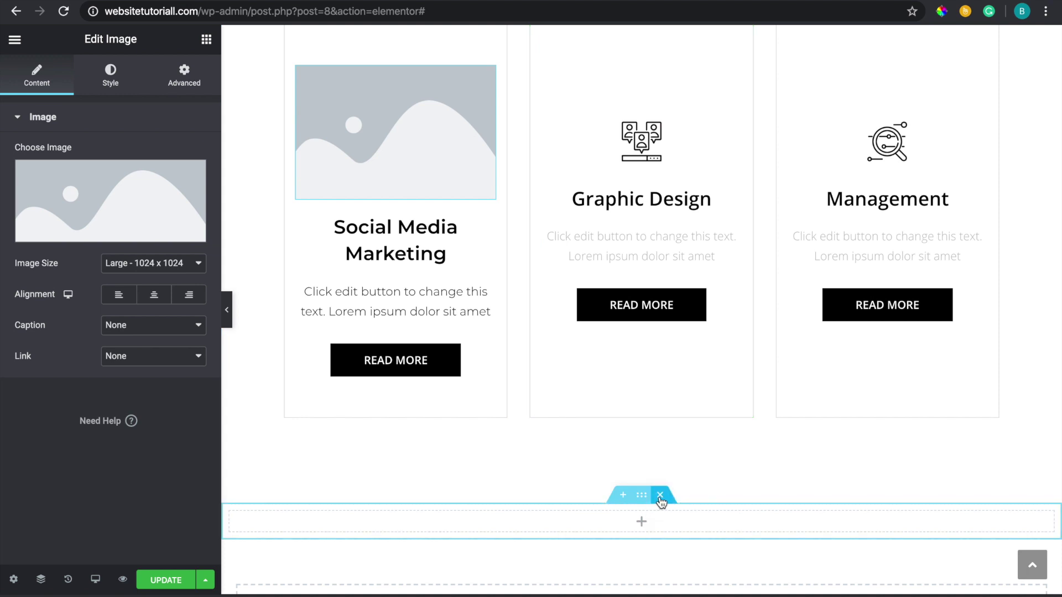
click(664, 493)
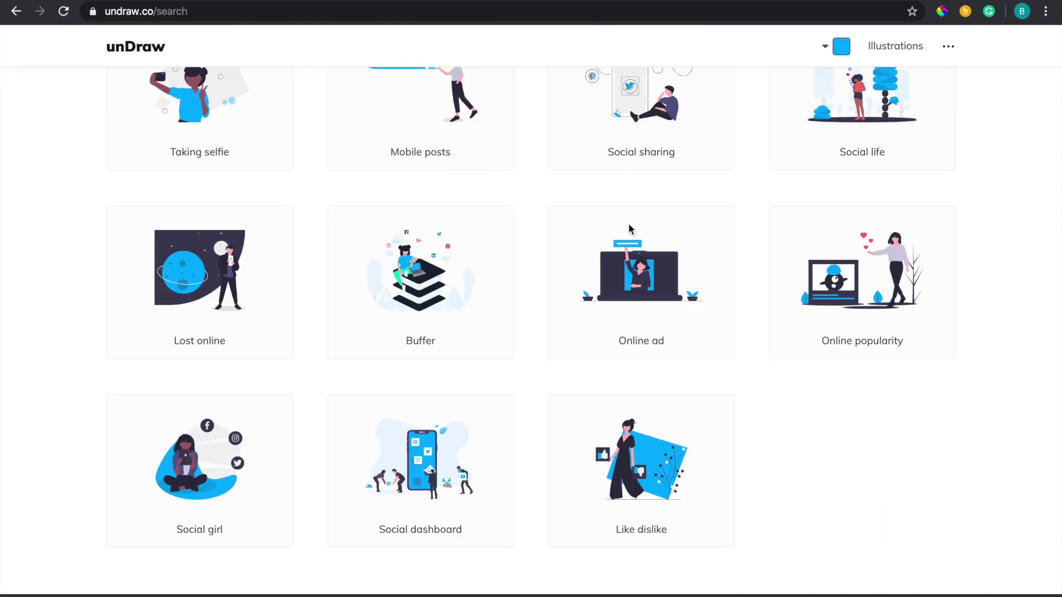
scroll(580, 285, up, 15)
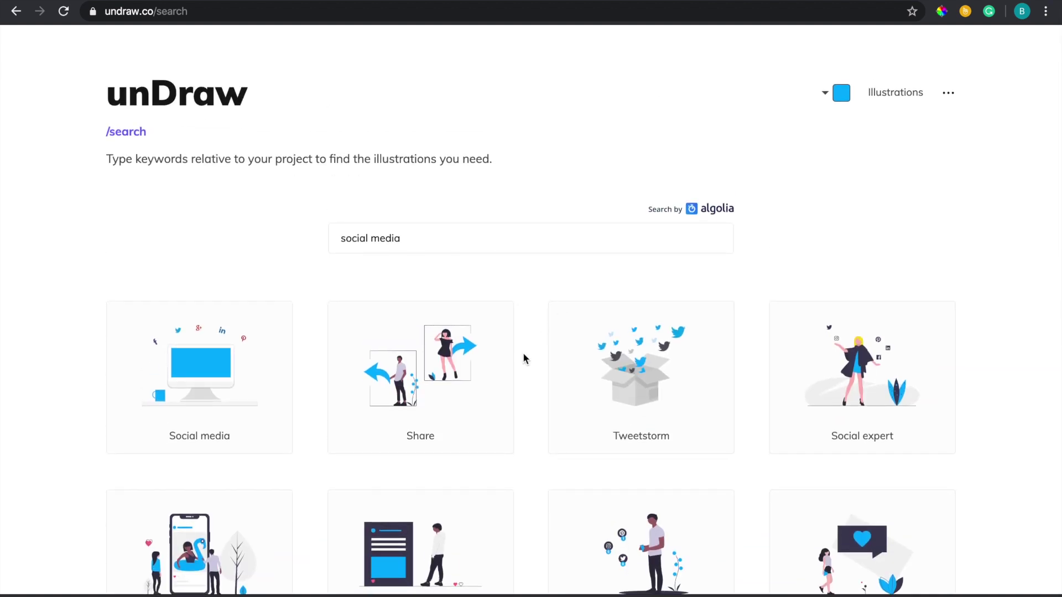
Step: Scroll through unDraw's 'social media' illustration search results
scroll(522, 354, down, 5)
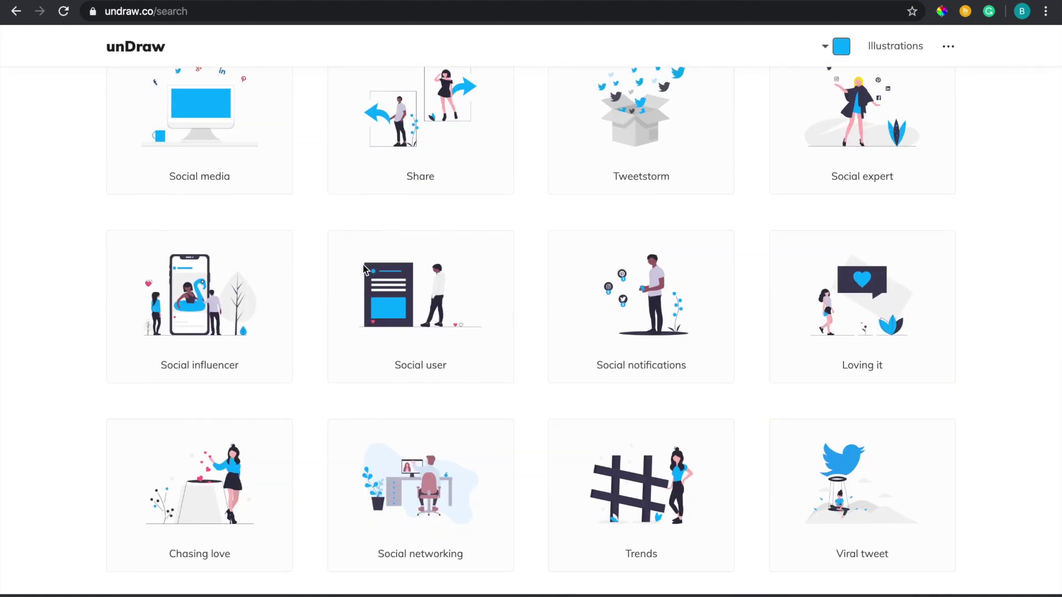
scroll(621, 326, down, 8)
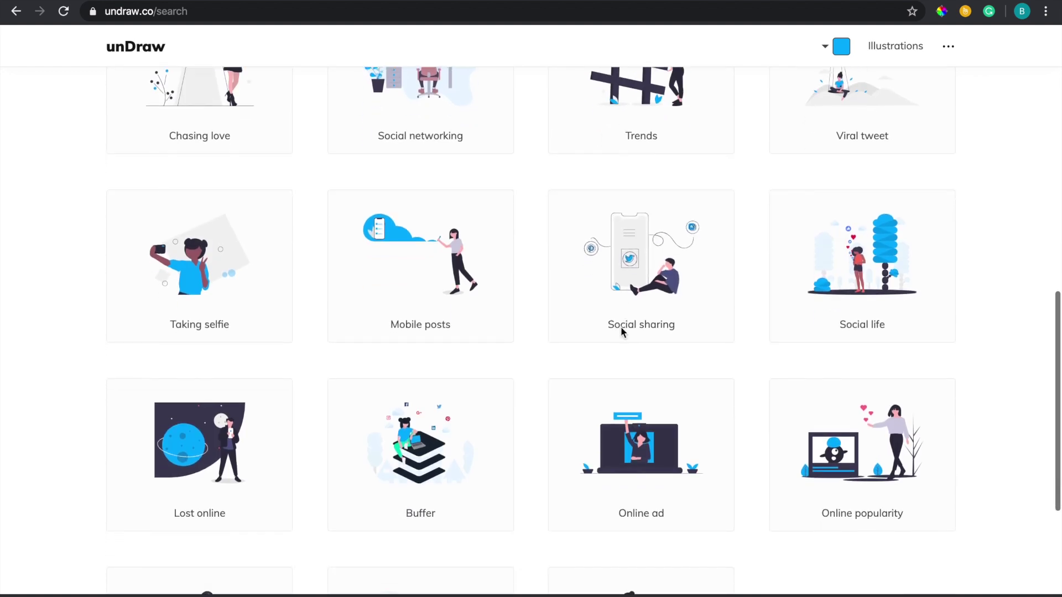
scroll(621, 326, down, 3)
scroll(599, 326, down, 2)
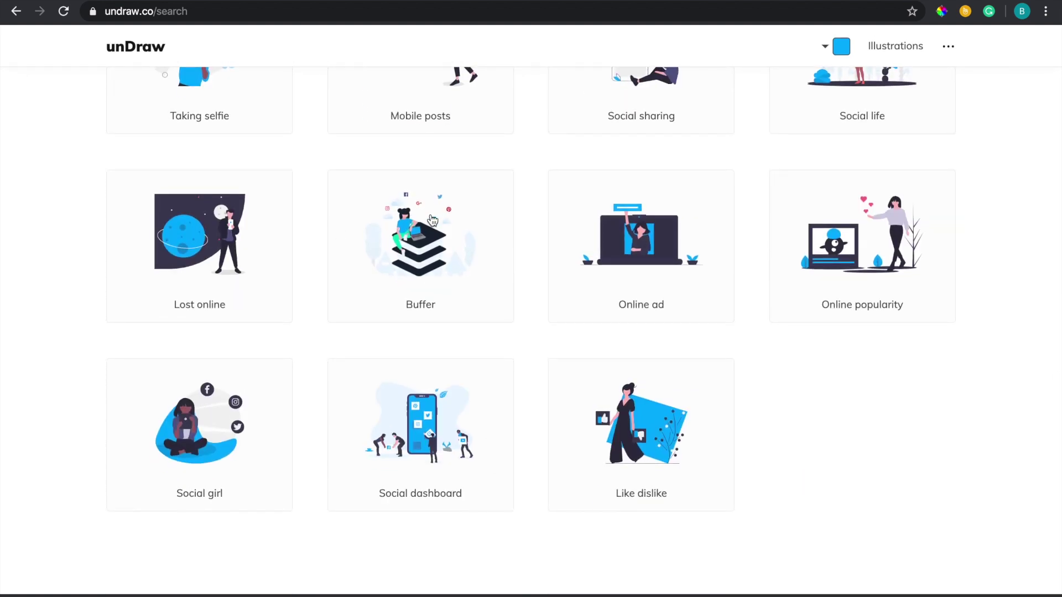
scroll(419, 226, up, 16)
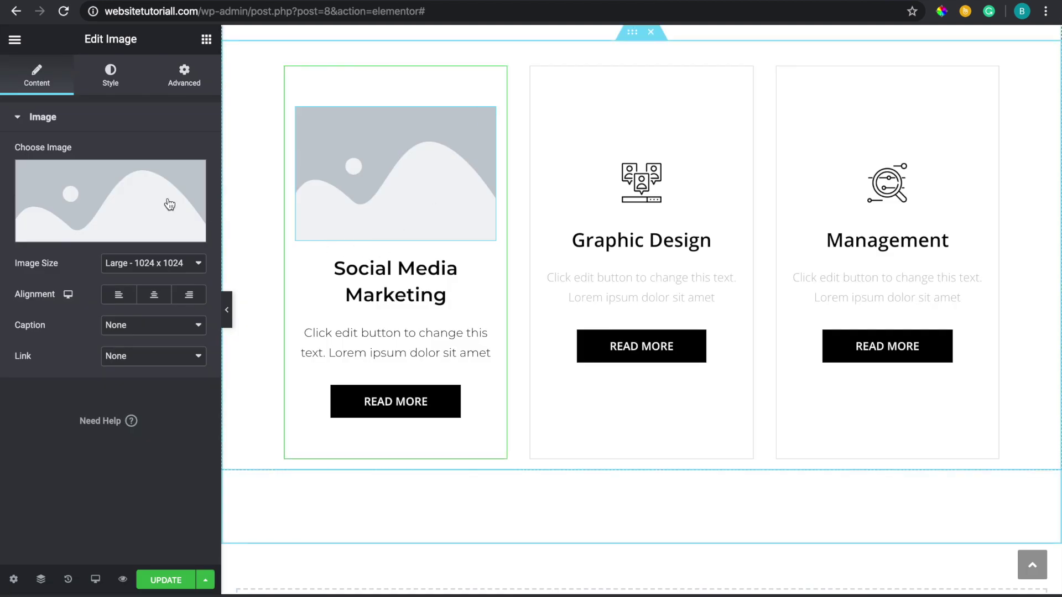
Step: From the card's Choose Image upload, browse the unDraw PNGs and select the data illustration
click(140, 199)
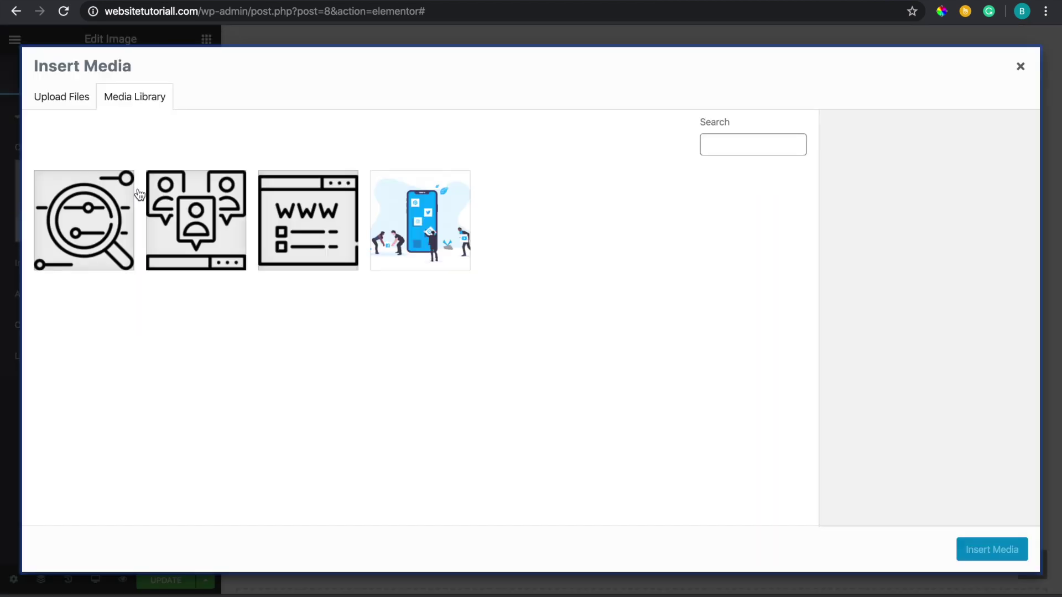
click(71, 107)
click(514, 306)
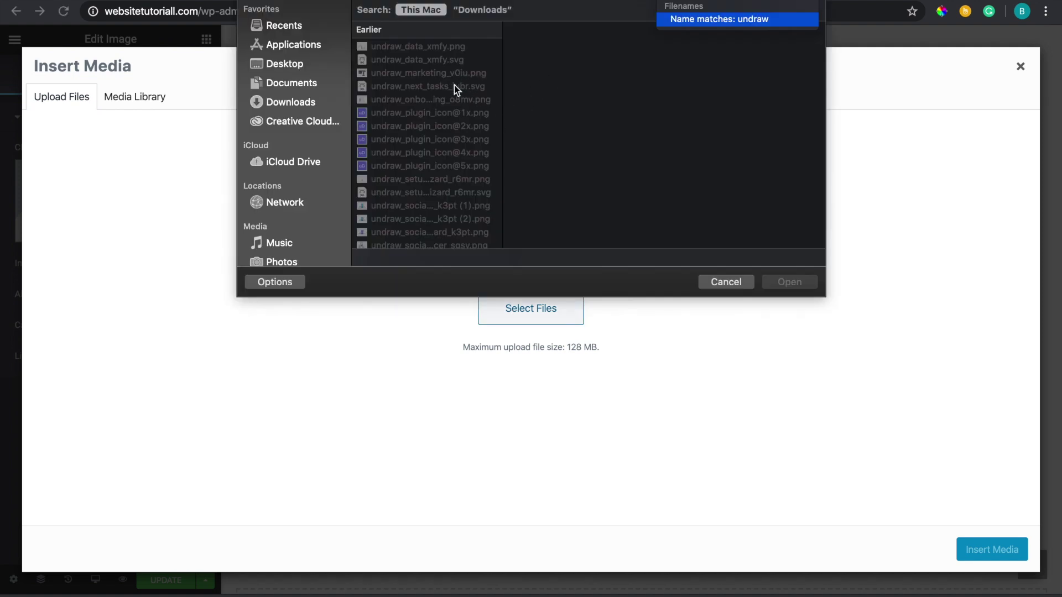
click(476, 75)
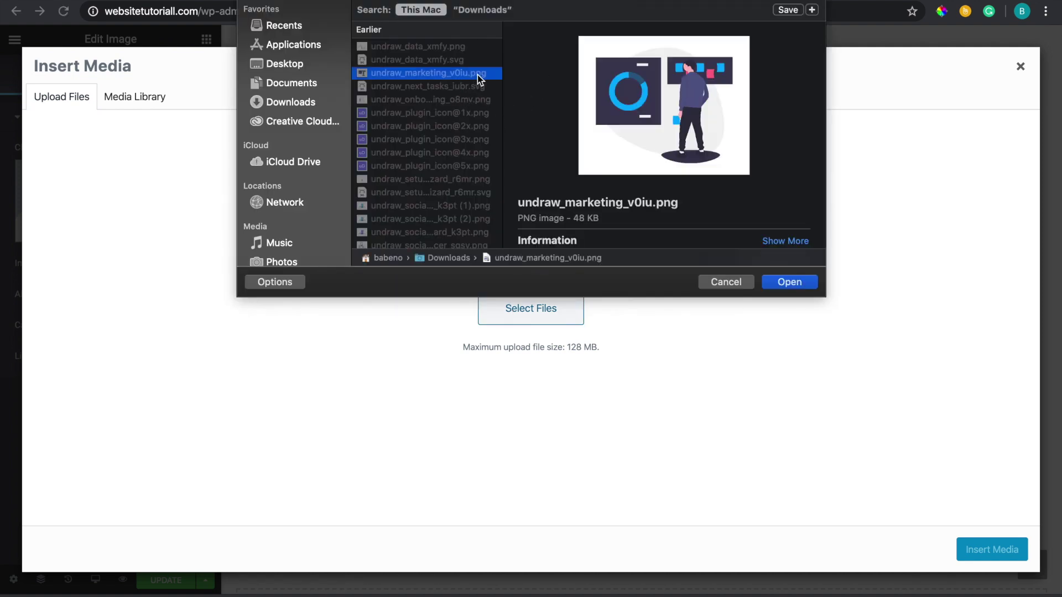
scroll(480, 68, down, 3)
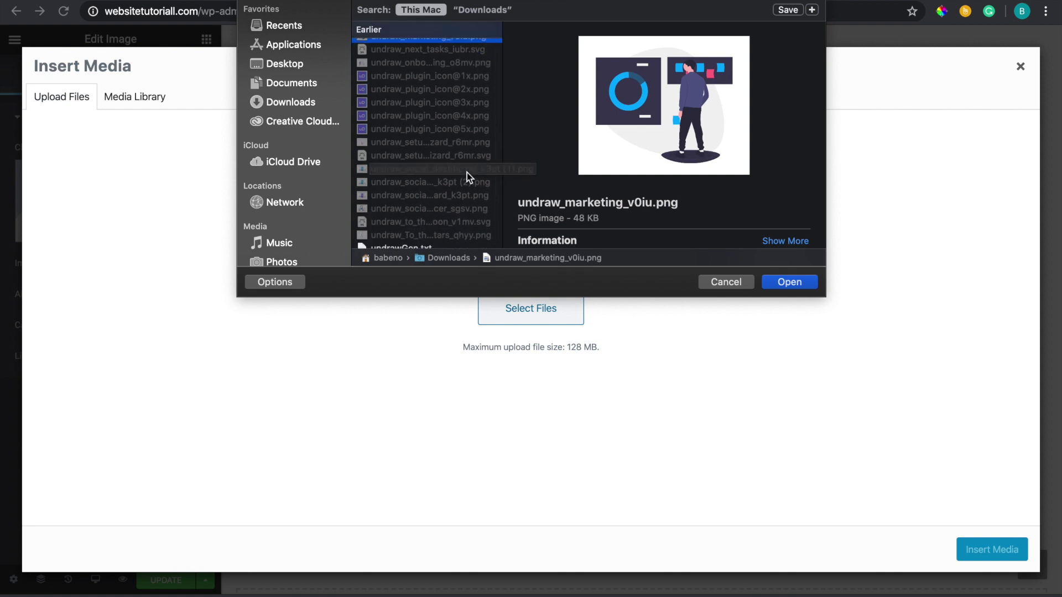
super+click(467, 171)
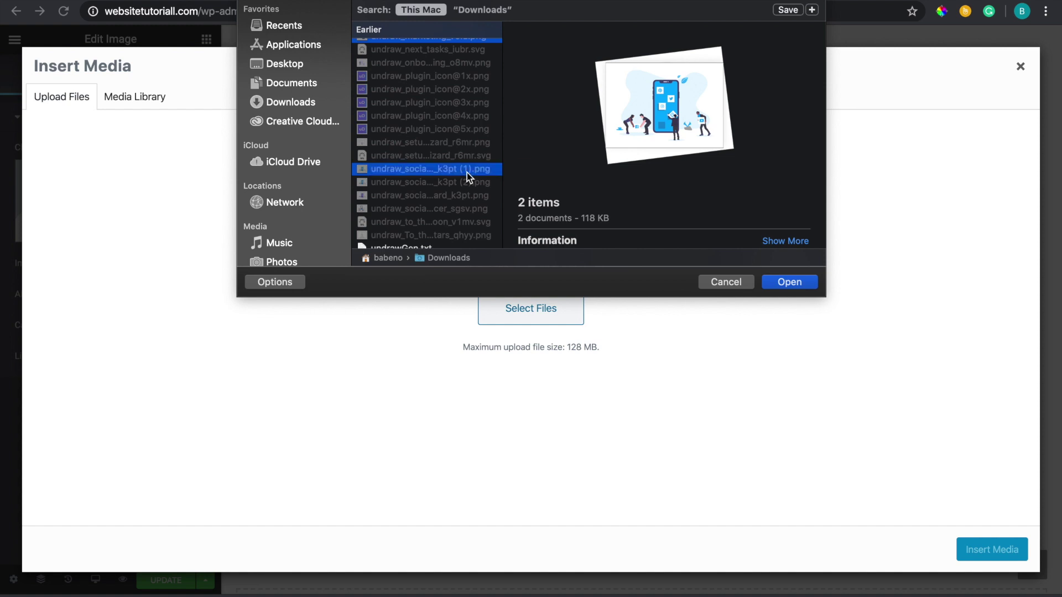
click(467, 172)
scroll(466, 172, up, 2)
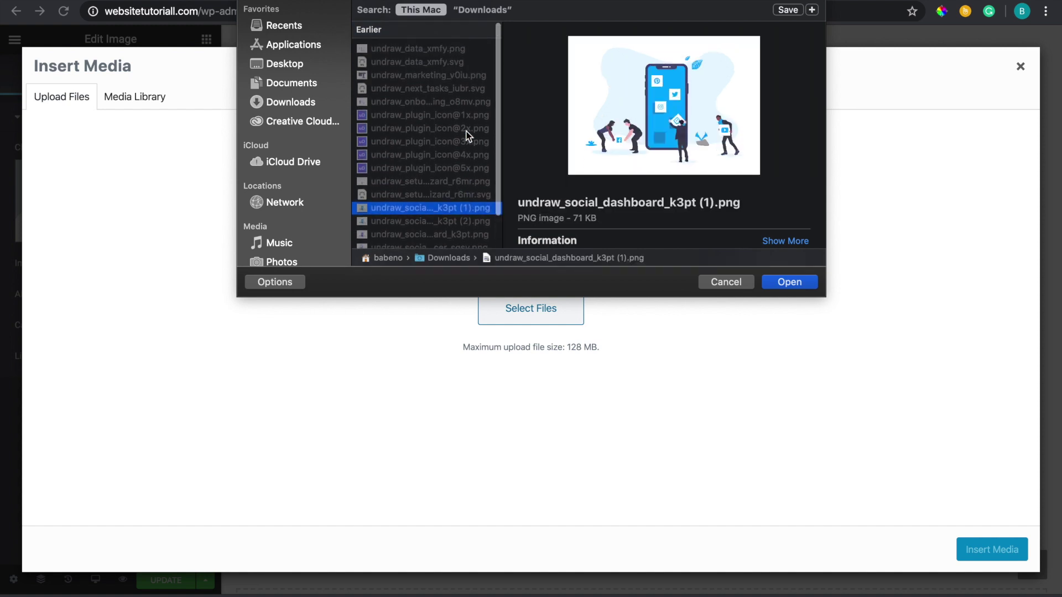
click(466, 50)
scroll(467, 214, down, 2)
scroll(466, 215, up, 2)
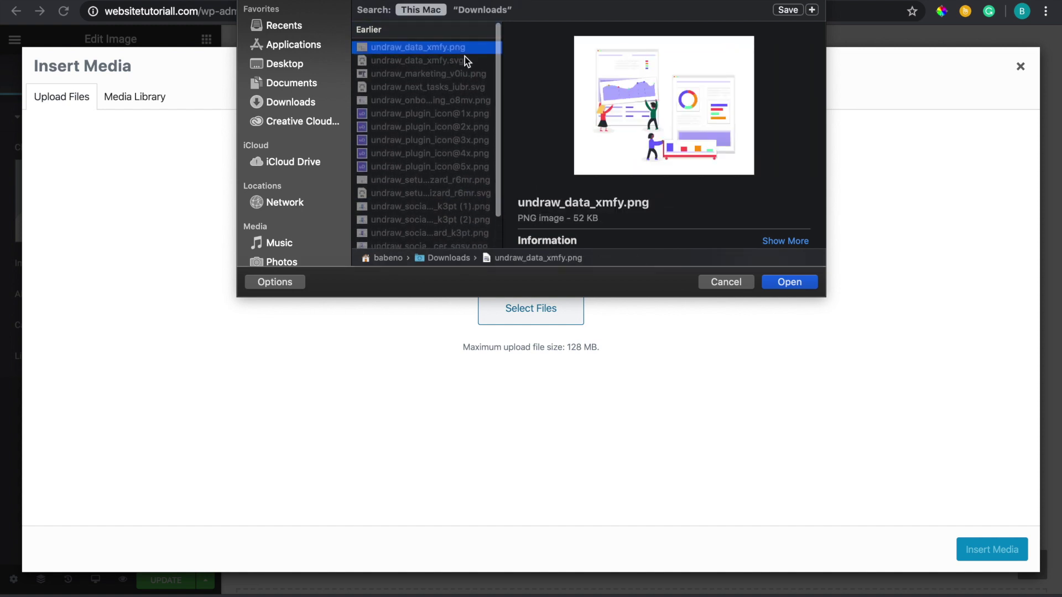
Step: Add the marketing and social influencer illustrations to the selection and upload all three
super+click(483, 77)
scroll(467, 194, down, 3)
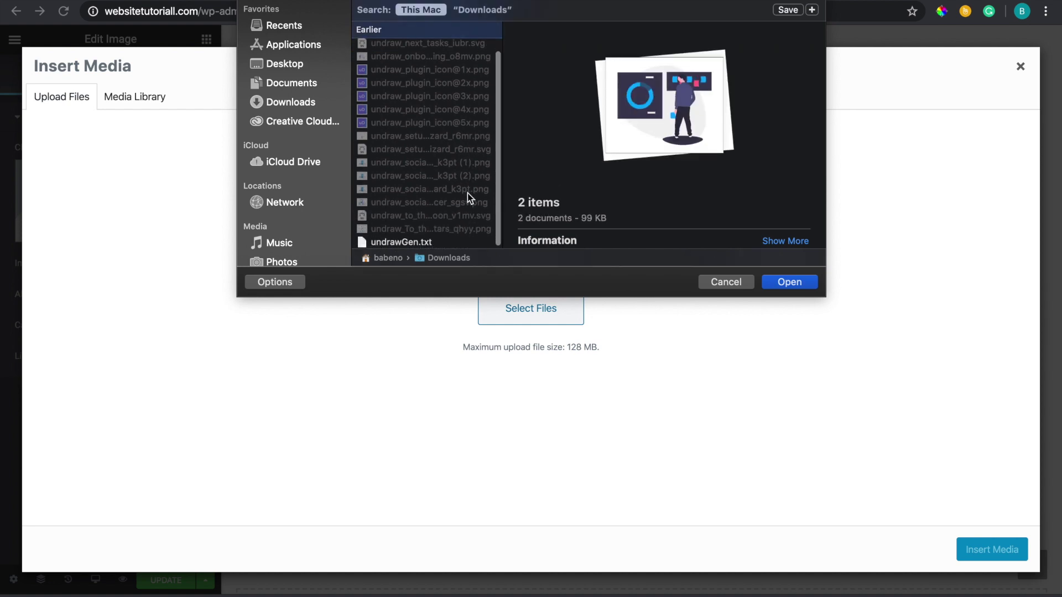
super+click(476, 203)
click(791, 282)
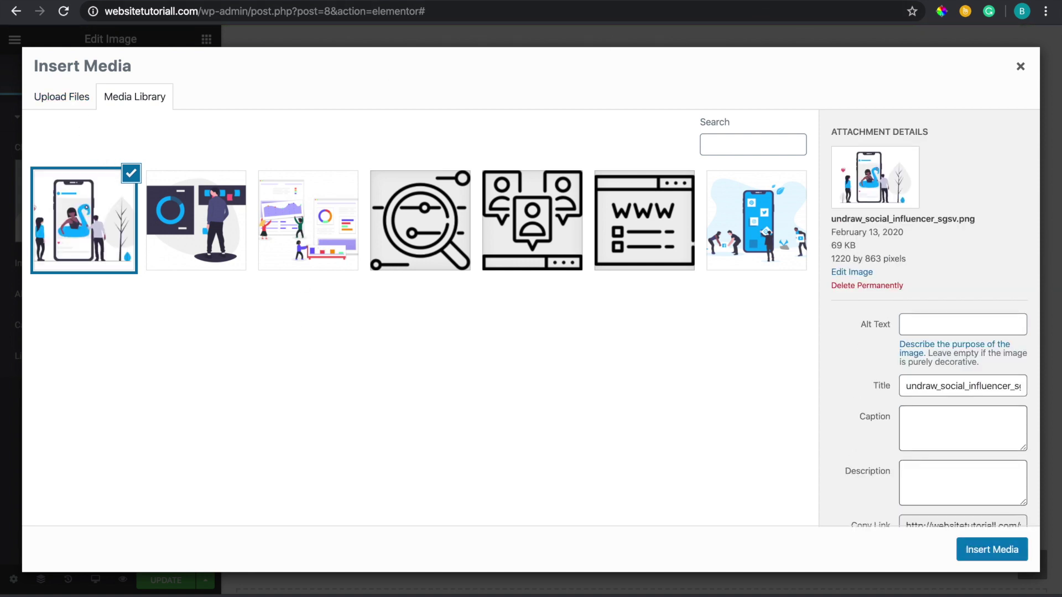
key(ctrl+Tab)
Step: Download the unDraw Trends illustration as a PNG for blog posts / social media
scroll(592, 281, down, 5)
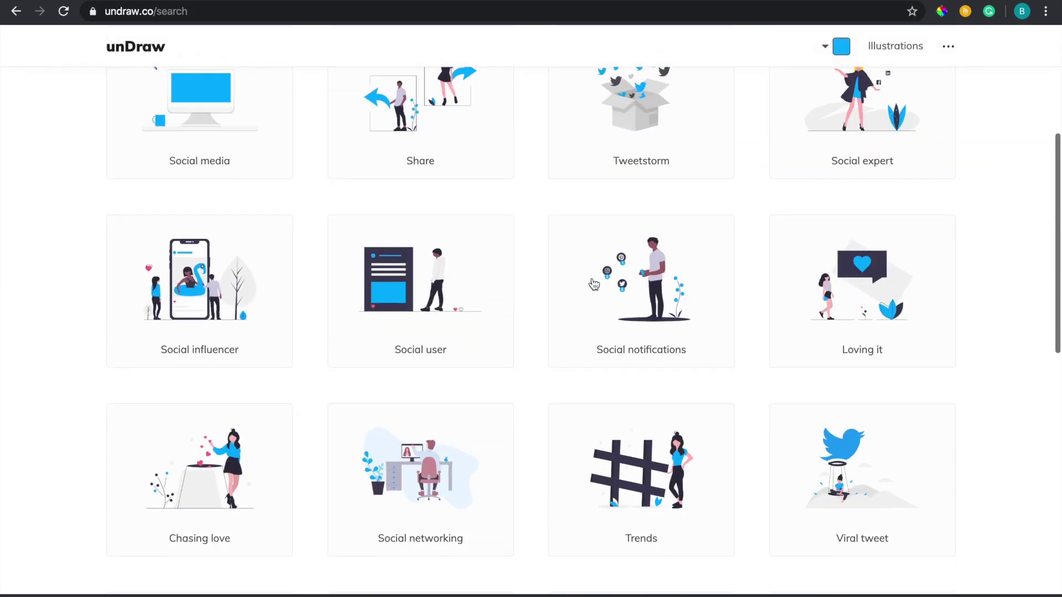
scroll(593, 284, down, 4)
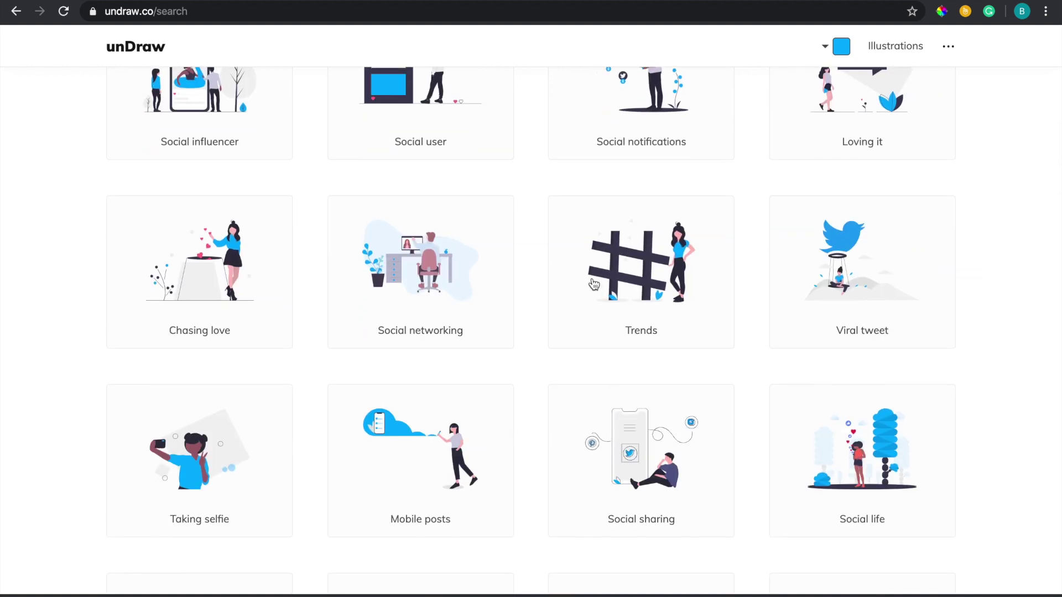
click(593, 284)
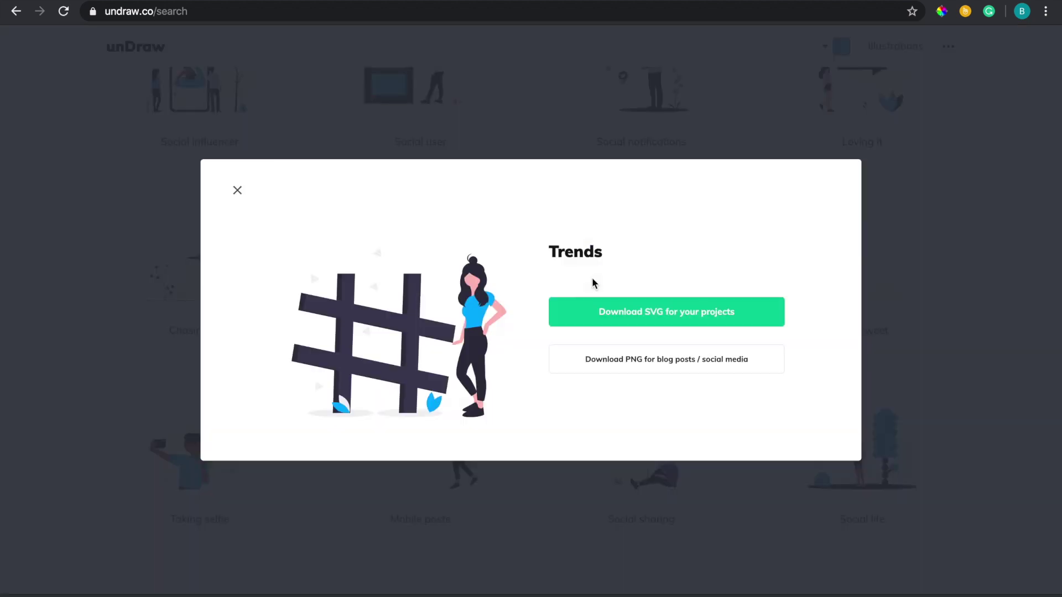
click(634, 375)
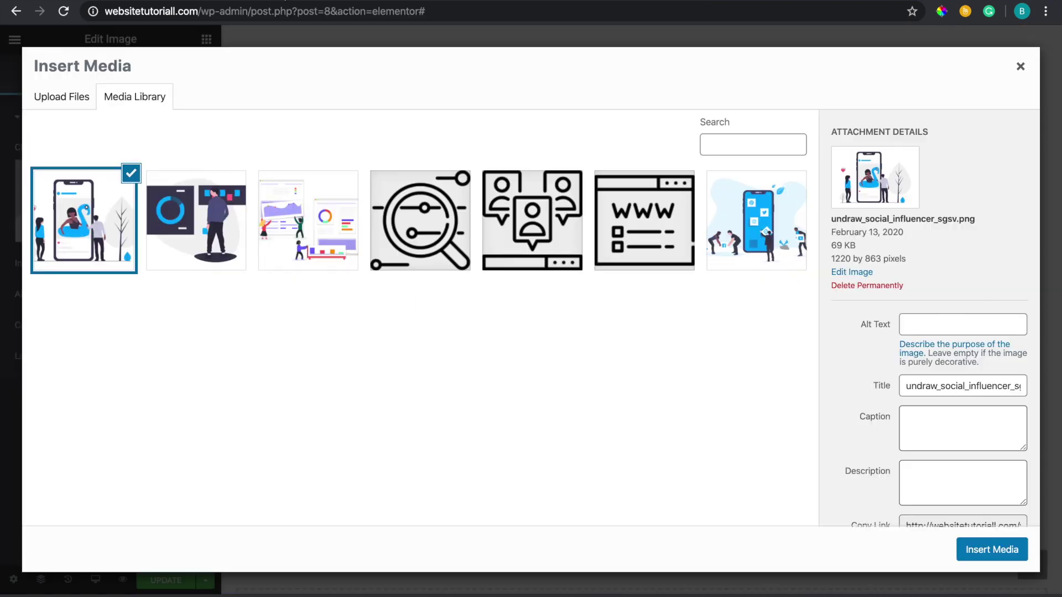
Step: Upload the downloaded undraw_trends illustration to the media library
click(78, 99)
click(485, 300)
click(785, 281)
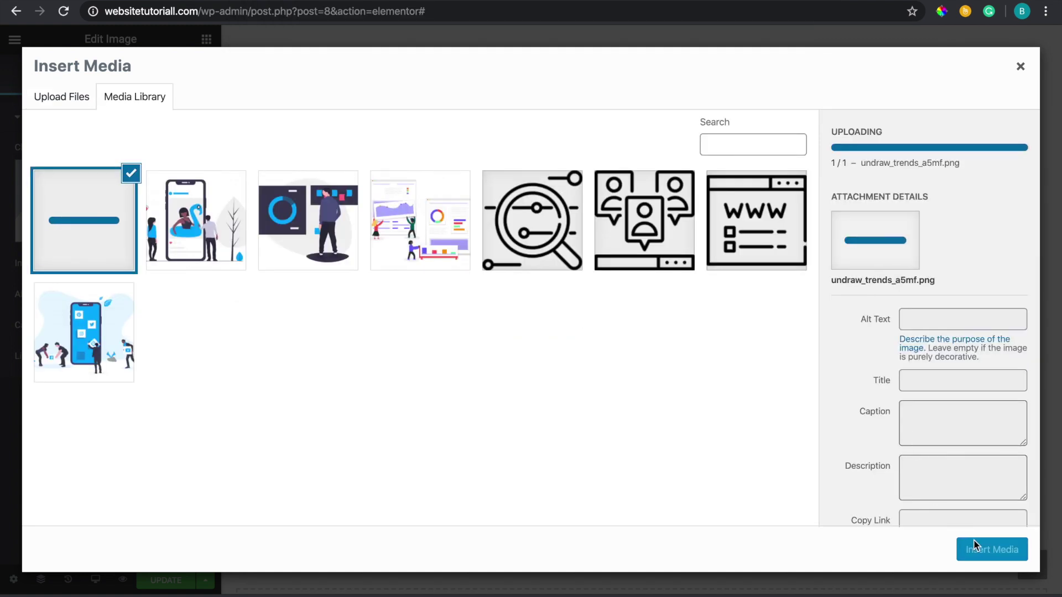
Step: Insert the undraw_marketing illustration into the Social Media Marketing card
click(312, 230)
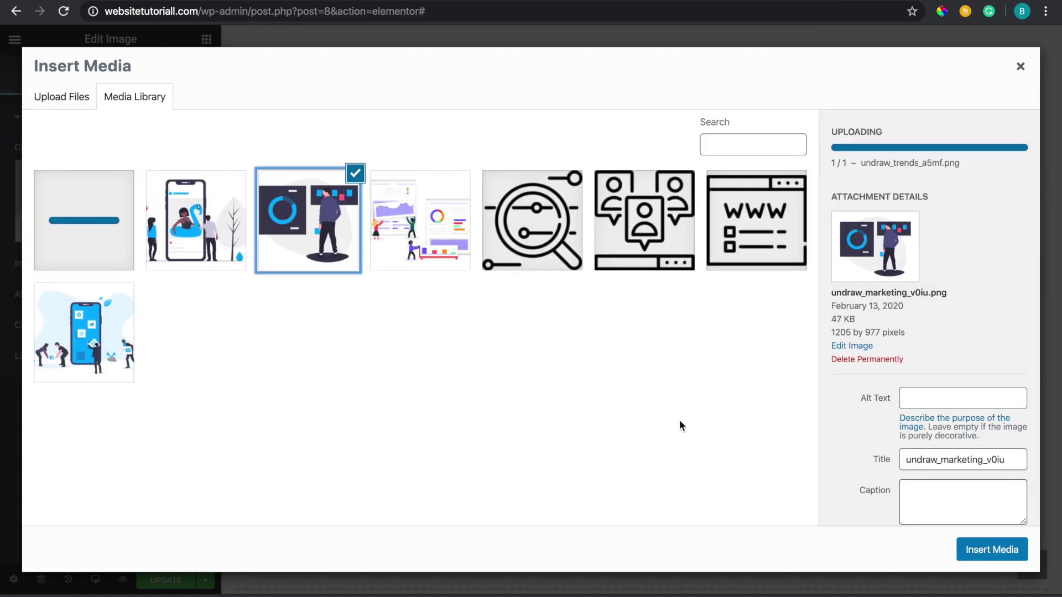
click(989, 549)
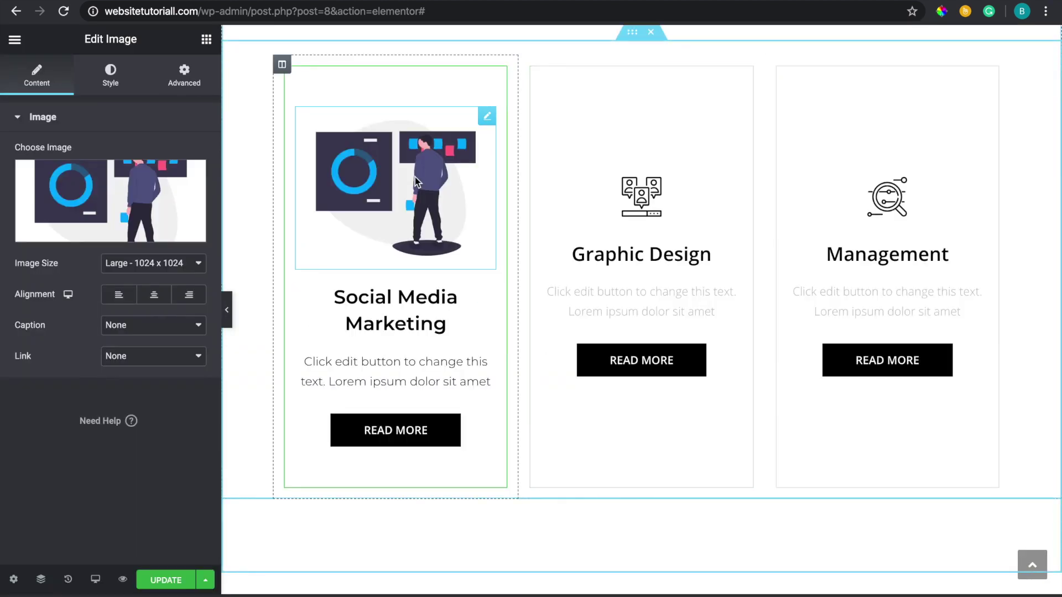
click(188, 264)
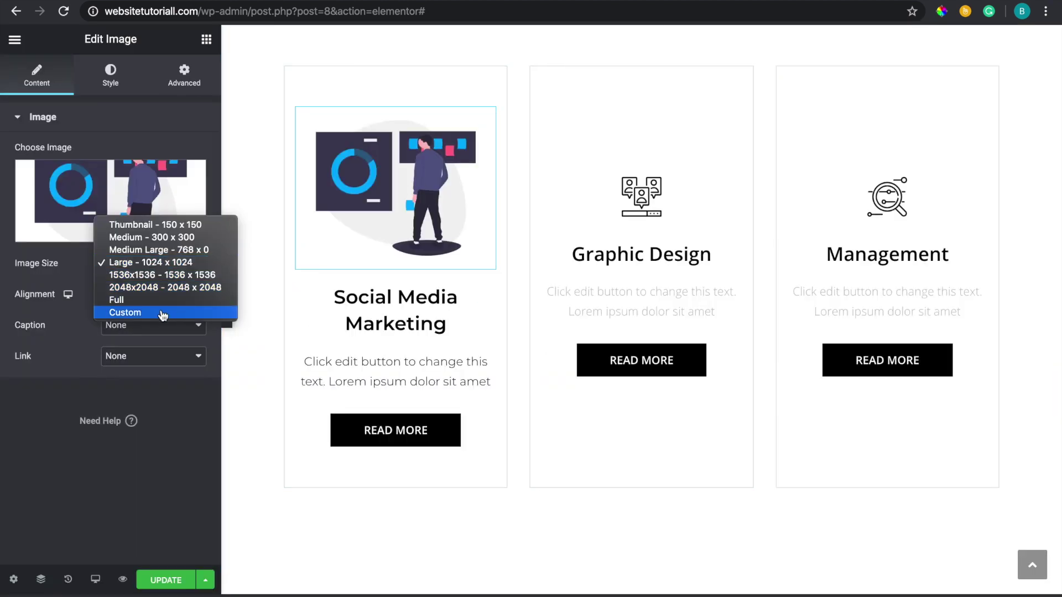
Step: Set the marketing illustration's image size to a custom 640 × 640
click(161, 312)
click(46, 341)
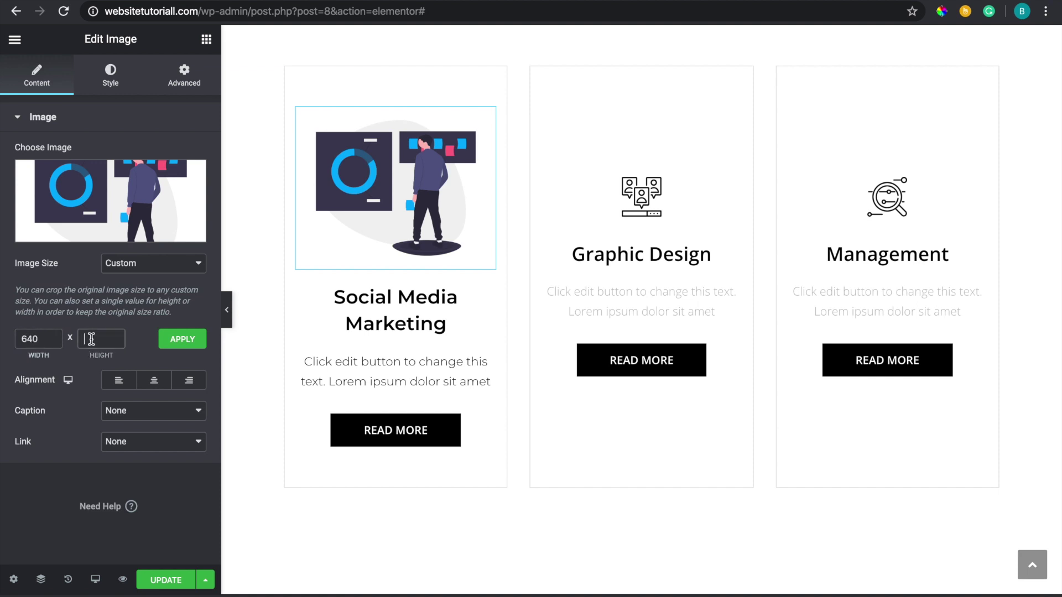
key(Tab)
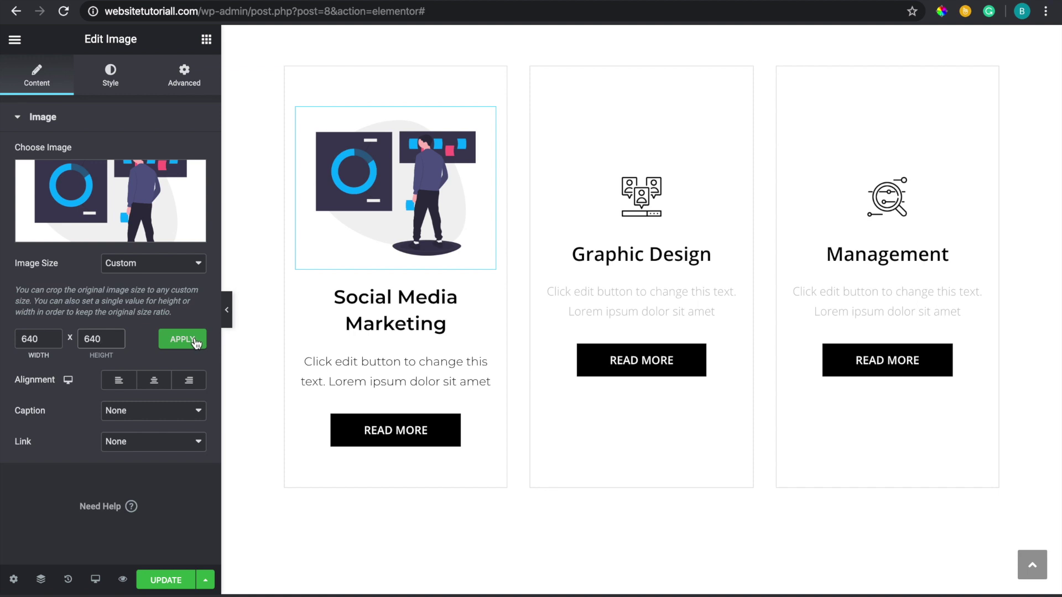
click(183, 339)
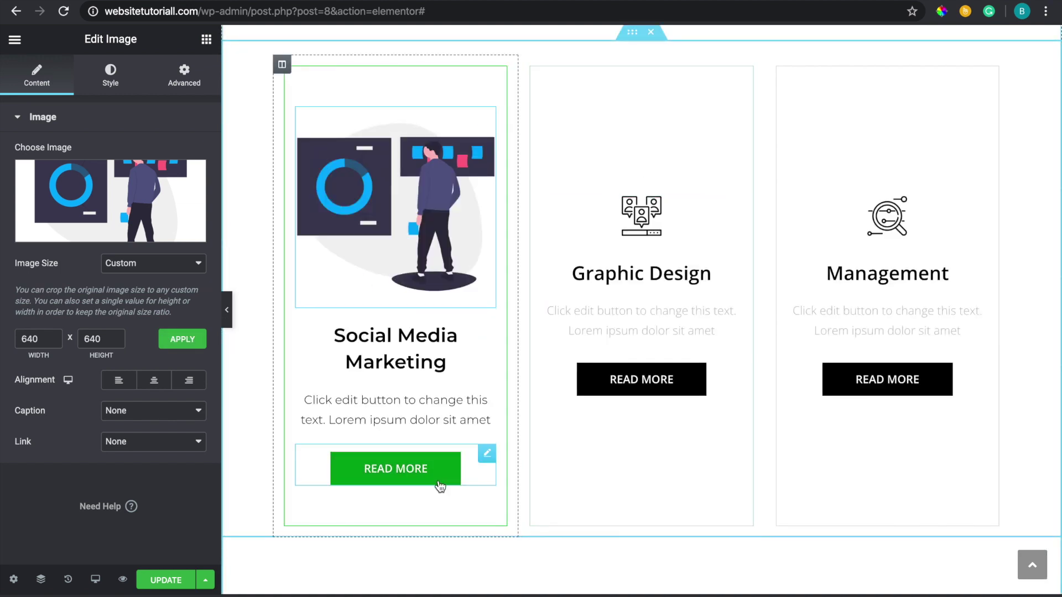
Step: Drag the Read More button out of the card, keep its size Small, and reload the editor
drag(440, 479, 446, 470)
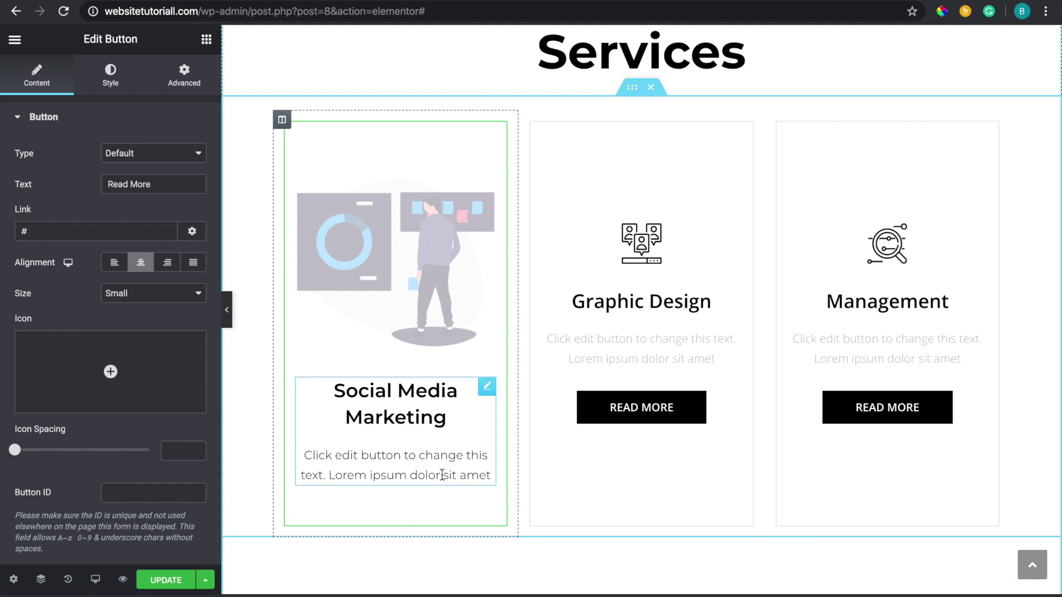
scroll(444, 497, down, 3)
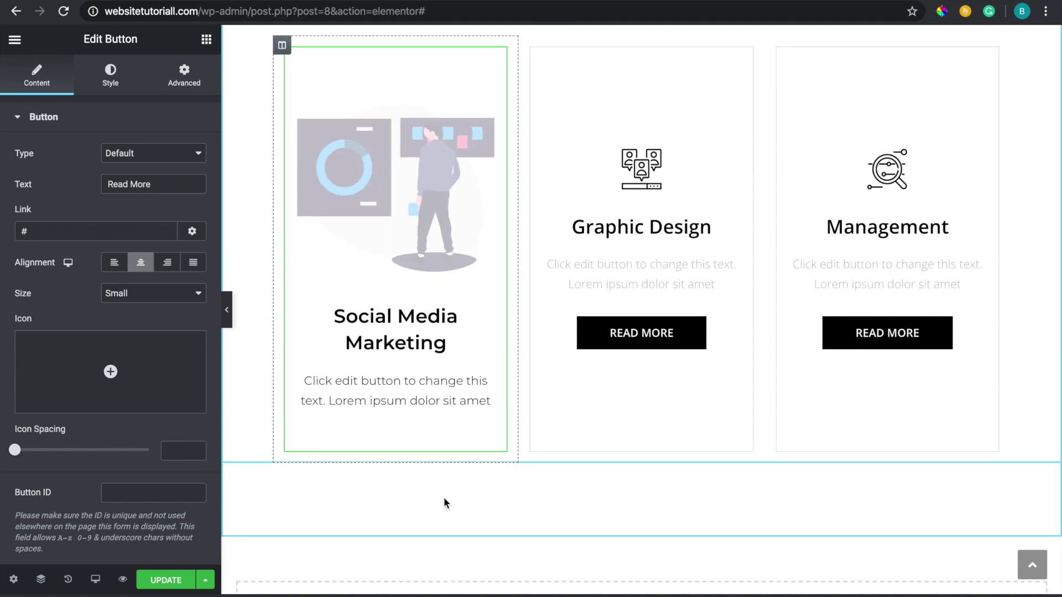
scroll(443, 503, down, 4)
scroll(443, 503, up, 6)
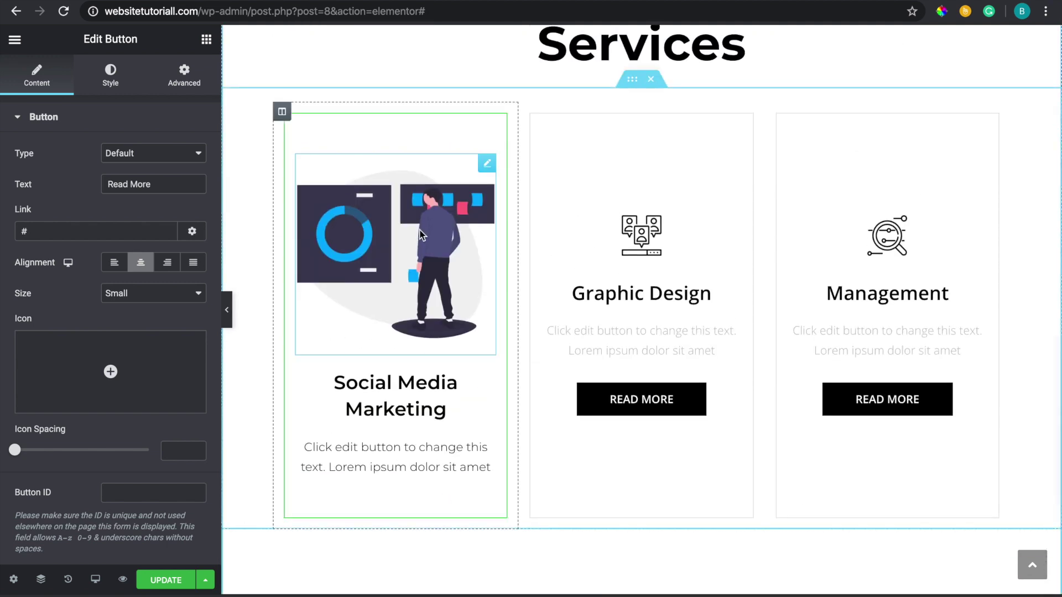
click(181, 303)
click(180, 304)
click(175, 303)
click(176, 280)
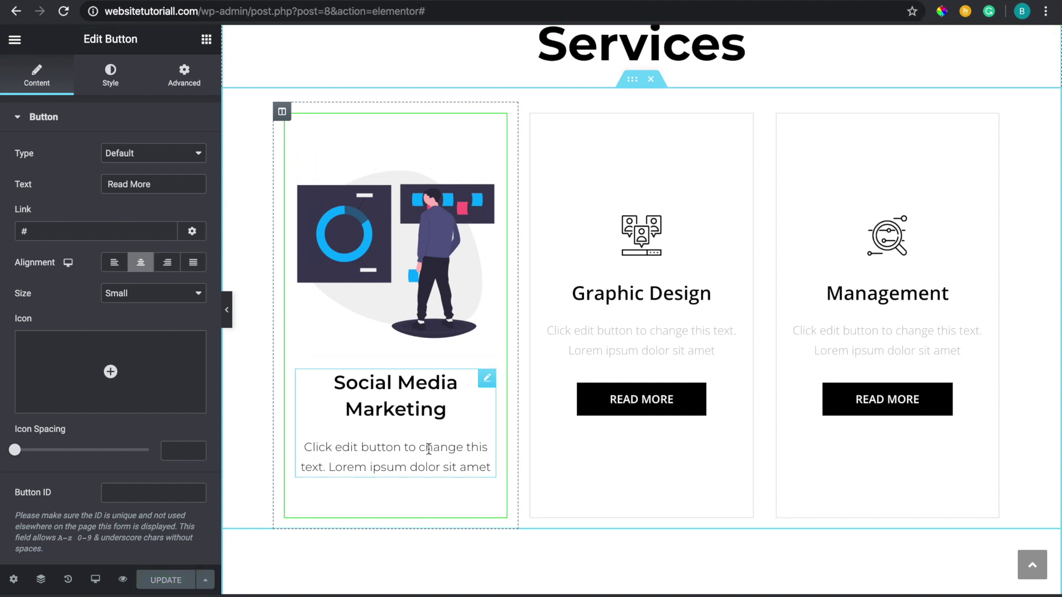
key(super+r)
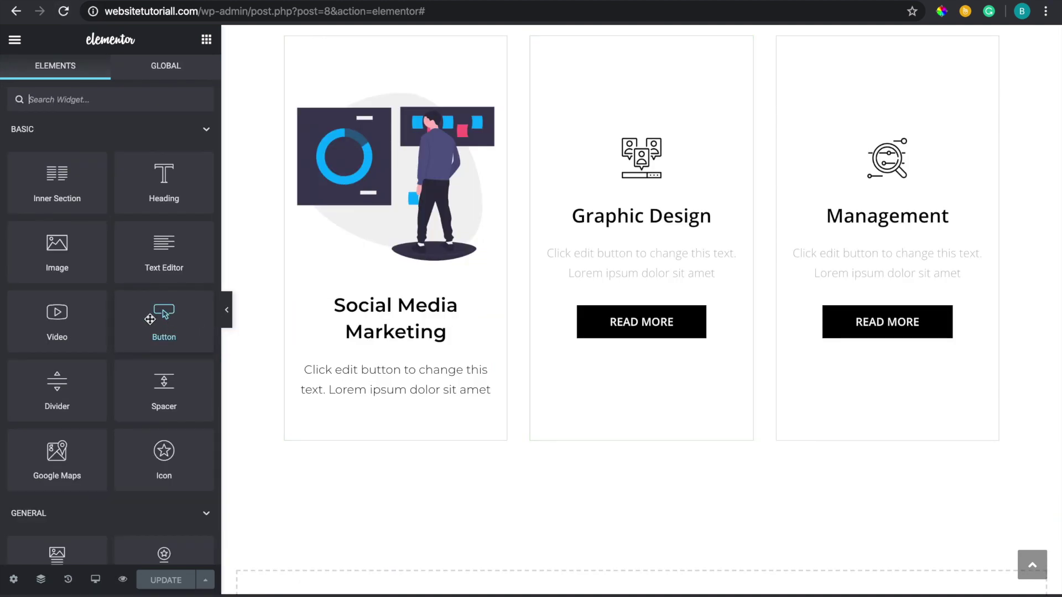
Step: Add a centred button reading 'Learn More' to the Social Media Marketing card
drag(150, 319, 382, 427)
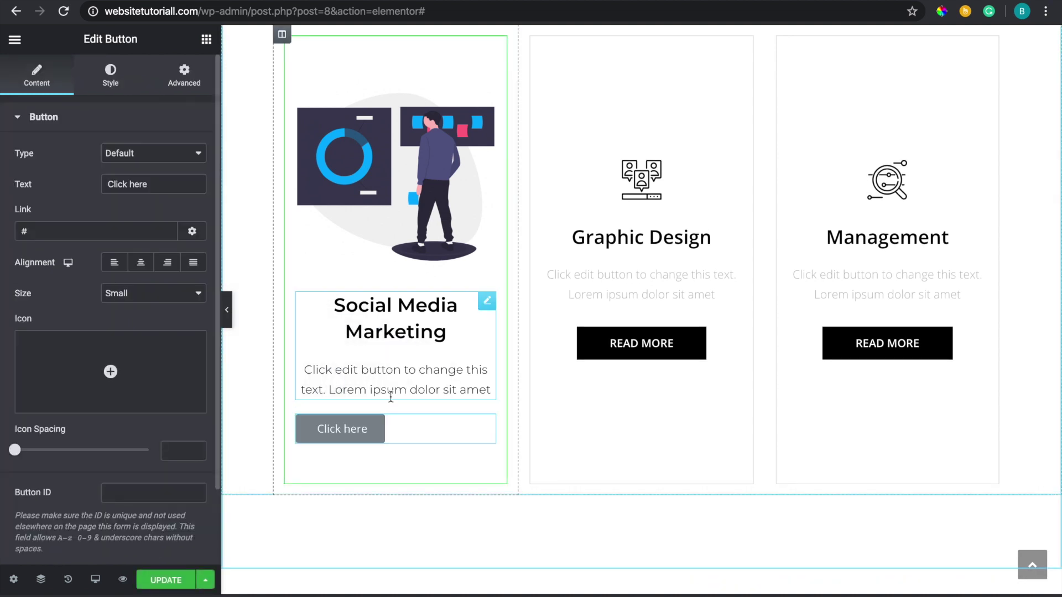
click(142, 263)
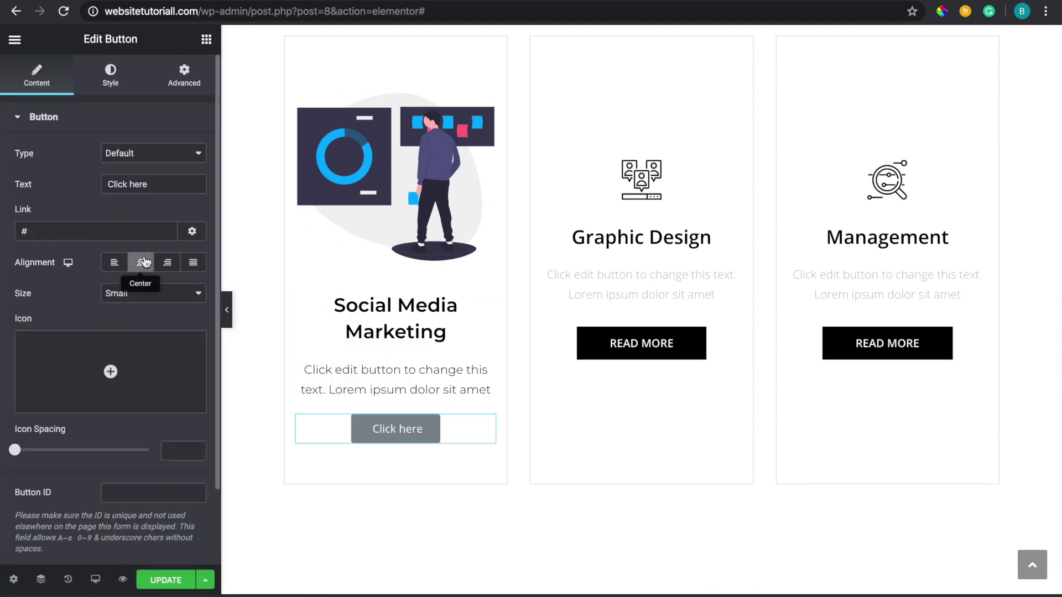
triple_click(159, 185)
text(Learn More)
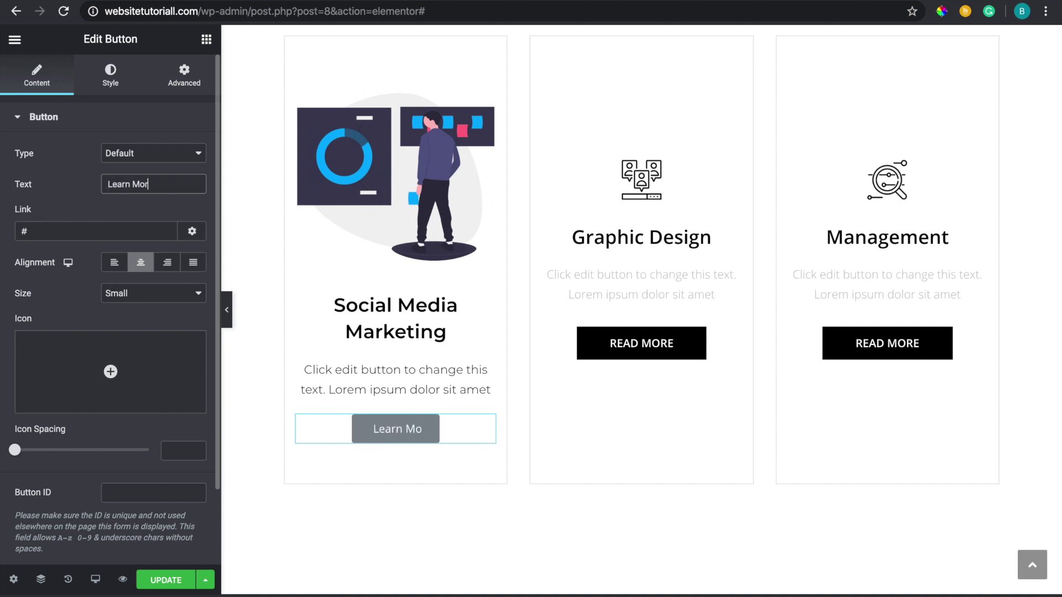
Step: Set the button typography to Montserrat with font weight 600
click(116, 92)
click(185, 155)
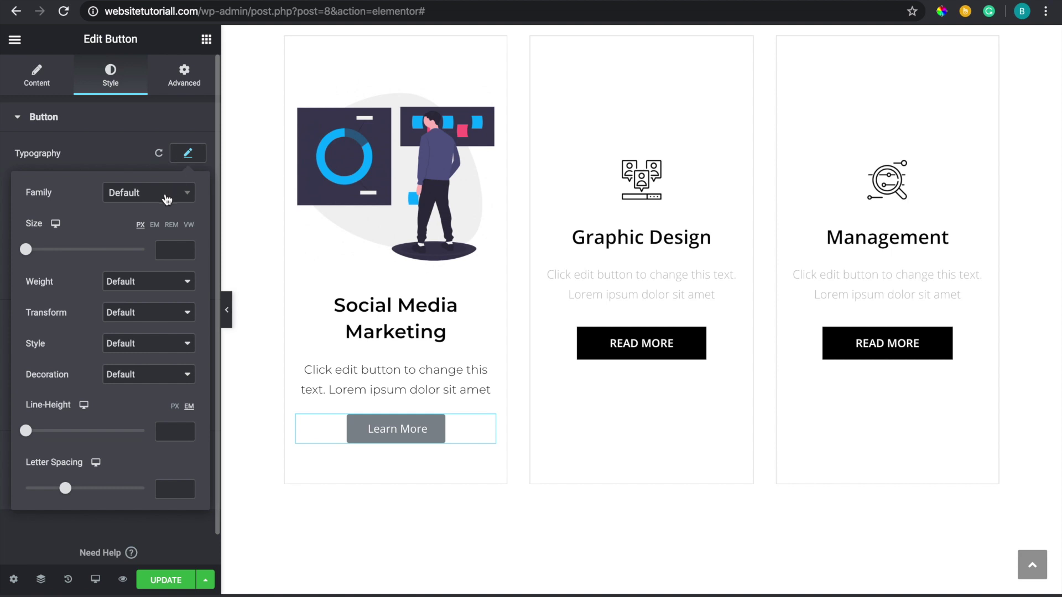
click(166, 199)
text(monts)
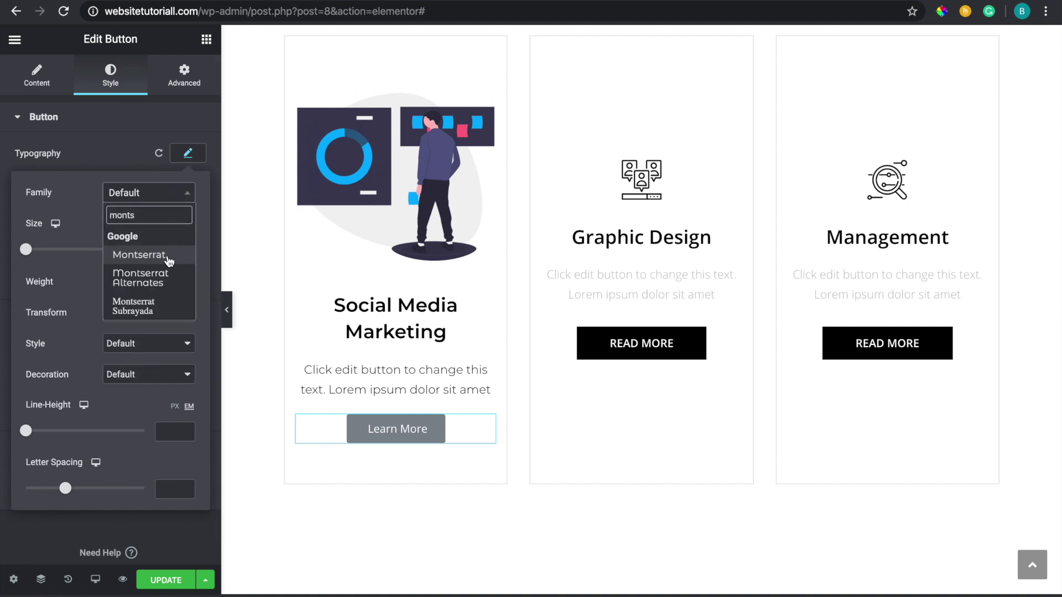
click(169, 261)
click(153, 282)
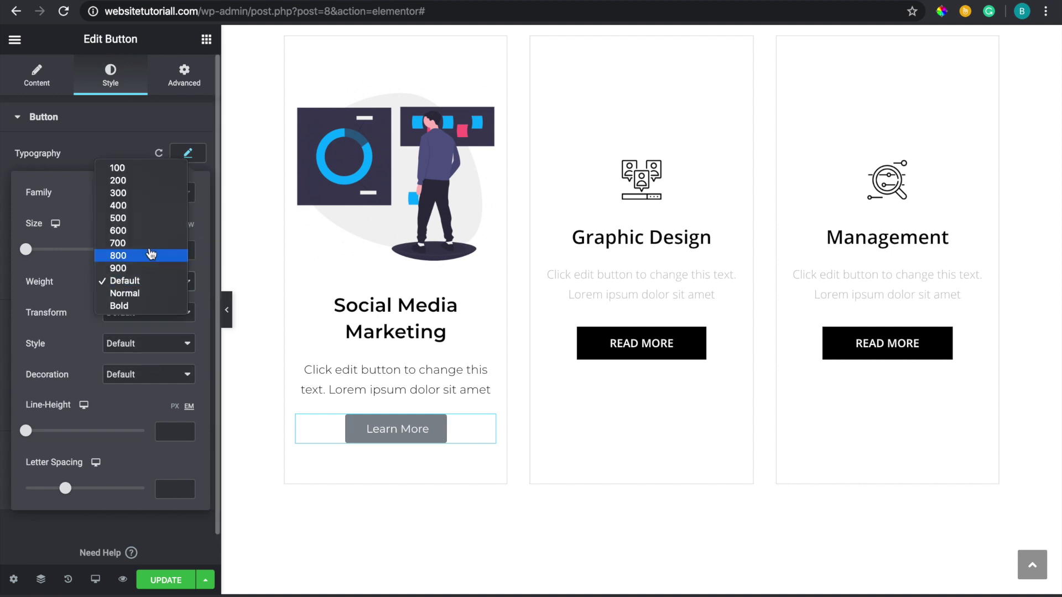
click(148, 218)
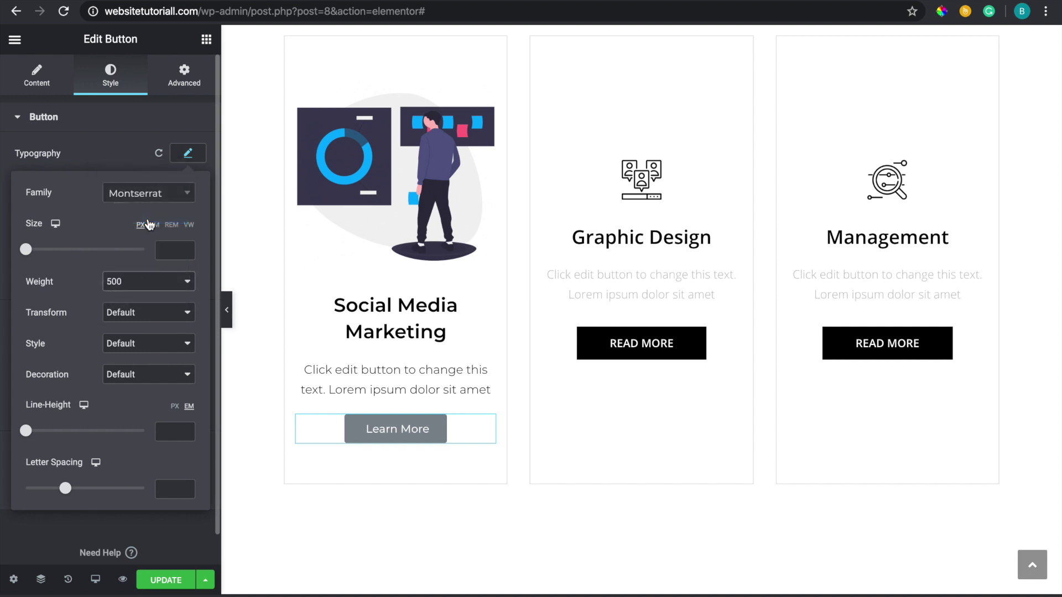
click(149, 282)
click(146, 294)
click(115, 163)
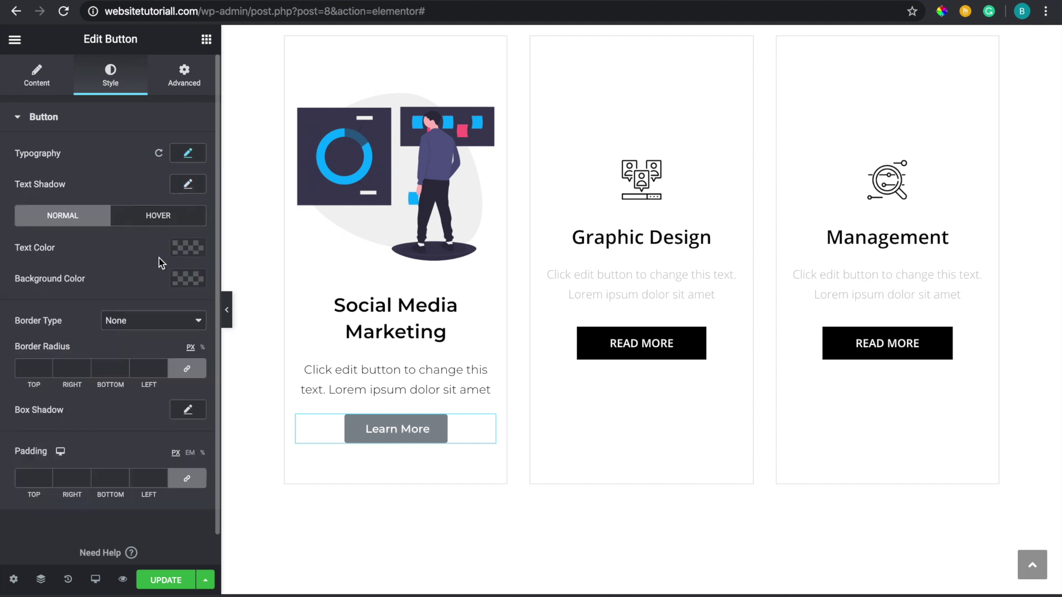
Step: Give the Learn More button a #00B0FF background colour
click(176, 280)
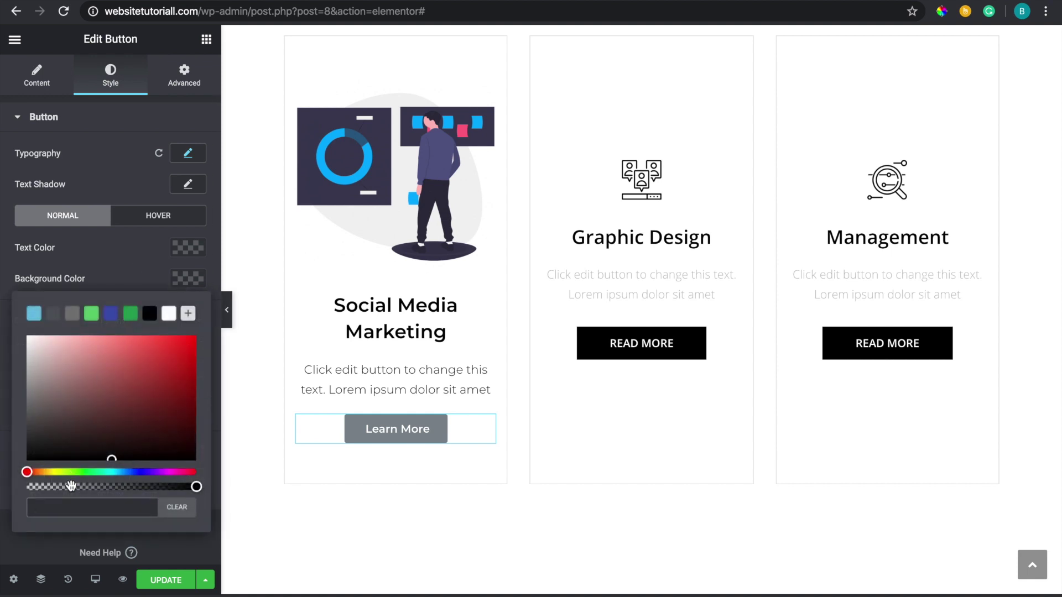
text(#00B0FF)
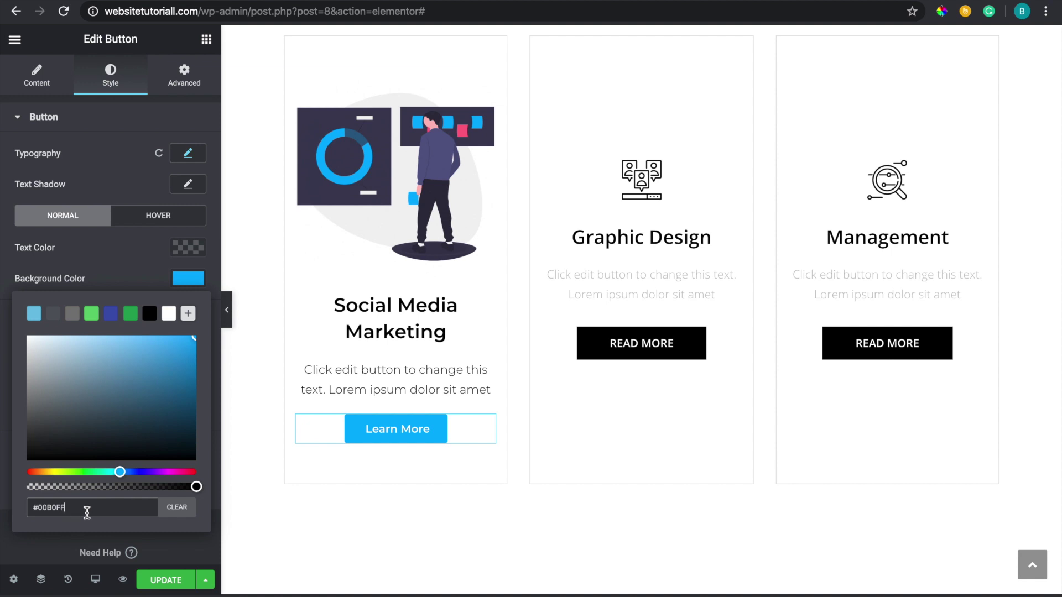
click(125, 274)
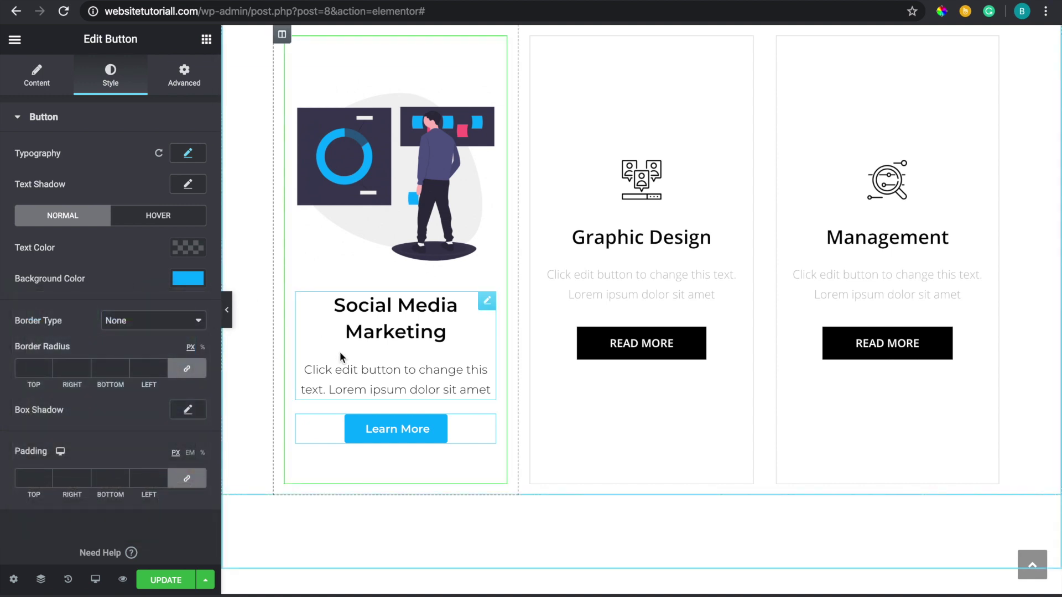
scroll(350, 270, up, 1)
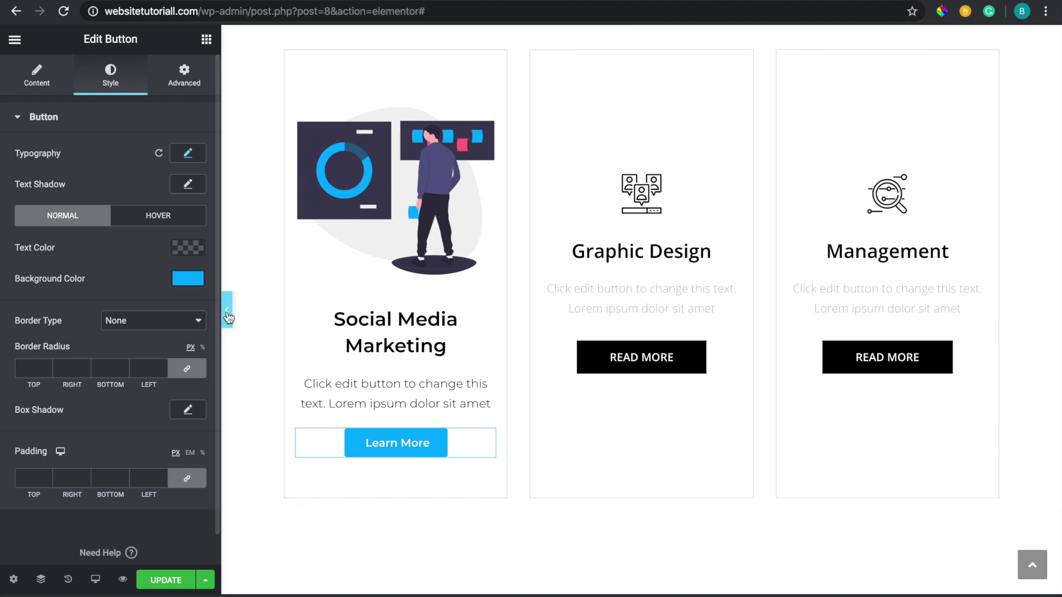
Step: Set the Social Media Marketing column's normal border type to None
click(226, 310)
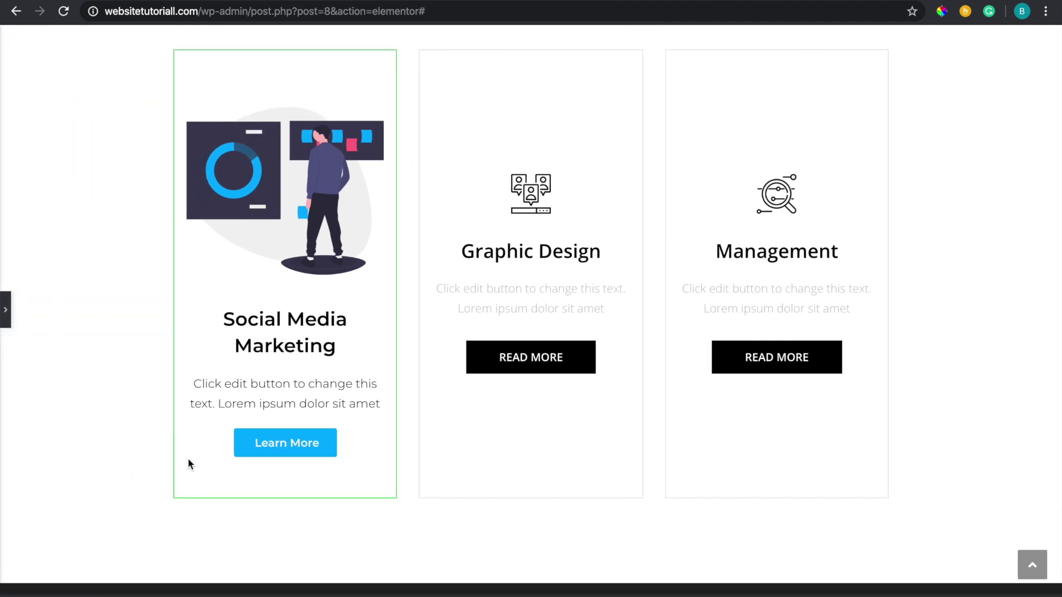
click(4, 312)
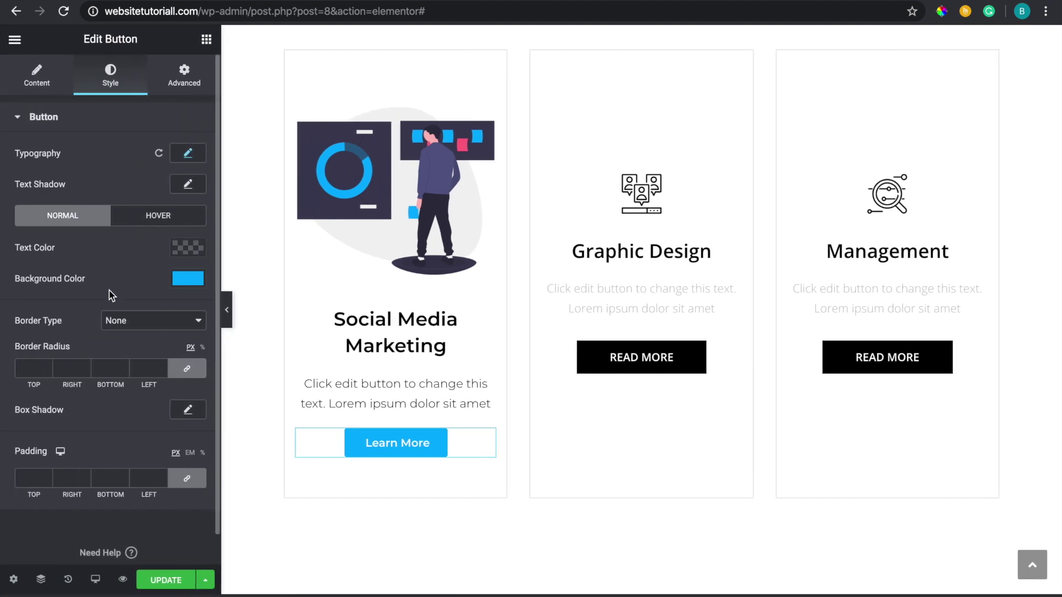
scroll(108, 290, down, 1)
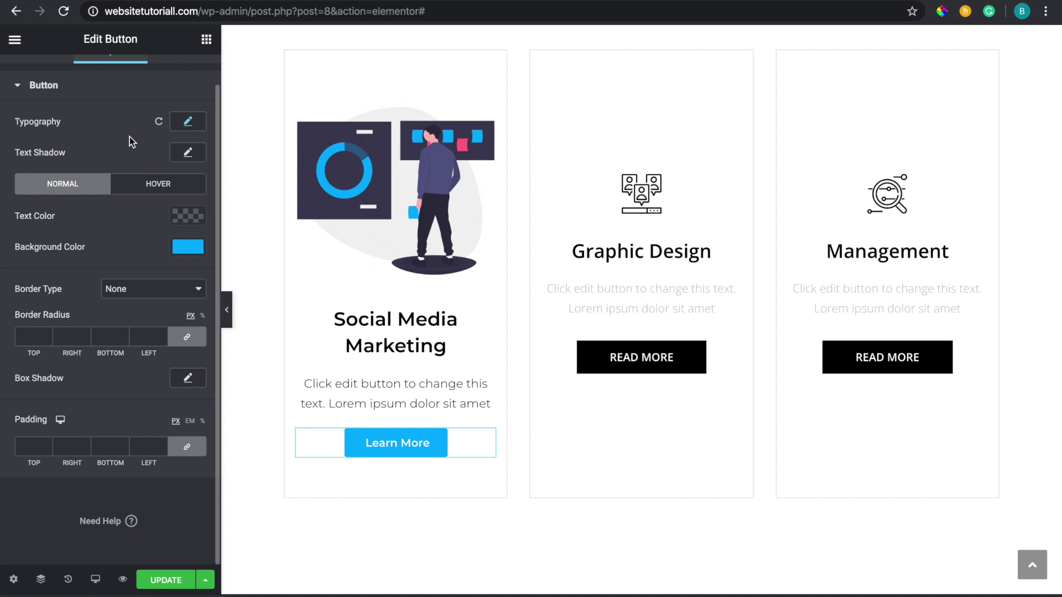
scroll(130, 137, up, 1)
click(19, 117)
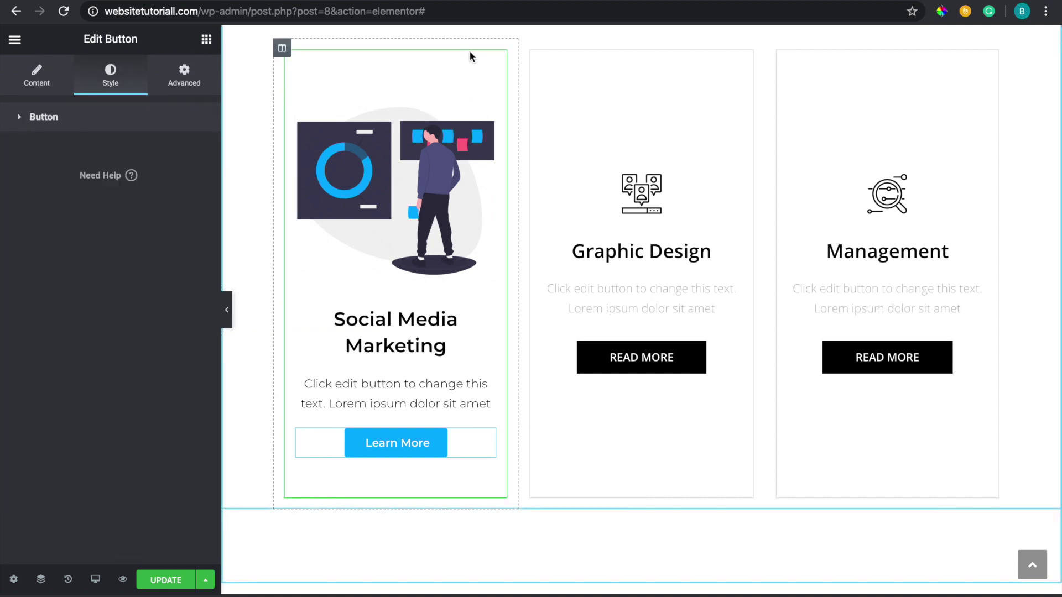
click(282, 50)
click(127, 83)
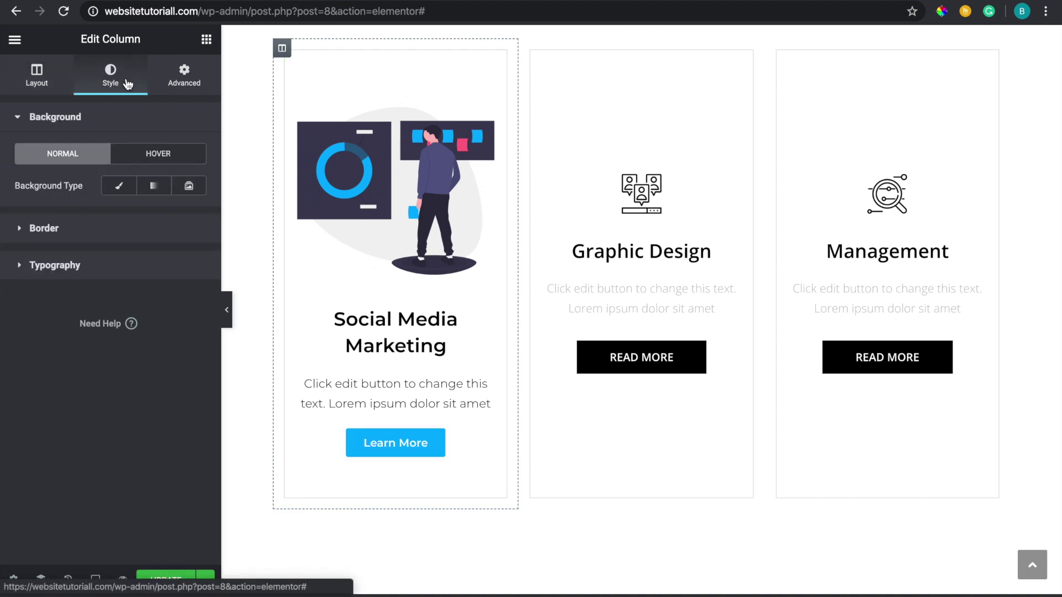
click(31, 230)
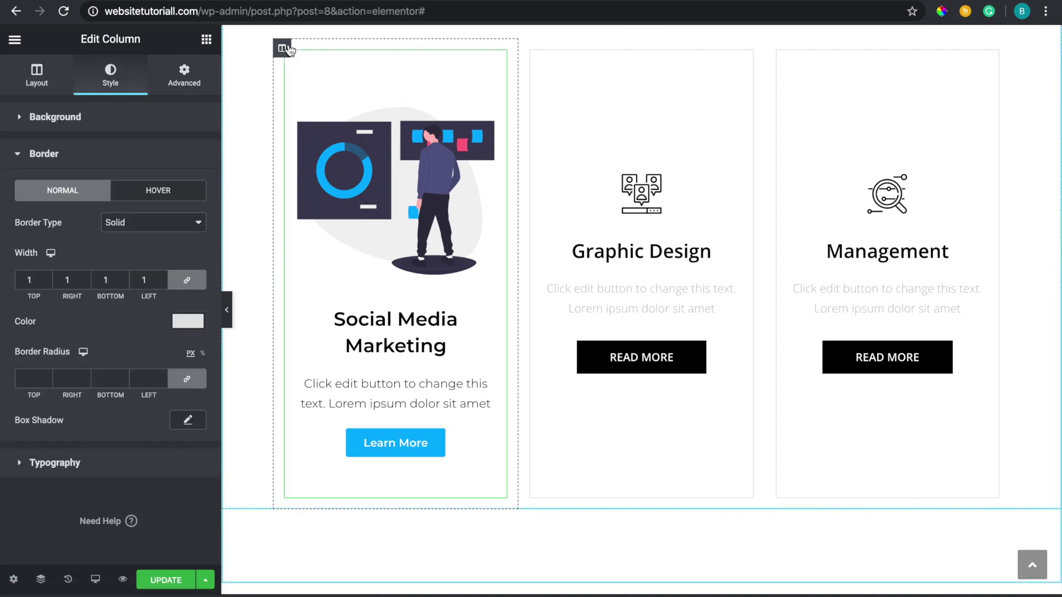
click(133, 229)
click(137, 214)
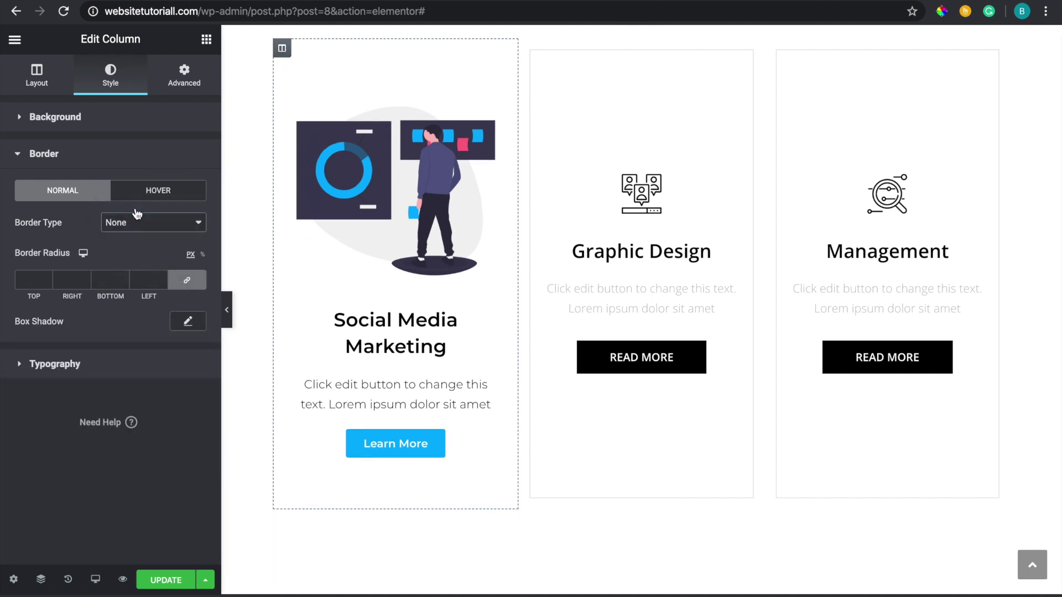
Step: Make the column's hover border colour #00B0FF
click(168, 194)
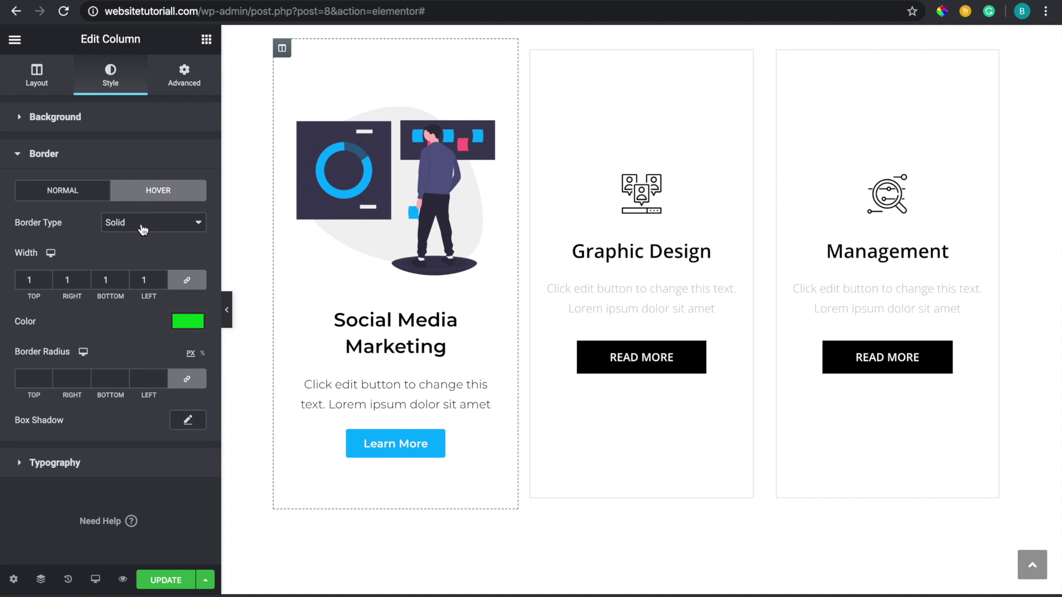
click(182, 330)
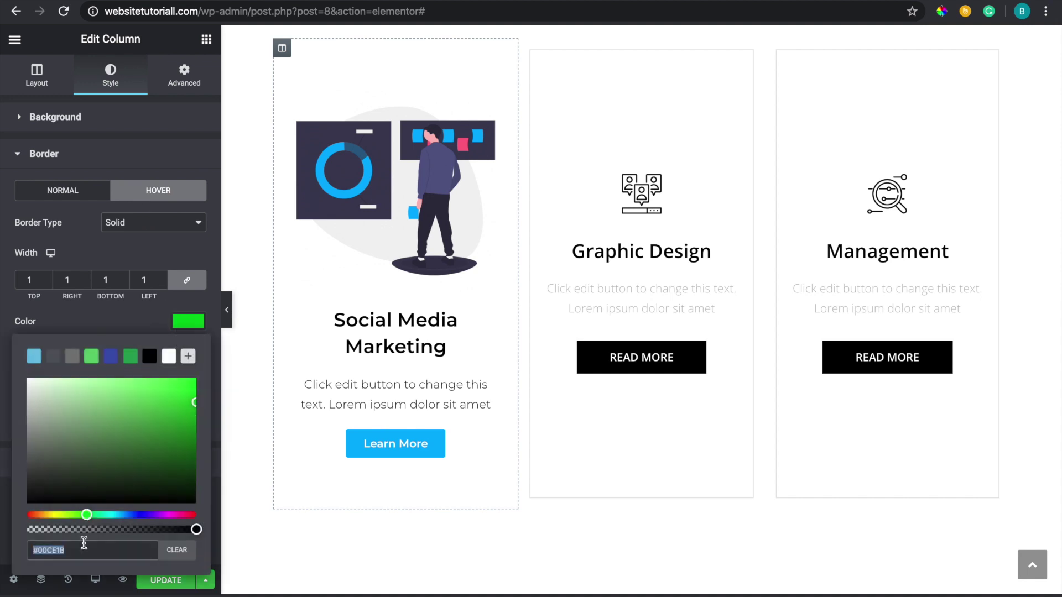
text(#00B0FF)
click(243, 325)
click(228, 320)
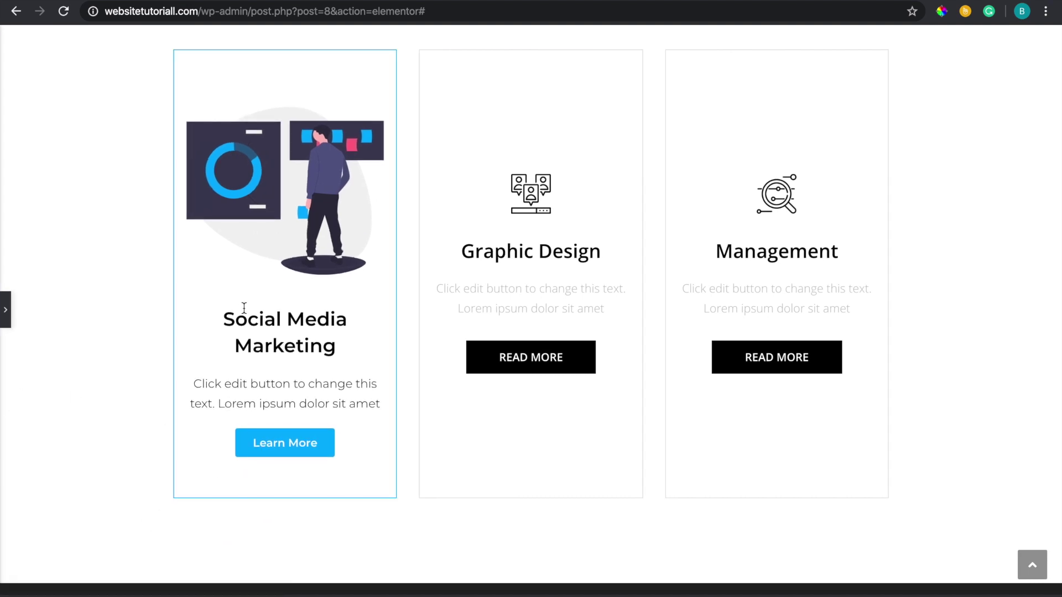
click(4, 326)
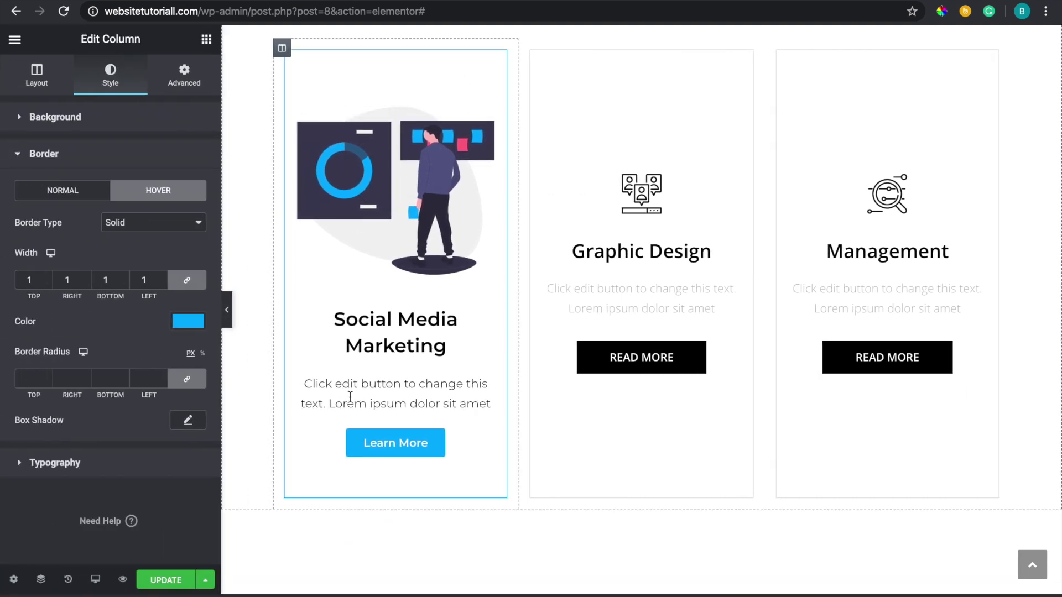
Step: Give the Learn More button a linked 4 px border radius
click(441, 444)
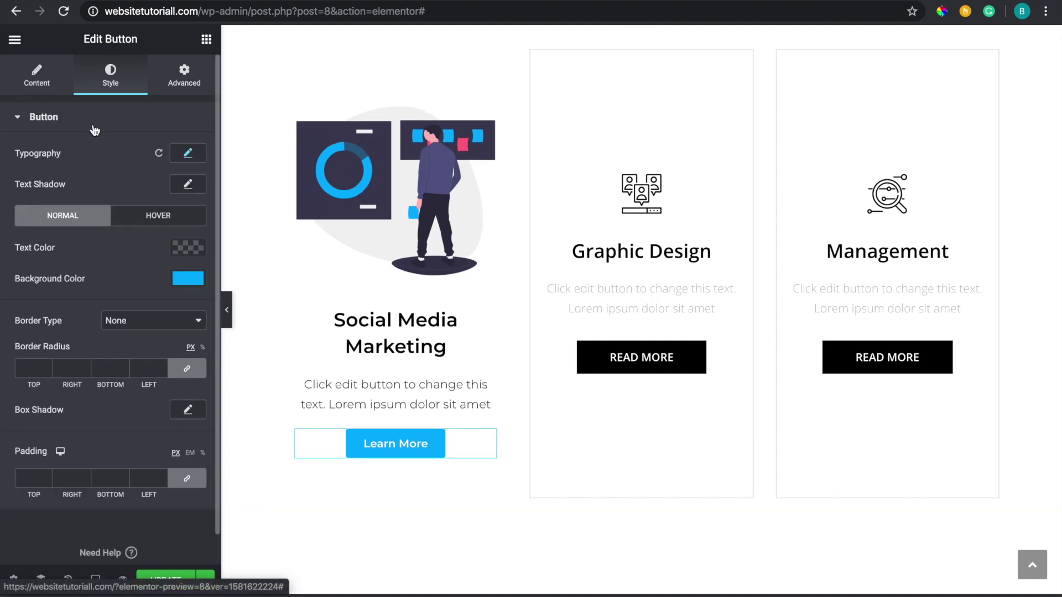
click(35, 367)
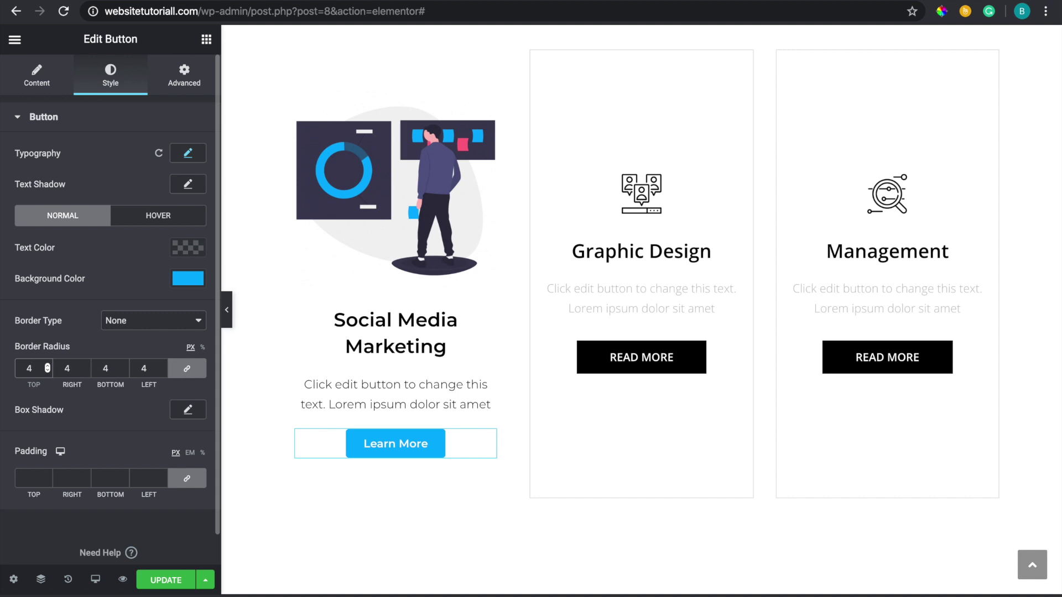
click(227, 311)
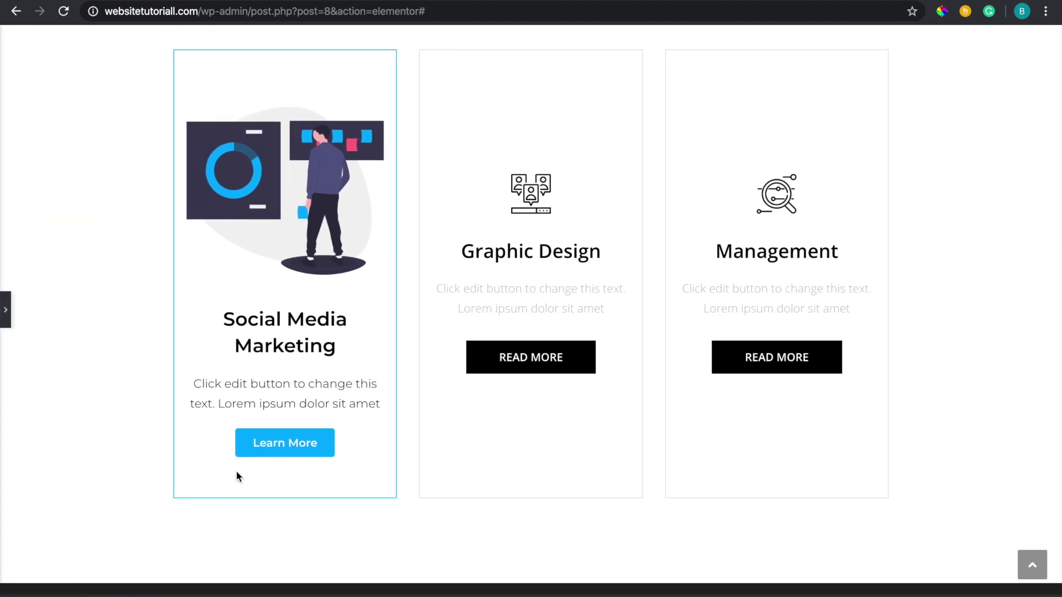
click(5, 310)
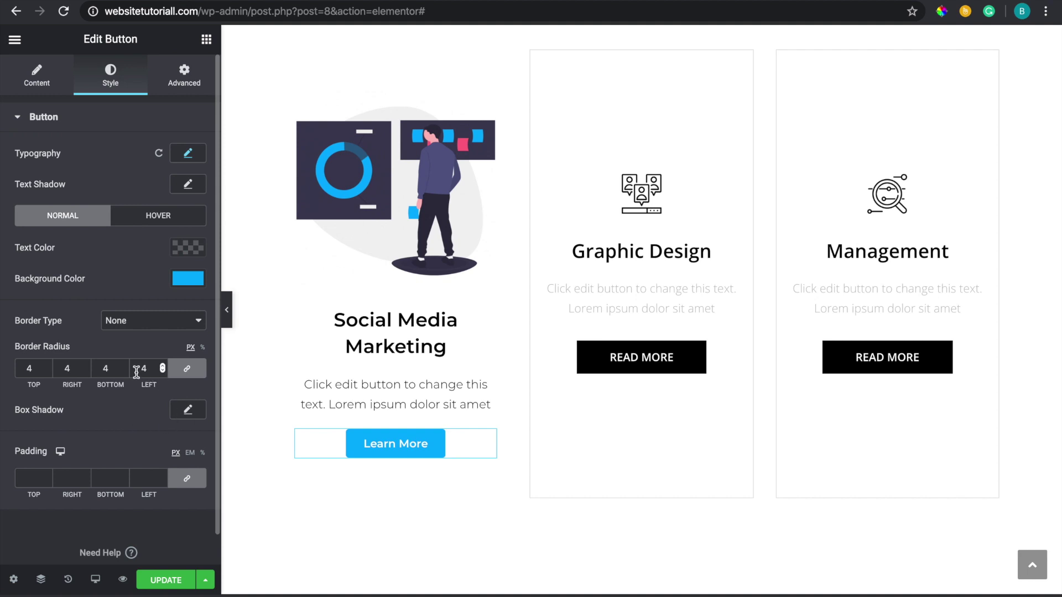
text(40)
key(BackSpace)
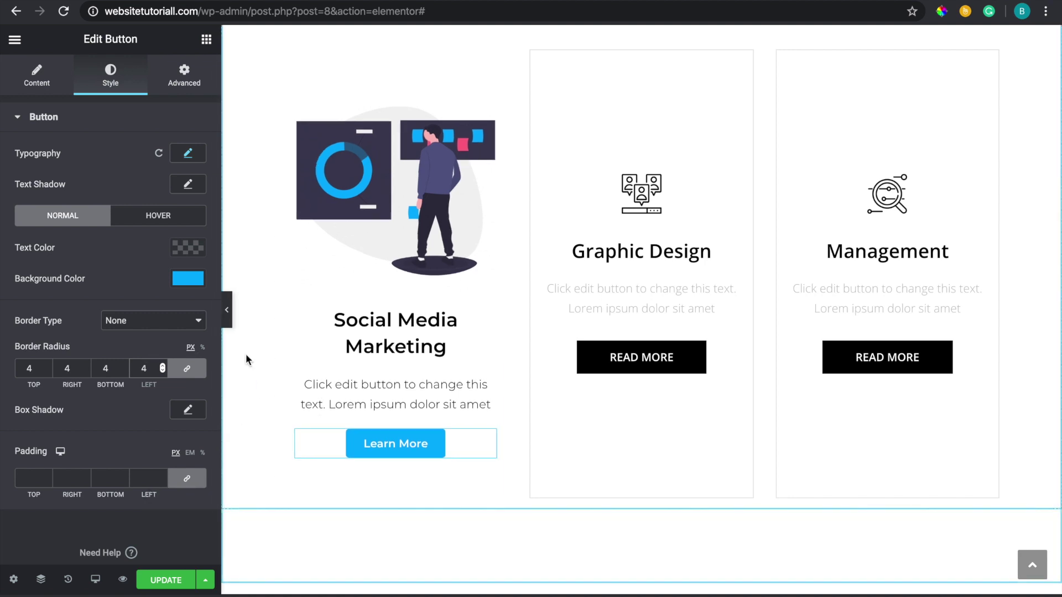
click(226, 310)
scroll(285, 387, down, 1)
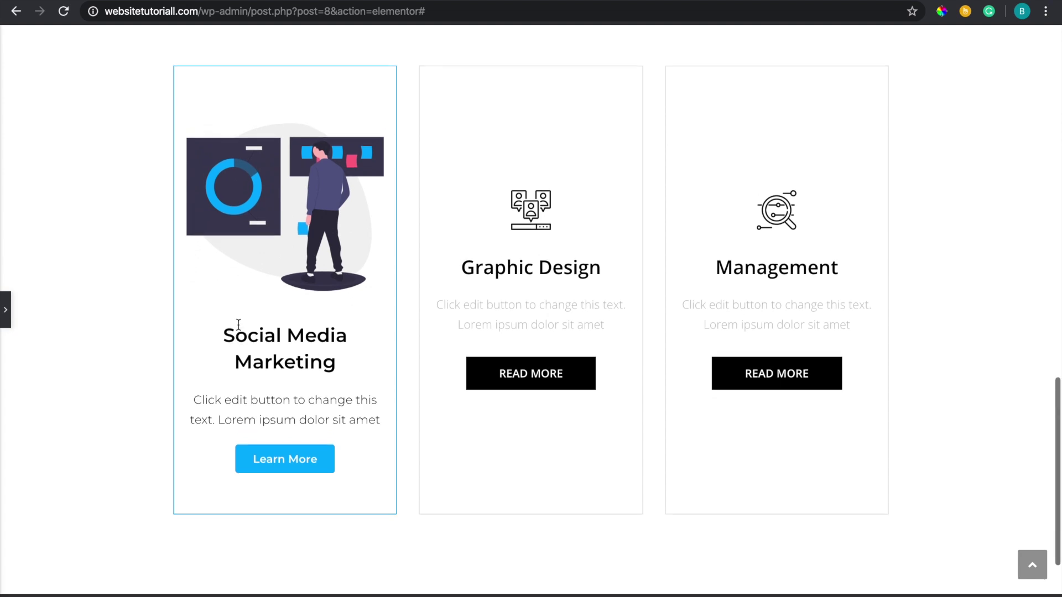
click(5, 311)
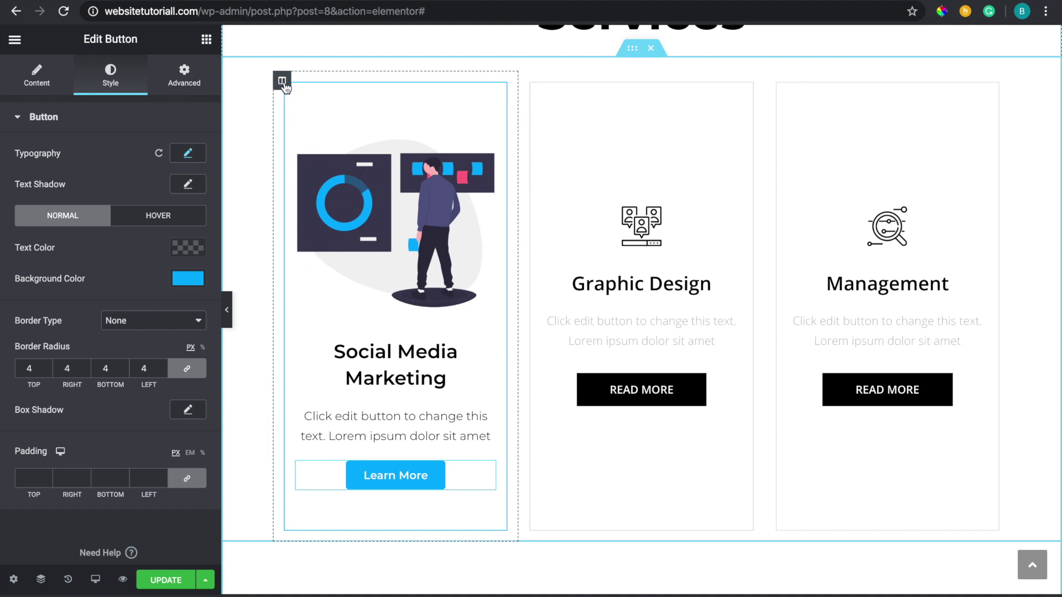
Step: Duplicate the Social Media Marketing column twice and delete the Graphic Design and Management columns
right_click(284, 85)
click(318, 117)
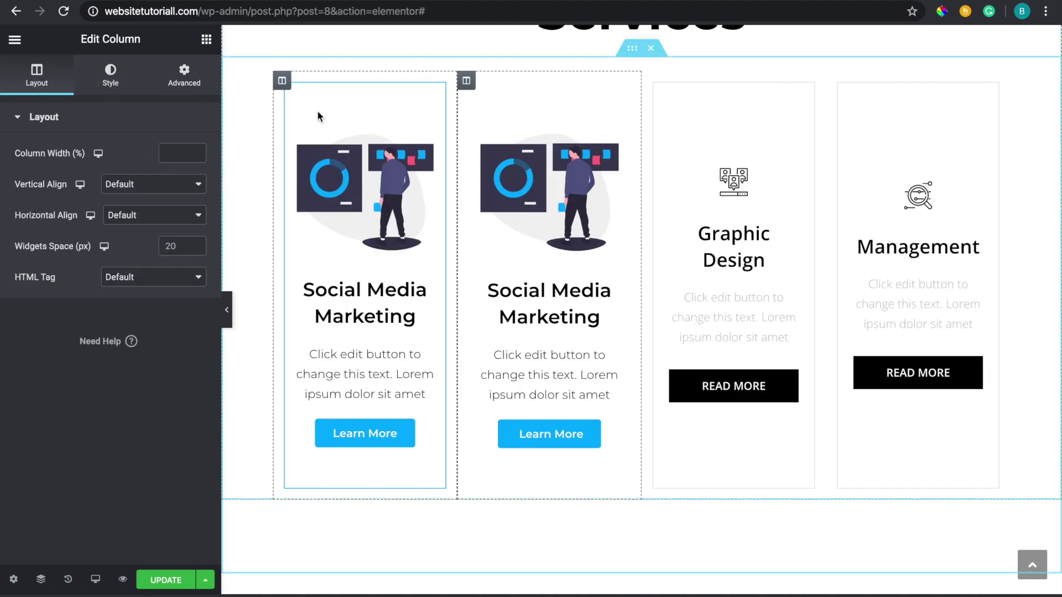
right_click(464, 82)
click(500, 112)
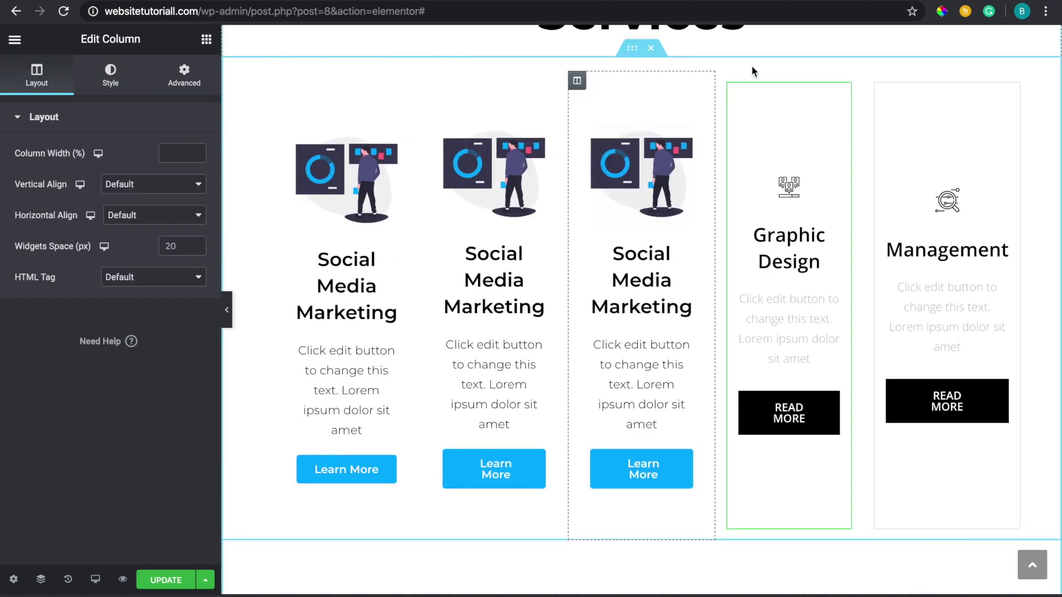
right_click(727, 83)
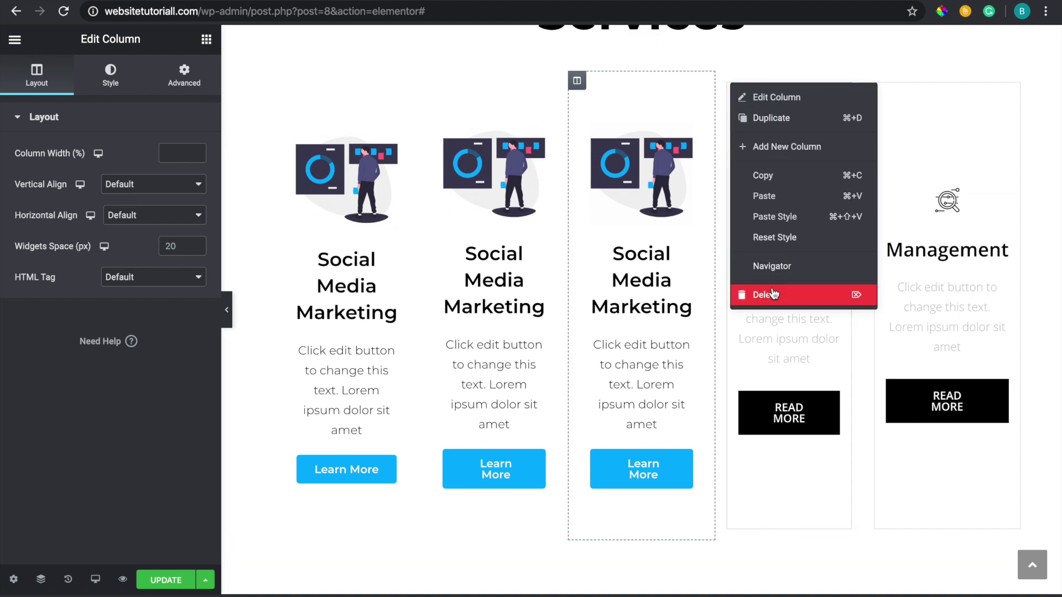
click(773, 294)
right_click(835, 80)
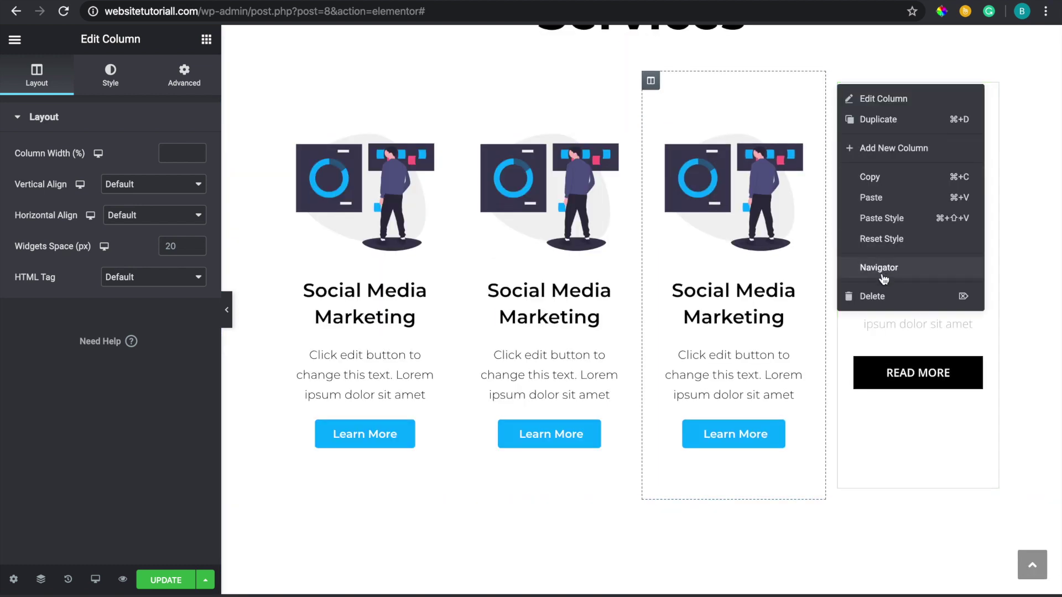
click(875, 294)
Step: Swap the middle card's image for the hashtag illustration
click(655, 199)
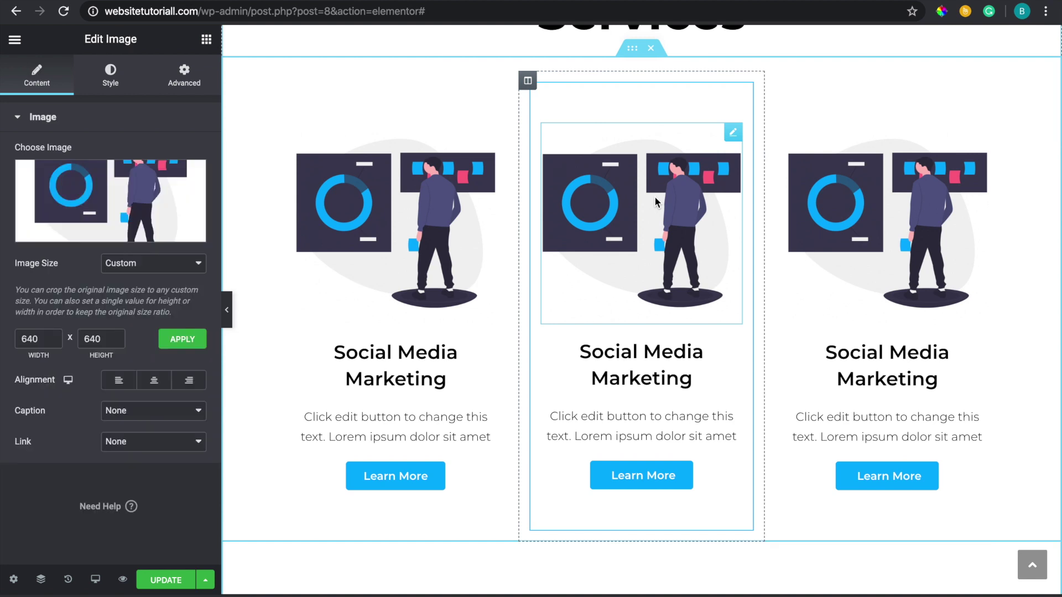
click(161, 204)
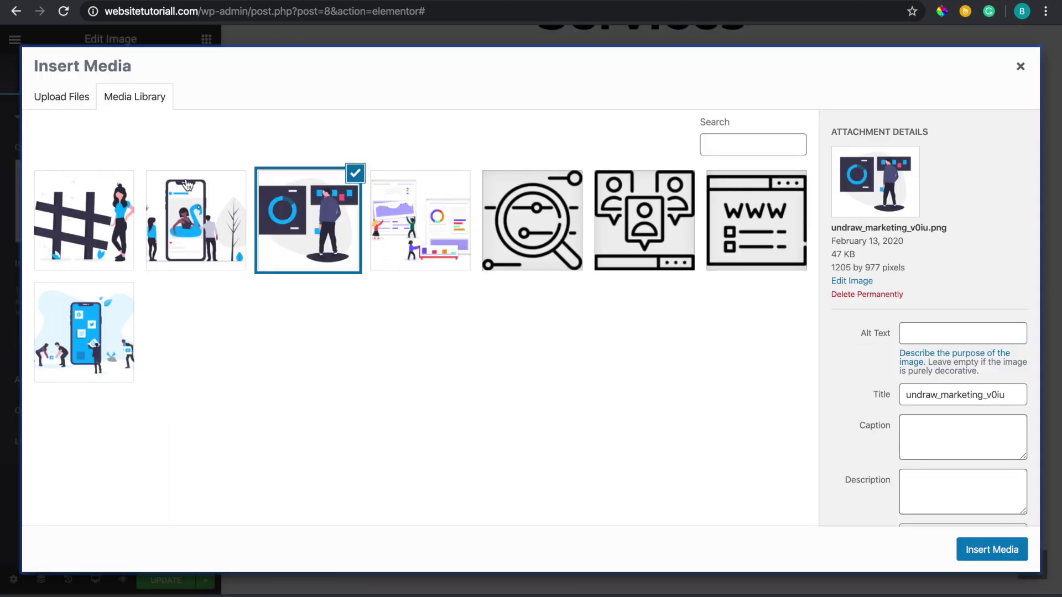
click(185, 182)
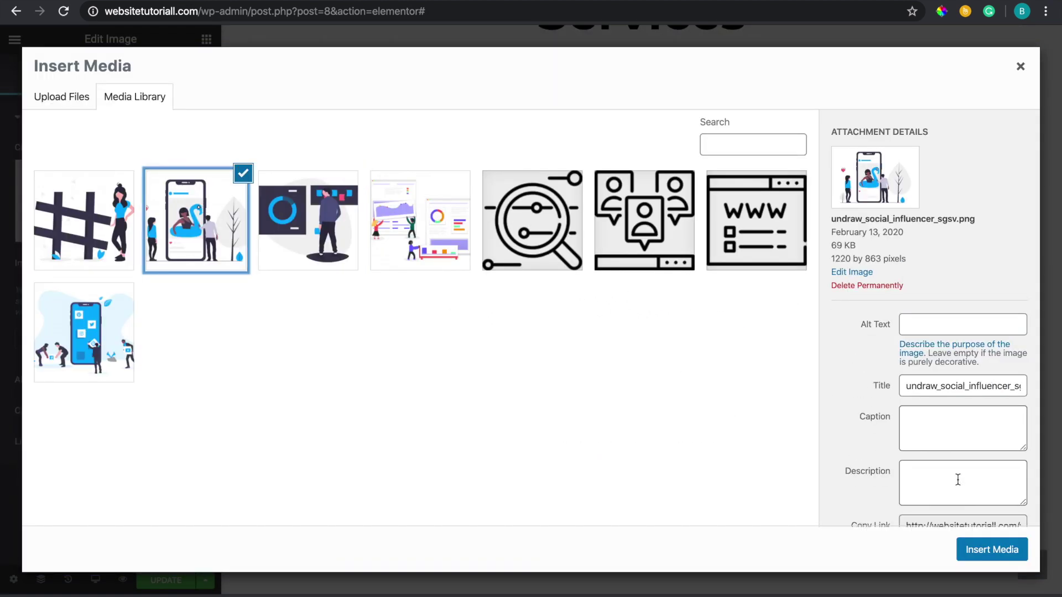
click(66, 239)
click(991, 549)
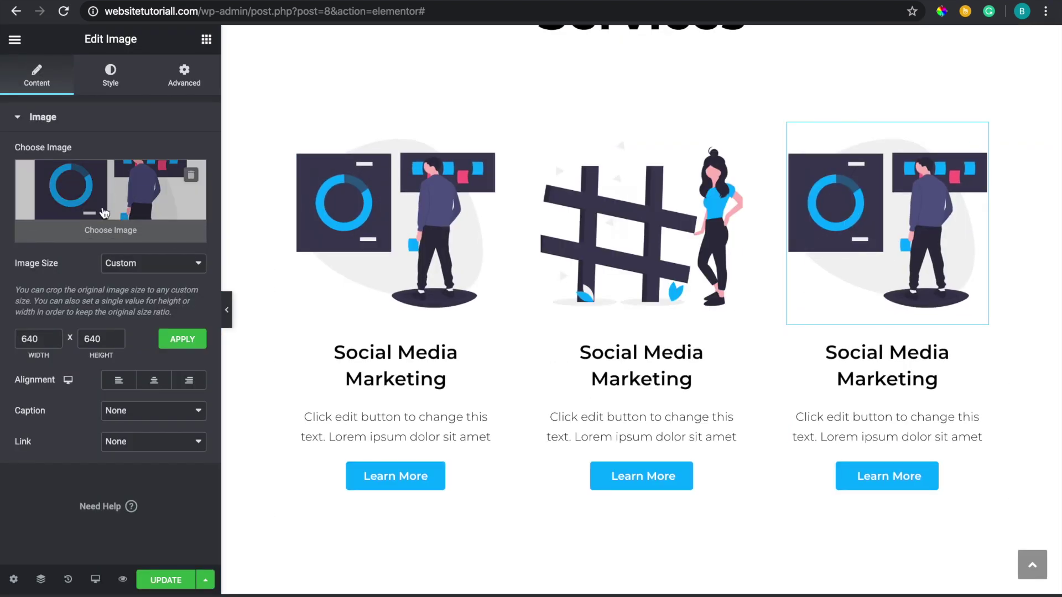
Step: Swap the third card's image for the social influencer illustration
click(104, 213)
click(205, 213)
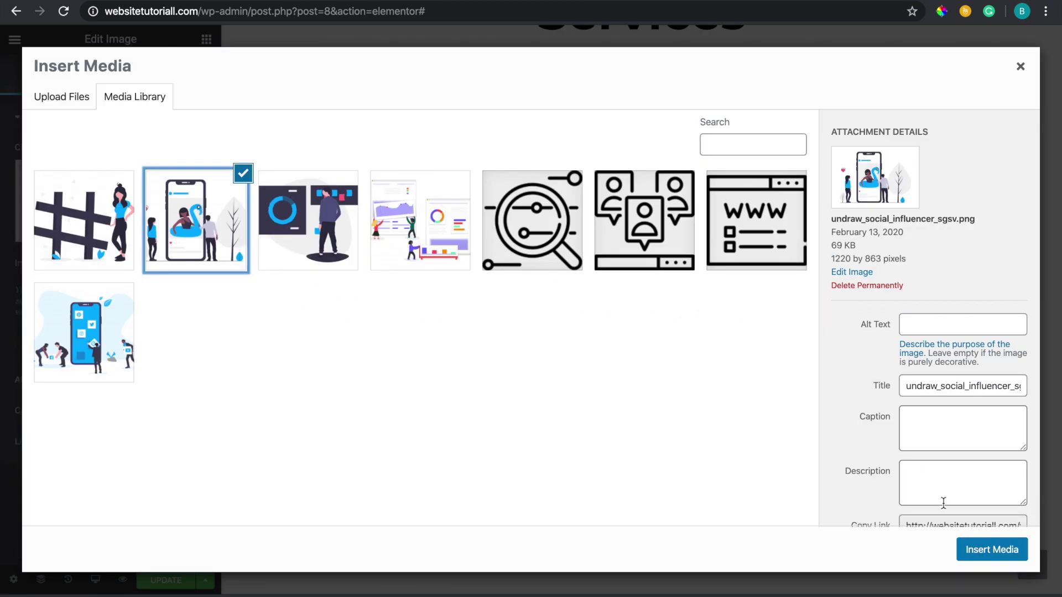
click(978, 552)
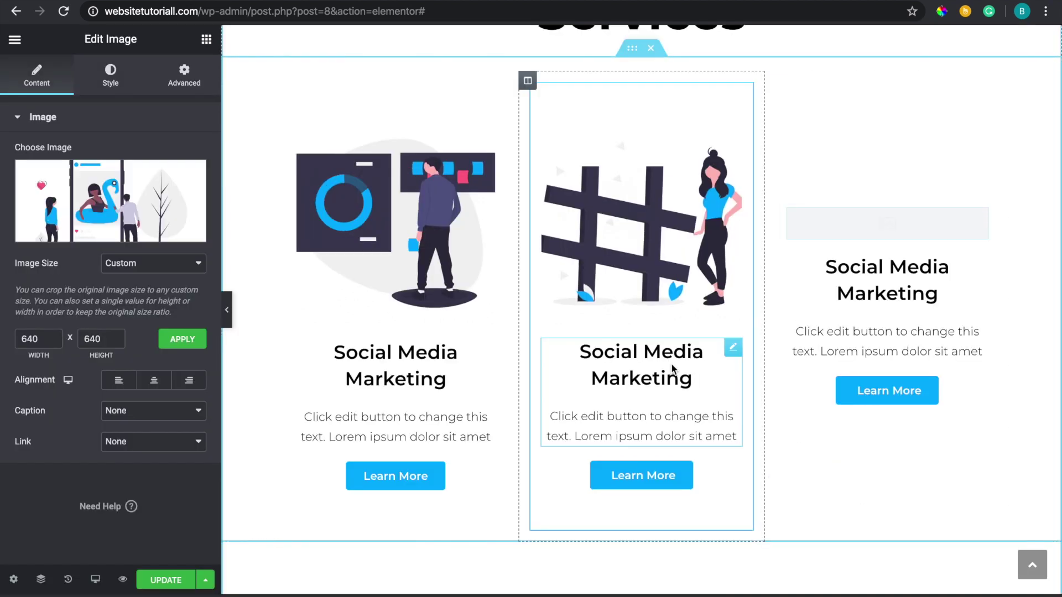
click(687, 368)
Step: Retitle the middle card 'Viral Hashtags'
double_click(687, 367)
shift+click(580, 360)
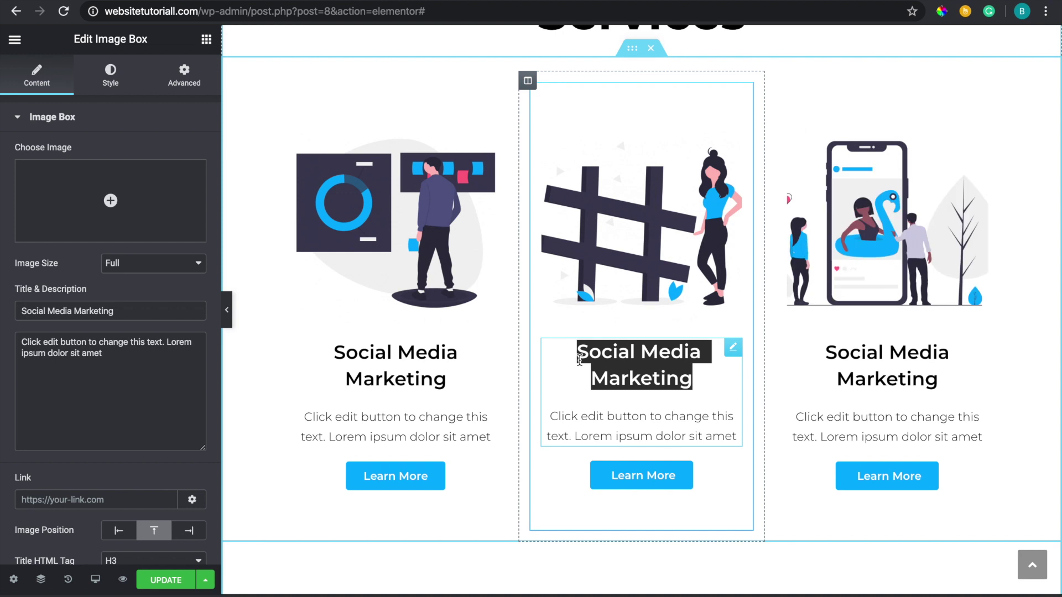
text(Viral Hashtags)
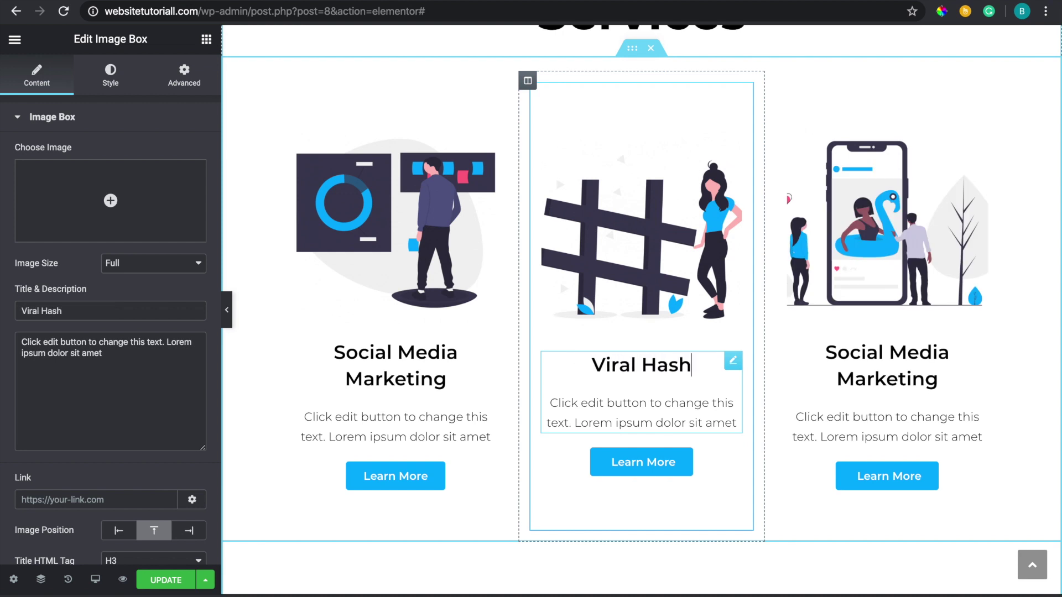
Step: Retitle the third card 'Automated Posts'
click(880, 380)
click(939, 377)
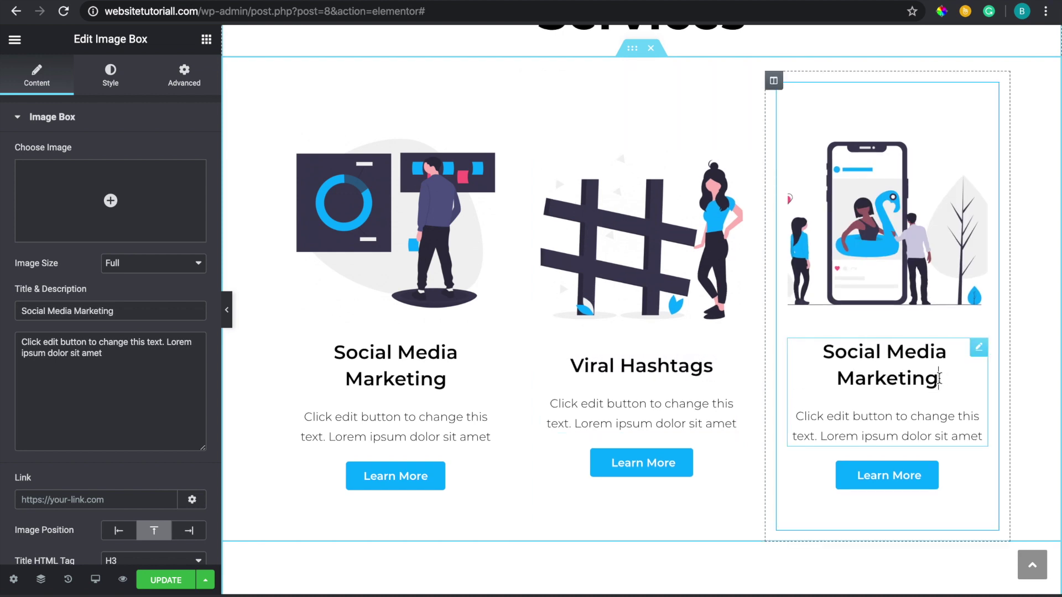
drag(939, 378, 811, 354)
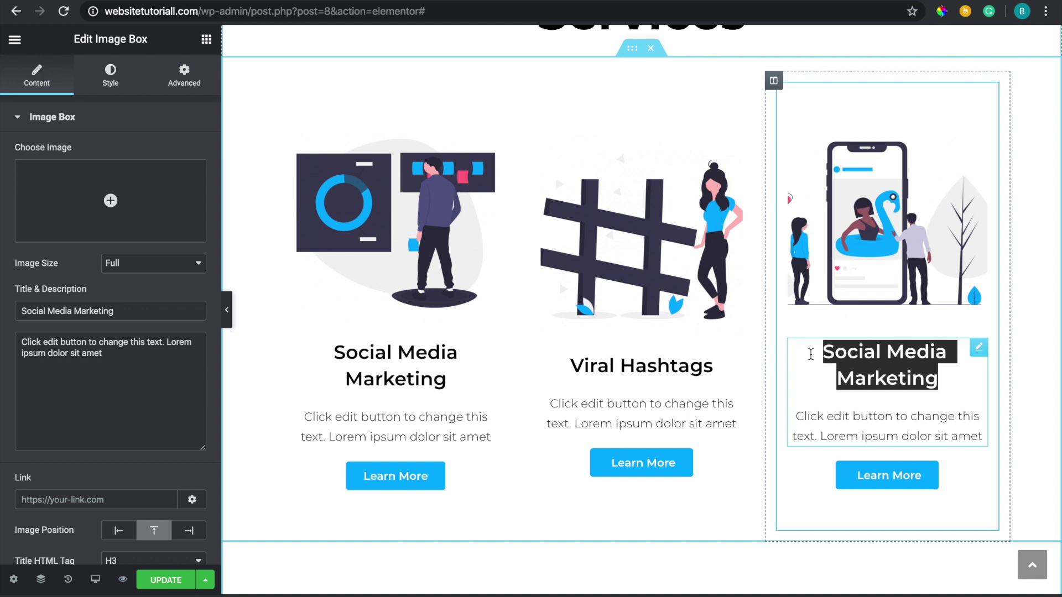
text(Automate)
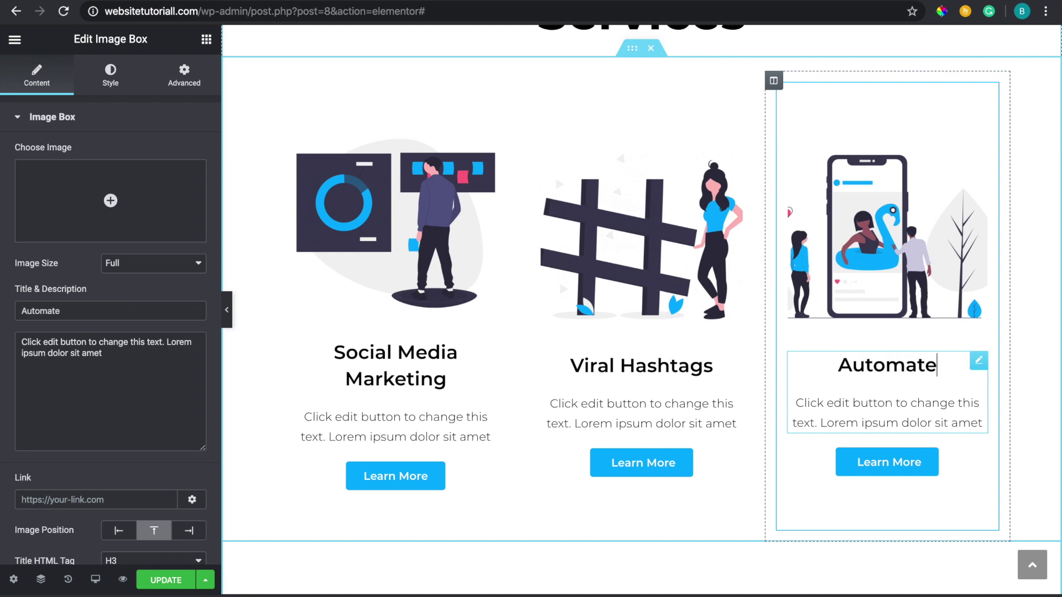
text(d Posts)
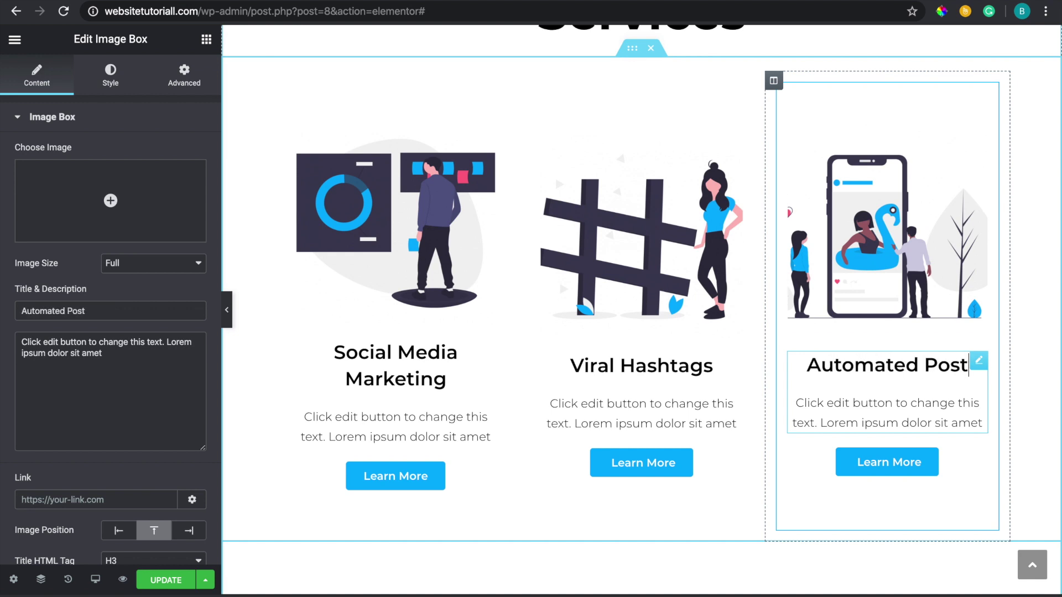
key(BackSpace)
text(ing)
key(BackSpace)
key(BackSpace)
key(BackSpace)
text(s)
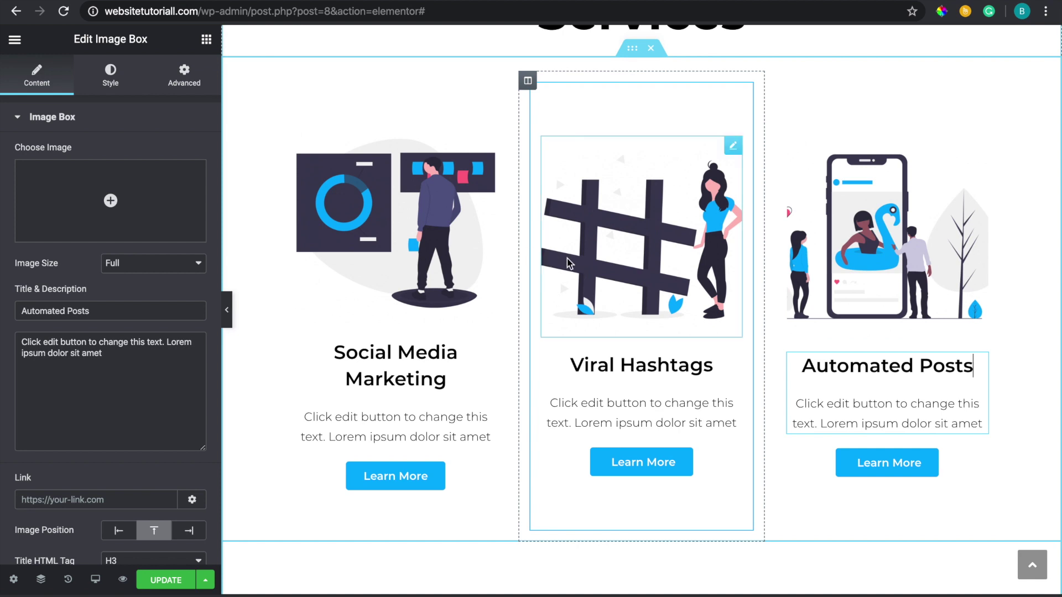
Step: Shorten the first card's heading to 'Social Media' and preview the layout
click(570, 369)
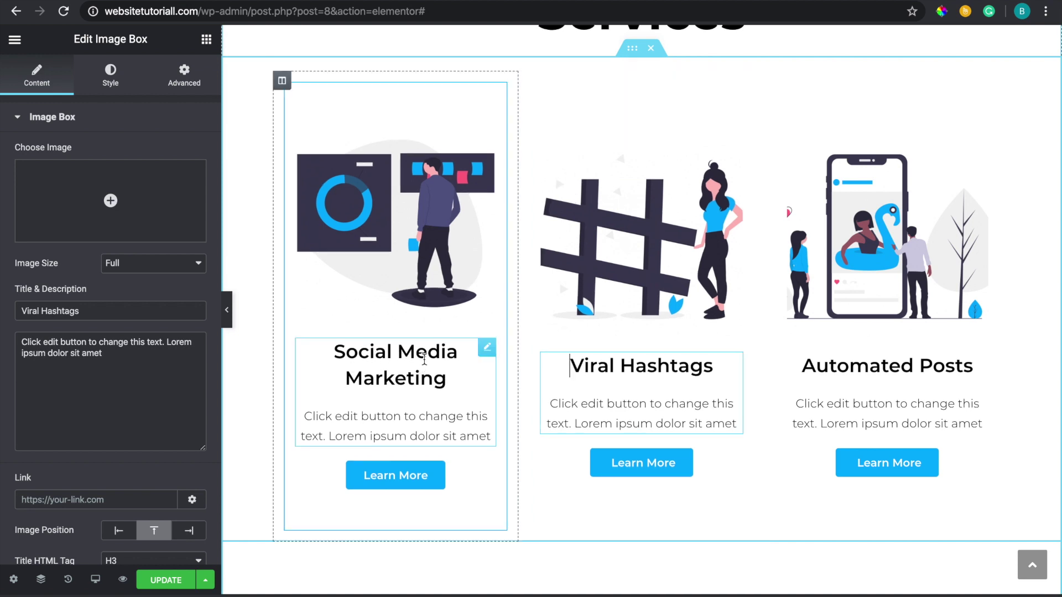
click(453, 353)
key(BackSpace)
key(BackSpace)
key(BackSpace)
key(BackSpace)
key(BackSpace)
key(BackSpace)
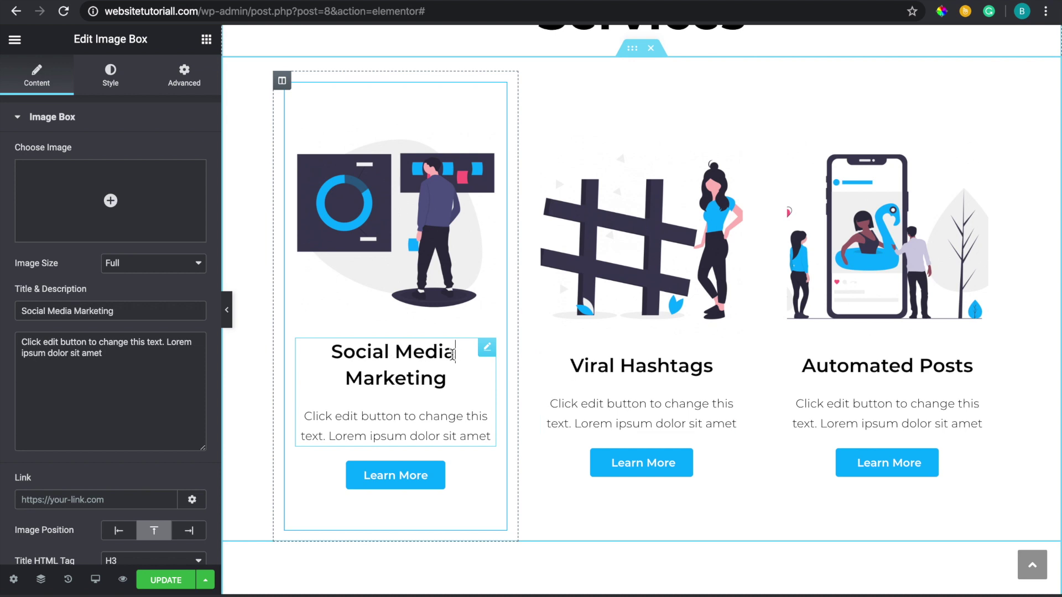
drag(378, 353, 487, 358)
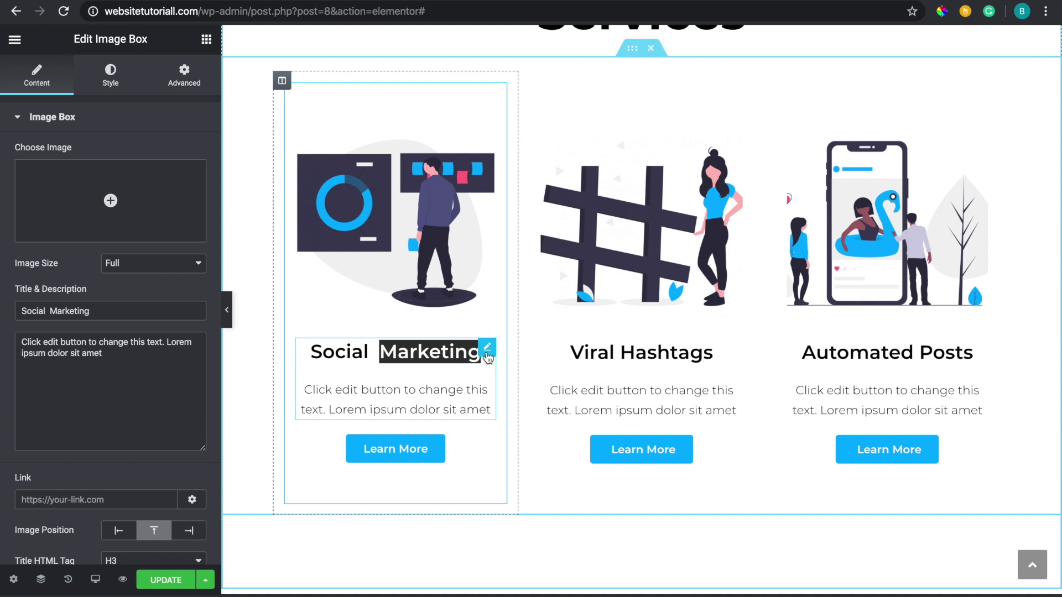
text(Maedia)
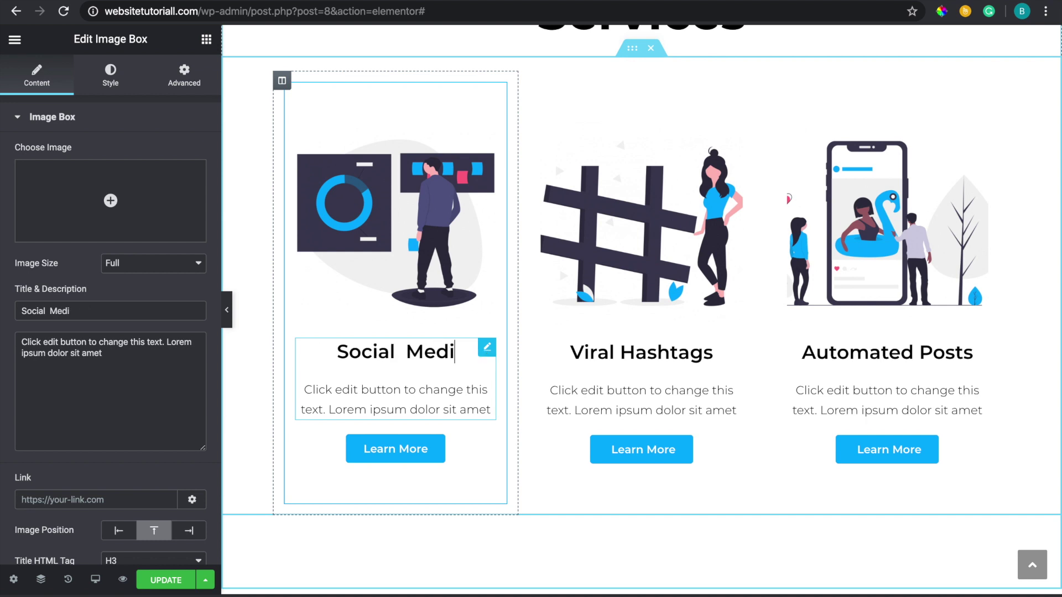
key(BackSpace)
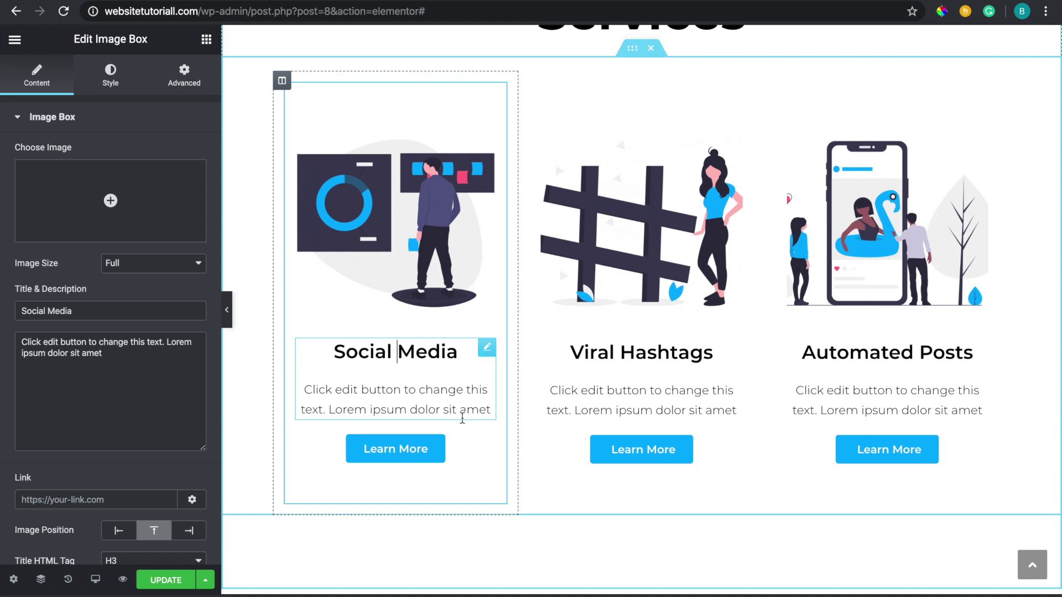
click(227, 317)
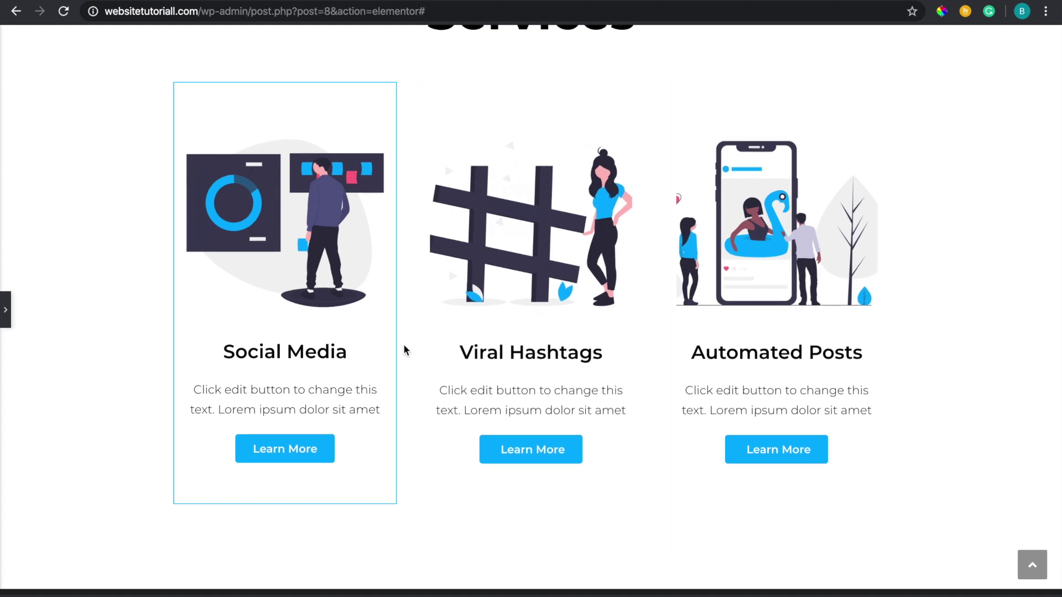
Step: Delete a column, then undo the deletion with Ctrl+Z
click(5, 309)
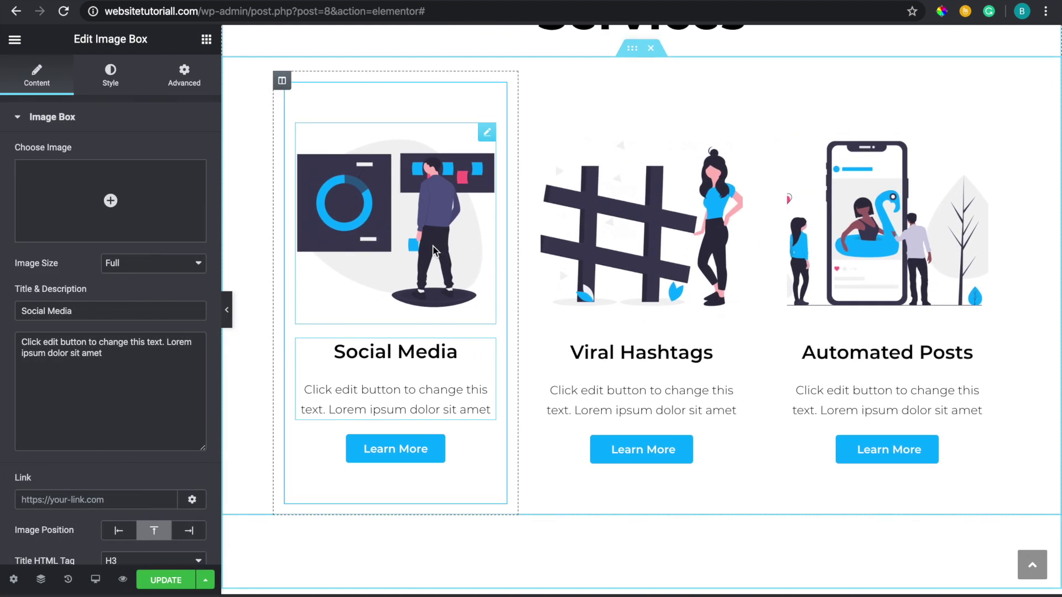
scroll(432, 246, up, 8)
scroll(433, 246, down, 2)
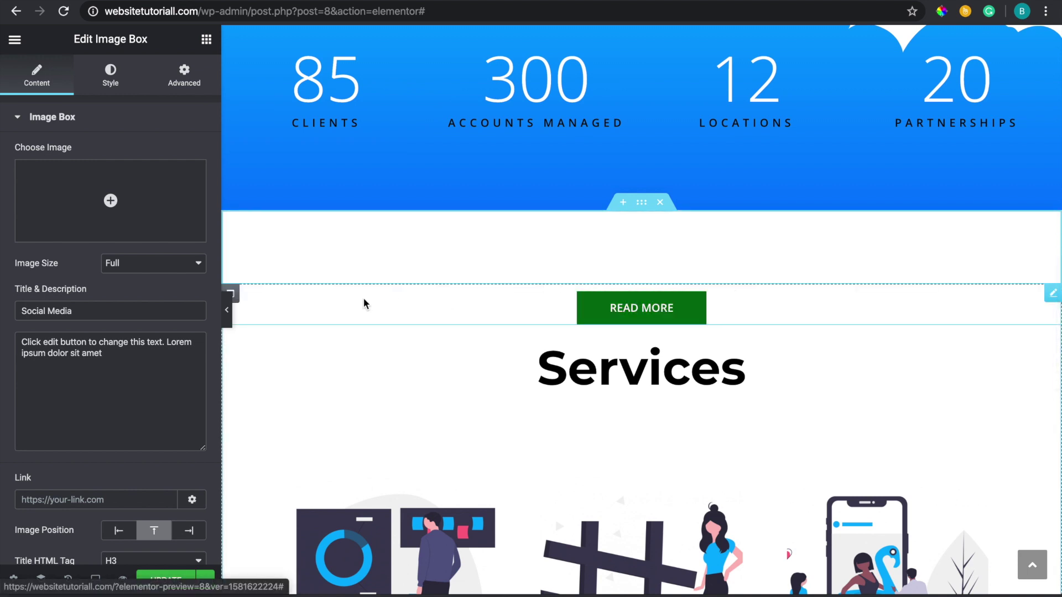
right_click(231, 293)
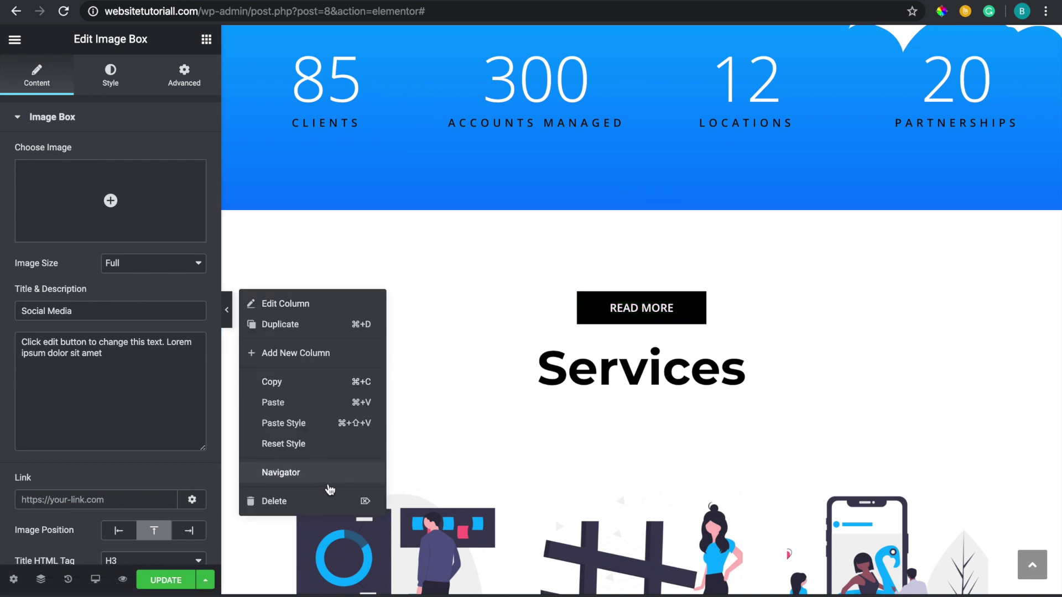
click(327, 500)
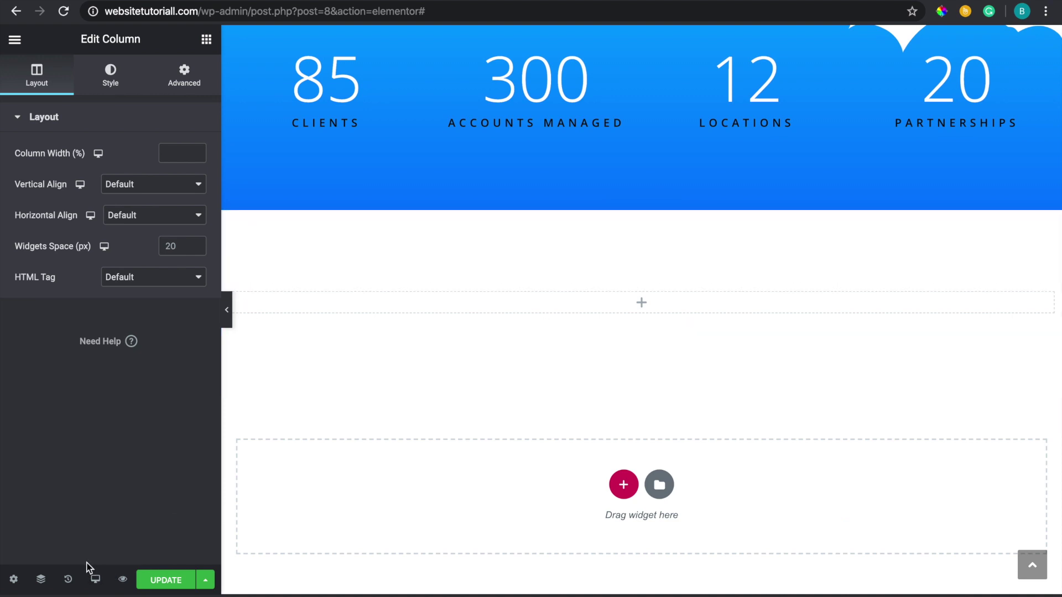
key(ctrl+z)
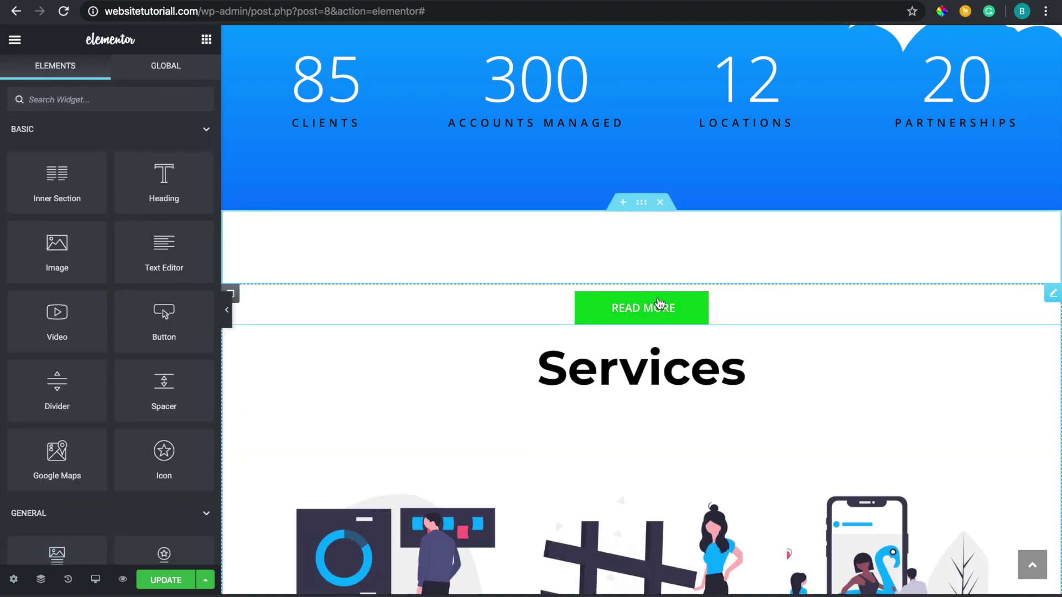
Step: Delete the READ MORE button above Services and open the History panel
click(1052, 297)
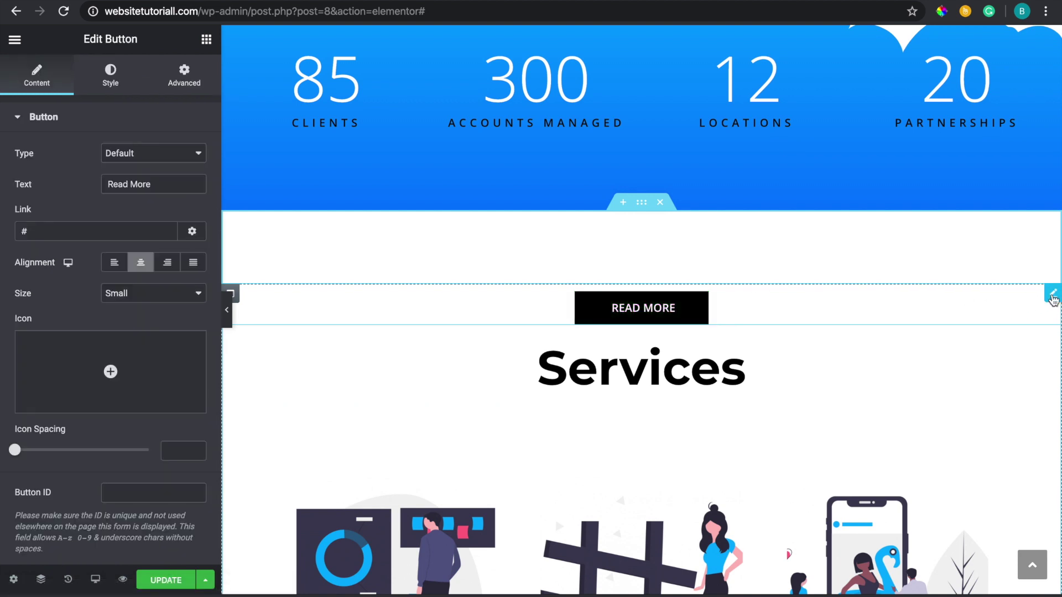
right_click(1052, 298)
click(955, 506)
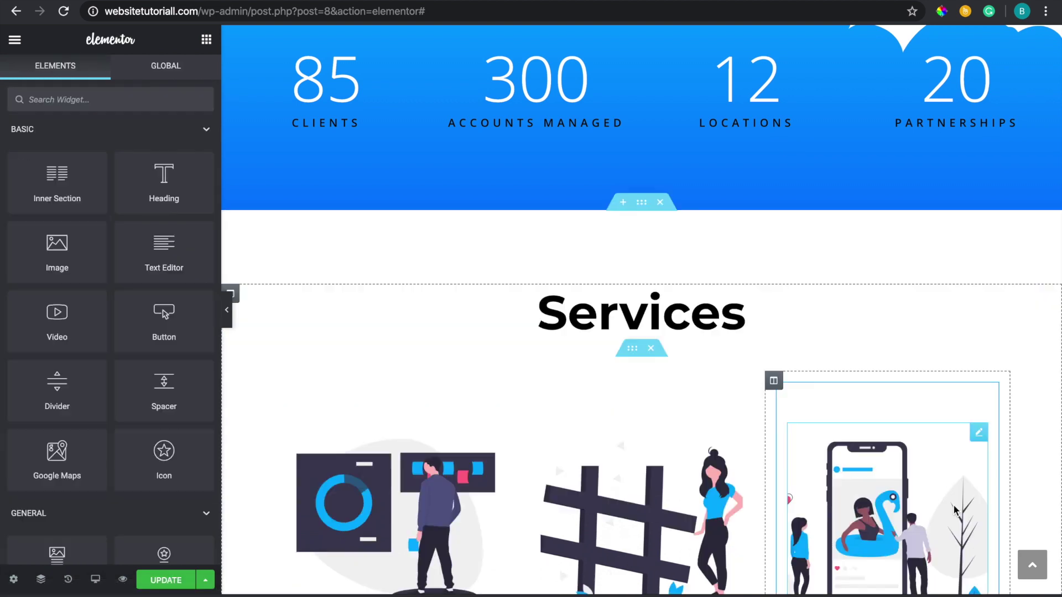
scroll(575, 310, down, 3)
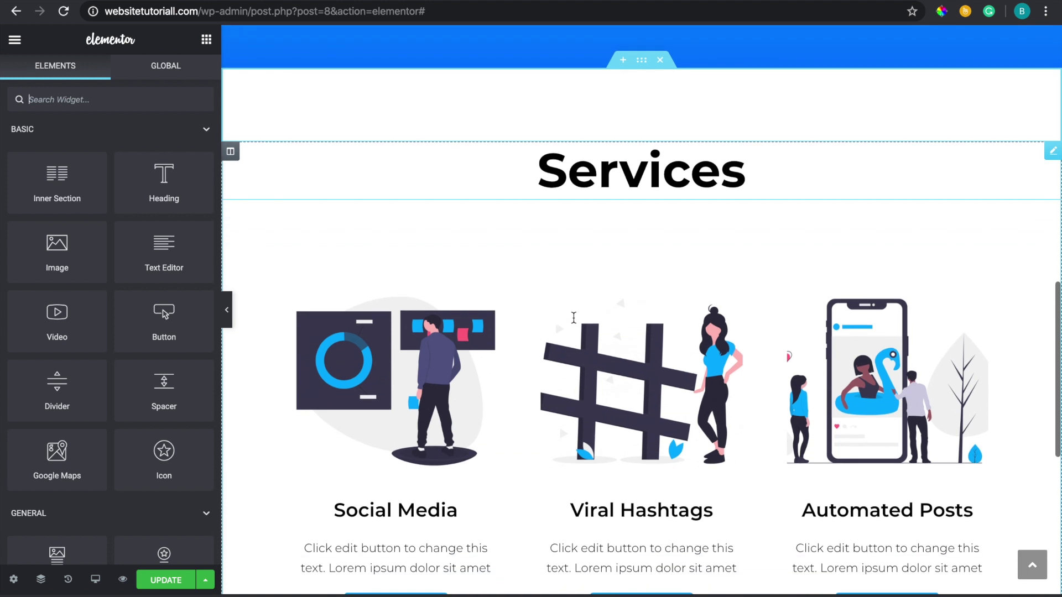
scroll(470, 441, down, 3)
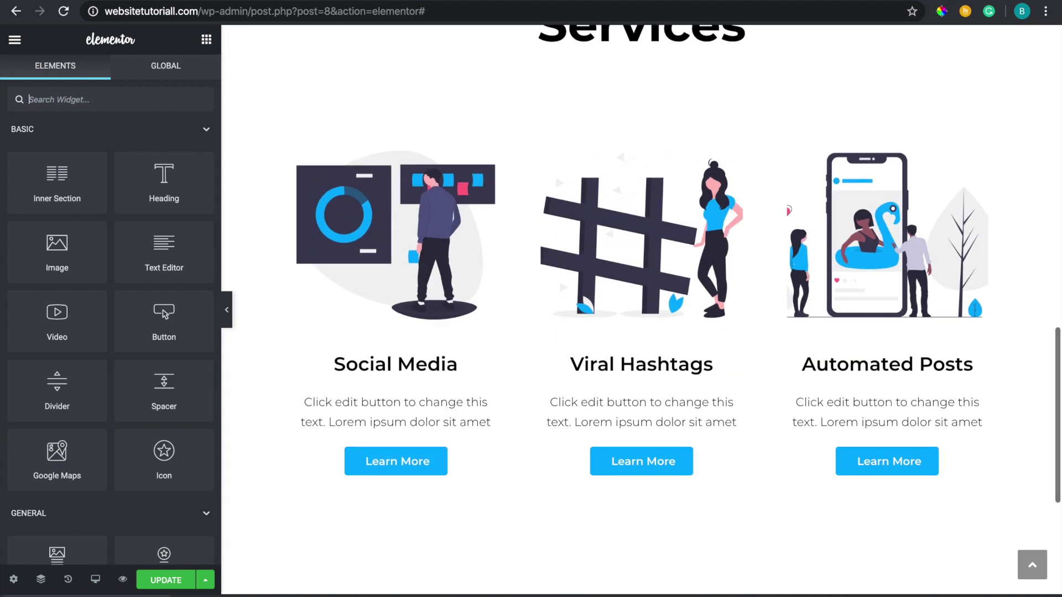
click(68, 581)
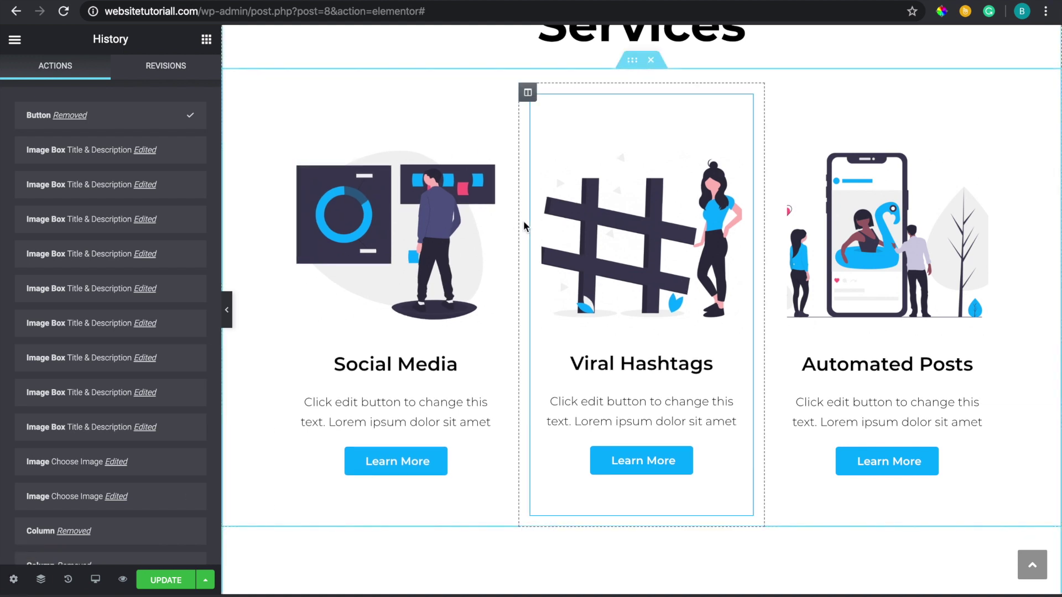
Step: Save the page with UPDATE and open the Preview Changes view
scroll(523, 220, up, 2)
click(596, 106)
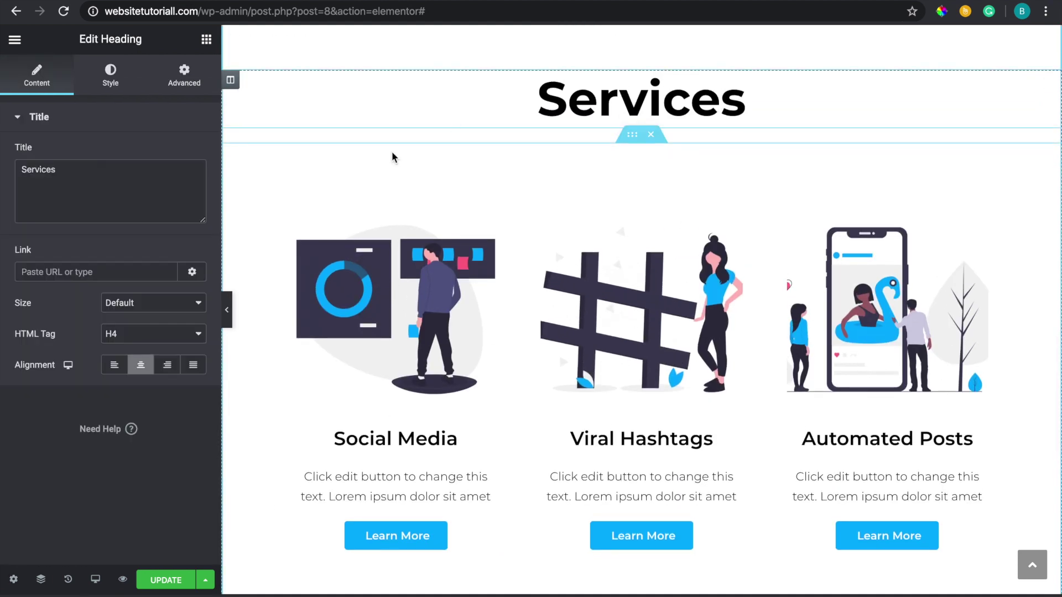
scroll(386, 133, up, 3)
scroll(385, 136, down, 5)
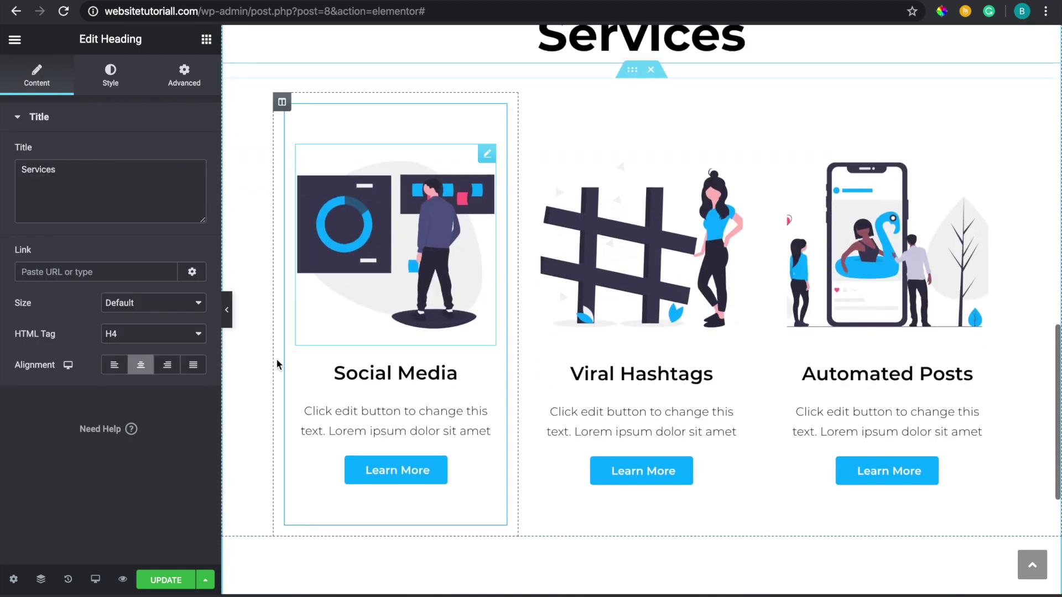
click(172, 581)
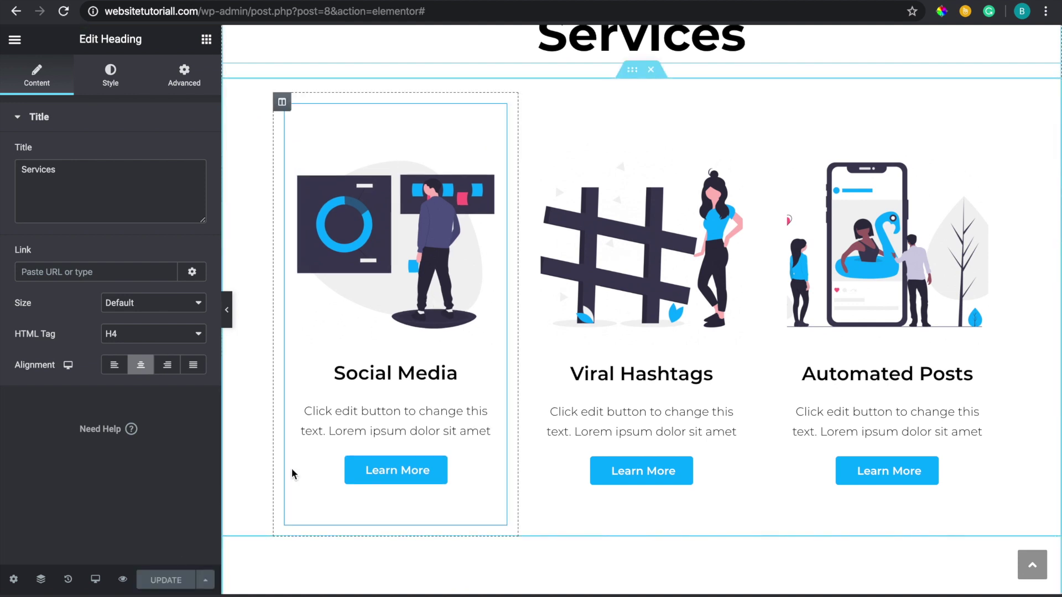
click(122, 580)
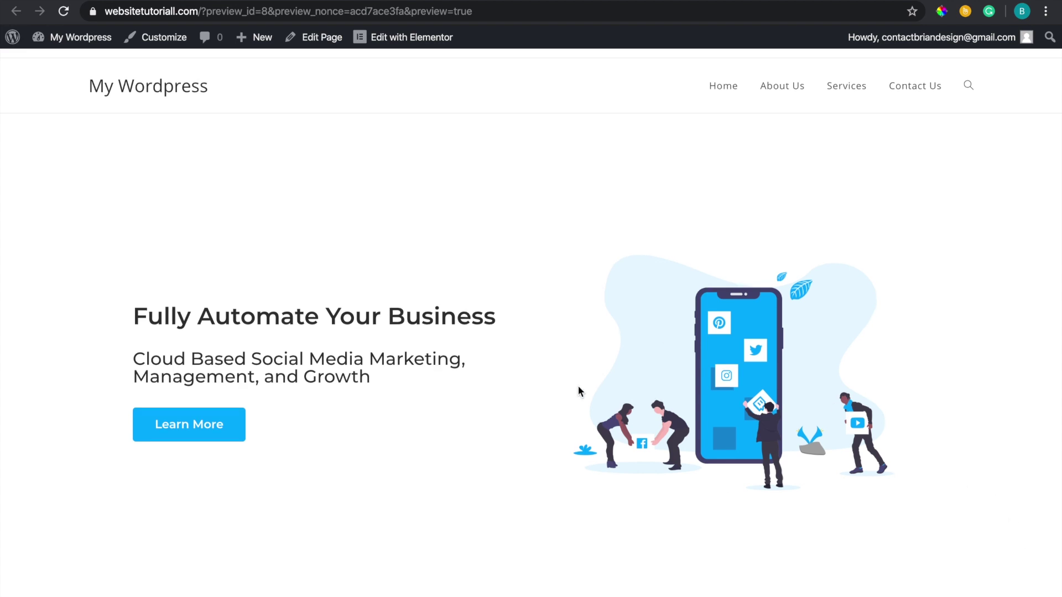
Step: Scroll the live preview through the stats counters and three-card Services section
scroll(578, 386, down, 7)
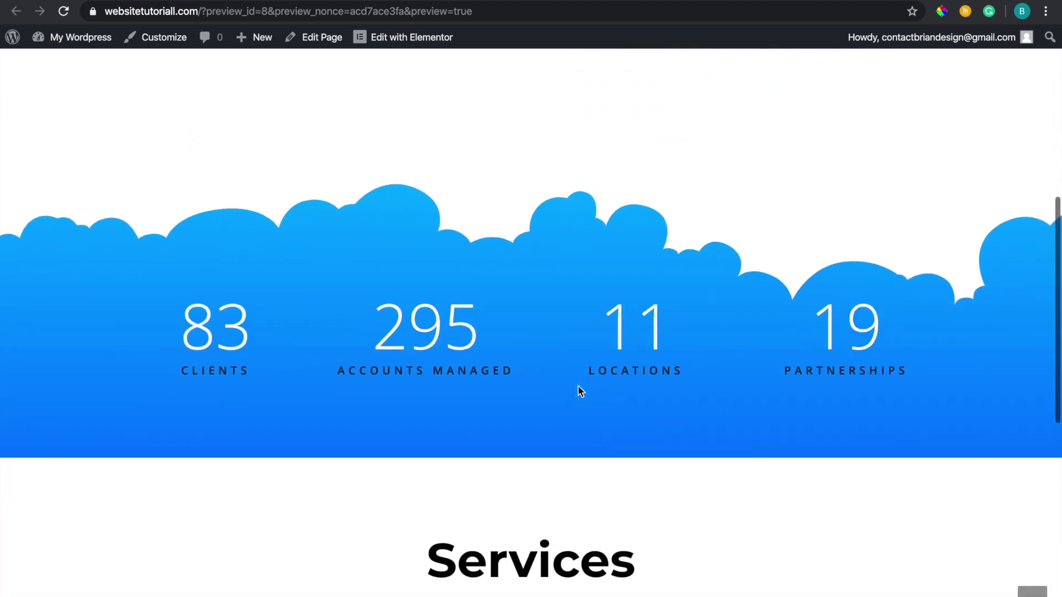
scroll(578, 391, down, 3)
scroll(578, 389, down, 6)
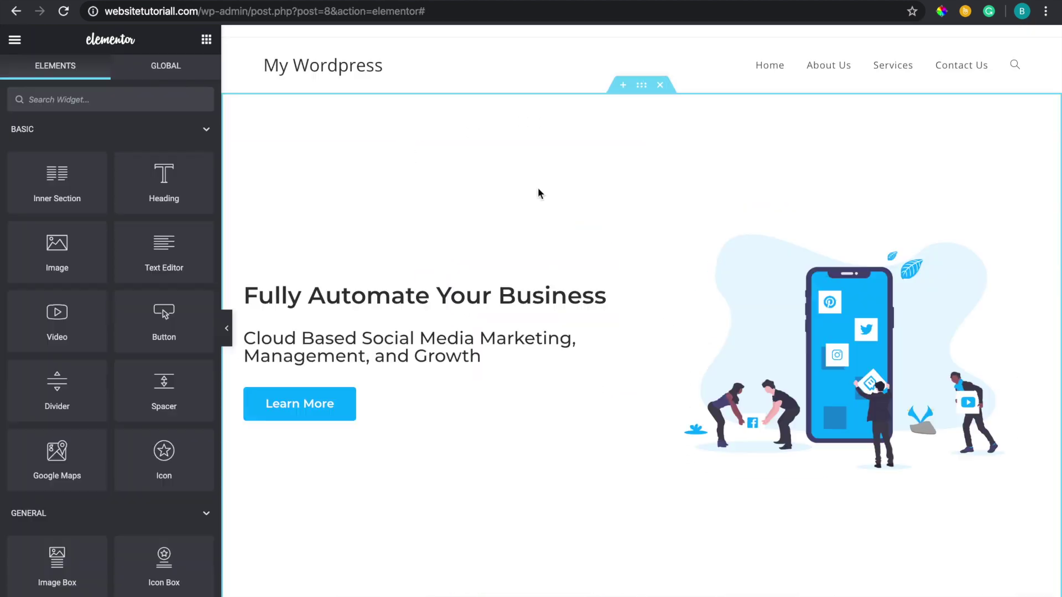
Step: Search the block library for 'tes' and preview the two-card 'Check Out Our Testimonials' template
scroll(537, 188, down, 15)
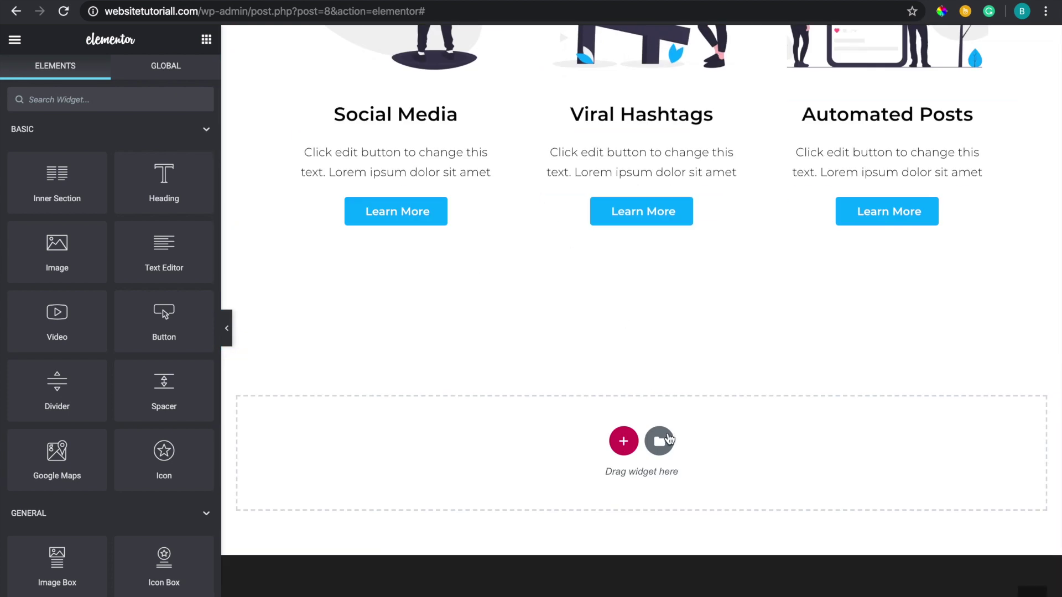
click(668, 438)
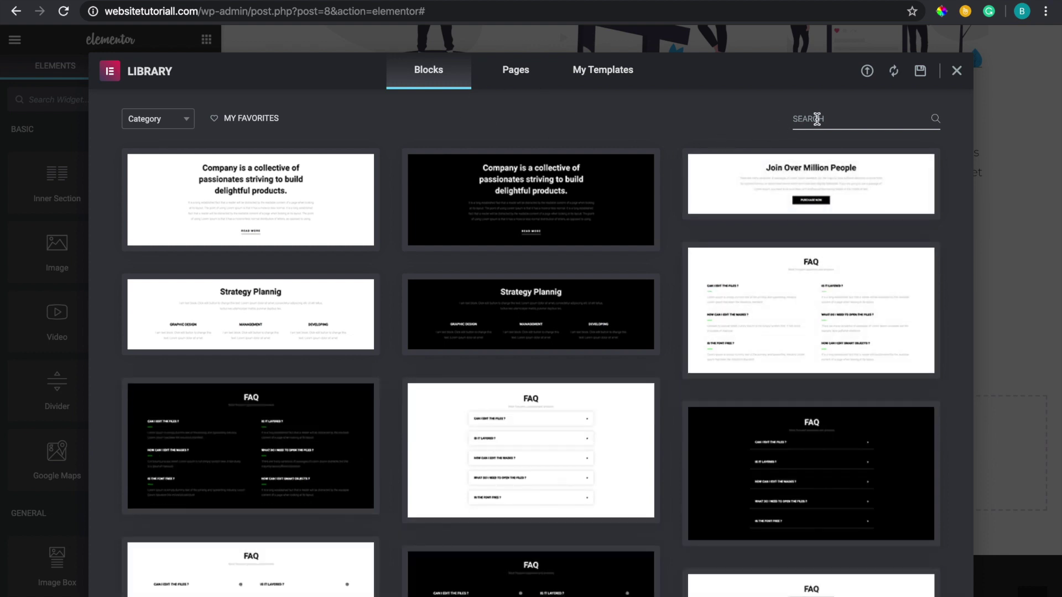
text(test)
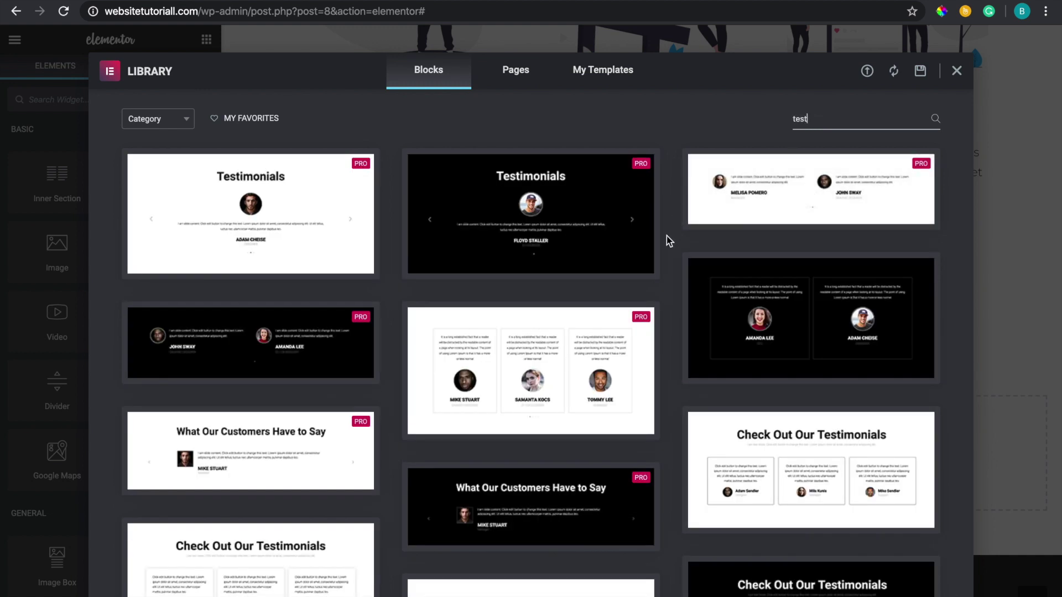
scroll(666, 235, down, 4)
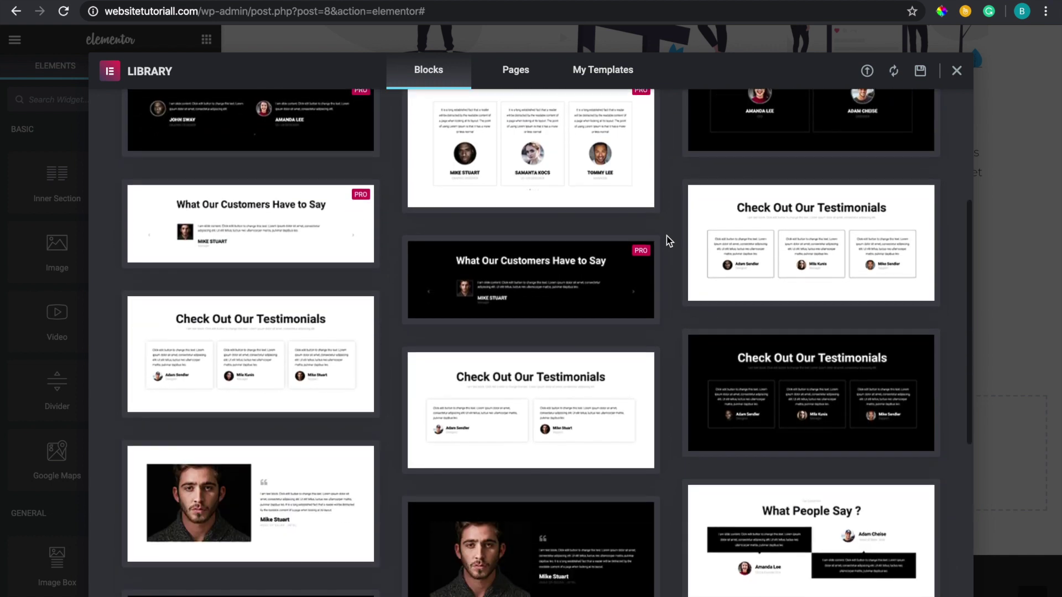
click(555, 384)
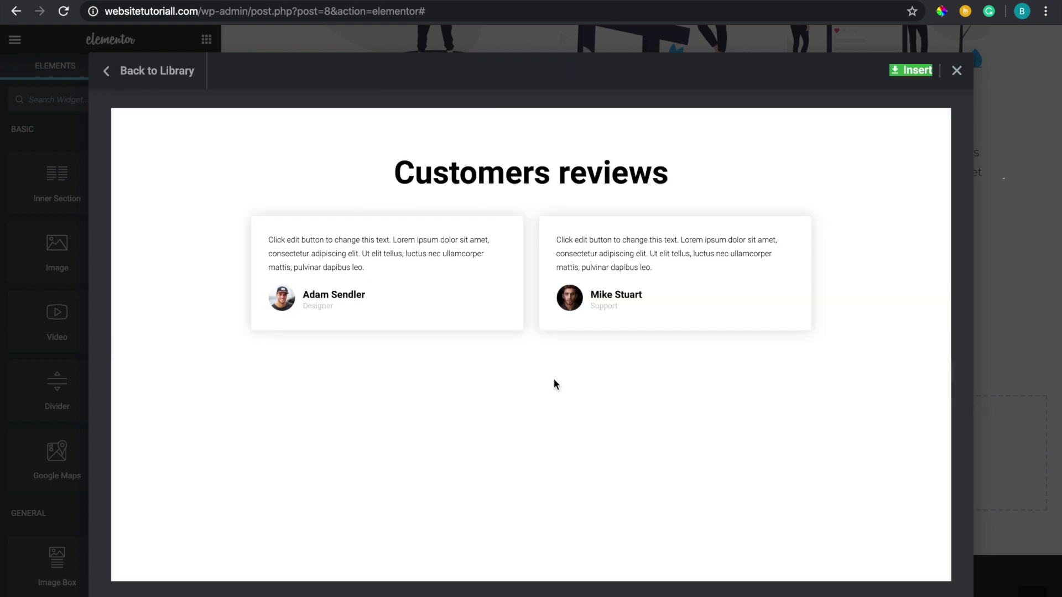
Step: Insert the Customers reviews template and retitle its heading 'What Are Clients Say'
click(911, 70)
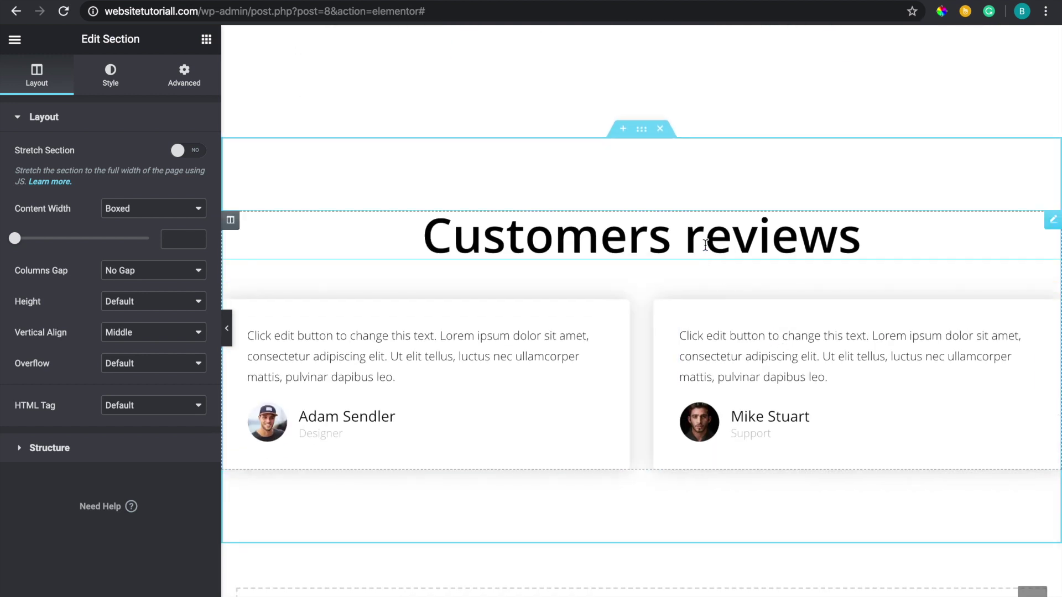
triple_click(706, 245)
text(W)
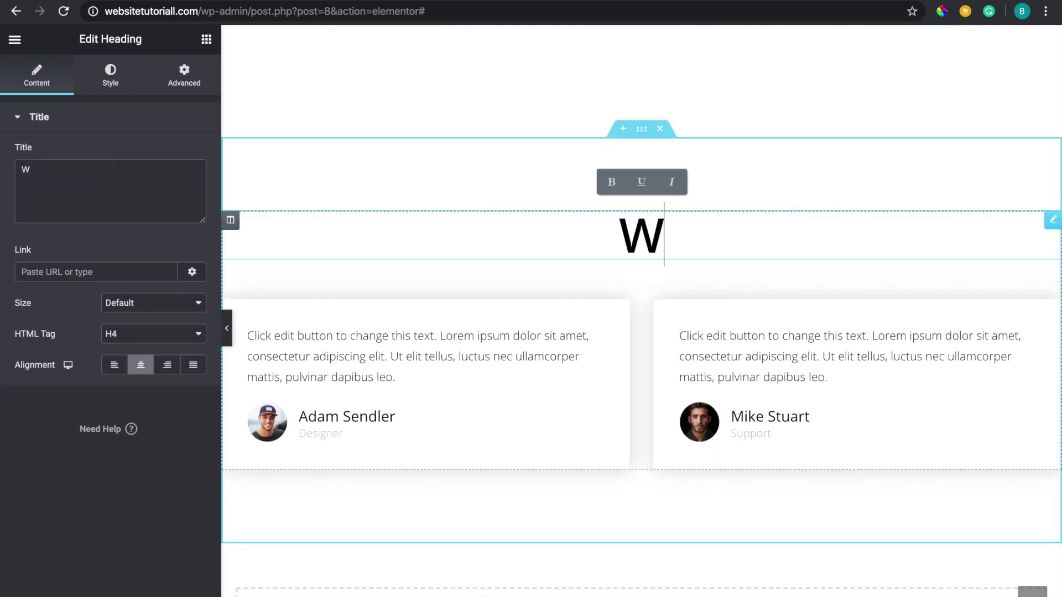
text(hat Are Clients Say)
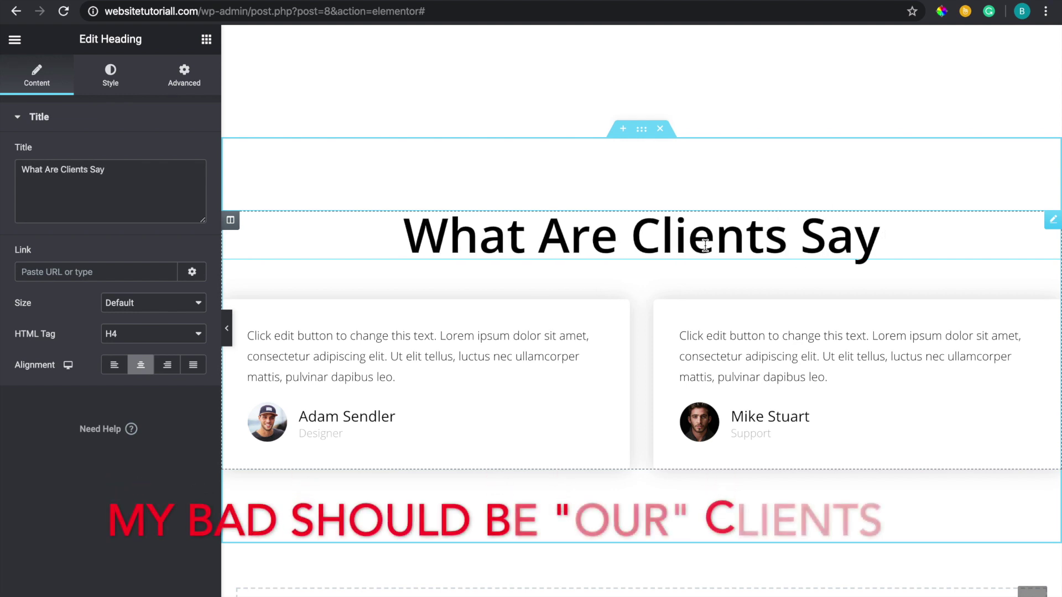
Step: Set the heading font to Montserrat weight 500, then bring up the section's Style settings
click(114, 93)
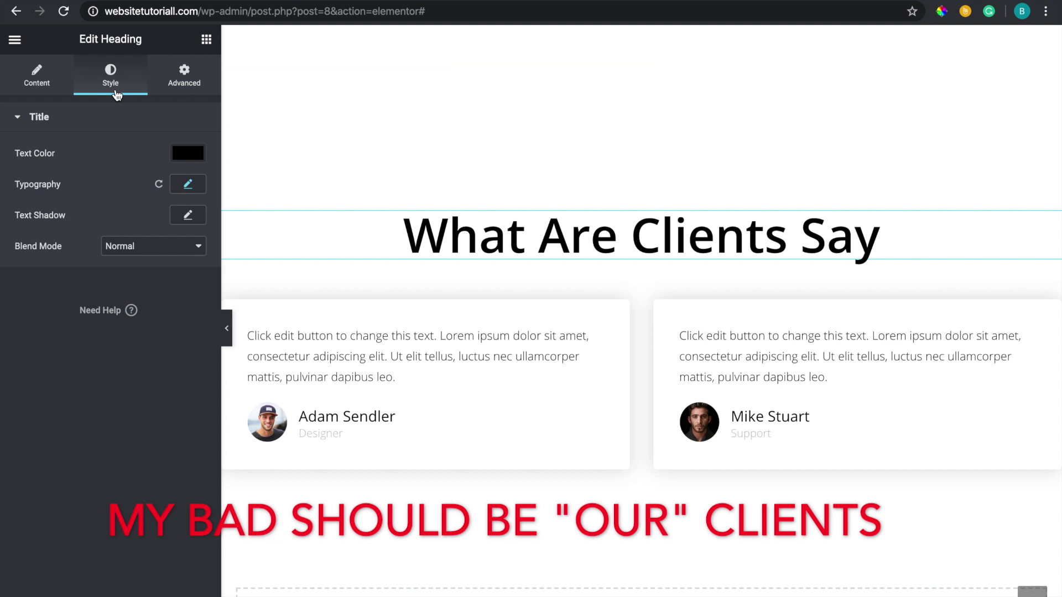
click(188, 184)
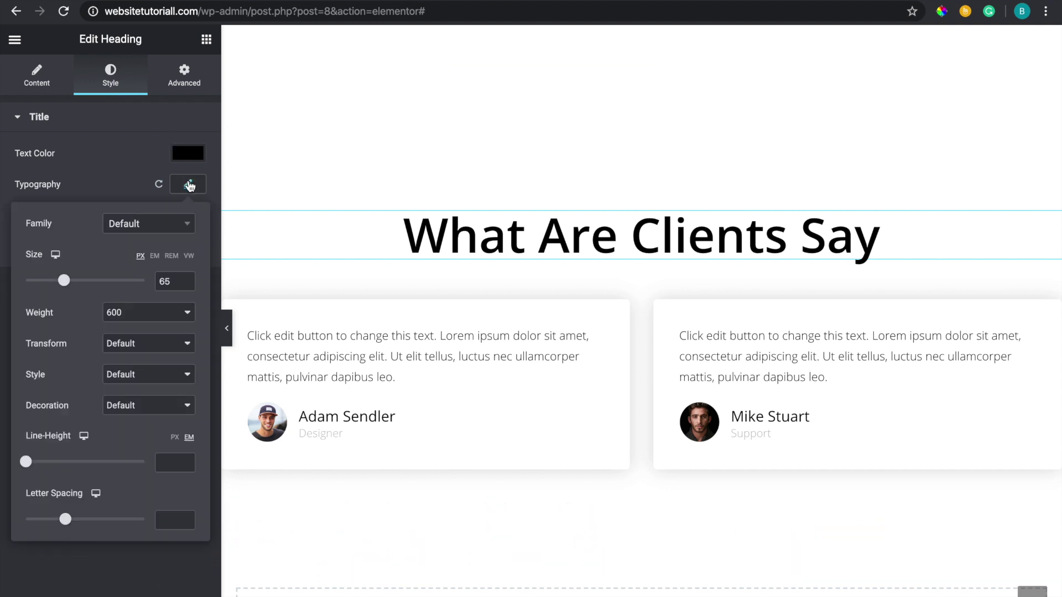
click(167, 226)
text(monts)
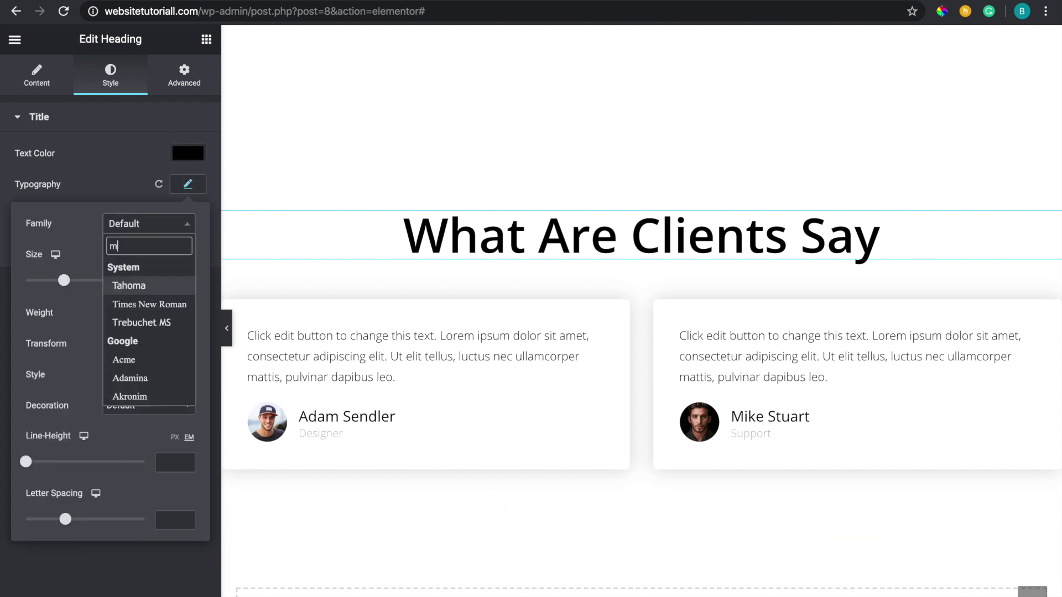
click(159, 286)
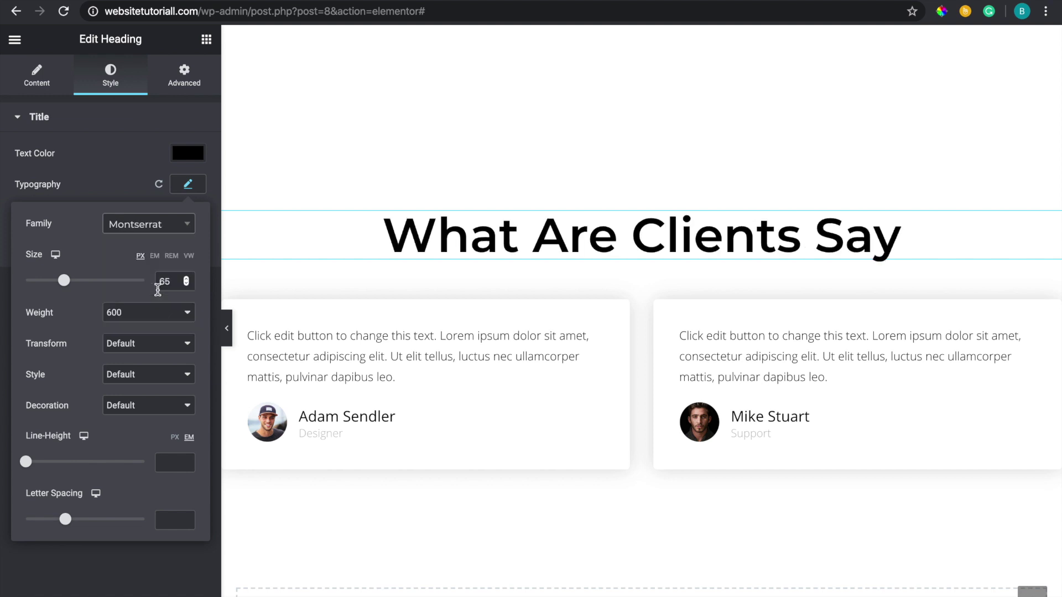
click(153, 321)
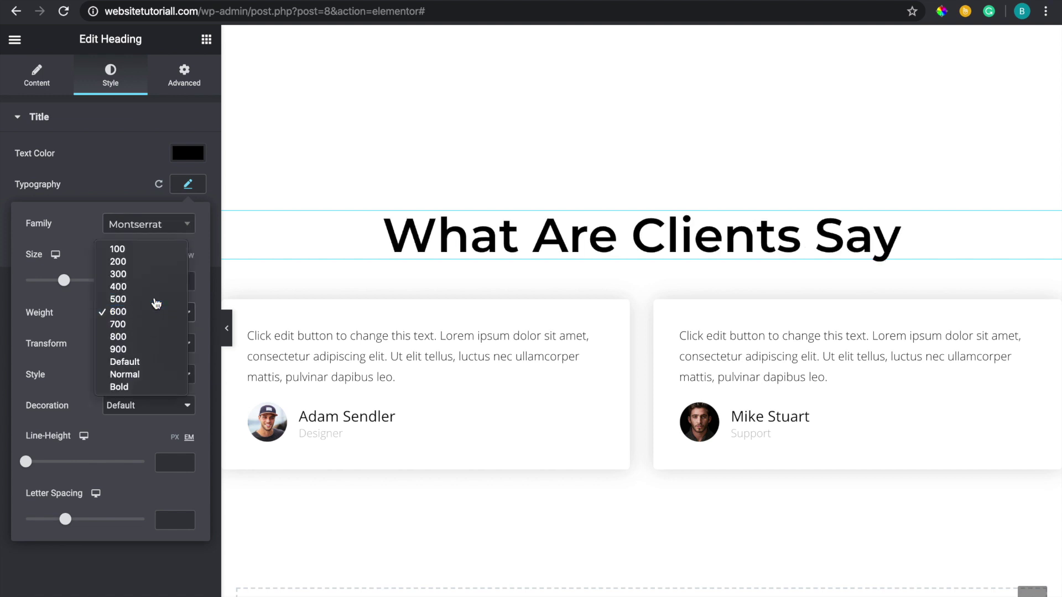
click(156, 303)
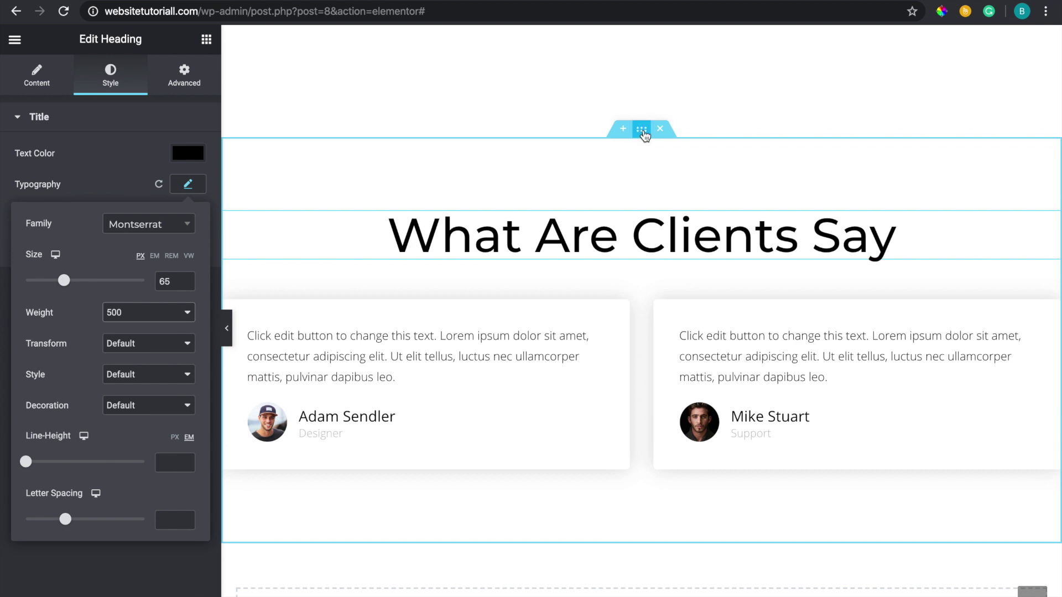
click(641, 131)
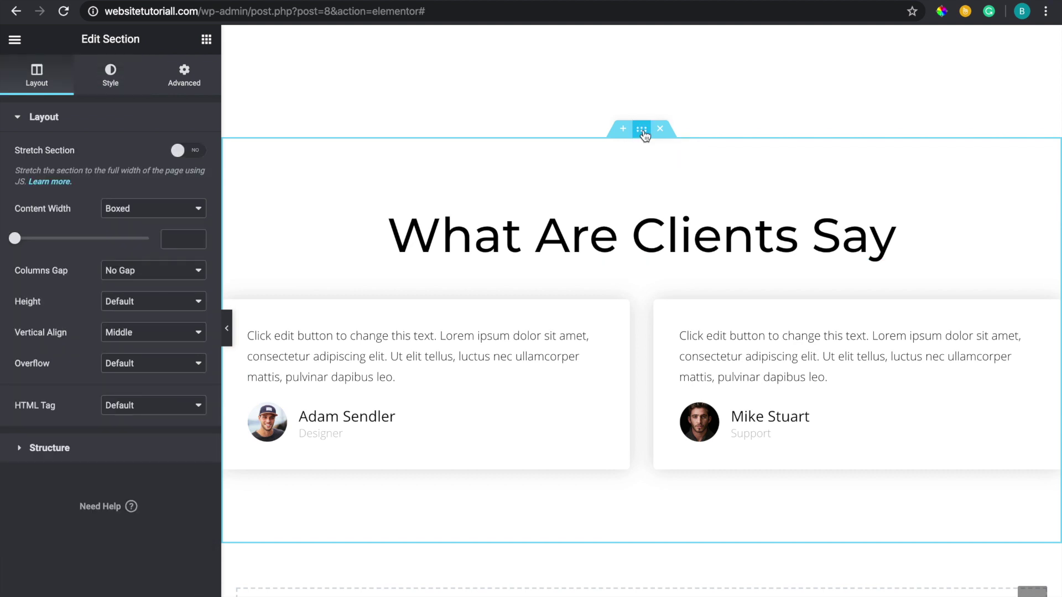
click(112, 86)
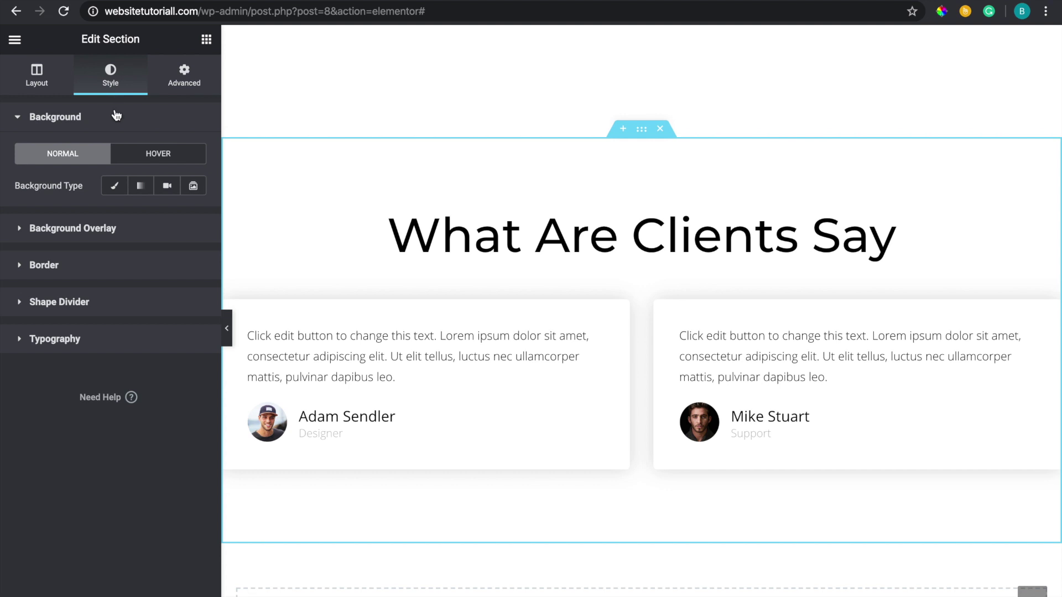
Step: Make the section background a linear gradient from #00B0FF to a deeper blue (#0087FF)
click(139, 191)
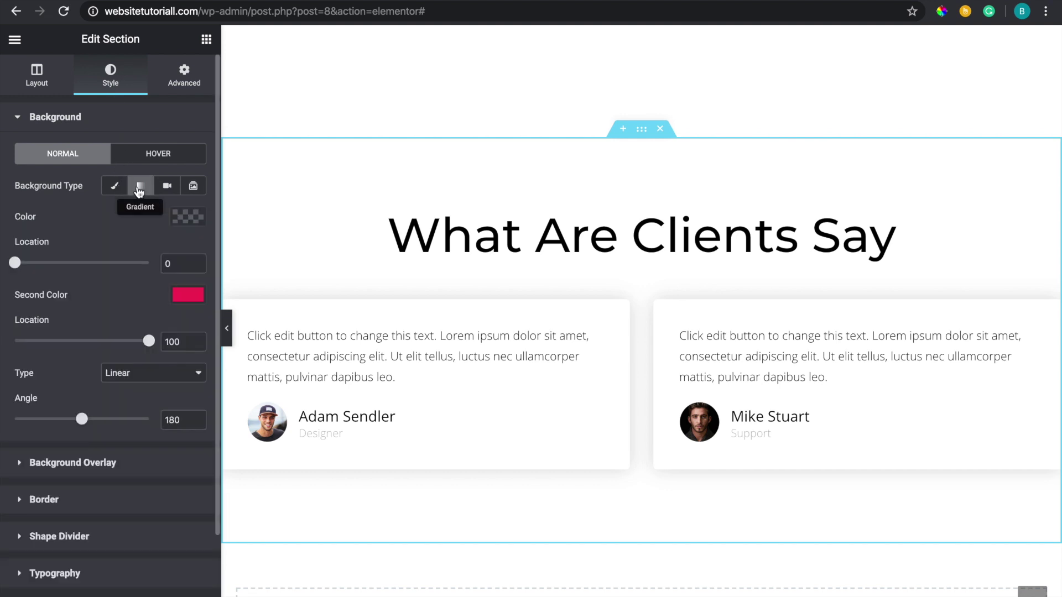
click(191, 220)
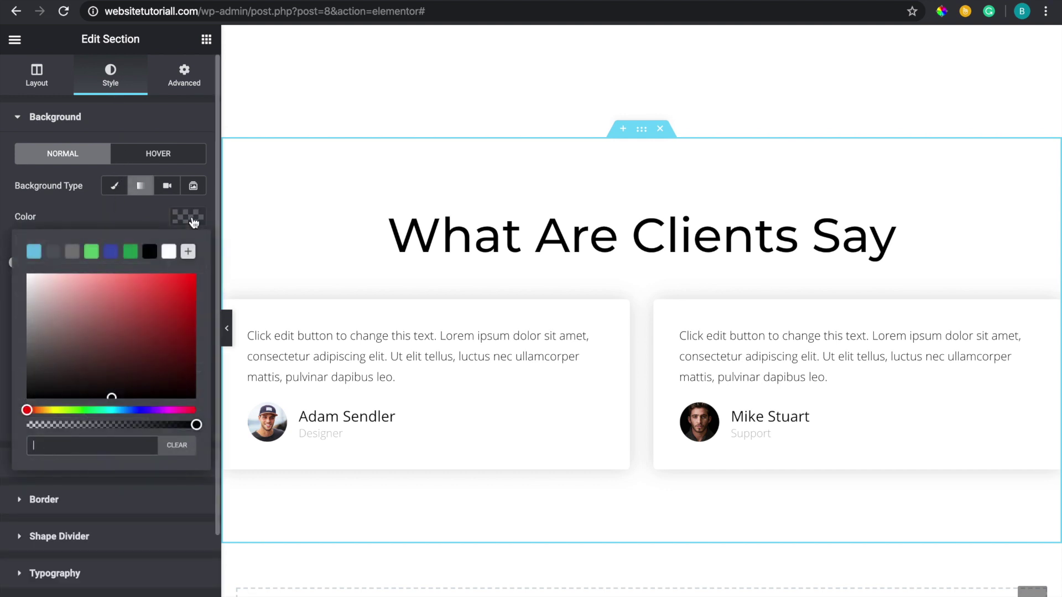
click(111, 450)
text(#00B0FF)
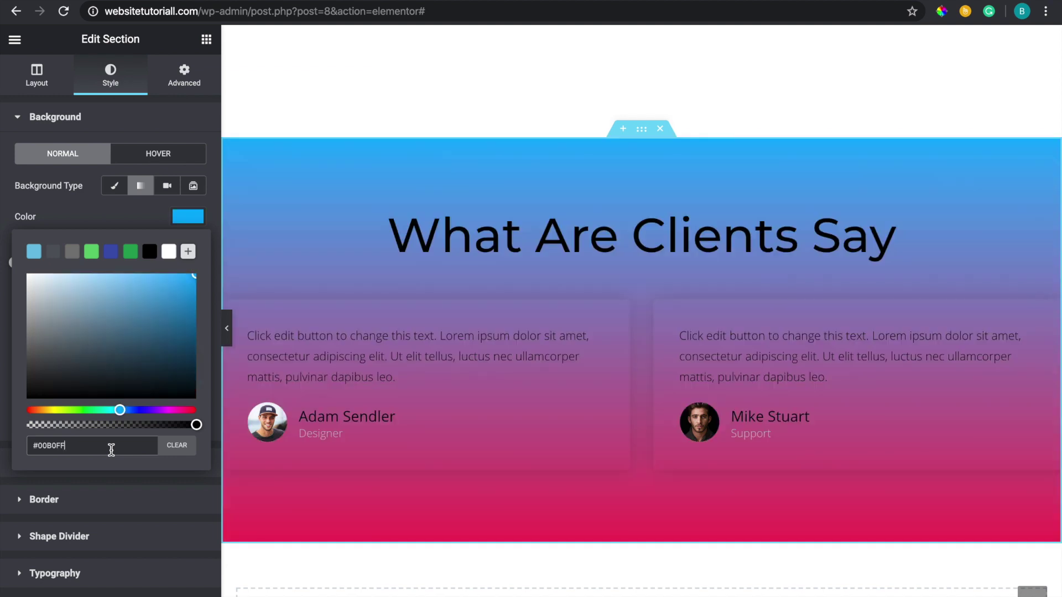
click(133, 212)
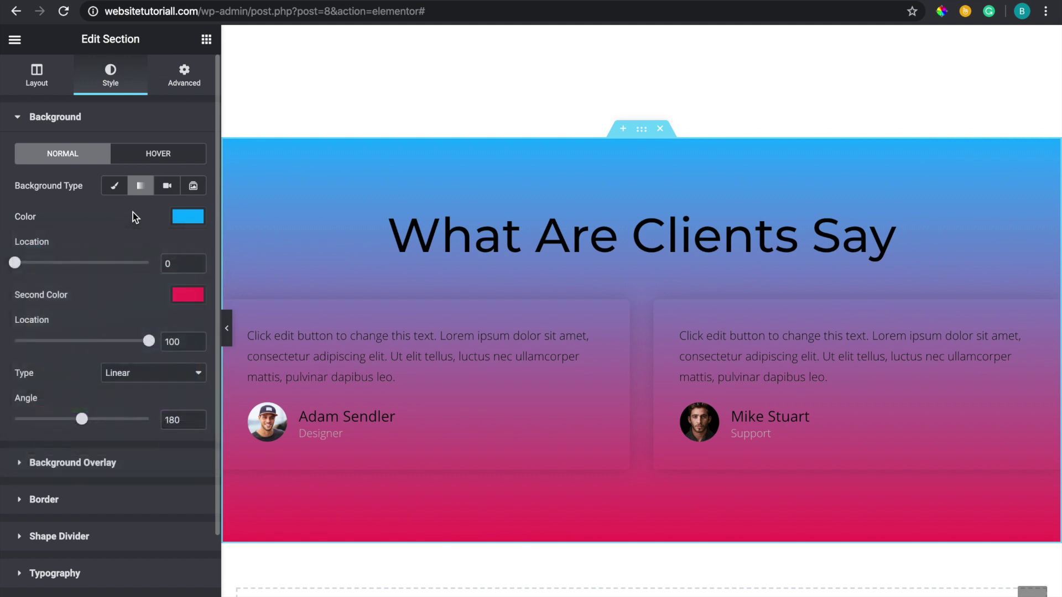
click(187, 294)
click(105, 517)
text(#00B0FF)
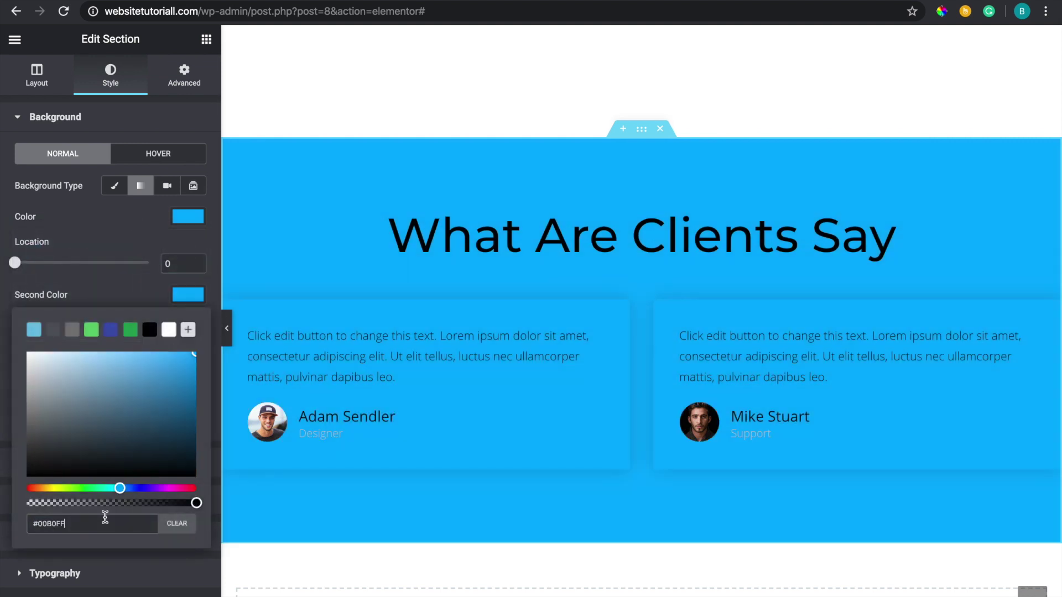
drag(120, 488, 125, 488)
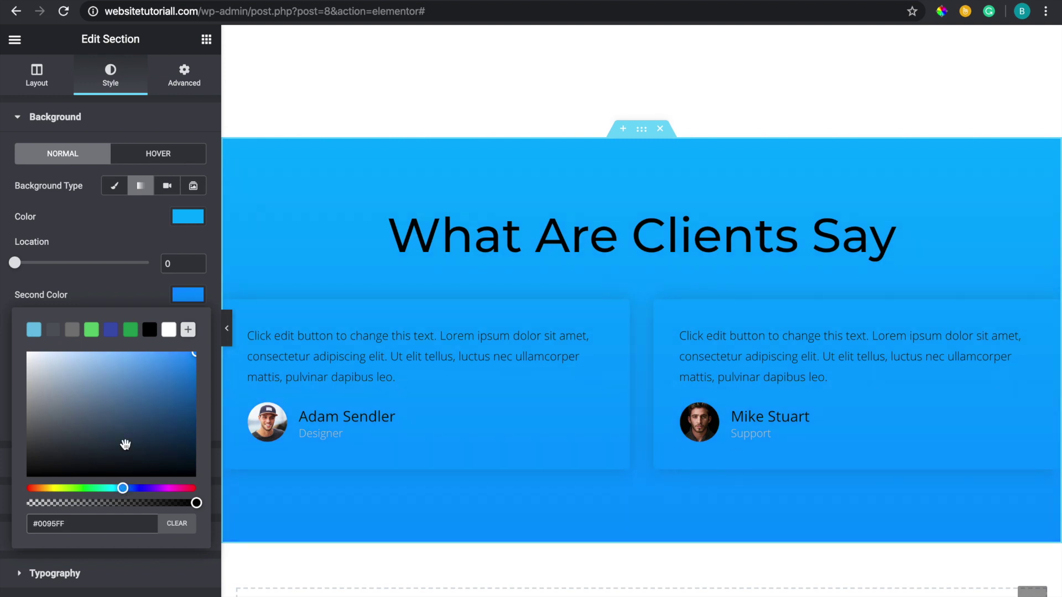
click(143, 287)
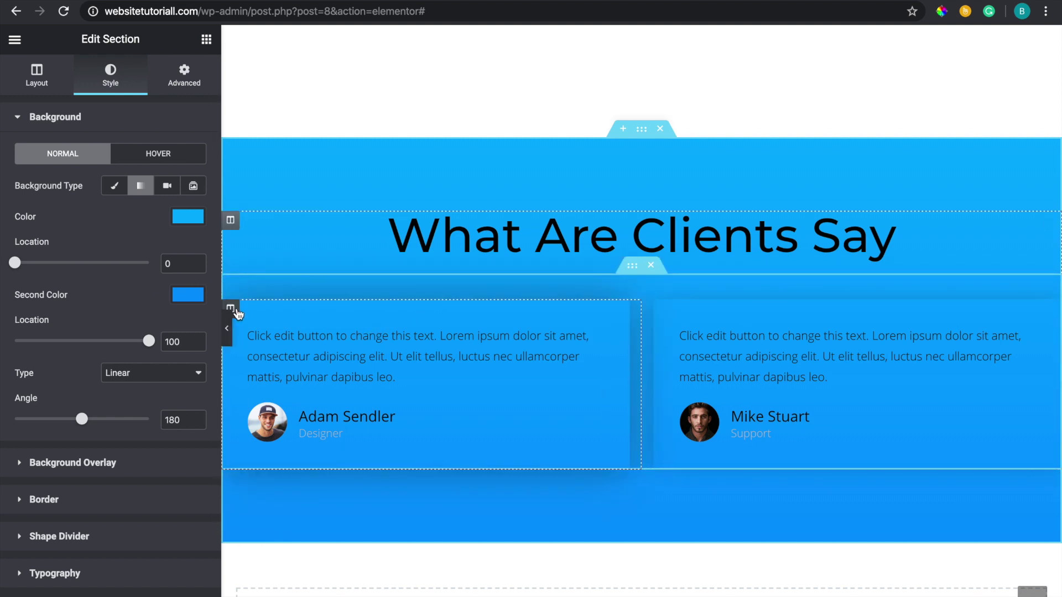
Step: Give the left testimonial column a solid white background
click(231, 309)
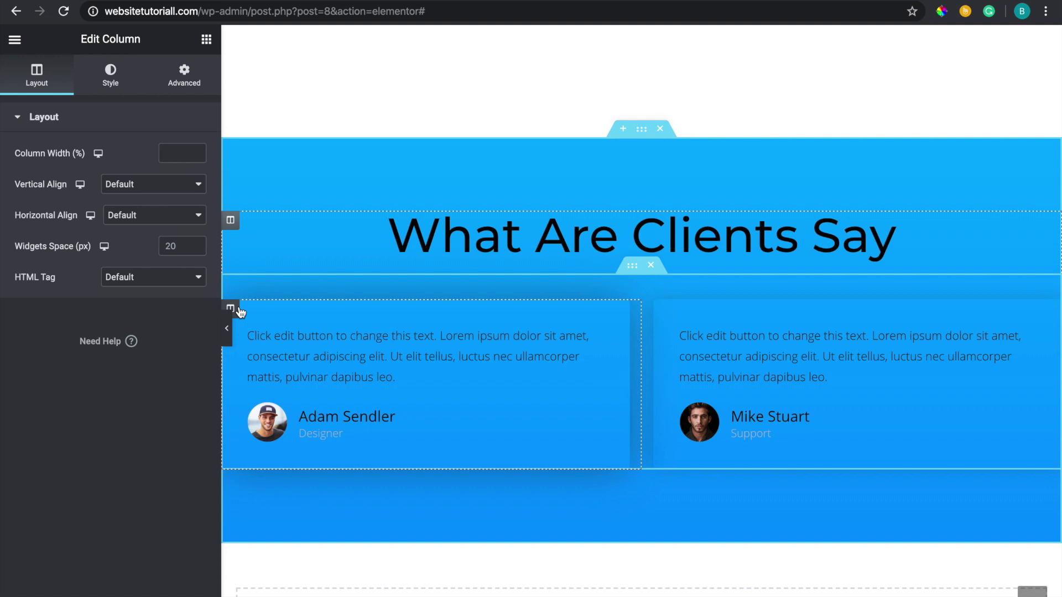
click(115, 87)
click(125, 187)
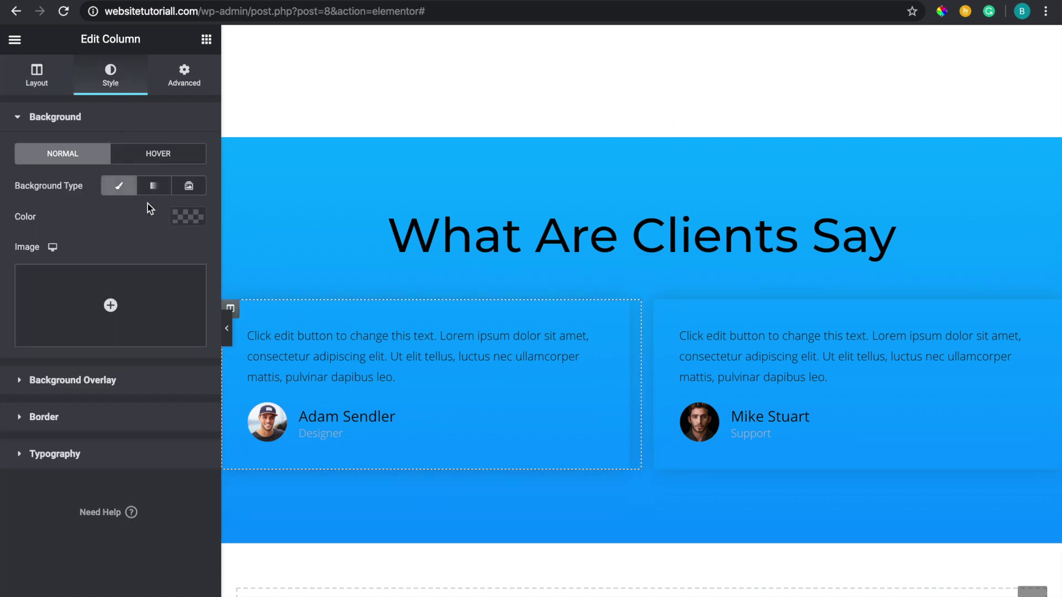
click(178, 222)
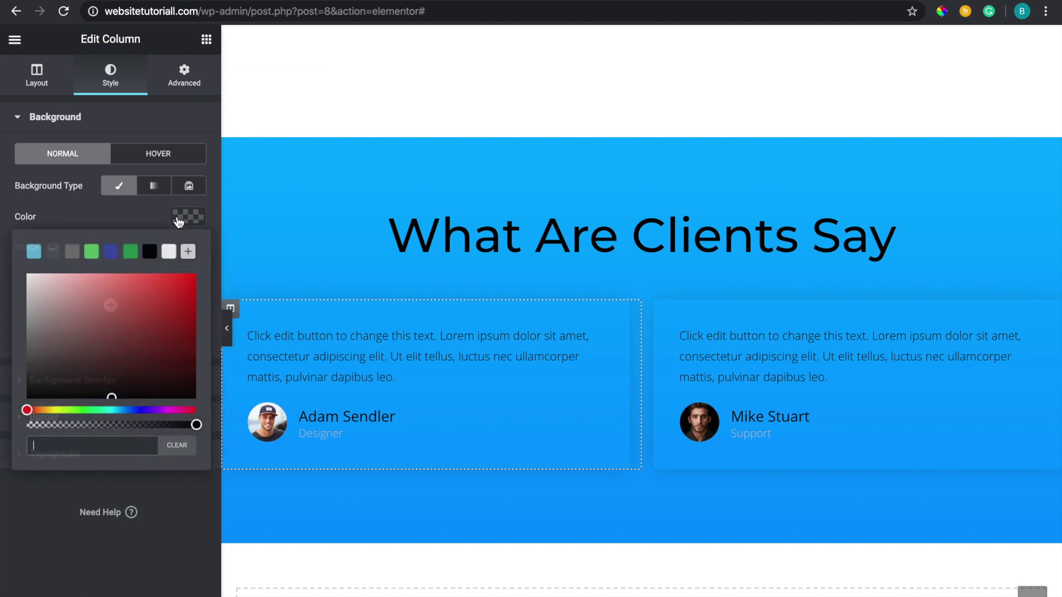
click(169, 252)
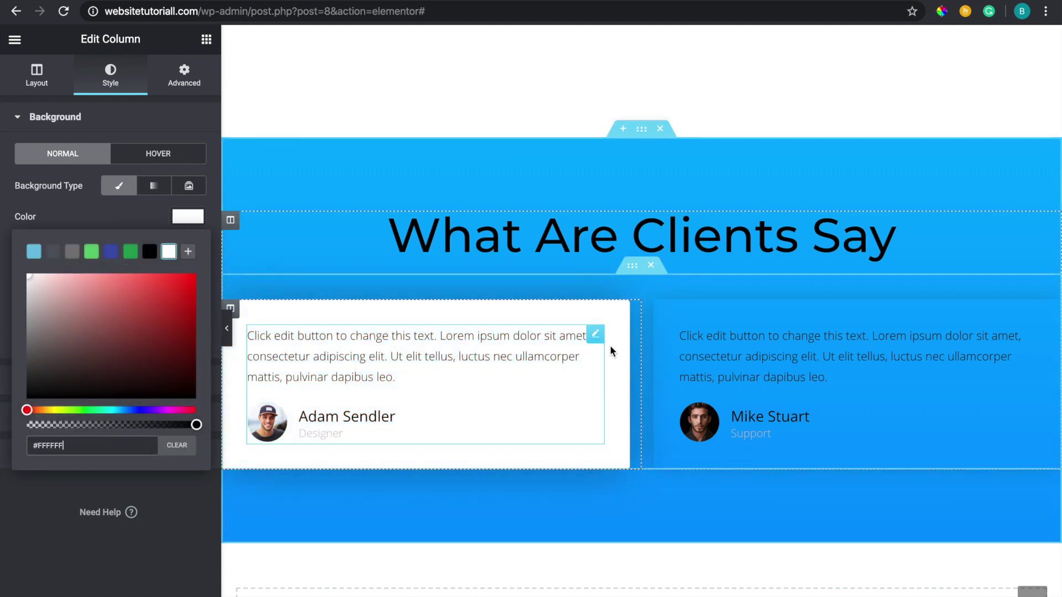
Step: Give the right testimonial column a solid white background and preview with the panel hidden
click(656, 314)
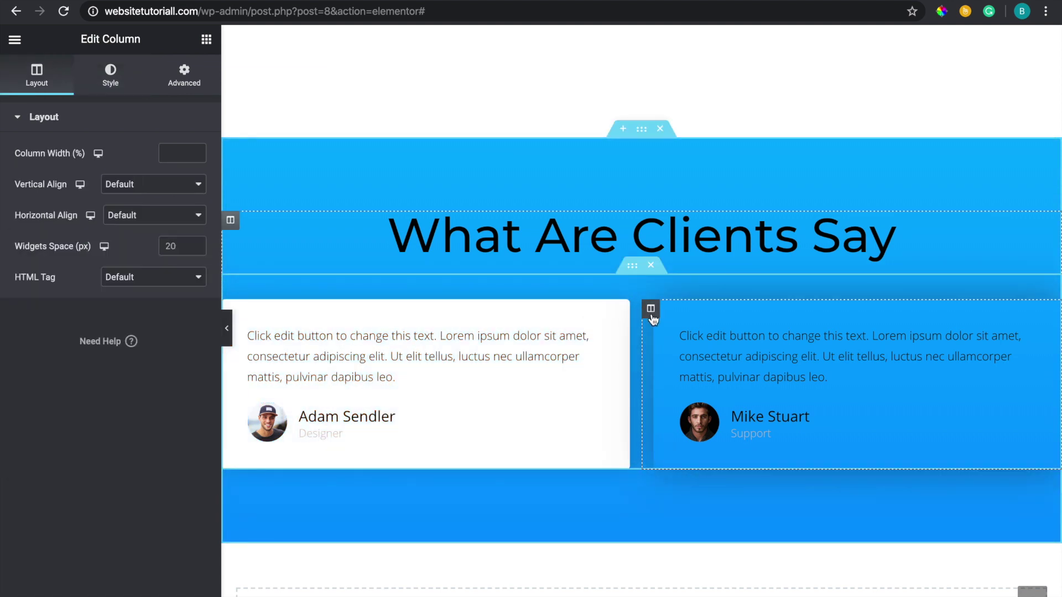
click(130, 78)
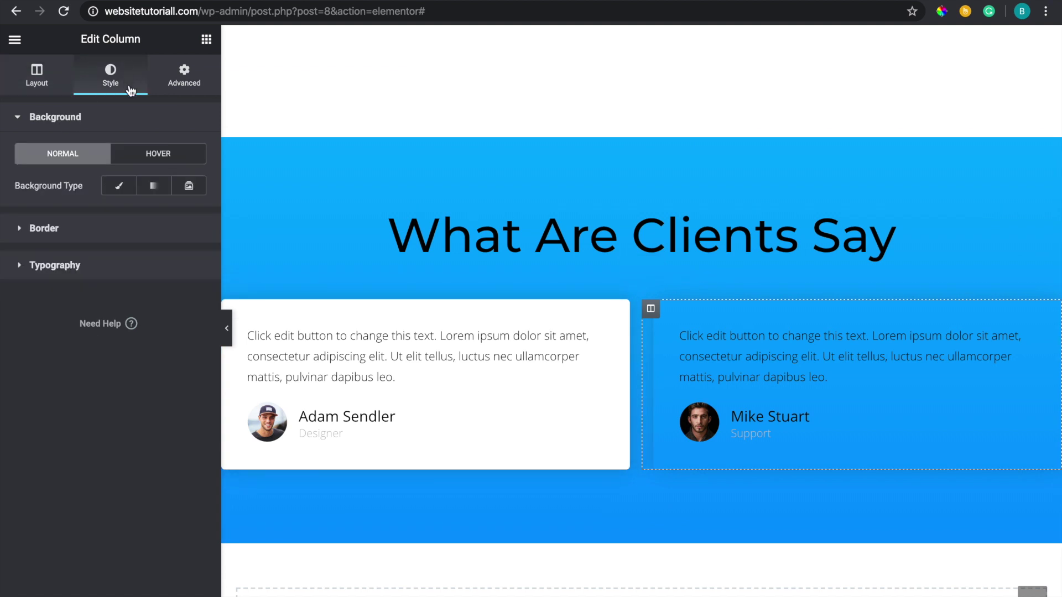
click(127, 188)
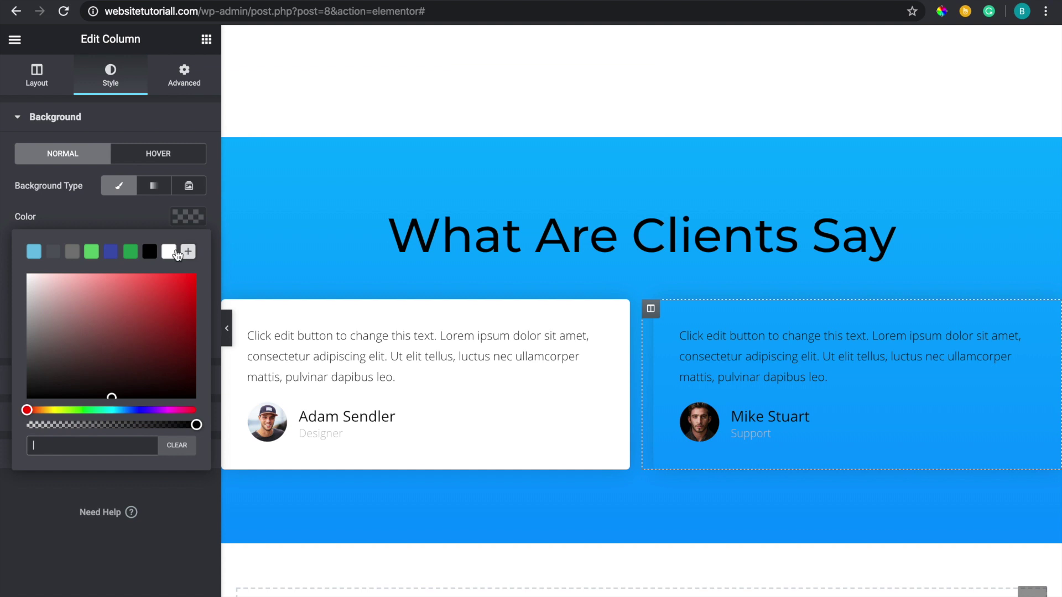
click(169, 251)
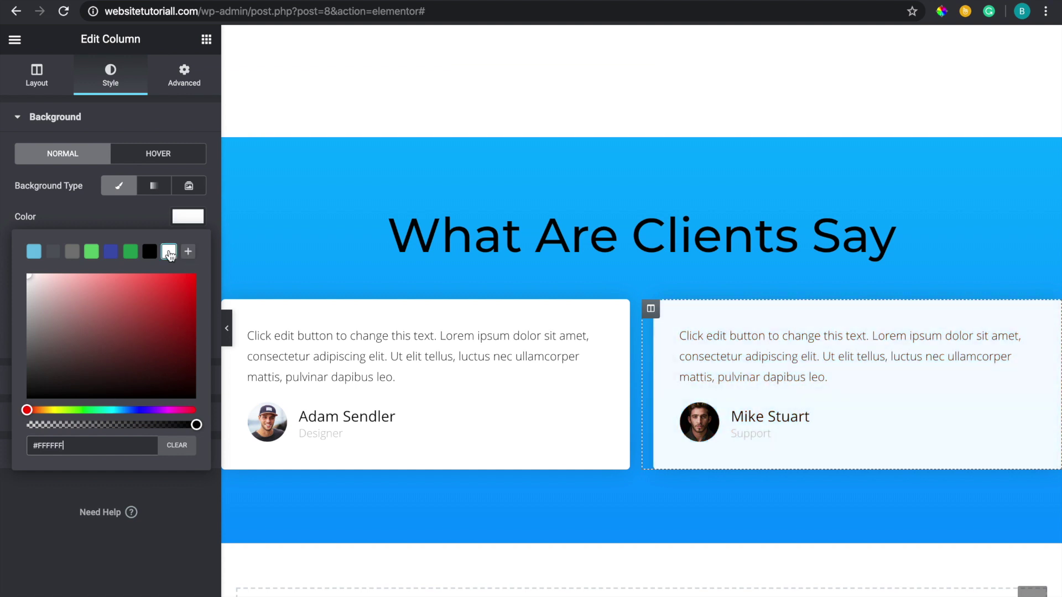
click(226, 329)
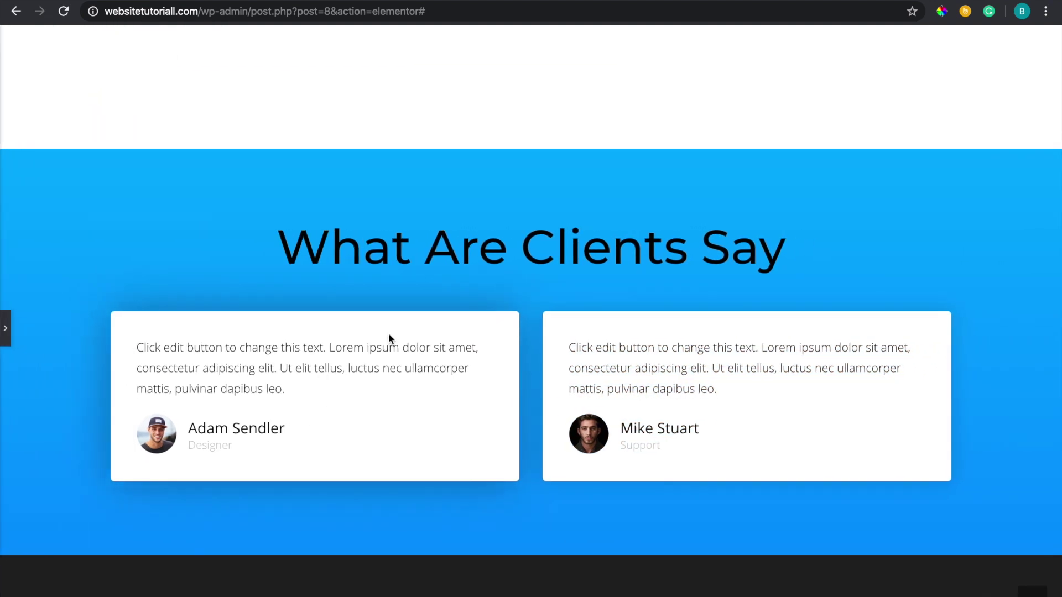
Step: Make the 'What Are Clients Say' heading text white (#FFFFFF) and preview it
click(3, 330)
click(576, 223)
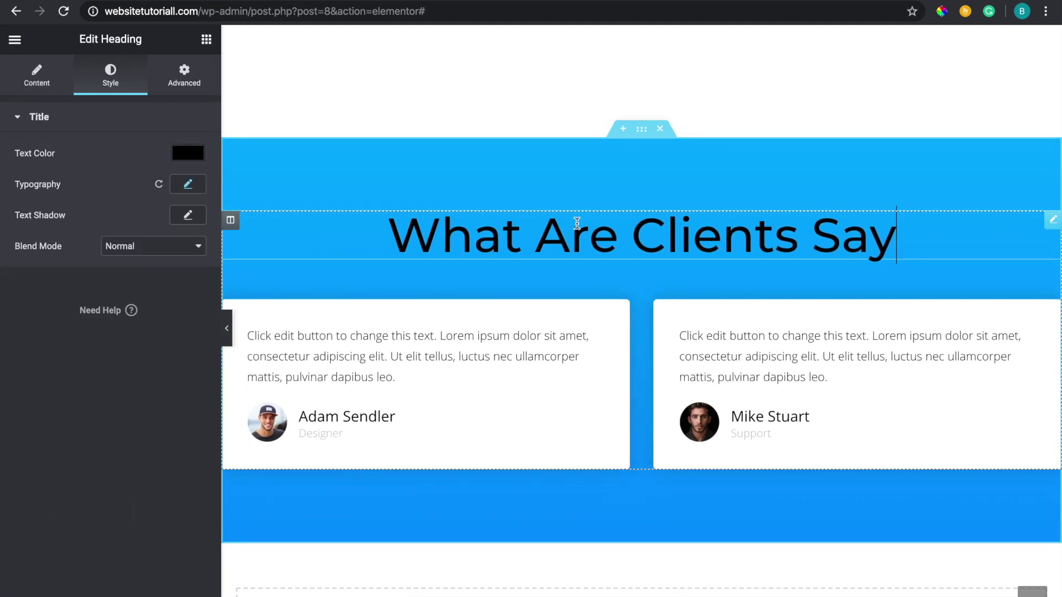
click(187, 153)
click(169, 189)
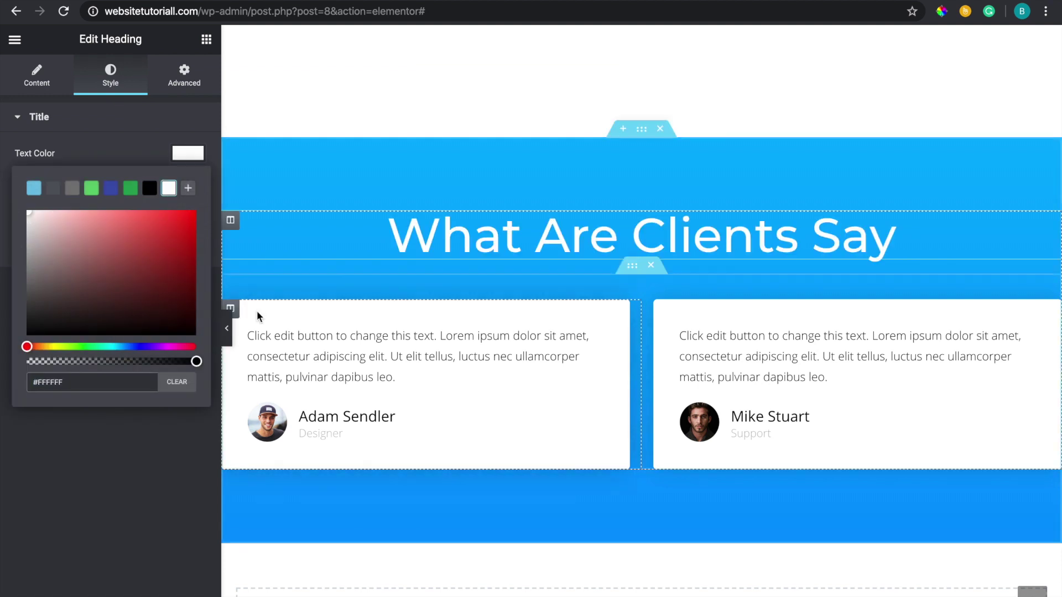
click(226, 329)
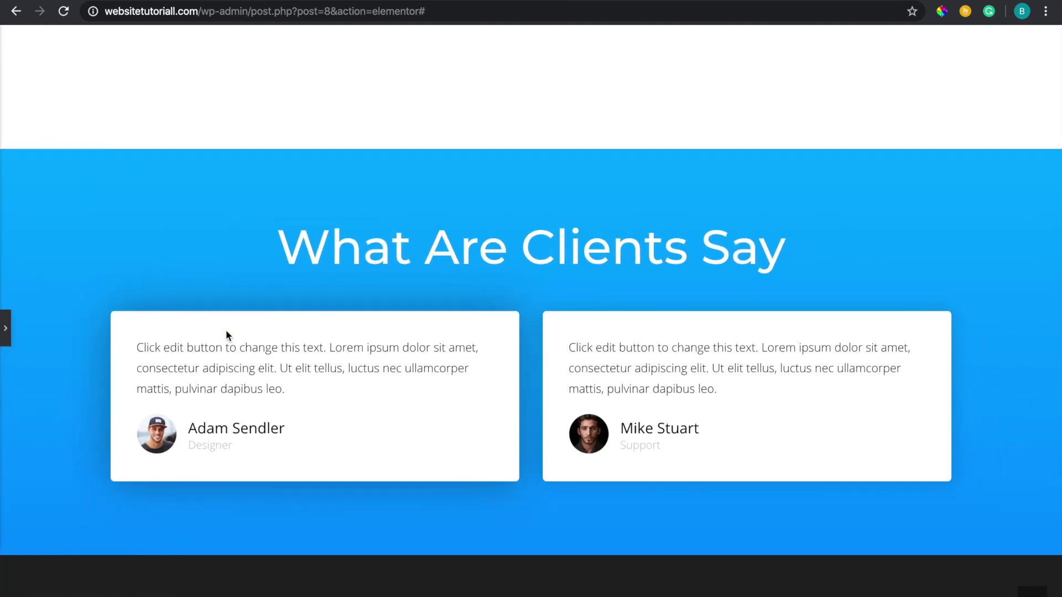
Step: Select the first testimonial's Designer job title for editing
click(5, 328)
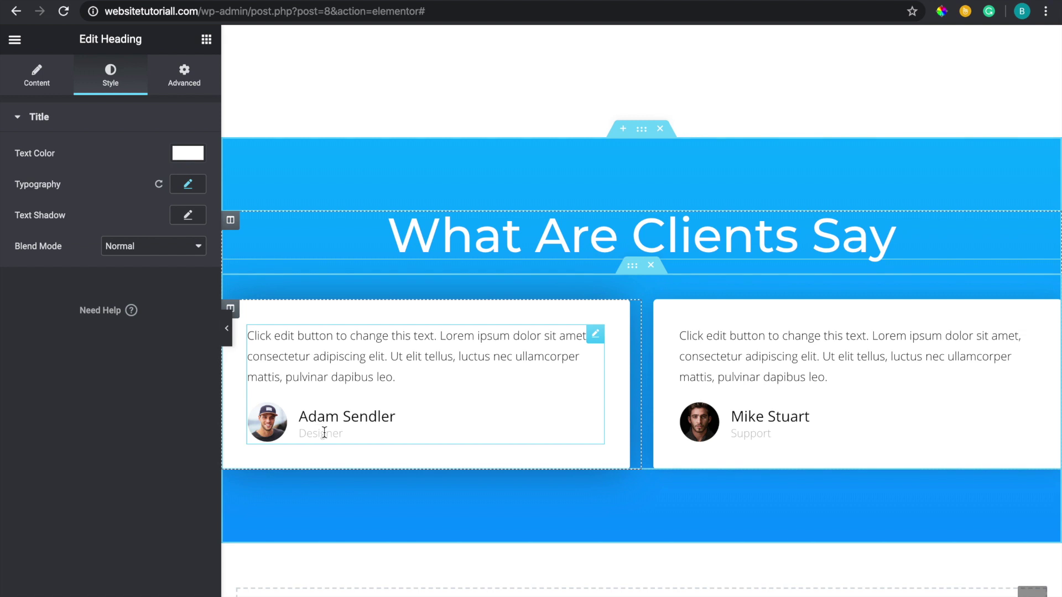
click(323, 432)
drag(343, 431, 298, 433)
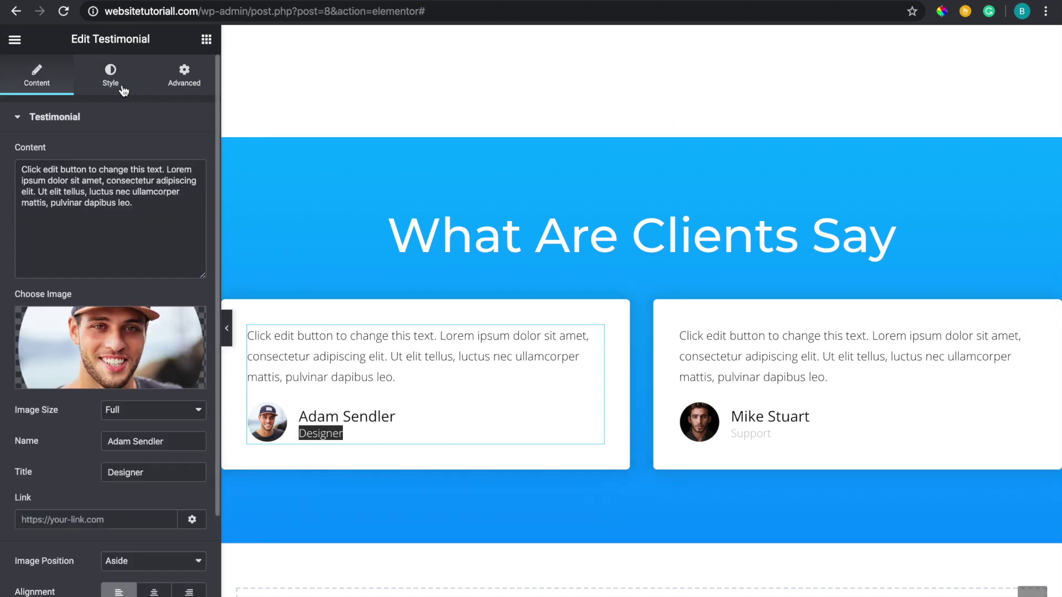
Step: Darken the first testimonial's quote text colour toward near black
click(118, 83)
click(188, 155)
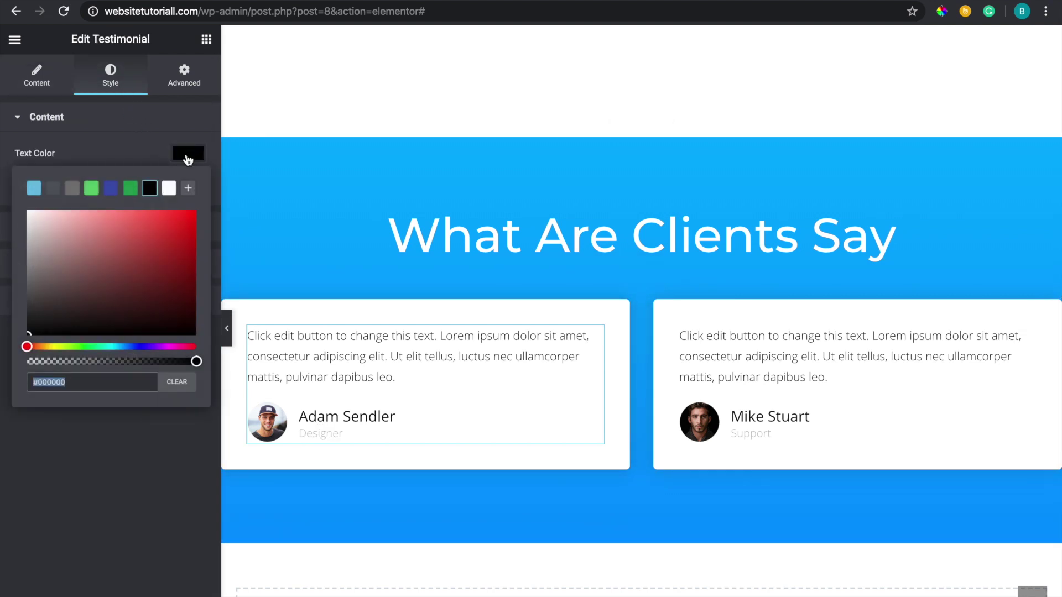
drag(177, 313, 193, 327)
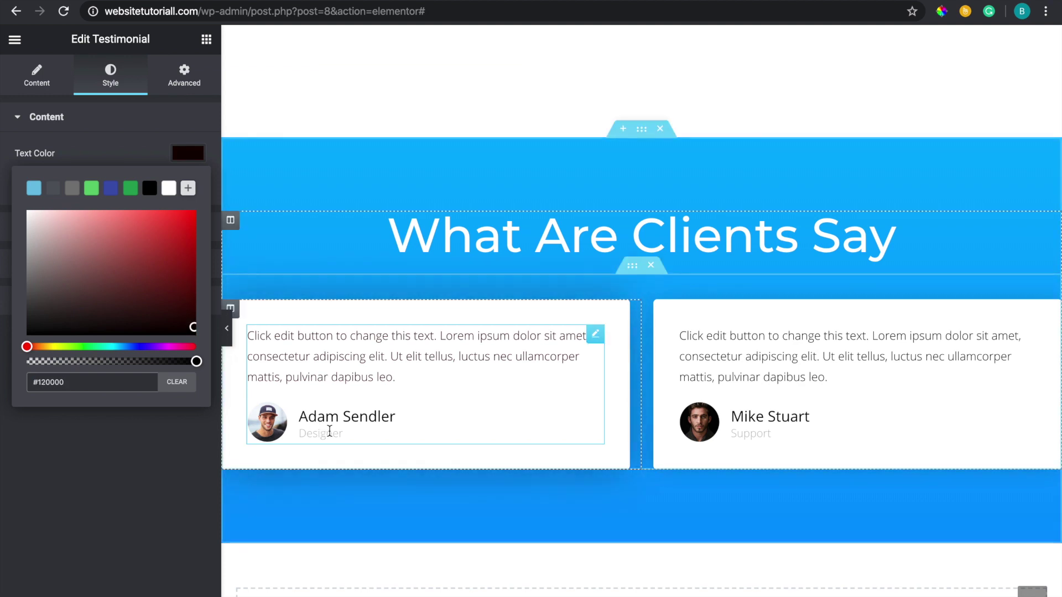
drag(347, 431, 300, 433)
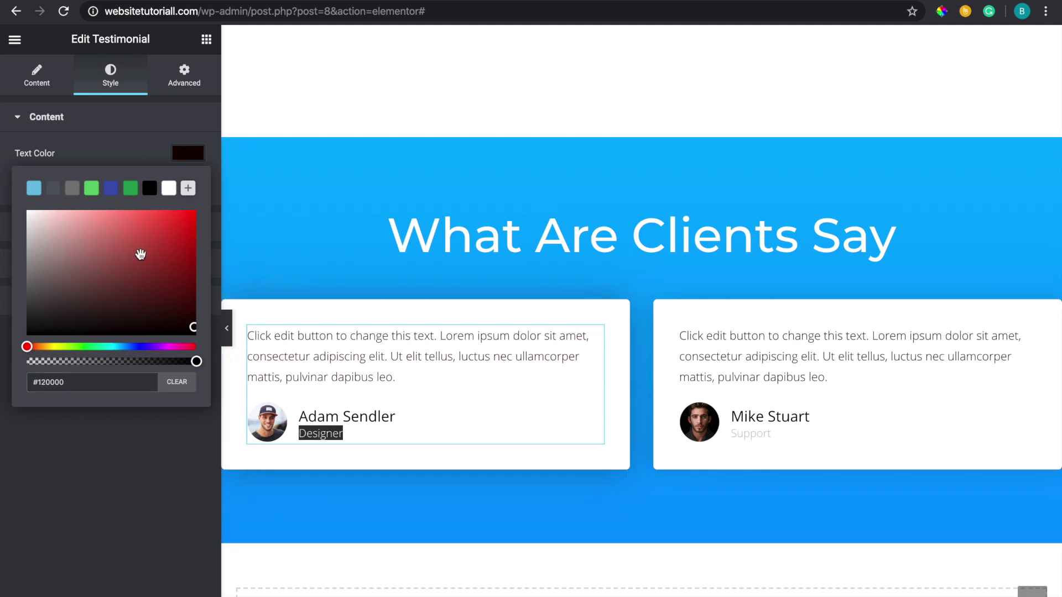
mouse_move(131, 284)
mouse_down()
mouse_move(161, 327)
mouse_move(188, 330)
mouse_up()
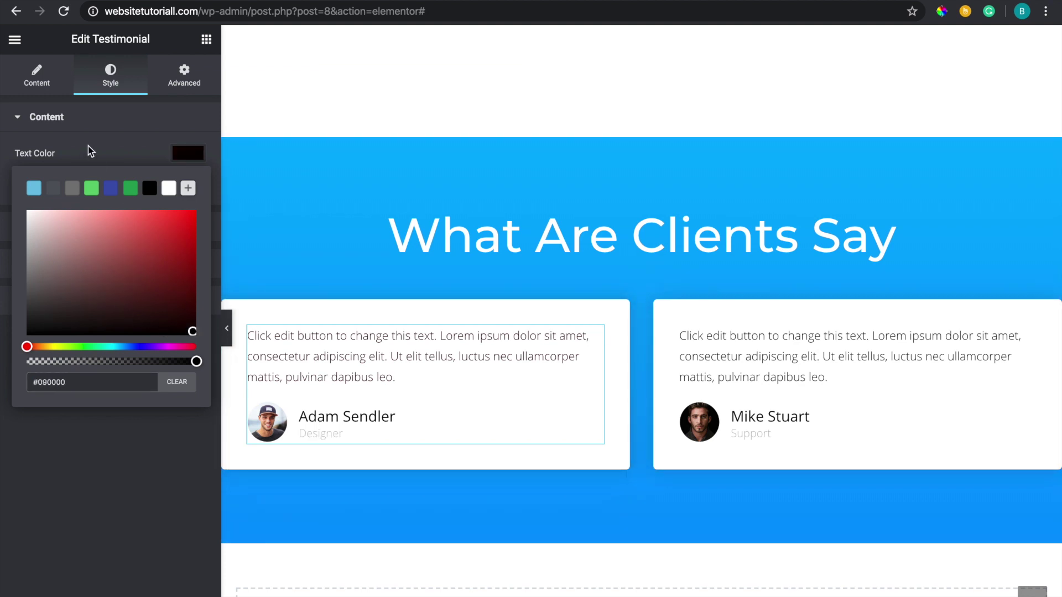
click(97, 123)
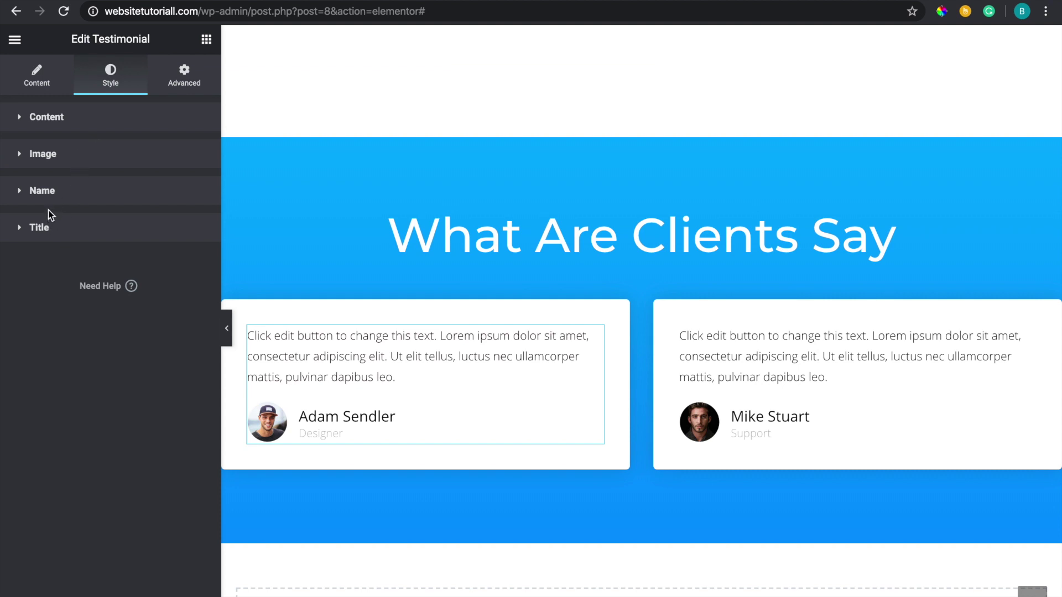
click(34, 227)
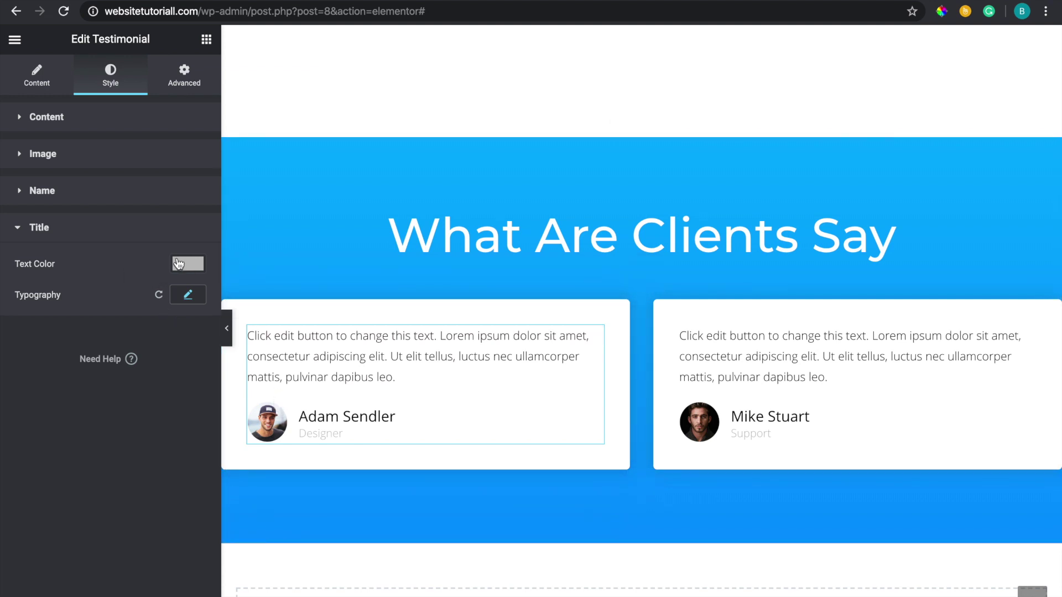
Step: Try a pinkish red, then set the first quote text colour to black (#000000)
click(95, 117)
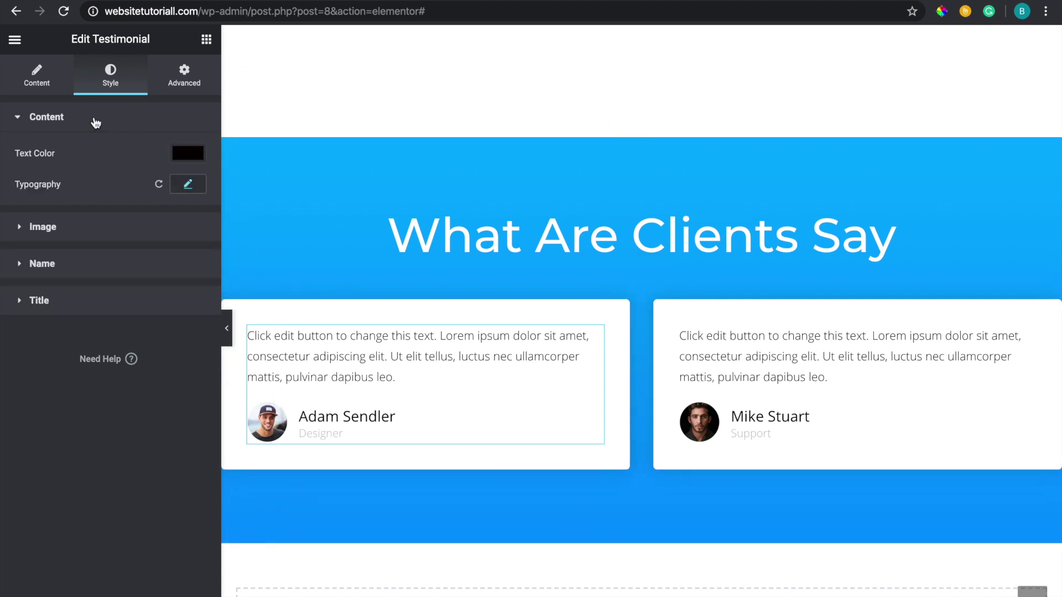
click(318, 343)
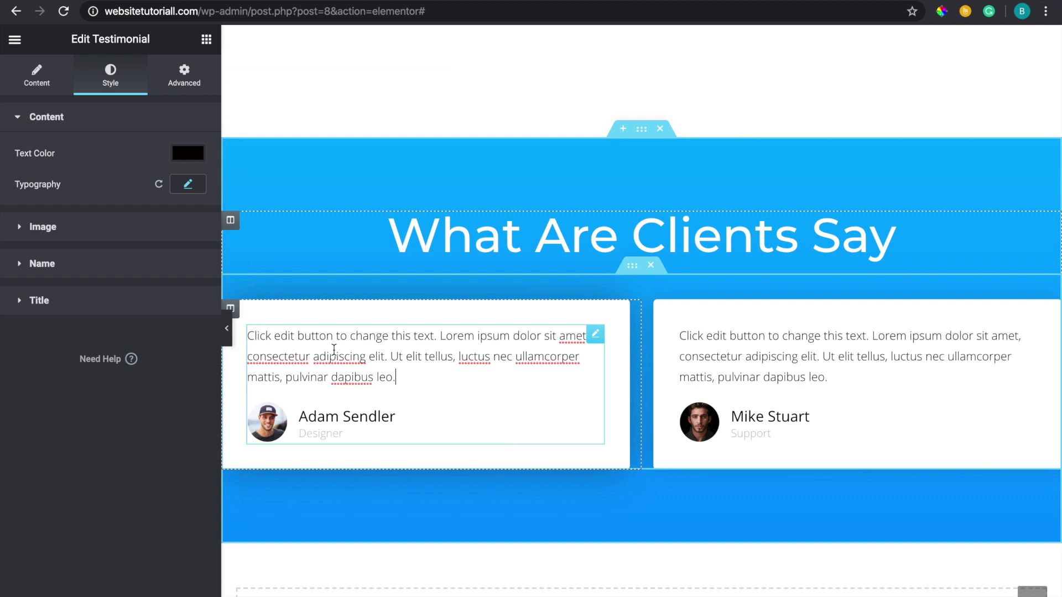
click(188, 153)
drag(167, 226, 129, 148)
click(134, 137)
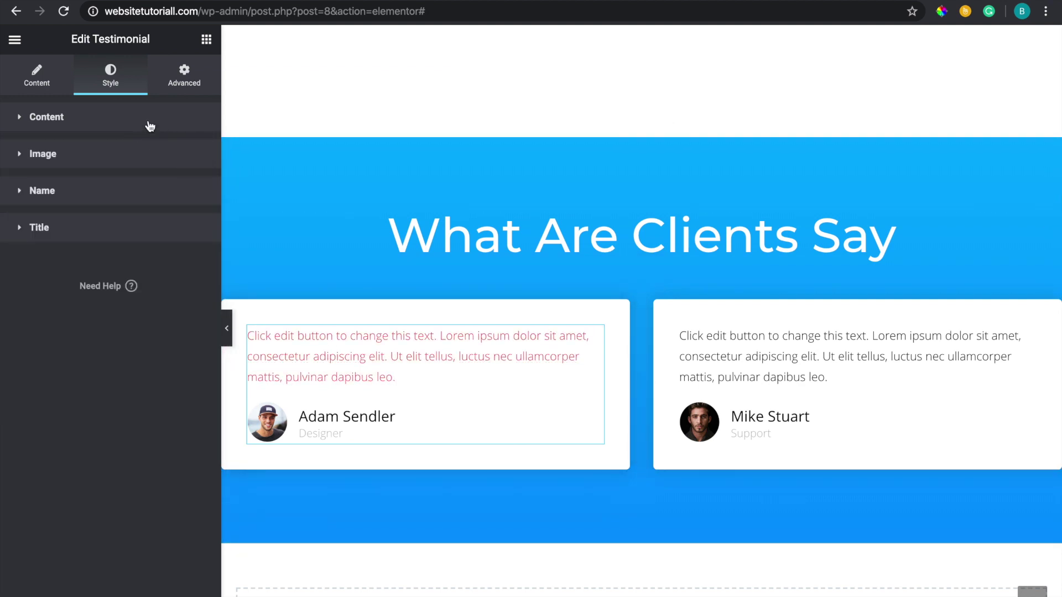
click(173, 153)
click(150, 189)
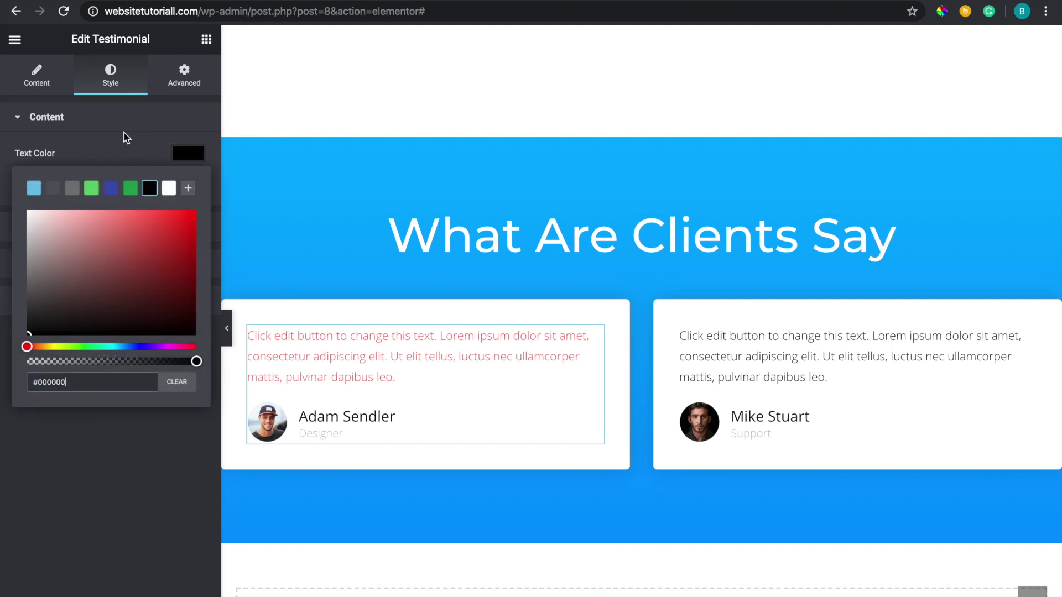
click(37, 122)
Step: Set the first card's Designer job title colour to black (#000000)
click(22, 231)
click(187, 265)
click(150, 298)
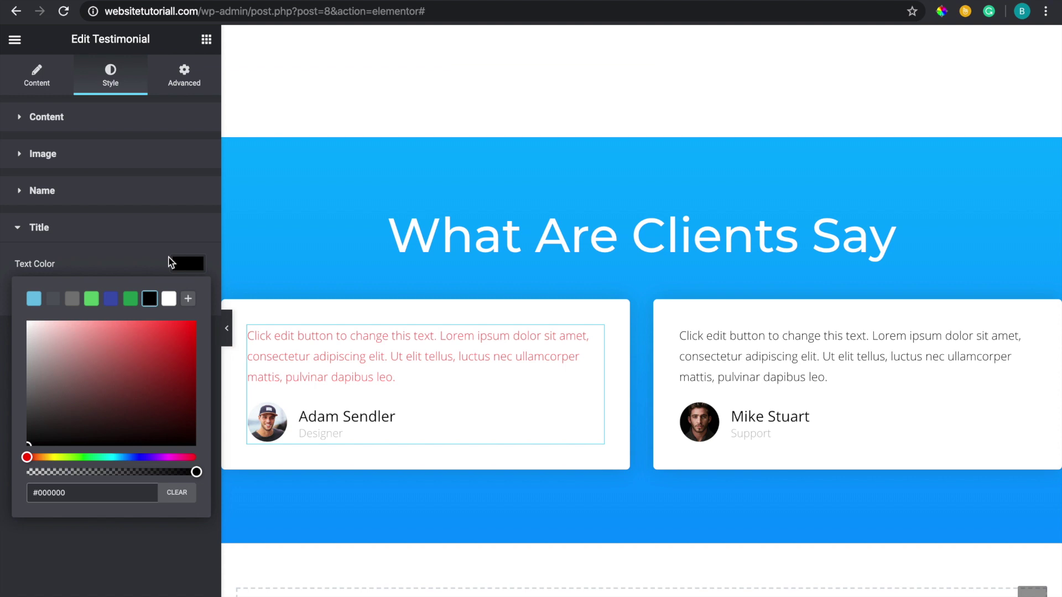
click(150, 241)
click(135, 232)
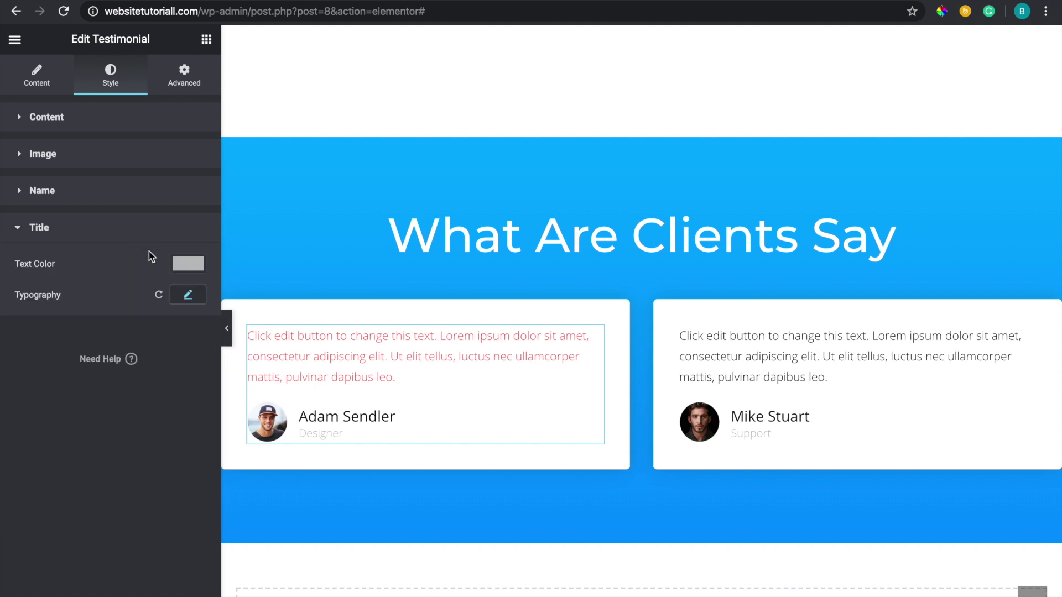
click(186, 264)
click(149, 299)
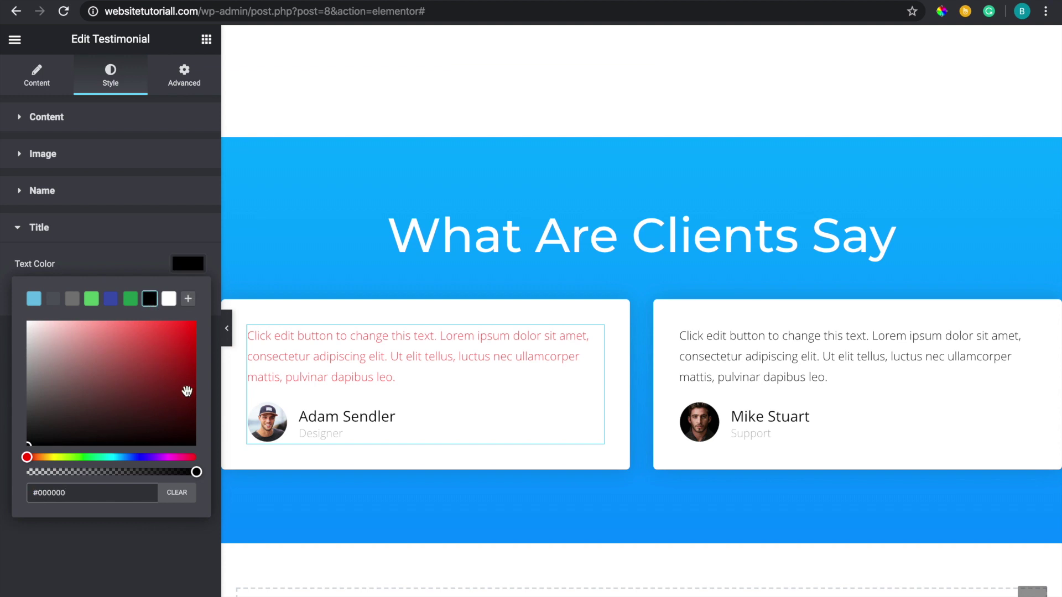
drag(183, 360, 205, 445)
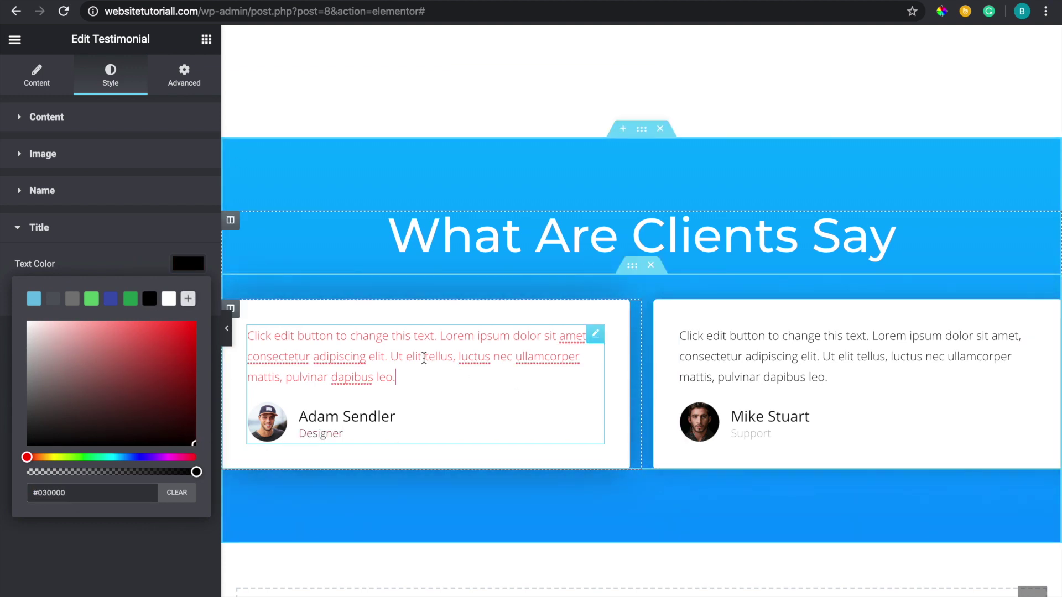
Step: Change the first quote text to black, then a very dark red, and preview
drag(410, 373, 257, 333)
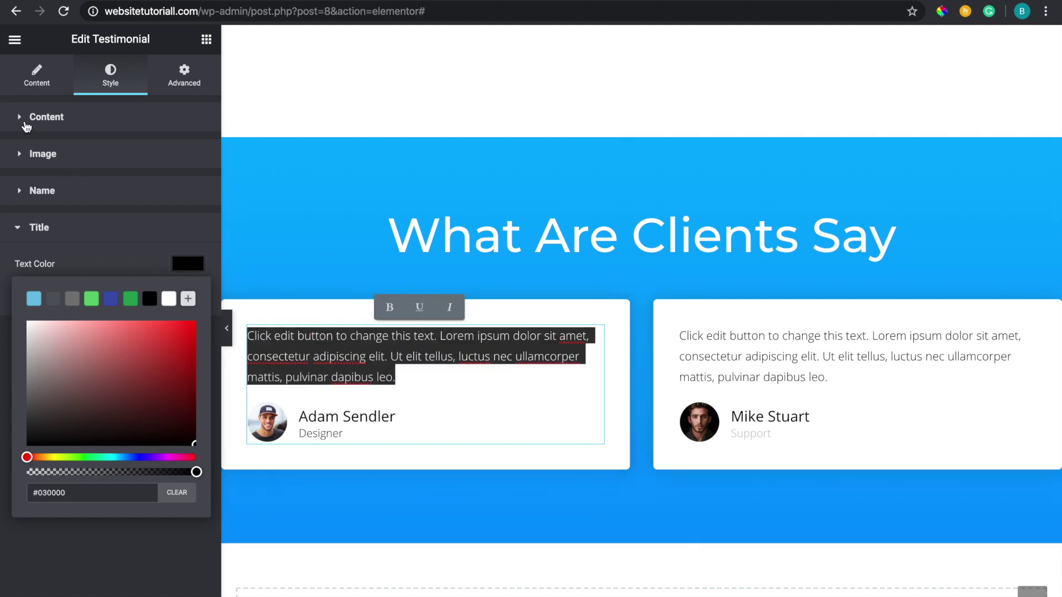
click(25, 118)
click(197, 158)
click(149, 189)
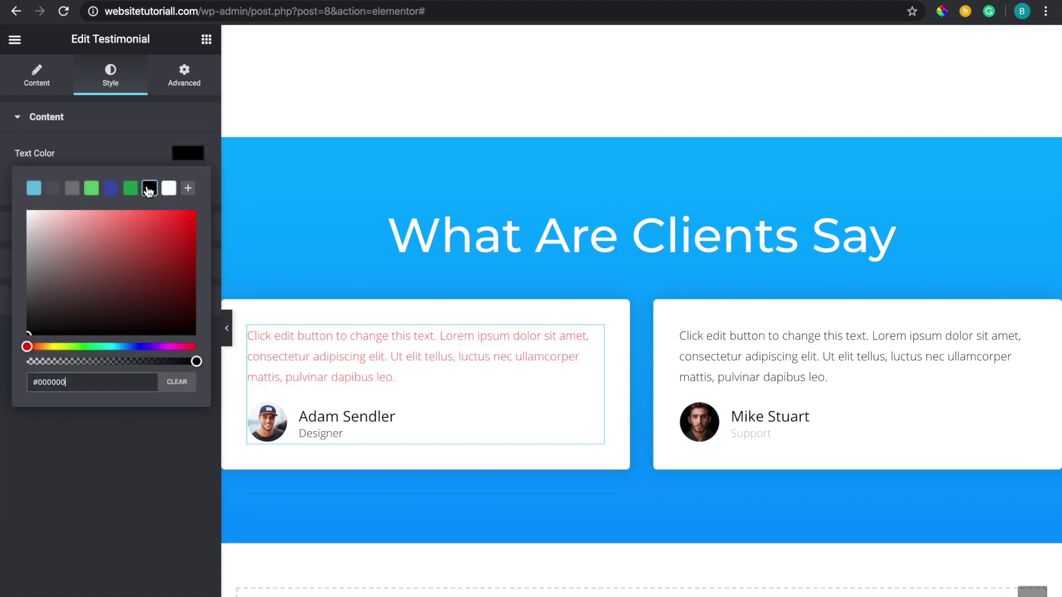
click(194, 324)
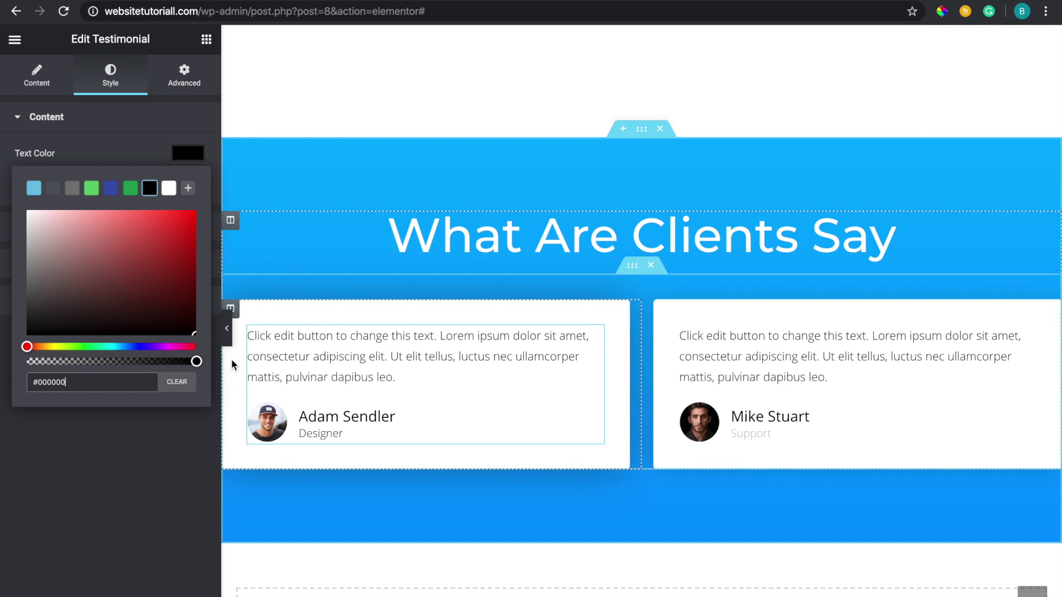
click(227, 331)
Step: Make the second card's Support job title black (#000000)
click(5, 327)
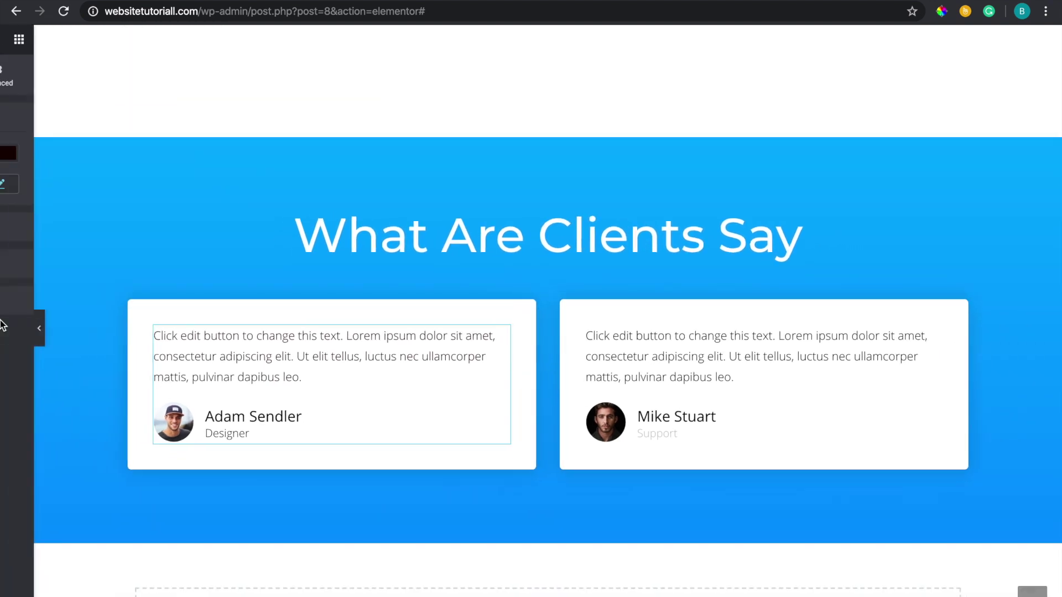
click(769, 435)
drag(780, 434, 725, 433)
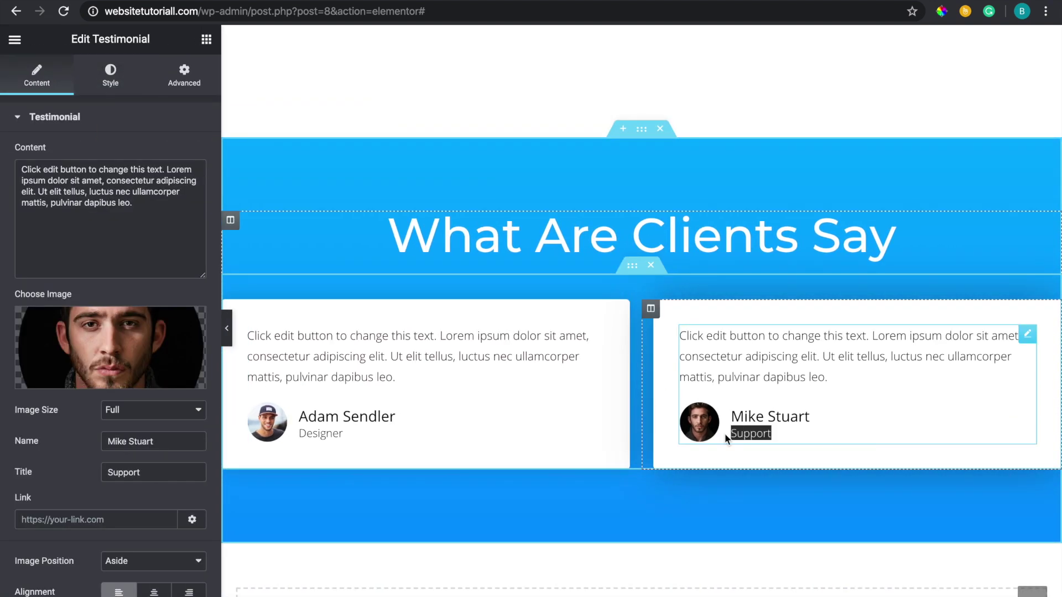
click(122, 87)
click(30, 304)
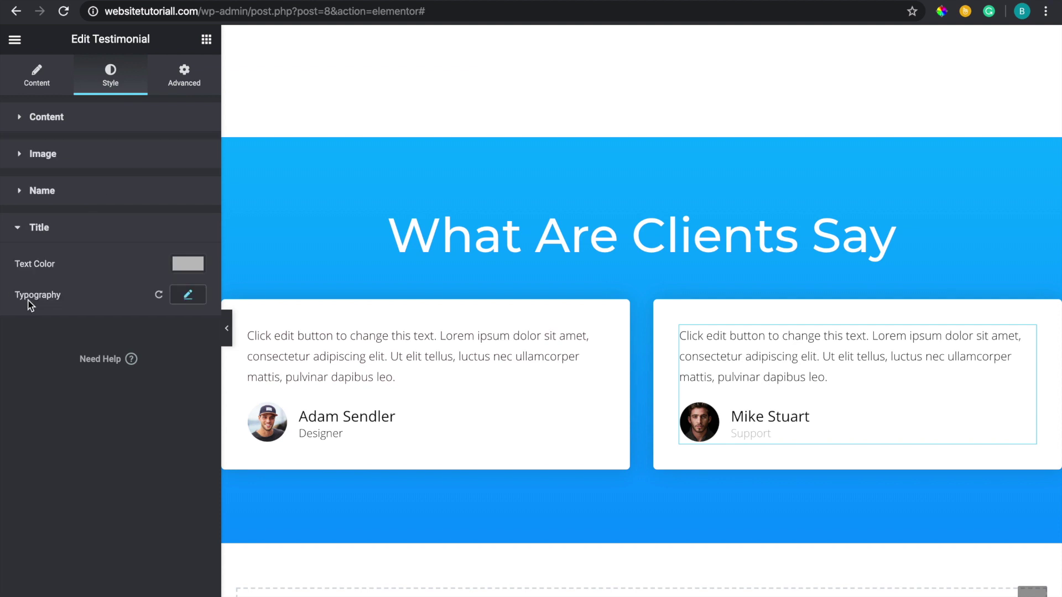
click(187, 270)
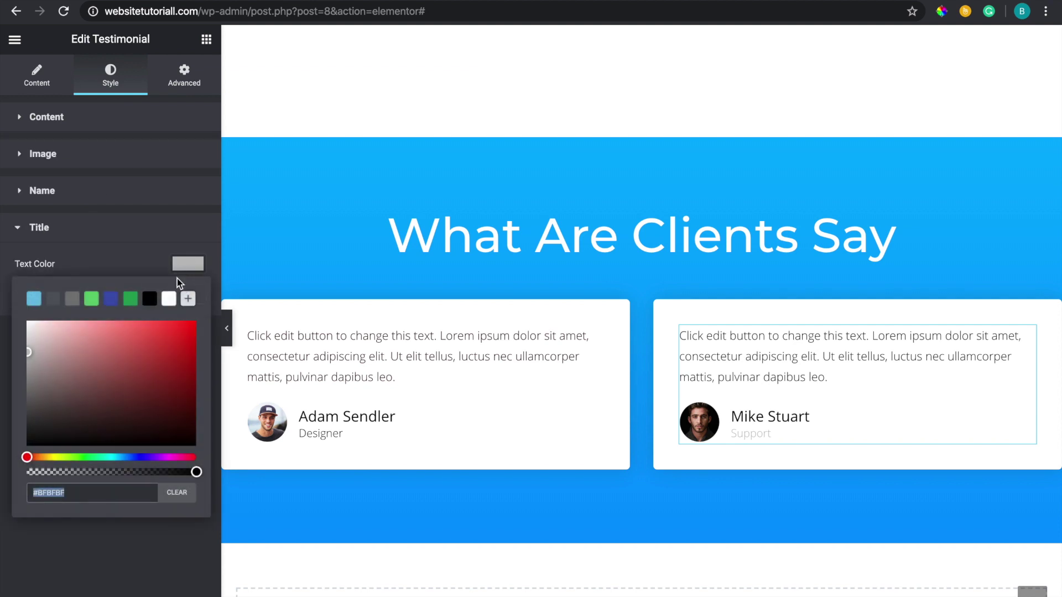
click(150, 301)
click(154, 261)
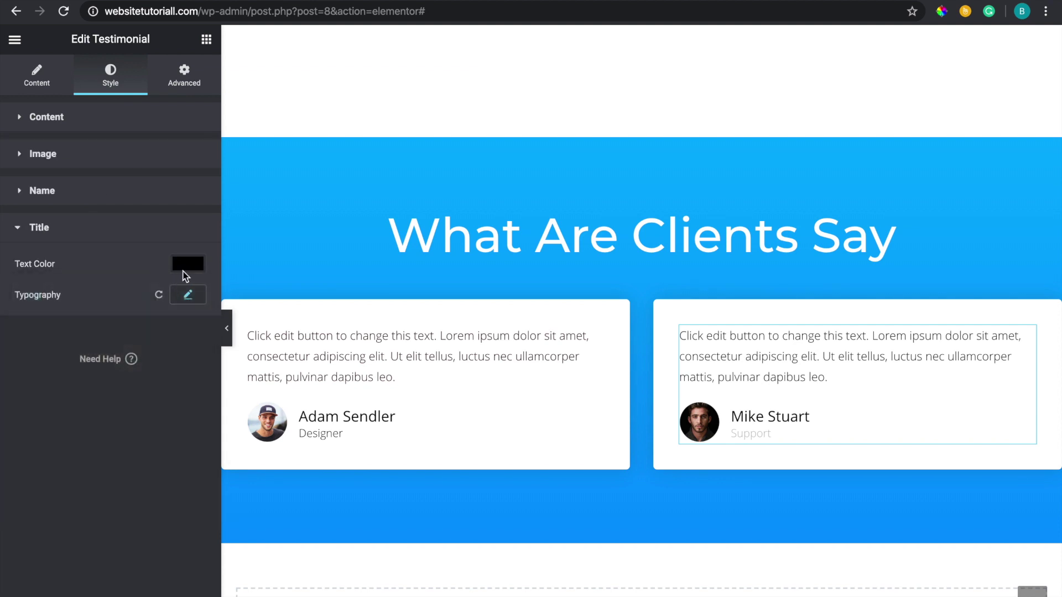
click(186, 265)
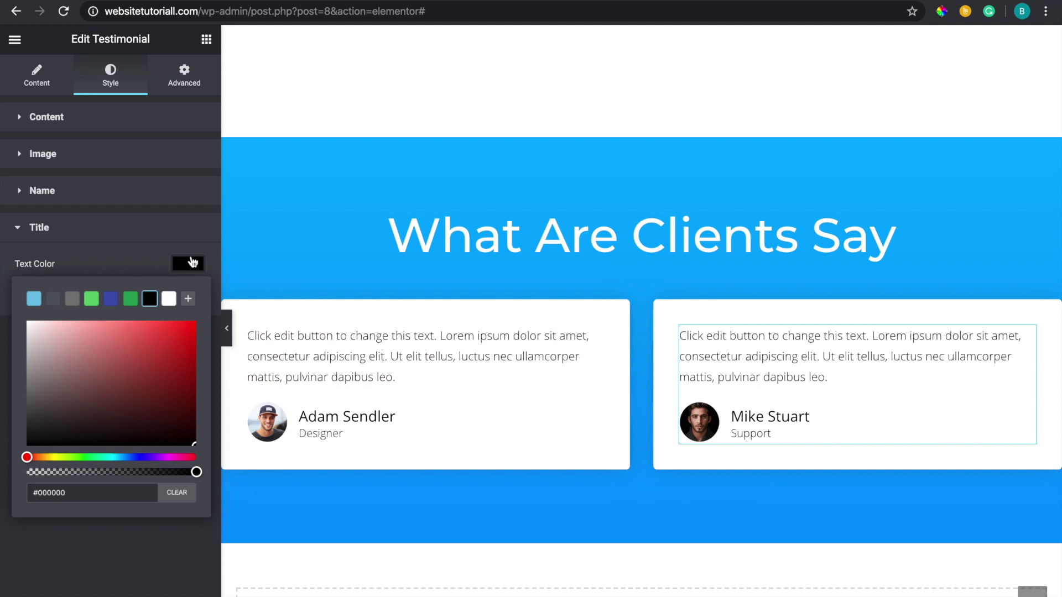
Step: Close the title colour options and briefly preview the page without the editor panel
click(175, 239)
click(226, 328)
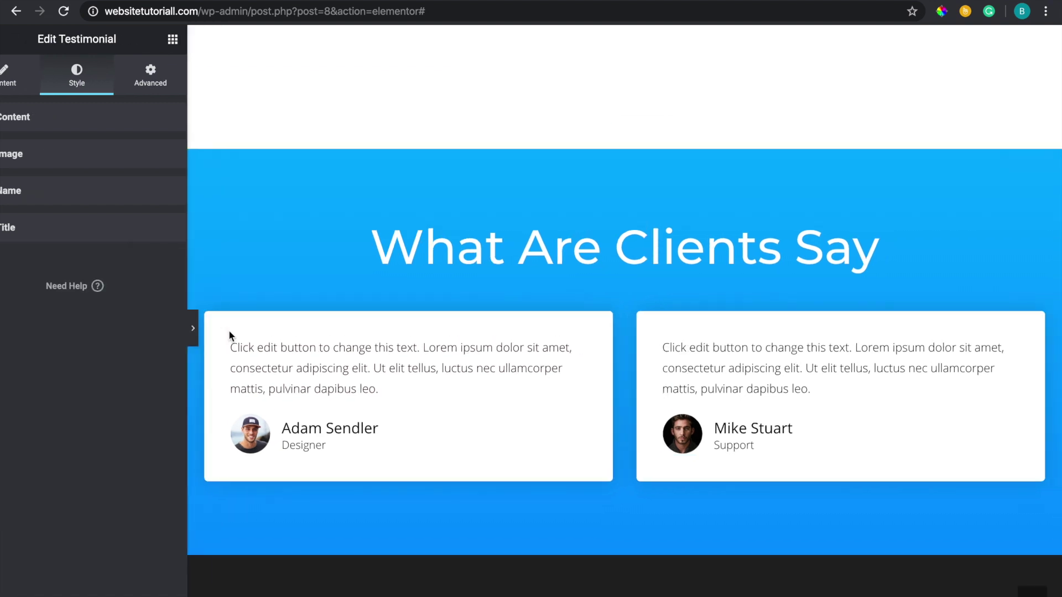
click(6, 328)
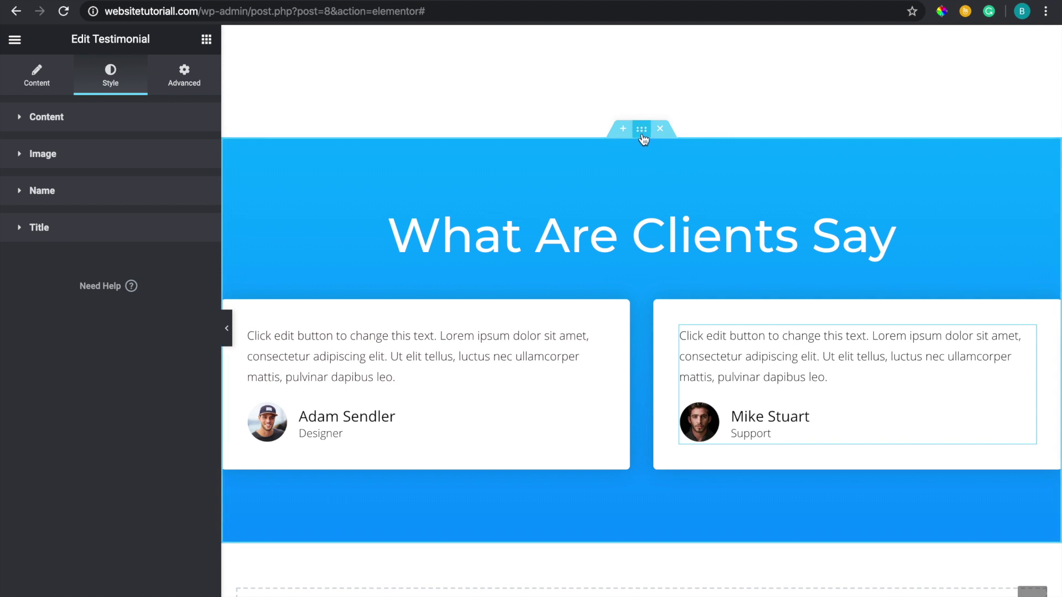
Step: Select the testimonials section and add a Tilt shape divider along its top edge
click(641, 130)
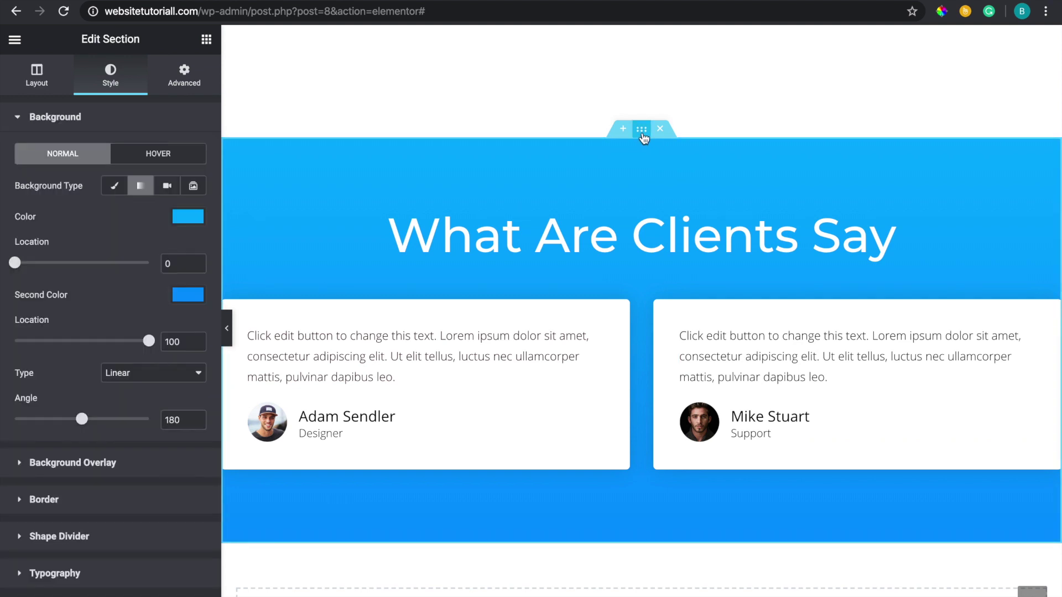
scroll(71, 367, down, 2)
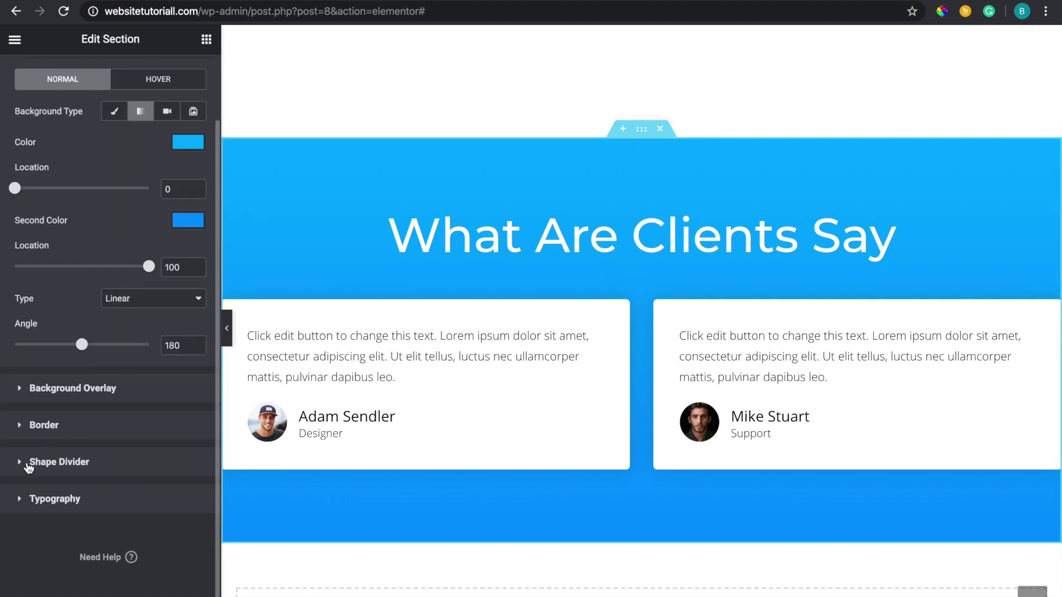
scroll(70, 279, up, 2)
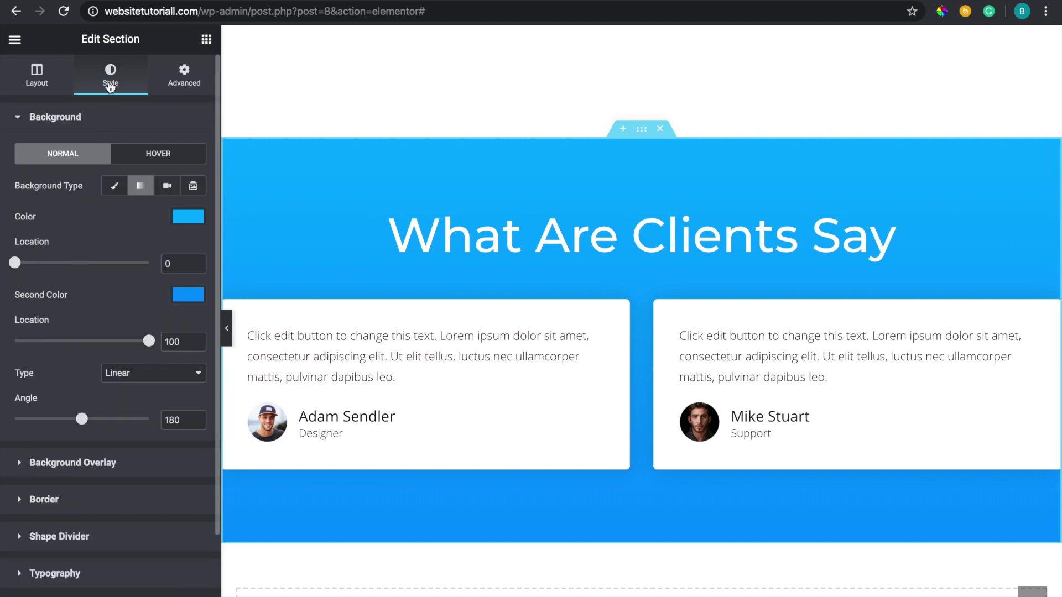
scroll(77, 336, down, 2)
click(29, 463)
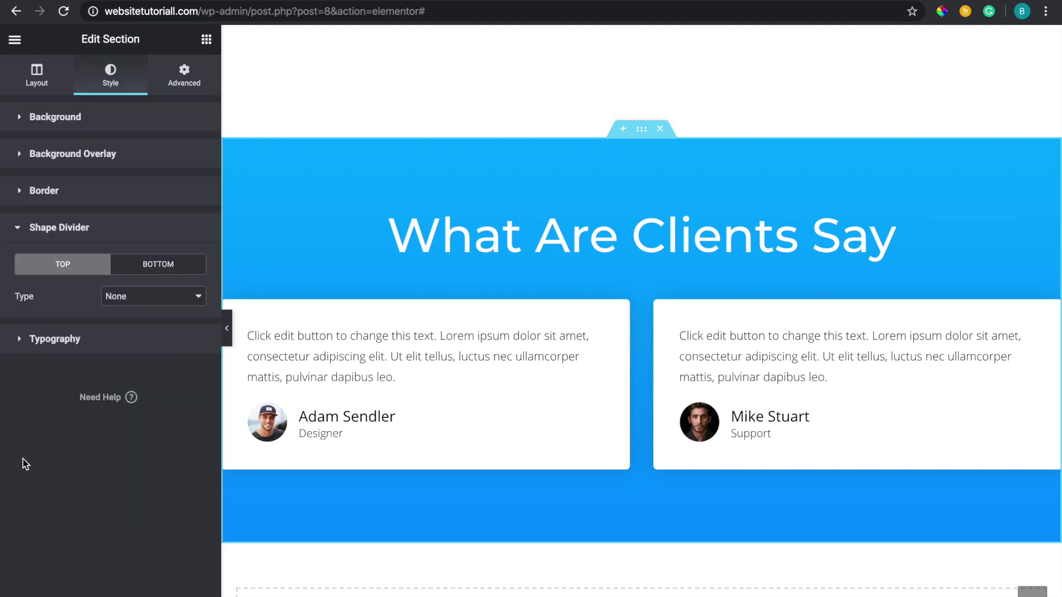
click(132, 298)
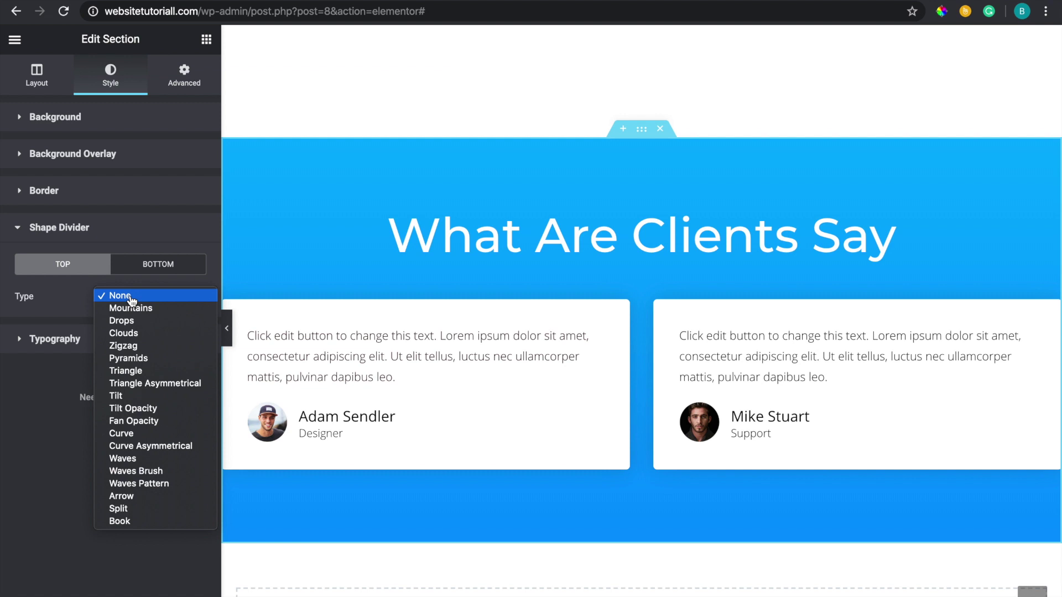
click(157, 396)
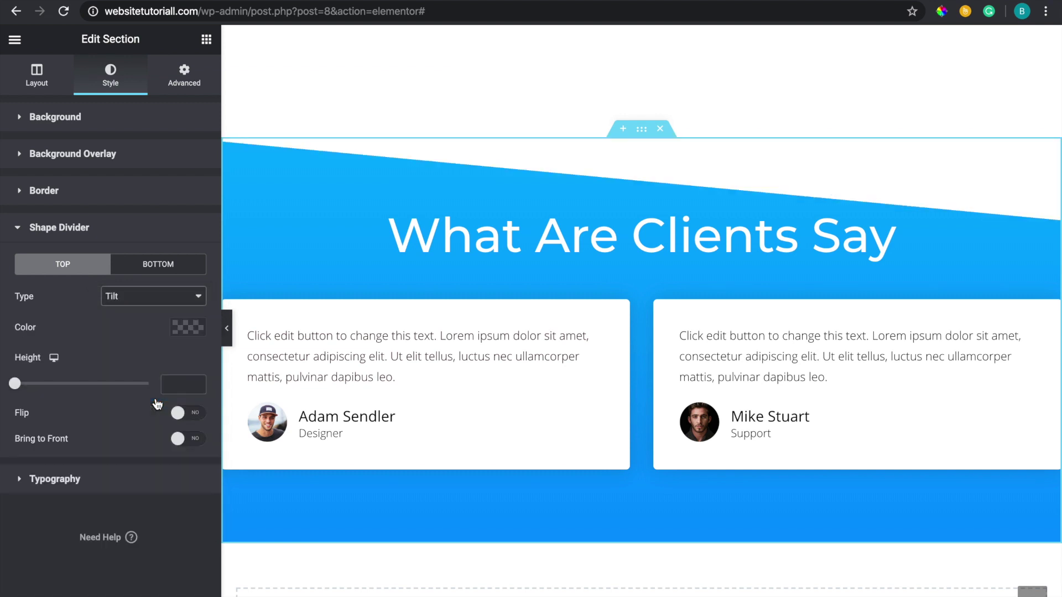
click(183, 83)
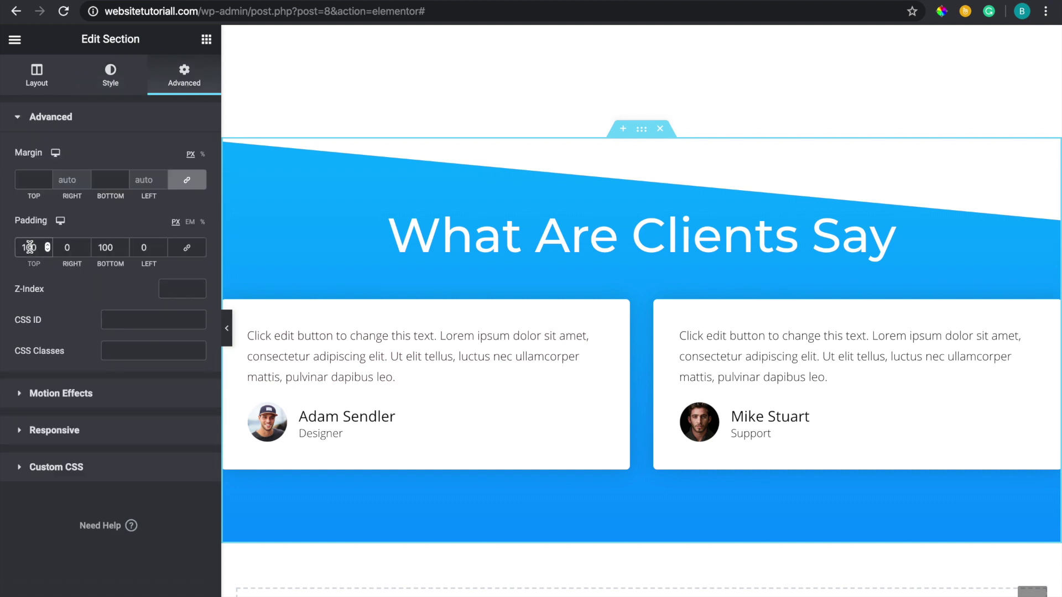
Step: Set the testimonials section's top and bottom padding to 150
key(BackSpace)
text(5)
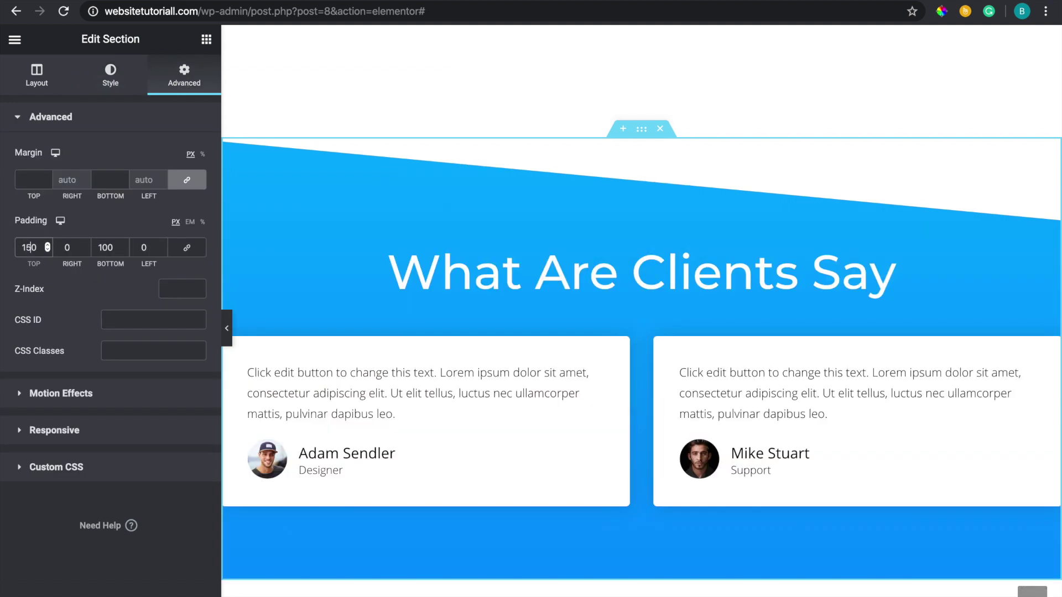
click(109, 246)
key(BackSpace)
text(5)
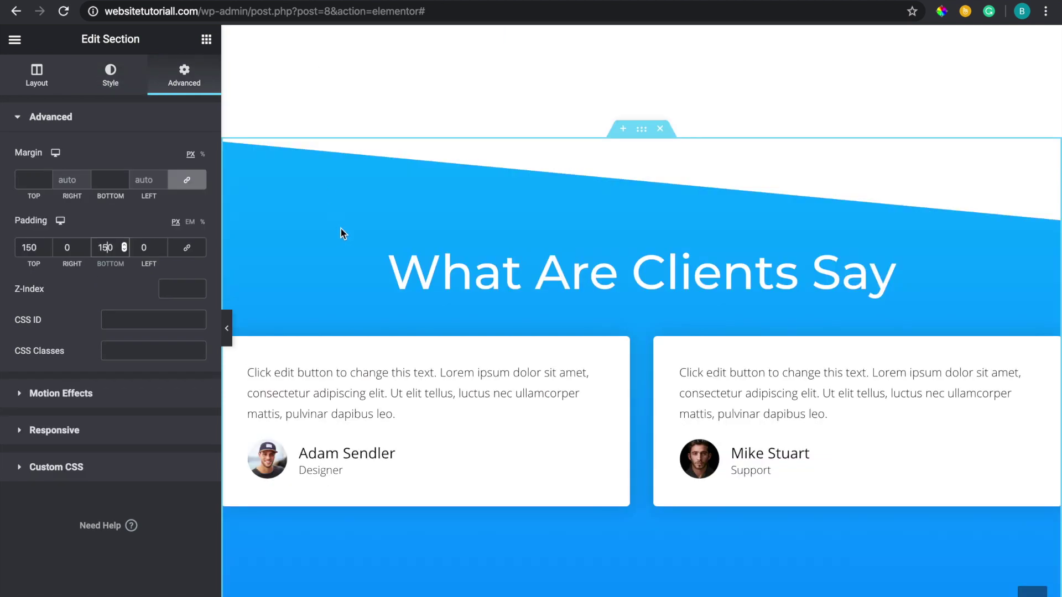
Step: Make the top Tilt divider shallower at height 66 and preview the result
click(121, 88)
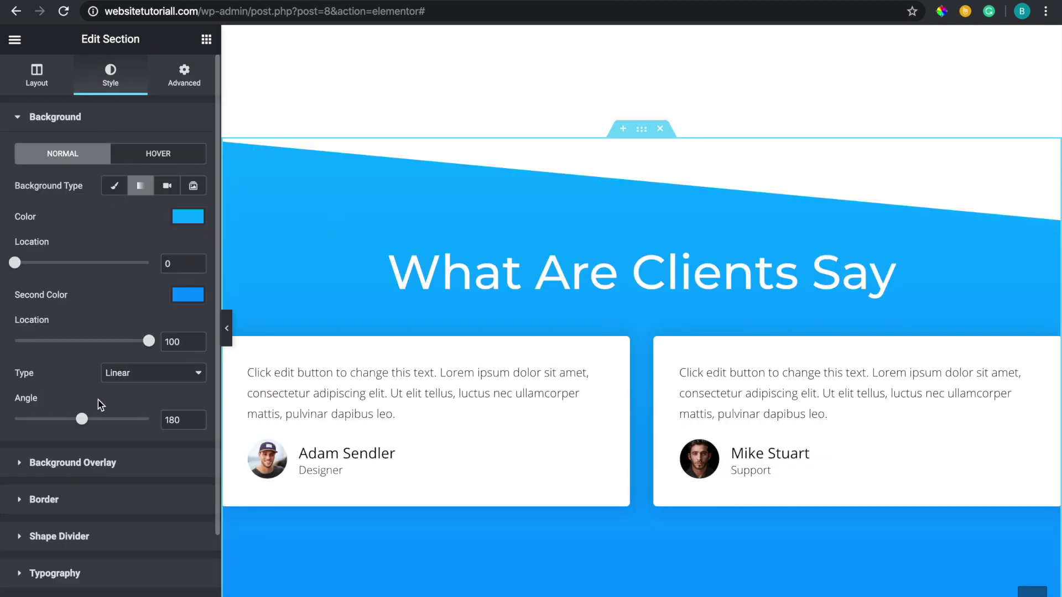
scroll(165, 311, down, 2)
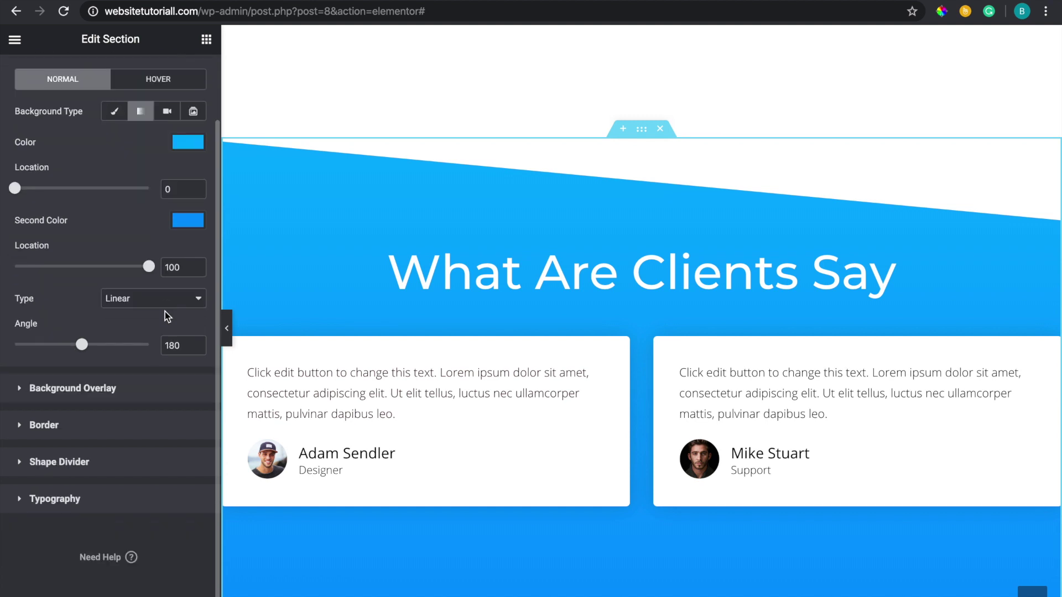
click(47, 474)
drag(16, 389, 34, 390)
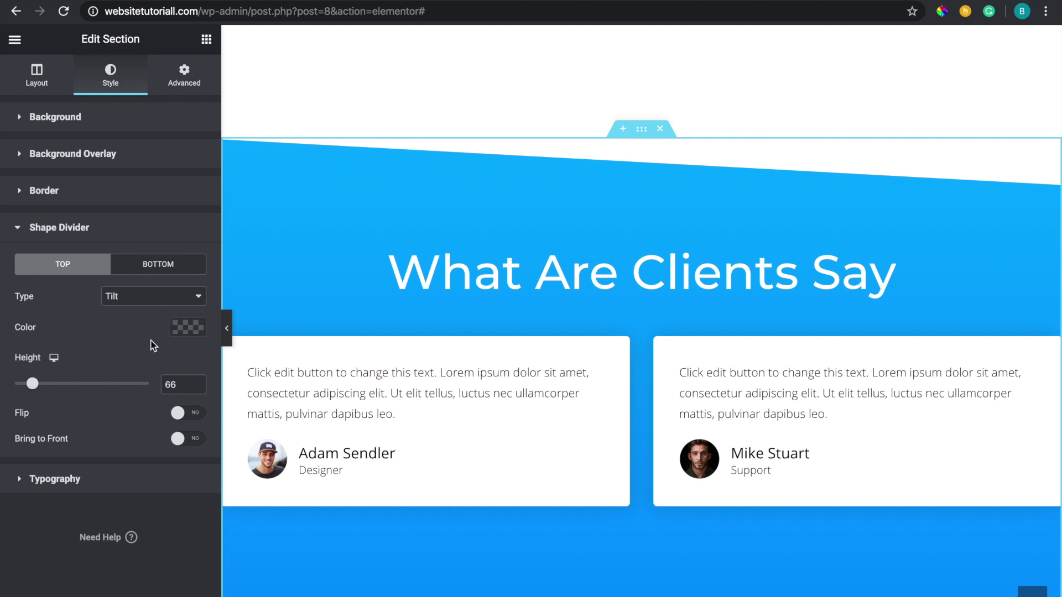
click(228, 326)
scroll(231, 321, up, 10)
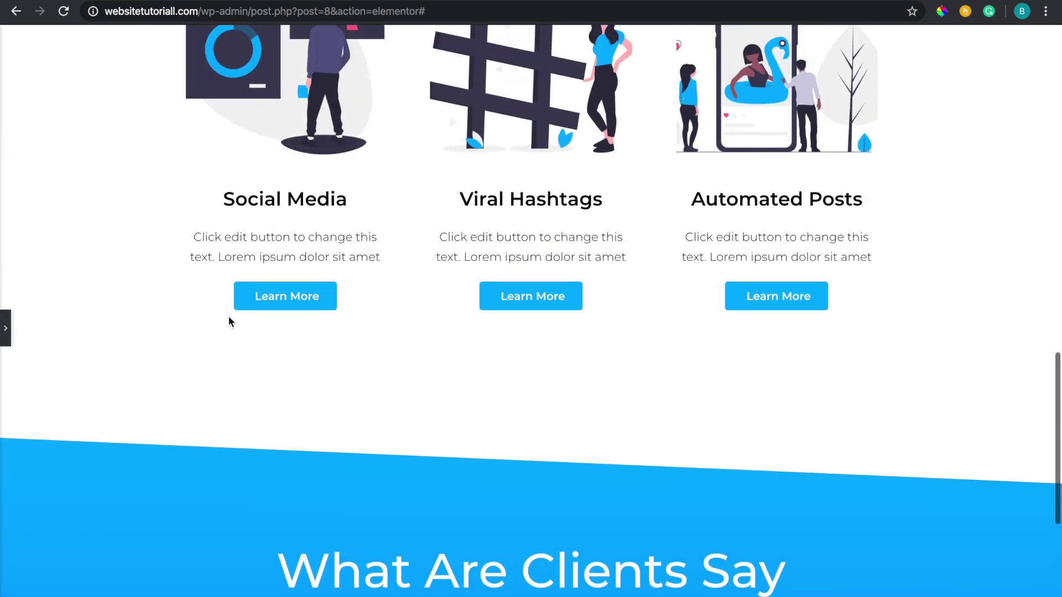
scroll(232, 321, down, 5)
scroll(231, 322, down, 7)
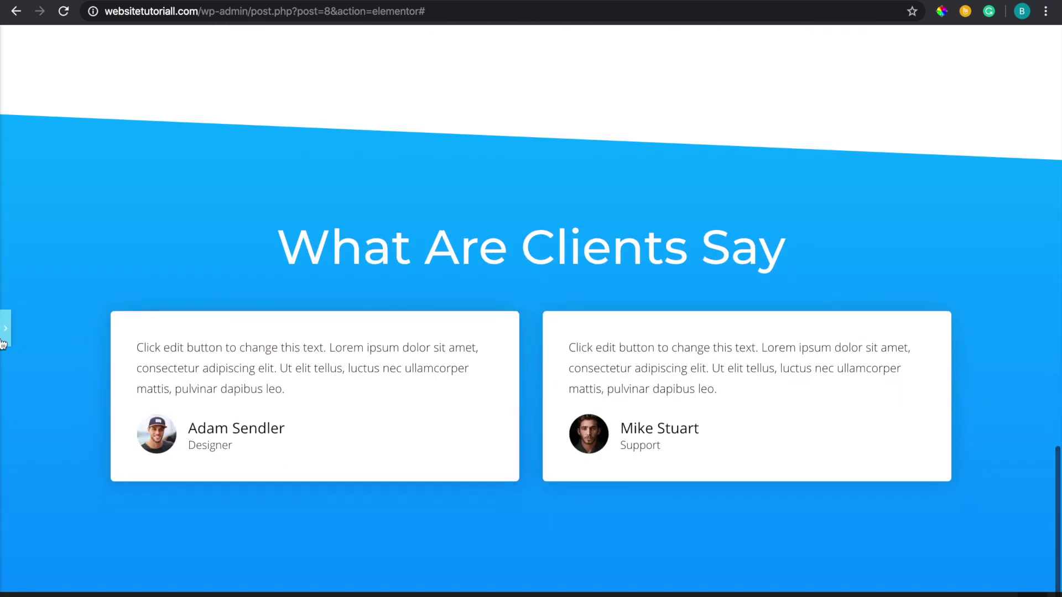
click(5, 335)
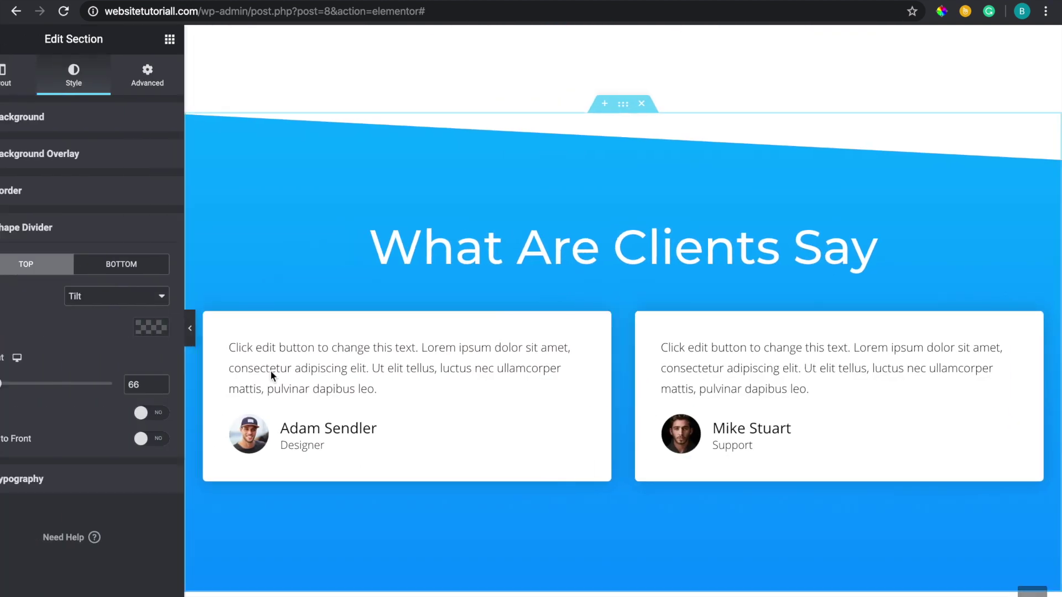
scroll(357, 396, down, 1)
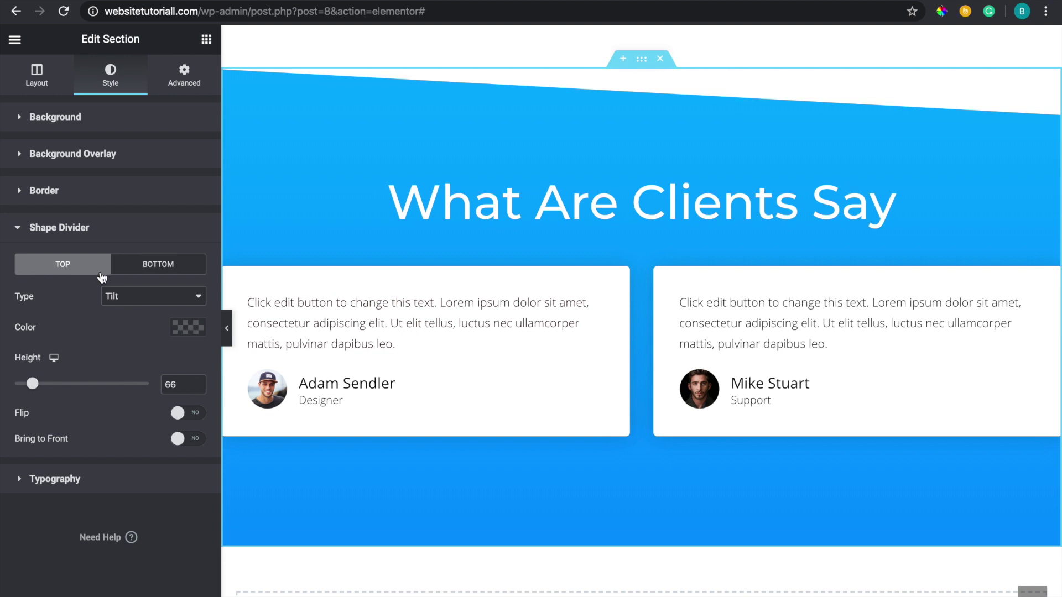
Step: Add a Waves divider along the section's bottom edge, lower its height and preview it
click(141, 269)
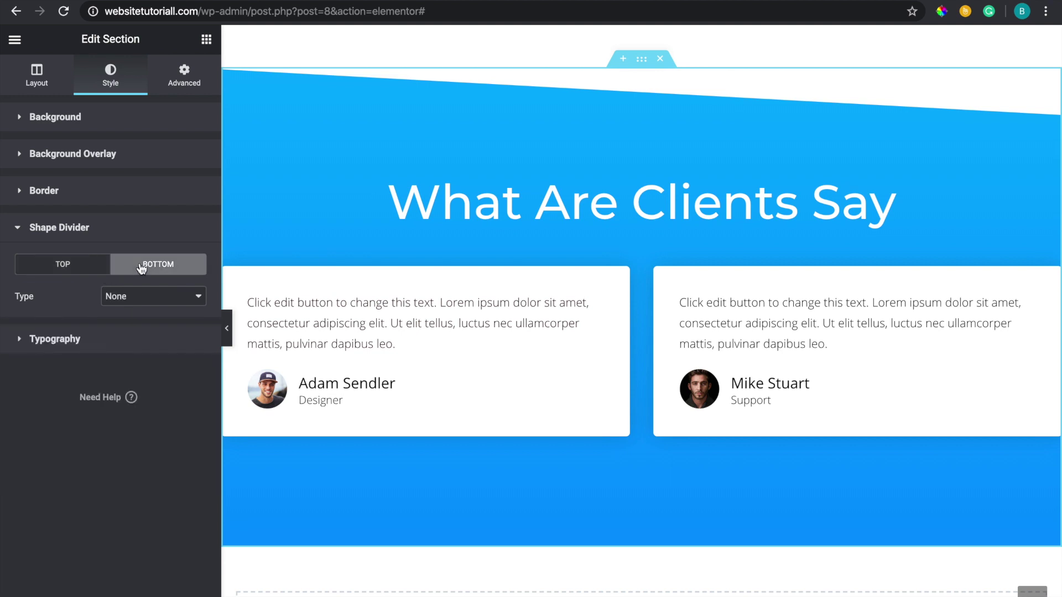
click(144, 297)
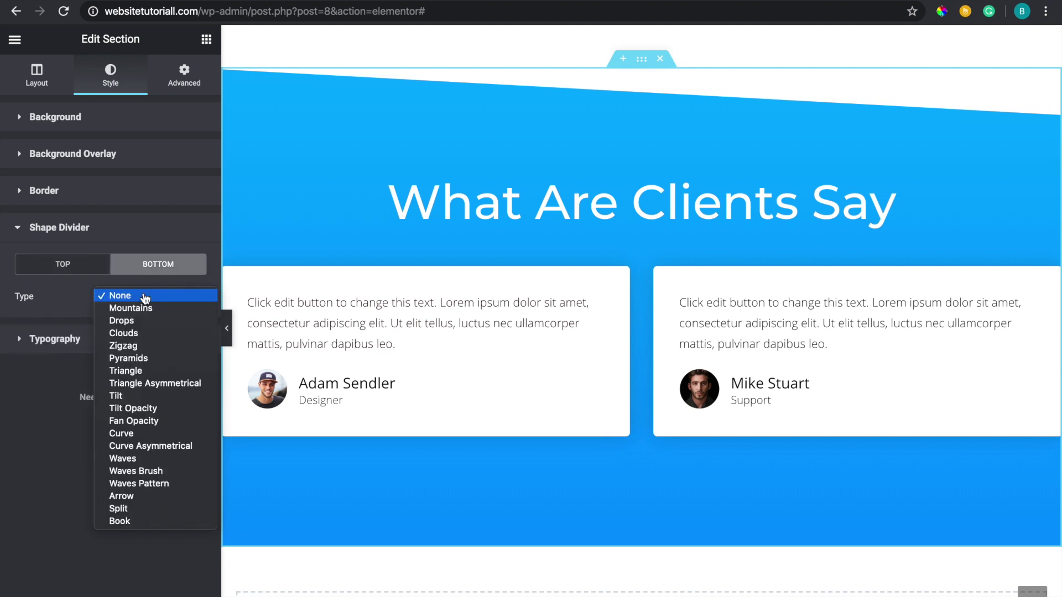
click(147, 459)
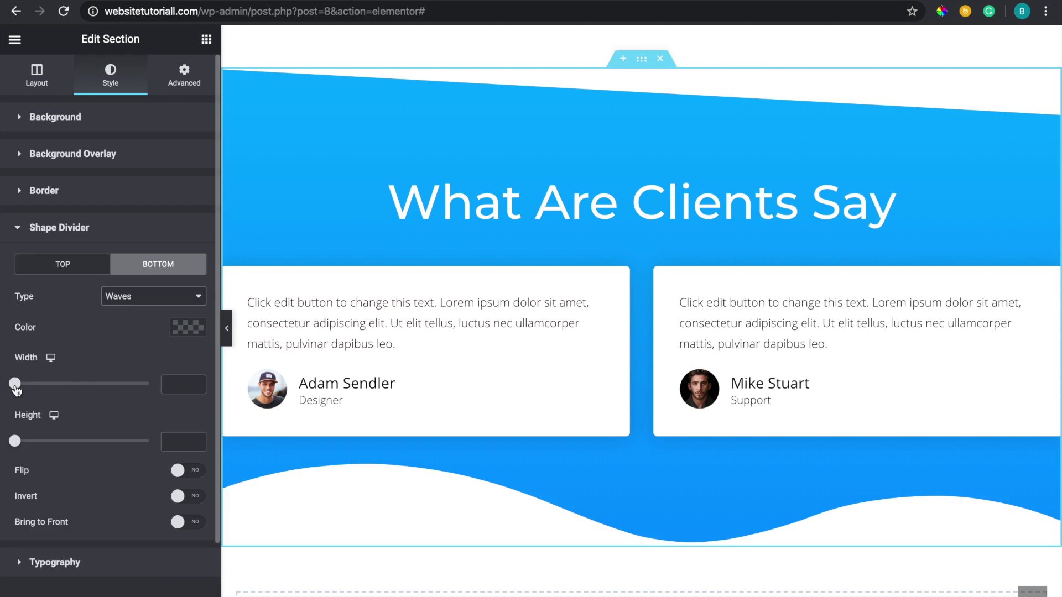
drag(15, 441, 24, 443)
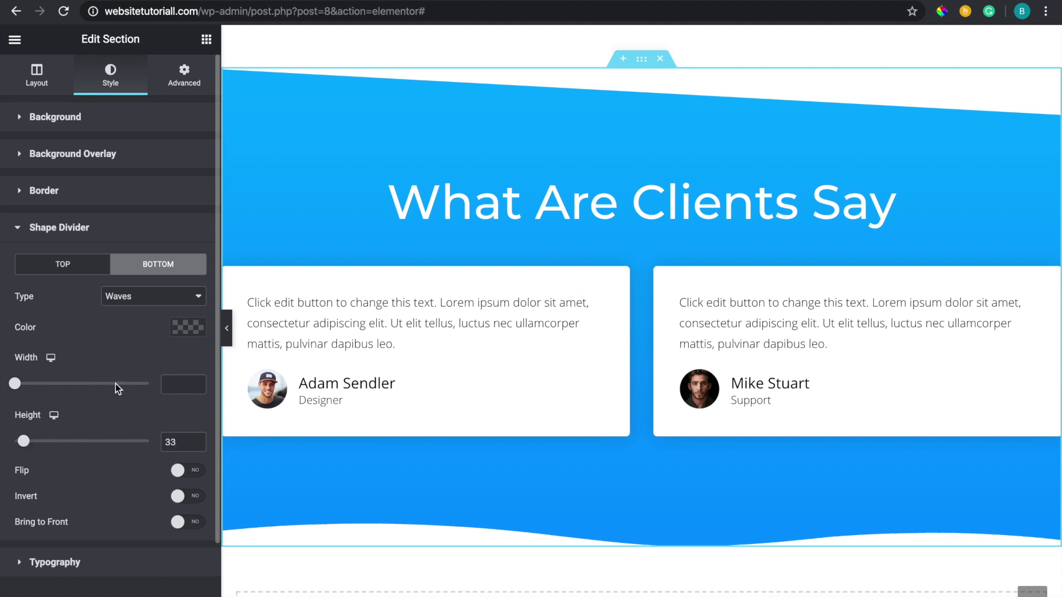
click(227, 332)
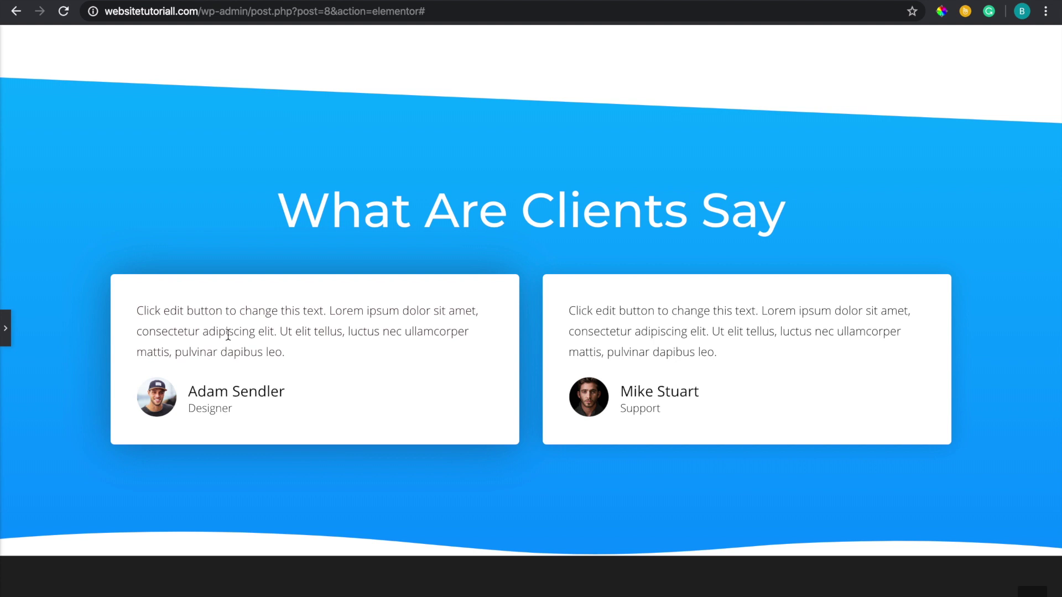
Step: Set the section's bottom and top padding to 200 and preview the result
click(6, 328)
click(169, 85)
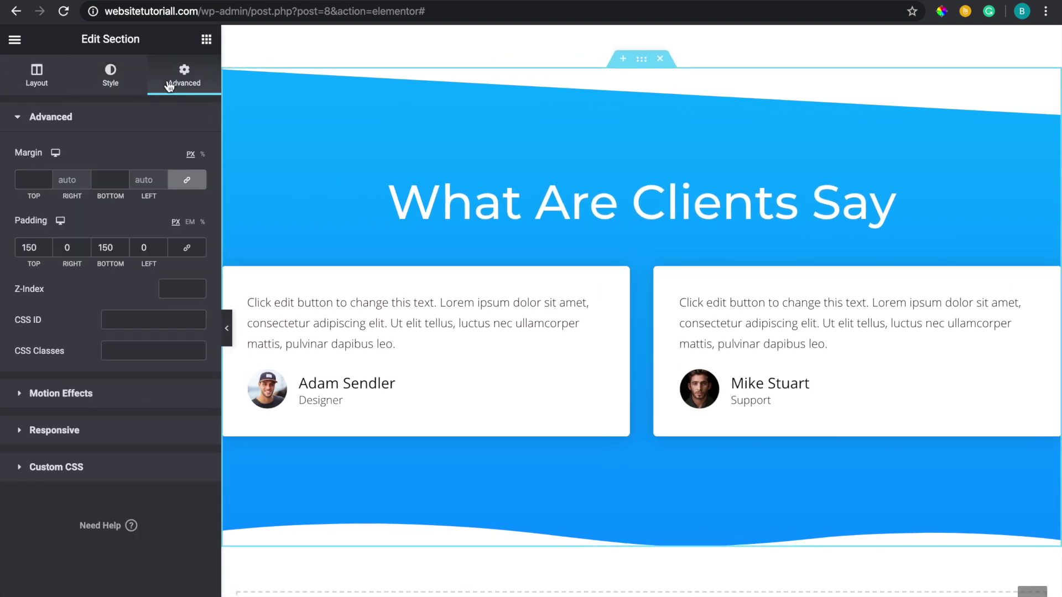
double_click(106, 250)
text(20)
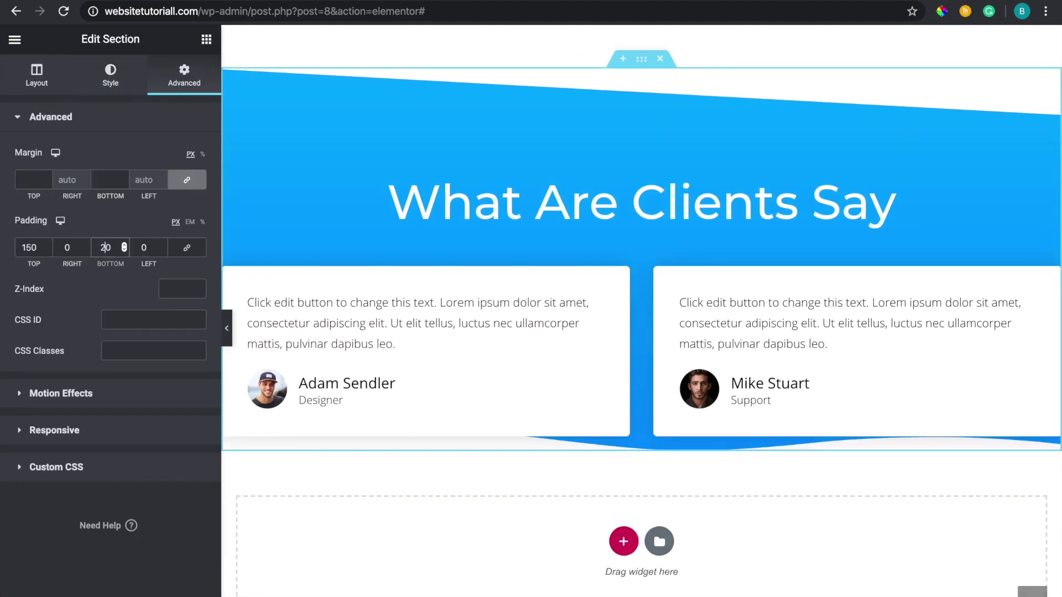
text(0)
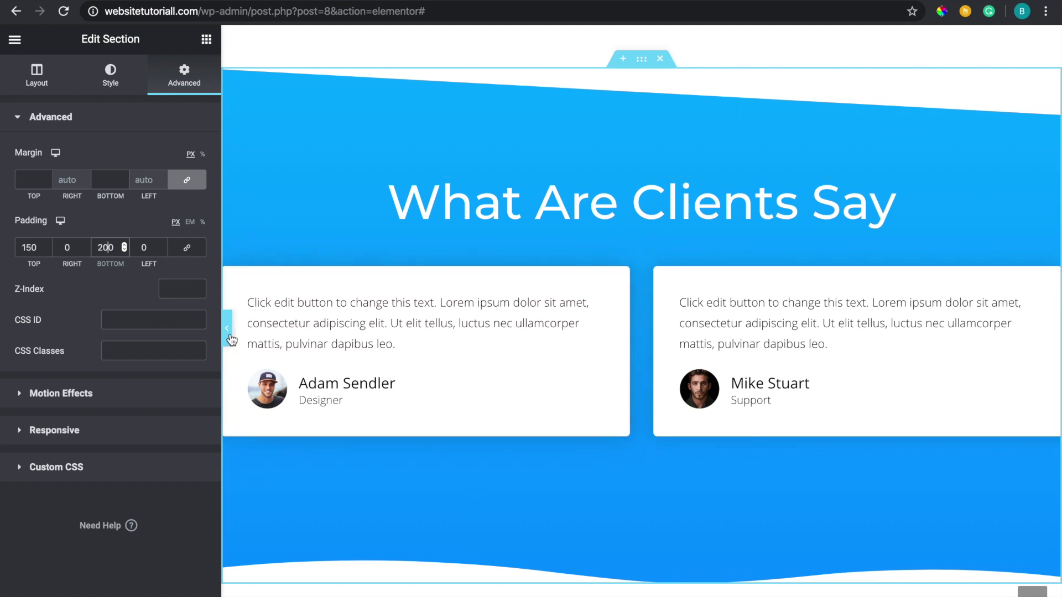
double_click(28, 247)
text(20)
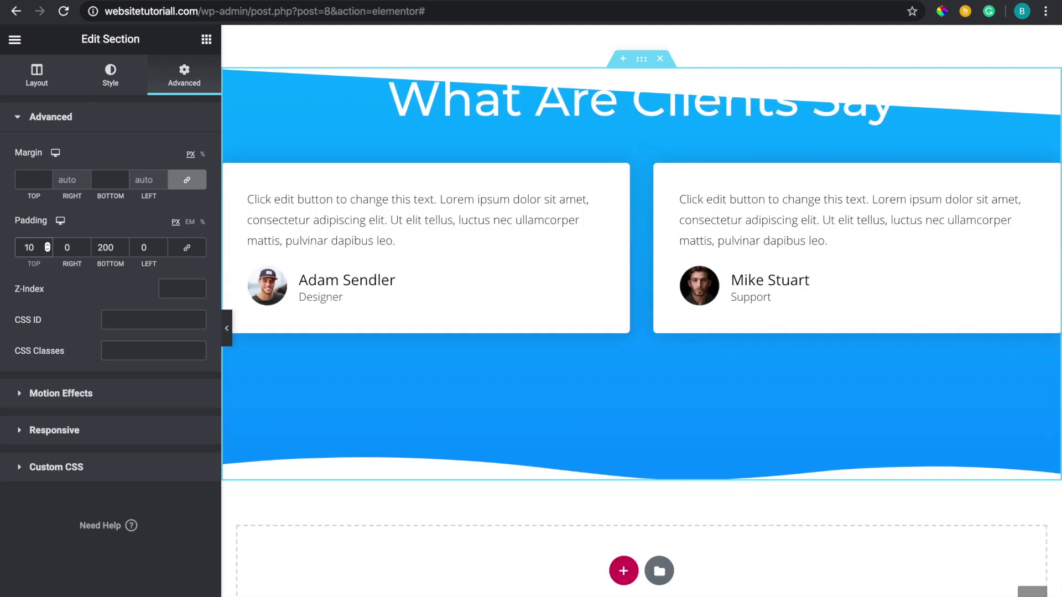
text(0)
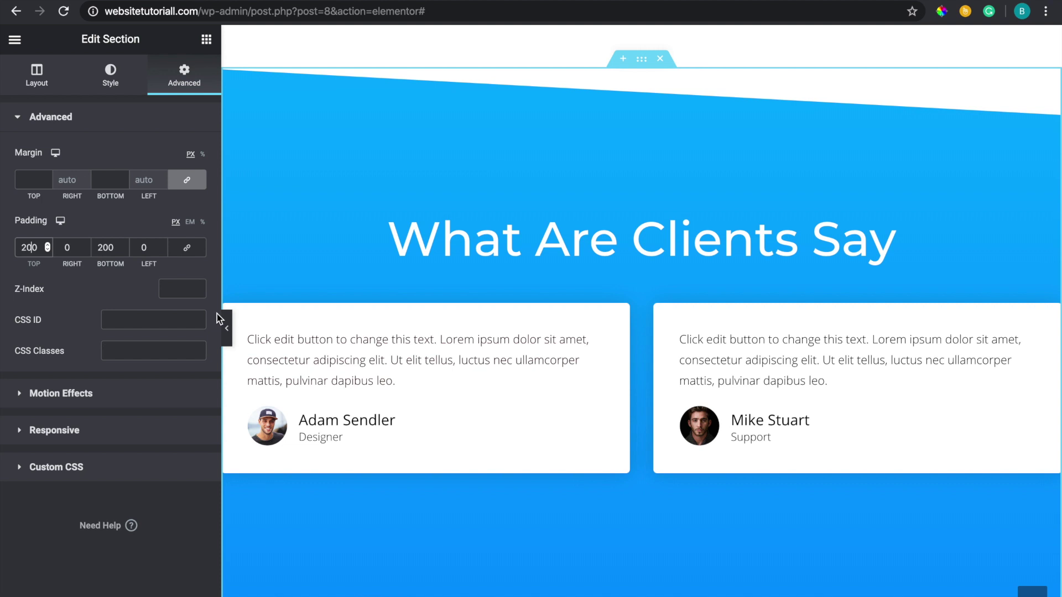
click(227, 328)
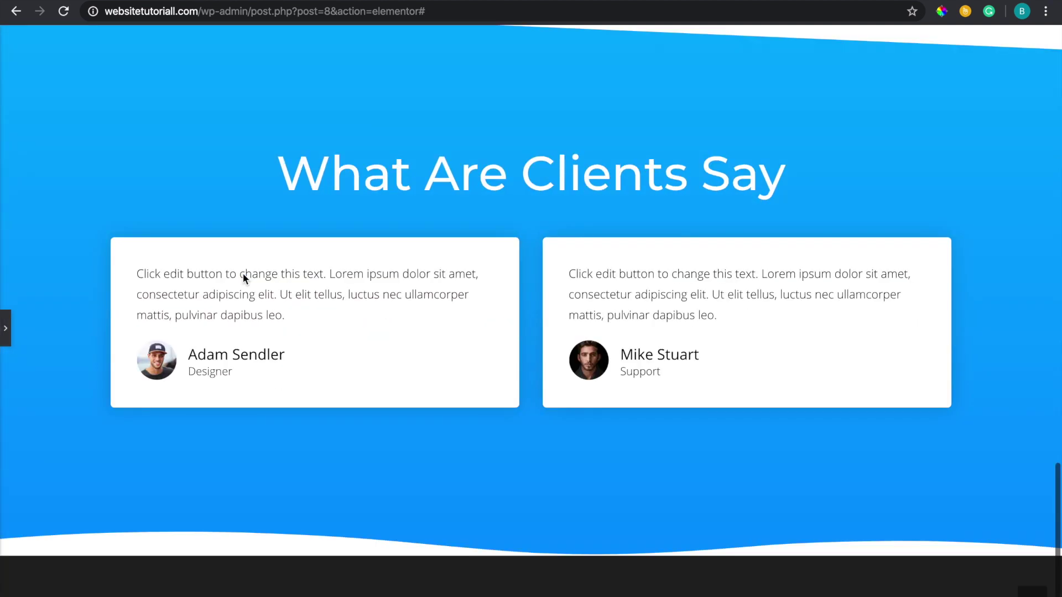
click(5, 328)
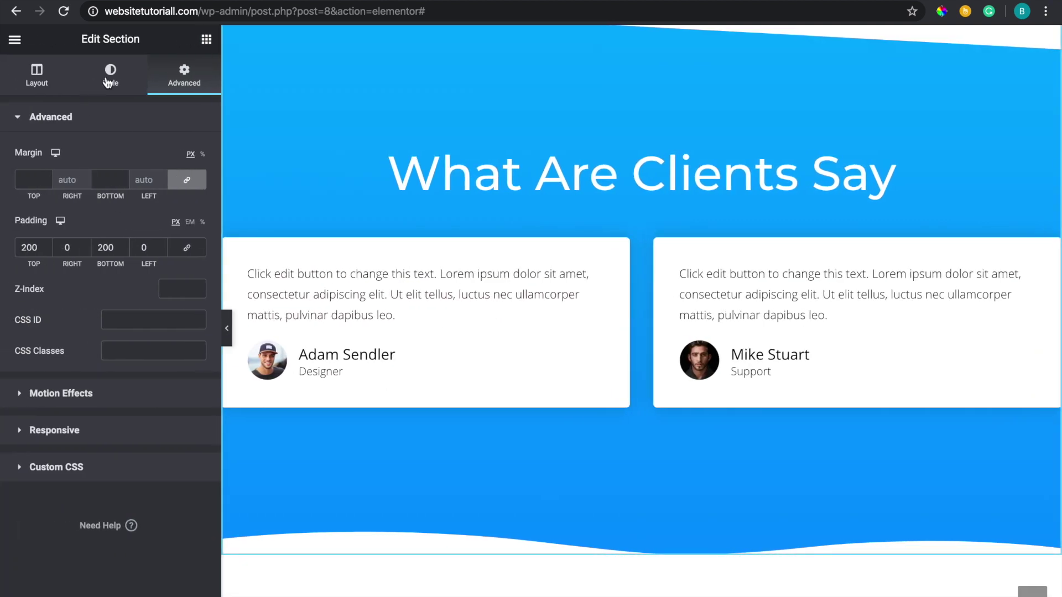
Step: Make the bottom wave 60 high and 115 wide, leaving Flip off, then preview full width
click(109, 80)
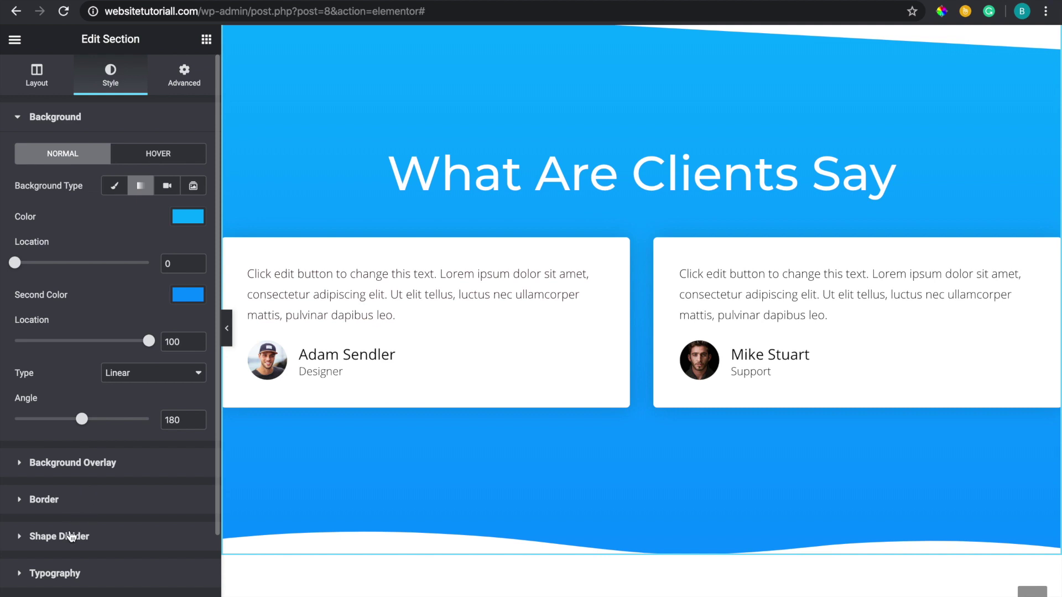
click(70, 534)
click(168, 266)
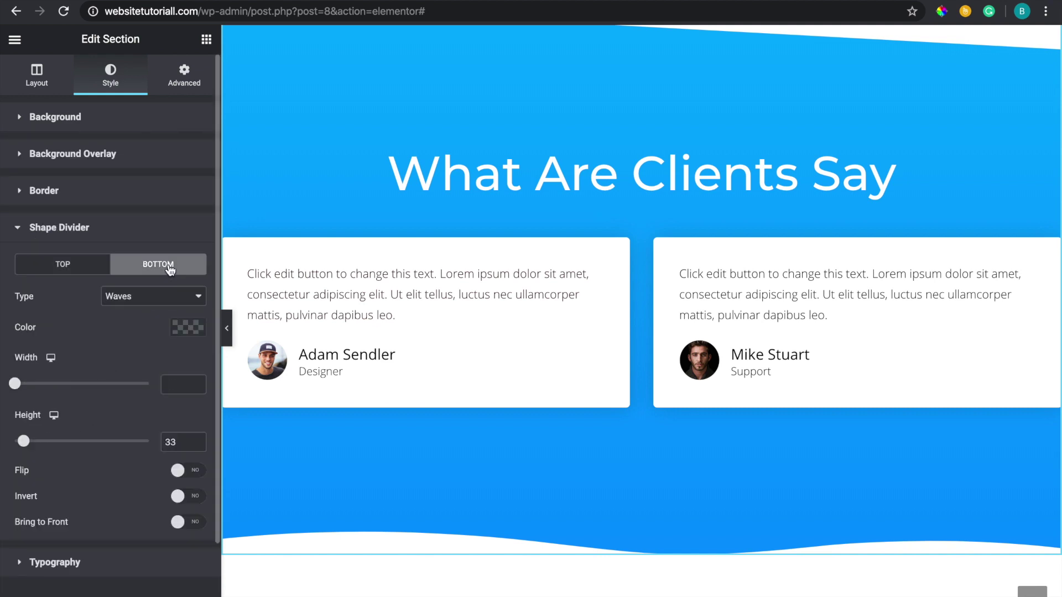
drag(25, 447, 32, 449)
drag(16, 384, 26, 393)
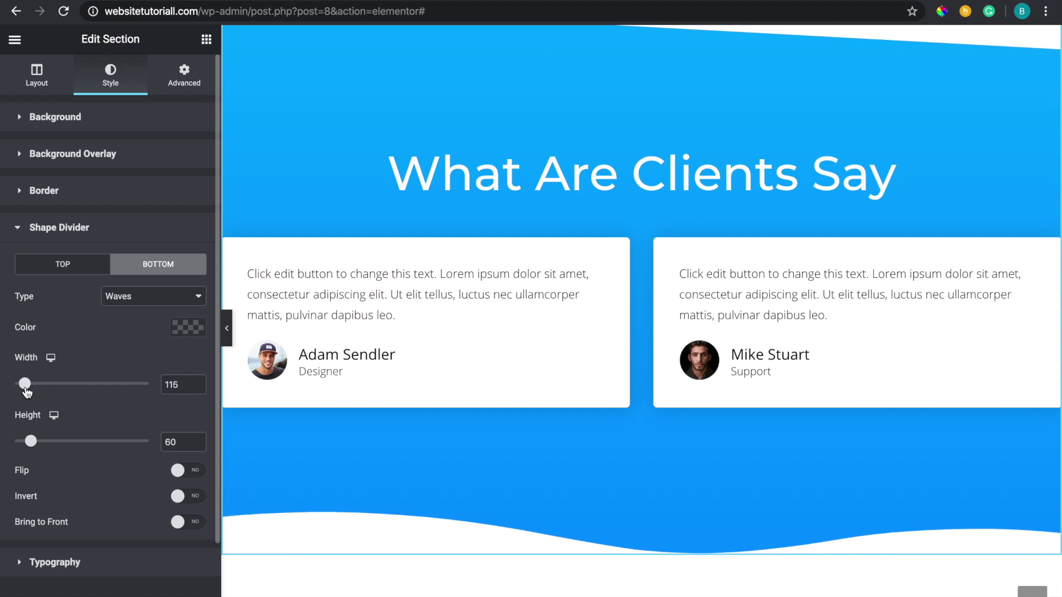
click(176, 471)
click(177, 470)
click(227, 328)
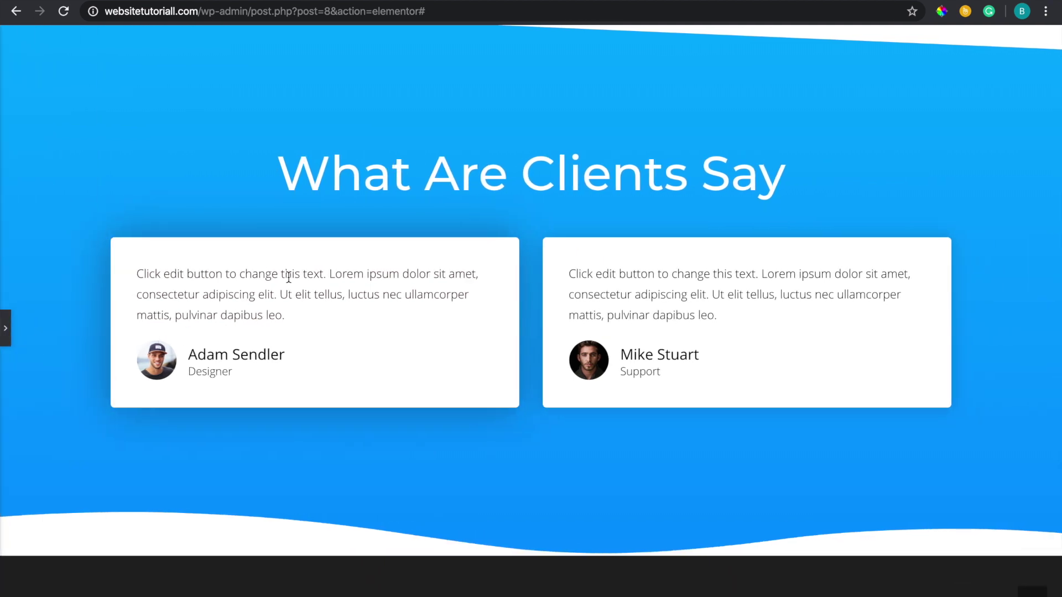
Step: Scroll through the full-width preview, then restore the editor panel and scroll to the empty section
scroll(288, 277, up, 2)
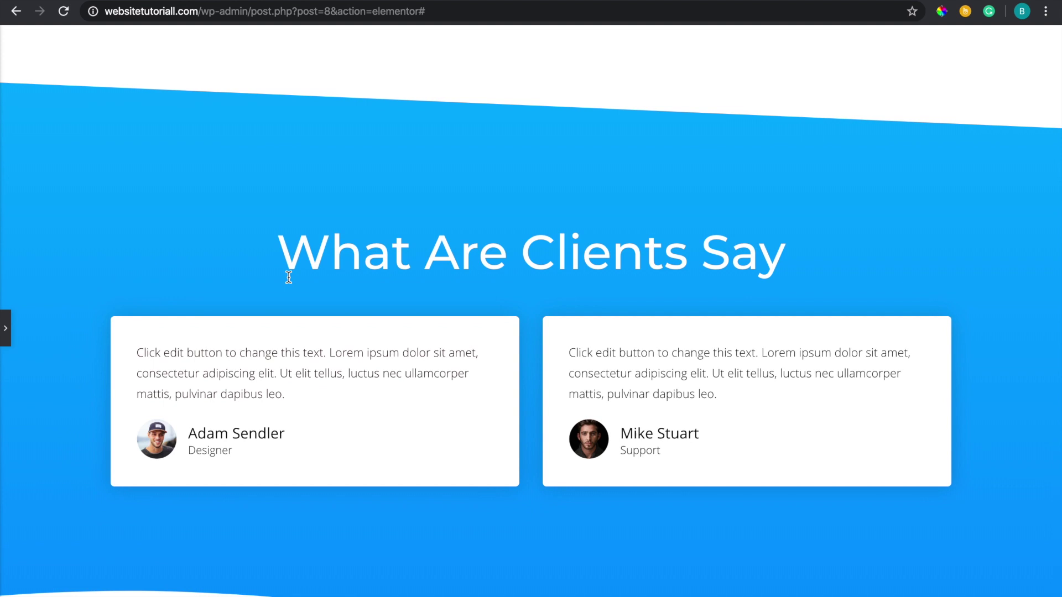
scroll(288, 277, up, 5)
scroll(288, 277, down, 5)
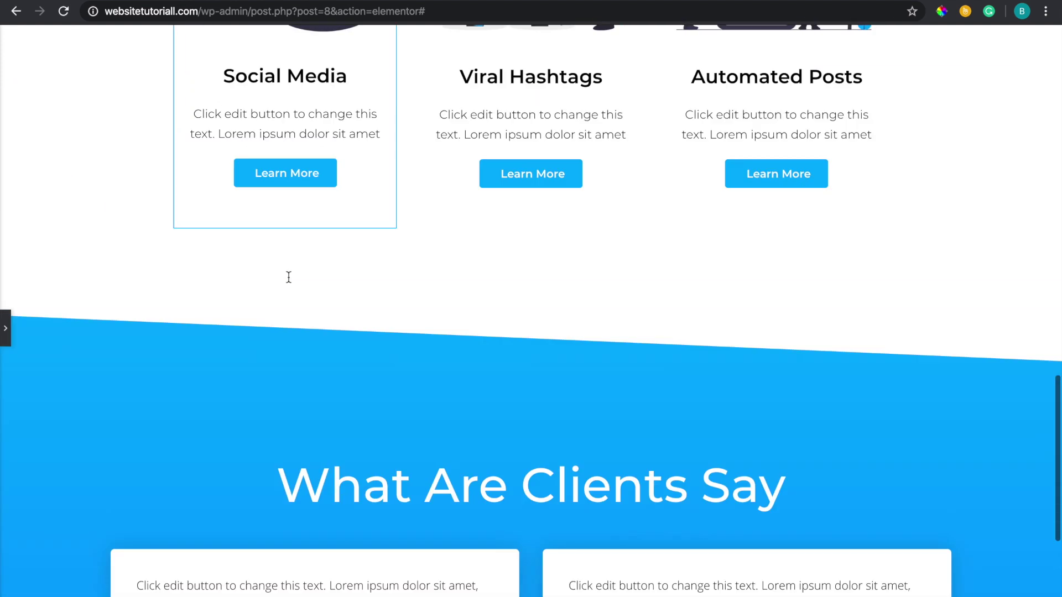
scroll(276, 282, up, 4)
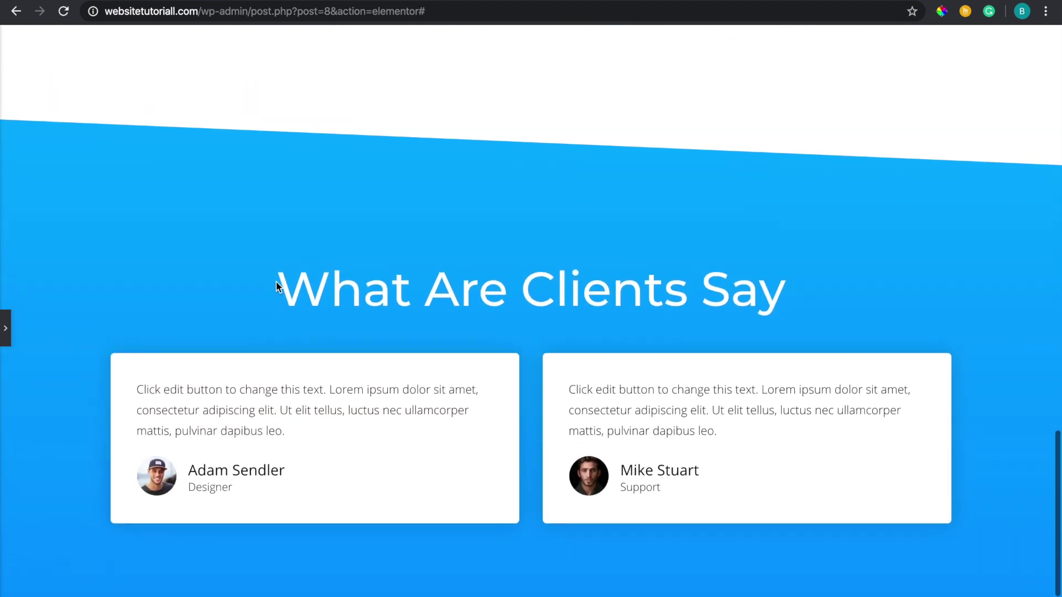
scroll(276, 282, up, 15)
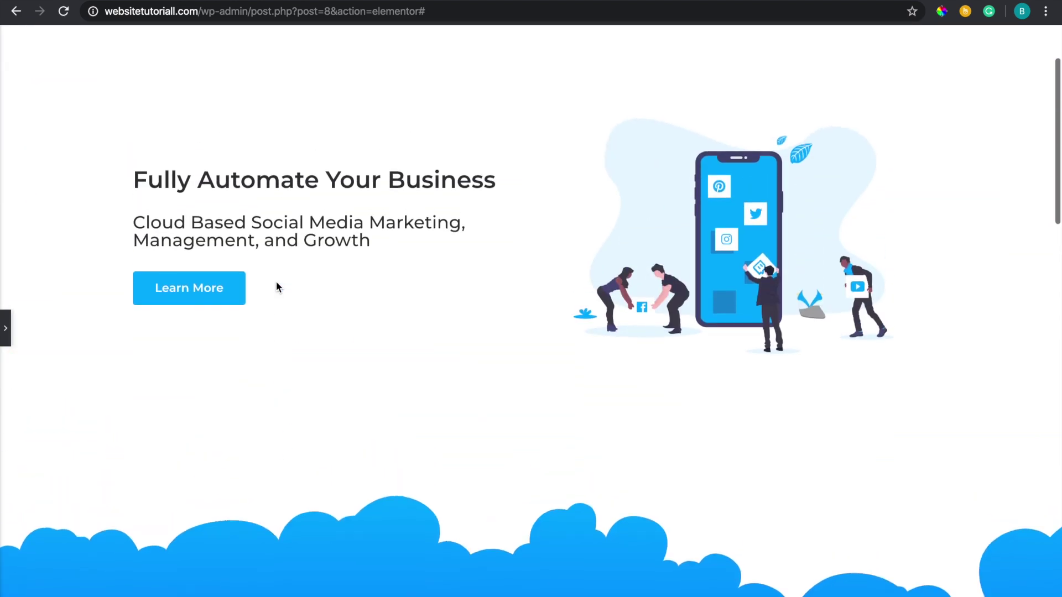
scroll(277, 282, down, 20)
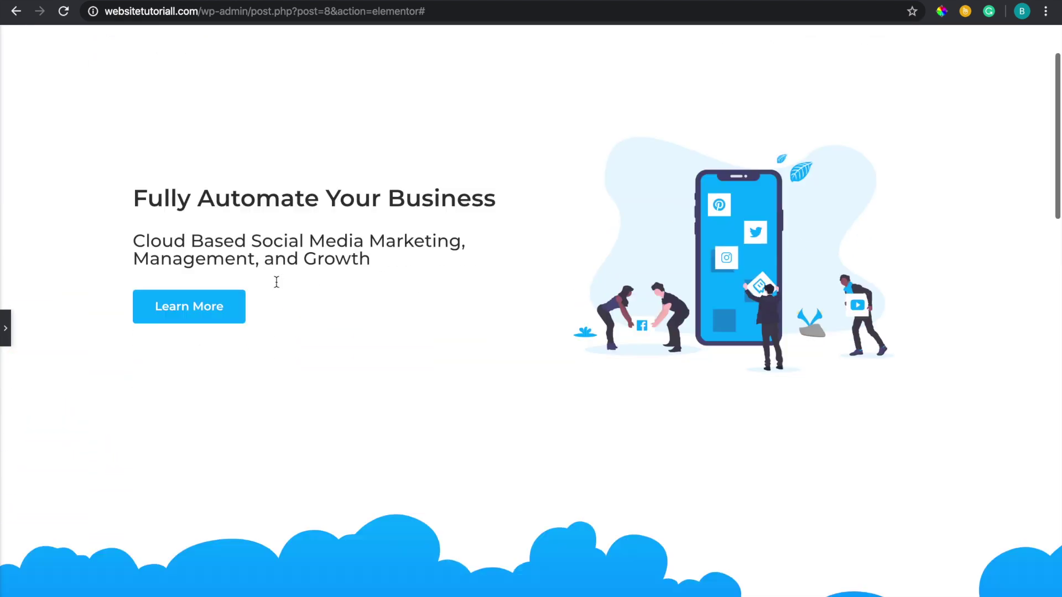
scroll(277, 281, down, 1)
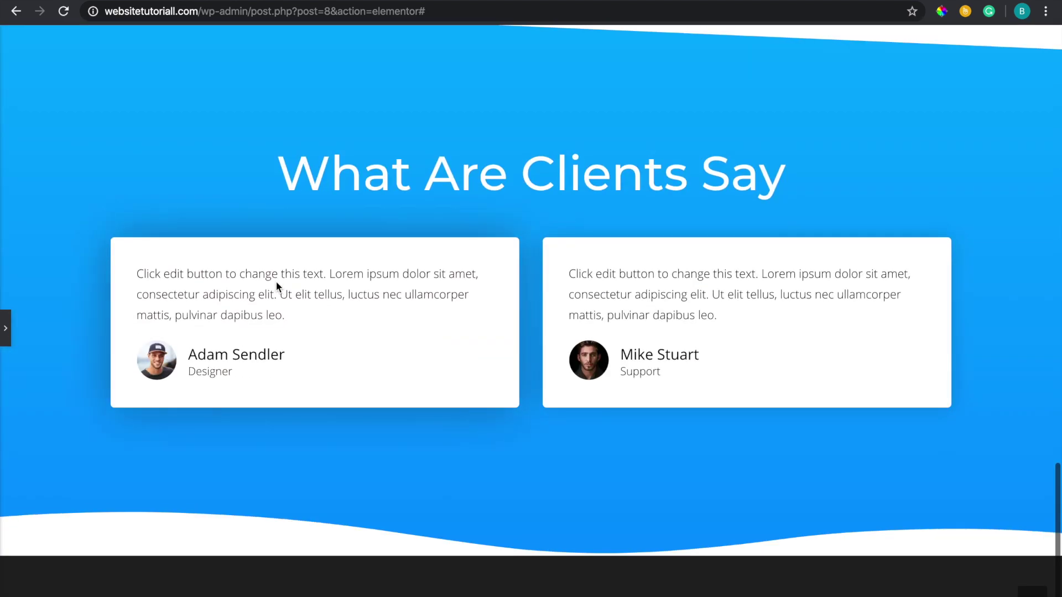
scroll(210, 254, up, 1)
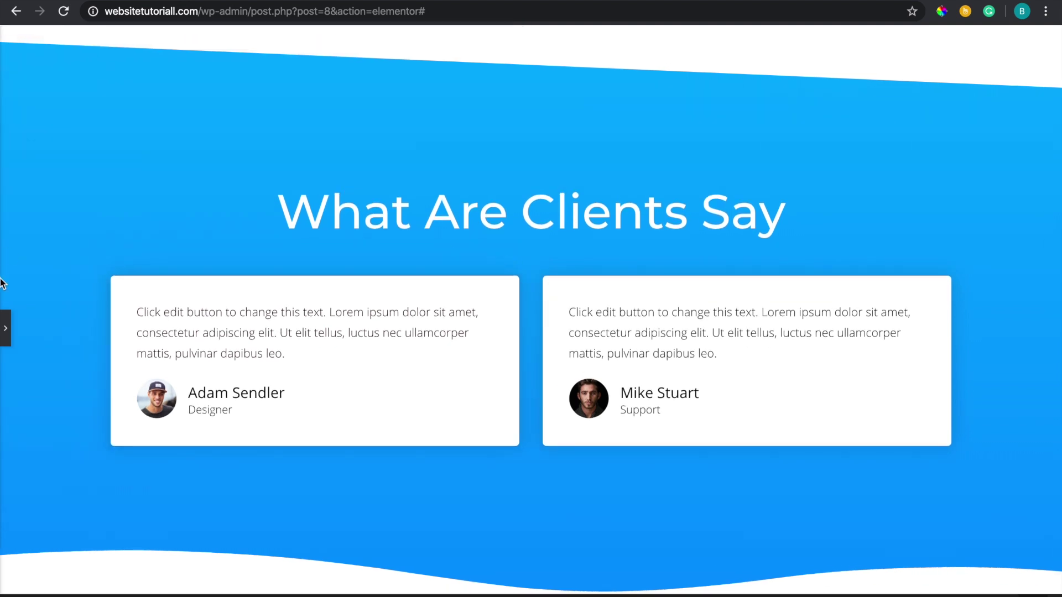
click(5, 330)
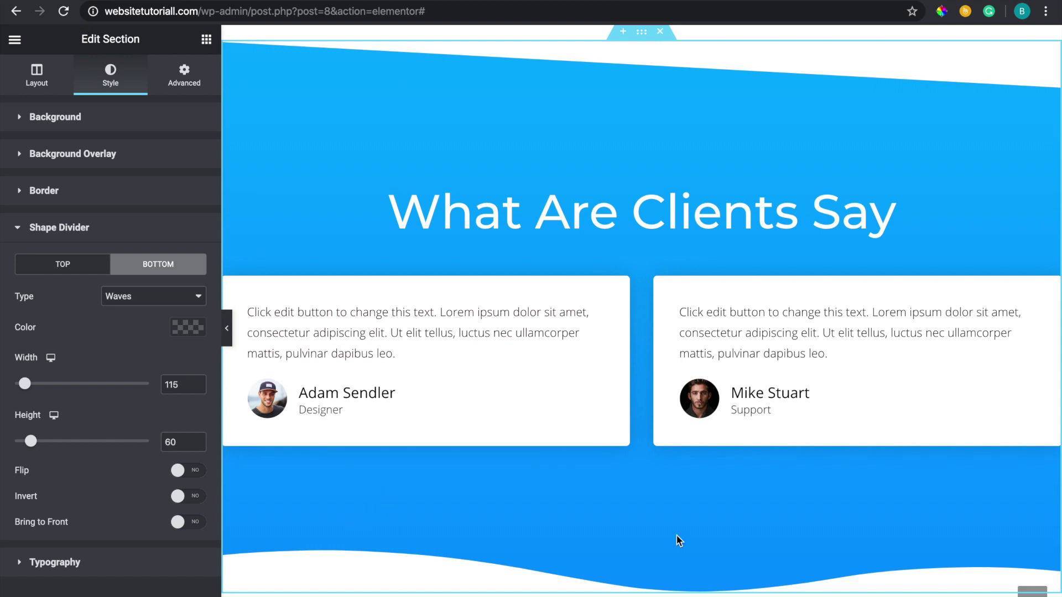
scroll(679, 541, down, 4)
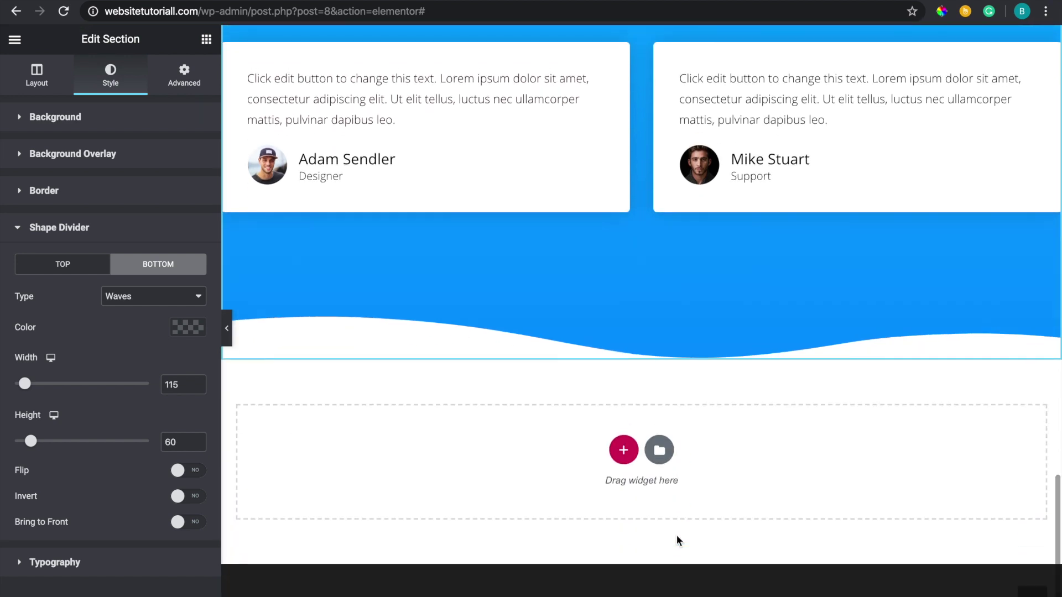
Step: Search the template Blocks library for 'about' and preview the About Company block with a video
click(666, 450)
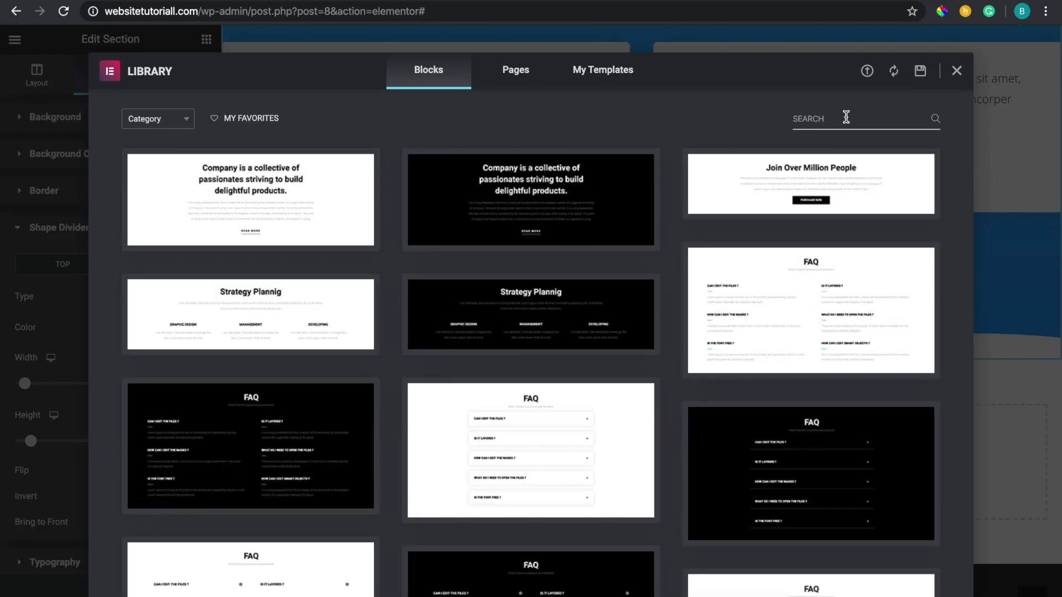
text(about)
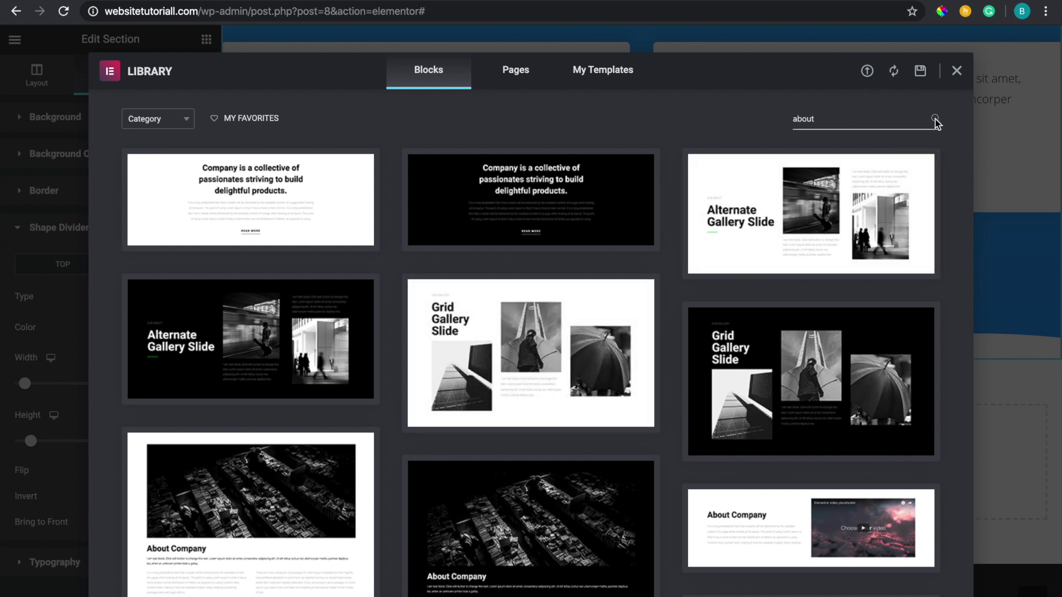
scroll(648, 451, down, 3)
scroll(649, 447, down, 3)
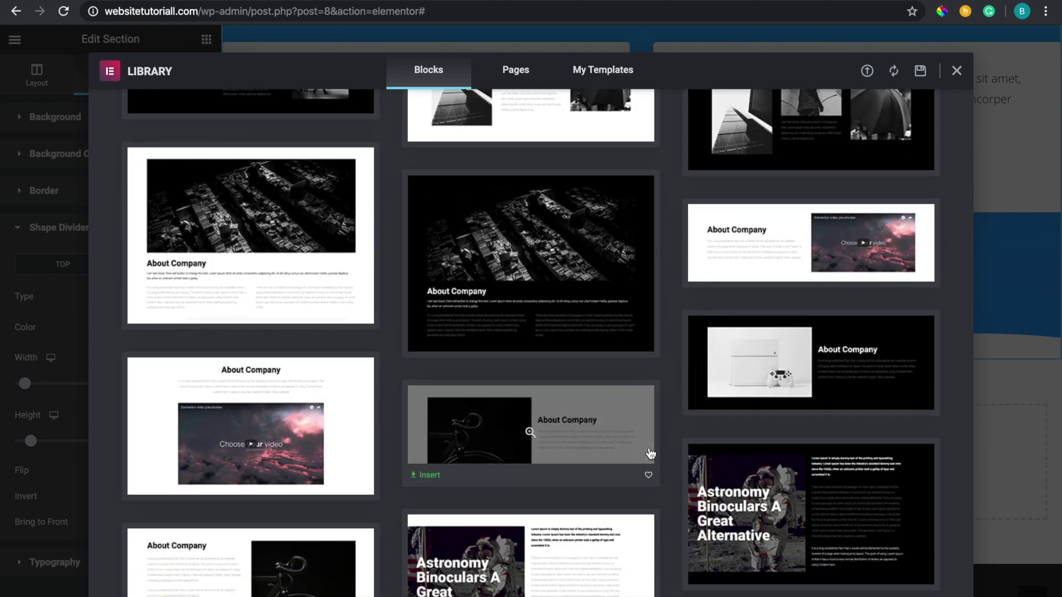
scroll(650, 454, down, 1)
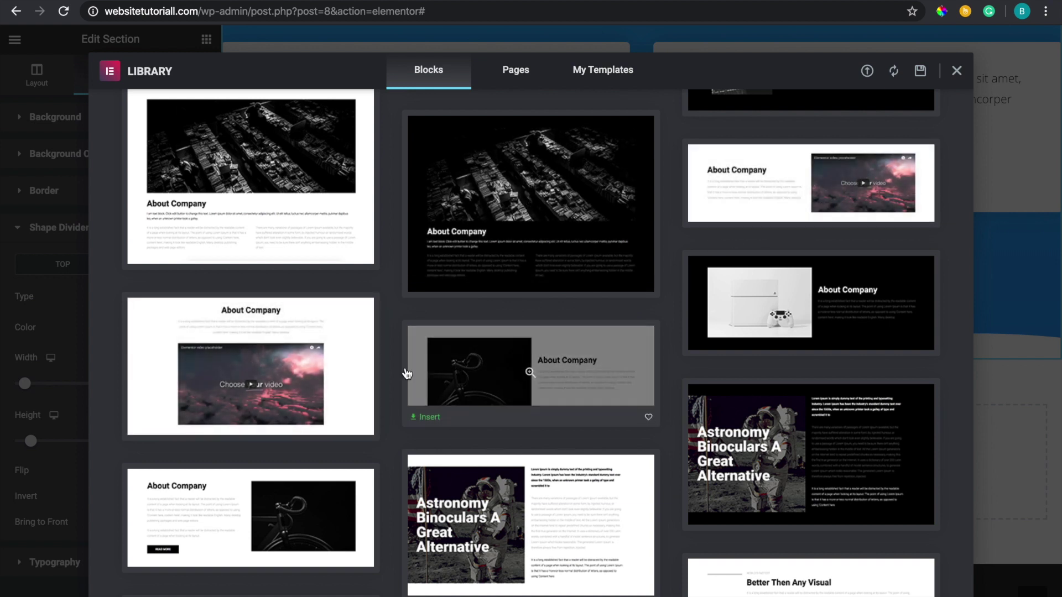
scroll(391, 409, down, 2)
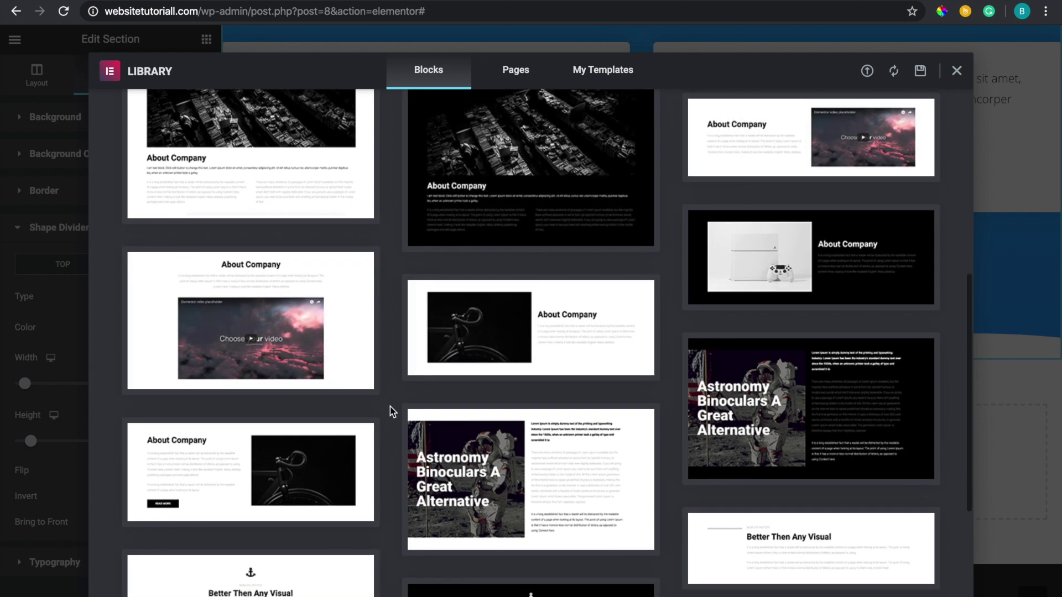
scroll(390, 410, down, 1)
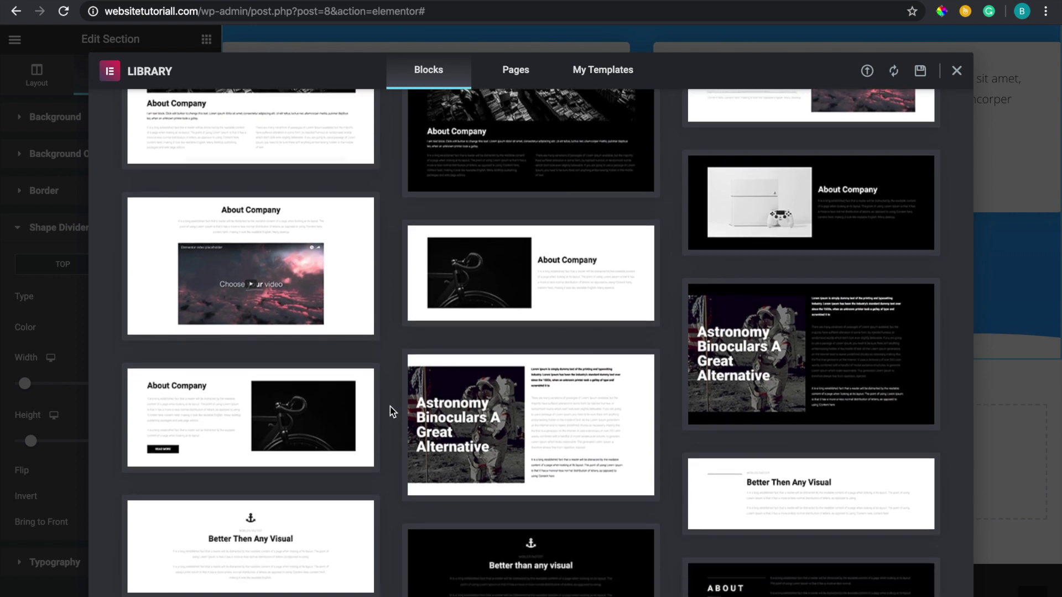
scroll(390, 407, up, 2)
scroll(389, 406, up, 2)
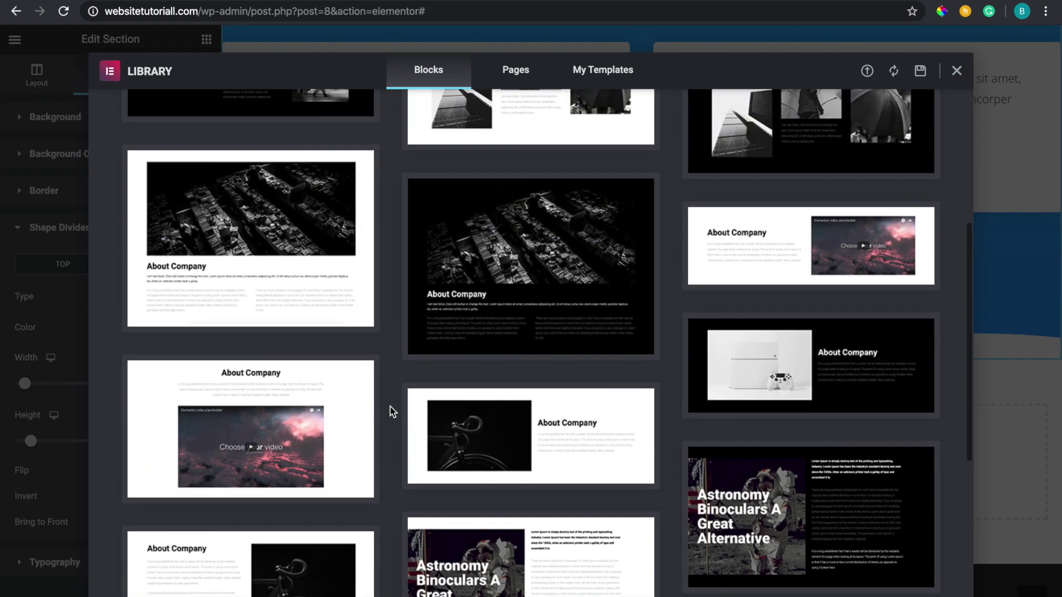
scroll(389, 406, down, 5)
scroll(390, 406, down, 1)
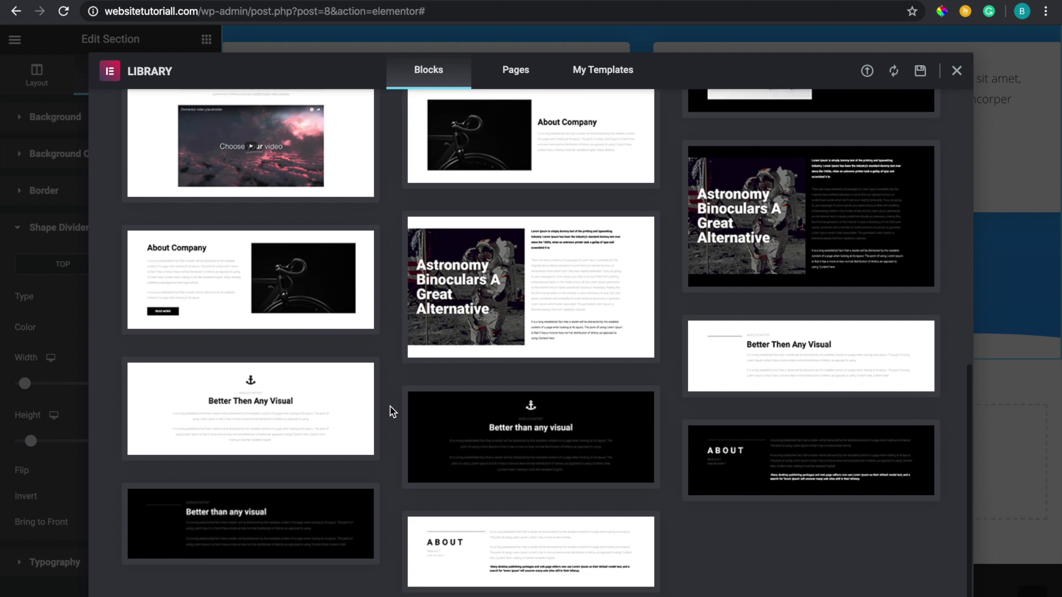
scroll(390, 407, up, 5)
mouse_move(737, 292)
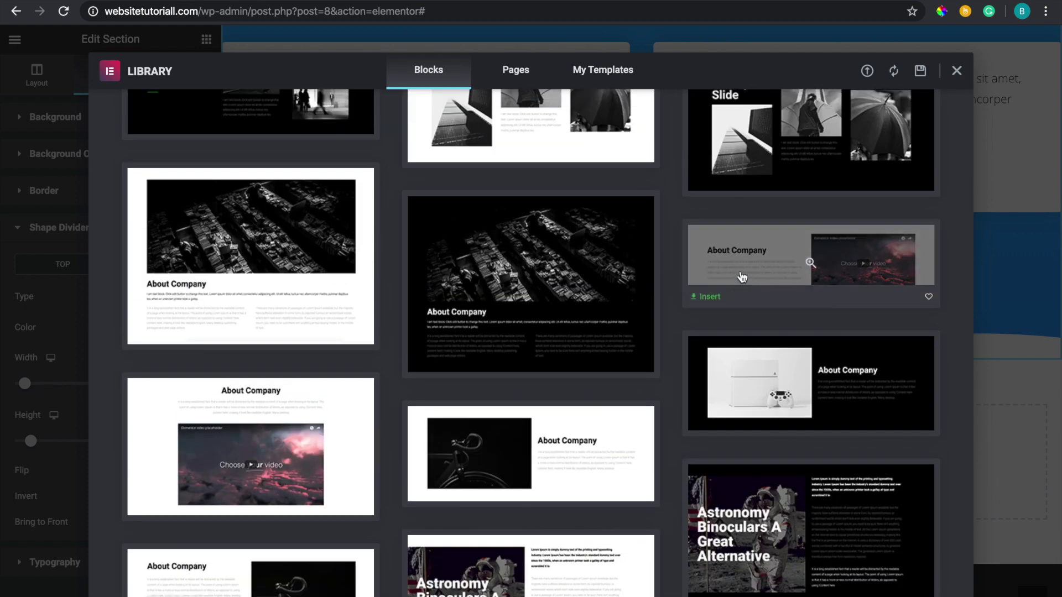
click(744, 275)
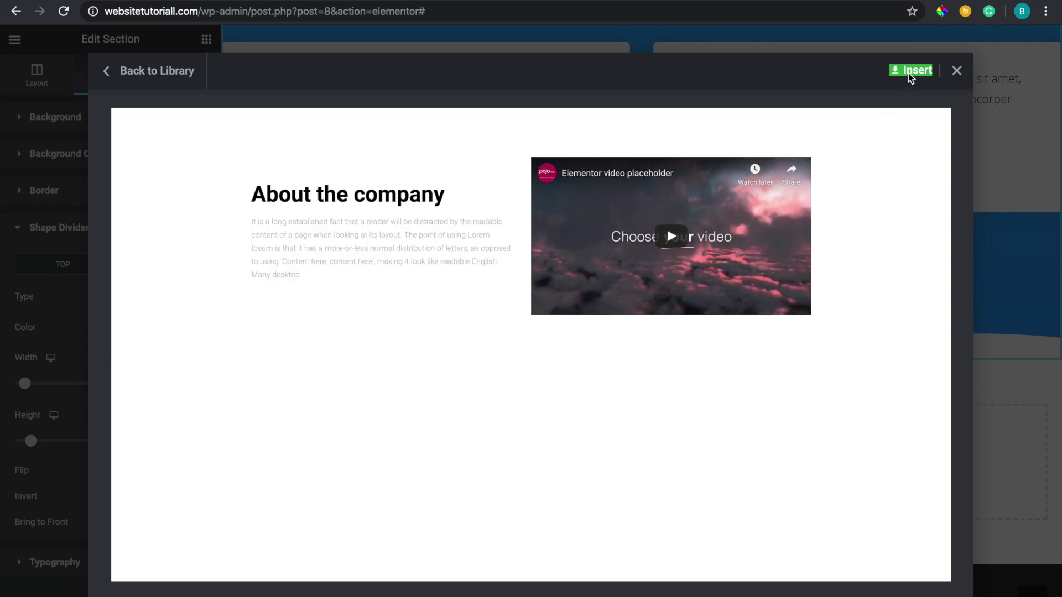
Step: Insert the About Company block, delete its video and drop an Image widget into the right column
click(908, 74)
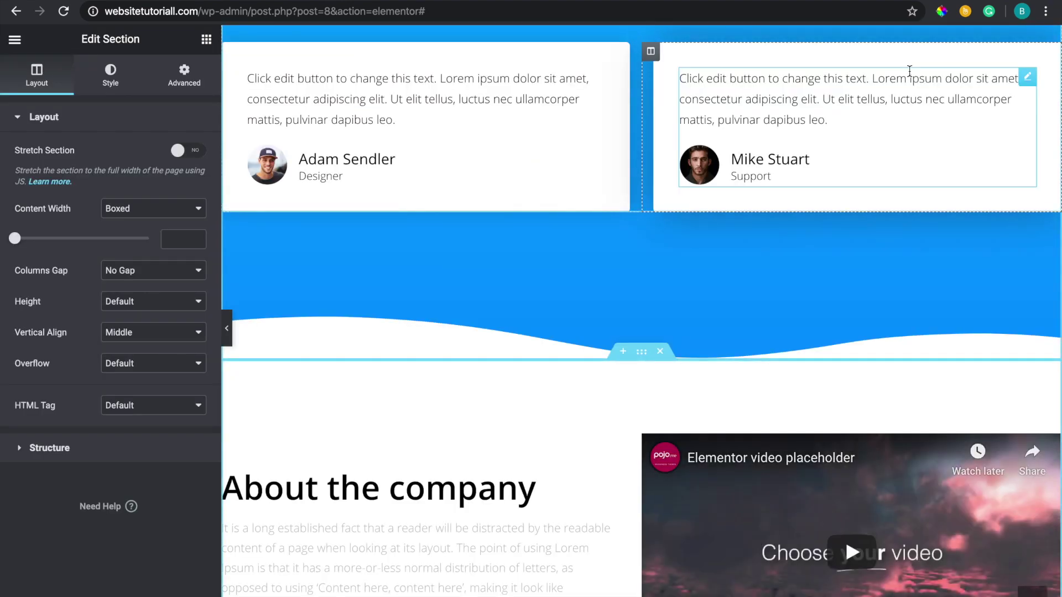
scroll(668, 339, down, 4)
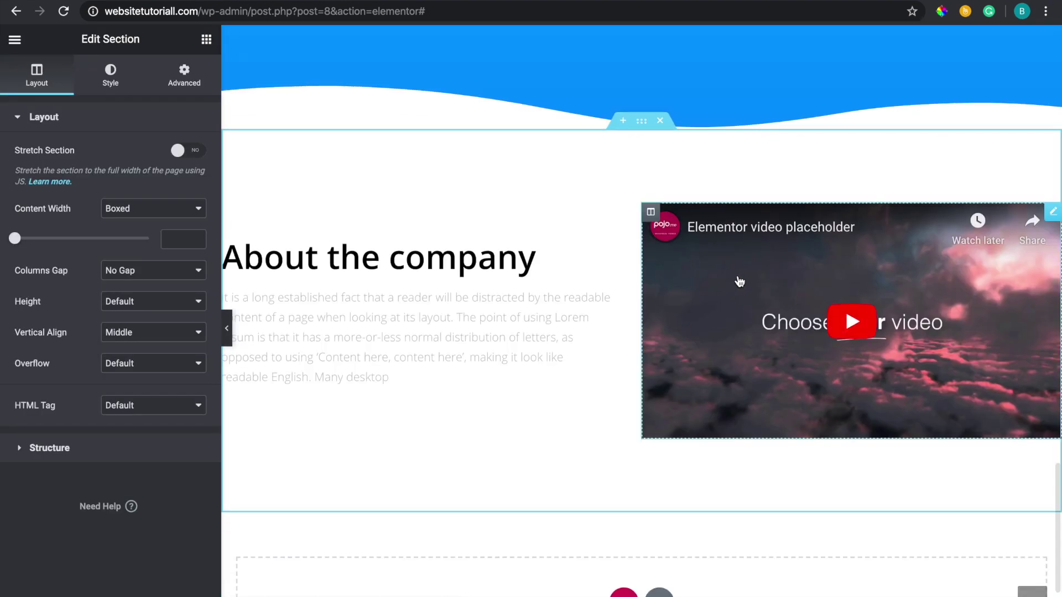
click(430, 156)
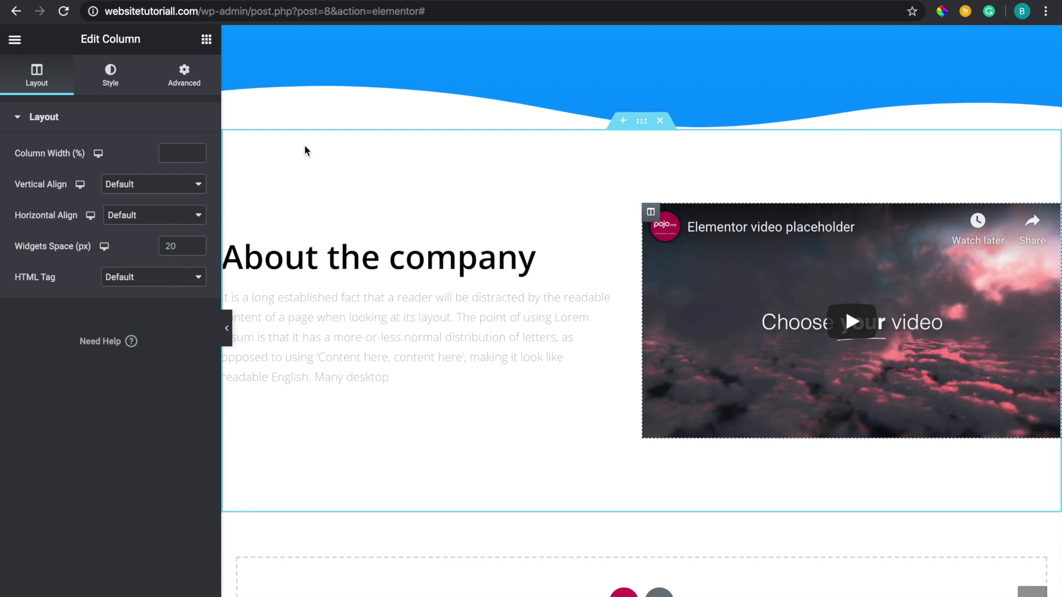
click(1054, 213)
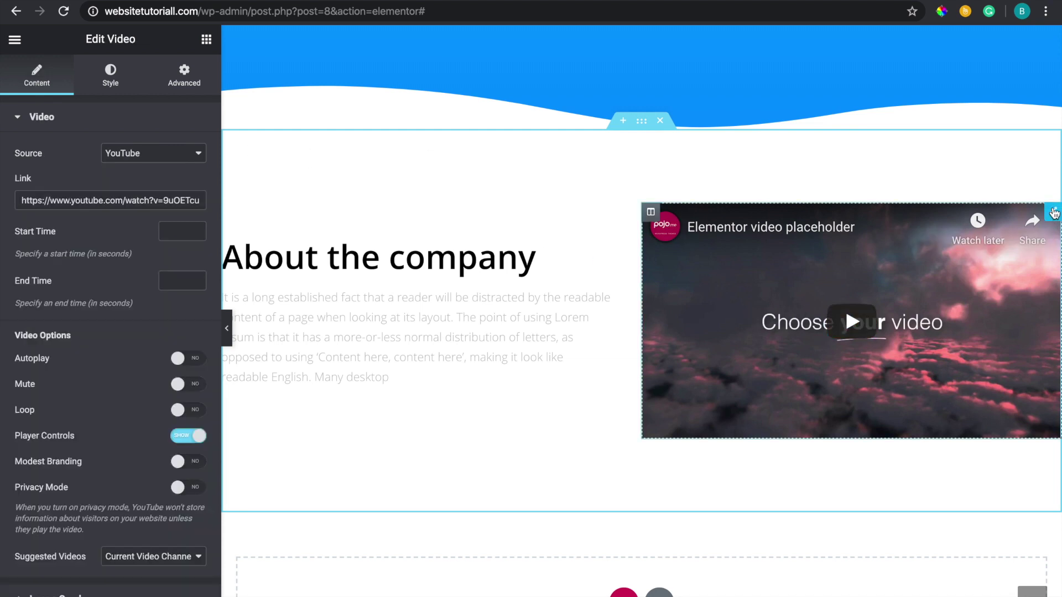
right_click(1054, 213)
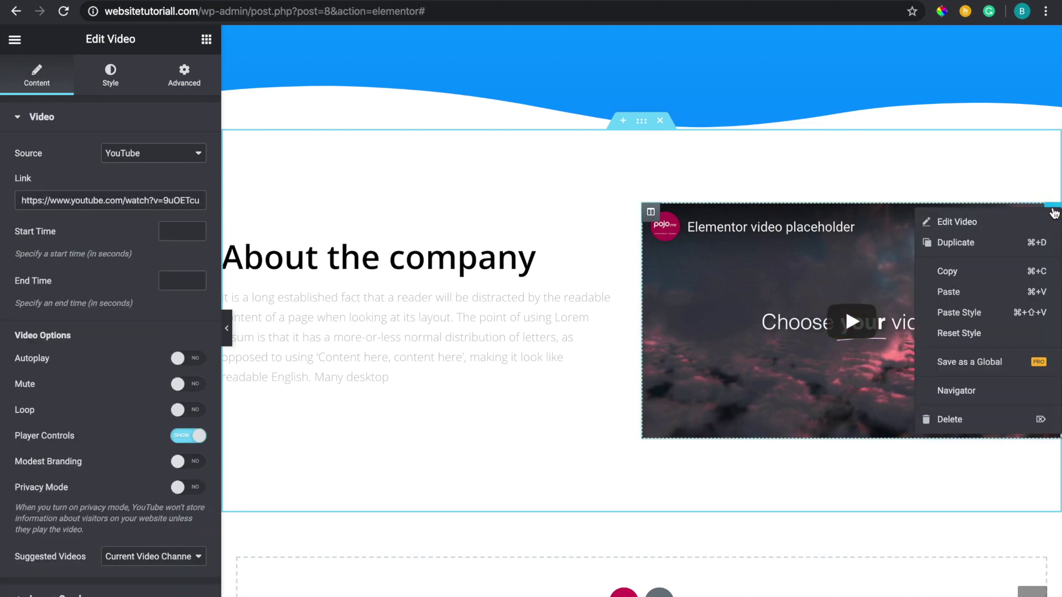
click(948, 419)
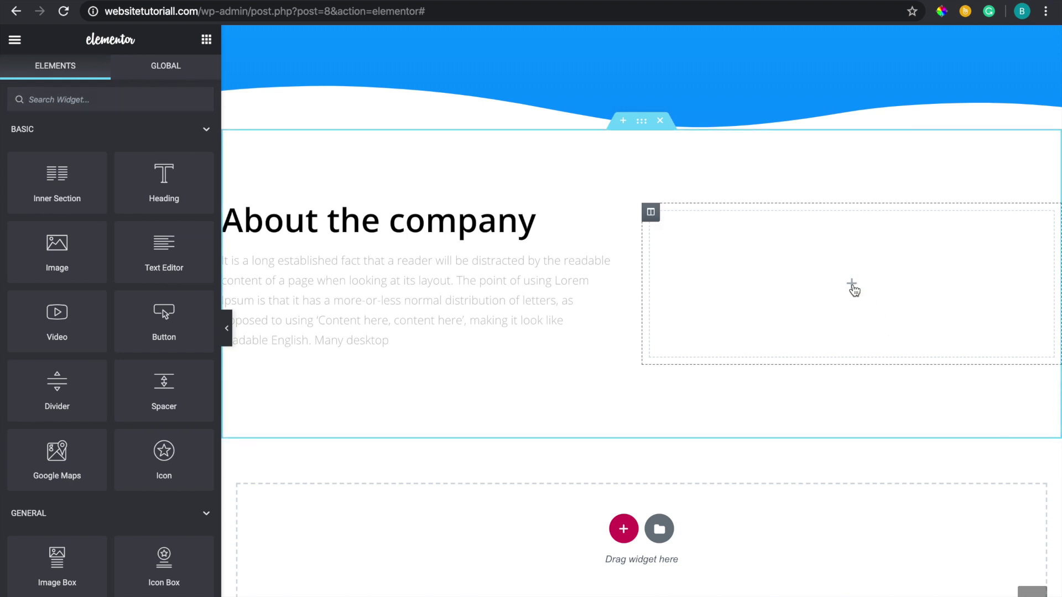
drag(99, 238, 763, 267)
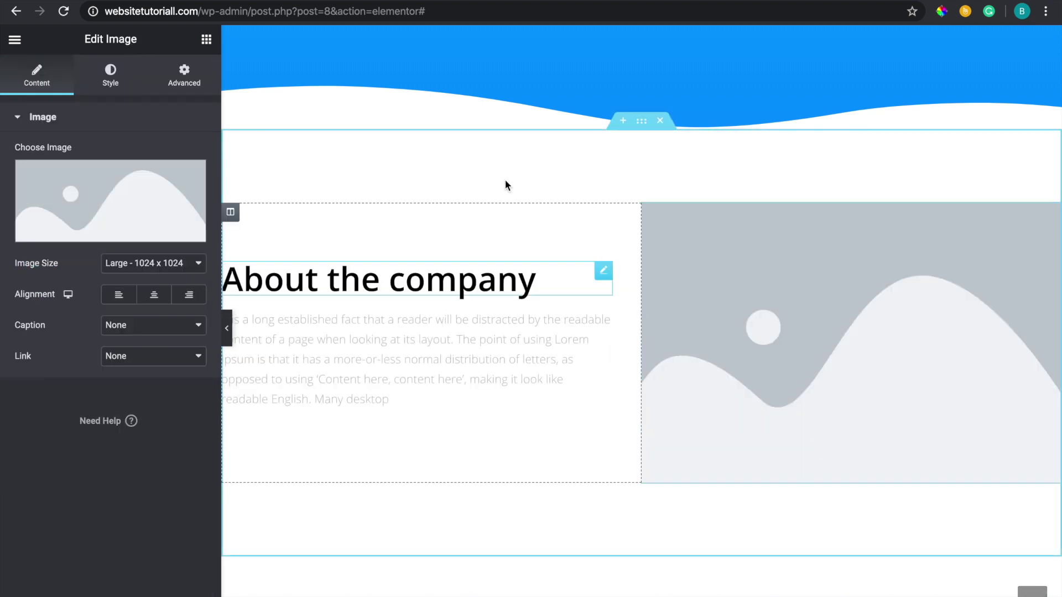
Step: In the unDraw social media results, download the Buffer illustration as a PNG
key(ctrl+Tab)
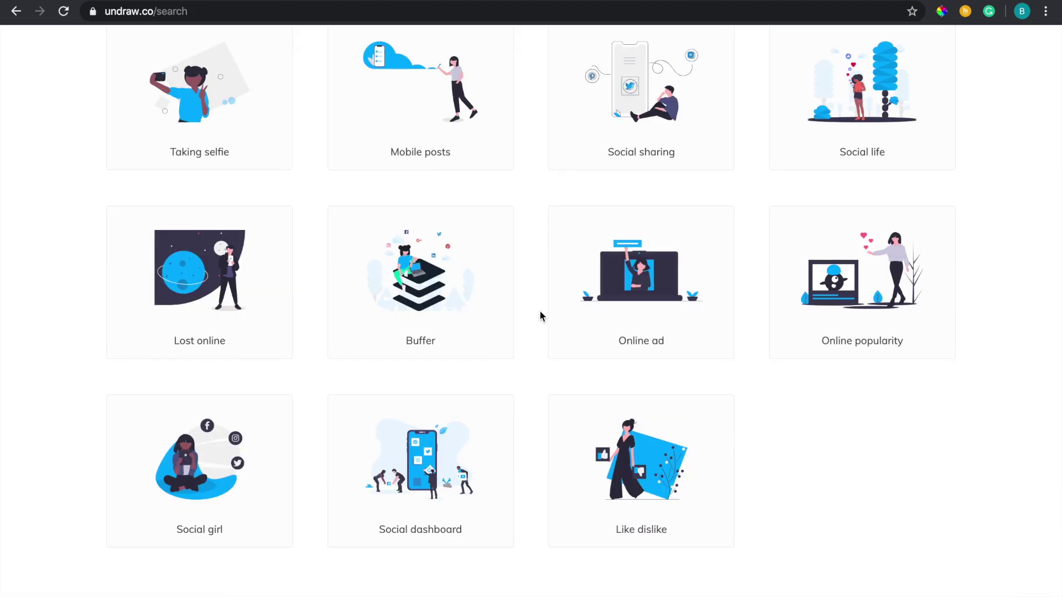
scroll(531, 343, up, 2)
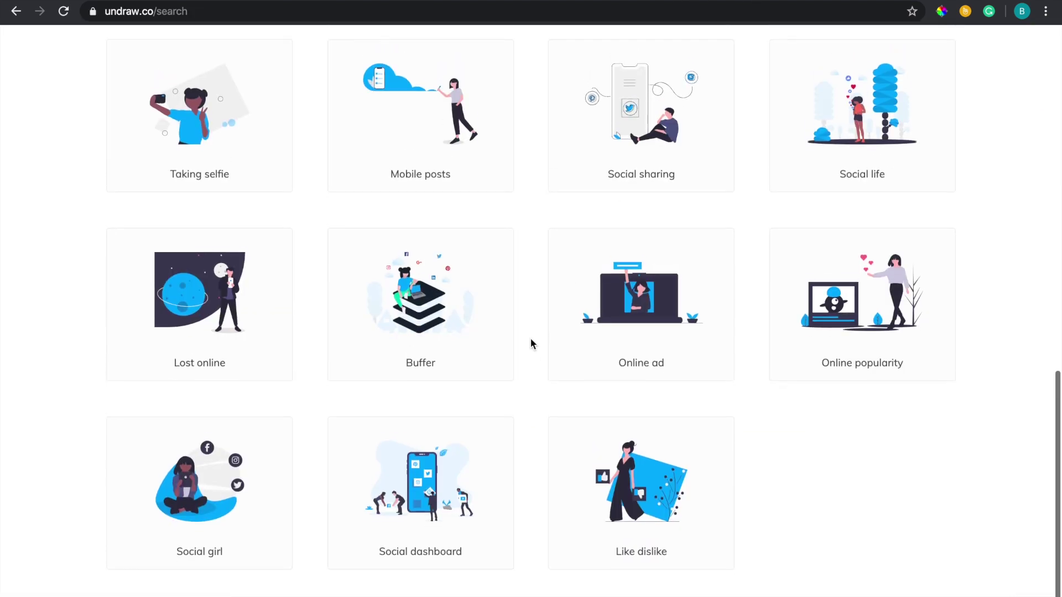
scroll(530, 343, up, 6)
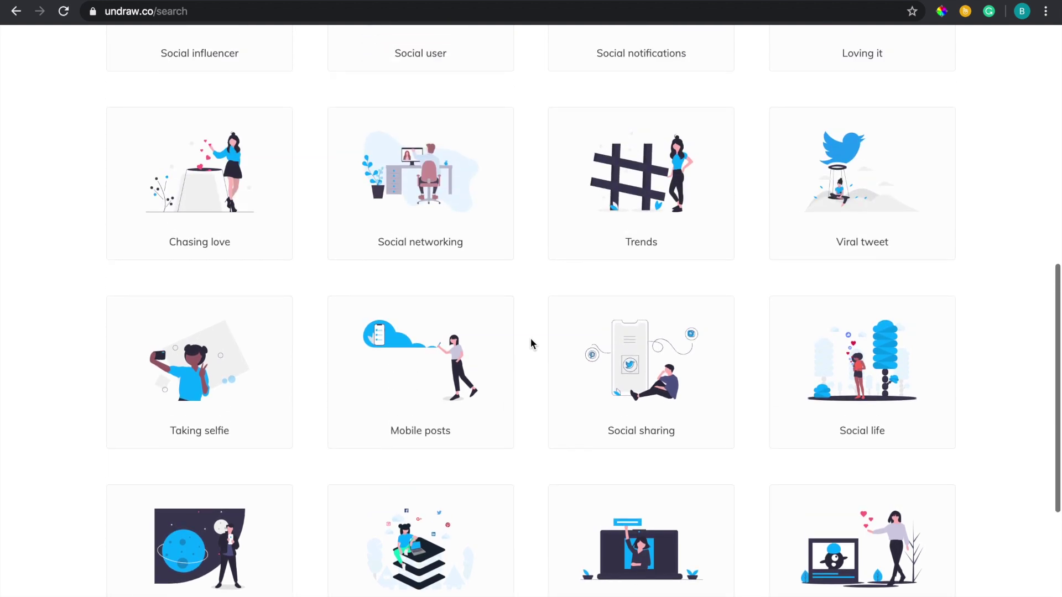
scroll(531, 341, down, 5)
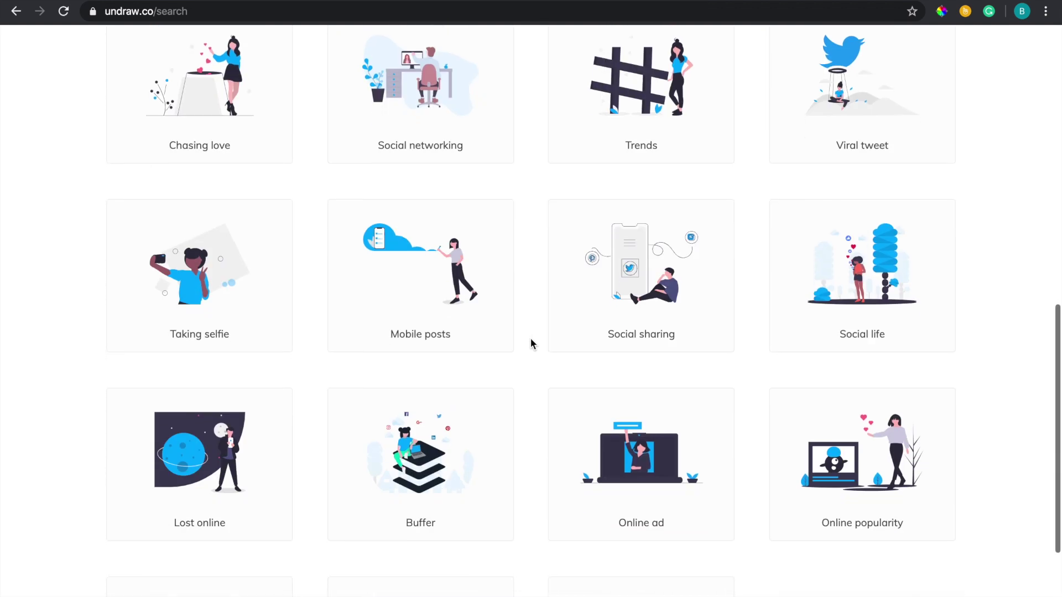
scroll(530, 340, up, 8)
scroll(531, 339, up, 2)
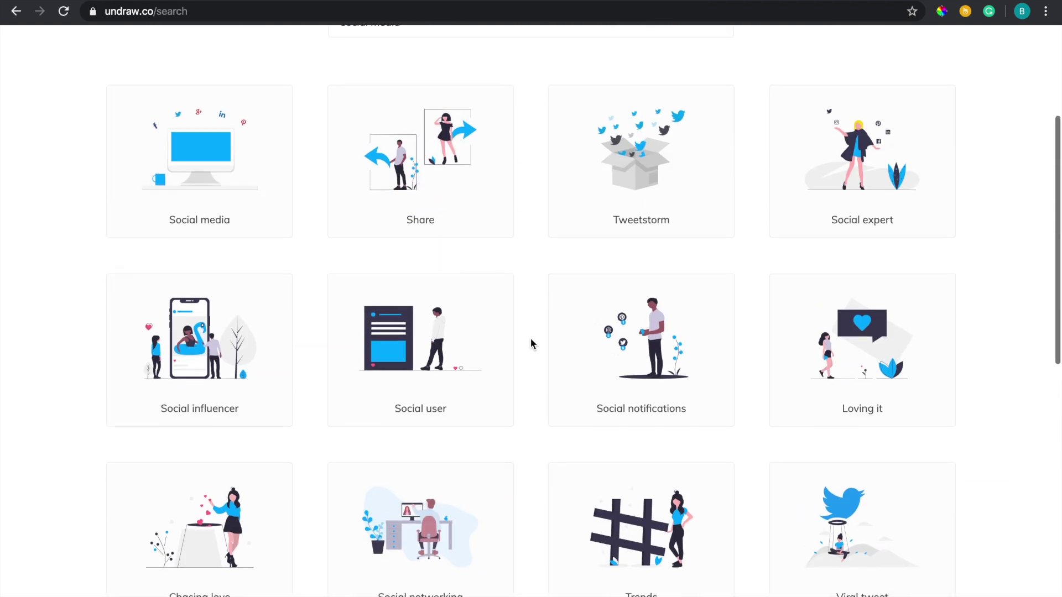
scroll(531, 339, down, 15)
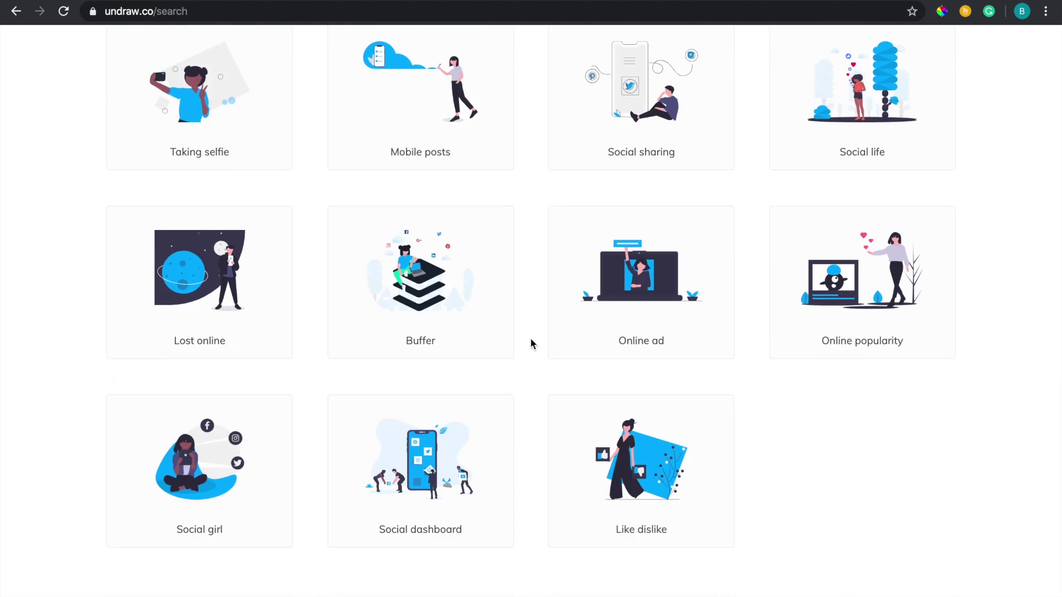
click(458, 304)
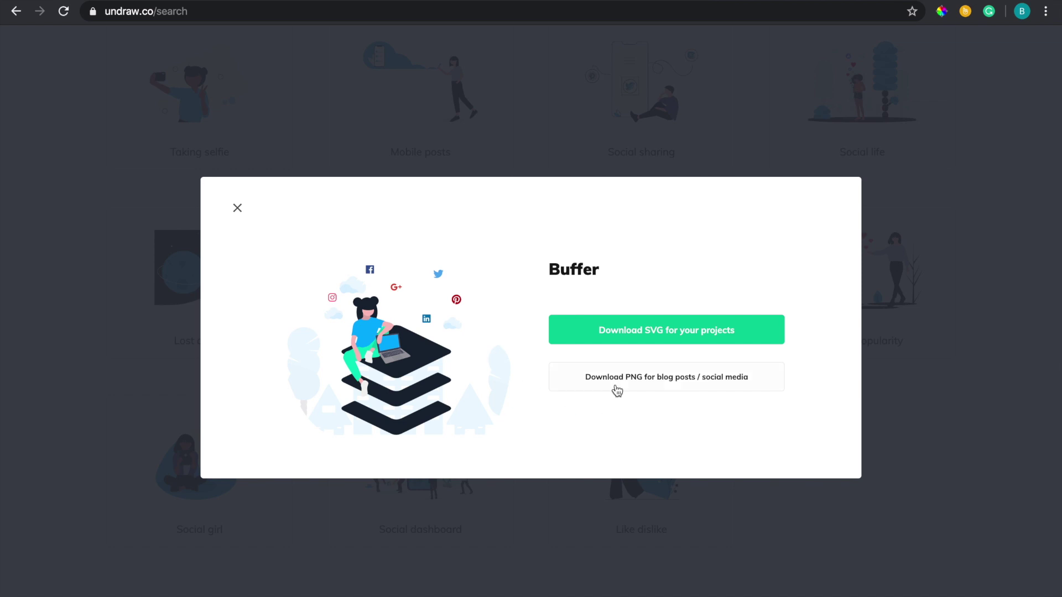
click(617, 391)
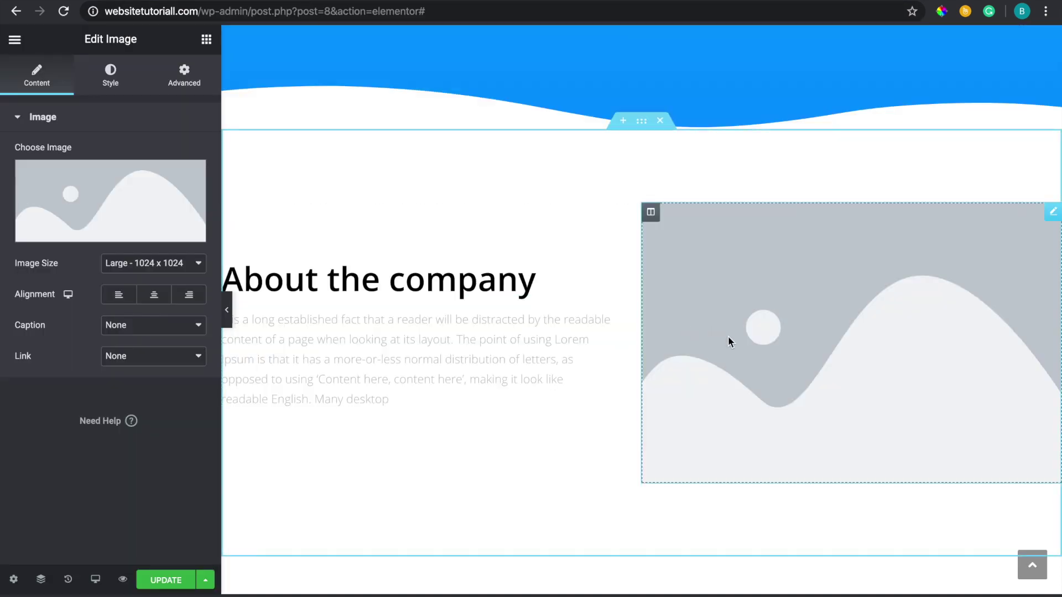
Step: Upload undraw_buffer_wq43.png and insert it into the image beside About the company
click(128, 215)
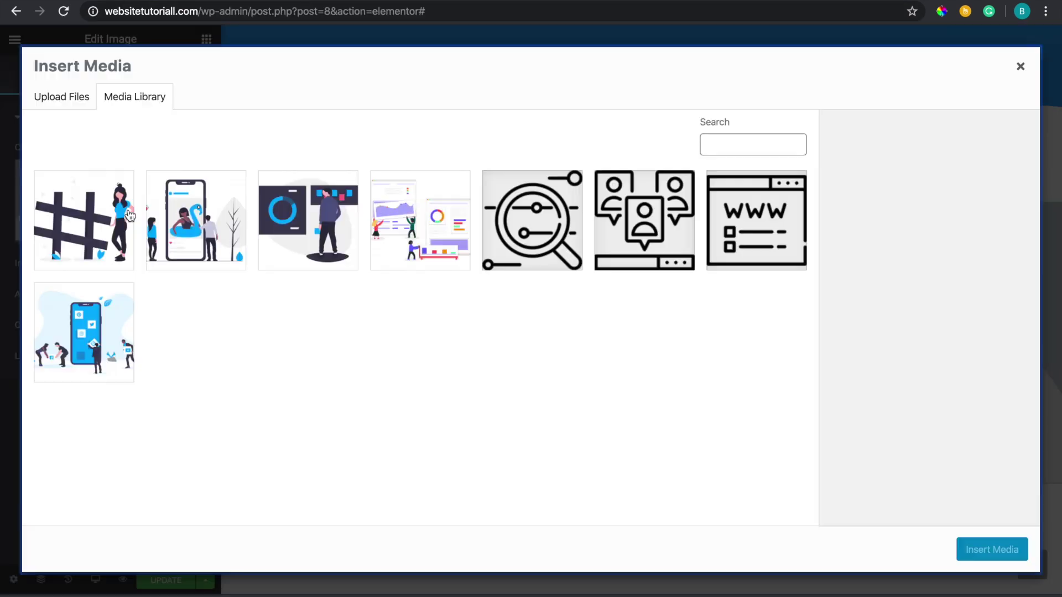
click(76, 100)
click(489, 302)
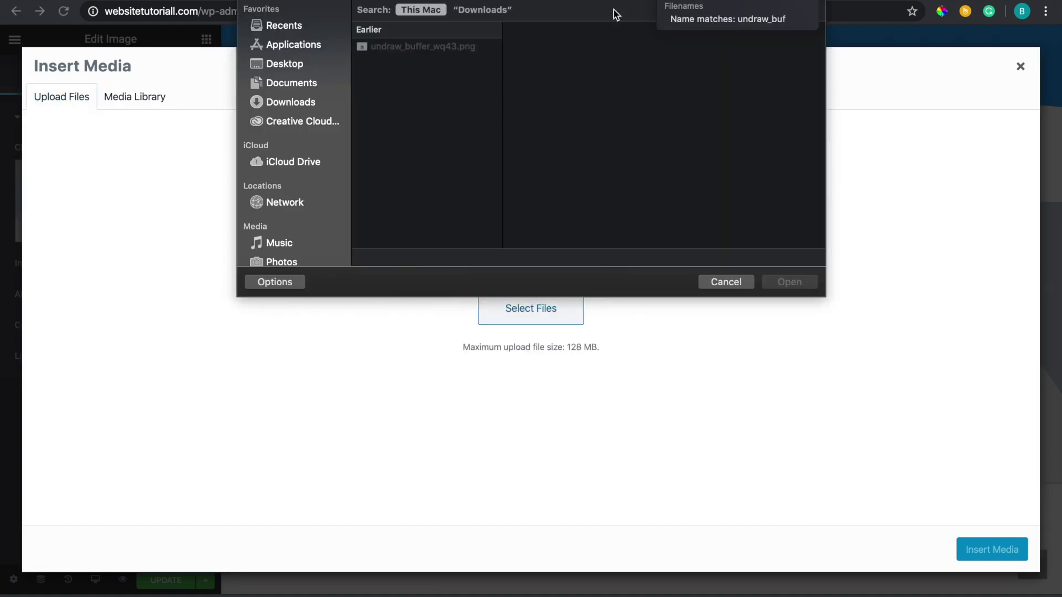
click(473, 45)
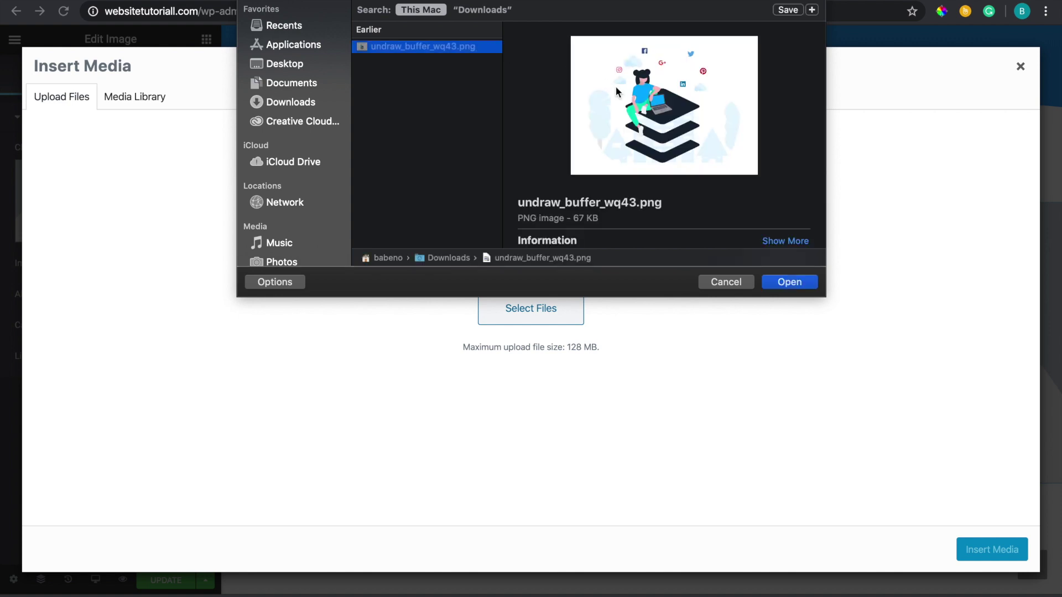
click(794, 284)
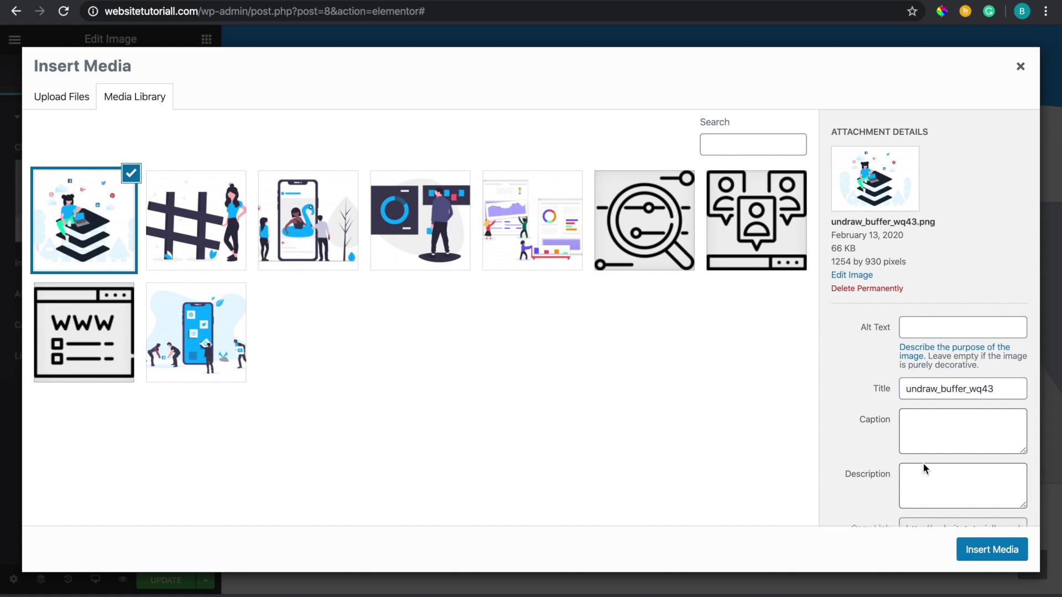
click(1005, 560)
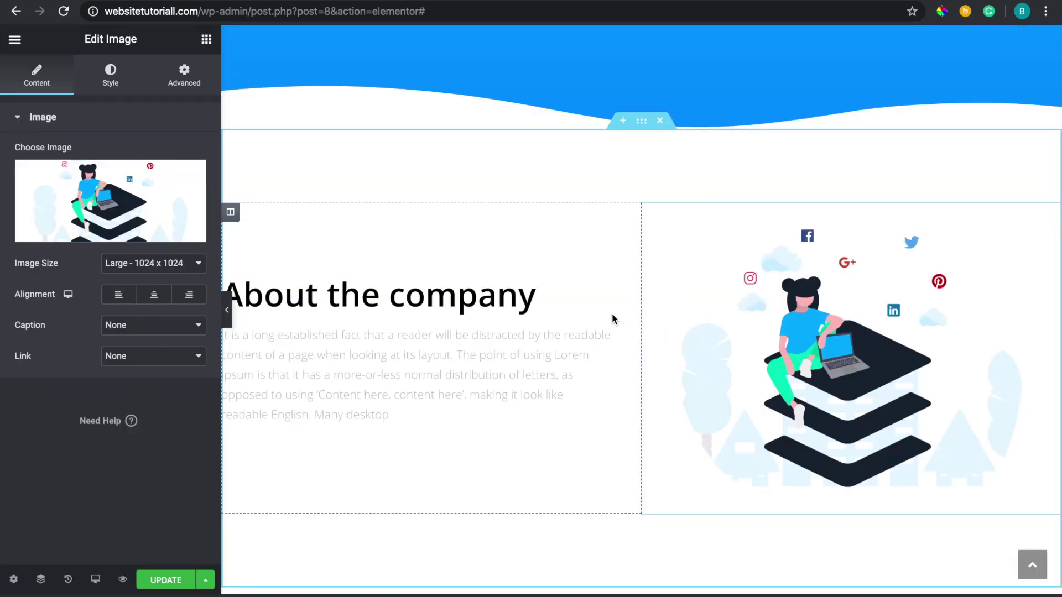
Step: Make the About the company paragraph black with the Montserrat font
click(429, 370)
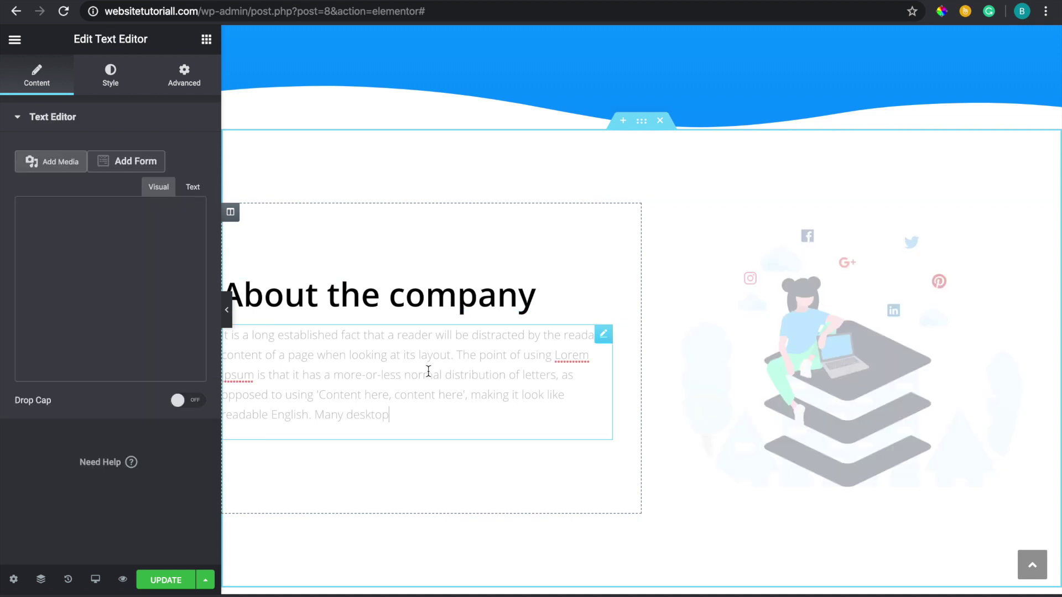
triple_click(417, 387)
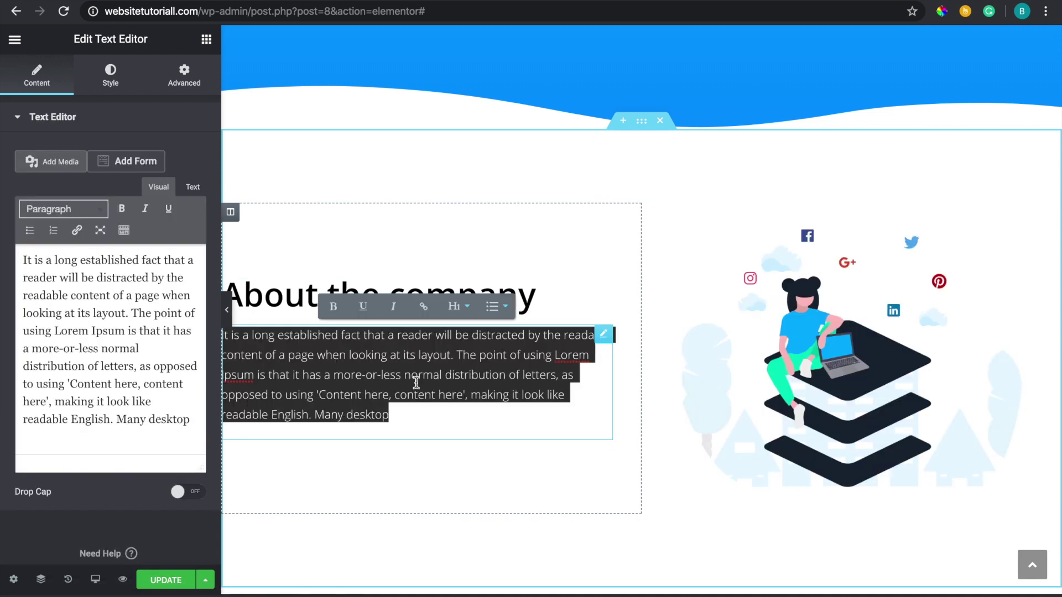
click(113, 74)
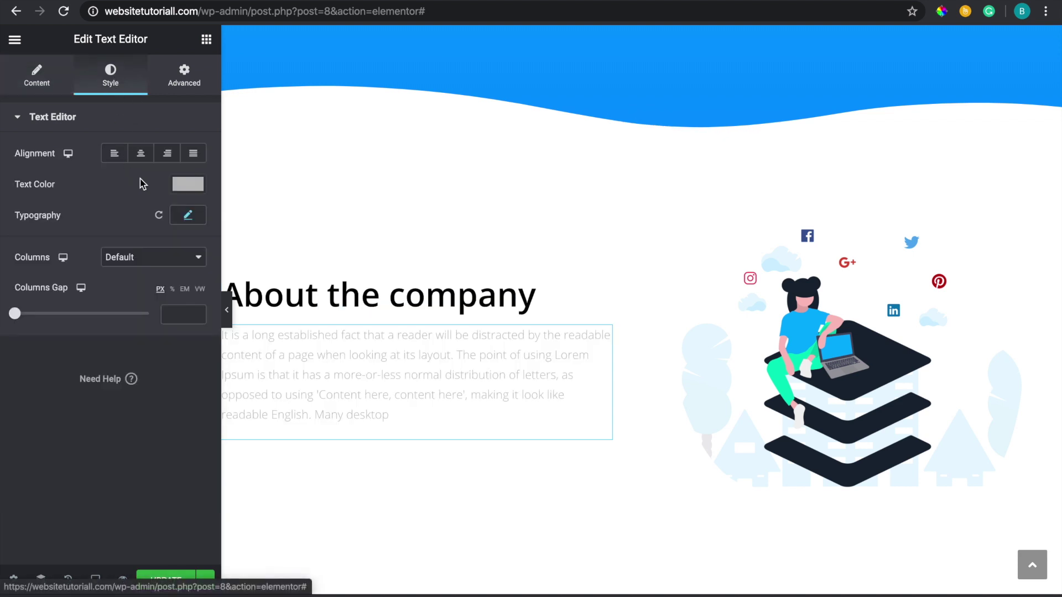
click(188, 184)
click(154, 220)
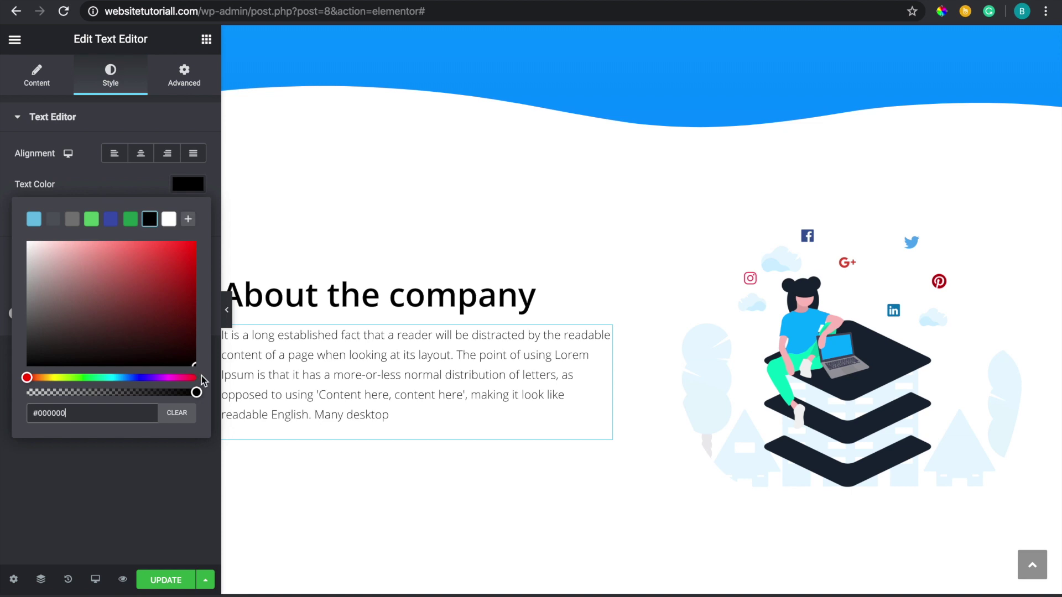
click(162, 184)
click(188, 215)
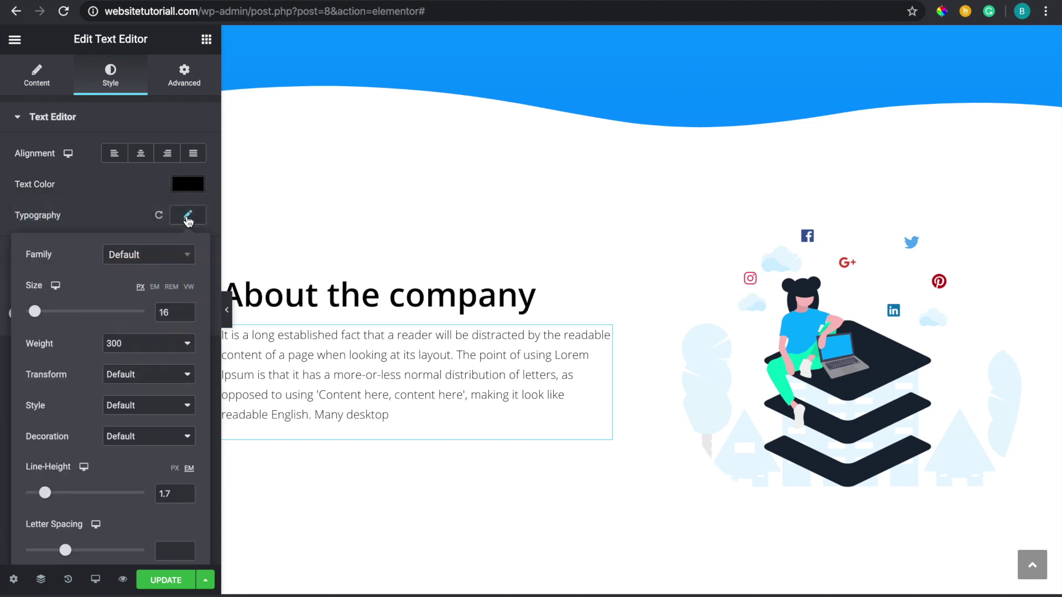
click(153, 261)
text(mn)
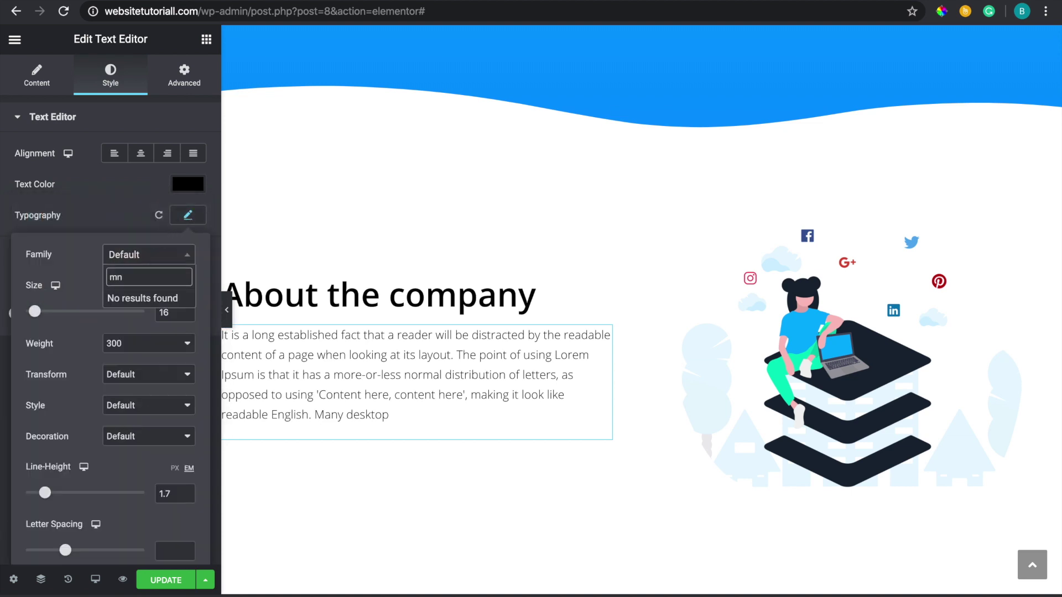
key(BackSpace)
text(ontse)
click(154, 314)
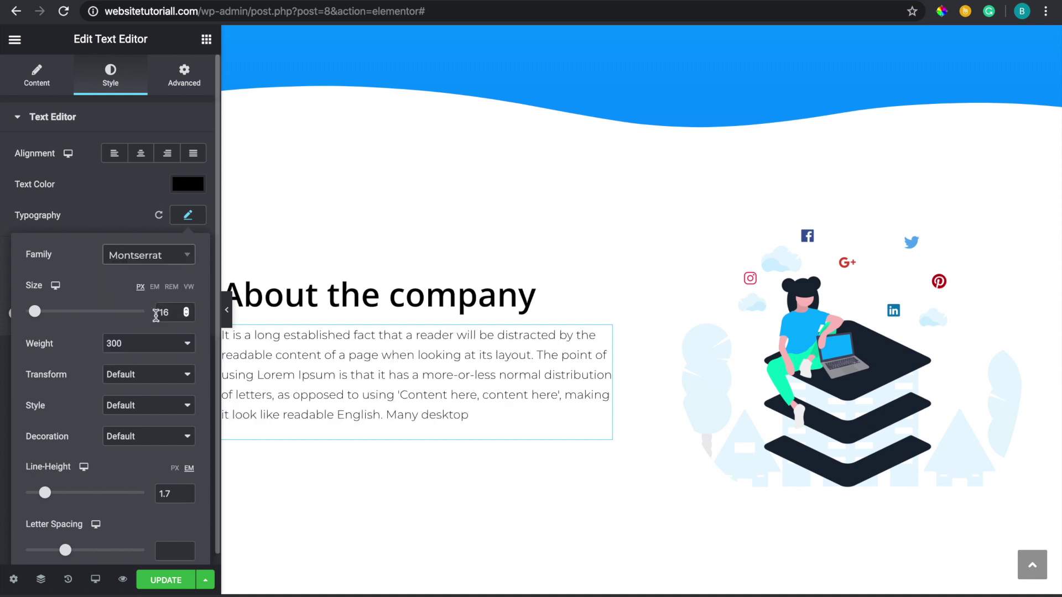
Step: Set the About the company heading font to Montserrat and preview the page
click(604, 286)
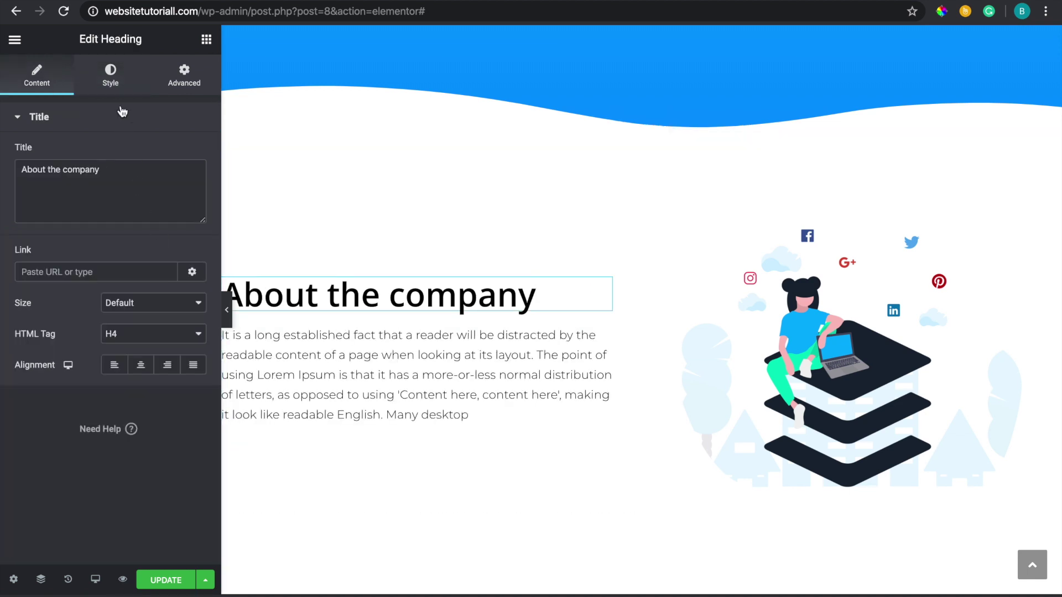
click(111, 77)
click(188, 184)
click(149, 223)
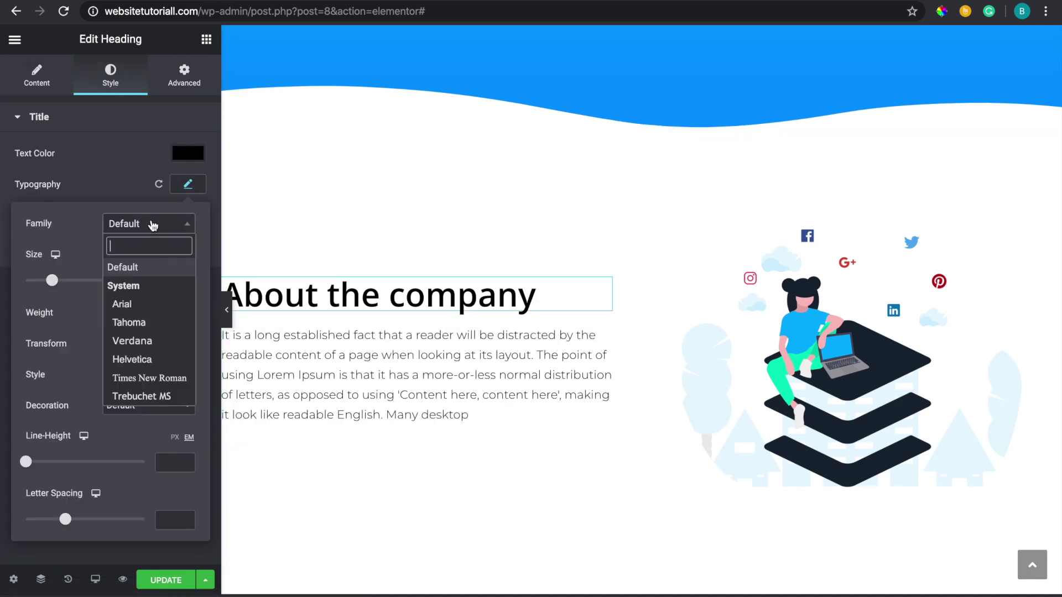
text(monts)
click(159, 286)
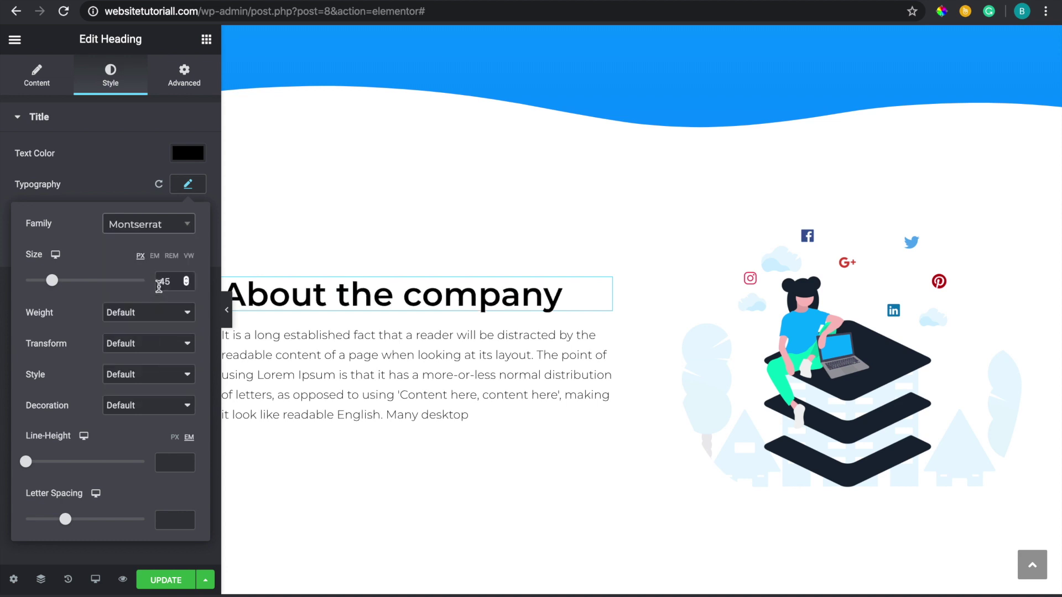
click(227, 309)
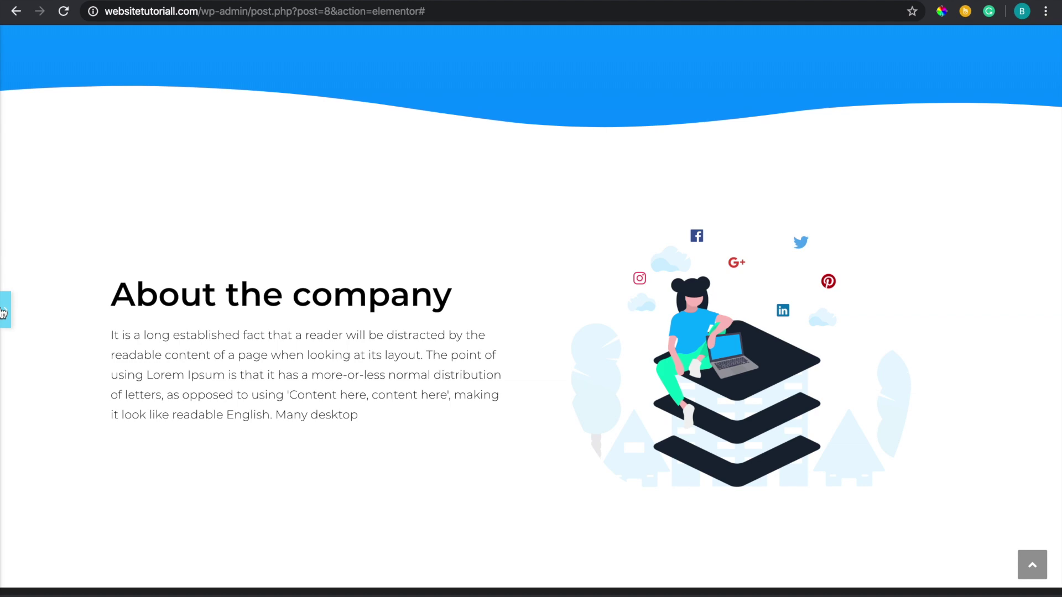
Step: Restore the editor panel and open the template library for the empty section below About the company
click(4, 311)
scroll(443, 251, up, 10)
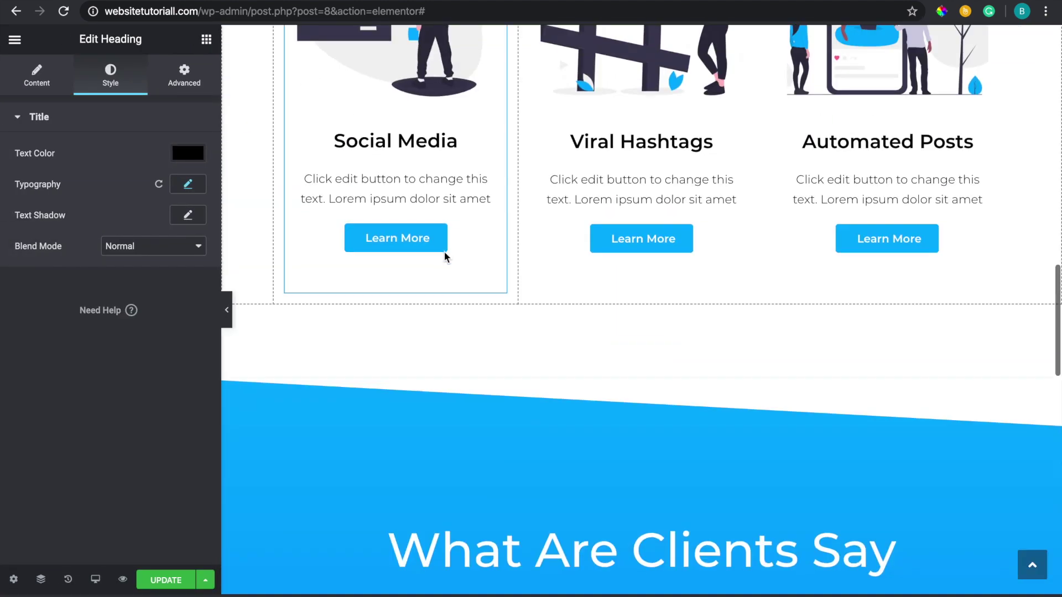
scroll(443, 251, up, 15)
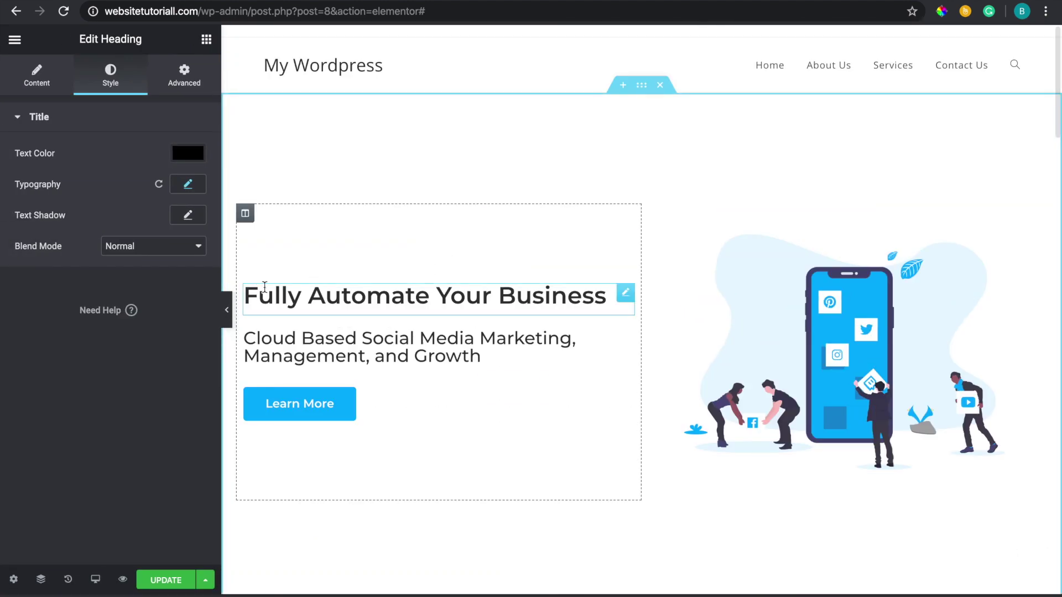
scroll(366, 332, down, 20)
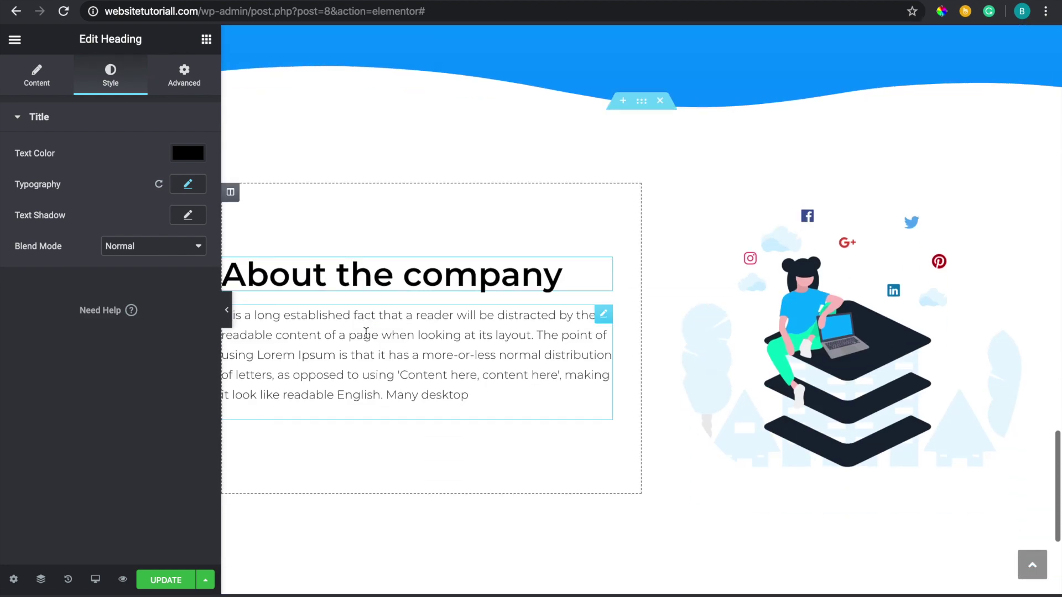
scroll(366, 333, down, 5)
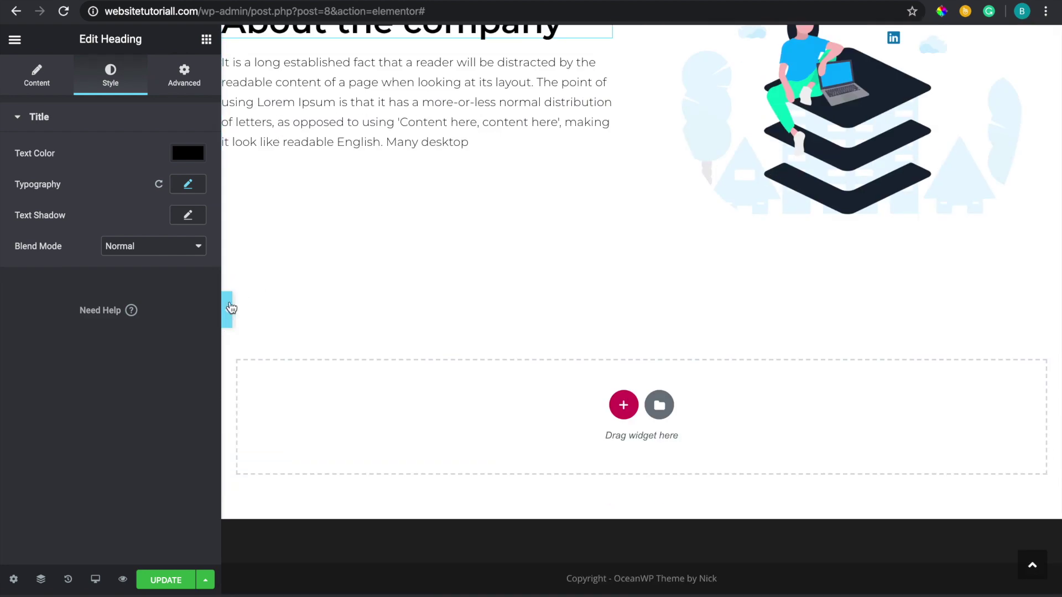
scroll(412, 280, up, 1)
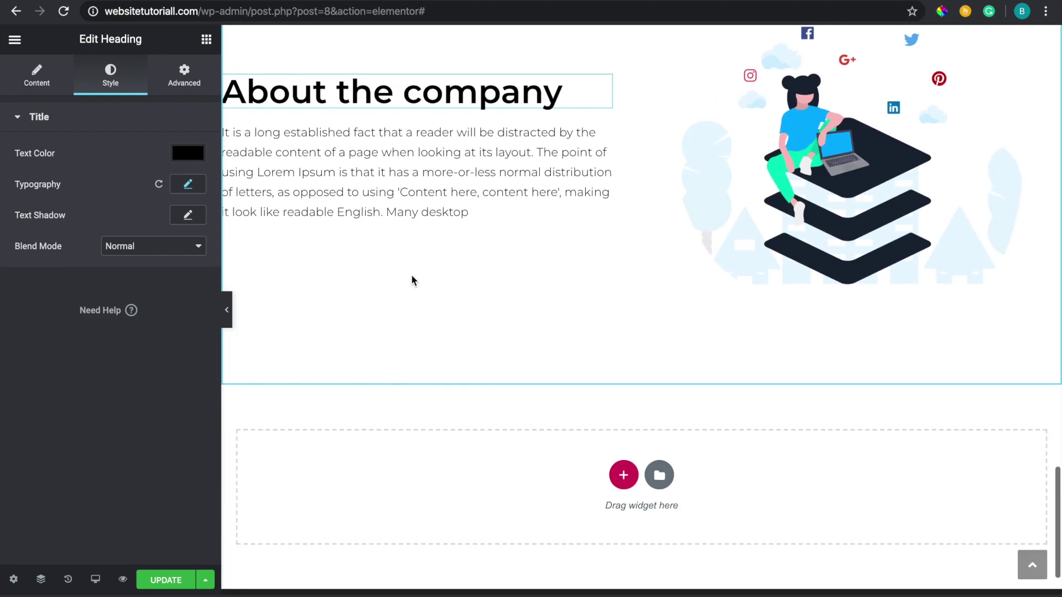
scroll(412, 281, down, 1)
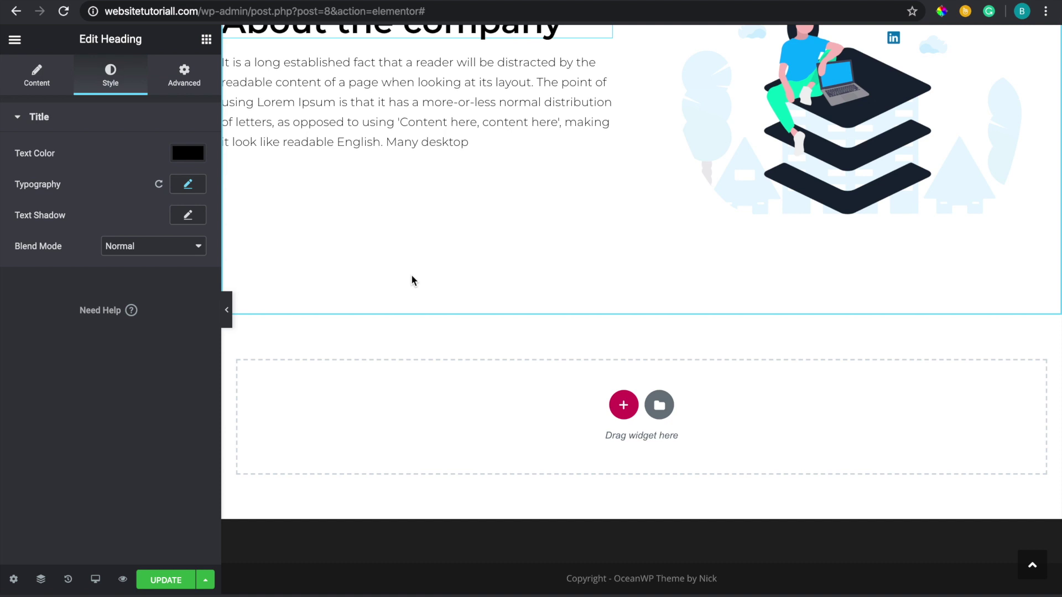
click(658, 408)
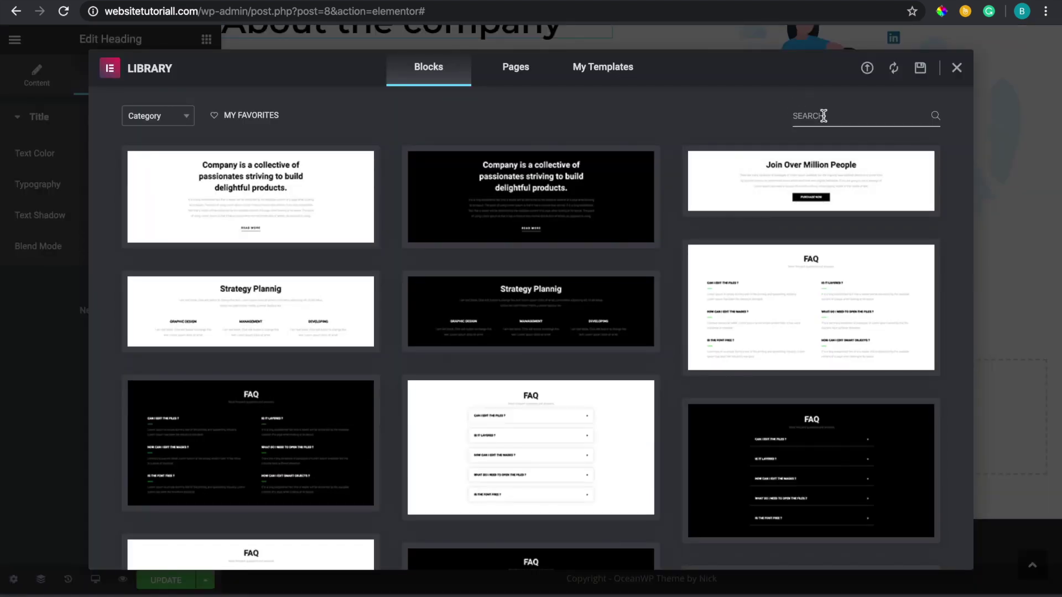
Step: Search the block library for 'cont', preview the For All Inquiries block with map, and insert it
click(819, 118)
text(contact)
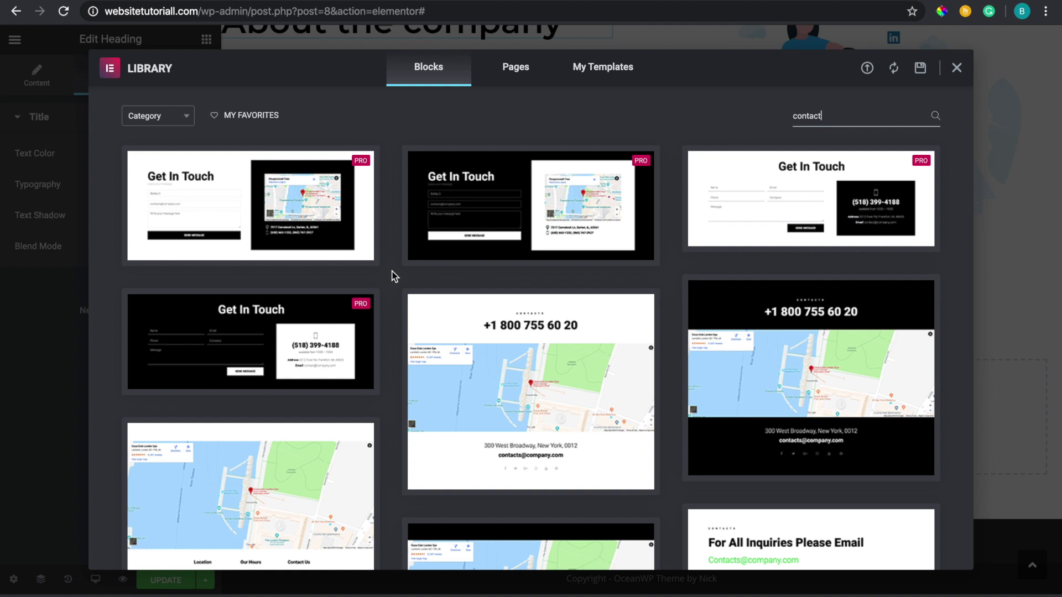
scroll(394, 277, down, 1)
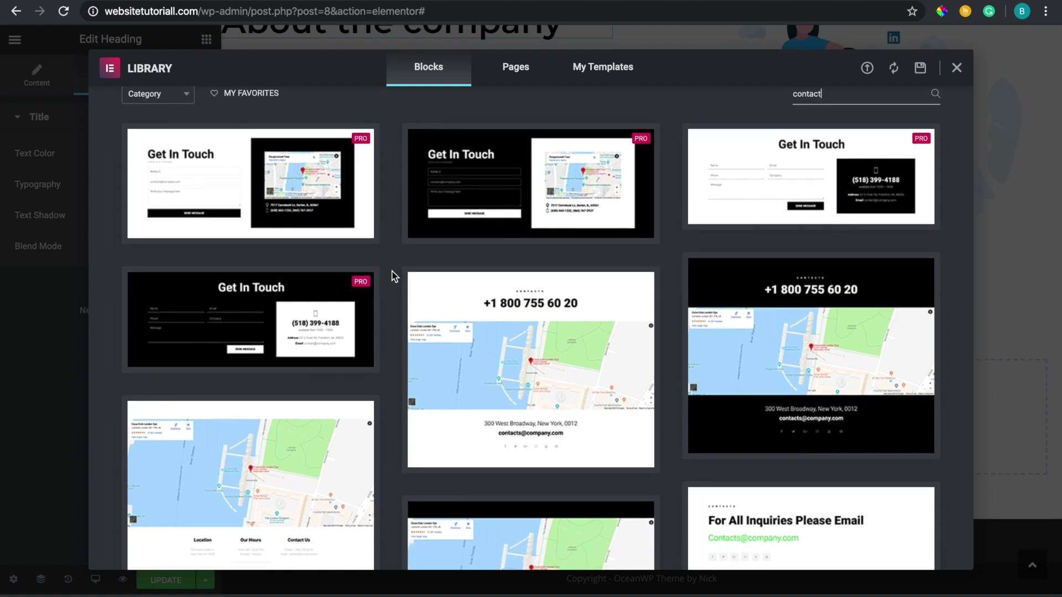
scroll(394, 277, up, 1)
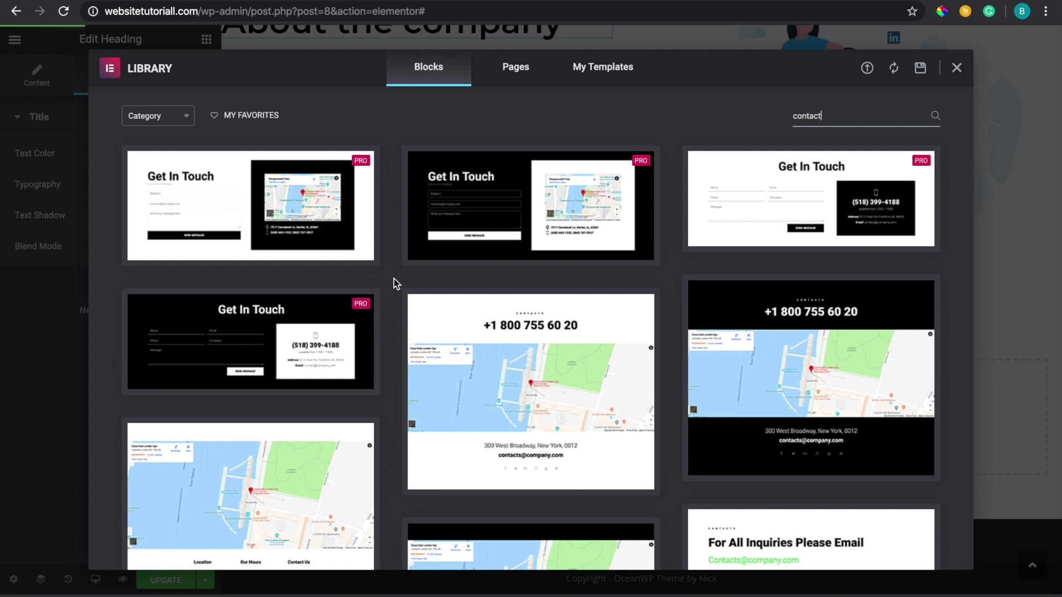
scroll(394, 279, down, 5)
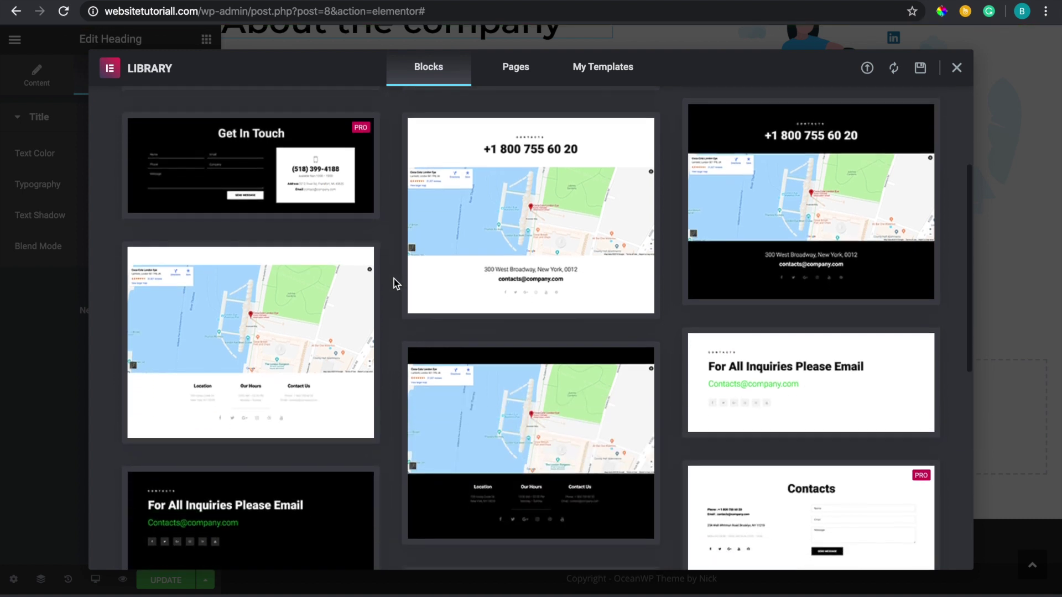
scroll(394, 278, down, 2)
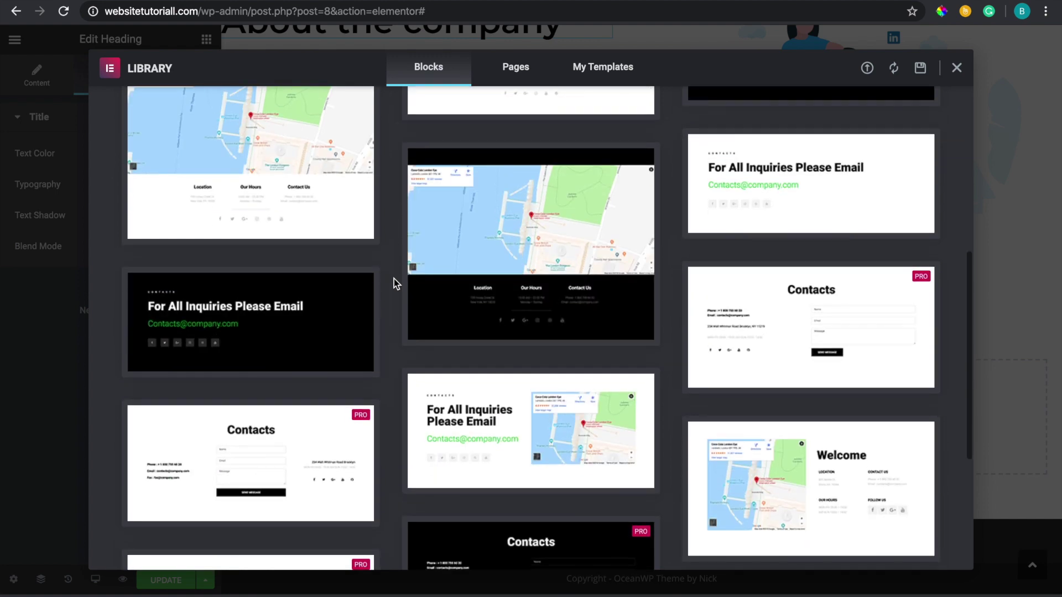
scroll(393, 279, down, 3)
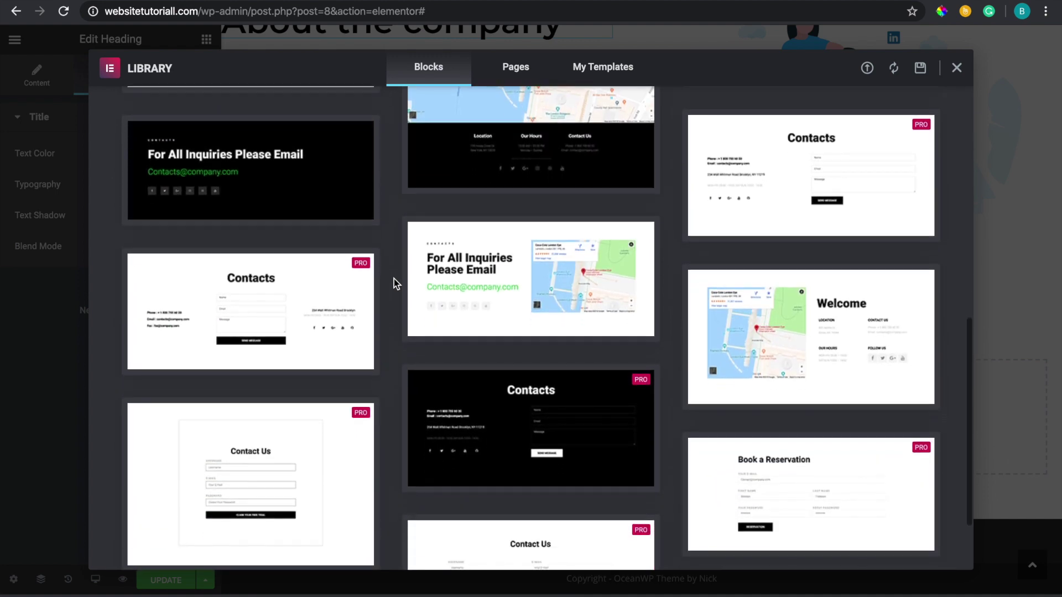
scroll(393, 279, down, 2)
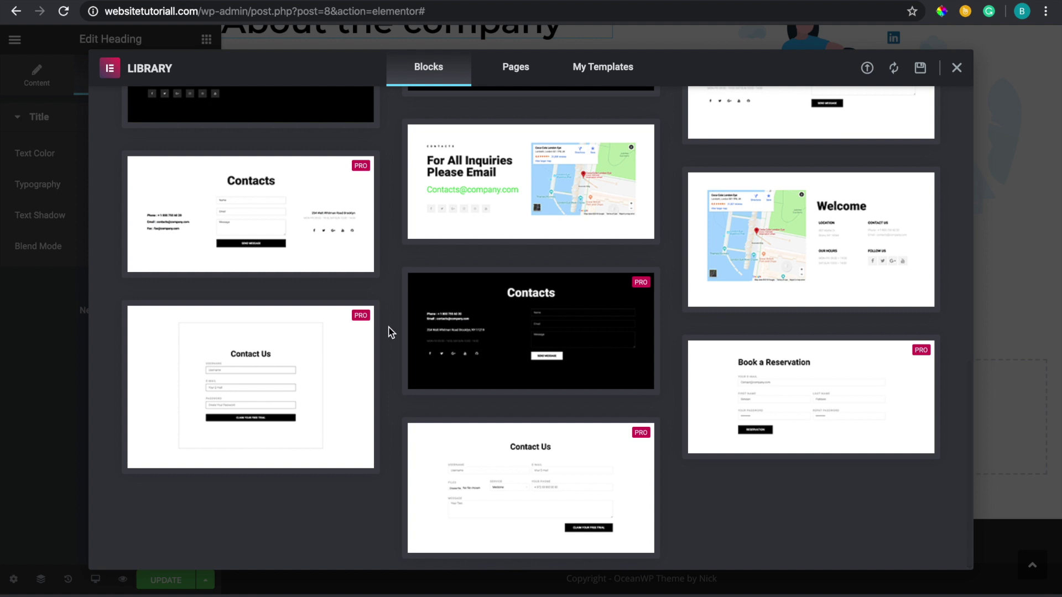
scroll(391, 332, up, 3)
scroll(389, 332, up, 6)
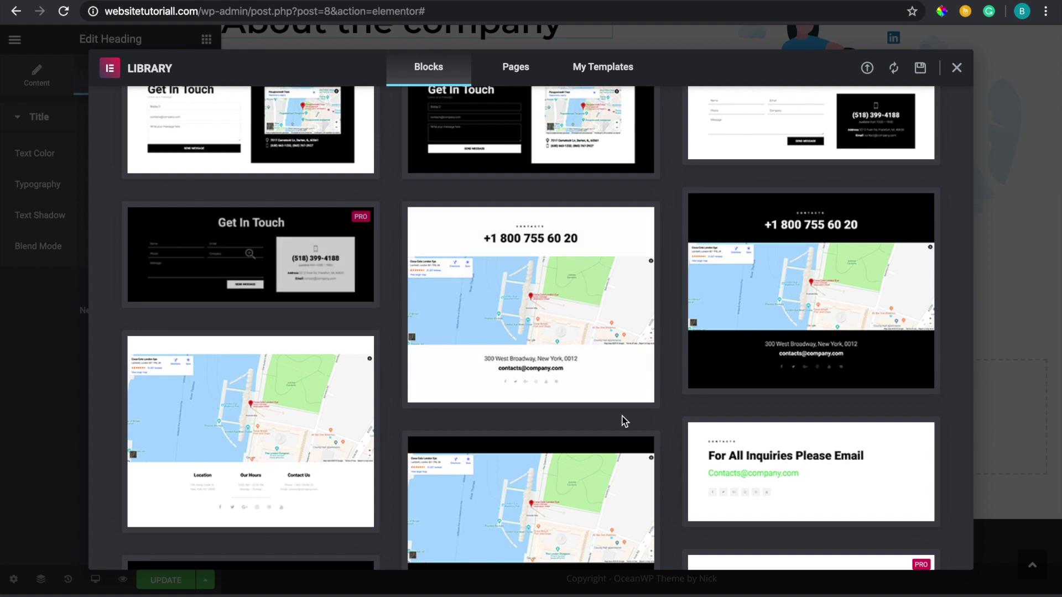
scroll(661, 440, down, 1)
scroll(662, 441, down, 5)
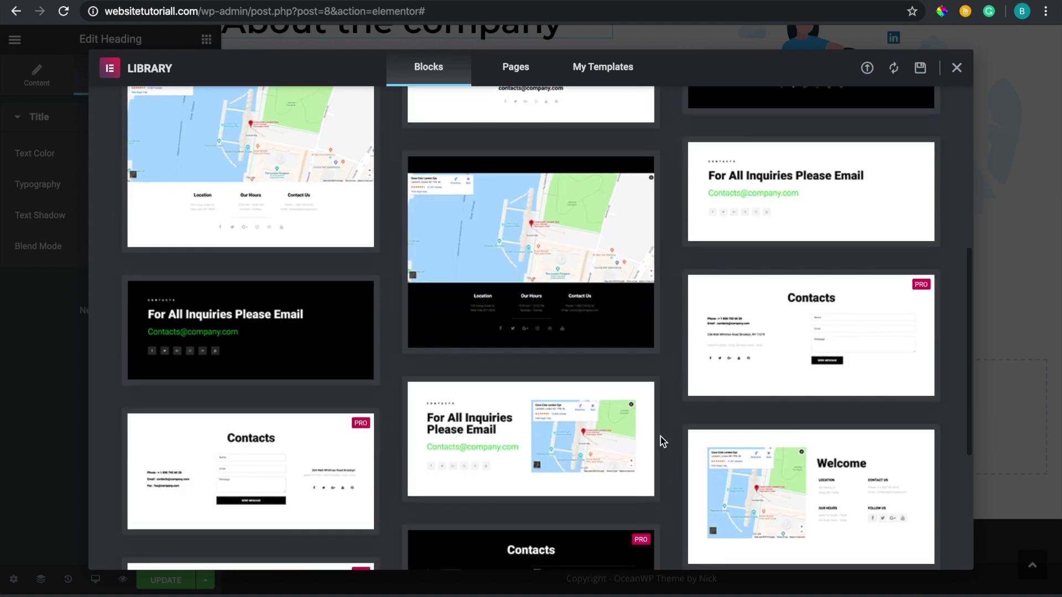
click(486, 426)
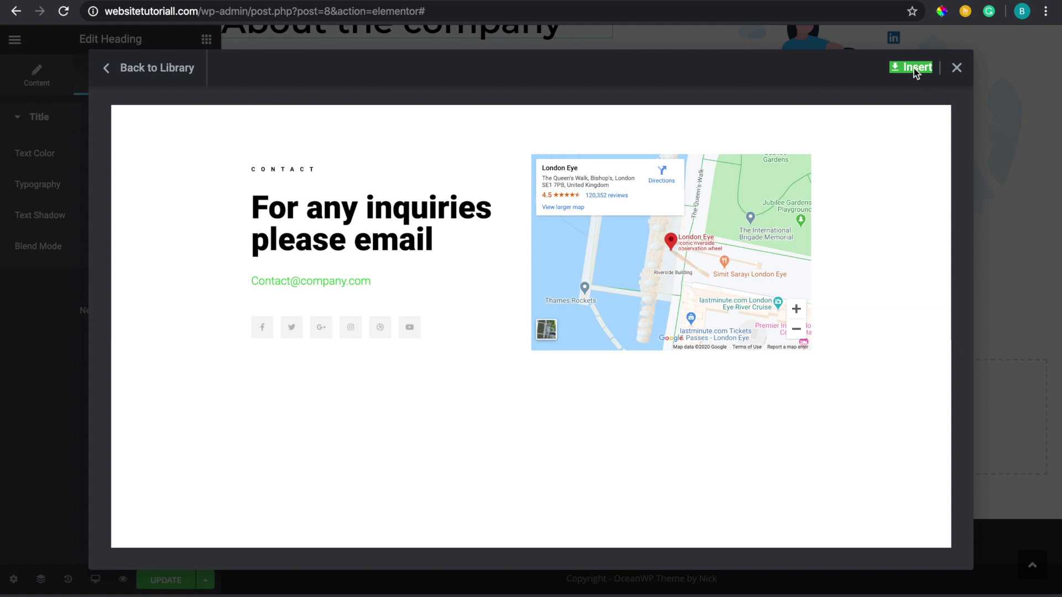
click(913, 68)
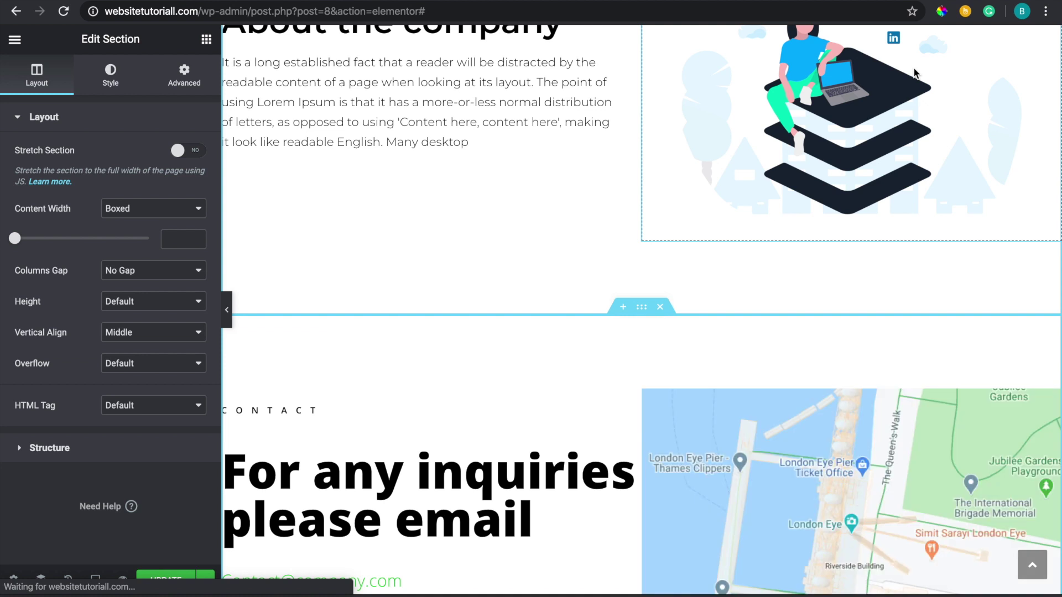
Step: Delete the small CONTACT heading and change the big inquiries heading to 'Contact Us'
scroll(546, 400, down, 2)
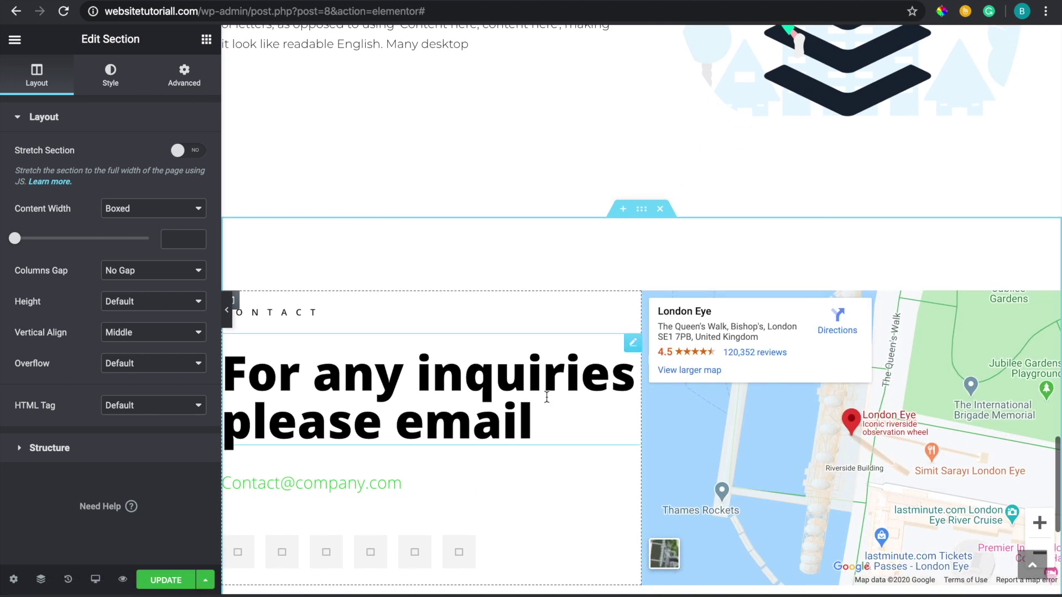
right_click(629, 313)
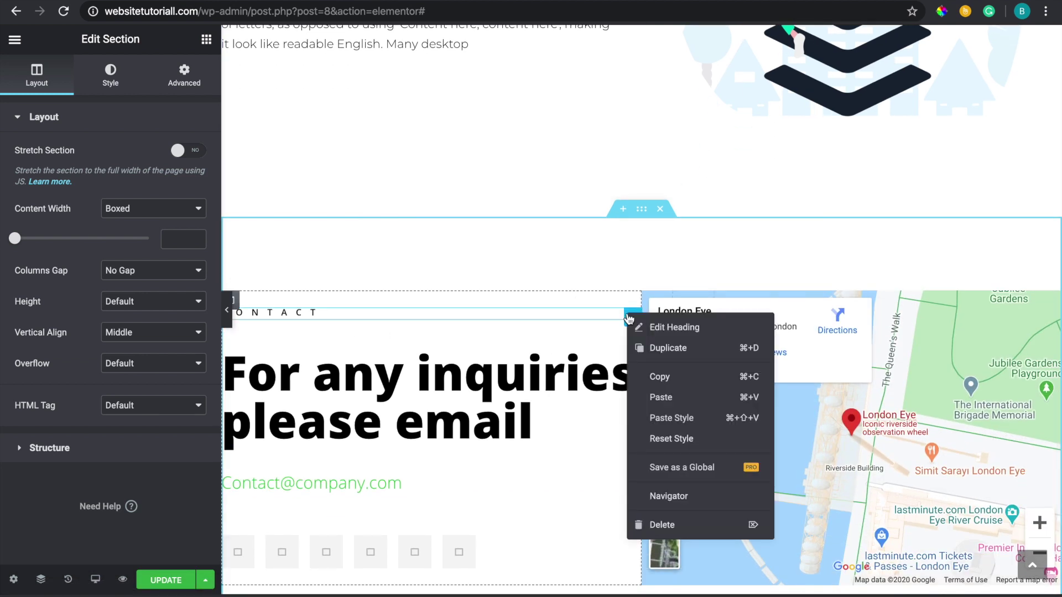
click(664, 525)
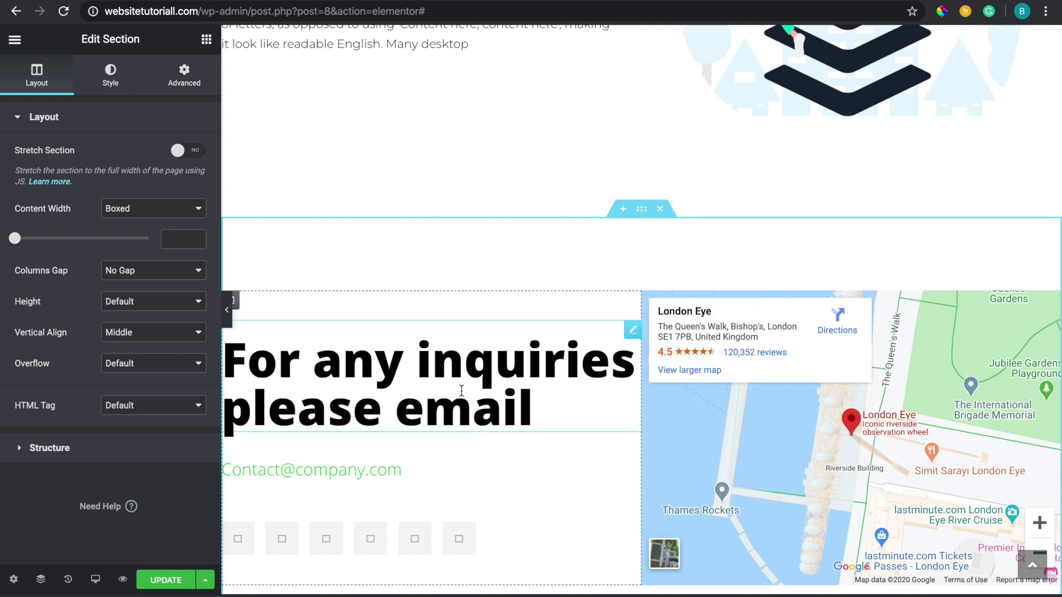
click(530, 398)
triple_click(530, 398)
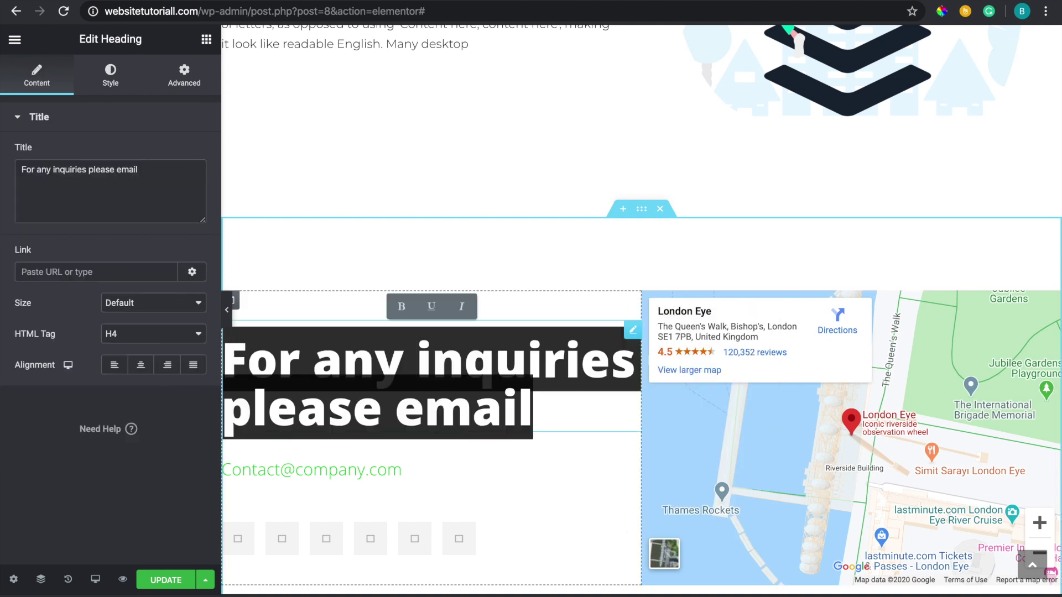
text(Contact Us)
Step: Make the email line's text colour blue
click(350, 446)
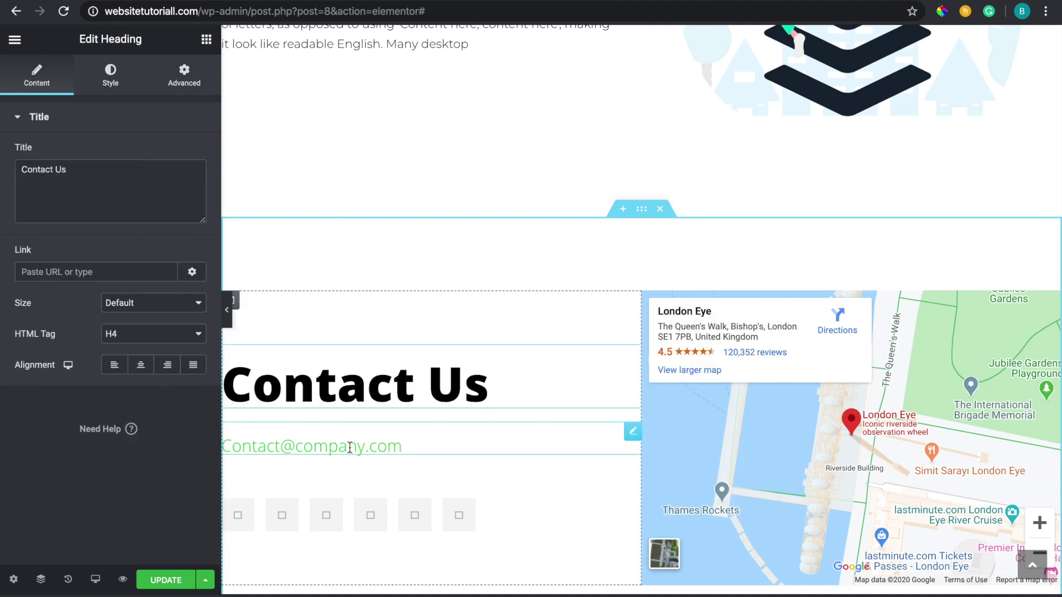
scroll(350, 448, down, 1)
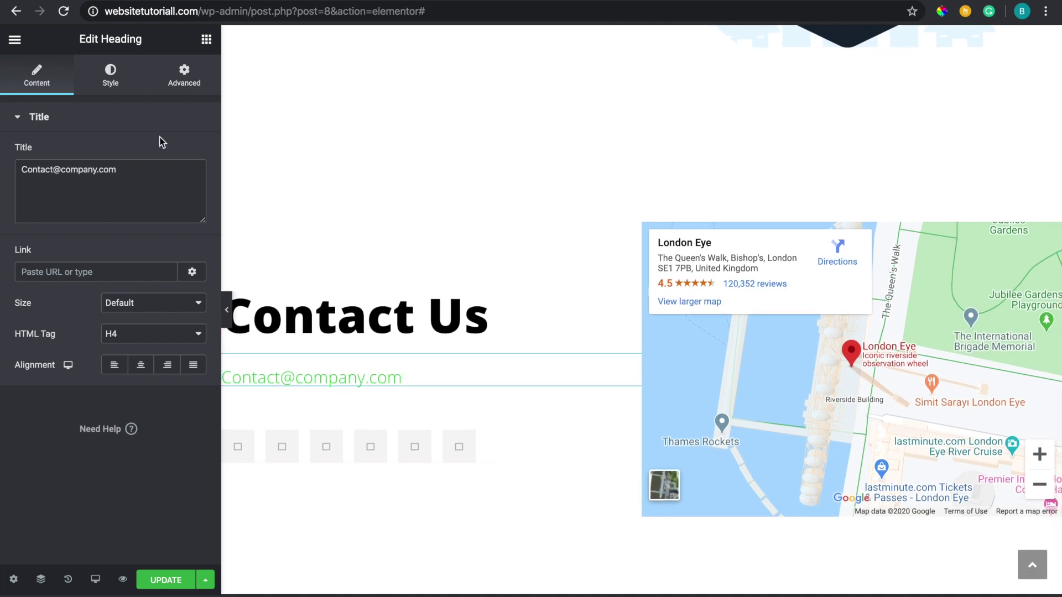
click(102, 87)
click(188, 153)
click(120, 346)
click(78, 133)
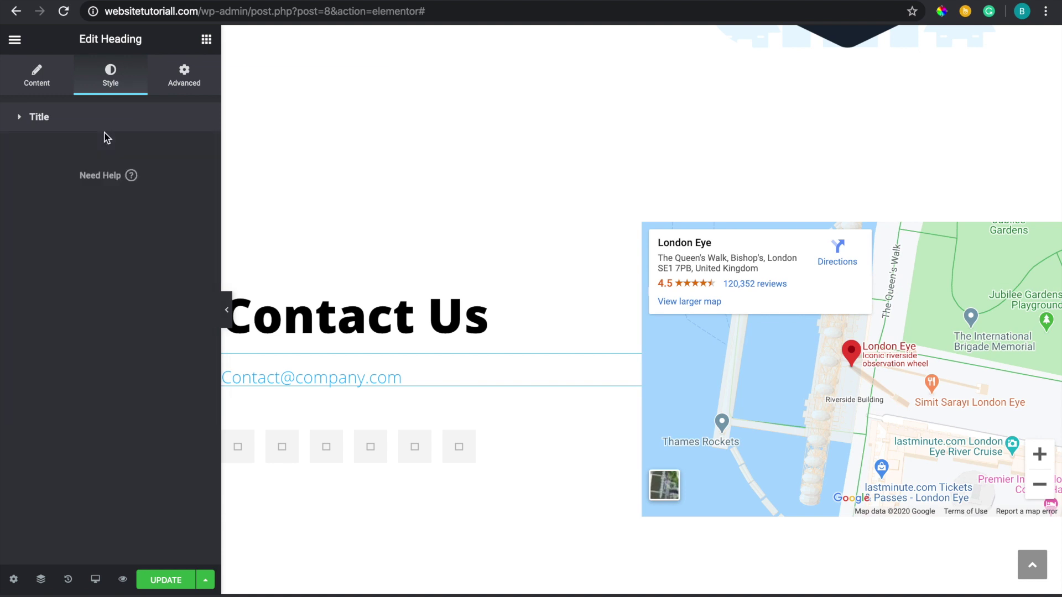
Step: Set the email line's typography to Montserrat with font weight 500
click(186, 183)
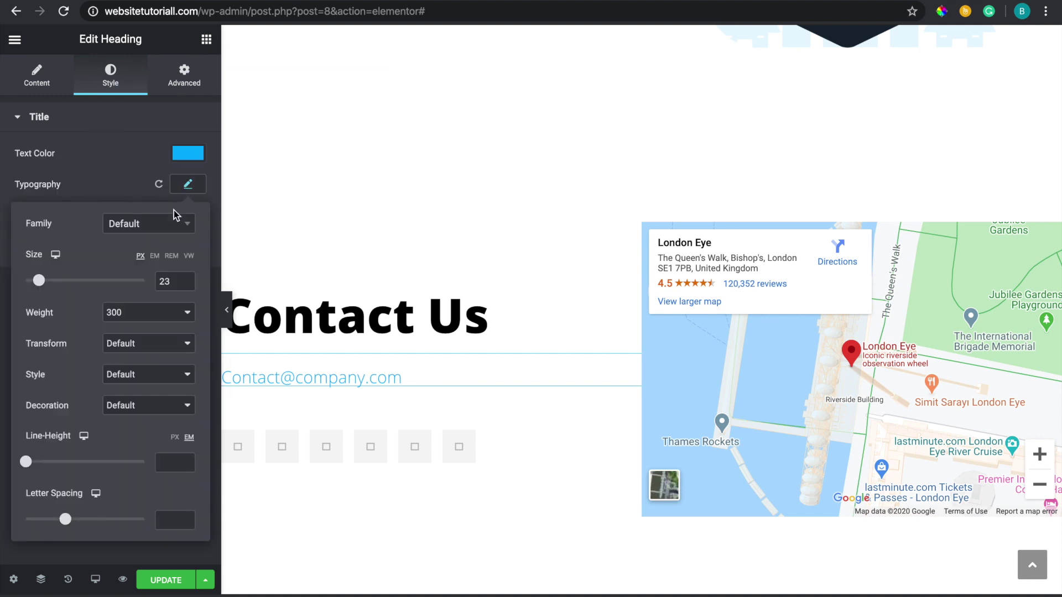
click(149, 311)
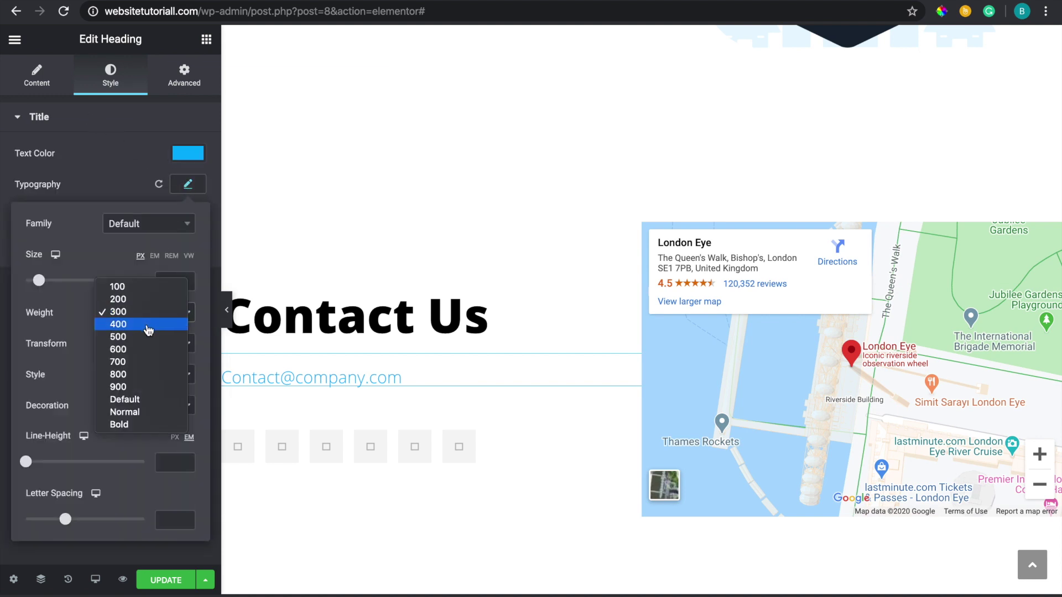
click(144, 336)
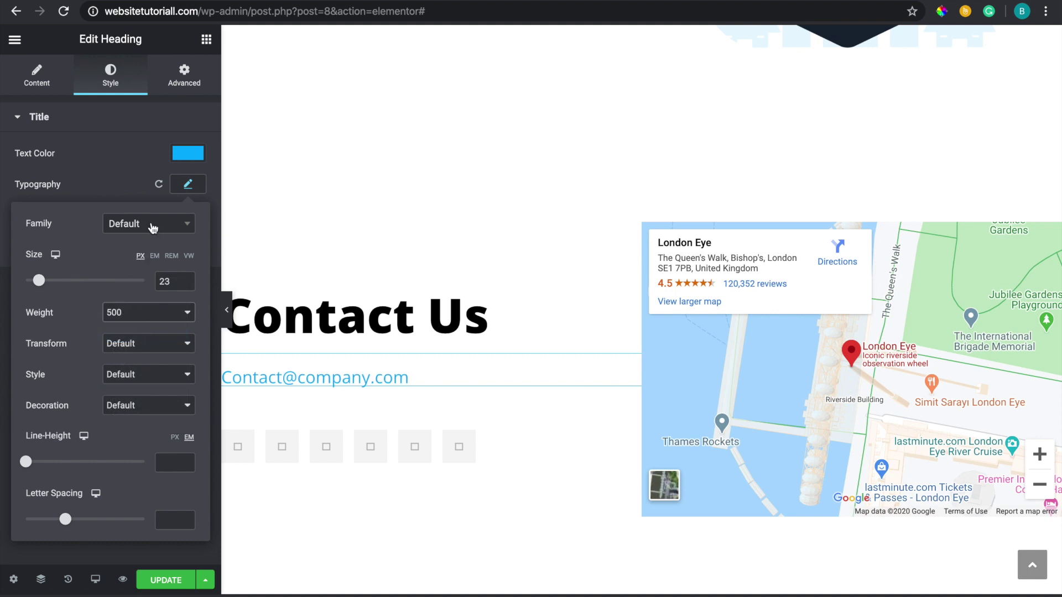
click(152, 227)
text(monts)
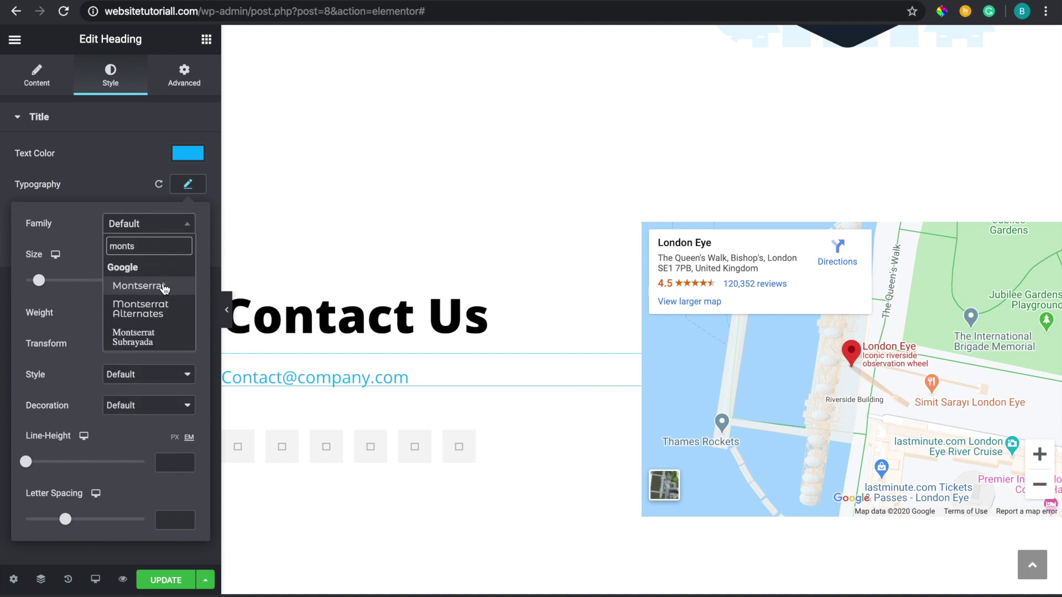
click(164, 287)
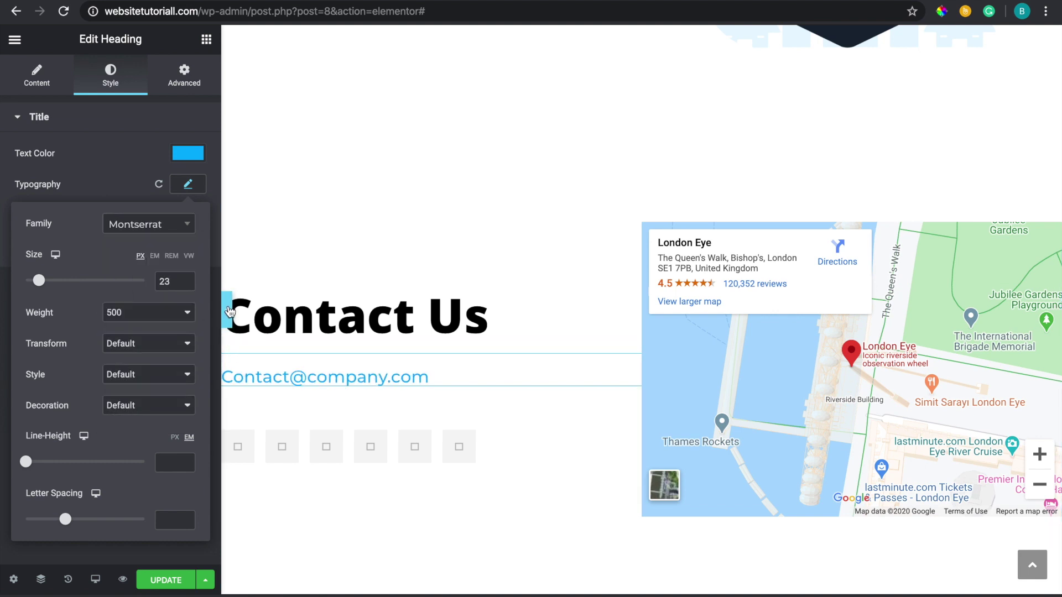
Step: Hide and restore the editing panel to check the updated contact block
click(228, 310)
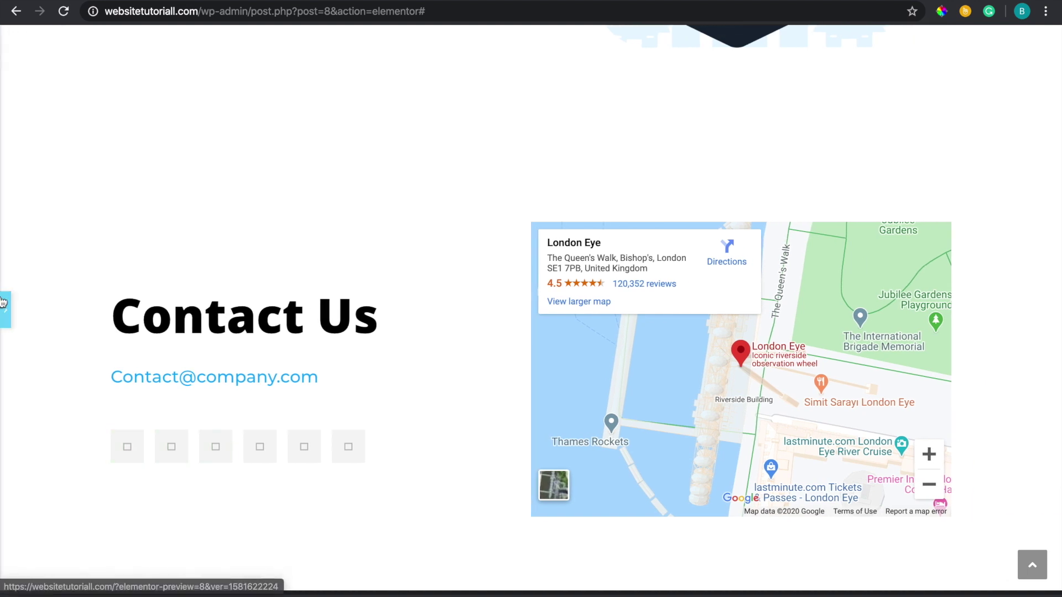
click(3, 299)
scroll(579, 203, up, 3)
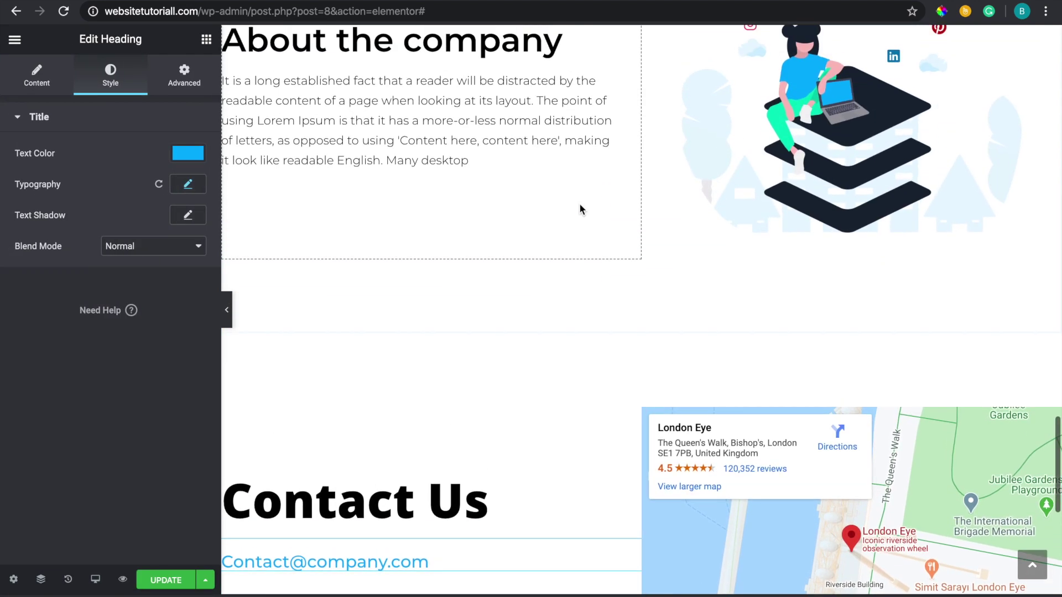
scroll(579, 209, down, 5)
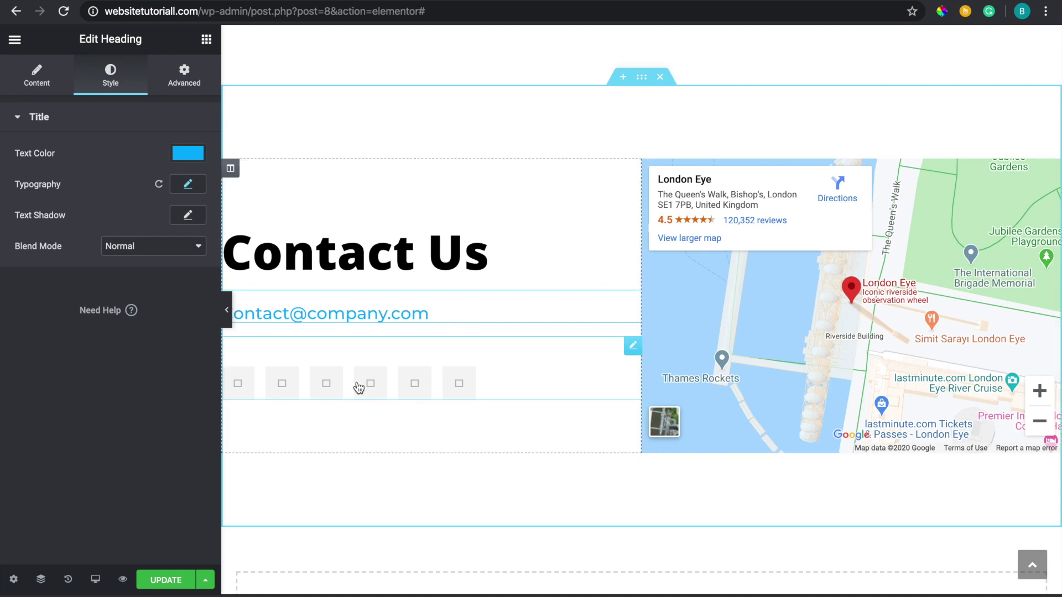
Step: Delete the Google Plus icon and colour the social icons #00B0FF with white symbols
click(238, 388)
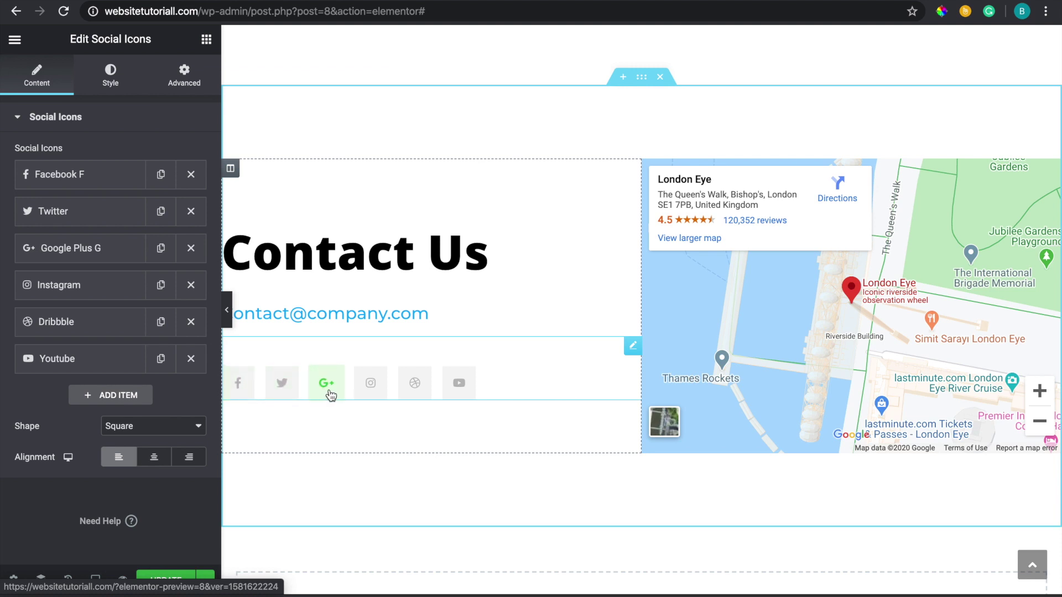
click(190, 248)
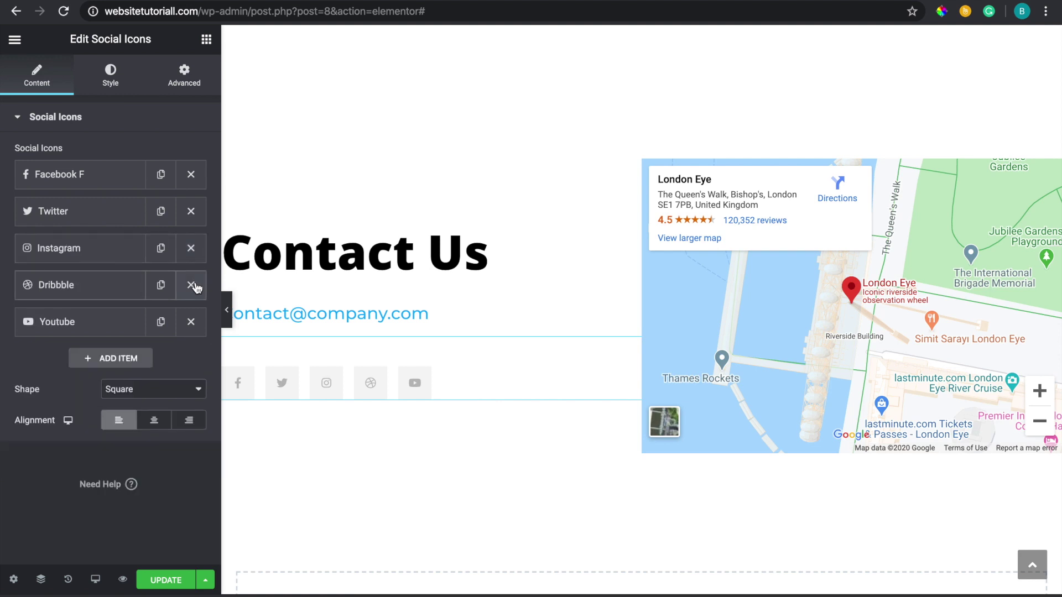
click(113, 87)
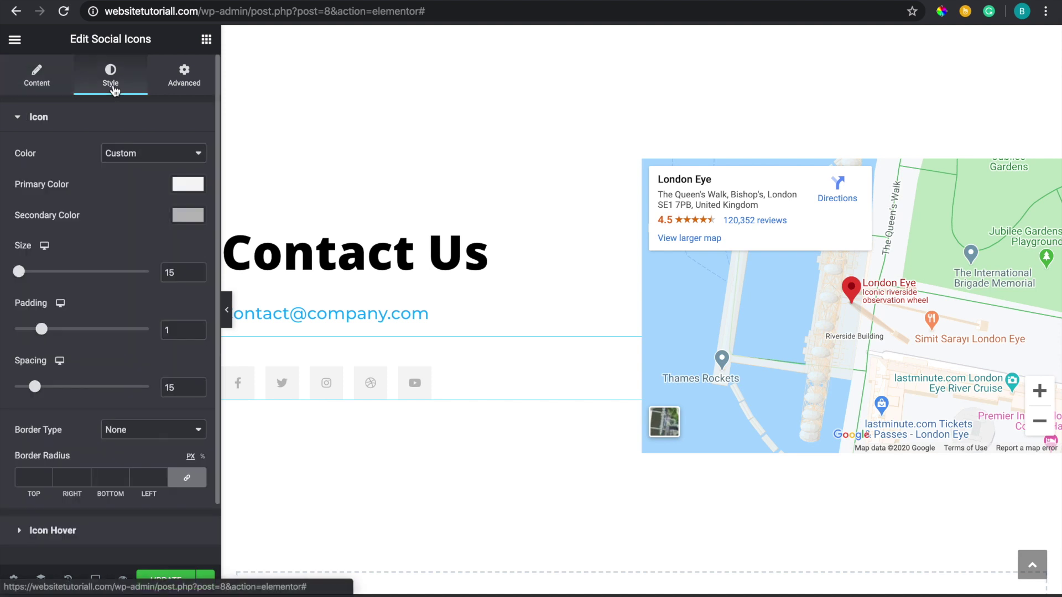
click(186, 188)
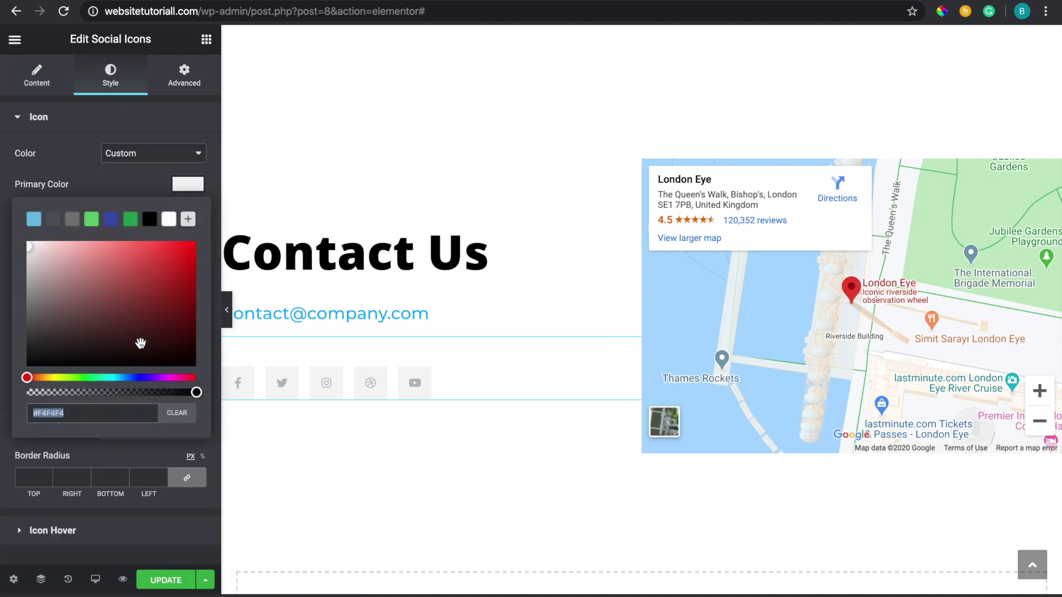
text(#00B0FF)
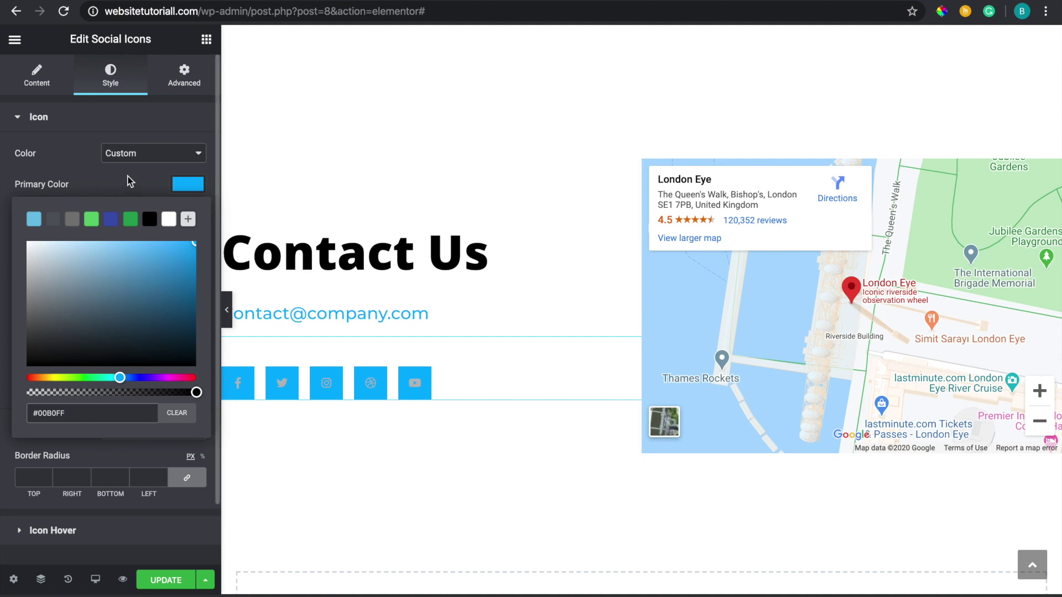
click(131, 180)
click(188, 215)
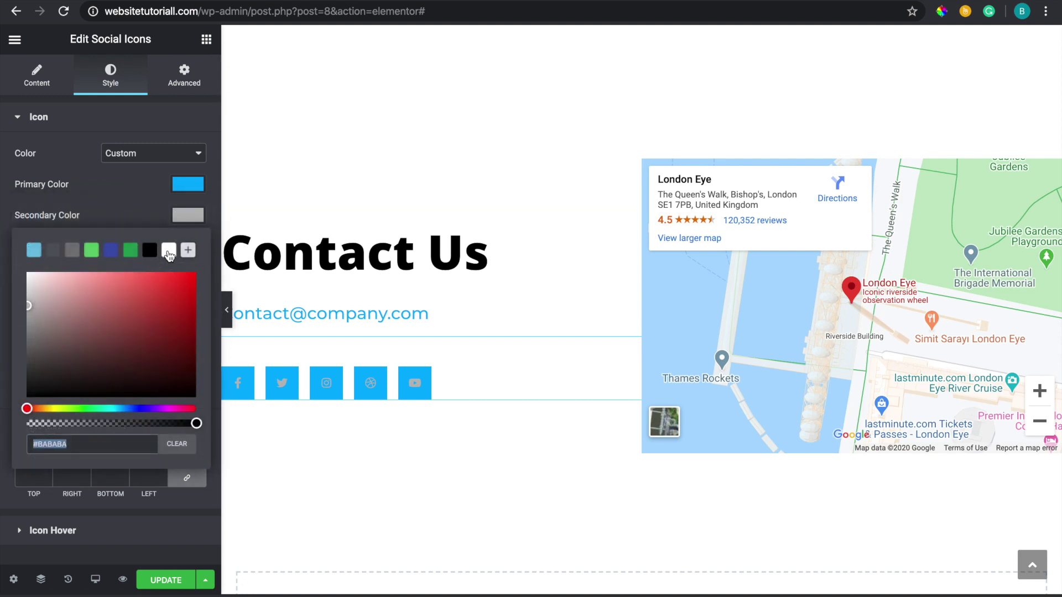
click(169, 250)
click(142, 209)
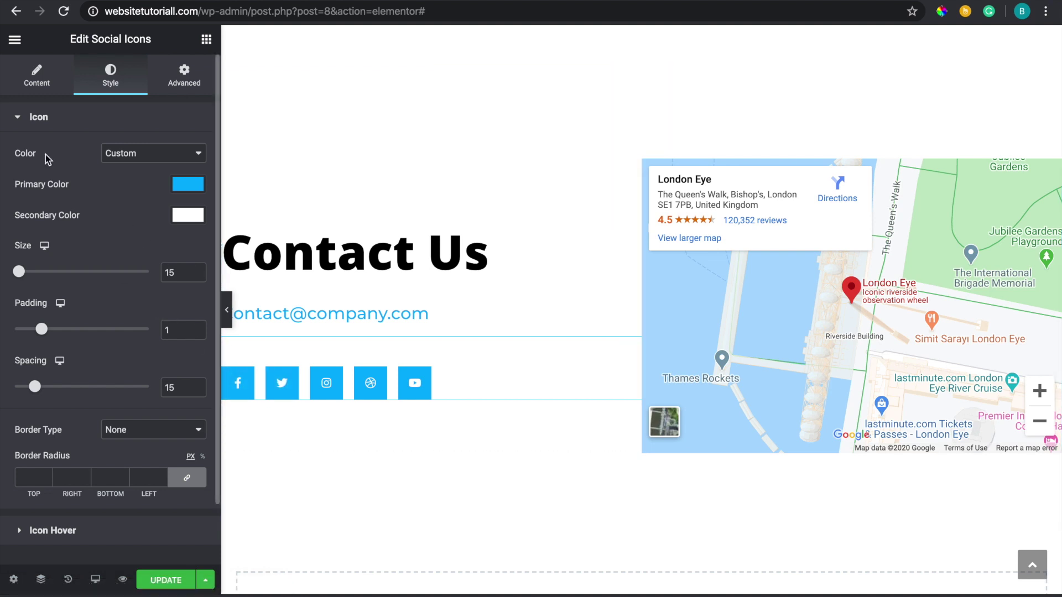
click(21, 120)
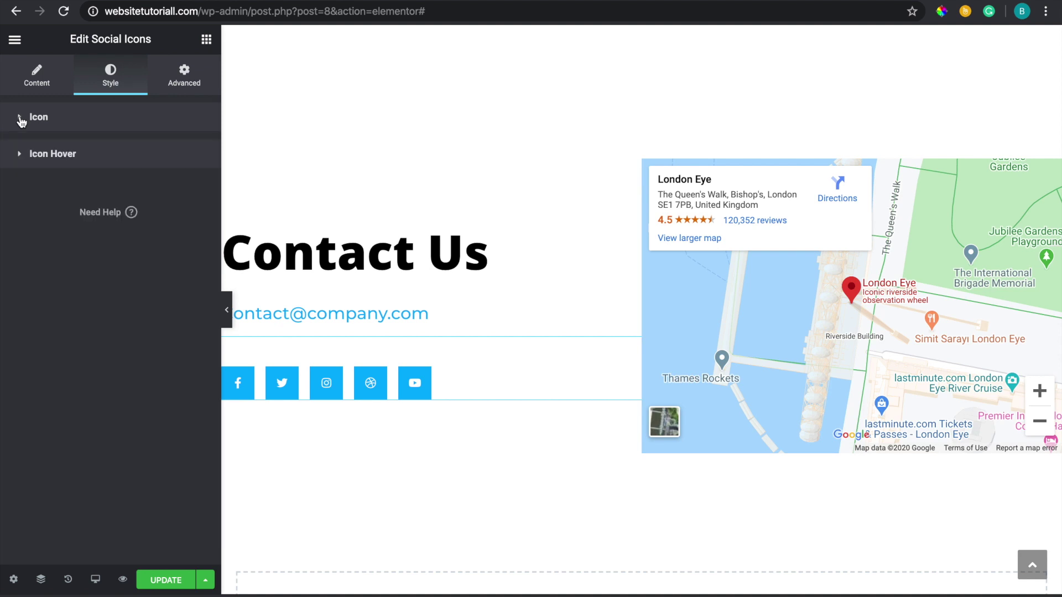
Step: Give the icons' hover state a light blue main colour and #00B0FF symbols
click(24, 160)
click(177, 199)
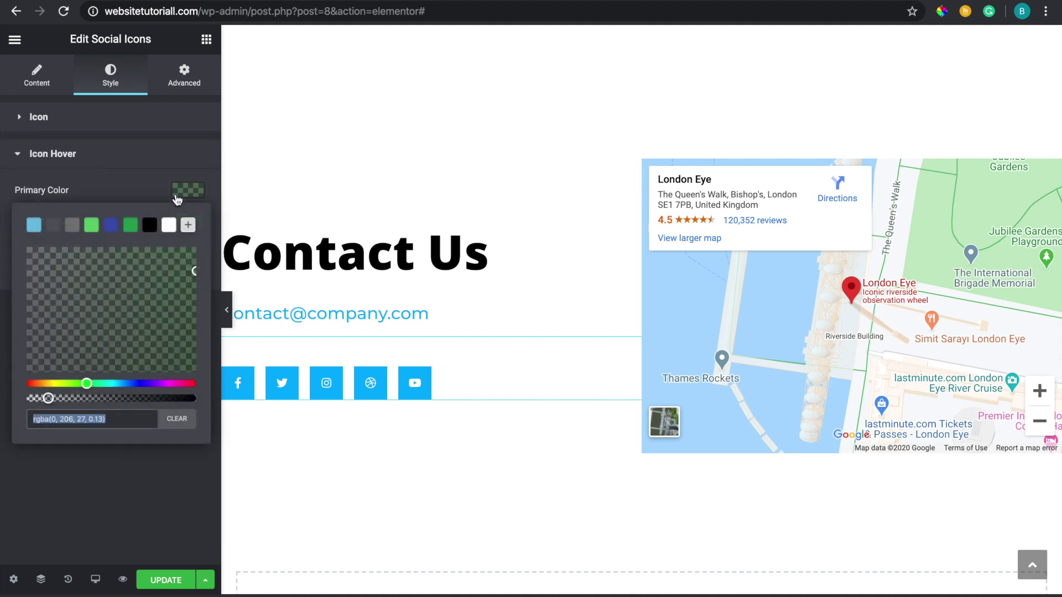
click(35, 226)
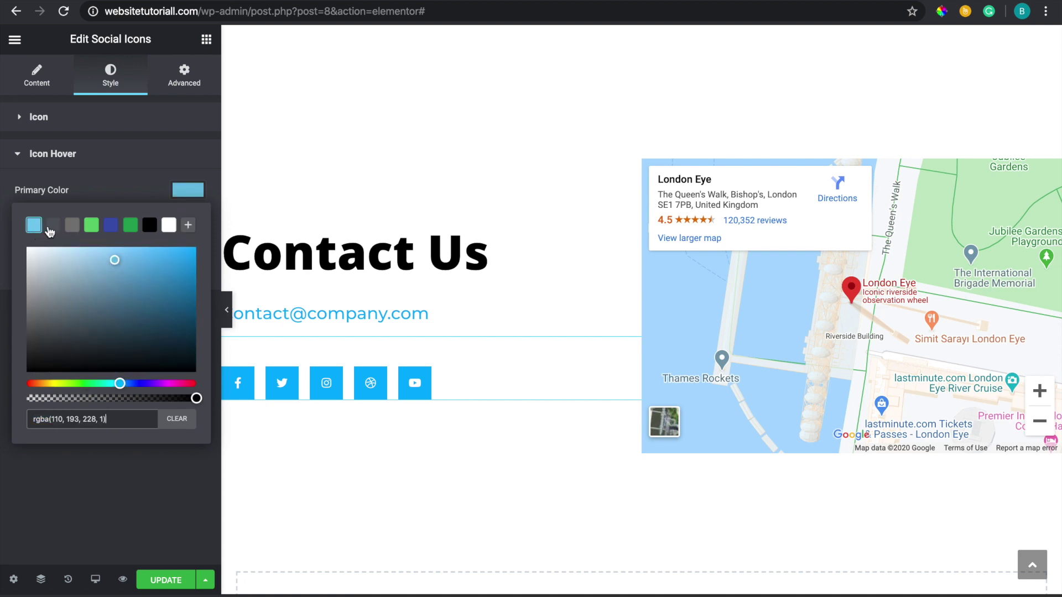
click(139, 193)
click(188, 223)
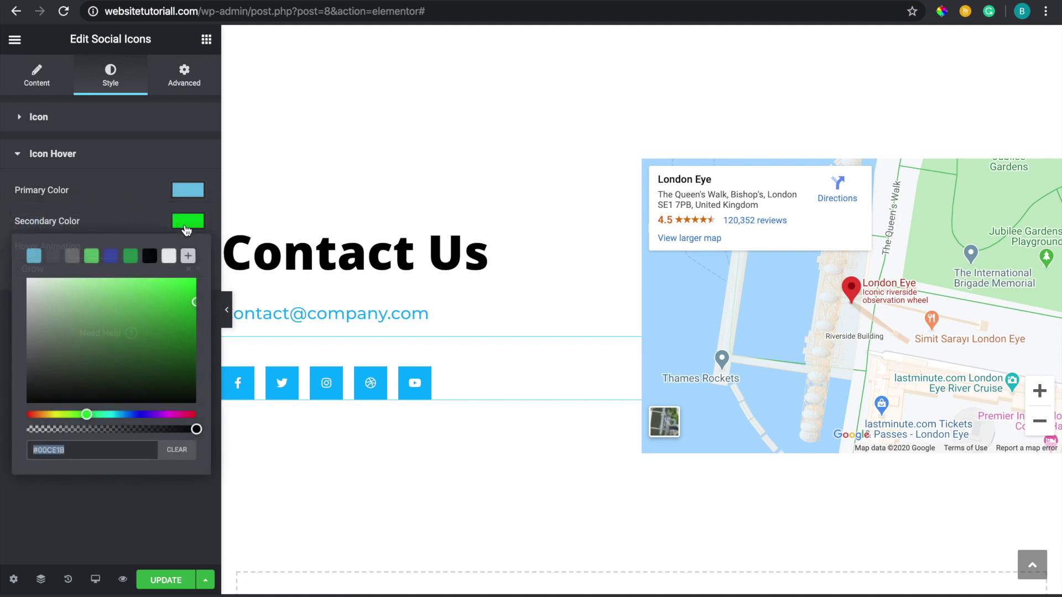
click(111, 256)
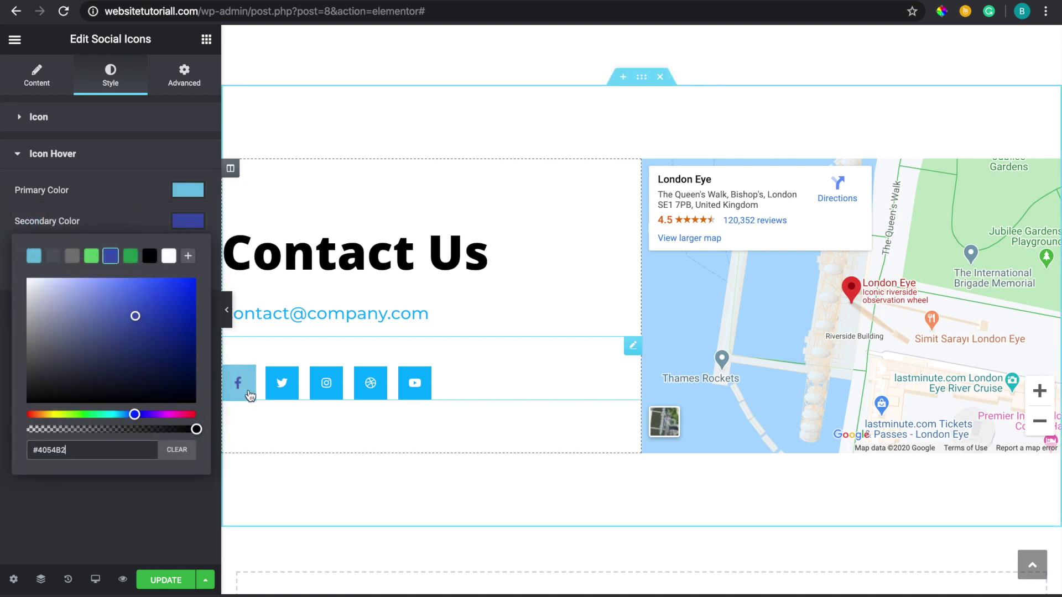
click(129, 448)
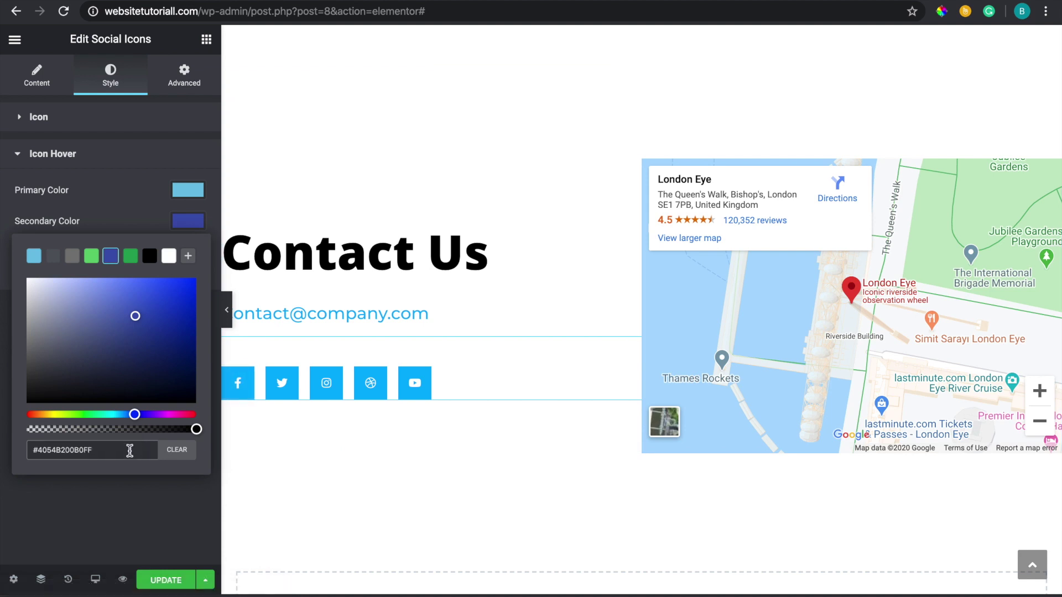
double_click(129, 449)
text(00B0FF)
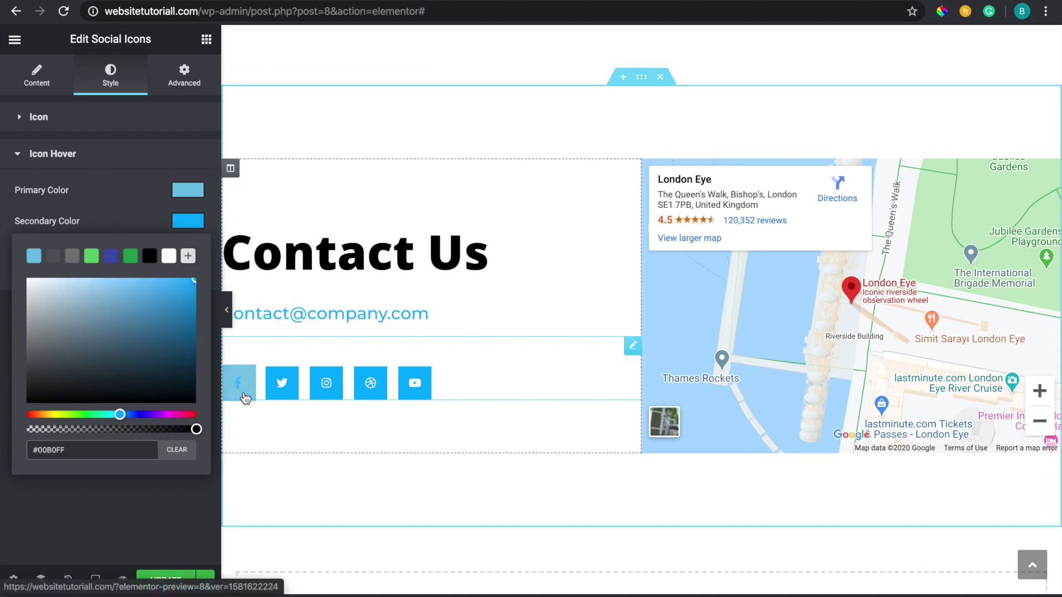
Step: Change the hover main colour to white, keep #00B0FF symbols, and preview the page
click(169, 257)
text(00B0FF)
double_click(107, 450)
text(00B0FF)
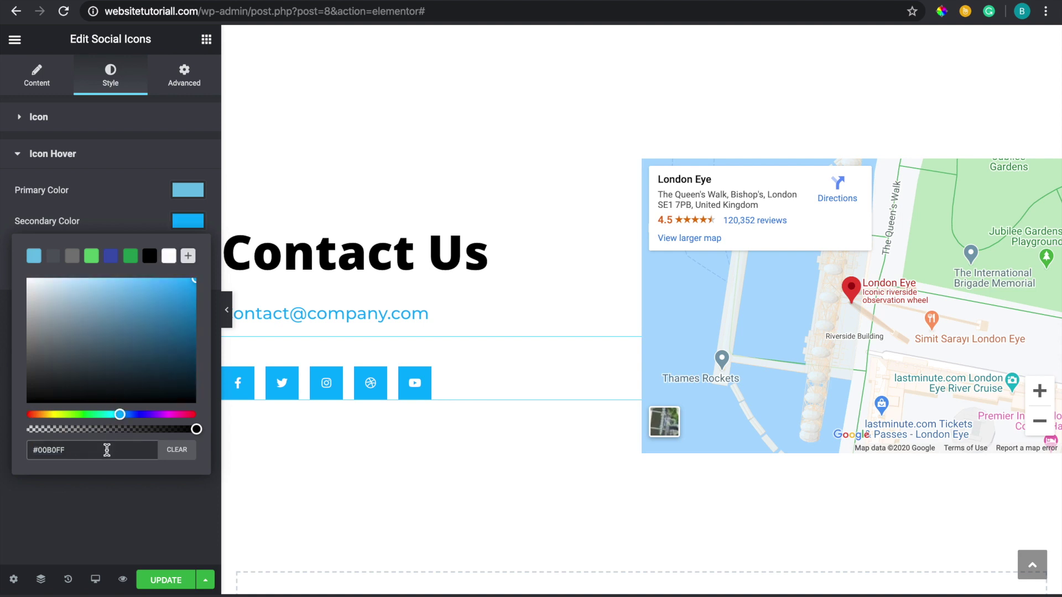
click(189, 193)
click(169, 227)
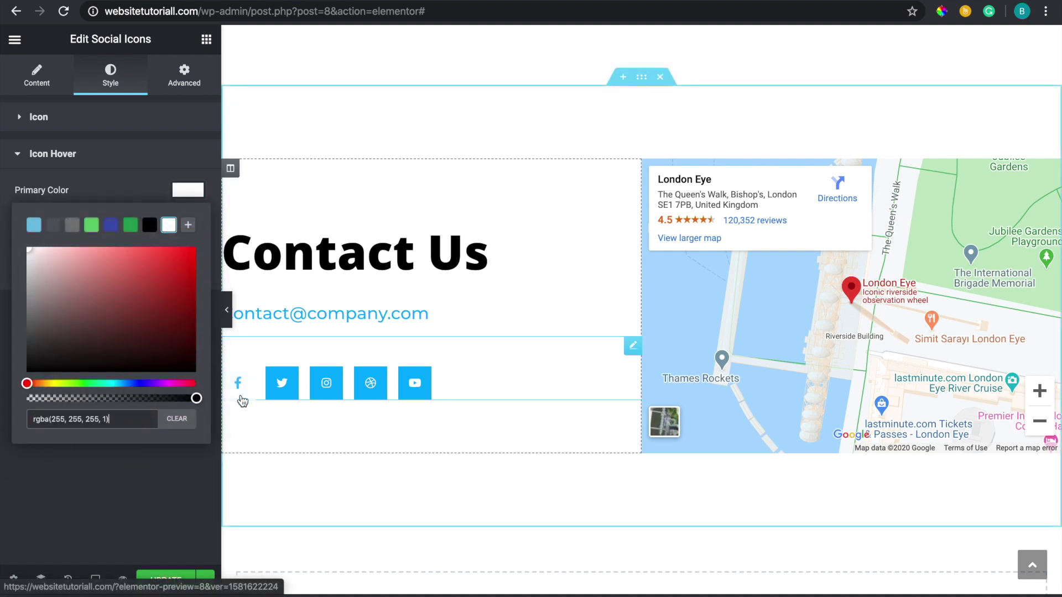
key(ctrl+p)
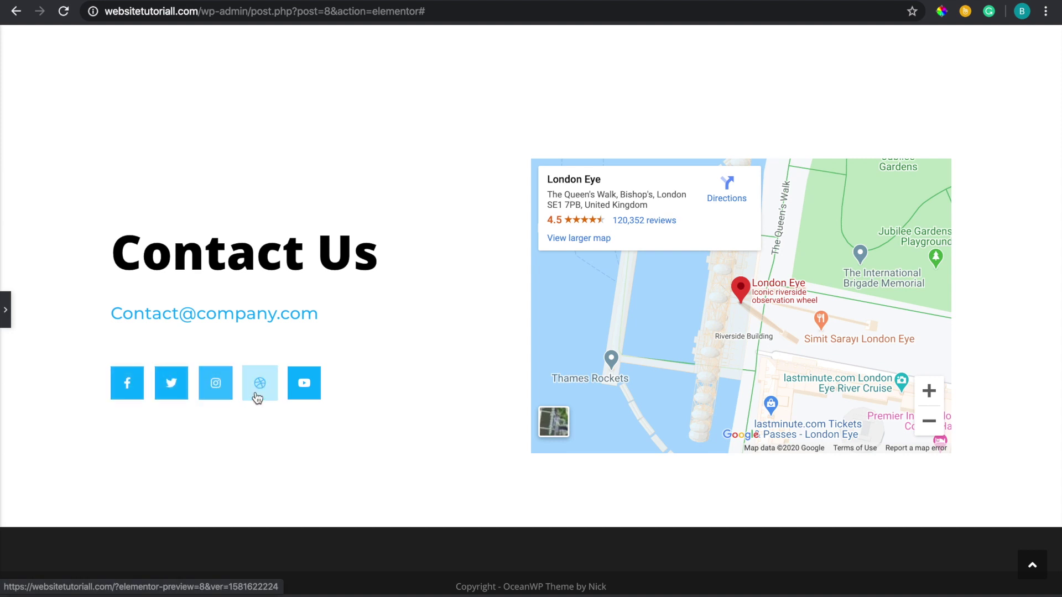
click(6, 310)
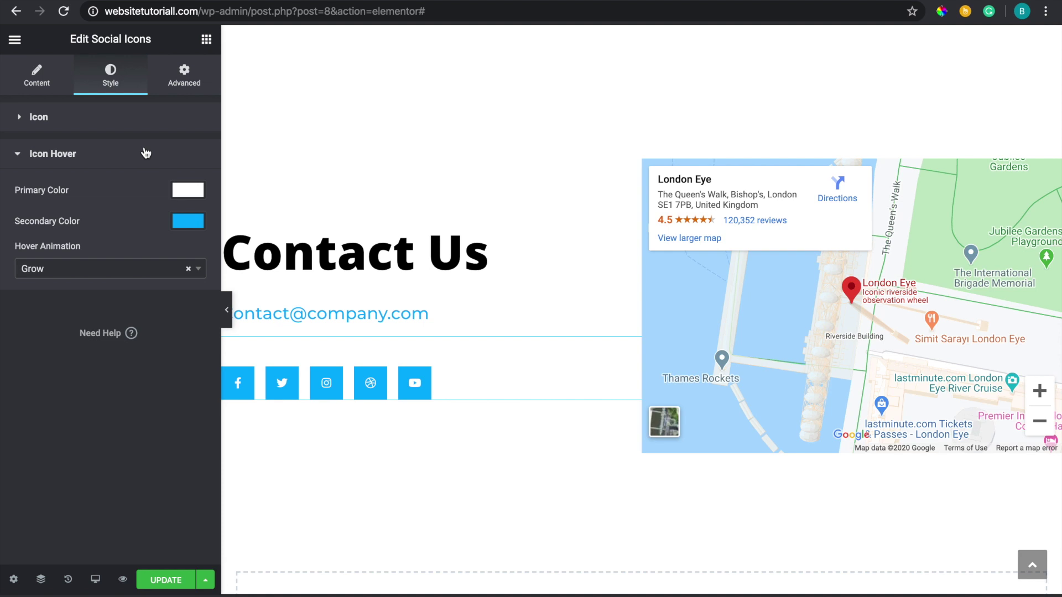
click(20, 156)
Step: Try a solid 5 px border on the social icons, then remove the width
click(186, 80)
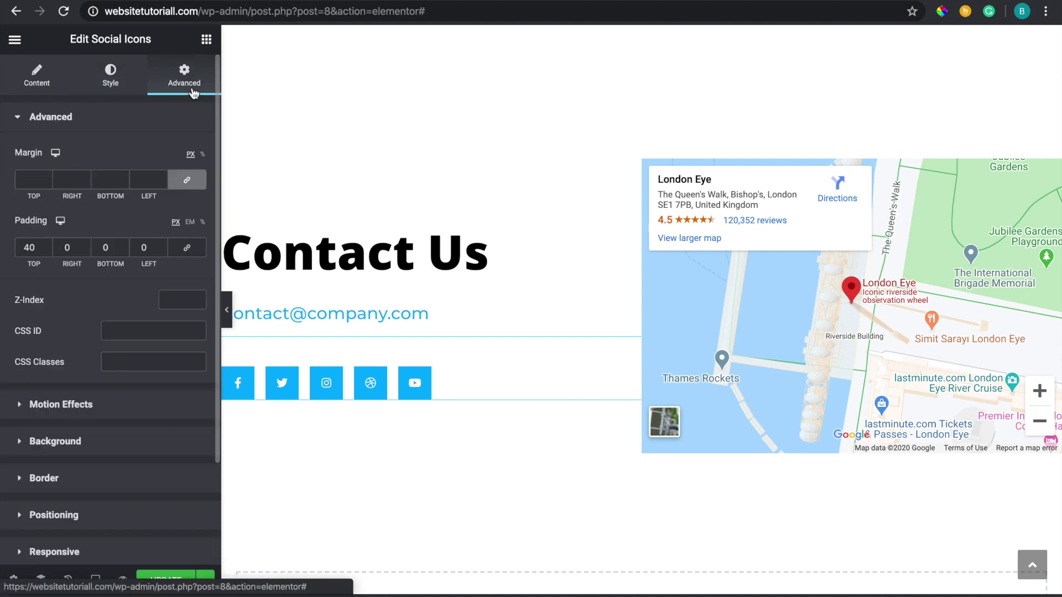
click(21, 477)
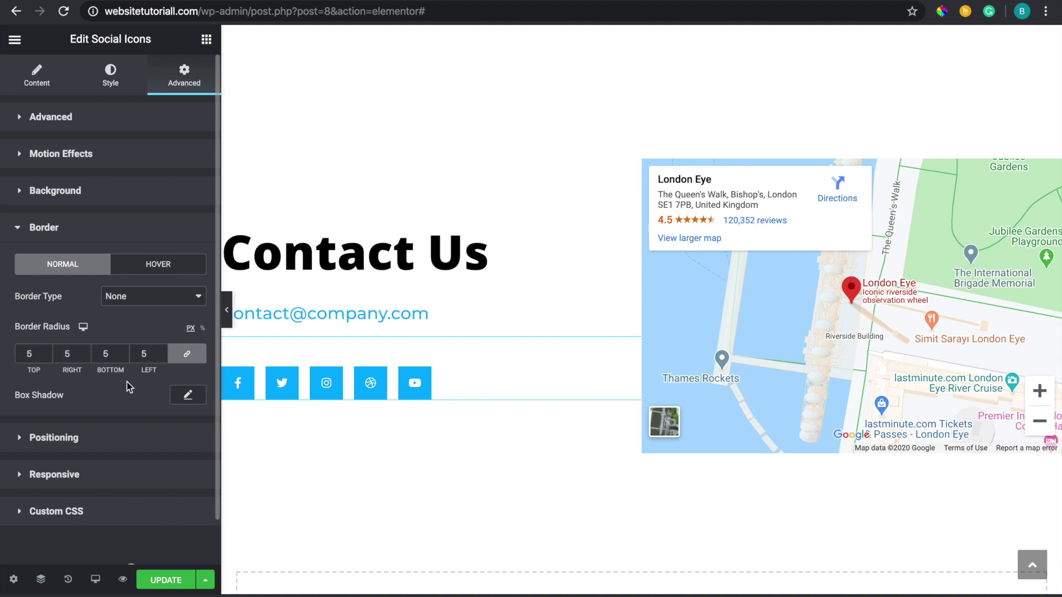
click(142, 298)
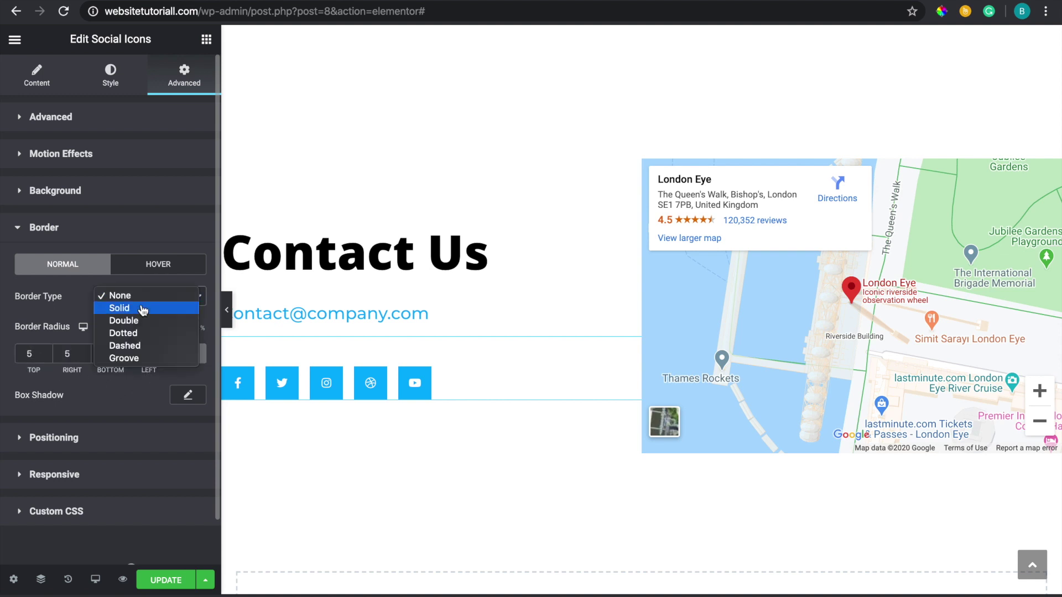
click(143, 310)
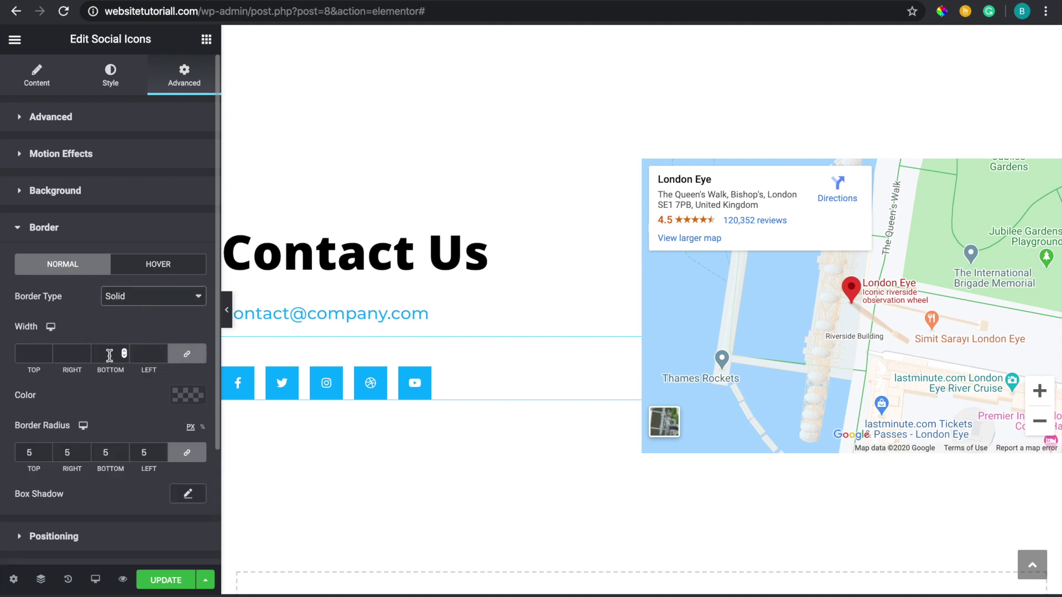
click(33, 355)
text(5)
key(BackSpace)
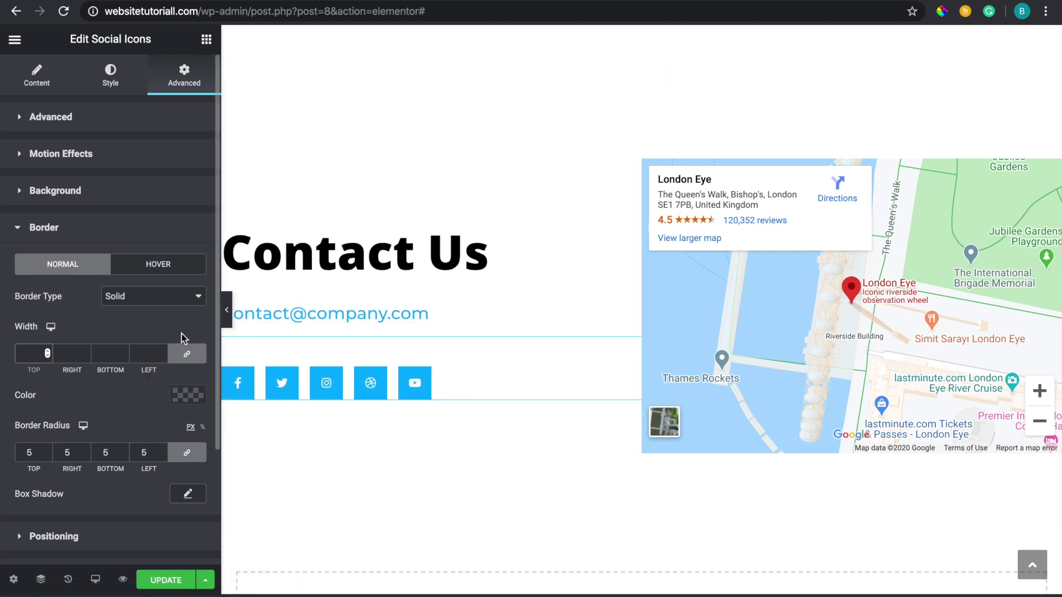
scroll(131, 331, down, 3)
scroll(131, 331, up, 3)
Step: Set the icons' border radius to 50 so they become circles
click(111, 70)
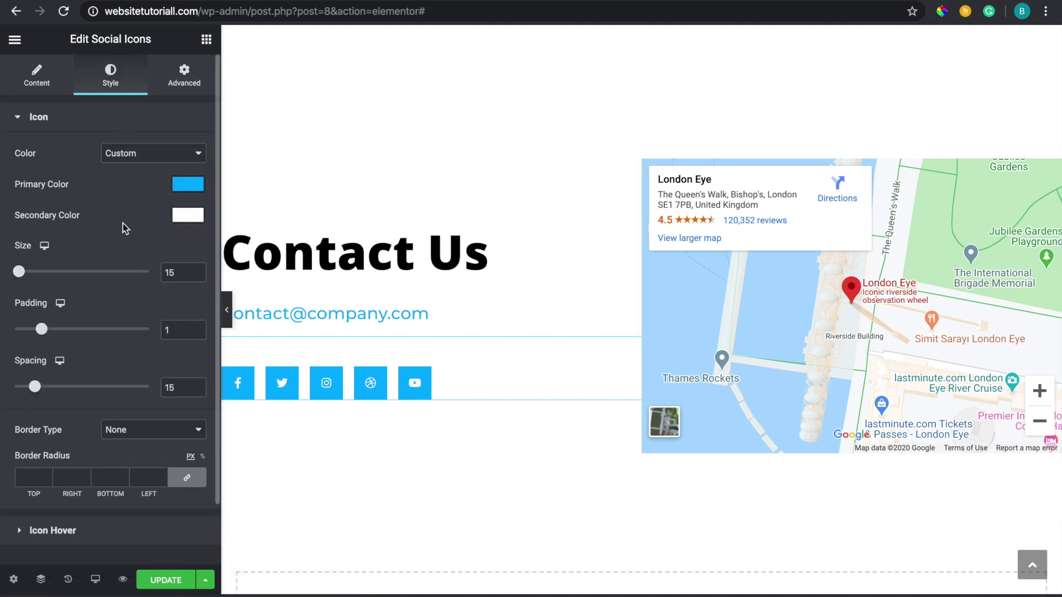
click(169, 82)
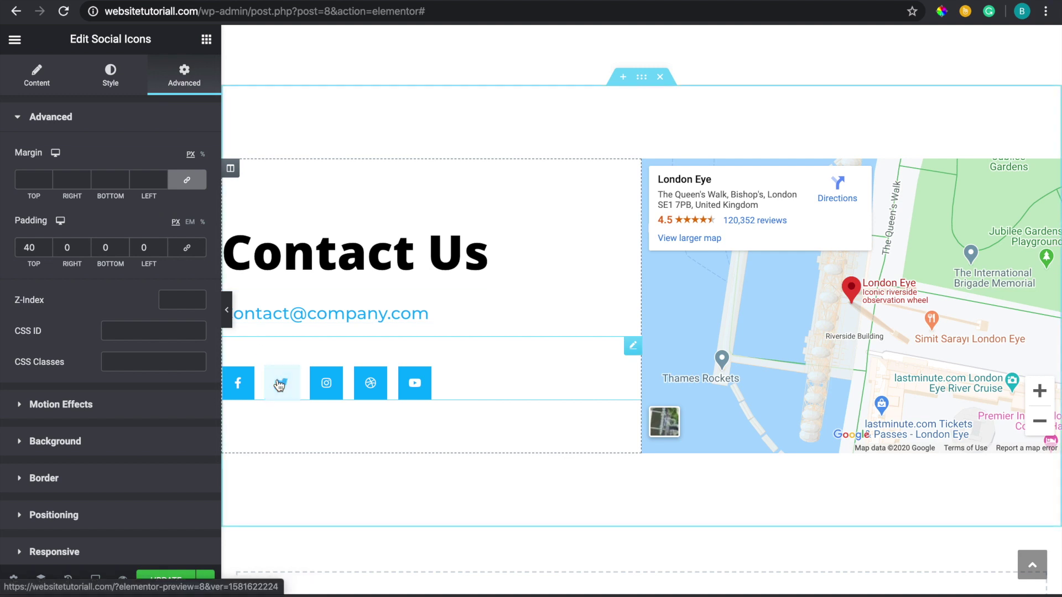
click(112, 78)
click(32, 476)
text(5)
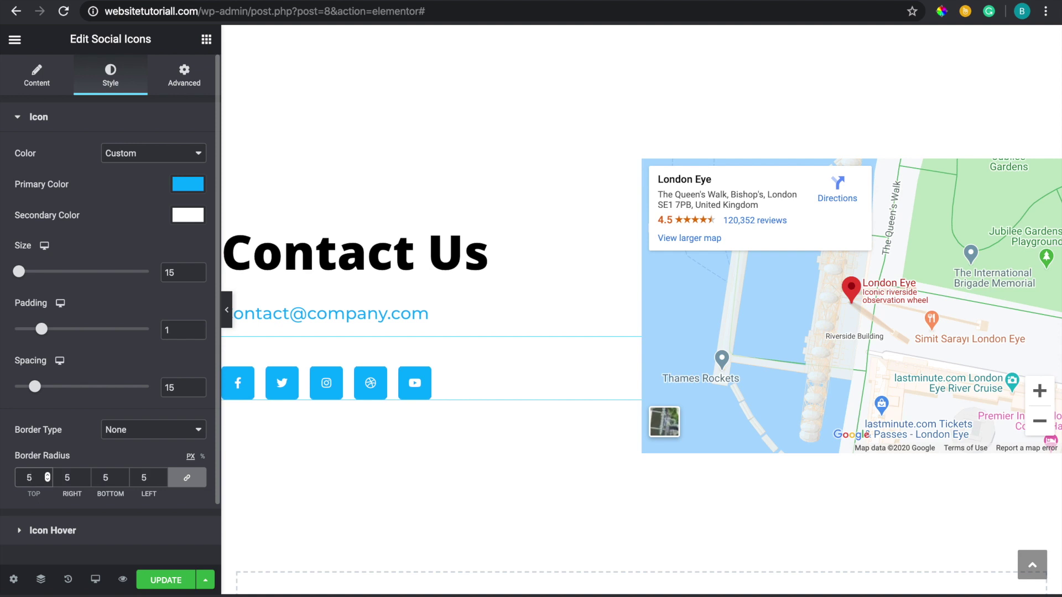
text(0)
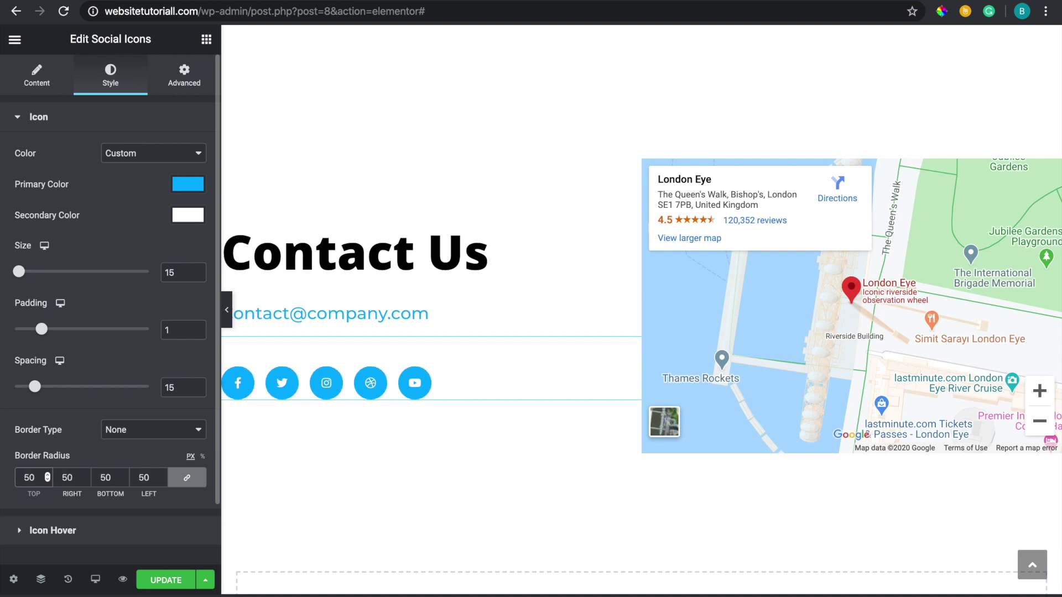
Step: Set the widget's border radius to 0 and its border type to None
click(172, 89)
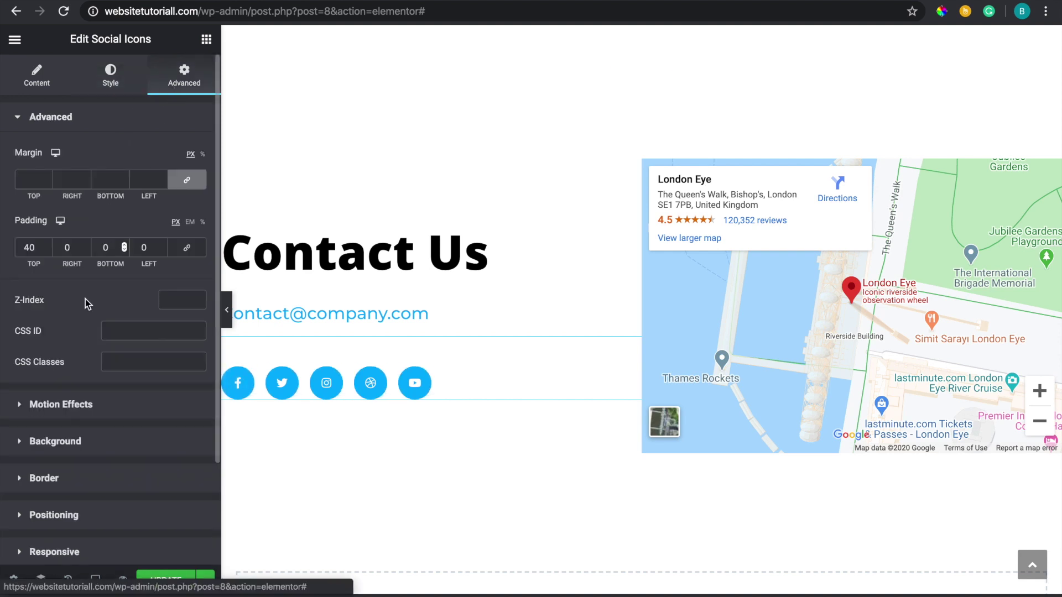
click(42, 497)
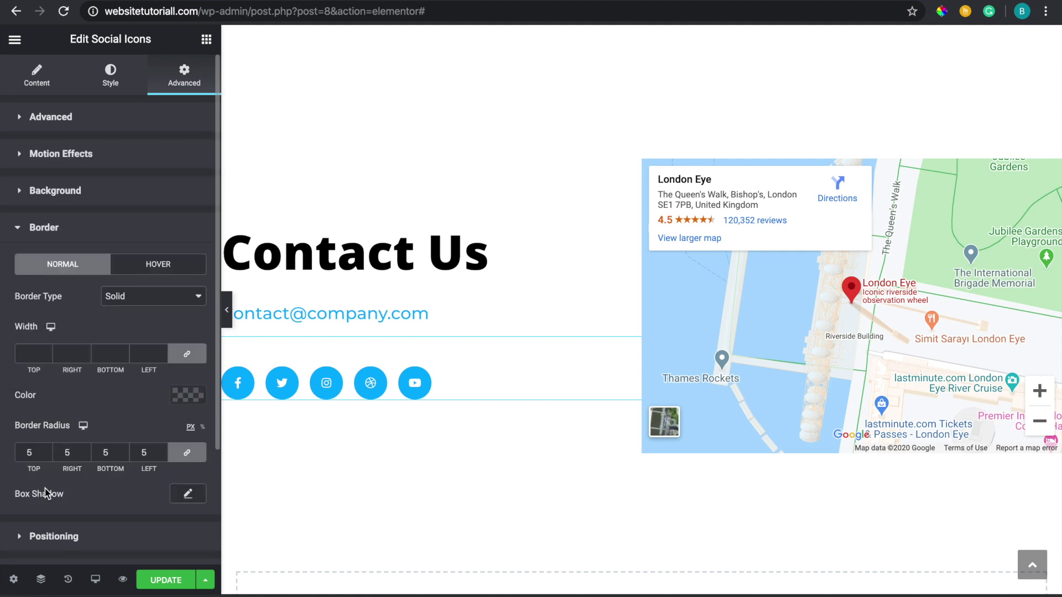
click(145, 454)
key(BackSpace)
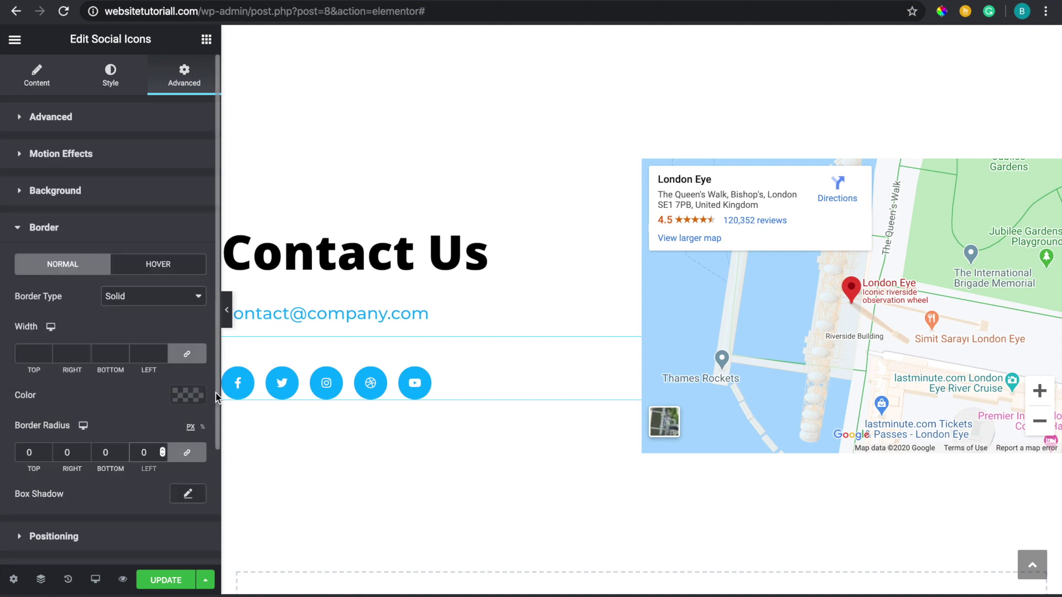
click(191, 293)
click(185, 285)
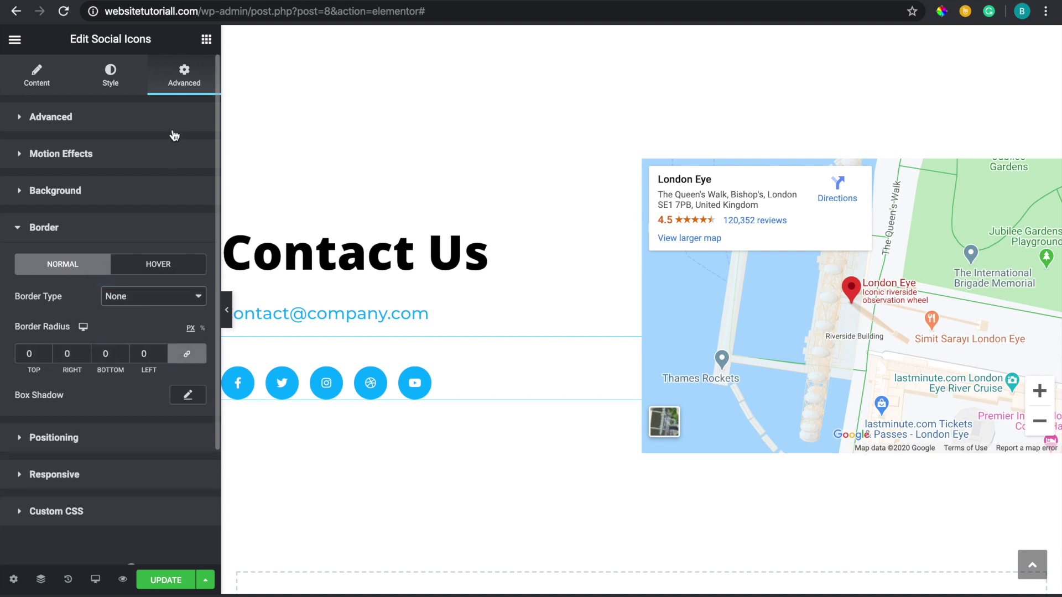
click(114, 83)
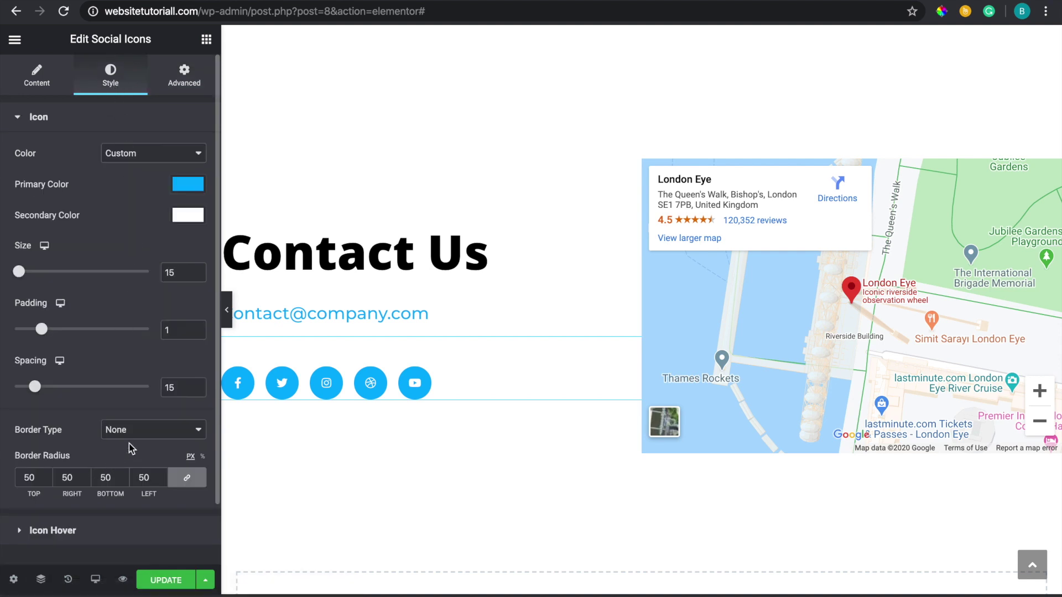
Step: Hide the editing panel to review the contact area full-width, then restore it
click(227, 310)
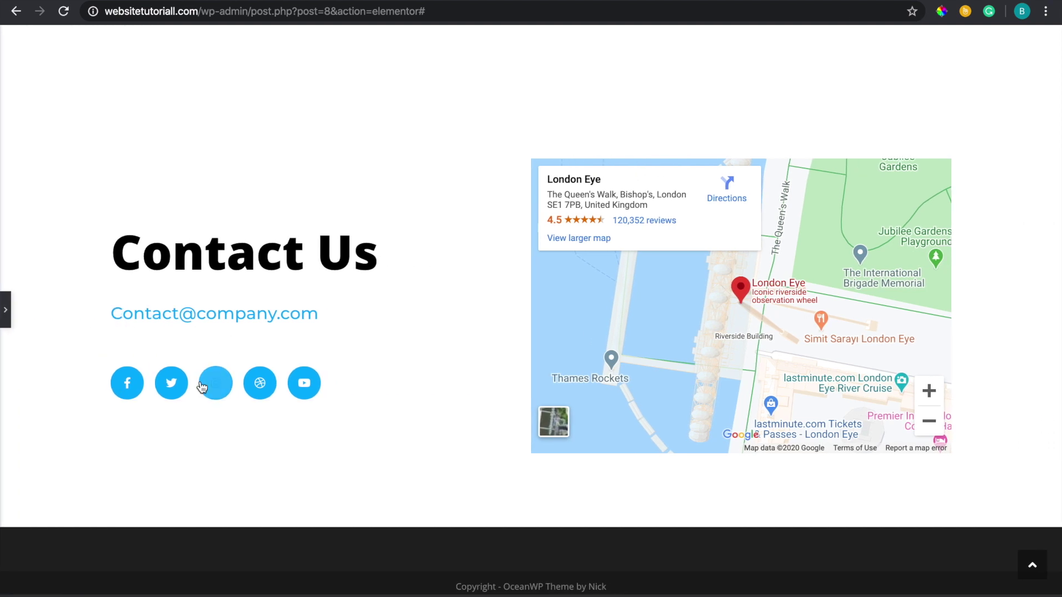
scroll(310, 392, up, 2)
scroll(310, 390, up, 5)
scroll(308, 387, up, 5)
scroll(308, 387, down, 10)
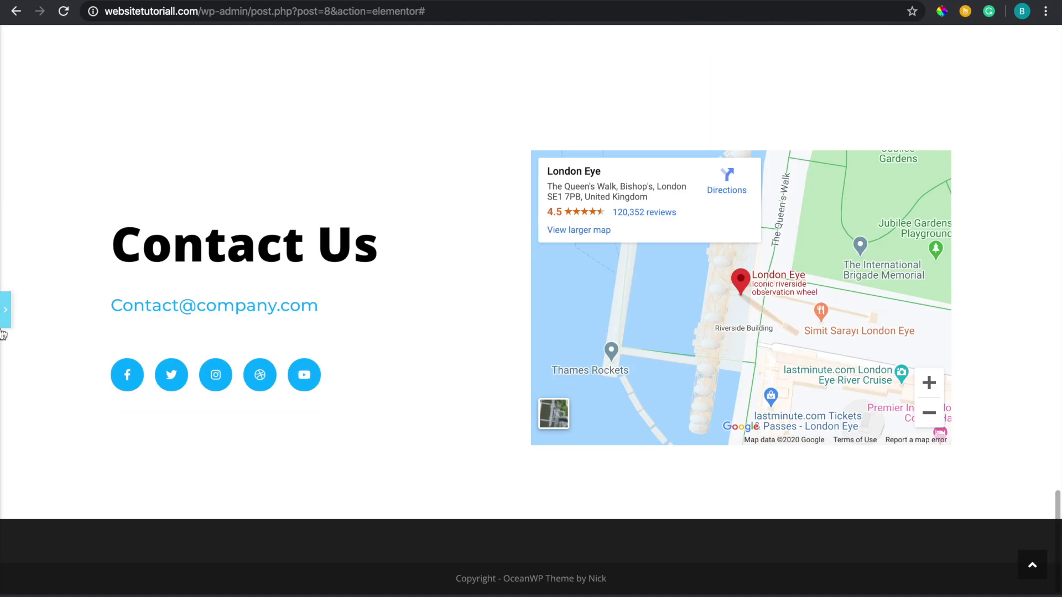
click(3, 329)
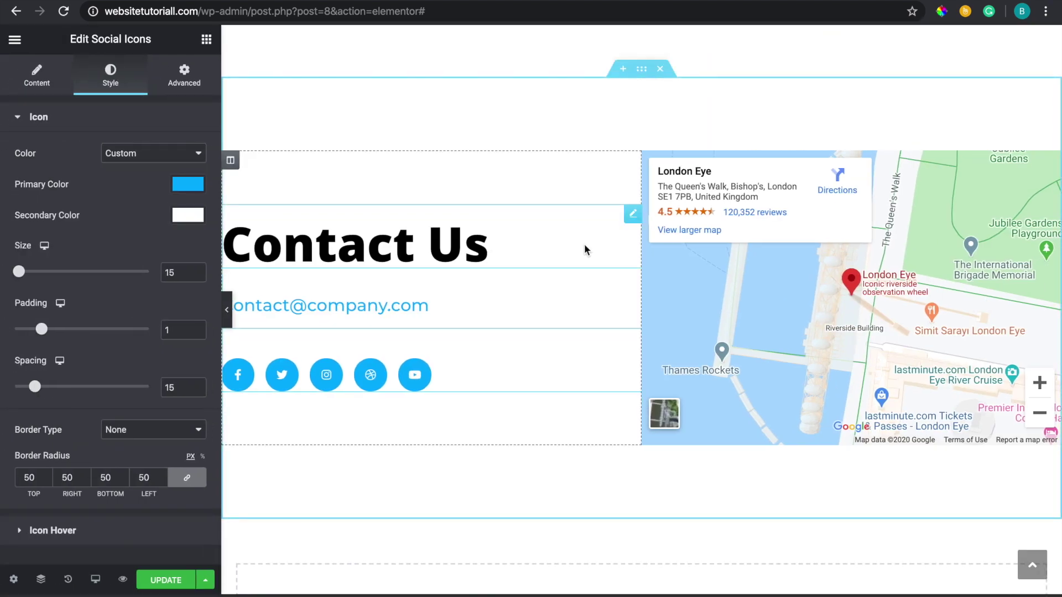
Step: Select the Contact Us section to show its Boxed, No Gap, Middle layout settings
click(640, 70)
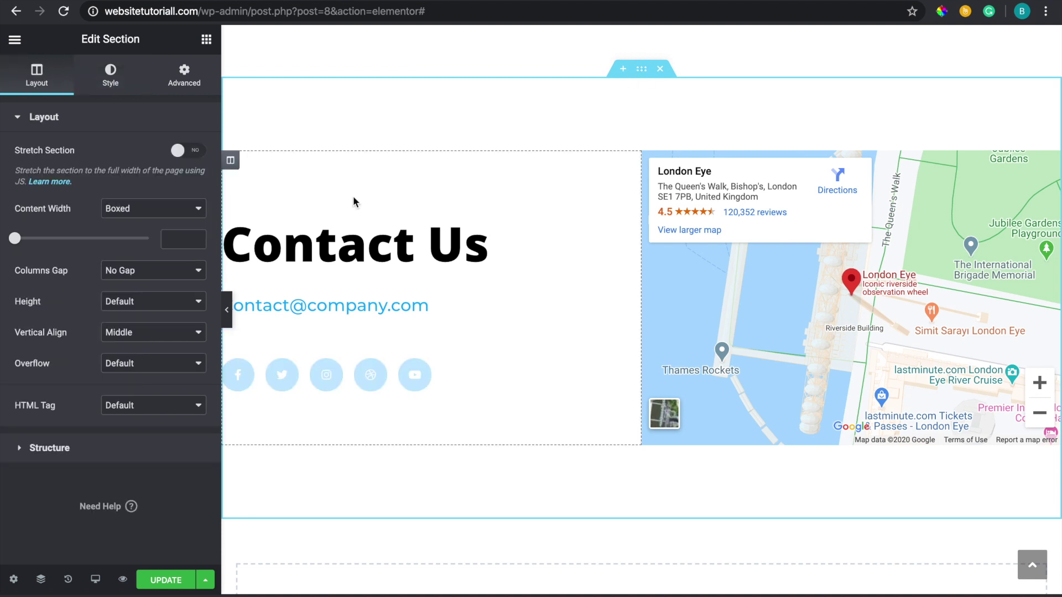
scroll(367, 181, up, 6)
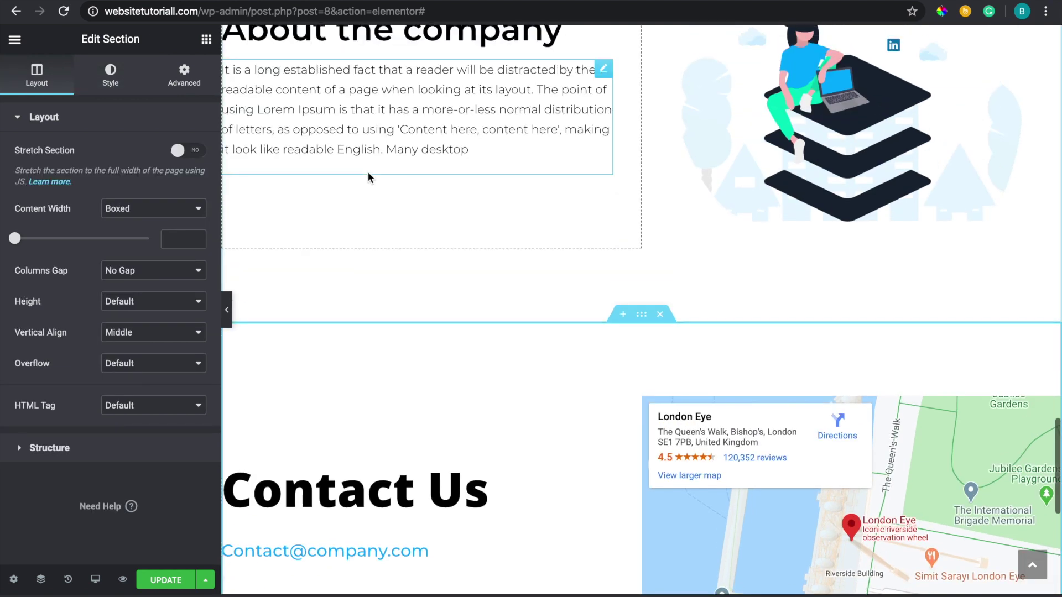
scroll(369, 175, up, 1)
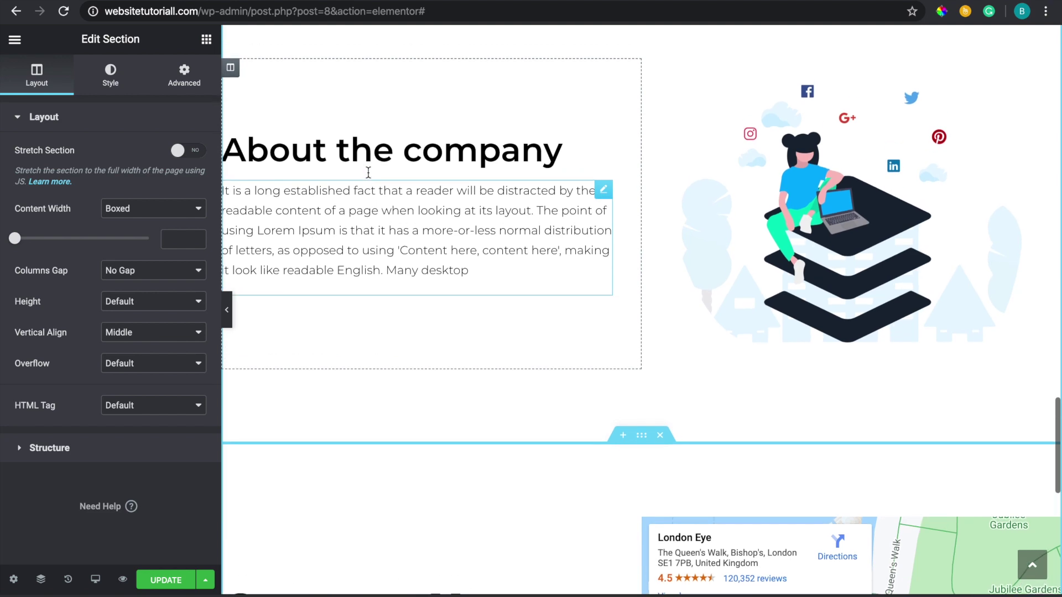
scroll(368, 172, up, 10)
scroll(368, 172, down, 12)
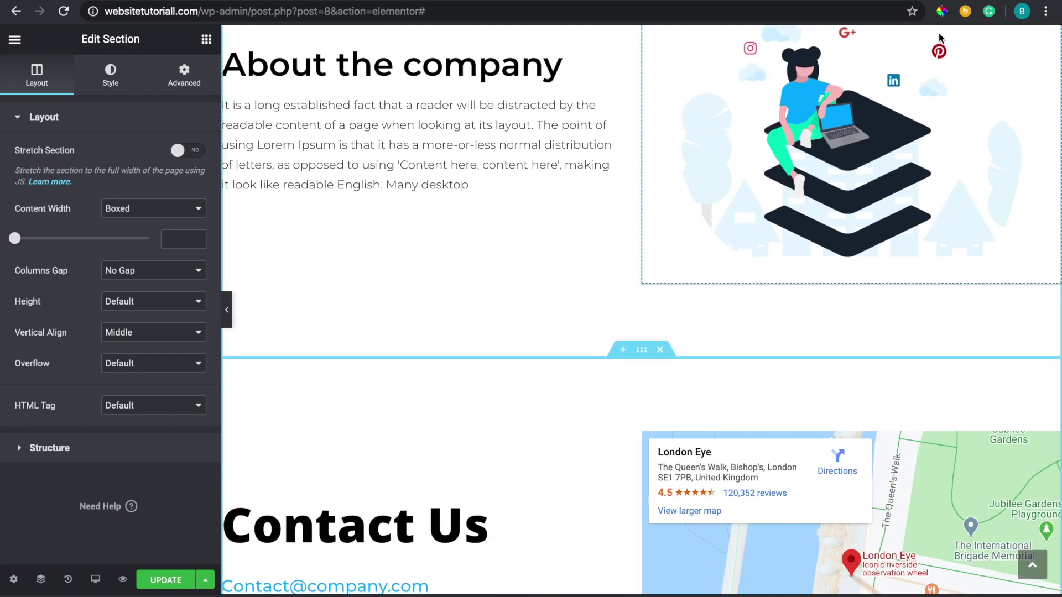
Step: Sample the illustration's navy #182534 with ColorPick, then open the section's Style settings
click(942, 12)
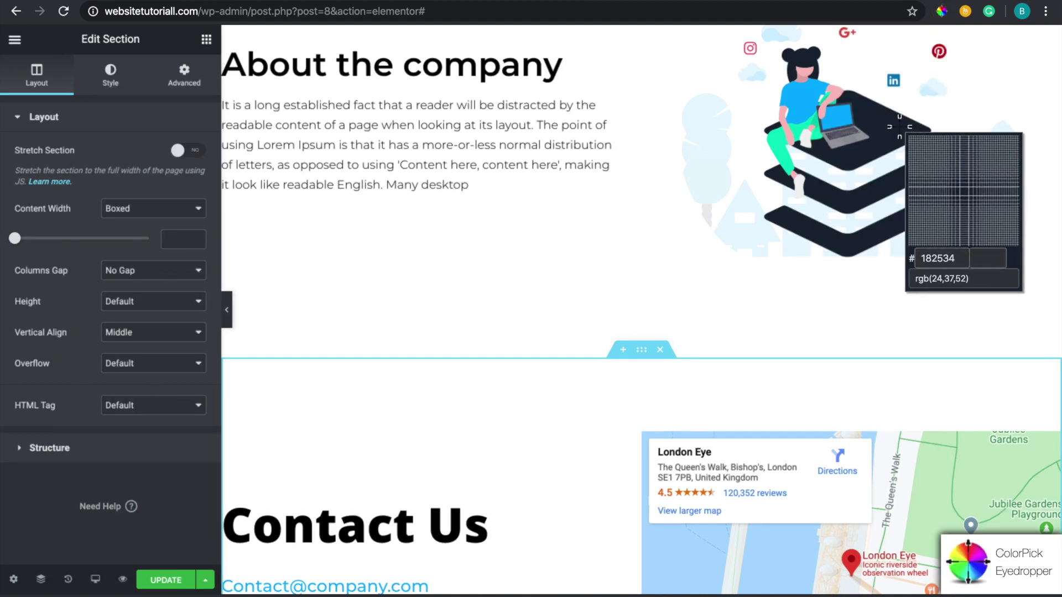
click(899, 127)
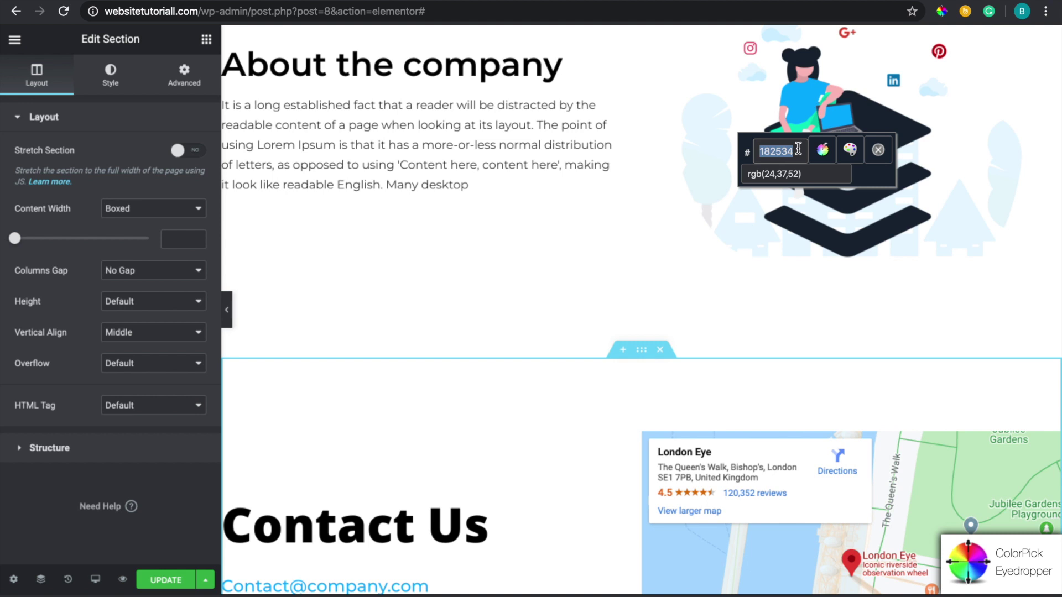
click(778, 174)
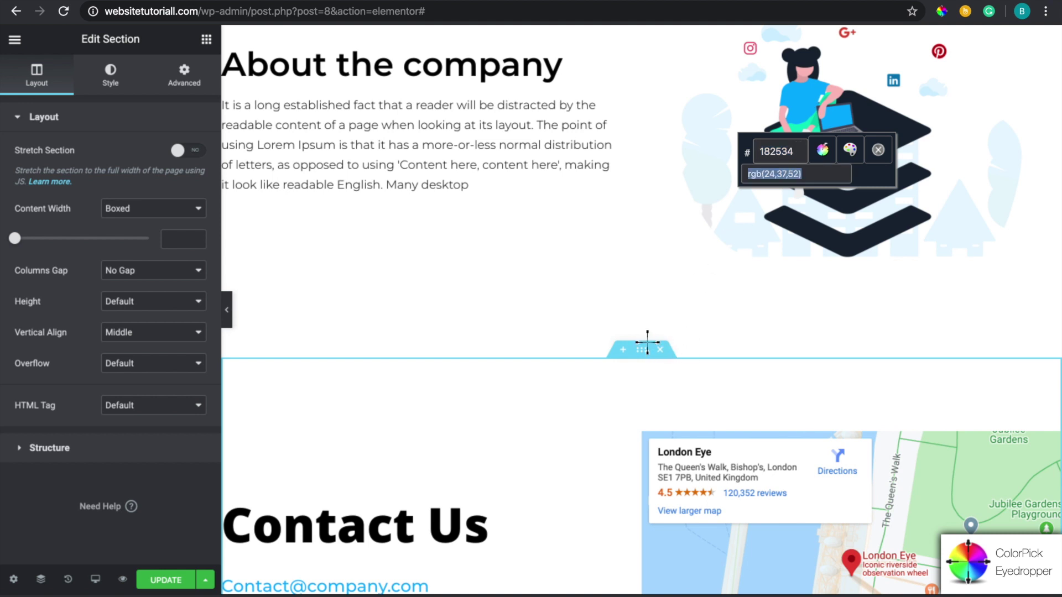
click(878, 150)
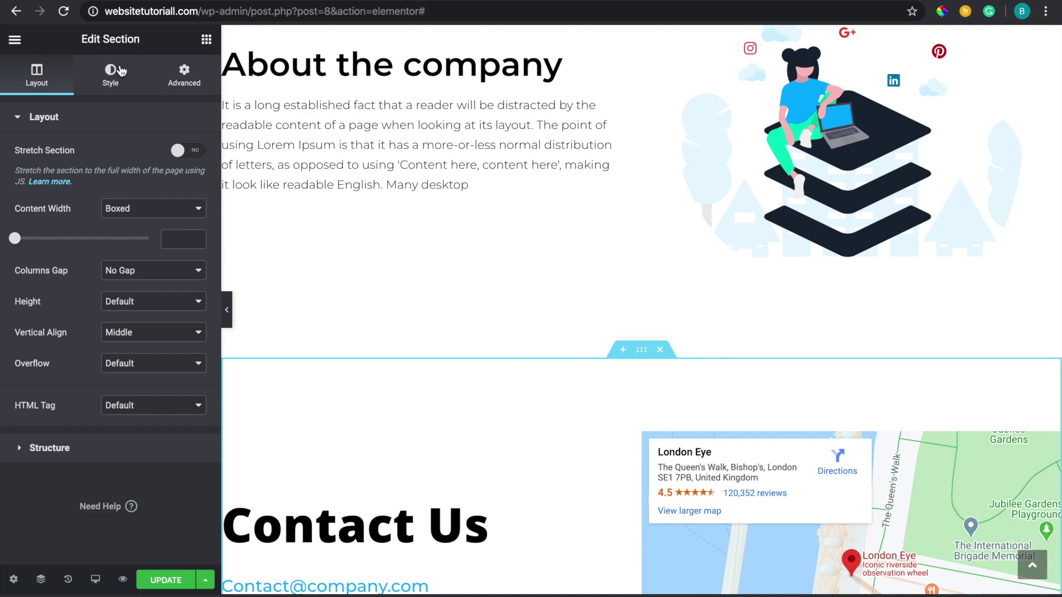
click(125, 75)
scroll(383, 323, down, 5)
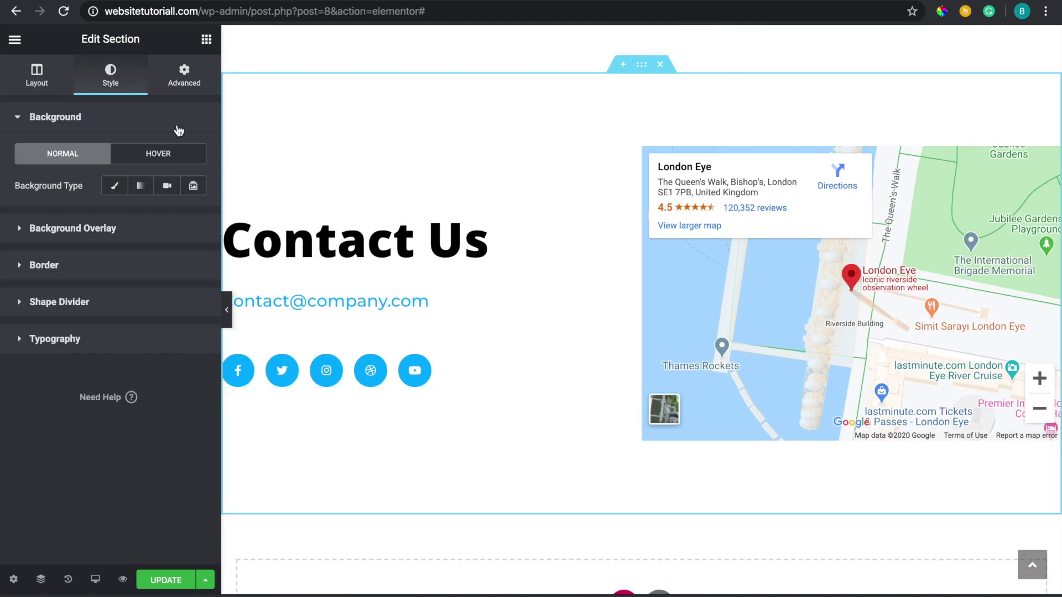
Step: Give the Contact Us section a classic #182534 navy background
click(115, 185)
click(187, 217)
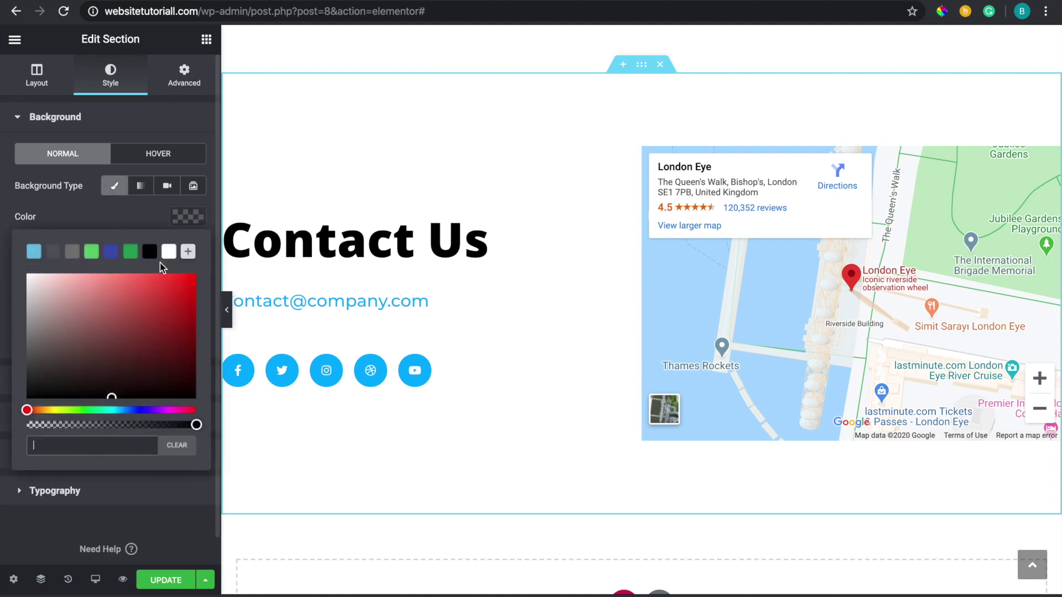
text(#182534)
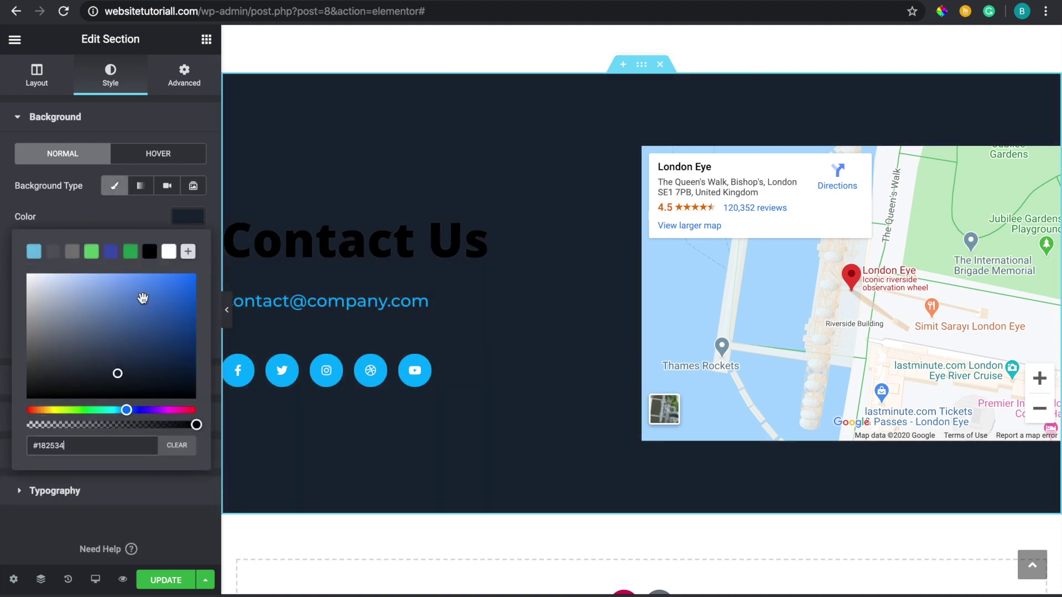
Step: Make the Contact Us heading text white and preview the result
click(374, 256)
click(102, 88)
click(183, 155)
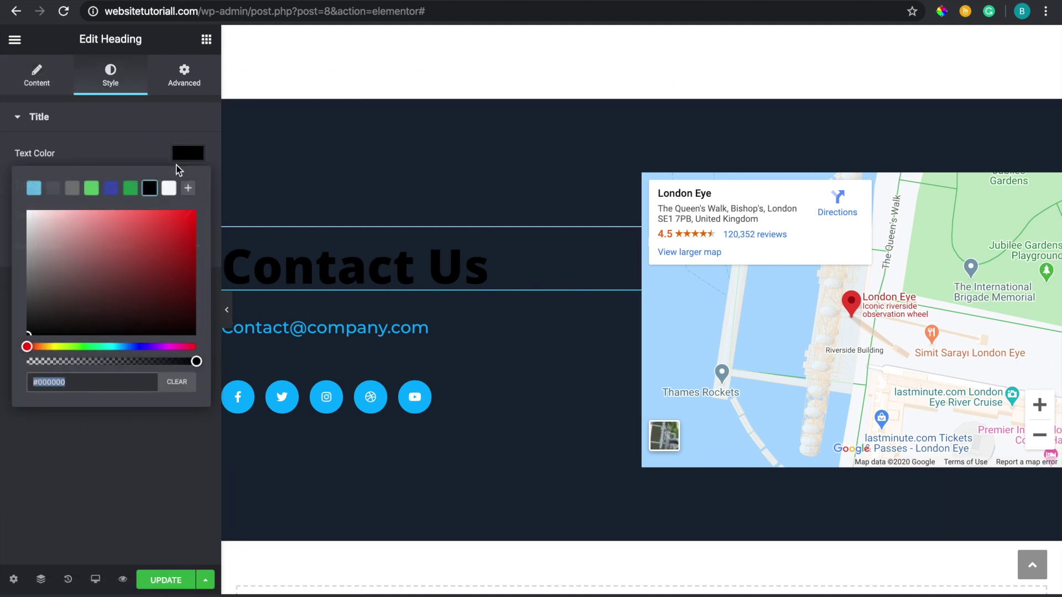
click(169, 188)
click(227, 310)
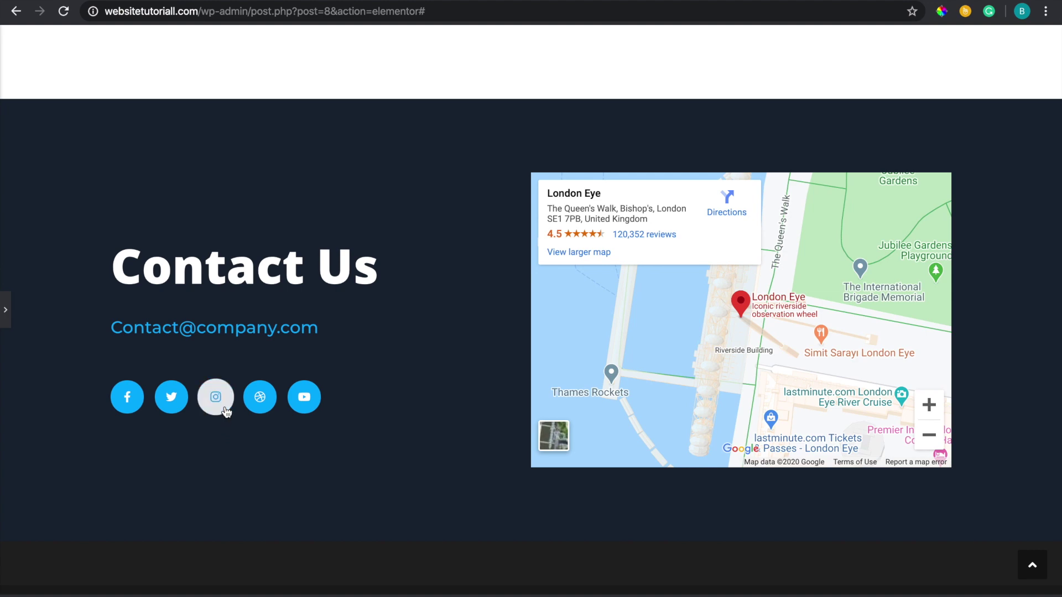
Step: Scroll through the full page in preview, then restore the Contact Us heading's editing panel
scroll(424, 288, down, 1)
scroll(422, 284, up, 10)
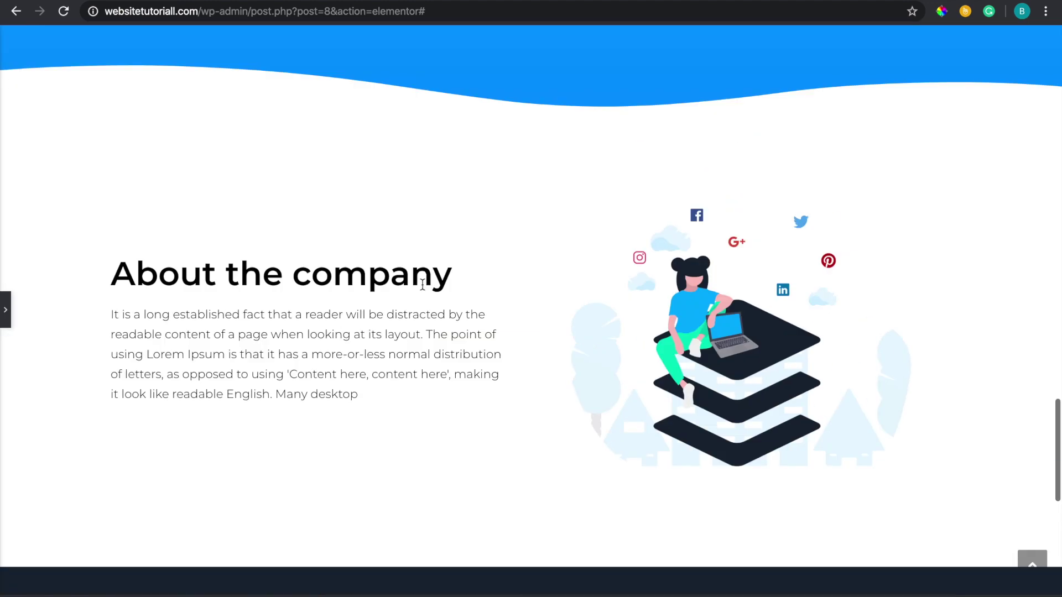
scroll(422, 285, down, 8)
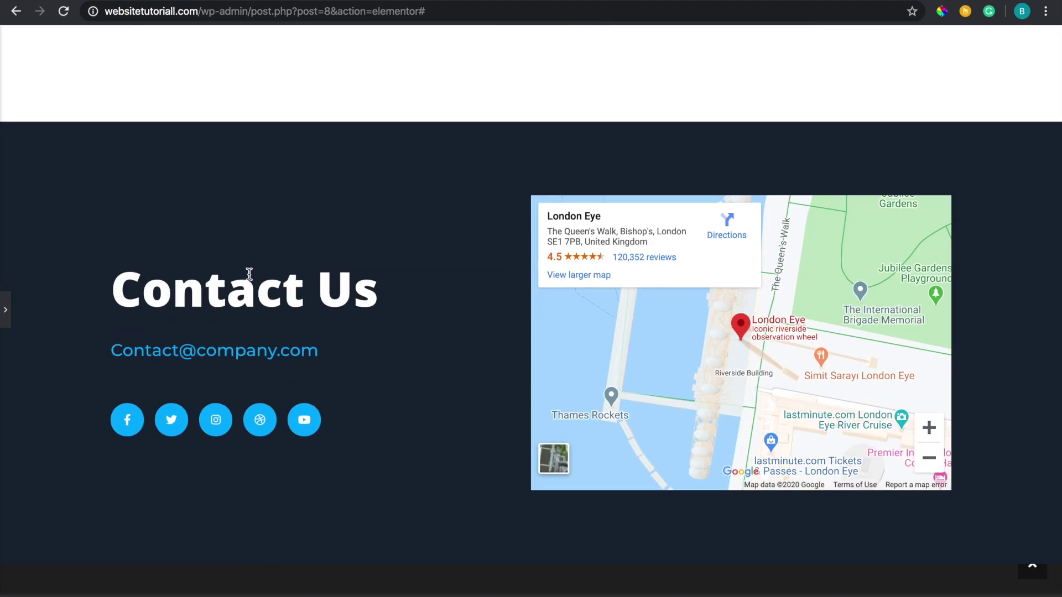
scroll(322, 340, down, 1)
scroll(321, 340, up, 6)
scroll(319, 340, up, 8)
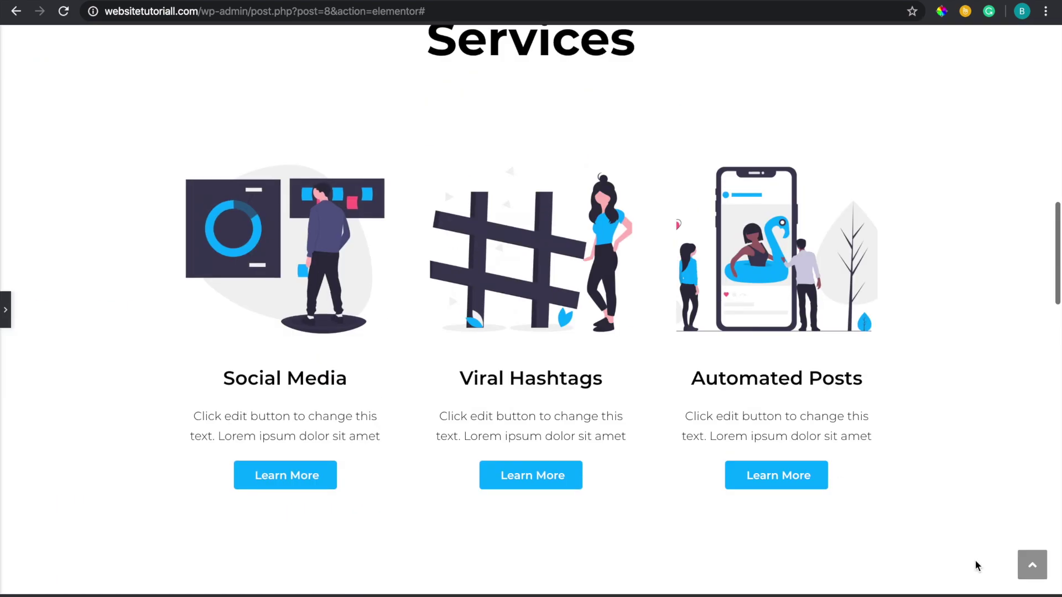
scroll(823, 405, up, 8)
scroll(823, 406, down, 8)
scroll(824, 408, down, 10)
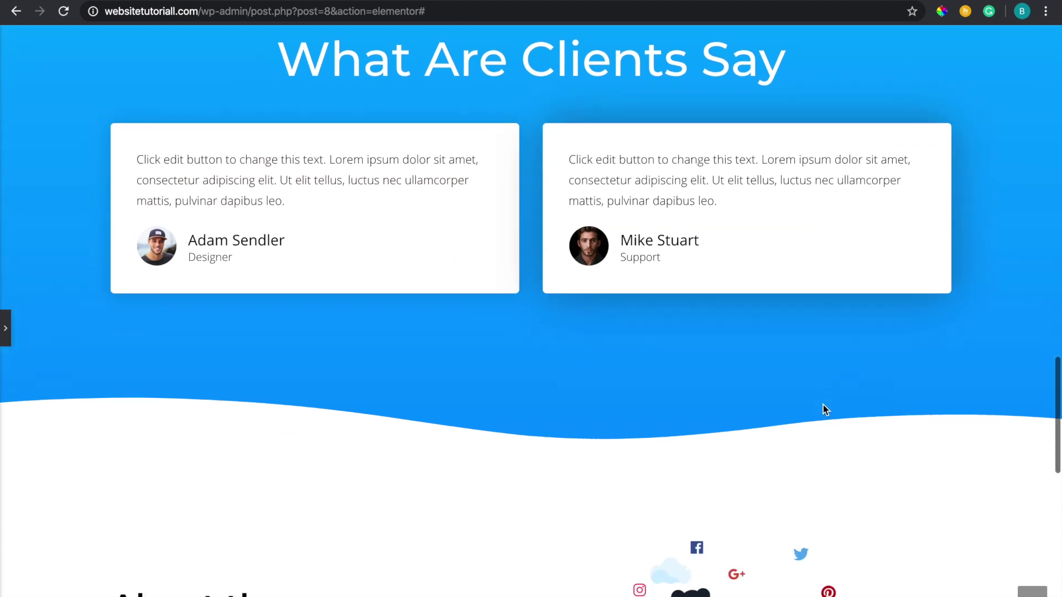
scroll(823, 404, down, 3)
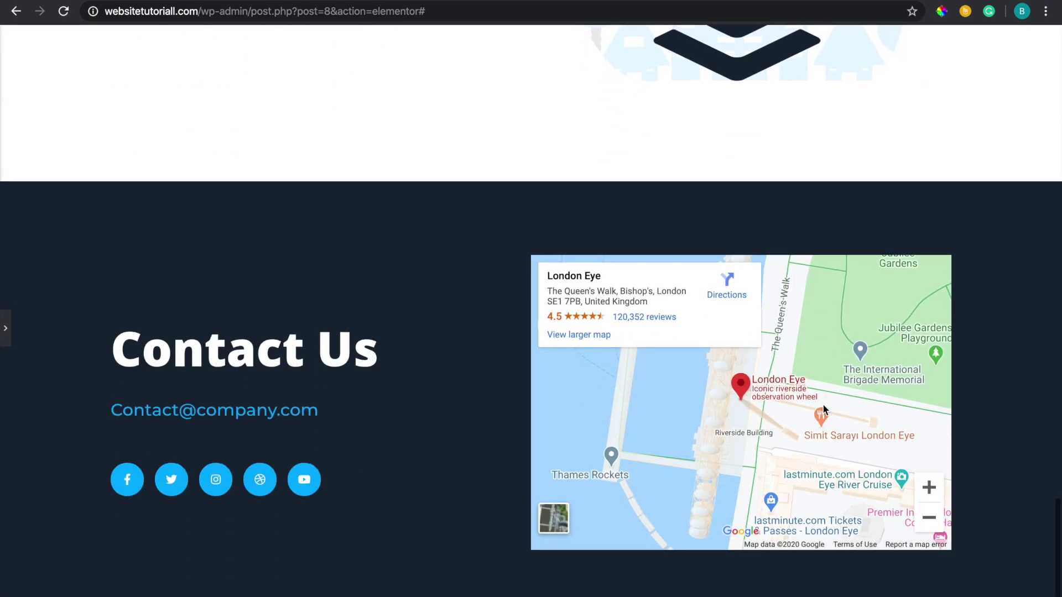
scroll(823, 405, down, 2)
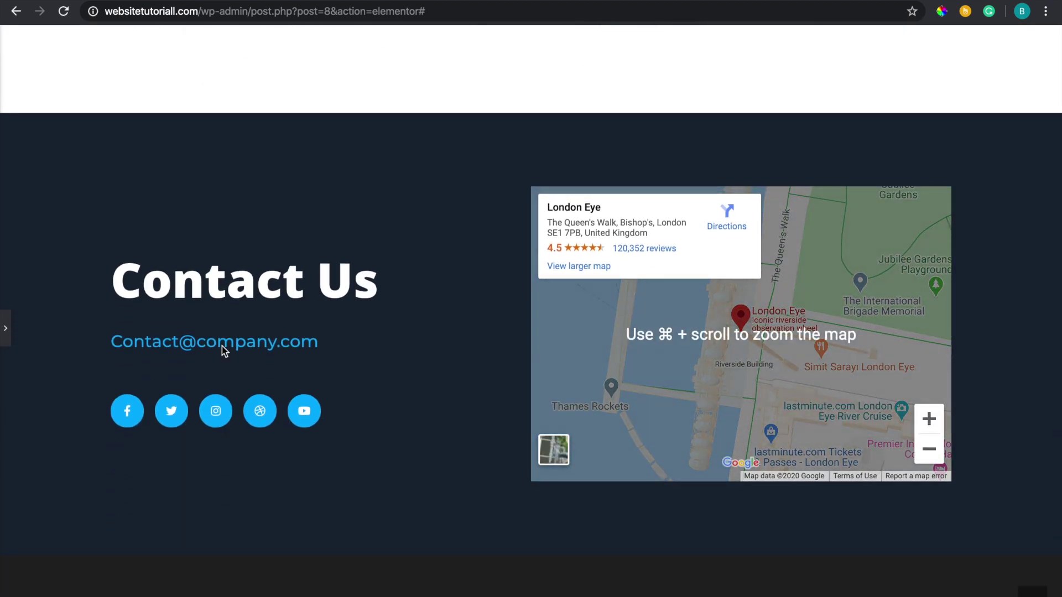
click(7, 337)
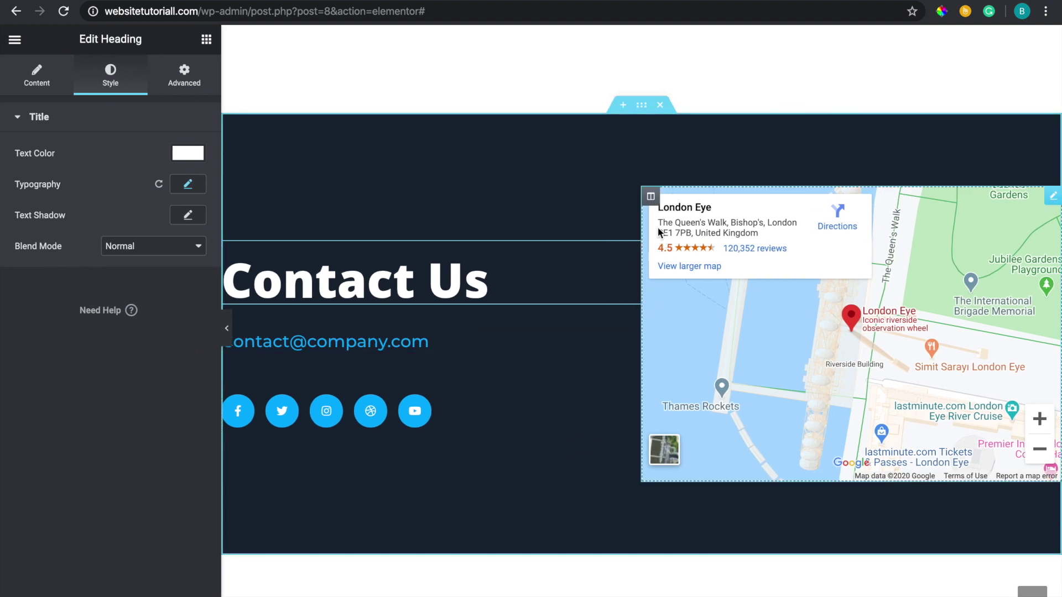
Step: Select the Contact Us section and set its top and bottom padding to 50
click(278, 199)
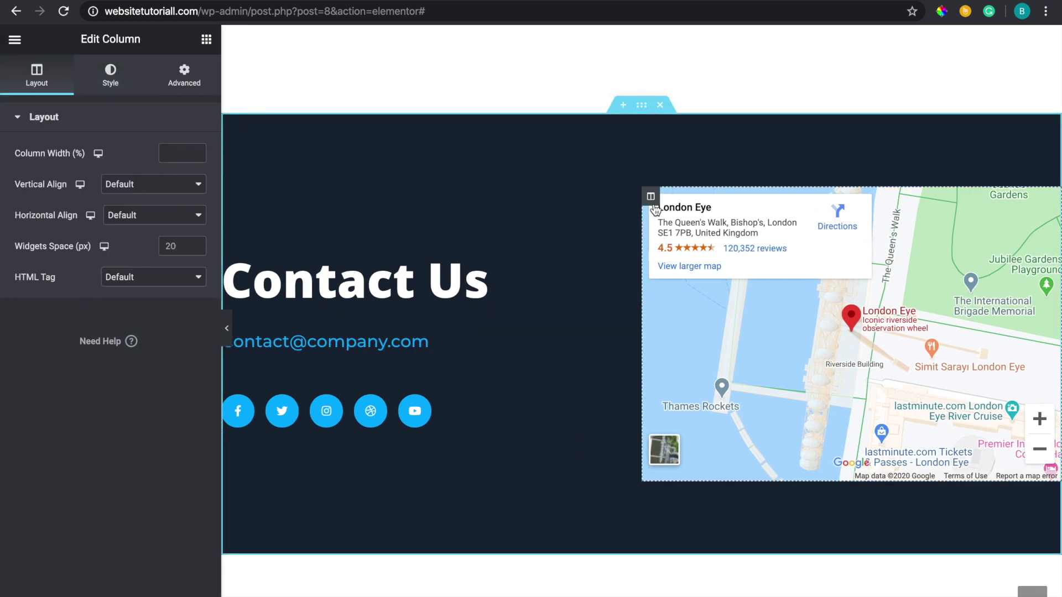
click(184, 74)
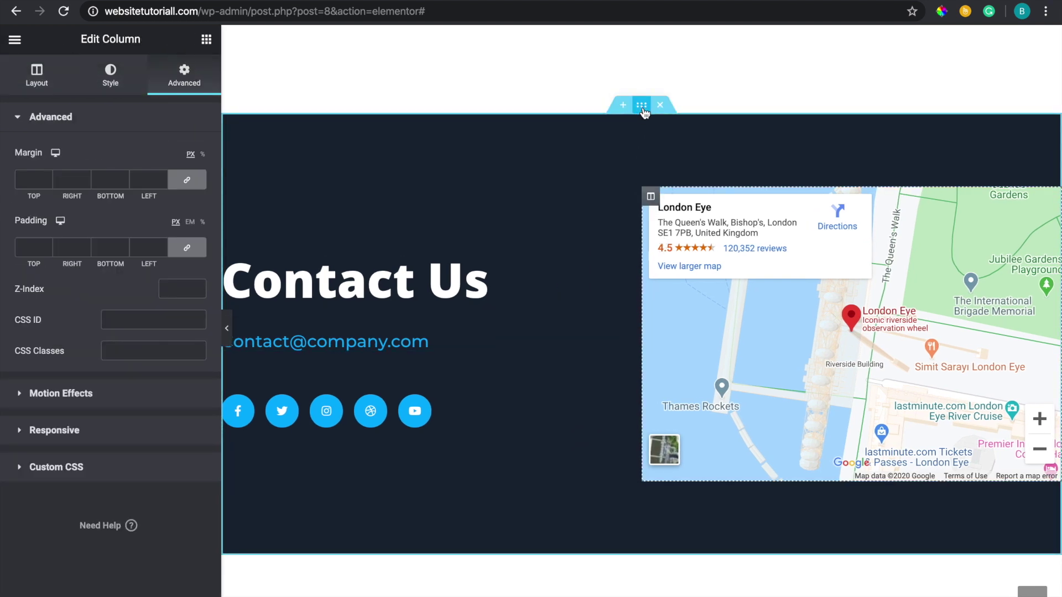
click(642, 106)
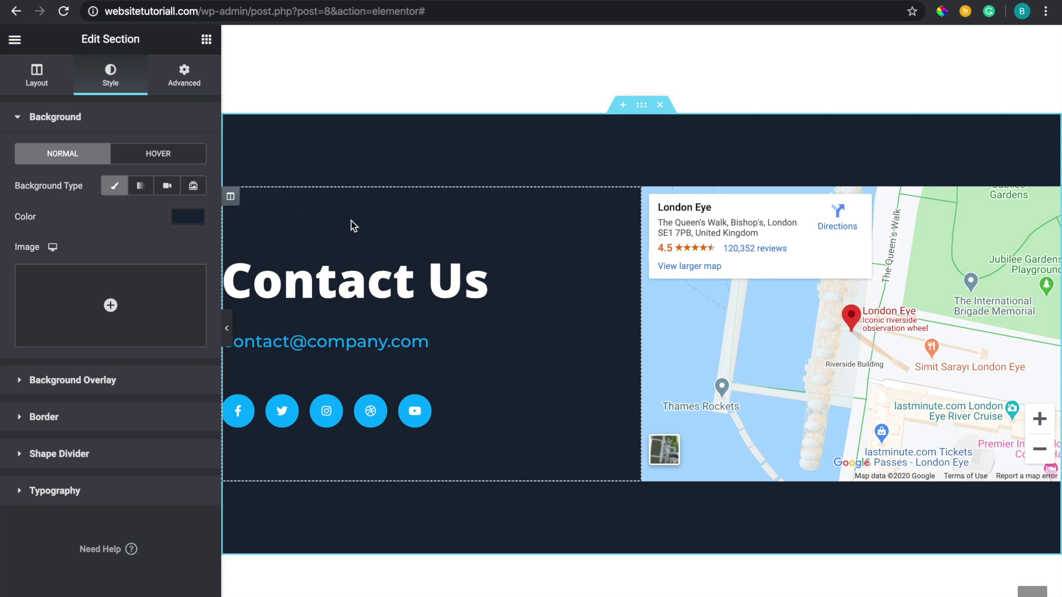
click(198, 84)
click(34, 248)
key(BackSpace)
key(BackSpace)
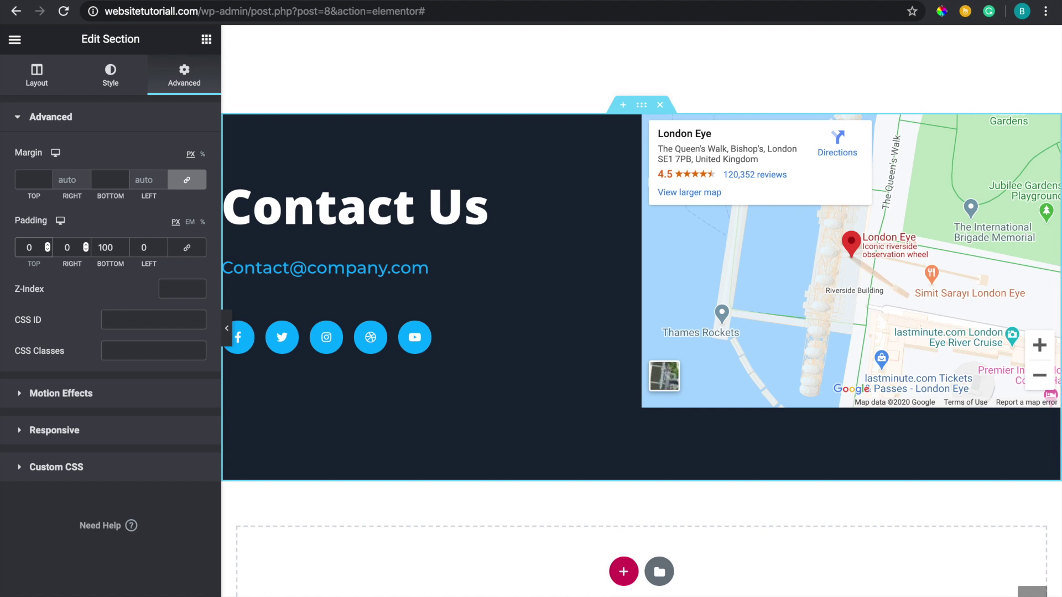
text(50)
click(109, 242)
key(BackSpace)
key(BackSpace)
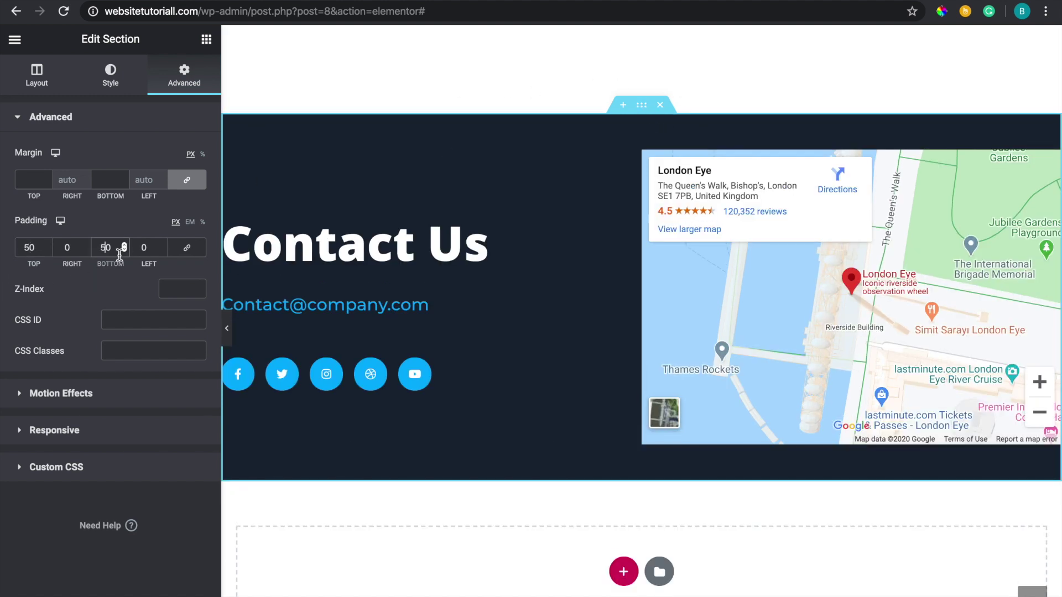
Step: Preview the section, then reopen its Style settings
click(227, 331)
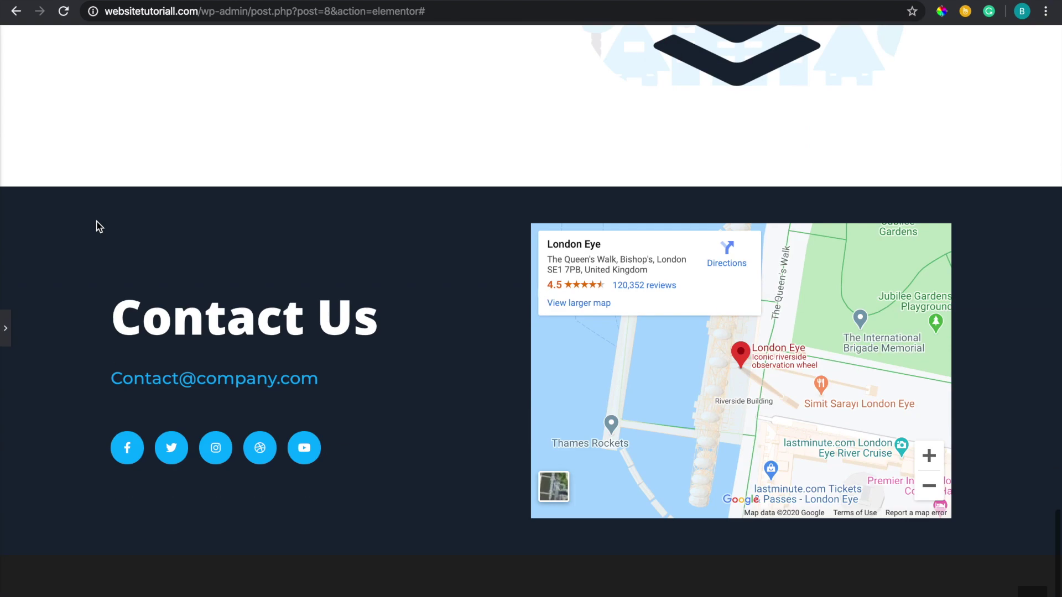
click(5, 328)
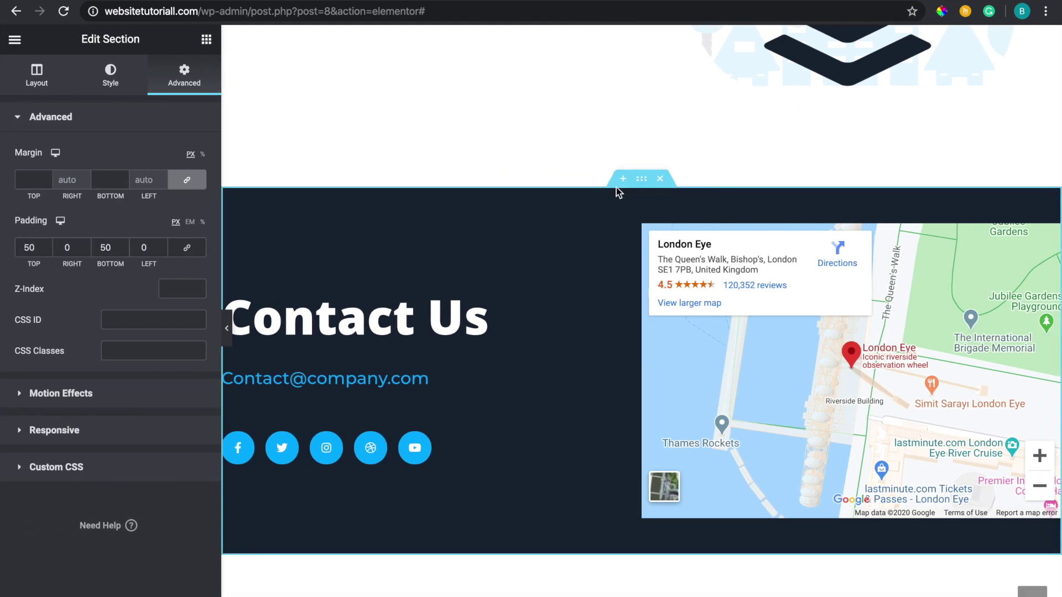
click(118, 76)
Step: Try a Clouds top divider, then switch to an inverted Curve shape
click(97, 453)
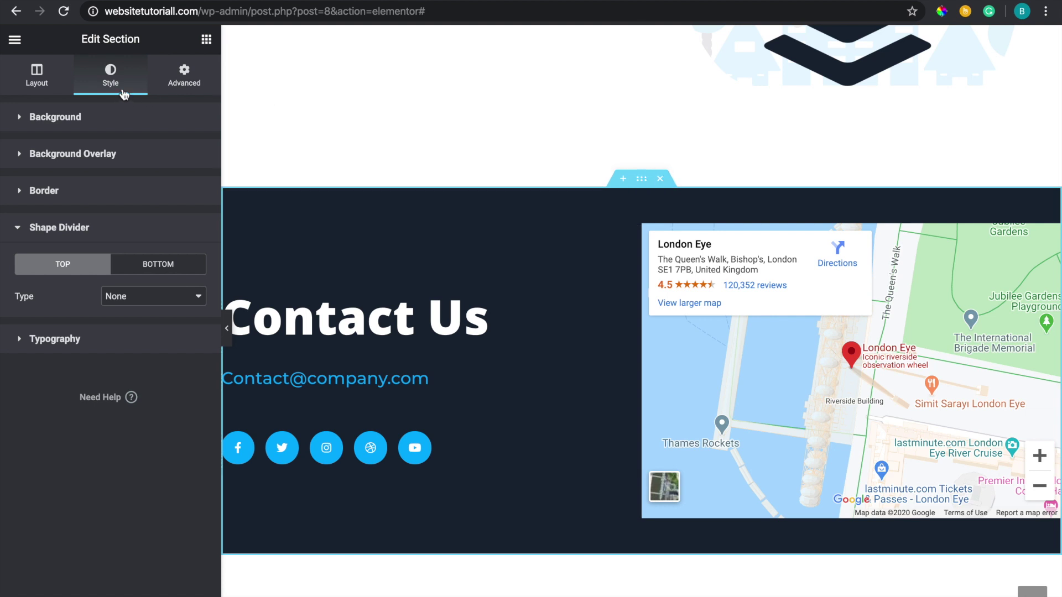
click(26, 231)
click(22, 232)
click(146, 308)
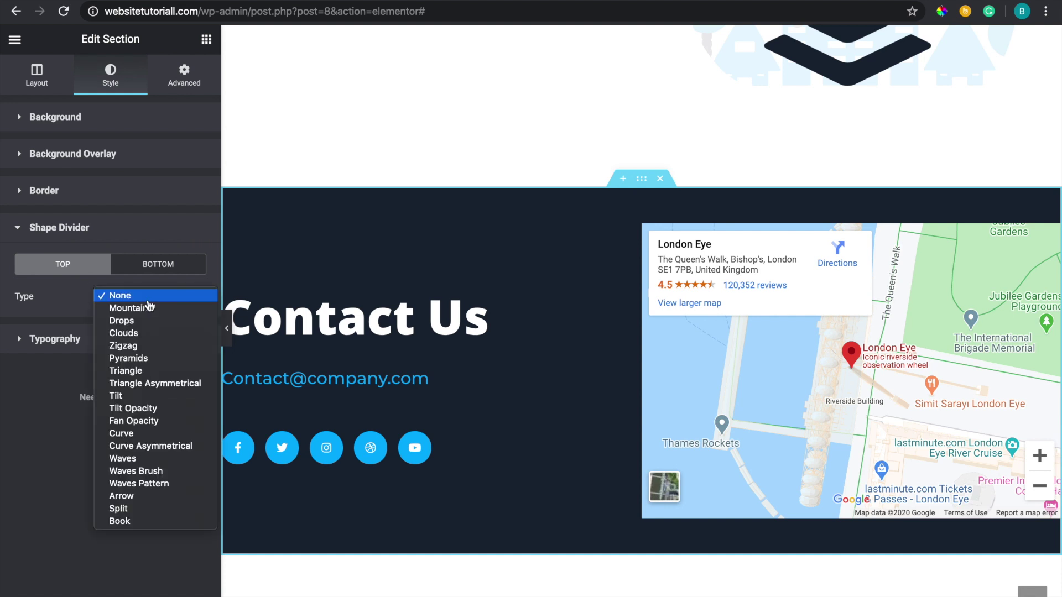
click(147, 333)
click(165, 304)
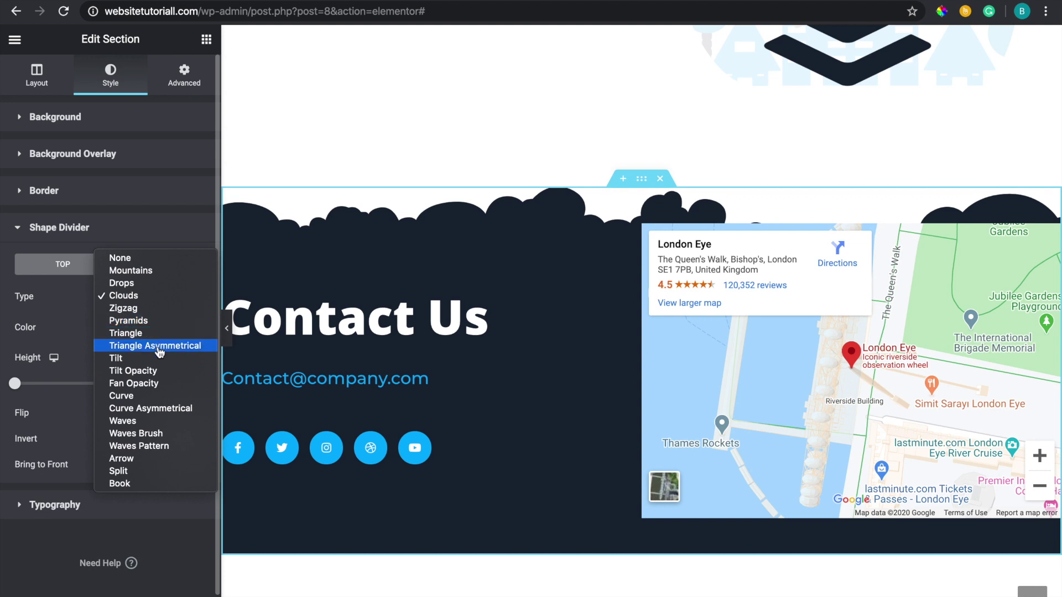
click(156, 396)
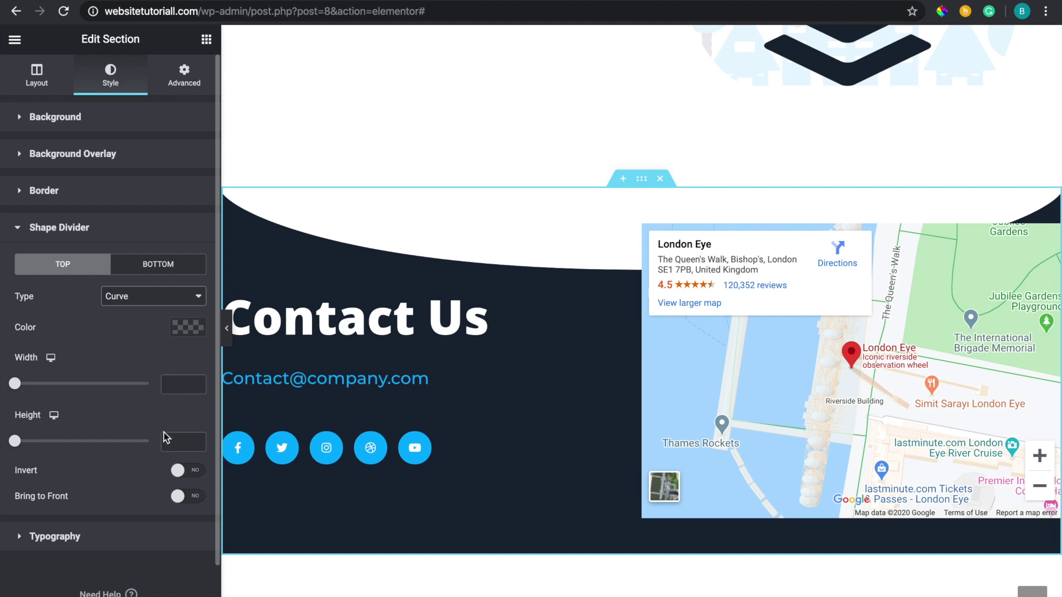
click(178, 469)
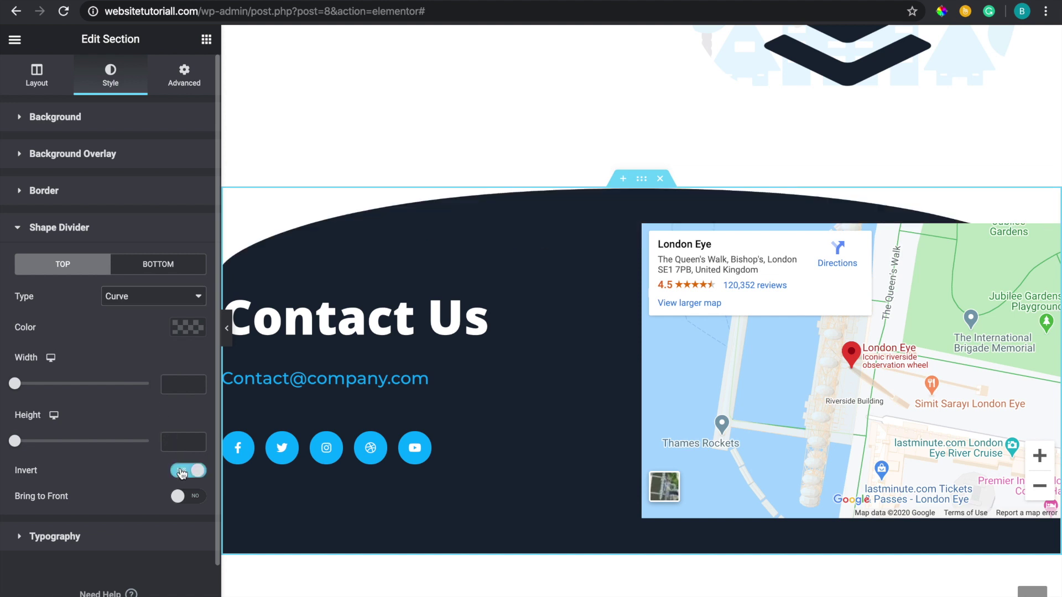
Step: Try Curve Asymmetrical, Waves, Waves Brush and Waves Pattern dividers, testing the wave height
click(170, 293)
click(166, 308)
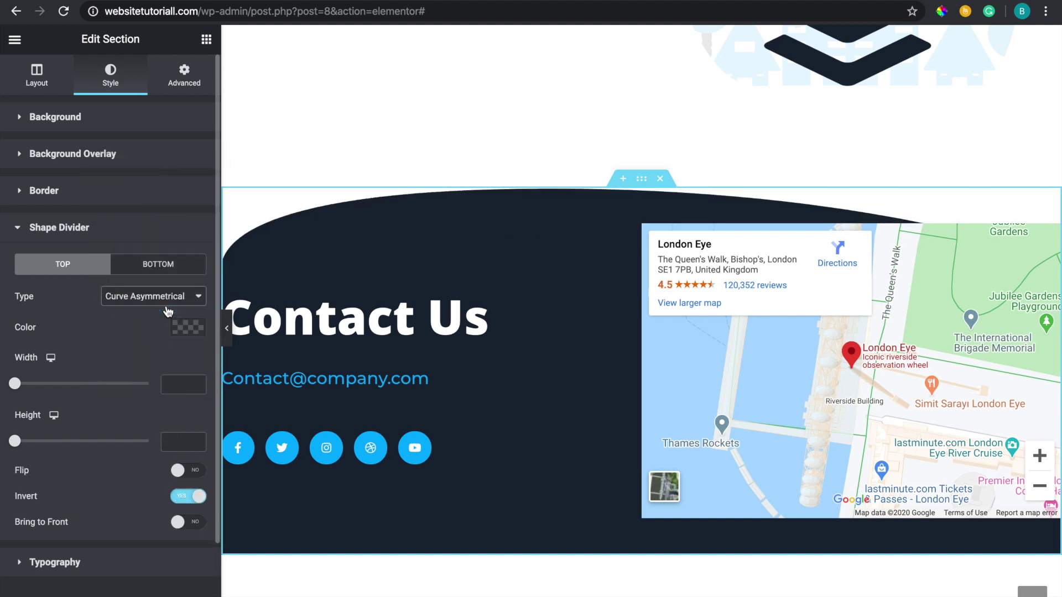
click(166, 298)
click(166, 308)
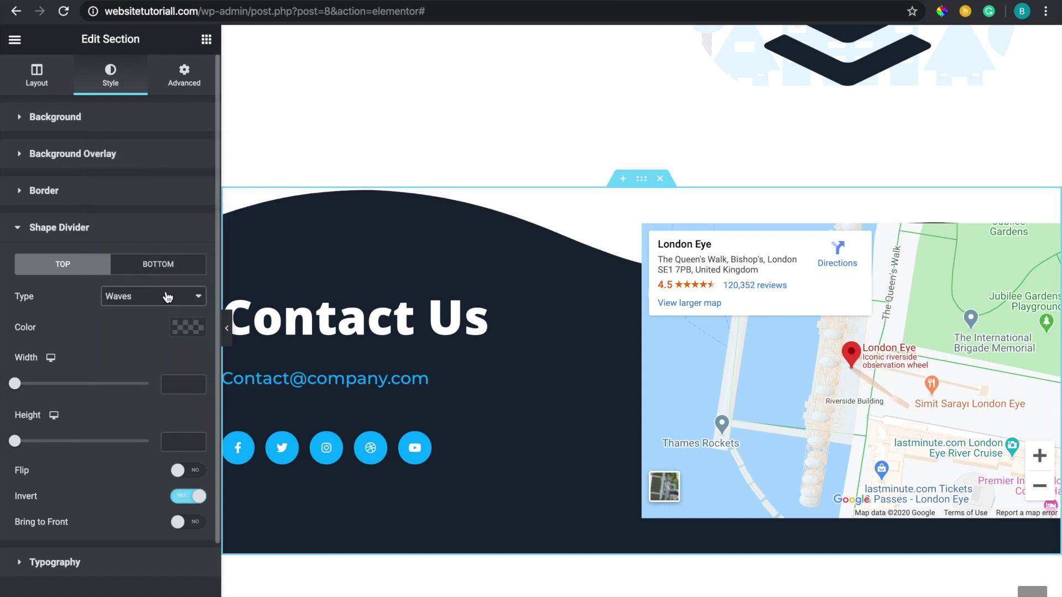
click(167, 299)
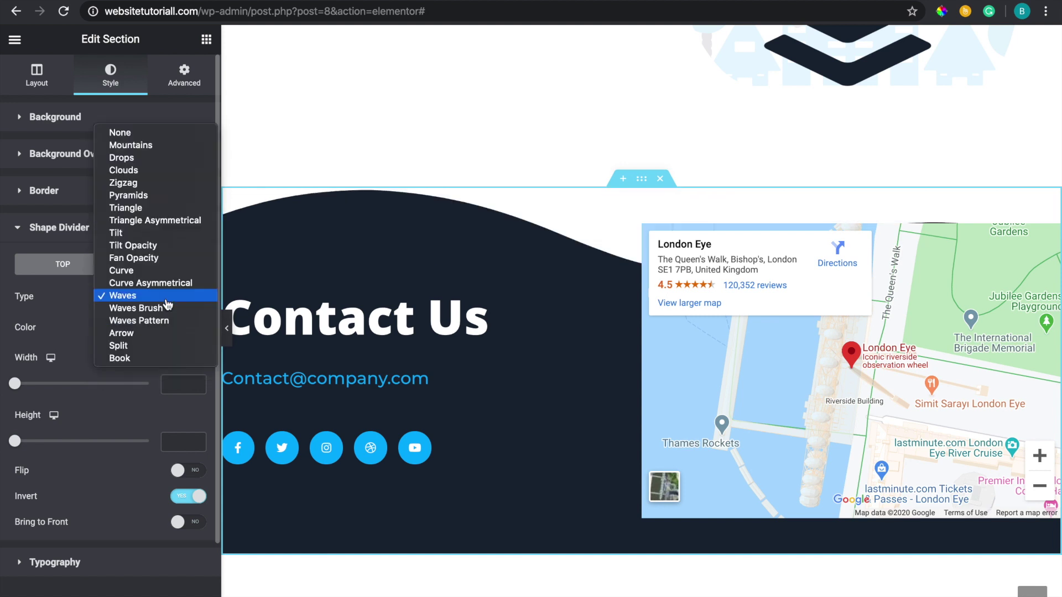
click(166, 306)
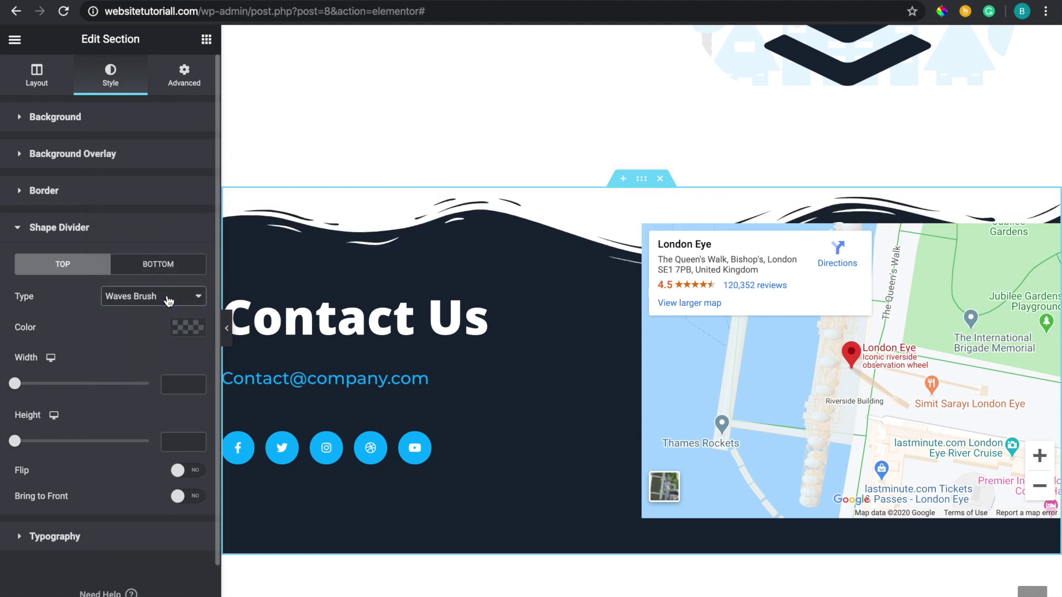
click(159, 302)
click(161, 309)
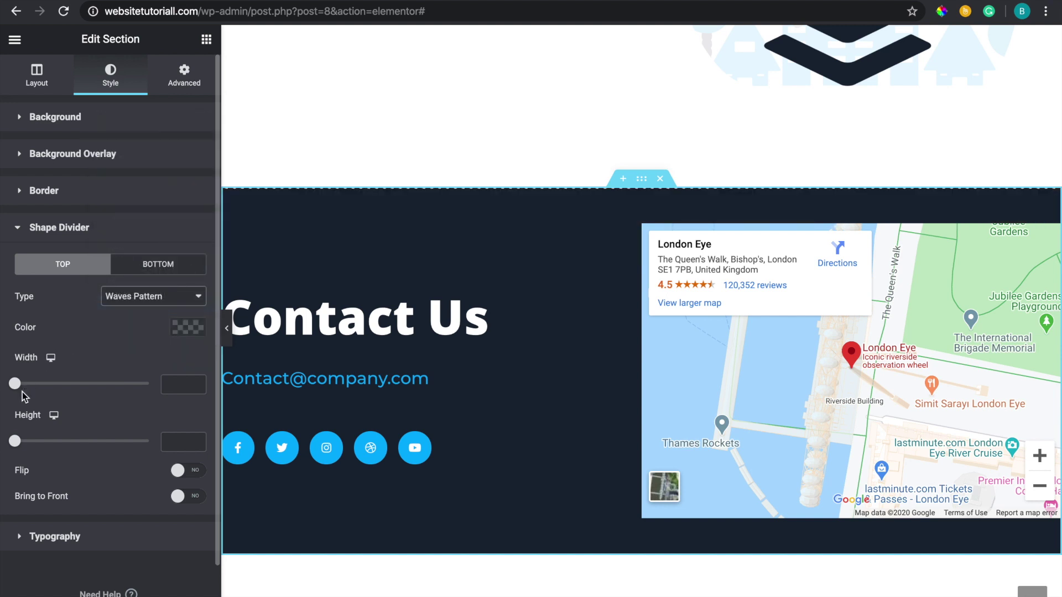
mouse_move(14, 440)
mouse_down()
mouse_move(39, 441)
mouse_move(4, 440)
mouse_up()
Step: Settle on the Tilt Opacity divider and raise its height to 36
click(150, 310)
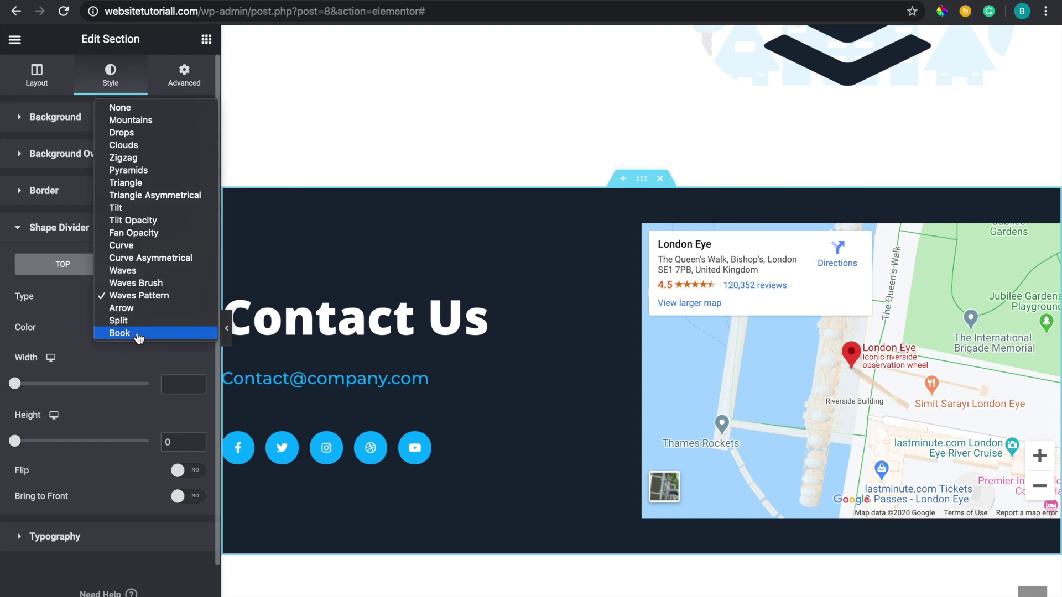
click(161, 208)
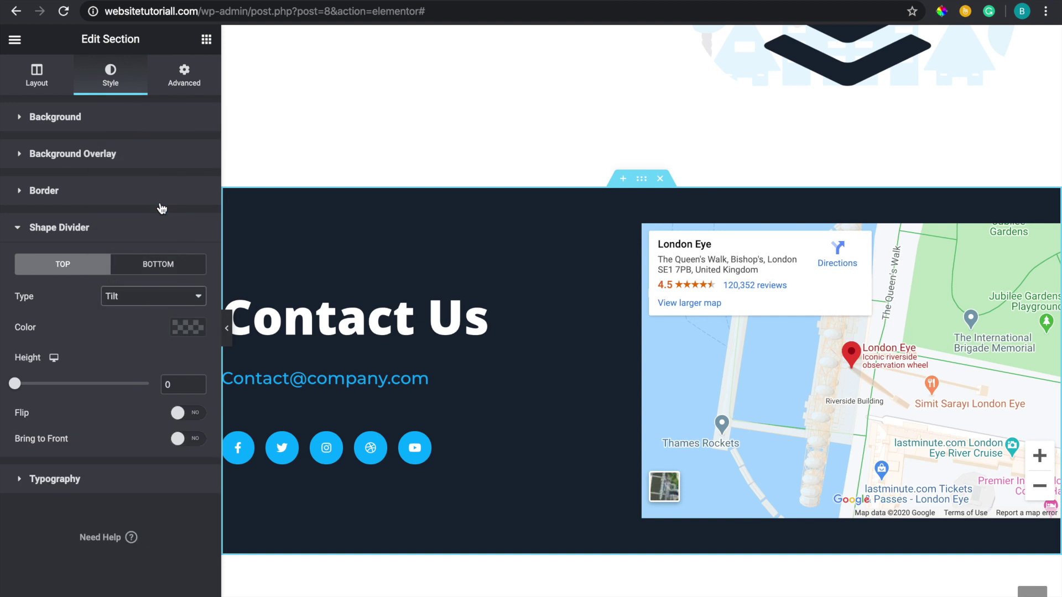
click(179, 296)
click(170, 298)
click(166, 289)
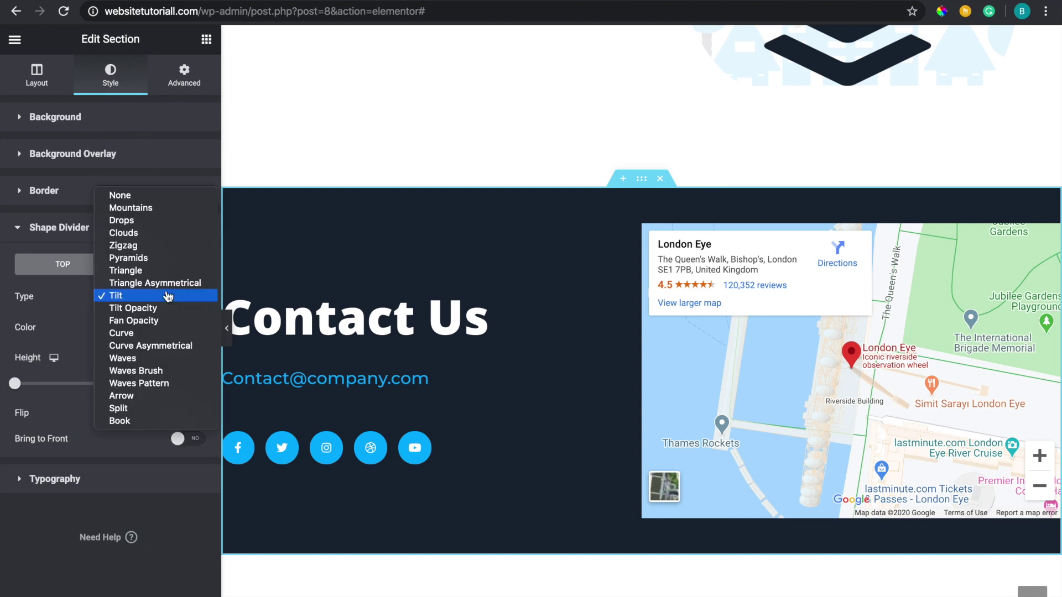
click(163, 308)
drag(12, 449, 26, 442)
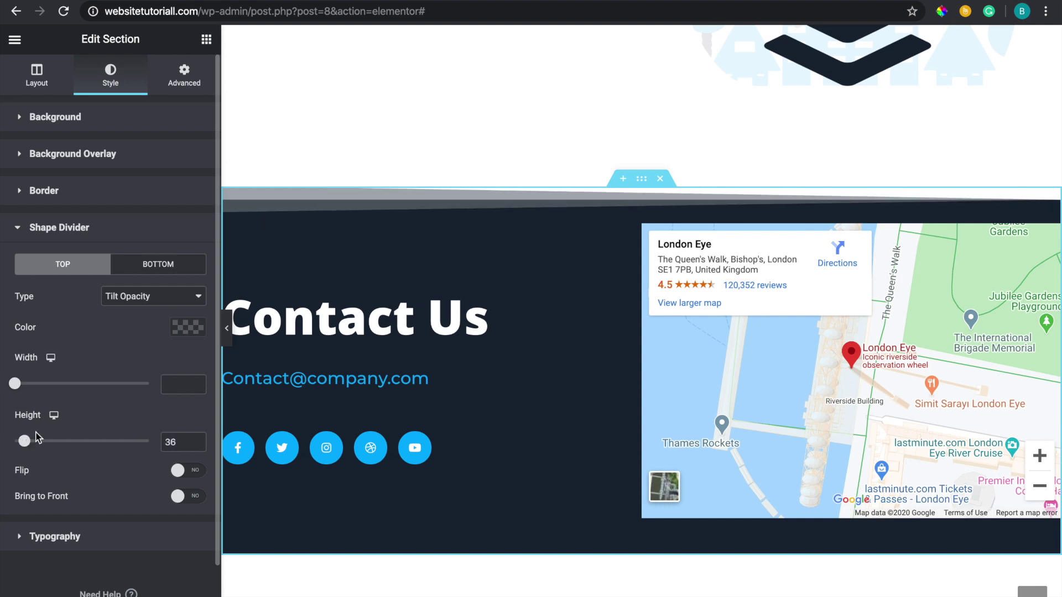
Step: Preview the tilt divider, test a horizontal flip, and make it slightly thinner
click(226, 328)
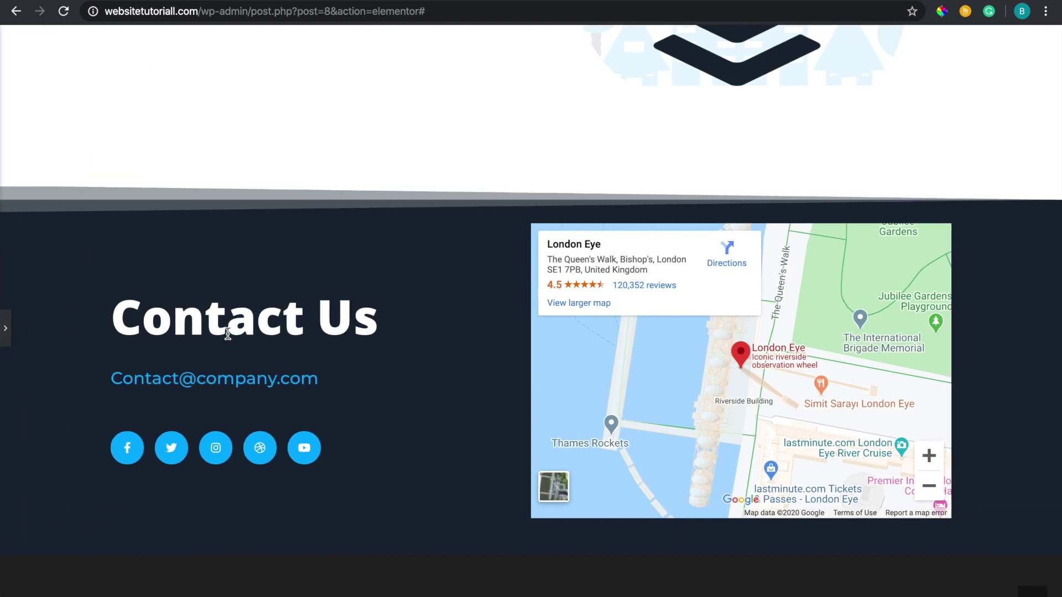
scroll(228, 333, up, 10)
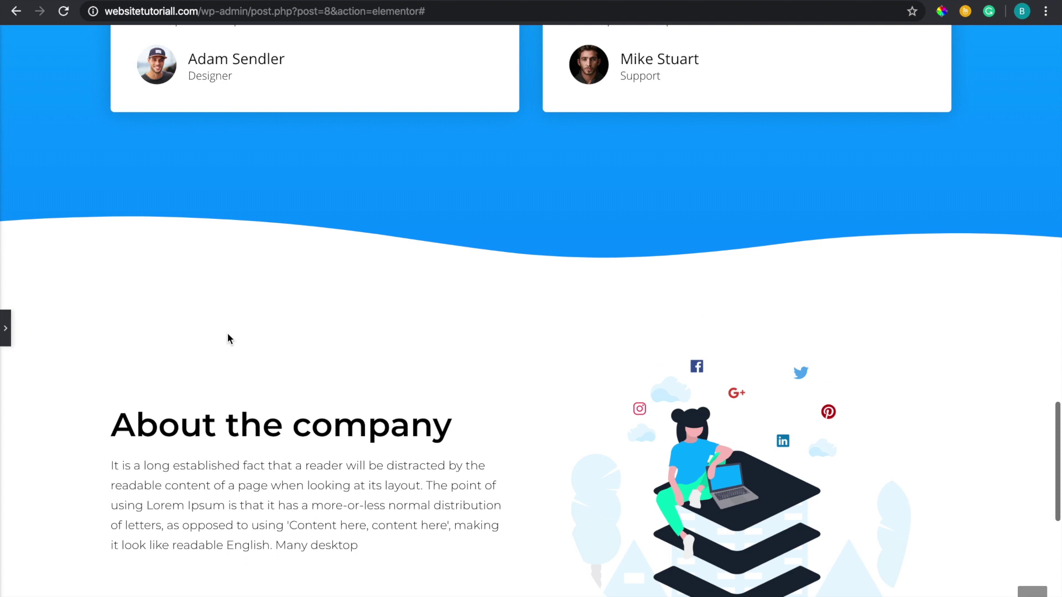
scroll(227, 333, down, 7)
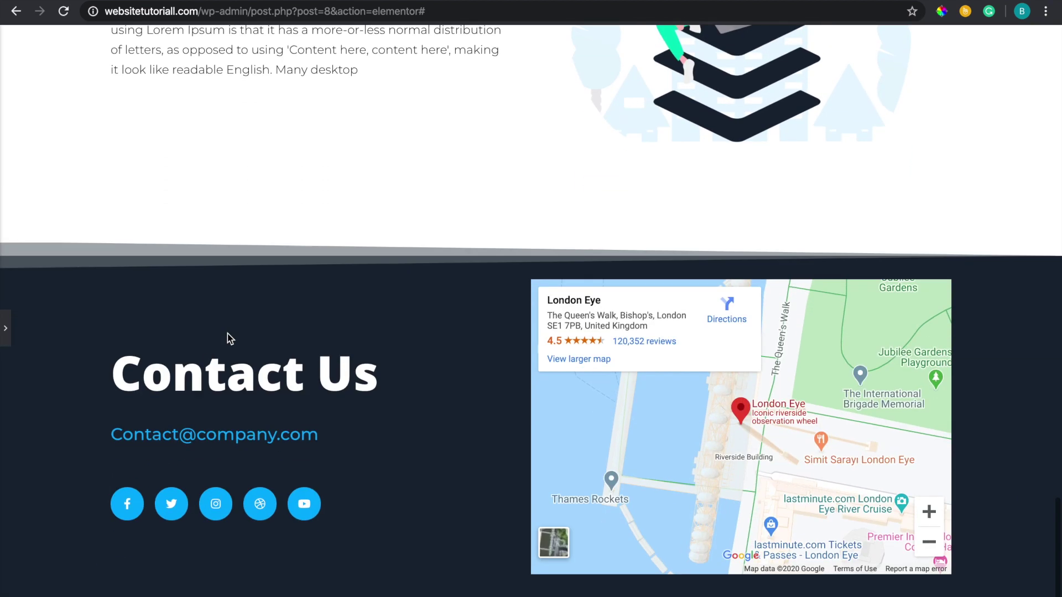
click(6, 328)
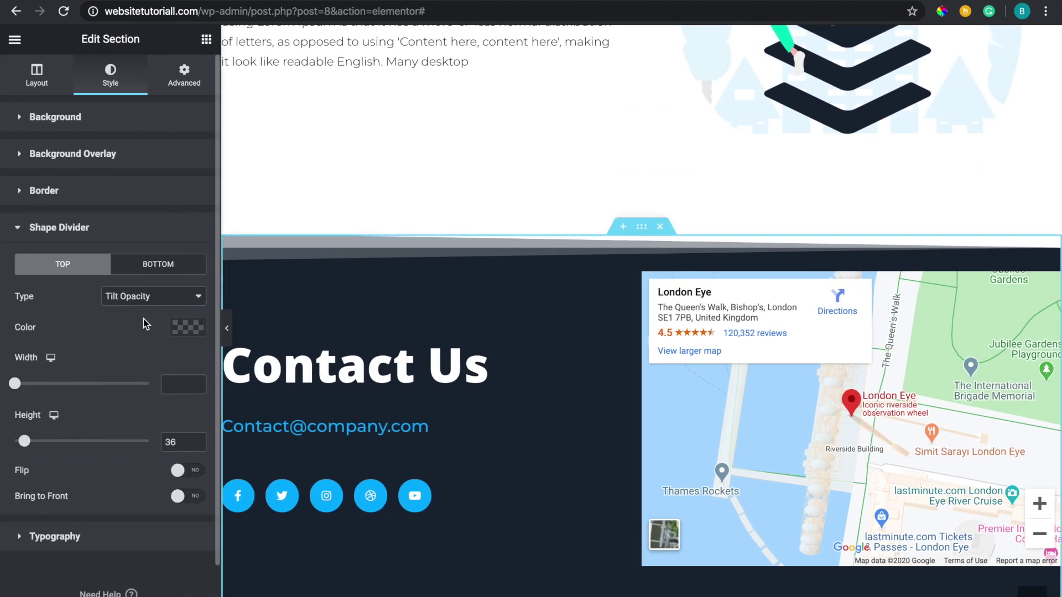
click(187, 470)
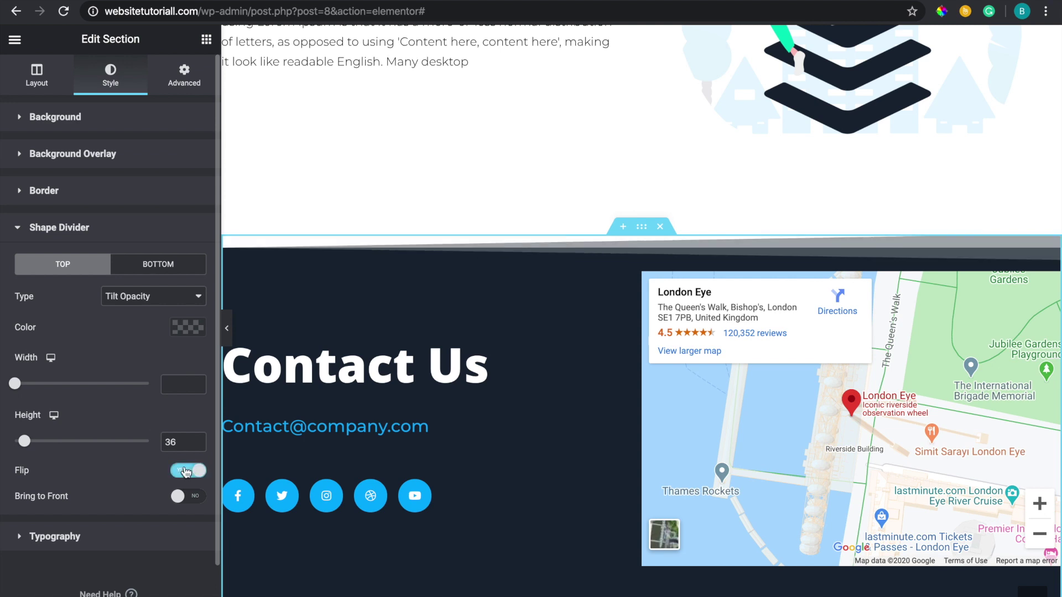
click(186, 471)
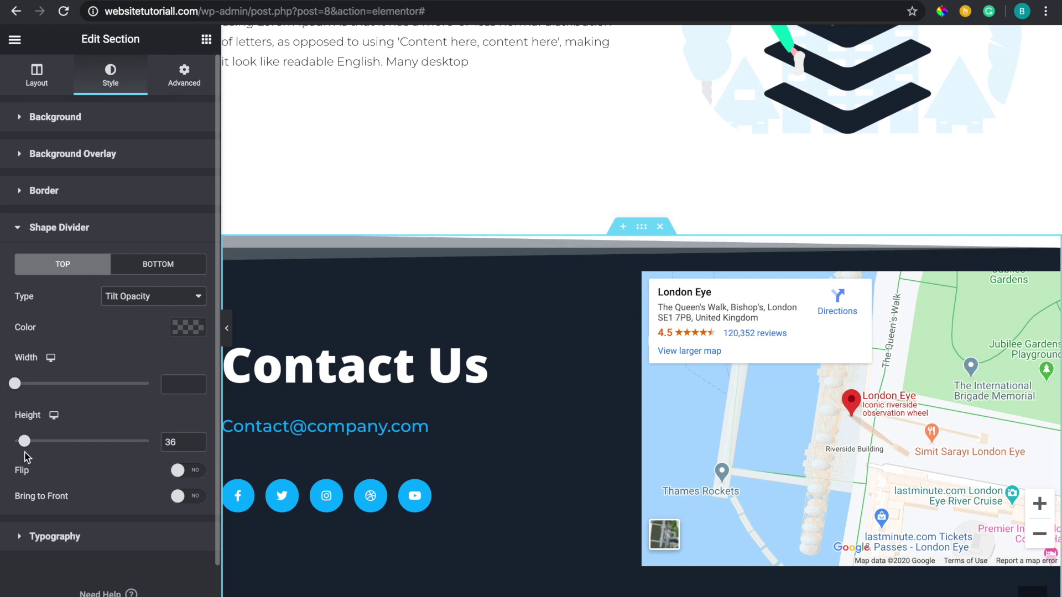
drag(27, 447, 23, 448)
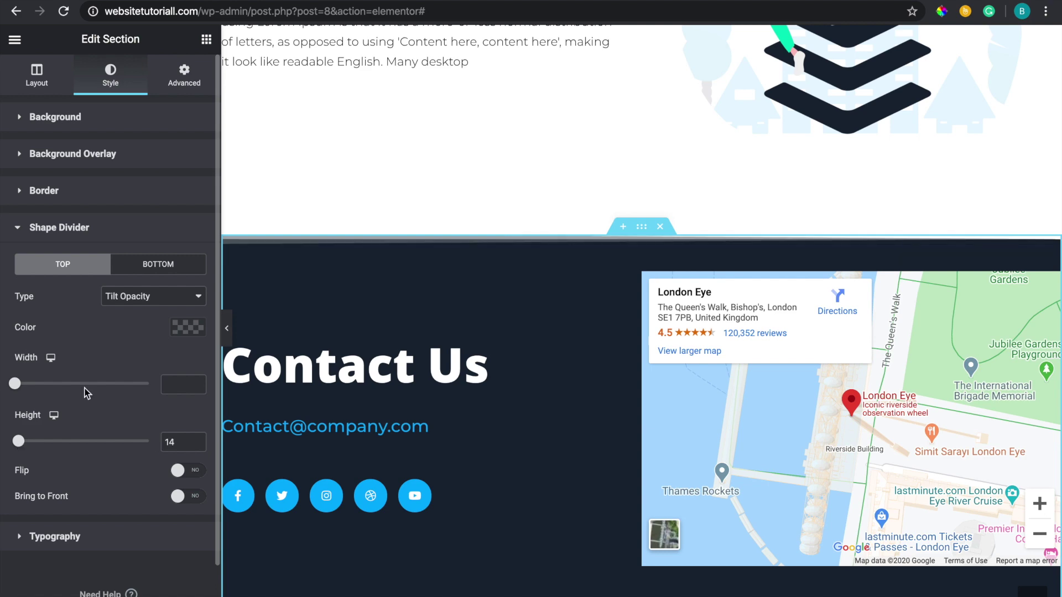
Step: Preview again, then set the top divider Type to None for a straight edge
click(227, 327)
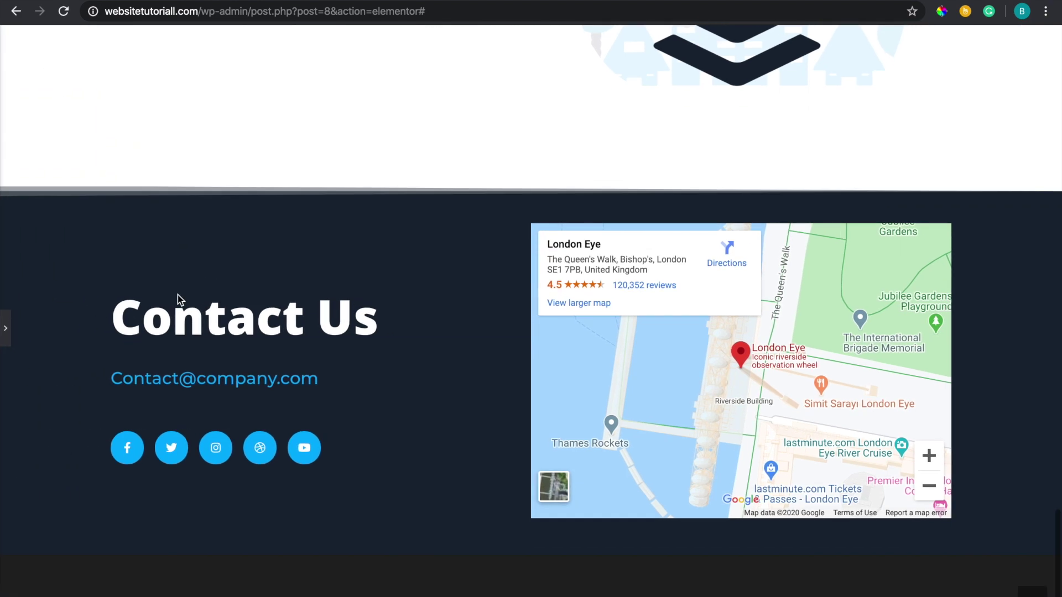
scroll(177, 299, up, 5)
scroll(178, 294, up, 3)
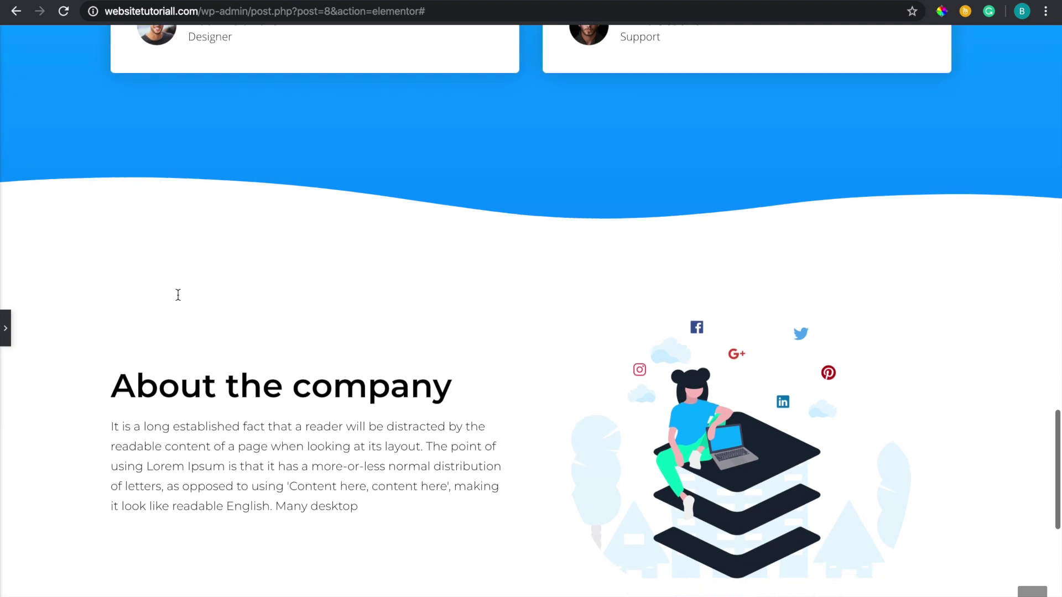
scroll(177, 295, down, 8)
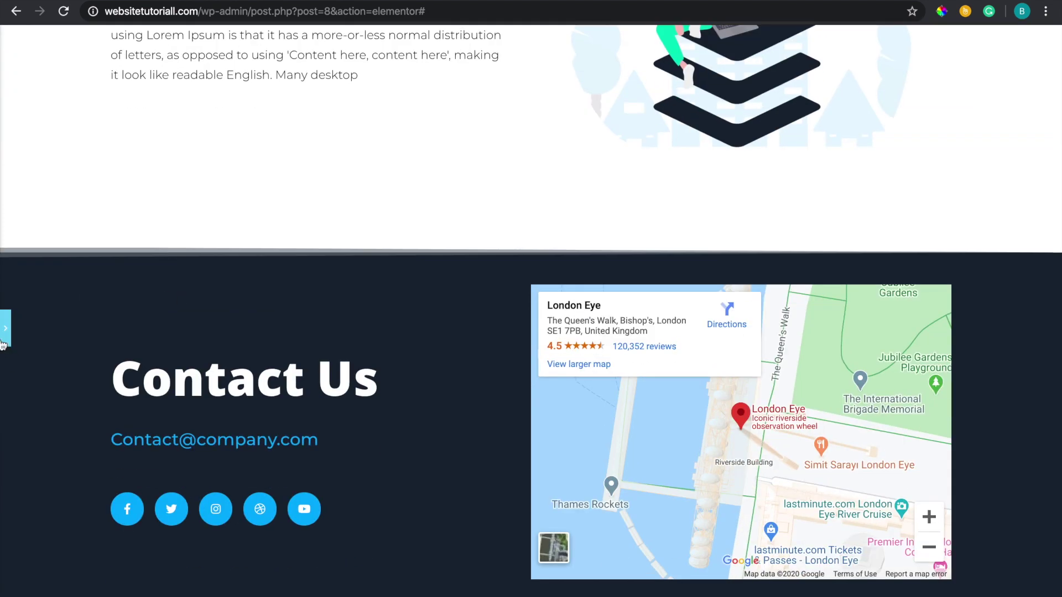
click(5, 328)
click(170, 302)
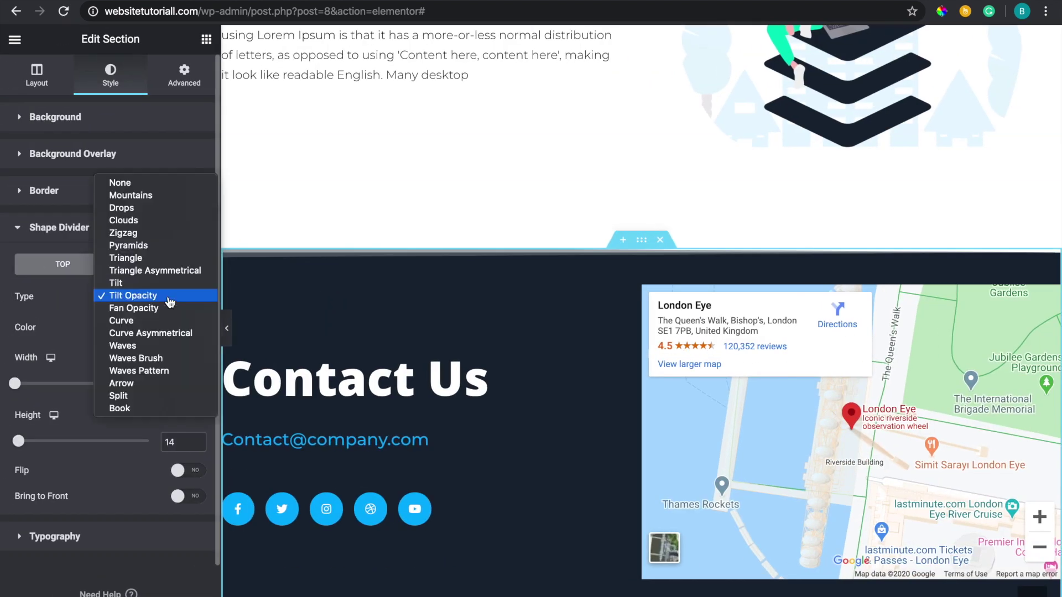
click(162, 188)
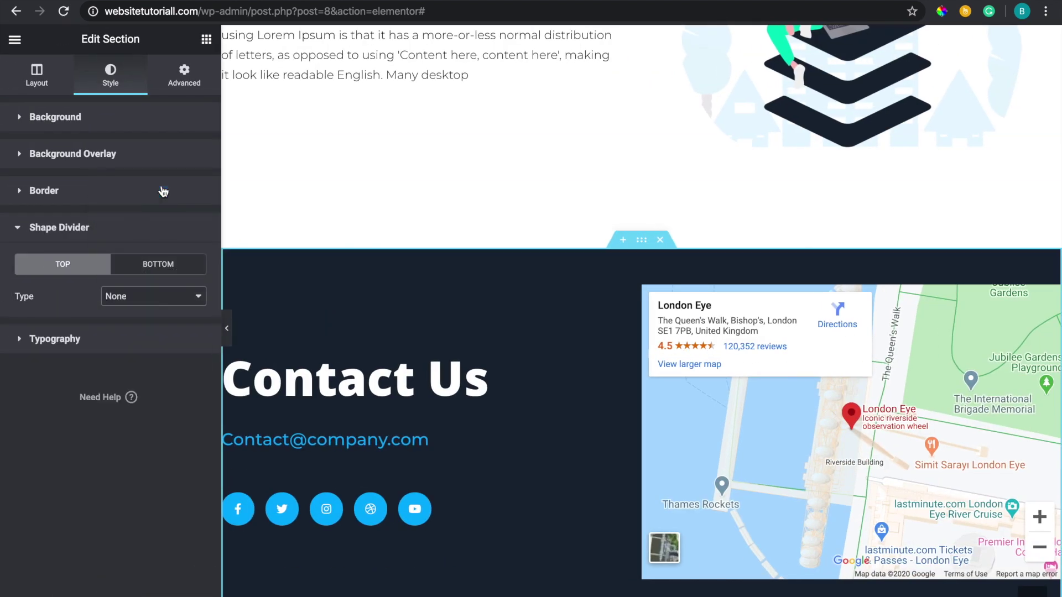
click(227, 328)
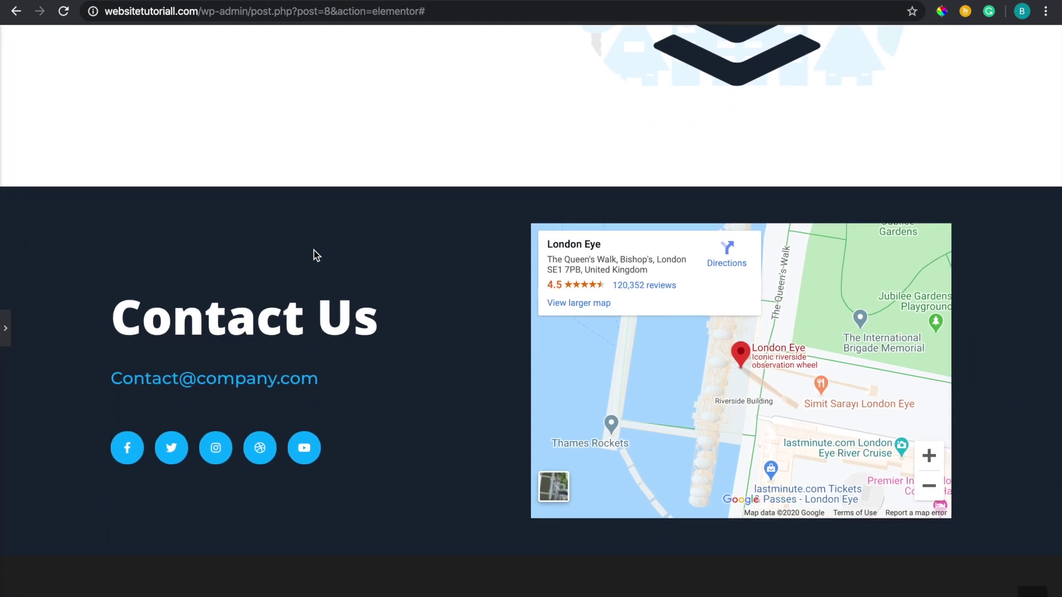
Step: Scroll the live page from the 'Fully Automate Your Business' hero to Contact Us and back up
click(6, 328)
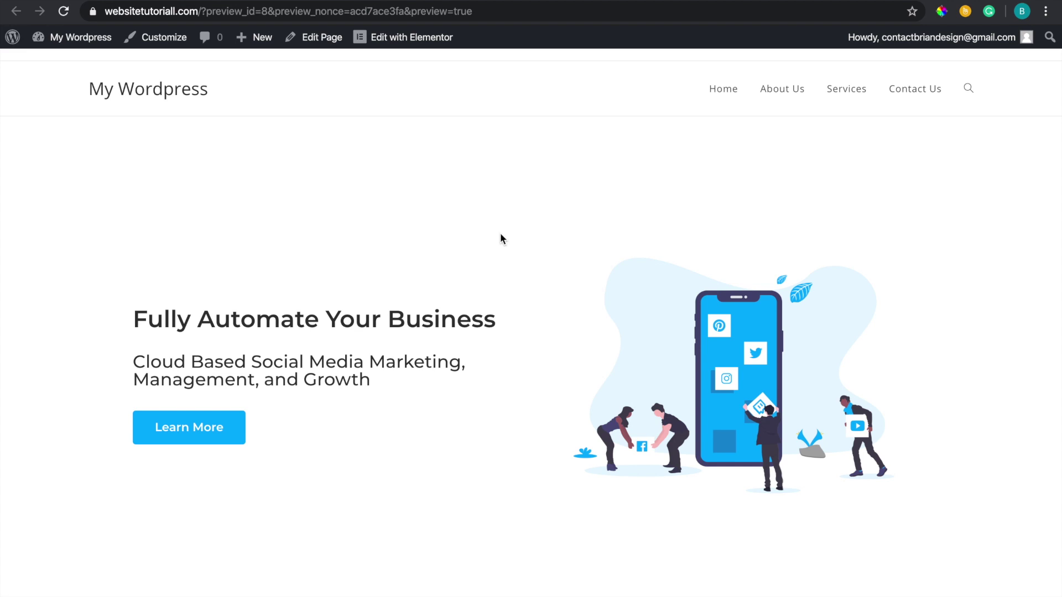
scroll(500, 234, down, 7)
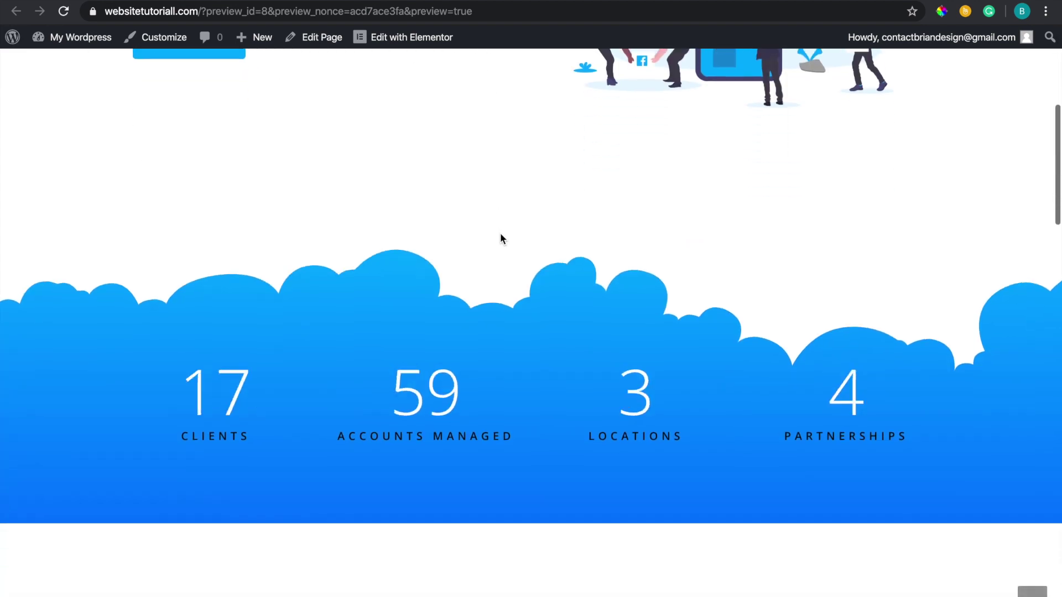
scroll(500, 235, down, 8)
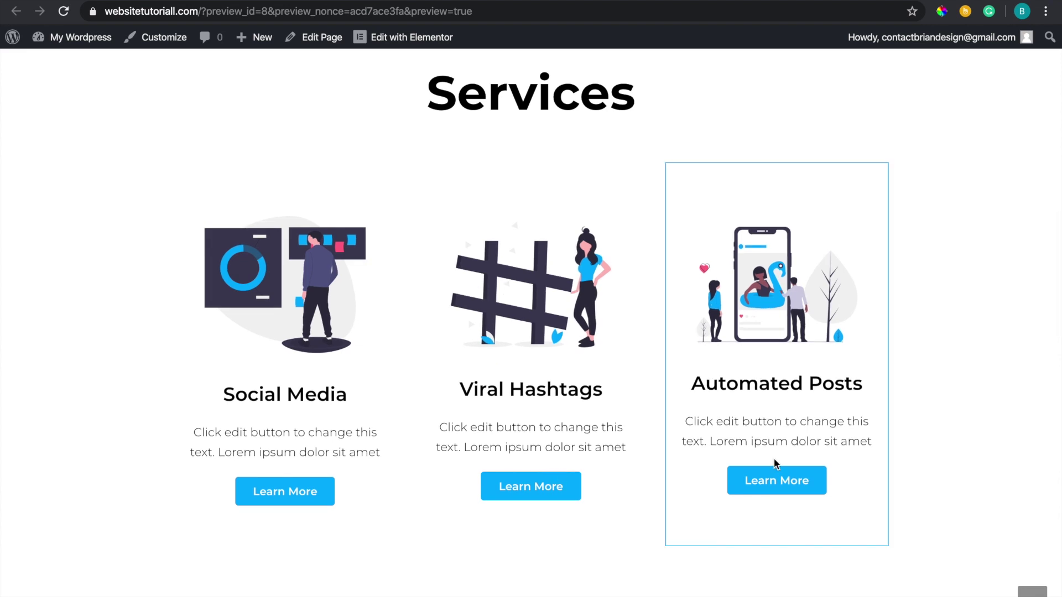
scroll(773, 464, down, 3)
scroll(773, 464, down, 7)
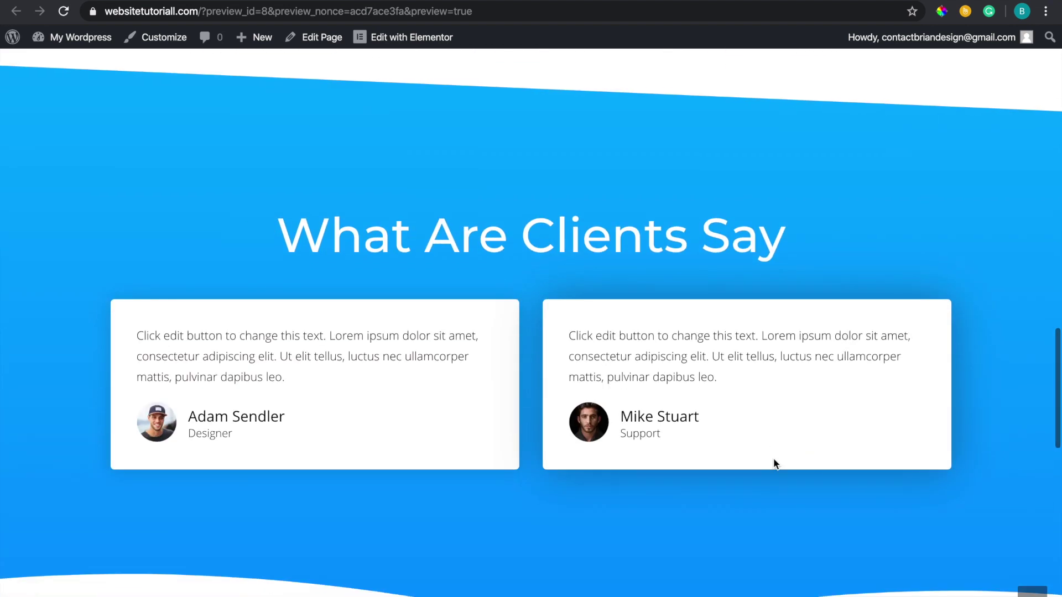
scroll(774, 463, down, 9)
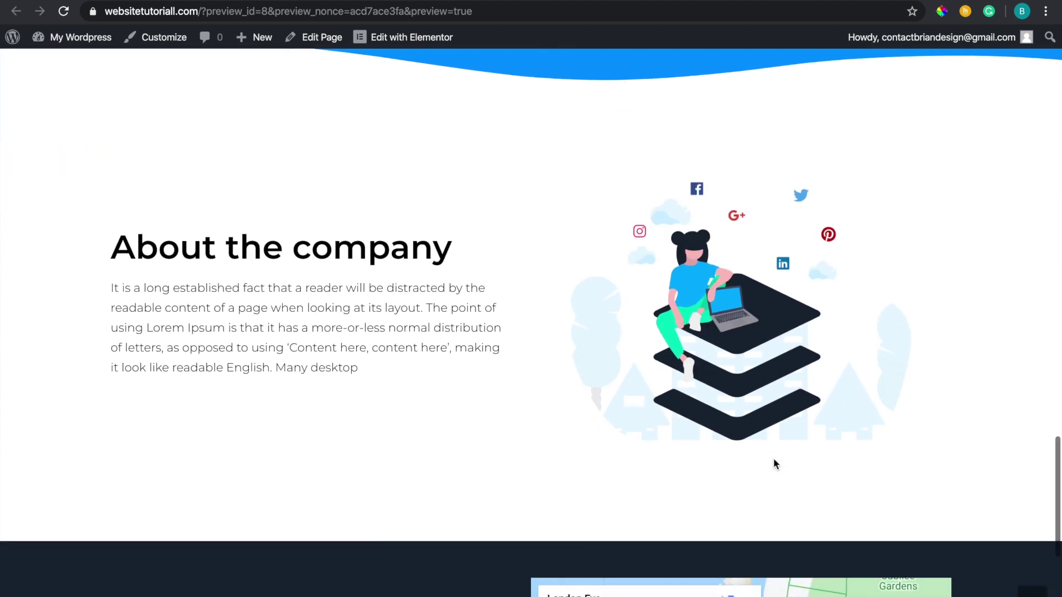
scroll(773, 464, down, 6)
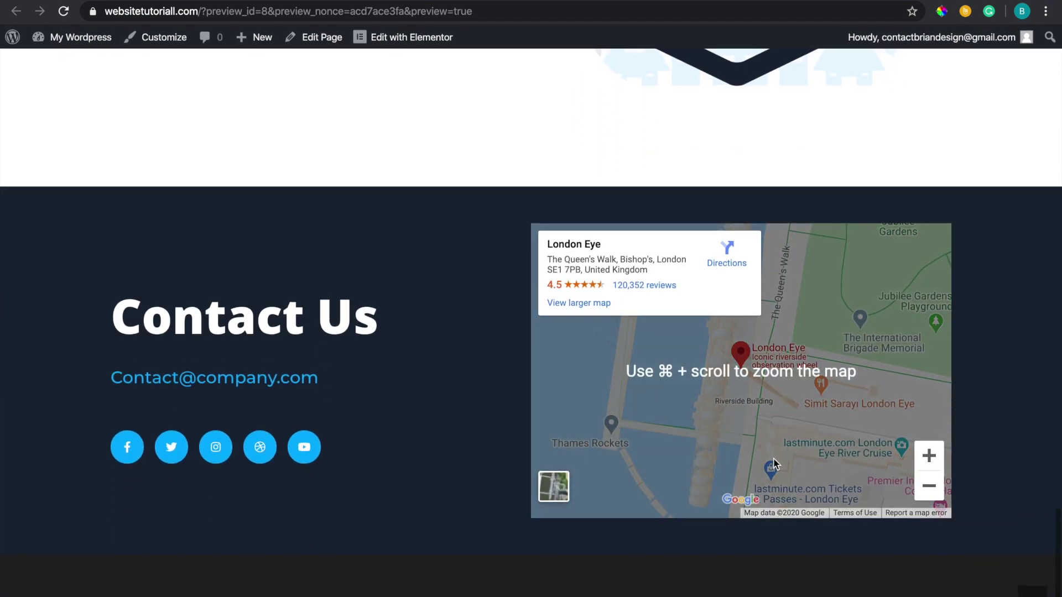
scroll(527, 496, up, 6)
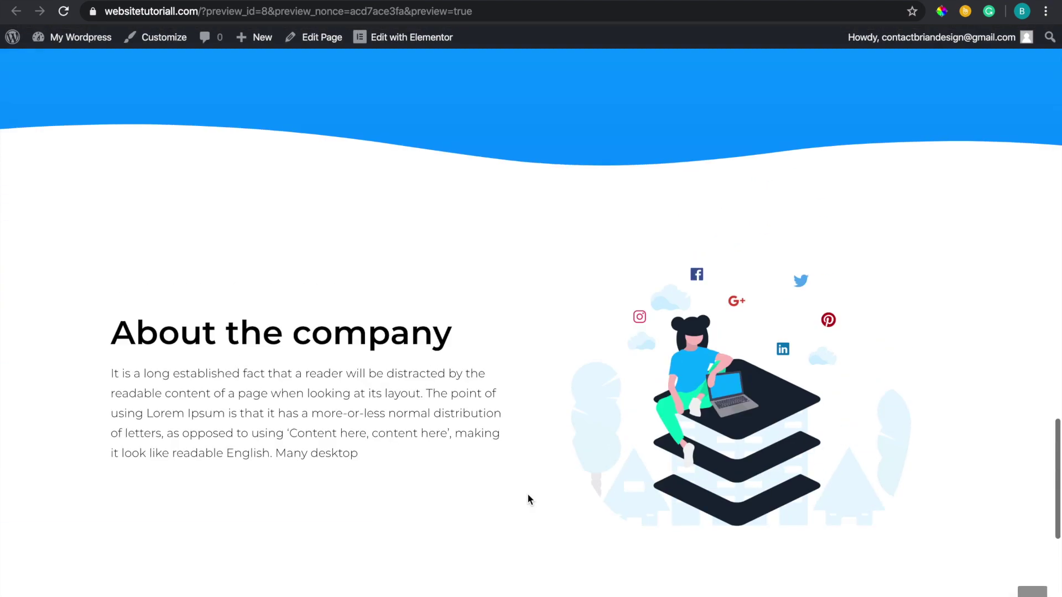
scroll(527, 494, up, 20)
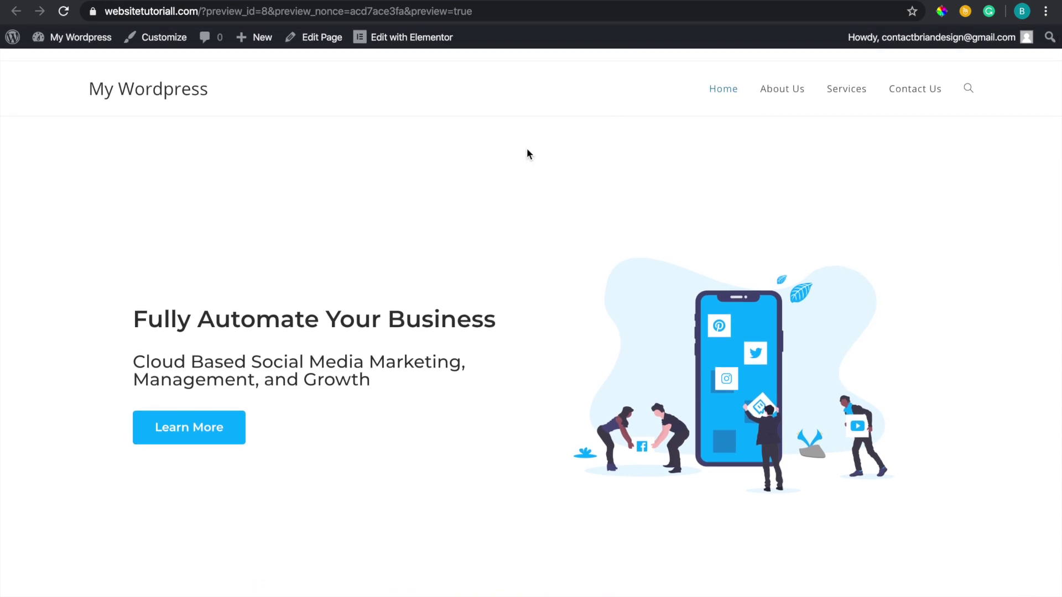
scroll(527, 163, down, 20)
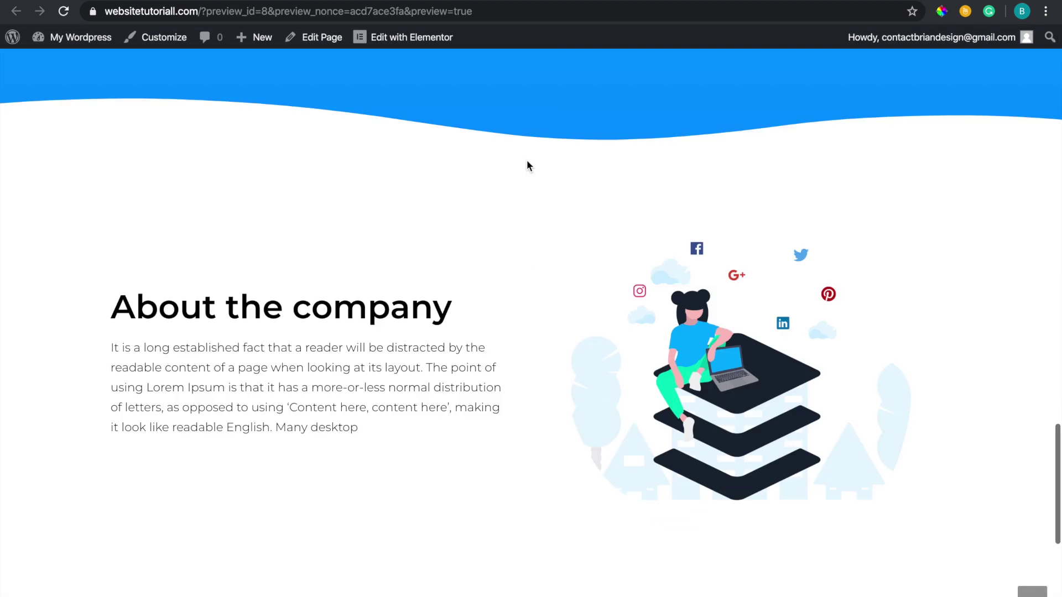
scroll(438, 373, up, 20)
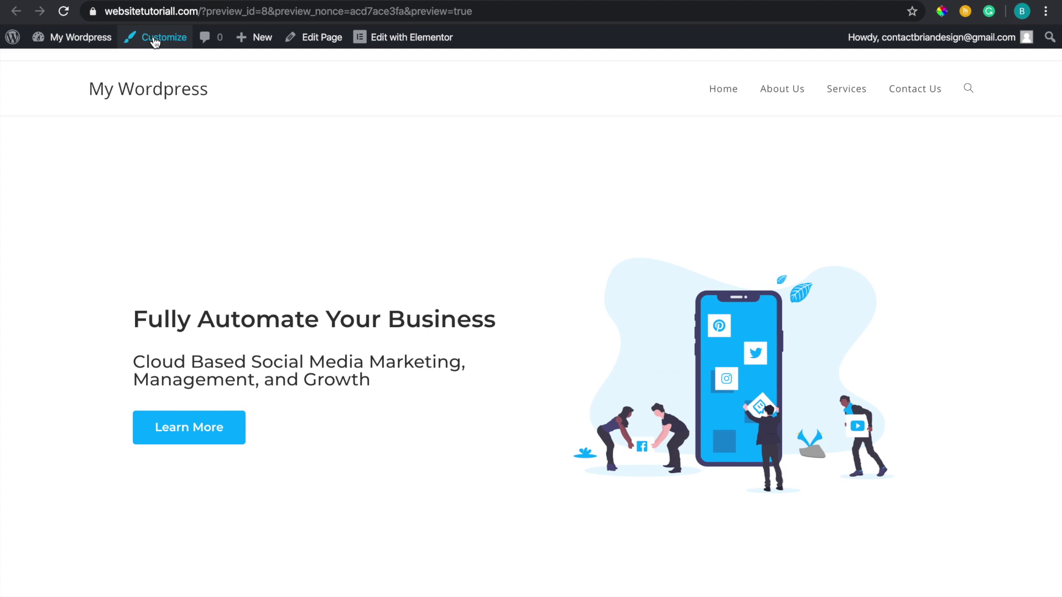
Step: Replace the Site Identity title 'My Wordpress' with 'Website Tutorials'
mouse_move(94, 49)
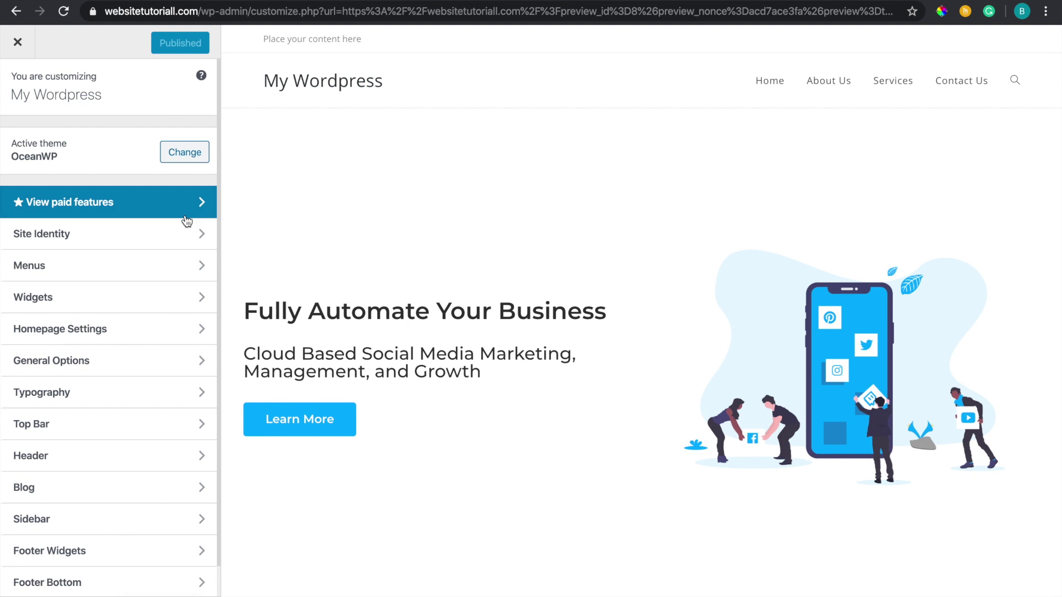
click(199, 238)
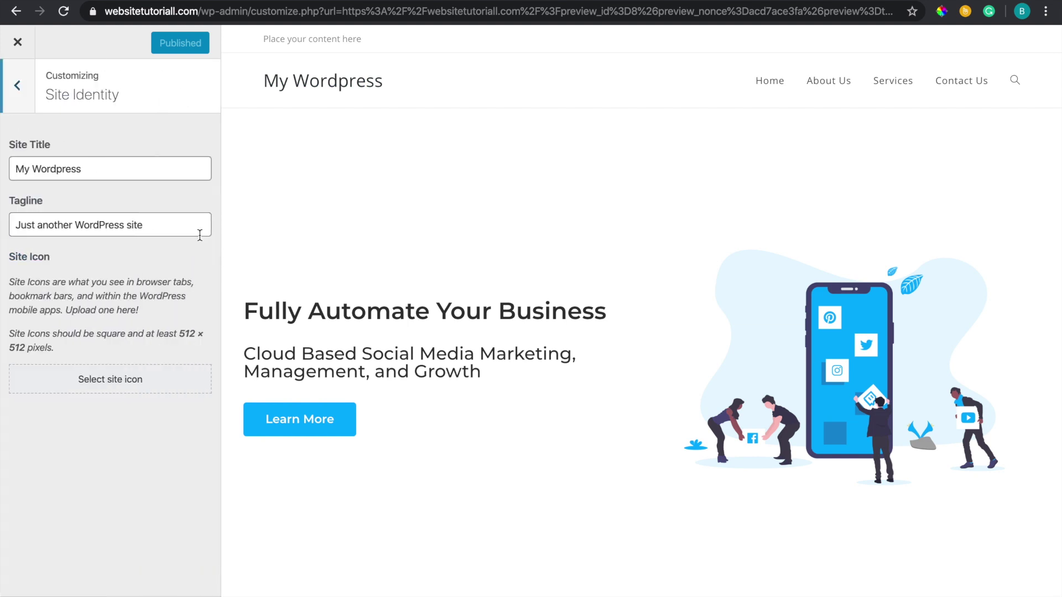
double_click(100, 171)
triple_click(100, 170)
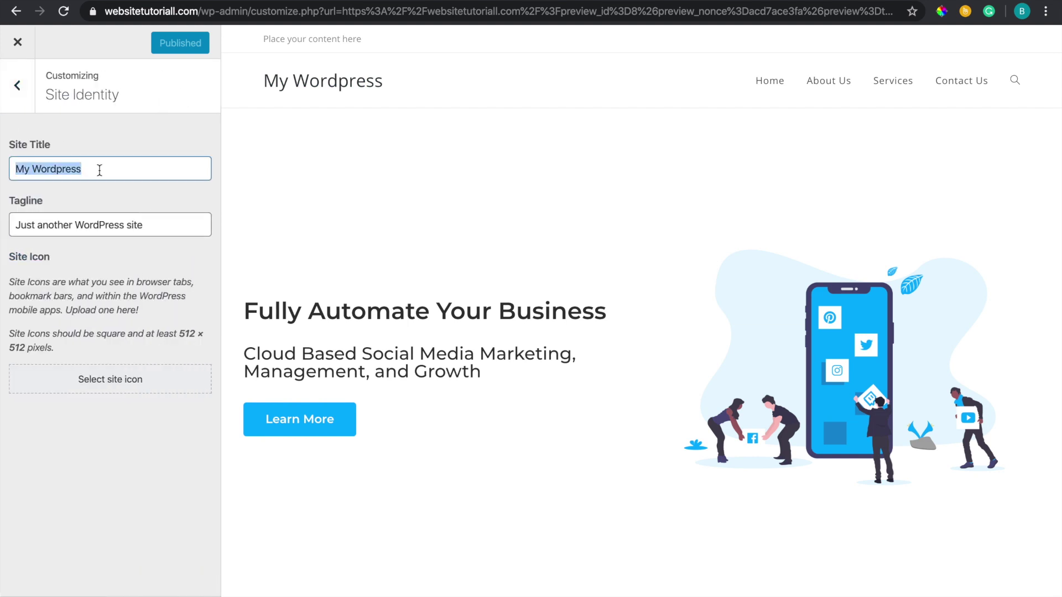
text(Websi)
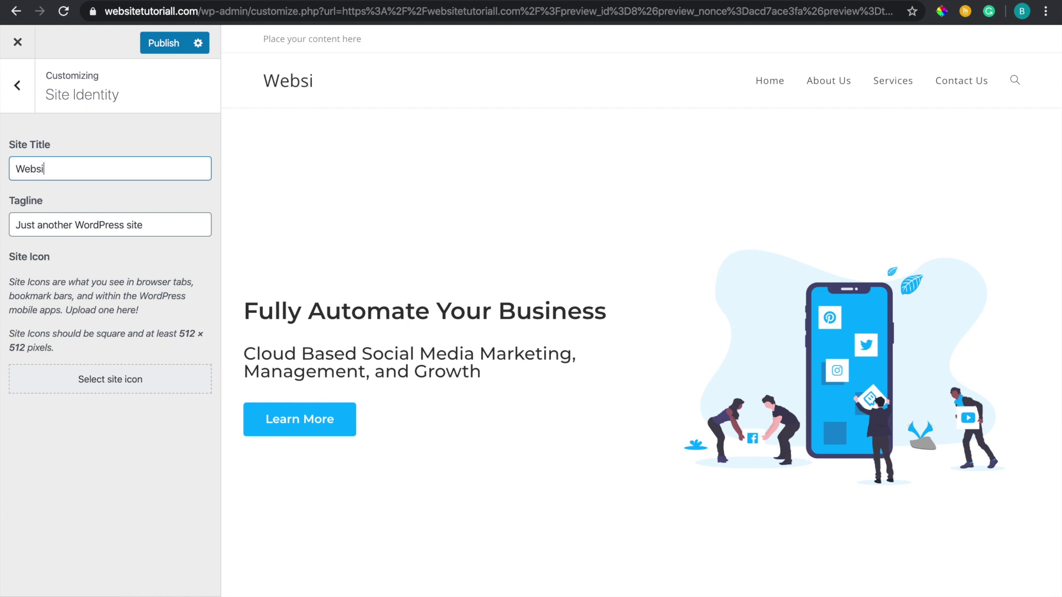
text(te Tutorials)
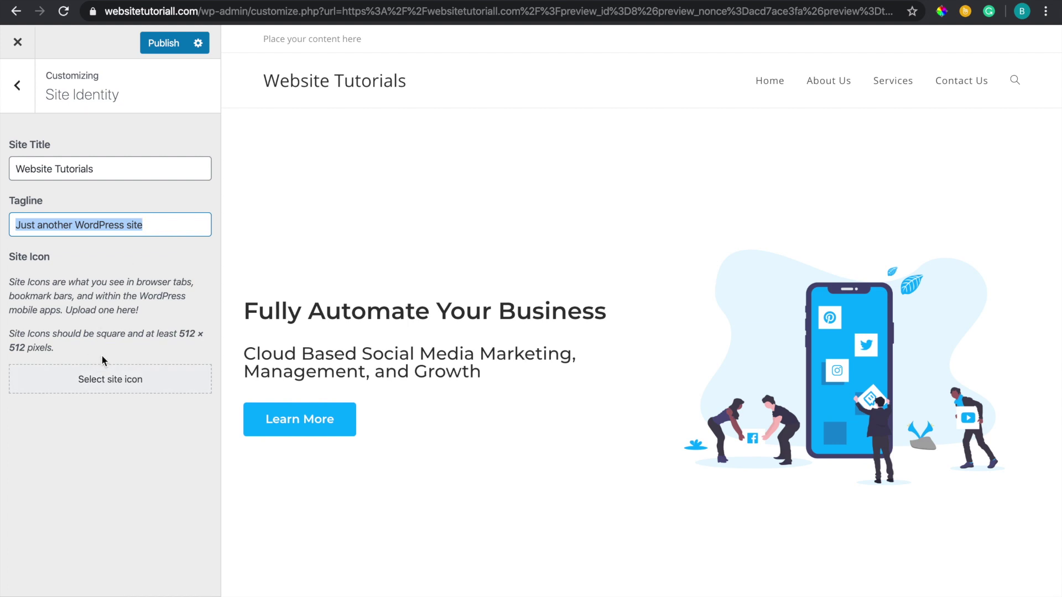
click(19, 104)
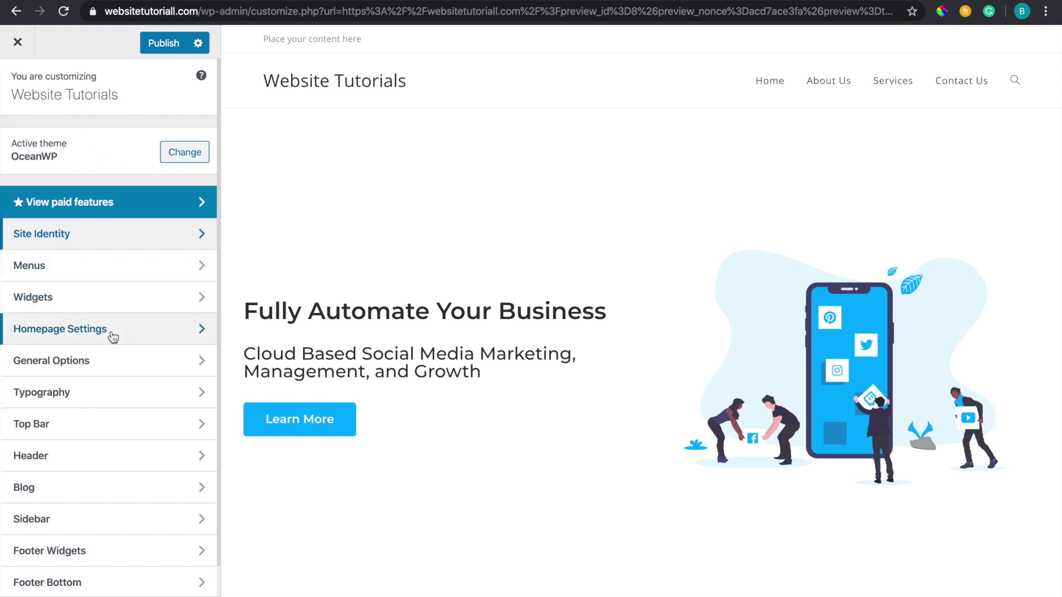
Step: Set the Header > General Style dropdown to Transparent
click(53, 459)
click(118, 138)
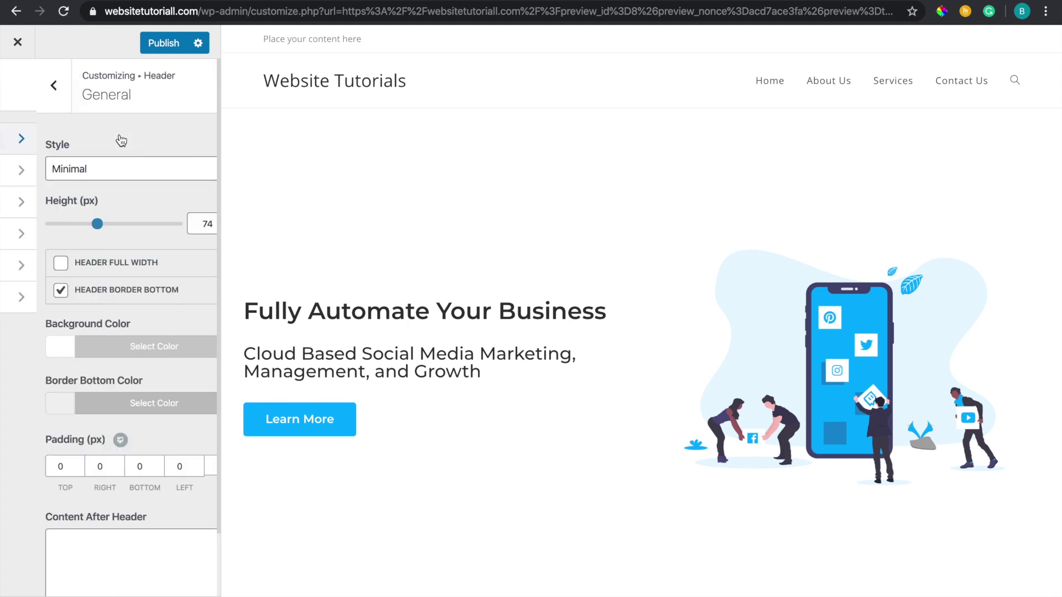
click(113, 170)
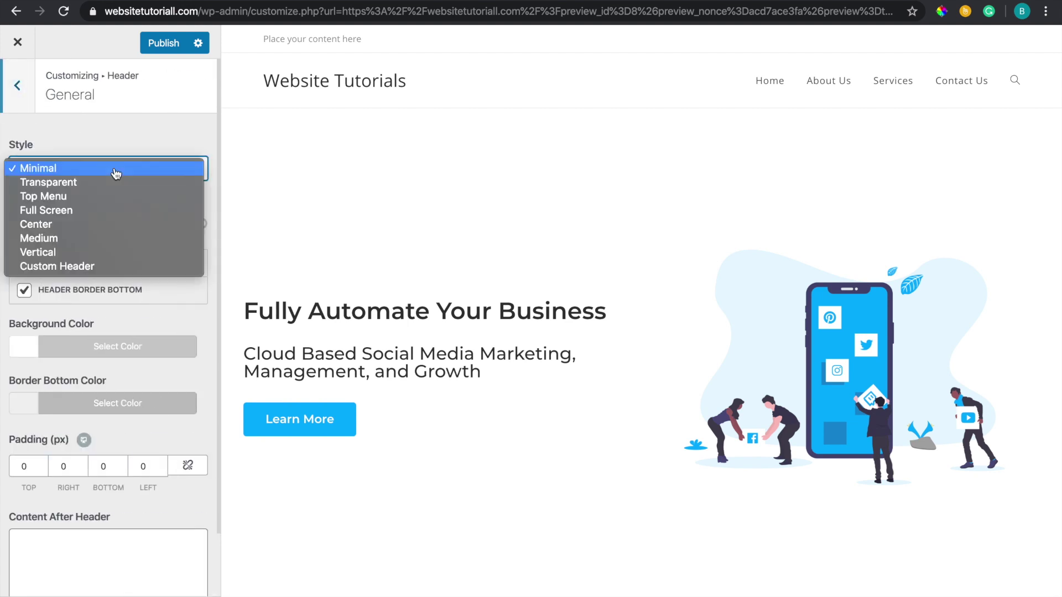
click(110, 183)
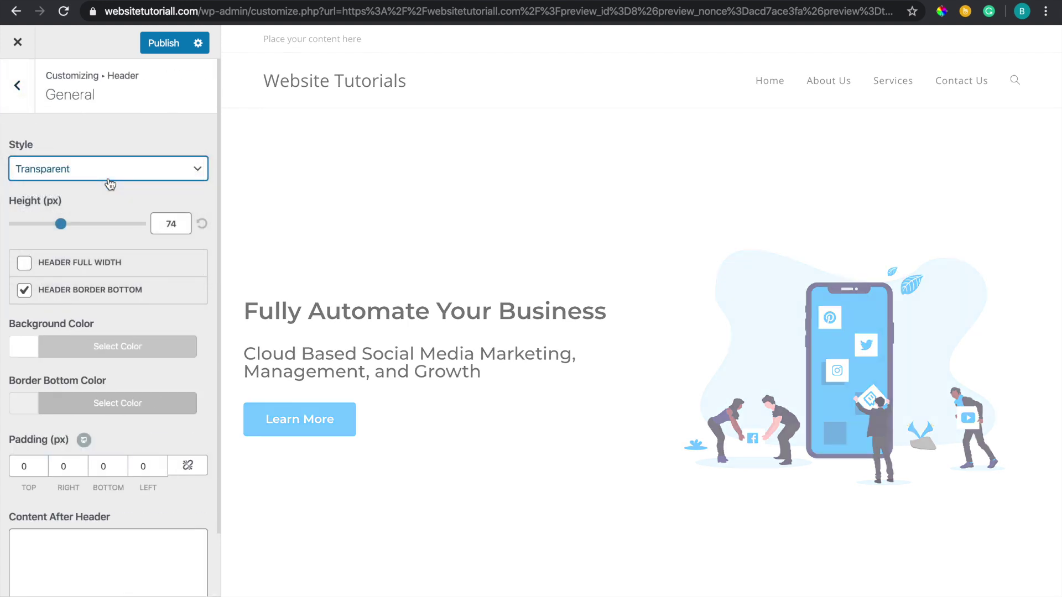
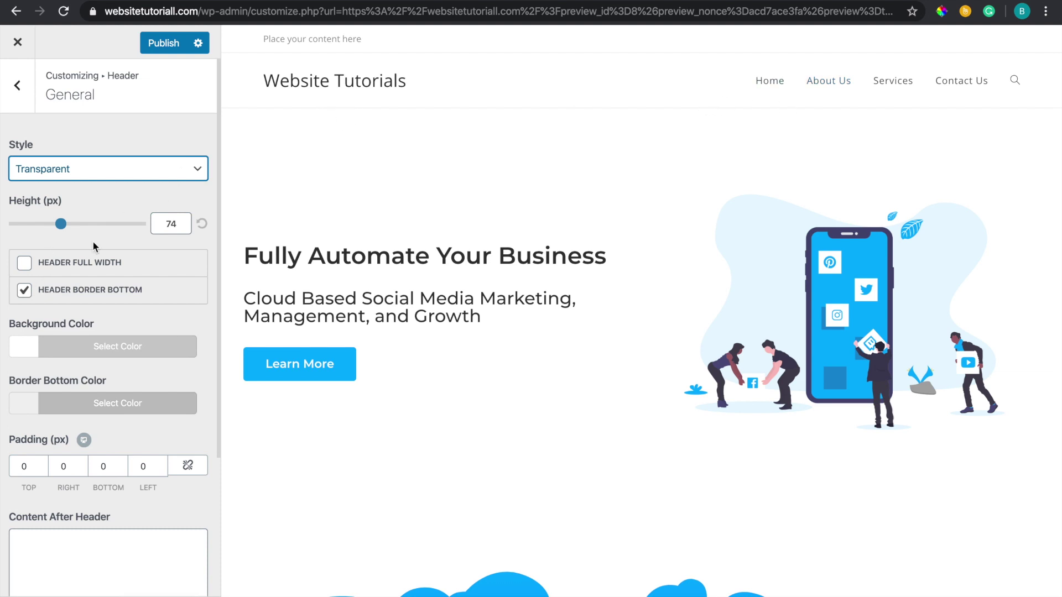
Step: Uncheck Header Border Bottom in the Header General settings
click(25, 290)
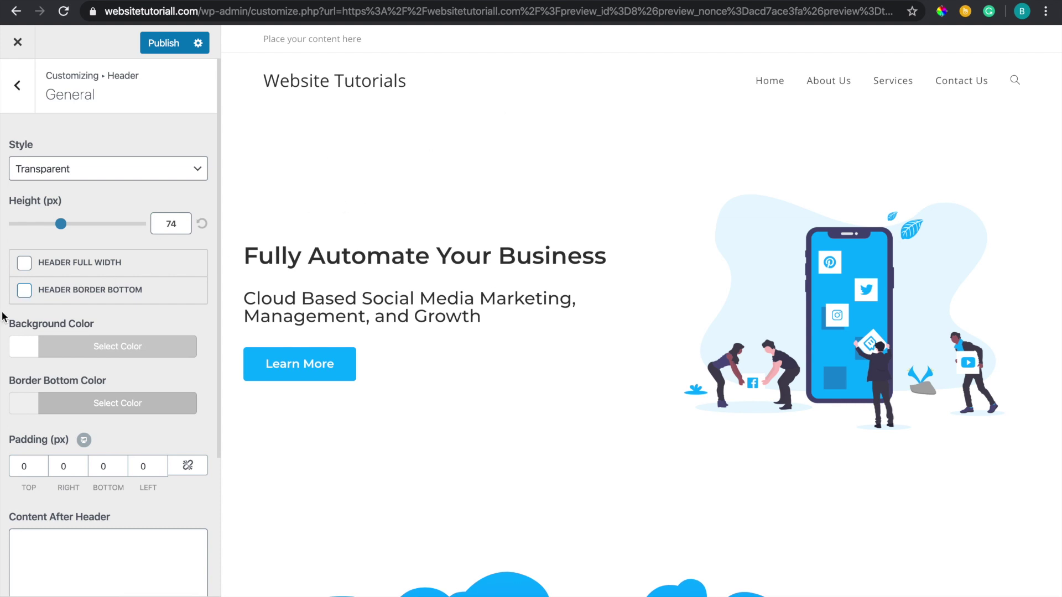
scroll(108, 310, down, 5)
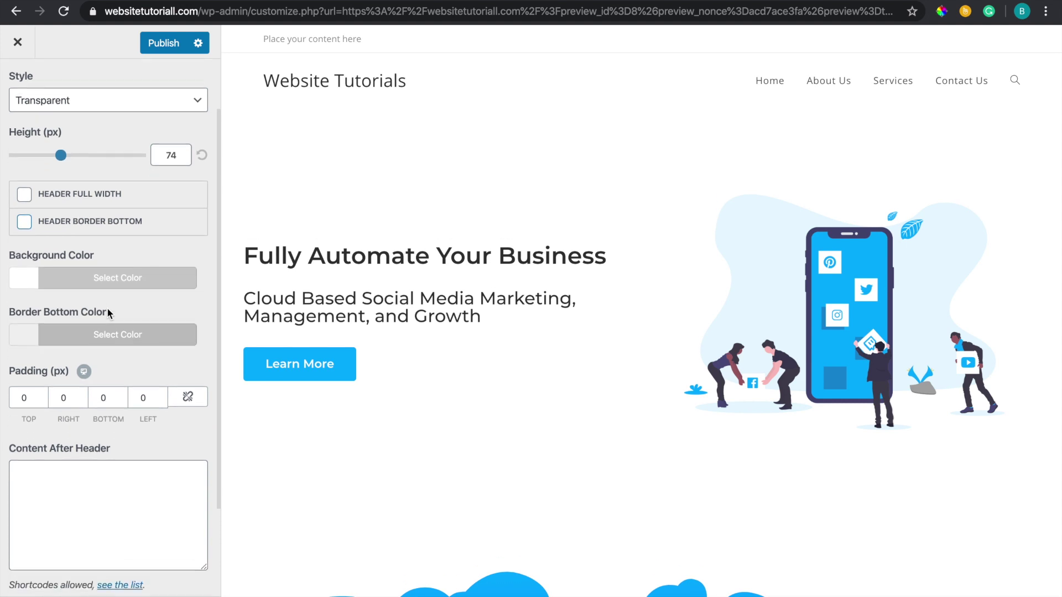
scroll(107, 307, up, 5)
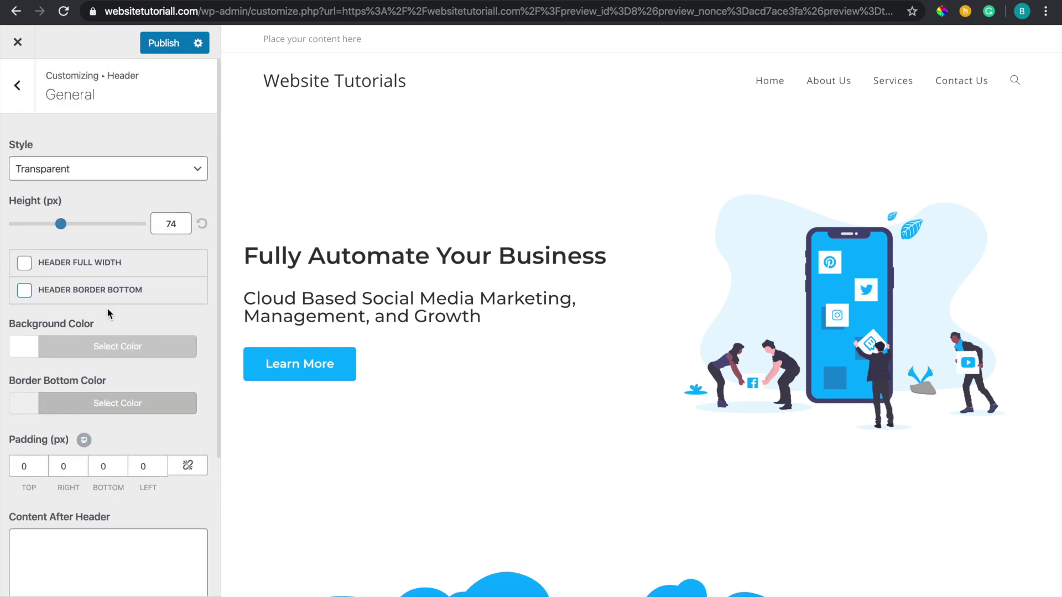
Step: Look at the header Logo settings, then open the Header Menu settings
click(23, 95)
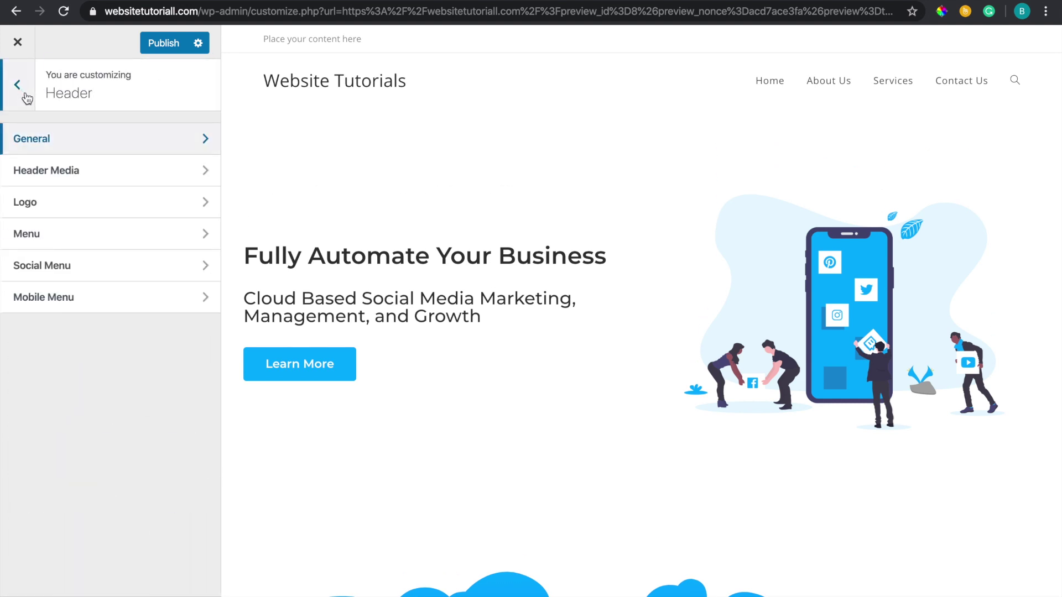
click(177, 210)
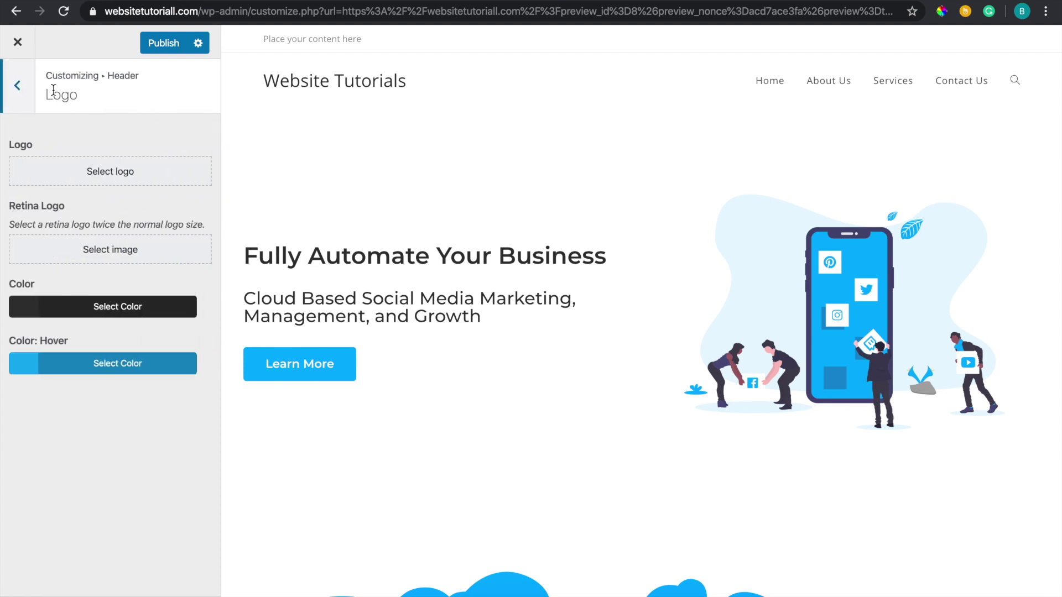
click(23, 94)
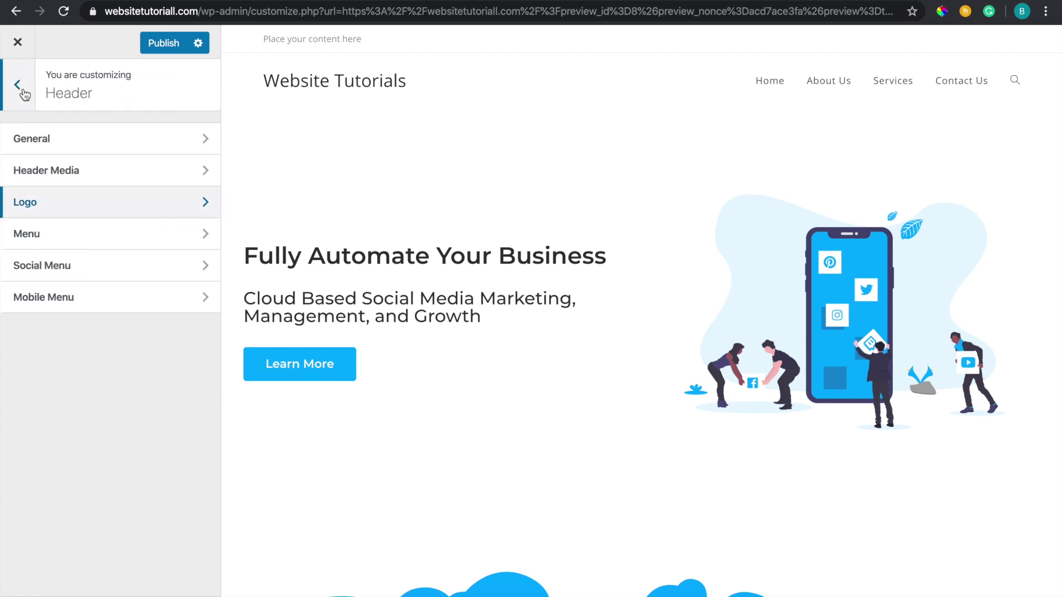
click(197, 242)
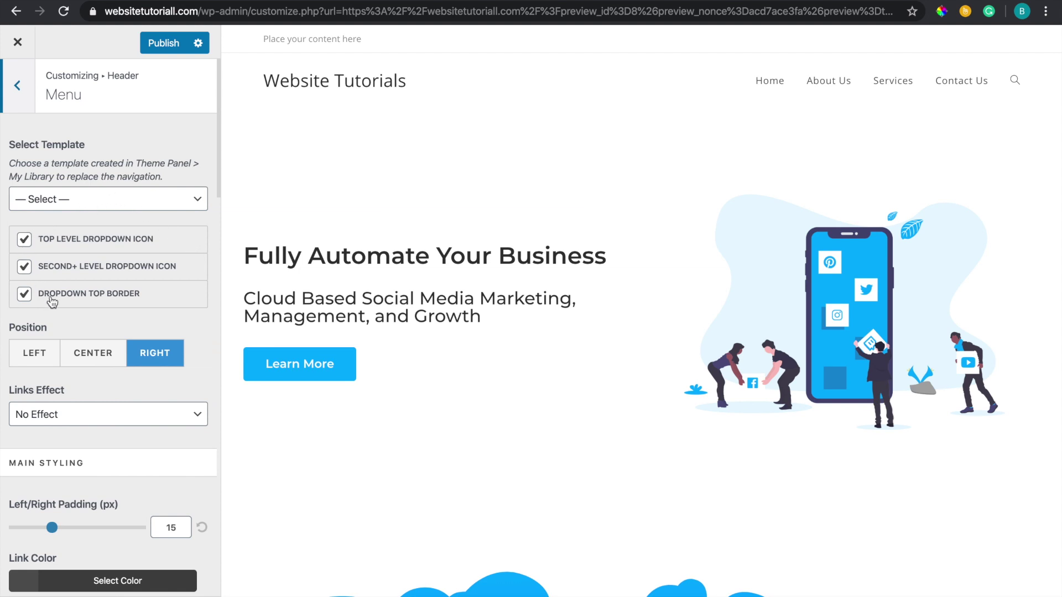
Step: Set the header menu's Search Icon Style to Disabled
scroll(52, 301, down, 3)
scroll(52, 301, down, 7)
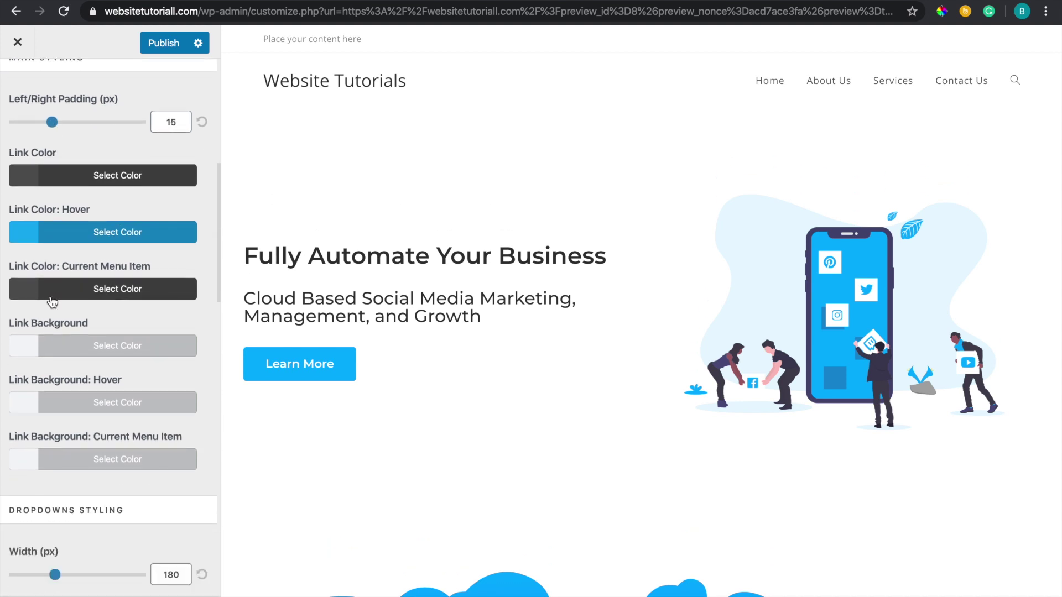
scroll(52, 301, down, 9)
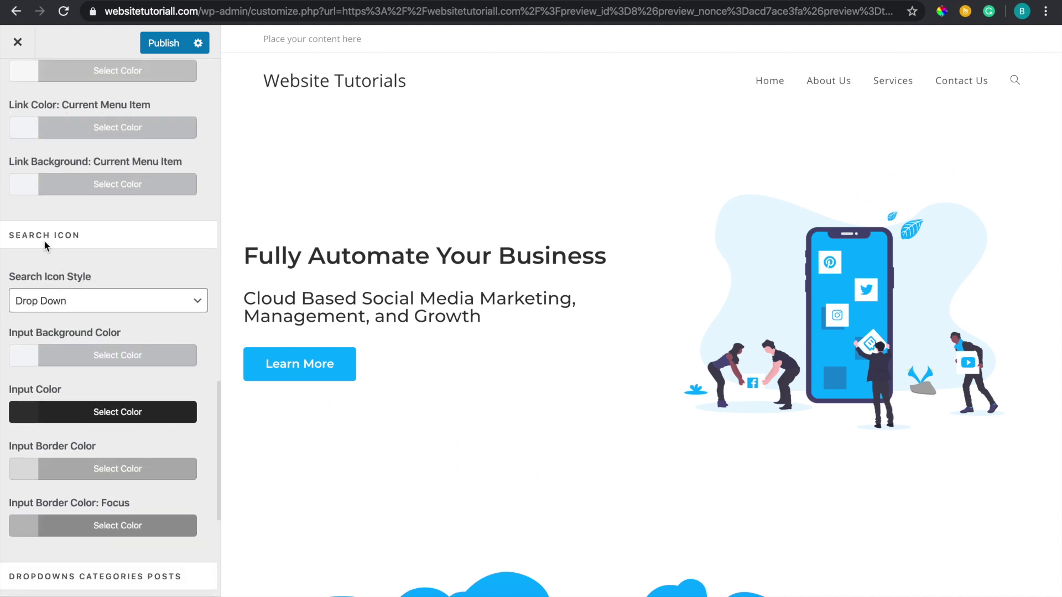
click(52, 303)
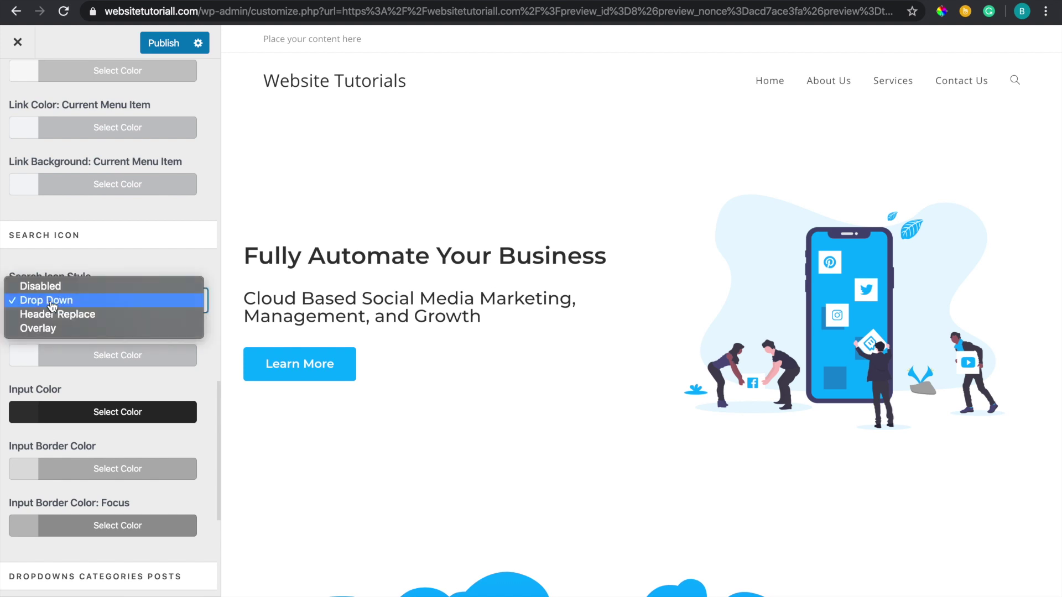
click(65, 287)
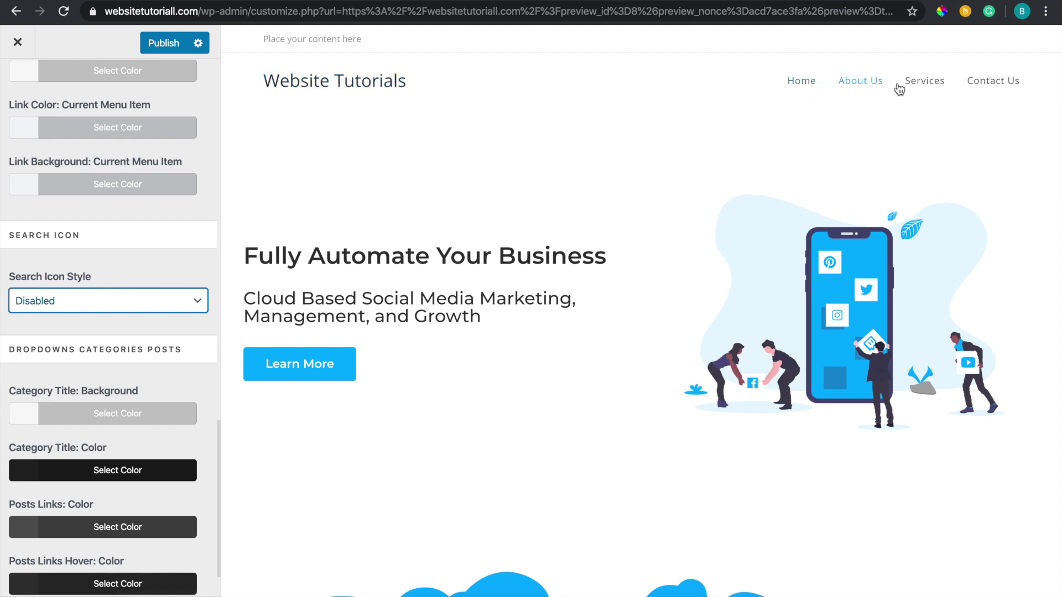
Step: Set the menu's Link Color: Hover to #0687dd, then return to the Header sections
scroll(88, 244, down, 1)
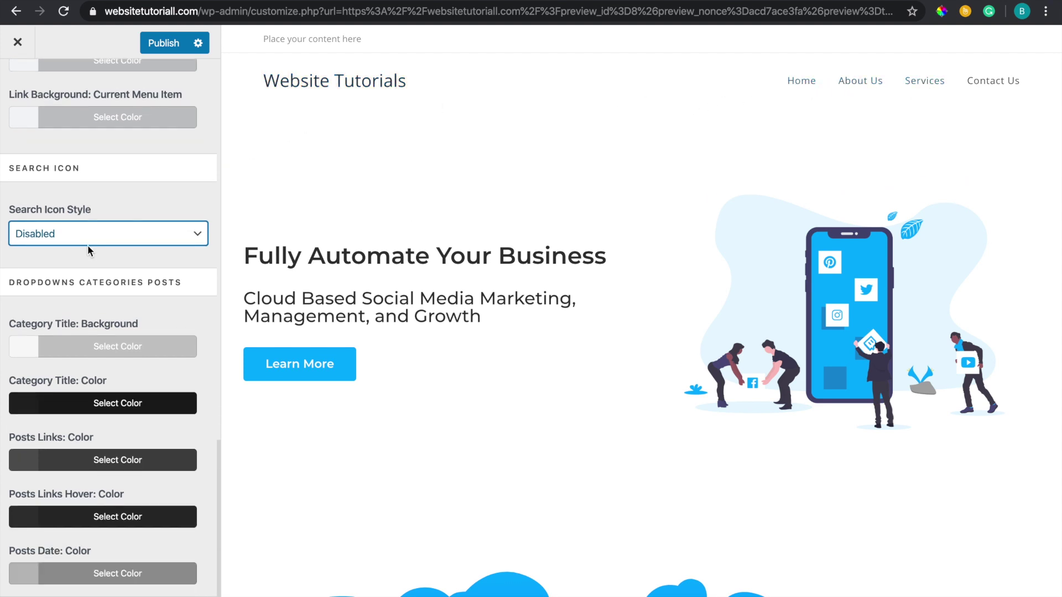
scroll(87, 244, up, 8)
scroll(87, 250, up, 8)
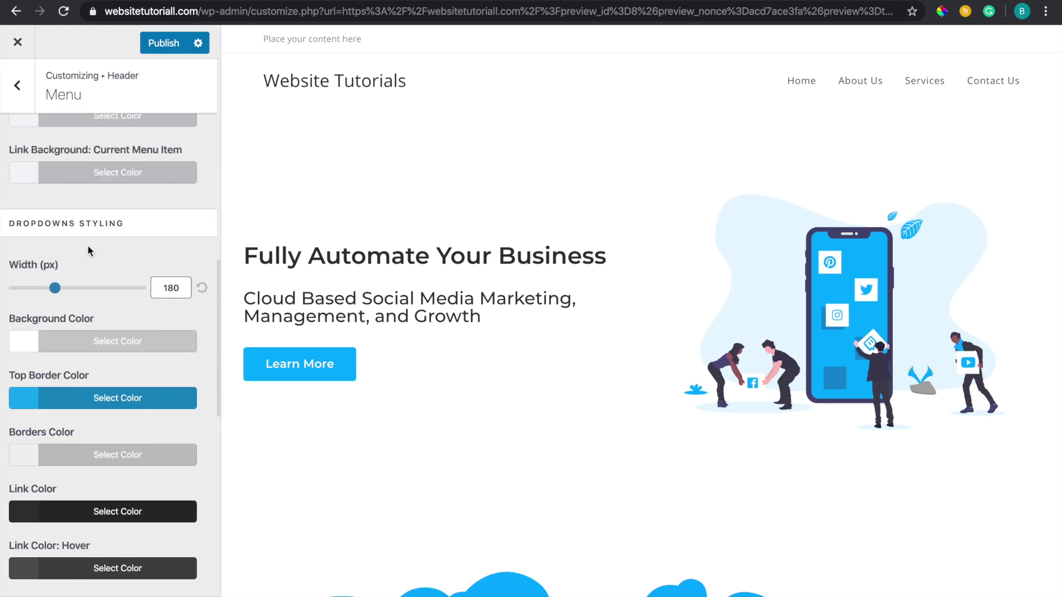
scroll(89, 249, up, 2)
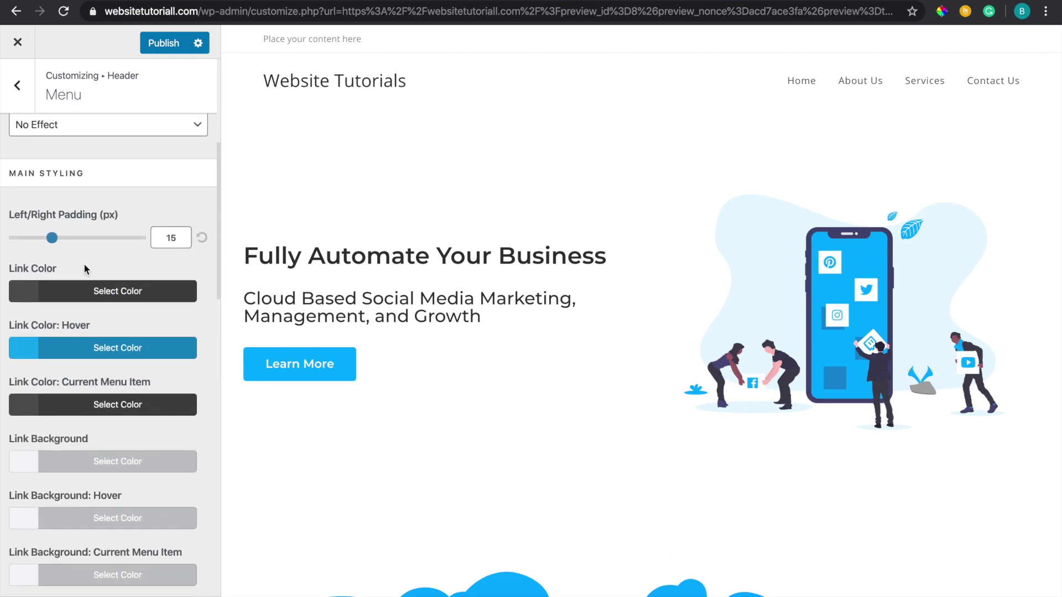
click(105, 354)
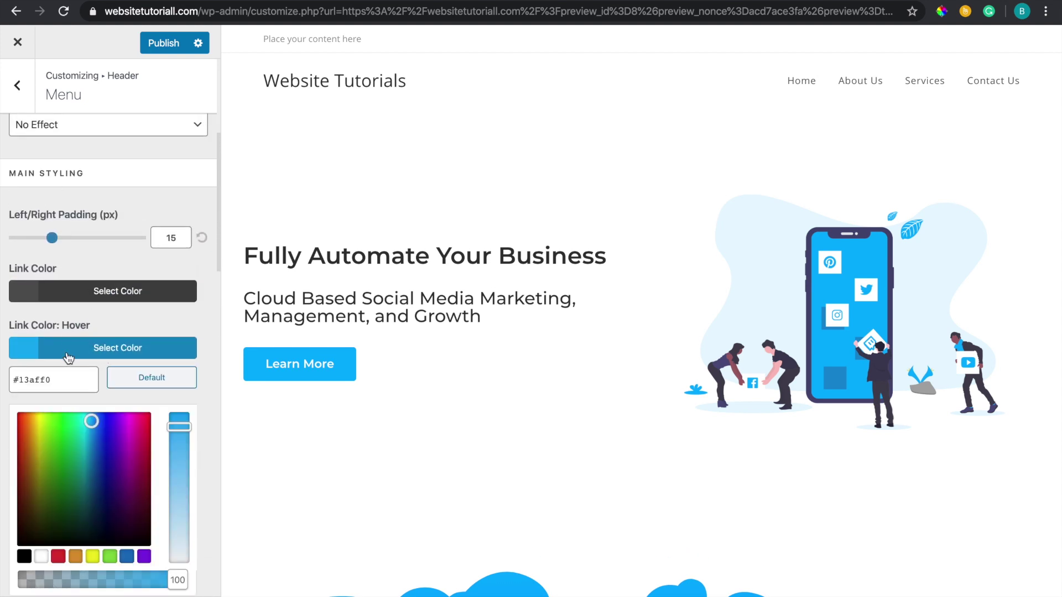
click(70, 428)
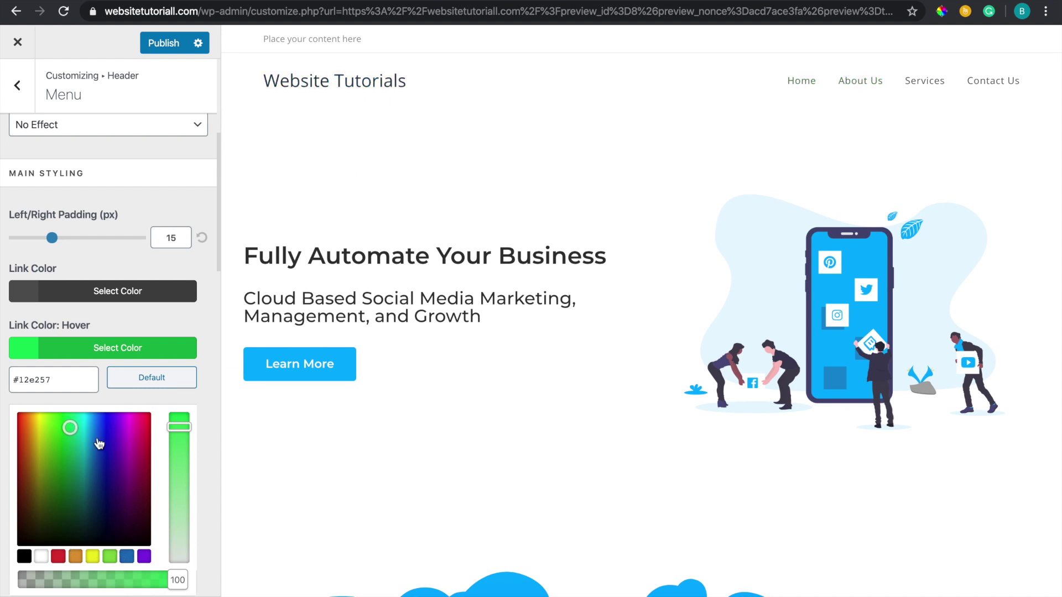
drag(92, 430, 89, 430)
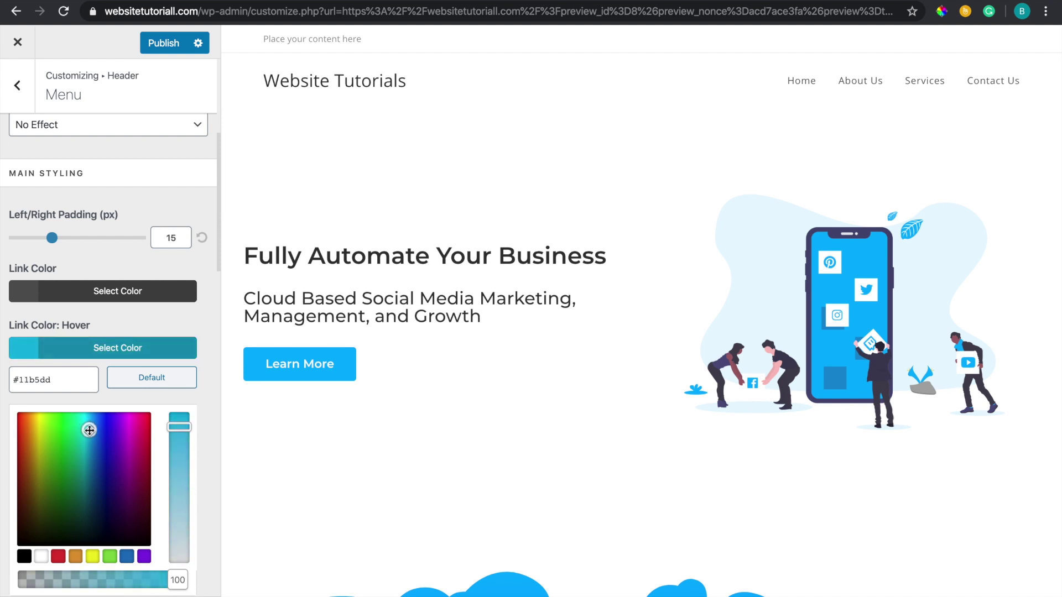
triple_click(67, 390)
text(#182534)
drag(95, 443, 93, 431)
drag(178, 483, 178, 420)
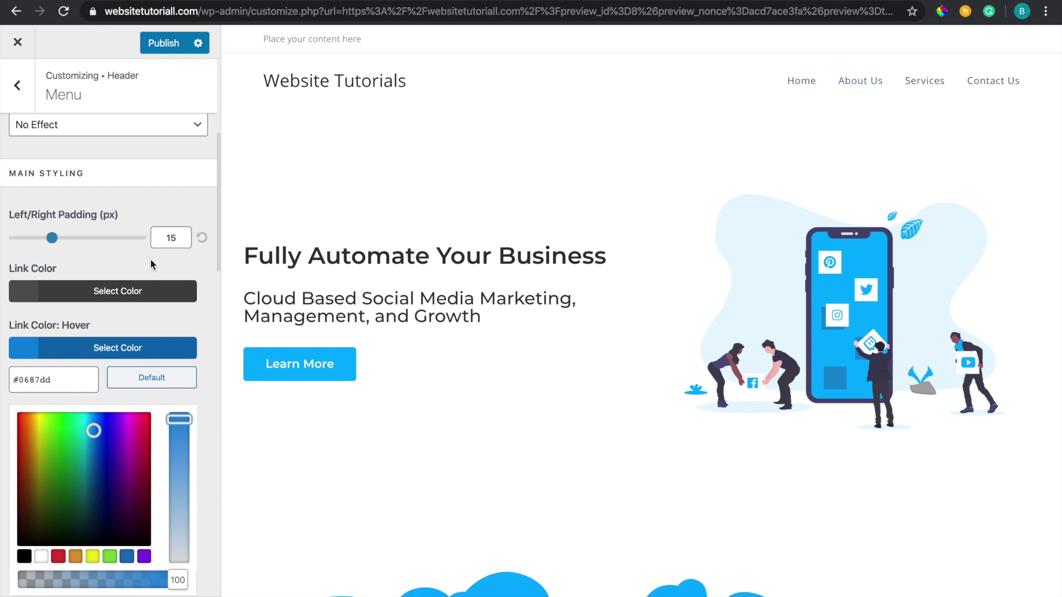
click(155, 204)
scroll(155, 205, up, 4)
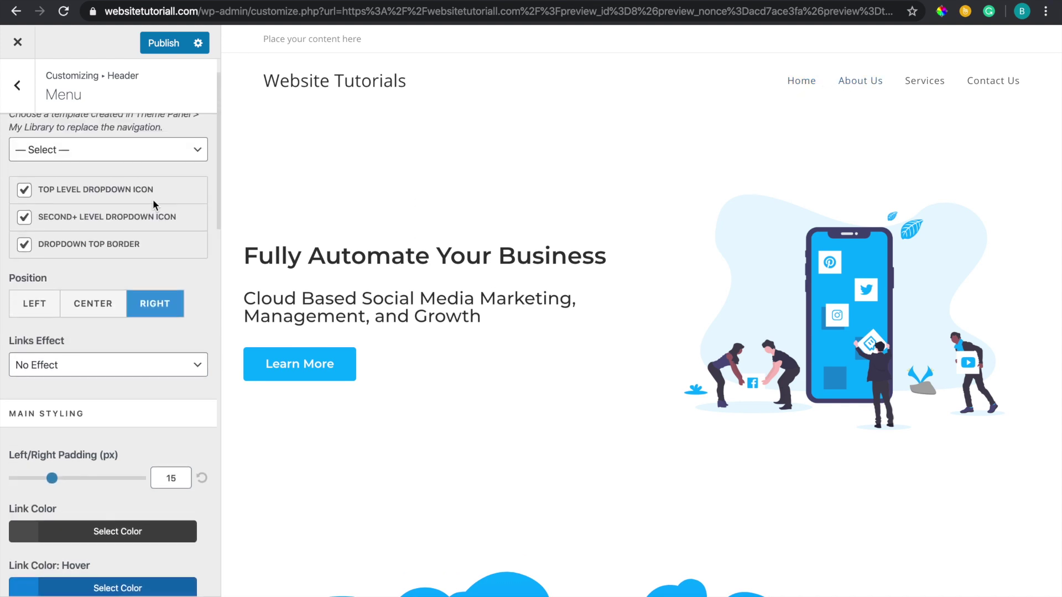
scroll(154, 204, up, 1)
click(25, 94)
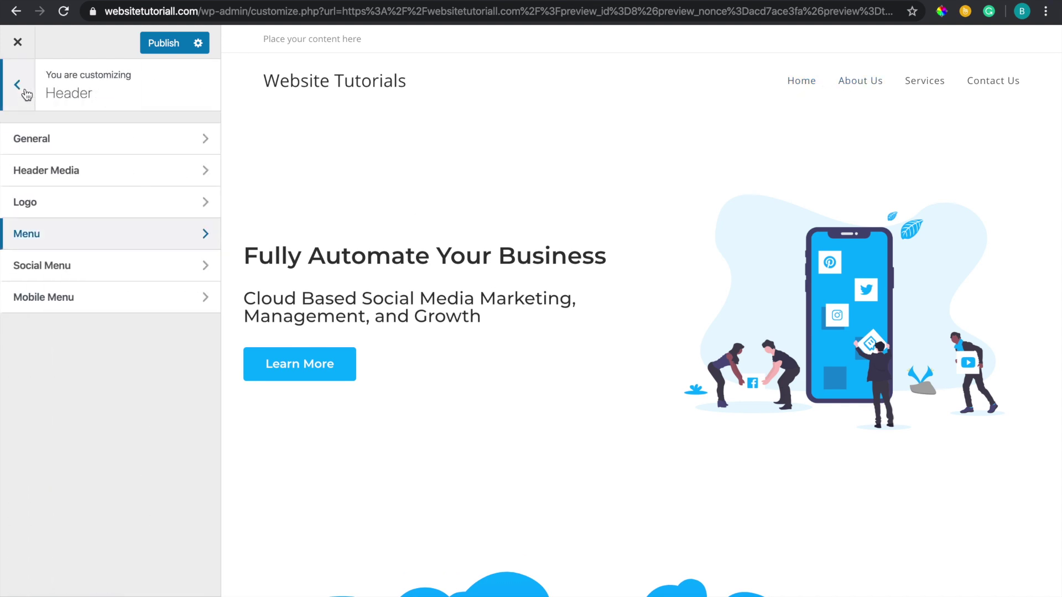
Step: Look through the Social Menu and Mobile Menu header settings
click(122, 270)
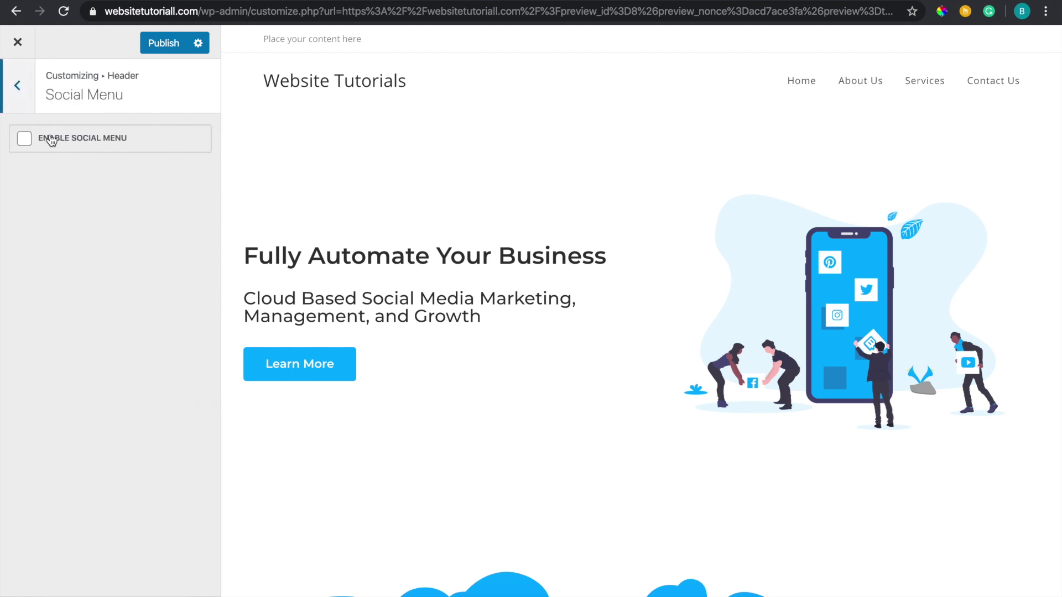
click(32, 110)
click(64, 295)
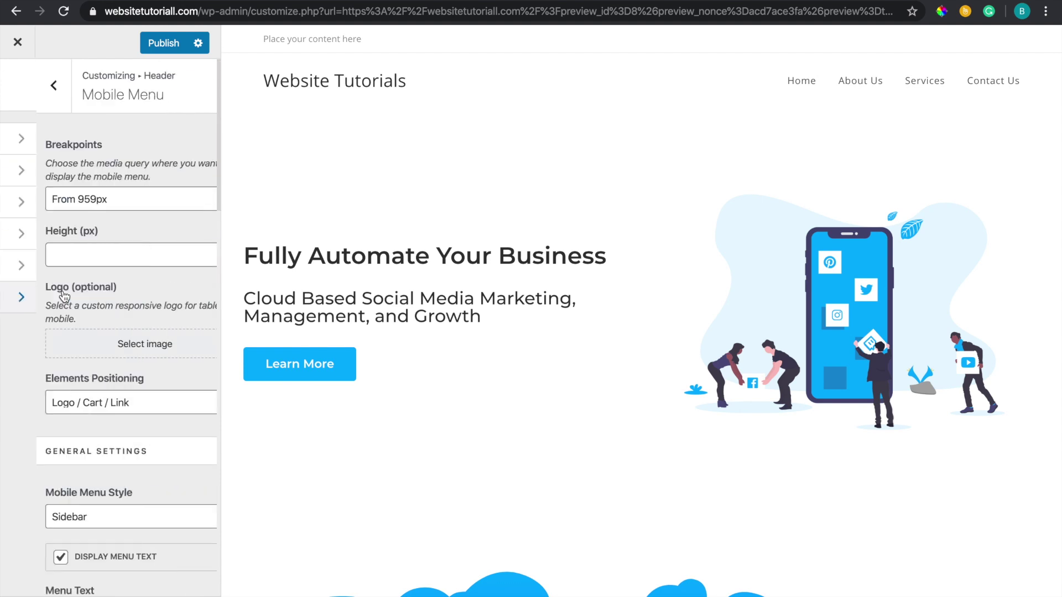
scroll(80, 258, down, 3)
scroll(79, 257, down, 2)
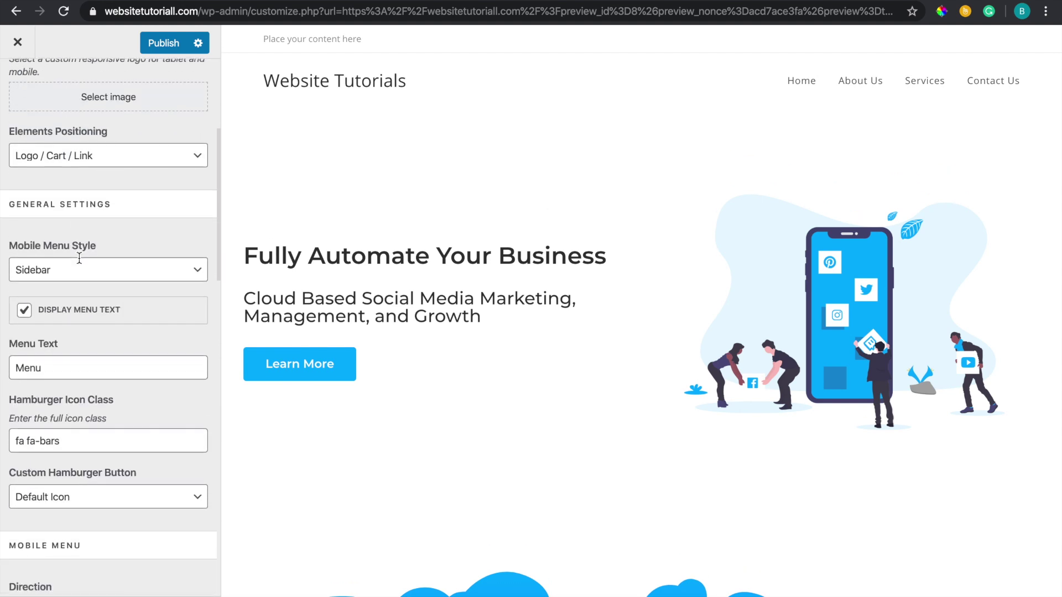
scroll(79, 258, up, 5)
click(22, 88)
click(22, 88)
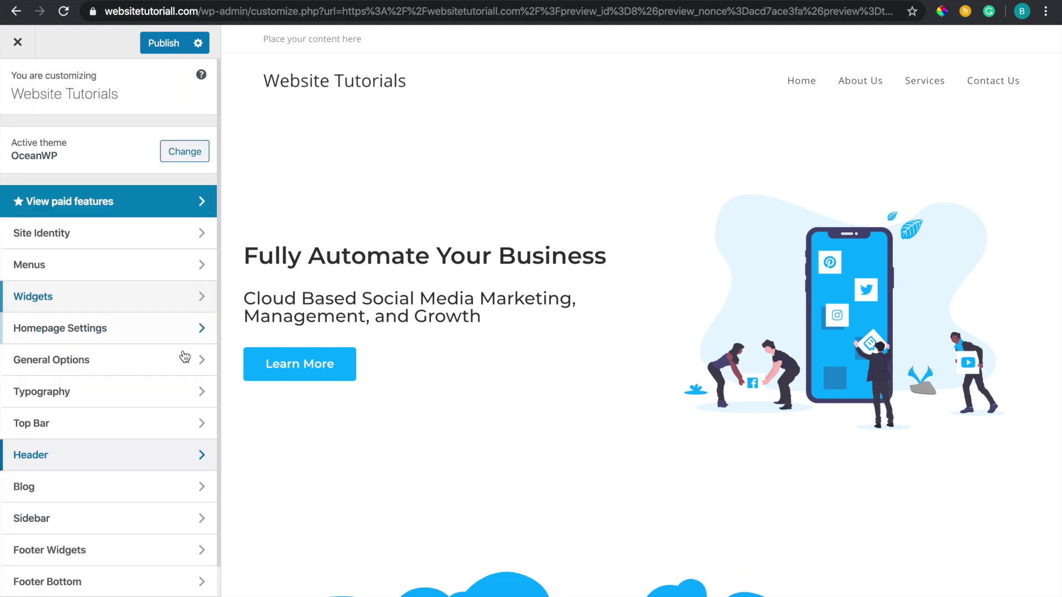
Step: Uncheck Enable Top Bar in Top Bar > General
click(158, 429)
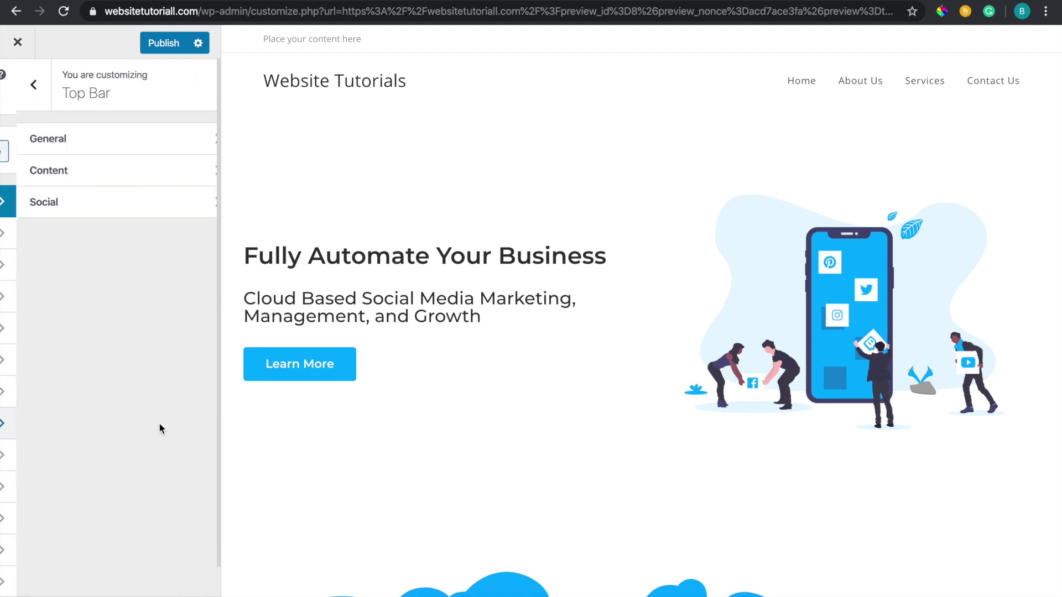
click(106, 140)
click(25, 138)
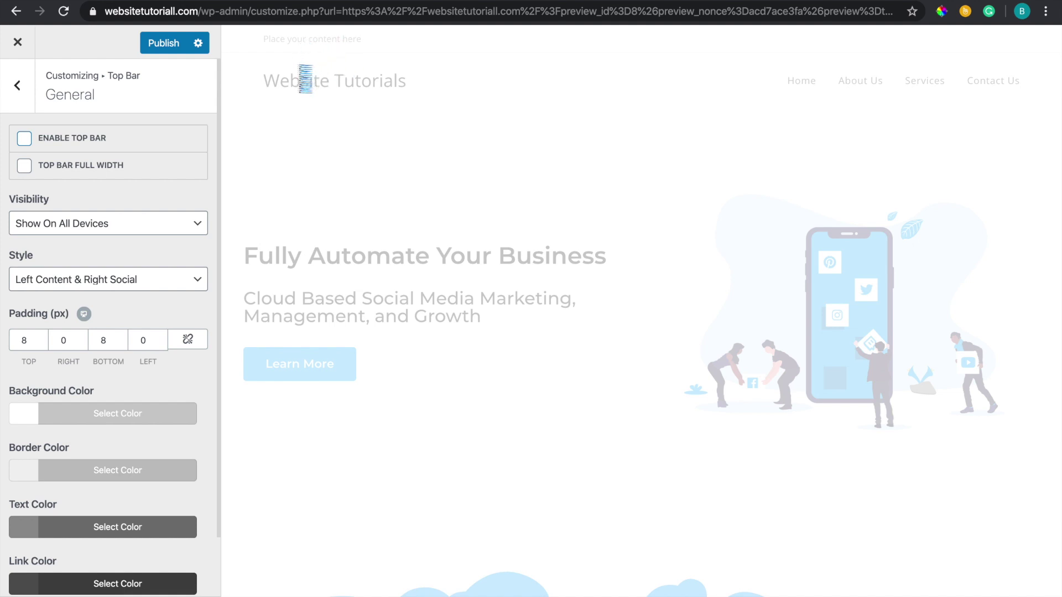
click(20, 91)
Step: Publish all Customizer changes and reload the browser page
click(22, 95)
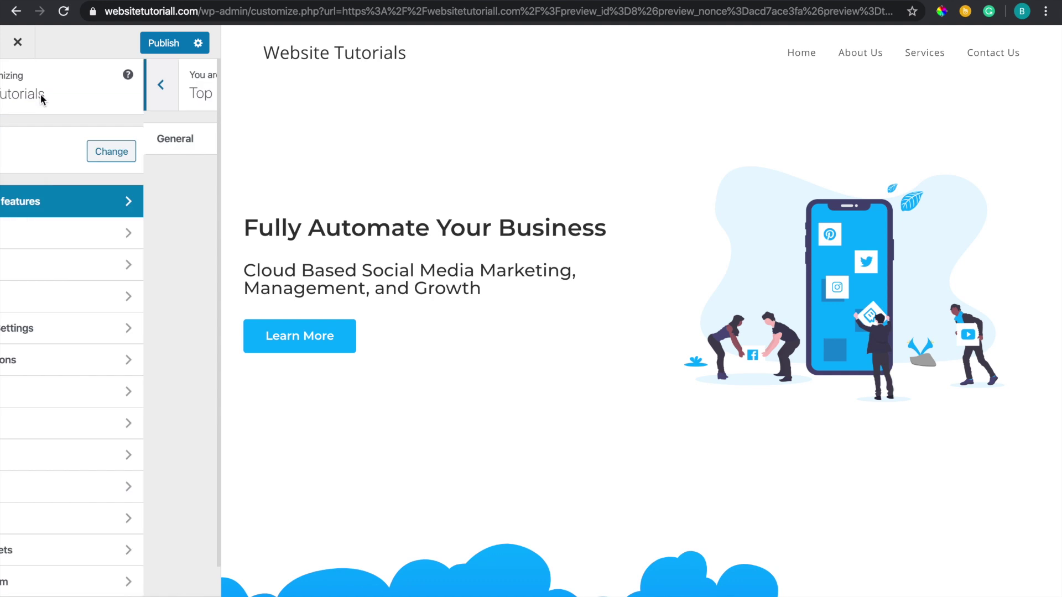
click(173, 44)
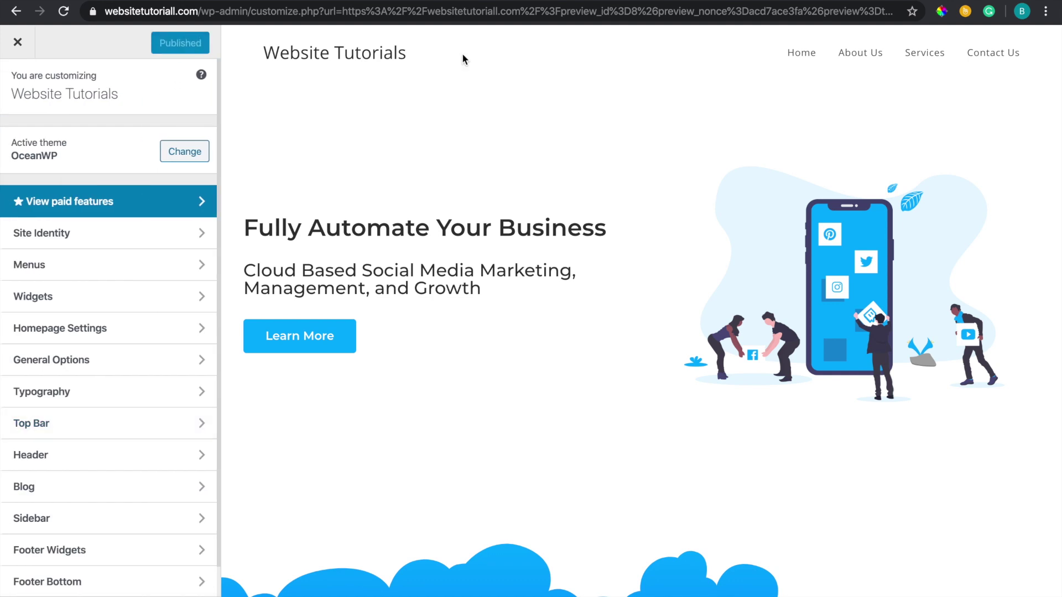
click(64, 16)
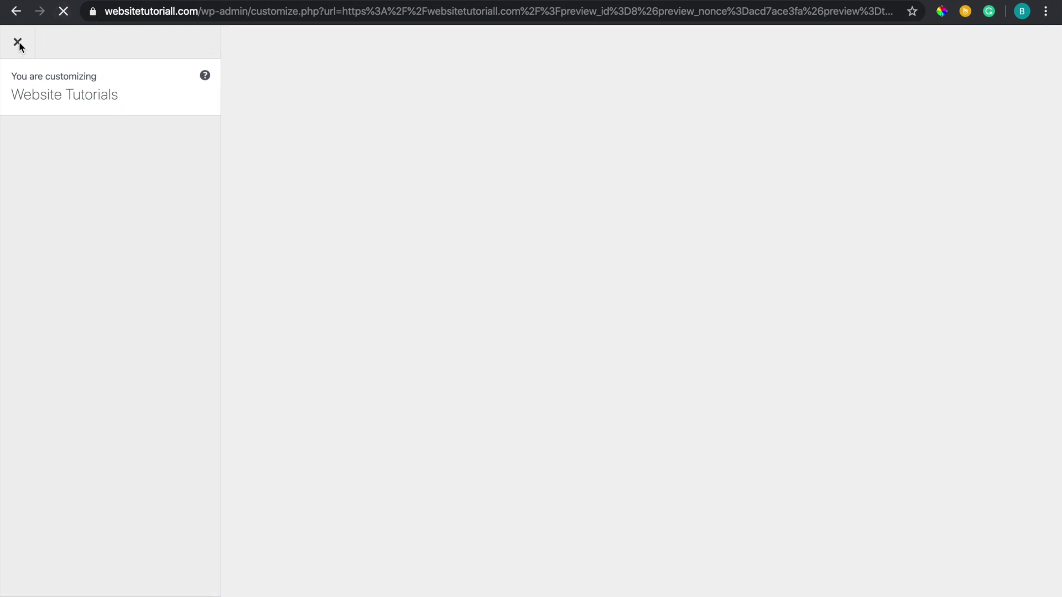
Step: Close the Customizer and scroll through the published homepage, now without the top bar
click(19, 44)
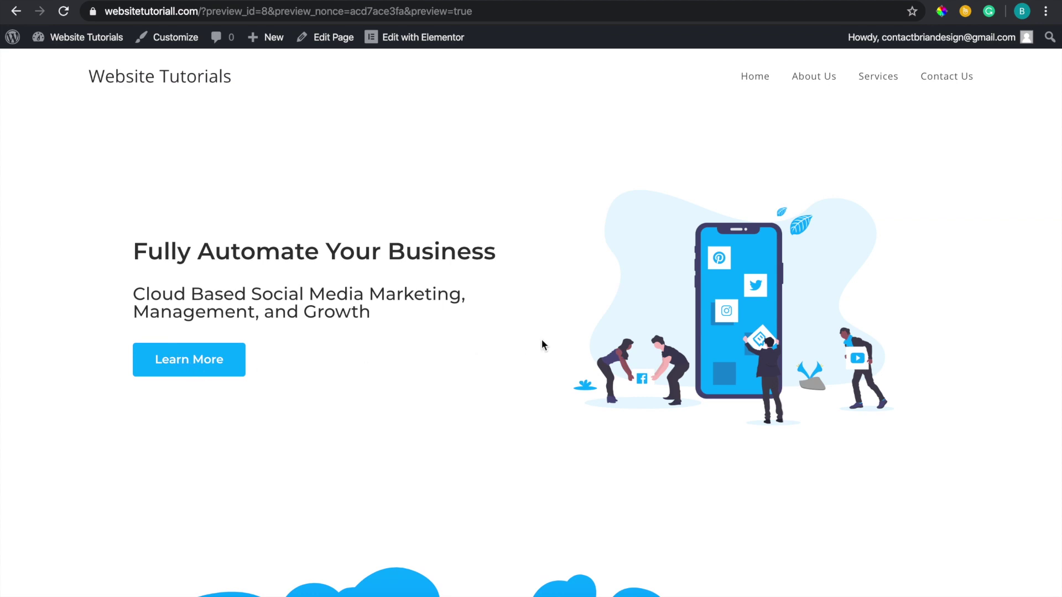
scroll(541, 339, down, 8)
scroll(541, 344, down, 20)
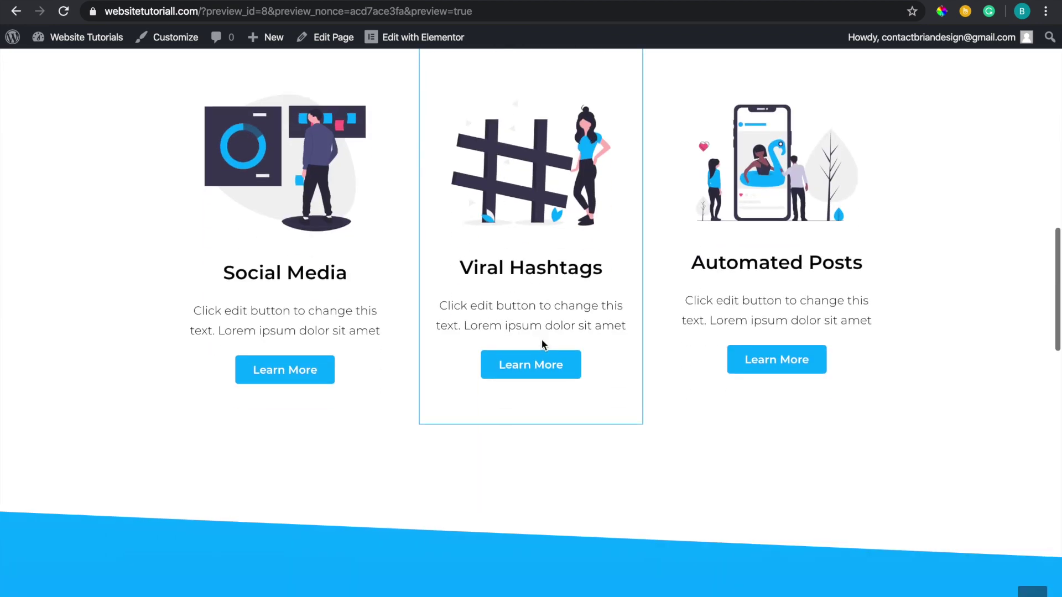
scroll(542, 340, down, 7)
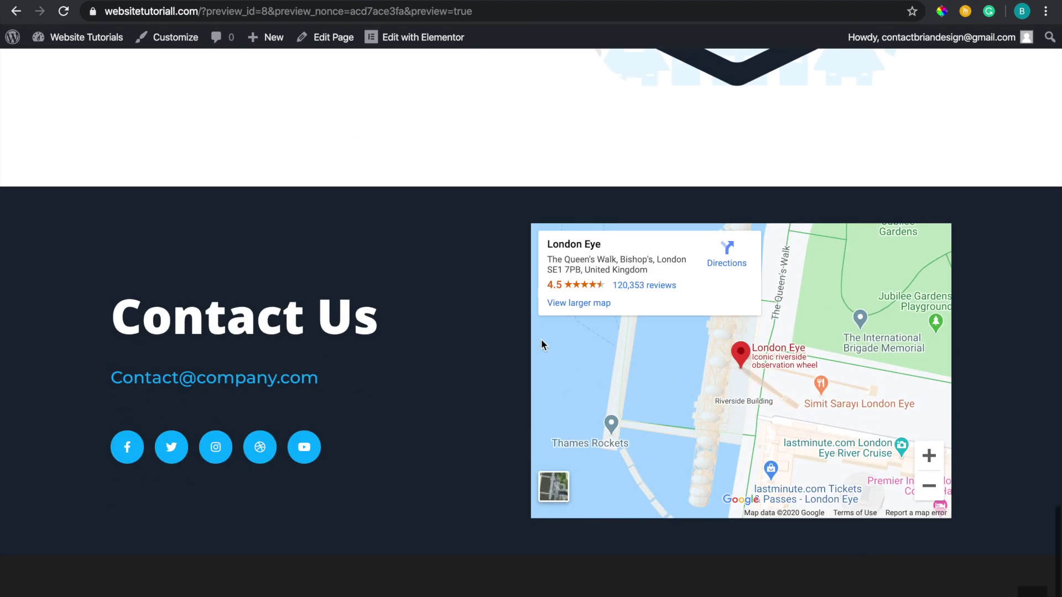
scroll(449, 473, up, 20)
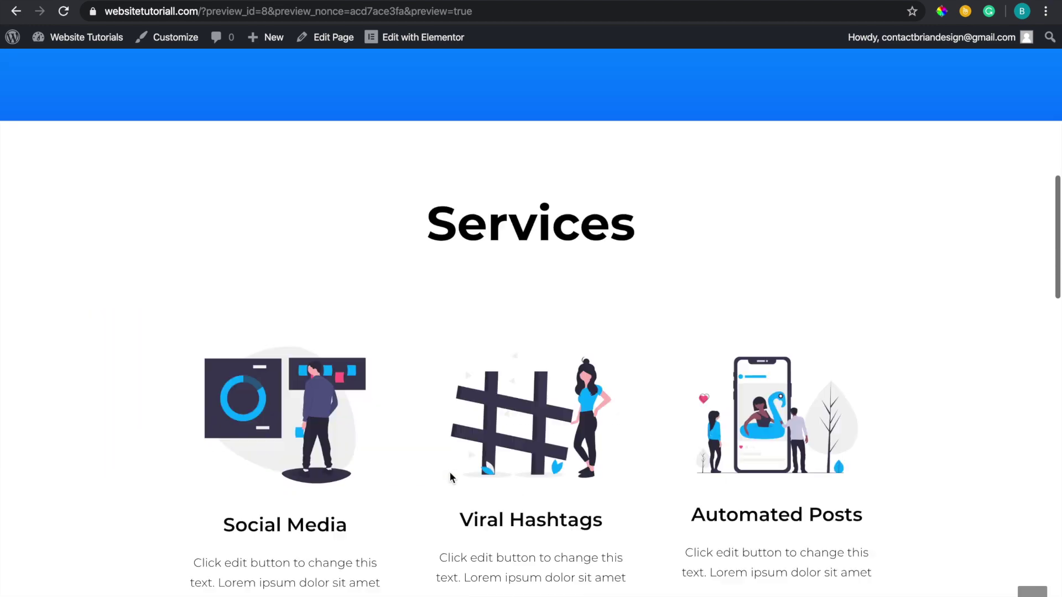
mouse_move(103, 46)
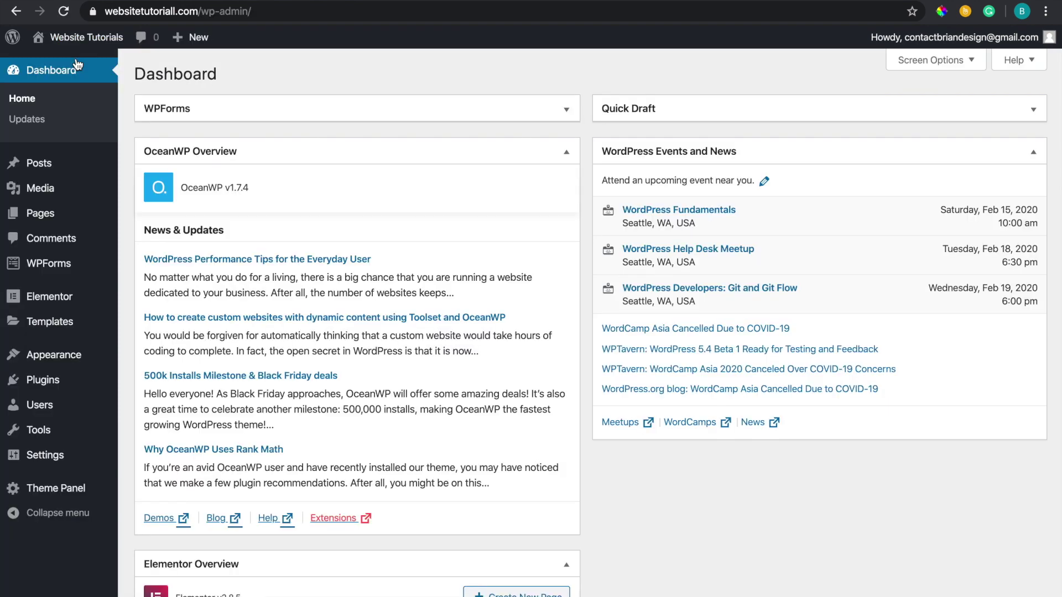
Step: In Appearance > Menus, create a new menu named Footer
mouse_move(77, 355)
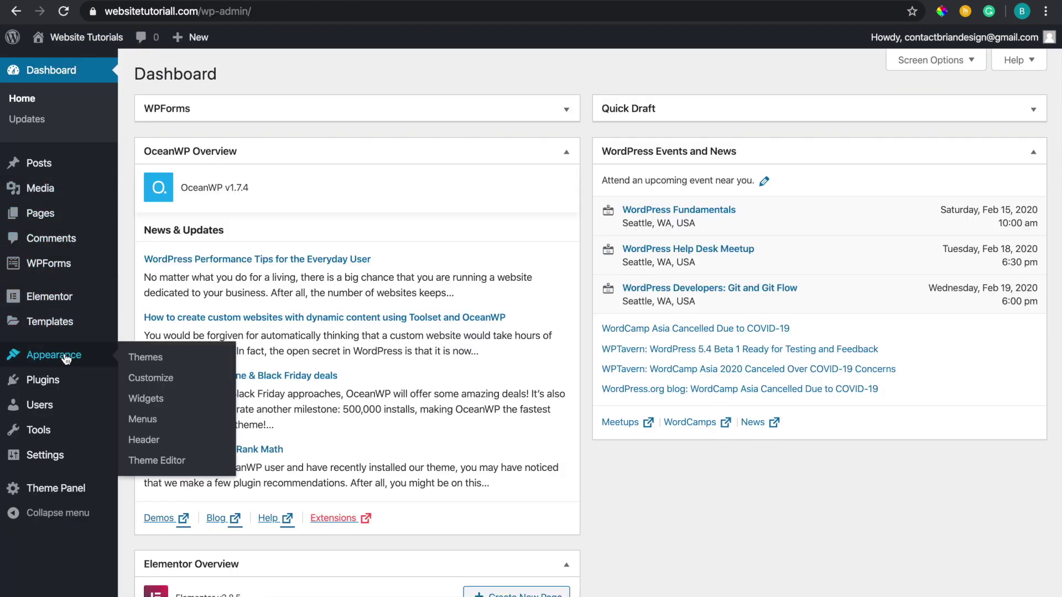
click(143, 419)
click(309, 160)
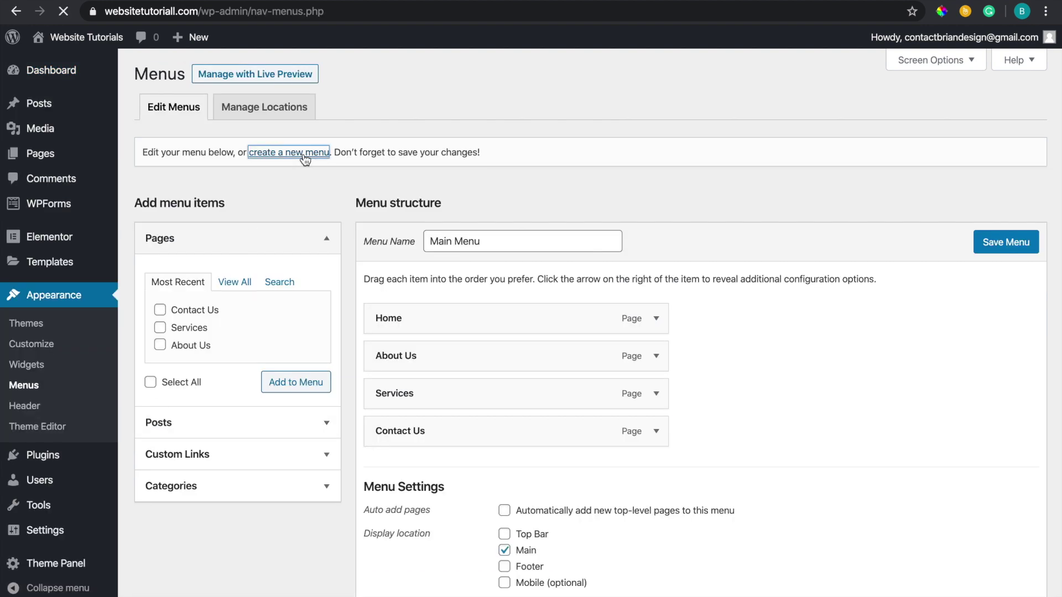
click(443, 239)
click(446, 299)
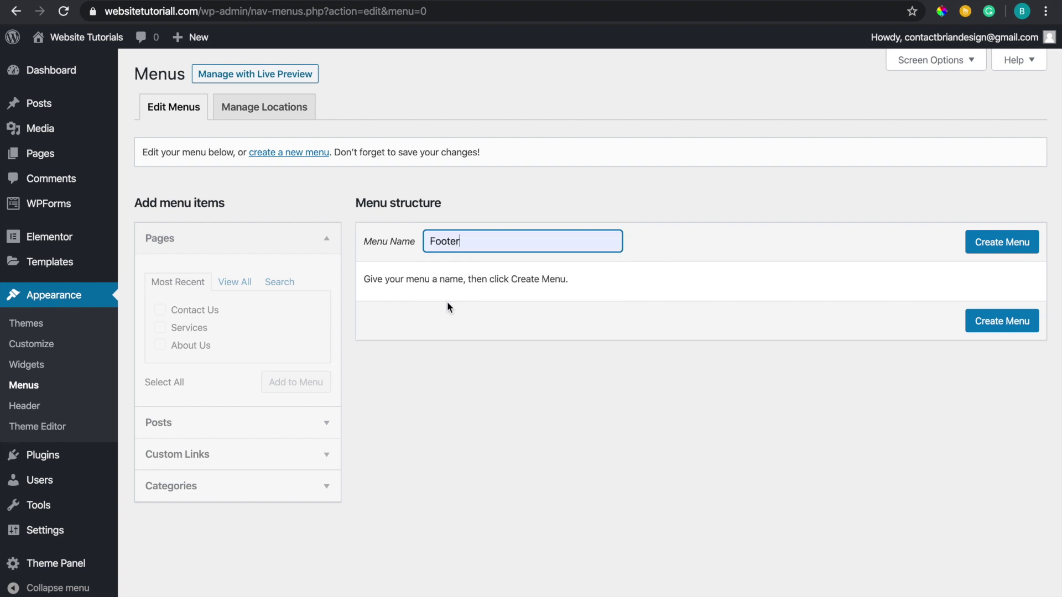
click(976, 248)
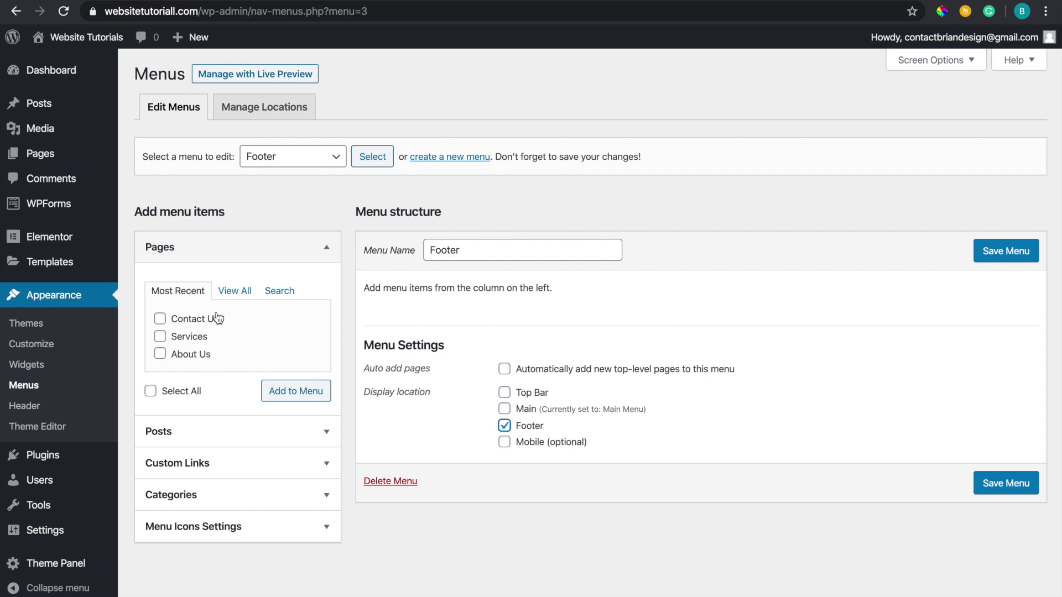
Step: Add Home, About Us, Services and Contact Us to the Footer menu, Contact Us last, and save
click(228, 293)
click(160, 318)
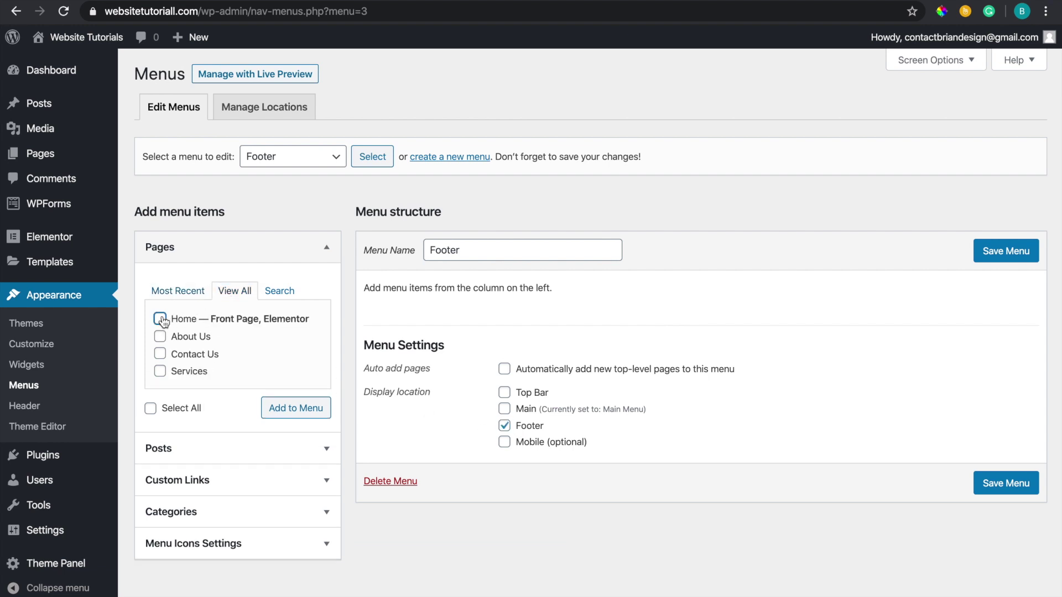
click(160, 337)
click(160, 354)
click(160, 371)
click(288, 414)
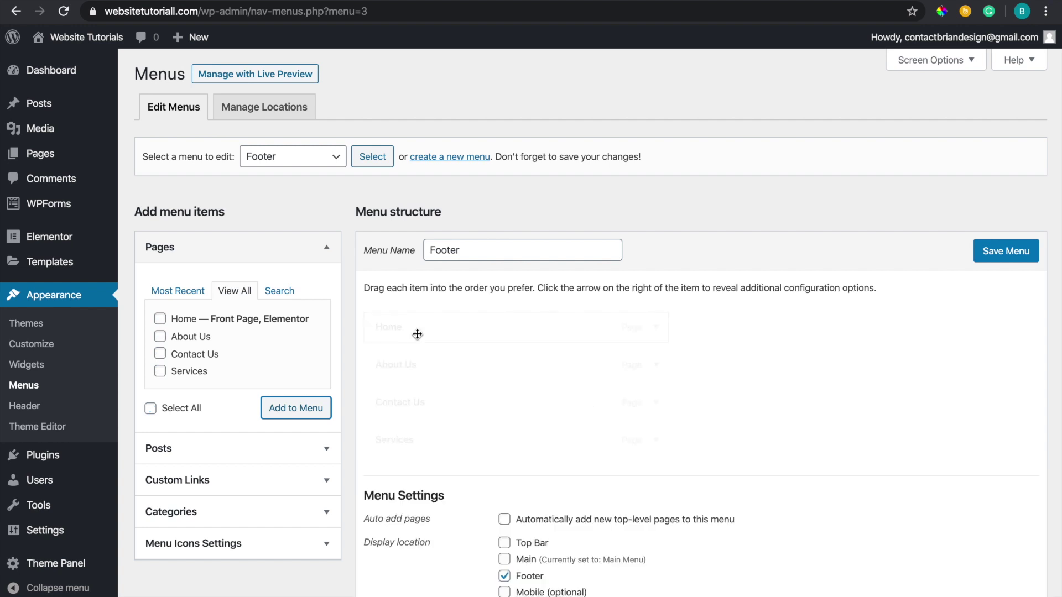
drag(402, 405, 385, 443)
click(1004, 252)
scroll(758, 366, down, 2)
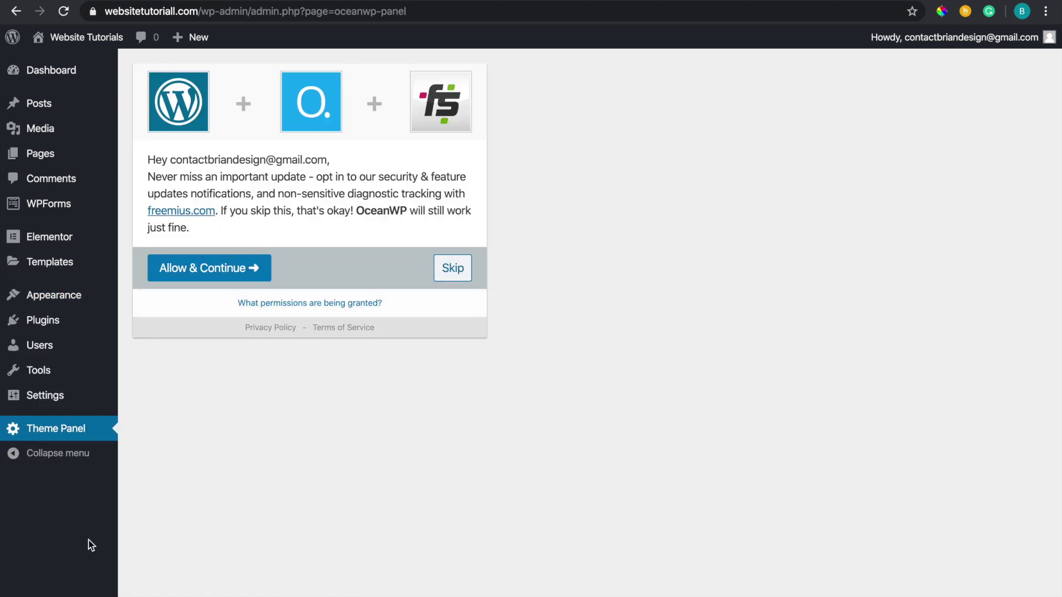
Step: Skip the OceanWP opt-in and go to the Footer Bottom options
click(449, 273)
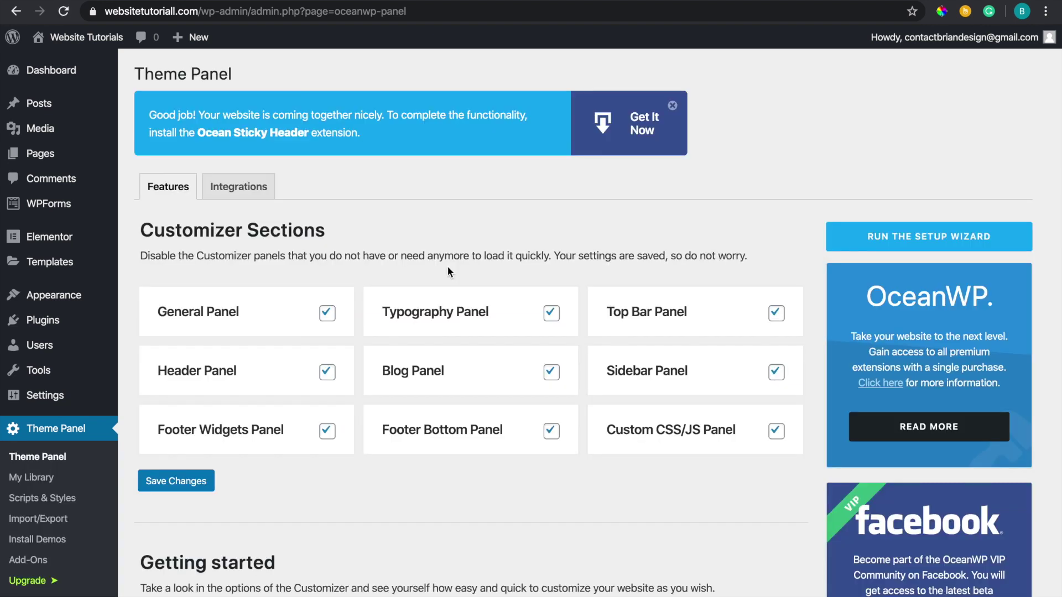
scroll(448, 271, down, 8)
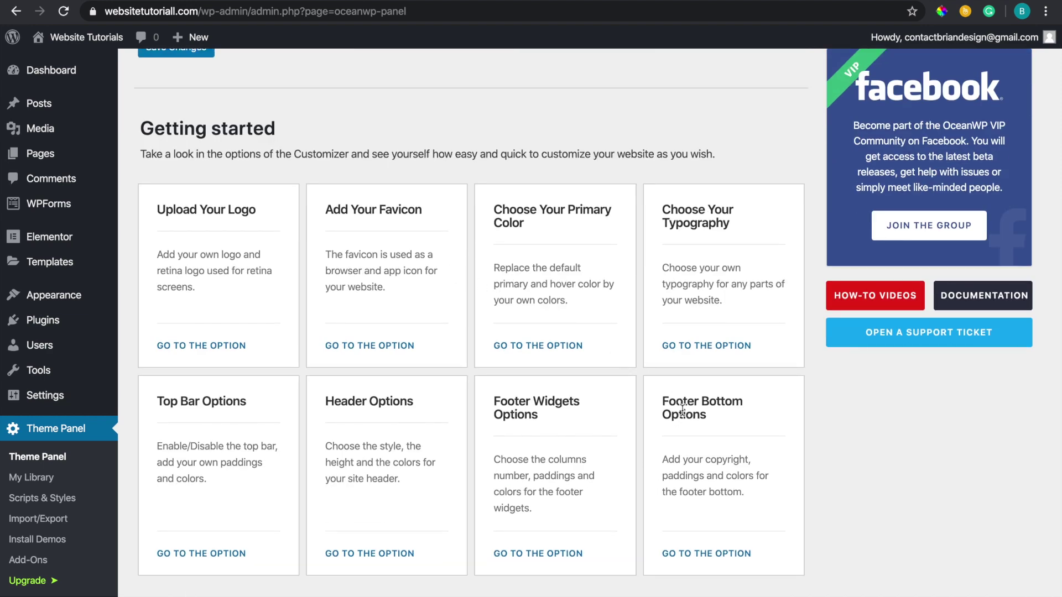
click(697, 555)
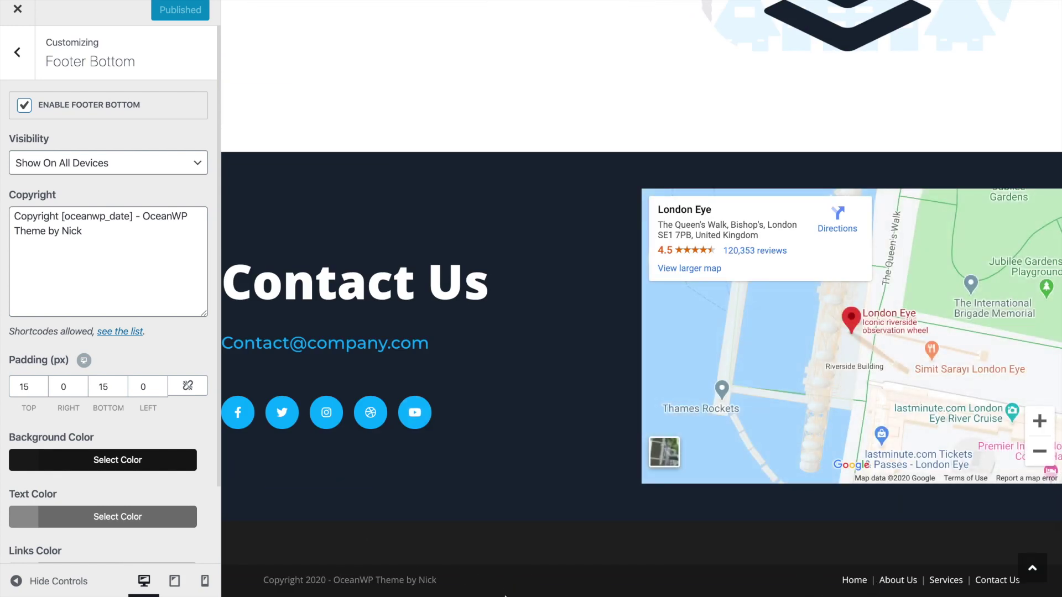
Step: Change the copyright text to 'Copyright [oceanwp_date] - Website Tutoriall'
drag(91, 242, 145, 212)
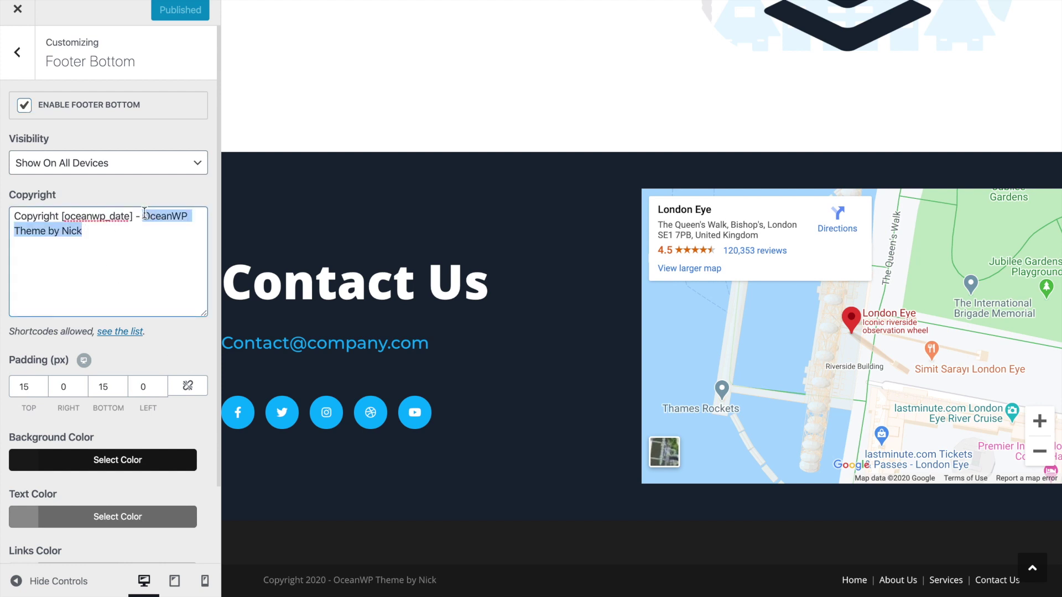
text(website)
key(BackSpace)
key(BackSpace)
key(BackSpace)
text(ebsite Tutorialls)
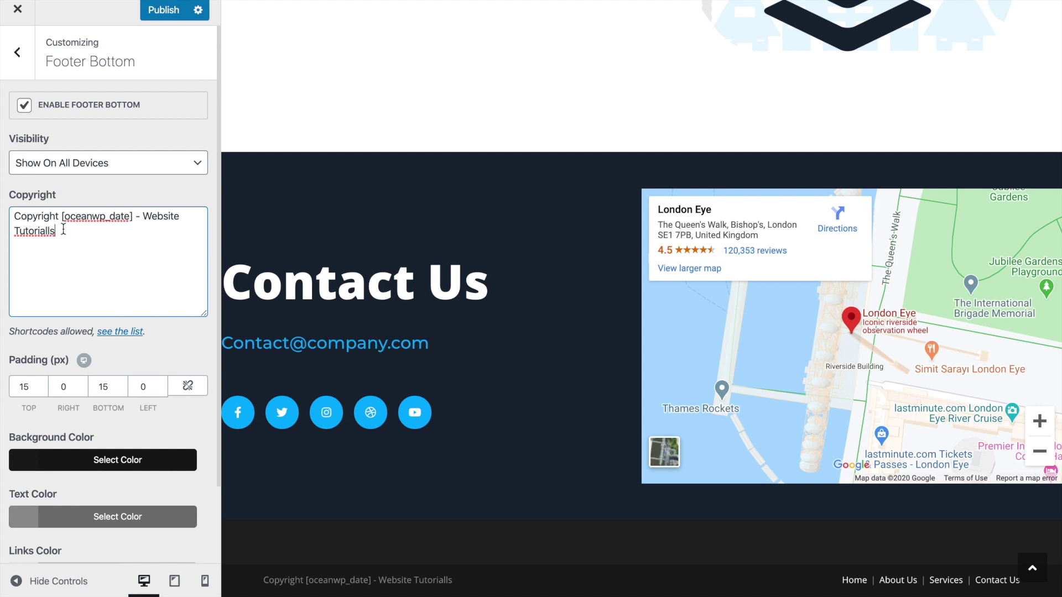
key(BackSpace)
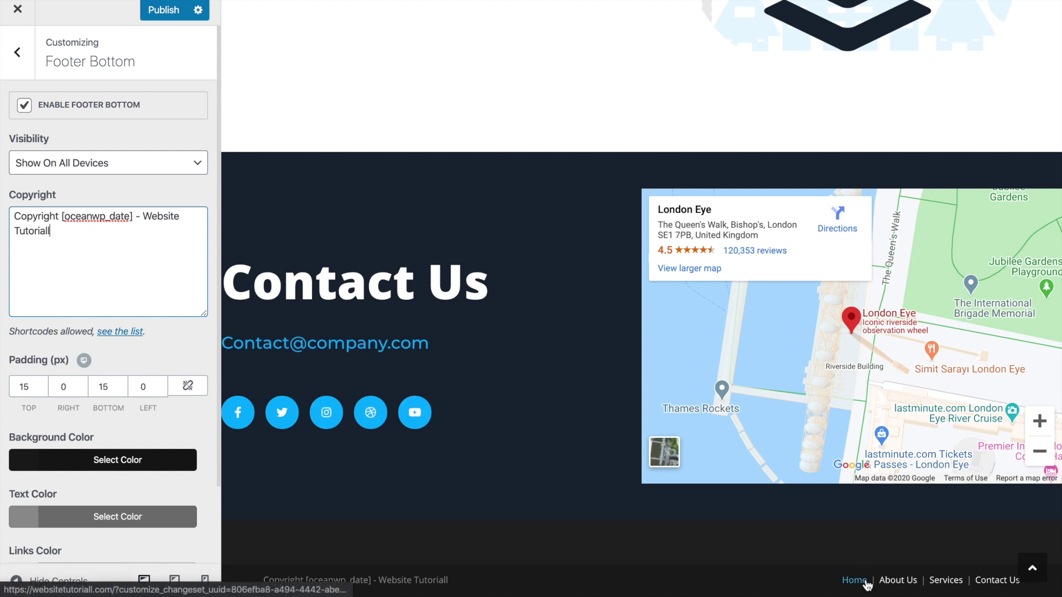
Step: Set the footer bottom Background Color to black
scroll(118, 462, down, 2)
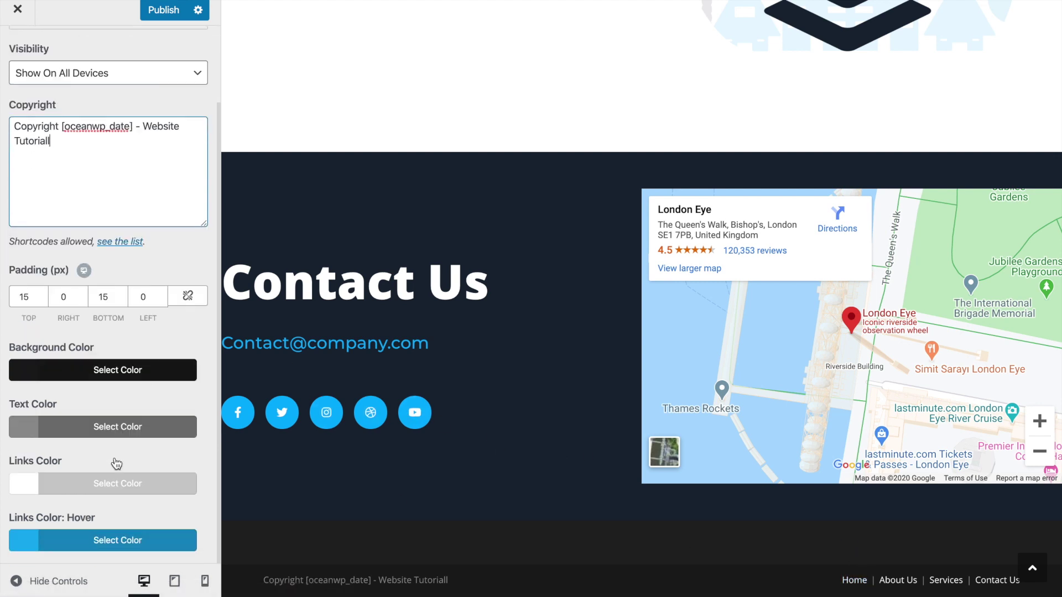
click(130, 373)
mouse_move(94, 443)
mouse_down()
mouse_move(118, 476)
mouse_move(104, 472)
mouse_move(75, 496)
mouse_up()
scroll(75, 497, down, 2)
click(24, 469)
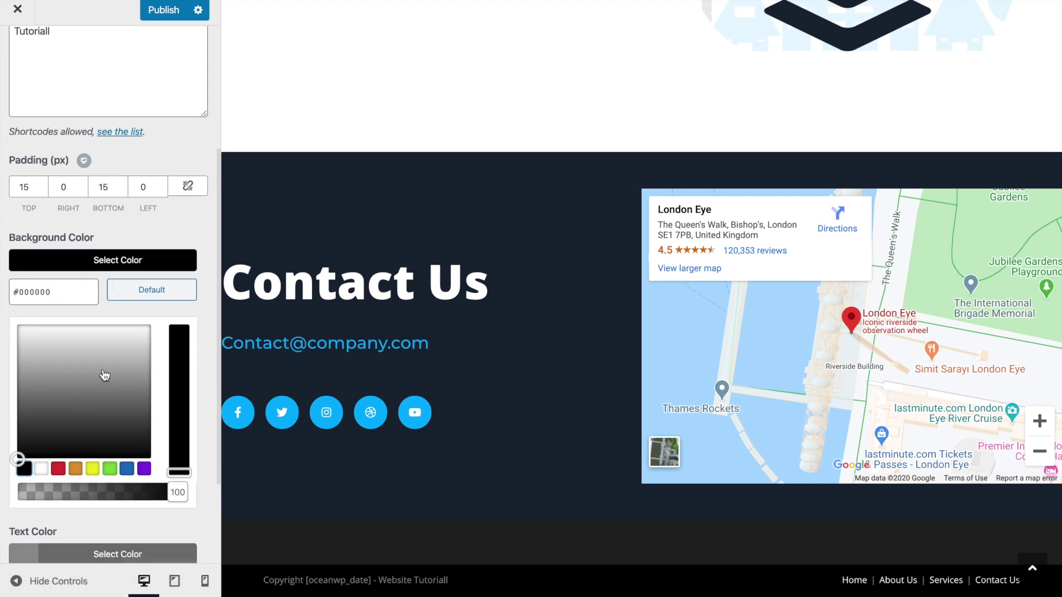
click(189, 225)
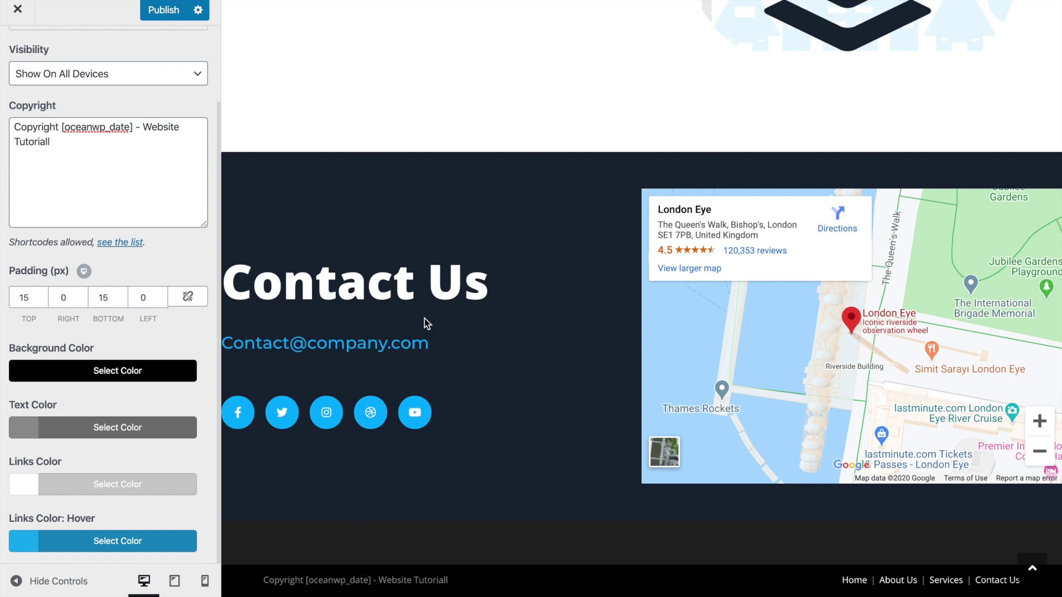
scroll(133, 83, up, 2)
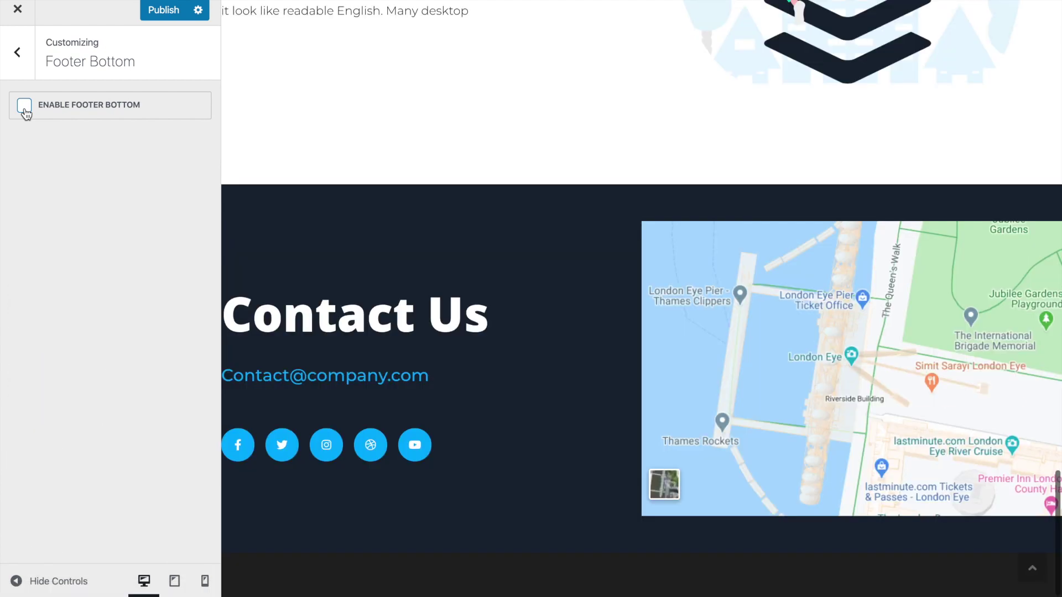
Step: Publish the footer changes, exit the Customizer, and go to Theme Panel > My Library
click(173, 12)
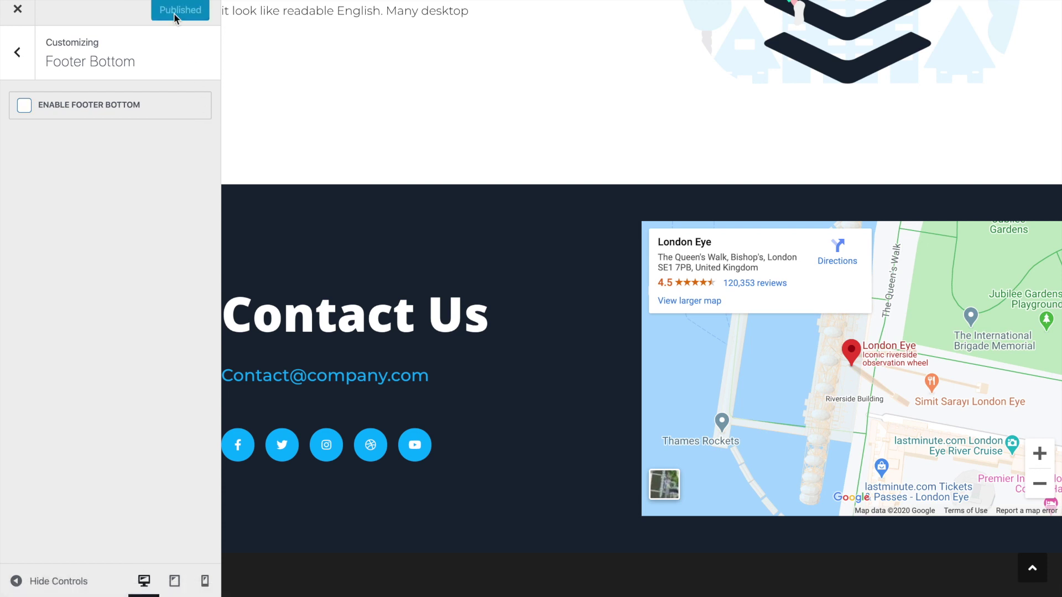
click(23, 10)
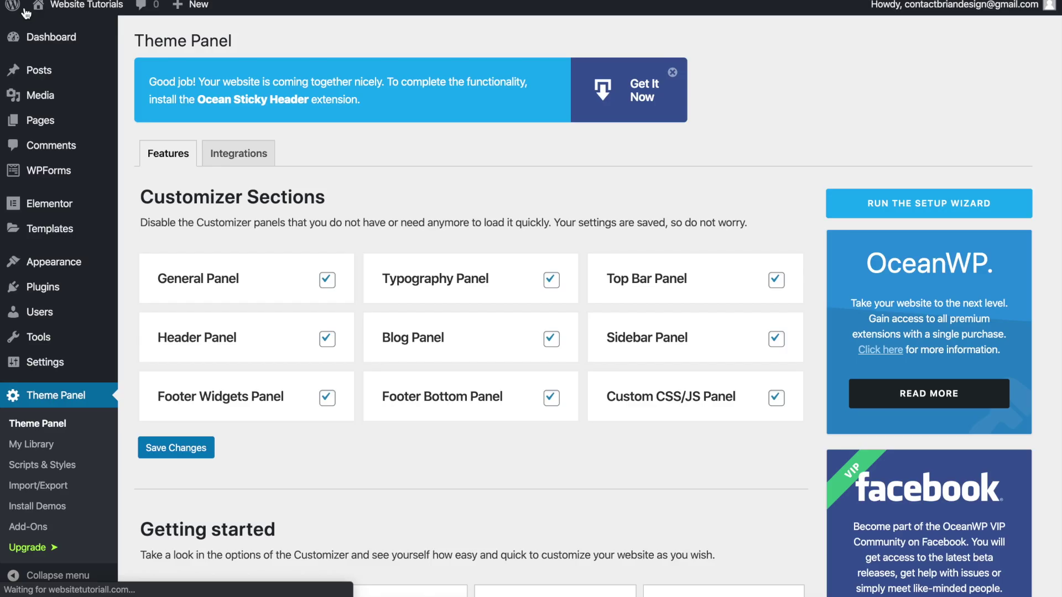
mouse_move(115, 244)
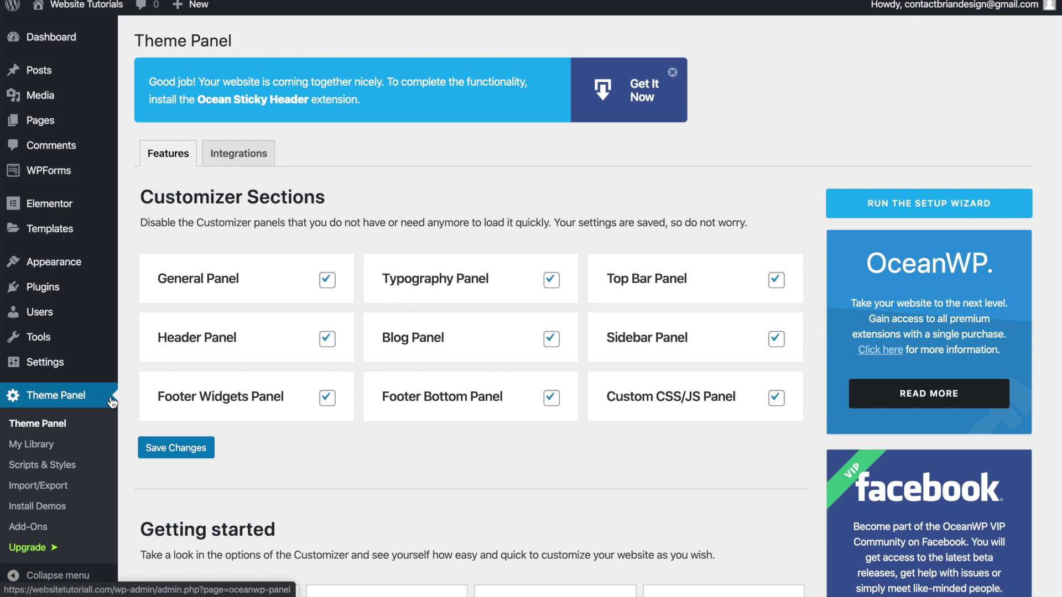
click(38, 446)
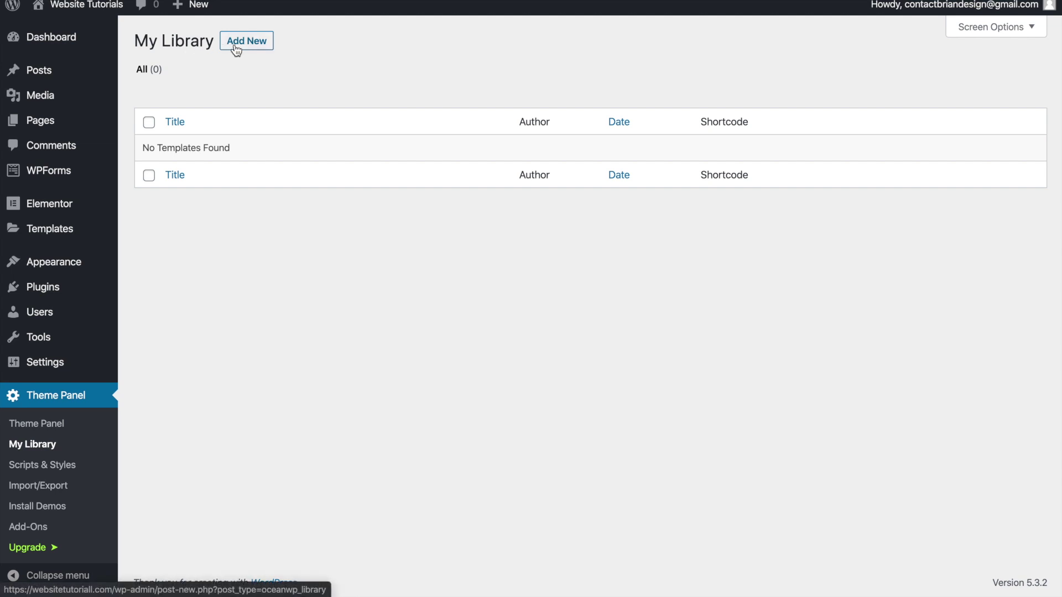
Step: Publish a 'Footer' template with 100% Full Width layout and disabled title, then edit in Elementor
click(236, 50)
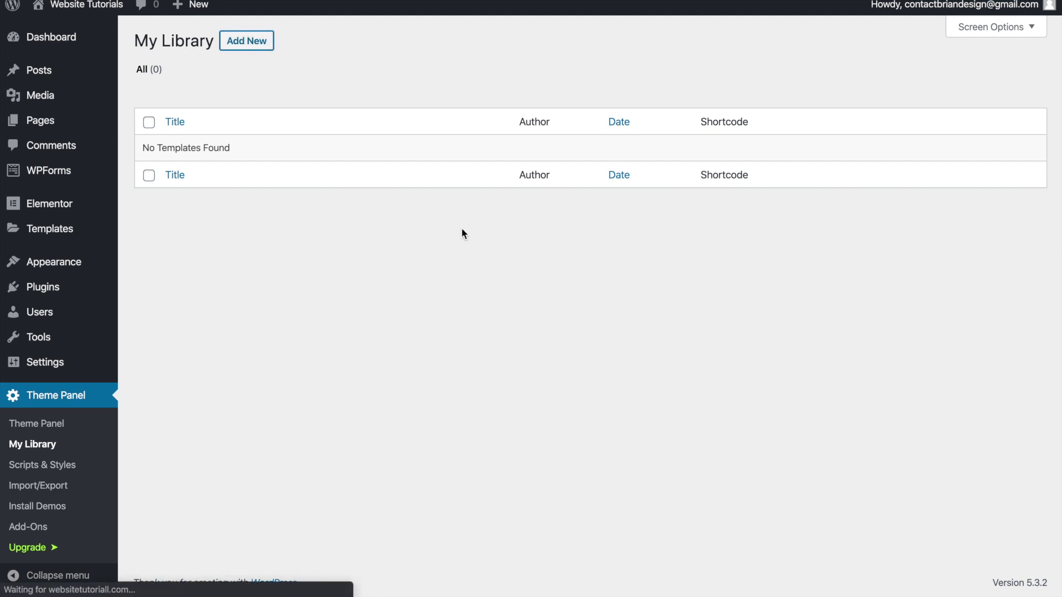
text(Footer)
scroll(699, 376, down, 6)
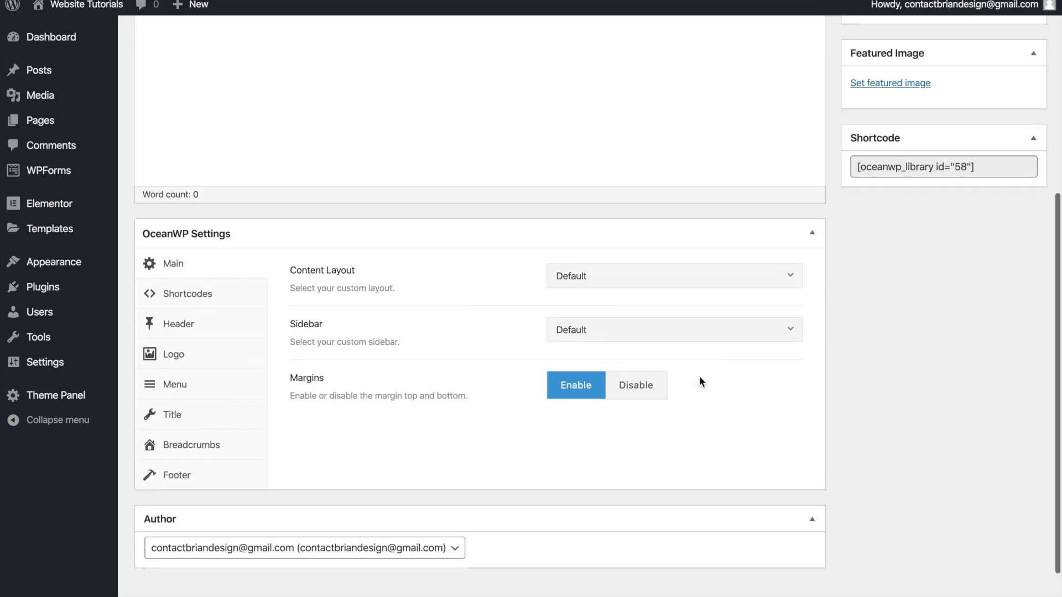
click(614, 274)
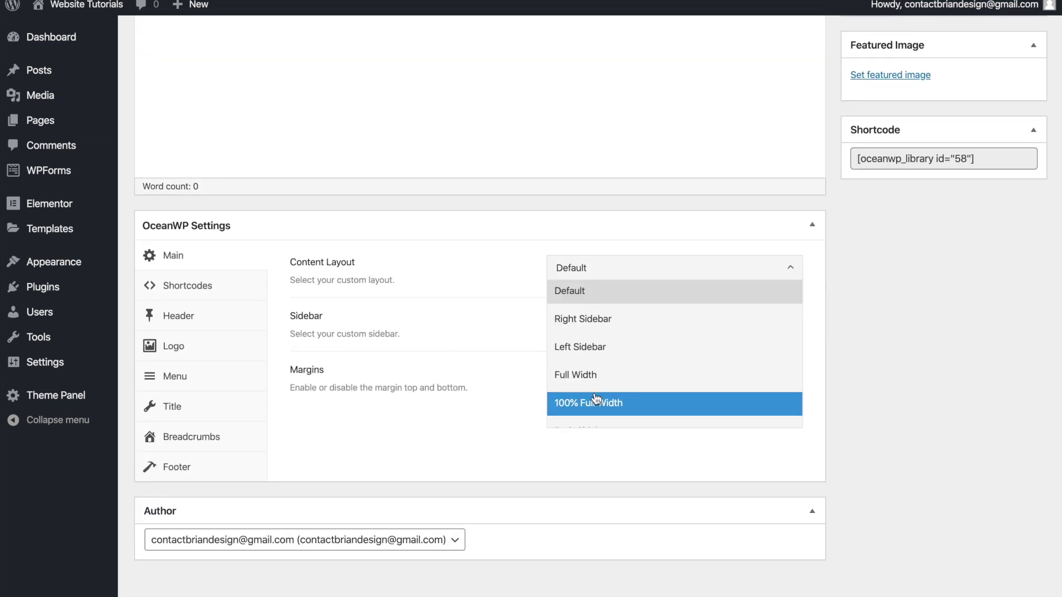
click(639, 403)
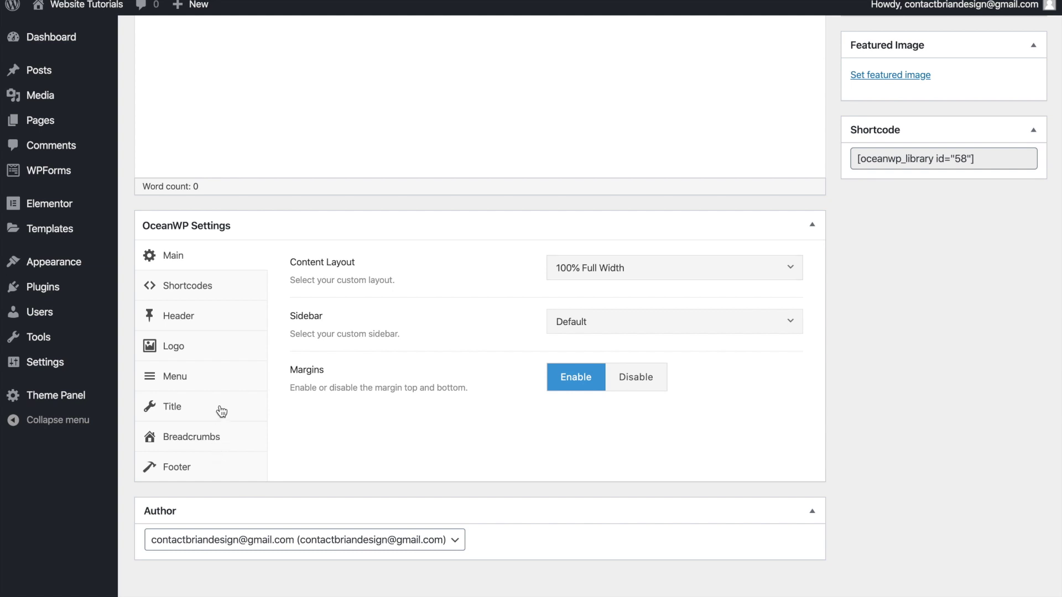
click(220, 410)
click(698, 269)
scroll(698, 268, up, 6)
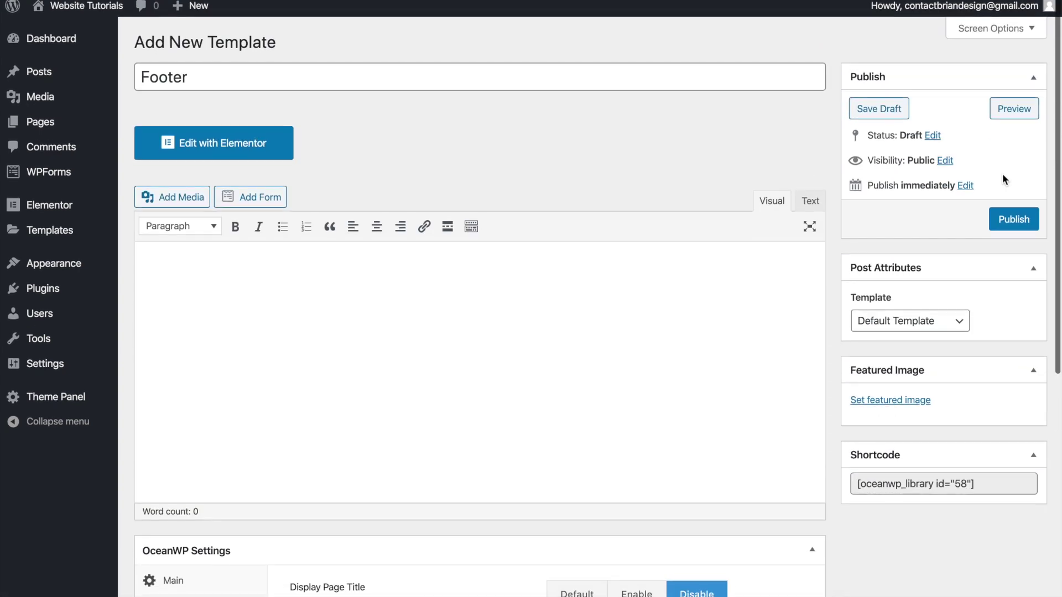
click(1019, 219)
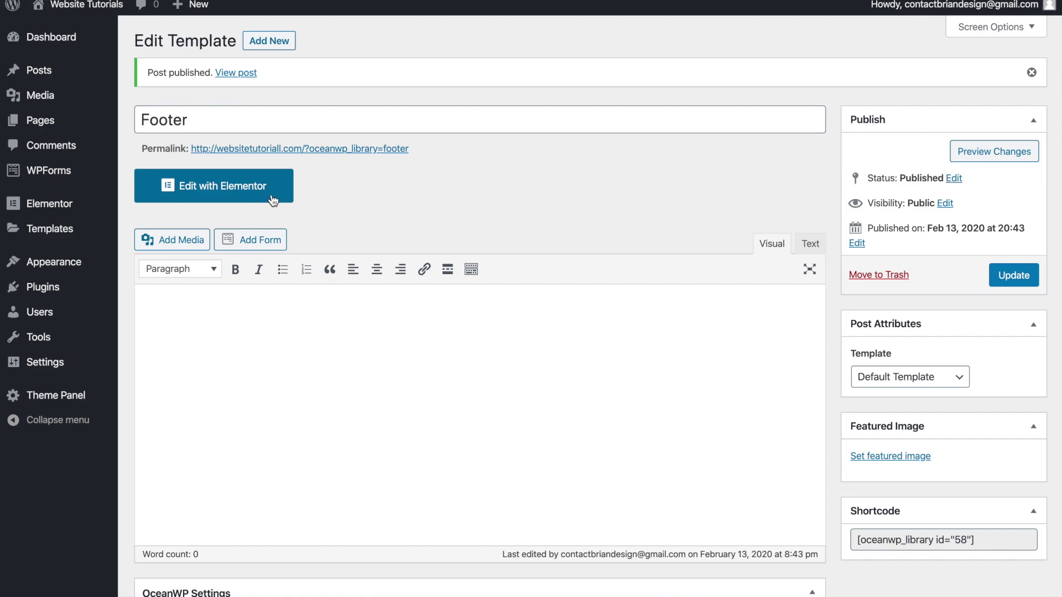
click(272, 199)
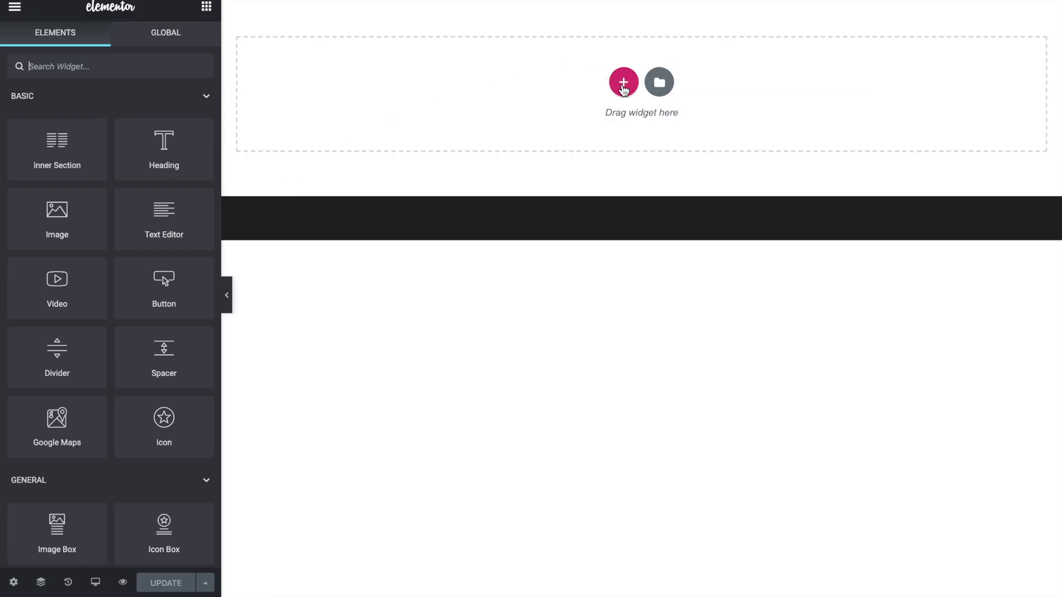
Step: Add a three-column section to the top of the Footer page
click(624, 84)
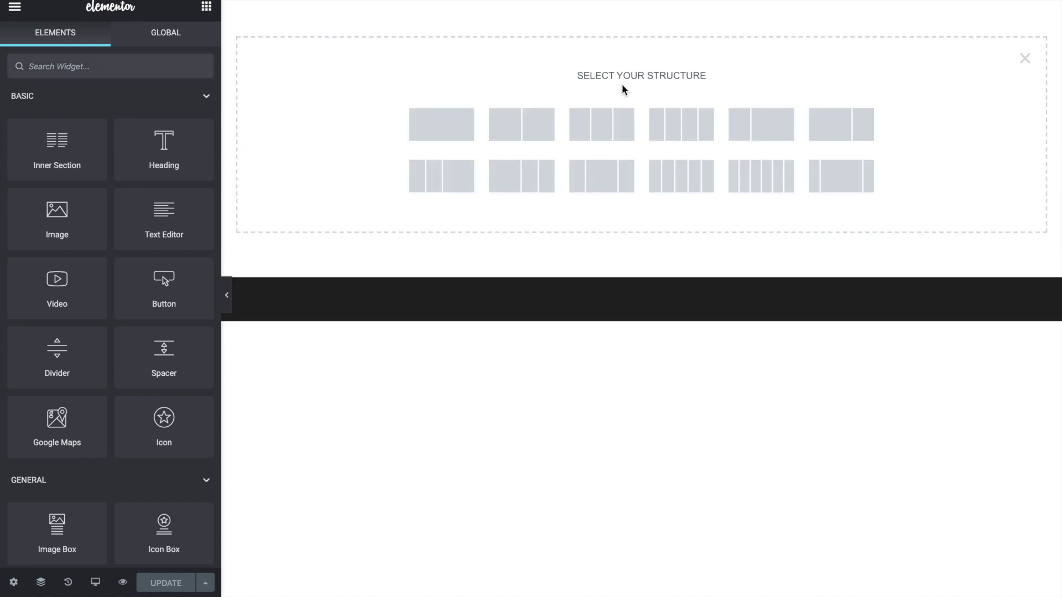
click(594, 133)
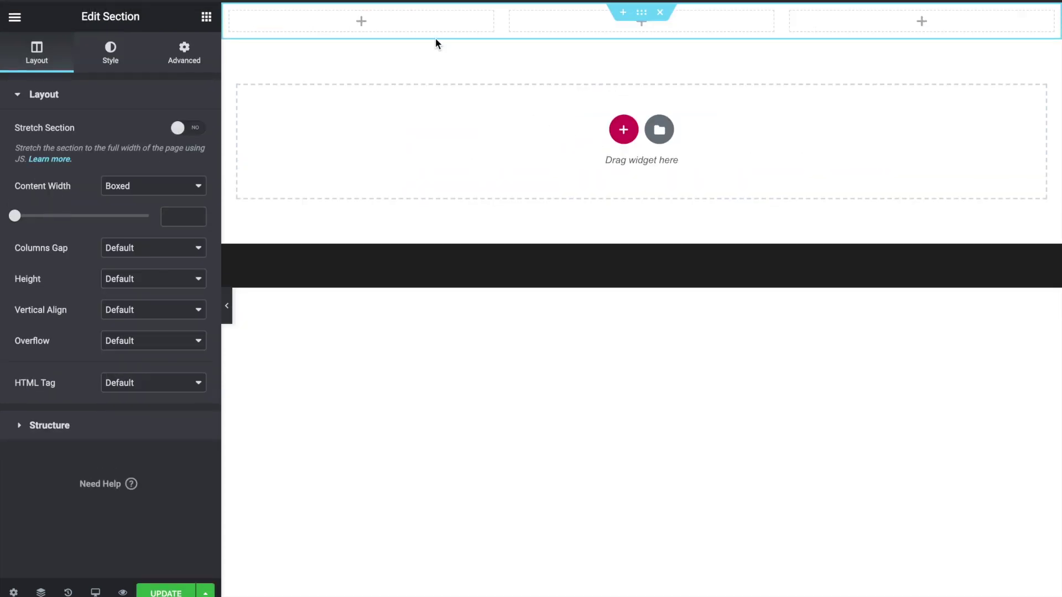
click(361, 23)
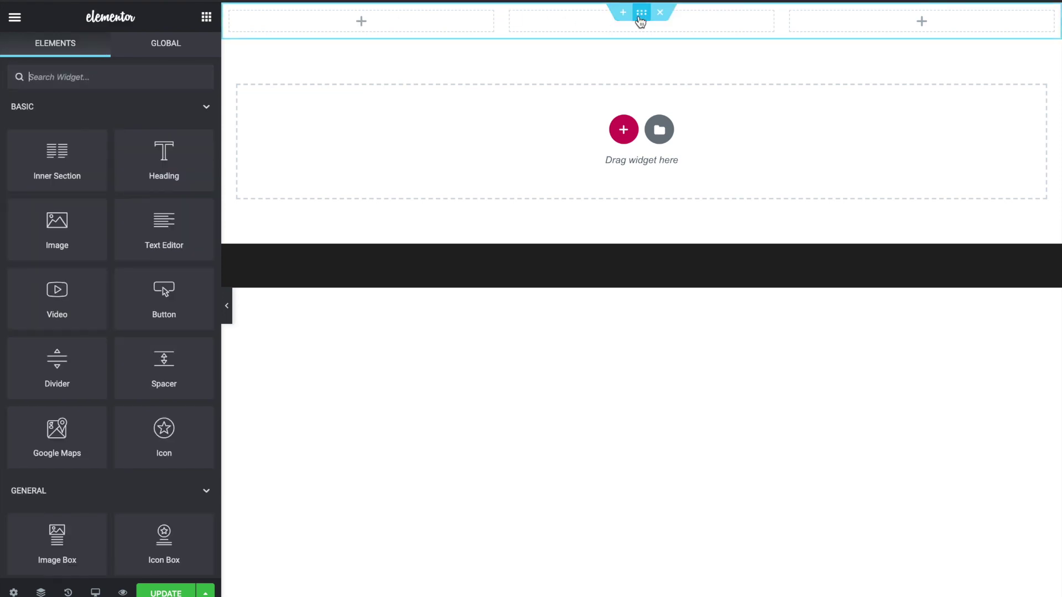
Step: Give the section a Classic background with color #182534
click(640, 21)
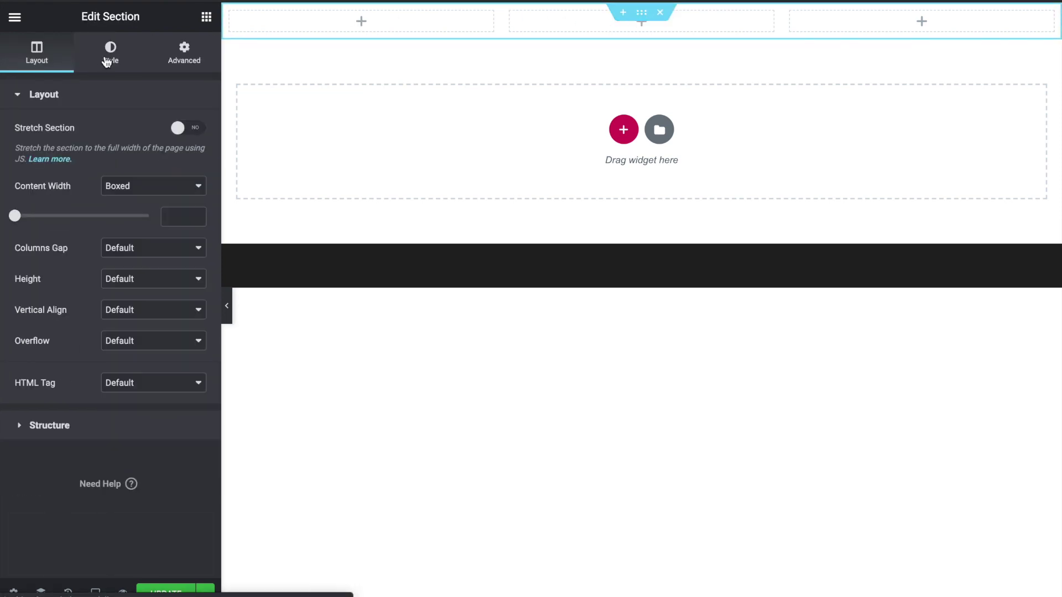
click(111, 64)
click(114, 163)
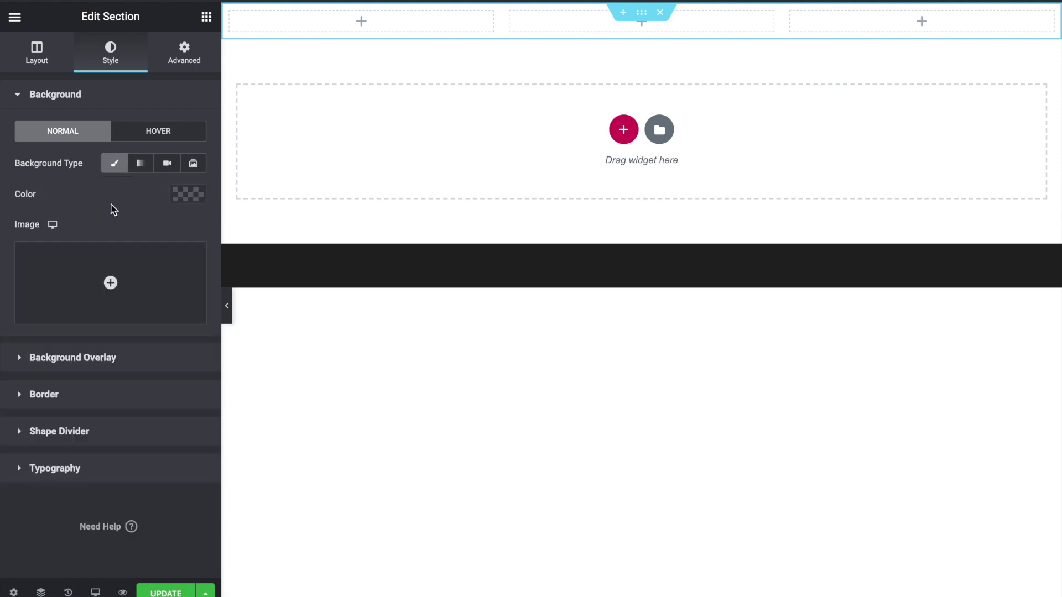
click(189, 194)
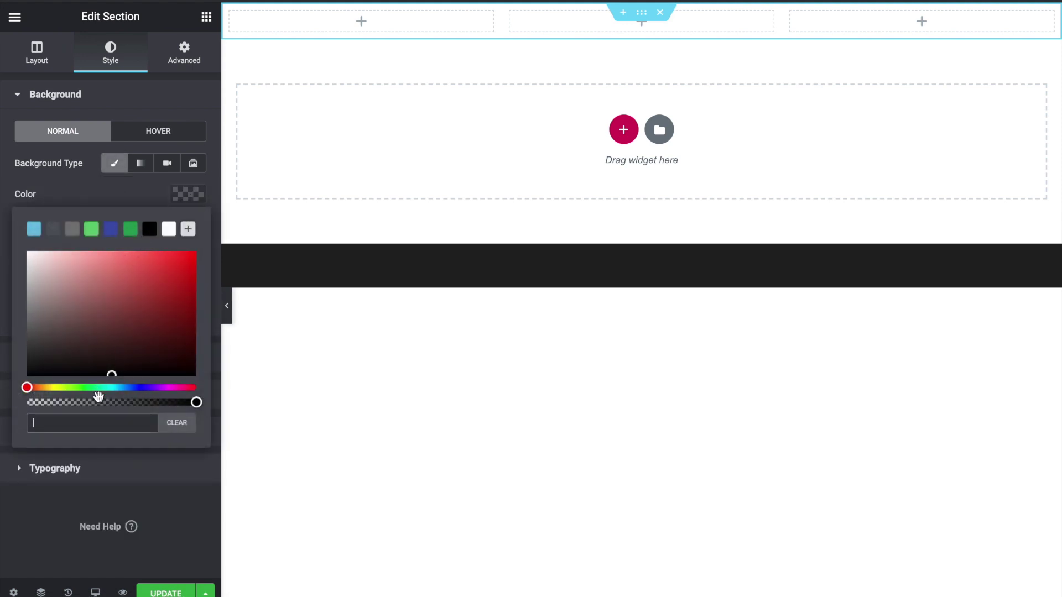
text(#182534)
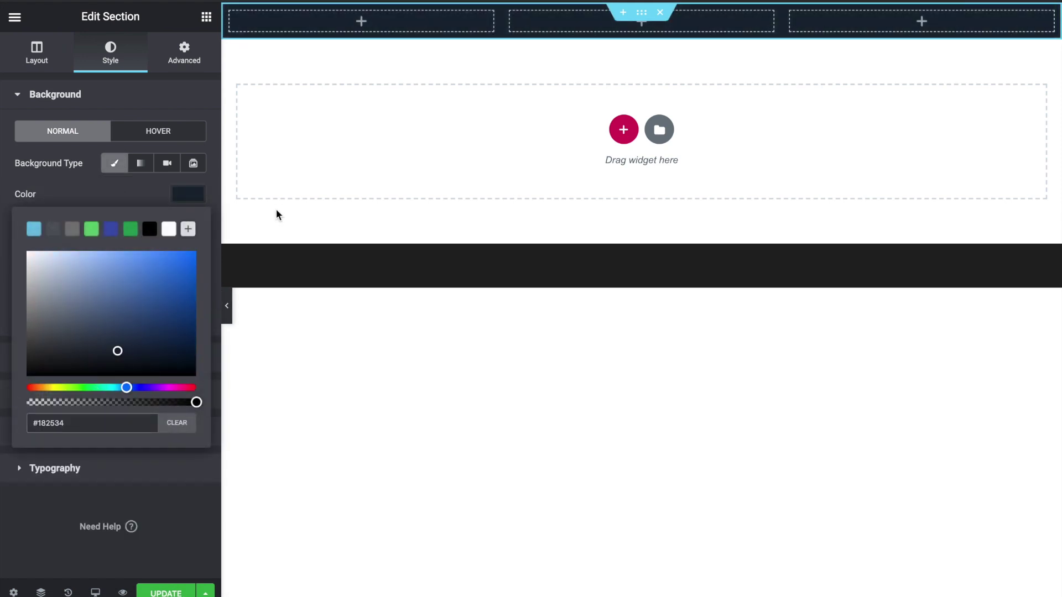
click(278, 215)
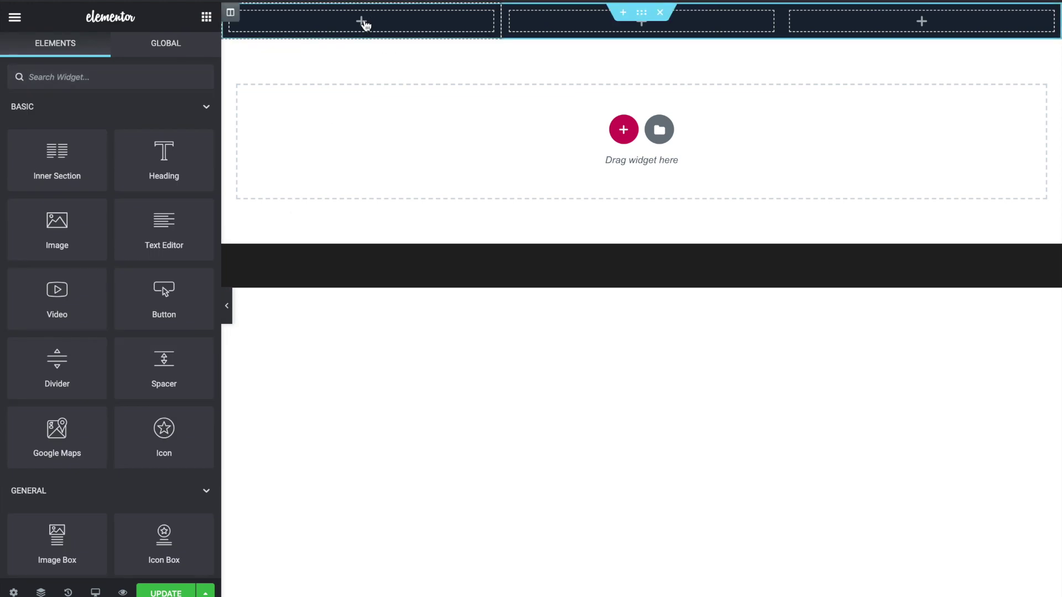
Step: Add a white heading reading 'Copyright 2020 - Website Tutoriall' to the first column
drag(157, 166, 353, 25)
triple_click(140, 151)
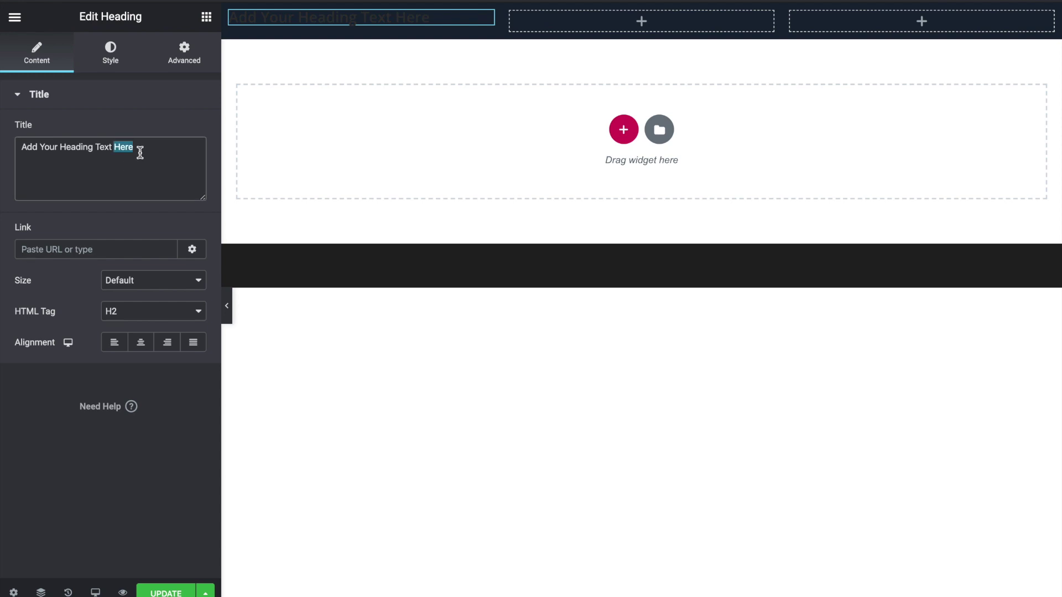
text(Copyright 2020 - Website Tutoriall)
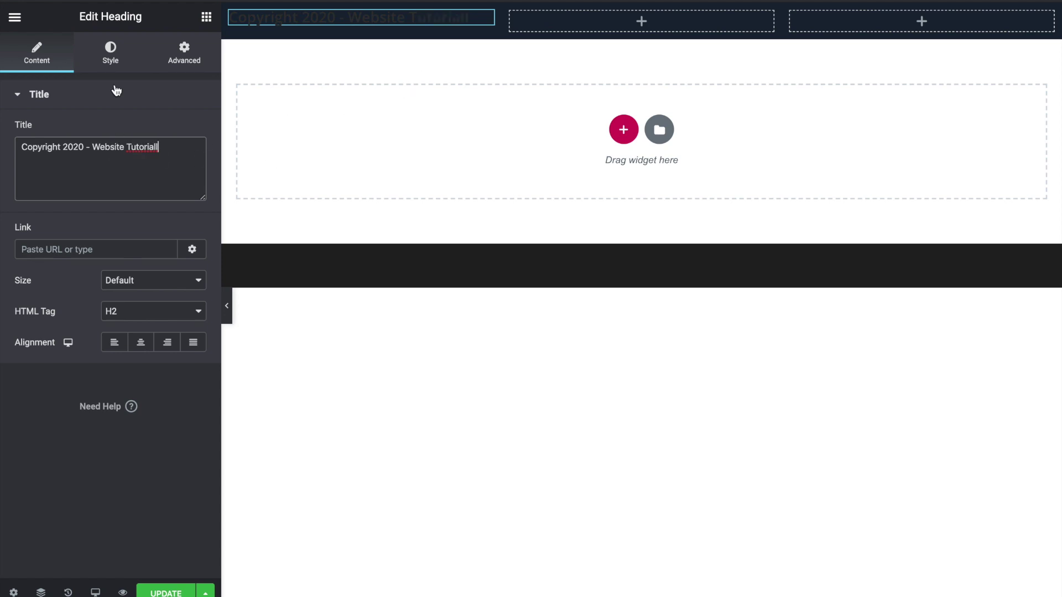
click(113, 55)
click(188, 131)
click(172, 165)
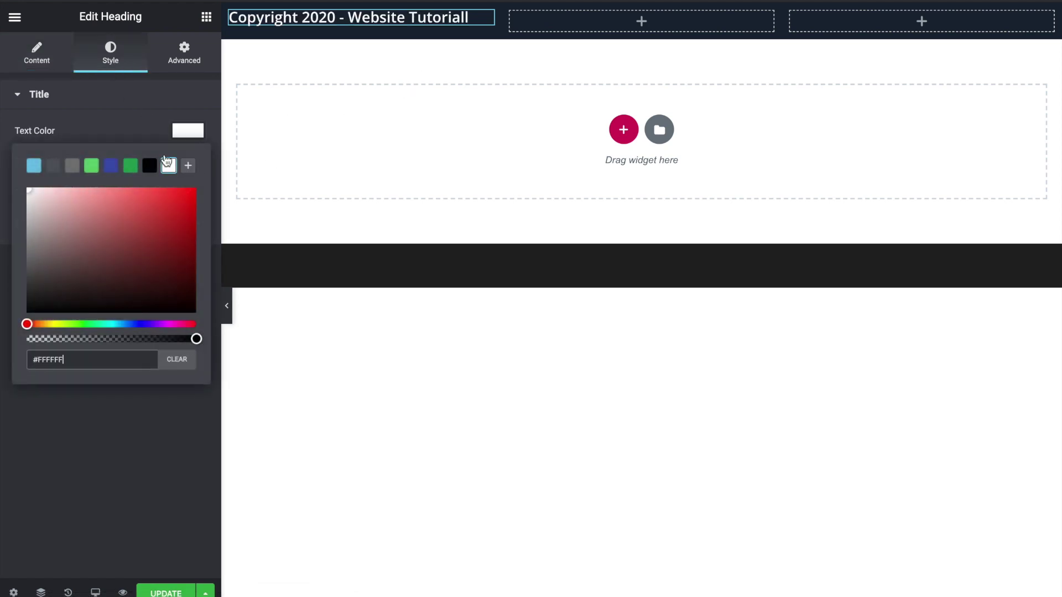
click(155, 135)
Step: Set the heading font family to Montserrat and preview the page
click(187, 161)
click(151, 201)
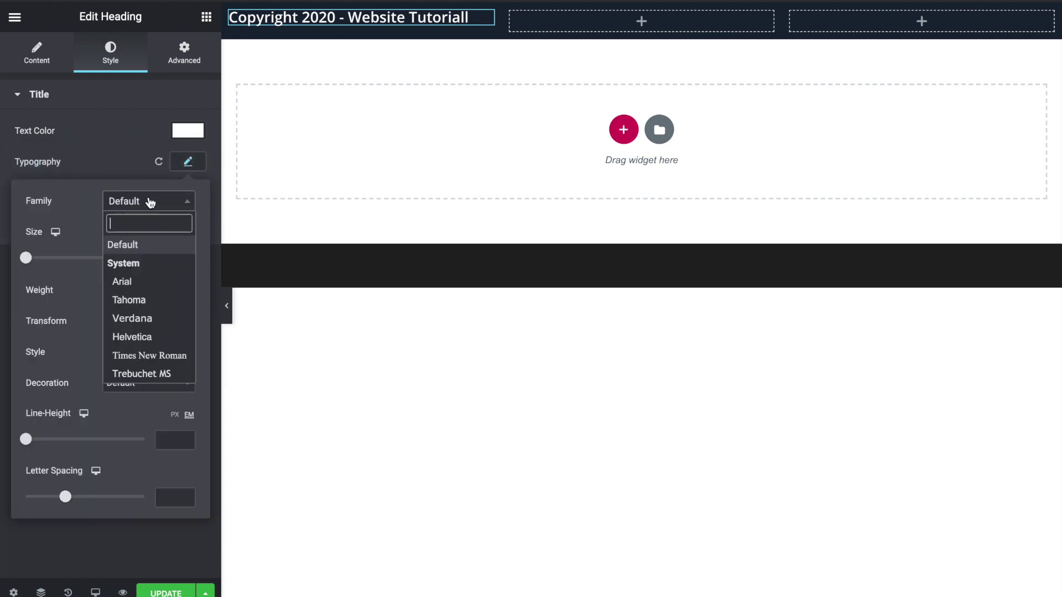
text(monts)
click(158, 256)
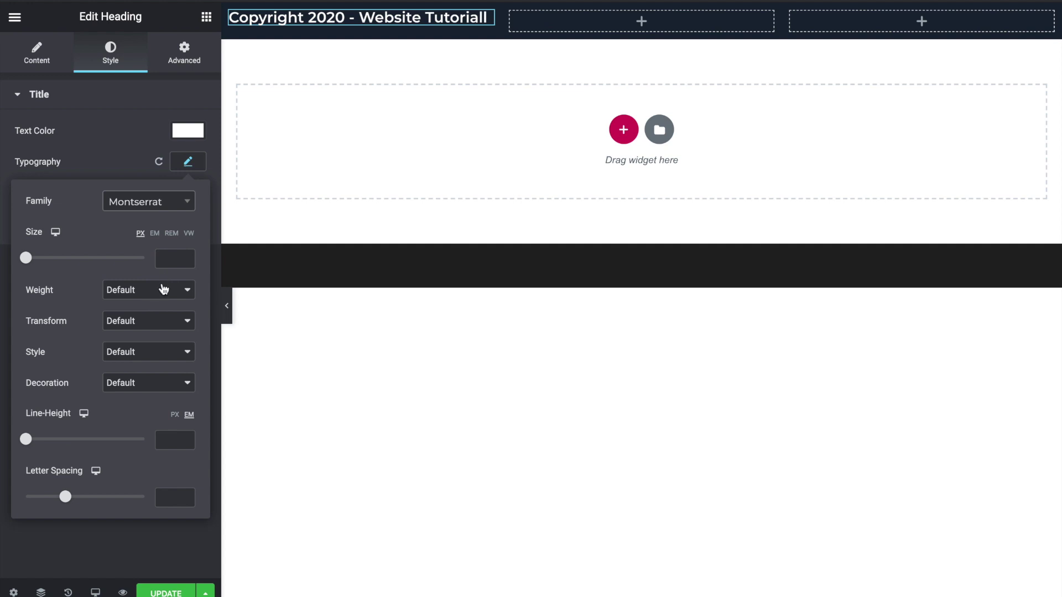
click(227, 305)
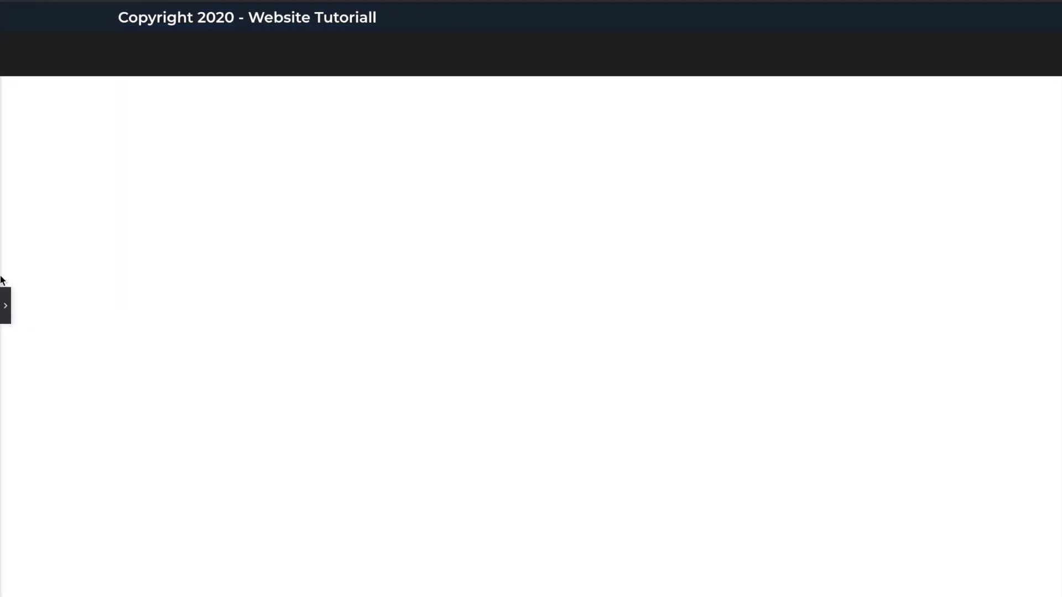
click(10, 307)
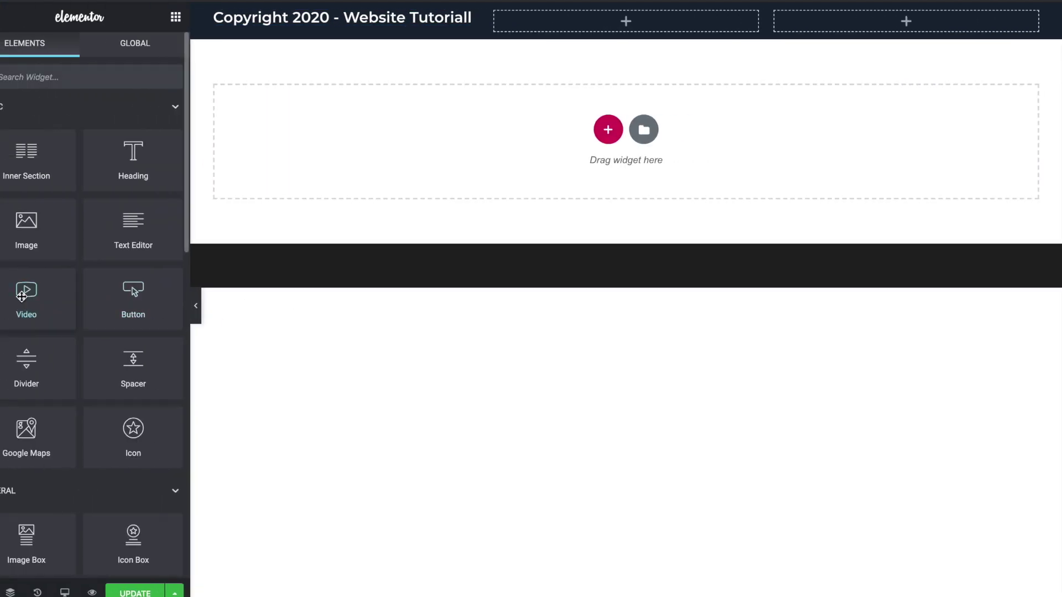
Step: Set the heading size to 20 and try font weights 300 and 400
click(296, 22)
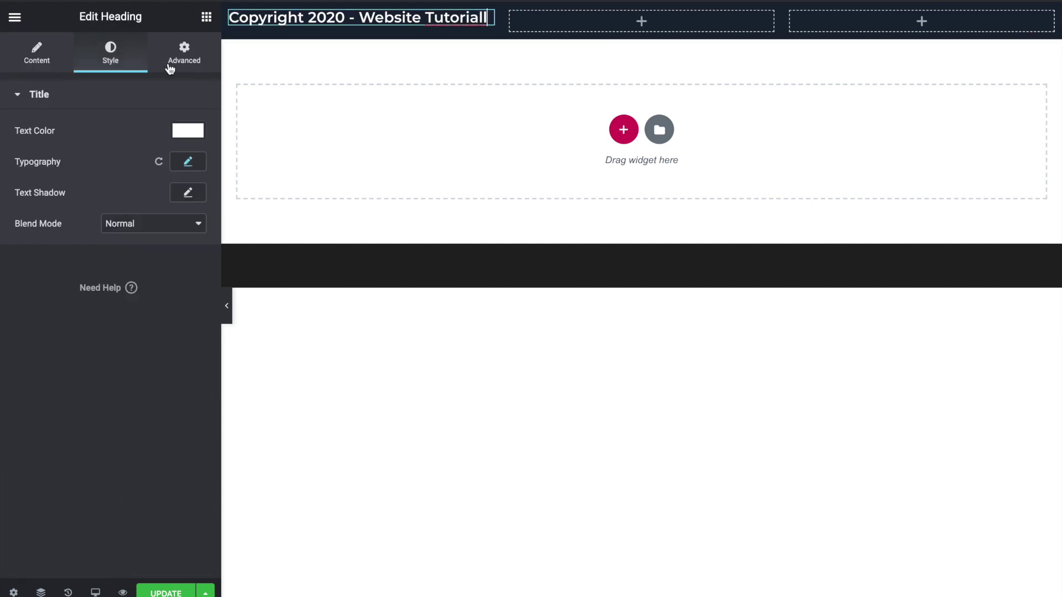
click(188, 161)
drag(32, 263, 45, 265)
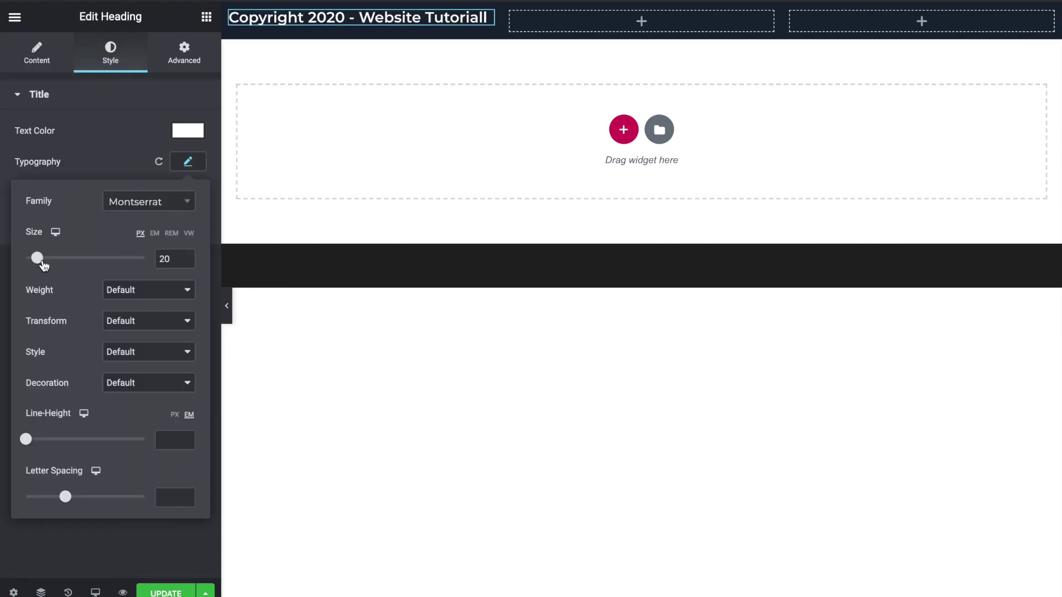
click(115, 289)
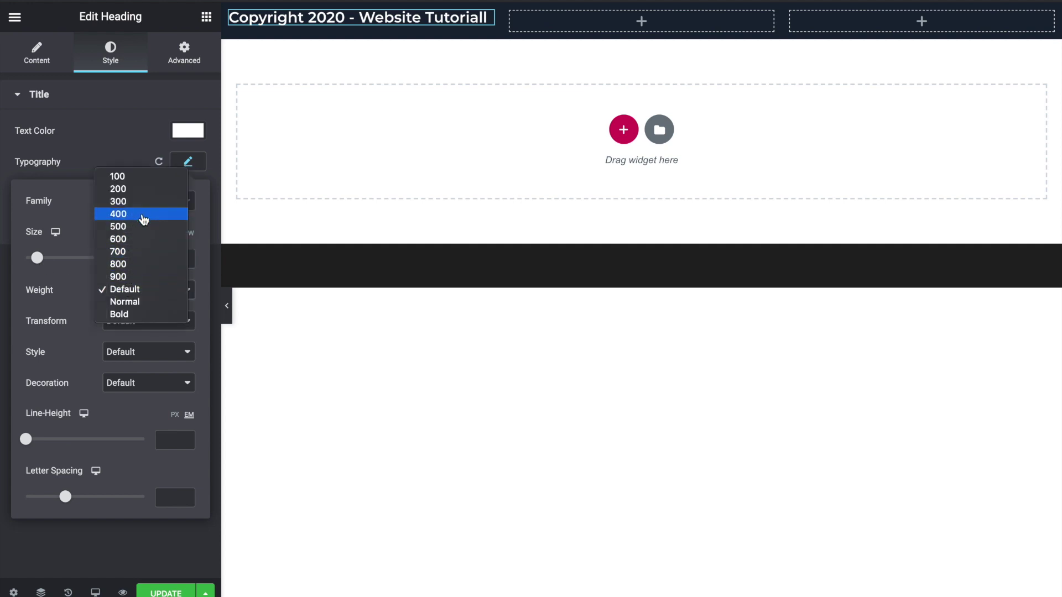
click(146, 202)
click(160, 297)
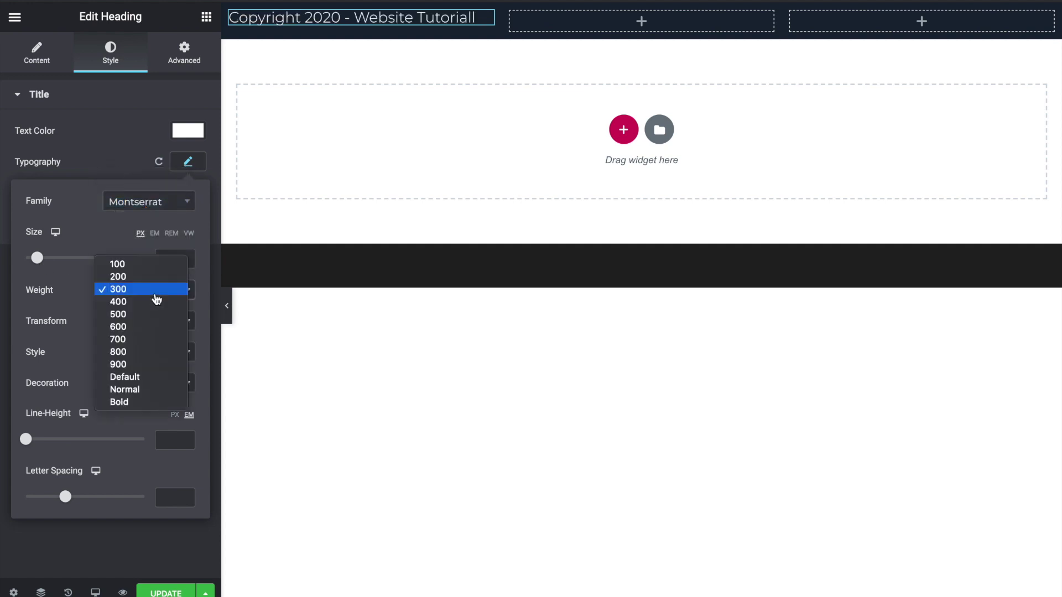
click(139, 303)
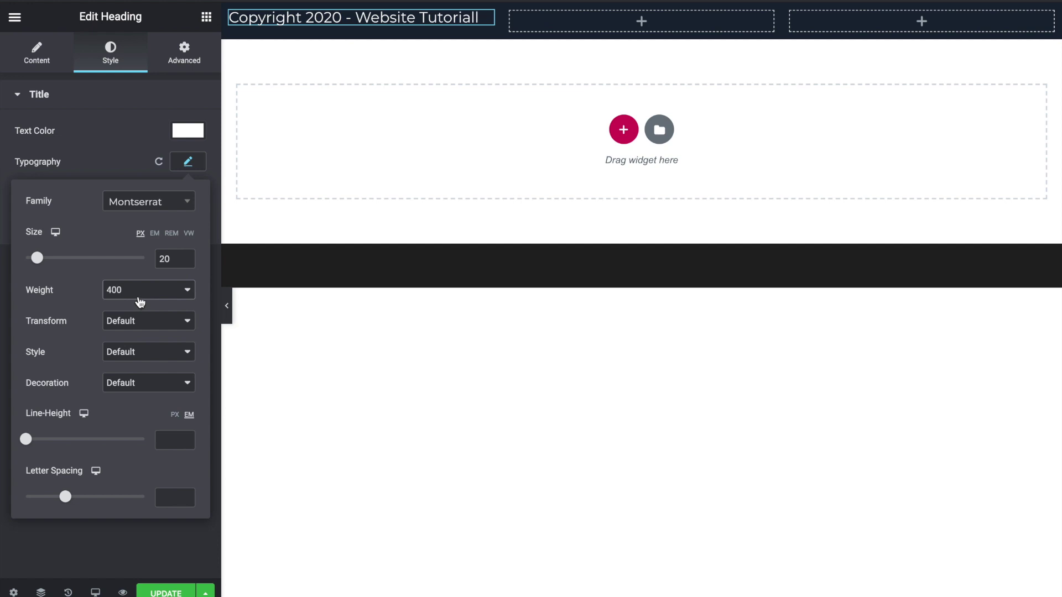
double_click(165, 259)
text(24)
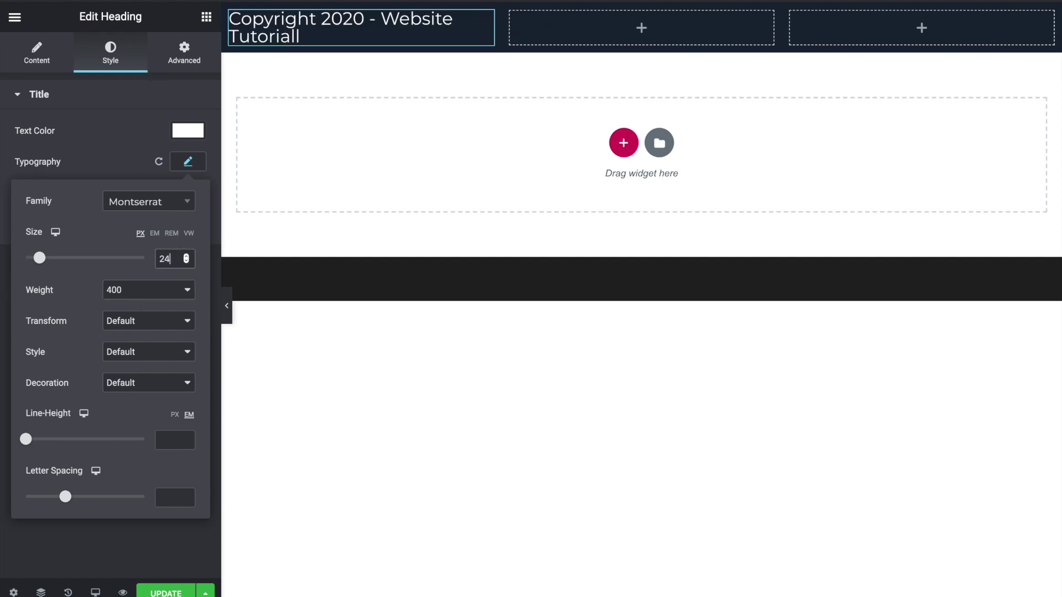
key(BackSpace)
text(0)
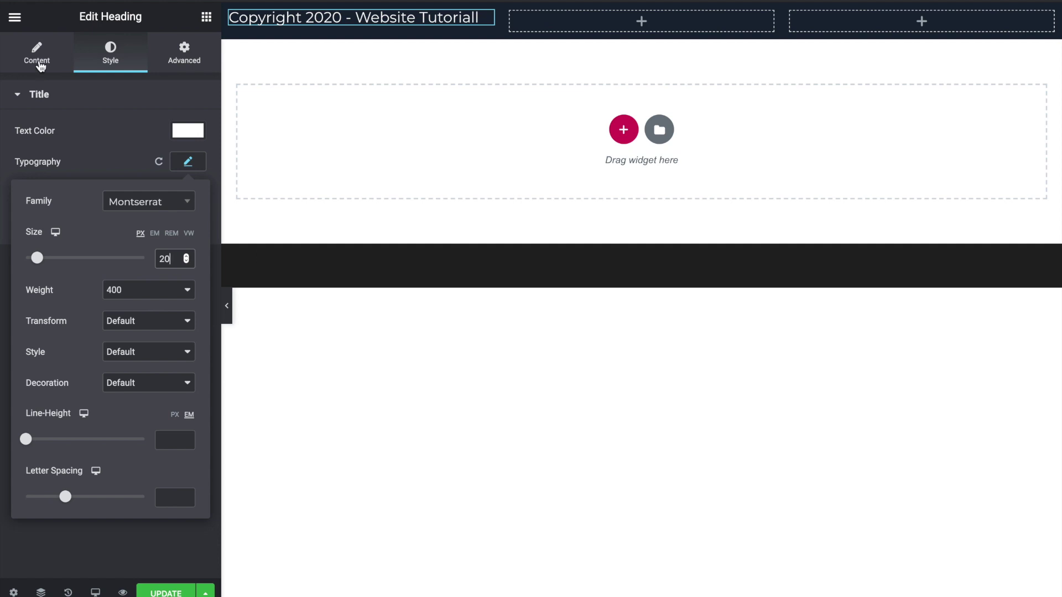
Step: Centre-align the heading and preview the result
click(37, 56)
click(145, 343)
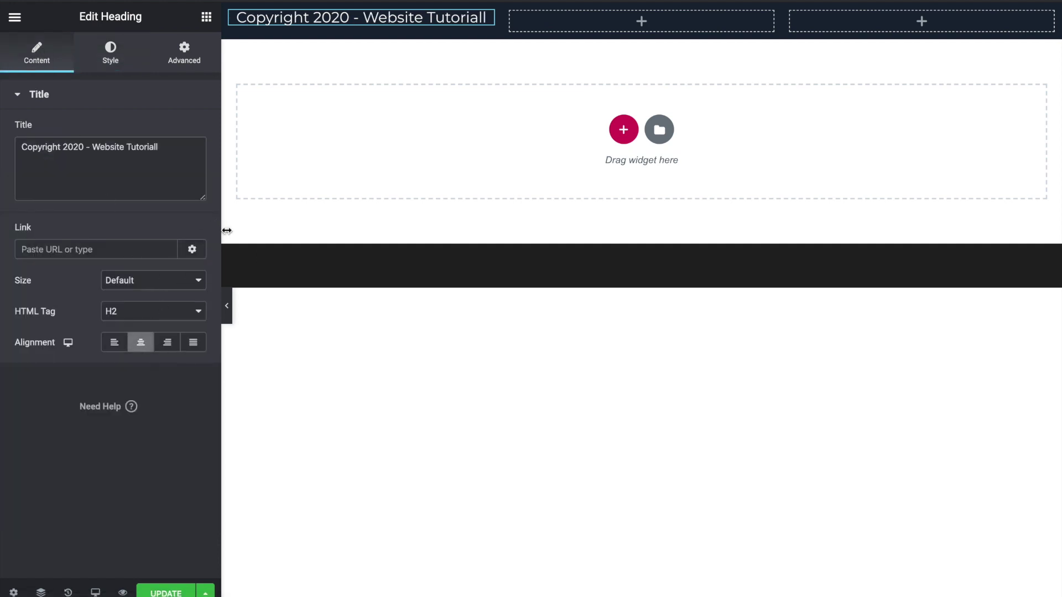
click(226, 305)
click(3, 305)
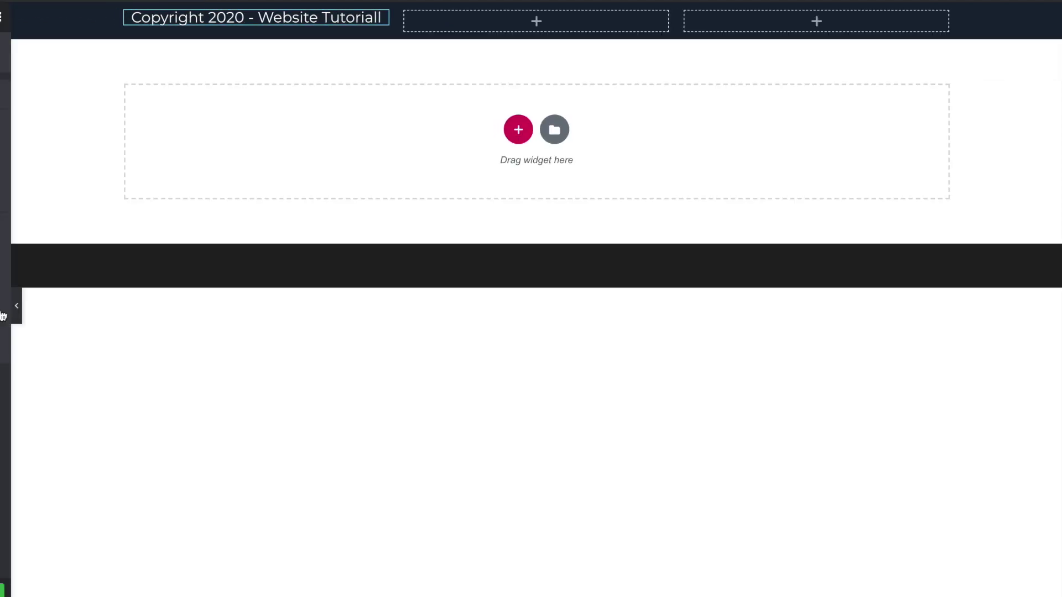
Step: Change the heading font weight to 500
click(125, 64)
click(188, 161)
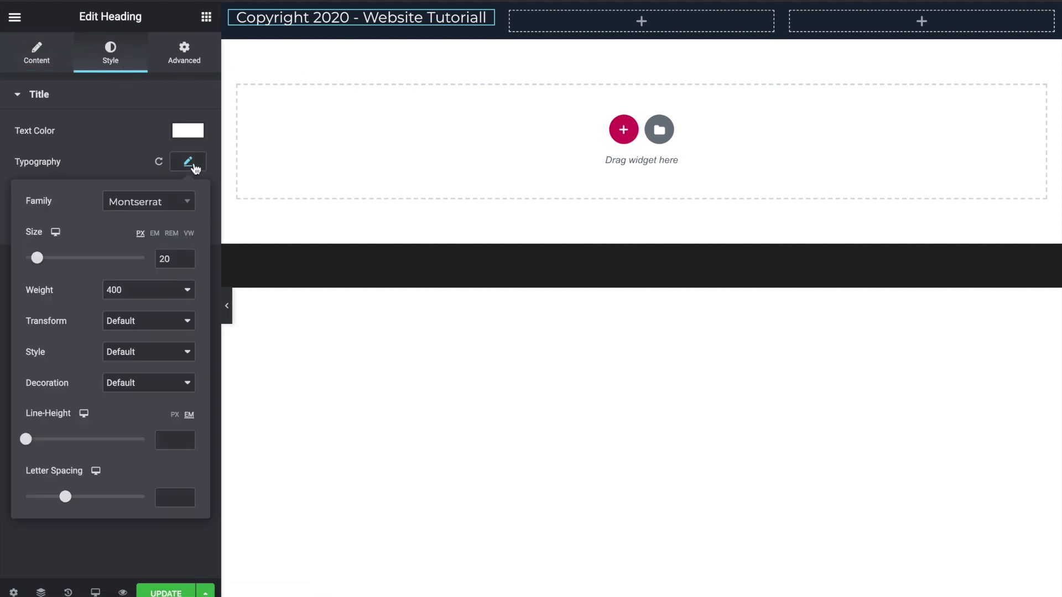
click(182, 289)
click(141, 301)
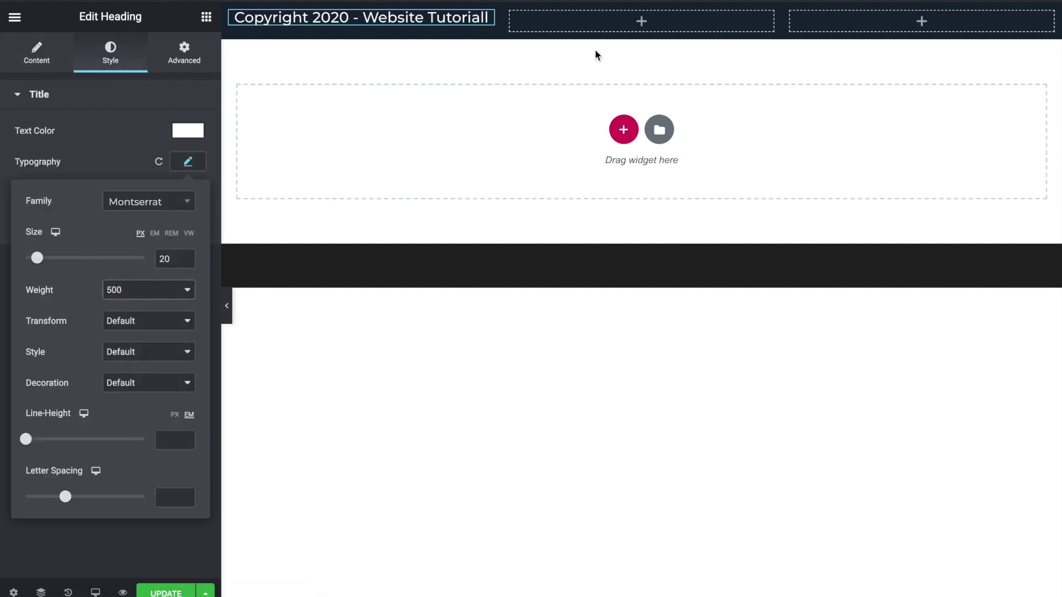
click(736, 33)
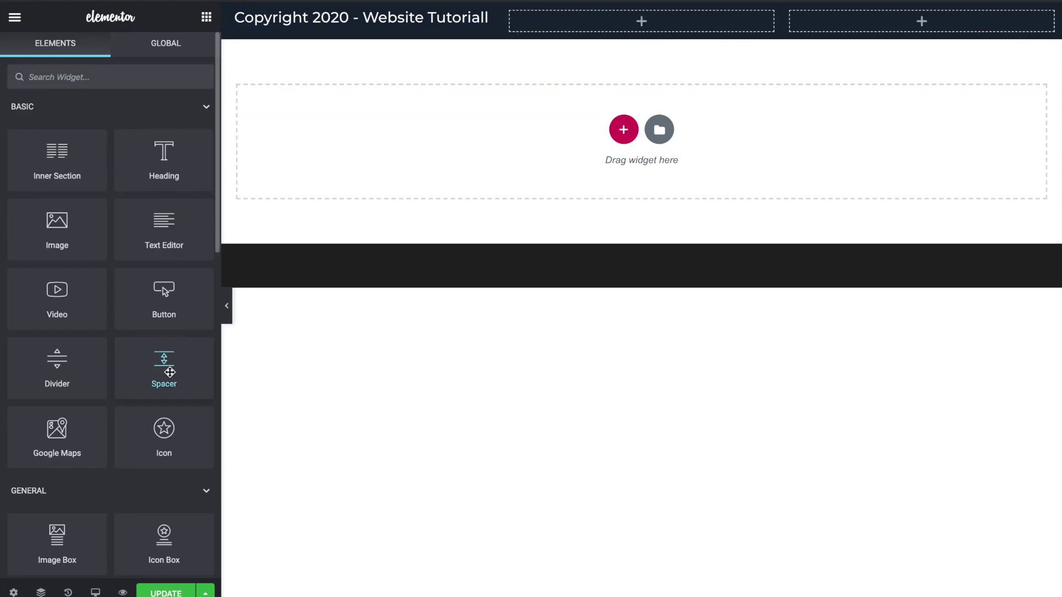
Step: Add a Social Icons widget to the middle footer column
scroll(170, 372, down, 4)
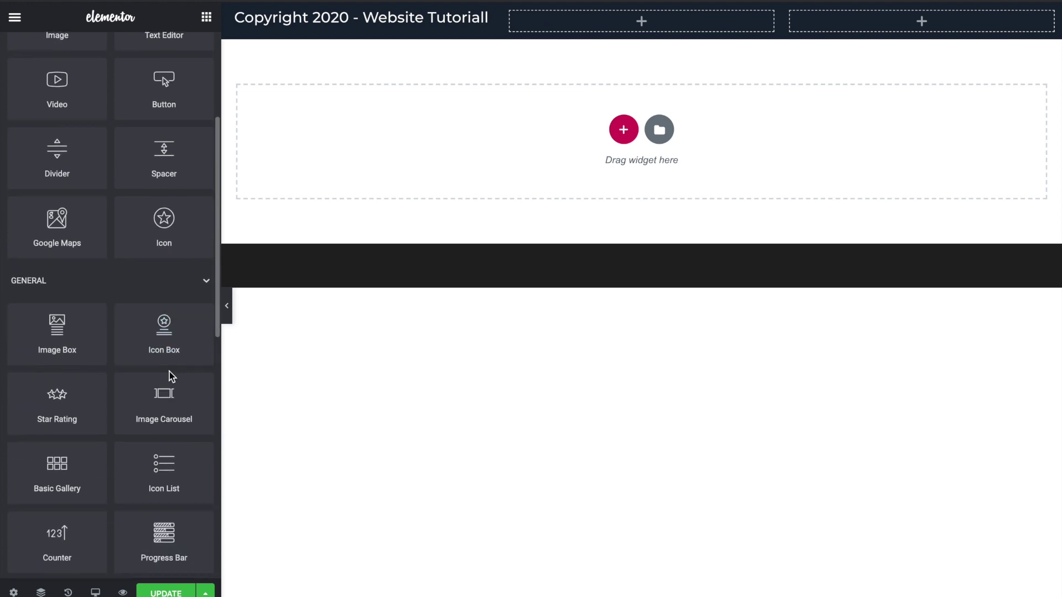
scroll(171, 376, down, 5)
scroll(105, 166, up, 9)
click(103, 81)
text(social)
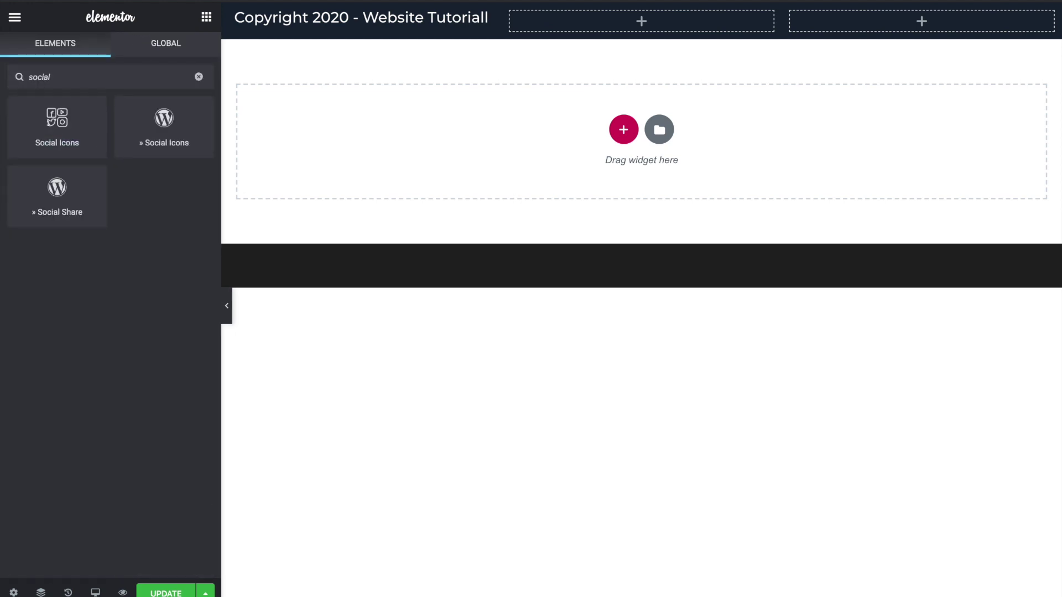
drag(61, 138, 622, 25)
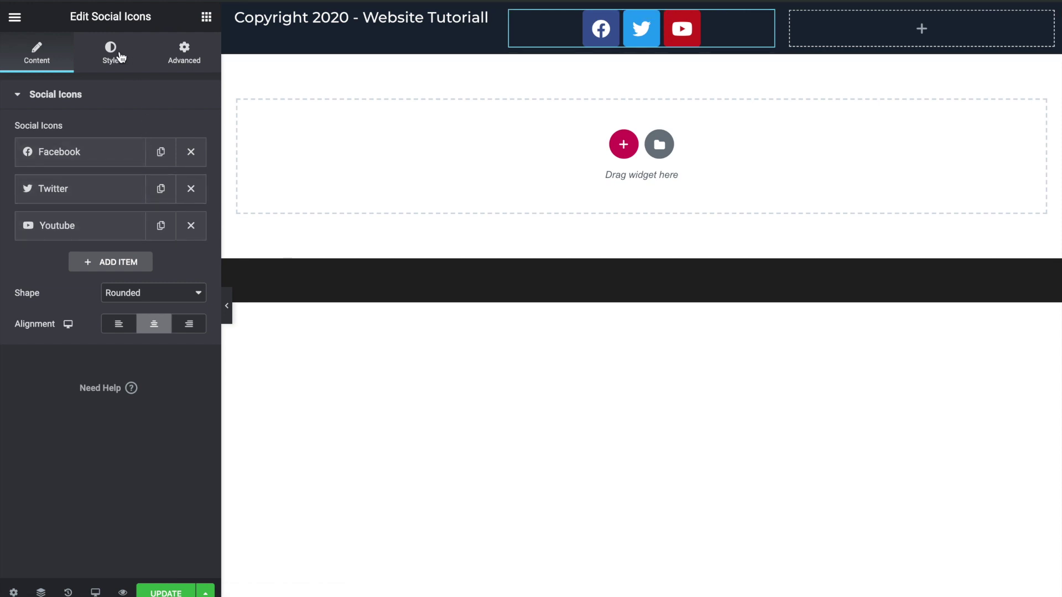
Step: Switch the social icons' colour to Custom and paste a hex value into Primary Color
click(120, 57)
click(132, 133)
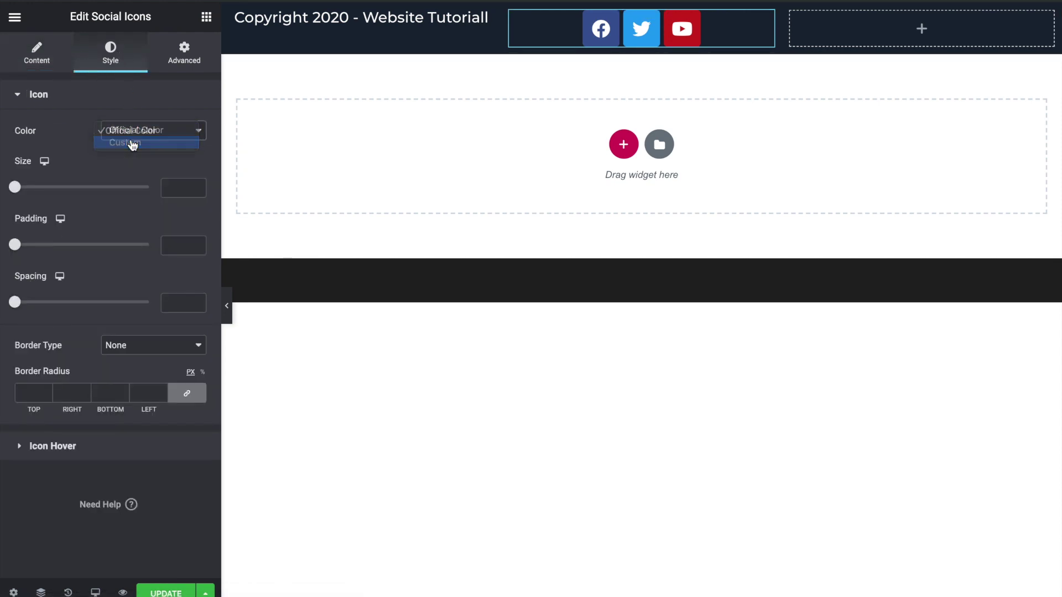
click(133, 144)
click(185, 163)
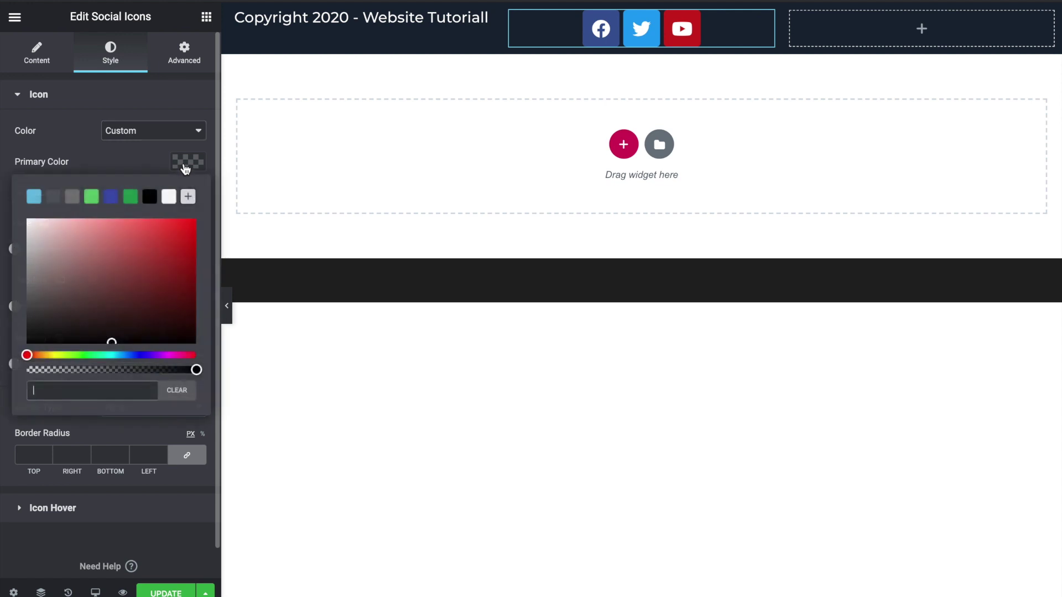
text(#182534)
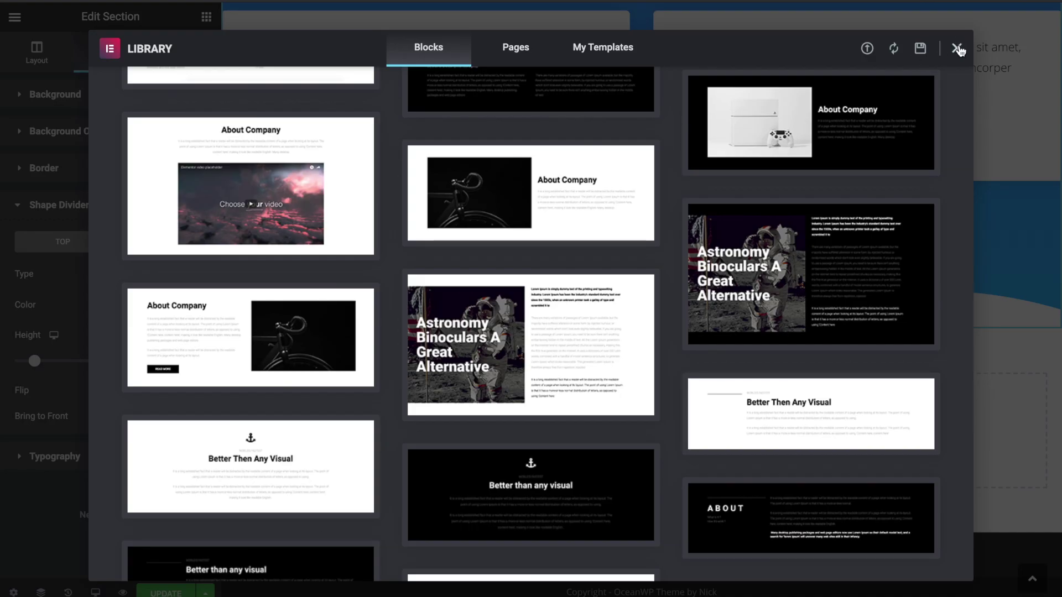
Step: Correct the icons' primary colour to light blue #00B0FF, removing the doubled hash
click(957, 48)
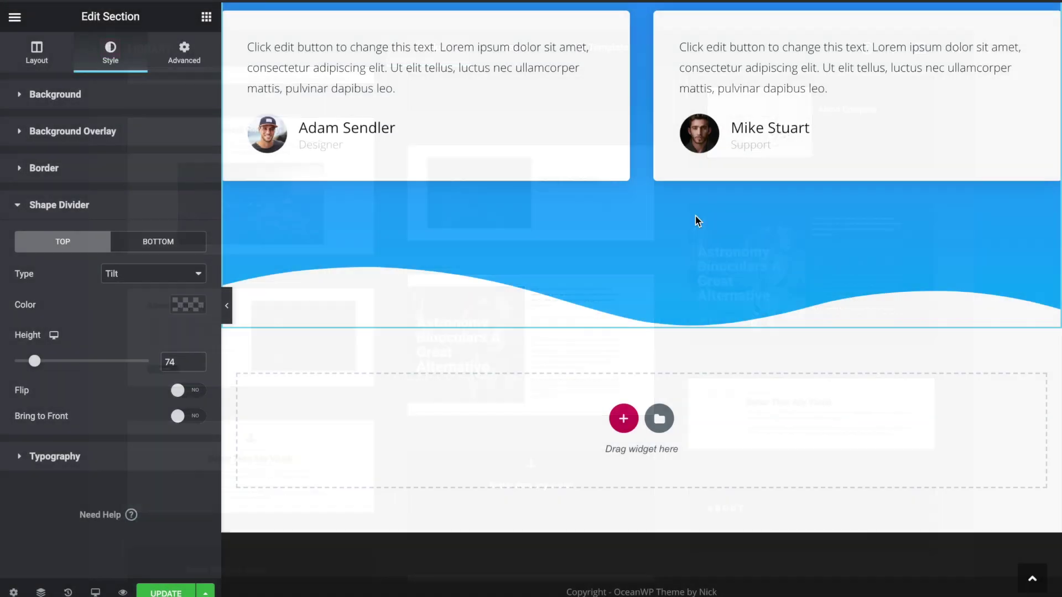
scroll(610, 244, up, 15)
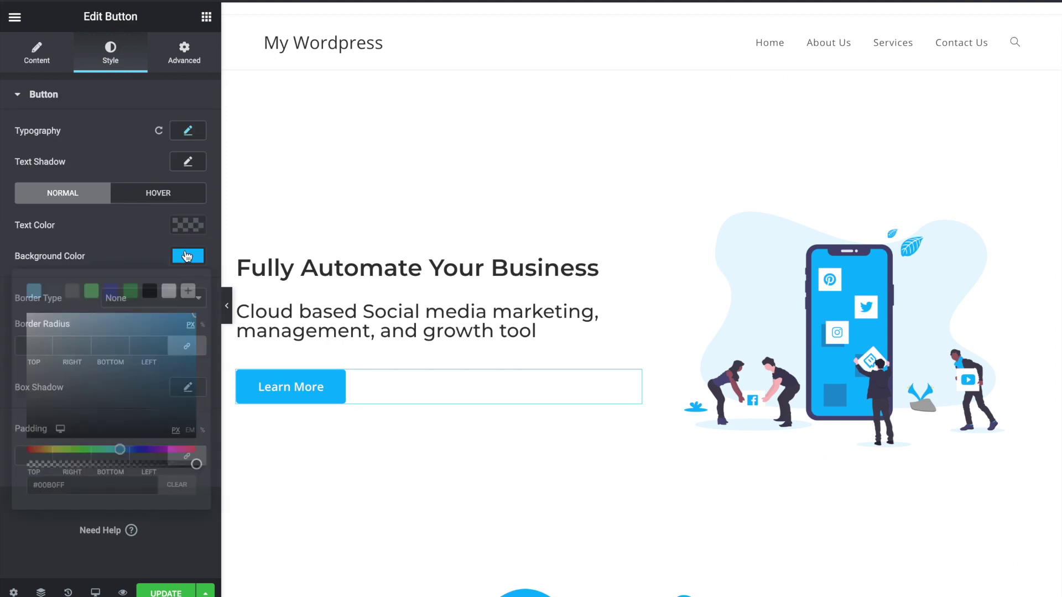
click(123, 485)
key(ctrl+c)
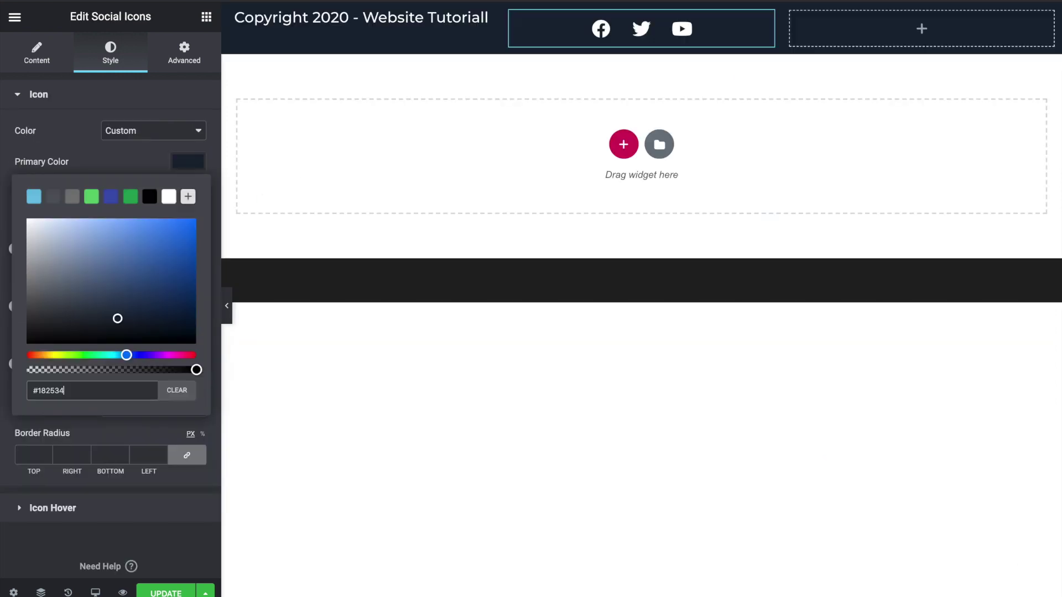
double_click(119, 393)
key(ctrl+v)
click(37, 393)
key(BackSpace)
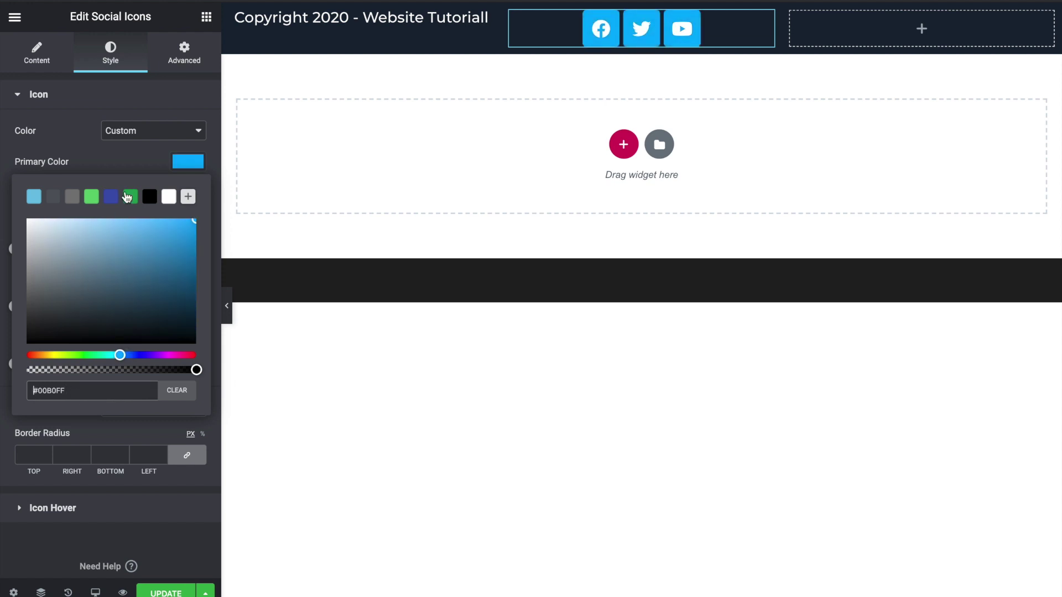
click(124, 159)
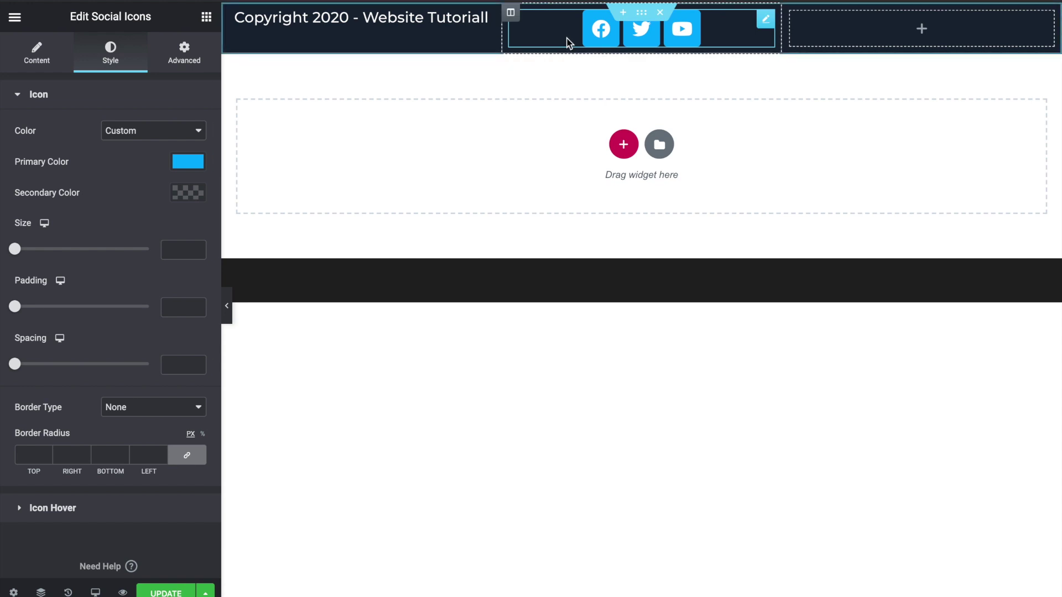
Step: Give the social icons no border and a border radius of 50
scroll(158, 215, down, 1)
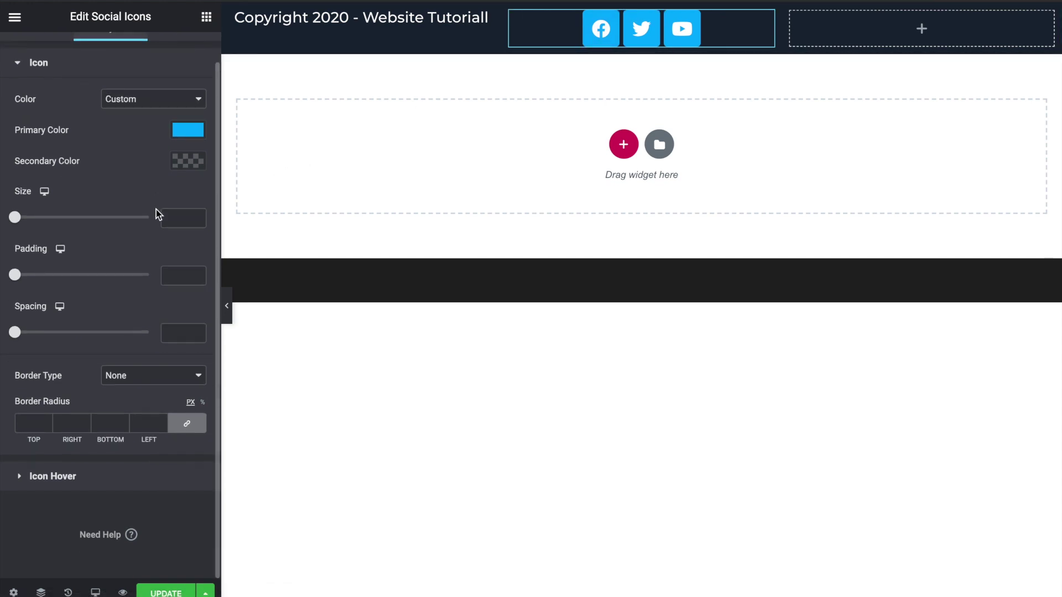
click(127, 381)
click(120, 388)
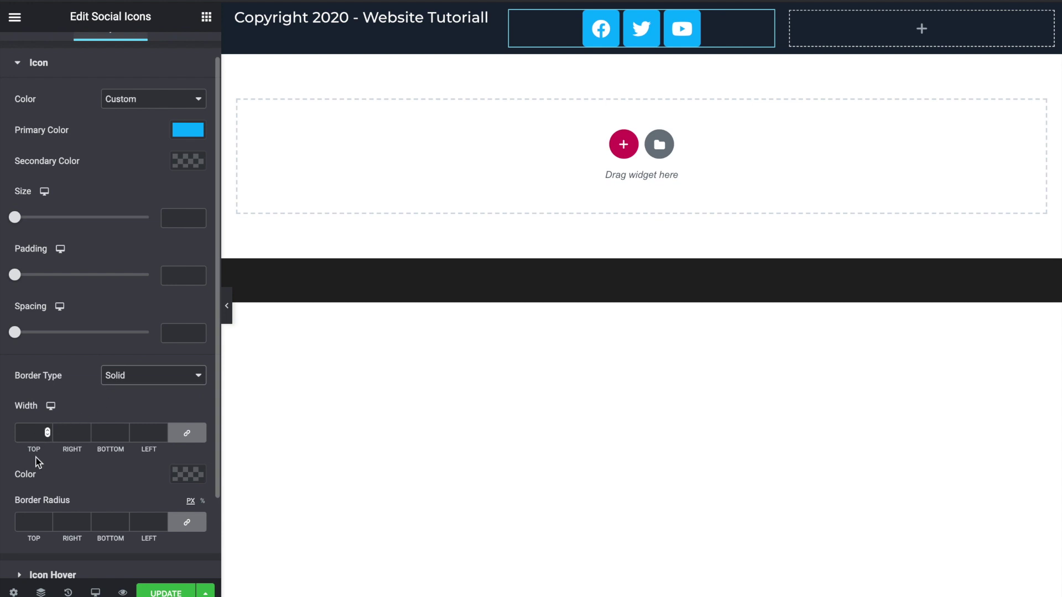
click(133, 374)
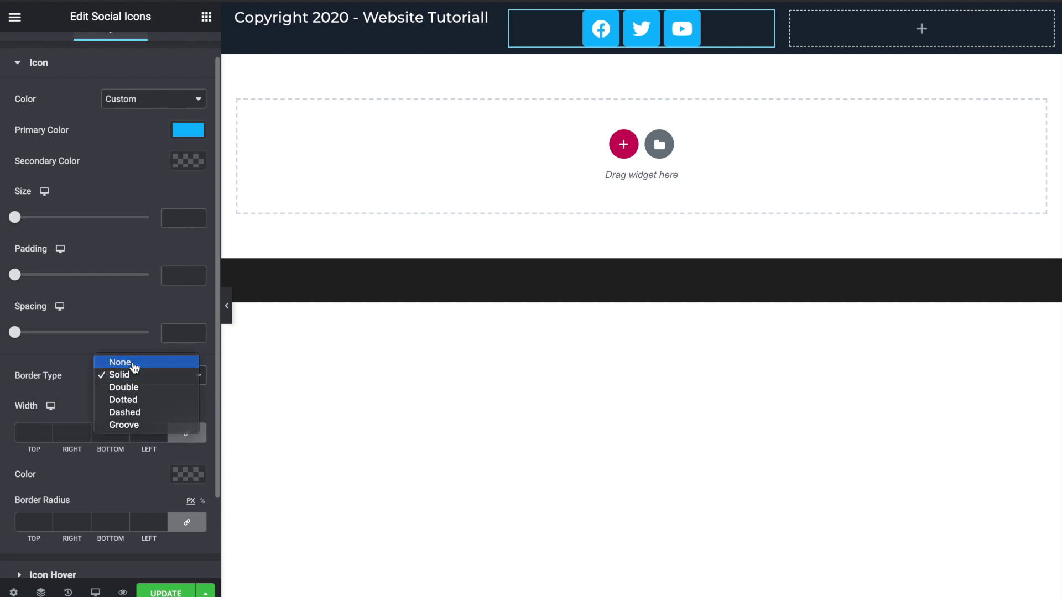
click(135, 361)
click(35, 422)
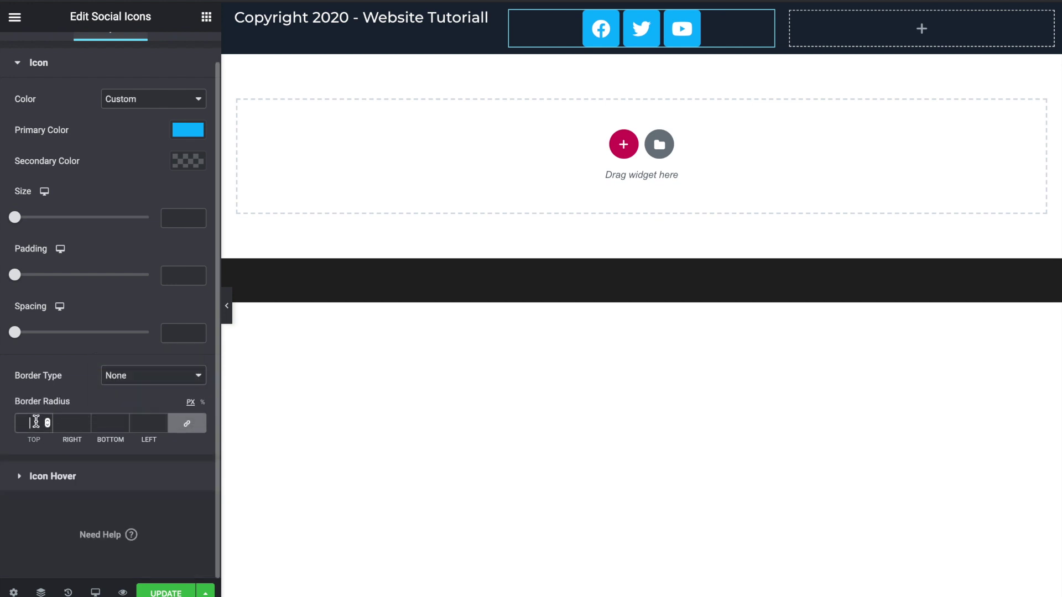
text(50)
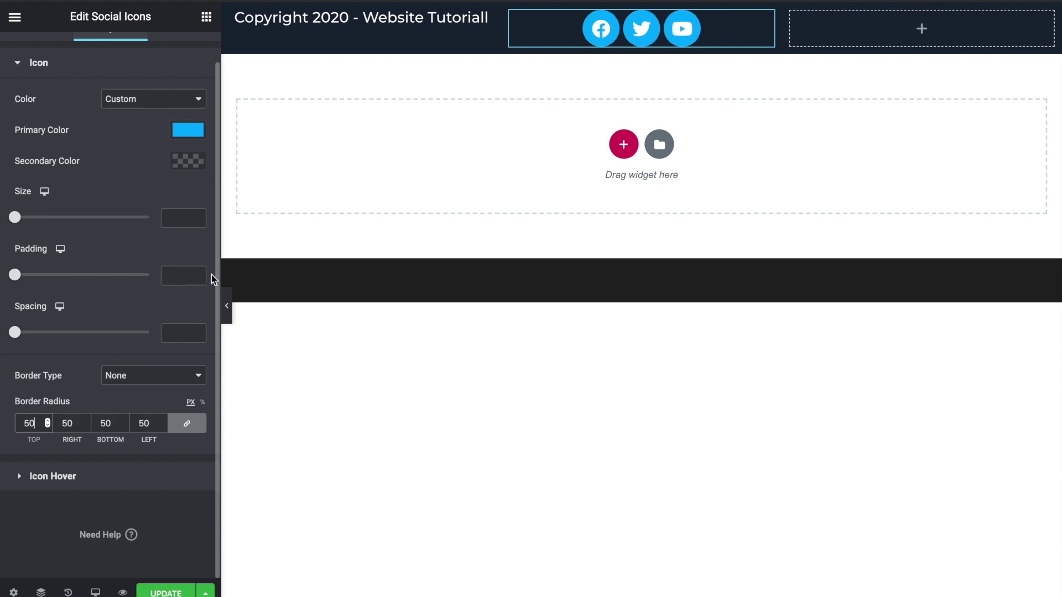
Step: Shrink the social icons and preview the smaller round icons
click(226, 305)
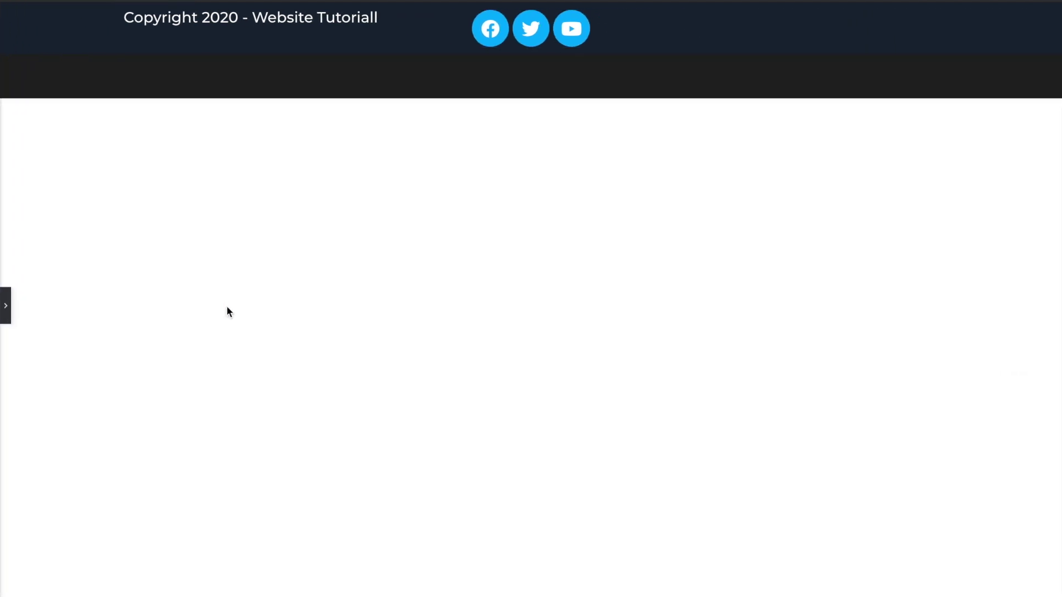
click(5, 305)
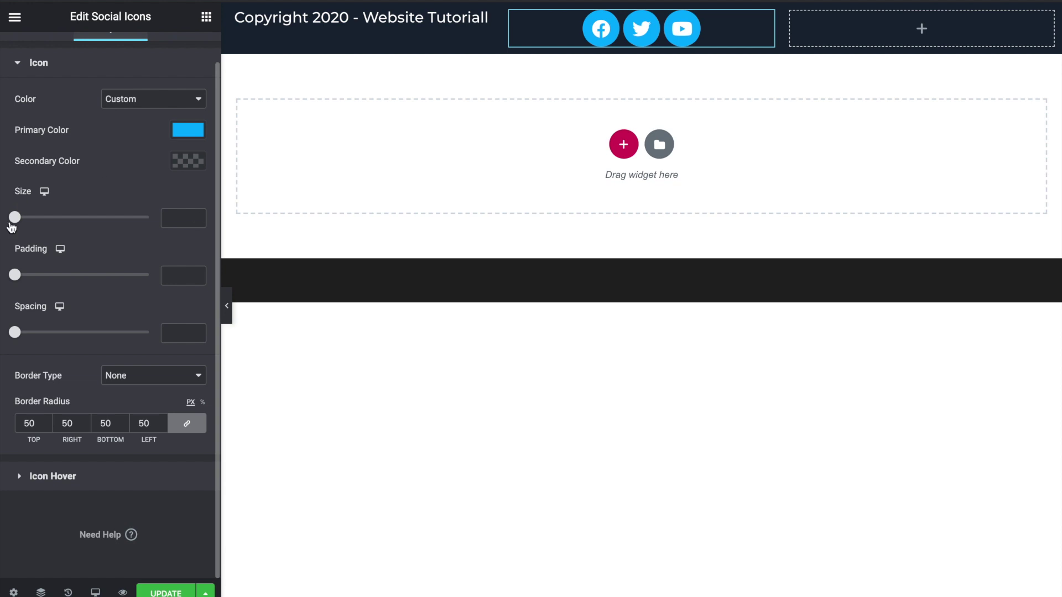
drag(15, 218, 19, 222)
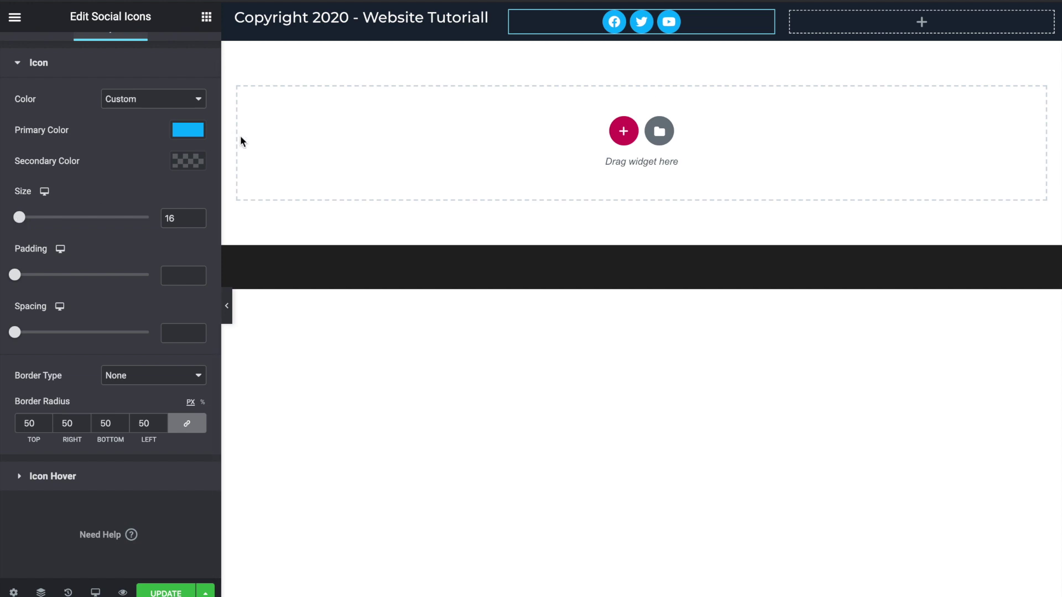
click(228, 310)
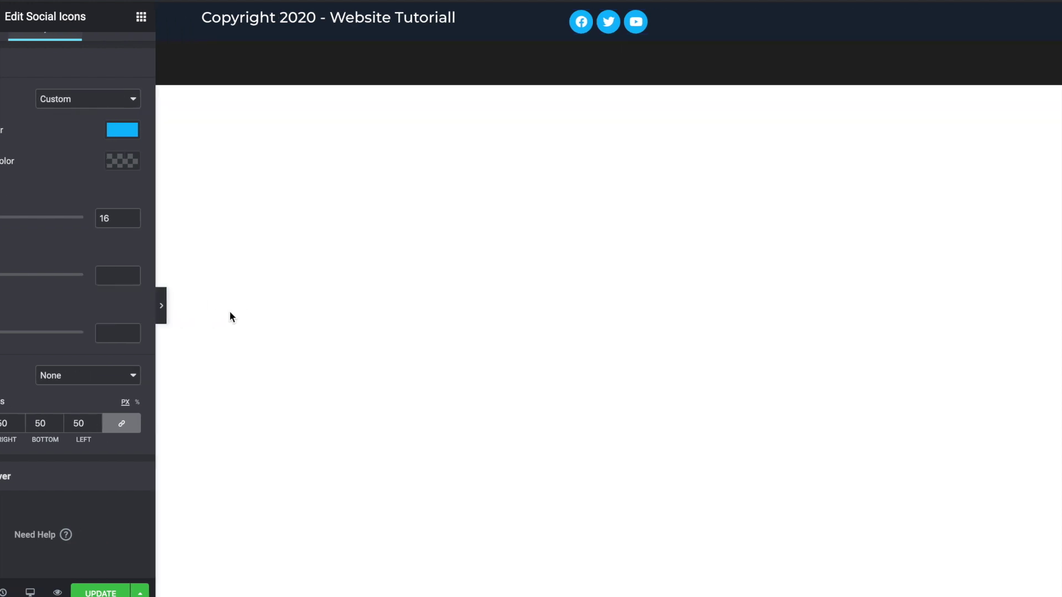
click(5, 318)
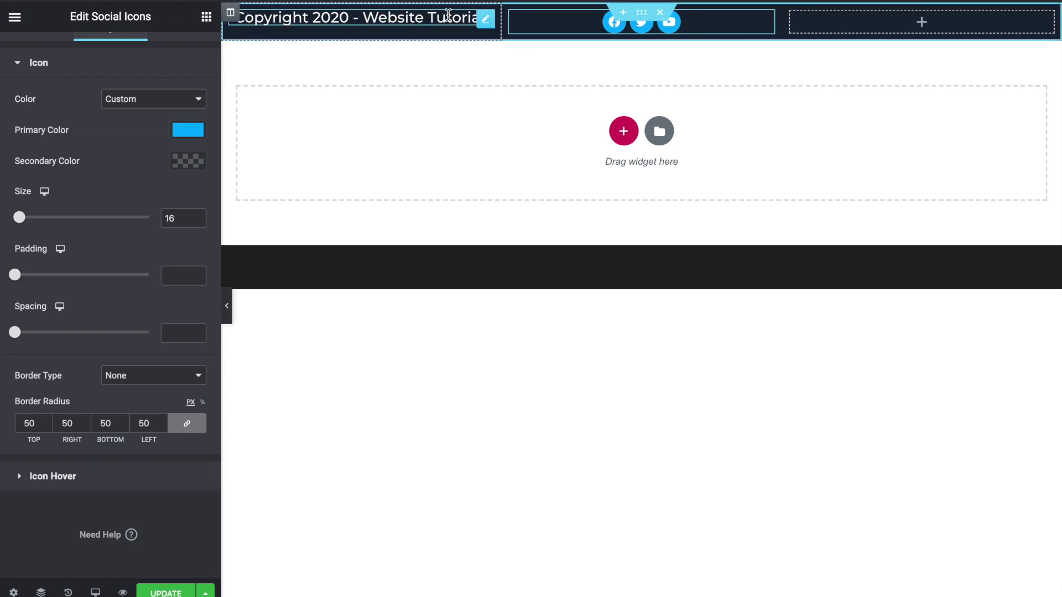
Step: Set Vertical Align to Middle for both the copyright and social icons columns
click(231, 12)
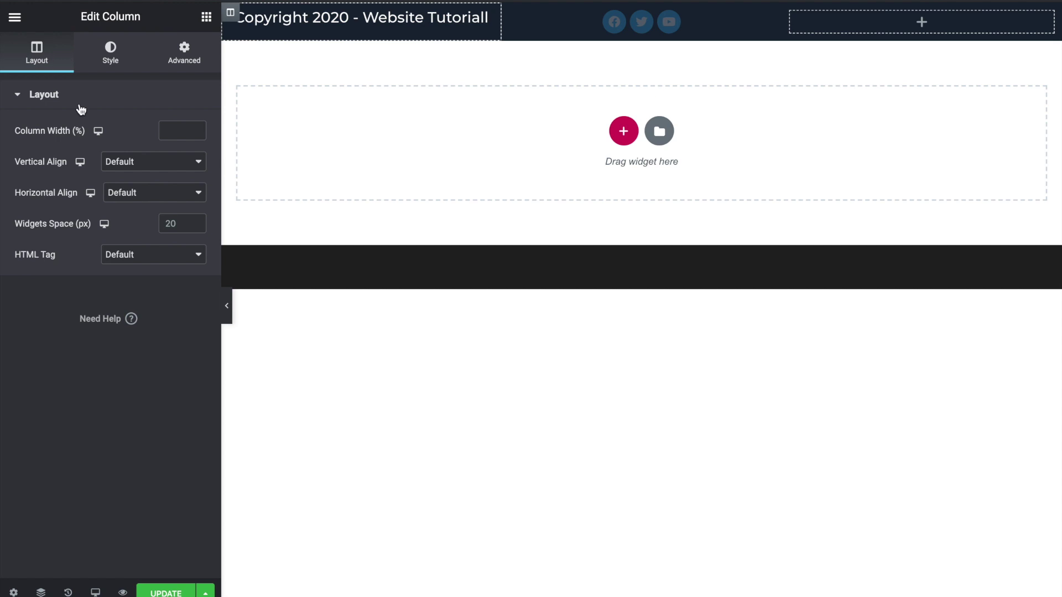
click(117, 161)
click(121, 185)
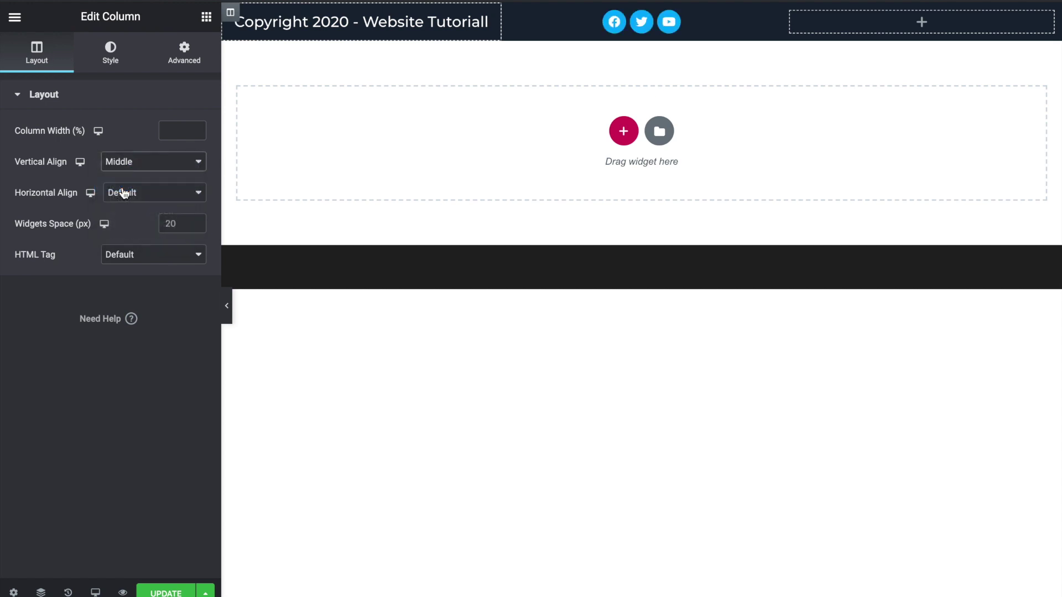
click(509, 12)
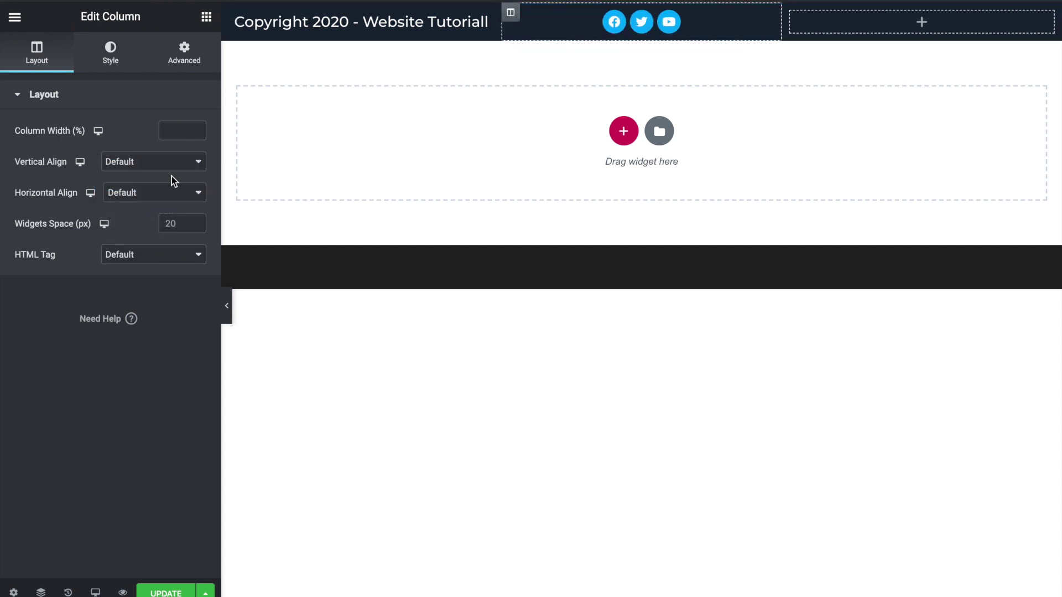
click(161, 165)
click(158, 185)
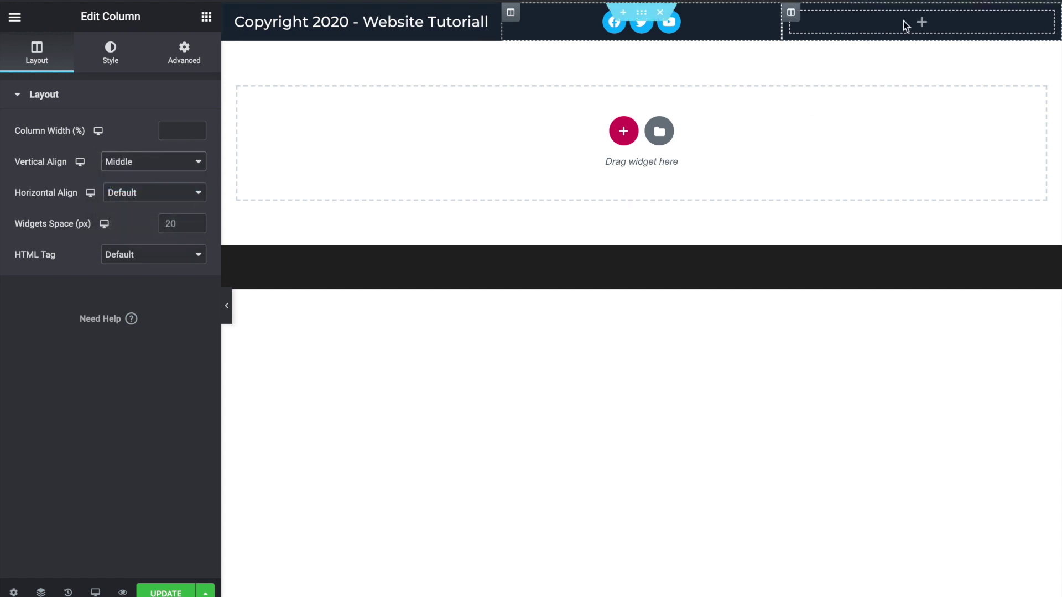
click(921, 21)
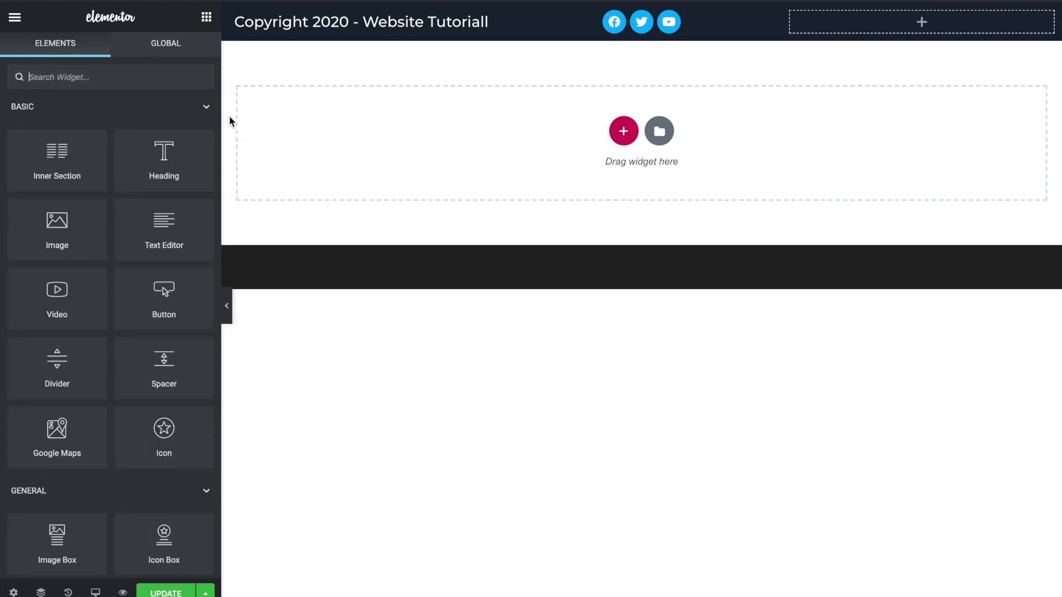
Step: Add a Custom Menu widget to the right column showing the Footer menu
text(menu)
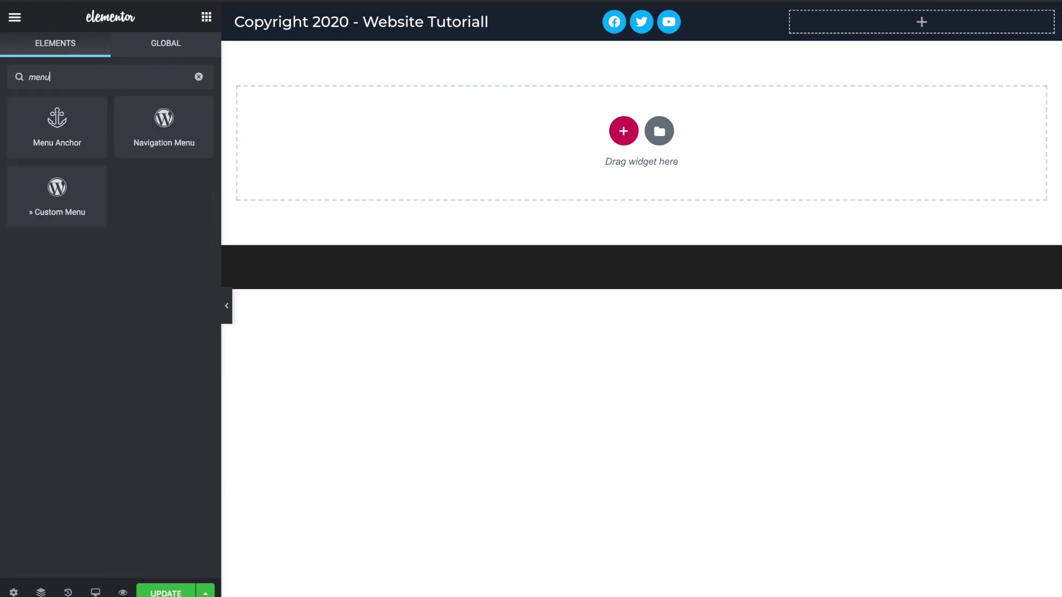
drag(103, 201, 889, 30)
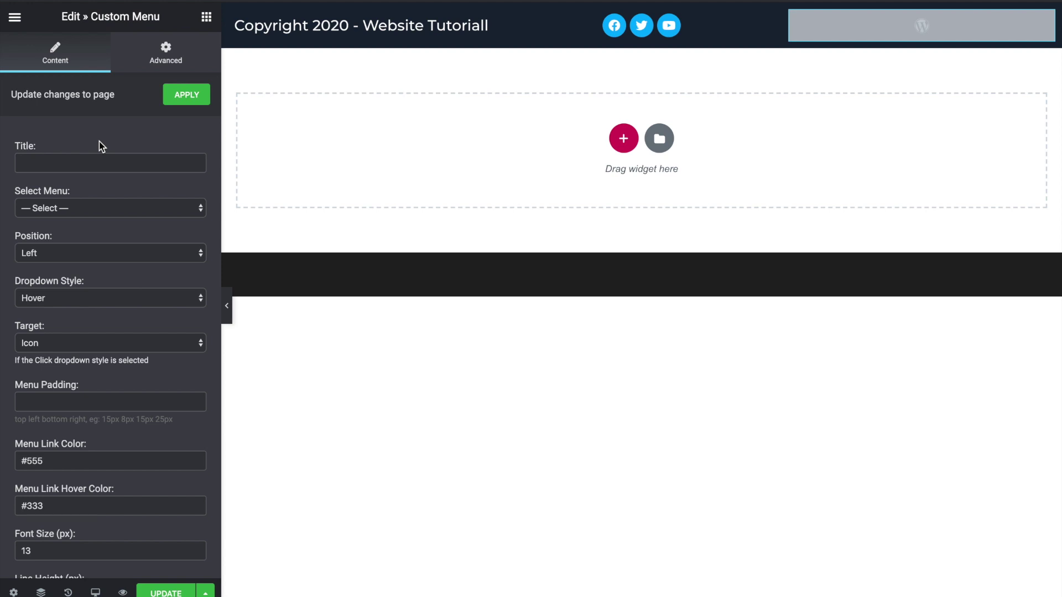
click(83, 209)
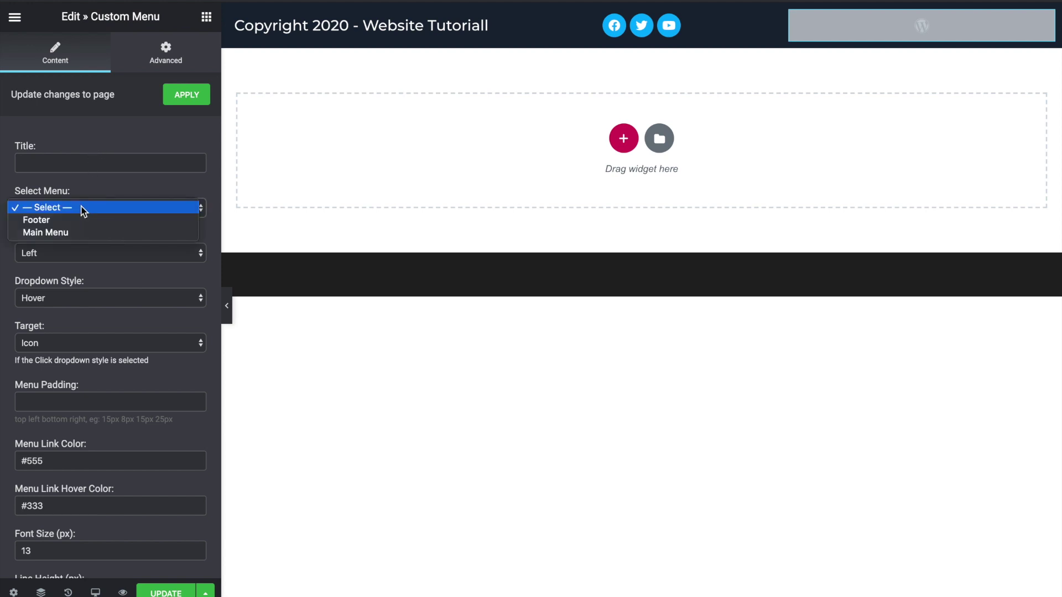
click(83, 221)
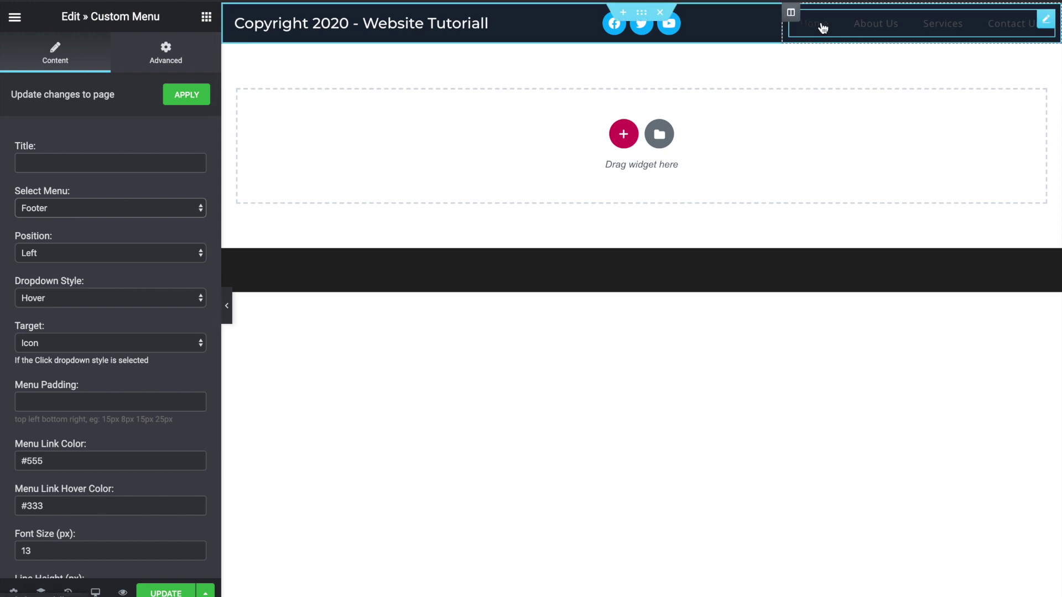
Step: Set the menu links to white #fff with #00B0FF hover colour
scroll(171, 283, down, 3)
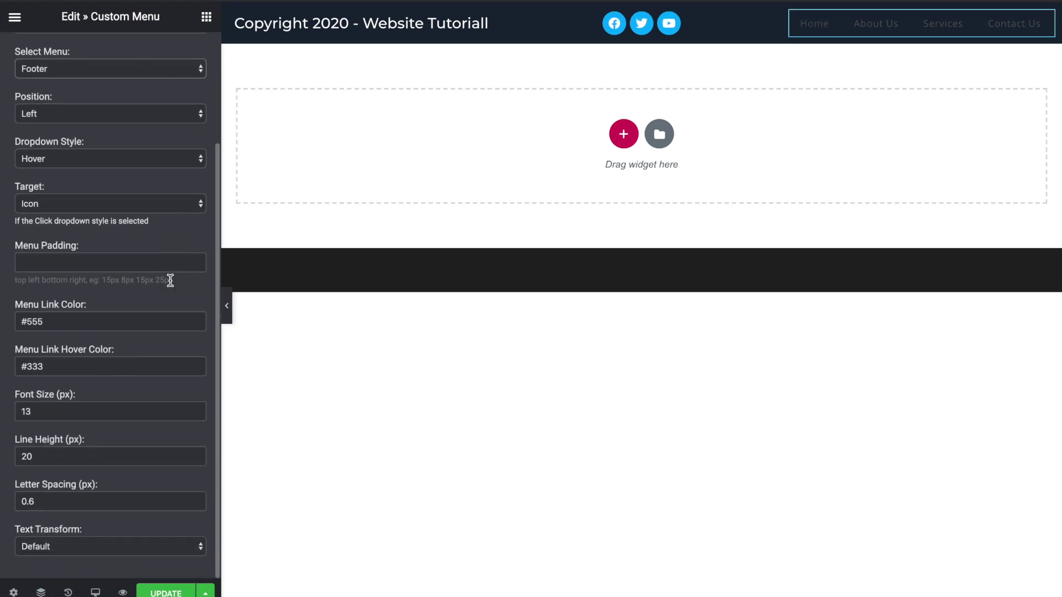
drag(109, 324, 36, 325)
text(fff)
drag(64, 365, 29, 372)
text(#00B0FF)
key(BackSpace)
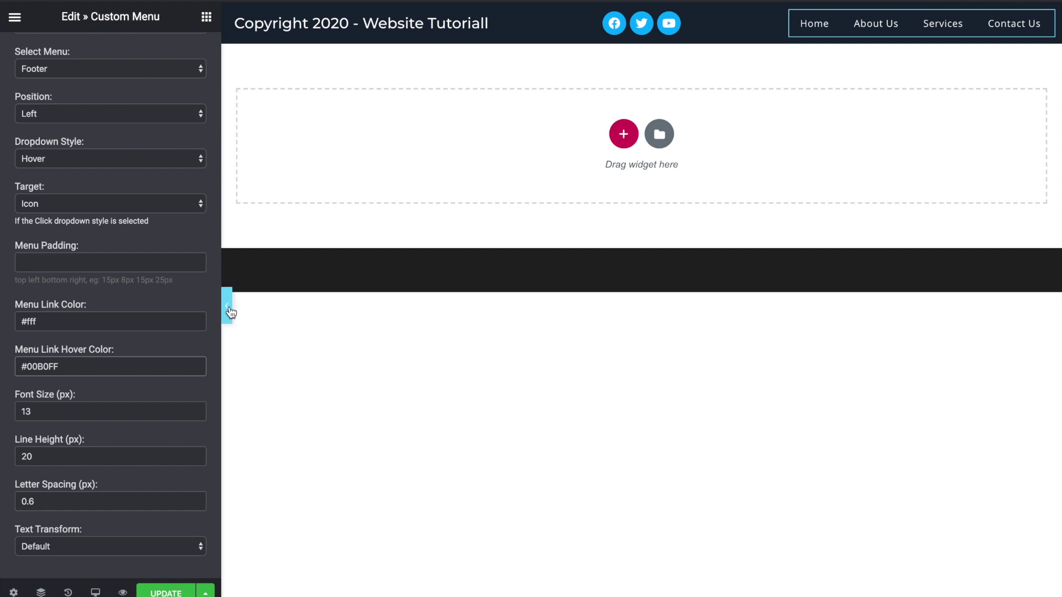
Step: Keep the default text case, preview the menu and update the template
click(106, 540)
click(119, 513)
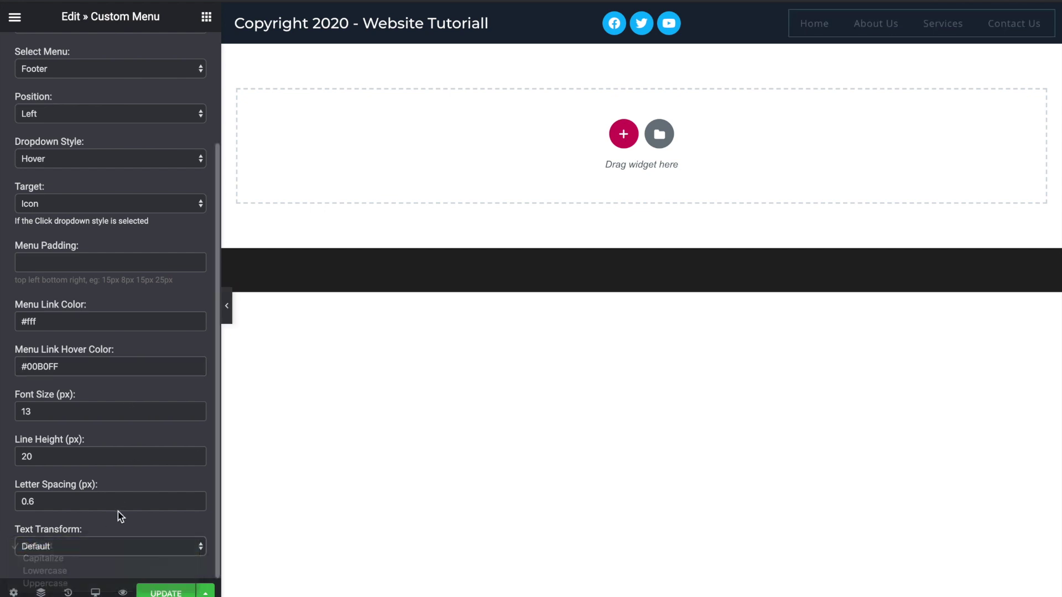
click(228, 306)
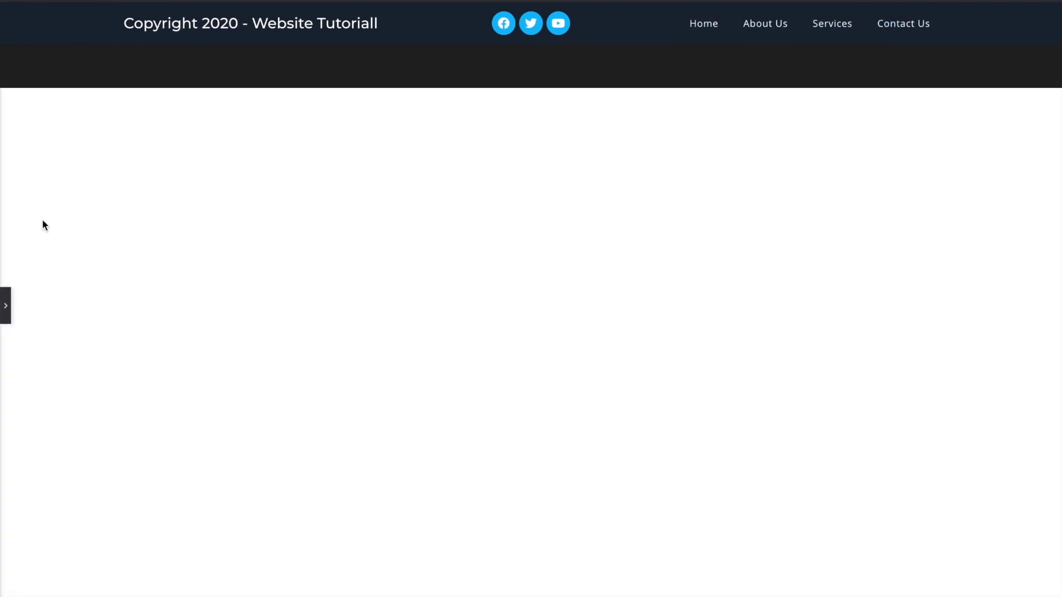
click(5, 306)
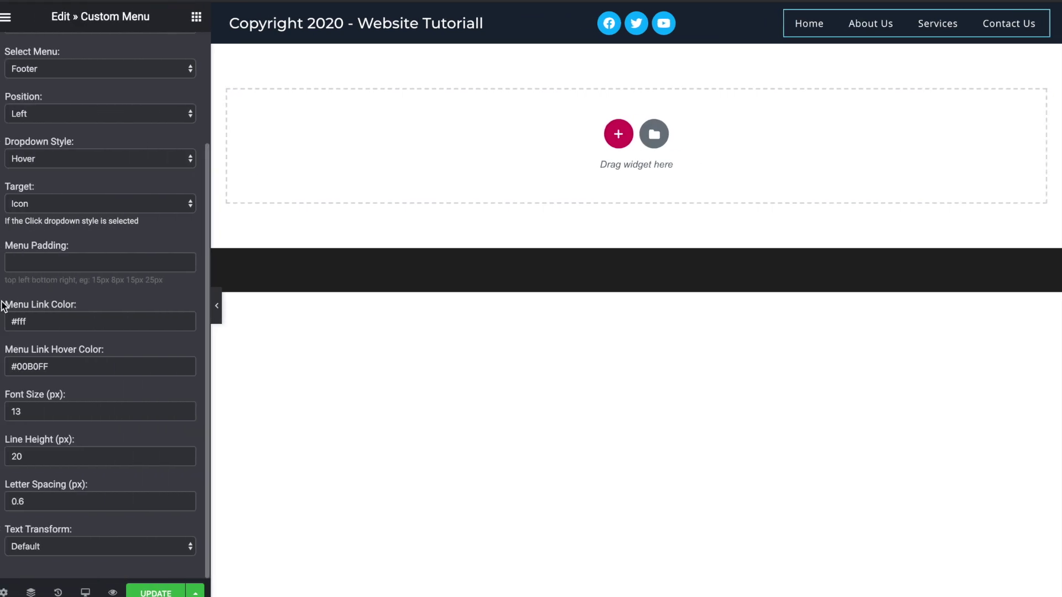
click(158, 591)
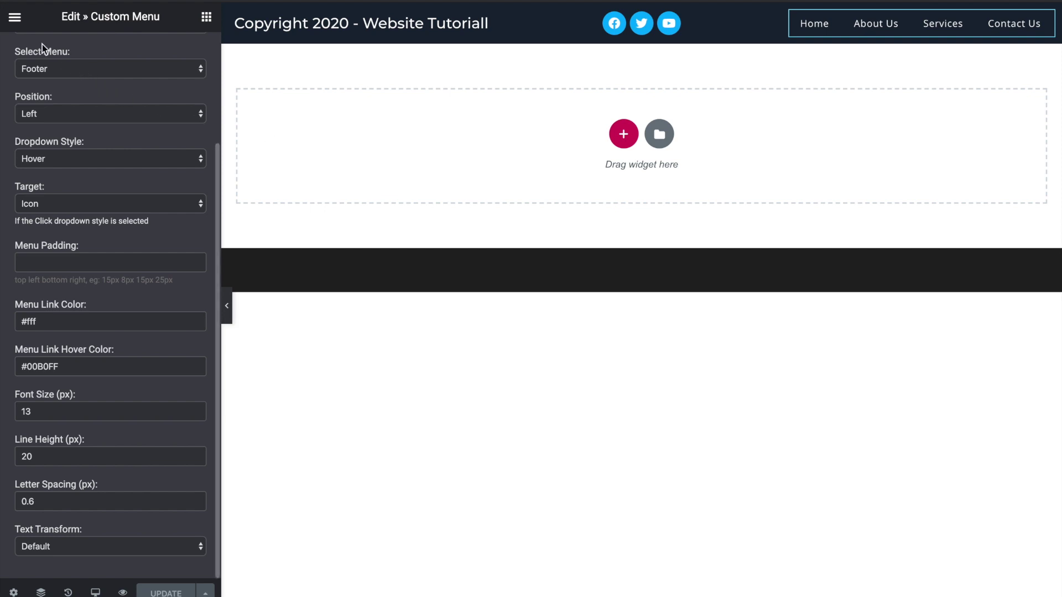
click(15, 17)
Step: Leave Elementor and open the live site's Customizer in a new tab
click(146, 407)
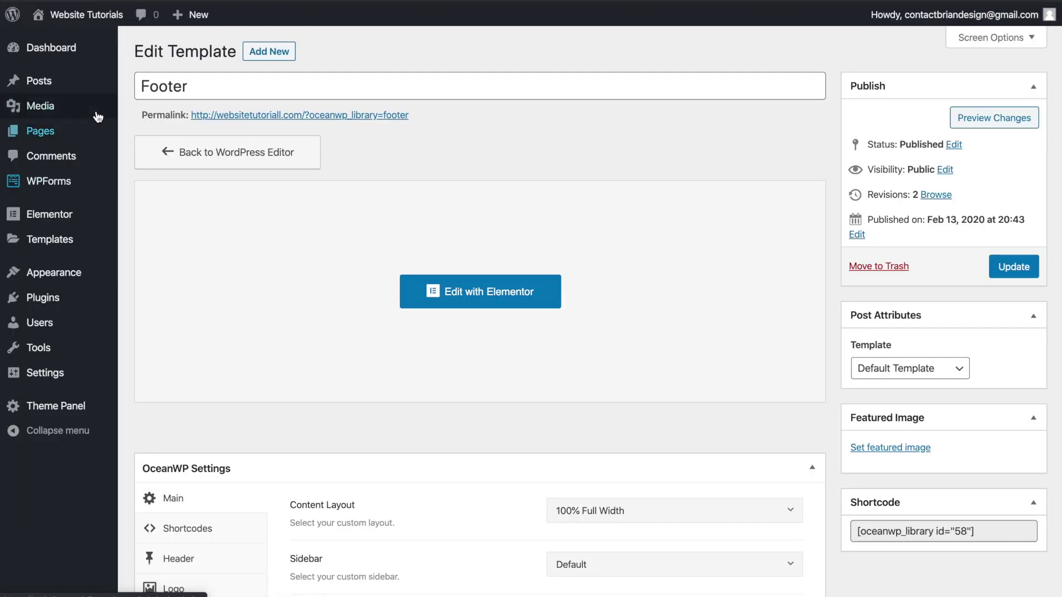
mouse_move(86, 57)
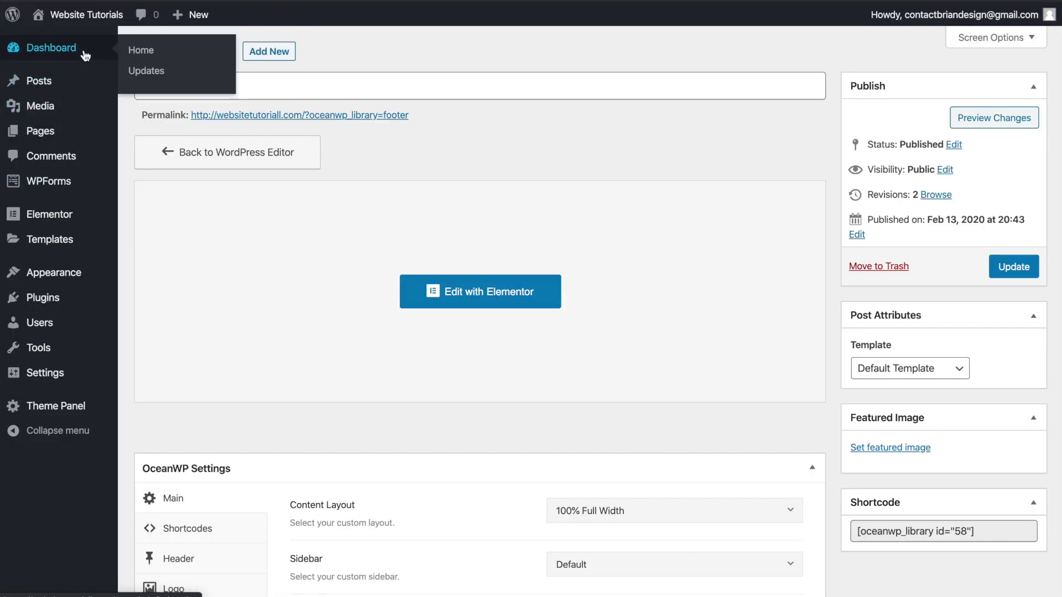
mouse_move(83, 15)
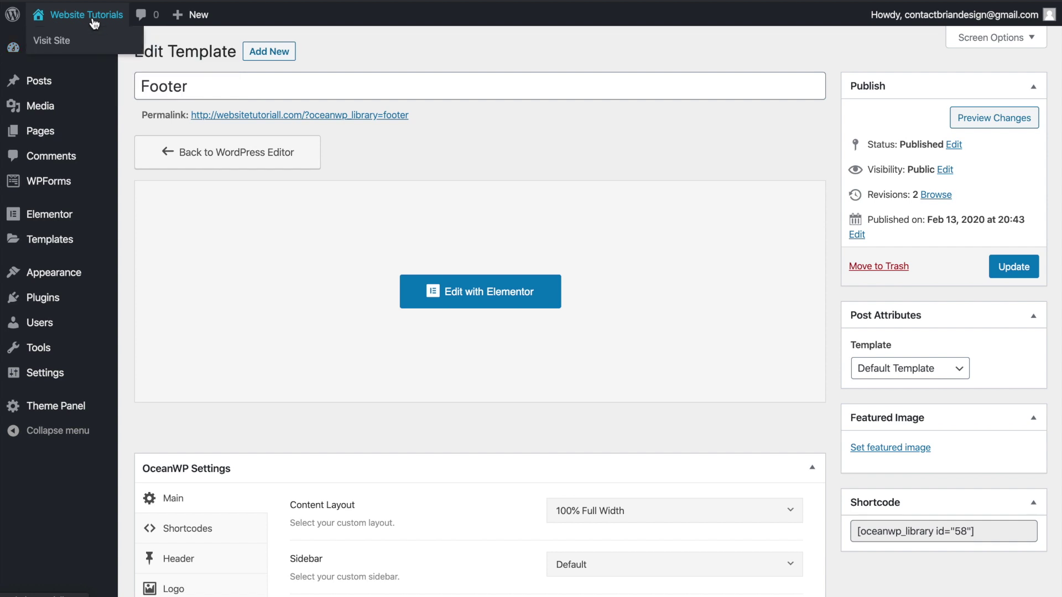
right_click(78, 46)
click(89, 47)
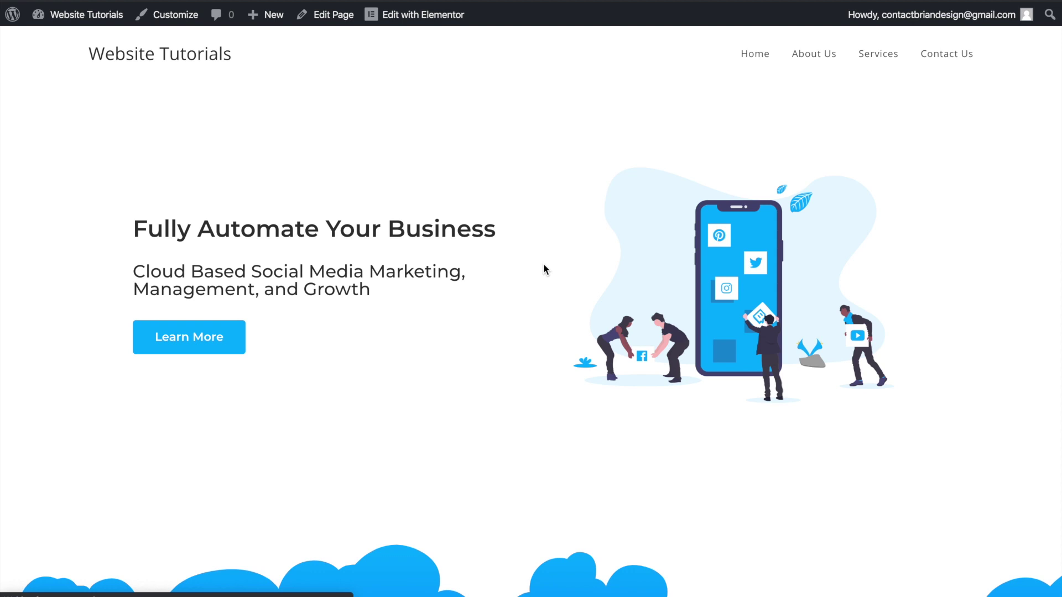
scroll(543, 269, down, 10)
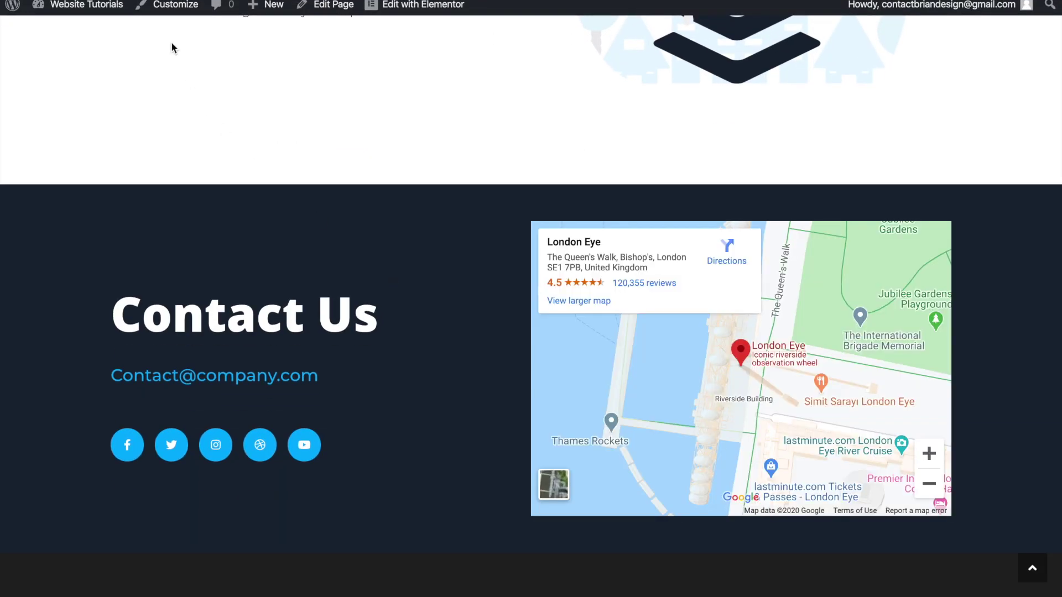
click(172, 16)
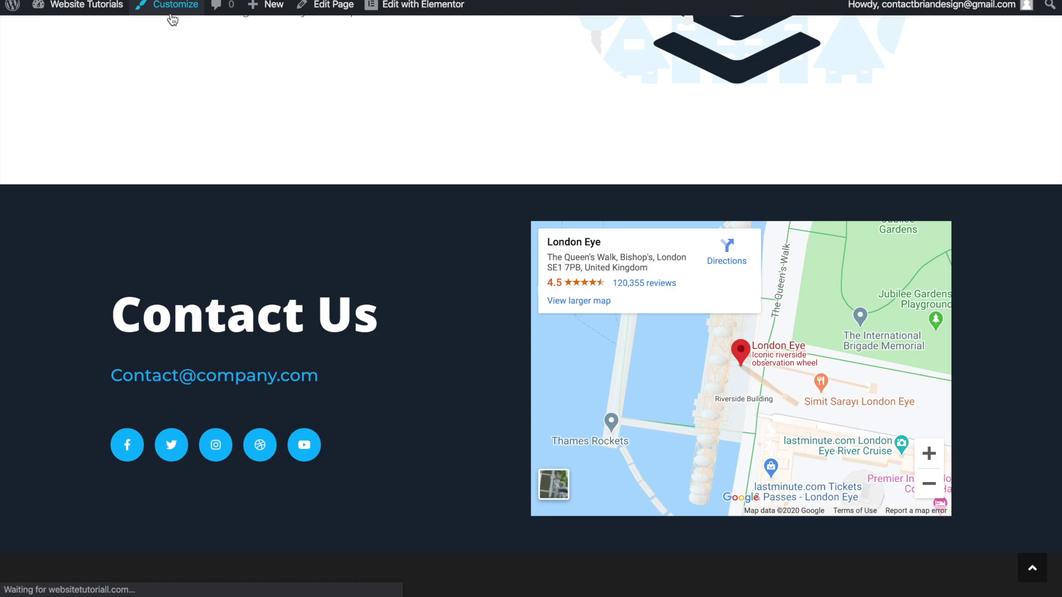
Step: Choose the Footer template in the Customizer's Footer Widgets settings
scroll(133, 486, down, 1)
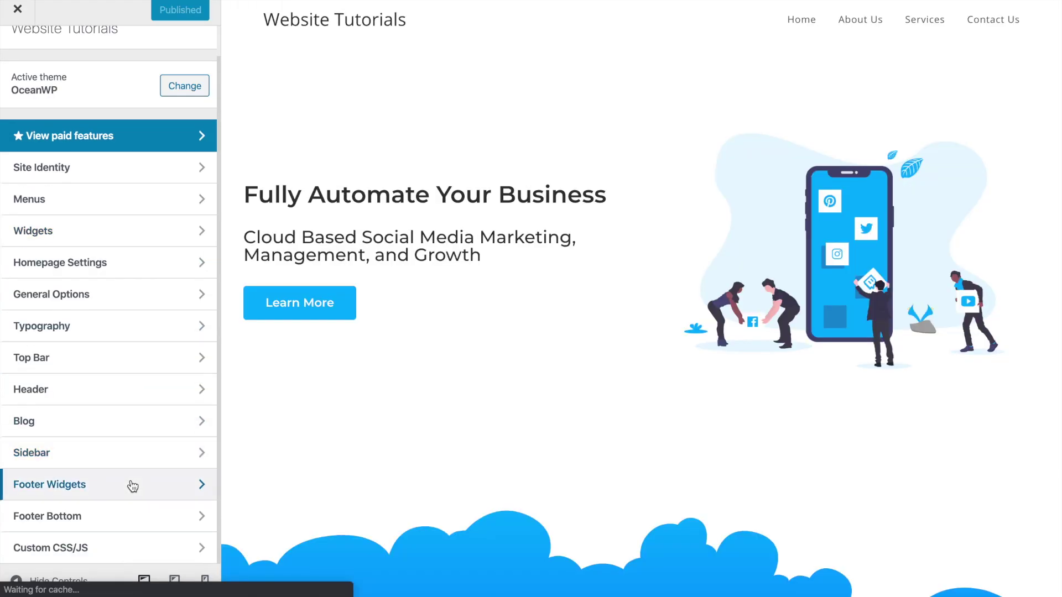
click(132, 486)
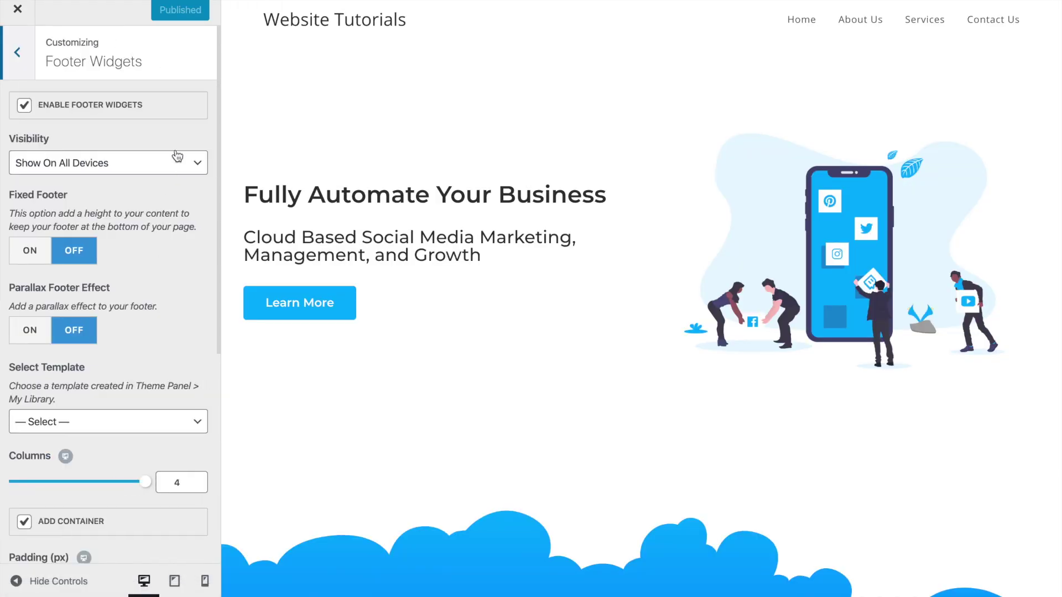
click(135, 424)
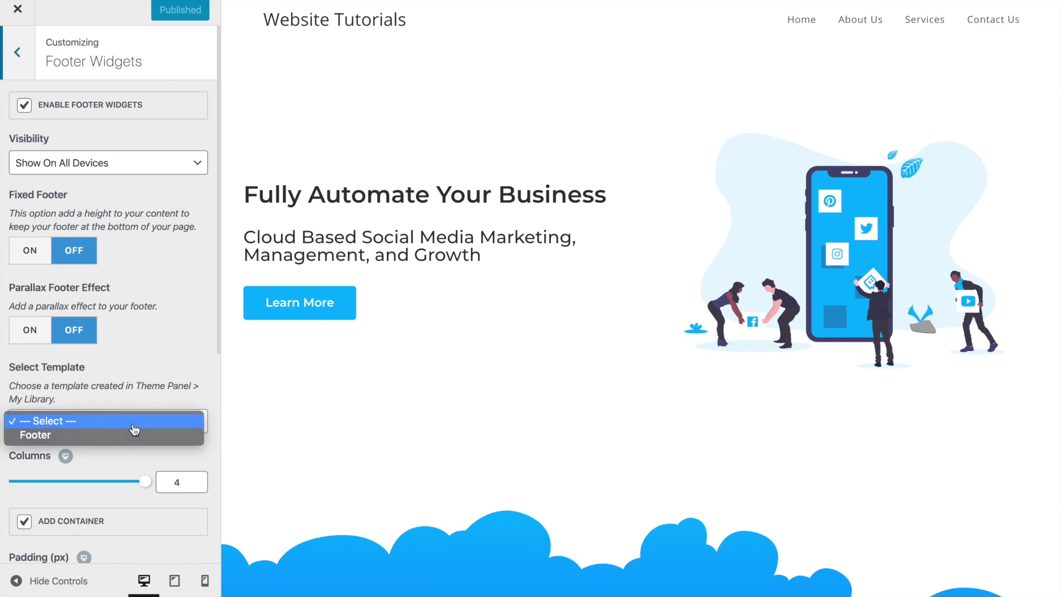
click(130, 436)
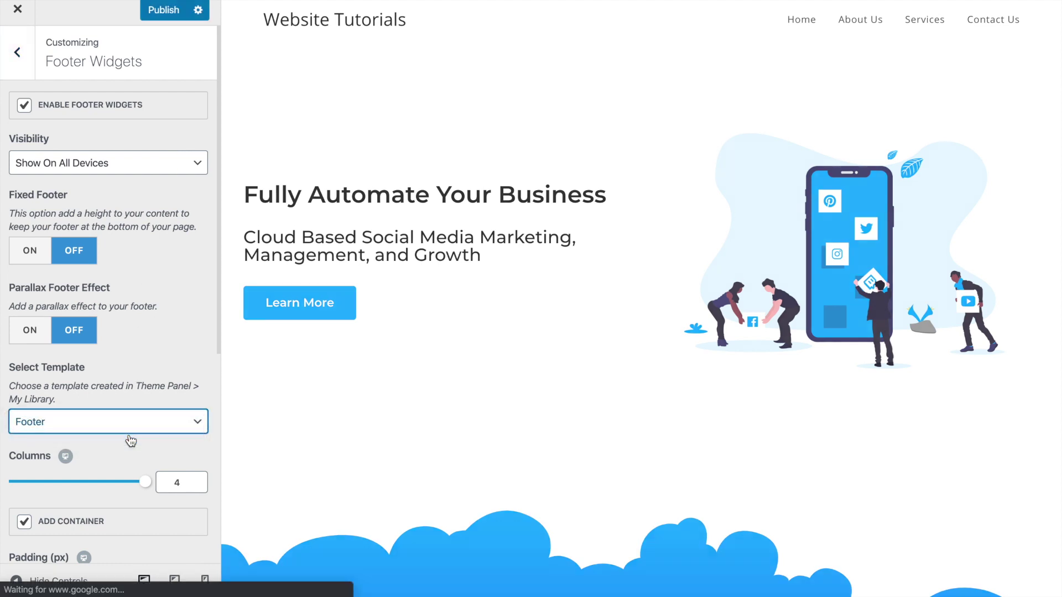
Step: Uncheck Add Container and clear the footer's top and bottom padding of 30
scroll(160, 436, down, 3)
scroll(160, 436, down, 1)
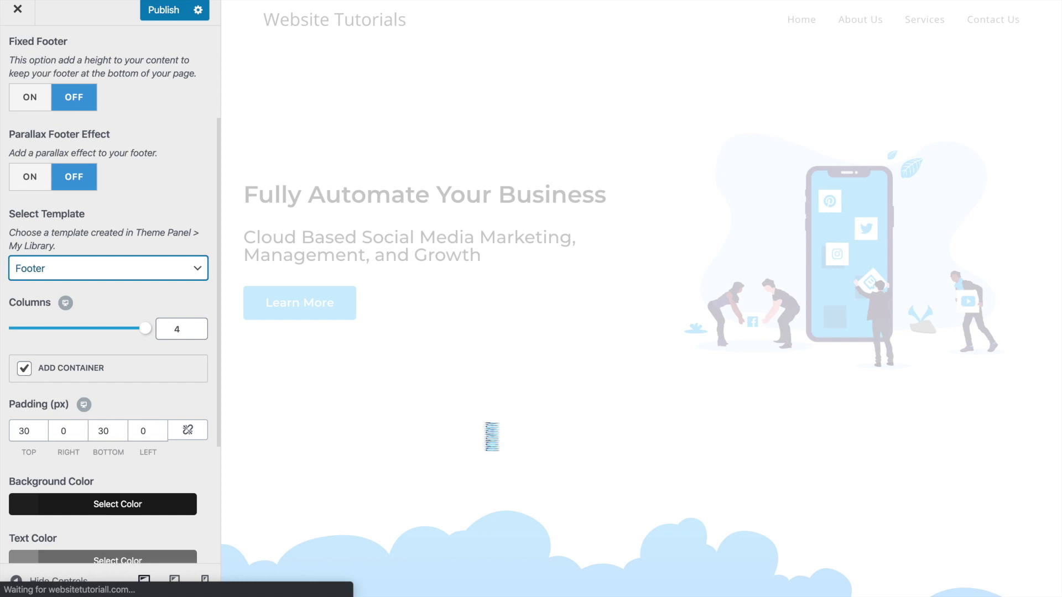
scroll(491, 437, down, 15)
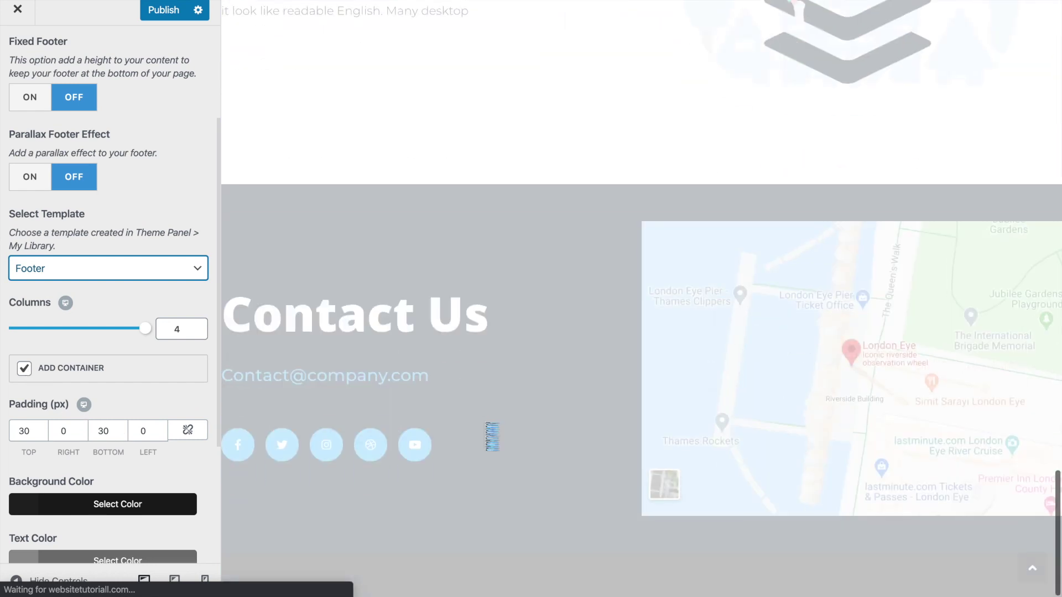
scroll(486, 430, down, 1)
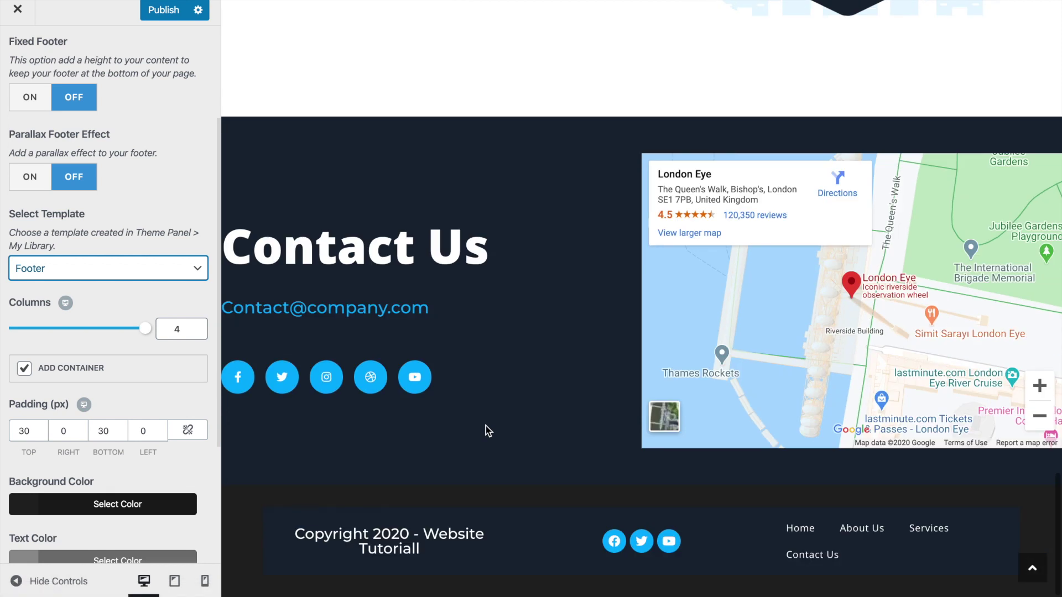
click(24, 369)
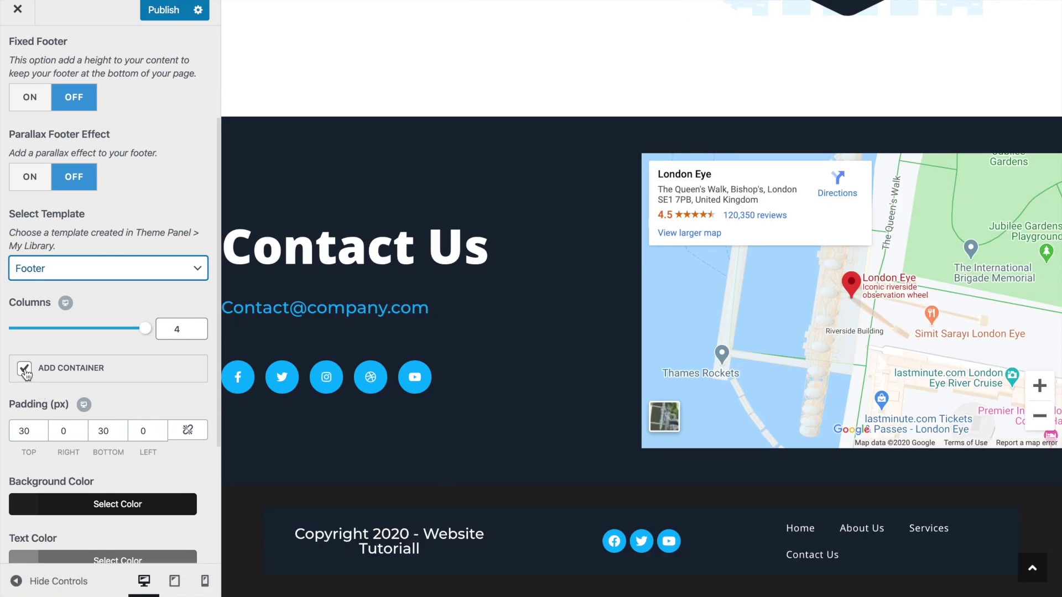
double_click(25, 431)
key(BackSpace)
double_click(97, 437)
key(BackSpace)
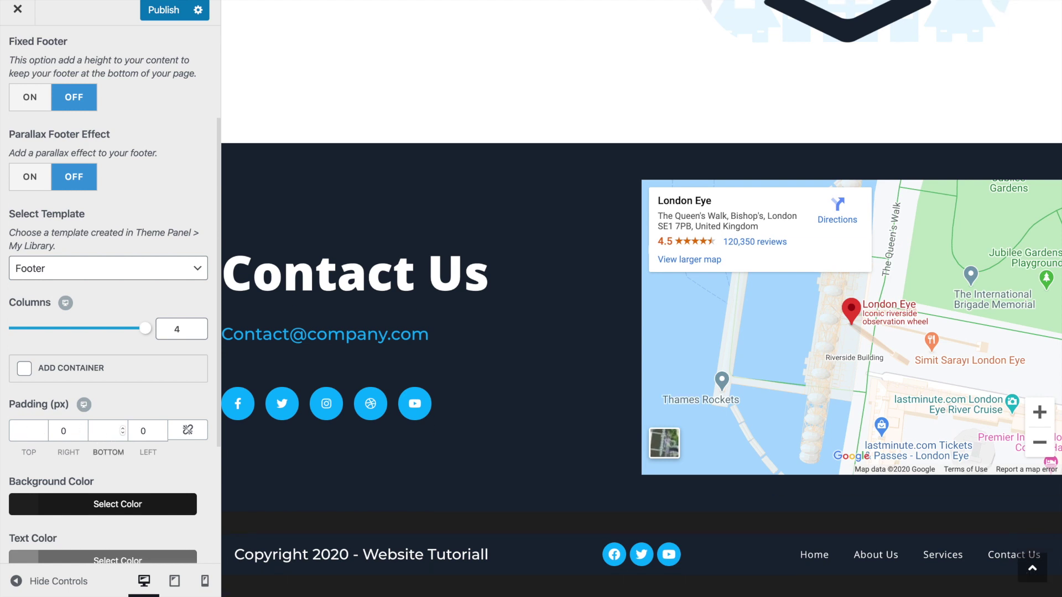
click(188, 431)
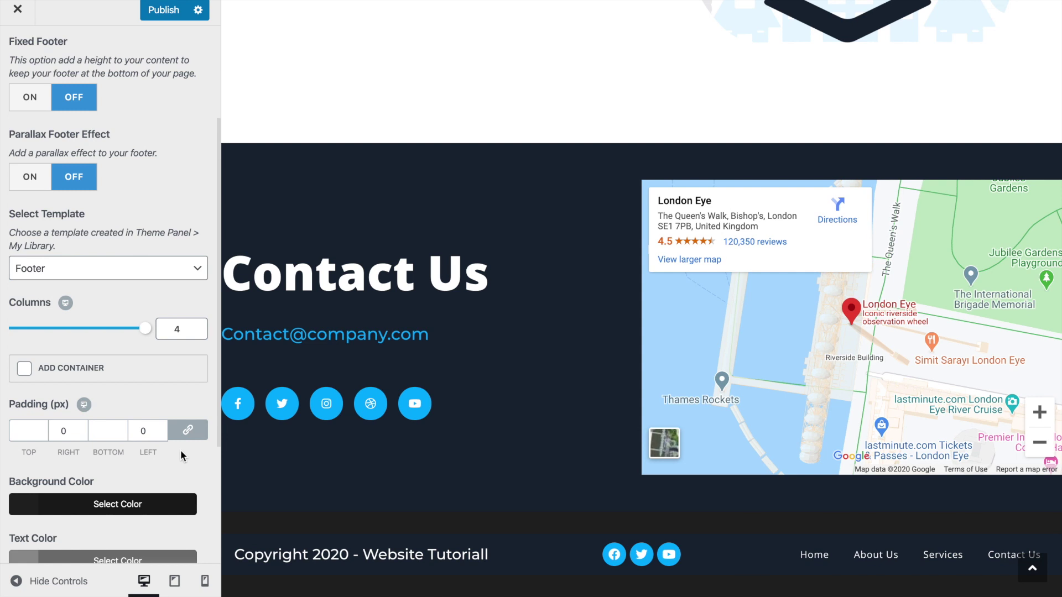
Step: Set the footer background to dark navy #182534 and publish the changes
scroll(180, 449, down, 1)
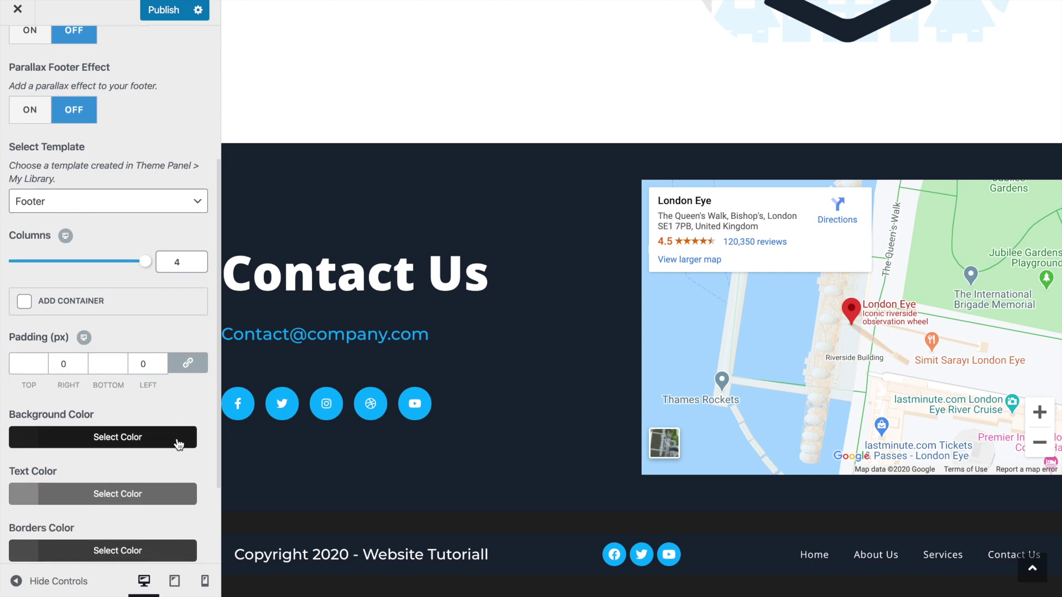
click(178, 445)
scroll(83, 476, down, 1)
click(67, 385)
key(ctrl+a)
text(#00b0ff)
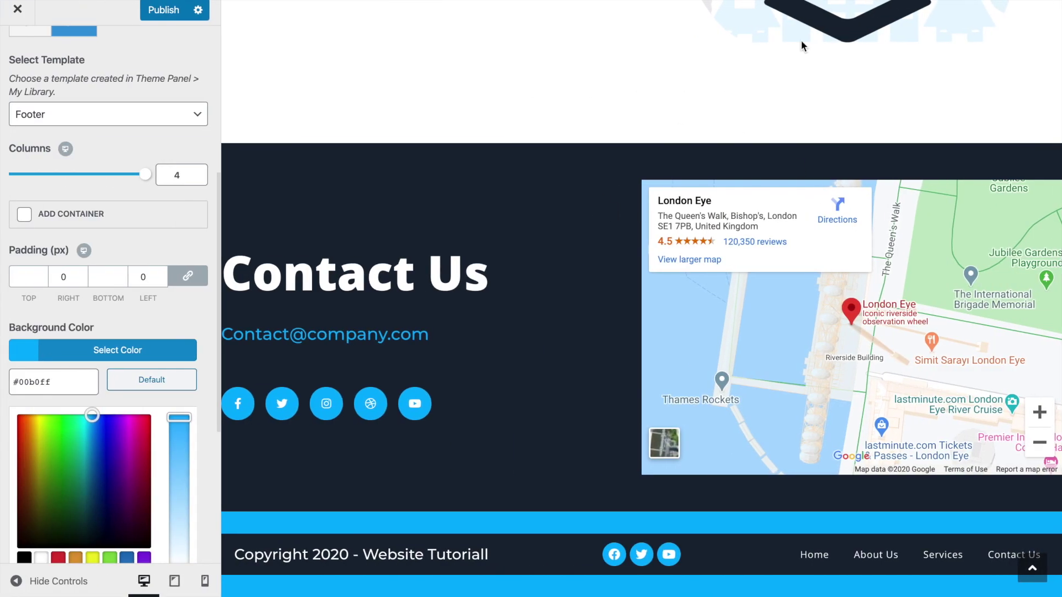
key(alt+p)
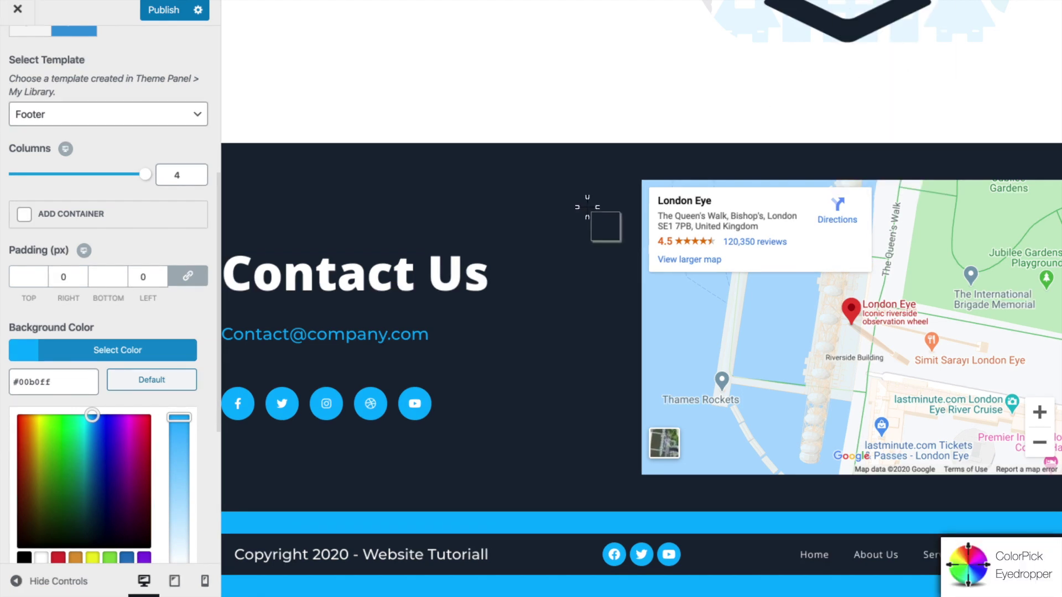
click(578, 209)
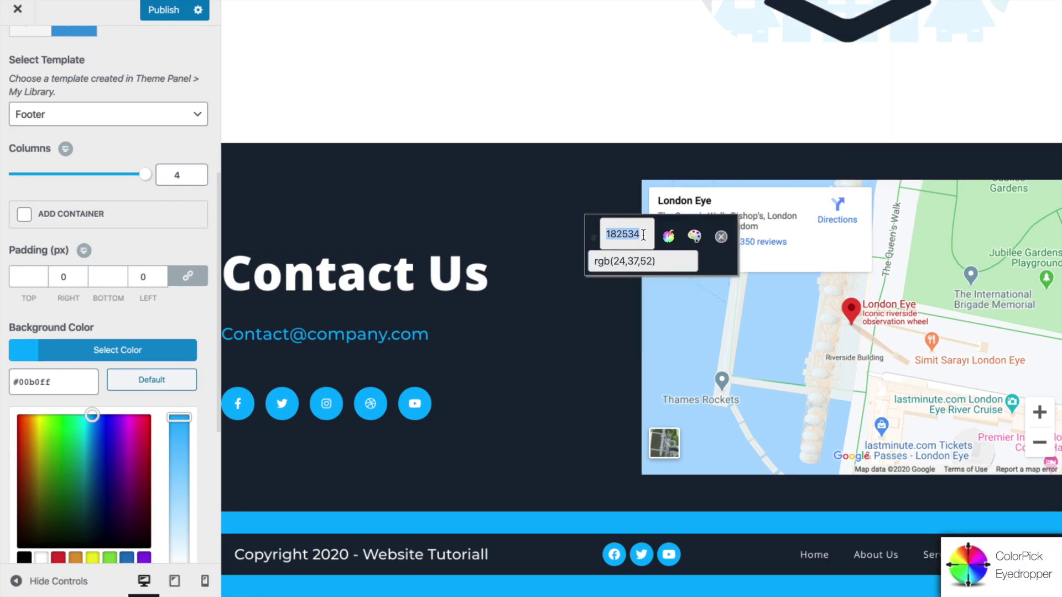
click(54, 391)
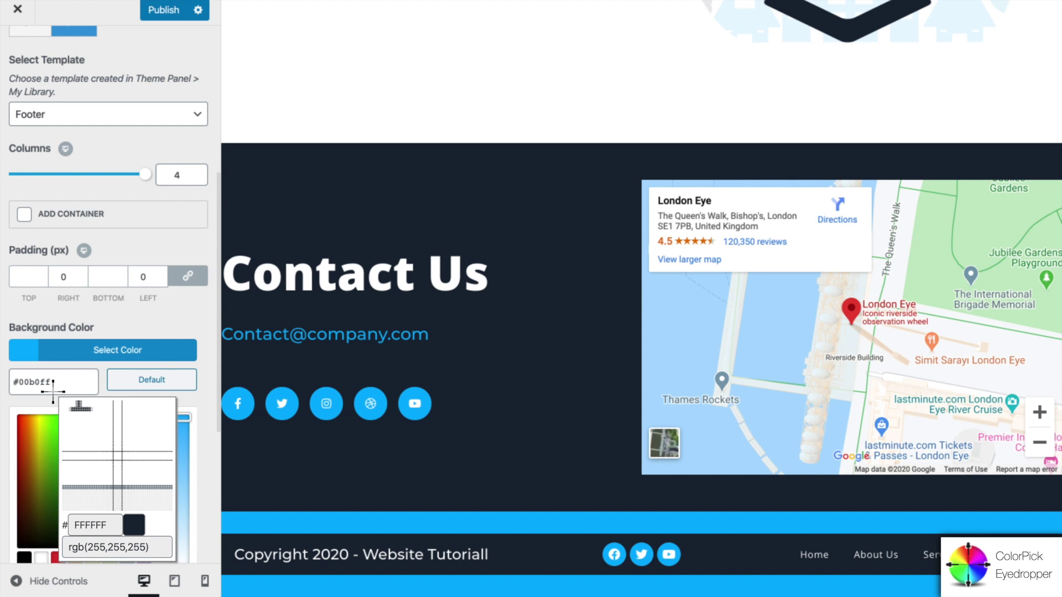
click(51, 387)
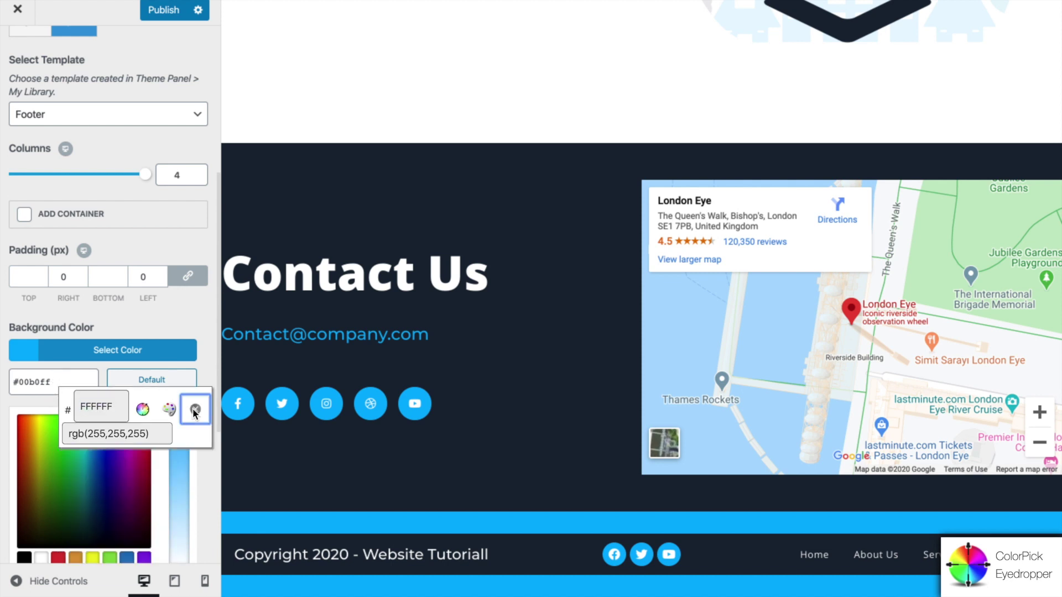
click(195, 411)
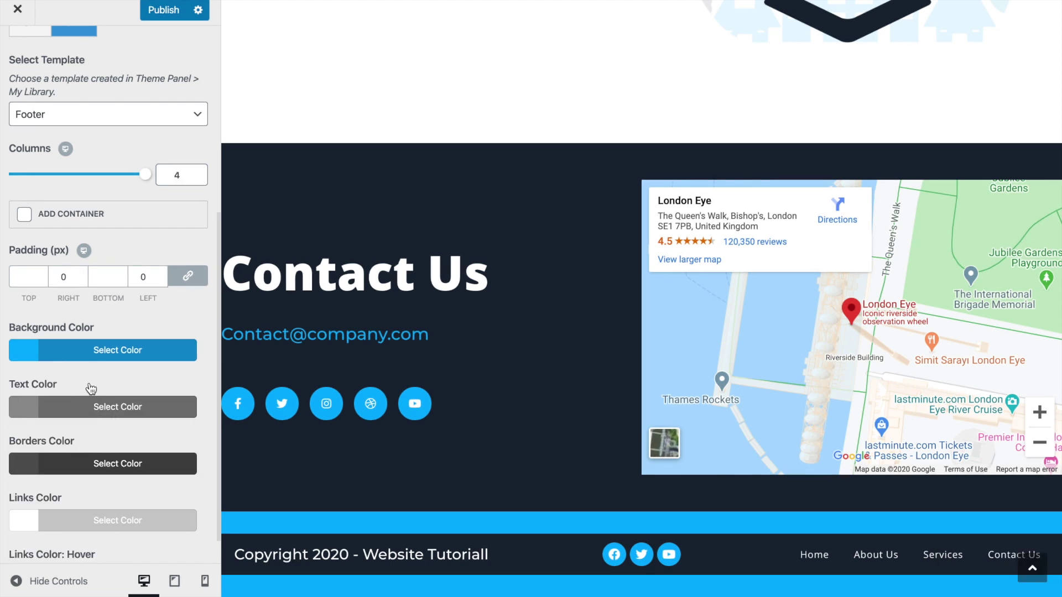
click(94, 354)
triple_click(64, 391)
text(#182534)
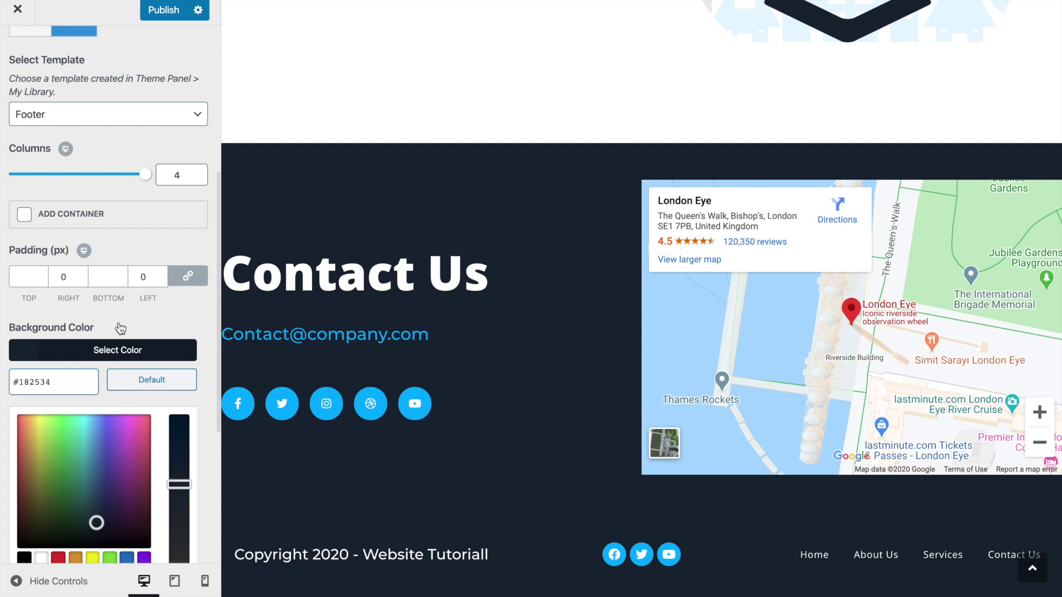
click(154, 7)
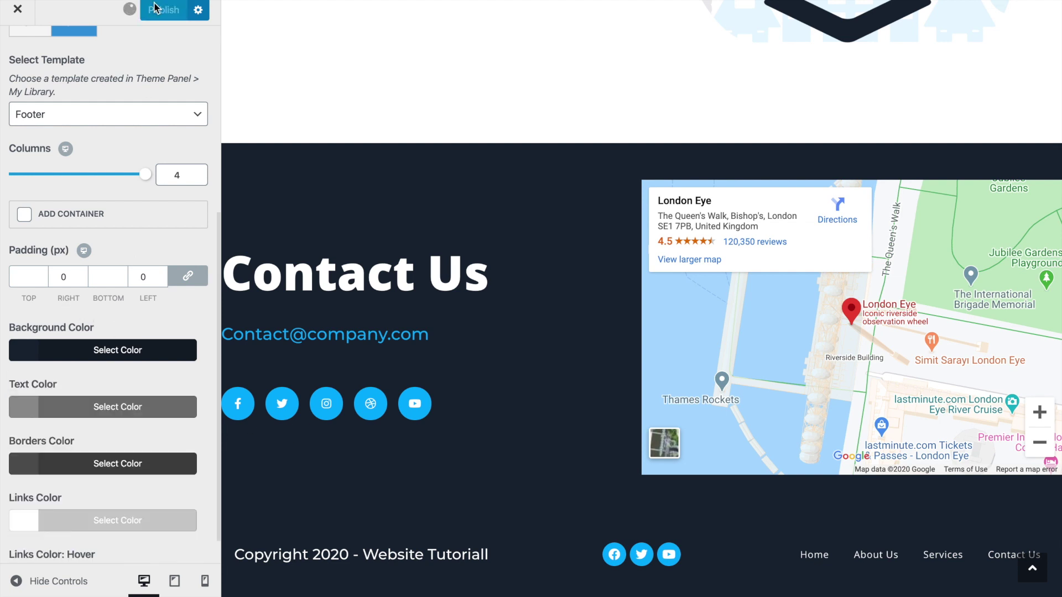
click(17, 9)
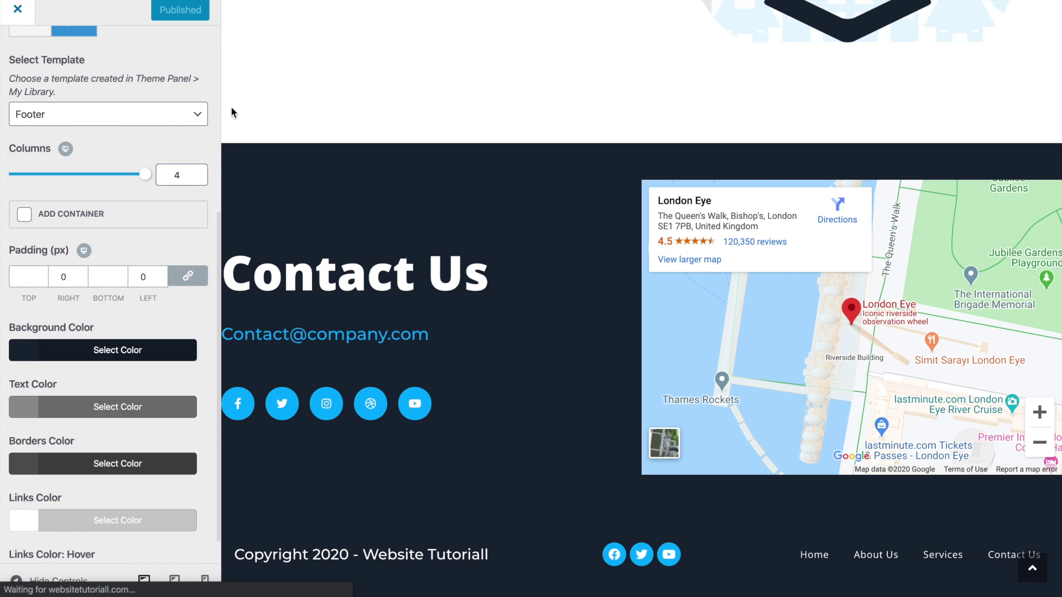
Step: Try the footer's Home link and the hero's Learn More link on the live homepage
scroll(230, 105, down, 20)
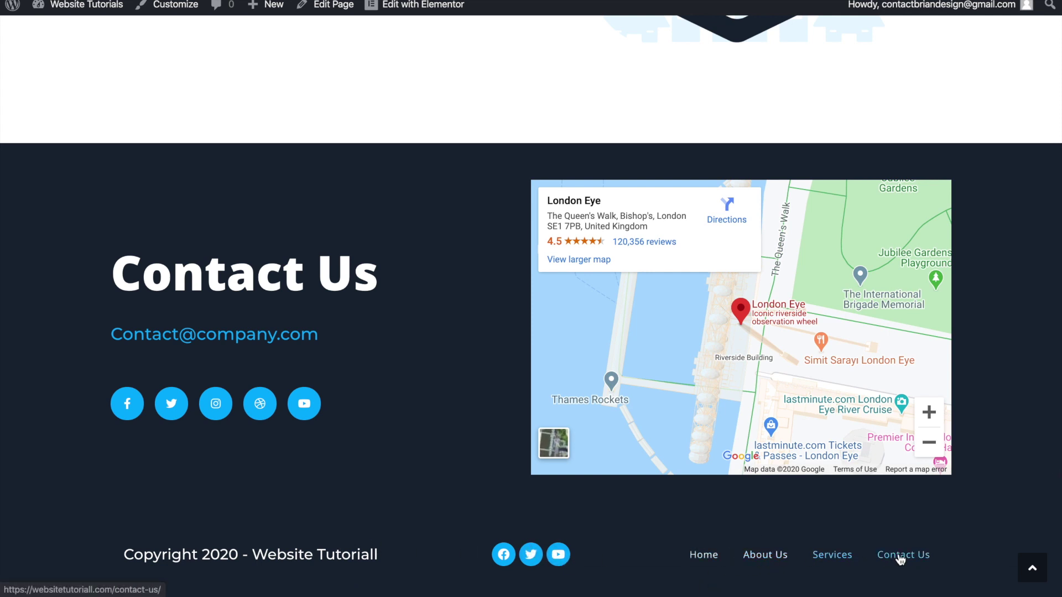
click(707, 554)
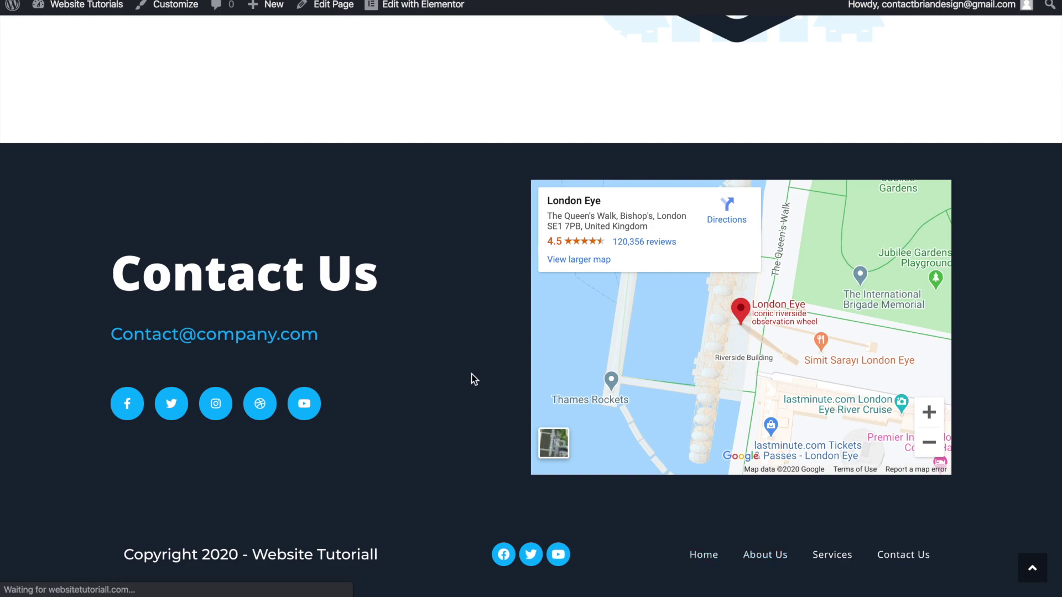
scroll(530, 384, down, 20)
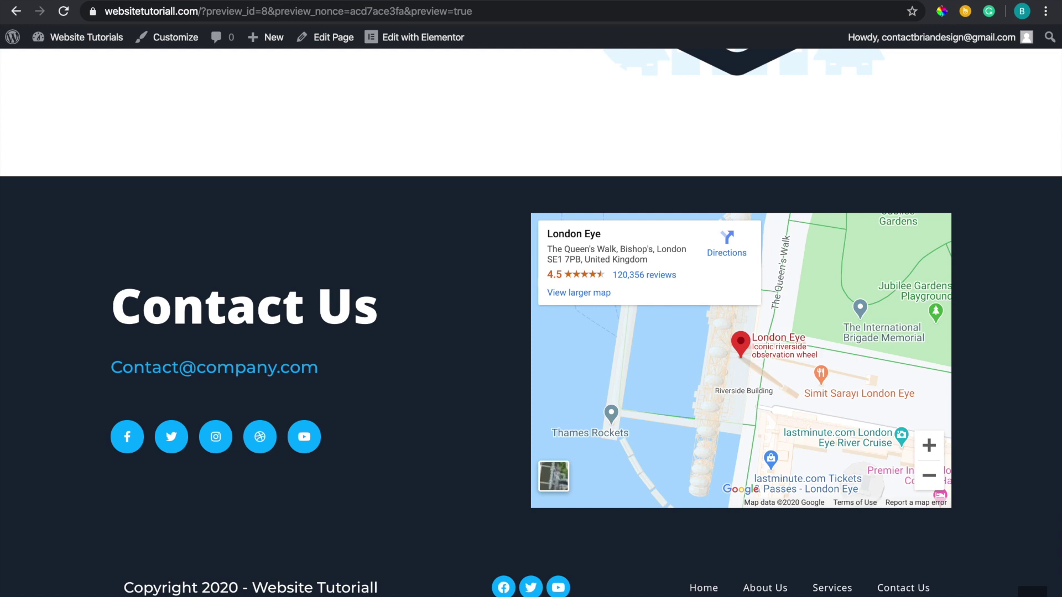
scroll(454, 284, up, 10)
scroll(454, 287, up, 10)
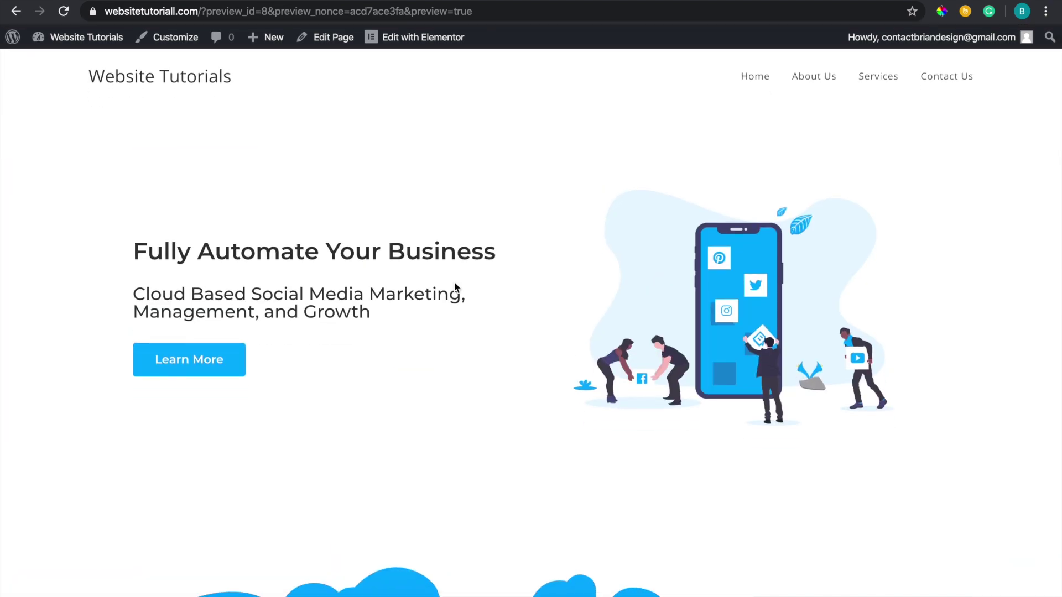
click(221, 366)
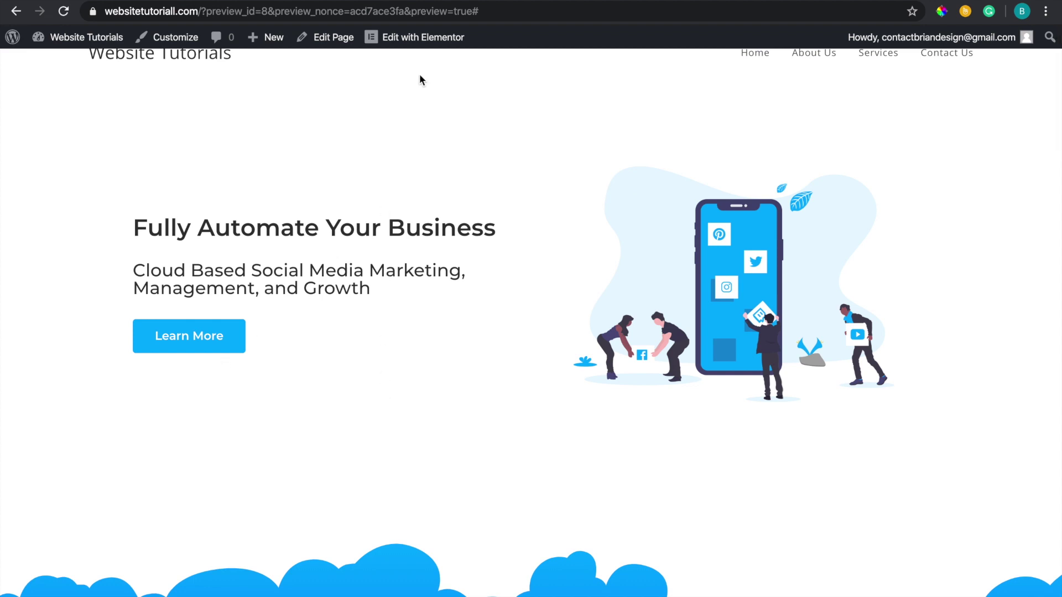
mouse_move(429, 47)
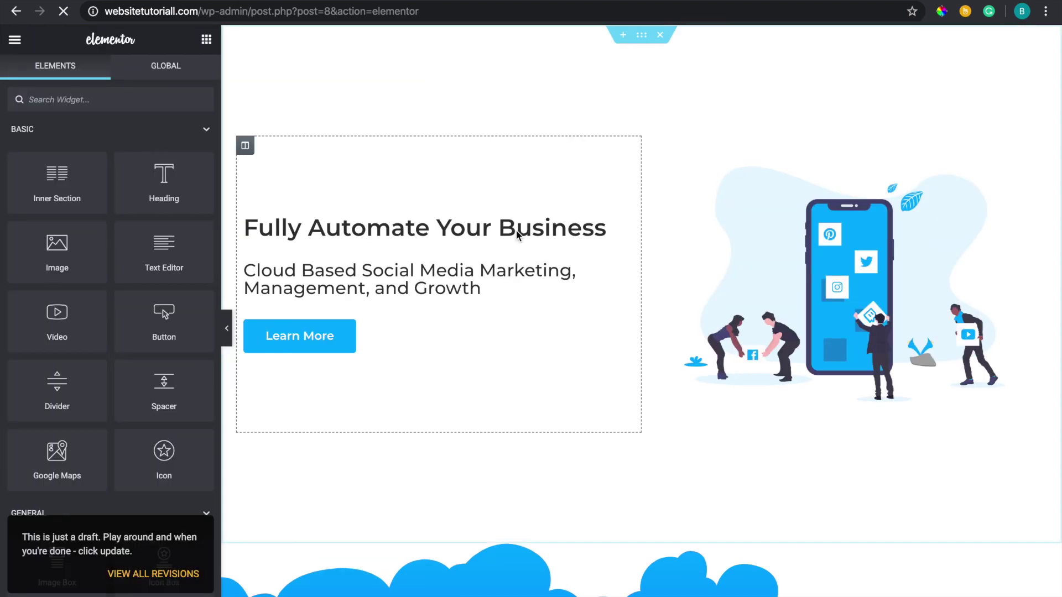
Step: Insert a new single-column section above the Services section
scroll(516, 403, down, 10)
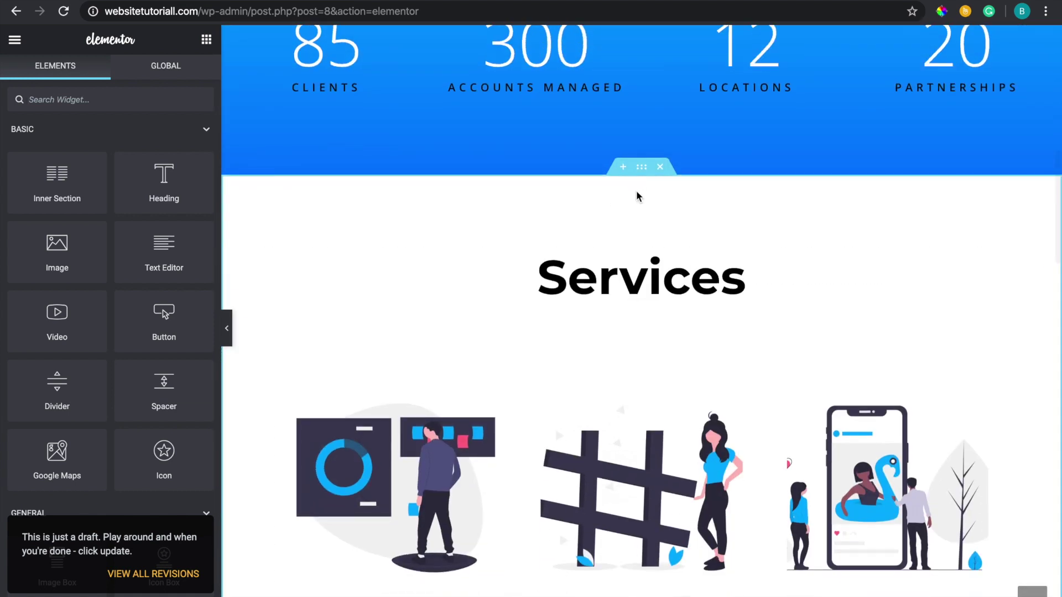
click(624, 169)
click(623, 234)
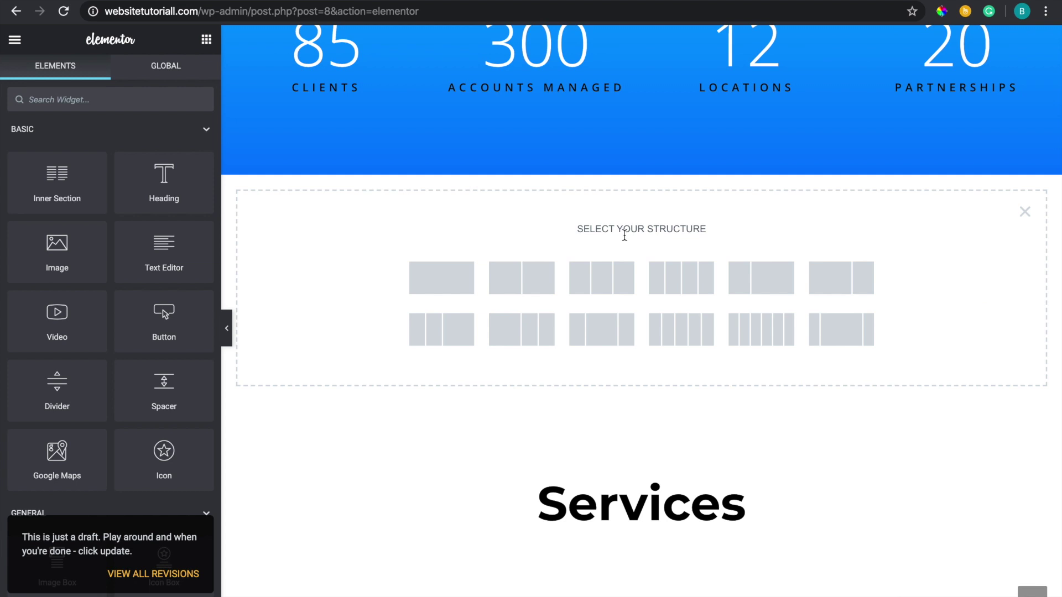
click(455, 275)
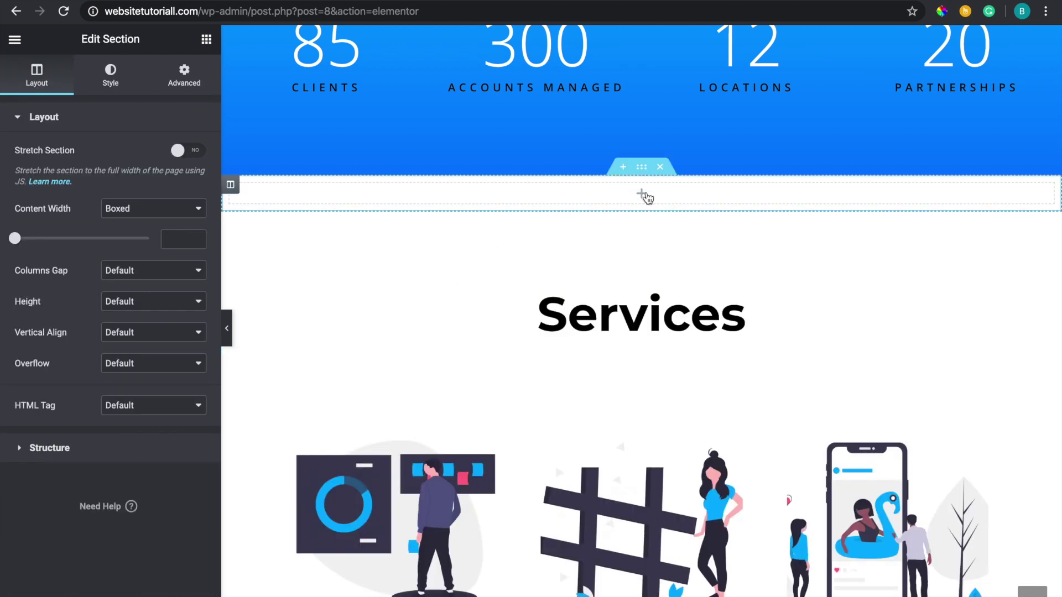
Step: Place a Menu Anchor in the new section with ID 'services'
click(642, 194)
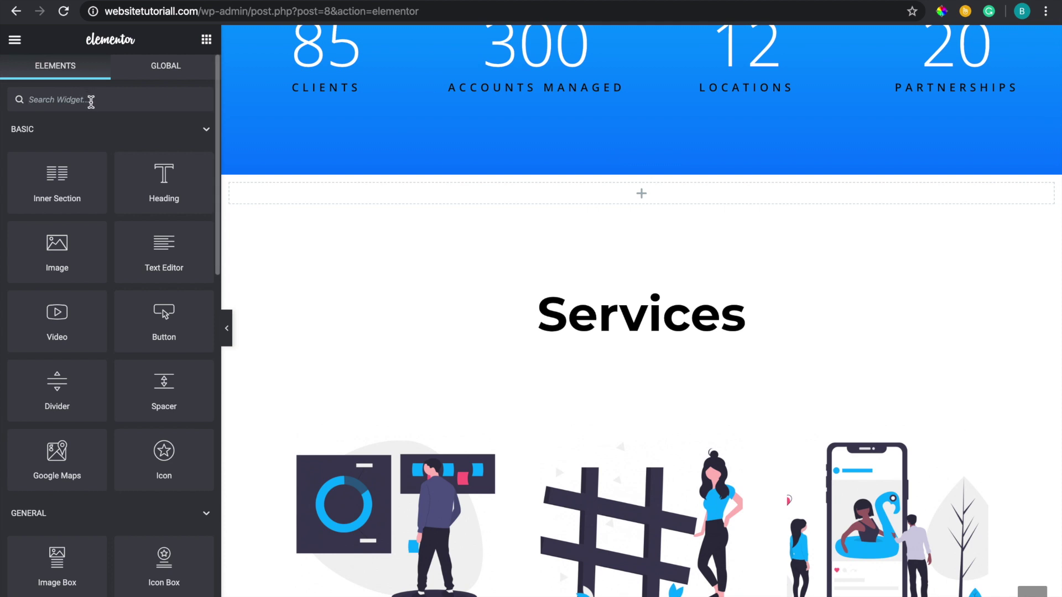
click(91, 102)
text(anchor)
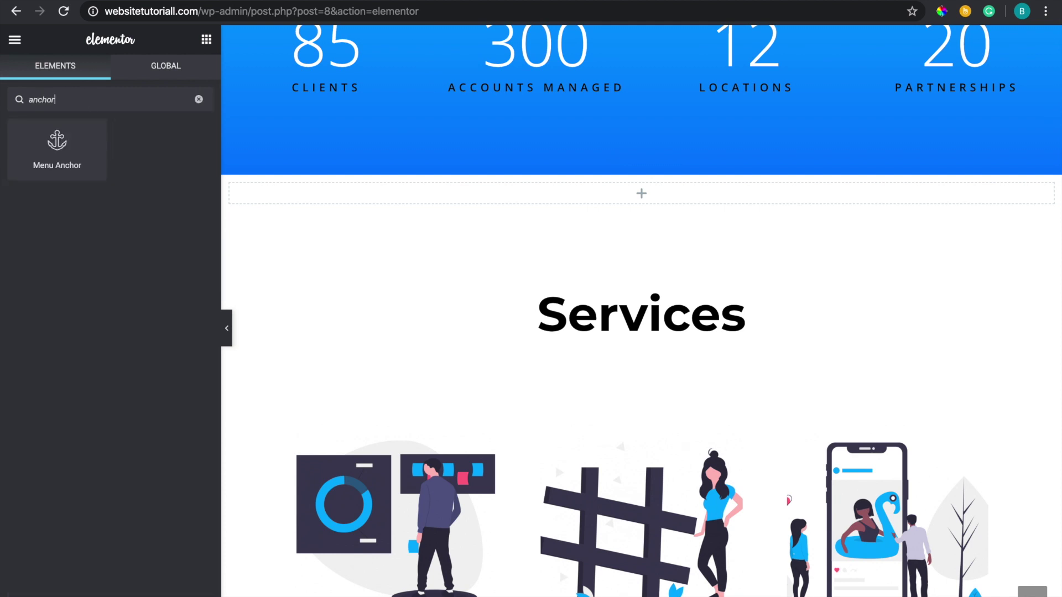
drag(88, 164, 660, 201)
click(72, 174)
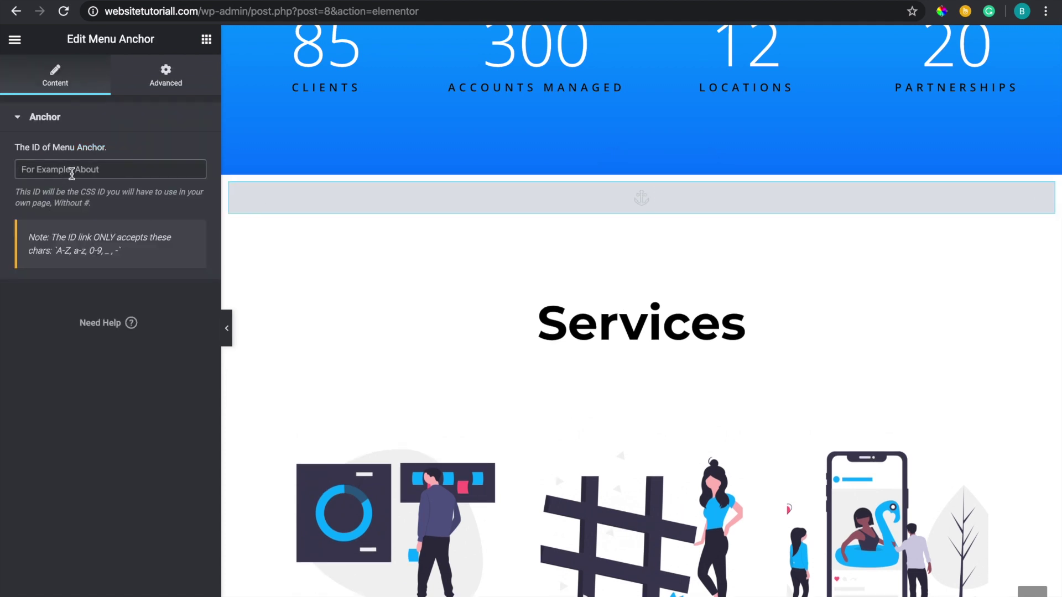
text(services)
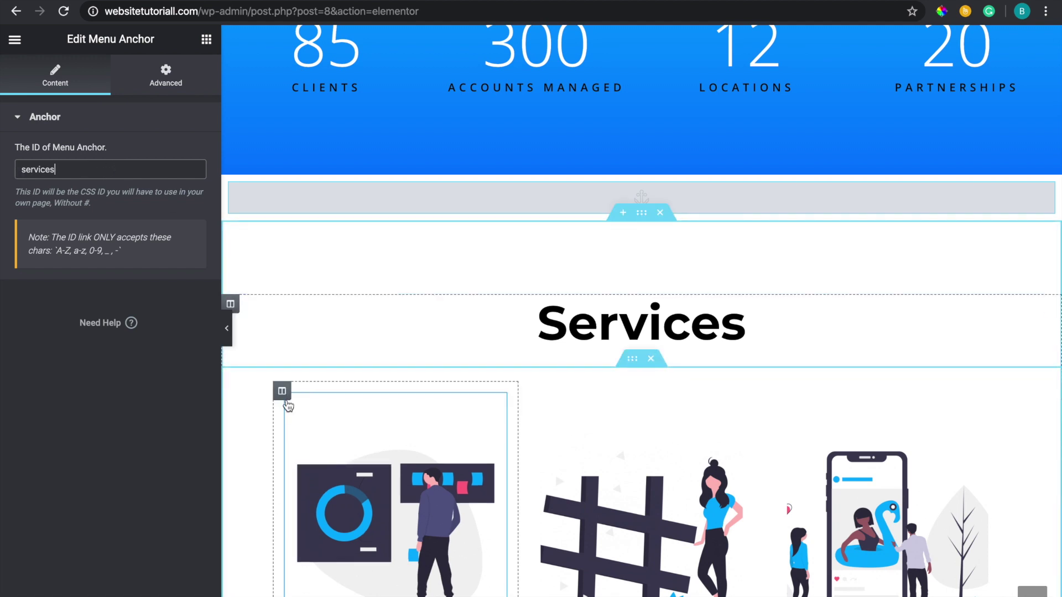
scroll(490, 304, up, 1)
scroll(489, 299, up, 10)
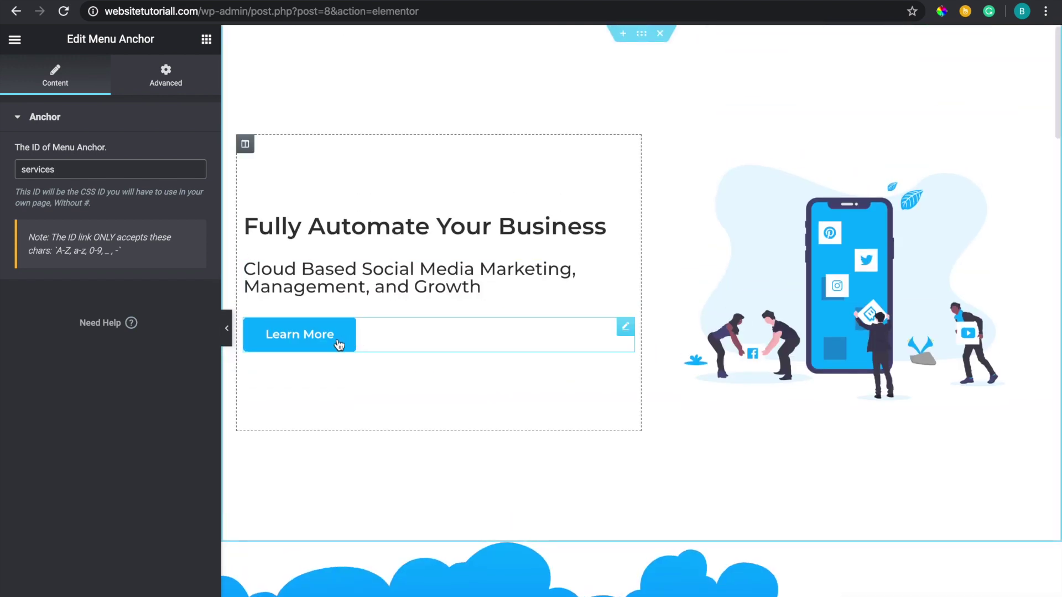
Step: Set the Learn More button's link to #services and update the page
click(339, 345)
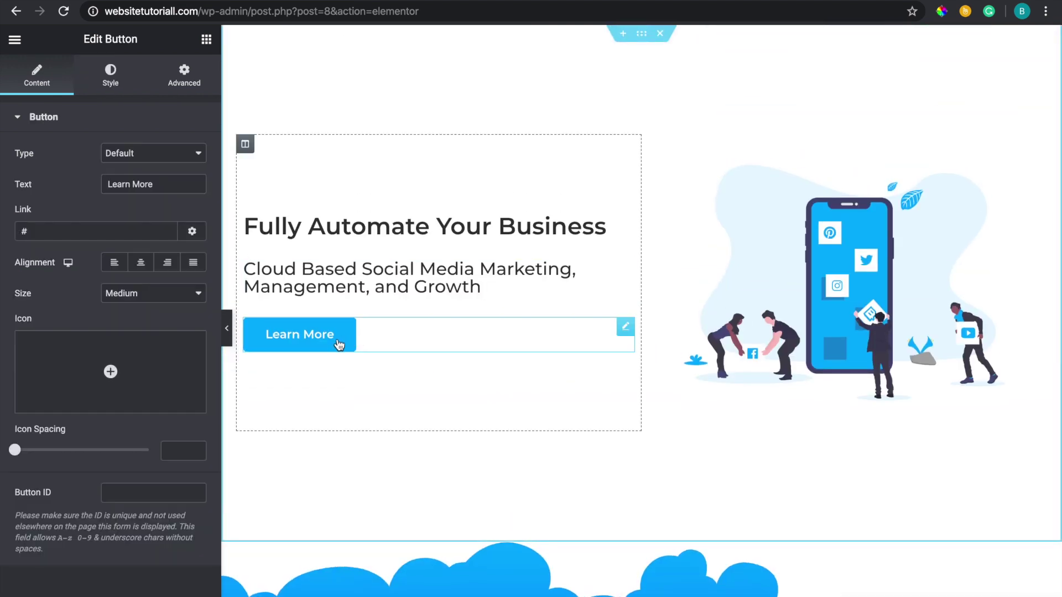
click(90, 232)
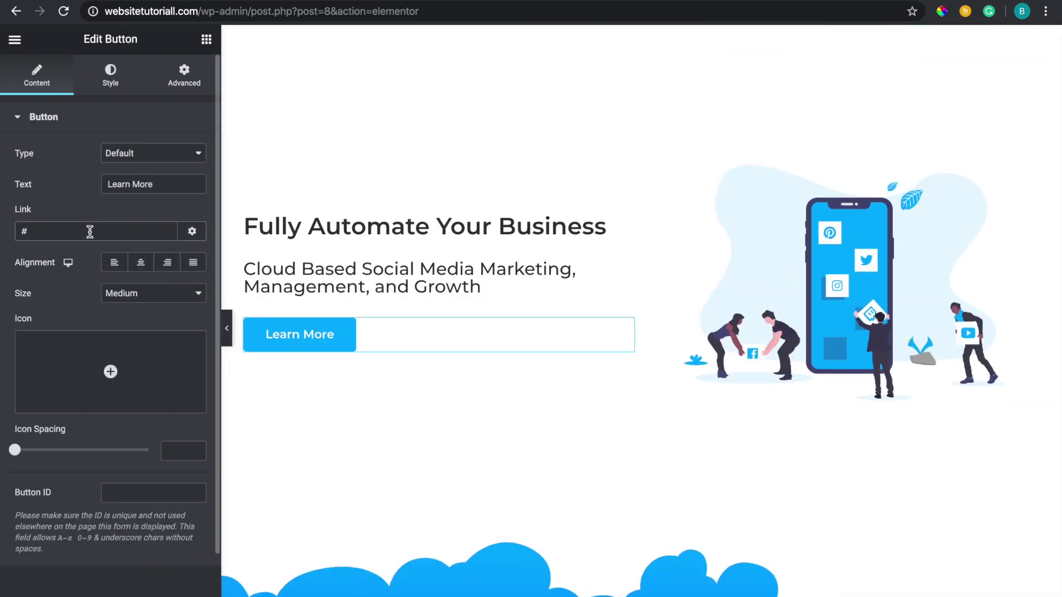
text(services)
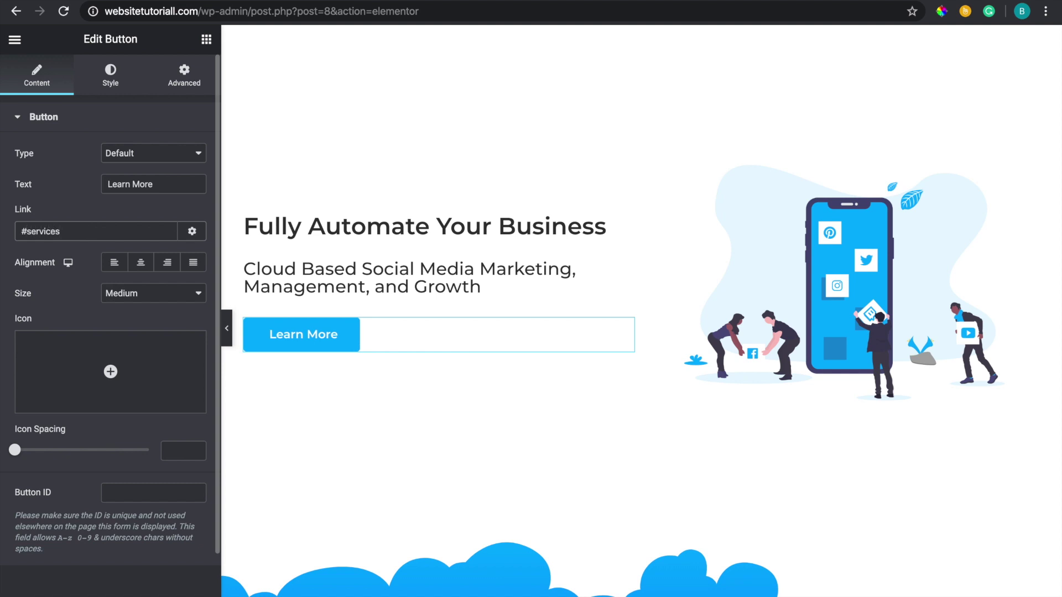
click(168, 596)
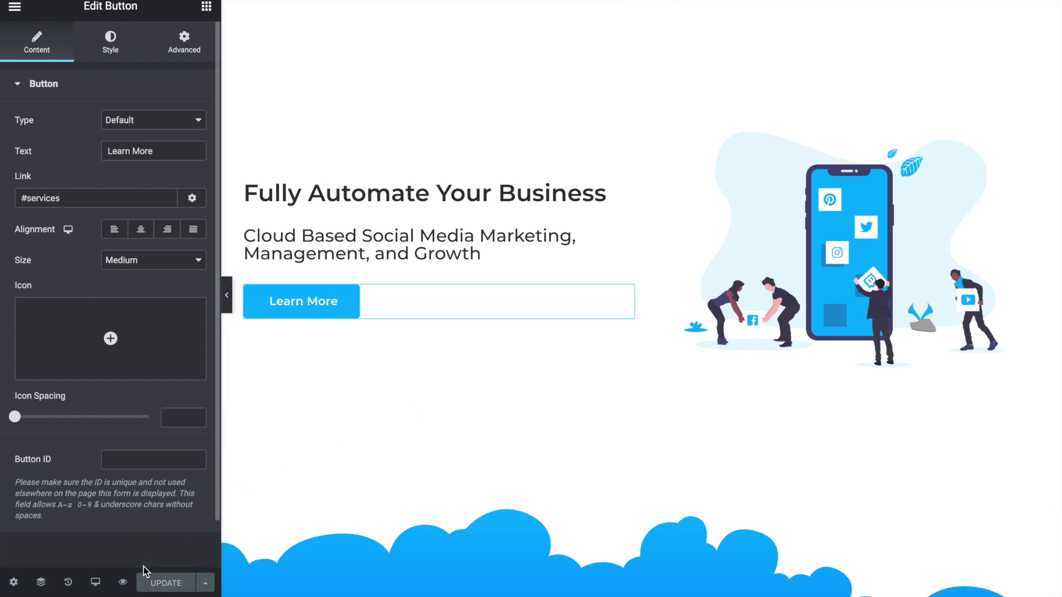
Step: Preview the page and confirm Learn More scrolls to the Services section
click(125, 581)
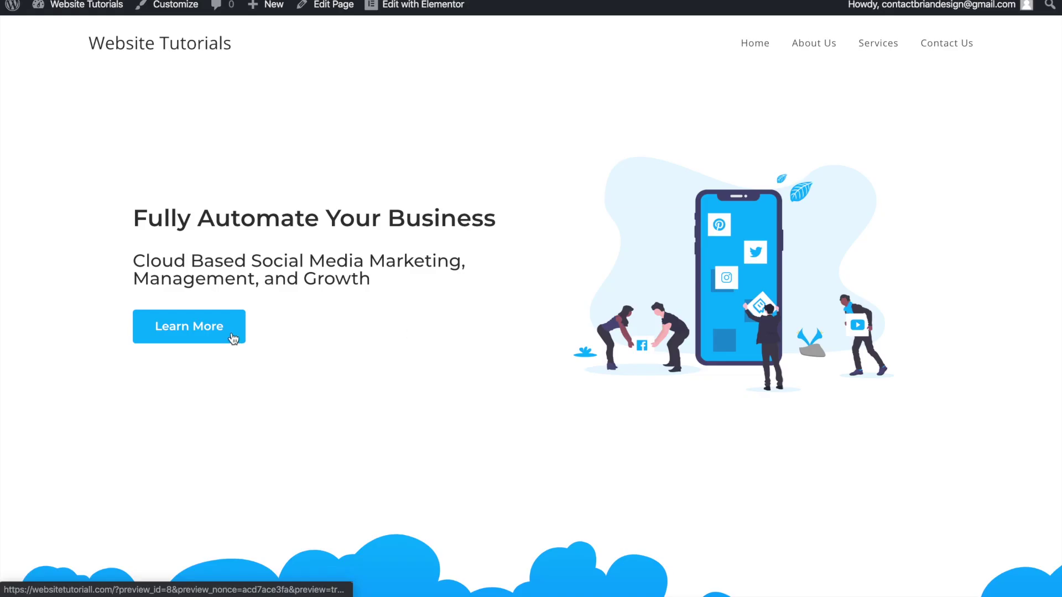
click(233, 339)
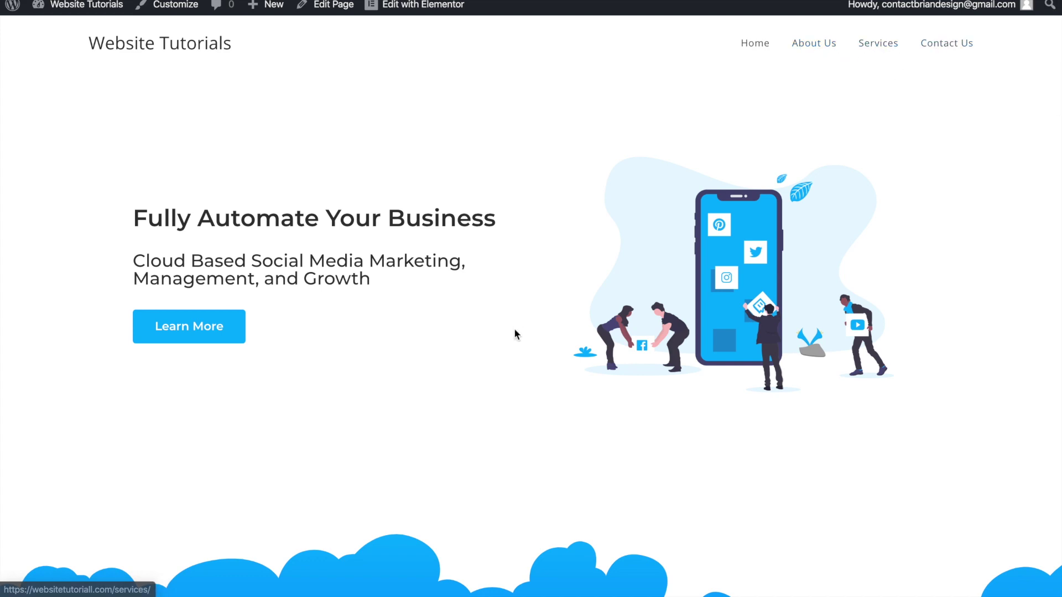
scroll(514, 332, down, 20)
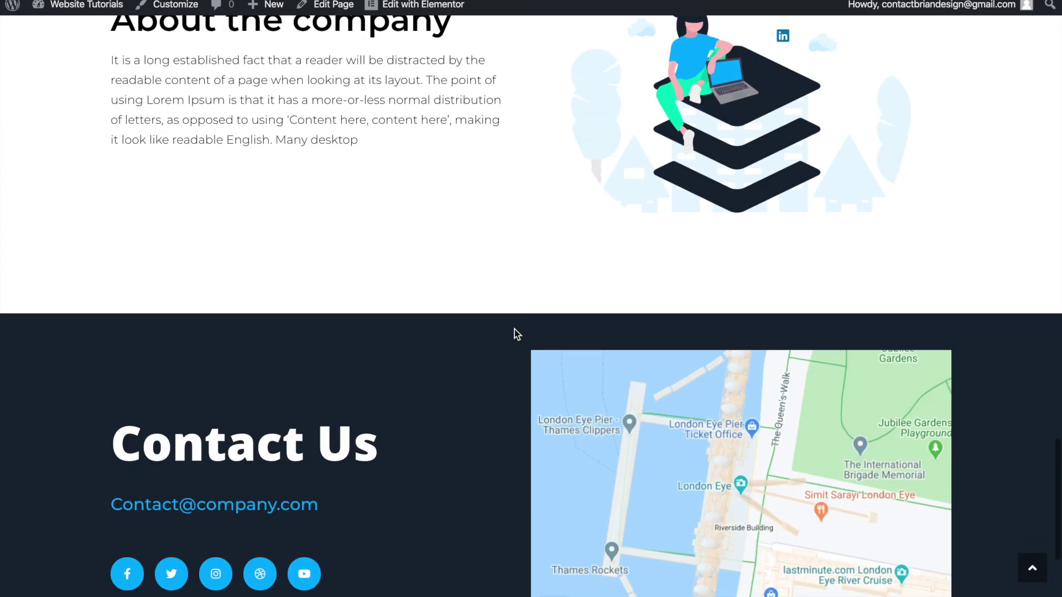
scroll(514, 329, up, 3)
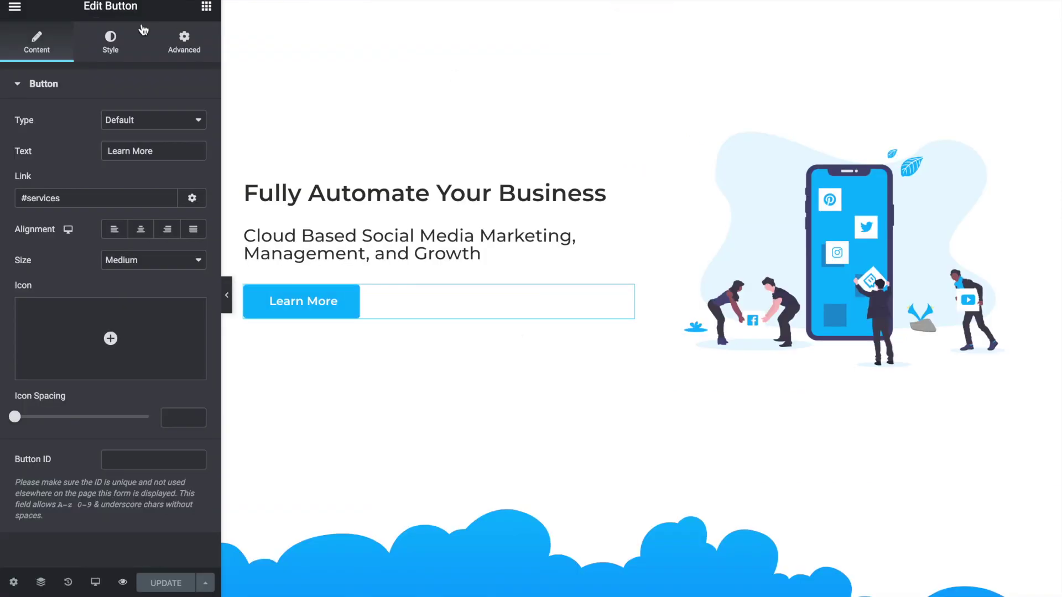
Step: View the live home page, then reopen it in Elementor
click(15, 7)
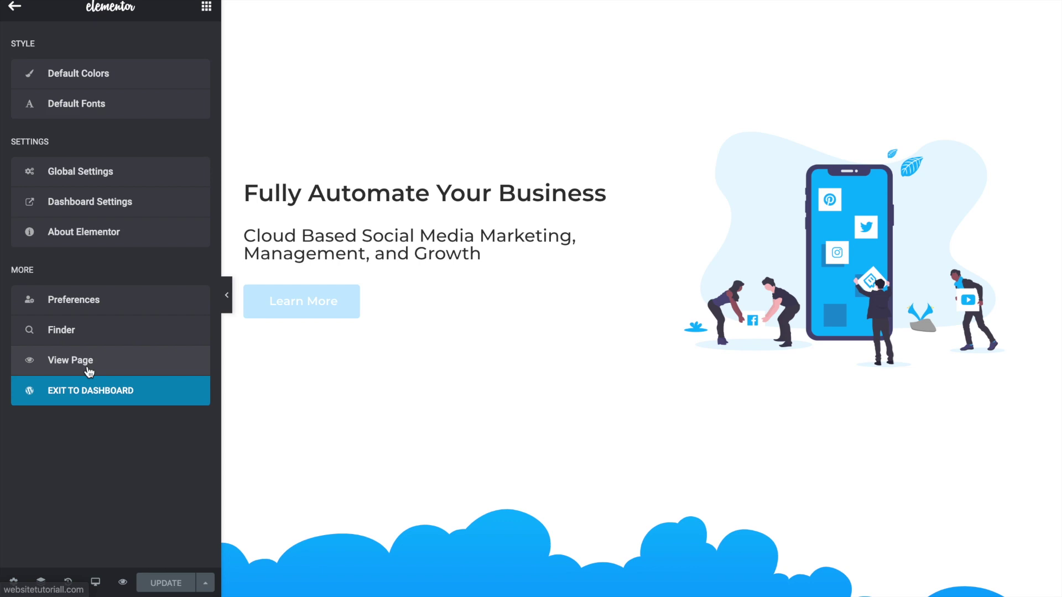
click(83, 391)
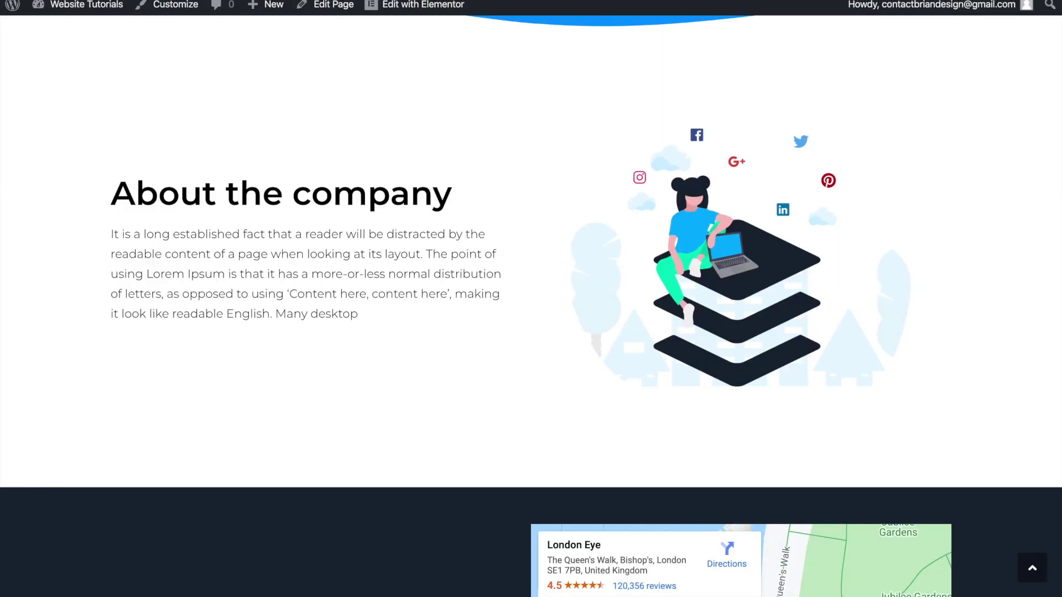
scroll(532, 144, up, 20)
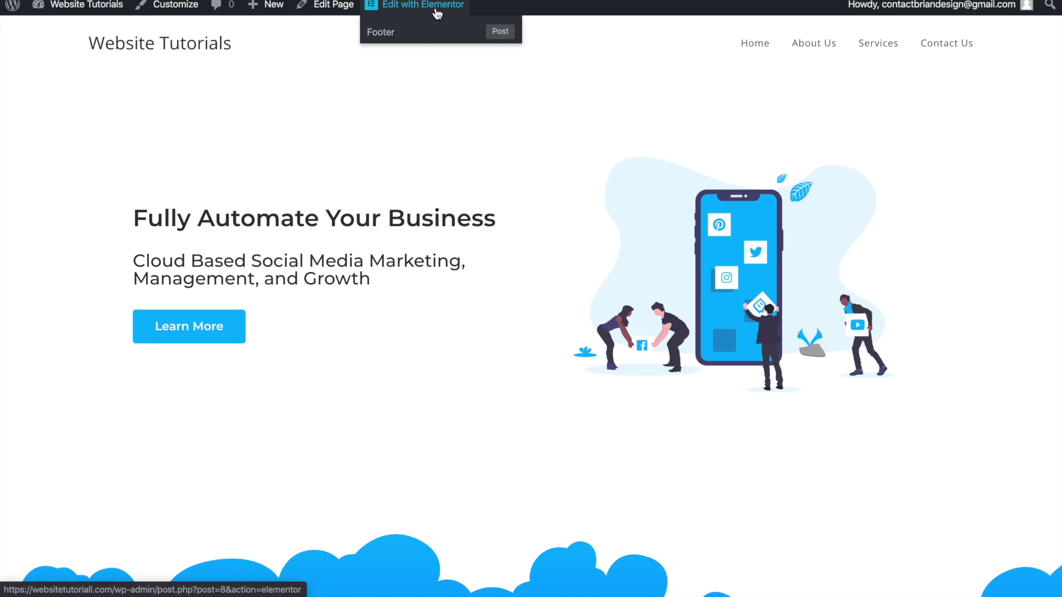
click(436, 12)
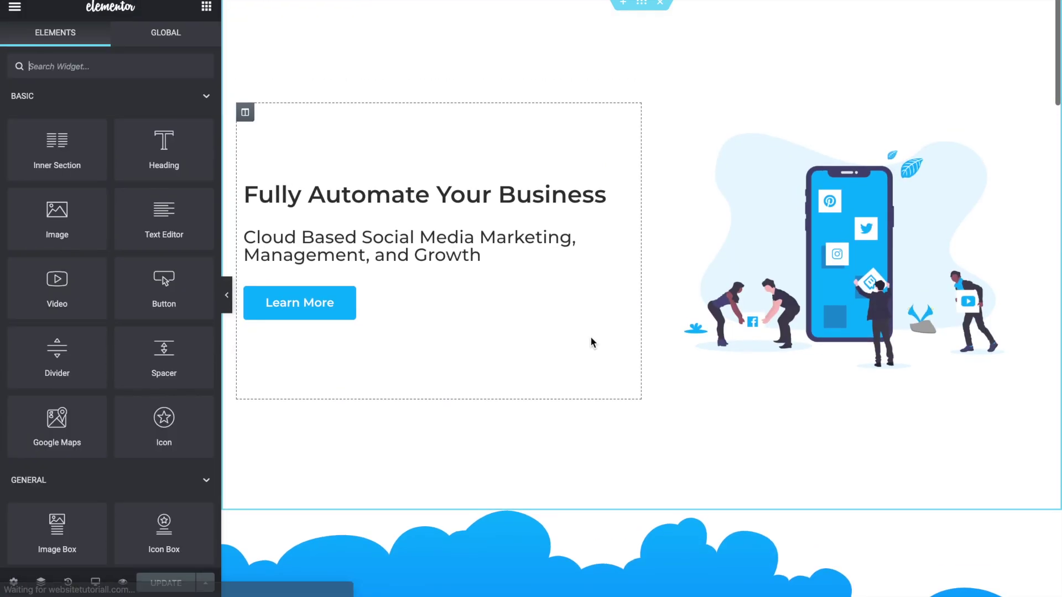
scroll(590, 336, down, 10)
scroll(591, 339, down, 10)
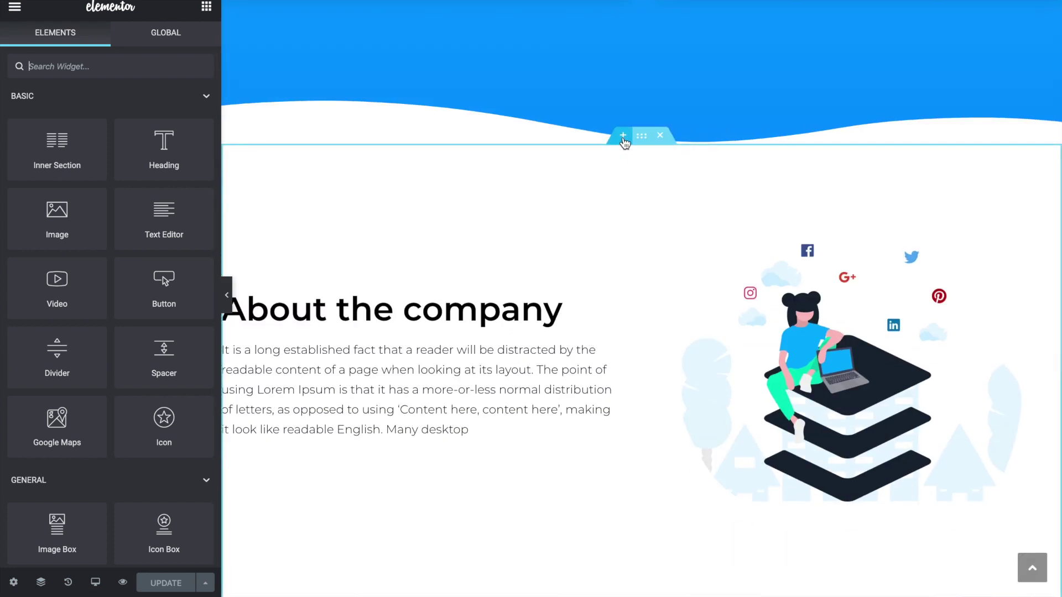
Step: Add a one-column section above About the company with a Menu Anchor of ID 'about'
click(623, 136)
click(624, 206)
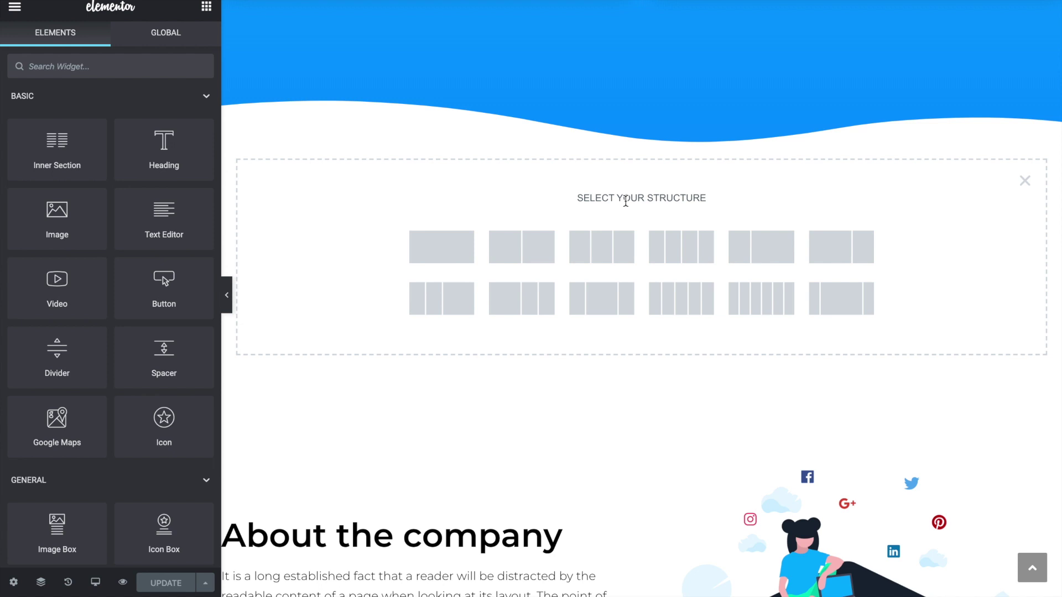
click(440, 244)
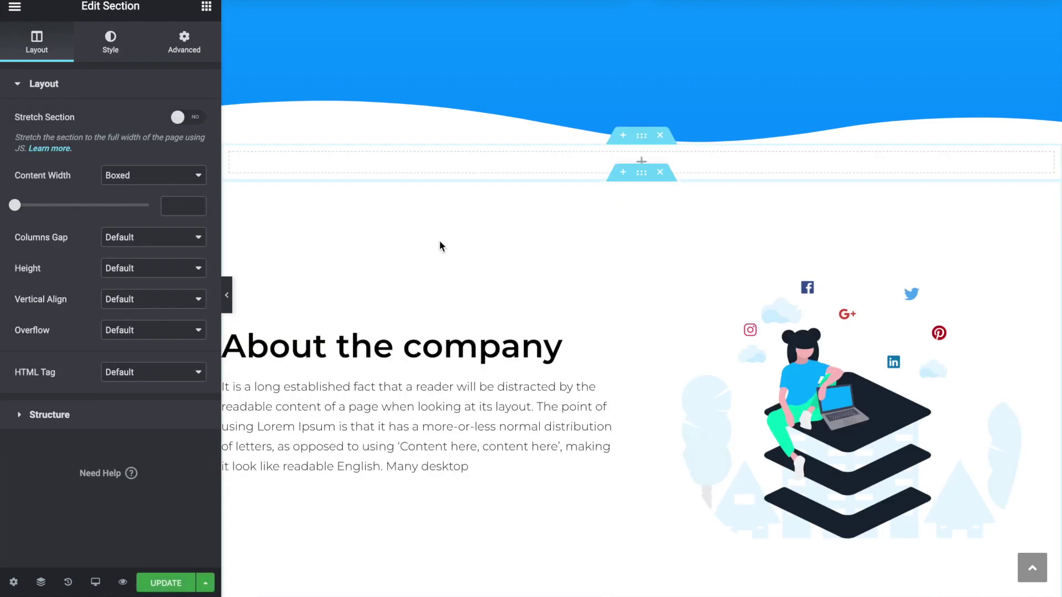
click(641, 165)
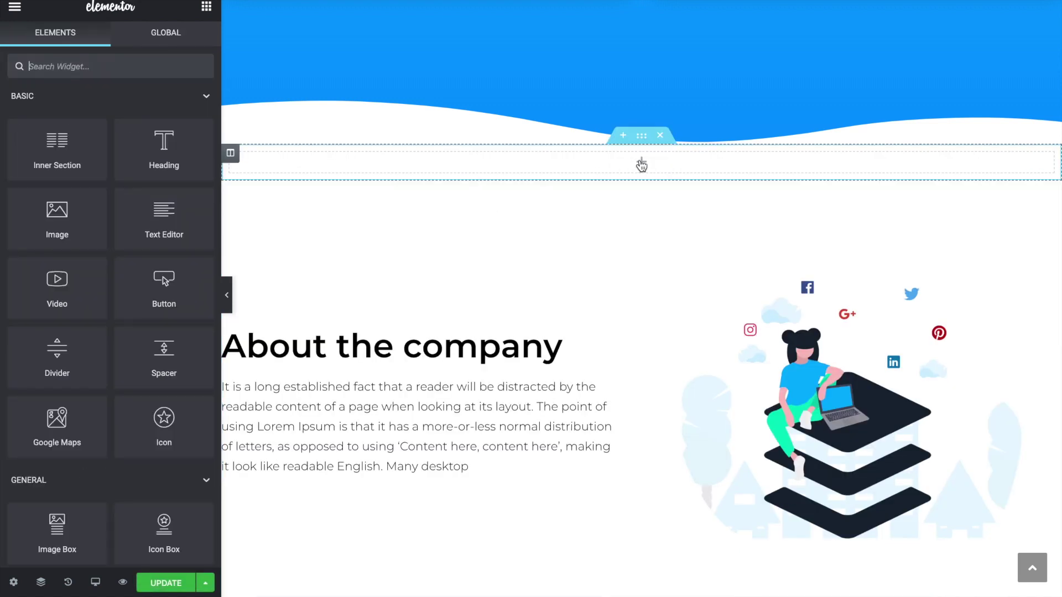
click(112, 67)
text(an)
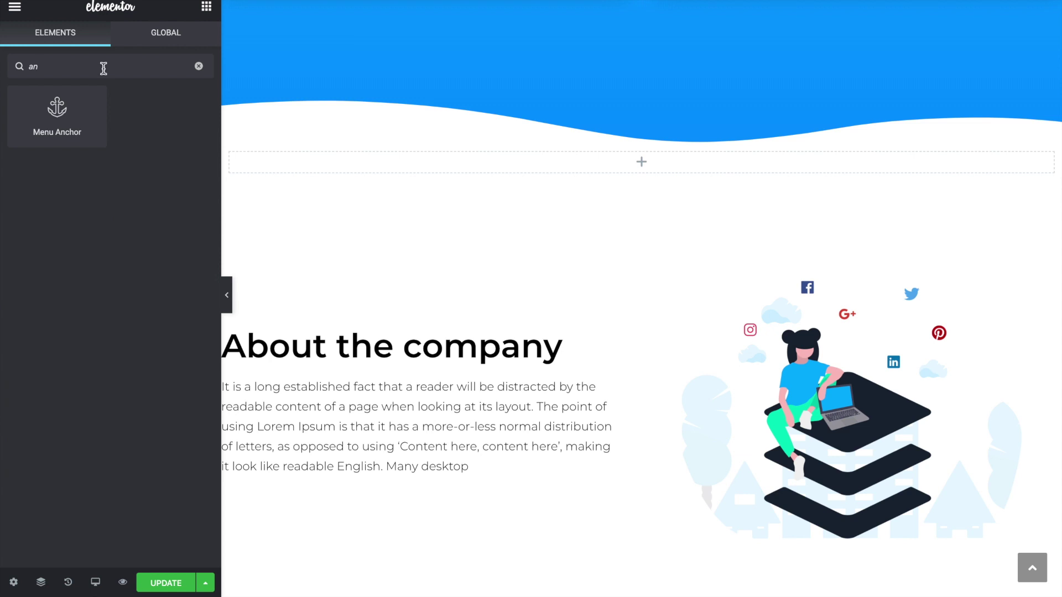
drag(57, 114, 658, 160)
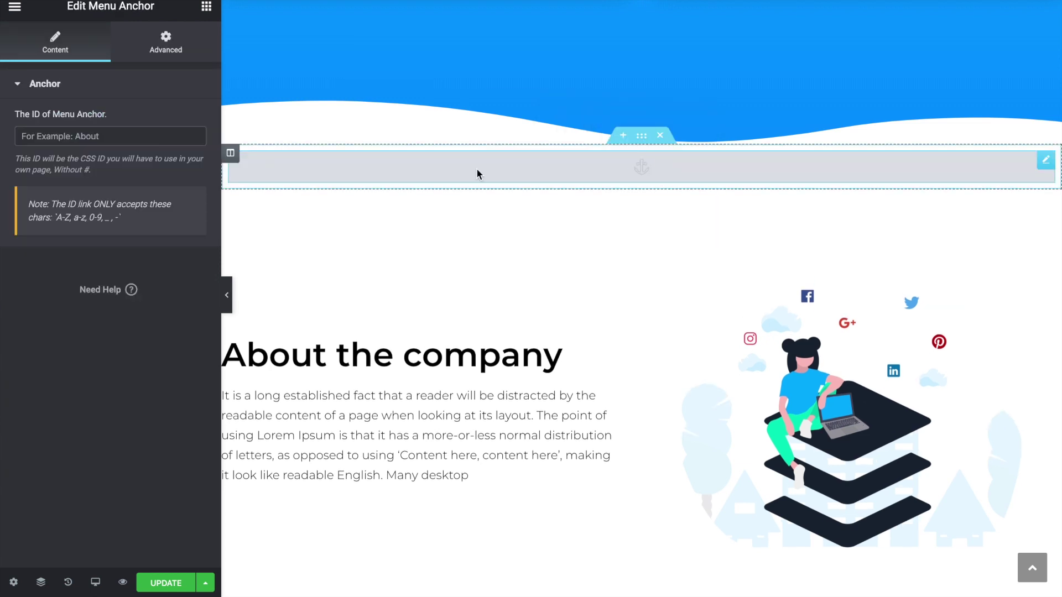
click(87, 136)
text(a)
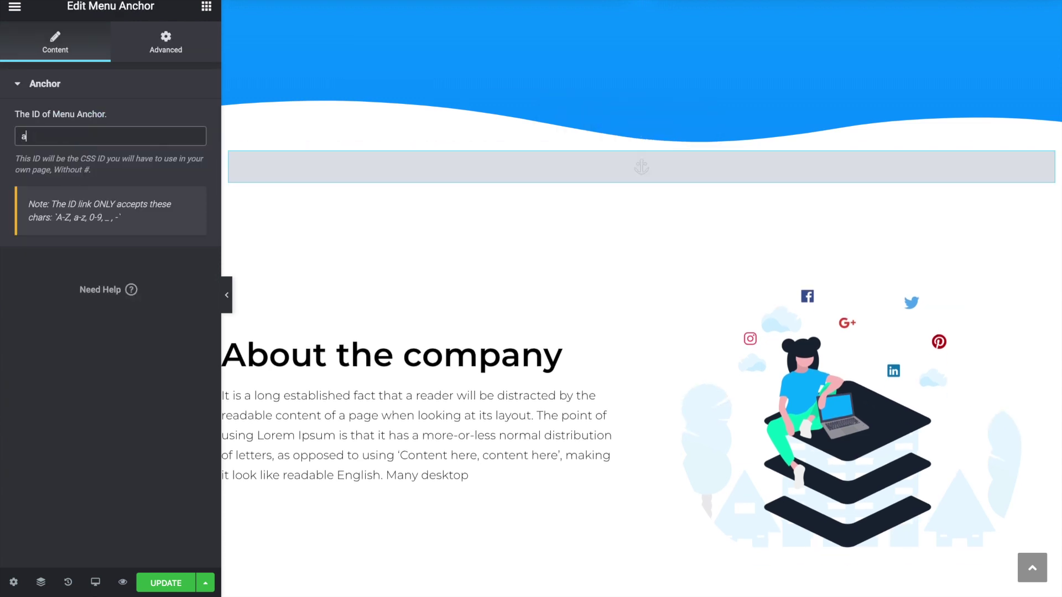
text(bout)
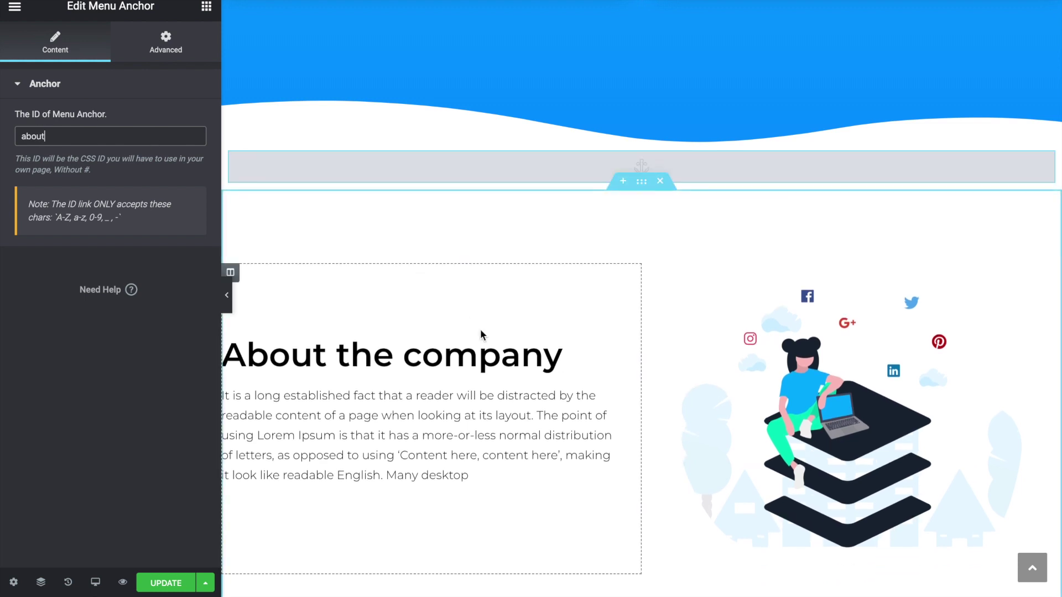
Step: Add a one-column section above Contact Us with a Menu Anchor of ID 'contact'
scroll(481, 333, down, 10)
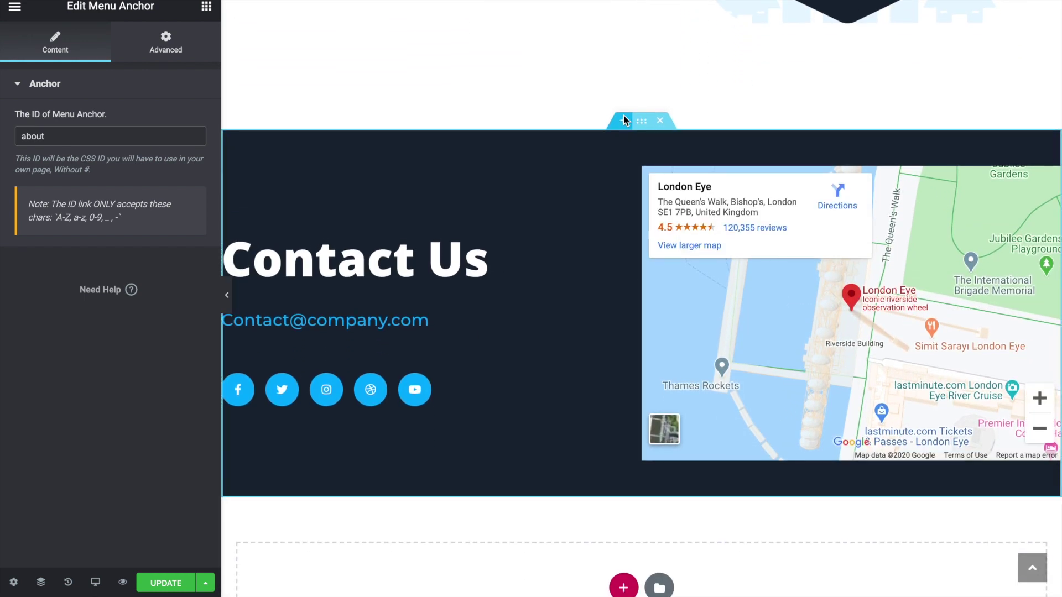
click(623, 116)
click(621, 182)
click(457, 230)
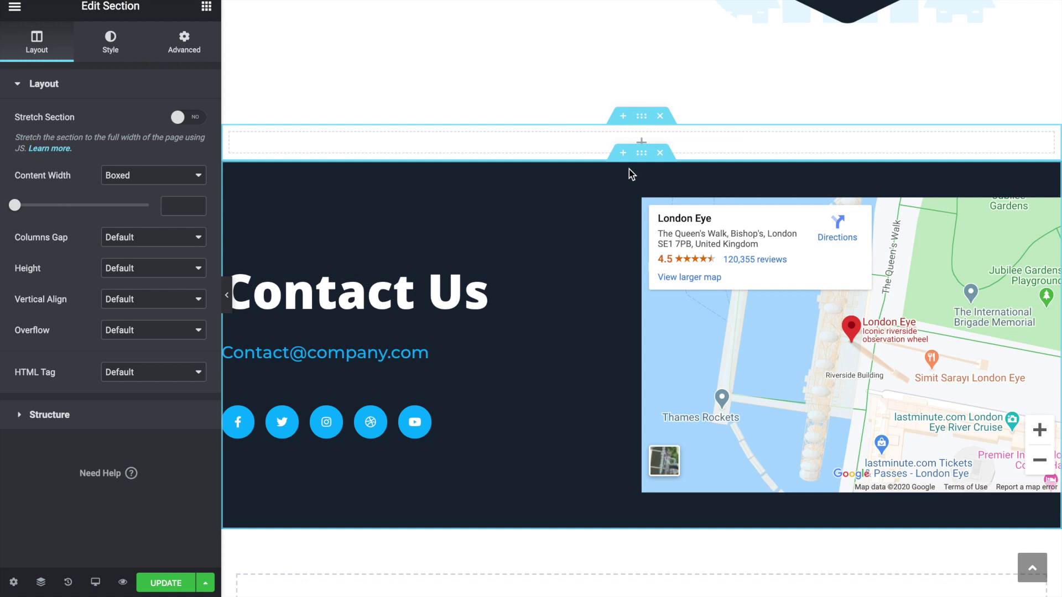
click(639, 142)
text(an)
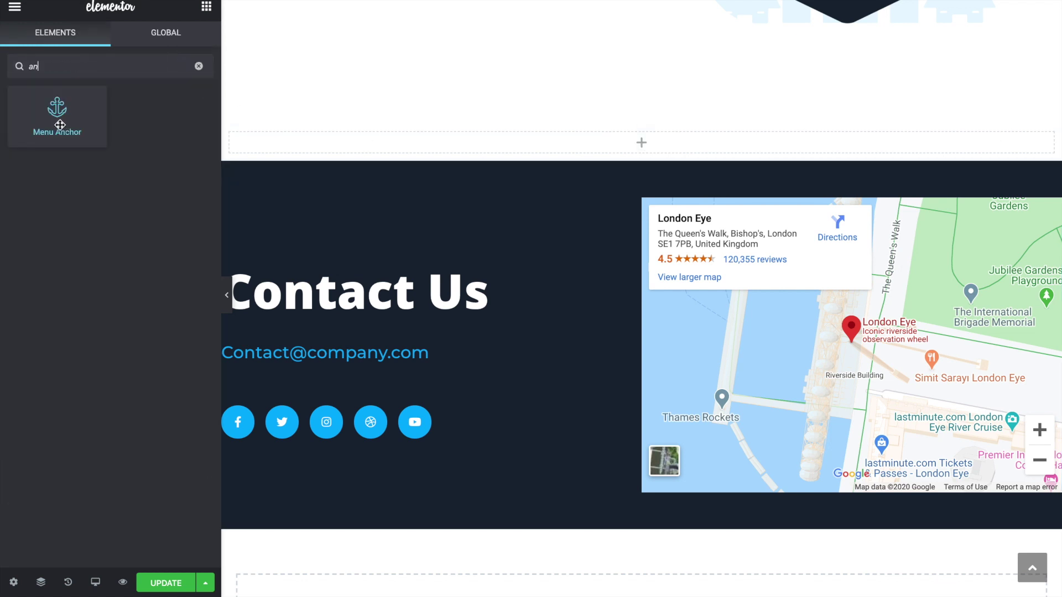
drag(57, 113, 574, 139)
click(86, 143)
text(contact)
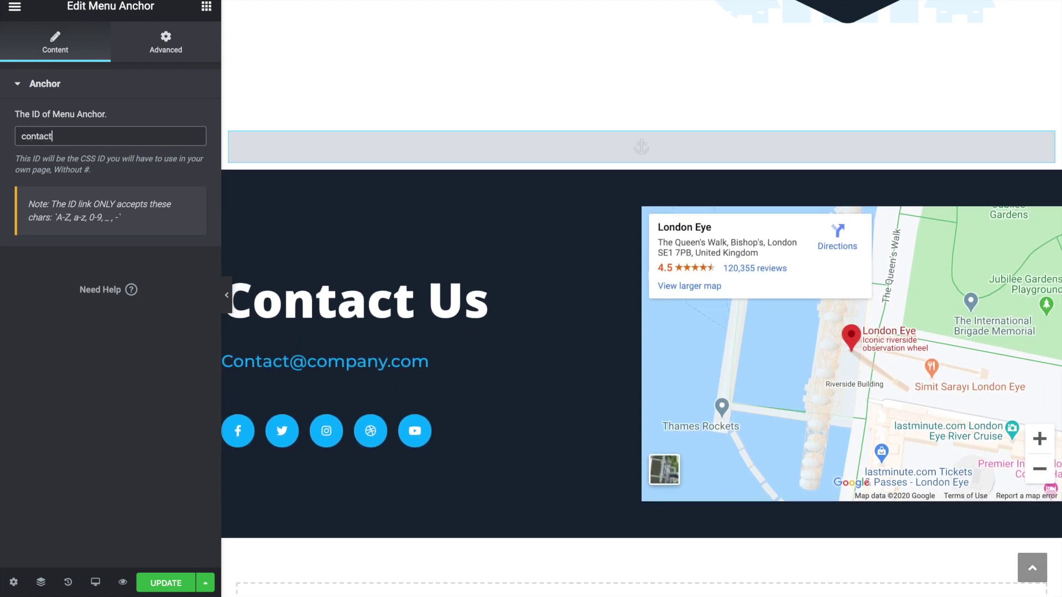
Step: Save the page and exit Elementor to the dashboard
click(165, 583)
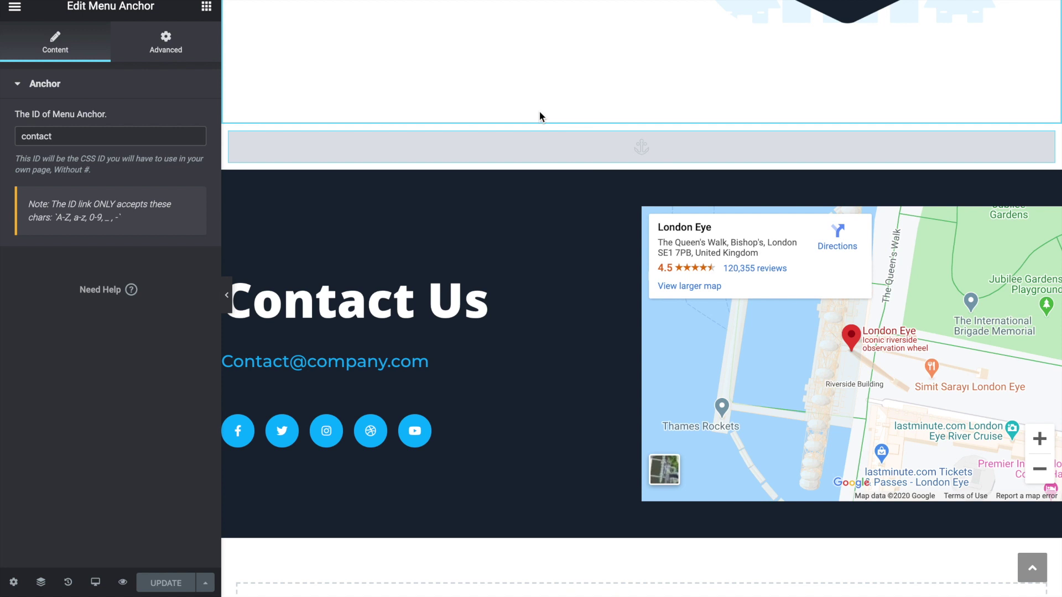
click(15, 7)
click(170, 397)
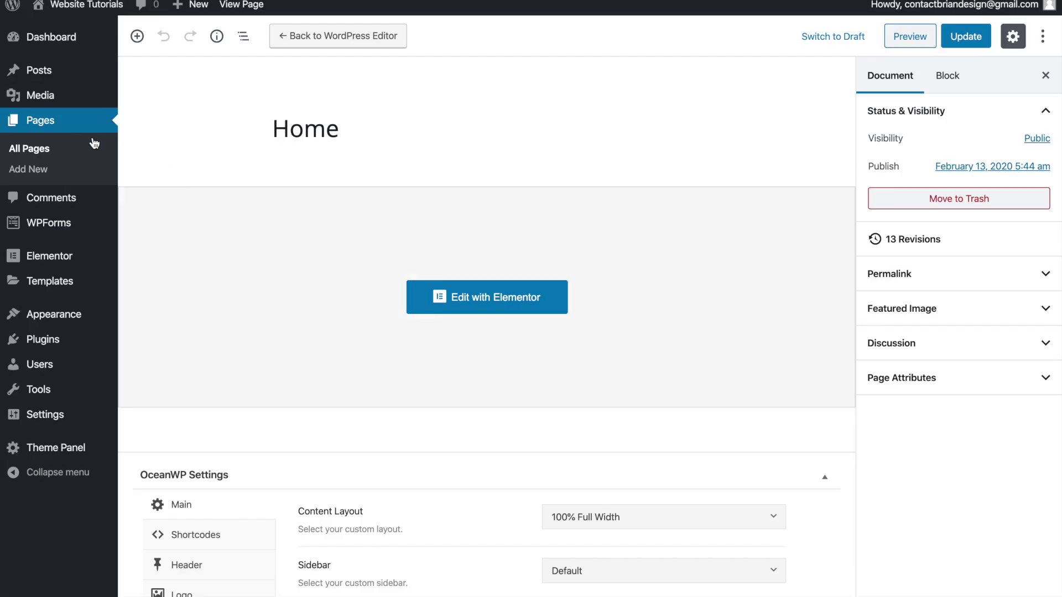
Step: Go to Appearance > Menus and inspect the Footer menu's Home item settings
mouse_move(70, 314)
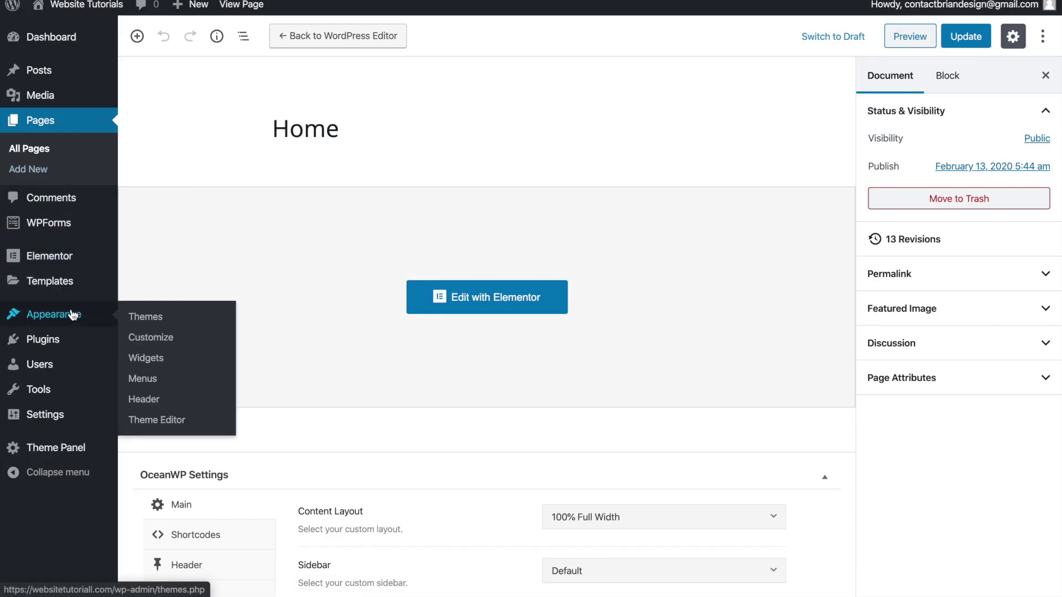
click(152, 384)
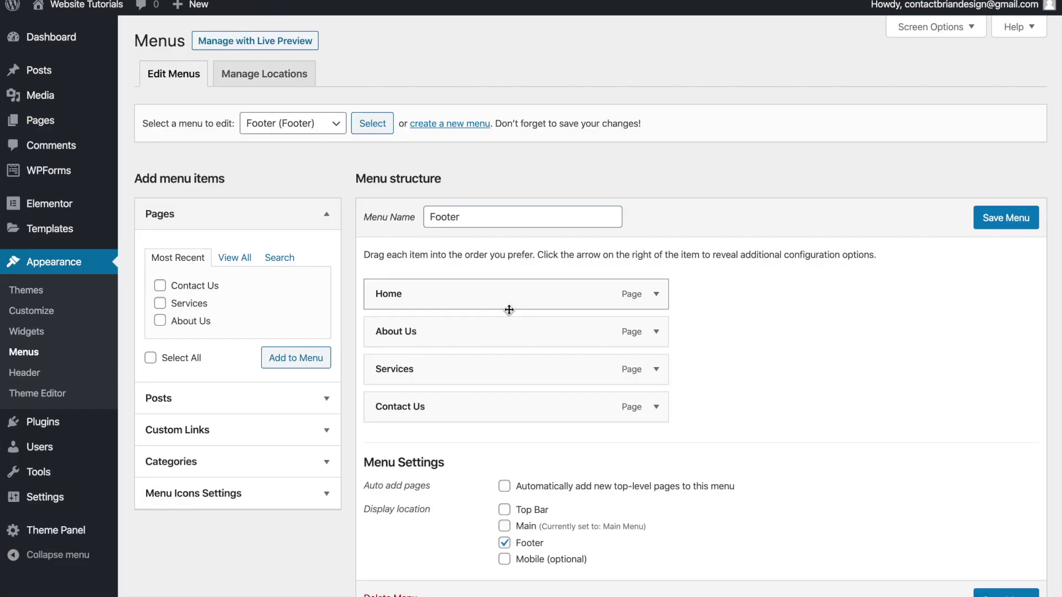
click(656, 297)
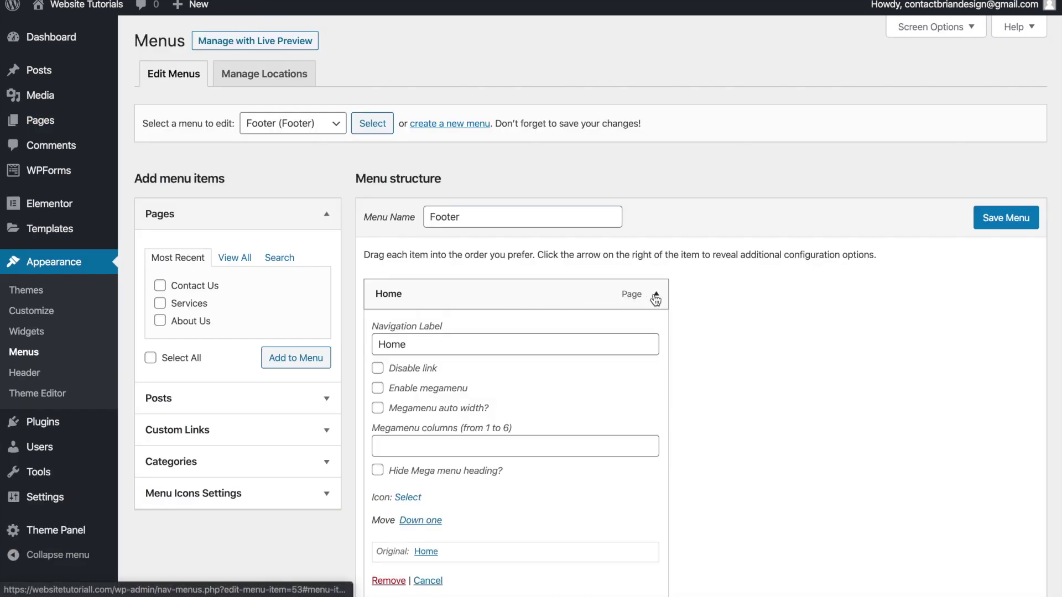
scroll(655, 299, down, 3)
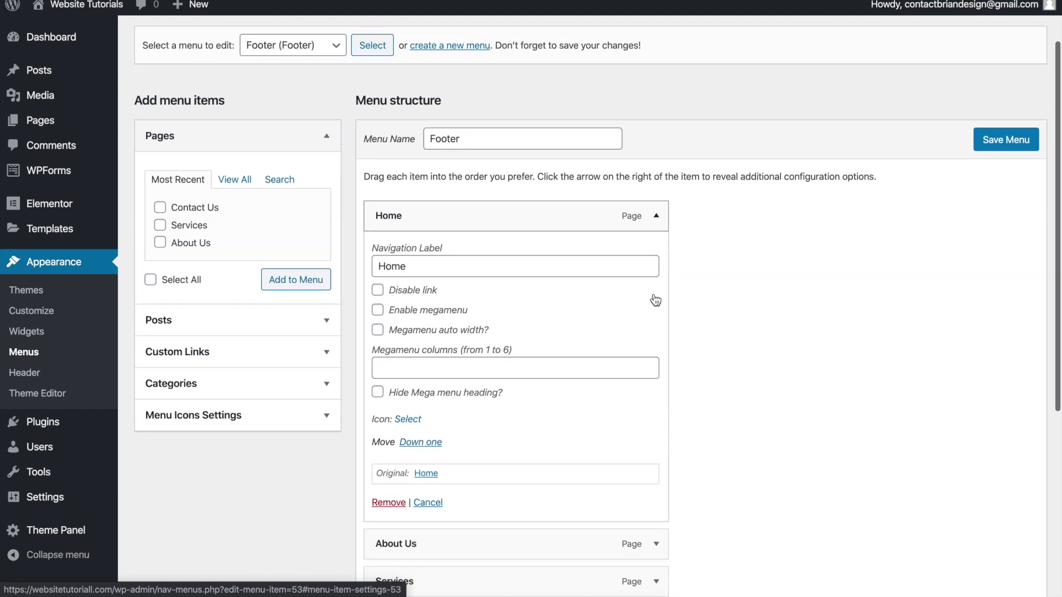
scroll(655, 300, down, 1)
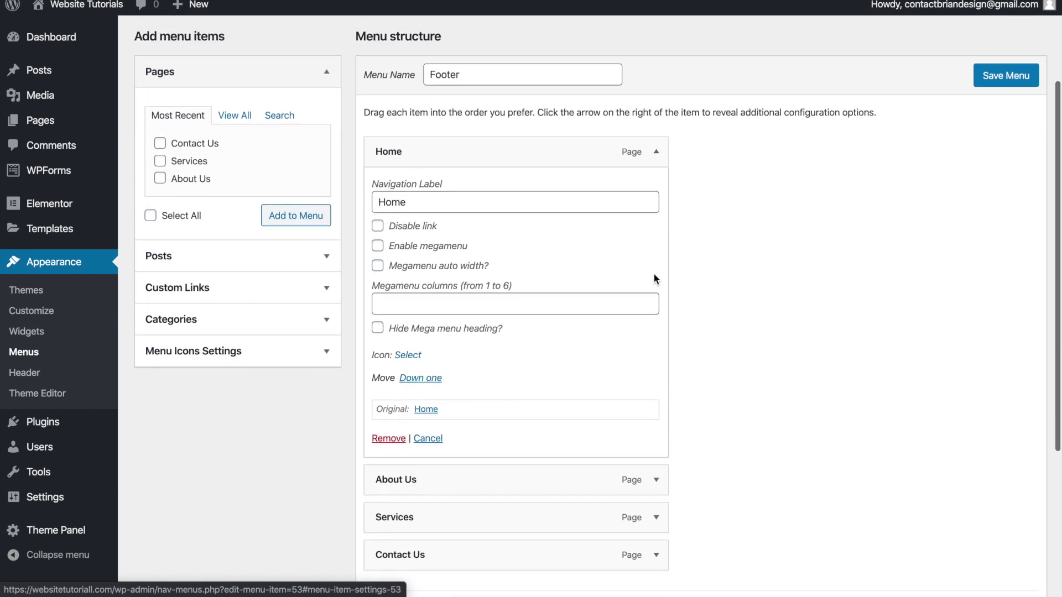
click(656, 154)
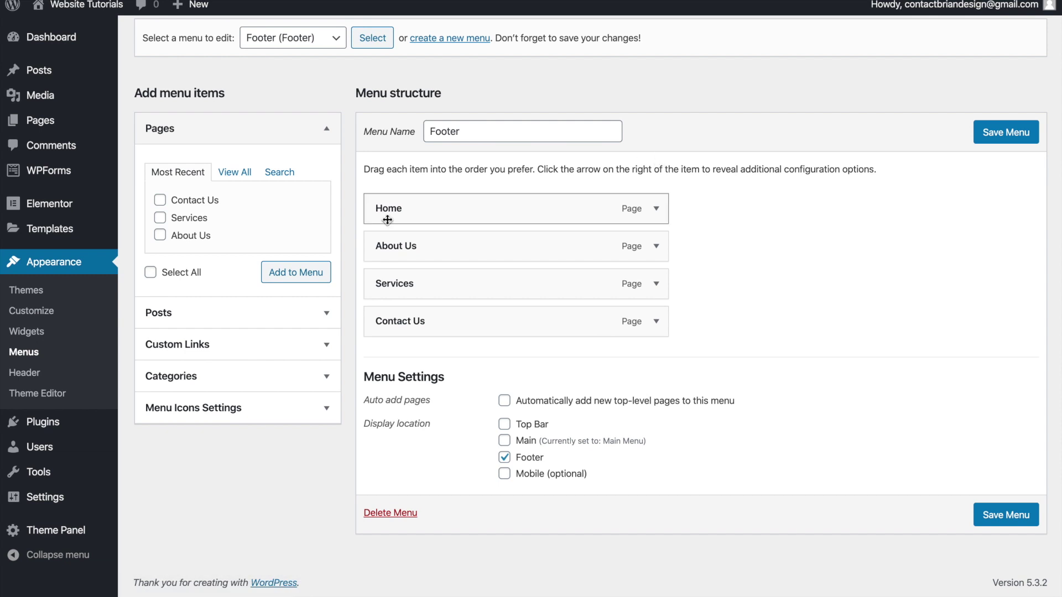
Step: Add a #services custom link to the Footer menu and relabel it 'Services'
click(325, 345)
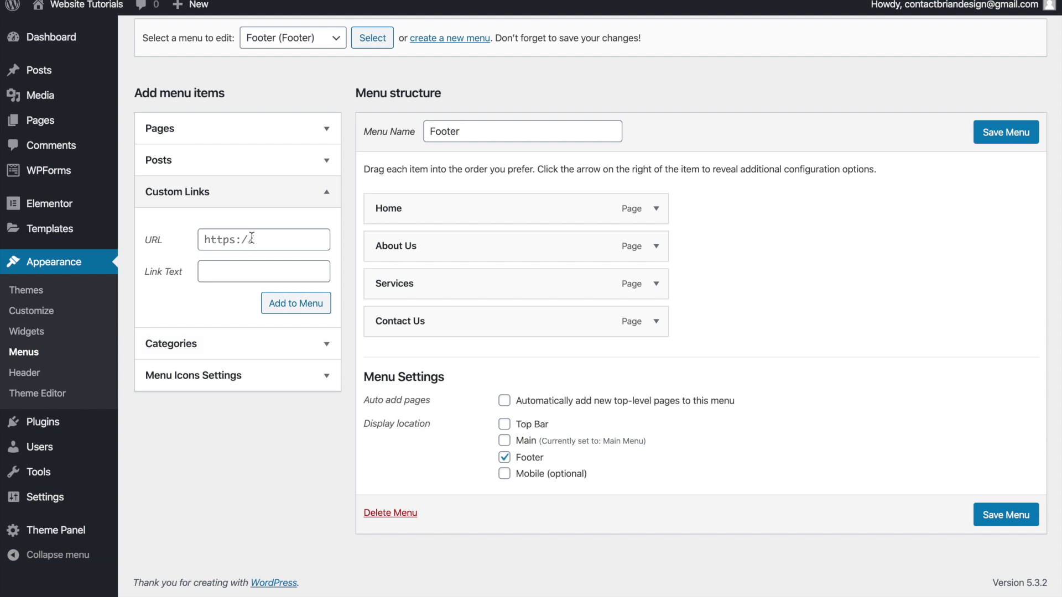
click(235, 244)
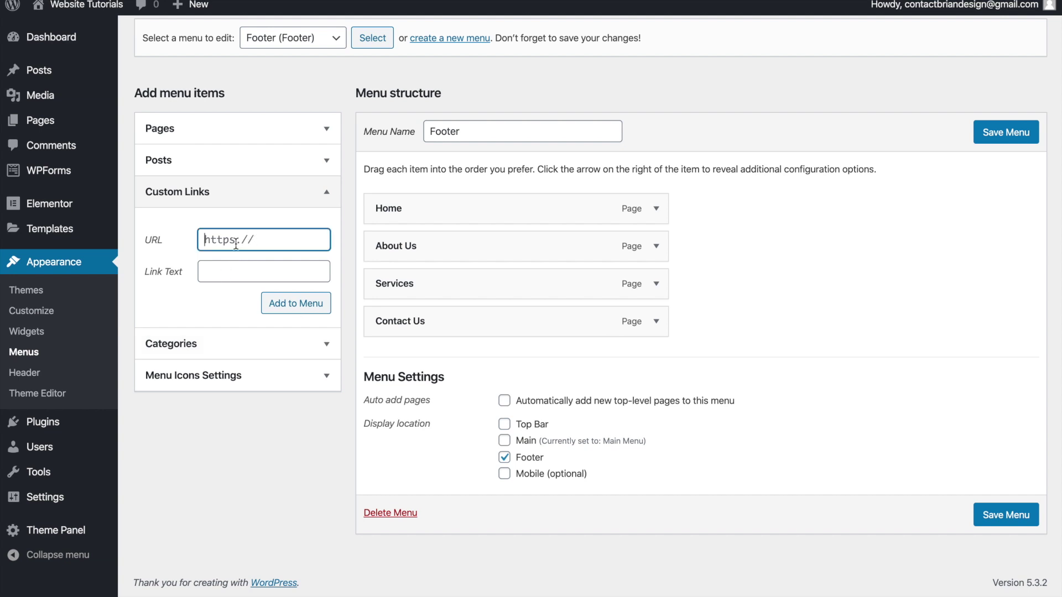
text(#services)
click(309, 309)
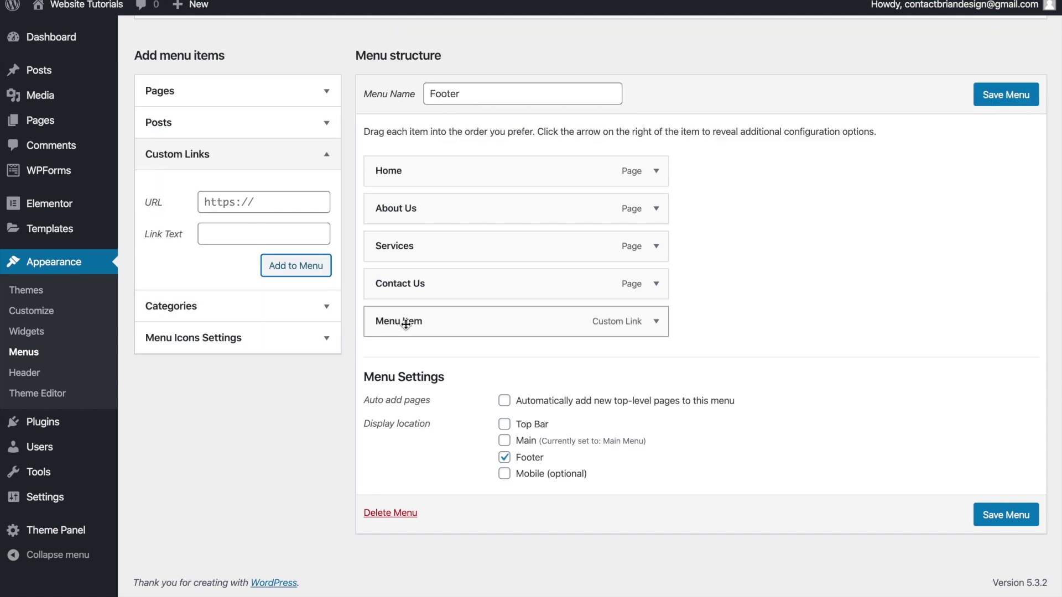
click(656, 321)
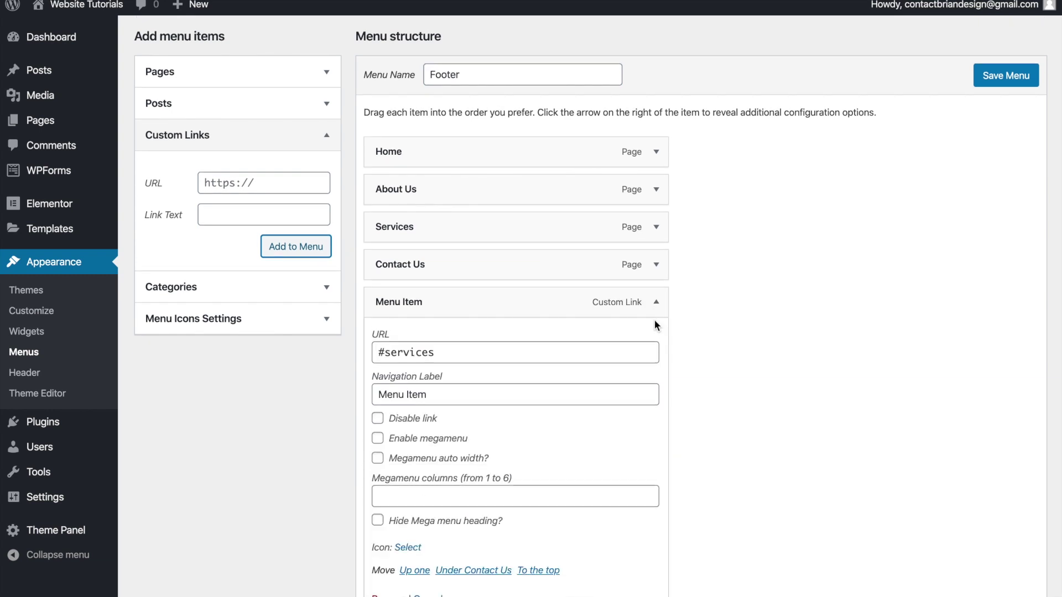
drag(451, 392, 374, 392)
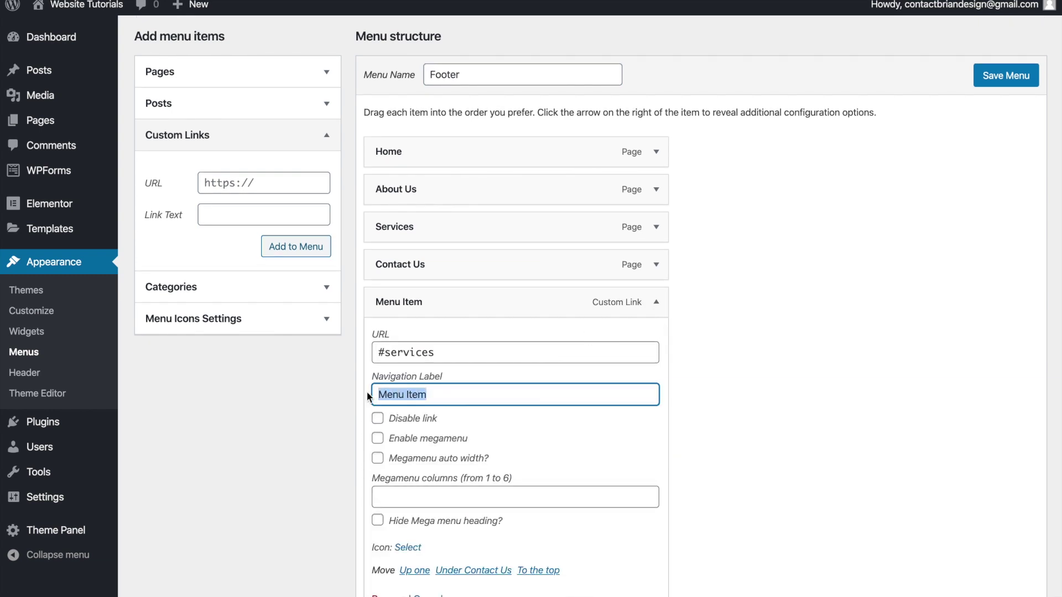
text(Services)
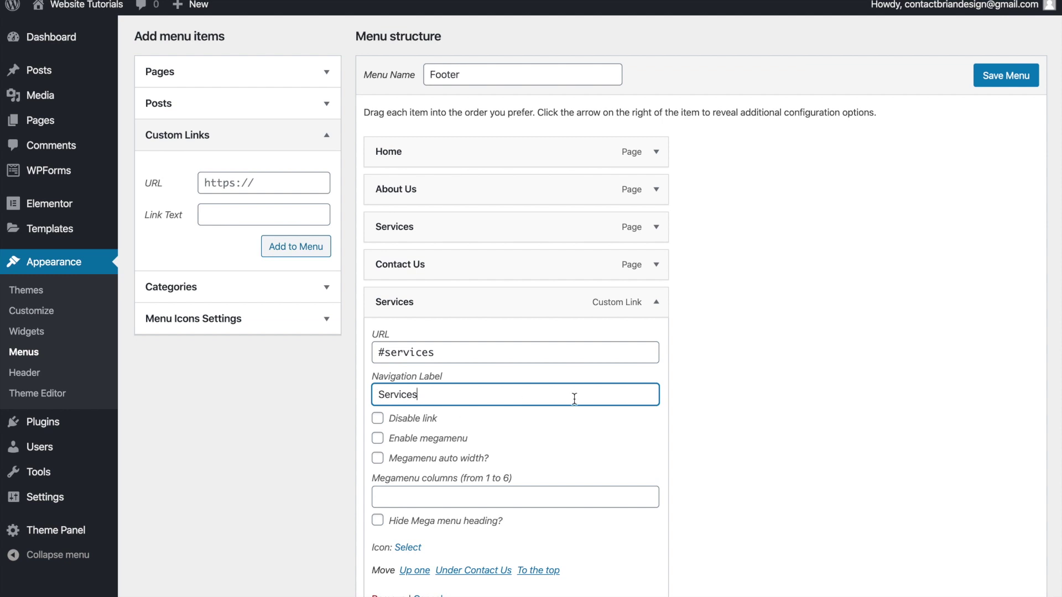
scroll(574, 398, down, 3)
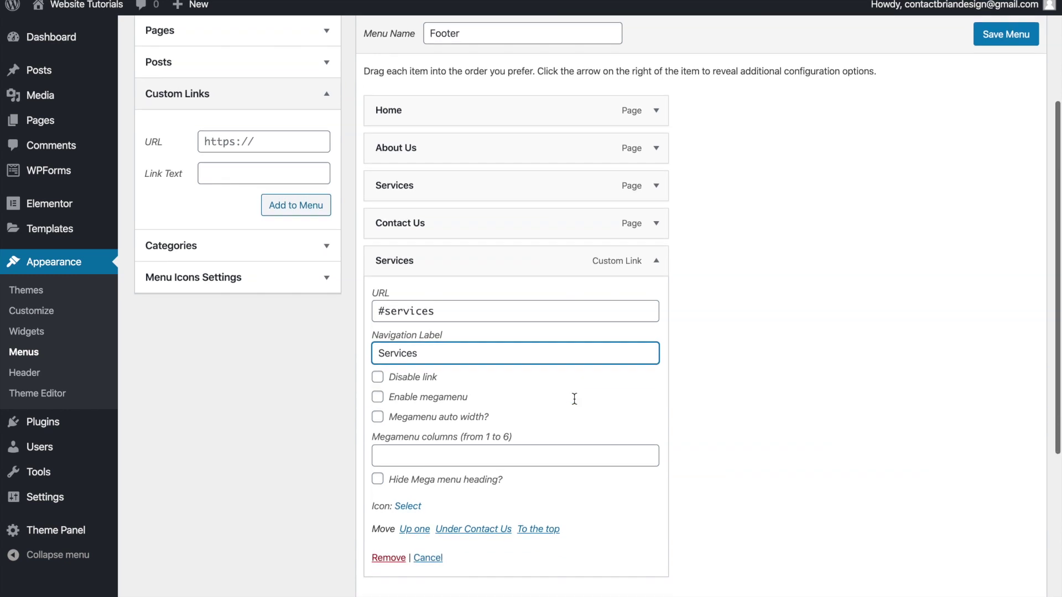
scroll(516, 371, down, 2)
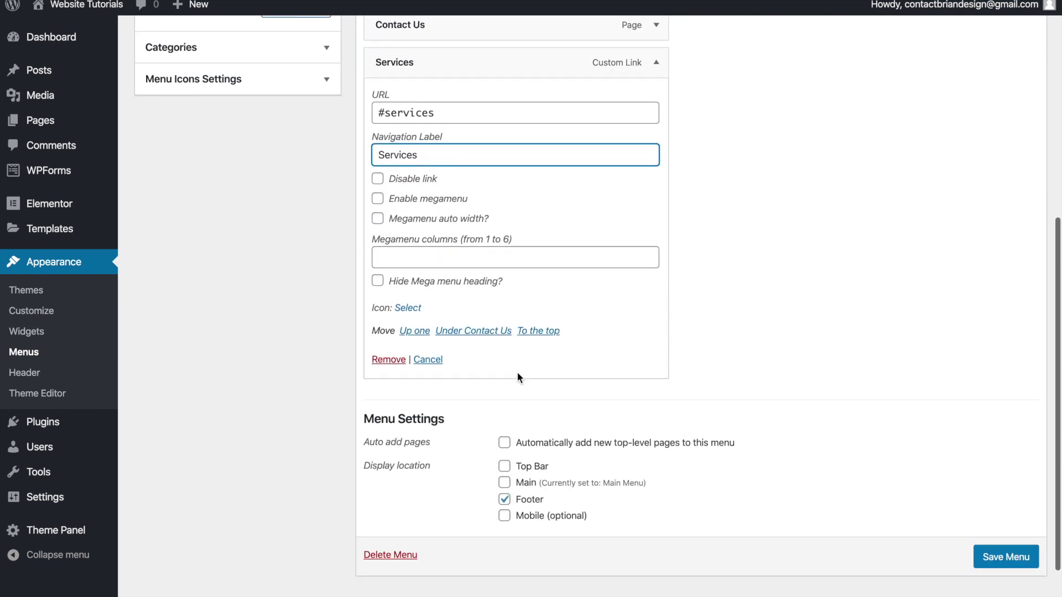
scroll(516, 371, up, 5)
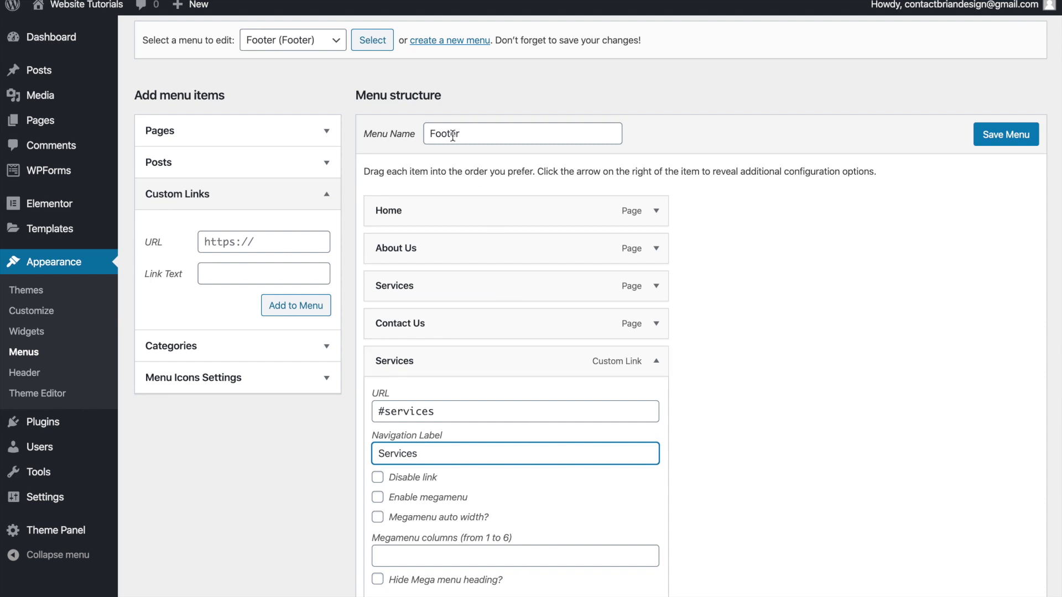
Step: Switch to editing the Main Menu, leaving the unsaved changes
click(336, 43)
click(346, 53)
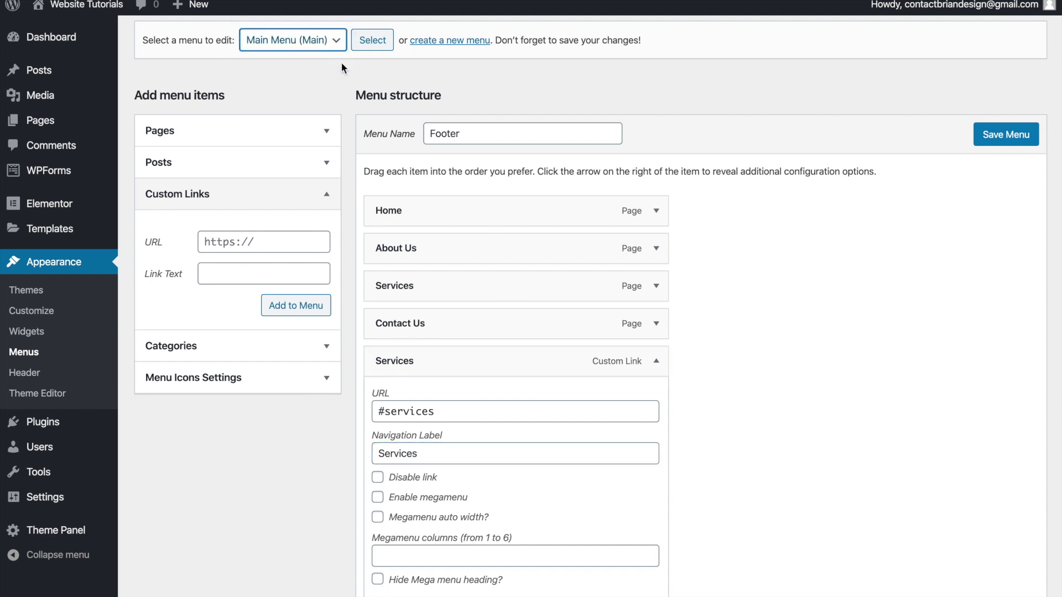
click(385, 51)
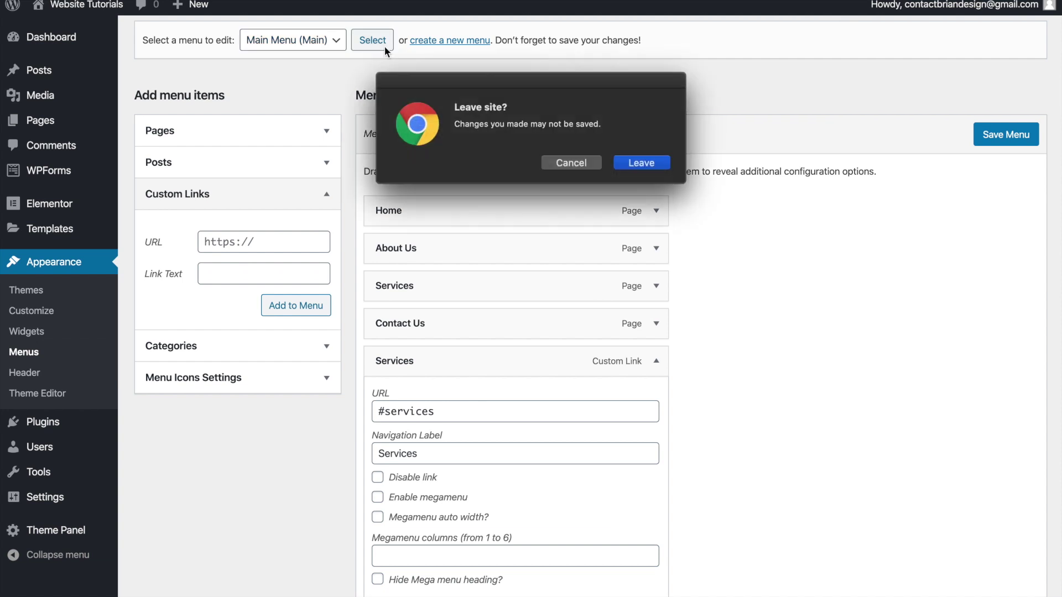
click(630, 166)
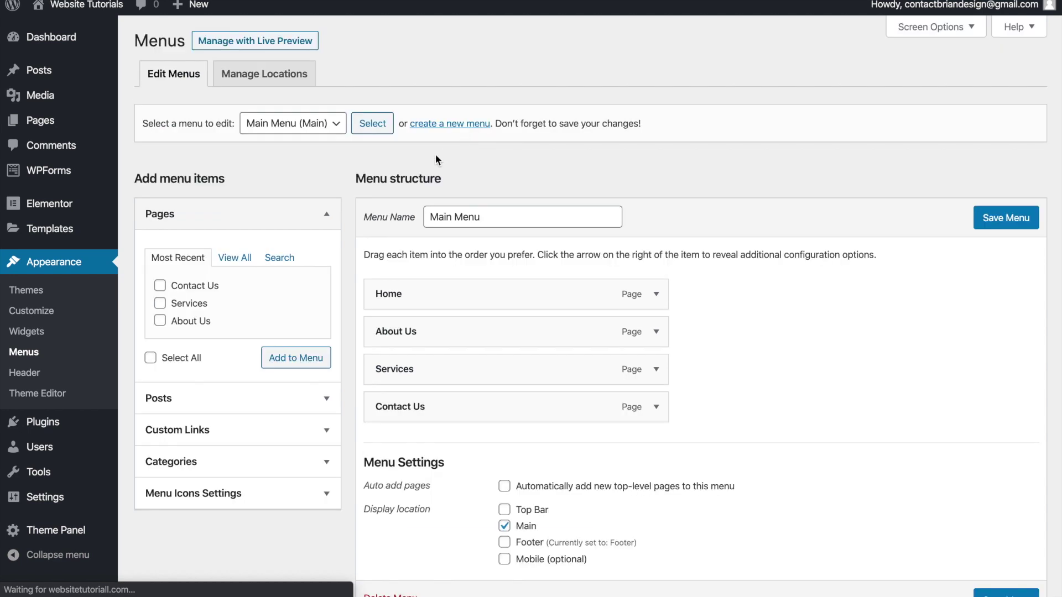
Step: Add a custom link with URL #services and text 'Services' to the Main Menu, then save
click(217, 431)
click(231, 323)
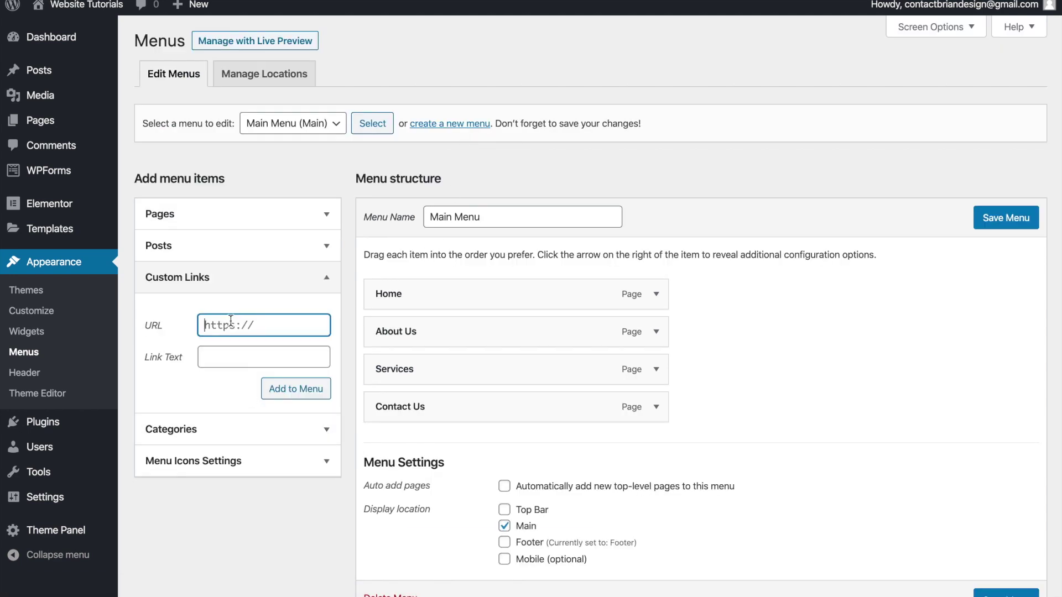
text(#services)
click(233, 358)
text(Services)
click(294, 390)
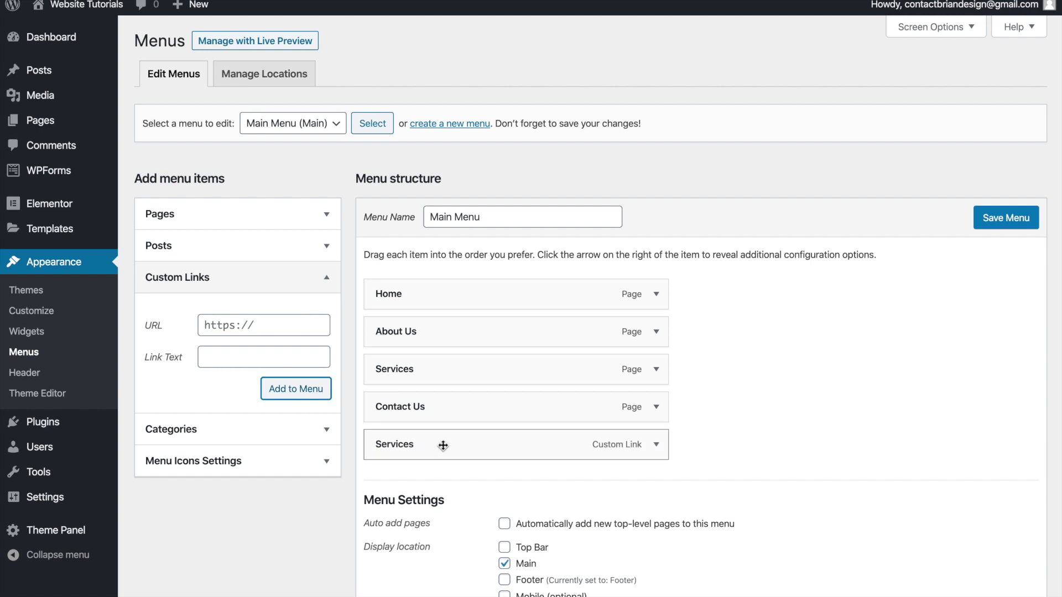
click(656, 444)
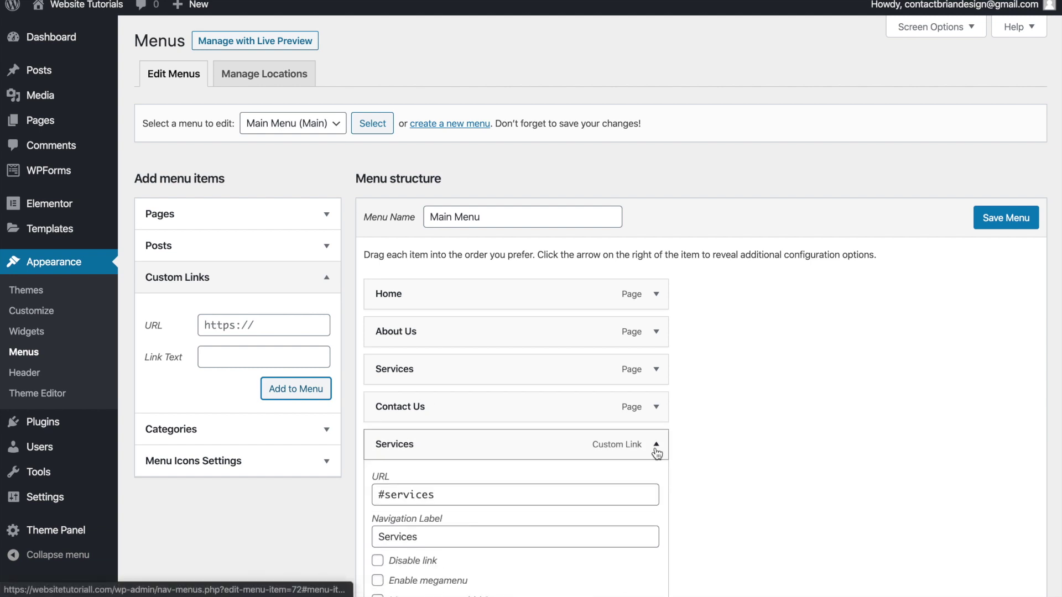
click(656, 446)
click(983, 221)
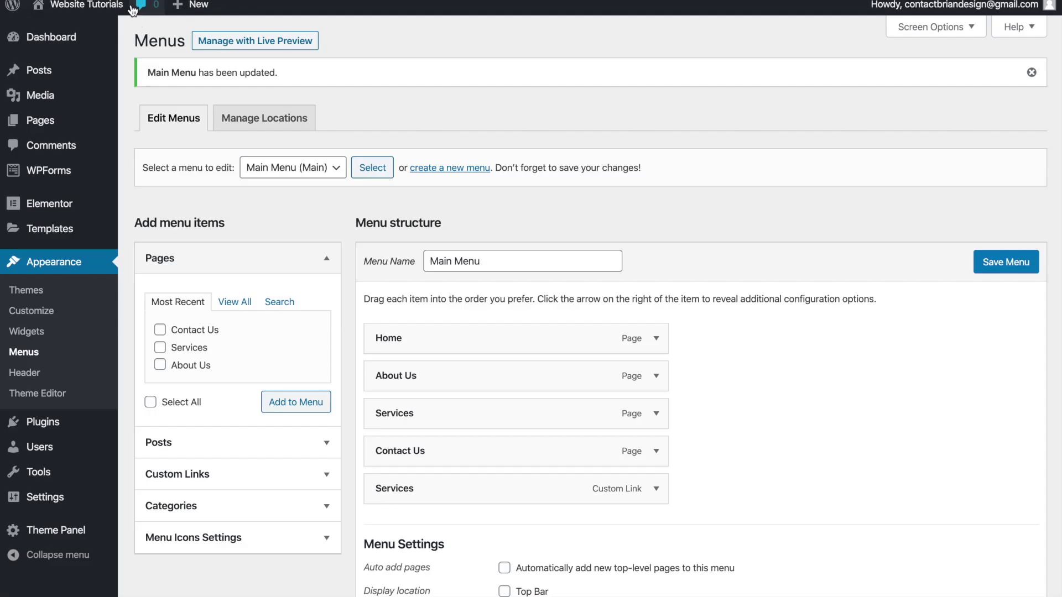
Step: Open the live site in a new tab and test that the header Services link reaches its section
mouse_move(102, 9)
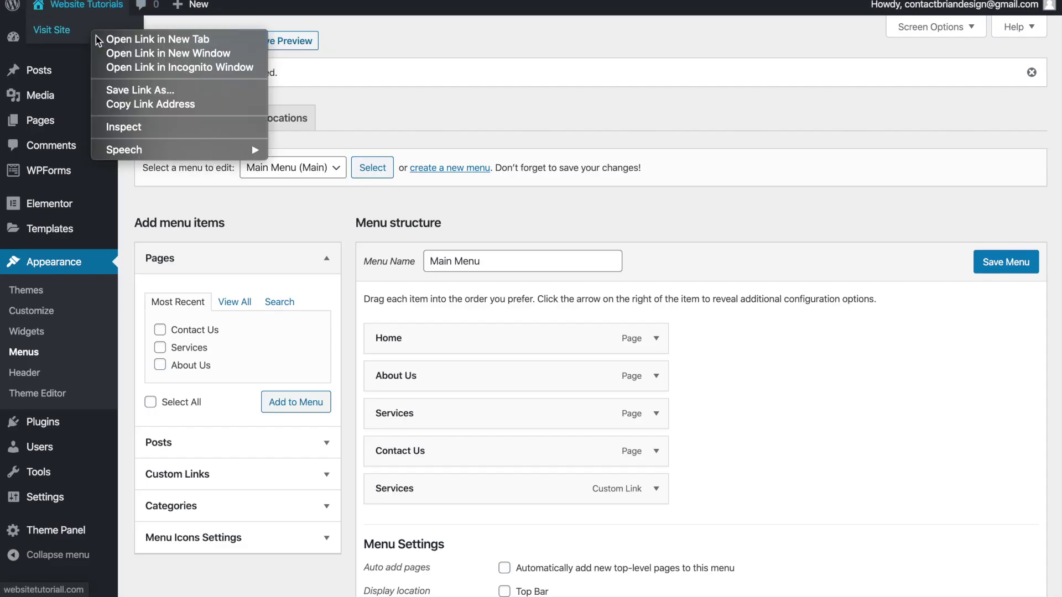
click(94, 39)
key(ctrl+Tab)
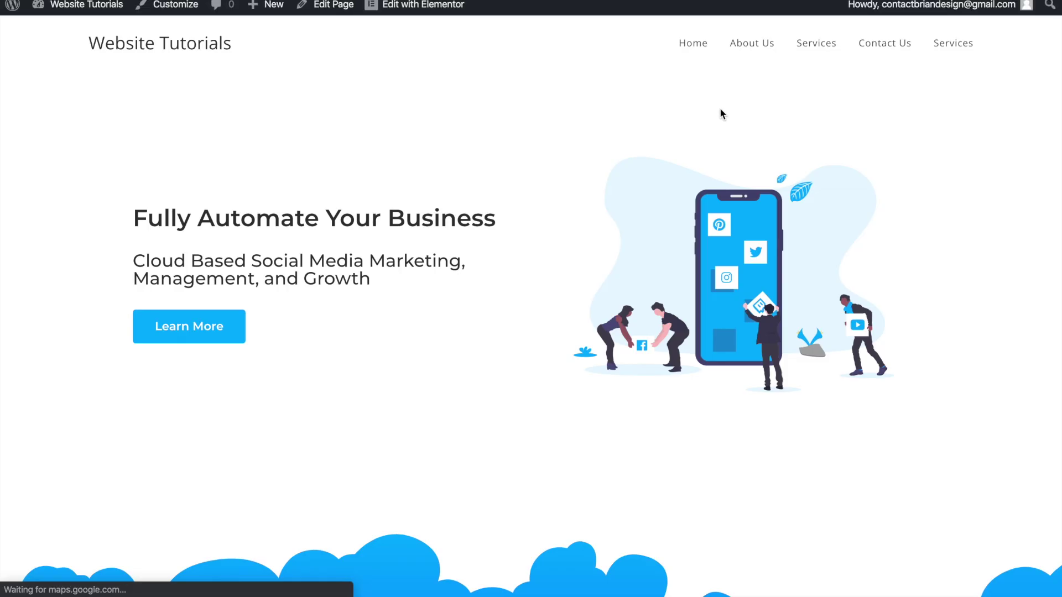
click(953, 46)
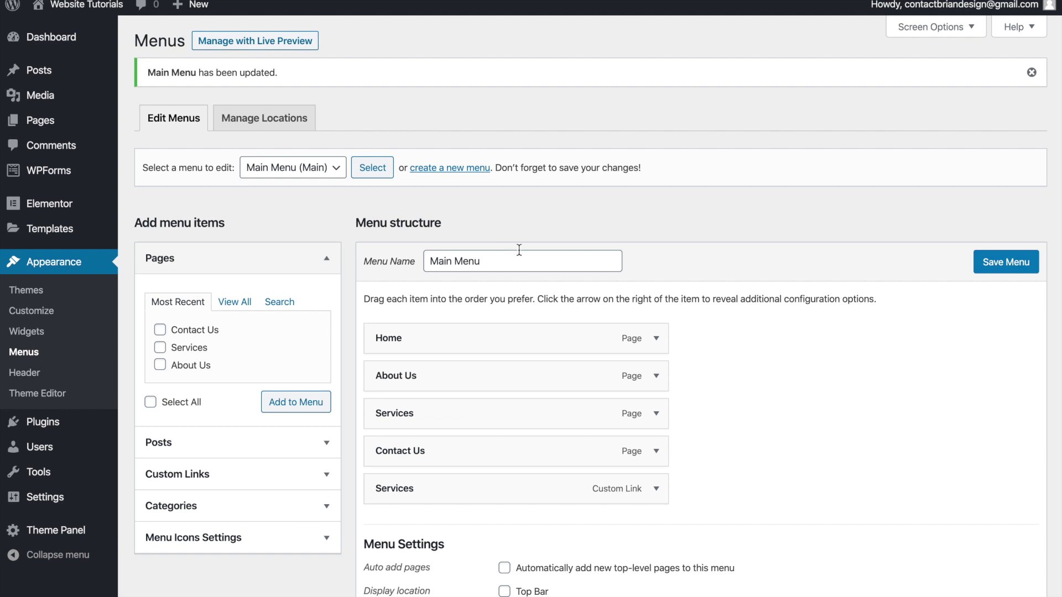
Step: Move the Services link below About Us and remove the page-based Services item
scroll(509, 289, down, 2)
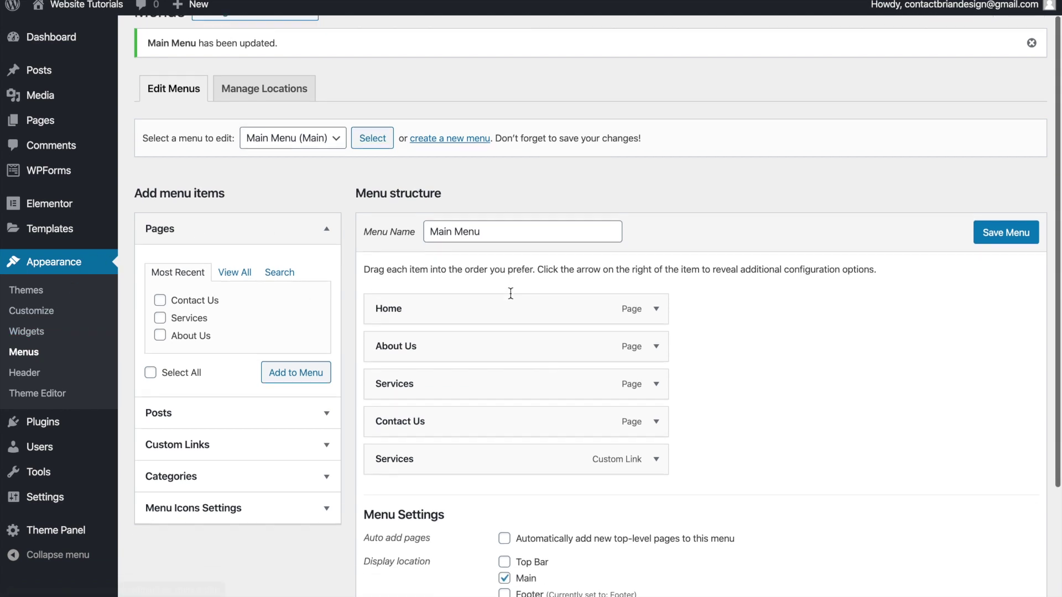
drag(422, 448, 375, 375)
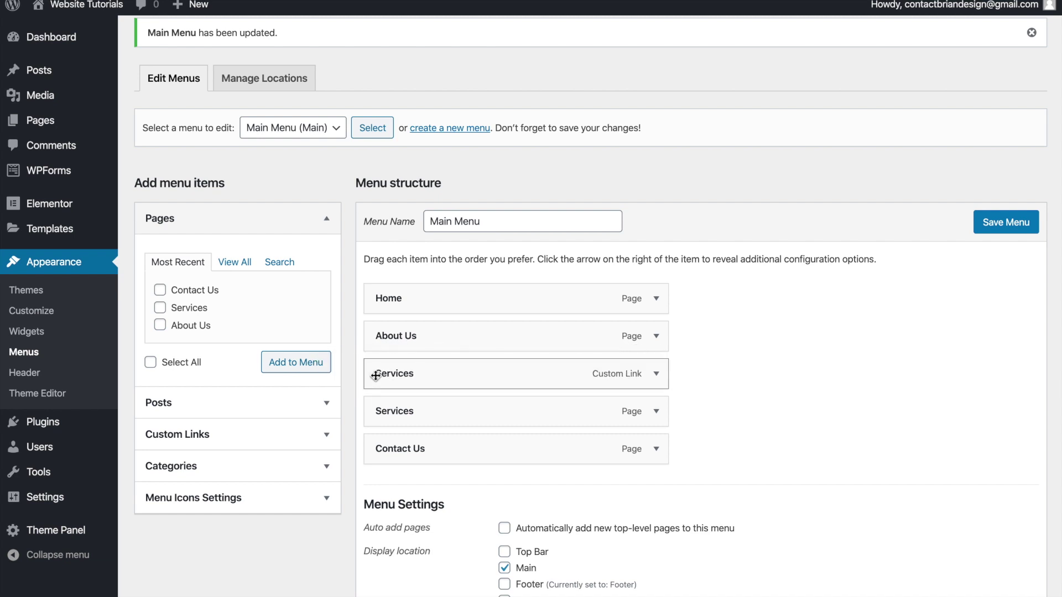
click(656, 412)
scroll(433, 533, down, 3)
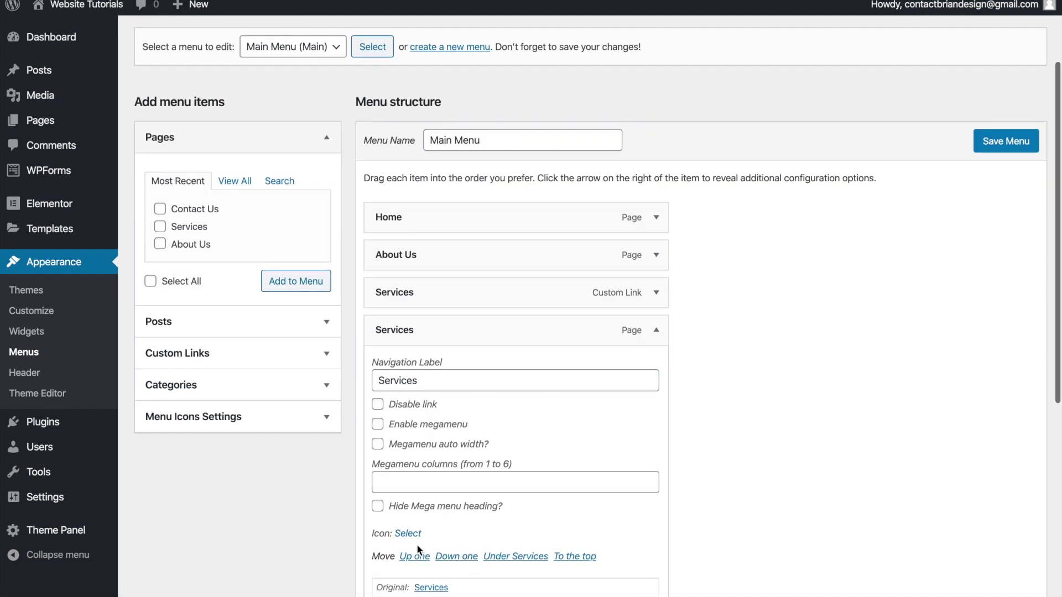
scroll(422, 561, down, 1)
click(390, 540)
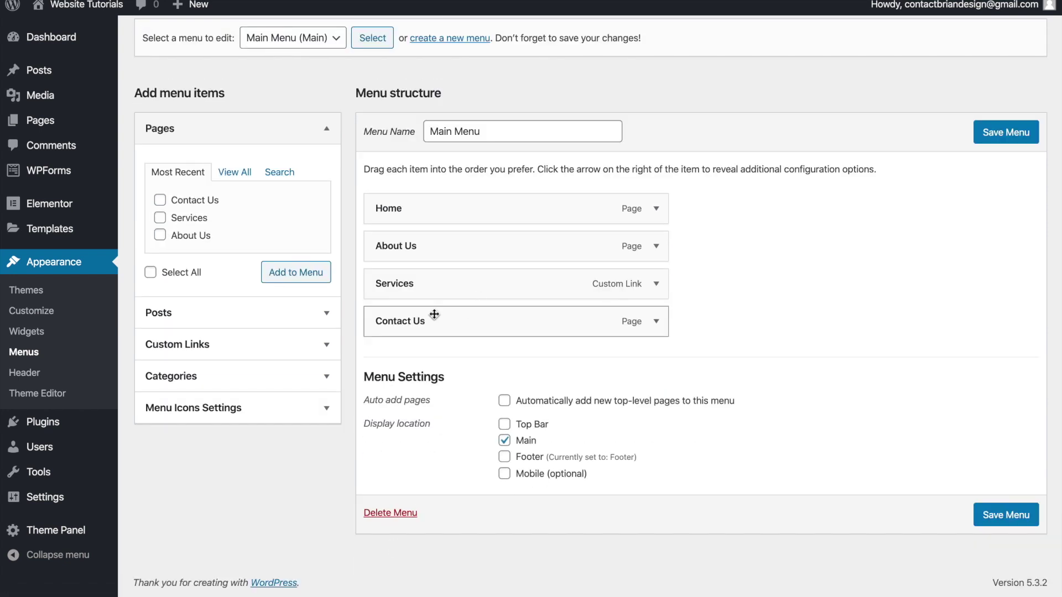
Step: Add custom links #about 'About Us' and #contact 'Contact Us' to the Main Menu
click(182, 345)
click(251, 241)
text(#about)
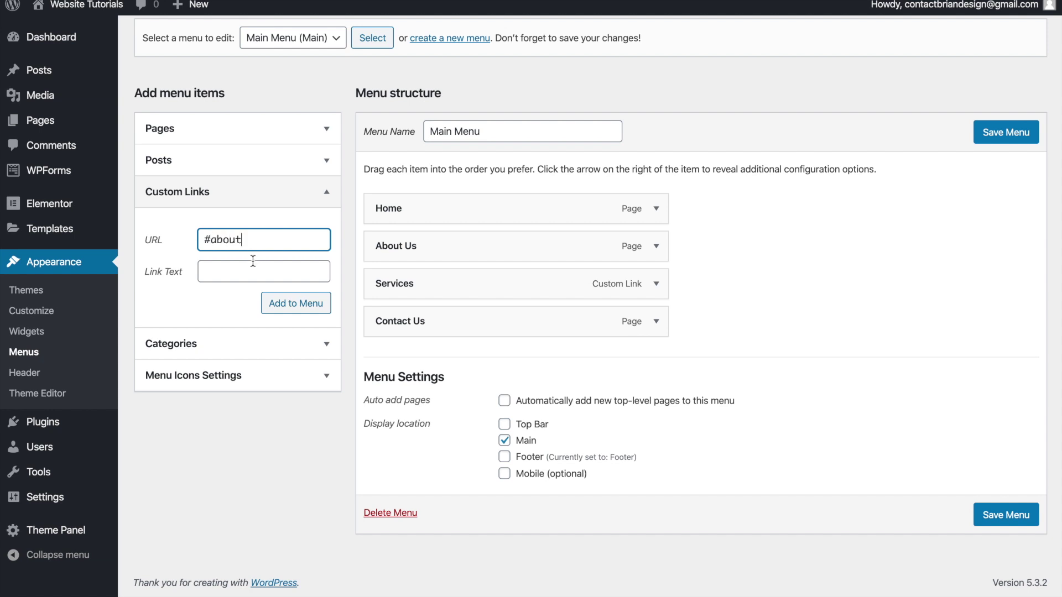
click(247, 271)
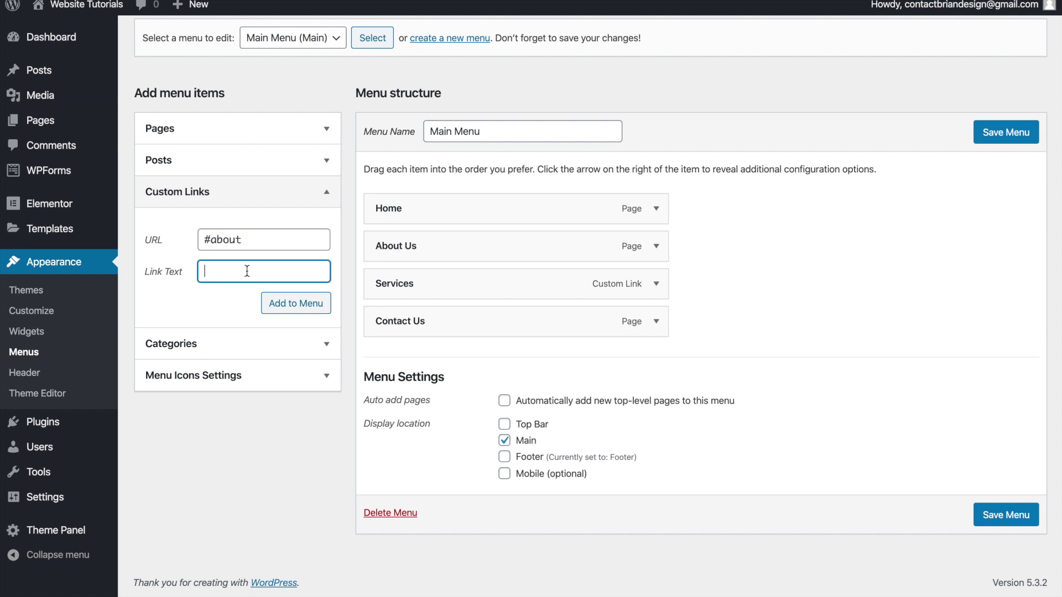
text(About Us)
click(286, 303)
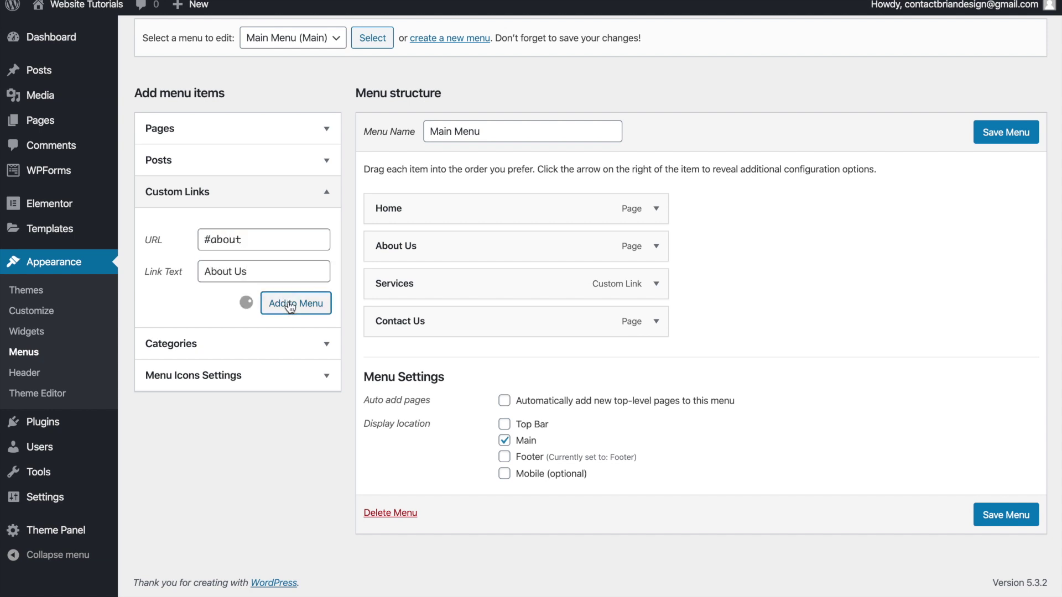
click(294, 206)
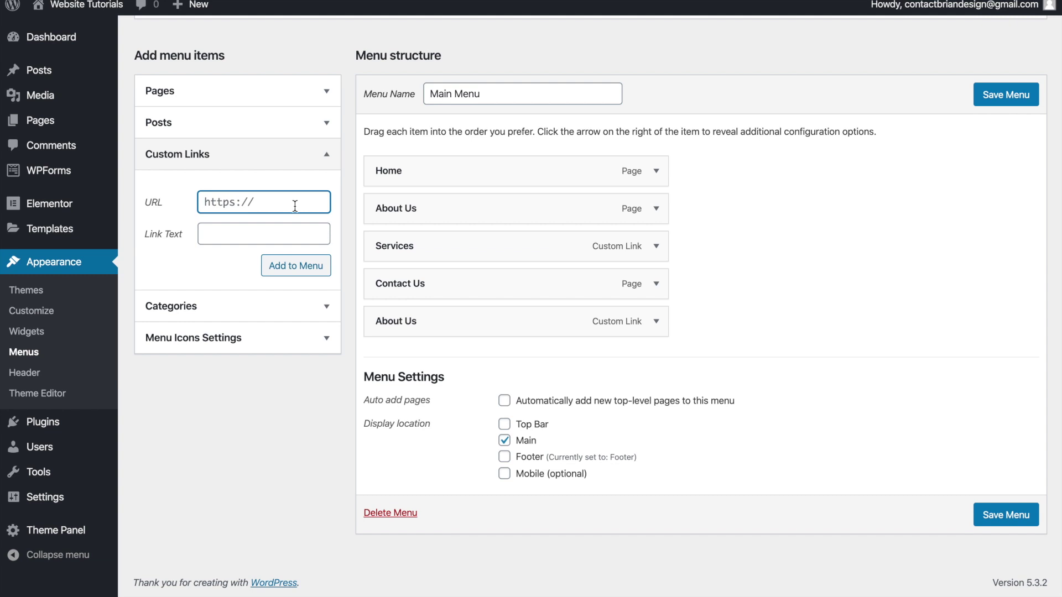
text(#contact)
click(295, 238)
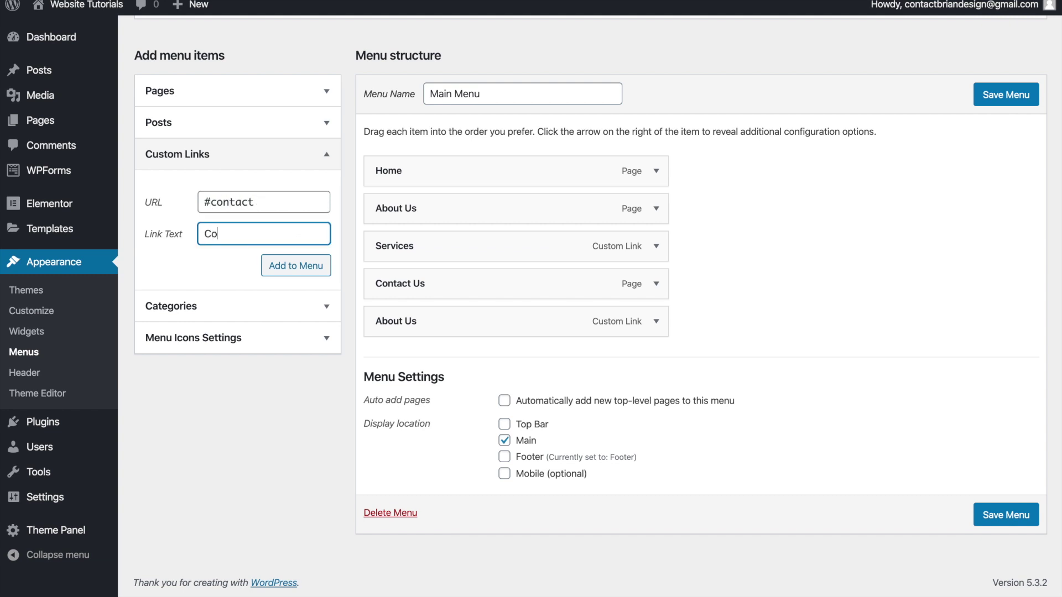
text(Contact Us)
click(321, 266)
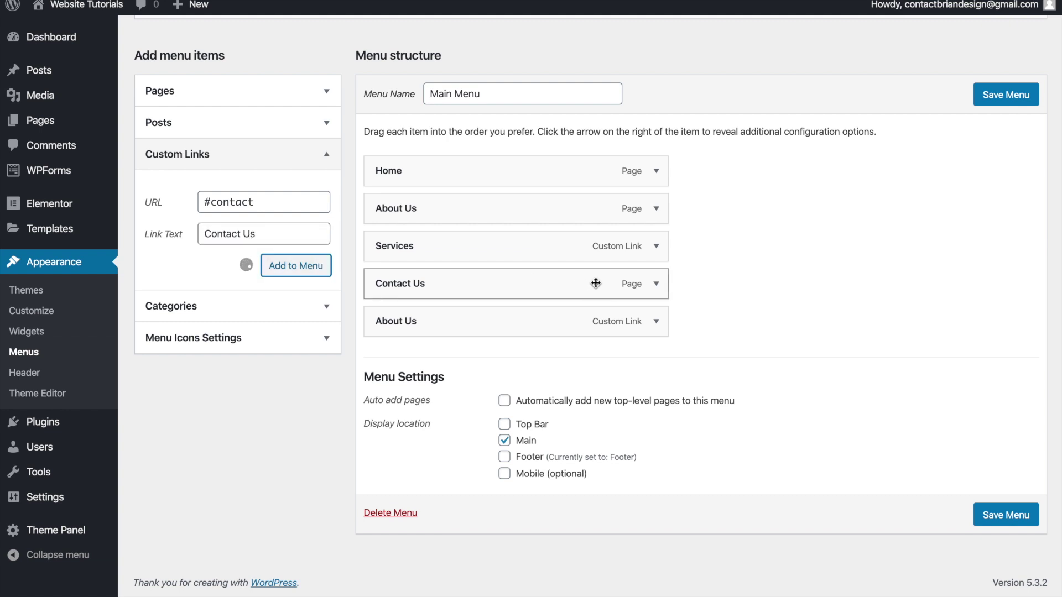
Step: Remove the page-based About Us and Contact Us items, put About Us above Services, and save
scroll(596, 283, down, 1)
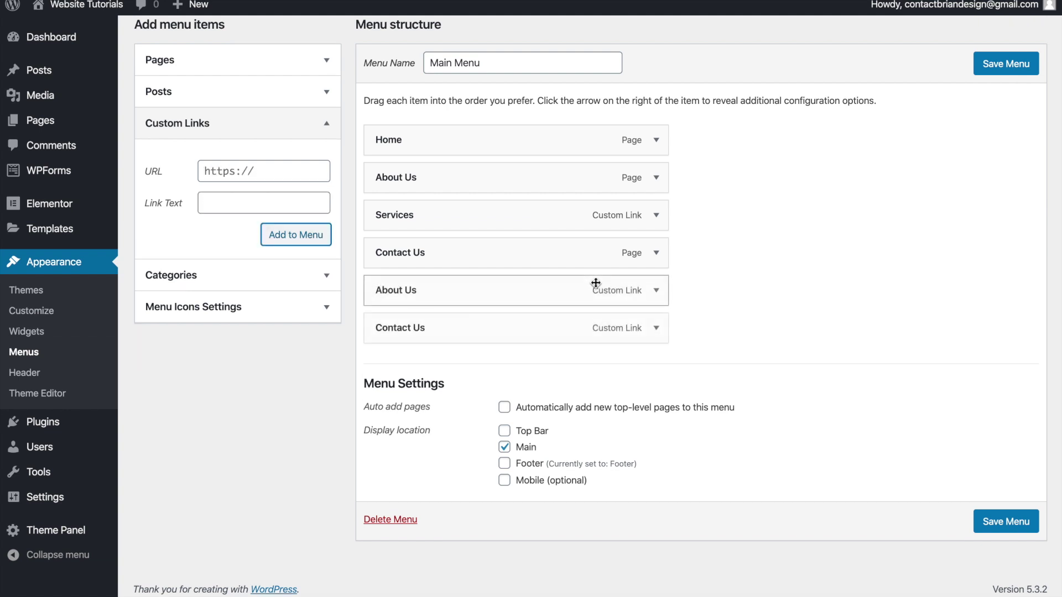
click(655, 180)
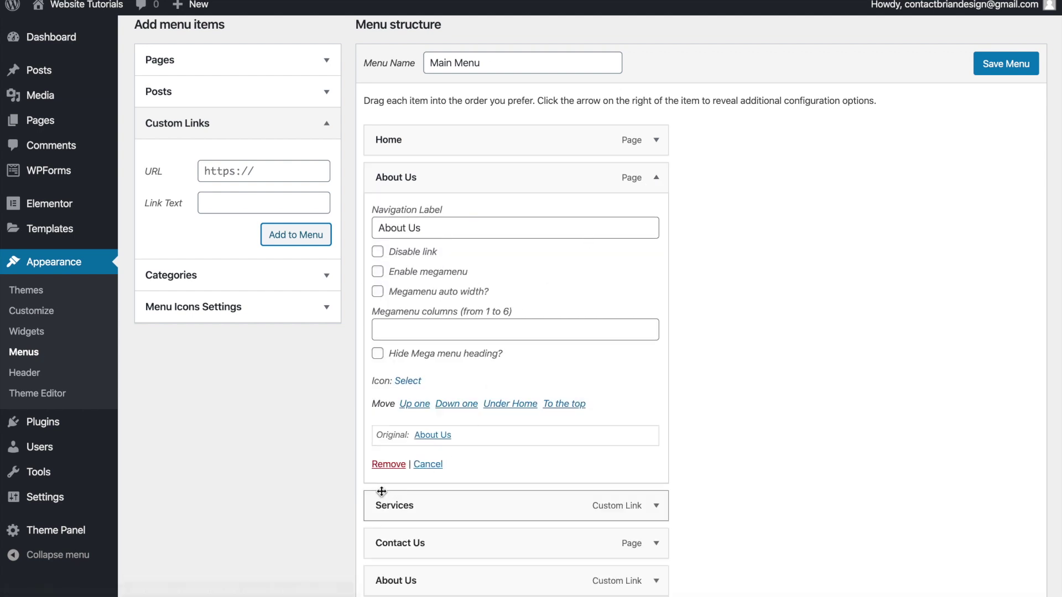
click(388, 464)
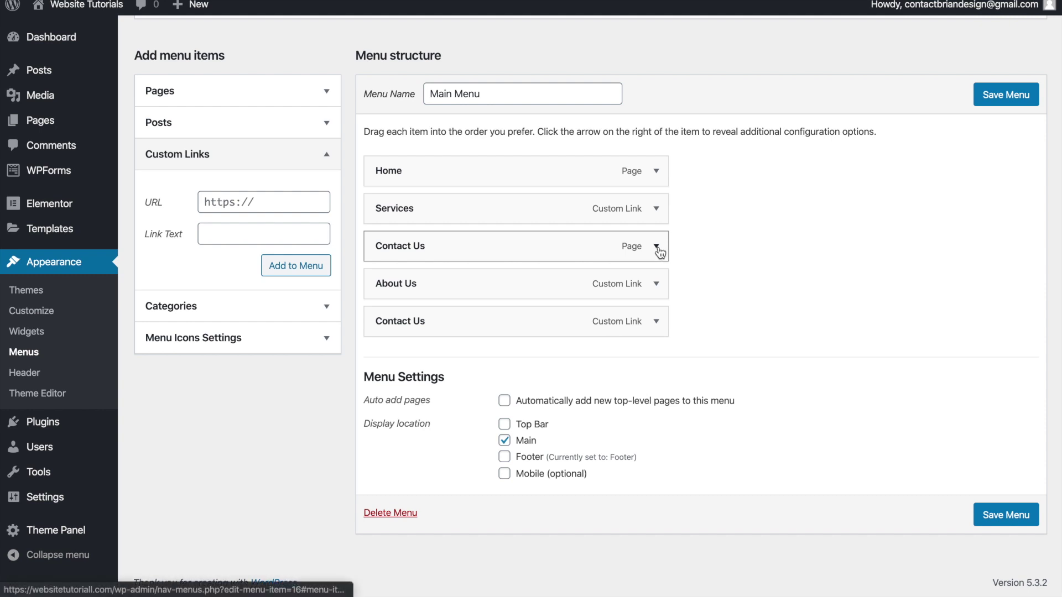
click(656, 247)
click(387, 500)
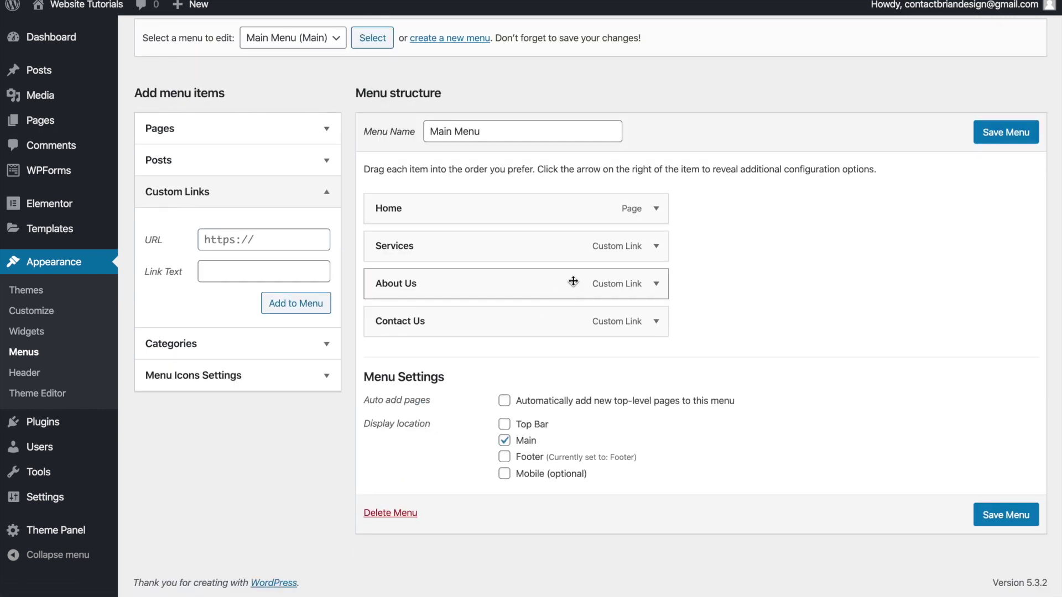
drag(474, 291, 379, 286)
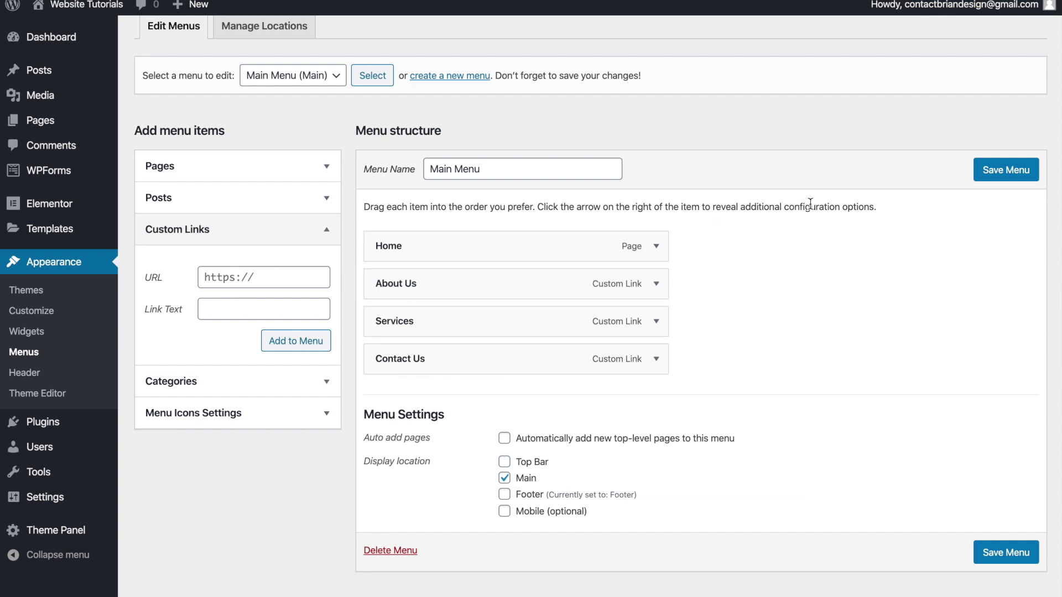
click(991, 171)
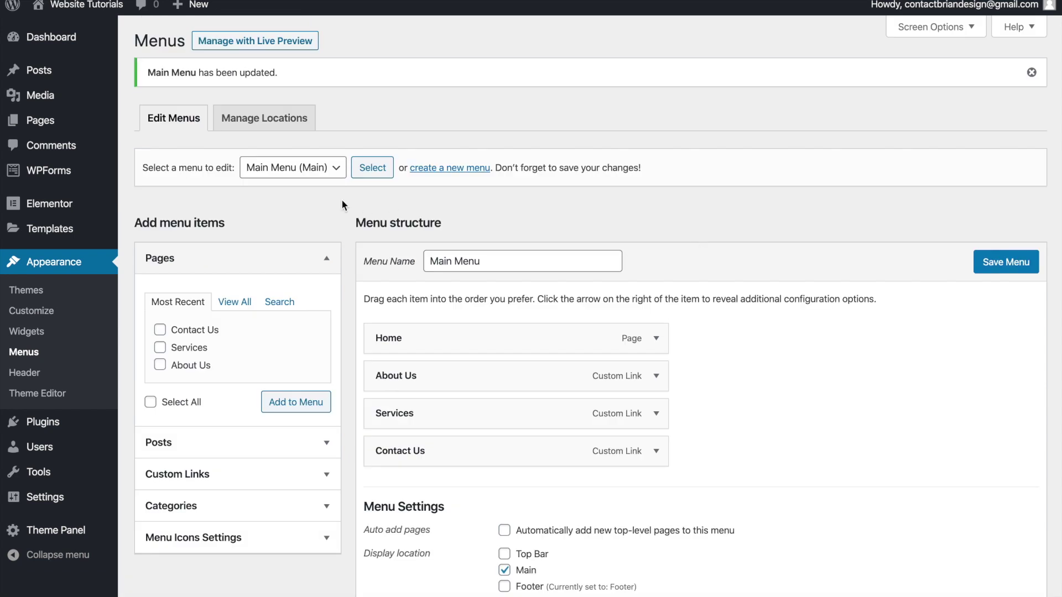
Step: Load the Footer menu for editing
click(335, 167)
click(327, 152)
click(369, 172)
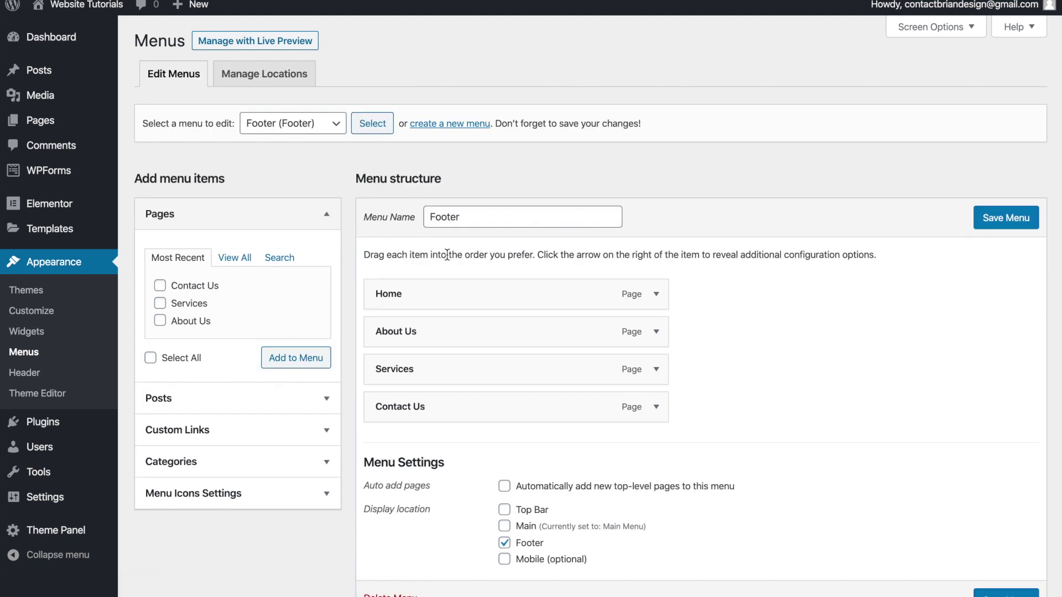
Step: Add Footer custom links #about 'About Us', #services 'Services' and #contact 'Contact Us'
click(190, 430)
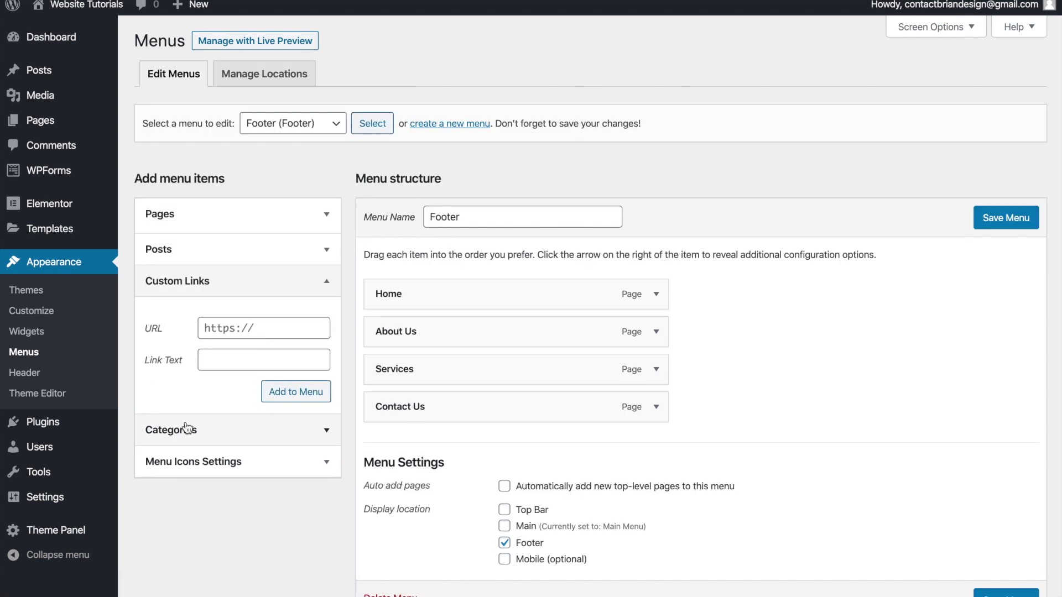
click(235, 317)
text(#about)
click(242, 365)
text(About Us)
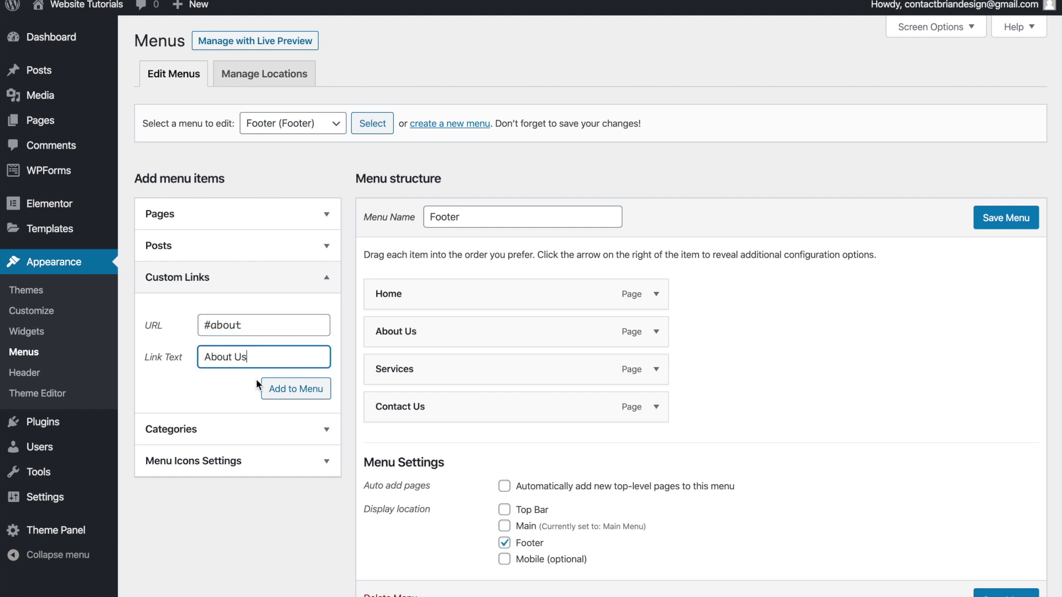
click(290, 393)
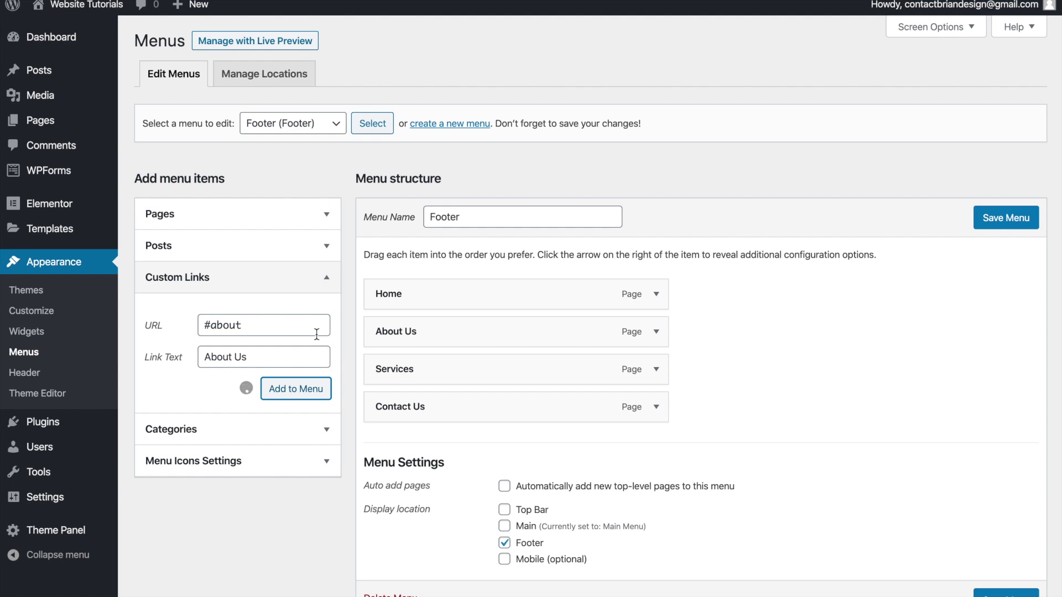
click(278, 327)
text(#)
click(278, 354)
text(Services)
click(300, 394)
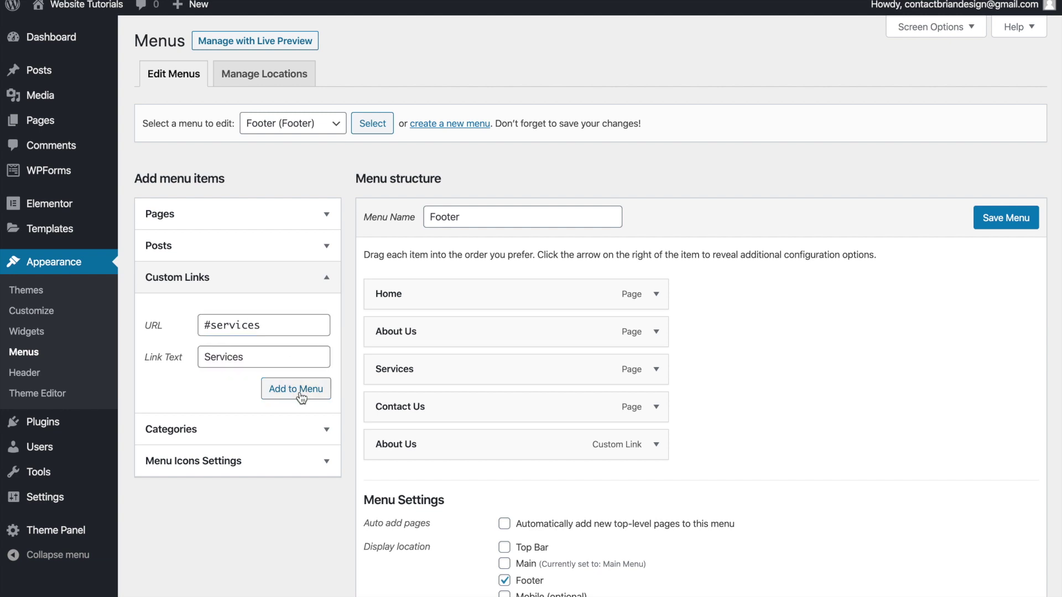
click(247, 327)
text(#contact)
key(Tab)
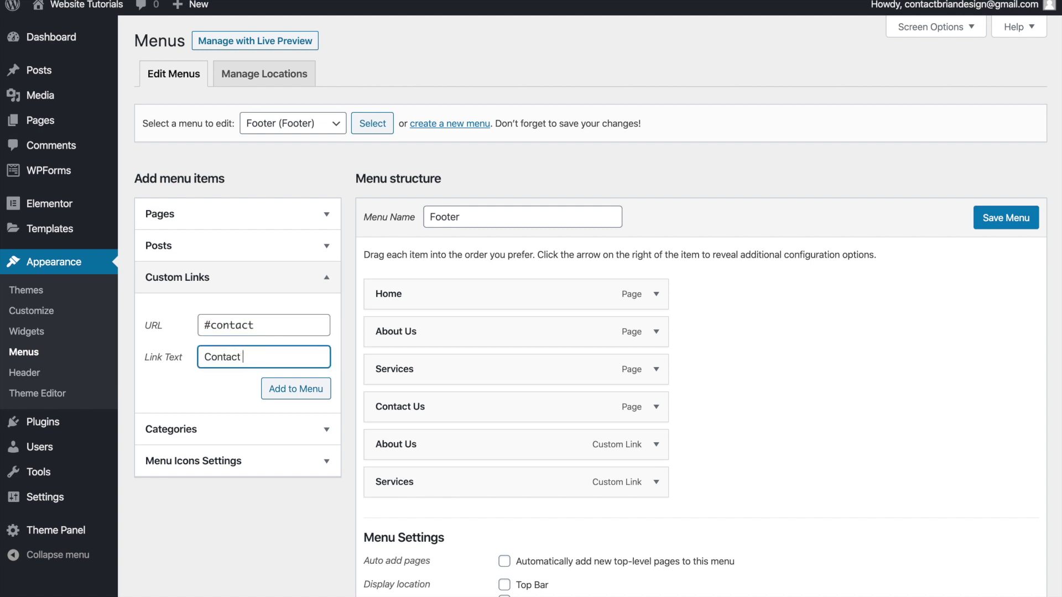
click(297, 389)
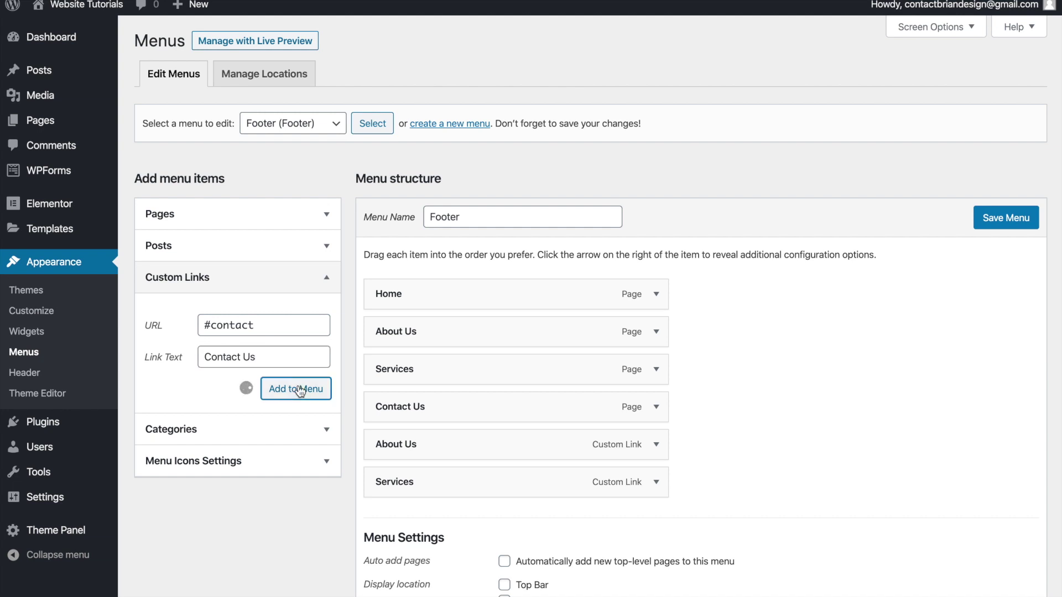
Step: Remove the page-based About Us, Services and Contact Us items and save the Footer menu
click(656, 332)
scroll(442, 506, down, 2)
click(387, 540)
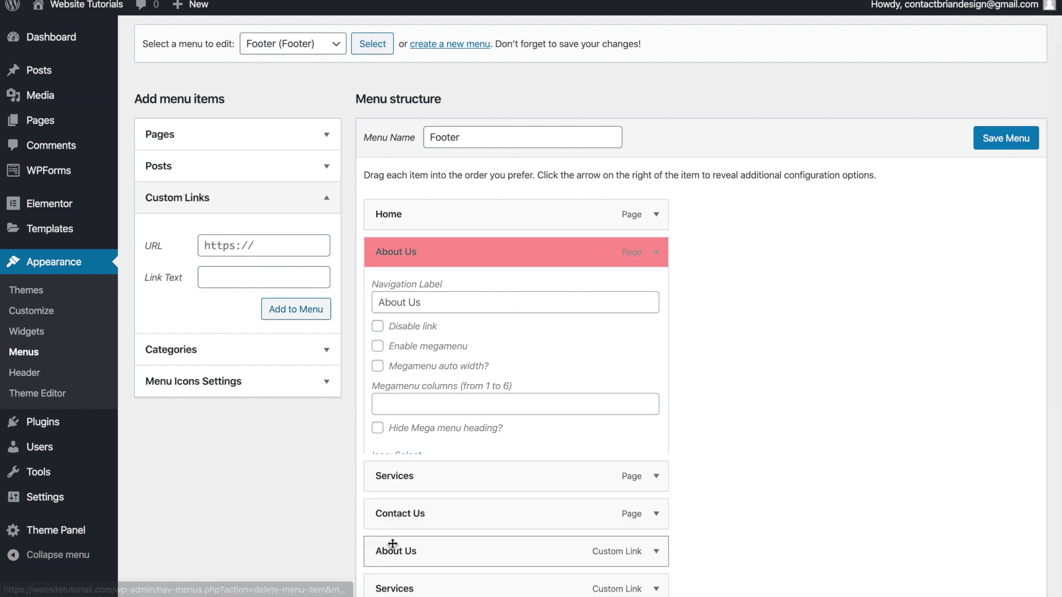
click(657, 253)
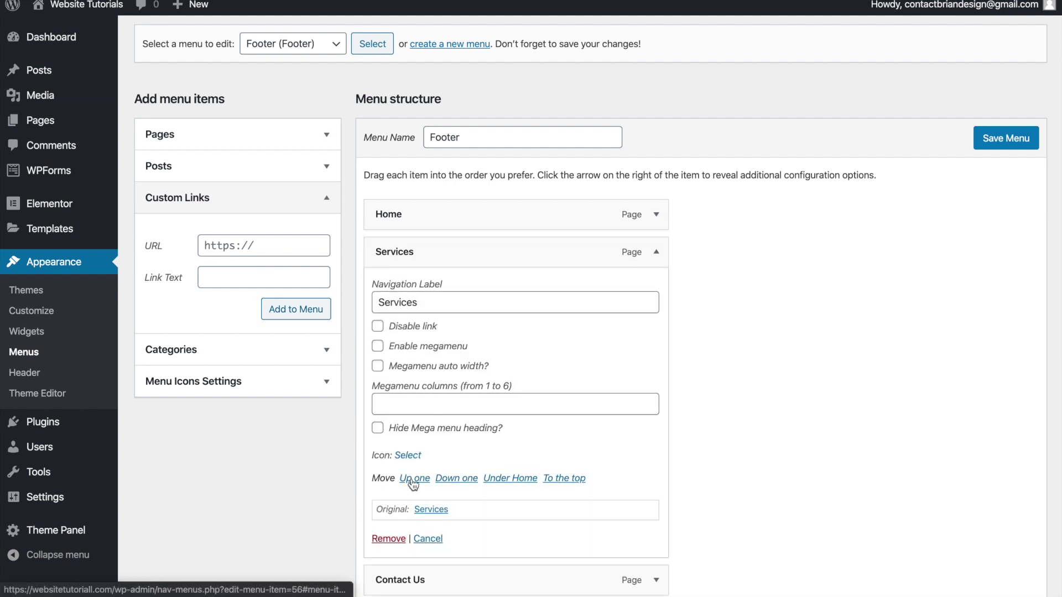
click(391, 544)
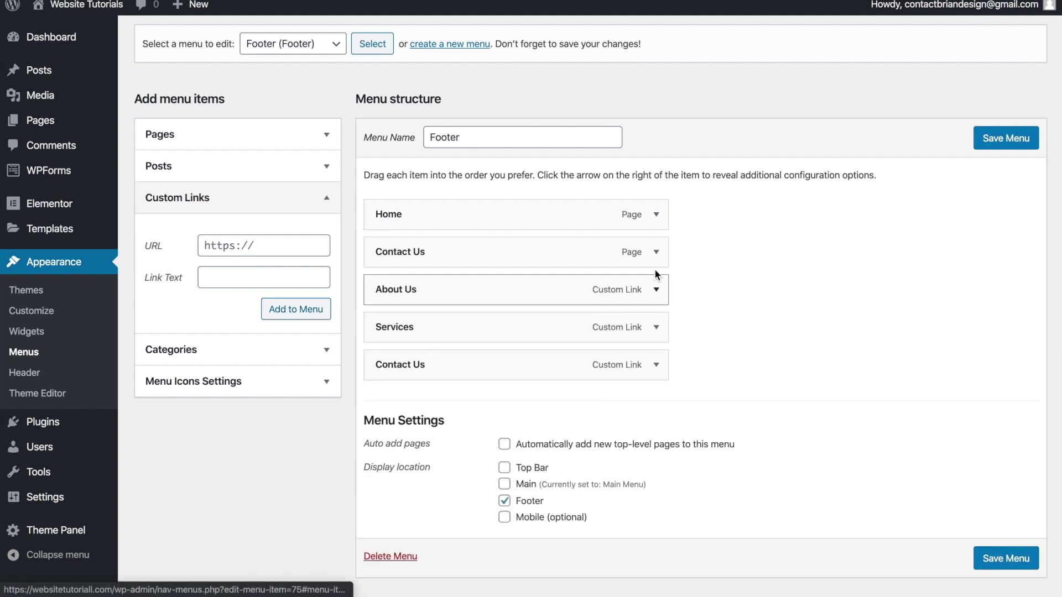
click(656, 253)
click(387, 541)
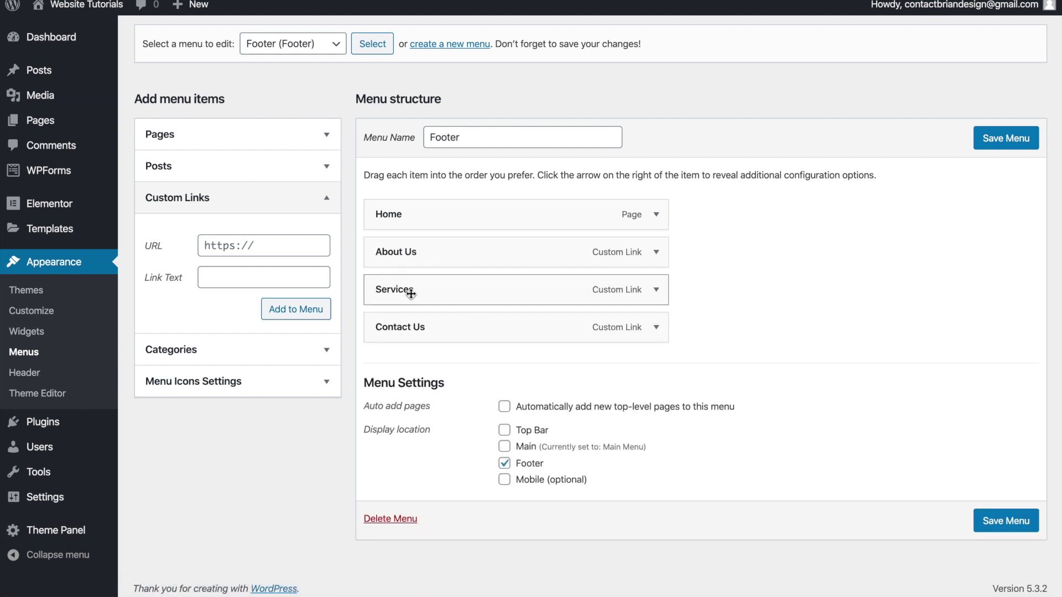
click(992, 136)
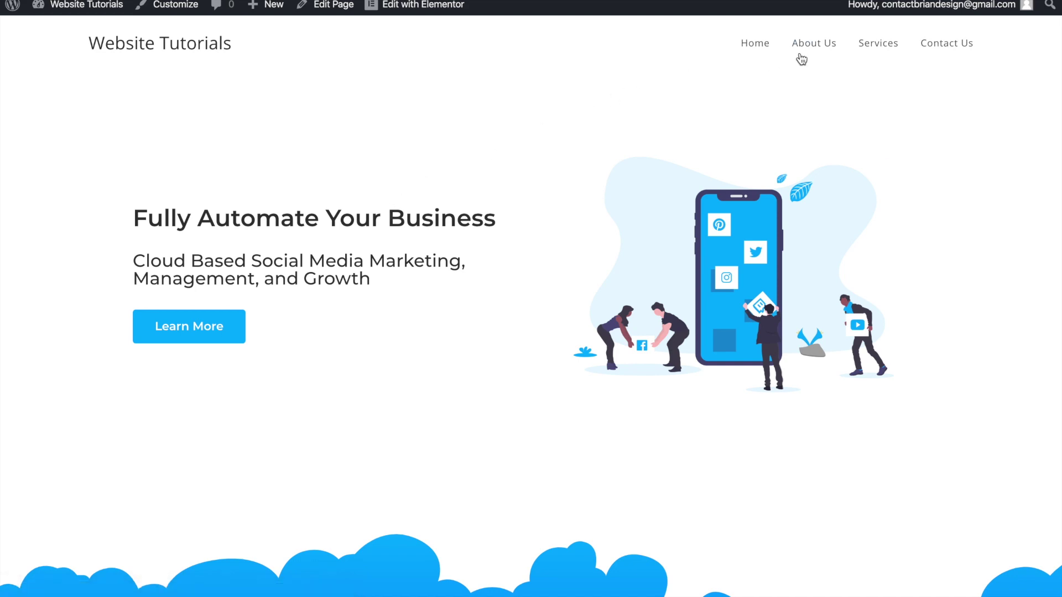
Step: On the live site, test the header About, Services and Contact Us links
click(804, 41)
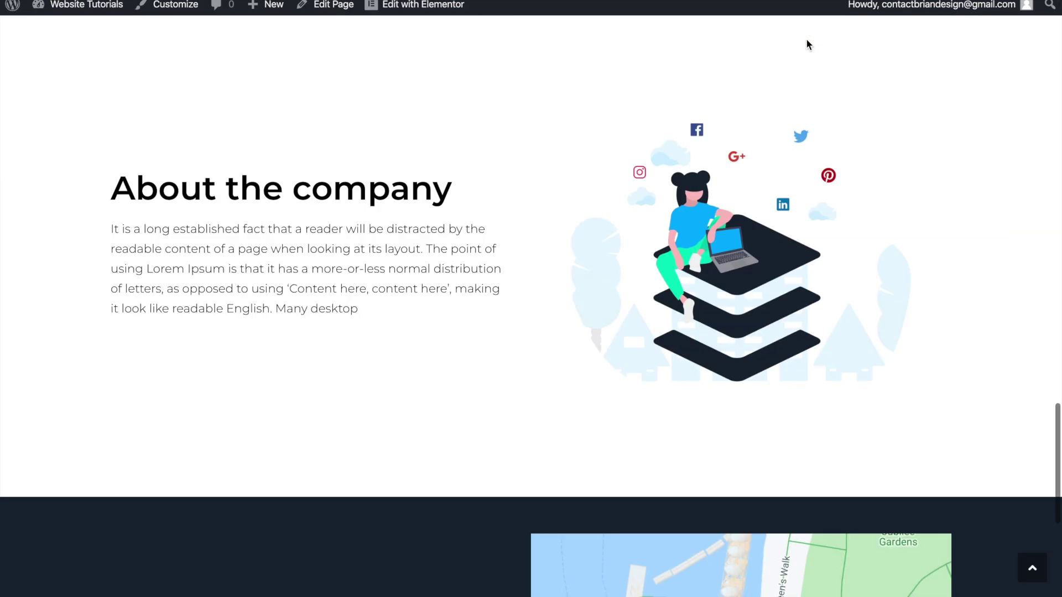
scroll(857, 22, up, 15)
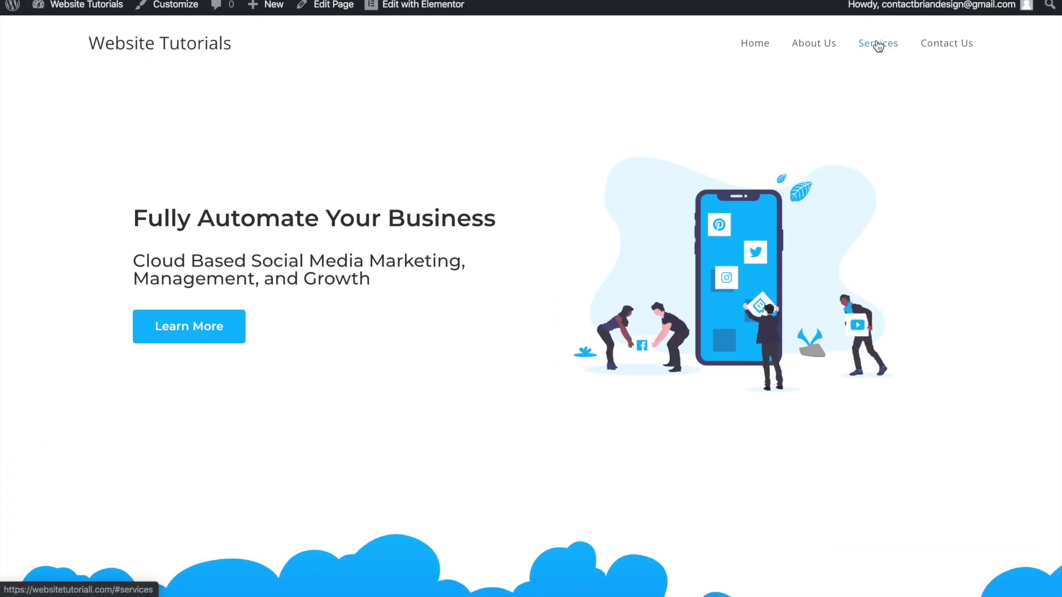
click(878, 44)
scroll(877, 43, up, 15)
click(944, 45)
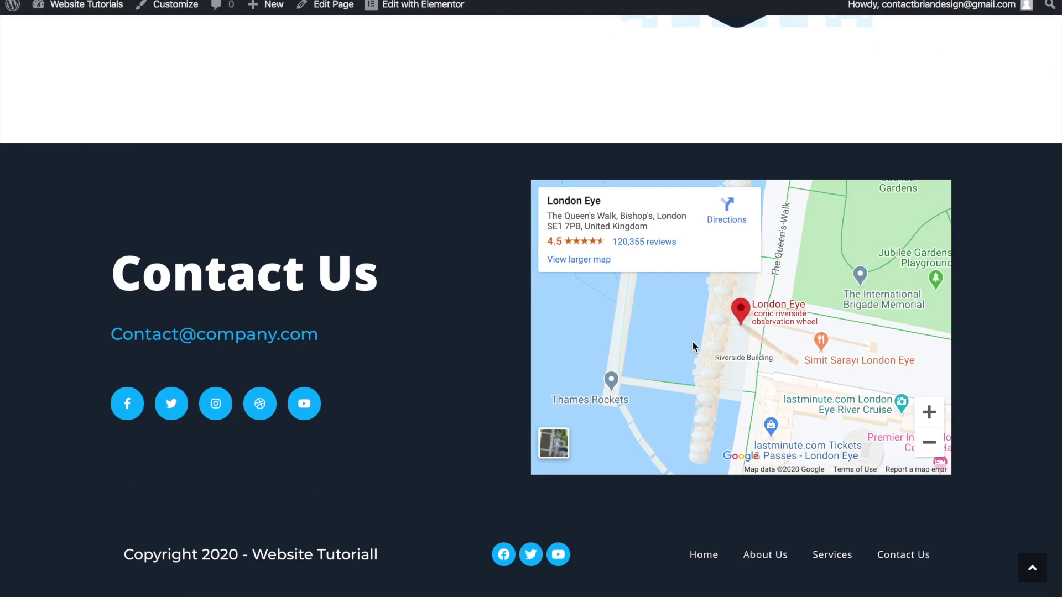
Step: Test the footer About and Services links jump to their sections
click(766, 556)
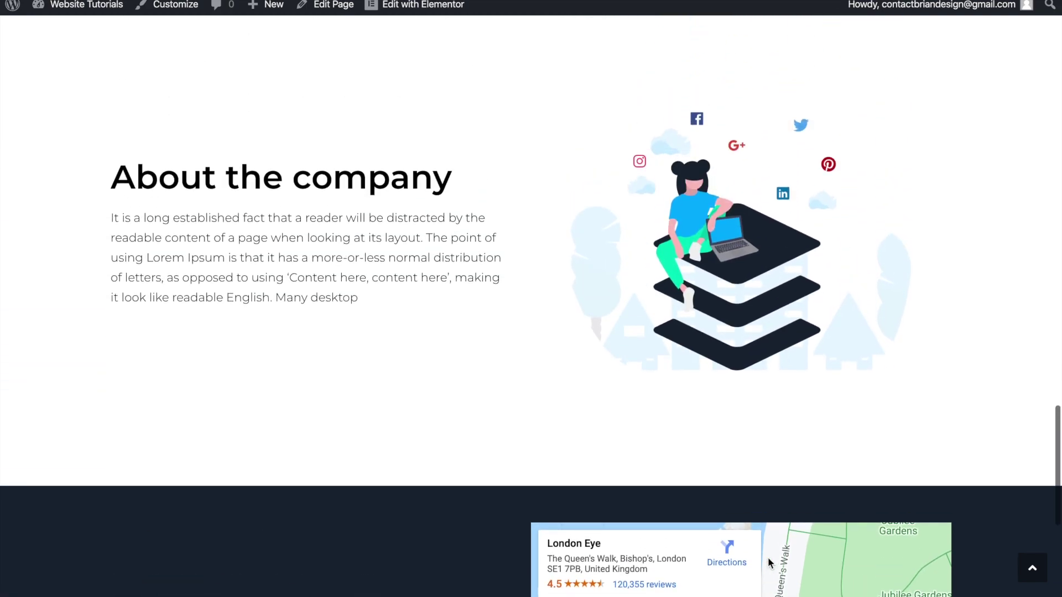
scroll(767, 556, down, 5)
click(827, 556)
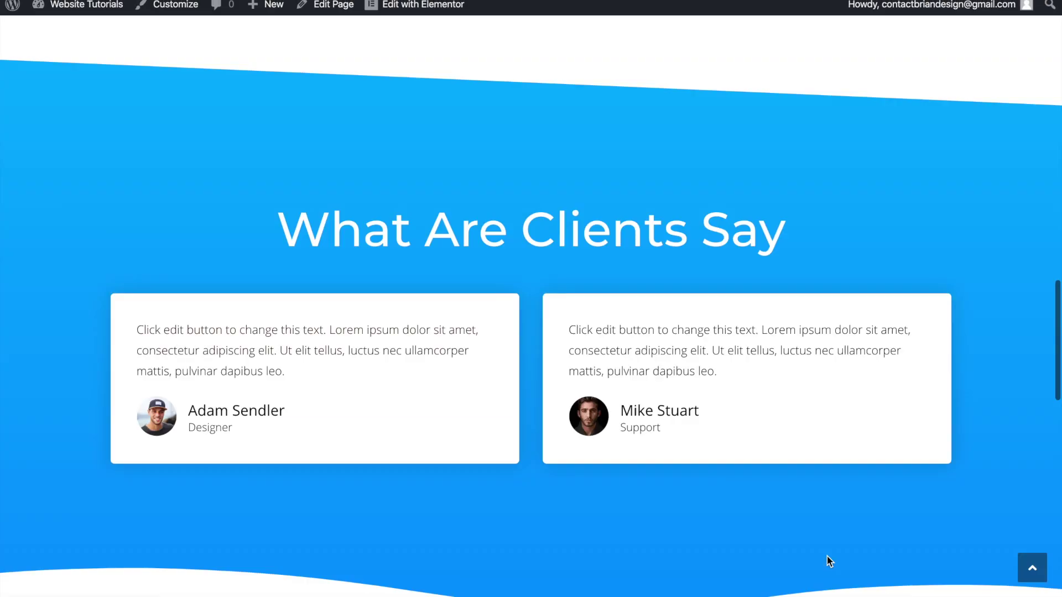
scroll(827, 555, down, 10)
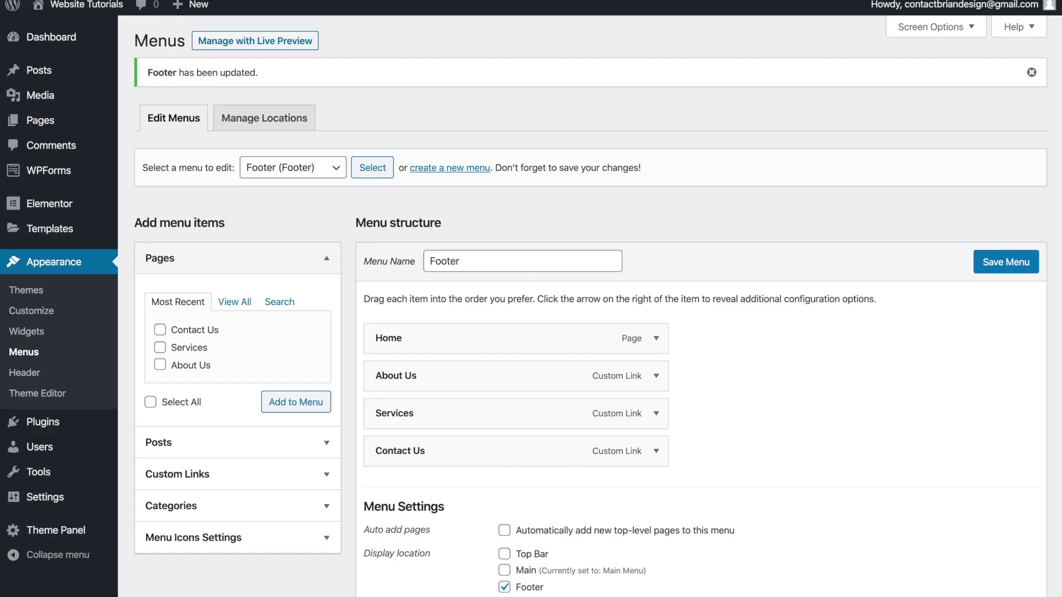
Step: Review the Footer's Contact Us item settings and save the menu
click(658, 452)
scroll(584, 476, down, 3)
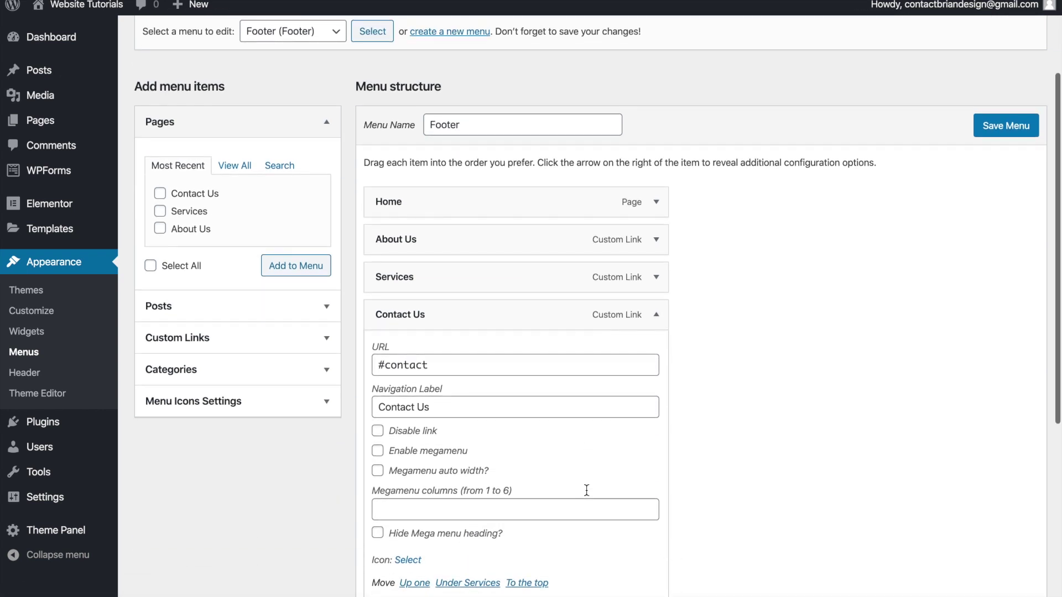
scroll(586, 490, down, 2)
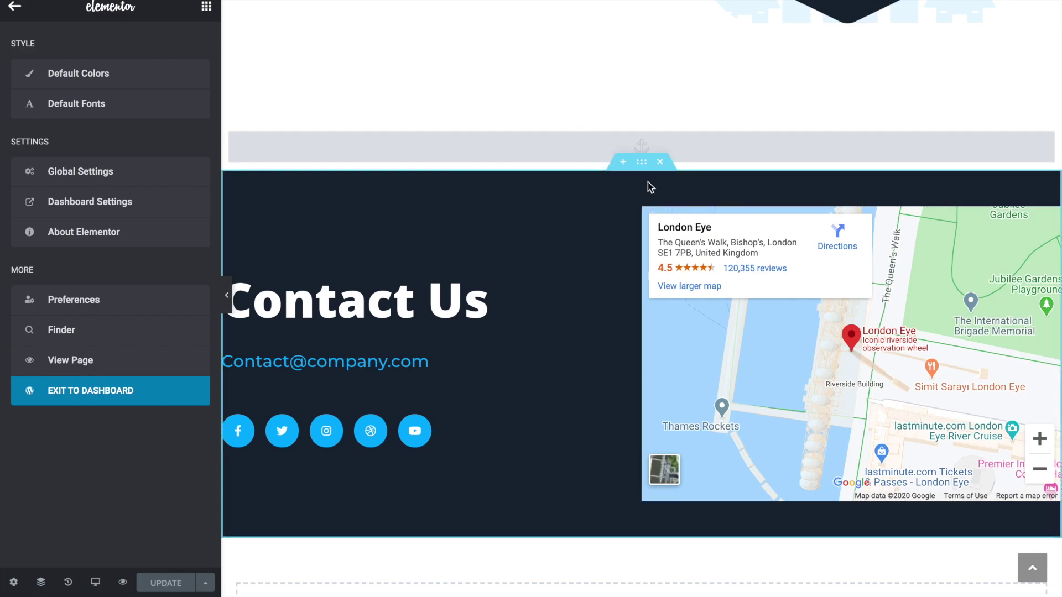
click(625, 137)
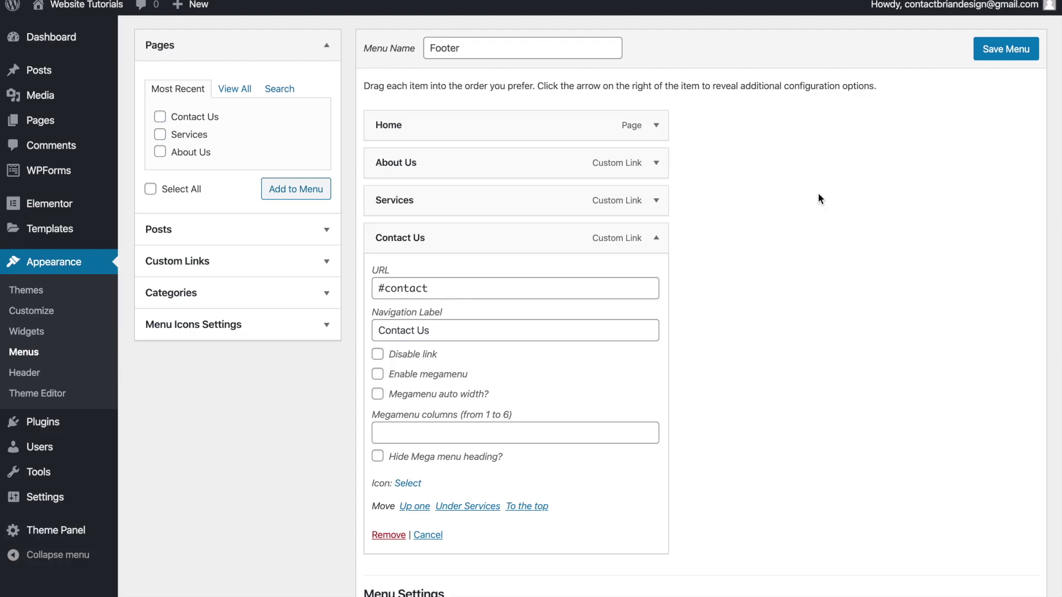
click(1006, 49)
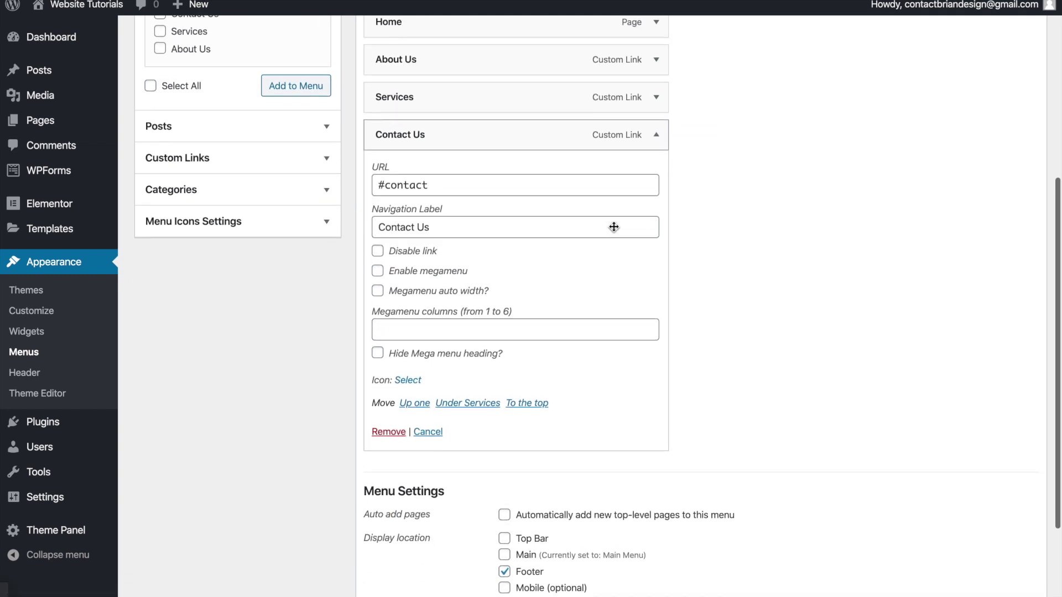
Step: Remove the existing Contact Us item from the Footer menu
click(653, 161)
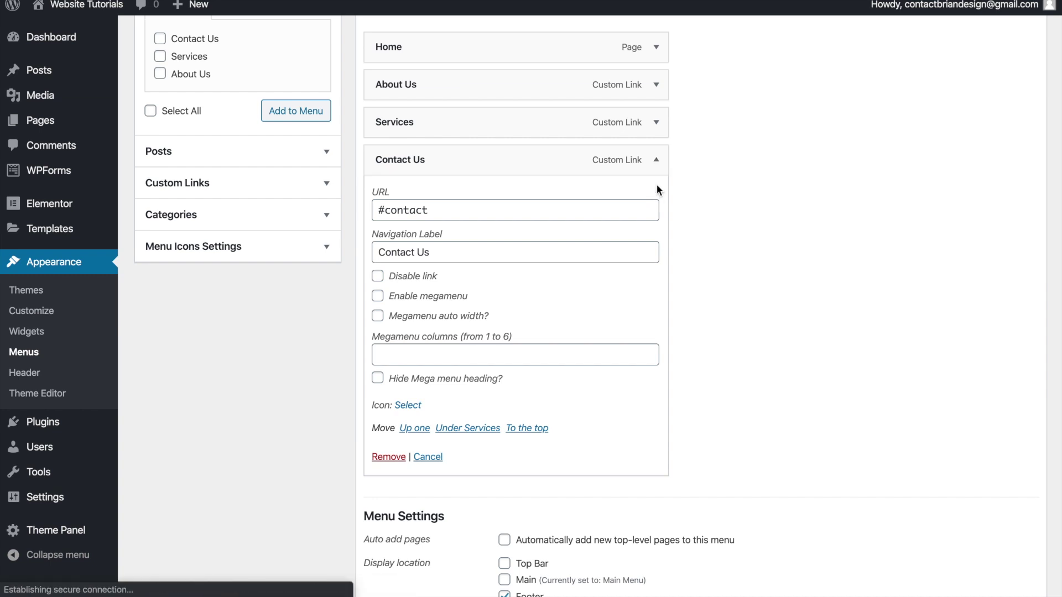
scroll(595, 305, down, 3)
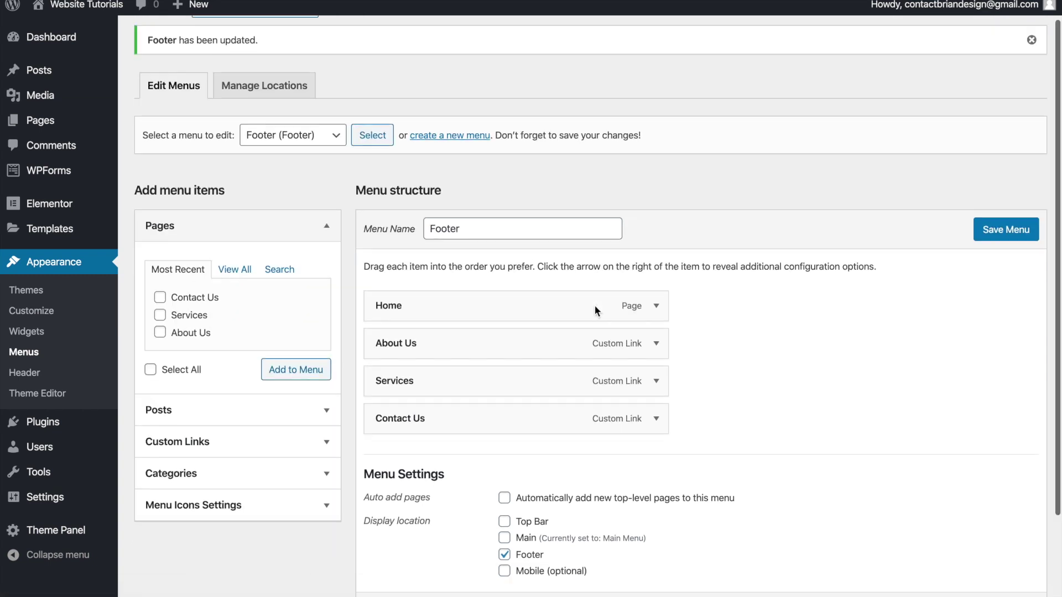
click(656, 323)
scroll(406, 483, down, 1)
click(376, 590)
Step: Add a #contact custom link labelled 'Contact Us' and save the Footer menu
click(209, 382)
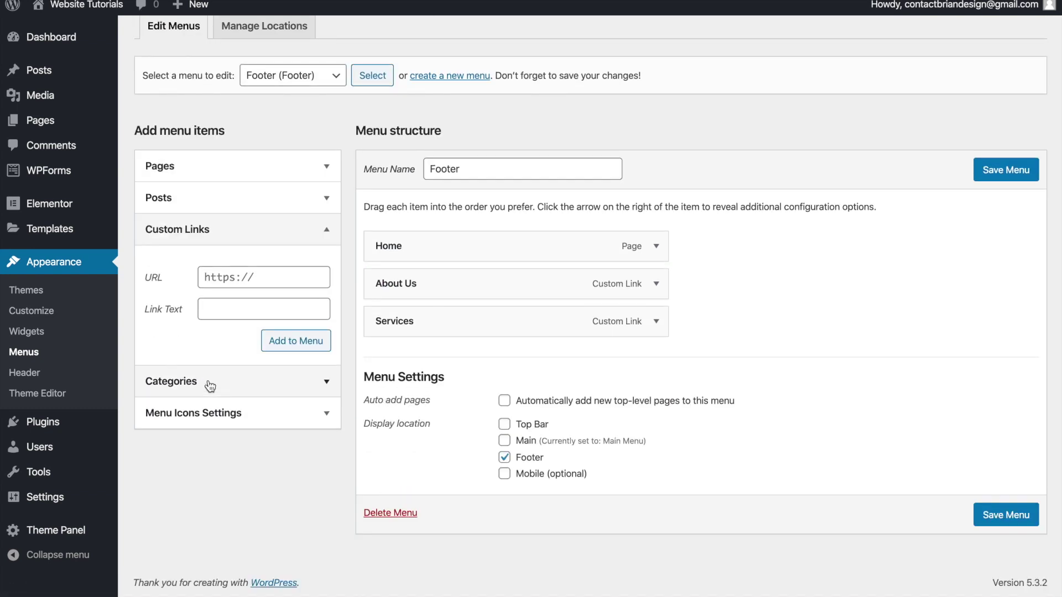
click(234, 272)
text(#contact)
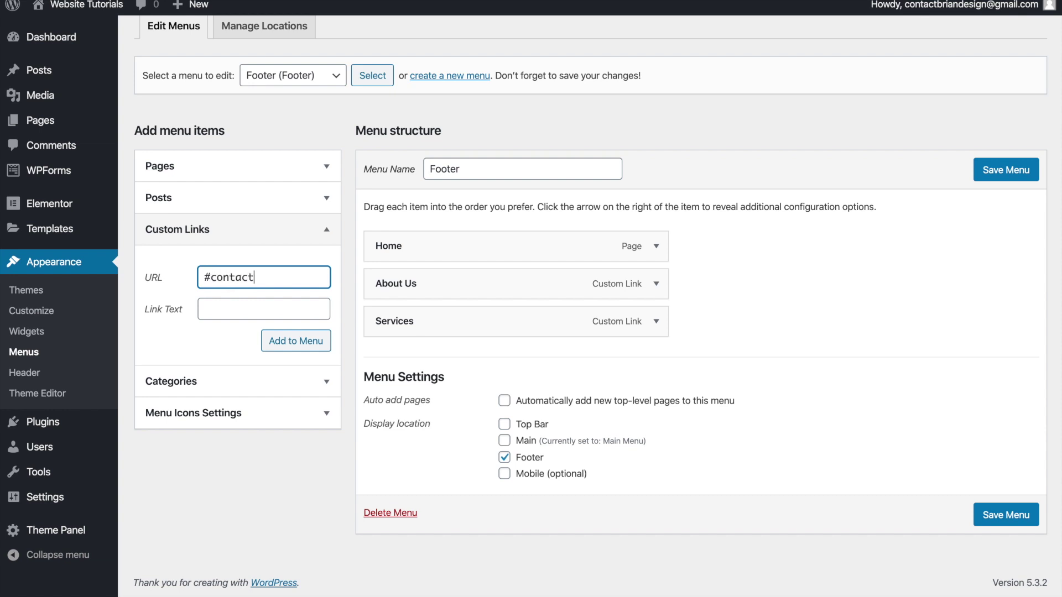
click(264, 309)
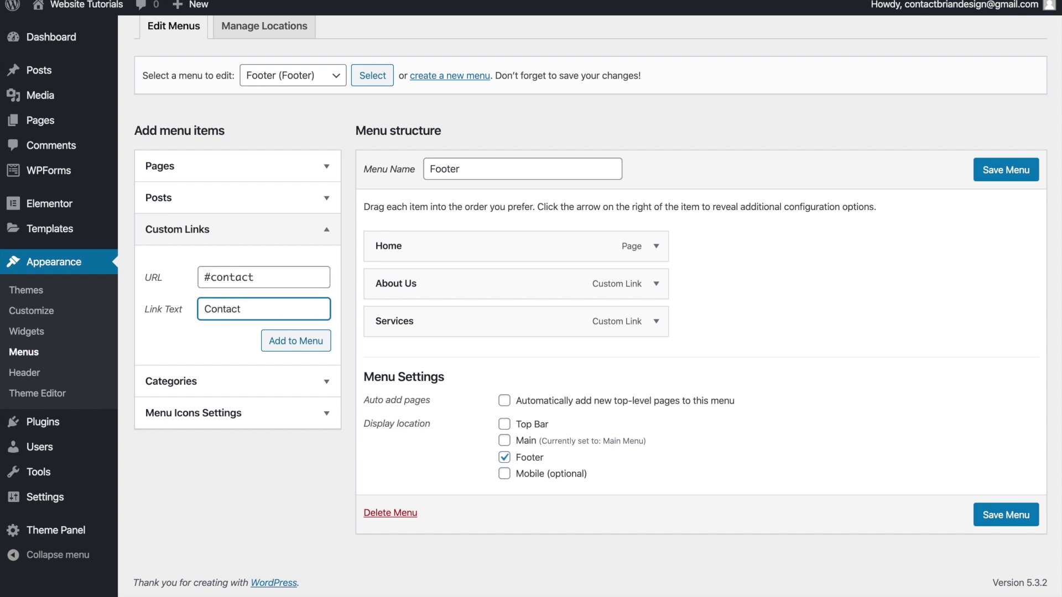
click(304, 340)
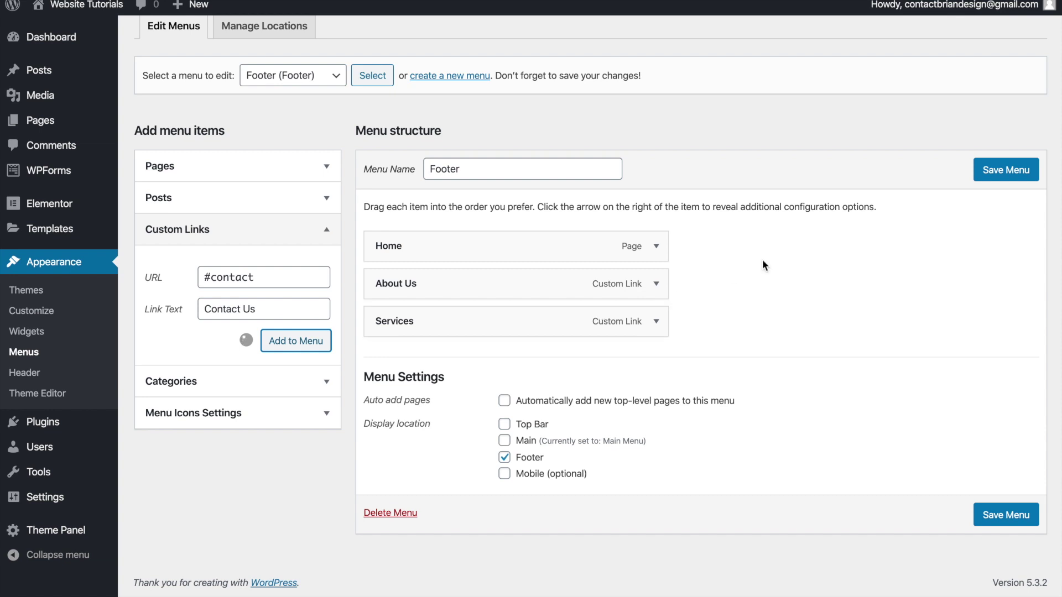
scroll(762, 266, down, 1)
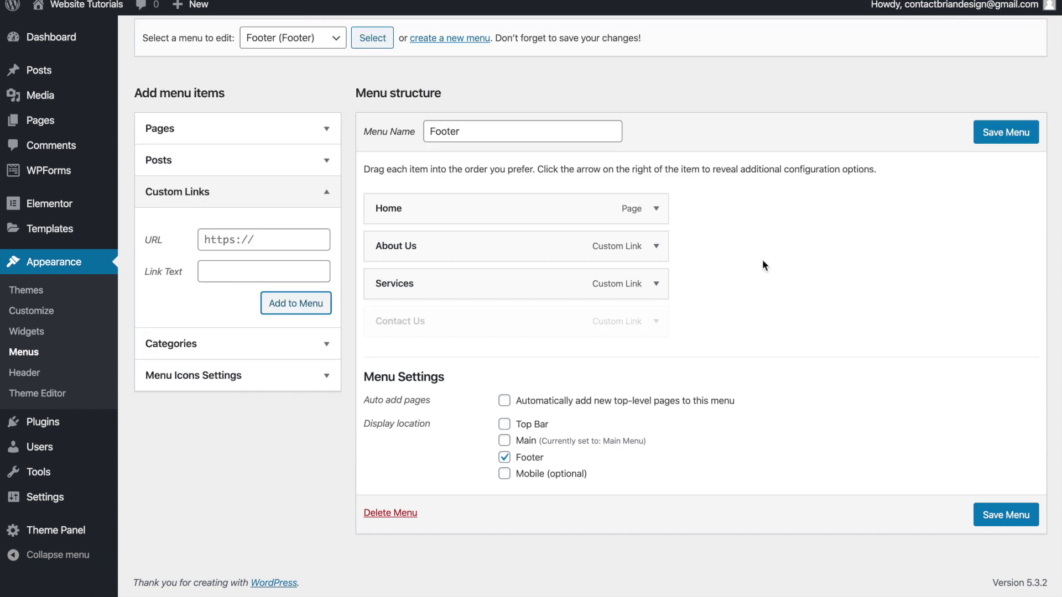
click(990, 138)
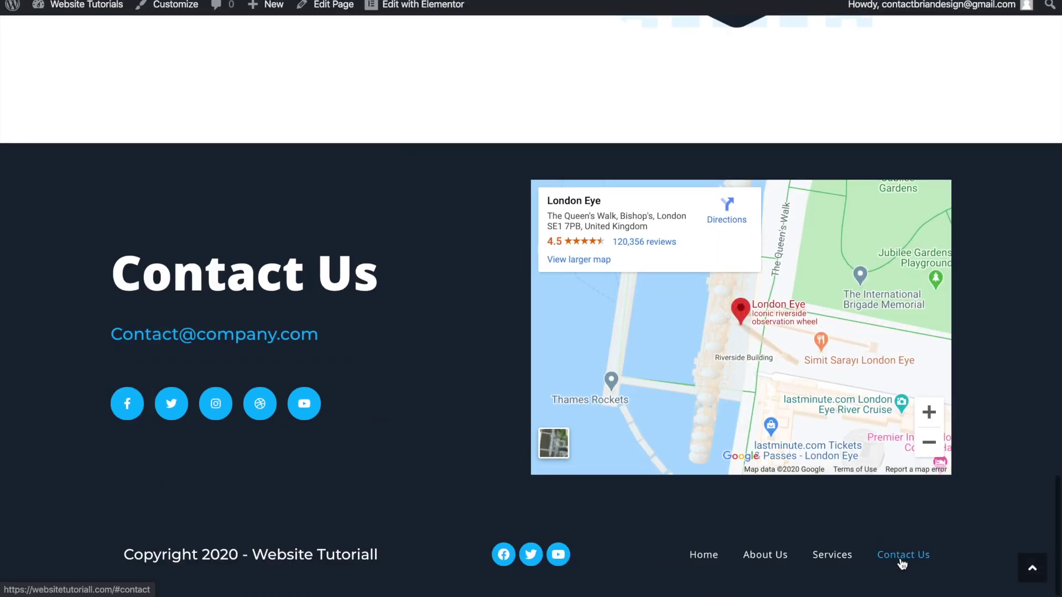
Step: On the live home page, test the footer Contact Us and Services anchor links
scroll(889, 528, up, 1)
scroll(889, 528, down, 1)
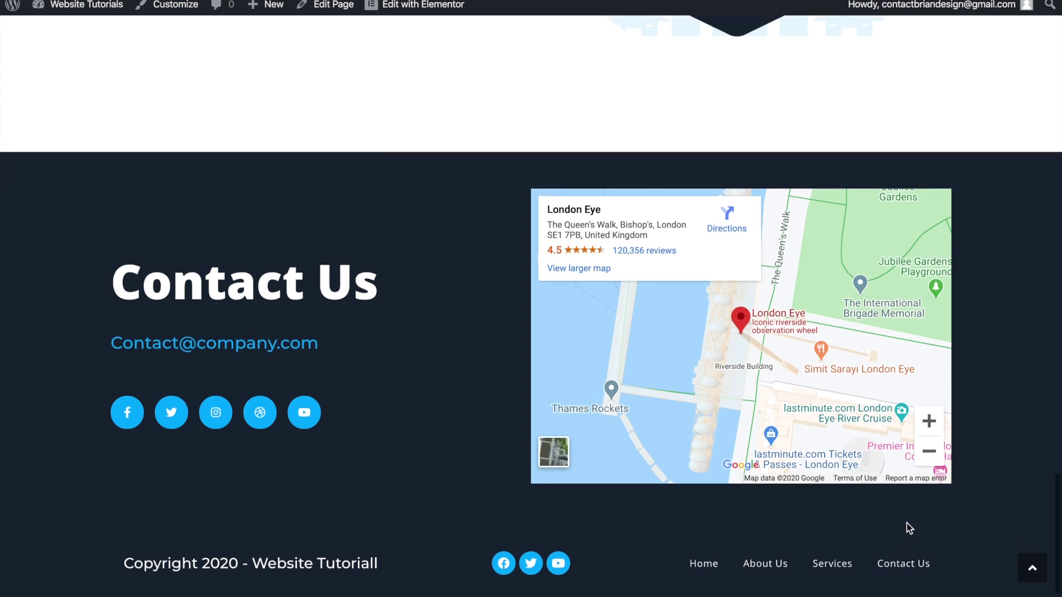
click(898, 588)
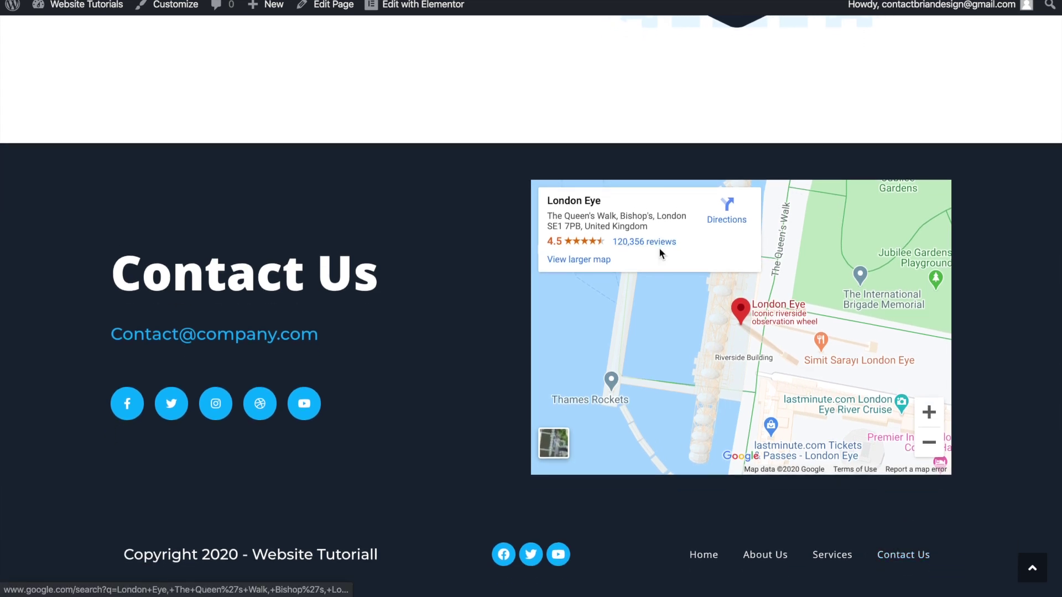
click(832, 554)
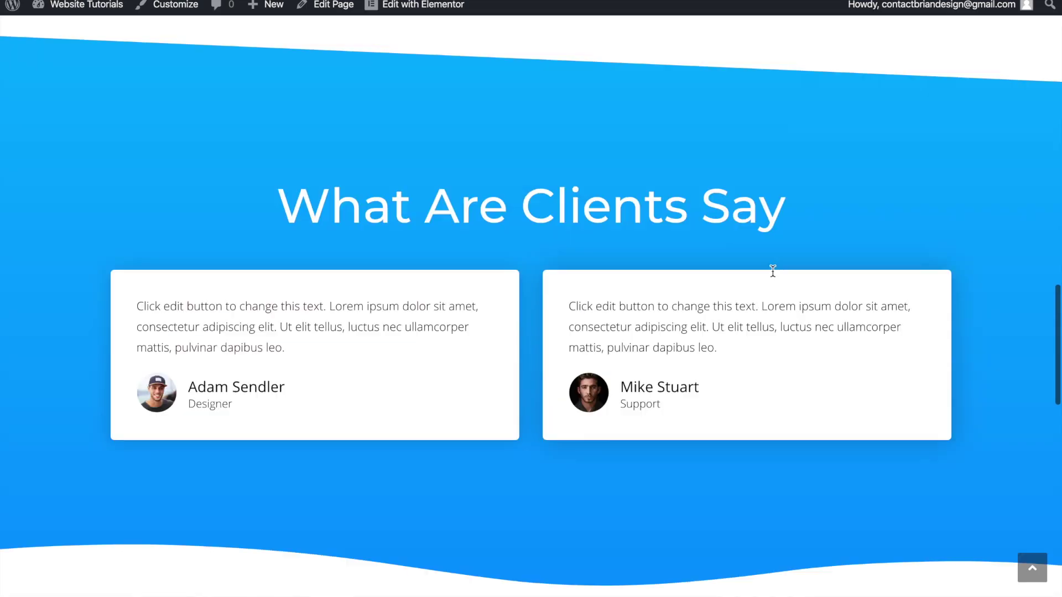
Step: Scroll through the page, then check that the header About Us link jumps to the About section
scroll(772, 270, up, 15)
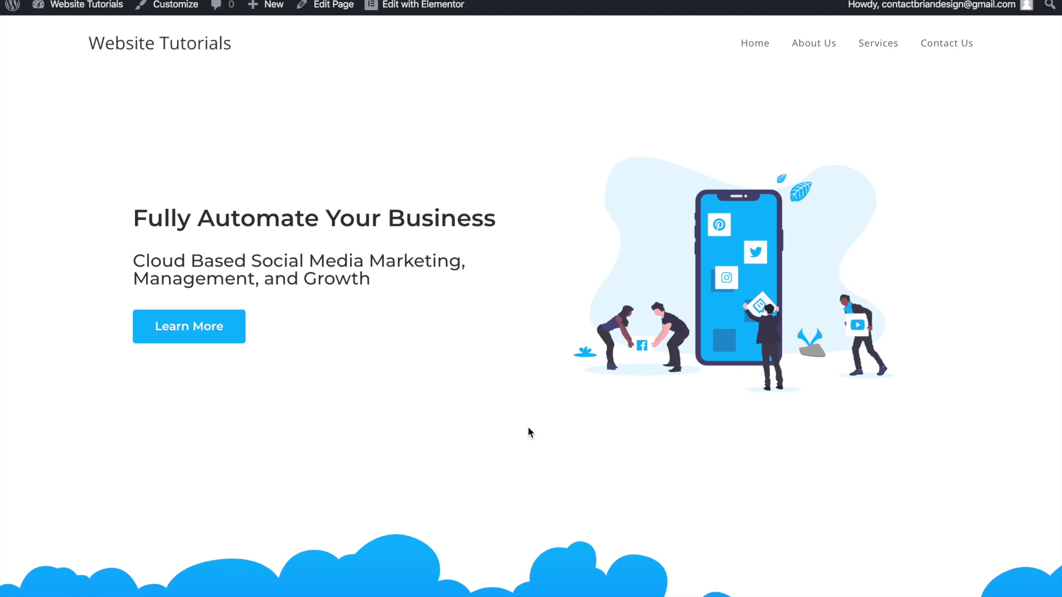
scroll(527, 426, down, 15)
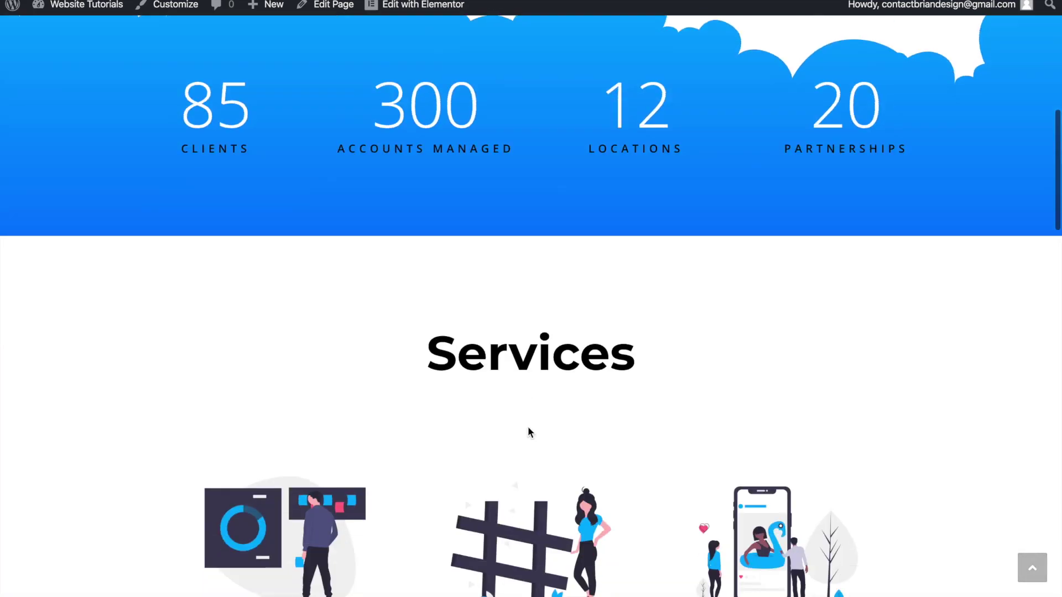
scroll(529, 432, down, 10)
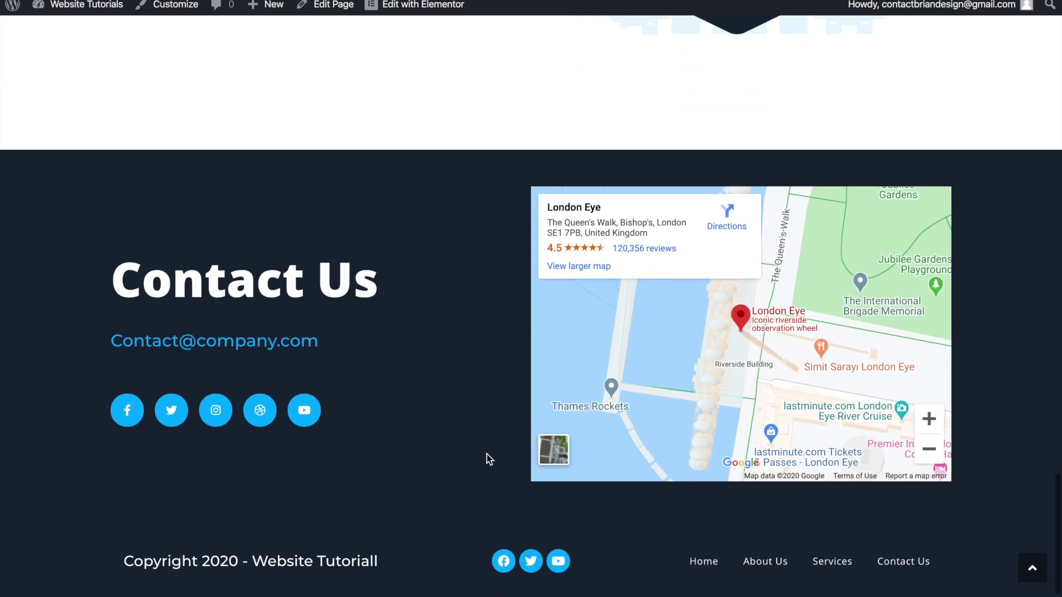
scroll(472, 470, down, 1)
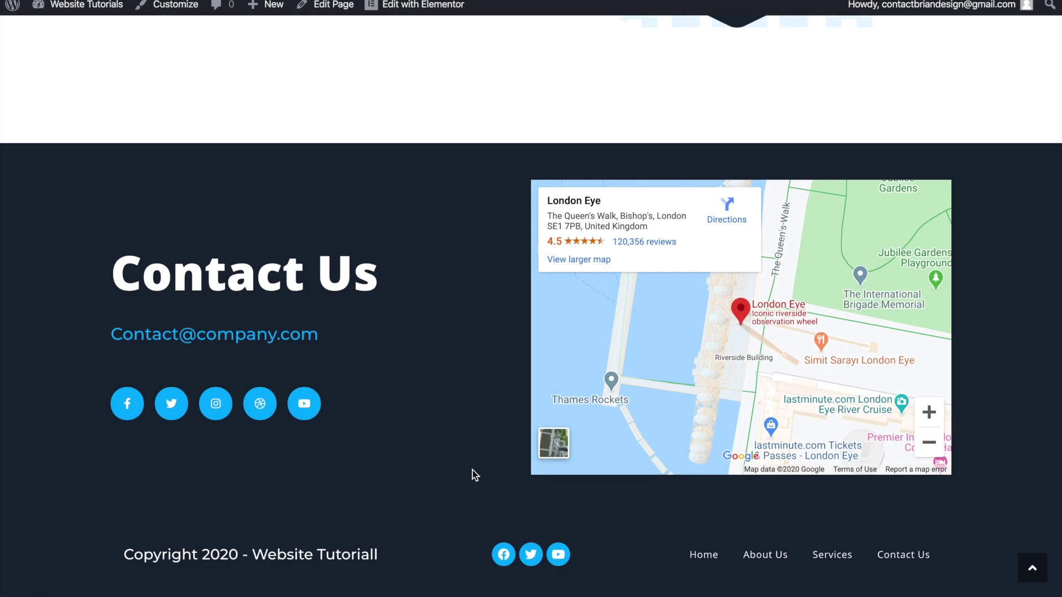
scroll(476, 417, up, 20)
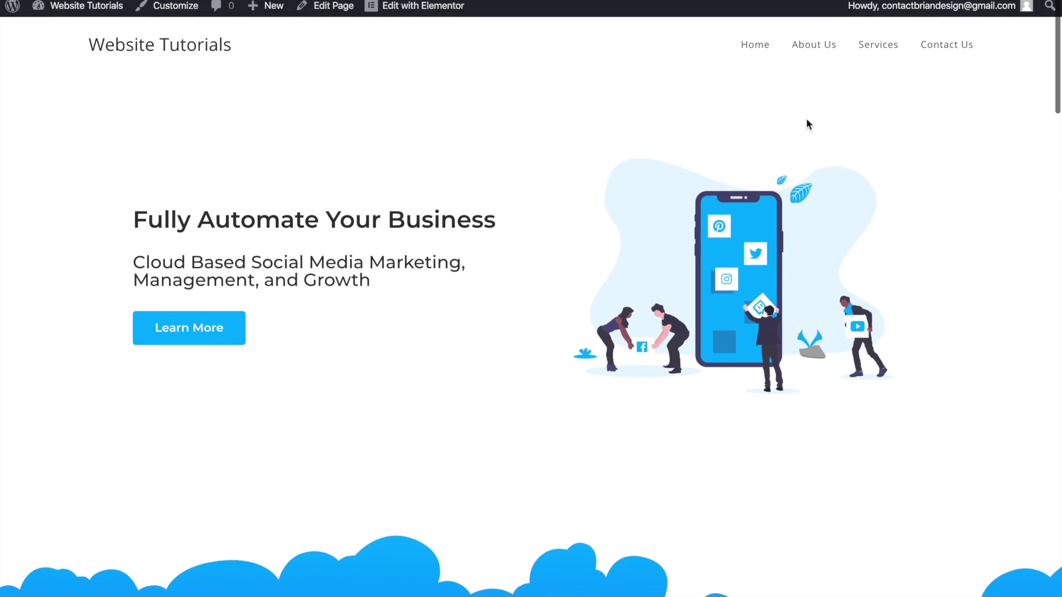
click(815, 47)
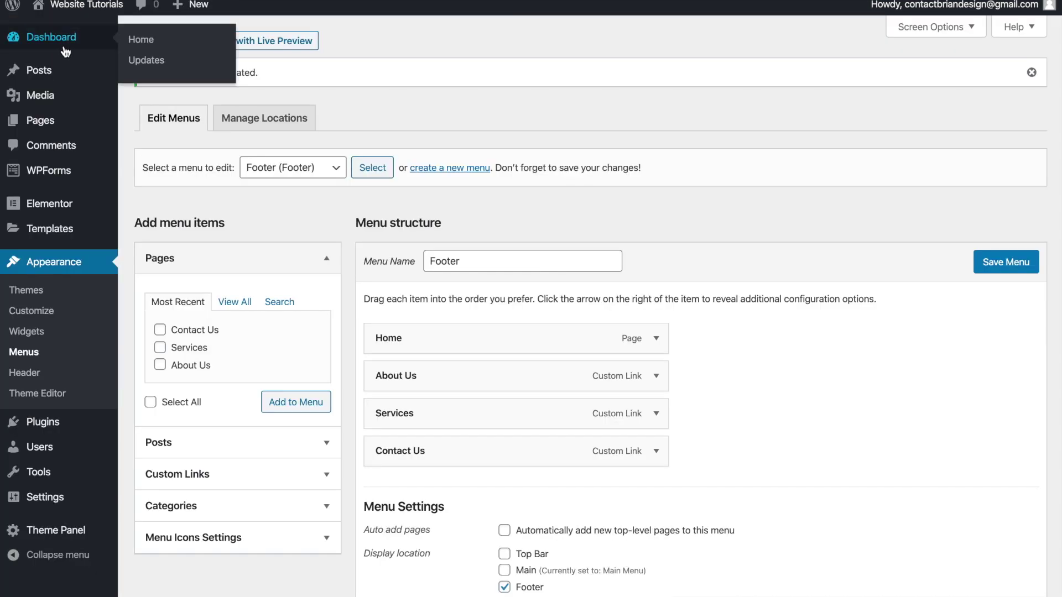
Step: Create a new blank page via Pages > Add New
mouse_move(66, 124)
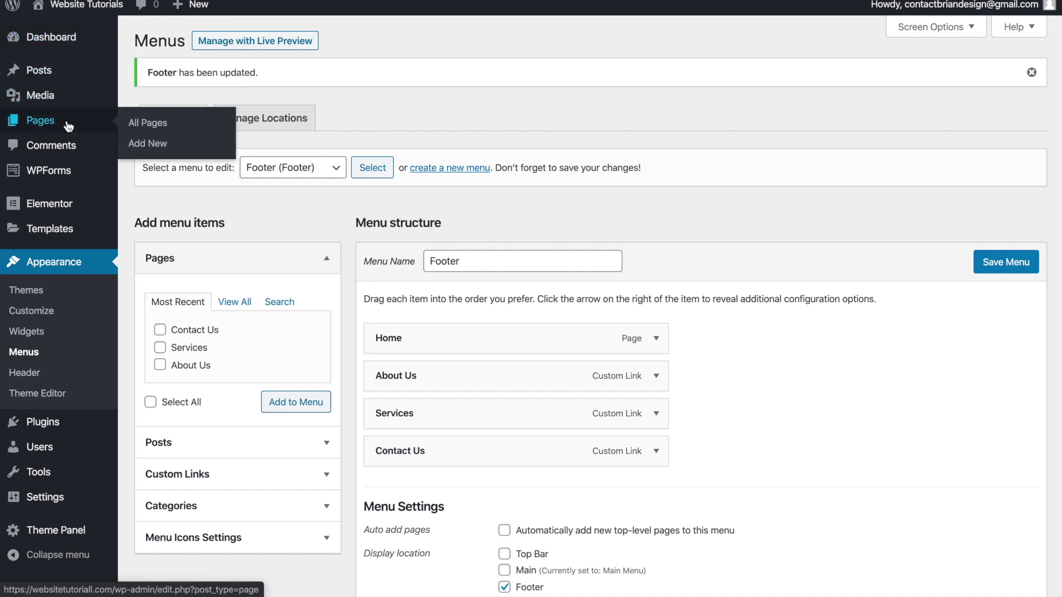
click(157, 144)
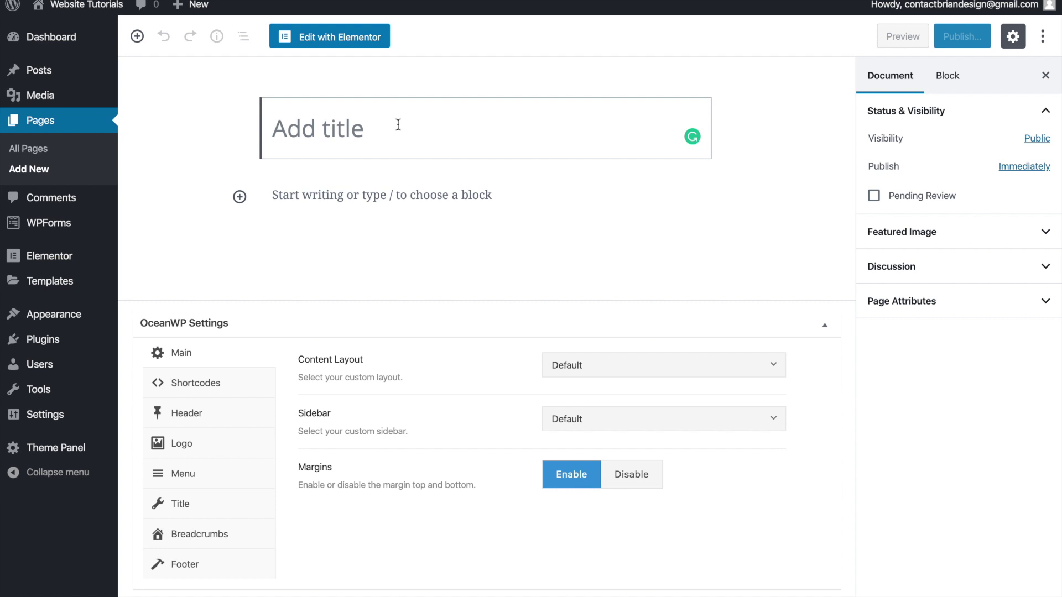
Step: Title the new page 'Blog' and set its OceanWP content layout to 100% Full Width
text(Blog)
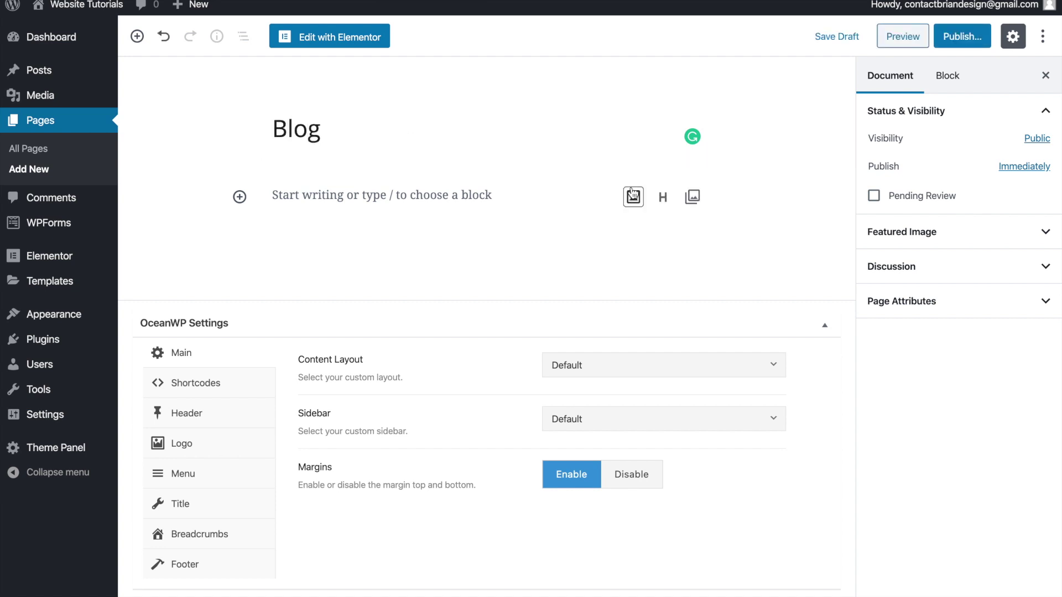
click(622, 368)
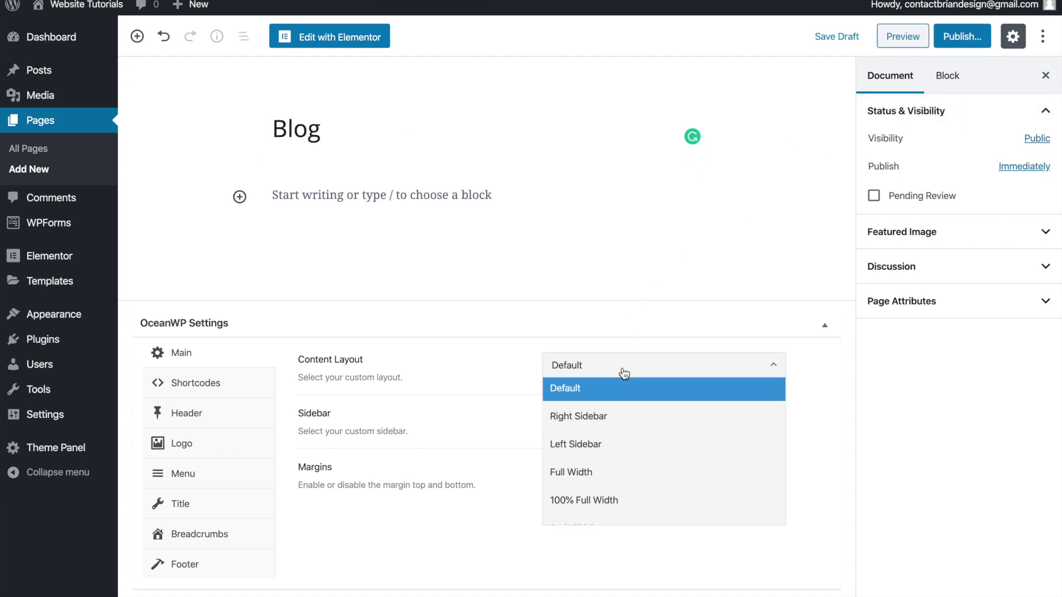
click(599, 500)
Step: Disable the page title display and publish the Blog page
click(198, 511)
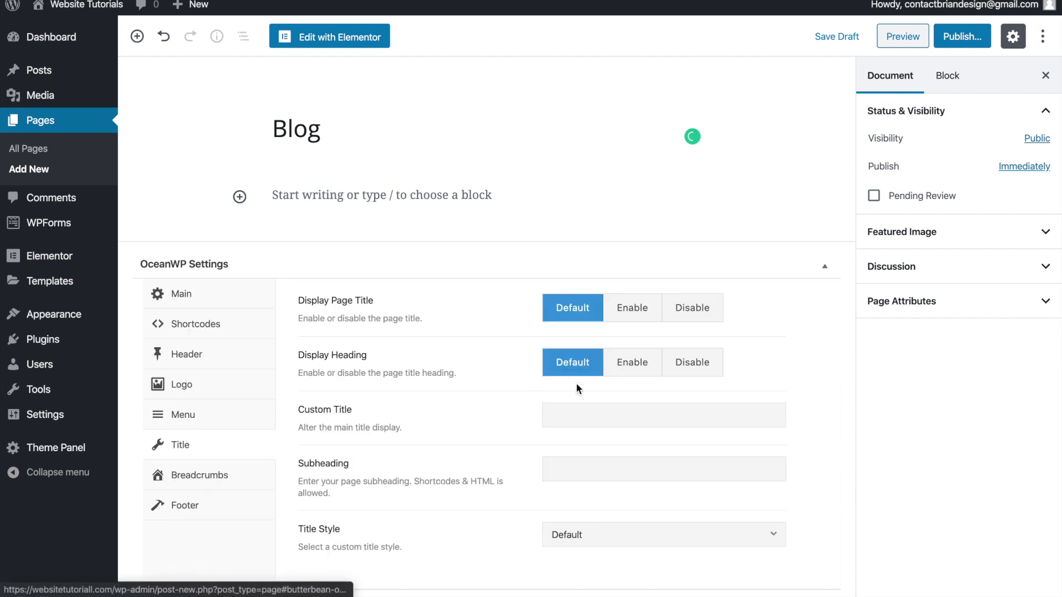
click(686, 310)
click(963, 36)
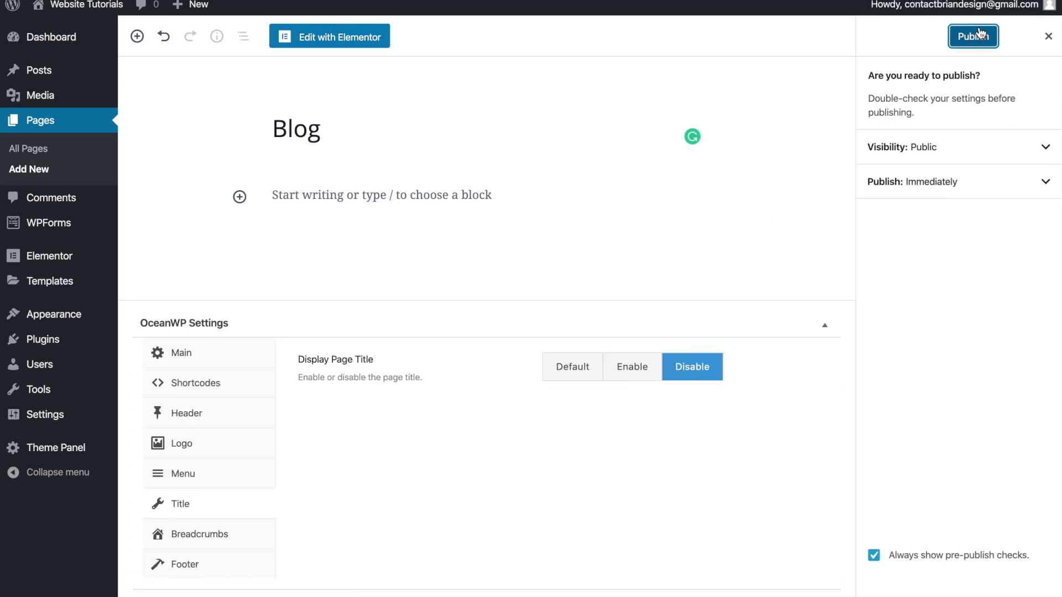
click(977, 35)
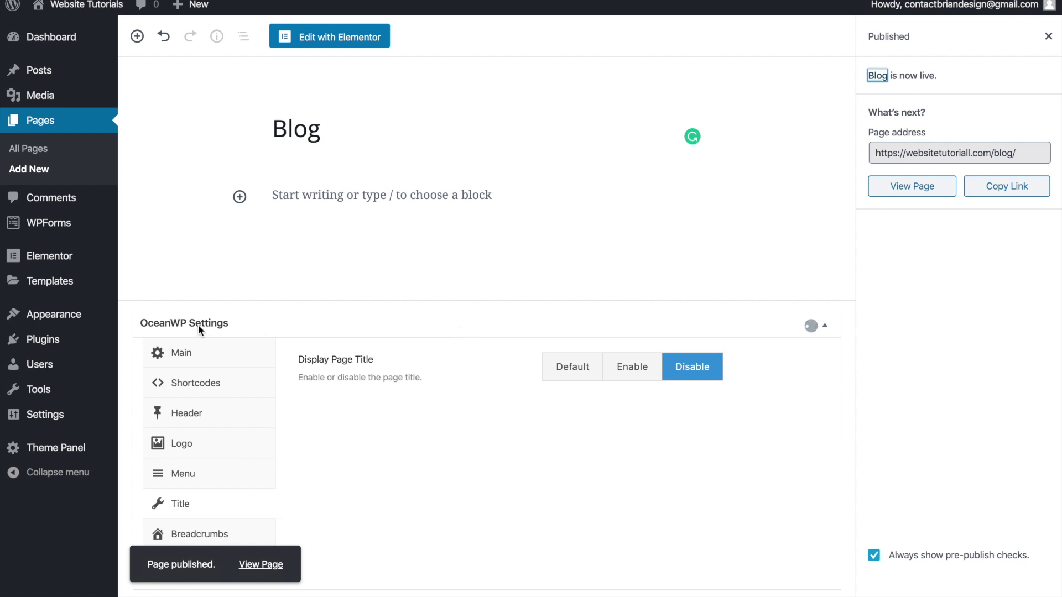
Step: Add Blog to the Footer menu between About Us and Services and save the menu
mouse_move(76, 321)
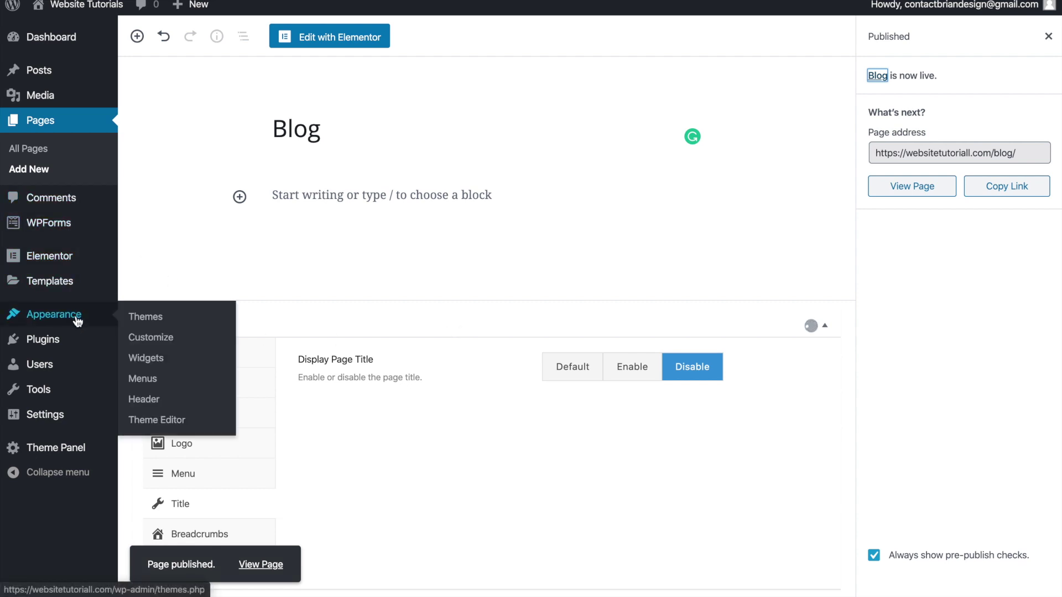
click(152, 385)
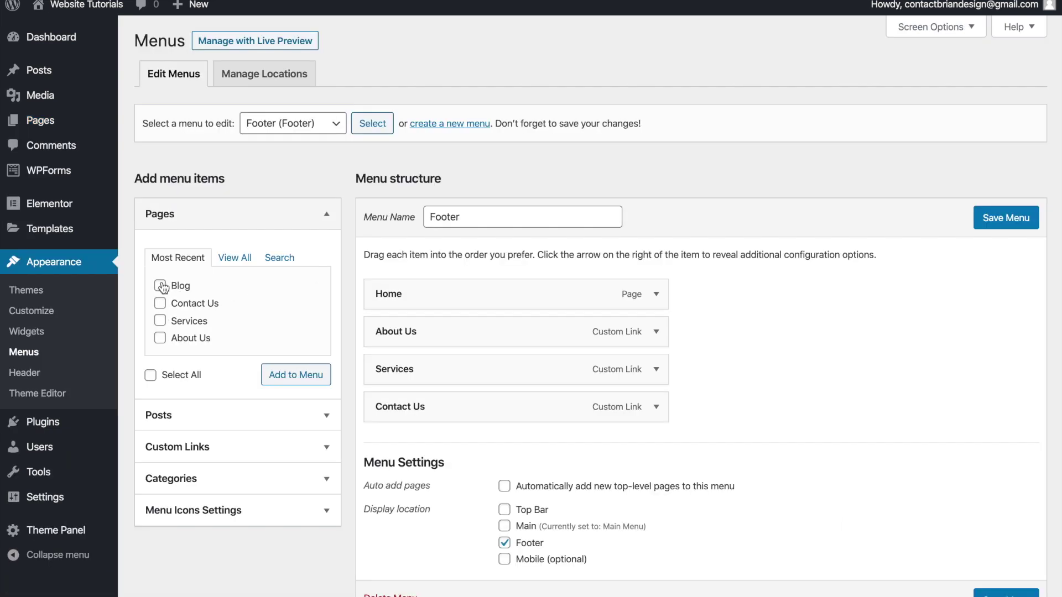
click(160, 285)
click(281, 378)
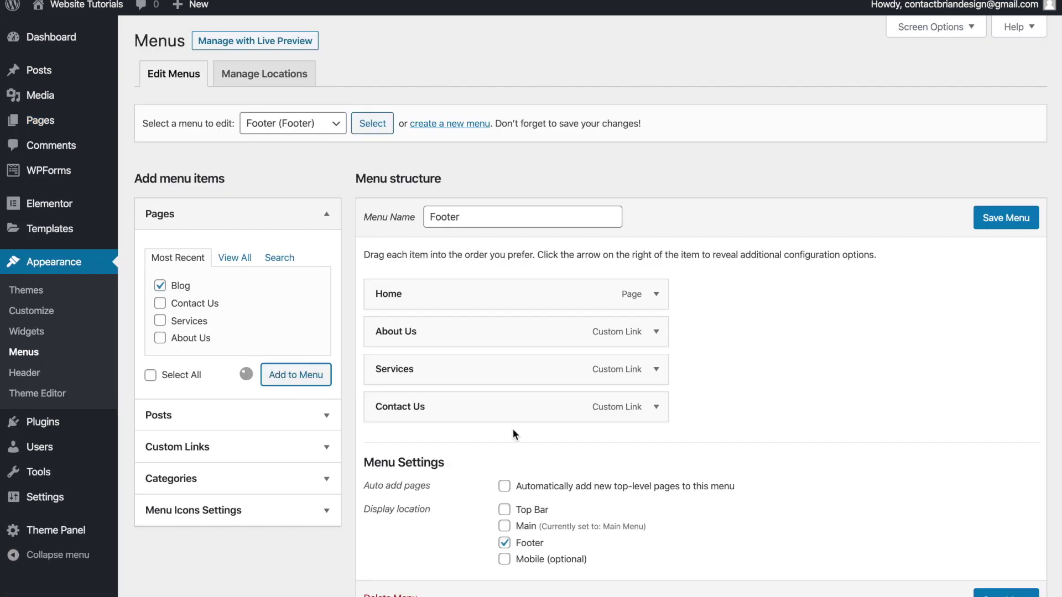
drag(440, 454, 393, 370)
click(989, 220)
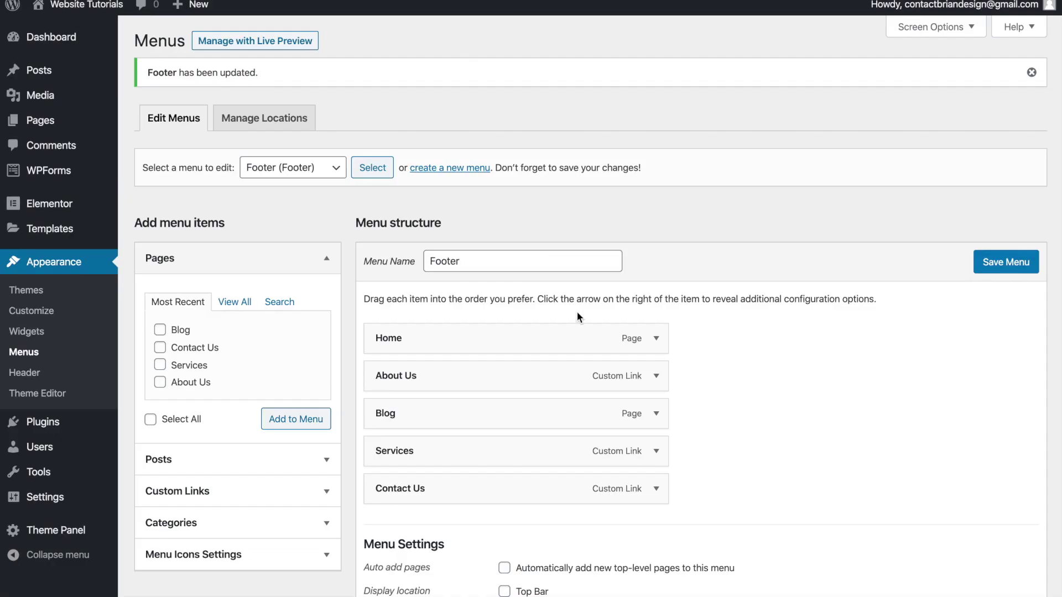
Step: Add Blog to the Main Menu between About Us and Services and save it
scroll(593, 338, down, 5)
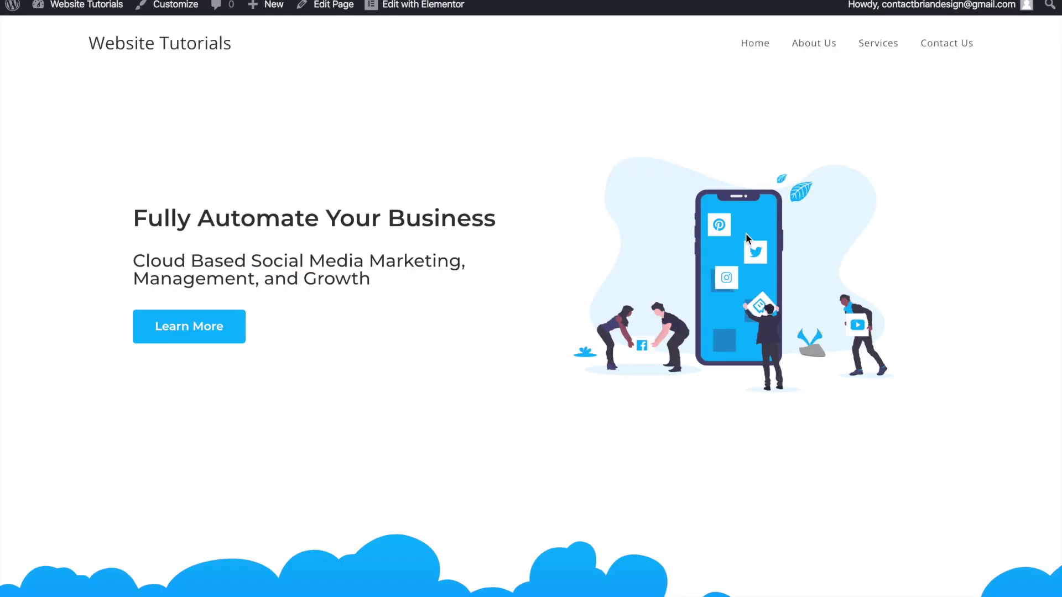
scroll(749, 296, down, 15)
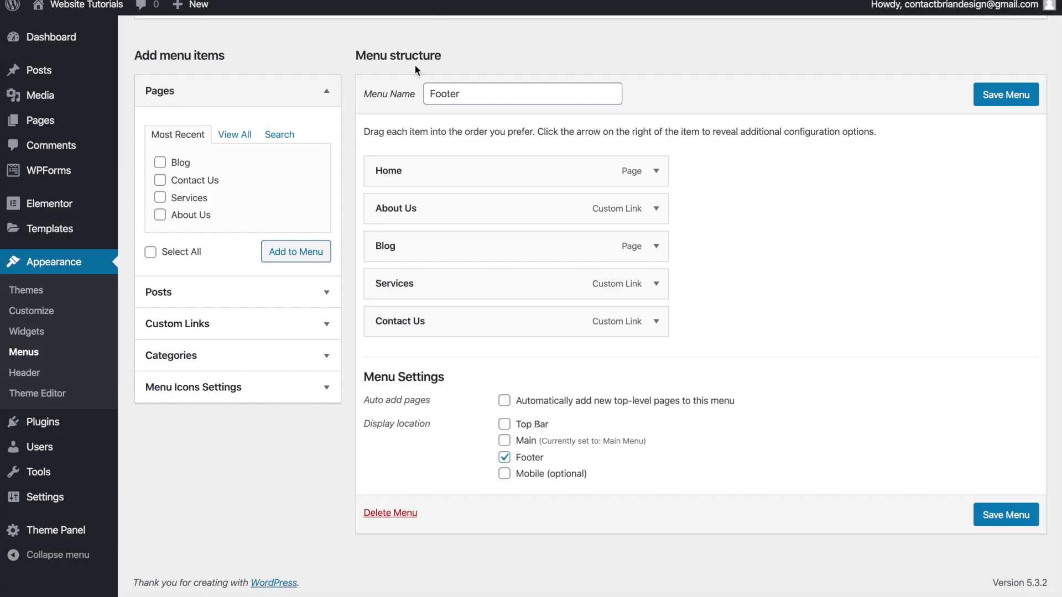
scroll(411, 72, up, 5)
click(336, 167)
click(350, 180)
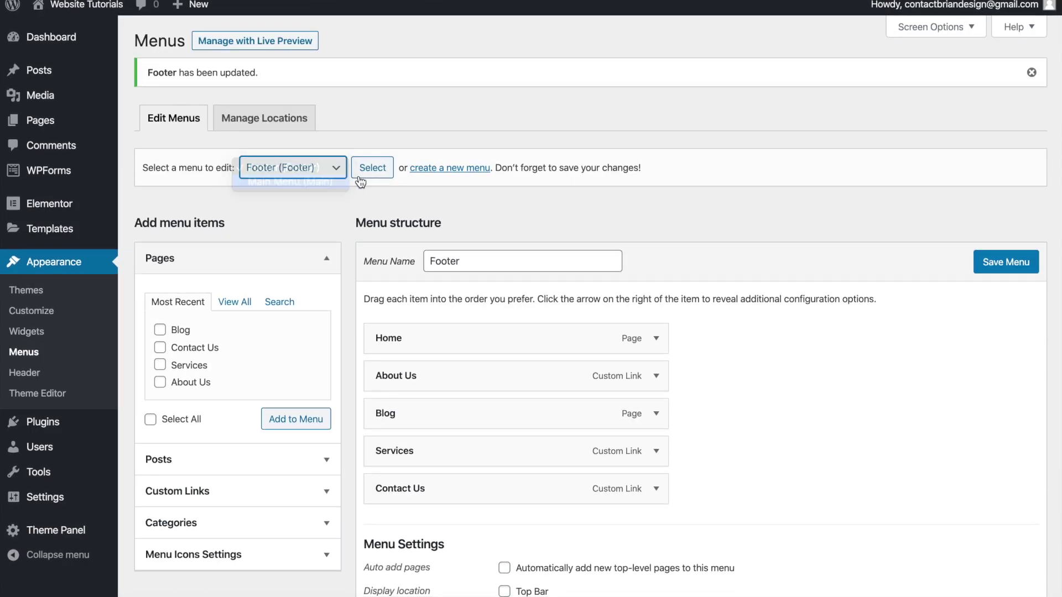
click(372, 167)
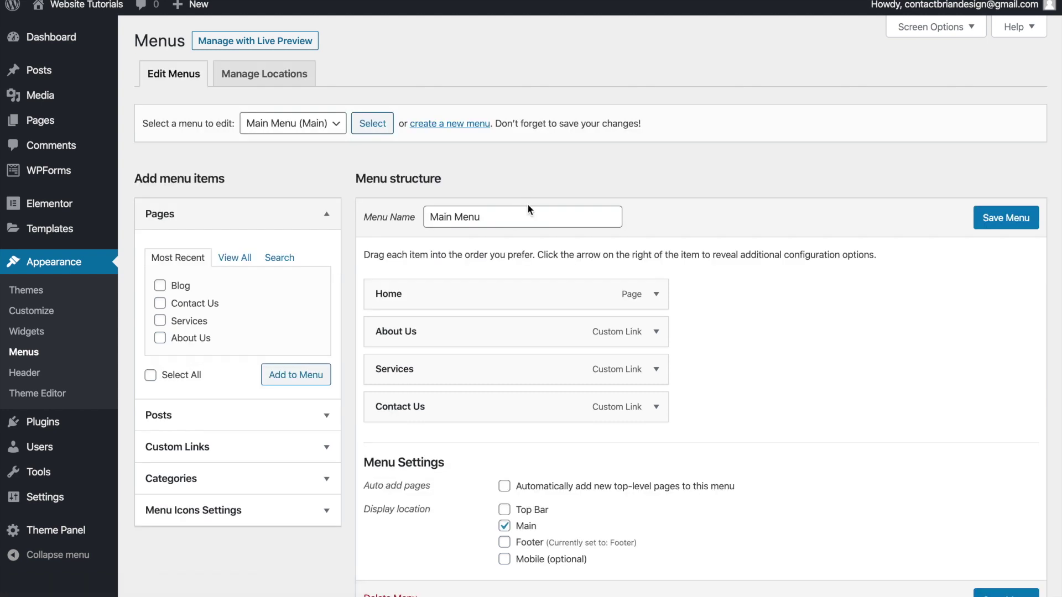
click(160, 285)
click(297, 374)
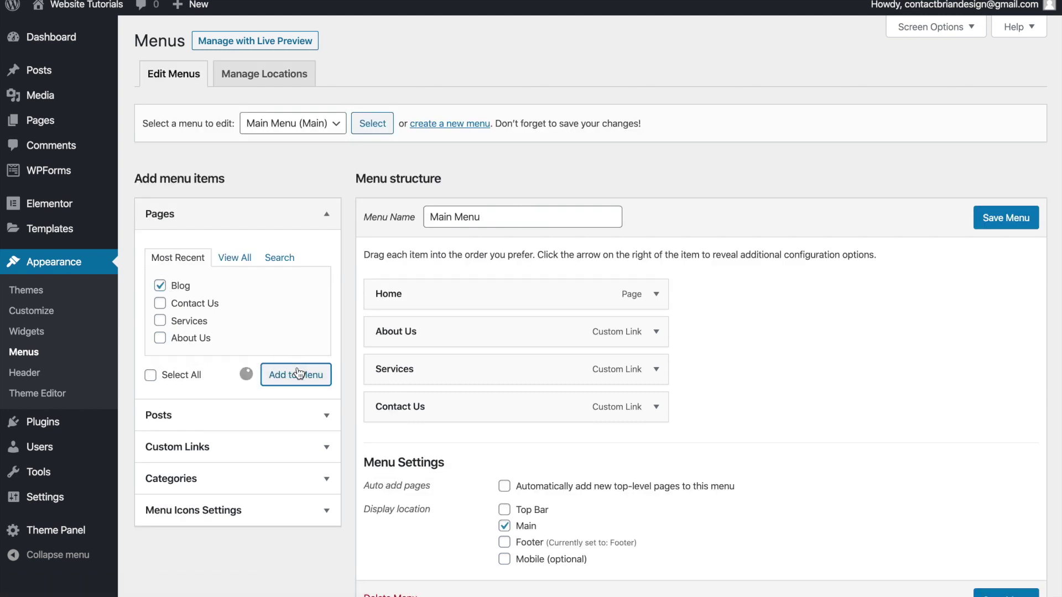
drag(481, 441, 364, 390)
click(1006, 220)
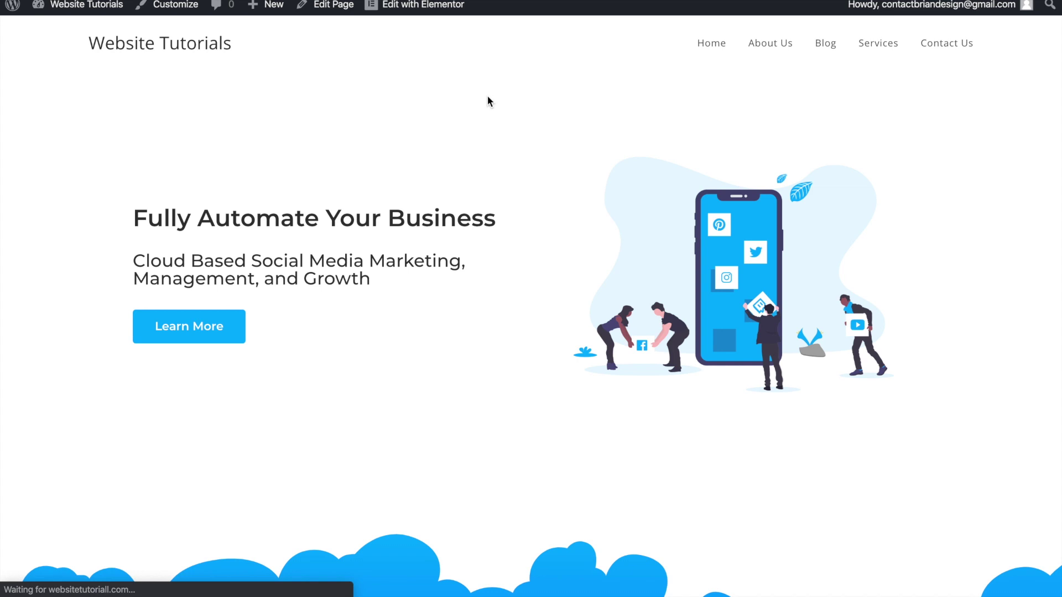
Step: Visit the Blog page from the live site's navigation
scroll(784, 210, down, 5)
scroll(801, 164, up, 5)
click(825, 44)
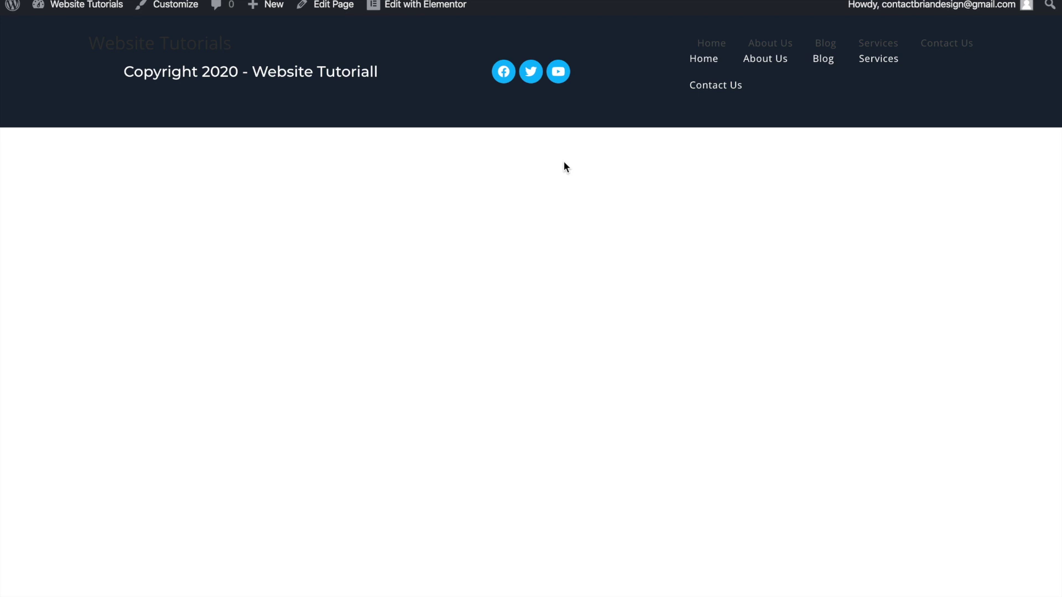
mouse_move(444, 12)
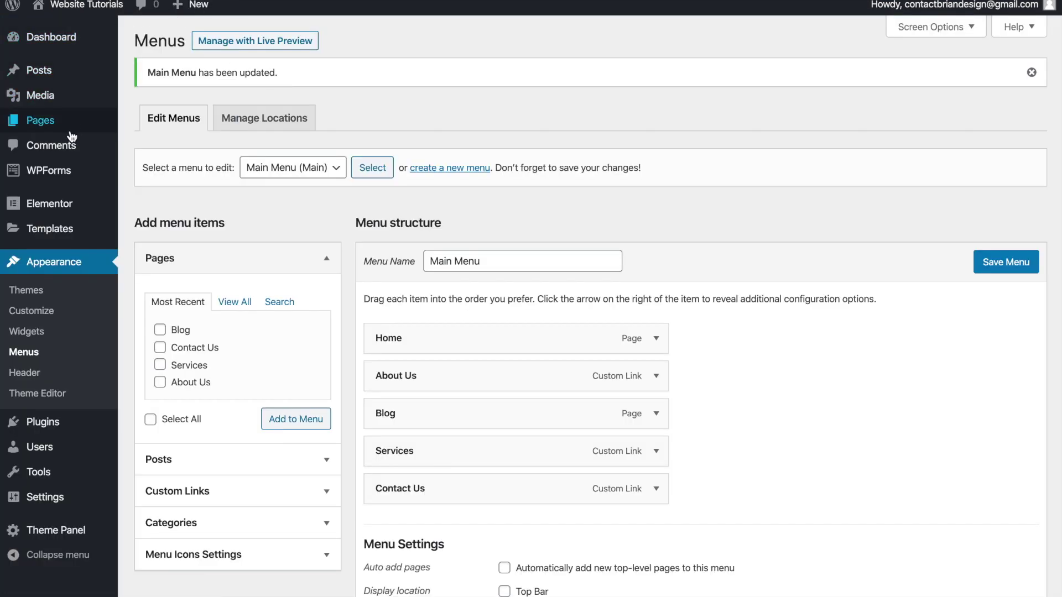
Step: Open the Blog page for editing from the All Pages list
mouse_move(72, 136)
click(140, 127)
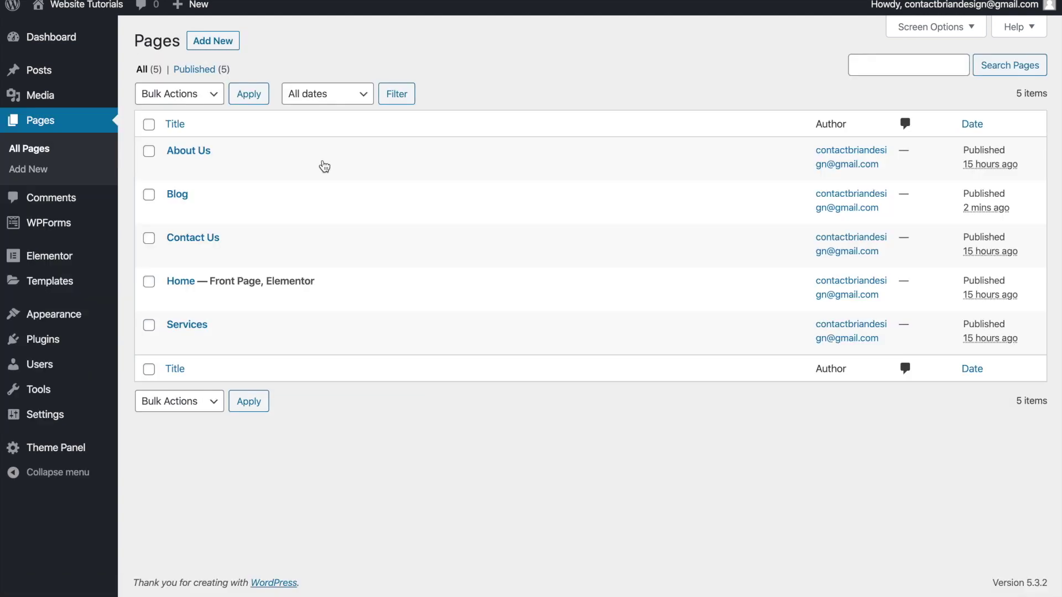
mouse_move(191, 202)
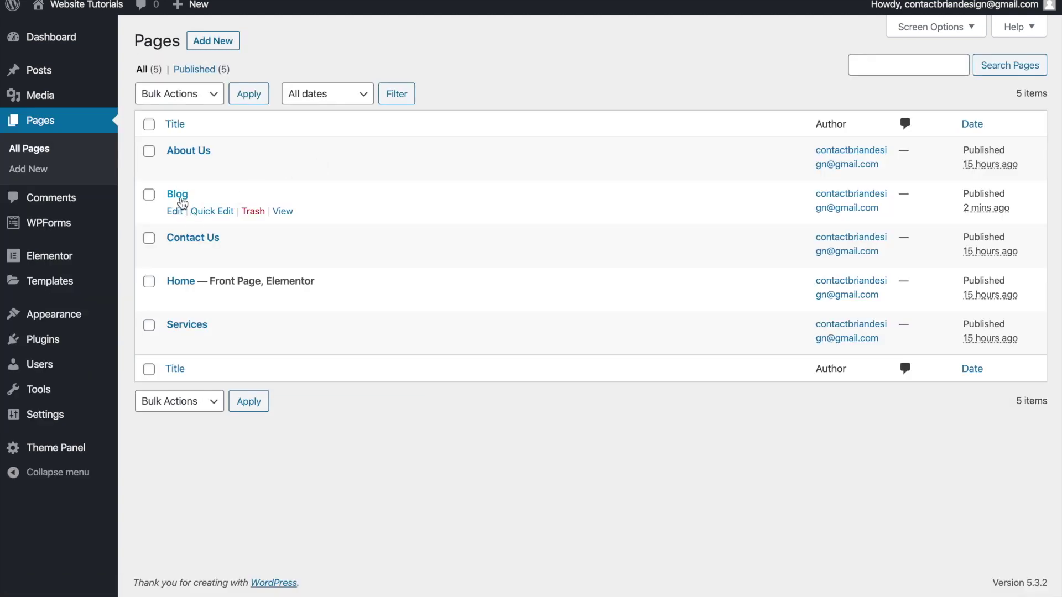
click(177, 196)
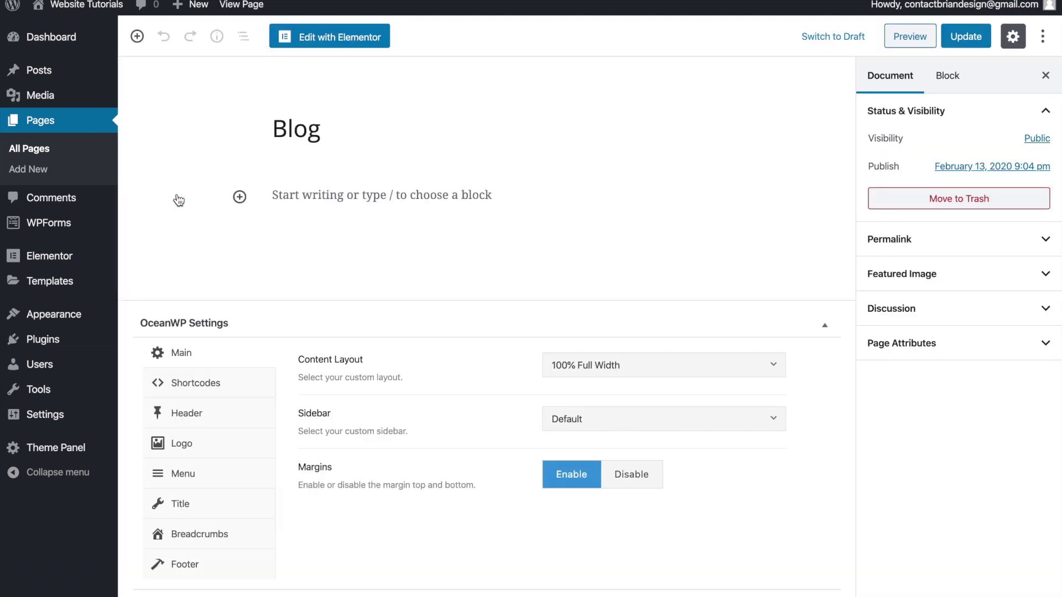
Step: Open the Blog page in Elementor and insert the About – Startup template found by searching 'abo'
click(334, 42)
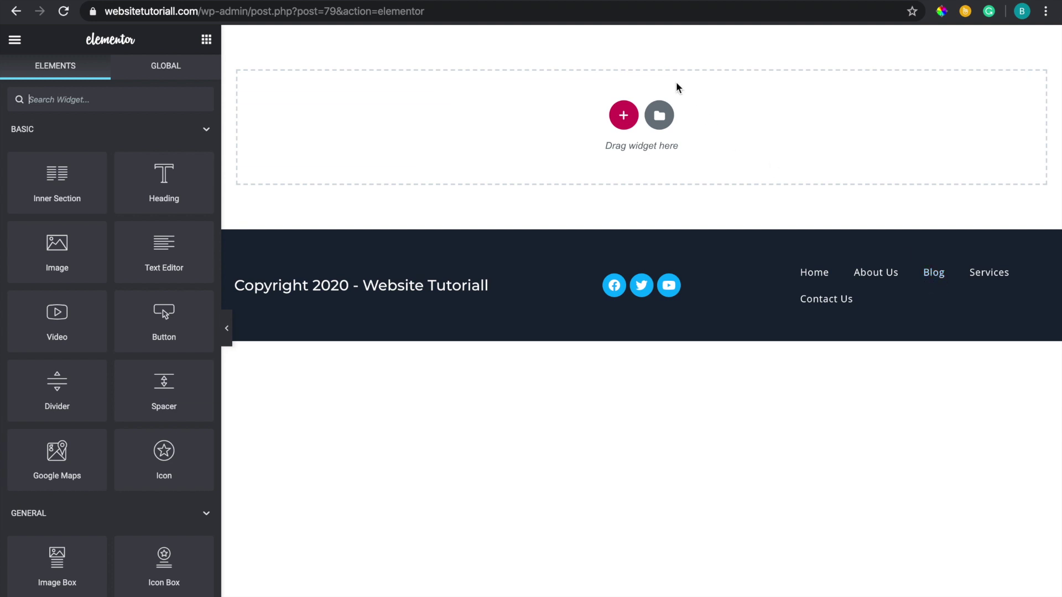
click(659, 115)
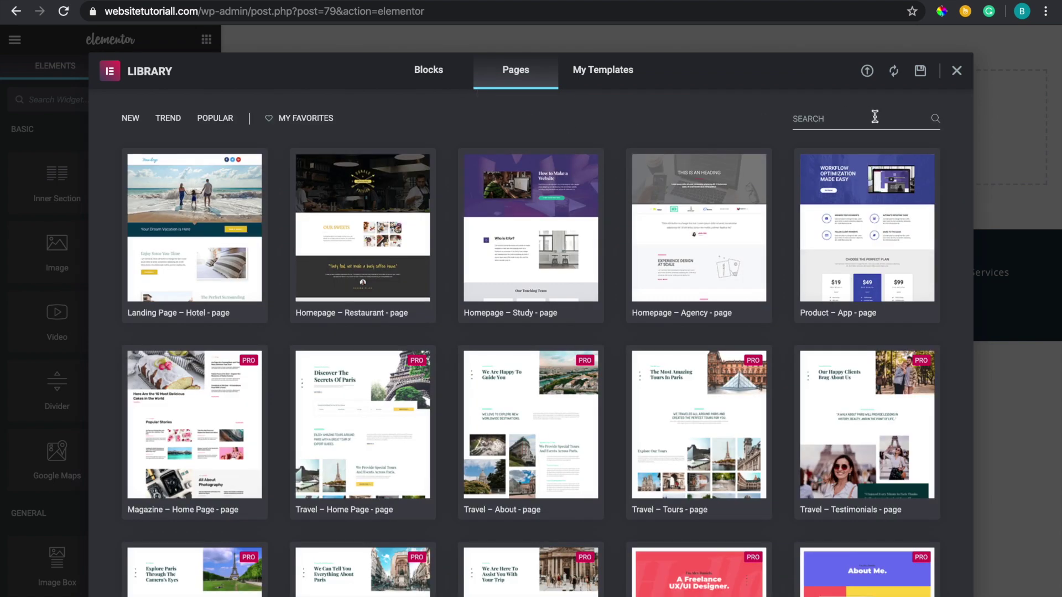
click(875, 119)
text(about)
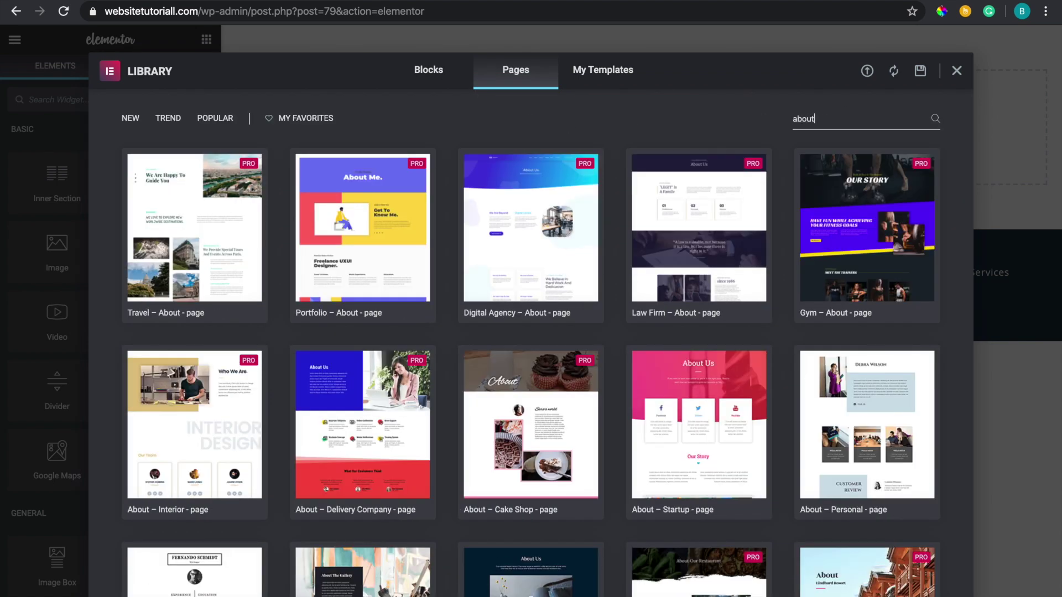
click(695, 419)
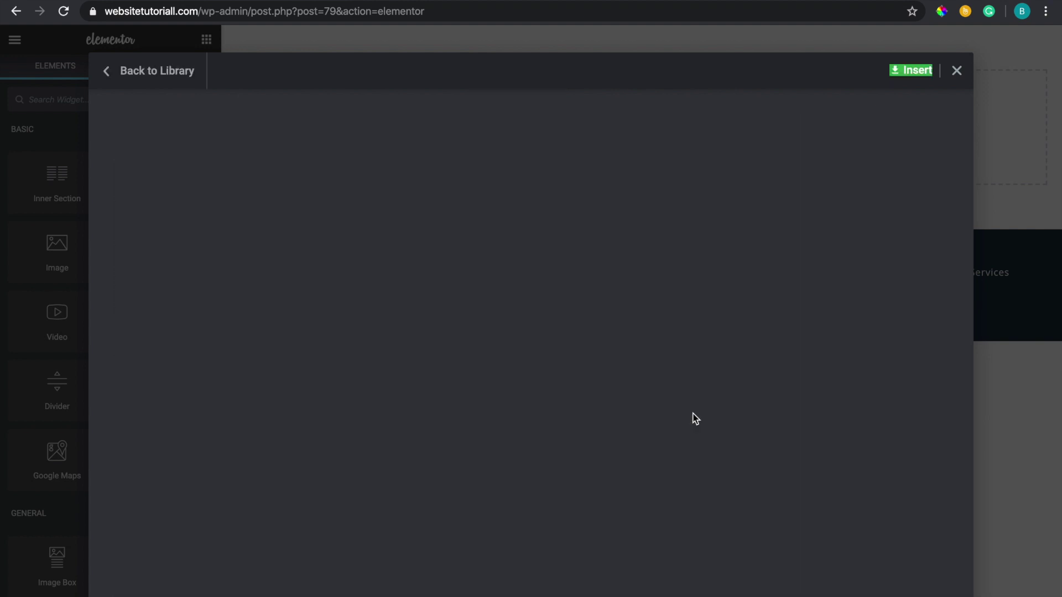
scroll(592, 269, down, 5)
scroll(671, 396, up, 5)
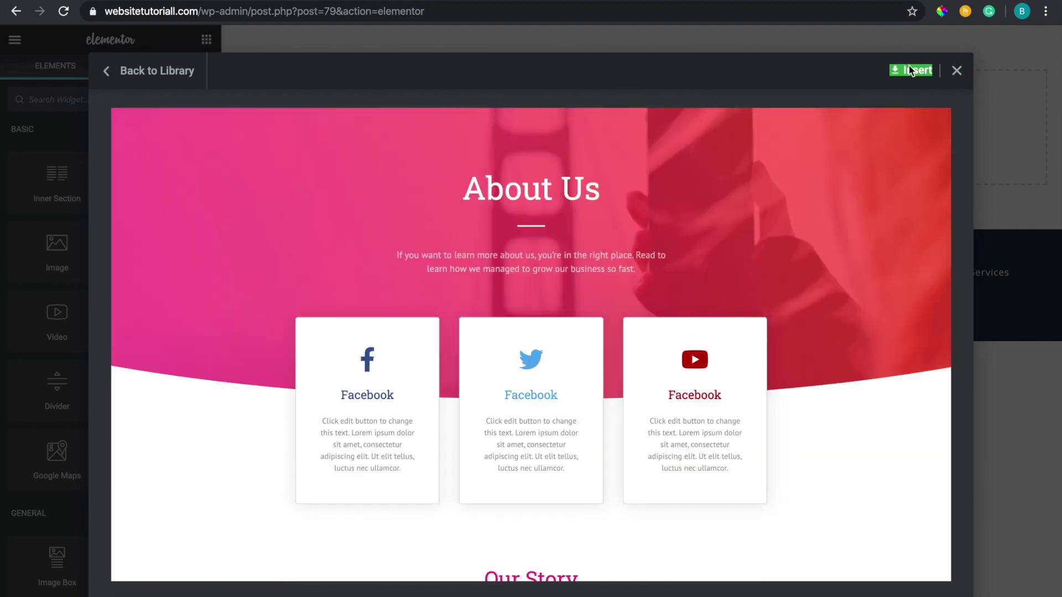
click(910, 70)
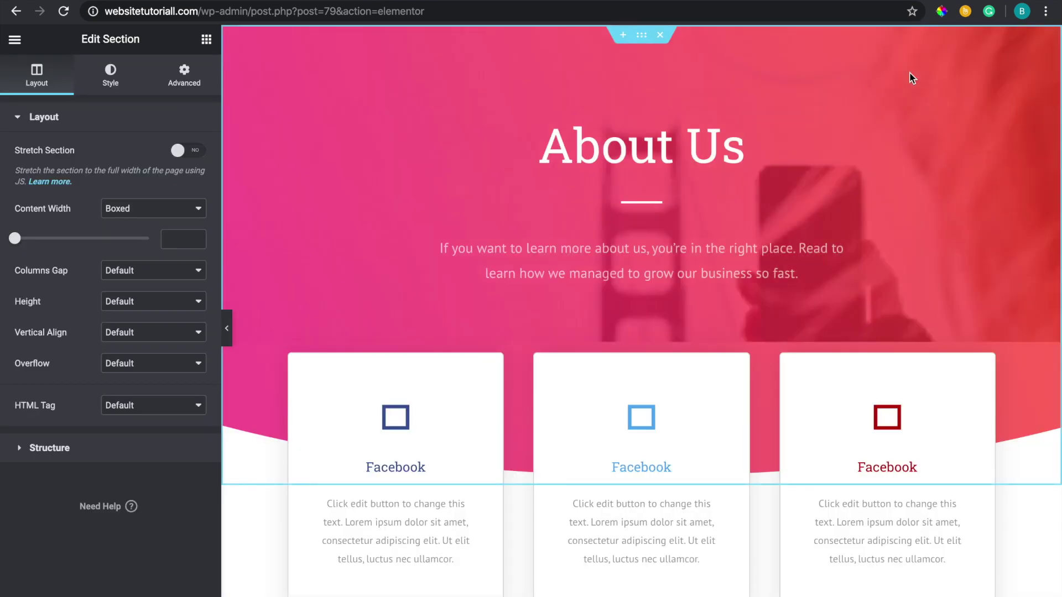
Step: Set the header's background overlay gradient to #2EDDFE cyan and bright blue
scroll(751, 207, down, 9)
scroll(751, 207, up, 9)
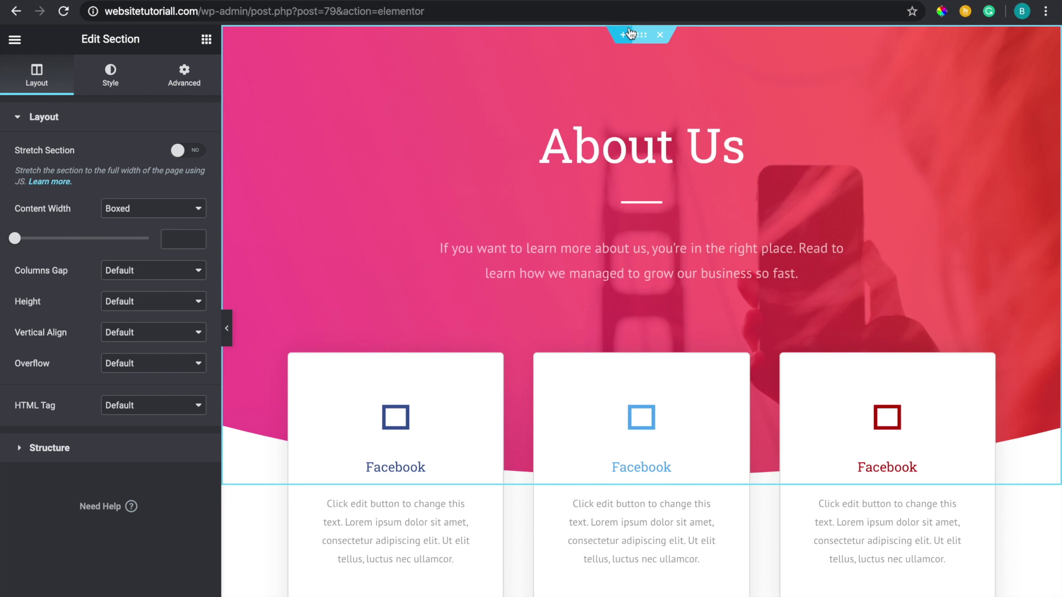
click(113, 83)
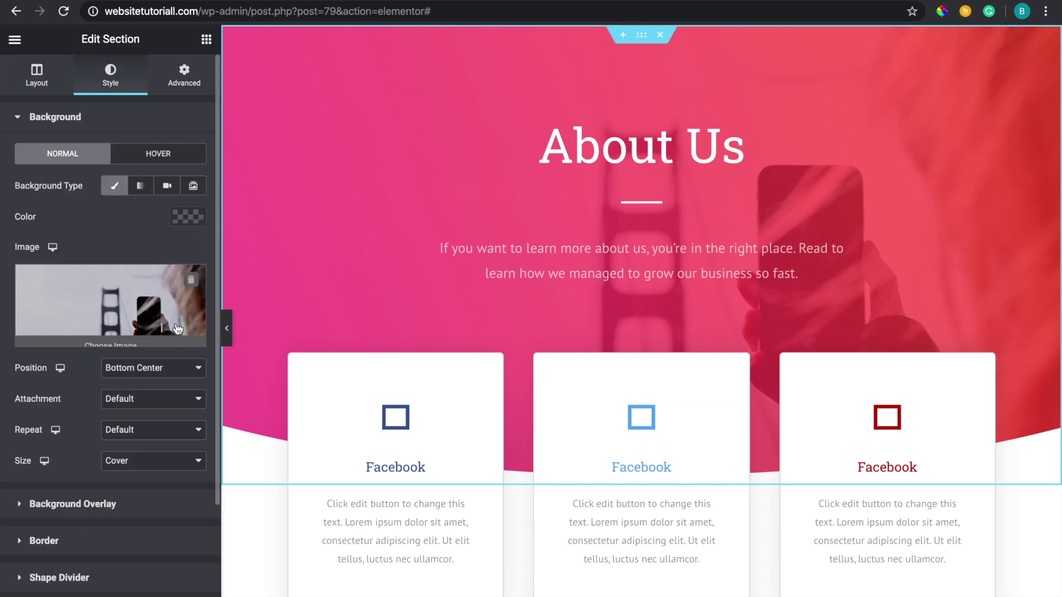
scroll(129, 276, down, 2)
click(91, 410)
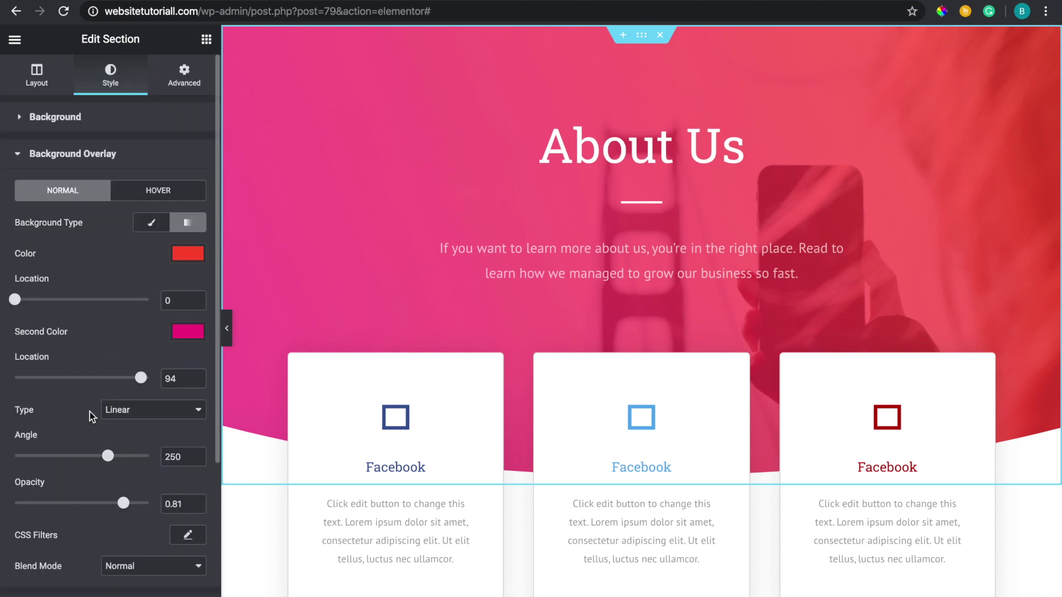
click(188, 331)
text(#182534)
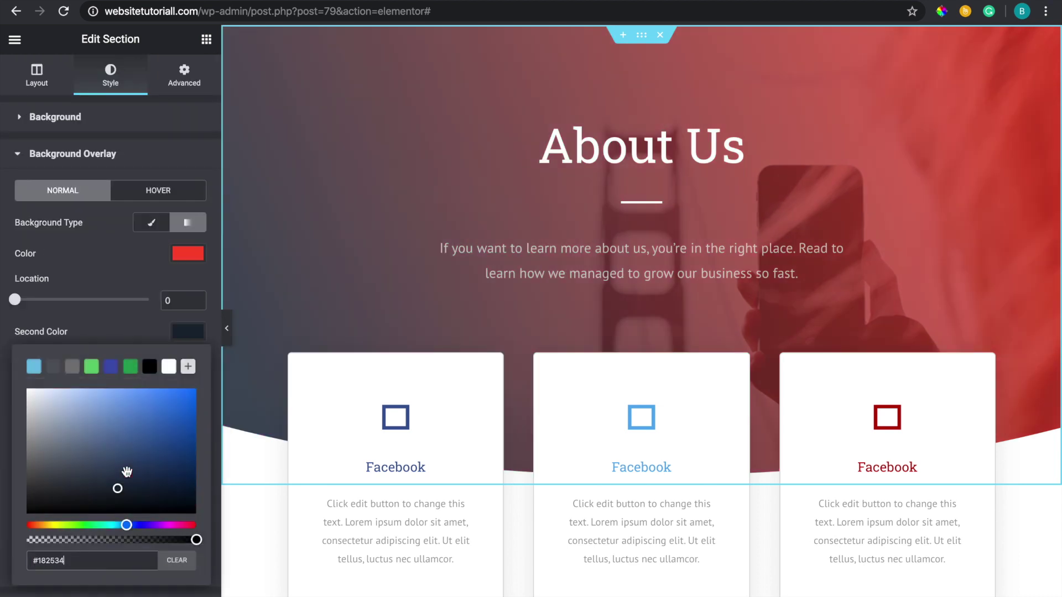
drag(138, 449, 165, 413)
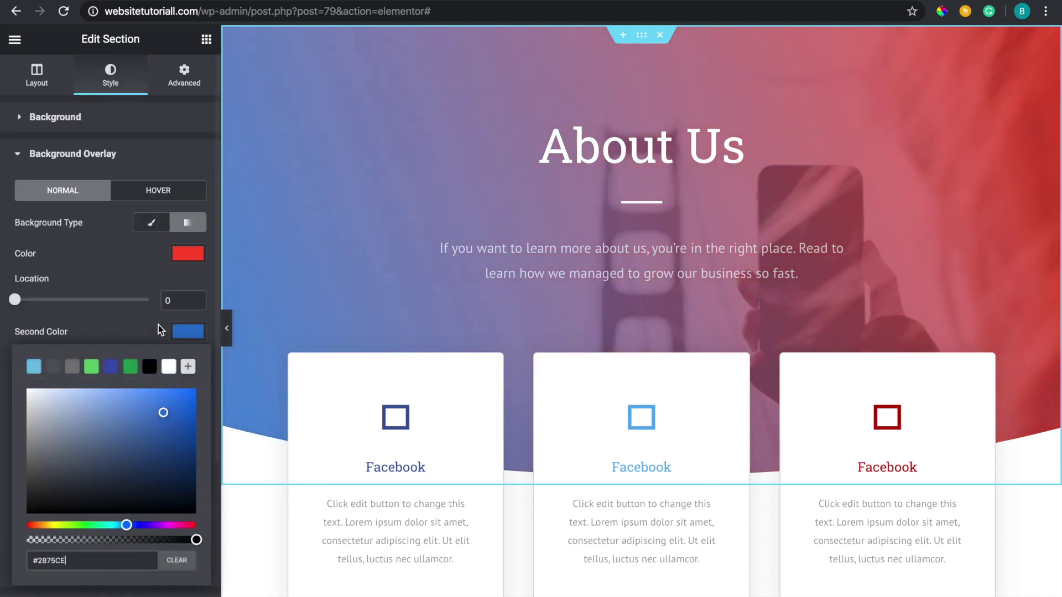
click(188, 253)
text(#2EDDFE)
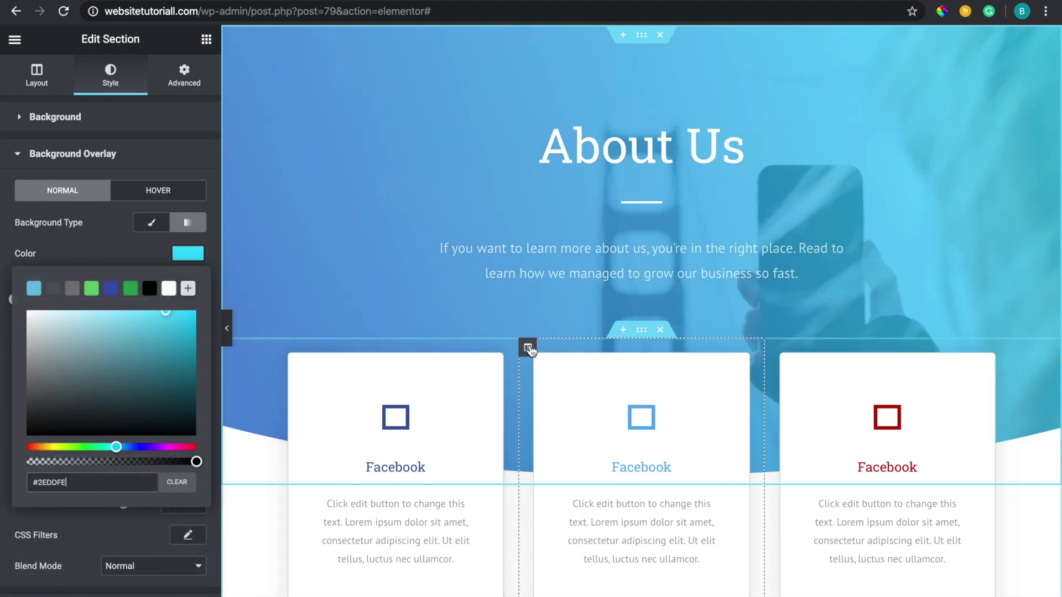
Step: Delete the Facebook cards section, the Our Story heading and the heart and text columns section
click(661, 332)
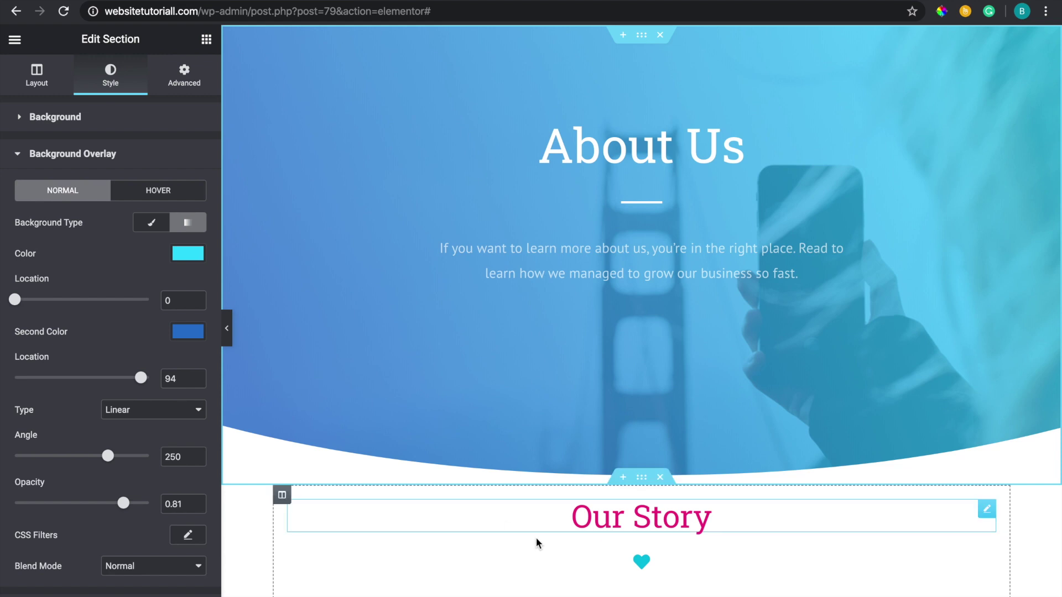
right_click(987, 510)
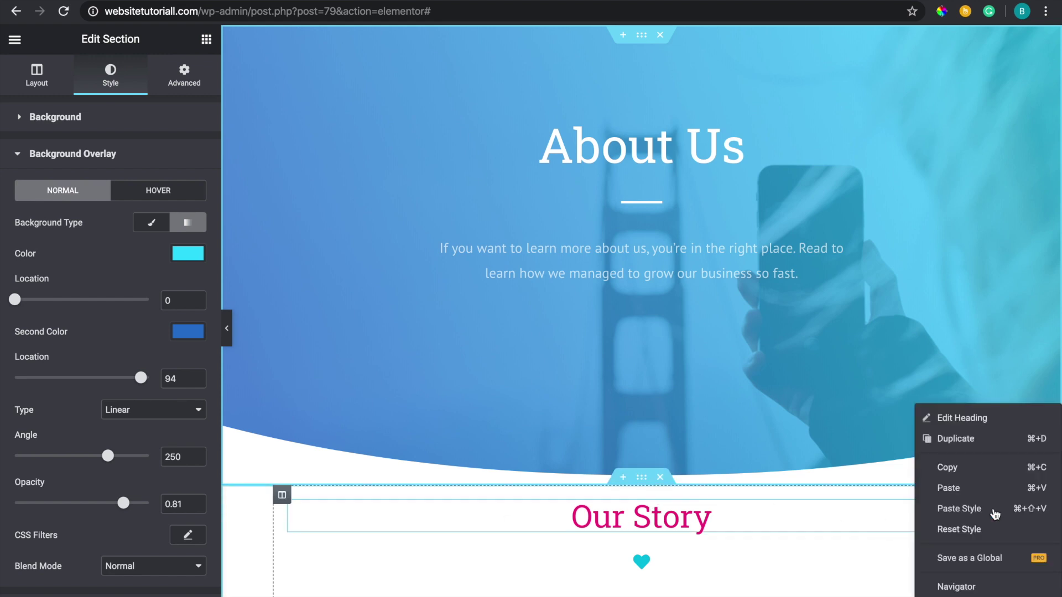
key(Delete)
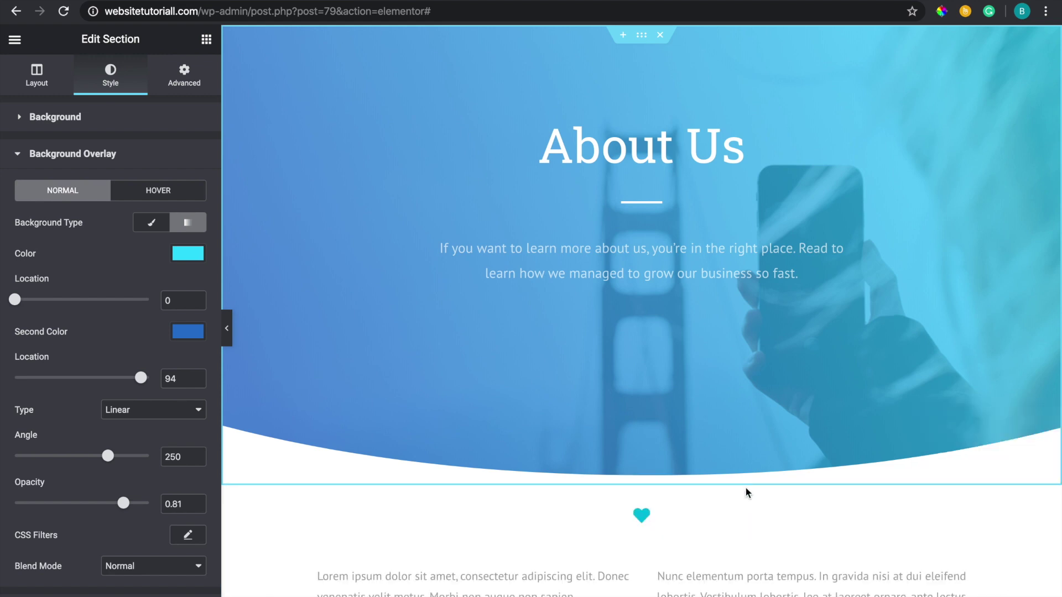
scroll(980, 515, down, 3)
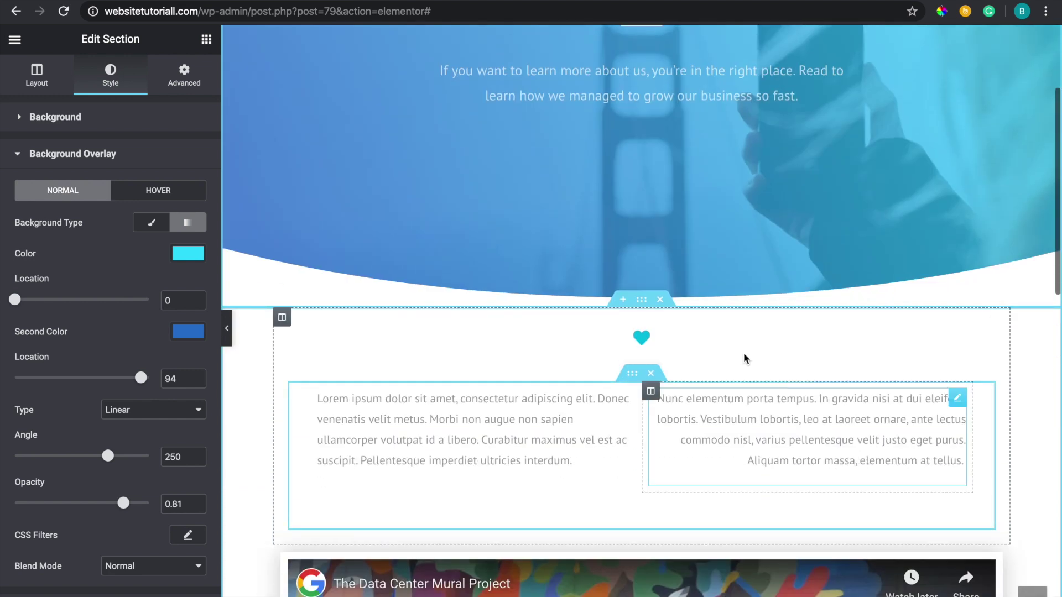
click(661, 303)
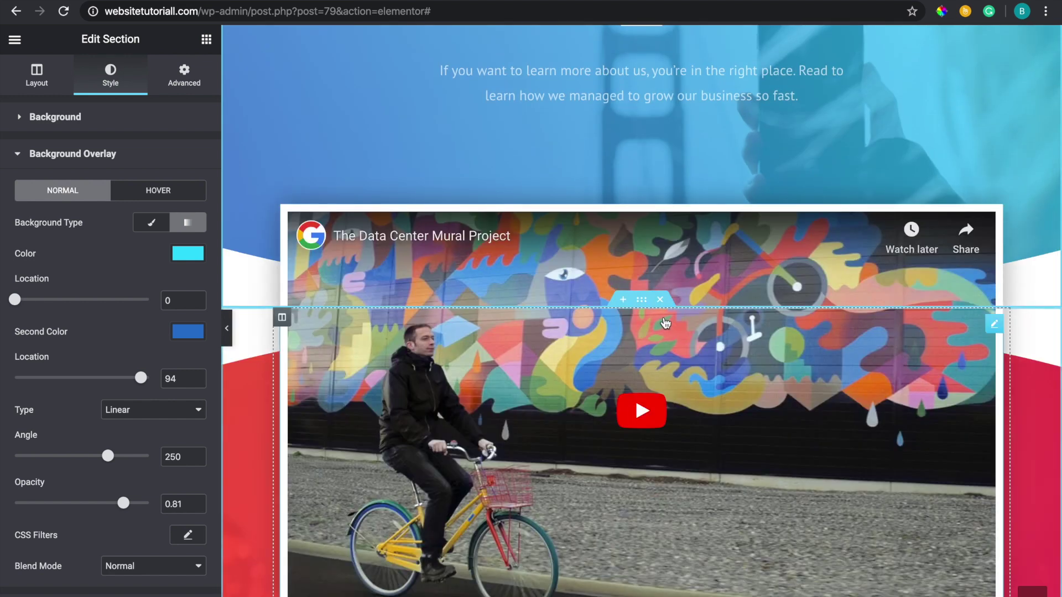
Step: Review the edited page at full width, then preview it on the live site
click(229, 331)
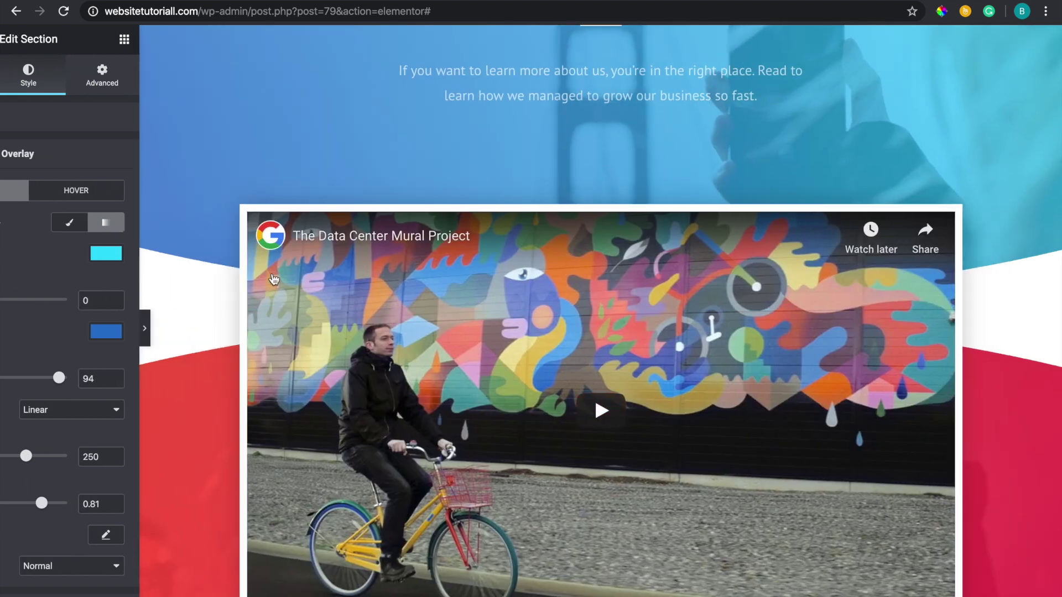
scroll(291, 252, down, 5)
scroll(290, 252, down, 4)
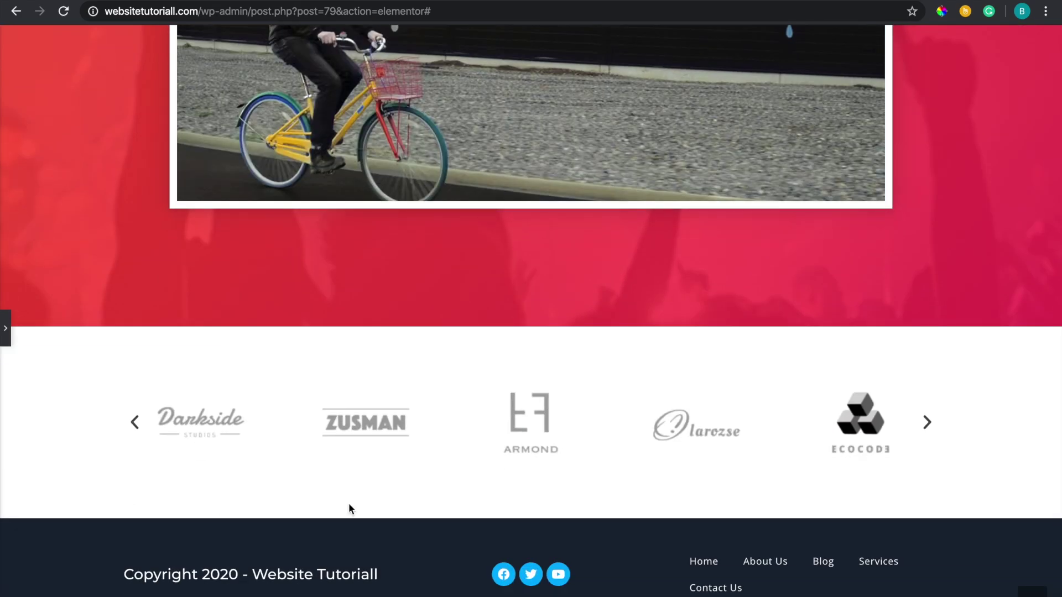
scroll(398, 382, up, 12)
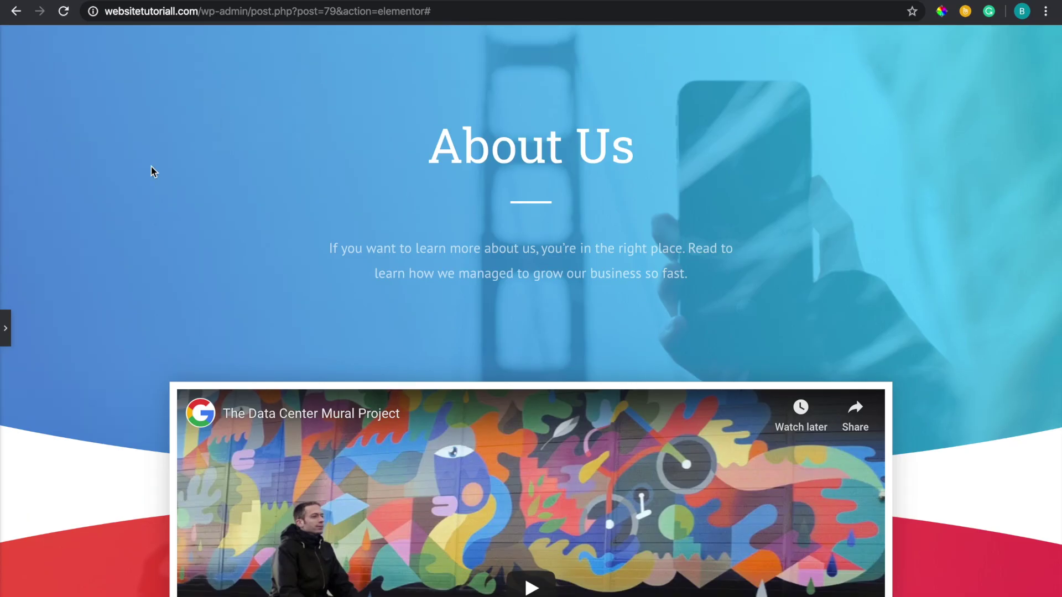
click(5, 327)
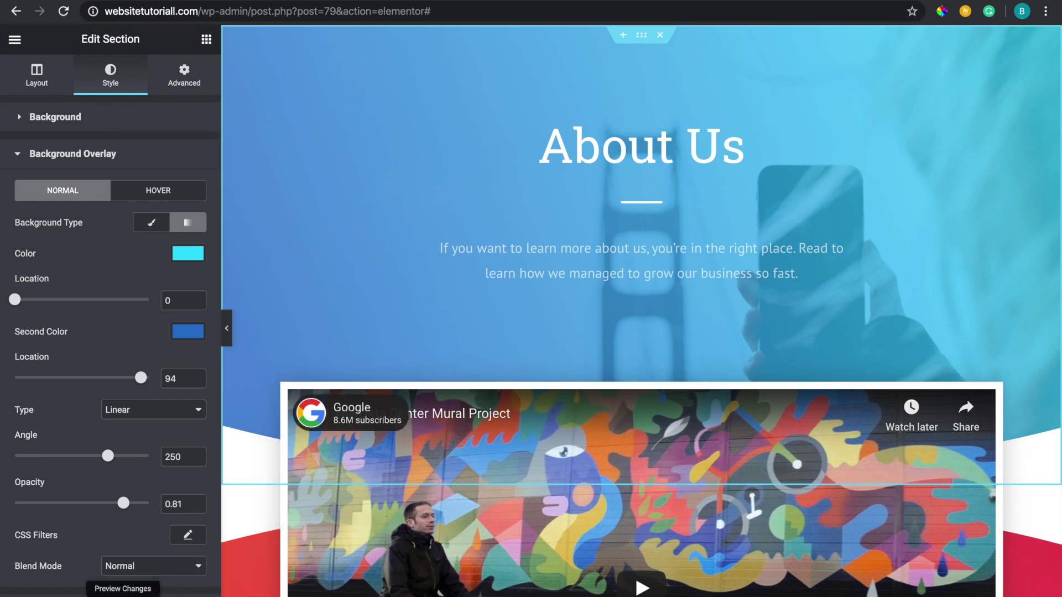
click(122, 595)
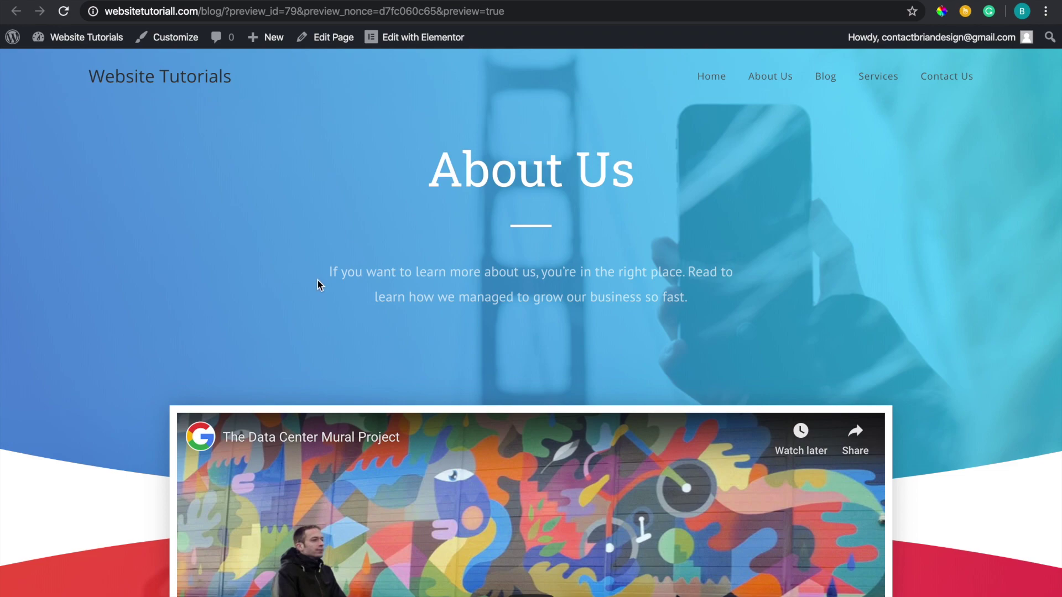
Step: Scroll through the live Home page and jump to its About section
scroll(317, 284, down, 15)
scroll(317, 284, up, 13)
scroll(318, 290, up, 2)
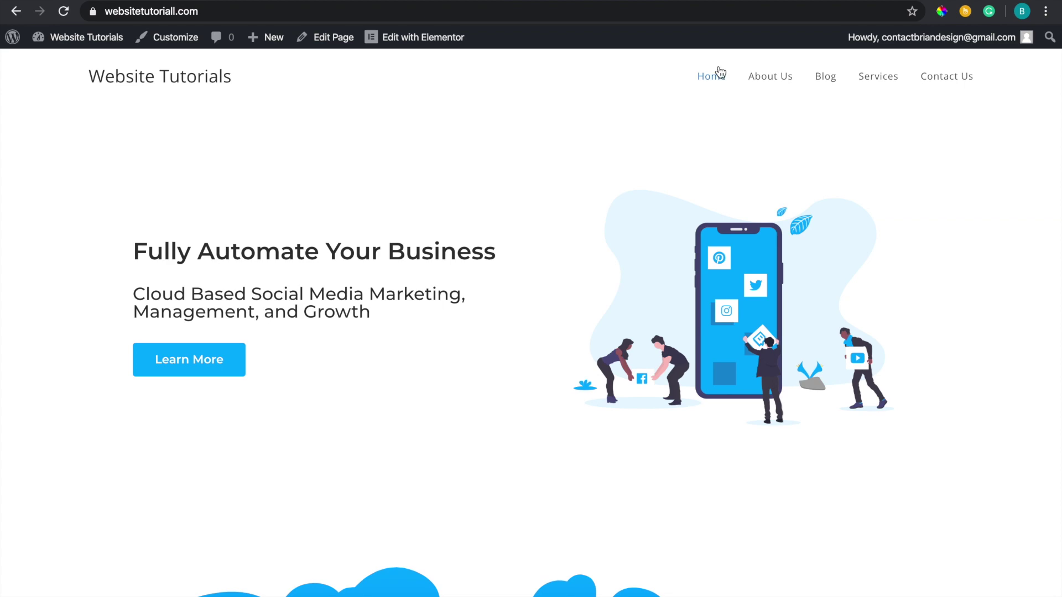
scroll(590, 199, down, 10)
scroll(591, 199, up, 10)
scroll(591, 200, down, 10)
scroll(590, 200, up, 10)
click(755, 83)
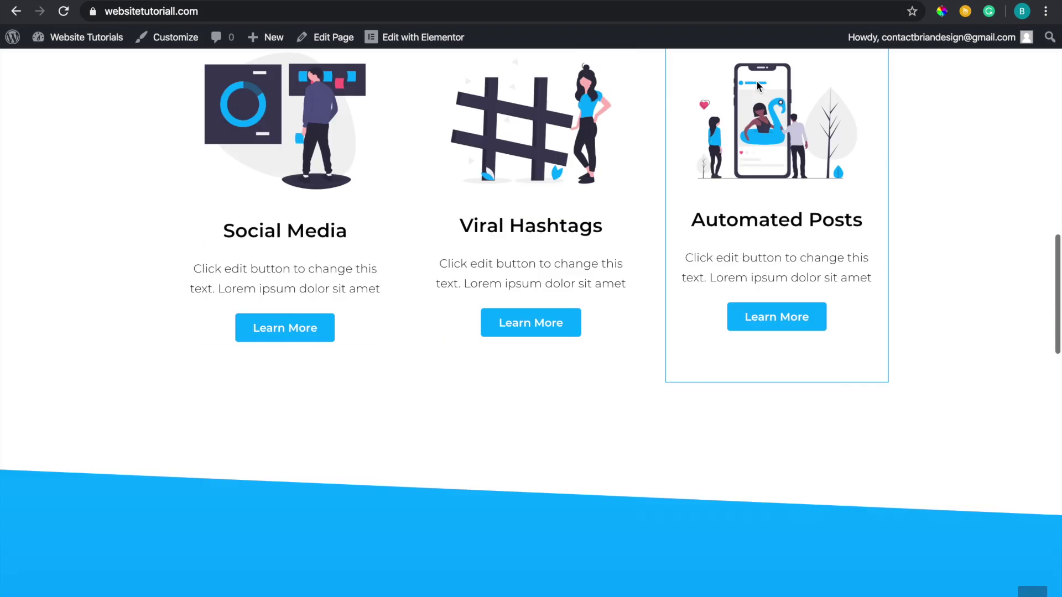
scroll(757, 86, up, 10)
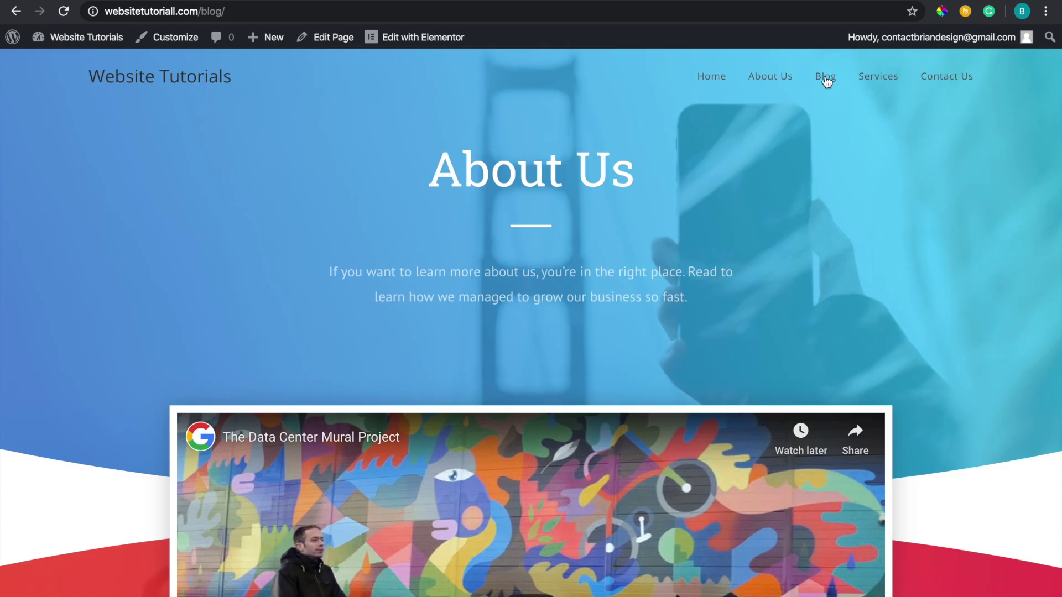
scroll(672, 303, down, 12)
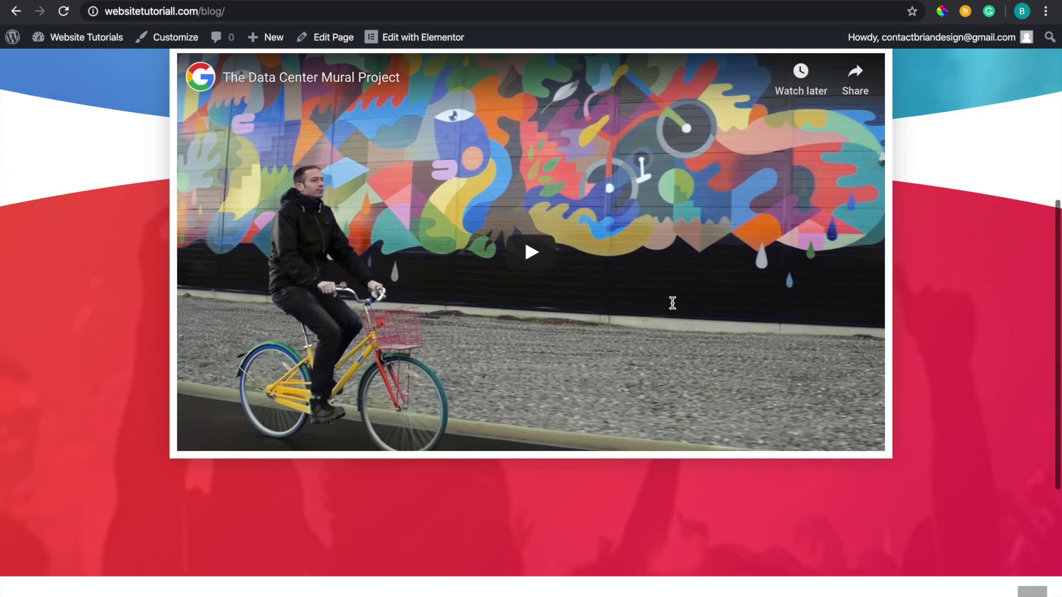
scroll(672, 303, up, 15)
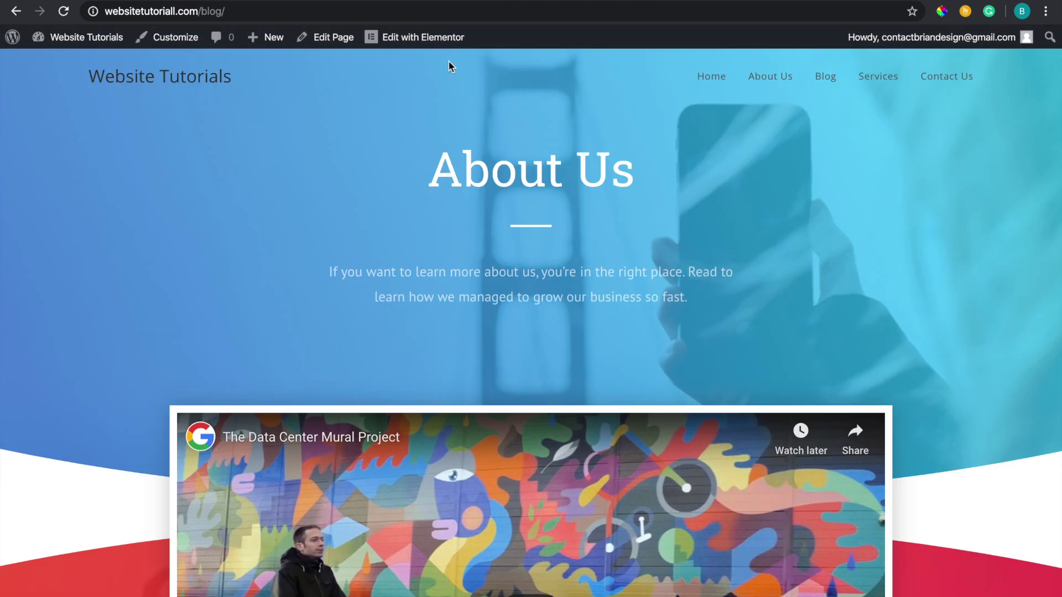
mouse_move(445, 43)
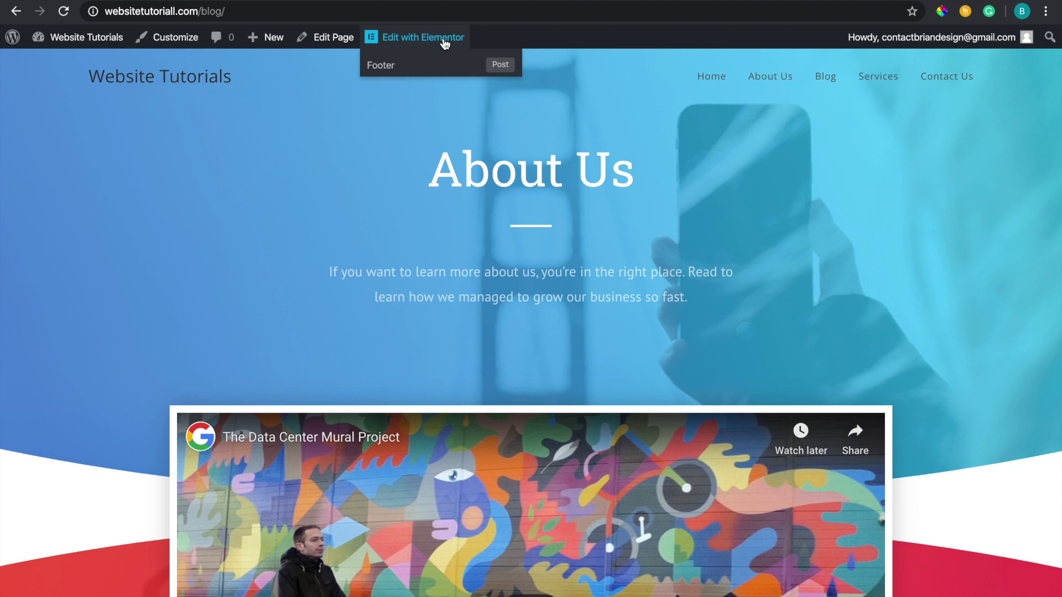
Step: In Elementor, retype the Blog page's hero heading to 'Blog', then to 'Contact Us'
click(445, 44)
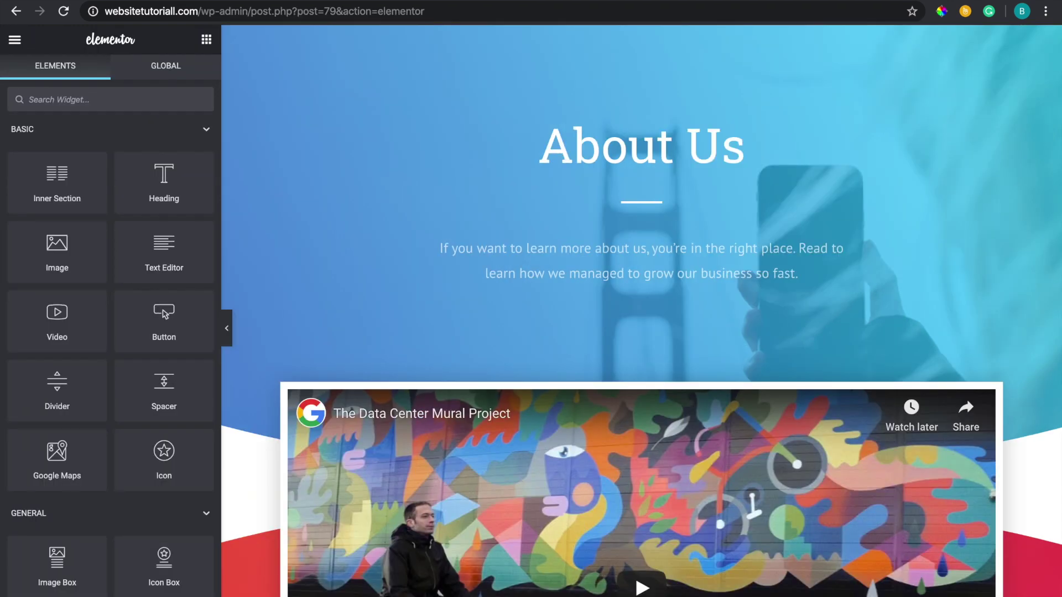
triple_click(660, 140)
text(Blog)
scroll(698, 256, down, 4)
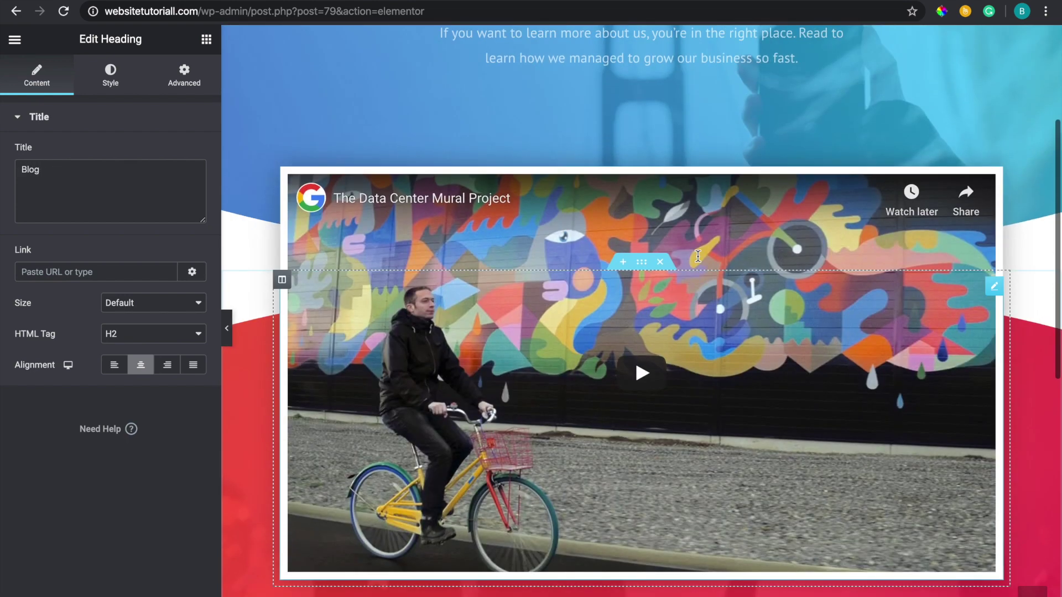
scroll(697, 256, up, 3)
double_click(668, 74)
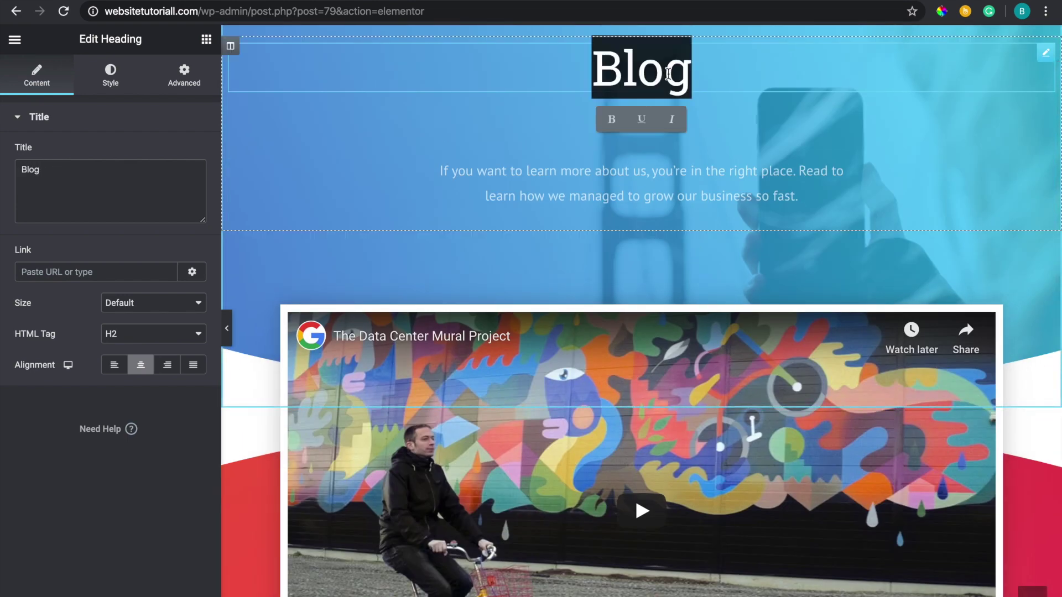
text(Contact Us)
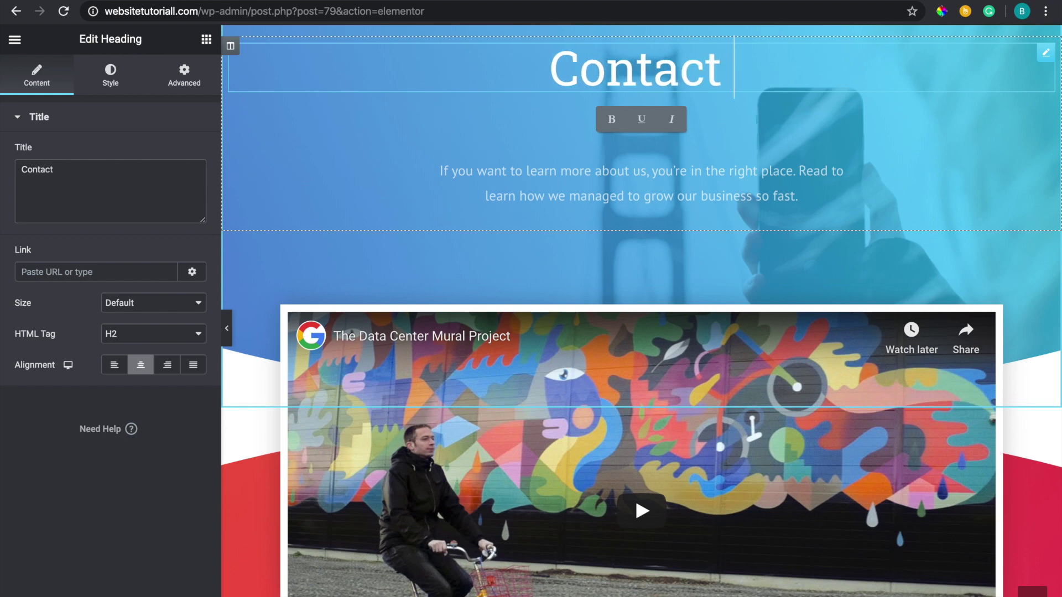
scroll(808, 142, up, 2)
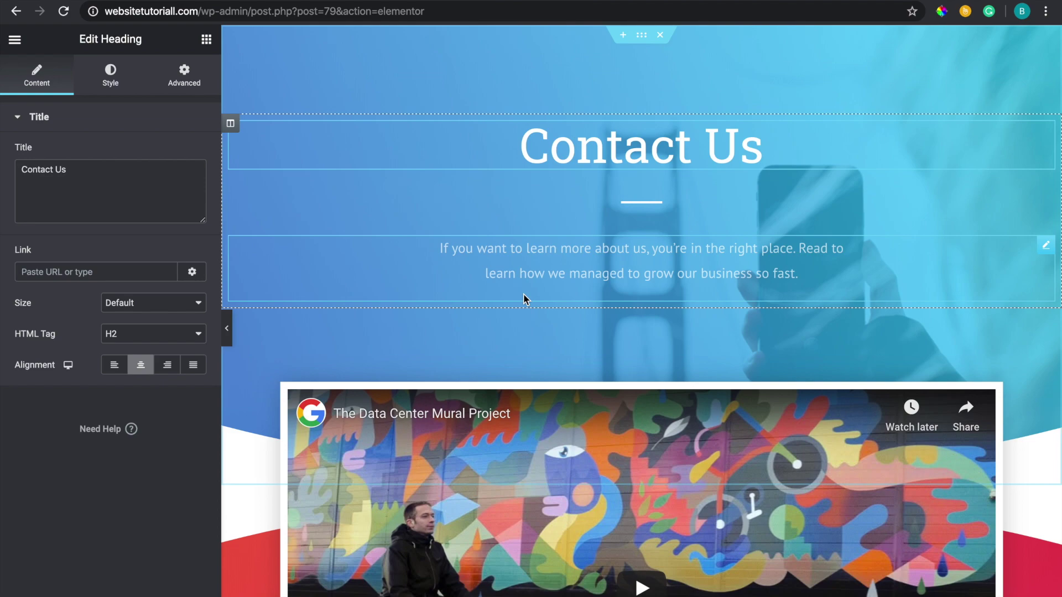
scroll(526, 296, down, 10)
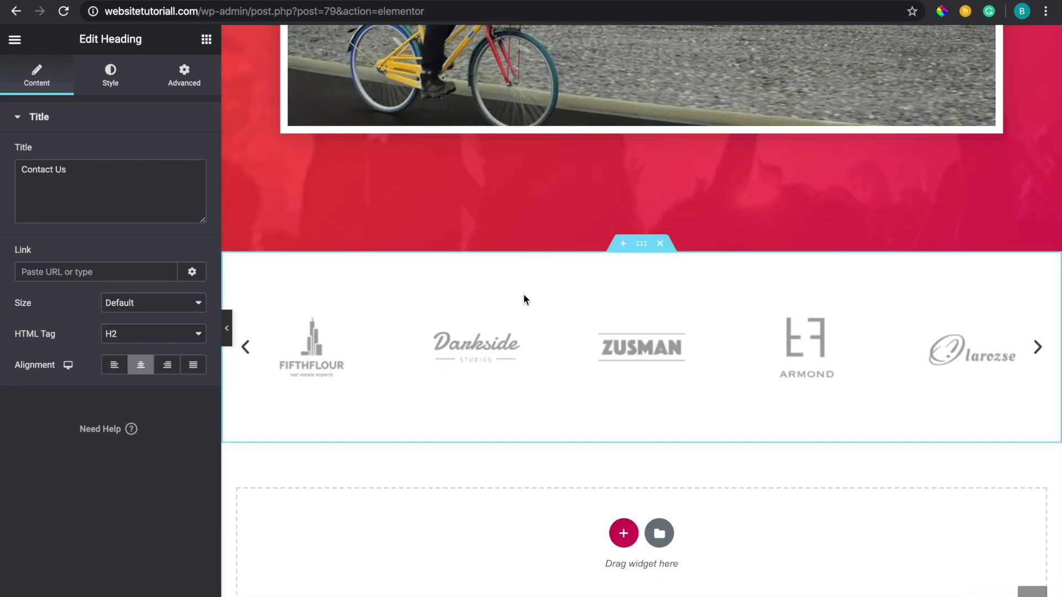
scroll(524, 298, up, 10)
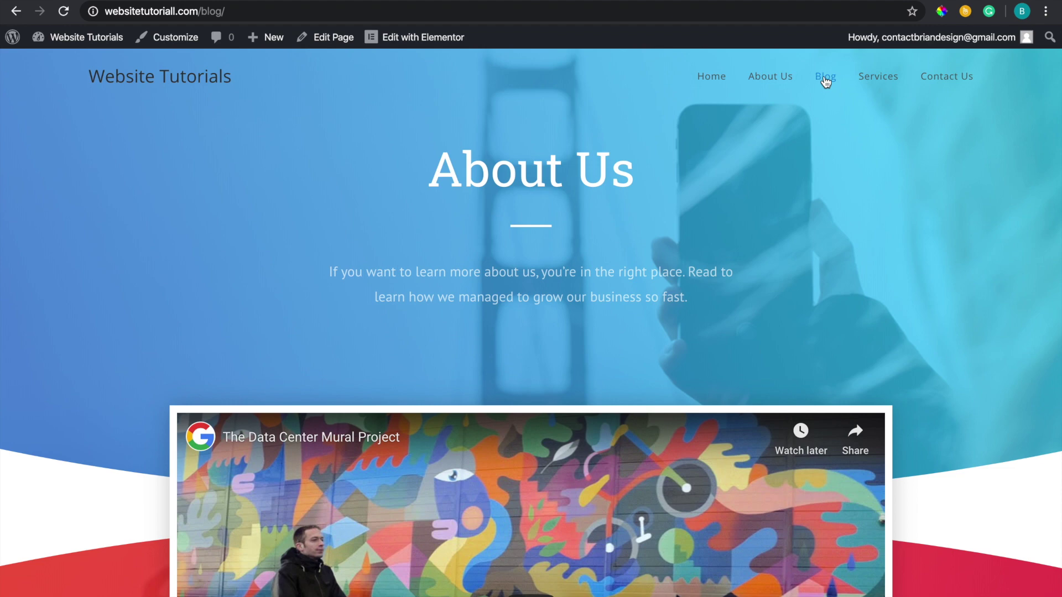
Step: Go through the admin Dashboard to Pages > All Pages and open Blog for editing
mouse_move(82, 36)
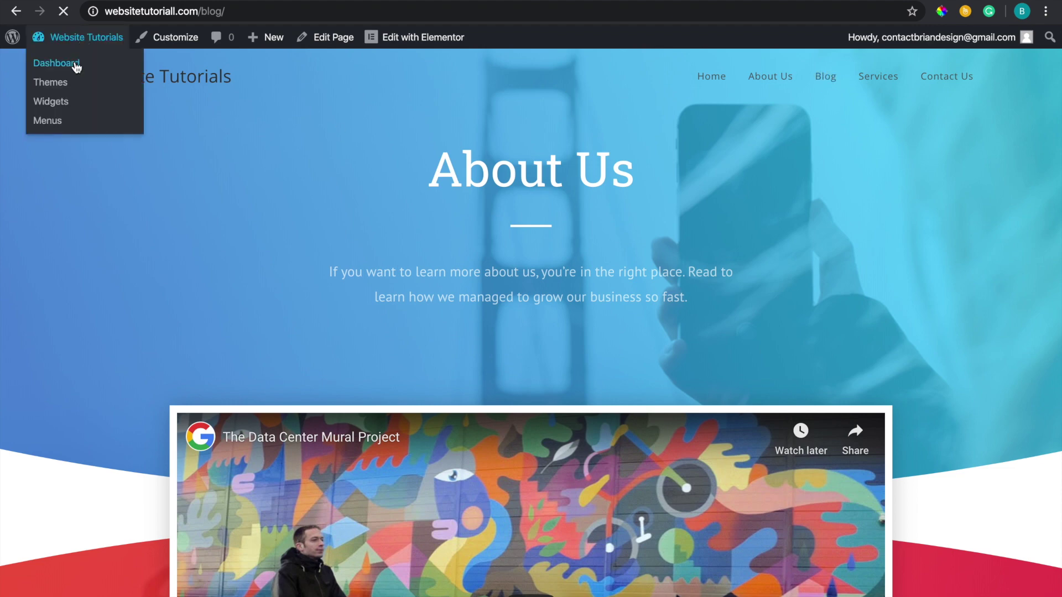
click(77, 65)
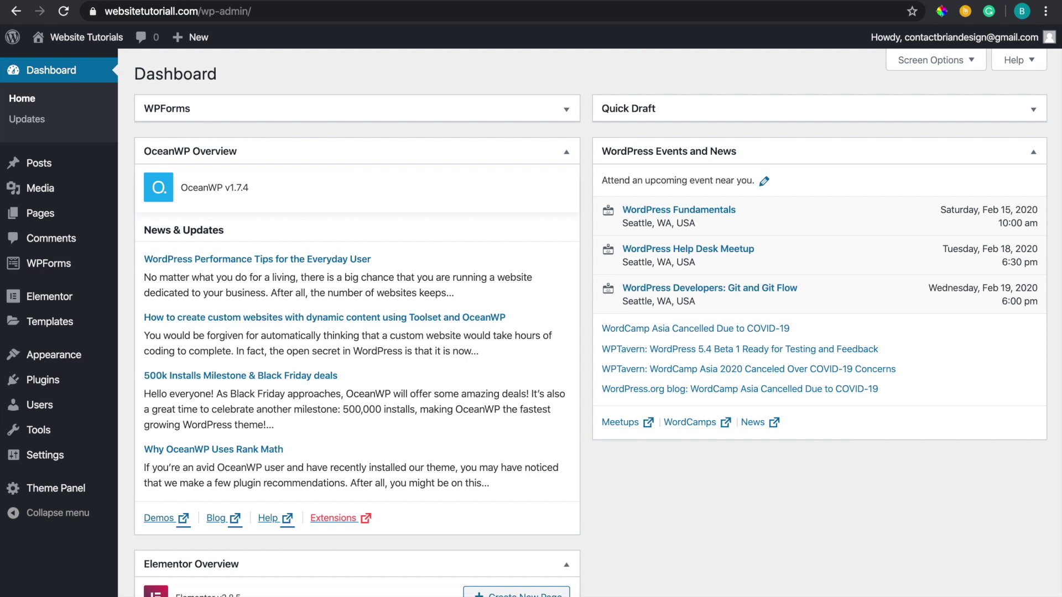
mouse_move(58, 214)
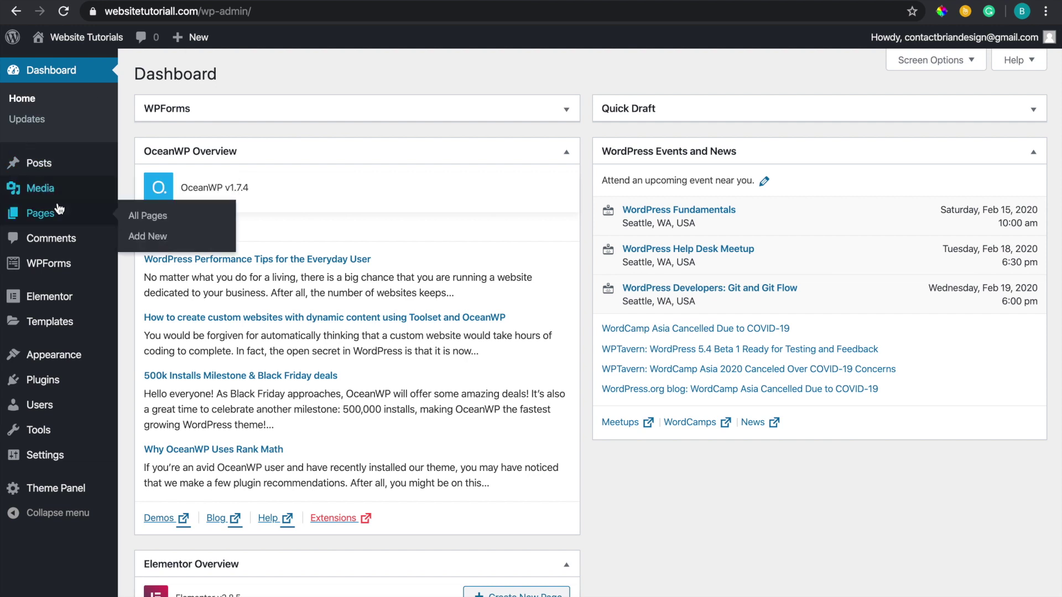
click(143, 214)
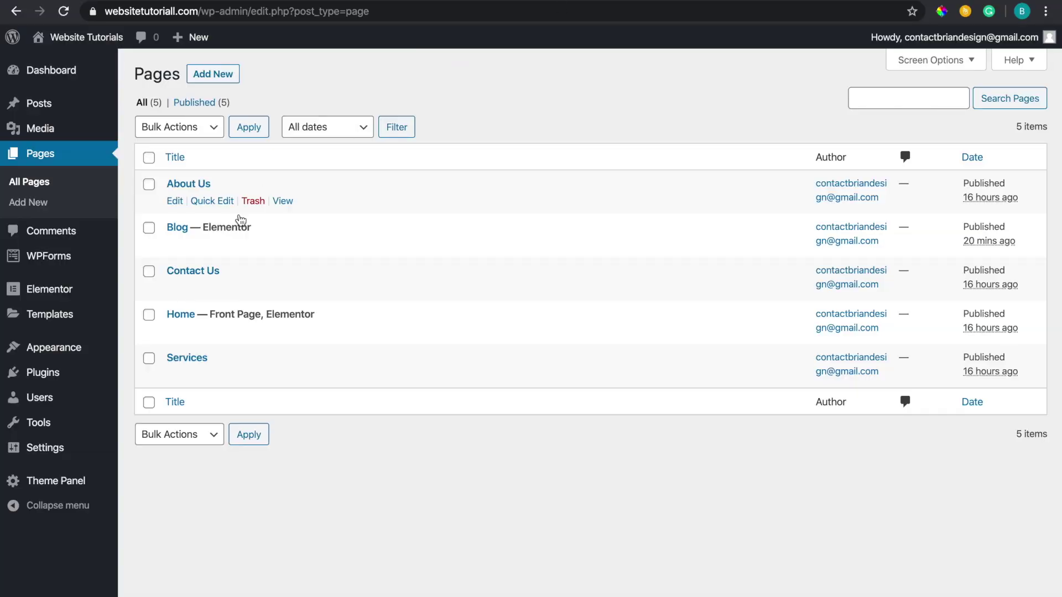
mouse_move(185, 238)
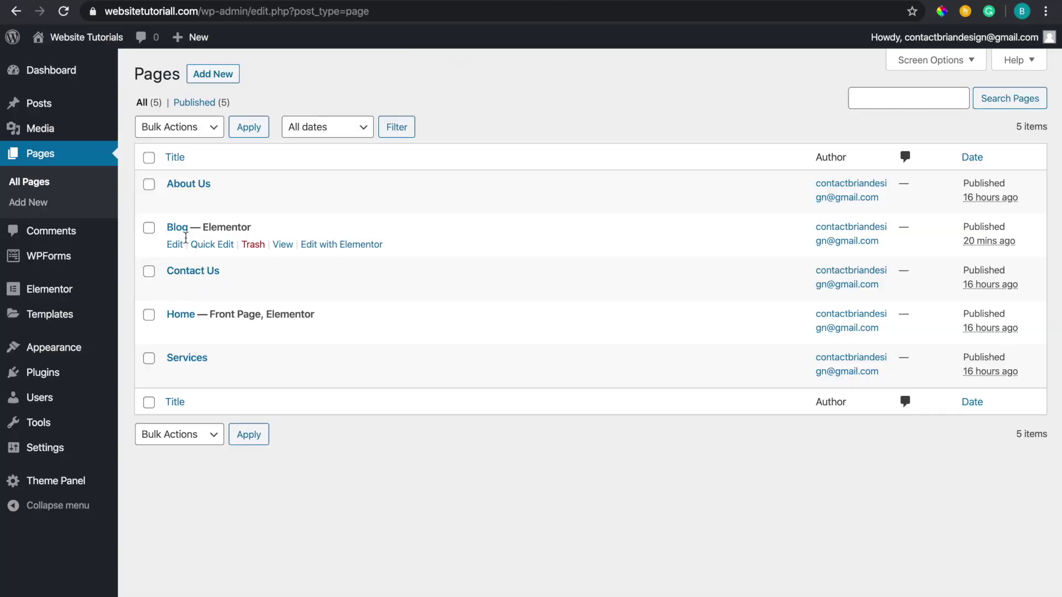
click(174, 244)
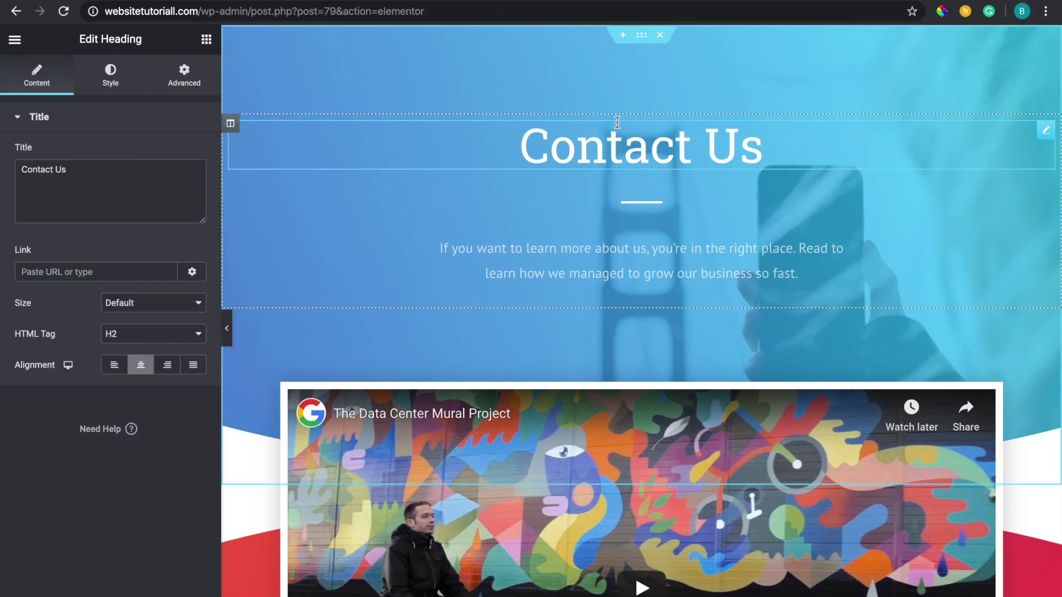
Step: Change the hero heading to 'New Features', rename the page to 'New', and update it
drag(526, 142, 801, 149)
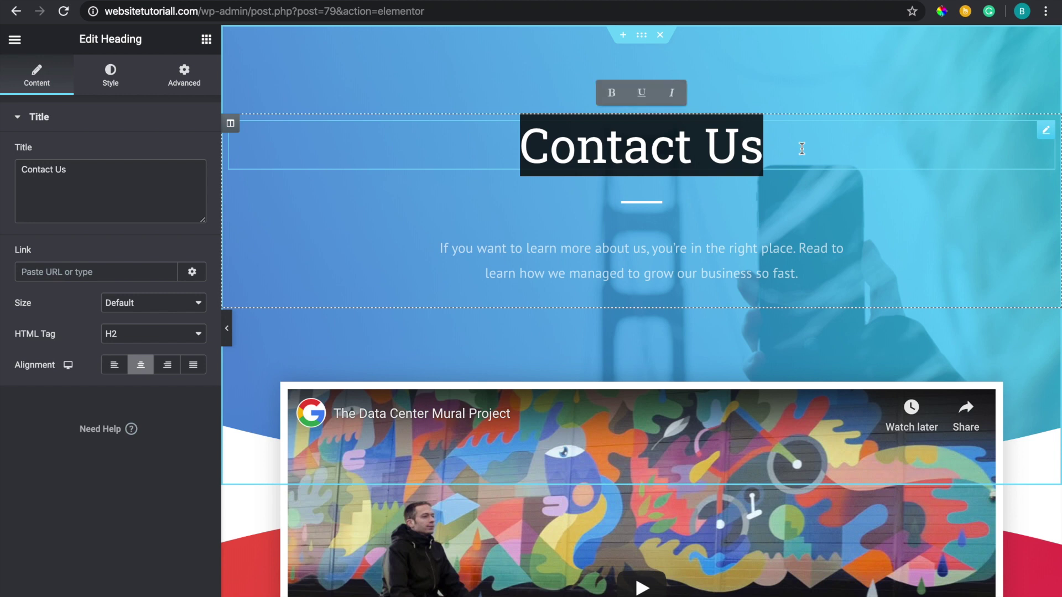
text(New Feat)
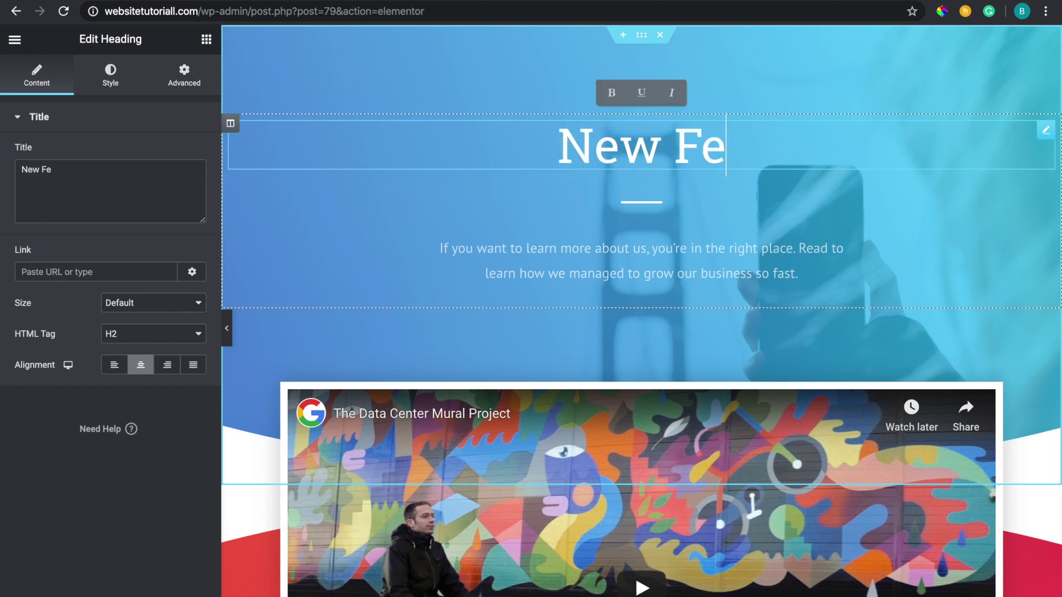
text(ures)
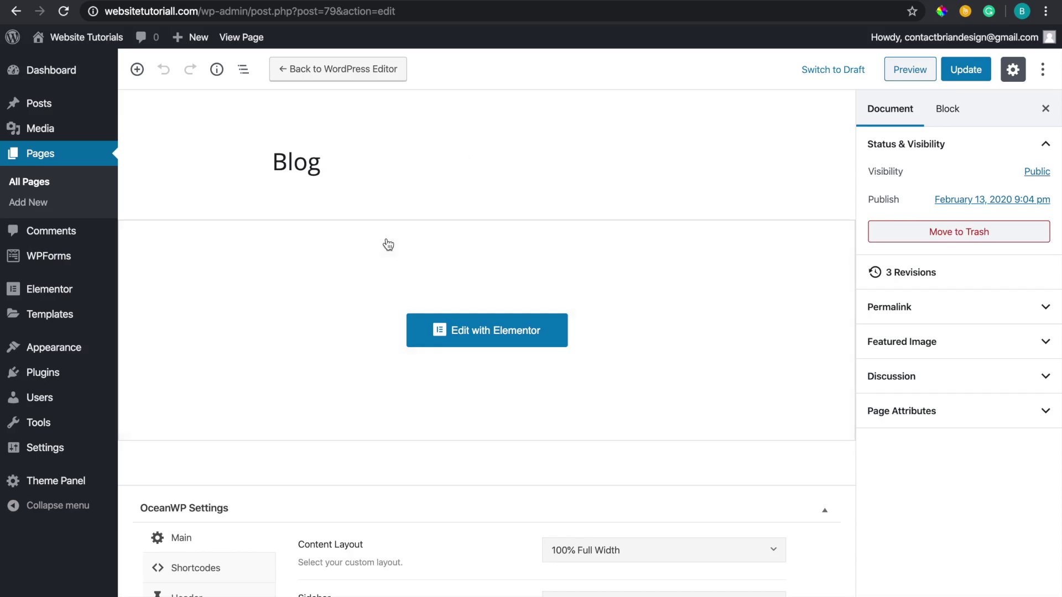
double_click(325, 161)
text(New)
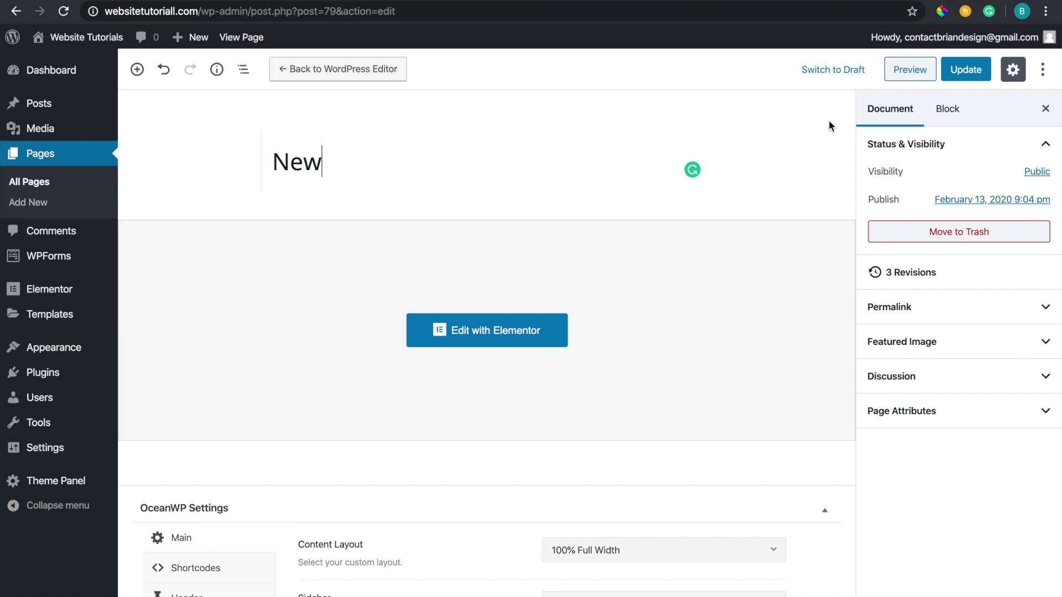
click(946, 77)
Step: Move the New menu item after Contact Us, save the menu, and preview the page
mouse_move(48, 346)
click(145, 412)
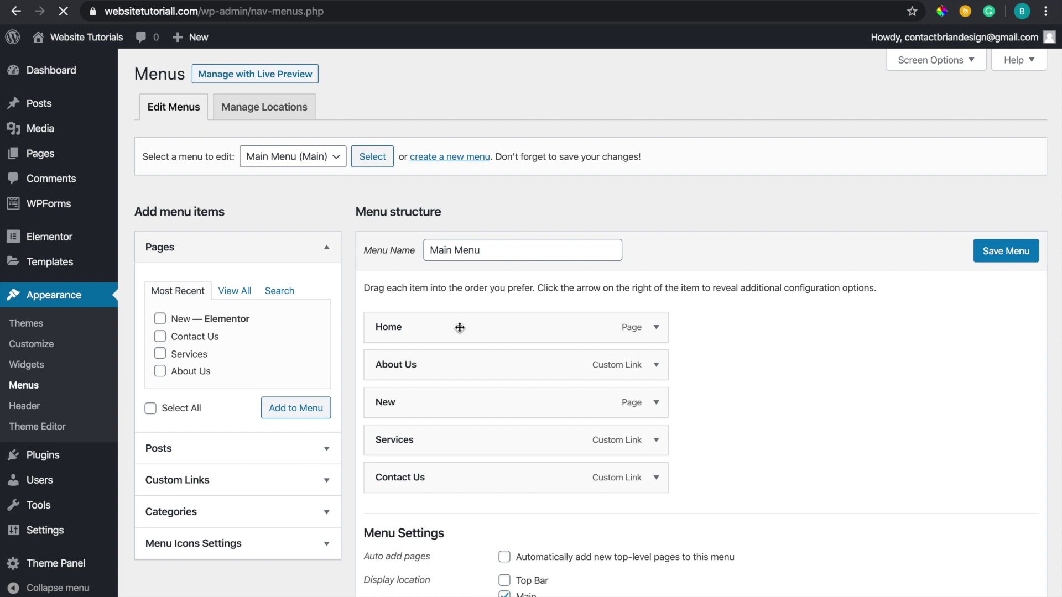
drag(493, 403, 377, 483)
click(1005, 258)
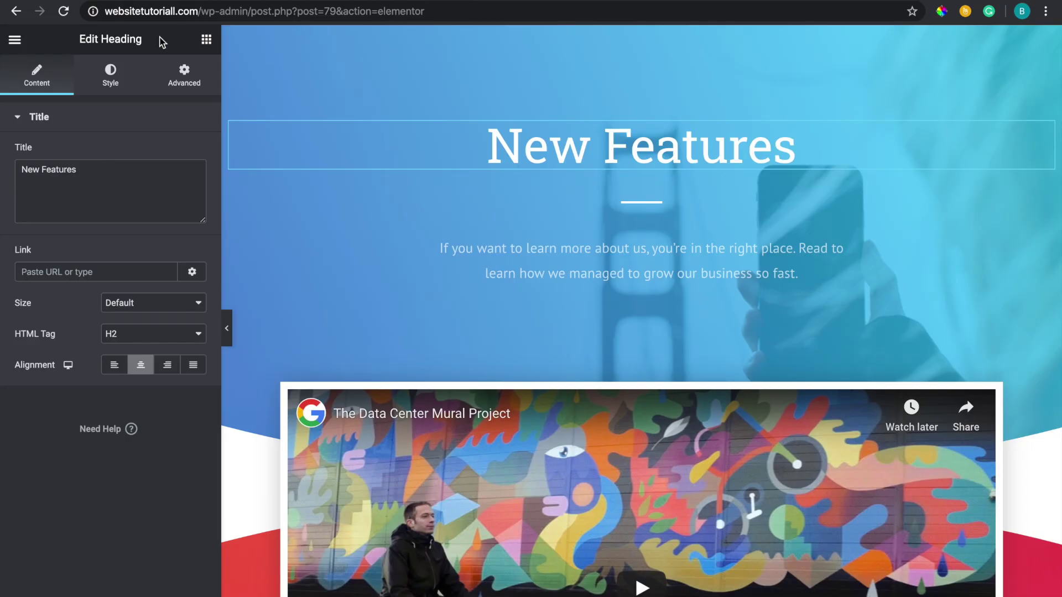
click(124, 589)
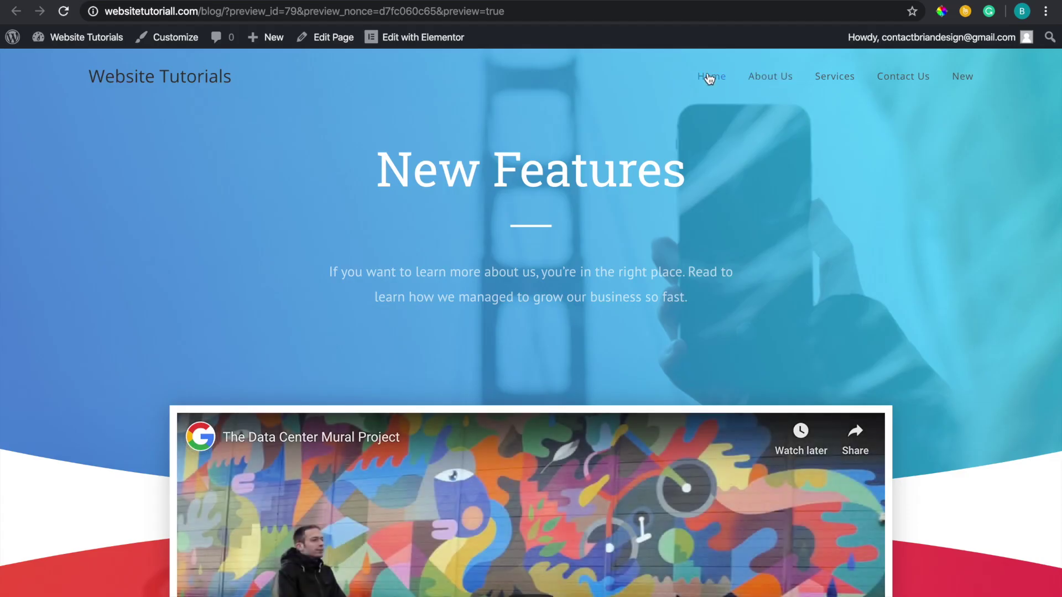
Step: Open the live home page, then the New page from the site menu and scroll it
click(709, 79)
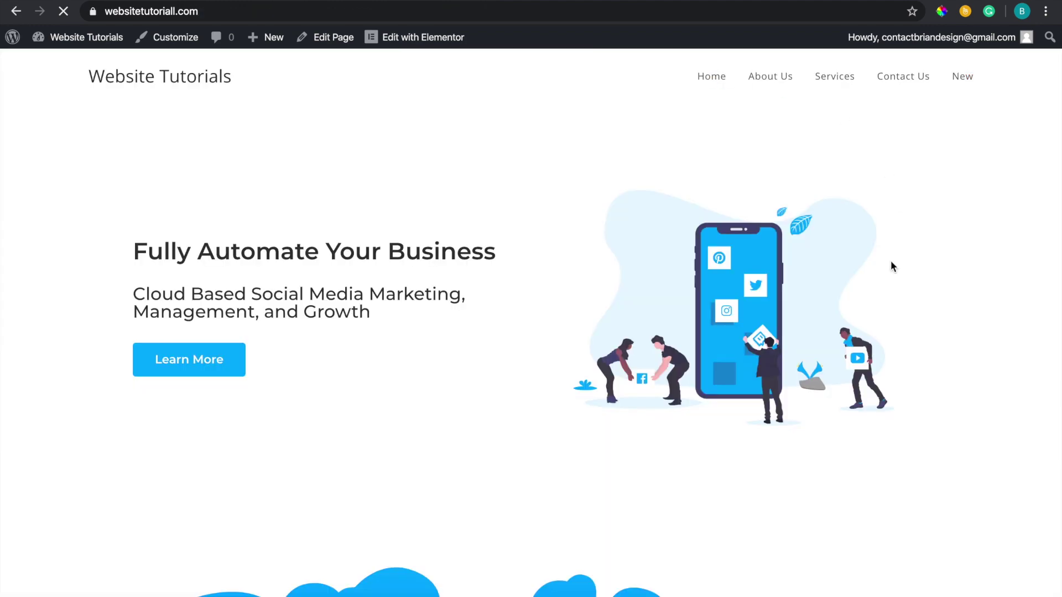
scroll(824, 80, down, 8)
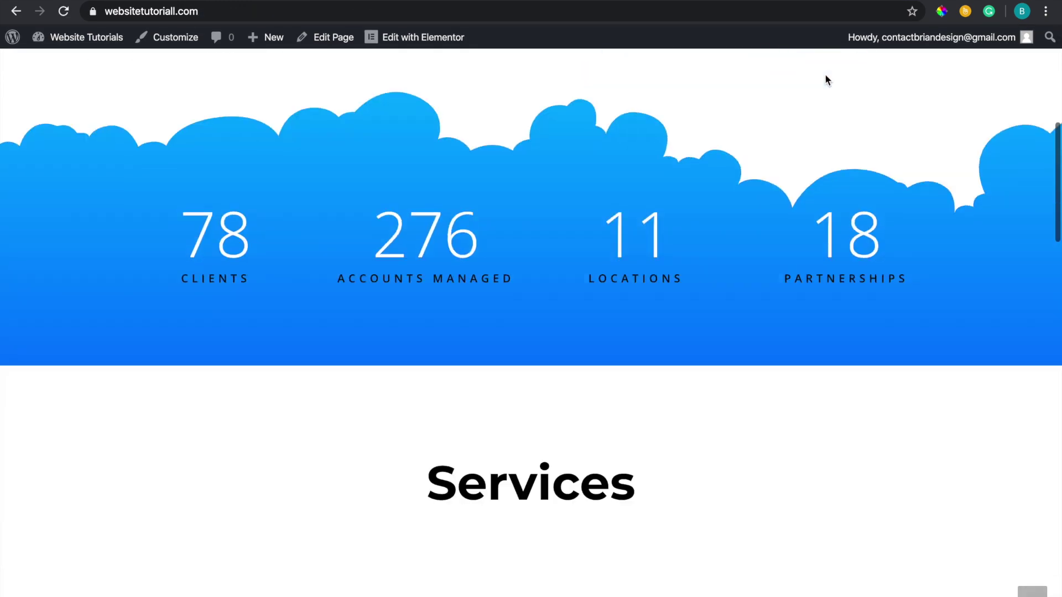
scroll(824, 81, up, 5)
scroll(929, 66, up, 4)
click(962, 80)
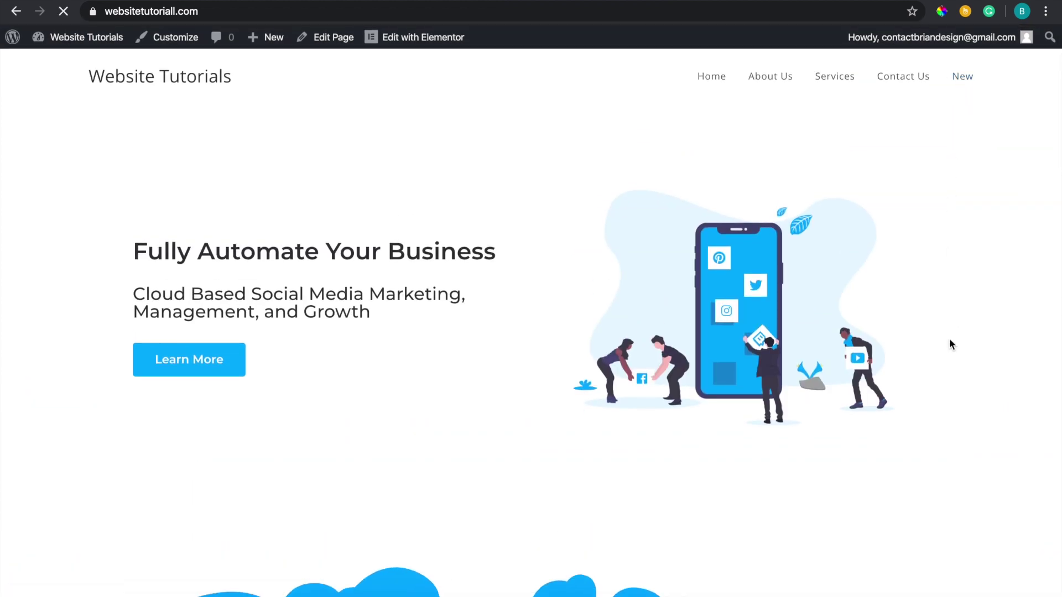
scroll(949, 344, down, 10)
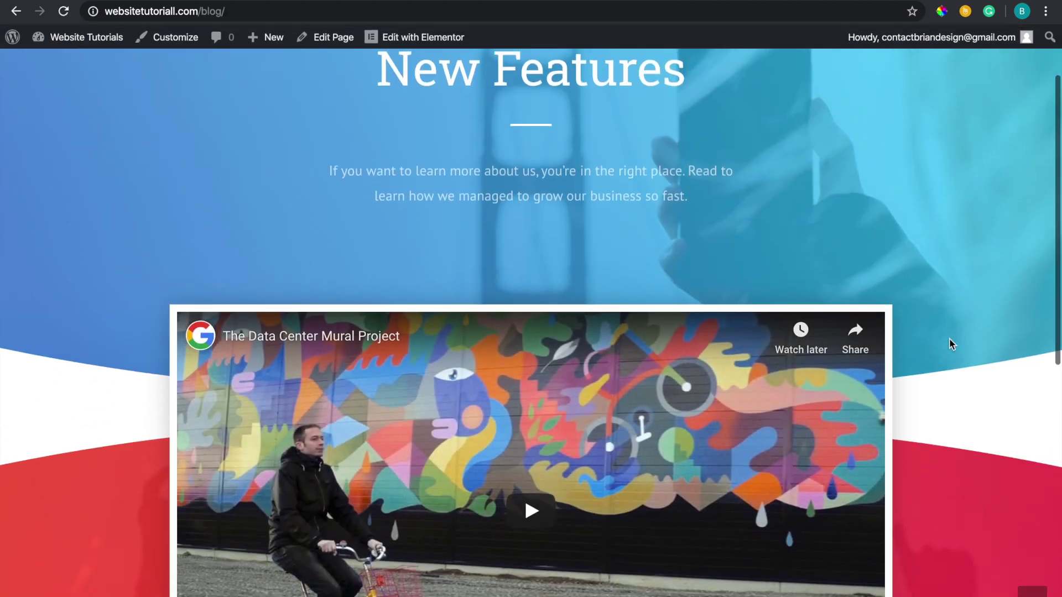
scroll(951, 344, down, 5)
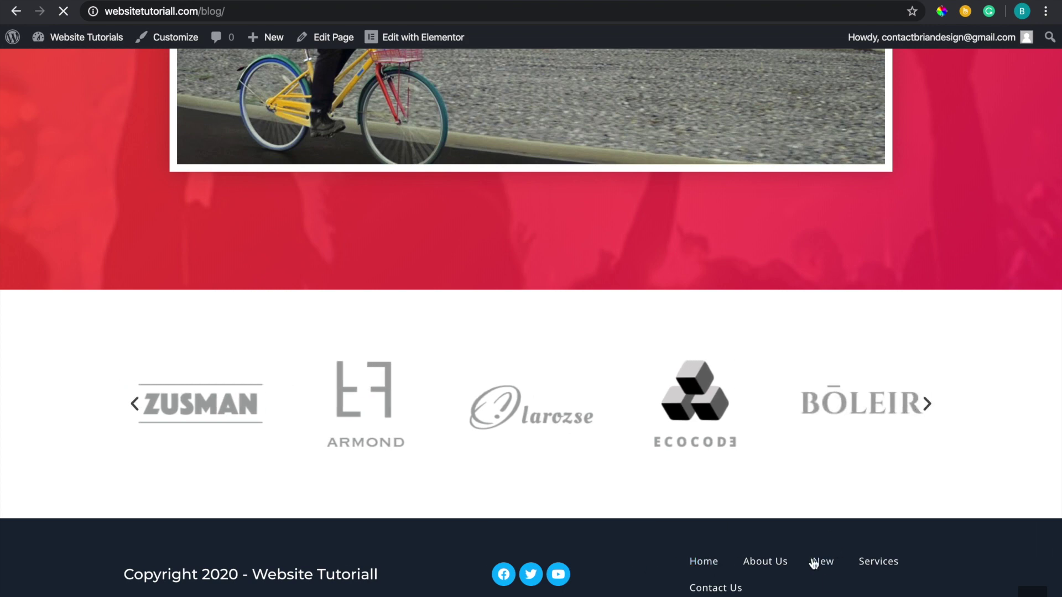
Step: Return to the home page from the footer and refresh it to check the menu
click(804, 573)
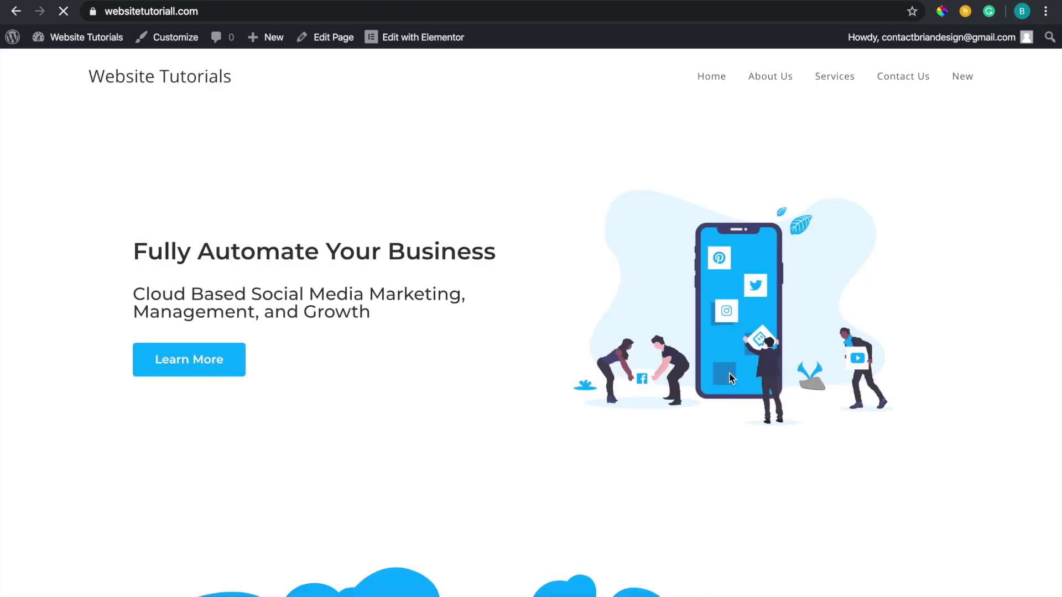
scroll(730, 378, down, 20)
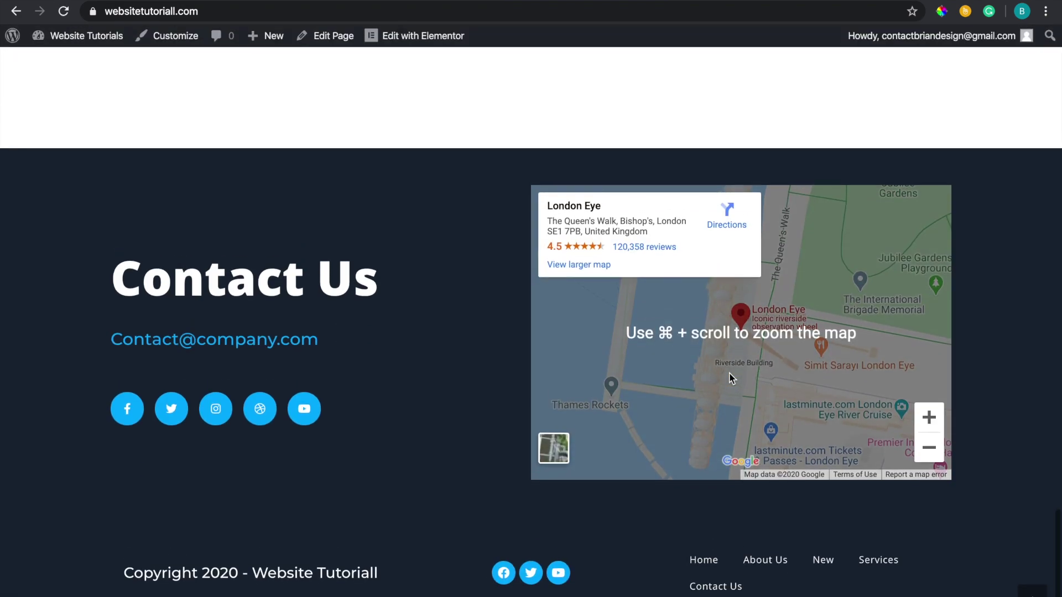
scroll(730, 378, up, 20)
key(super+r)
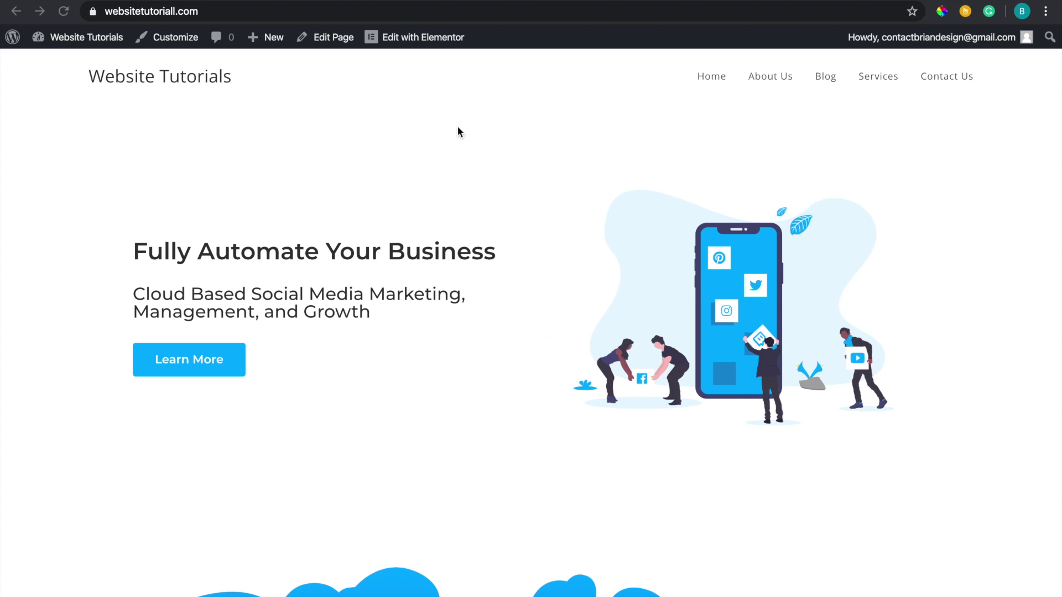
mouse_move(423, 50)
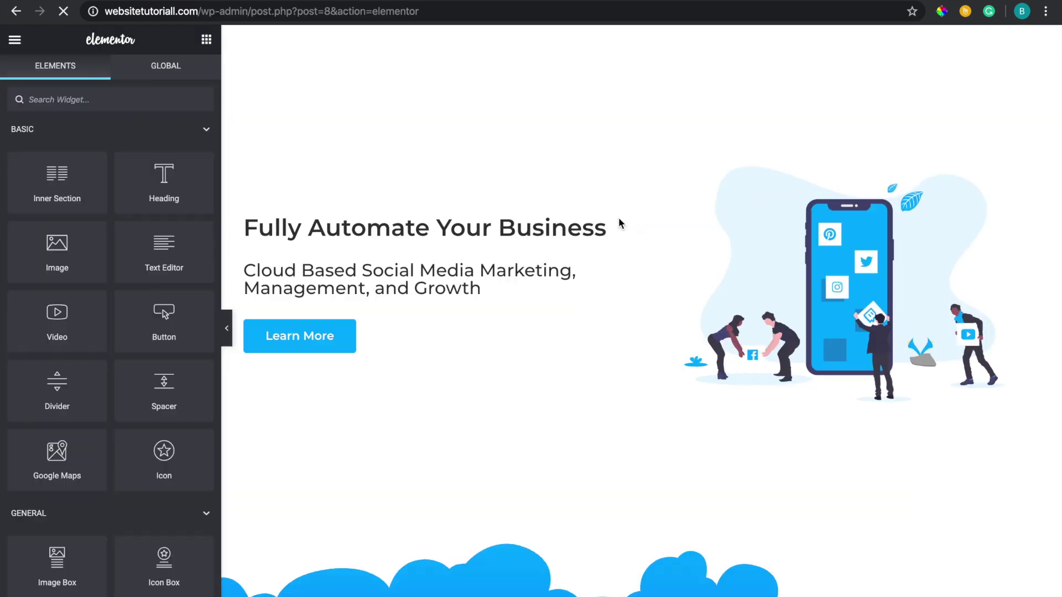
Step: Replace 'Are' with 'Our' in the testimonials heading and append 'About Us'
scroll(618, 223, down, 7)
scroll(618, 223, down, 15)
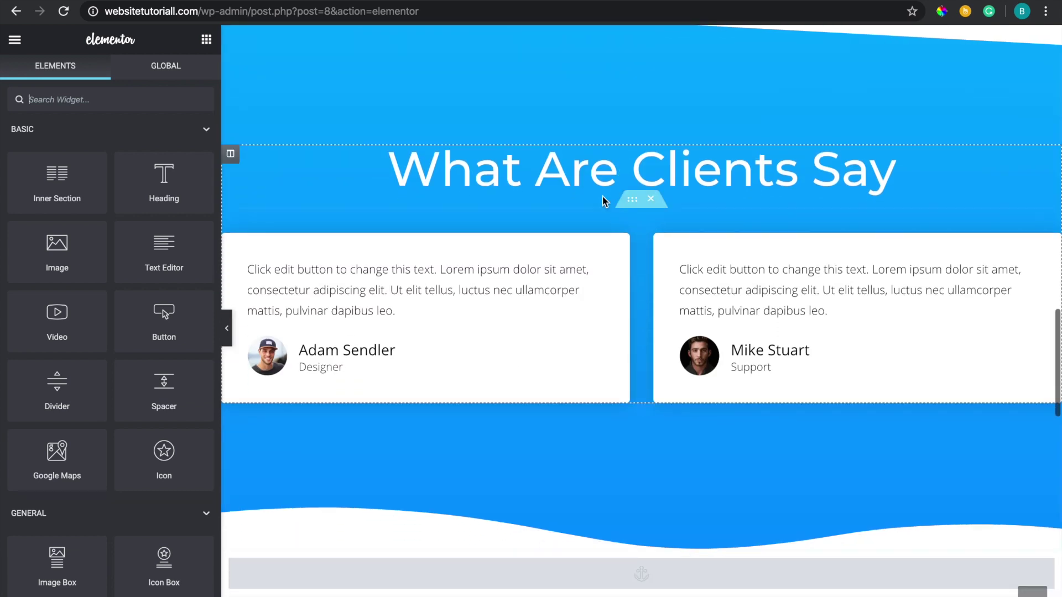
click(593, 179)
click(608, 172)
double_click(547, 177)
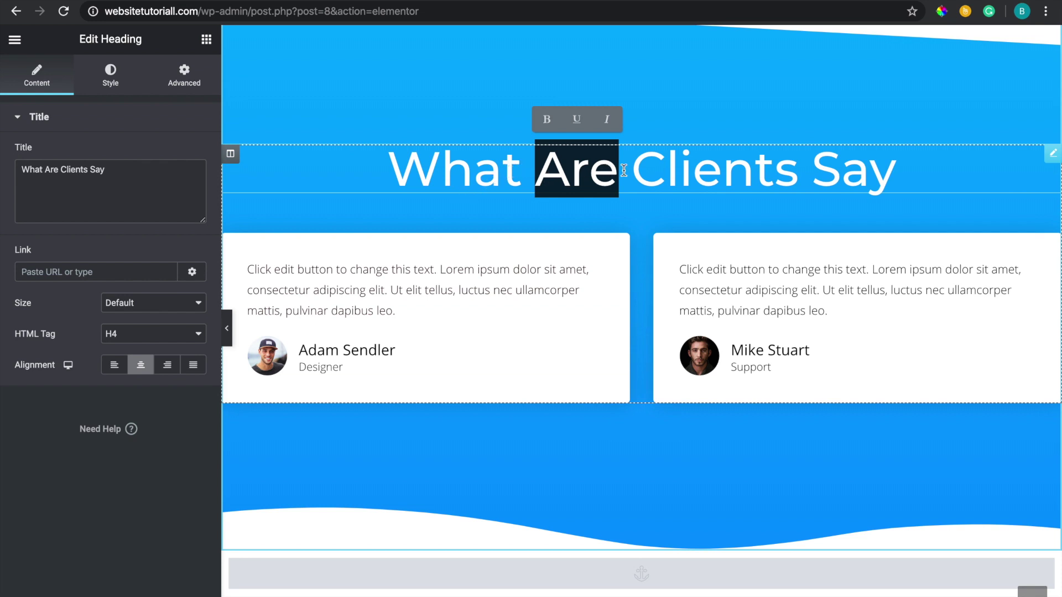
text(Our)
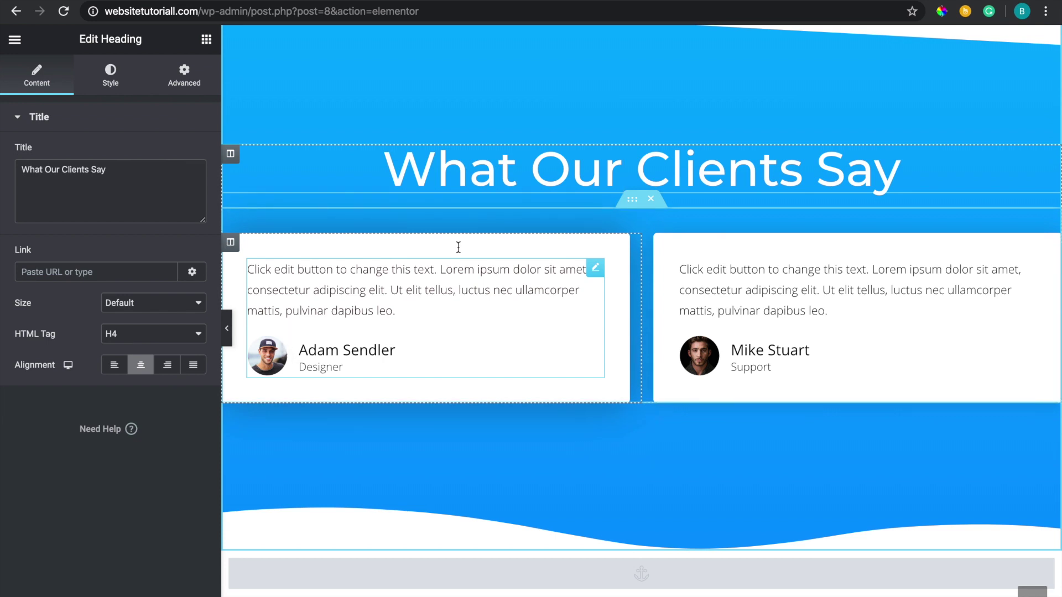
triple_click(474, 173)
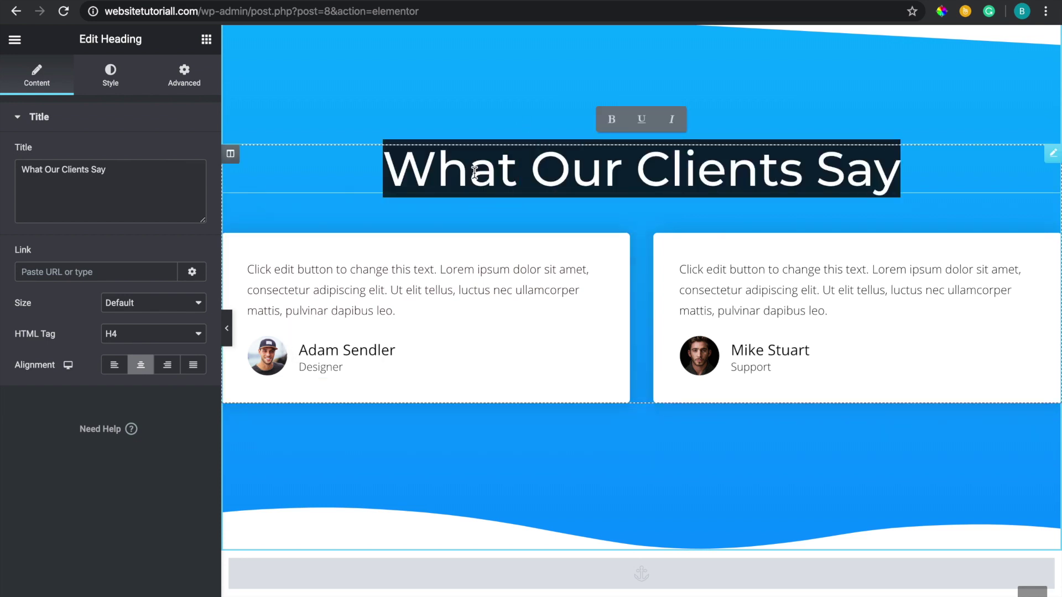
click(537, 177)
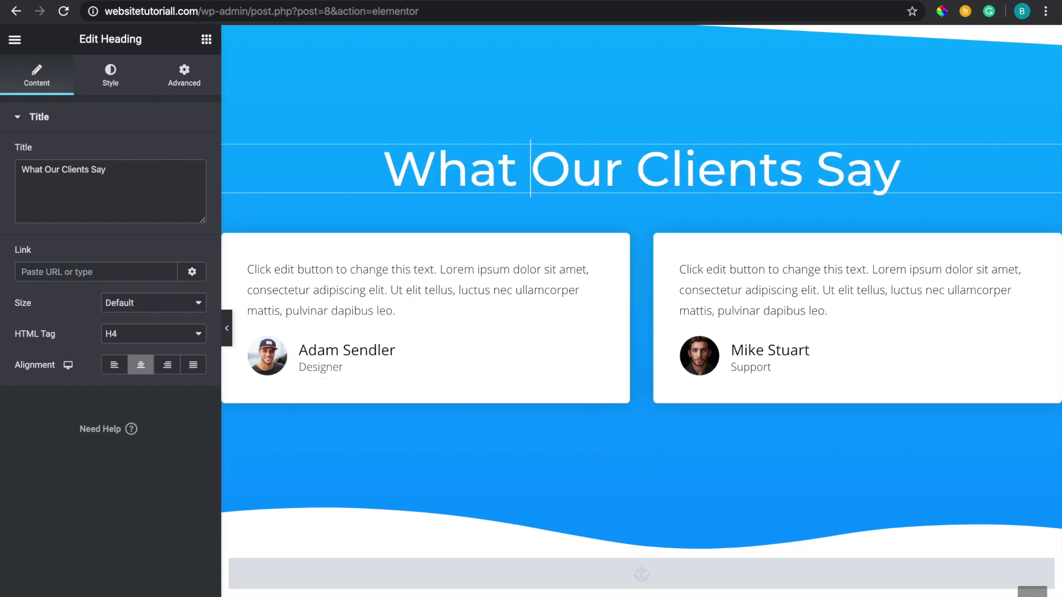
click(911, 169)
text(About Us)
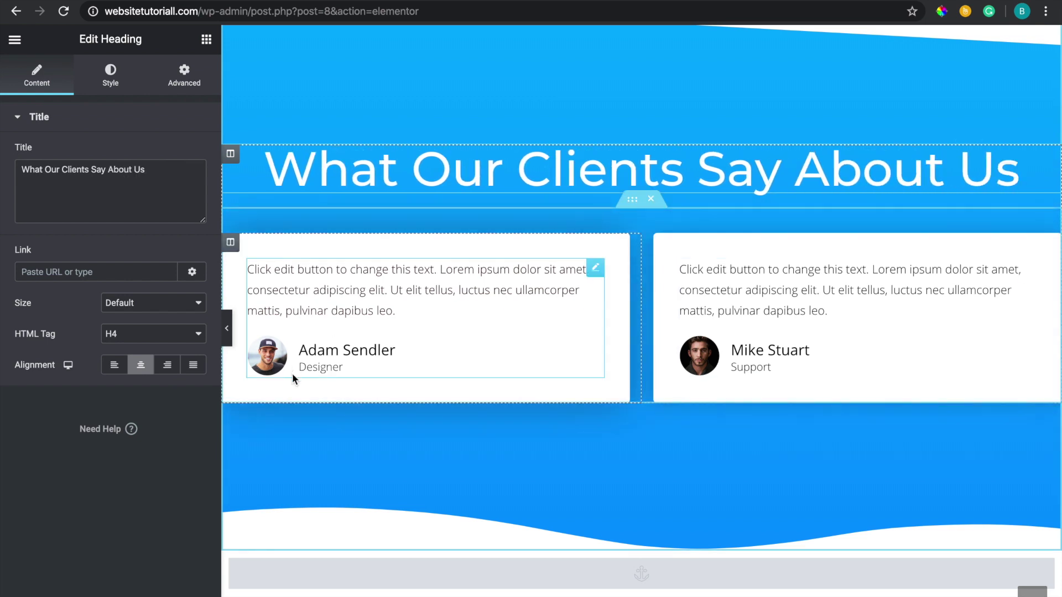
Step: Preview the edited page at full width, then restore the editor with the widget list
click(226, 328)
scroll(339, 283, up, 3)
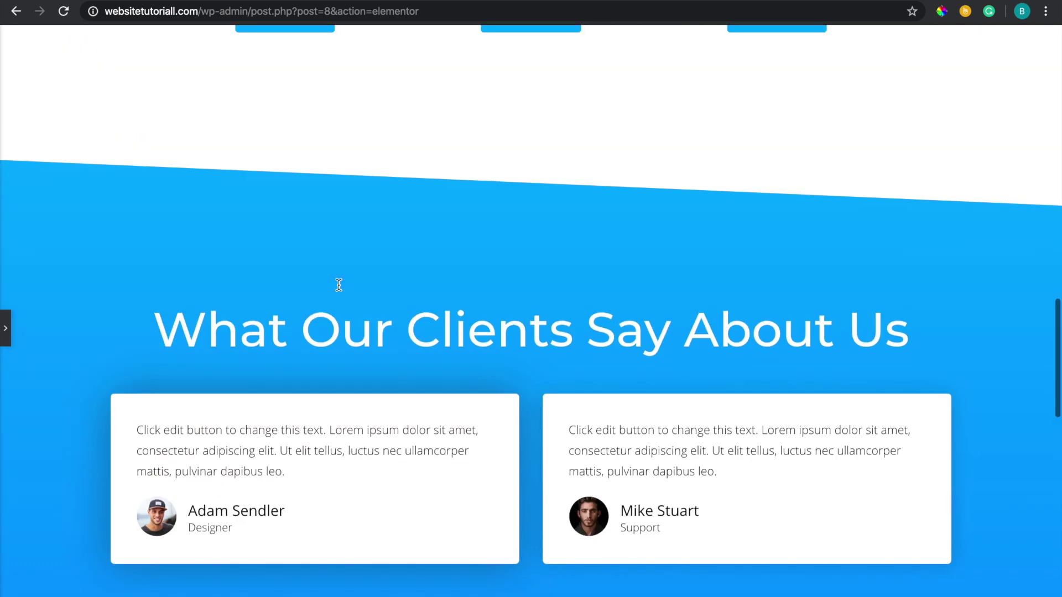
scroll(338, 282, down, 2)
click(5, 328)
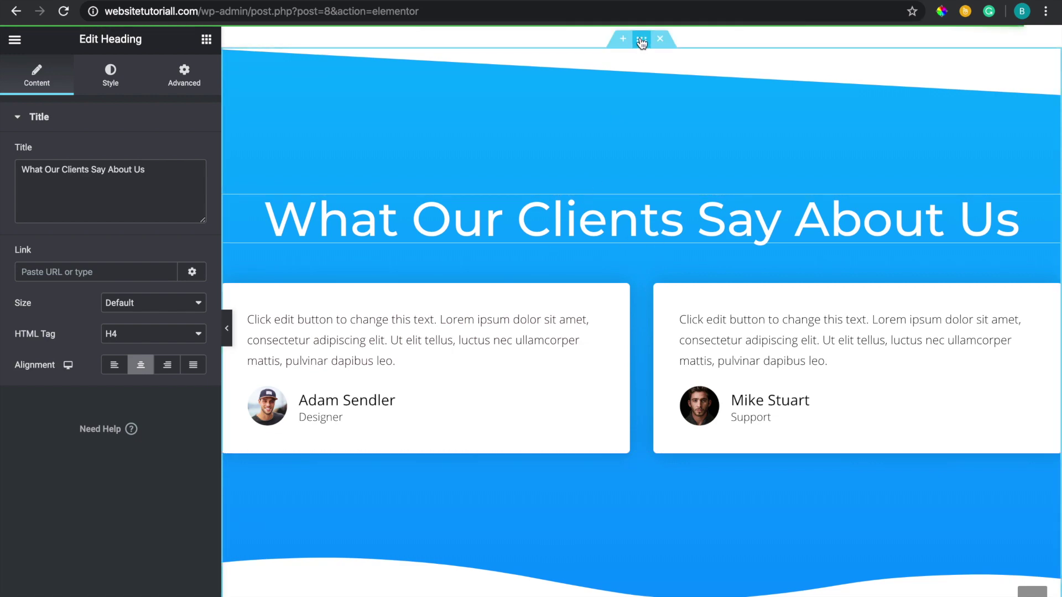
scroll(461, 251, down, 1)
scroll(461, 218, up, 15)
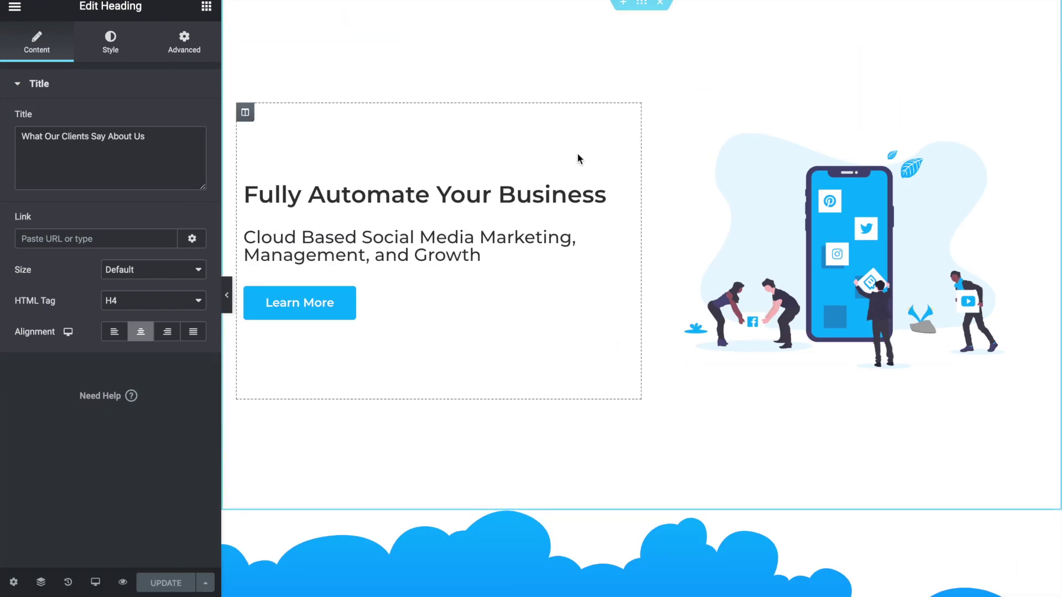
click(304, 442)
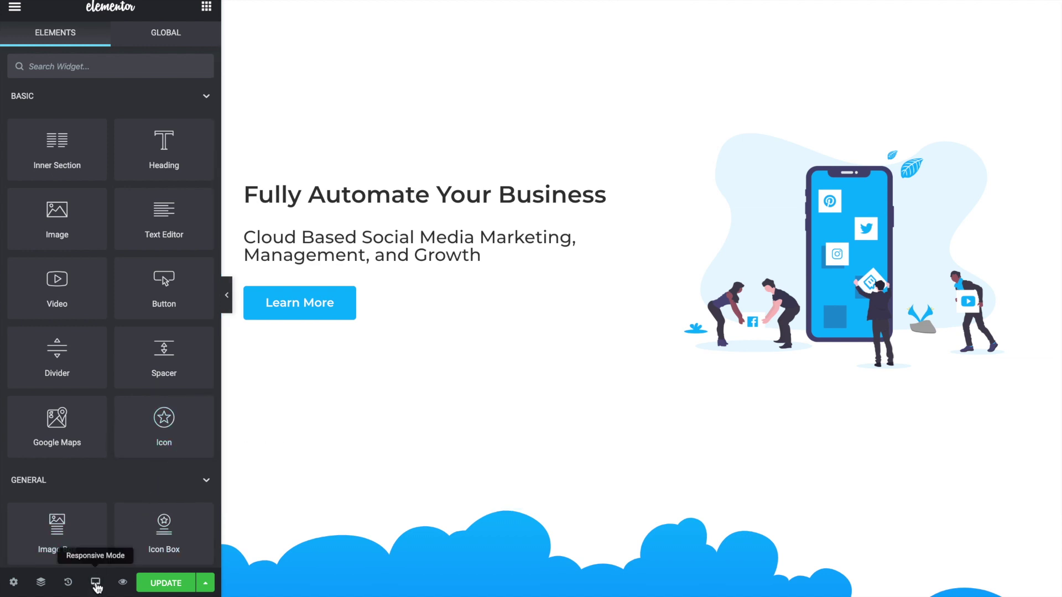
Step: Switch the preview to tablet width and scroll through the hero section
click(96, 584)
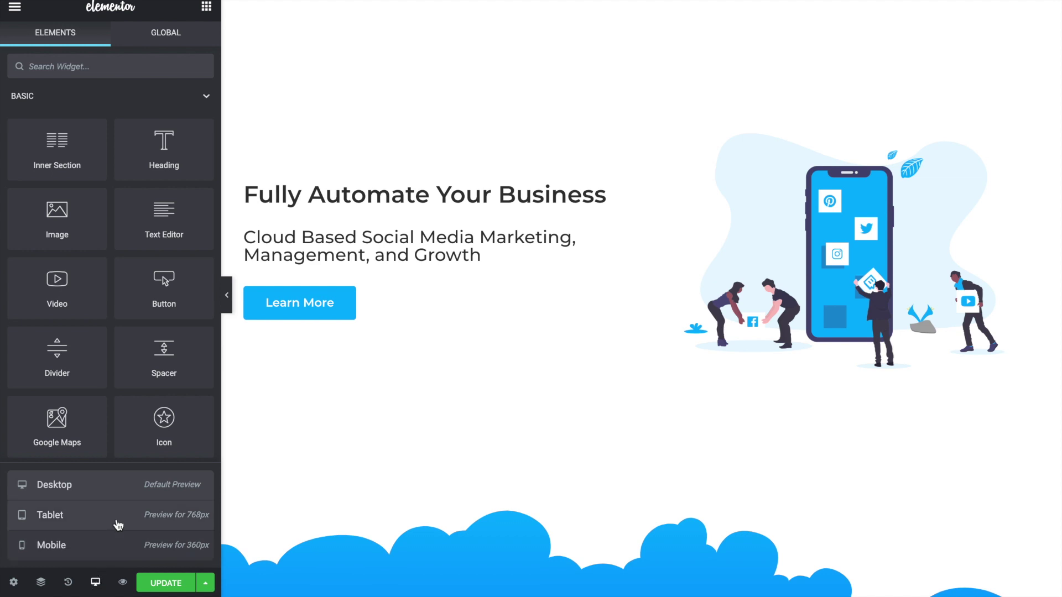
click(117, 522)
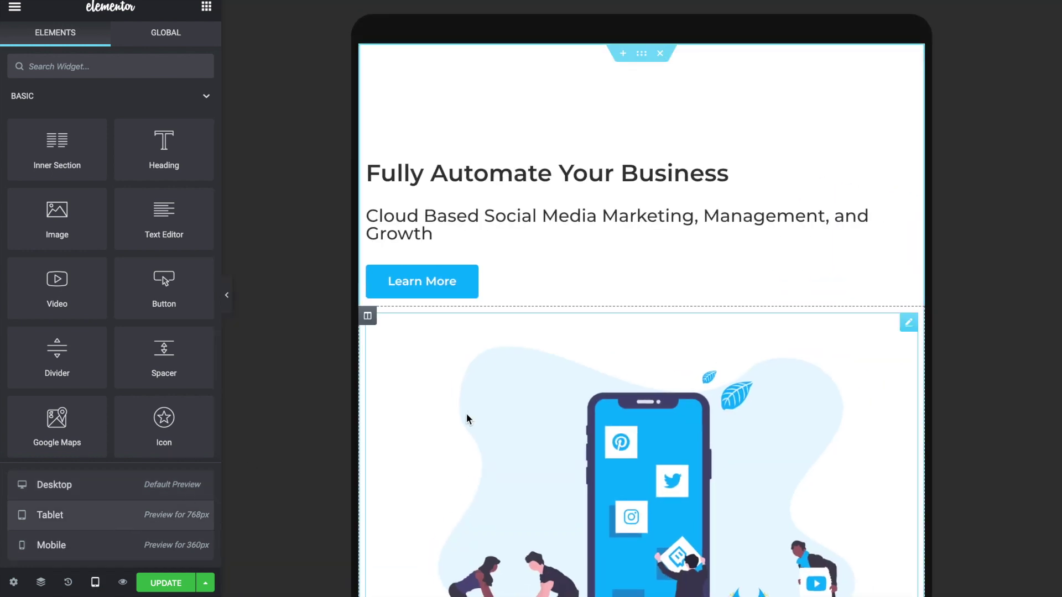
scroll(466, 419, down, 4)
scroll(466, 419, up, 3)
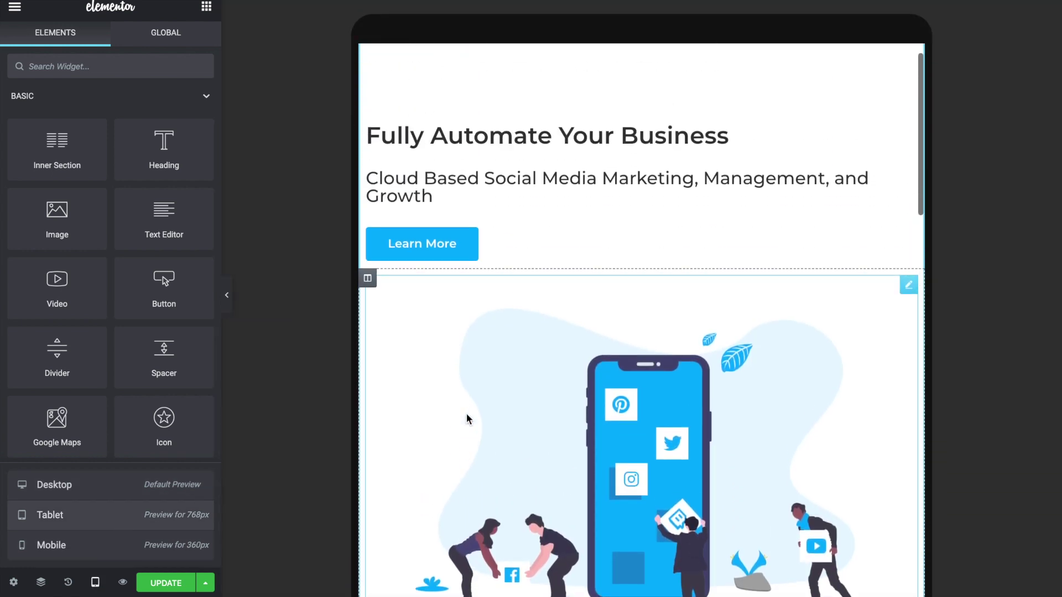
scroll(466, 413, down, 2)
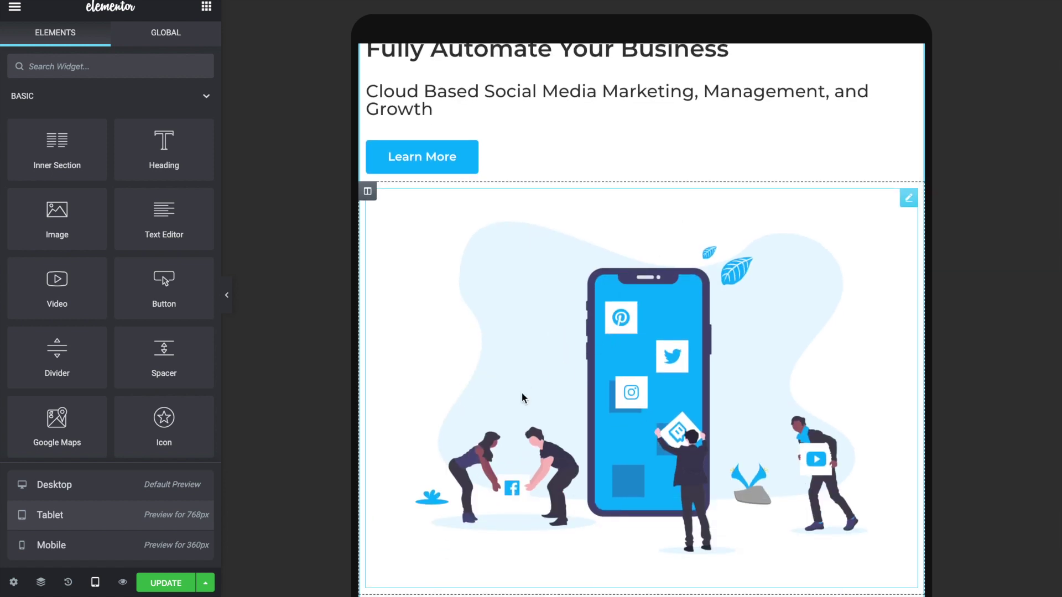
scroll(522, 392, down, 2)
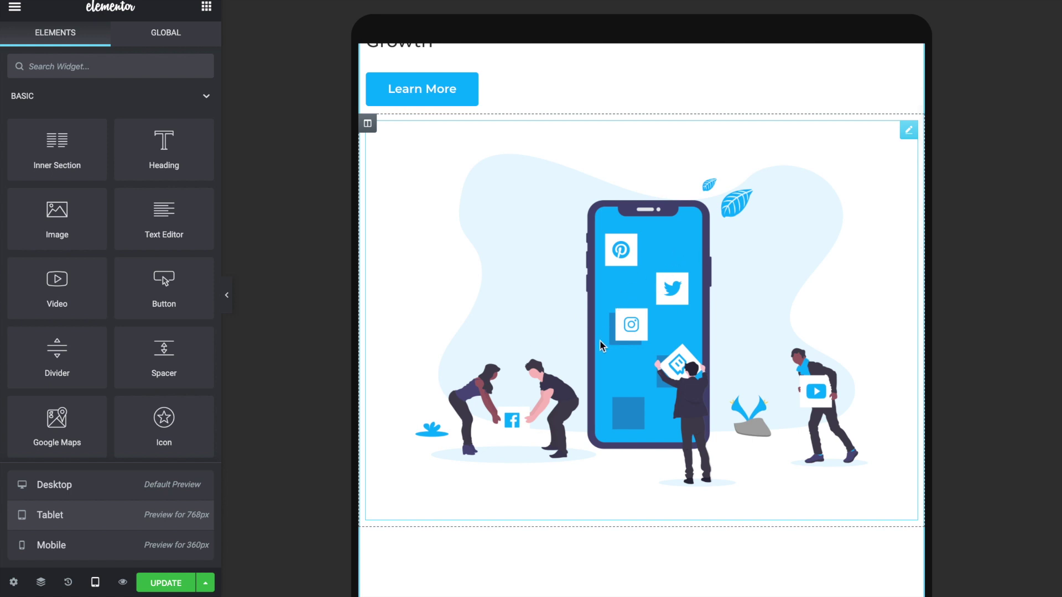
scroll(600, 347, up, 1)
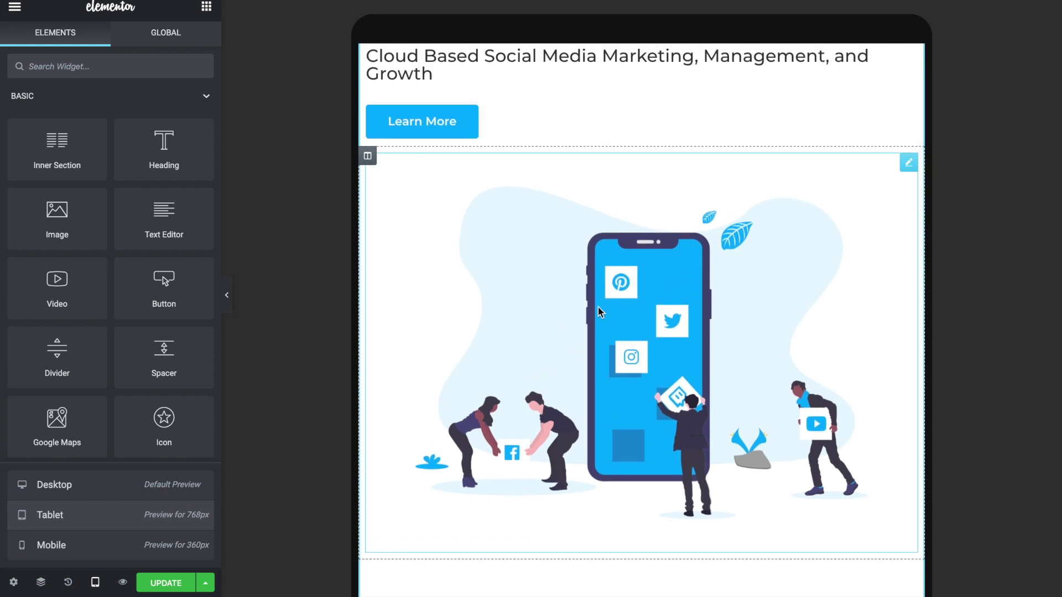
scroll(602, 302, up, 2)
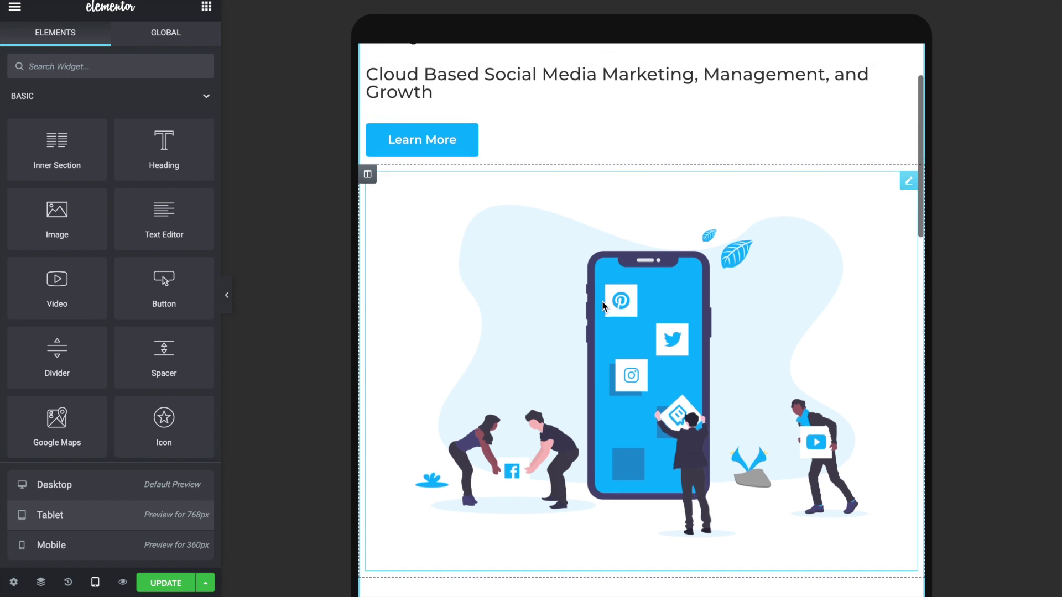
scroll(608, 423, up, 2)
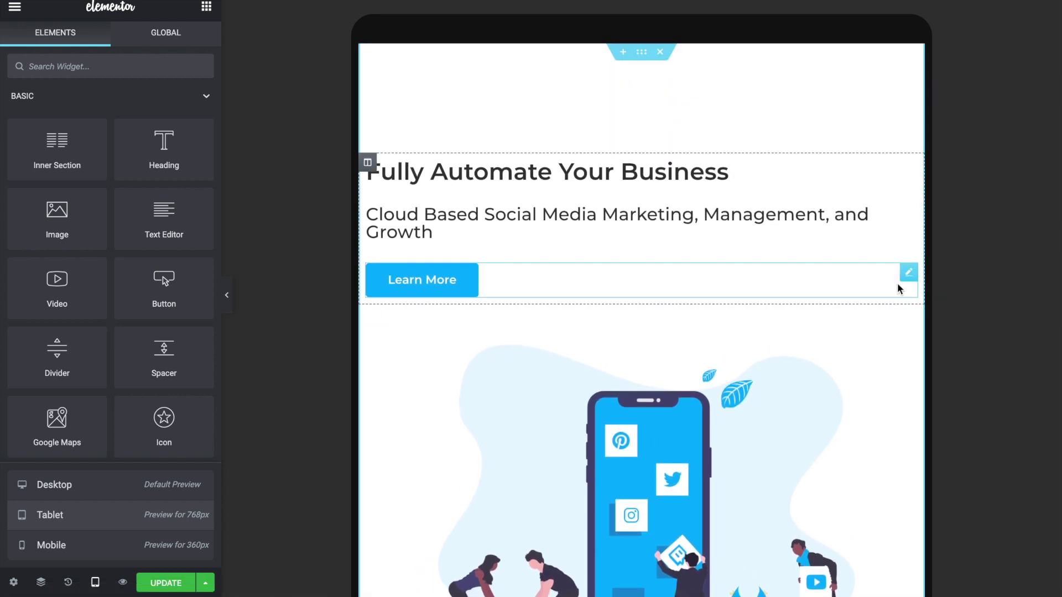
Step: Center the Learn More button, subheading and main heading for tablet, then return to desktop preview
click(910, 271)
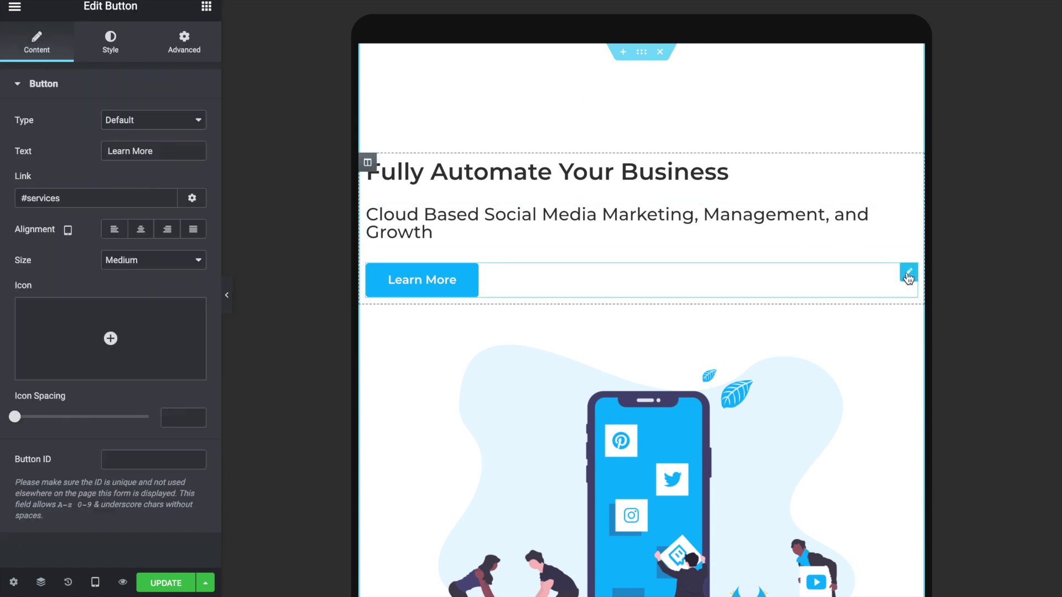
click(140, 228)
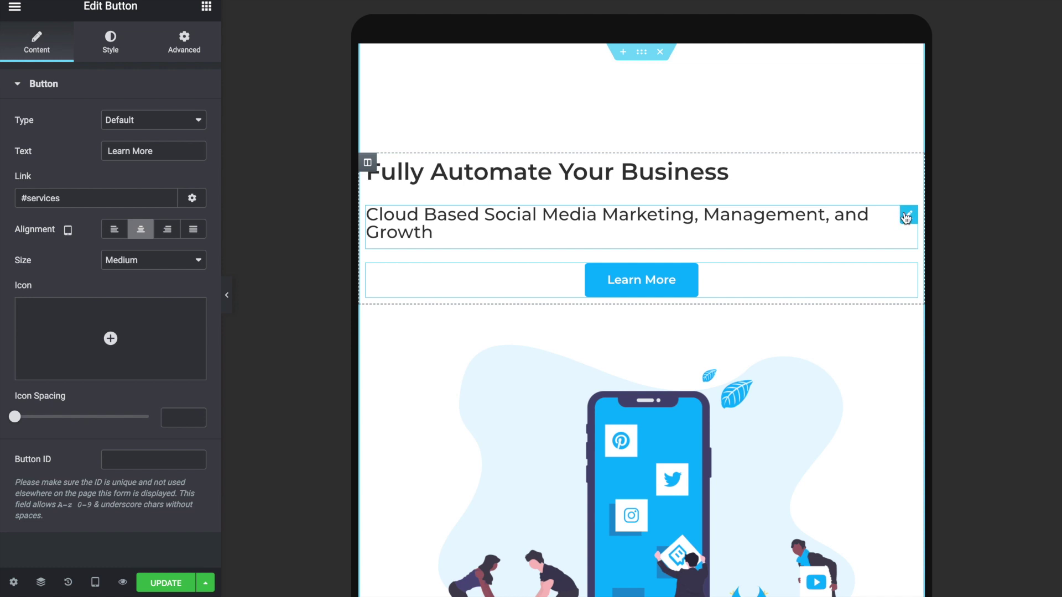
click(906, 217)
click(140, 331)
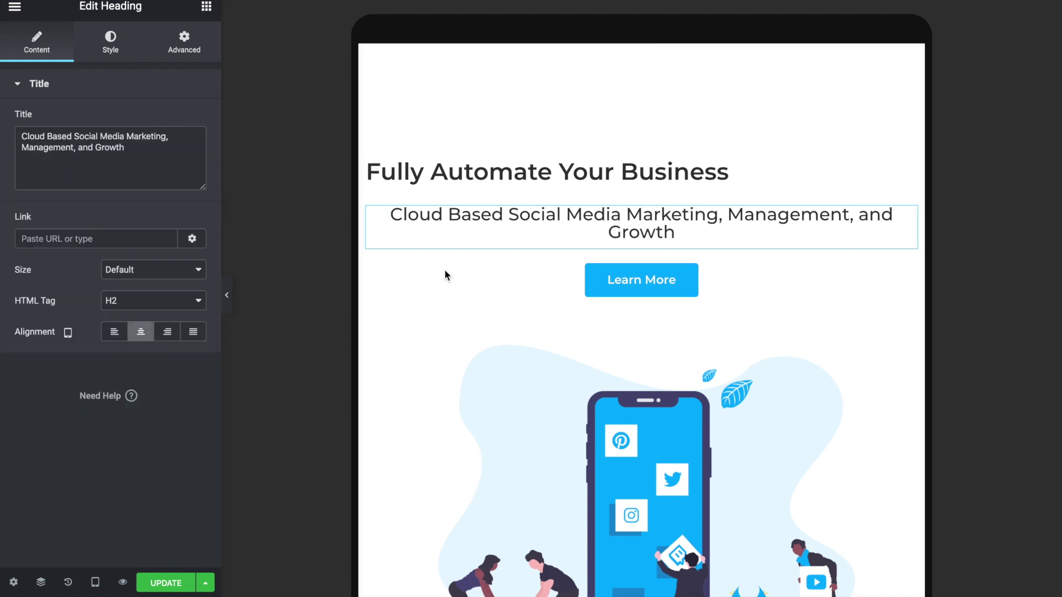
click(907, 168)
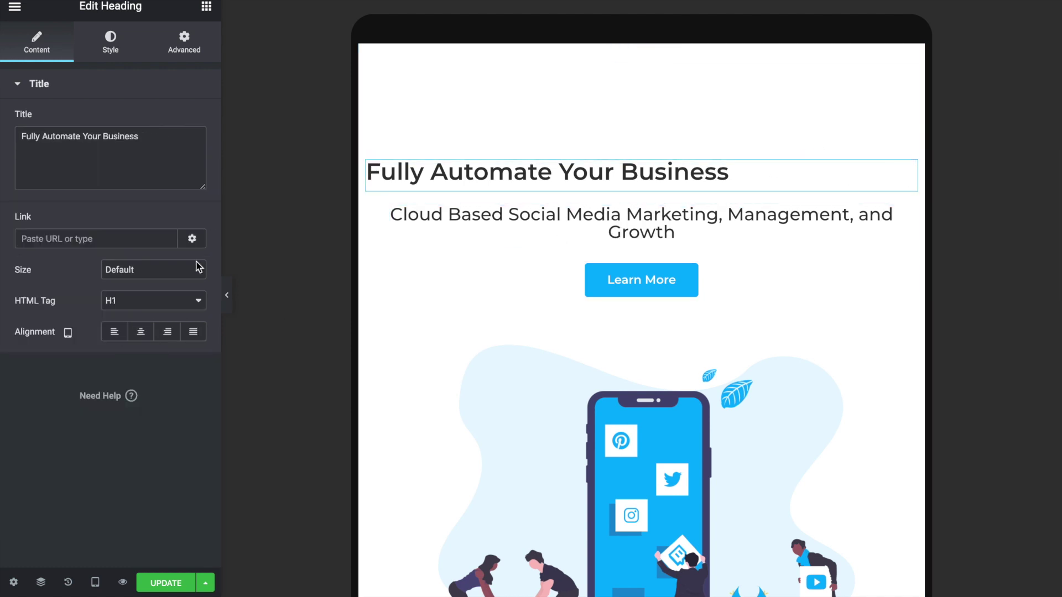
click(147, 334)
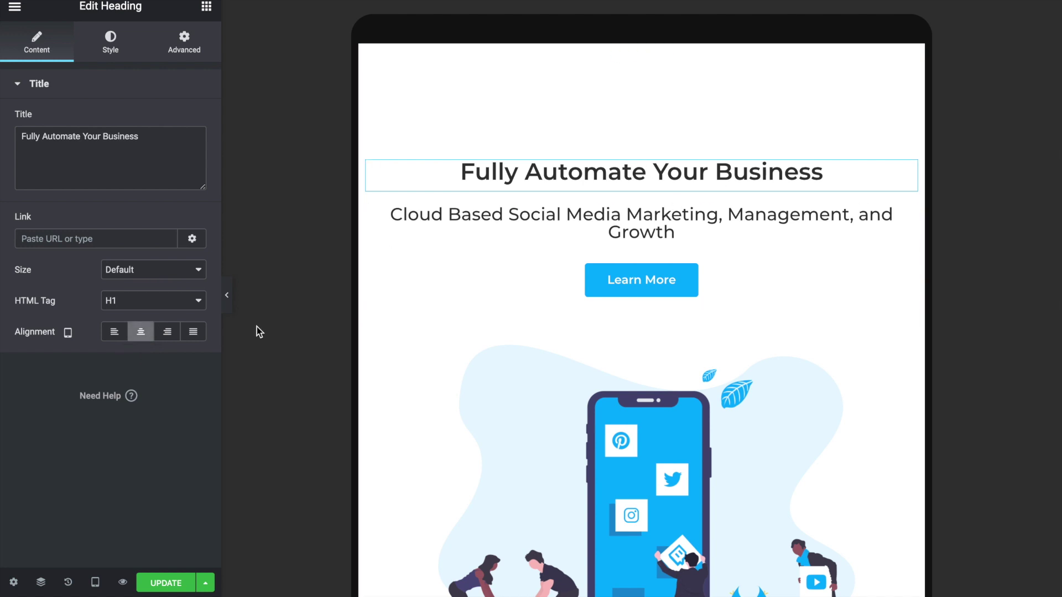
click(95, 582)
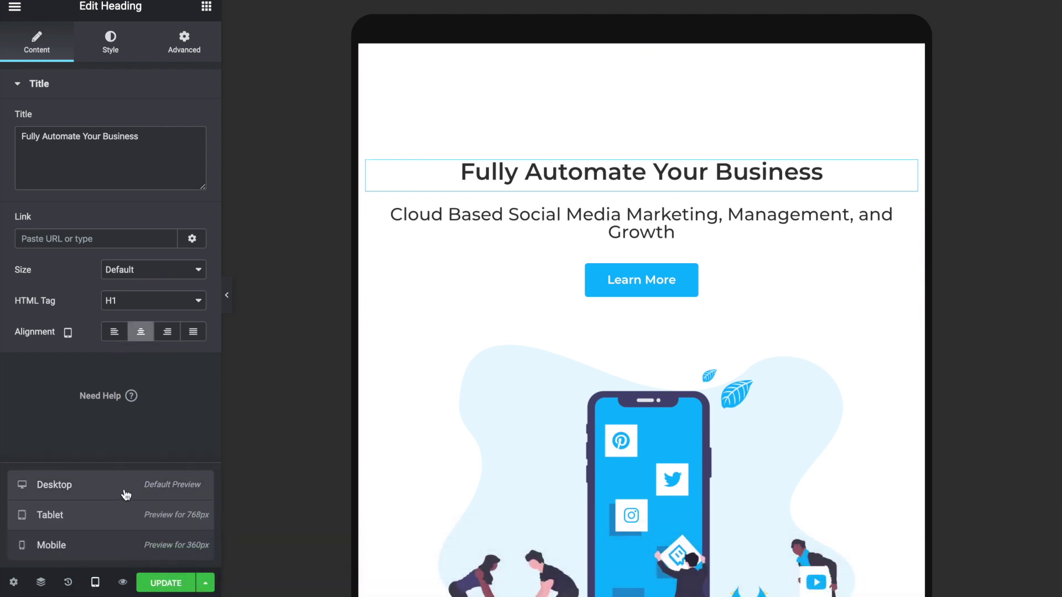
click(127, 493)
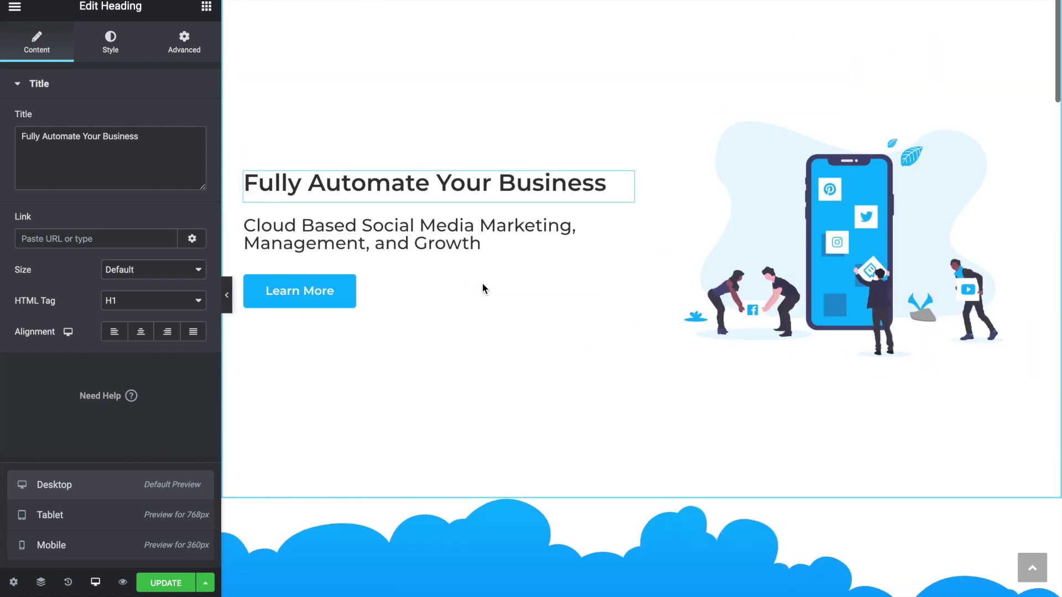
Step: Switch back to tablet preview and scroll the full-width page down to the counters section
click(227, 294)
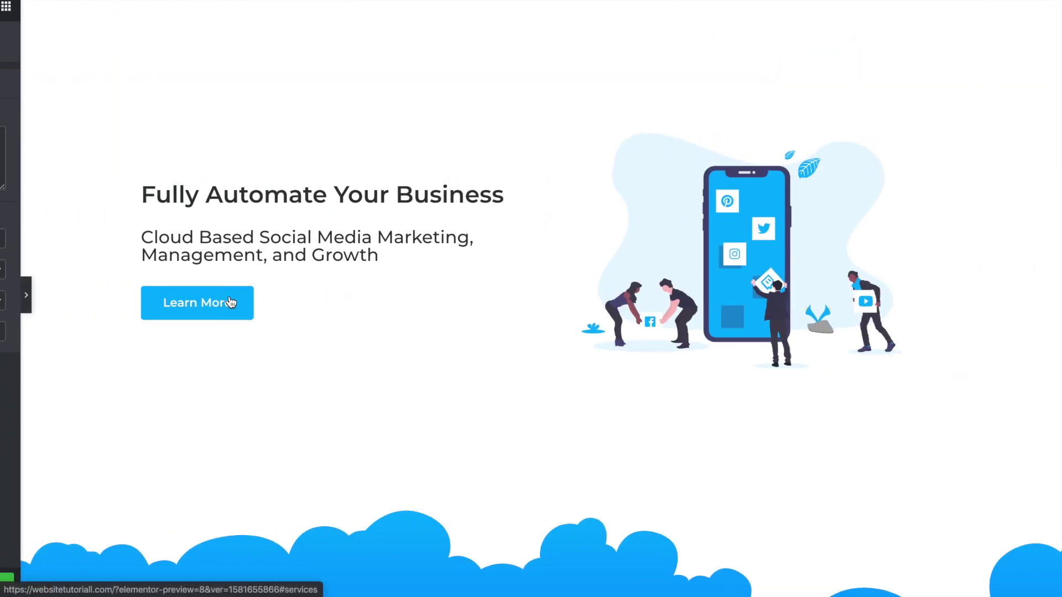
click(4, 293)
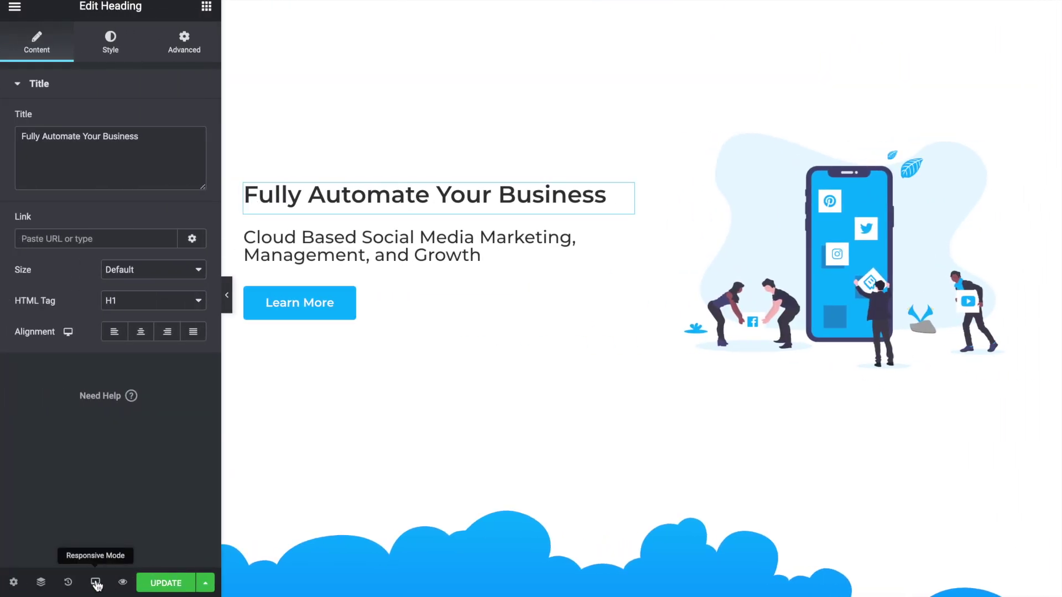
click(95, 581)
click(104, 525)
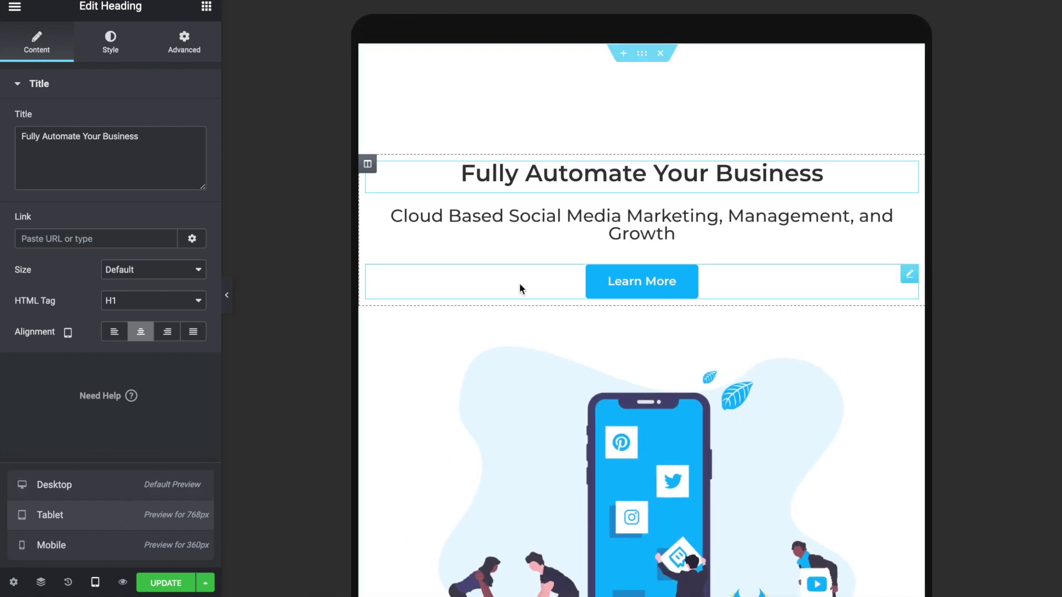
click(231, 302)
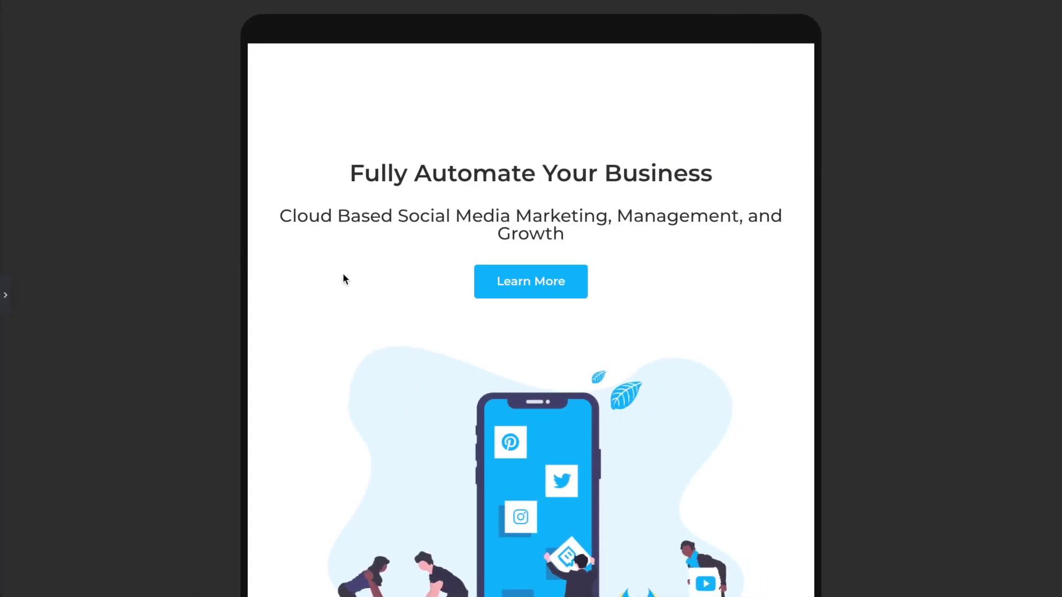
scroll(343, 279, down, 4)
scroll(343, 279, up, 3)
scroll(343, 280, down, 5)
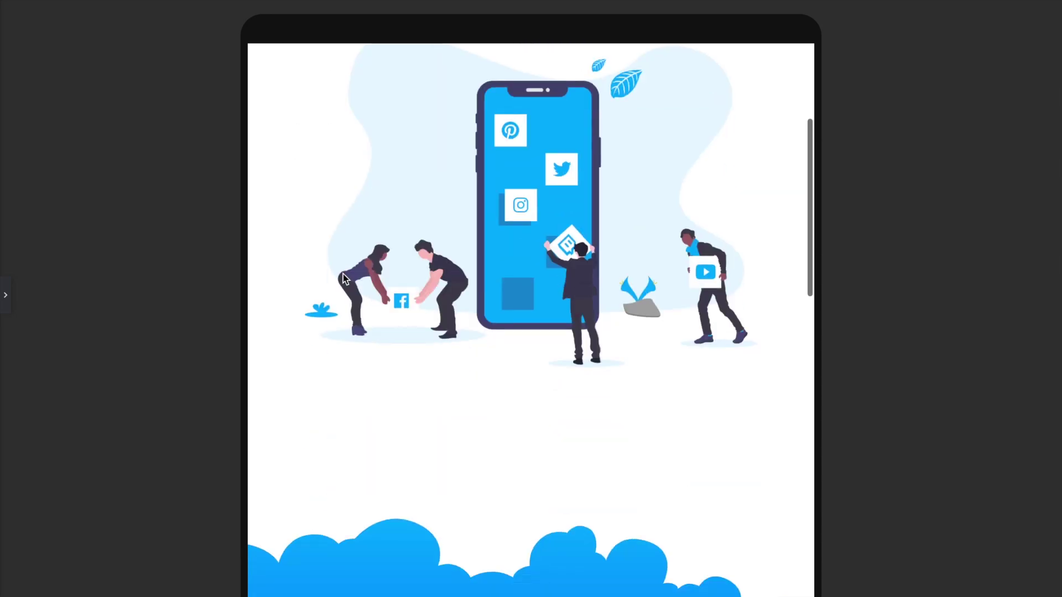
click(5, 295)
scroll(647, 338, down, 3)
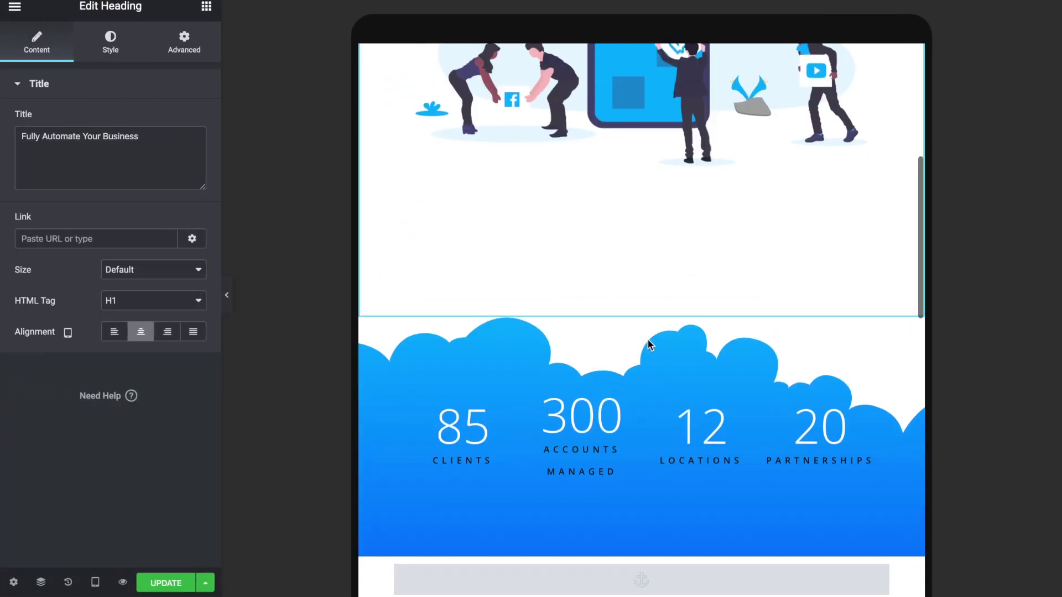
scroll(648, 339, down, 1)
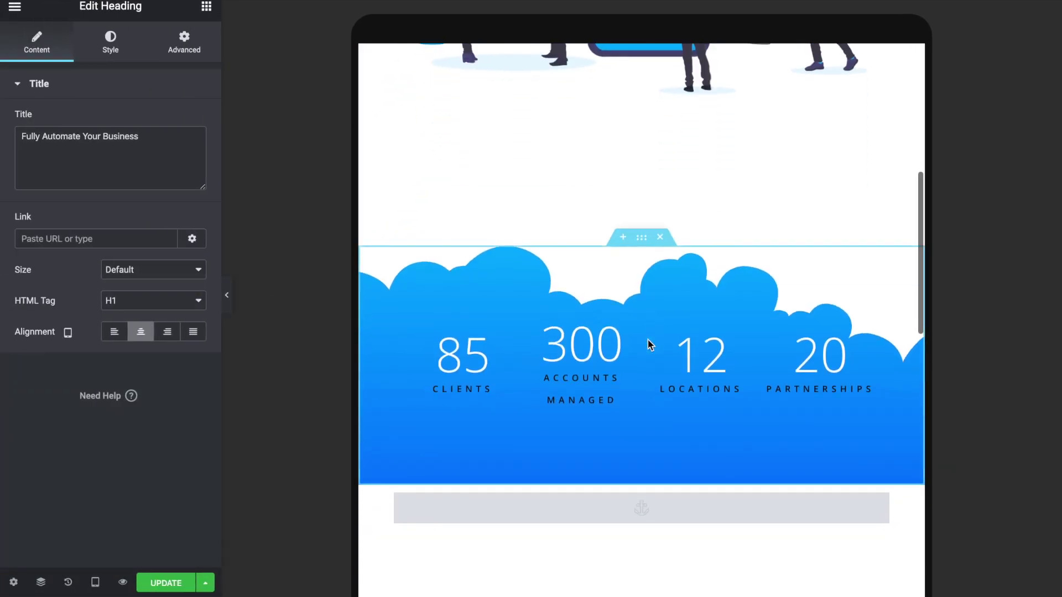
Step: Show the Style settings of the 300 Accounts Managed counter, then scroll to Services
click(597, 390)
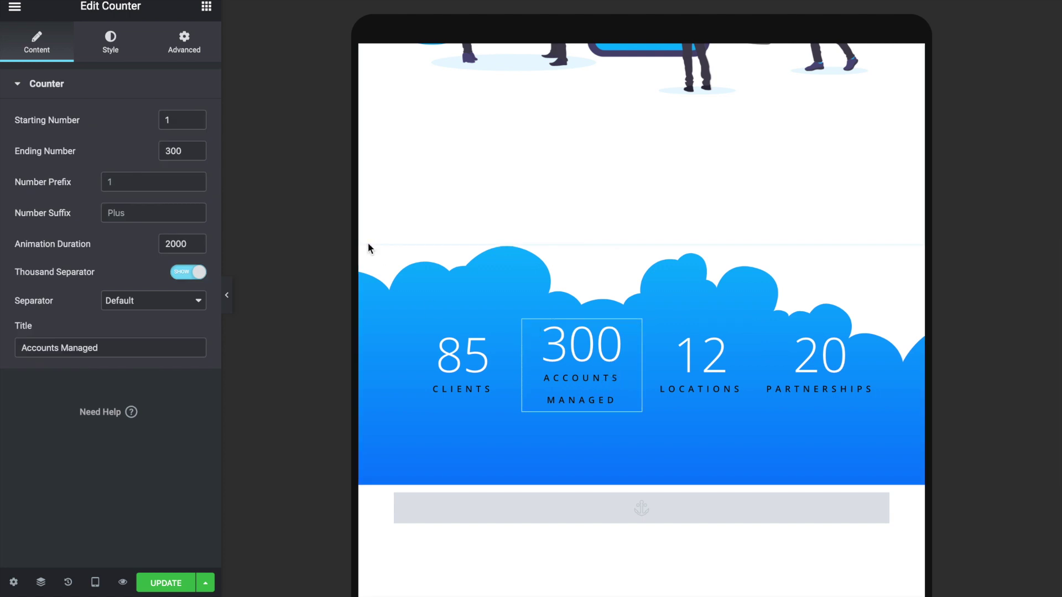
click(114, 44)
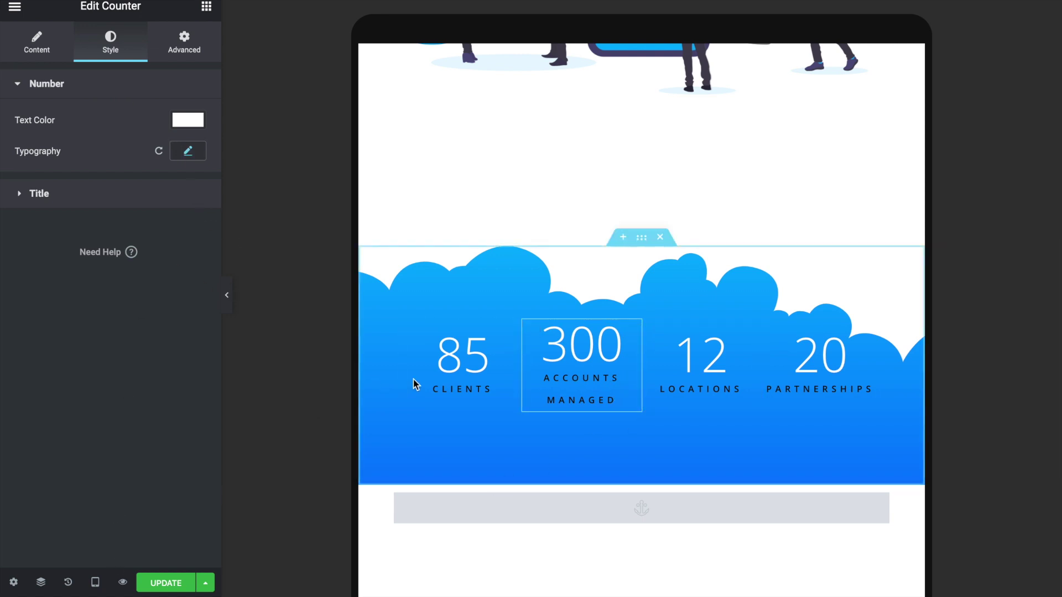
scroll(543, 467, down, 5)
scroll(542, 469, down, 4)
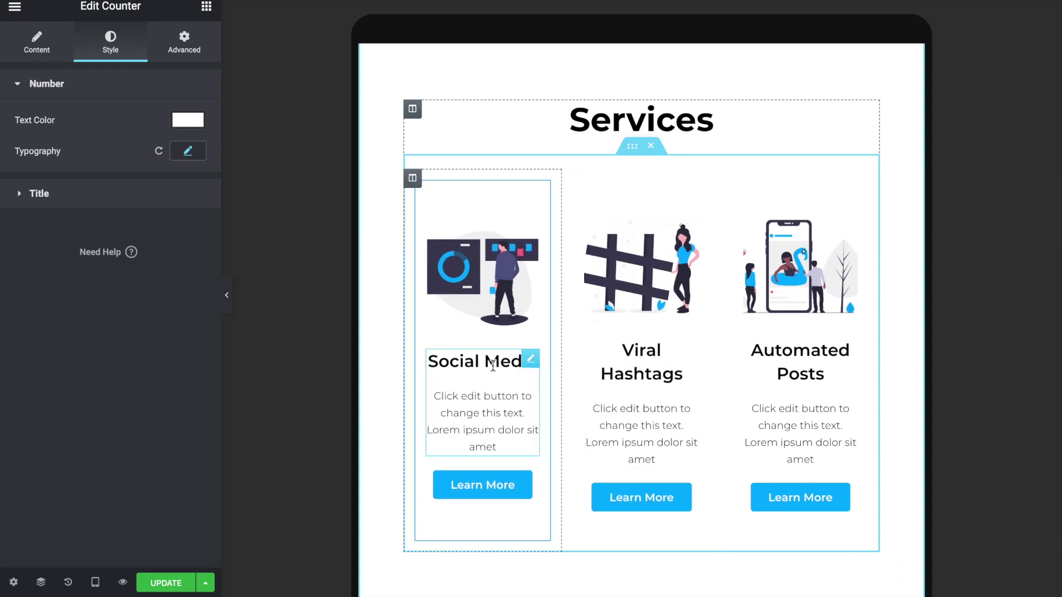
Step: Retitle the Social Media card 'Social Media Marketing' and compare desktop and tablet previews
click(504, 363)
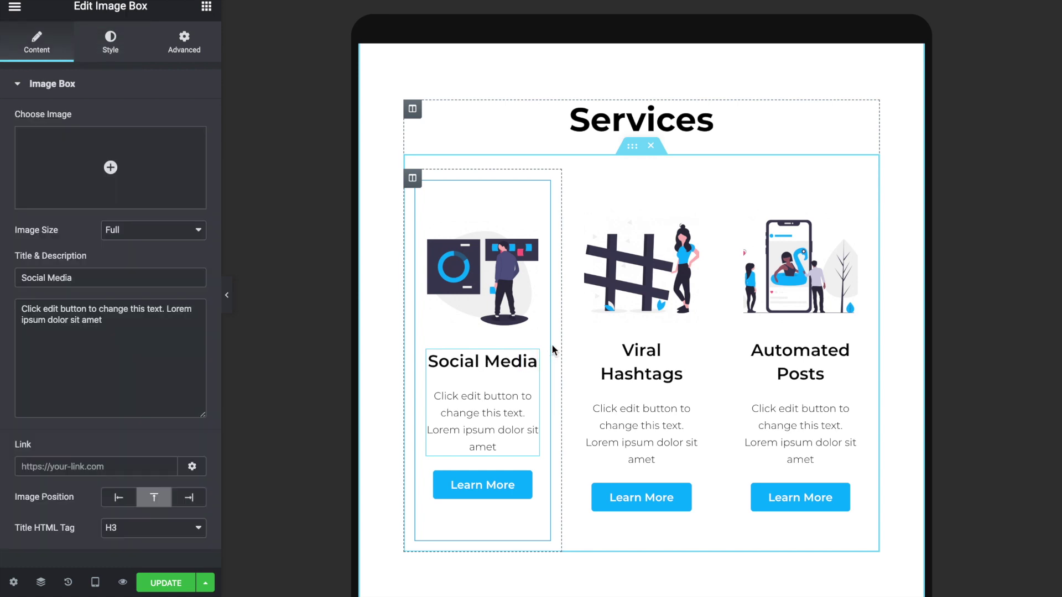
text(Marketing)
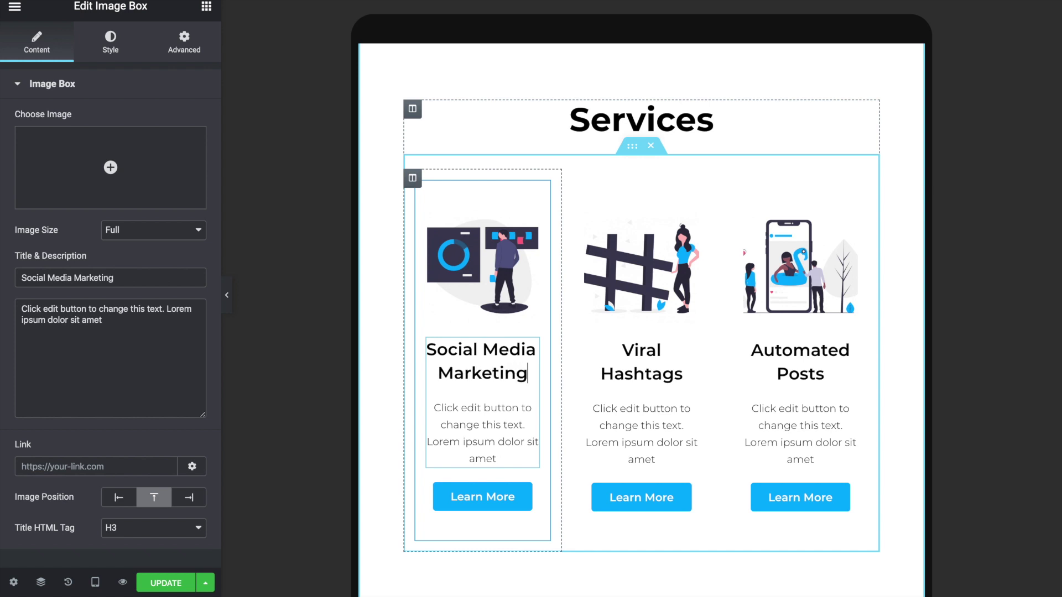
click(95, 581)
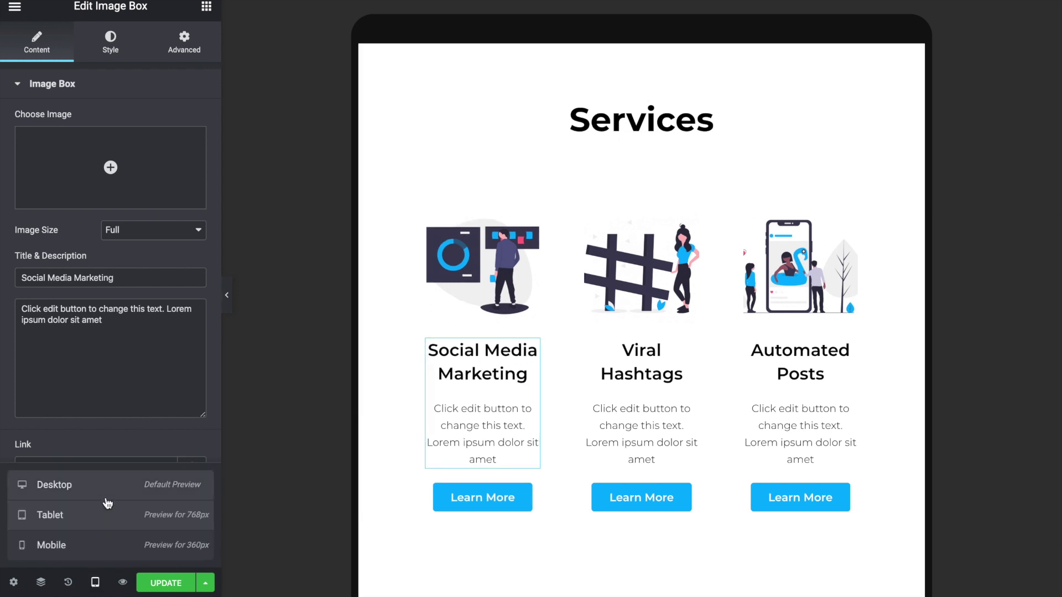
click(111, 489)
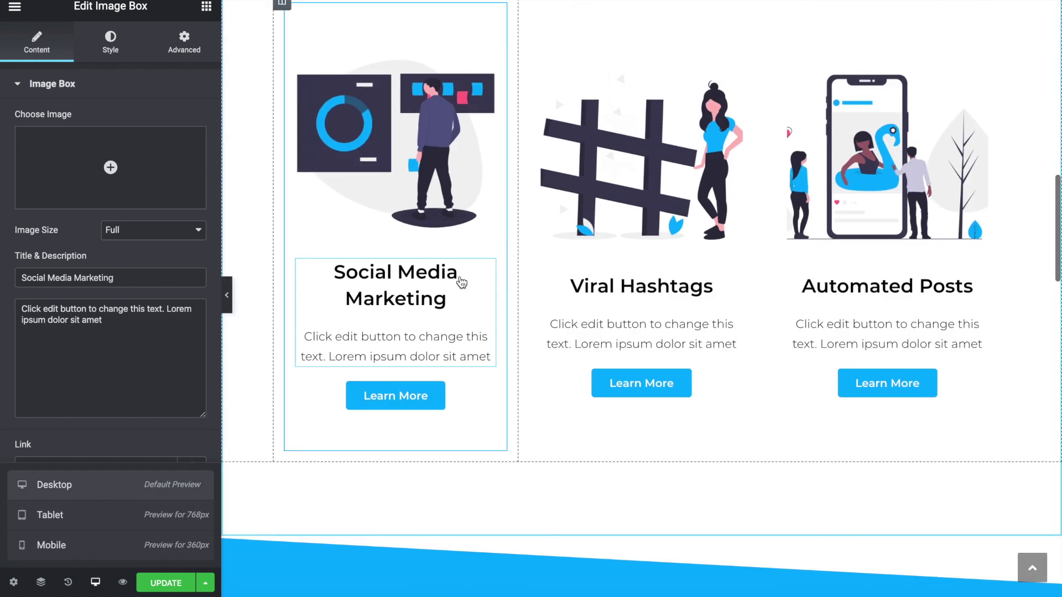
click(116, 514)
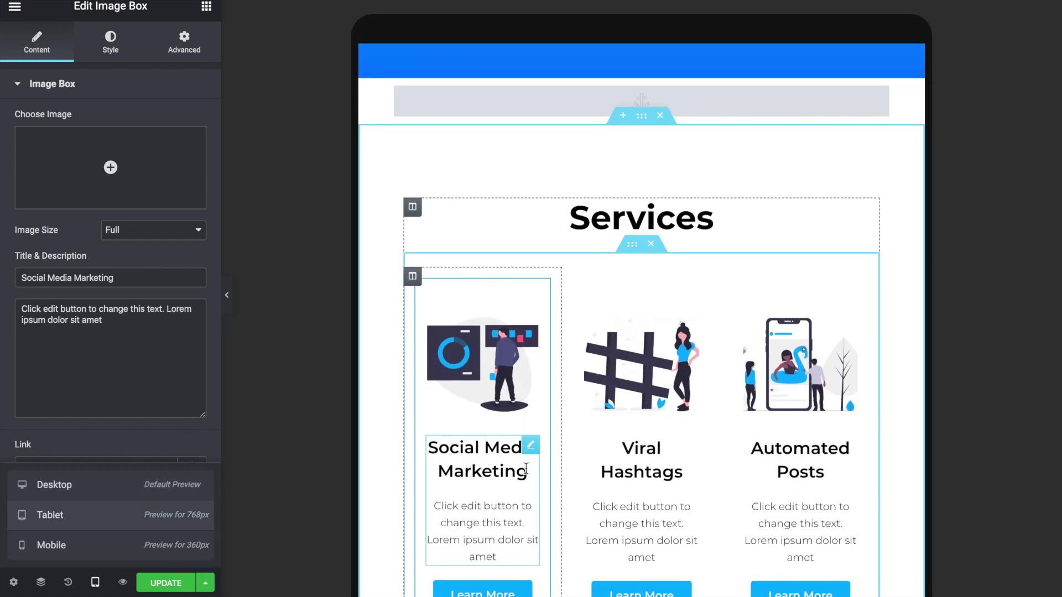
Step: Delete 'Marketing' so the card title reads Social Media again
click(488, 476)
double_click(448, 470)
key(BackSpace)
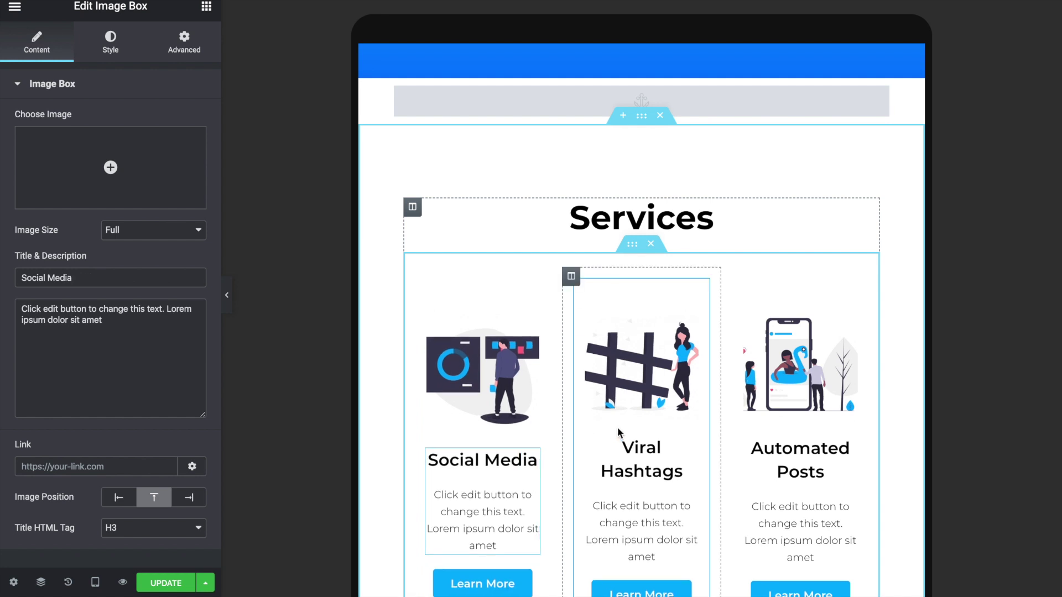
scroll(619, 436, down, 3)
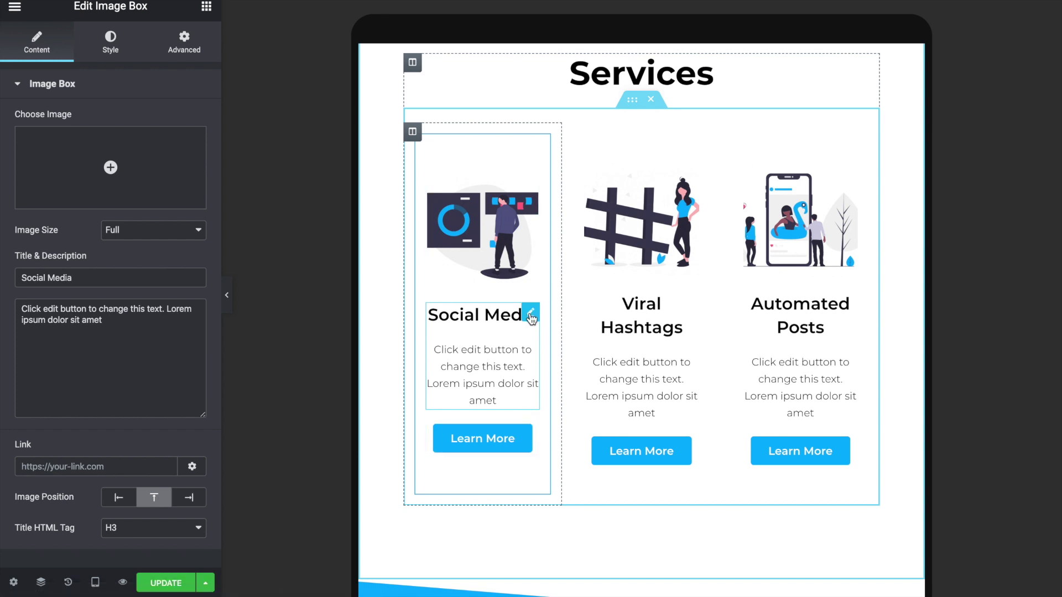
click(186, 42)
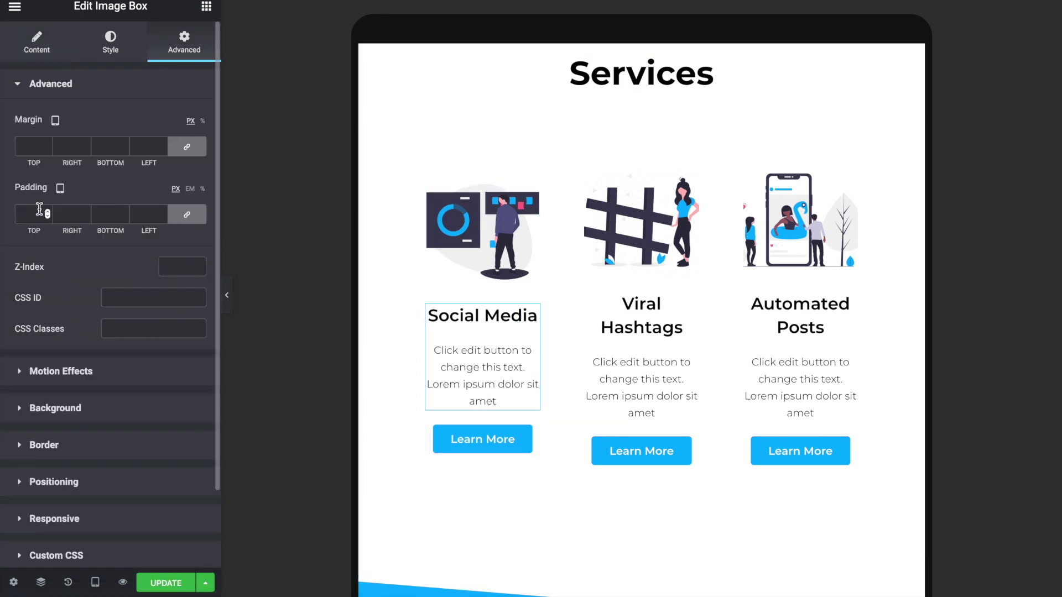
click(176, 220)
click(101, 214)
text(20)
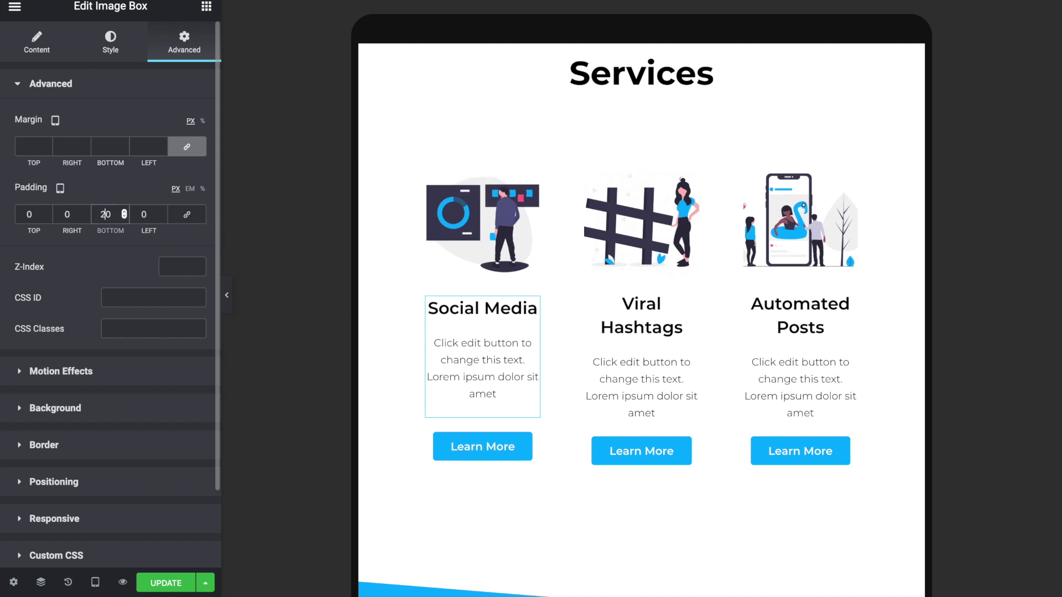
key(BackSpace)
text(3)
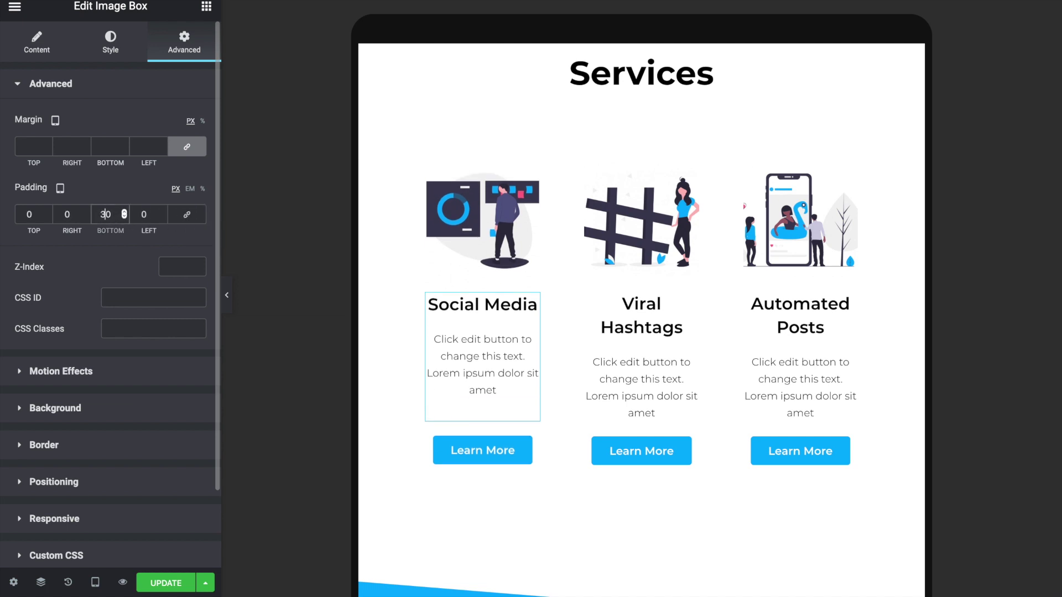
key(BackSpace)
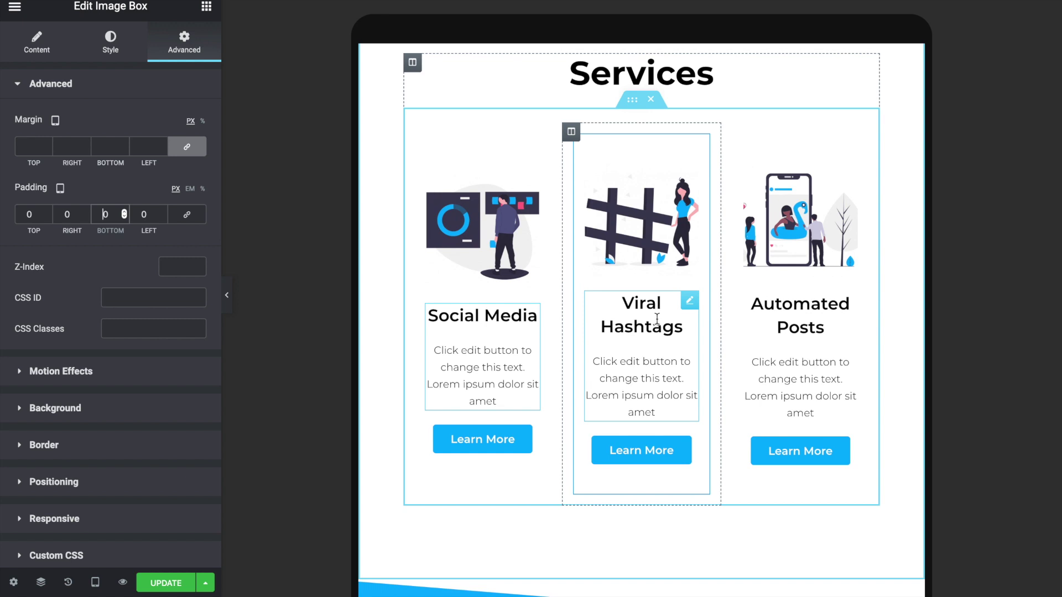
scroll(509, 311, down, 10)
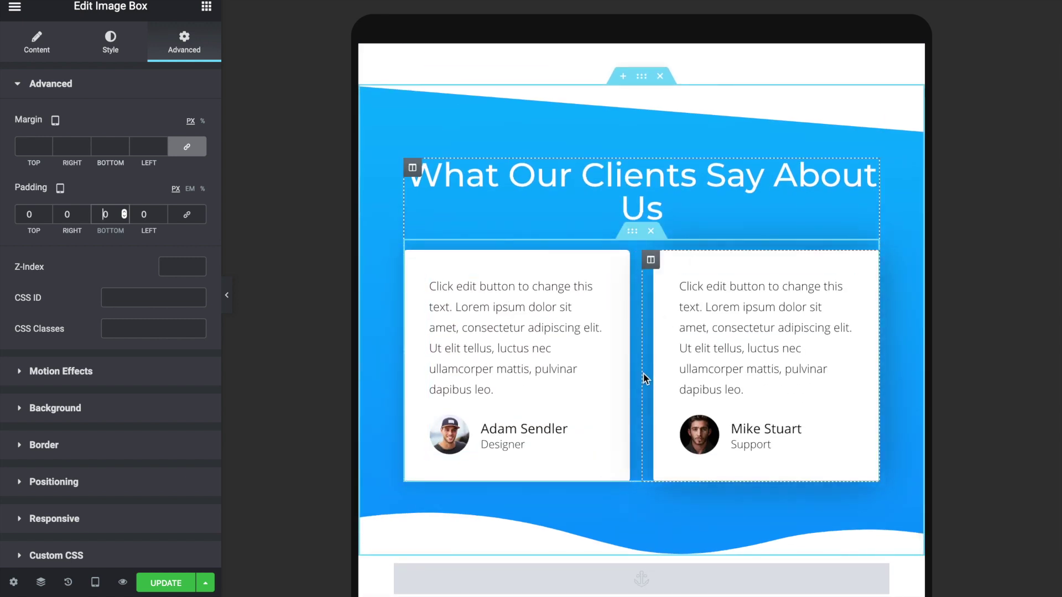
Step: Lower the testimonials heading's tablet typography size from 45 to 36 px
click(666, 193)
drag(666, 197, 414, 169)
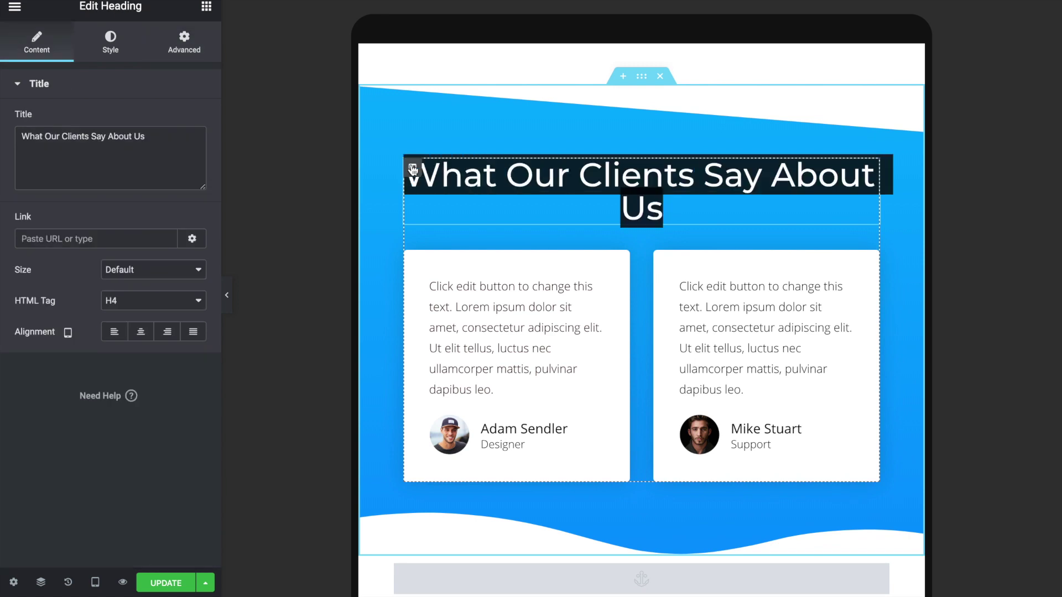
click(110, 42)
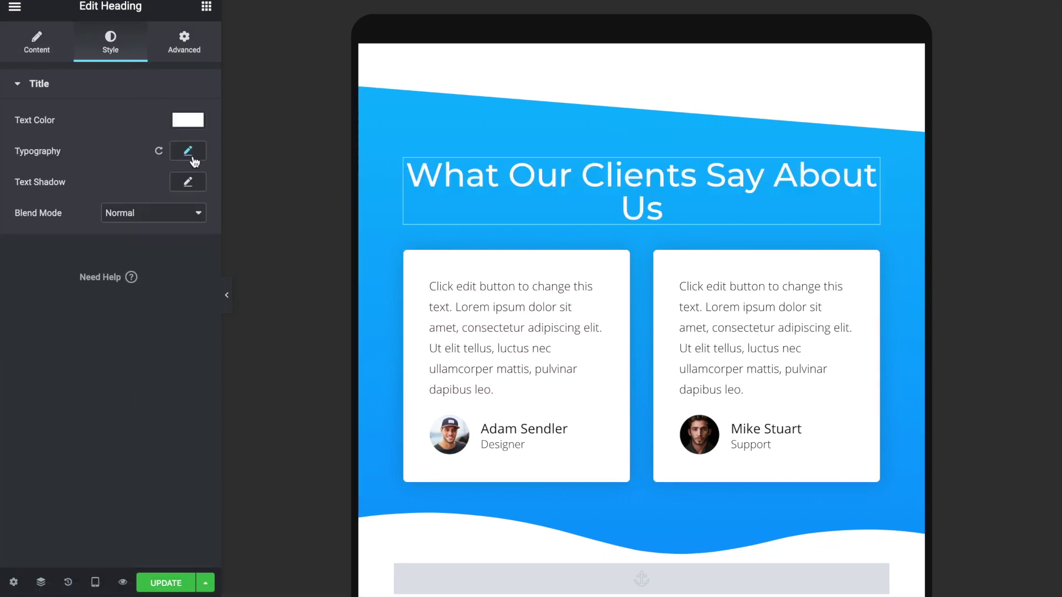
click(189, 152)
drag(52, 250, 47, 250)
scroll(562, 237, down, 8)
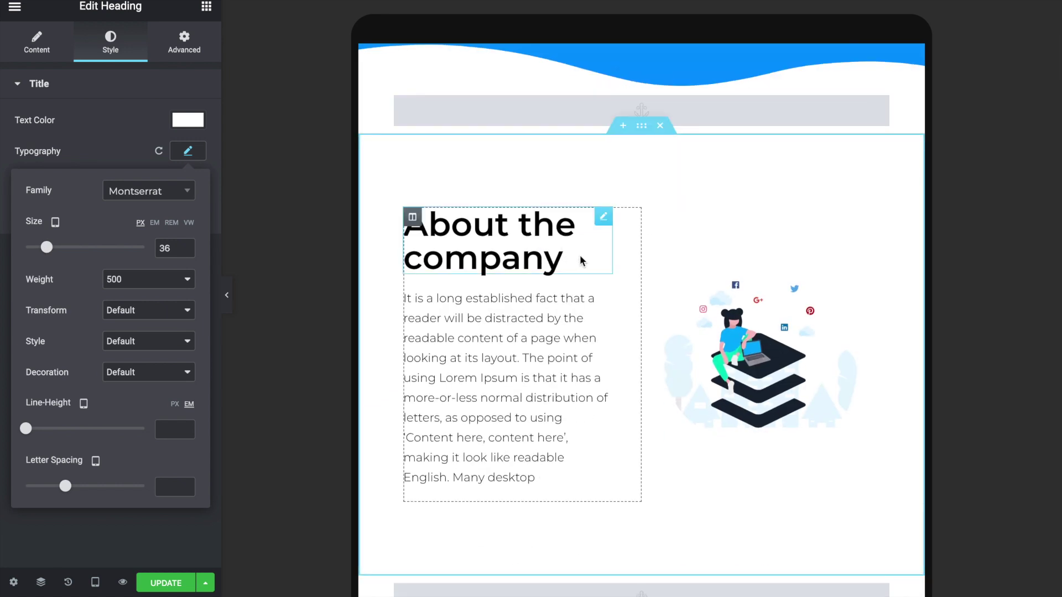
scroll(565, 267, down, 7)
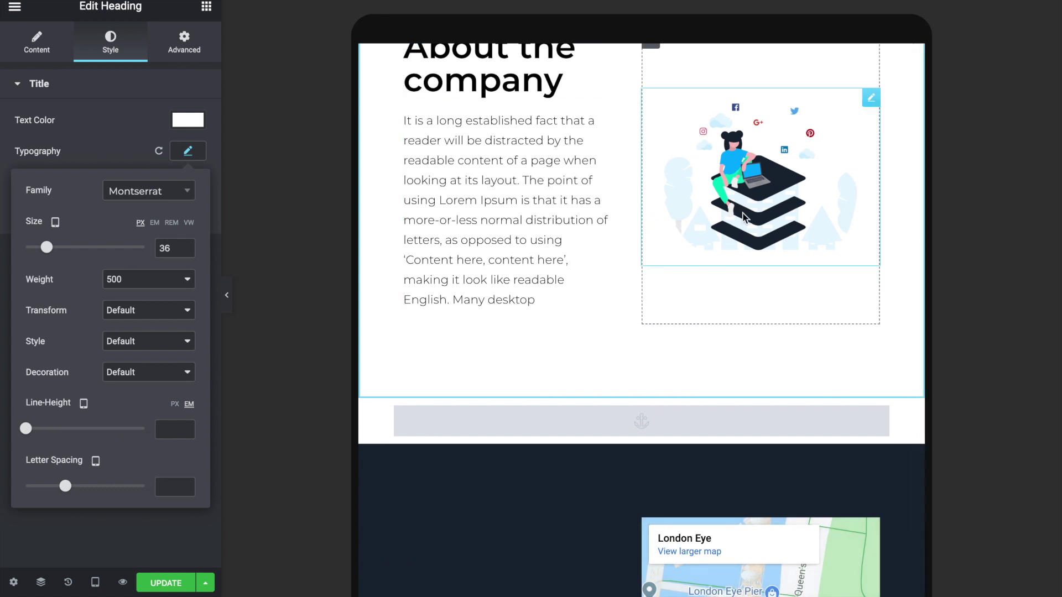
scroll(588, 373, down, 5)
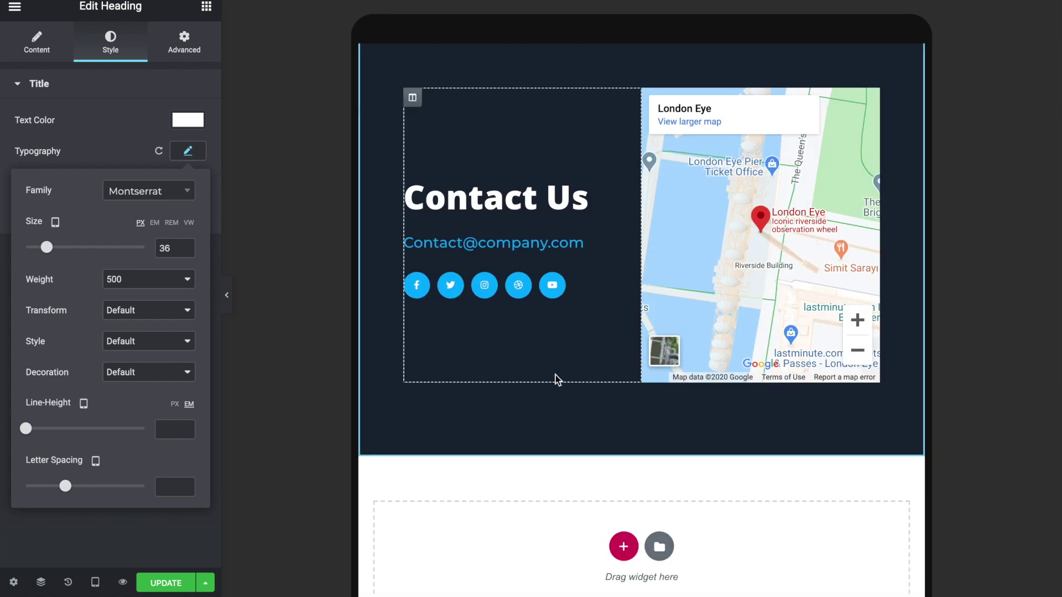
Step: In mobile preview, set the Fully Automate Your Business heading's typography size to 21 px
click(95, 581)
click(103, 546)
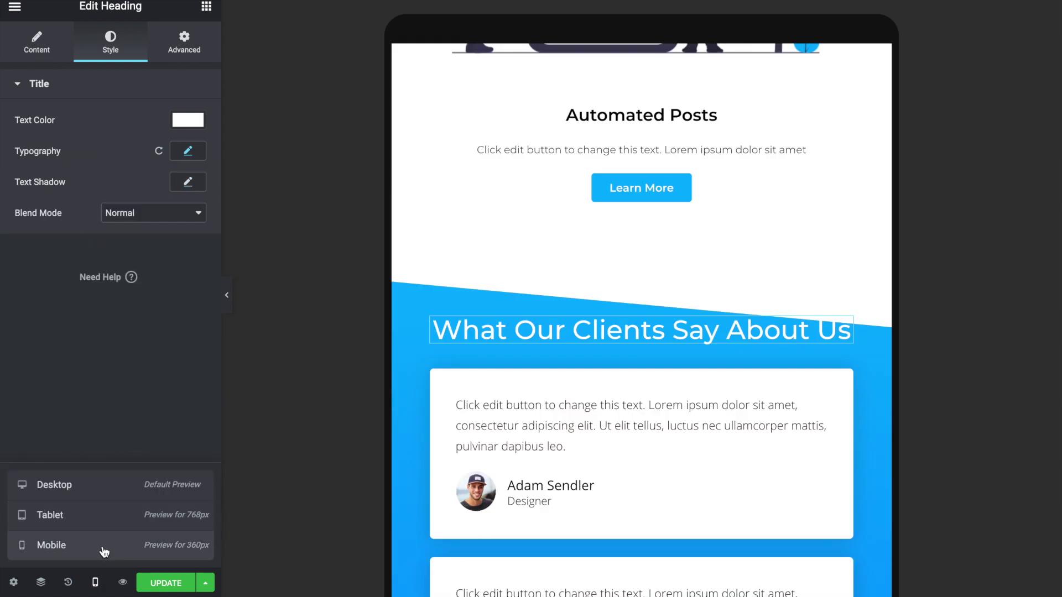
scroll(632, 300, up, 10)
scroll(633, 300, up, 10)
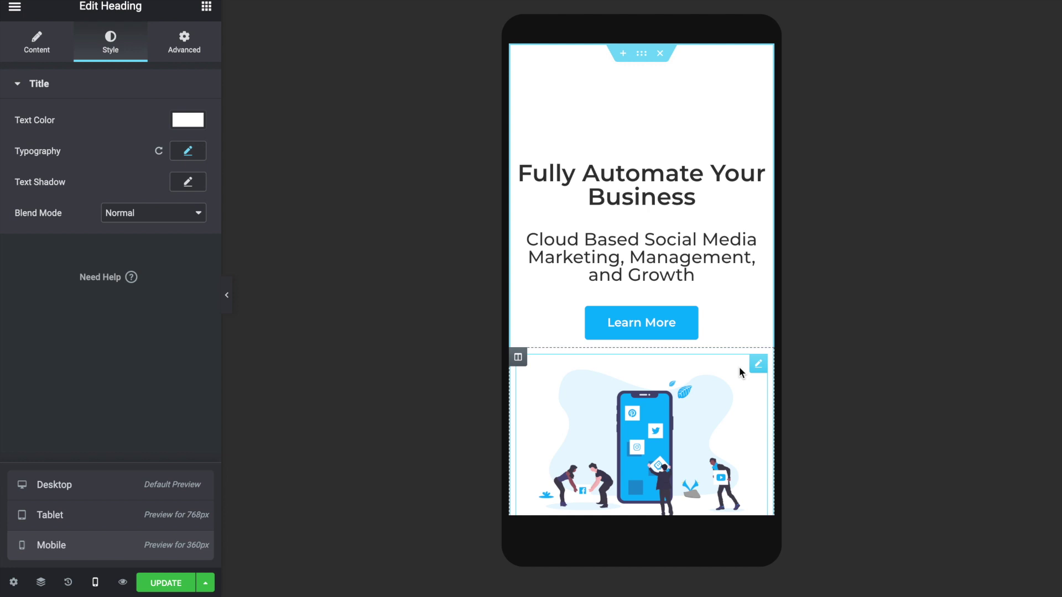
click(697, 204)
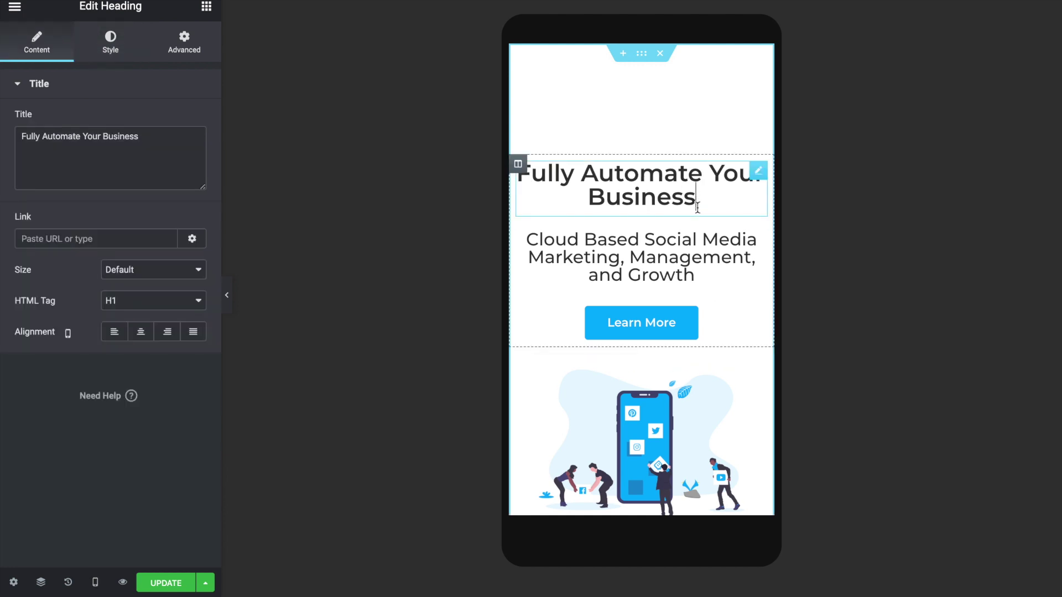
drag(685, 198, 517, 166)
click(114, 50)
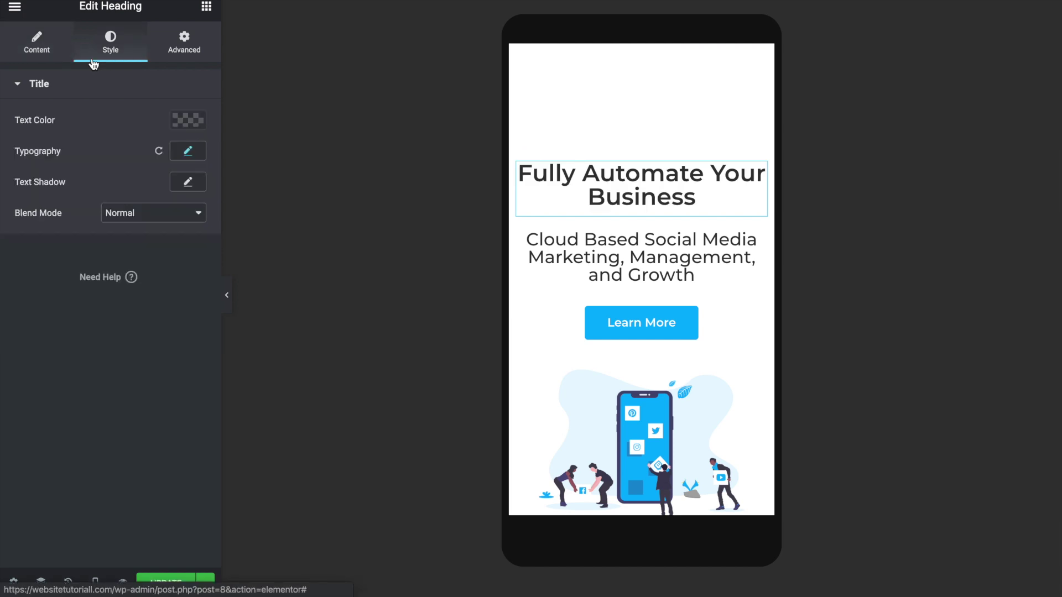
click(195, 157)
drag(30, 250, 40, 250)
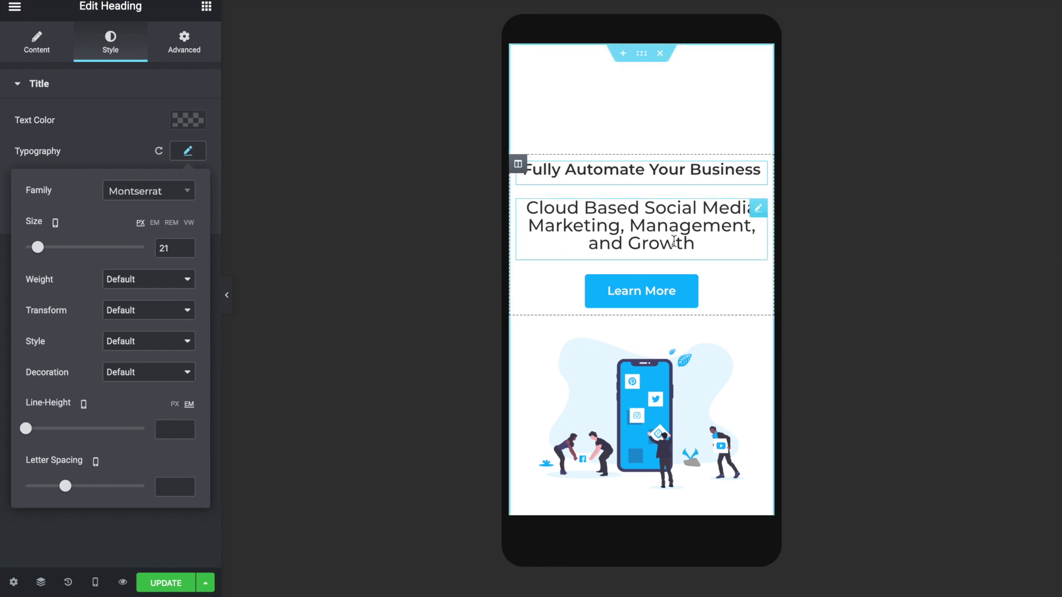
click(701, 250)
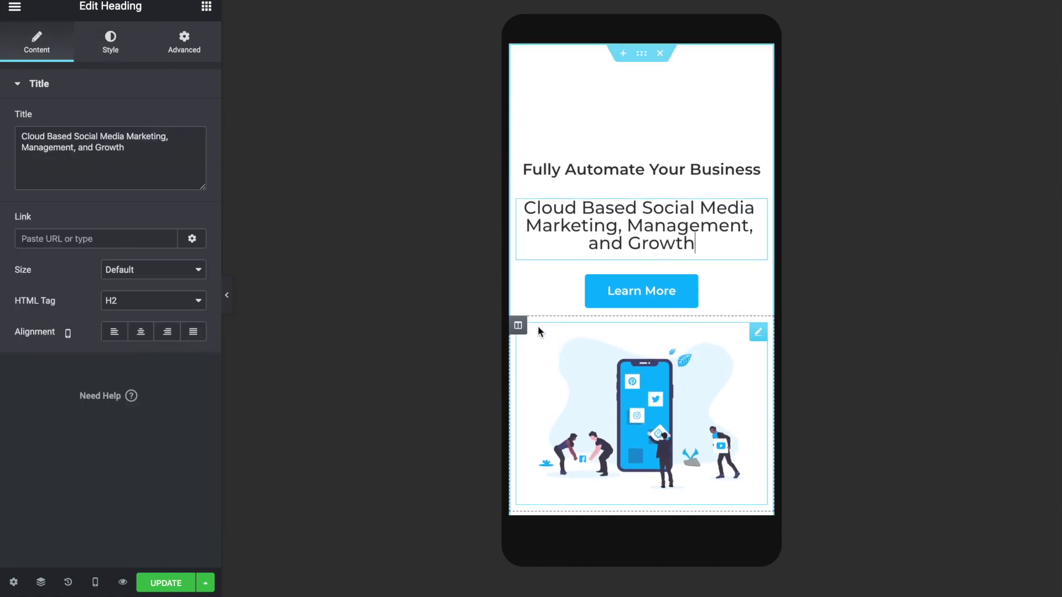
Step: Turn Hide On Mobile on for the hero image column, then switch it back off
click(520, 329)
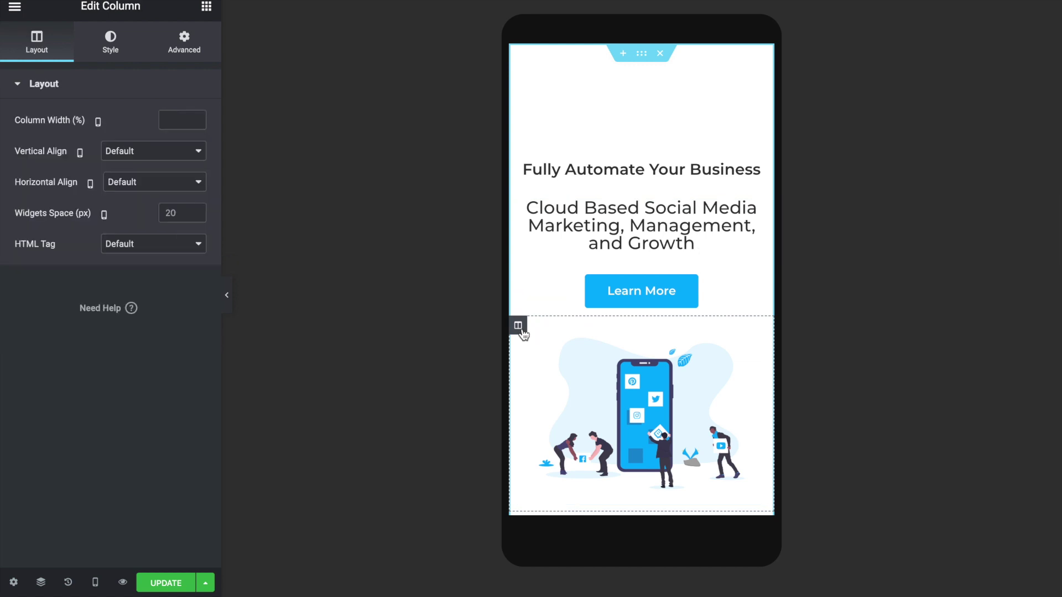
click(200, 49)
click(18, 402)
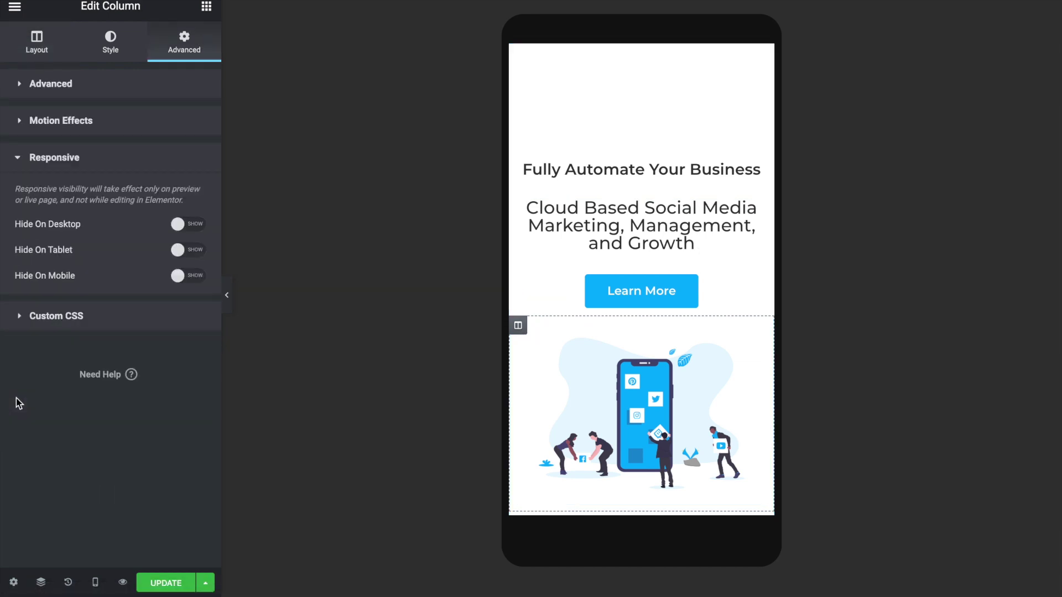
click(184, 279)
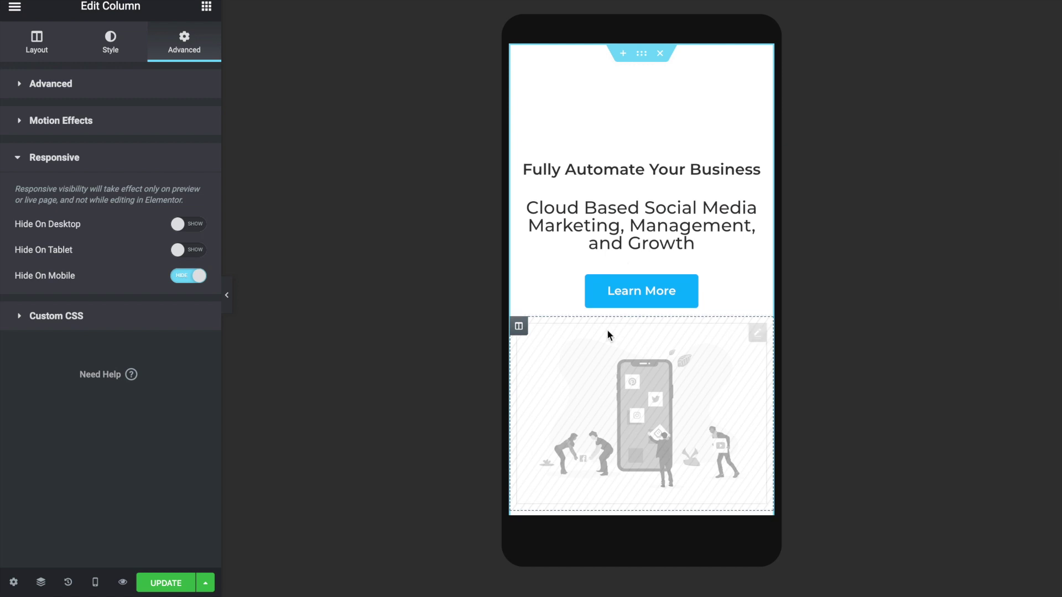
scroll(606, 330, down, 1)
scroll(606, 330, up, 1)
scroll(667, 363, down, 5)
scroll(619, 346, up, 5)
scroll(619, 409, down, 5)
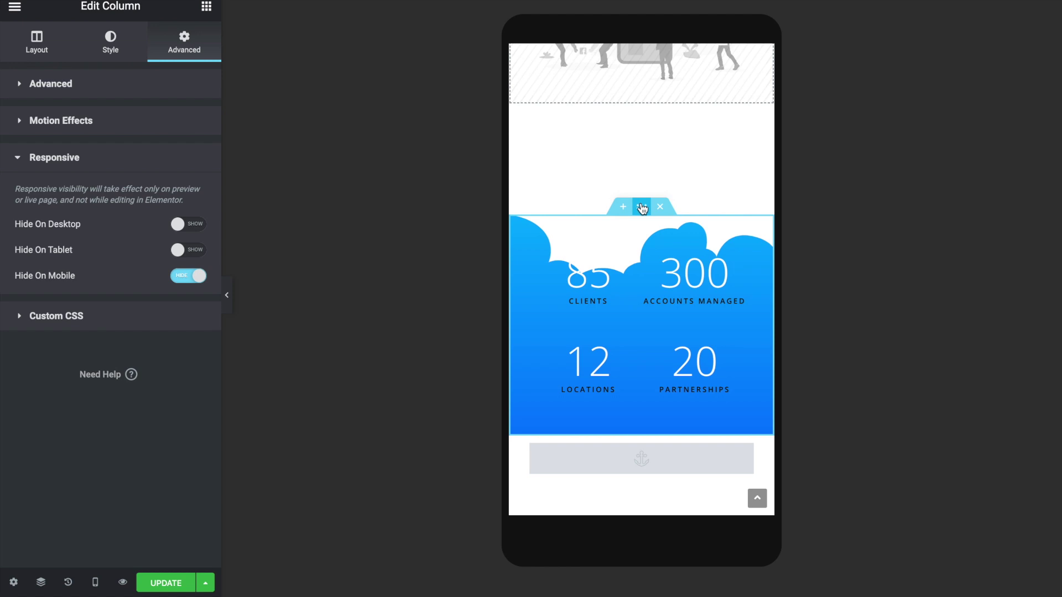
click(183, 276)
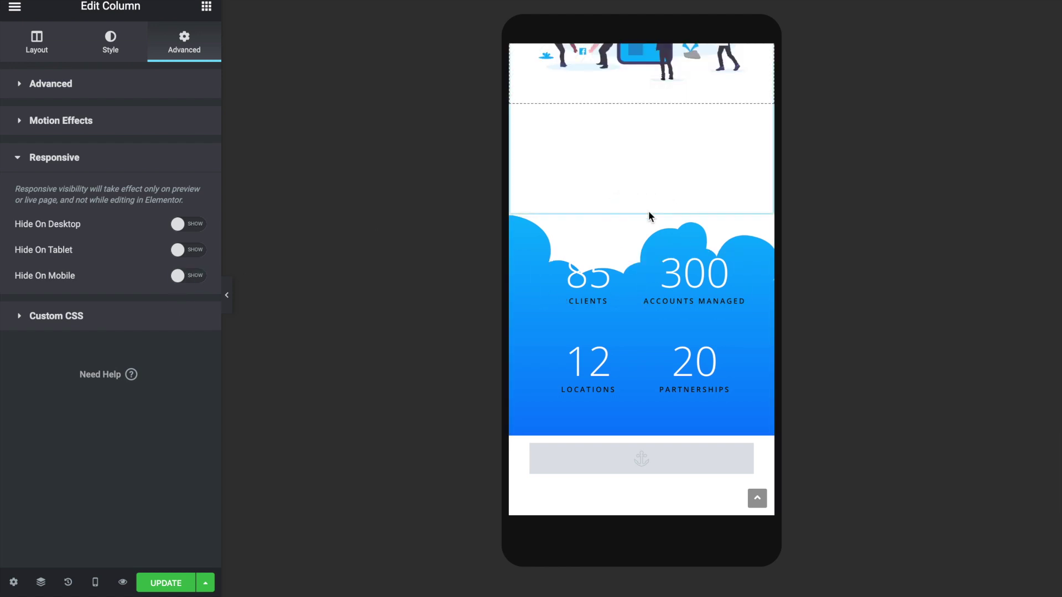
Step: Enable Hide On Mobile for the counters section, confirming it still appears in desktop preview
click(641, 209)
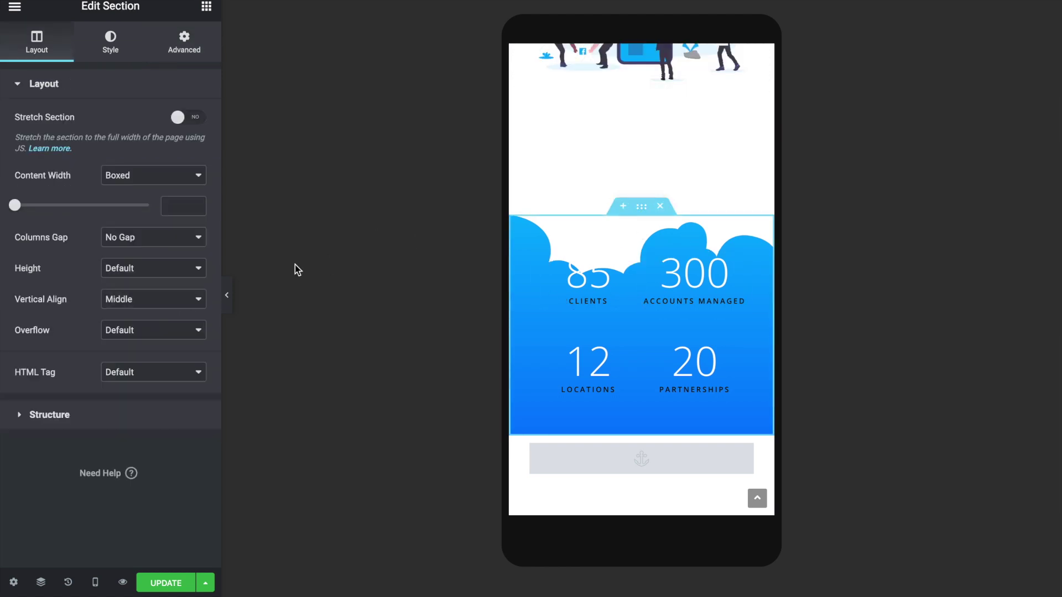
click(191, 50)
click(32, 405)
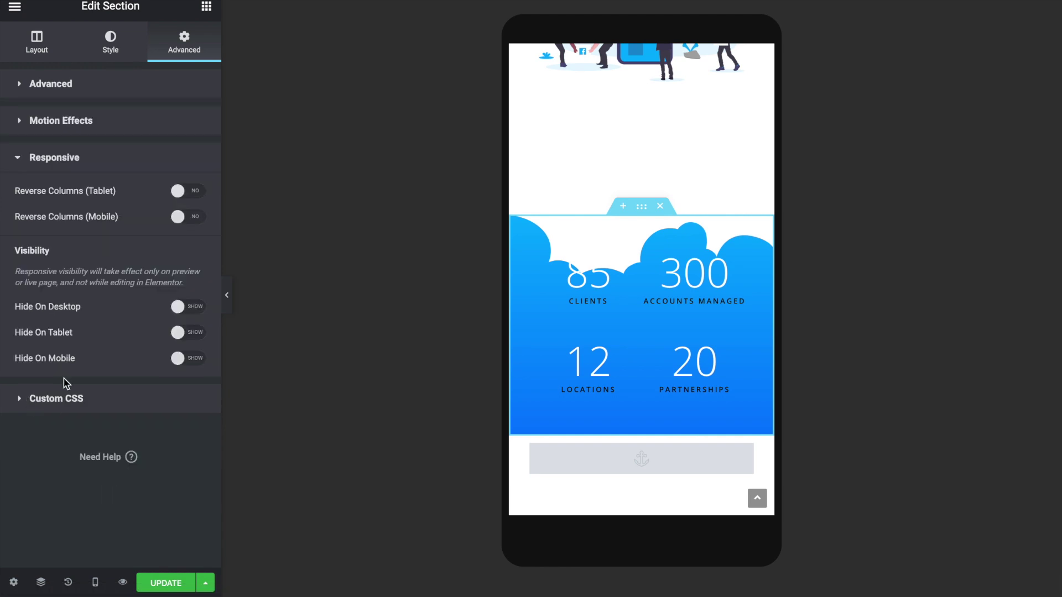
click(183, 361)
scroll(640, 220, up, 6)
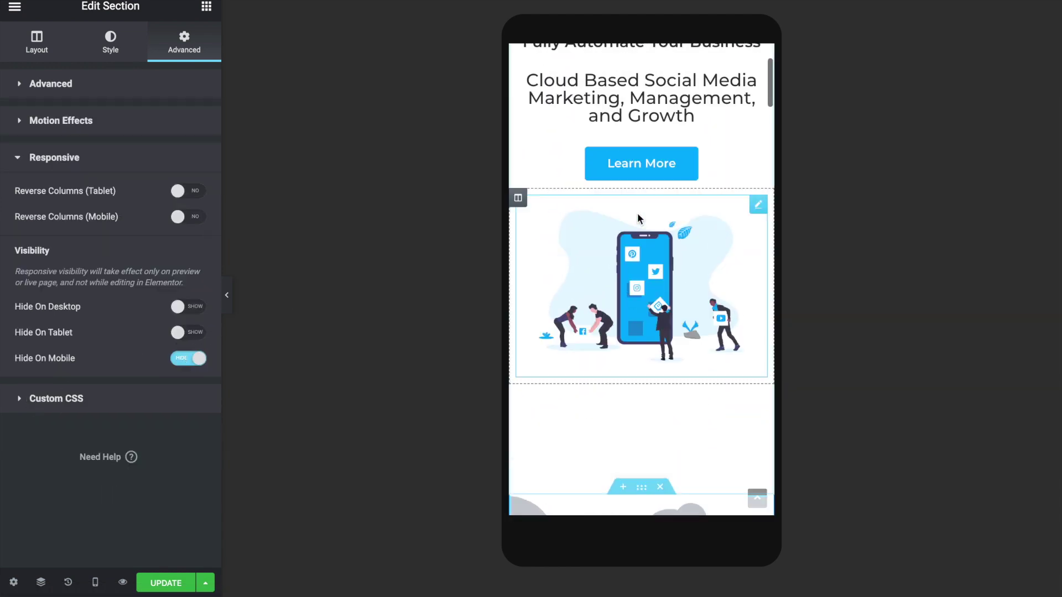
scroll(638, 218, down, 5)
scroll(637, 213, down, 3)
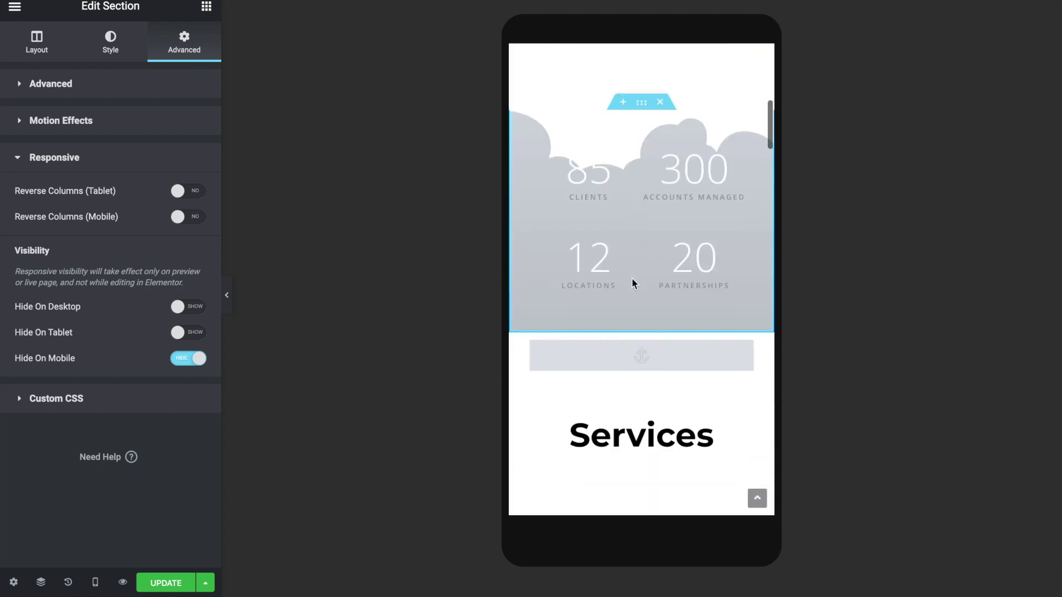
click(88, 587)
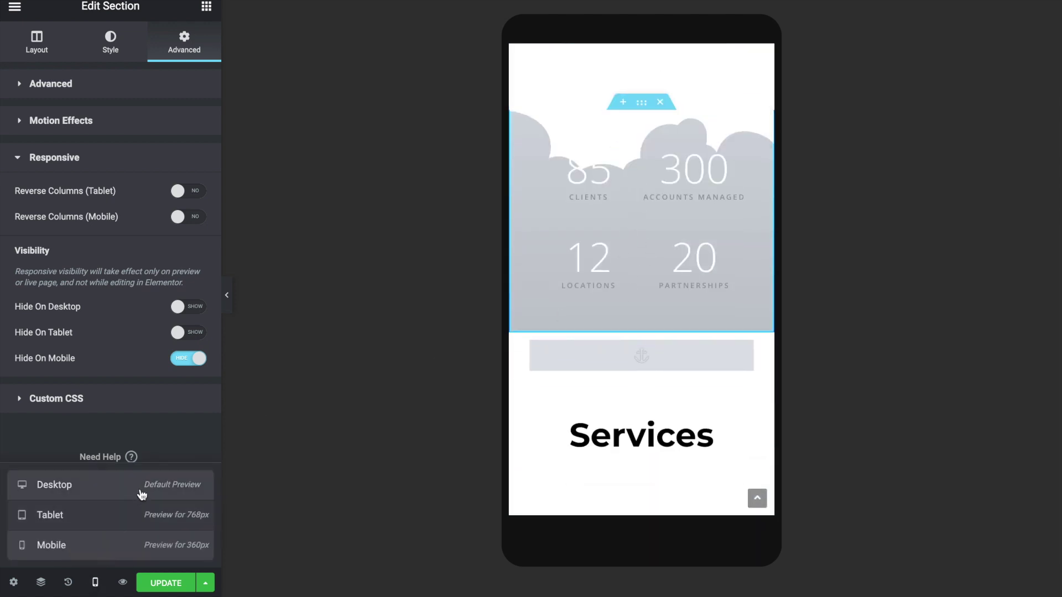
click(138, 490)
scroll(652, 357, up, 3)
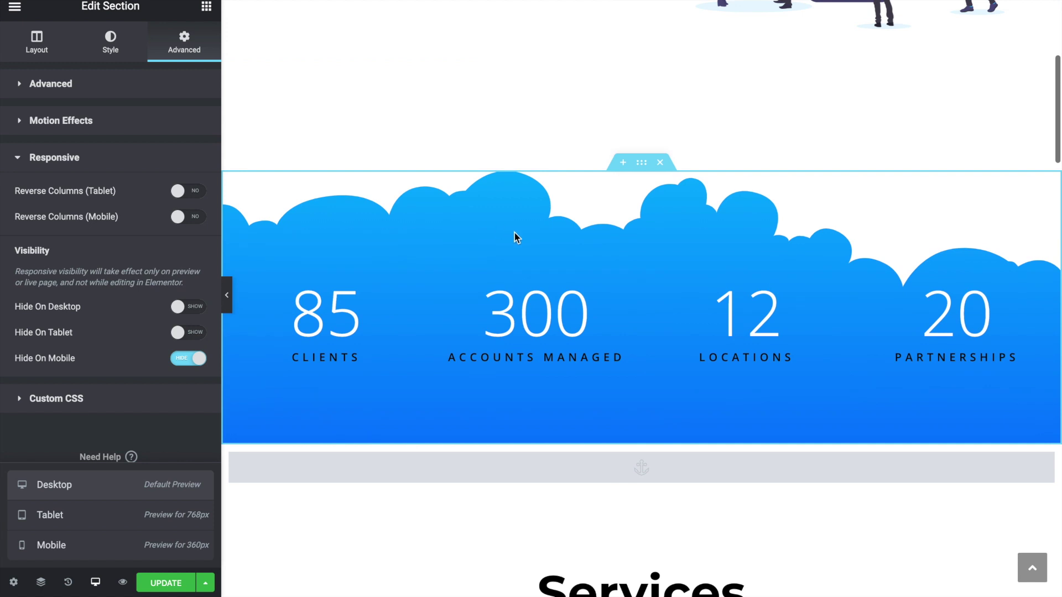
click(103, 557)
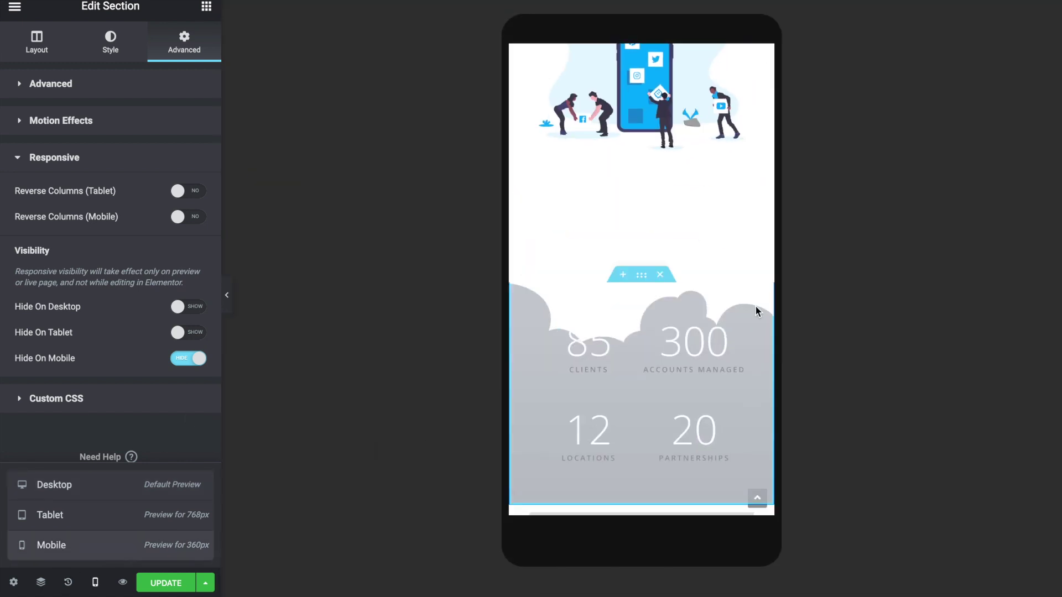